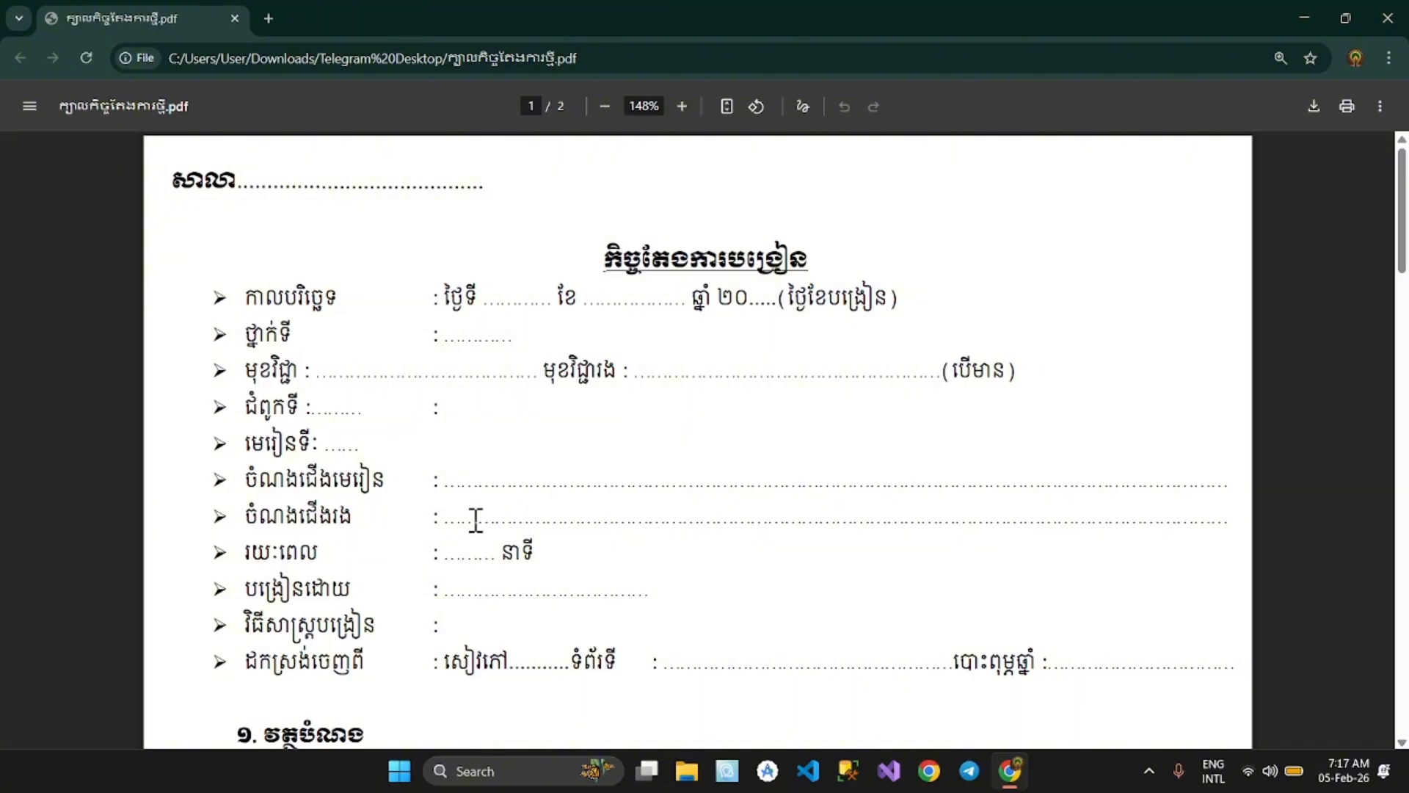
# Examine the lesson plan template PDF, covering its header fields, objectives section and teaching-steps table
pyautogui.scroll(-1, 477, 518)
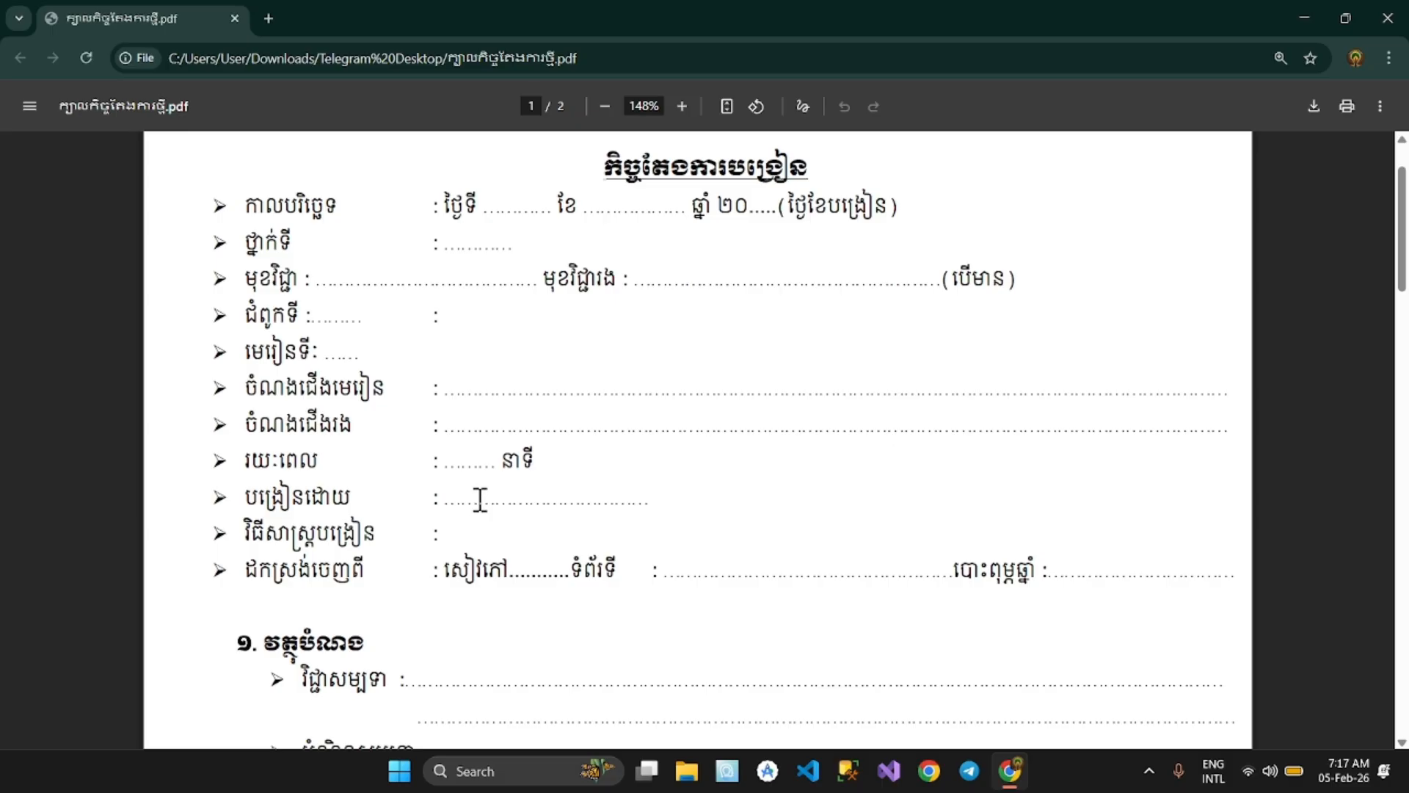
pyautogui.scroll(-5, 480, 499)
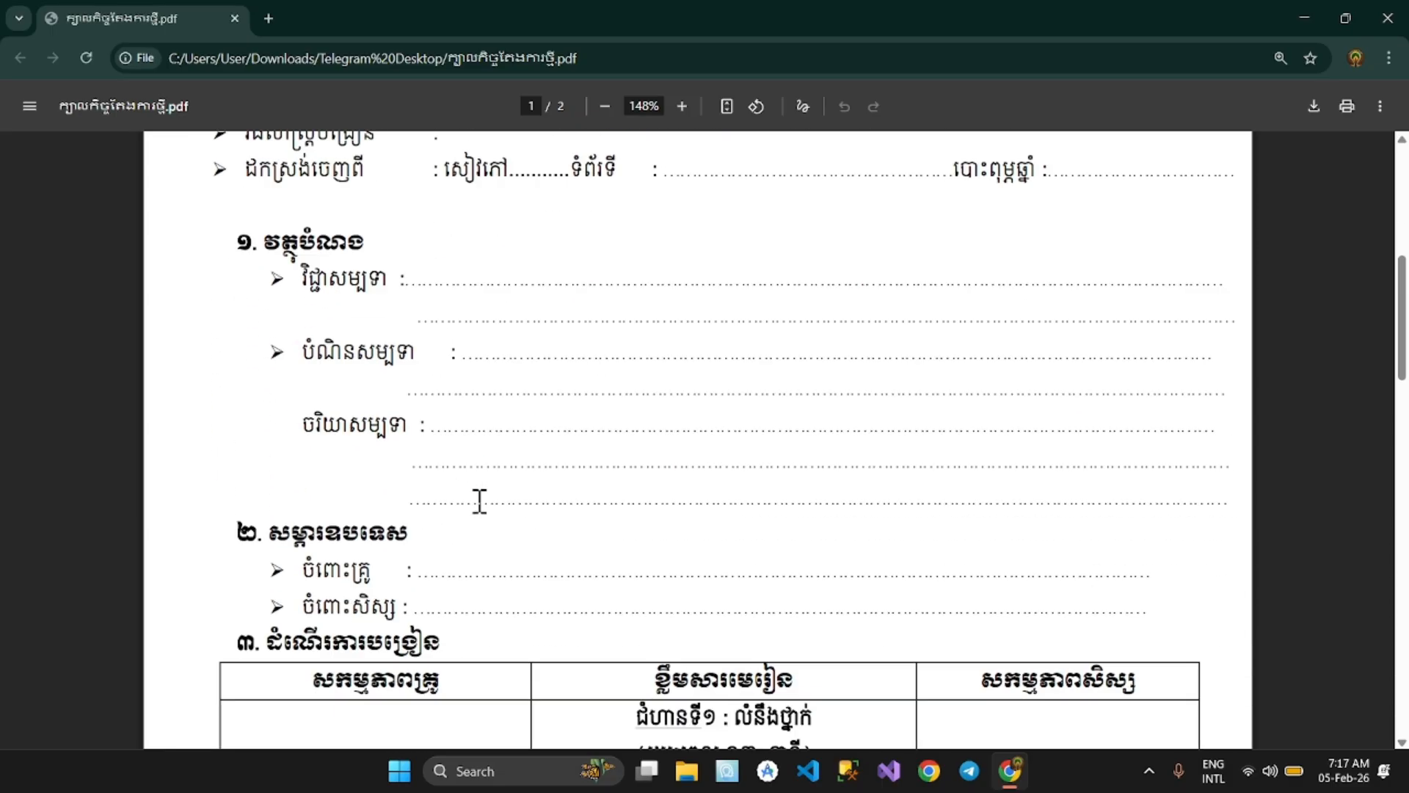
pyautogui.moveTo(240, 183); pyautogui.dragTo(472, 169)
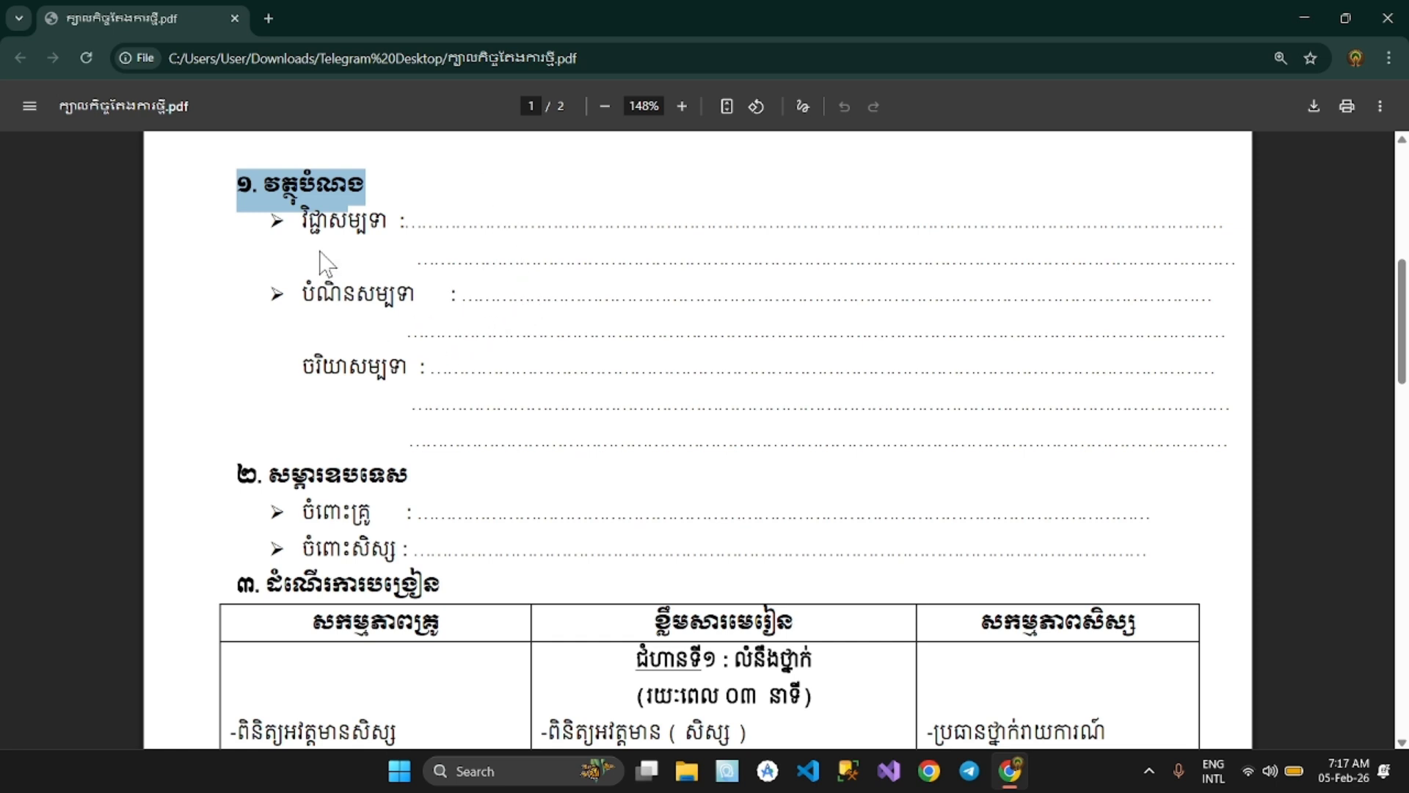
pyautogui.moveTo(297, 205); pyautogui.dragTo(687, 395)
pyautogui.click(686, 395)
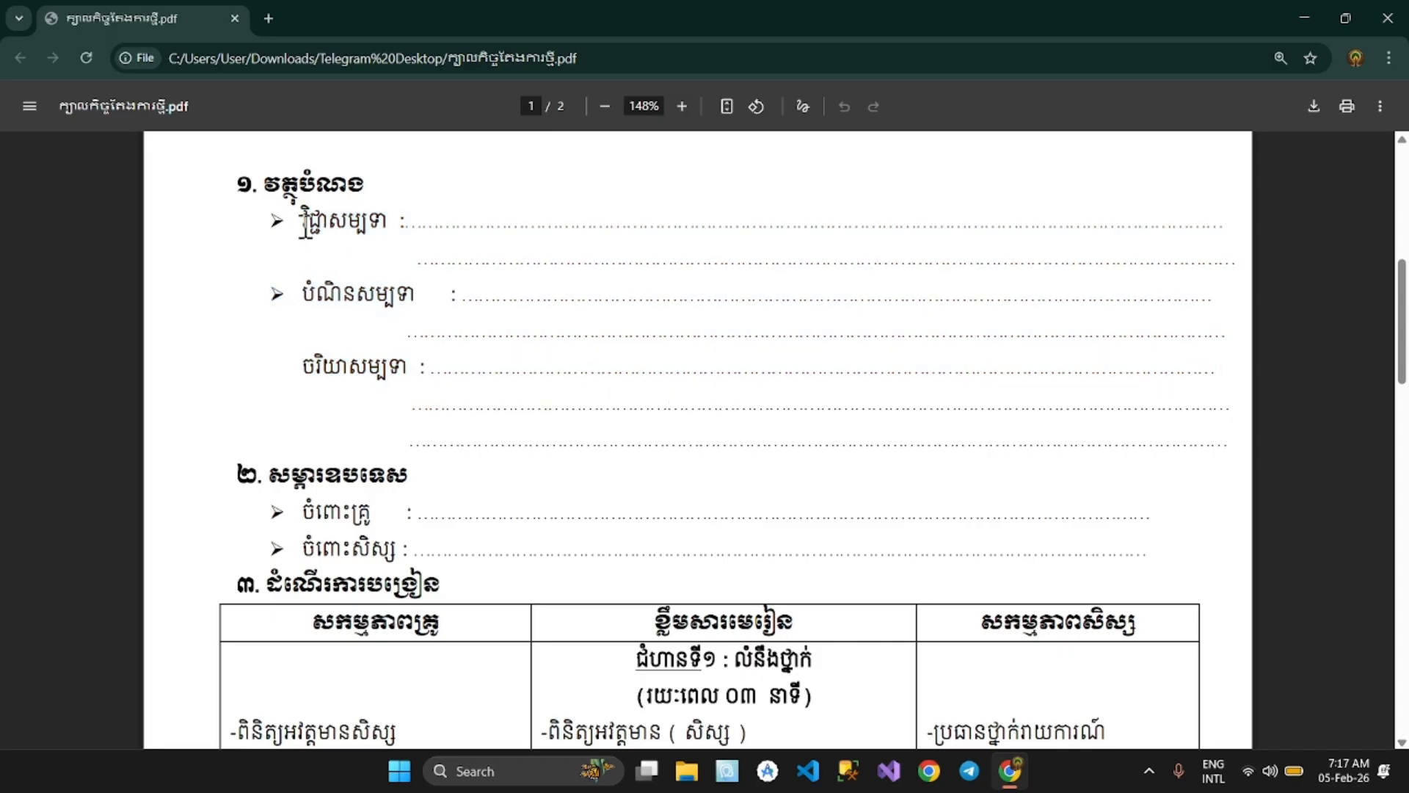
pyautogui.moveTo(303, 224); pyautogui.dragTo(748, 368)
pyautogui.scroll(4, 582, 327)
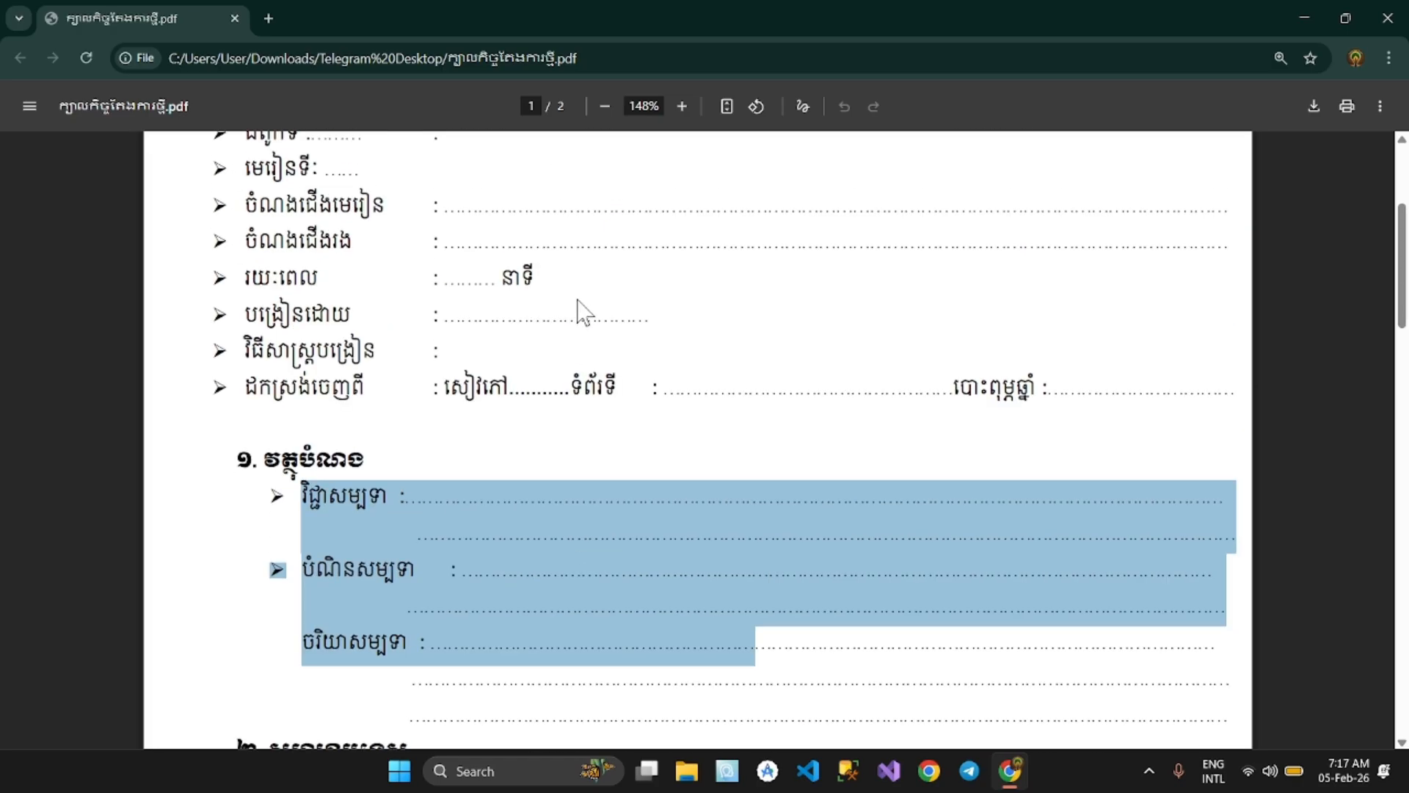
pyautogui.scroll(-1, 562, 375)
pyautogui.scroll(-4, 558, 382)
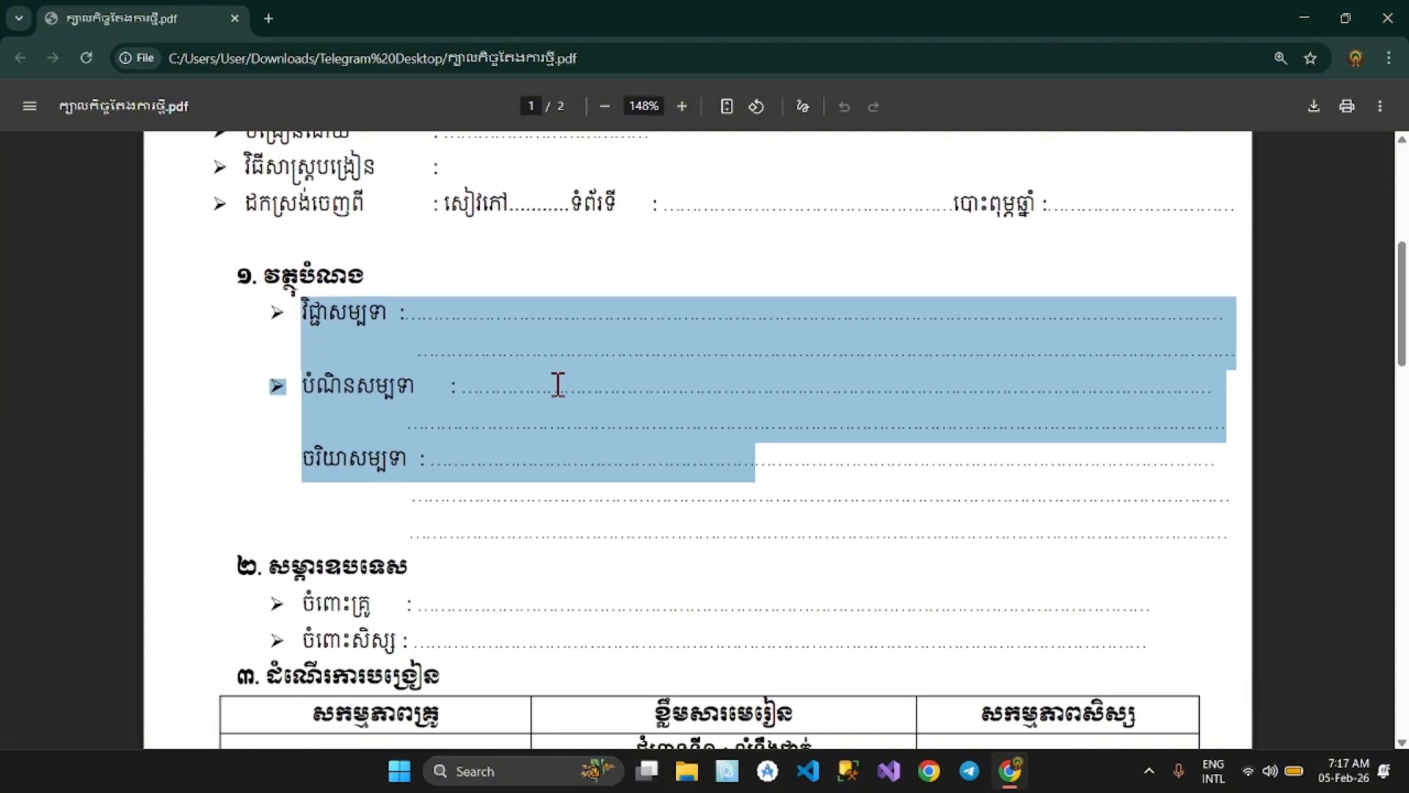
pyautogui.click(304, 312)
pyautogui.scroll(2, 318, 270)
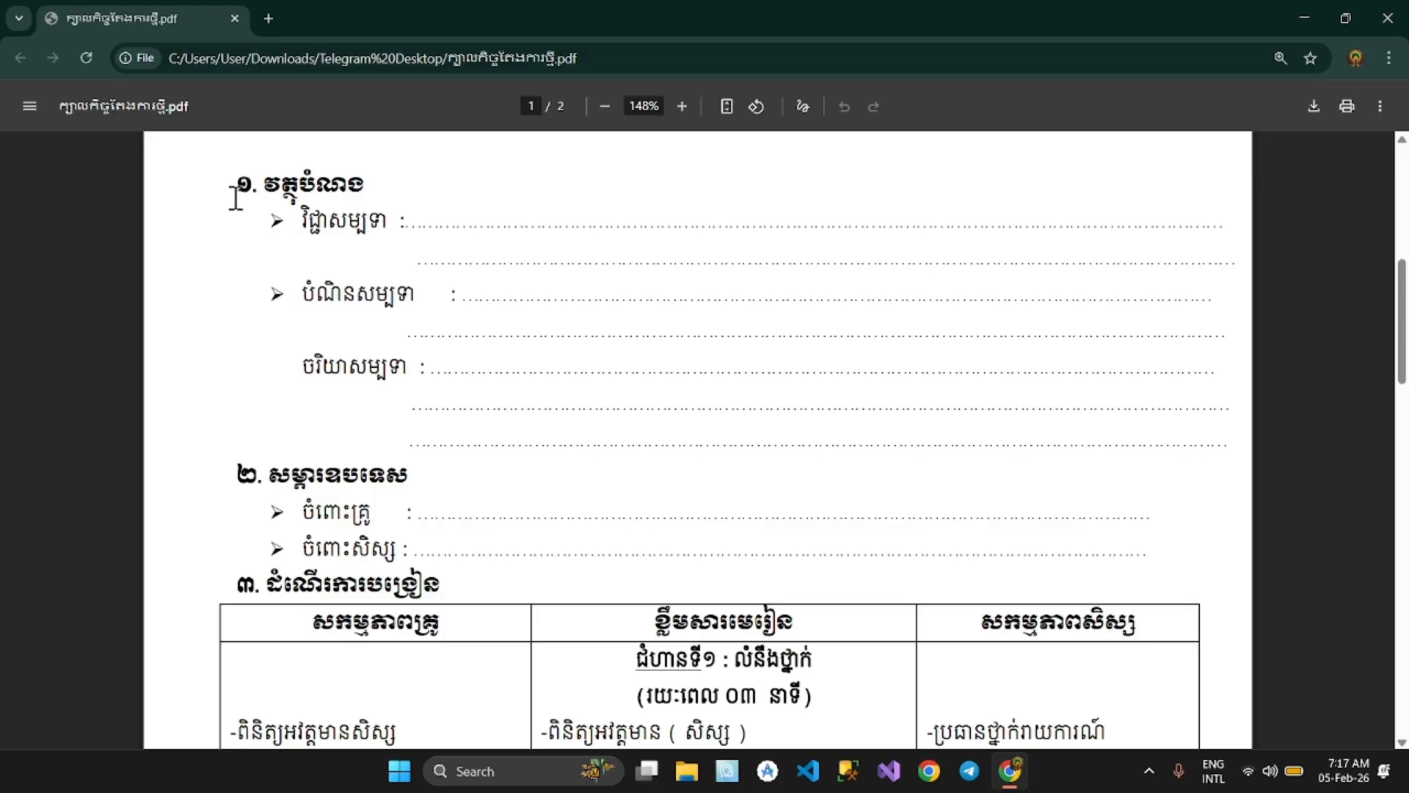
pyautogui.moveTo(235, 199); pyautogui.dragTo(1179, 528)
pyautogui.scroll(4, 382, 352)
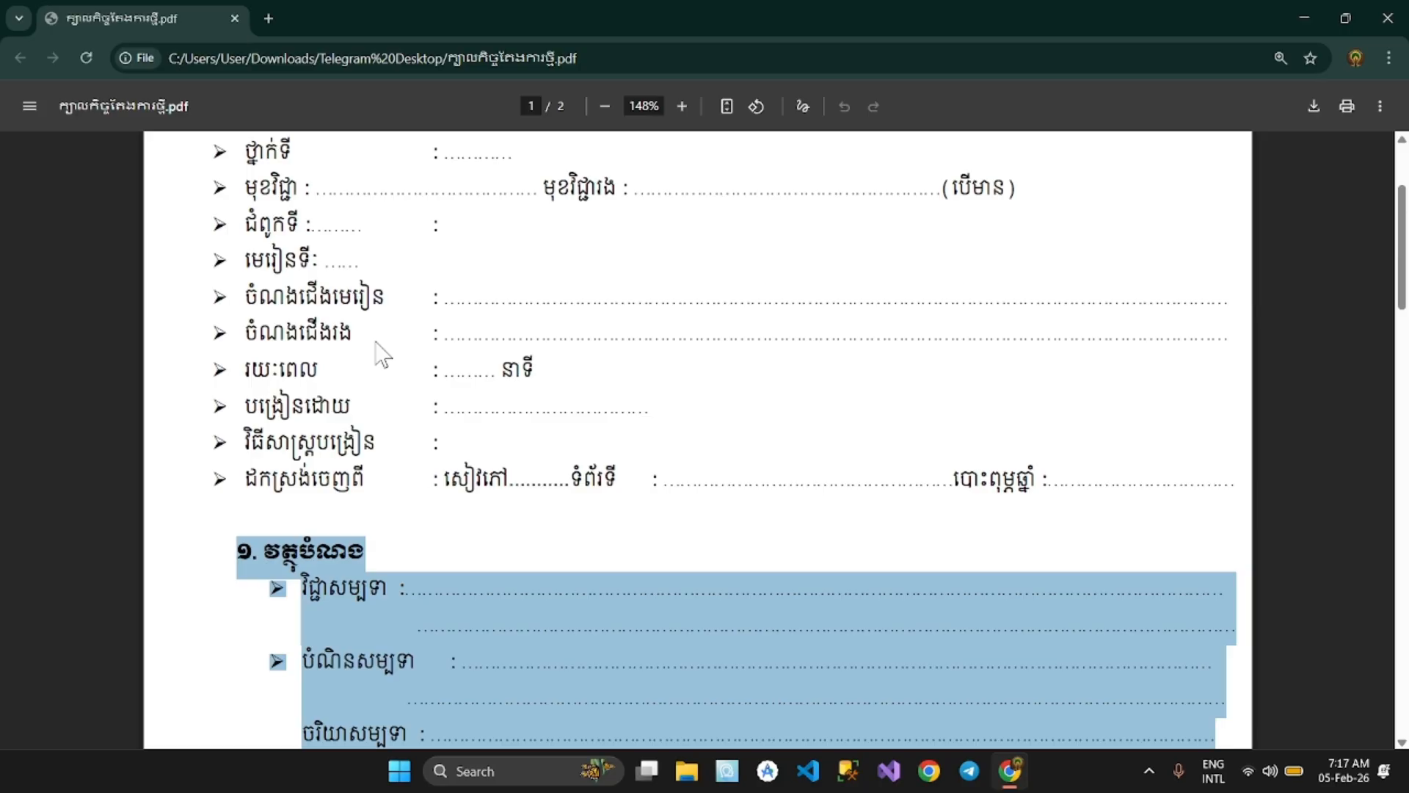
pyautogui.scroll(-8, 397, 374)
pyautogui.click(299, 230)
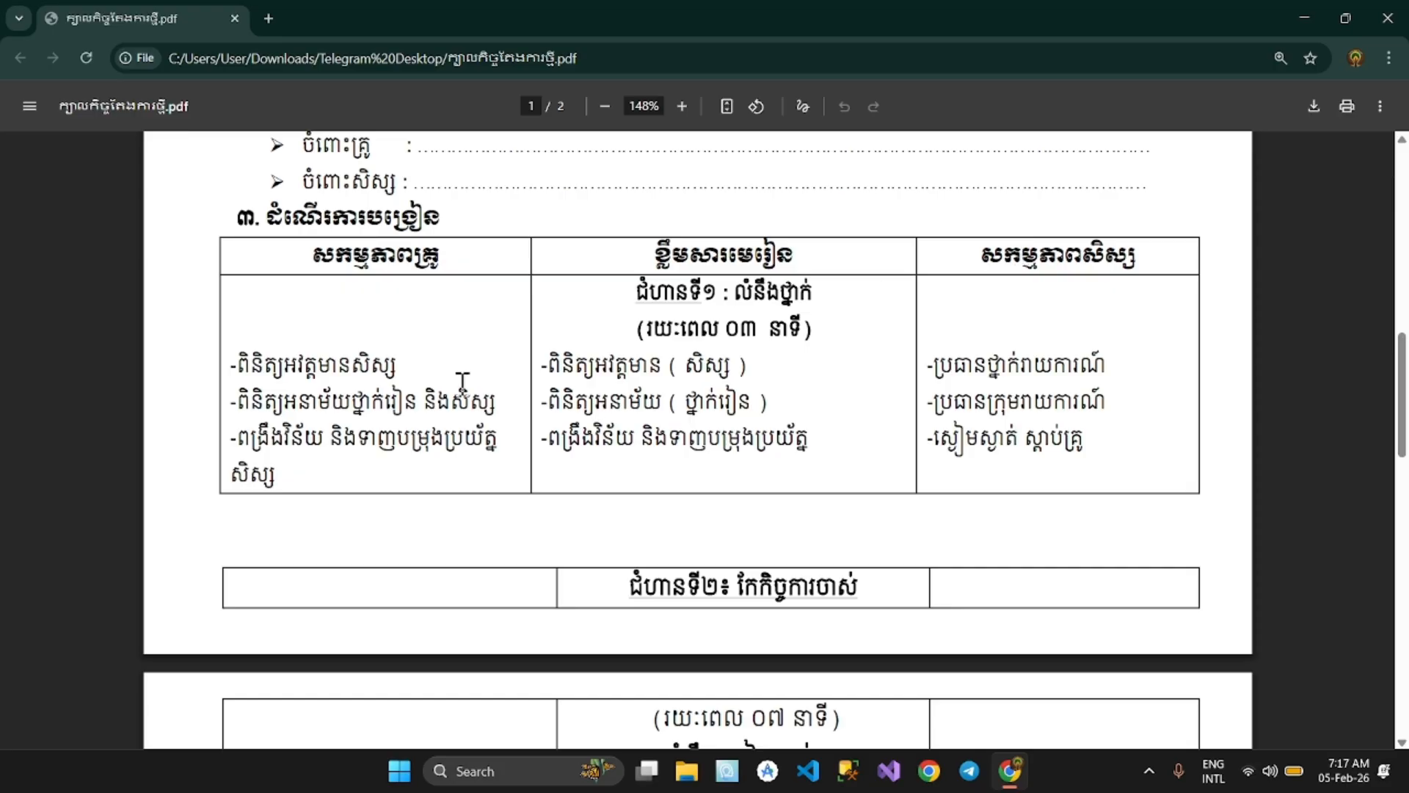
pyautogui.scroll(-5, 950, 389)
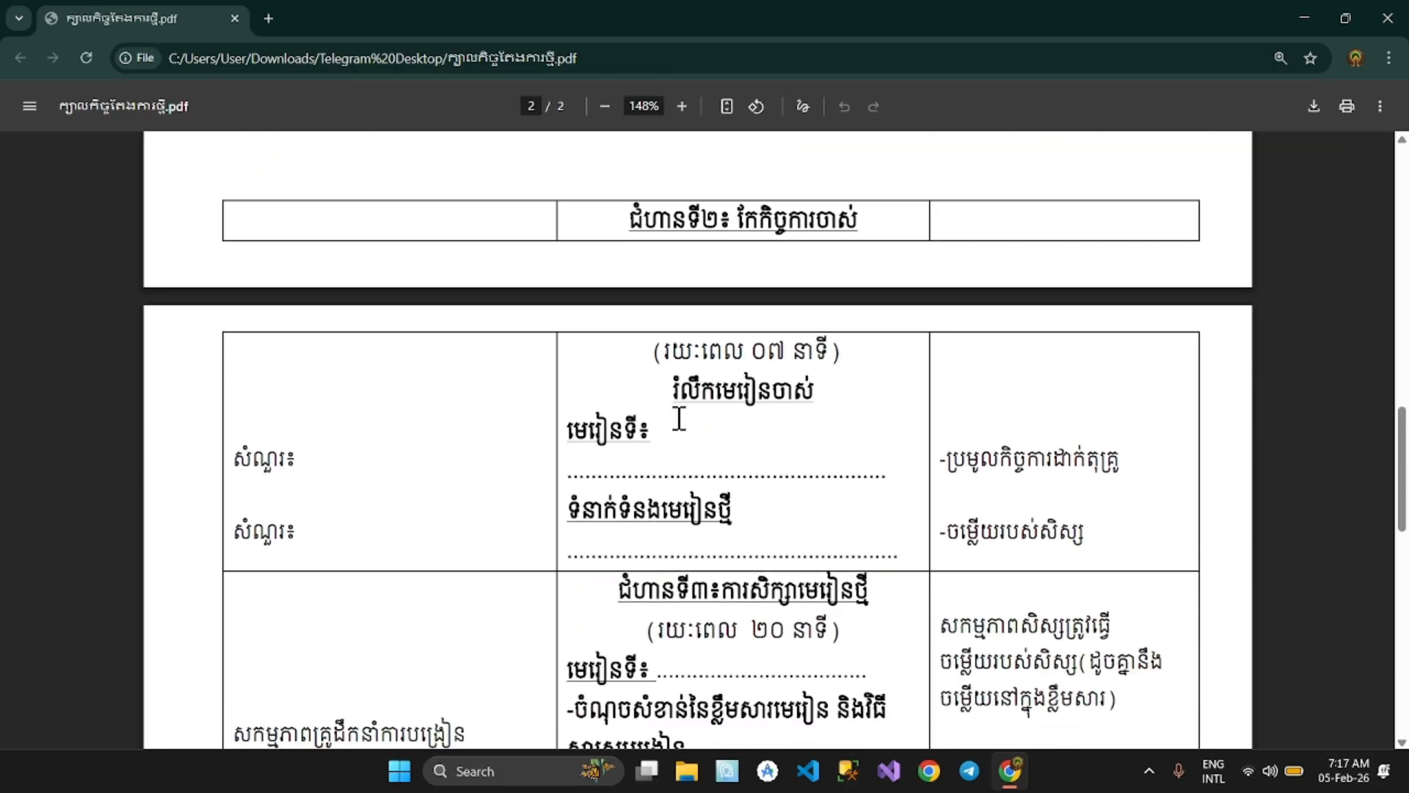
pyautogui.scroll(3, 679, 419)
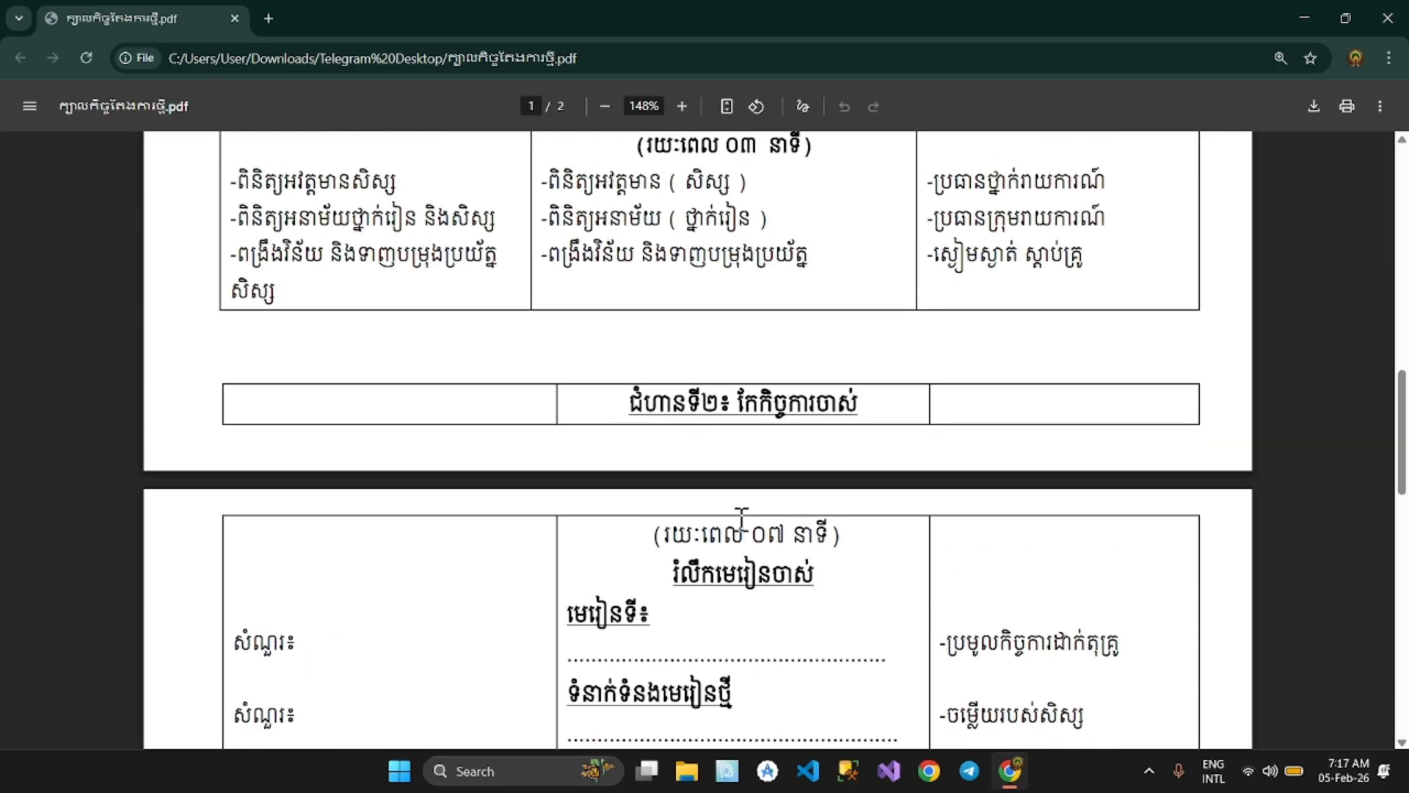
# Switch to Word and create a blank document
pyautogui.click(490, 768)
pyautogui.write('word')
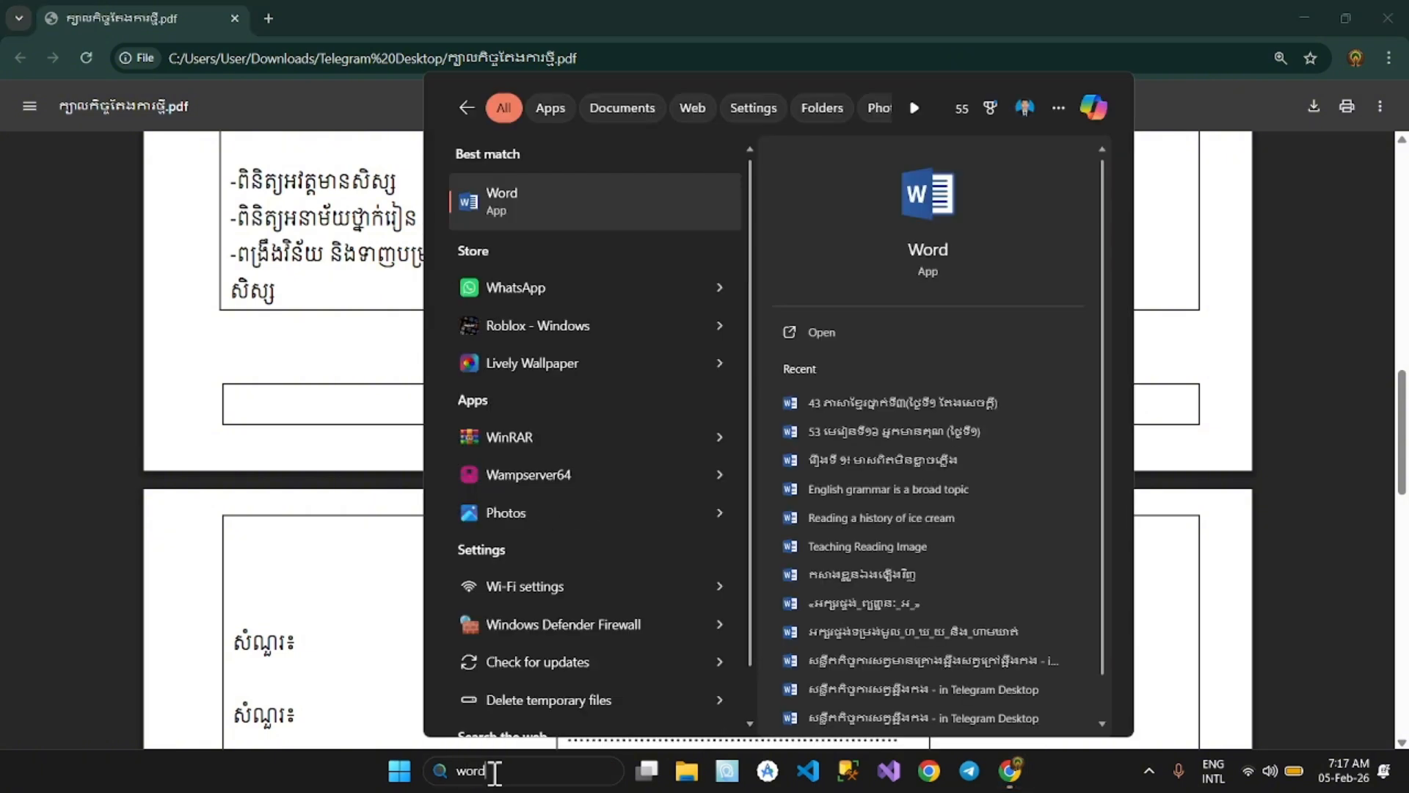
pyautogui.press('Return')
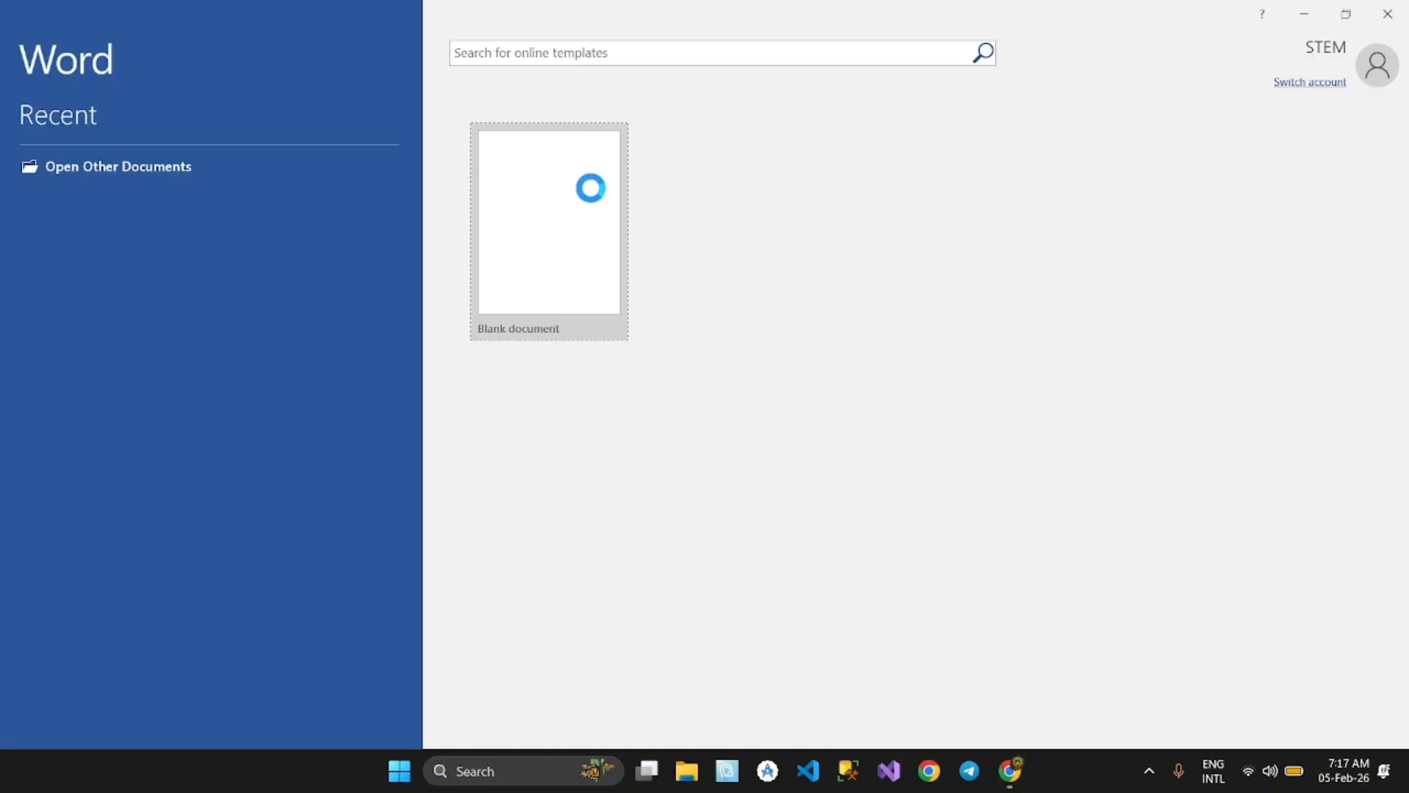
pyautogui.click(570, 217)
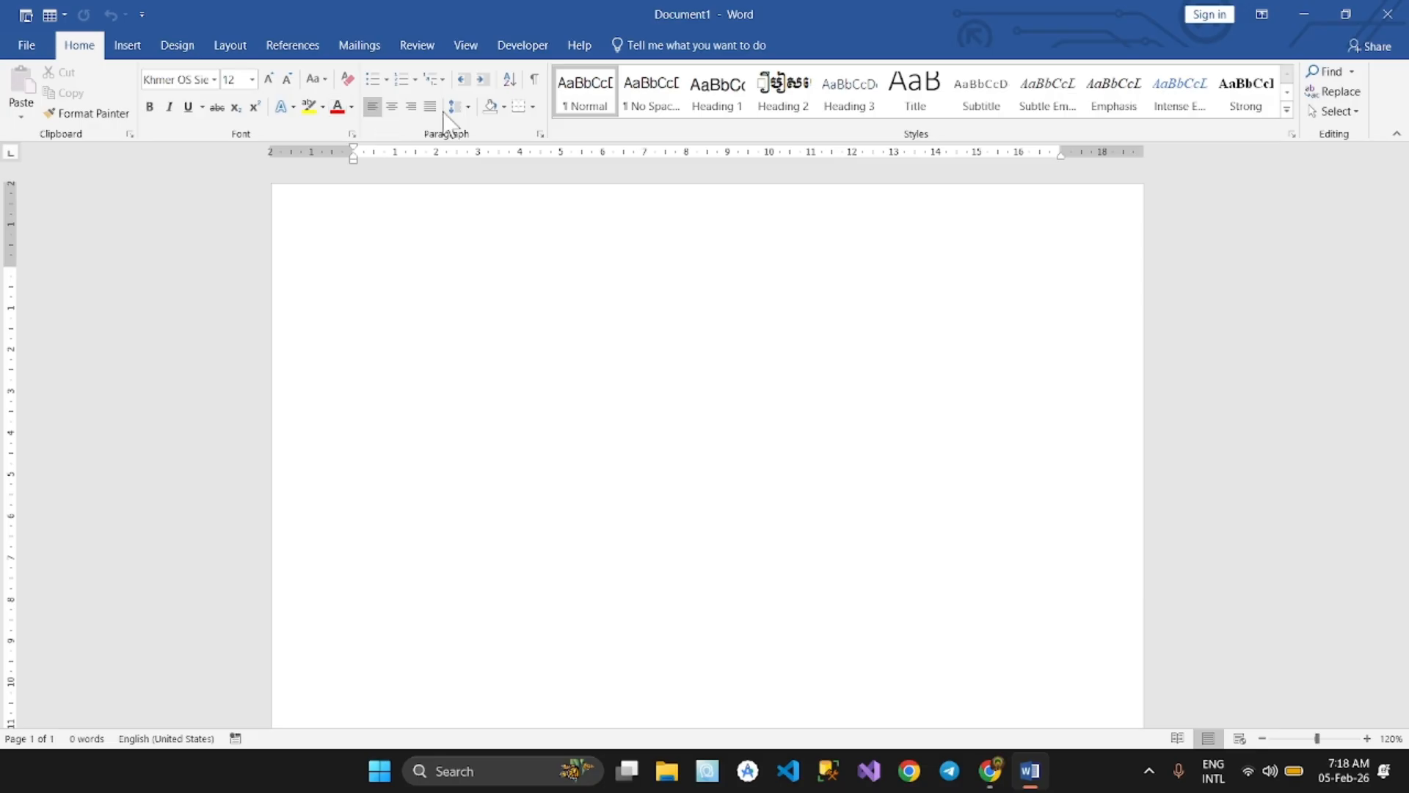
# Save the new document in the Documents folder under the name គម្រូកិច្ចតែងការ
pyautogui.hotkey('ctrl', 's')
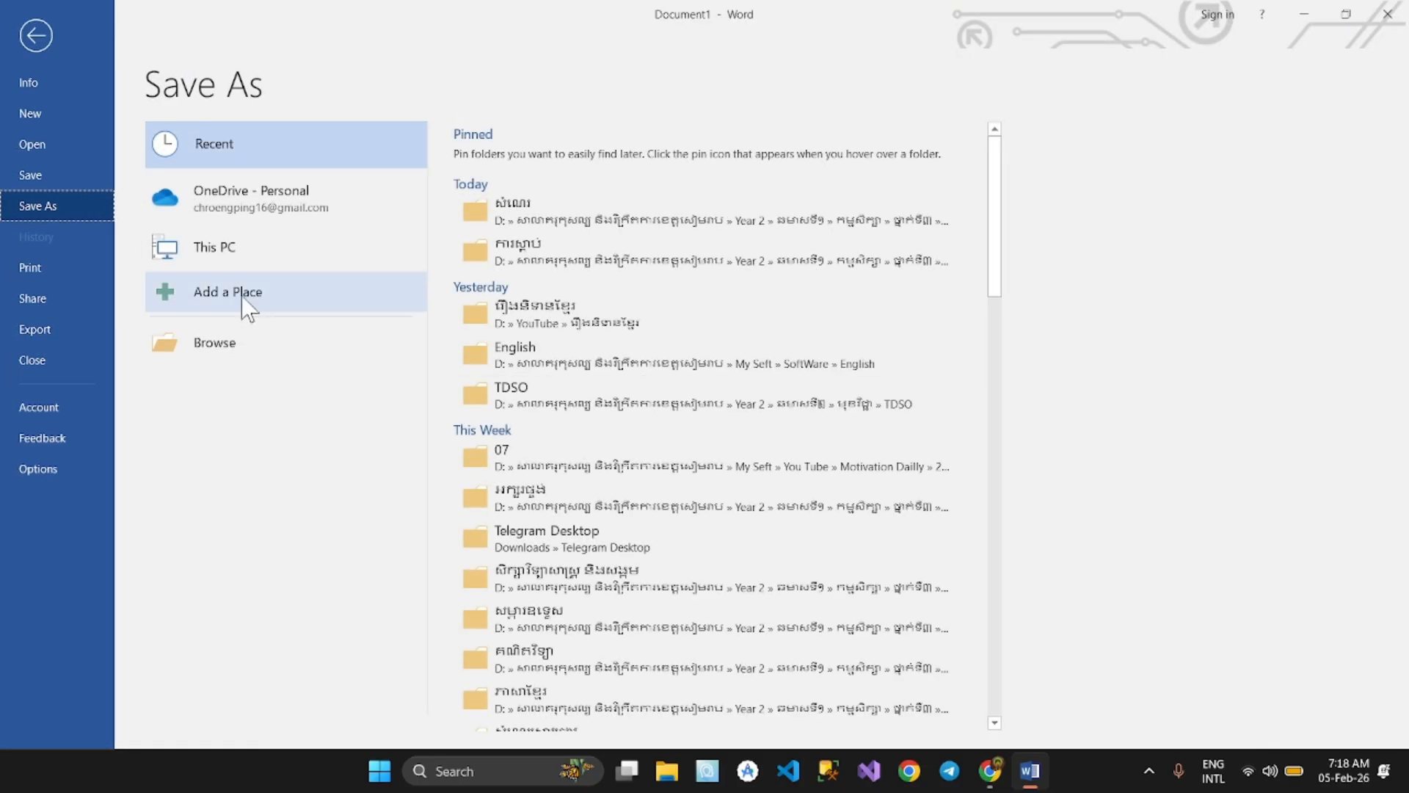
pyautogui.click(272, 341)
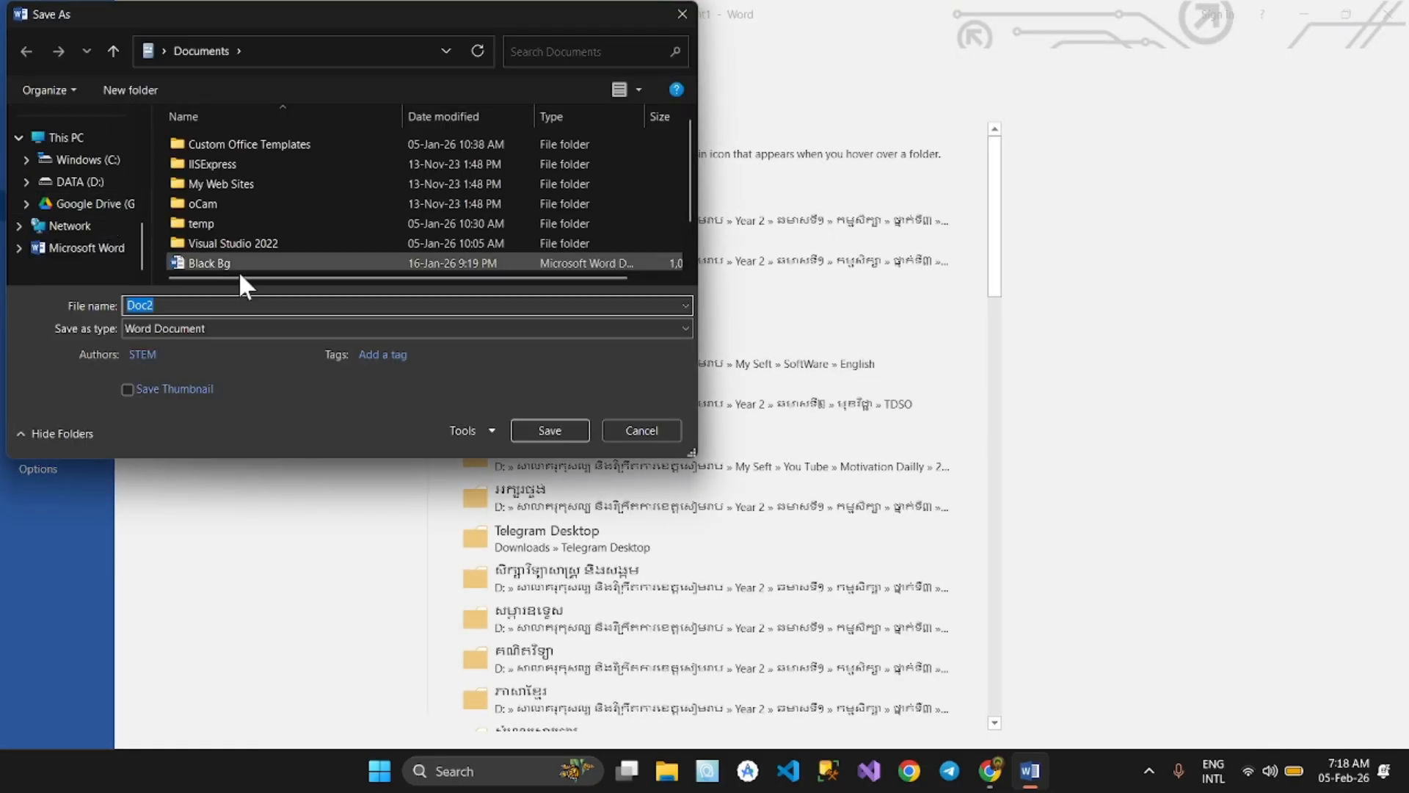
pyautogui.write('K')
pyautogui.press('BackSpace')
pyautogui.hotkey('alt', 'shift')
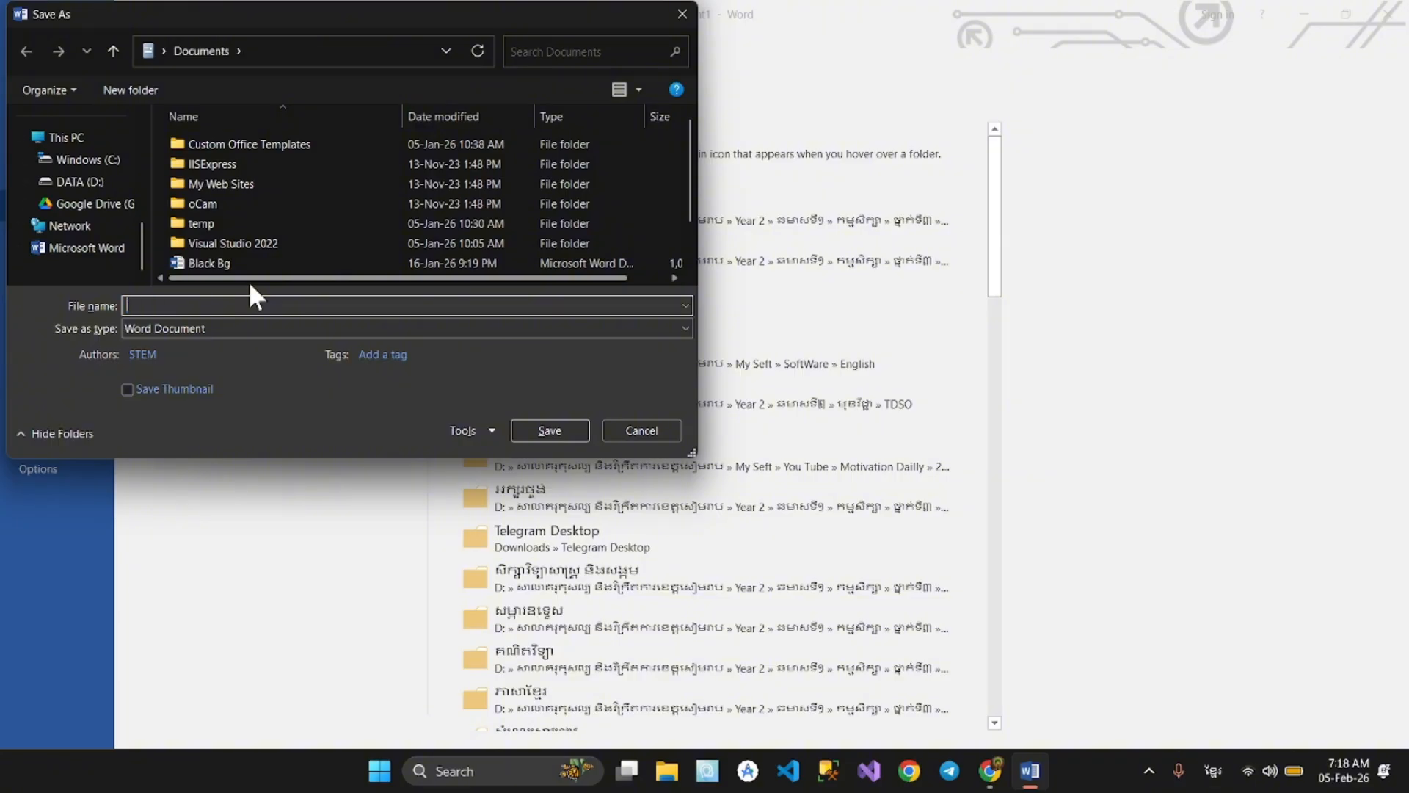
pyautogui.write('គម្រ')
pyautogui.write('ូកិច្ចតែងការ')
pyautogui.press('Return')
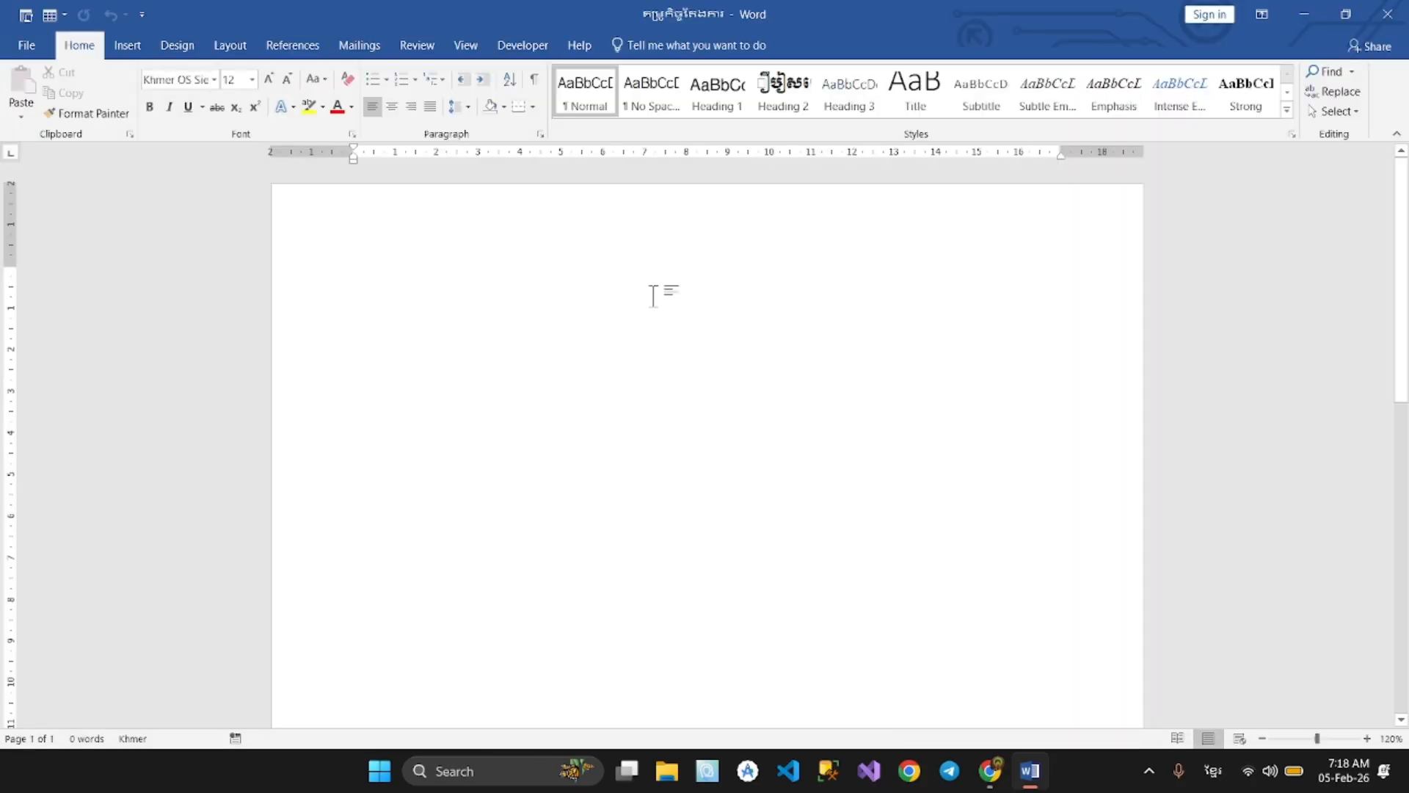
# Open the Page Setup settings and set the top margin to 1.2 cm
pyautogui.click(232, 49)
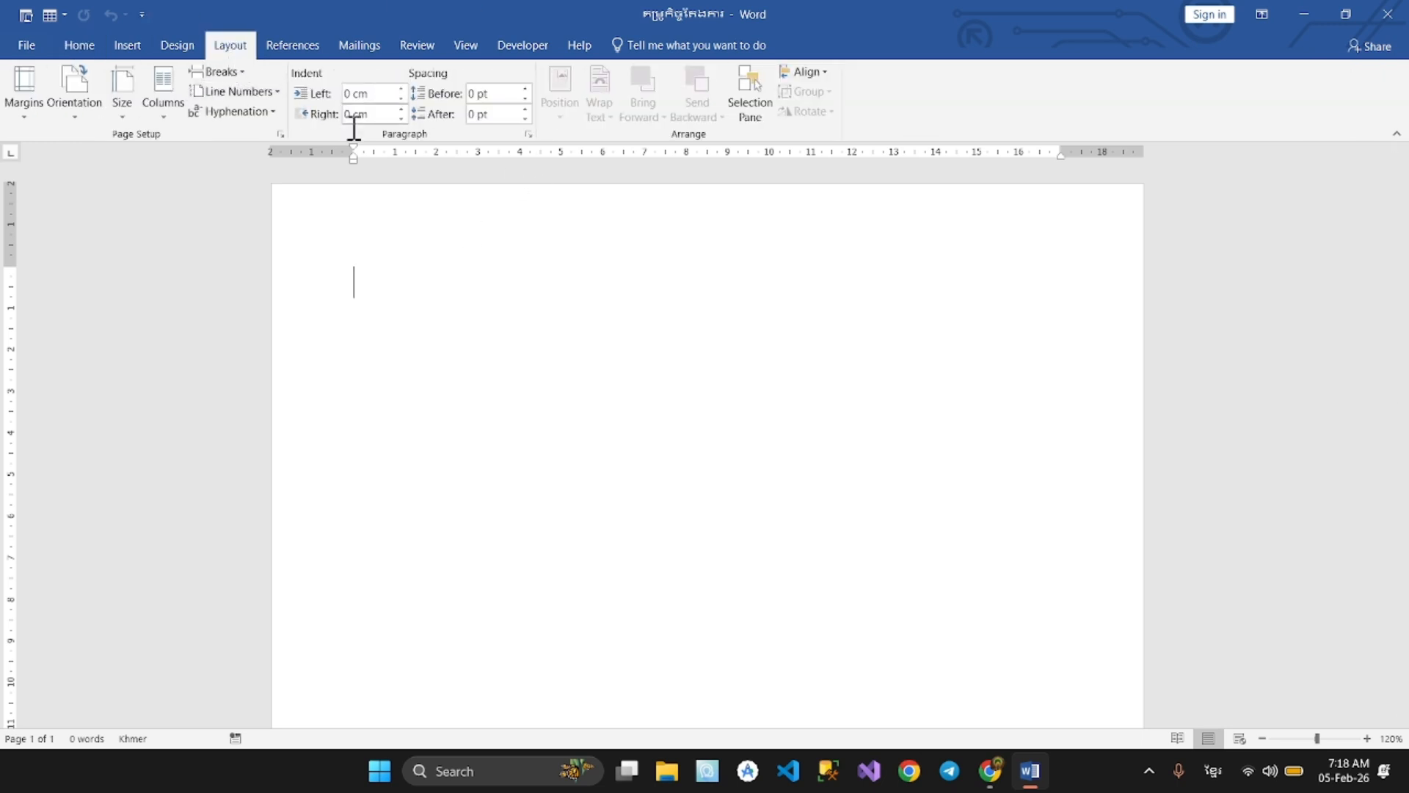
pyautogui.click(280, 133)
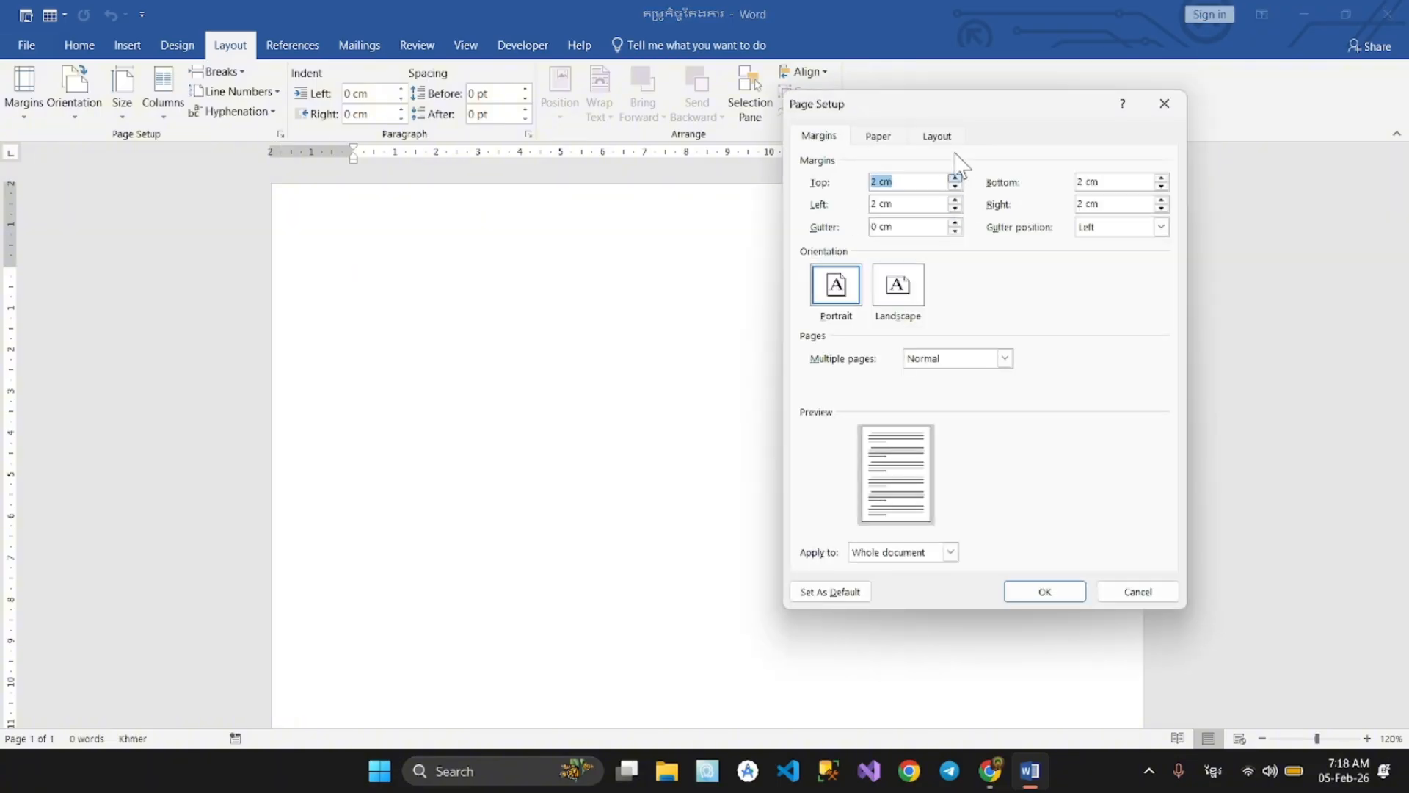
pyautogui.moveTo(923, 108); pyautogui.dragTo(510, 69)
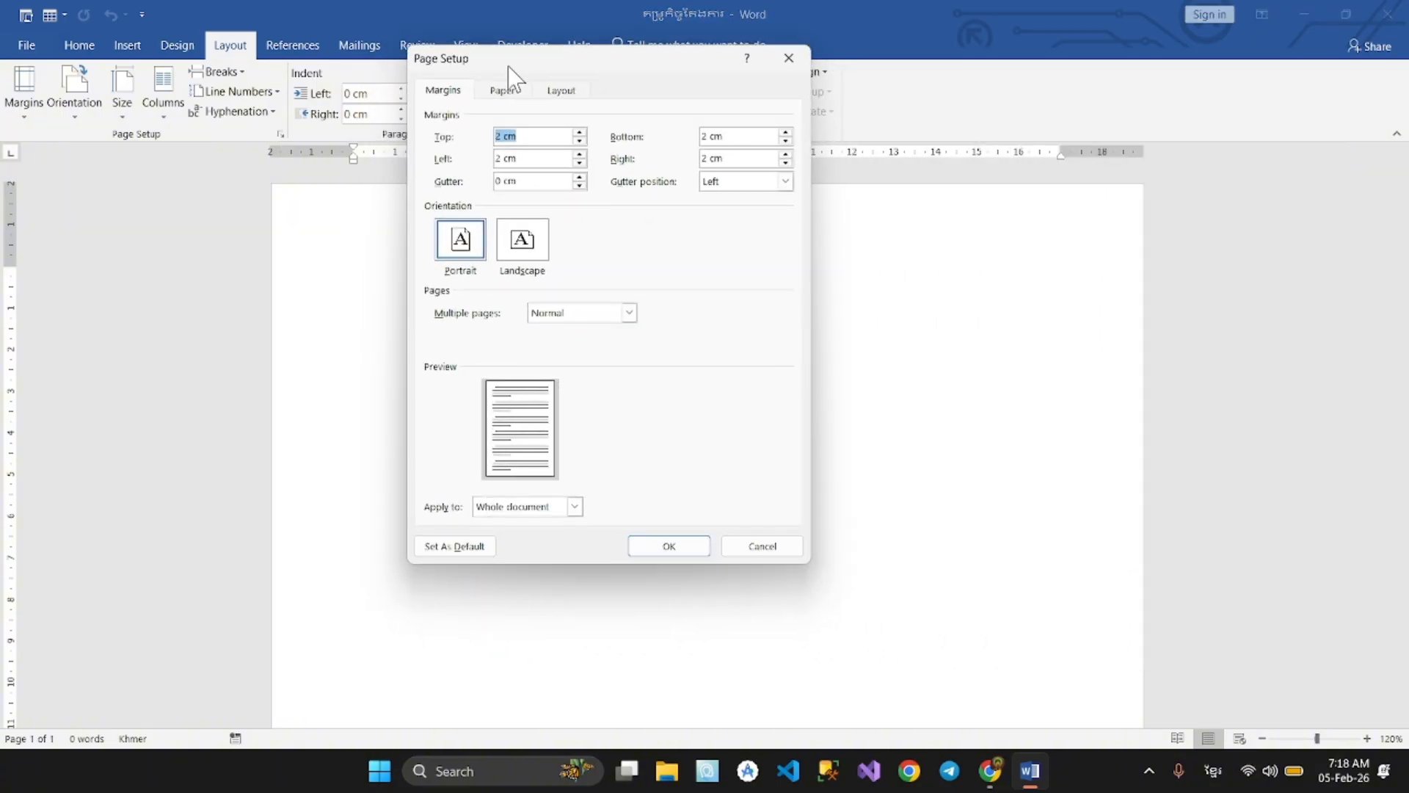
pyautogui.click(580, 142)
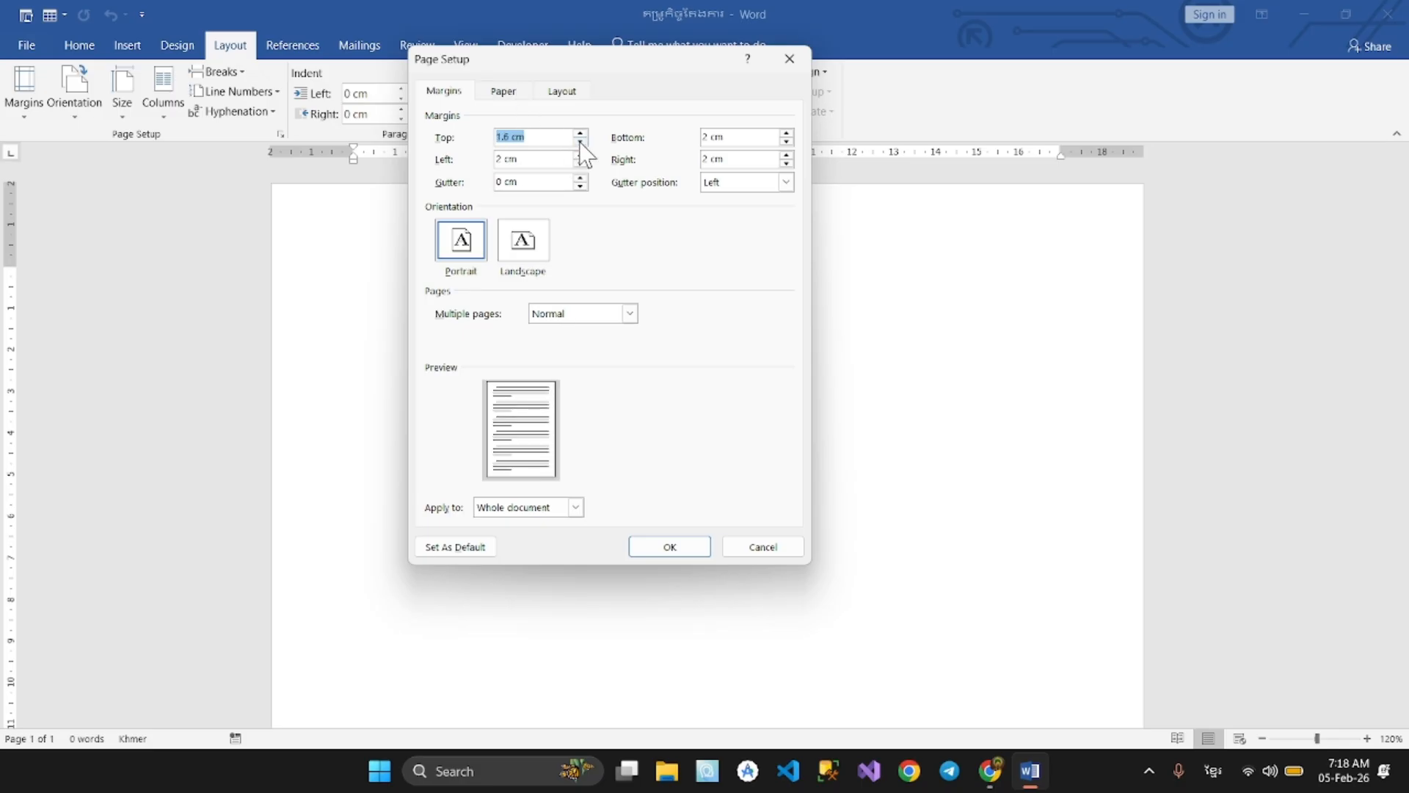
pyautogui.click(580, 142)
pyautogui.click(579, 141)
pyautogui.click(580, 142)
pyautogui.click(580, 142)
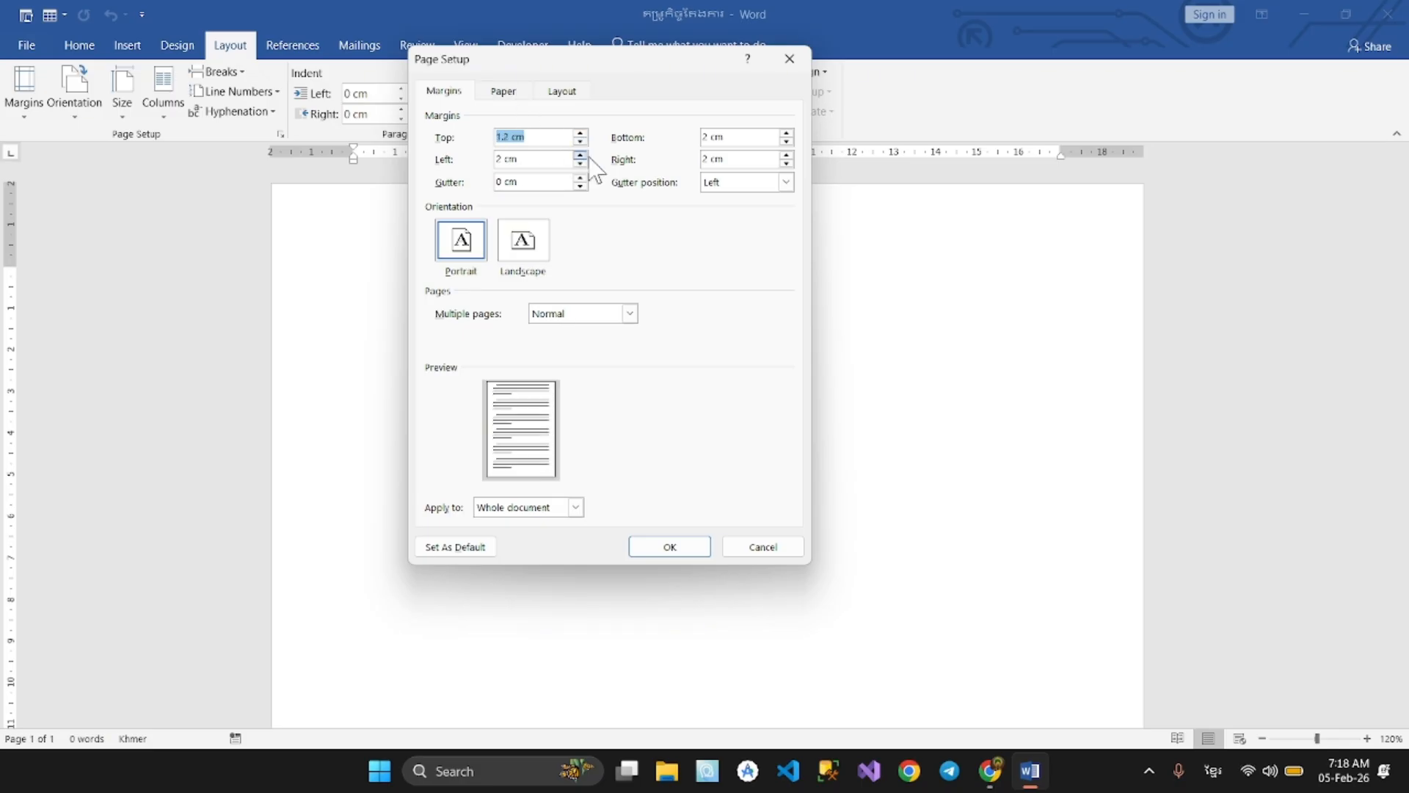
# Set the bottom, left and right page margins to 1.2 cm each
pyautogui.click(768, 135)
pyautogui.write('1.2')
pyautogui.press('Tab')
pyautogui.write('1.2')
pyautogui.press('Tab')
pyautogui.write('1.2 cm')
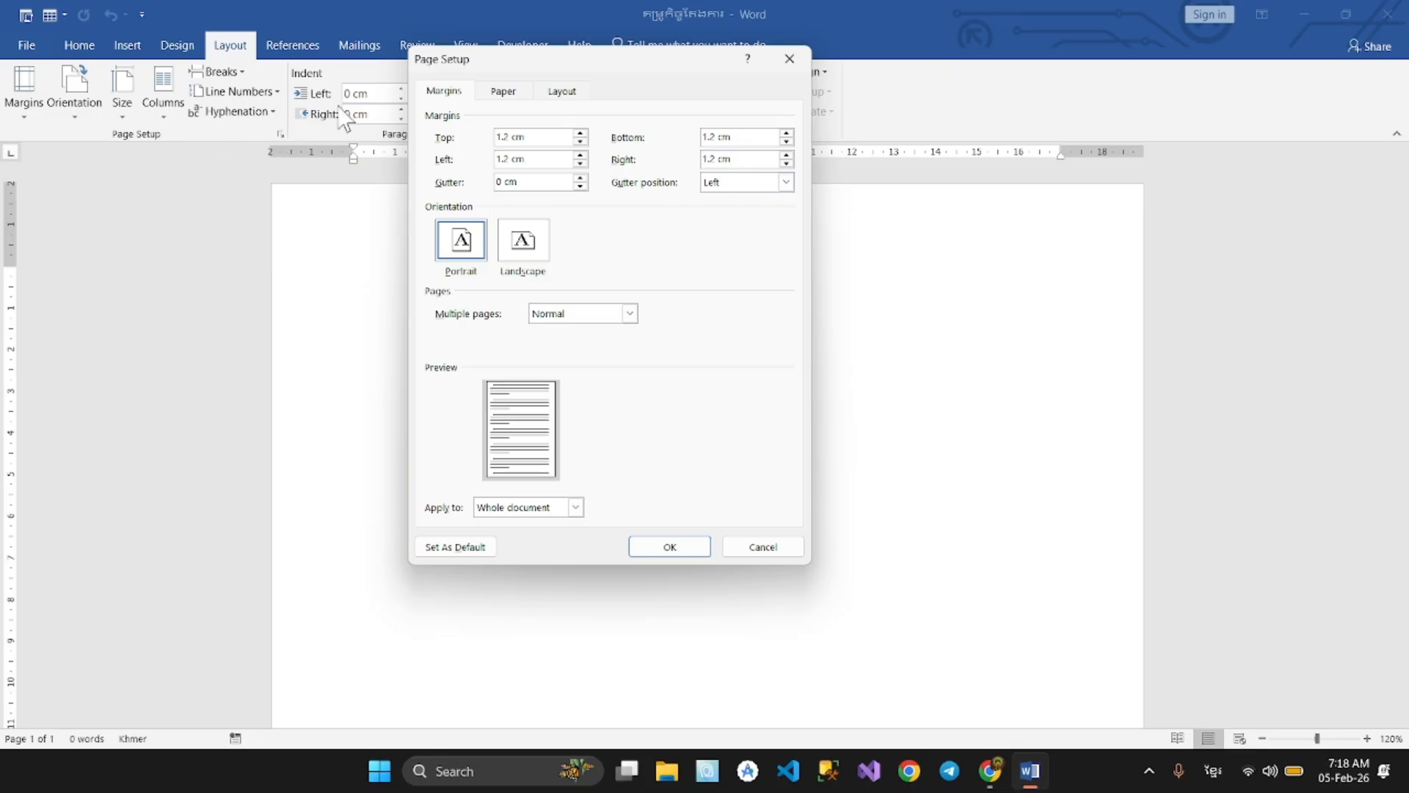
pyautogui.moveTo(479, 65); pyautogui.dragTo(545, 78)
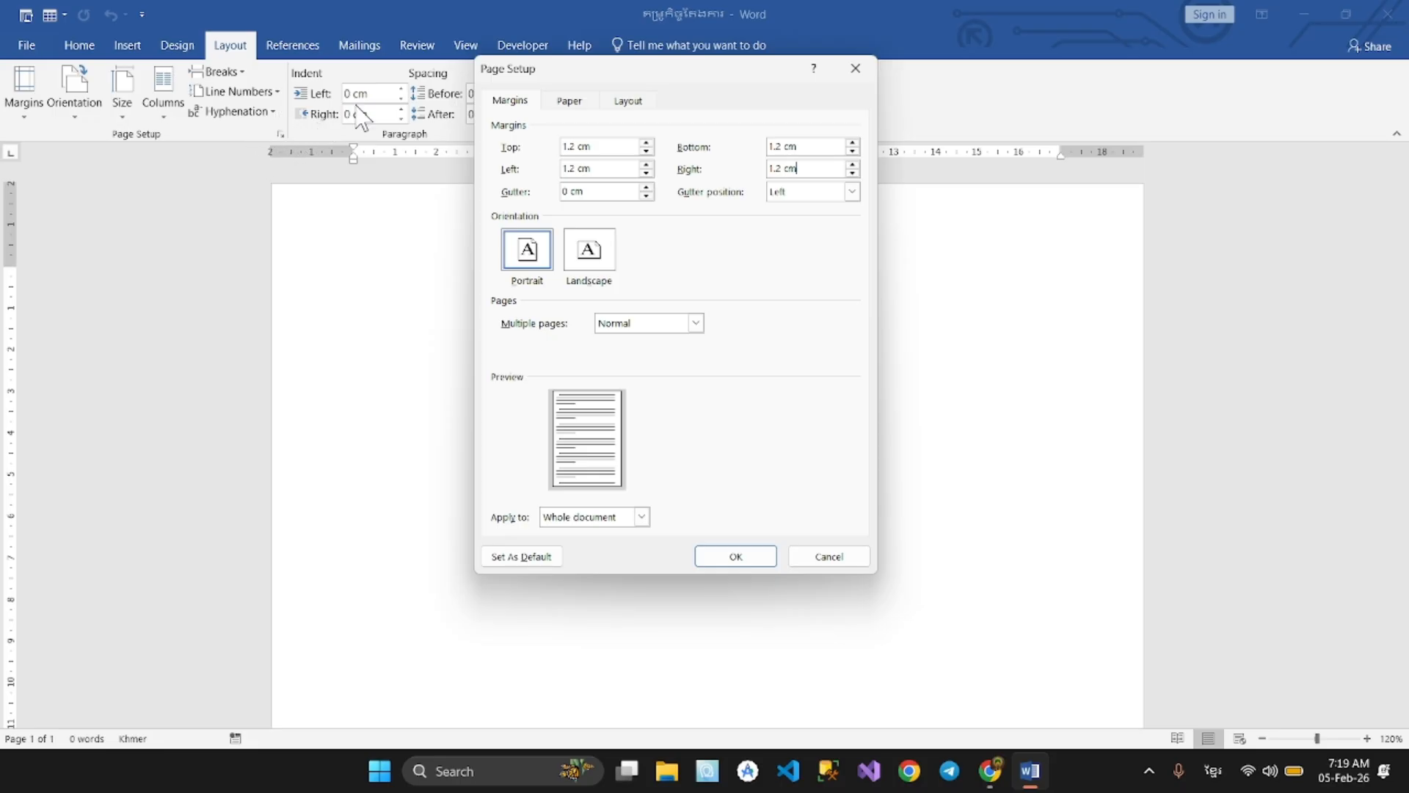
pyautogui.moveTo(764, 85); pyautogui.dragTo(735, 110)
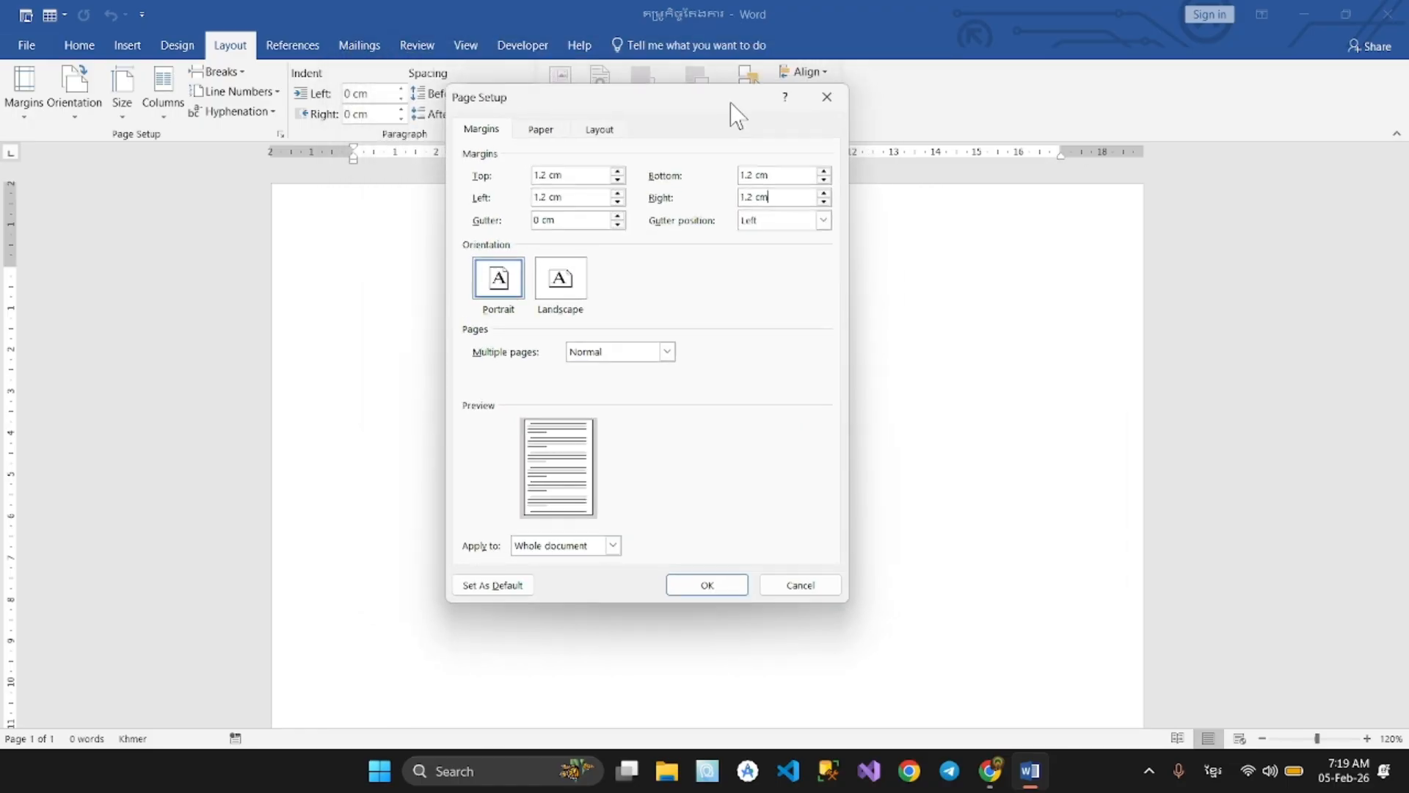
# Switch to the Windows Magnifier and enlarge the screen to 200% to view the margin settings
pyautogui.click(472, 766)
pyautogui.write('ម')
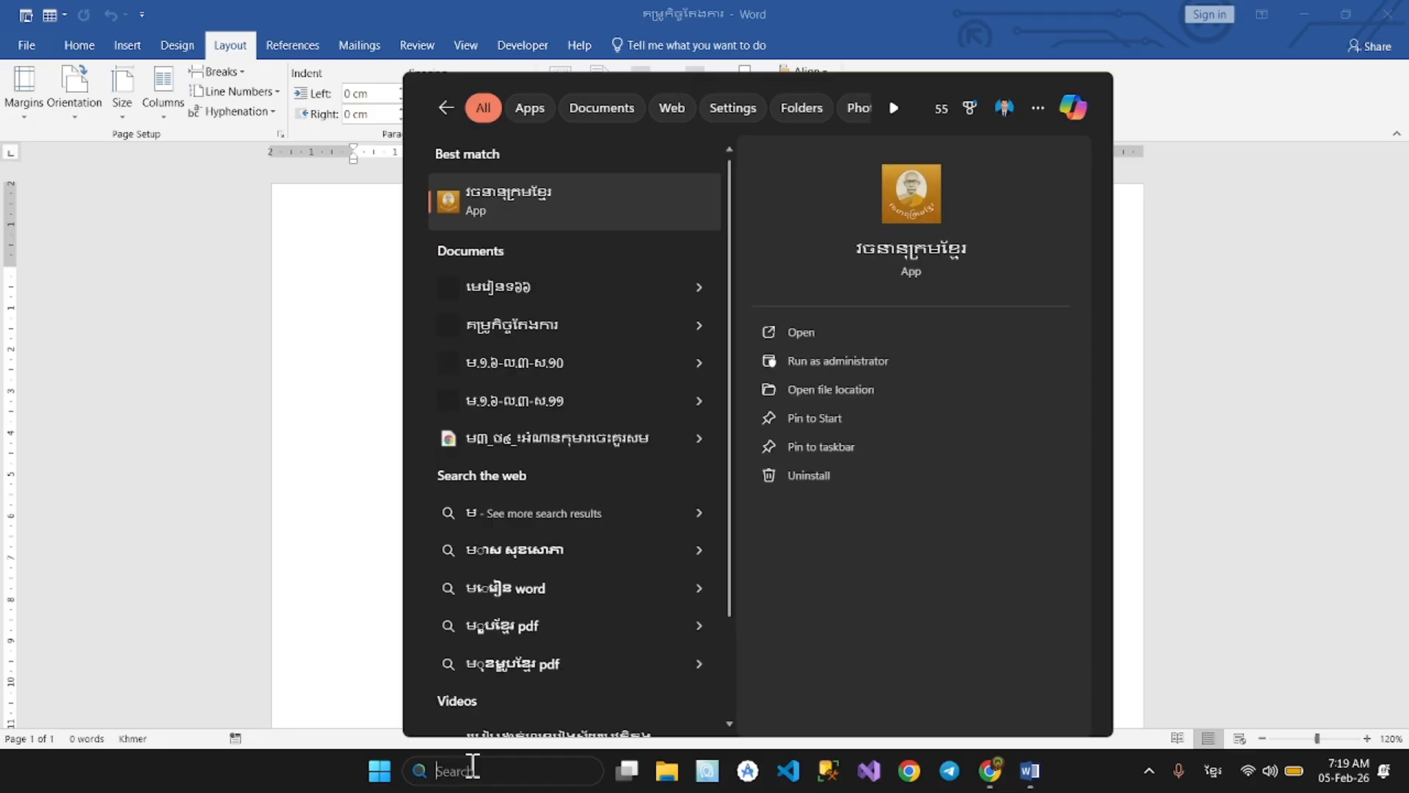
pyautogui.press('super+space')
pyautogui.write('magnifier')
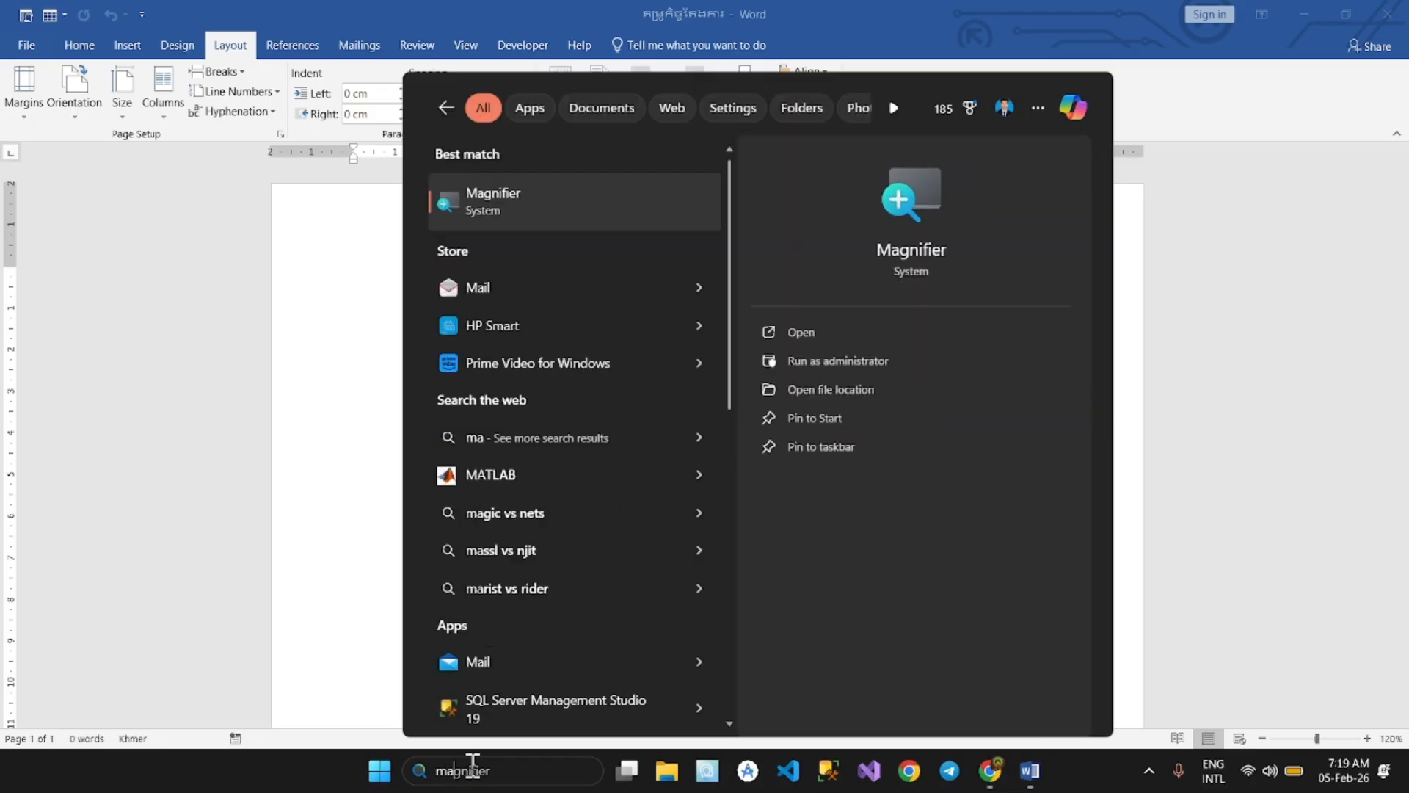
pyautogui.click(599, 204)
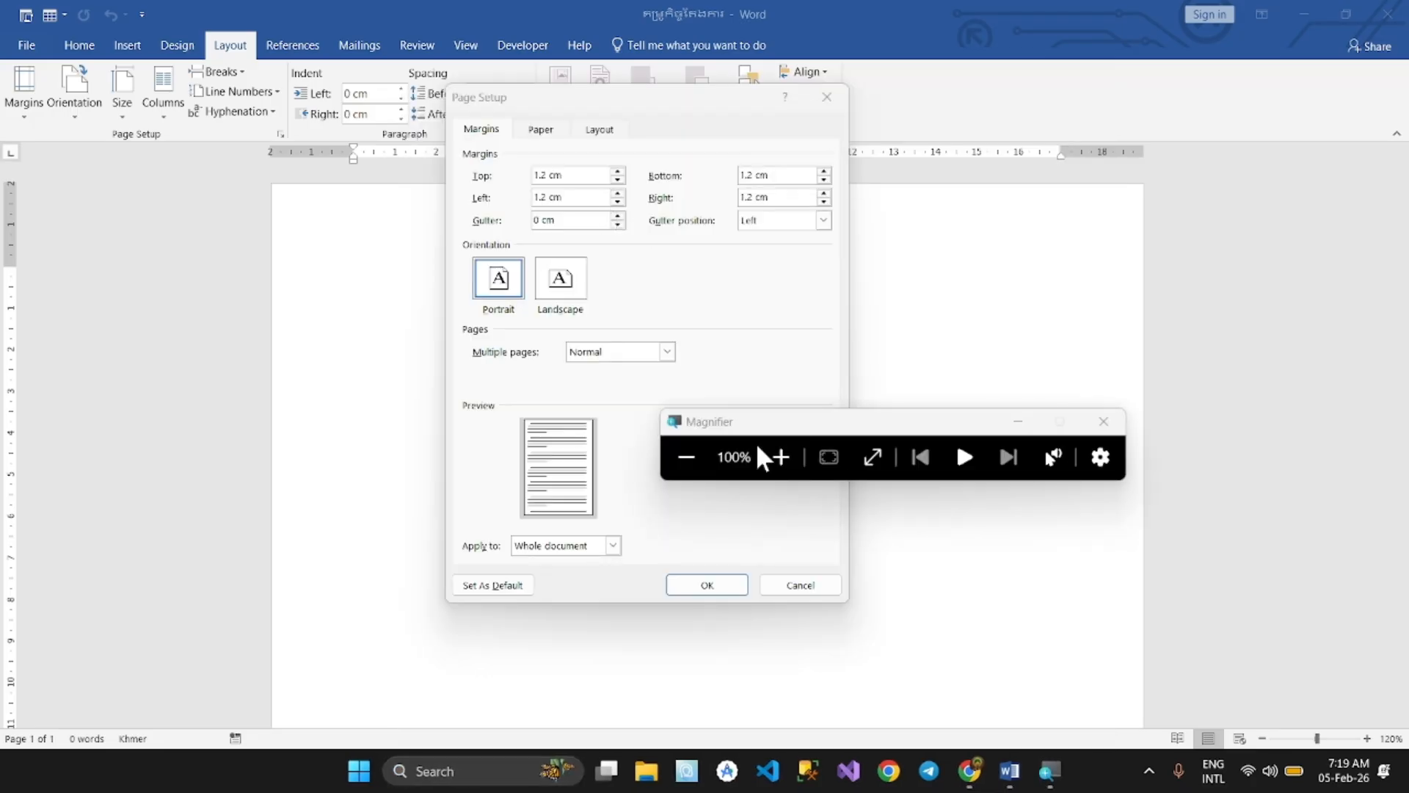
pyautogui.click(781, 456)
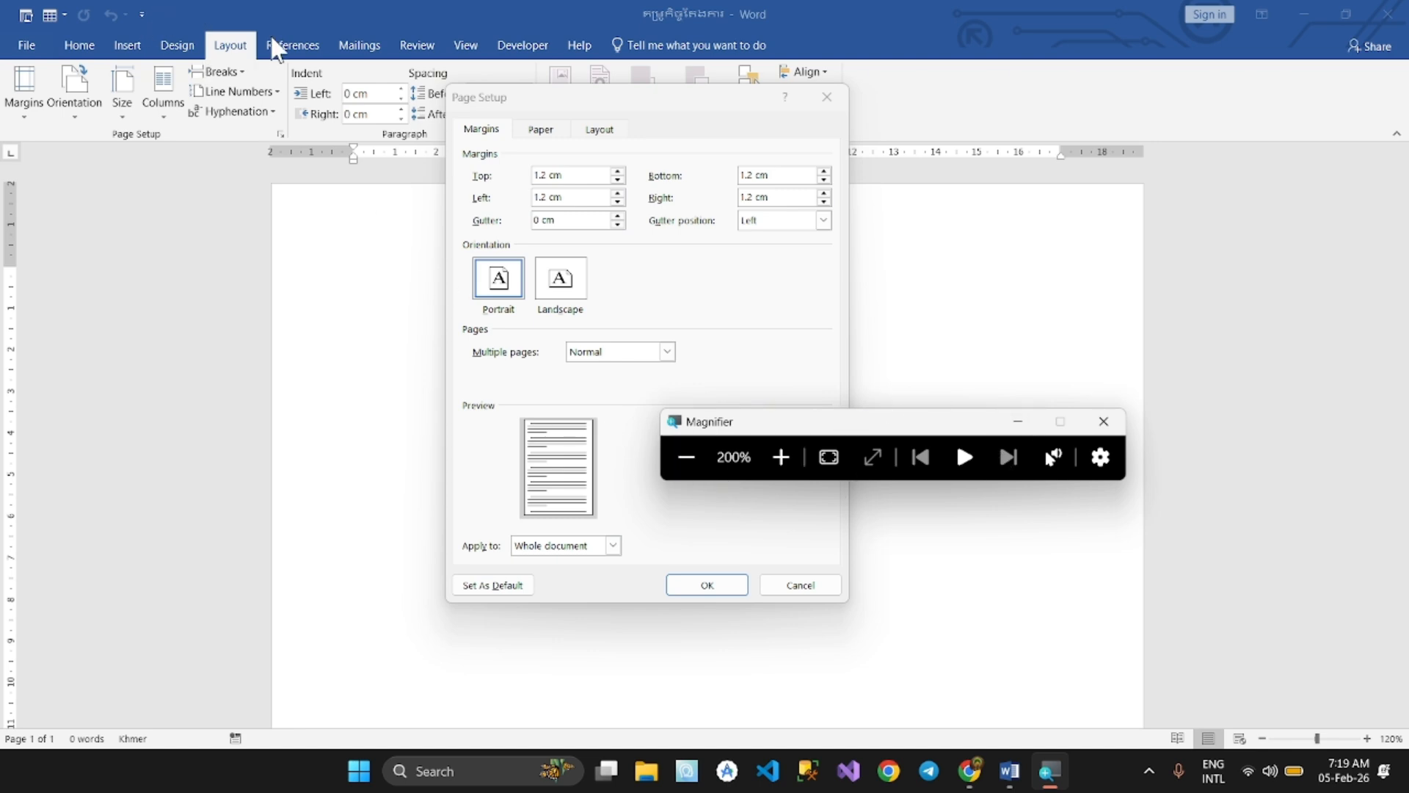
pyautogui.click(686, 455)
pyautogui.click(781, 457)
pyautogui.moveTo(639, 97); pyautogui.dragTo(461, 89)
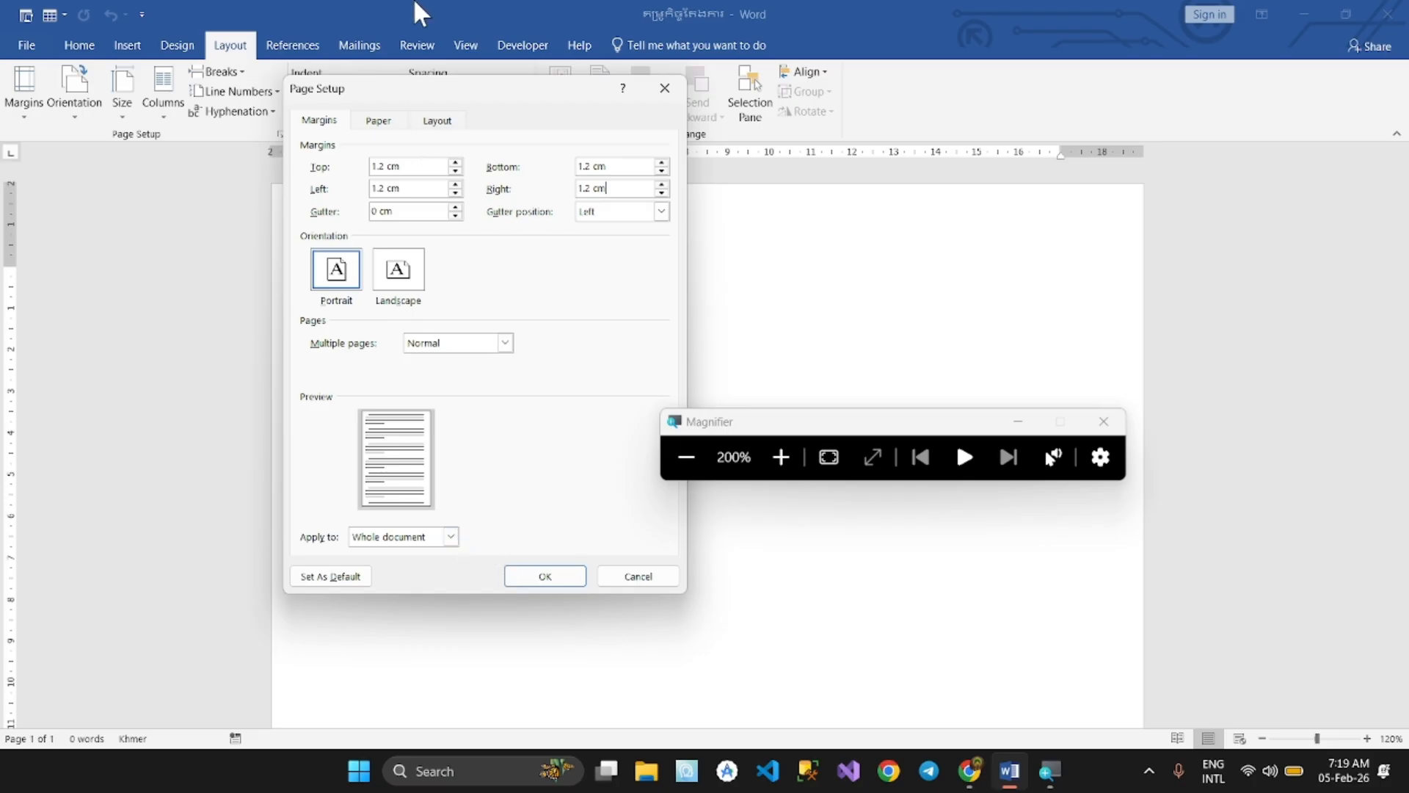
pyautogui.moveTo(324, 90); pyautogui.dragTo(532, 132)
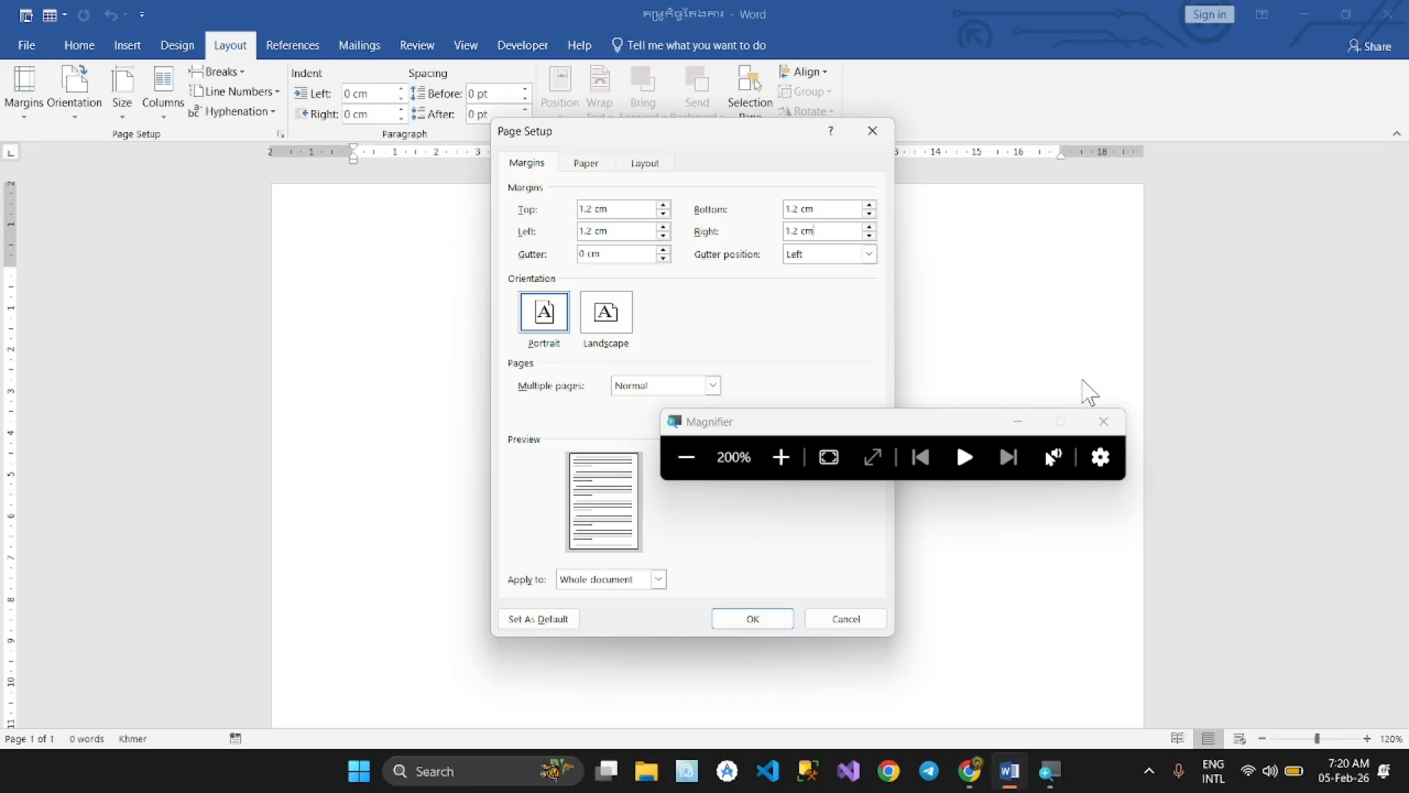
pyautogui.click(523, 166)
pyautogui.moveTo(644, 140); pyautogui.dragTo(632, 88)
pyautogui.click(587, 179)
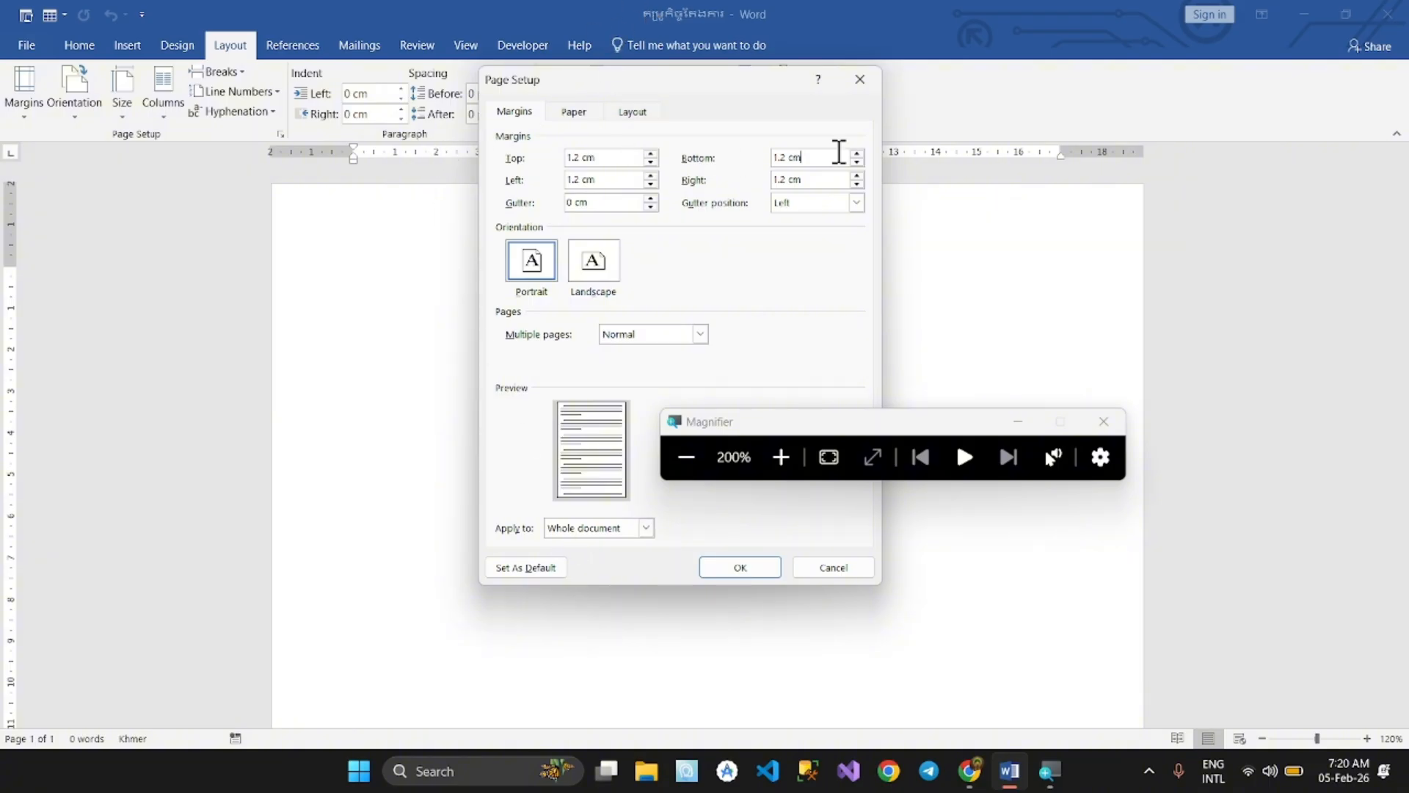
# Apply the new margins to the whole document and reset the Magnifier zoom to 100%
pyautogui.click(737, 568)
pyautogui.click(684, 459)
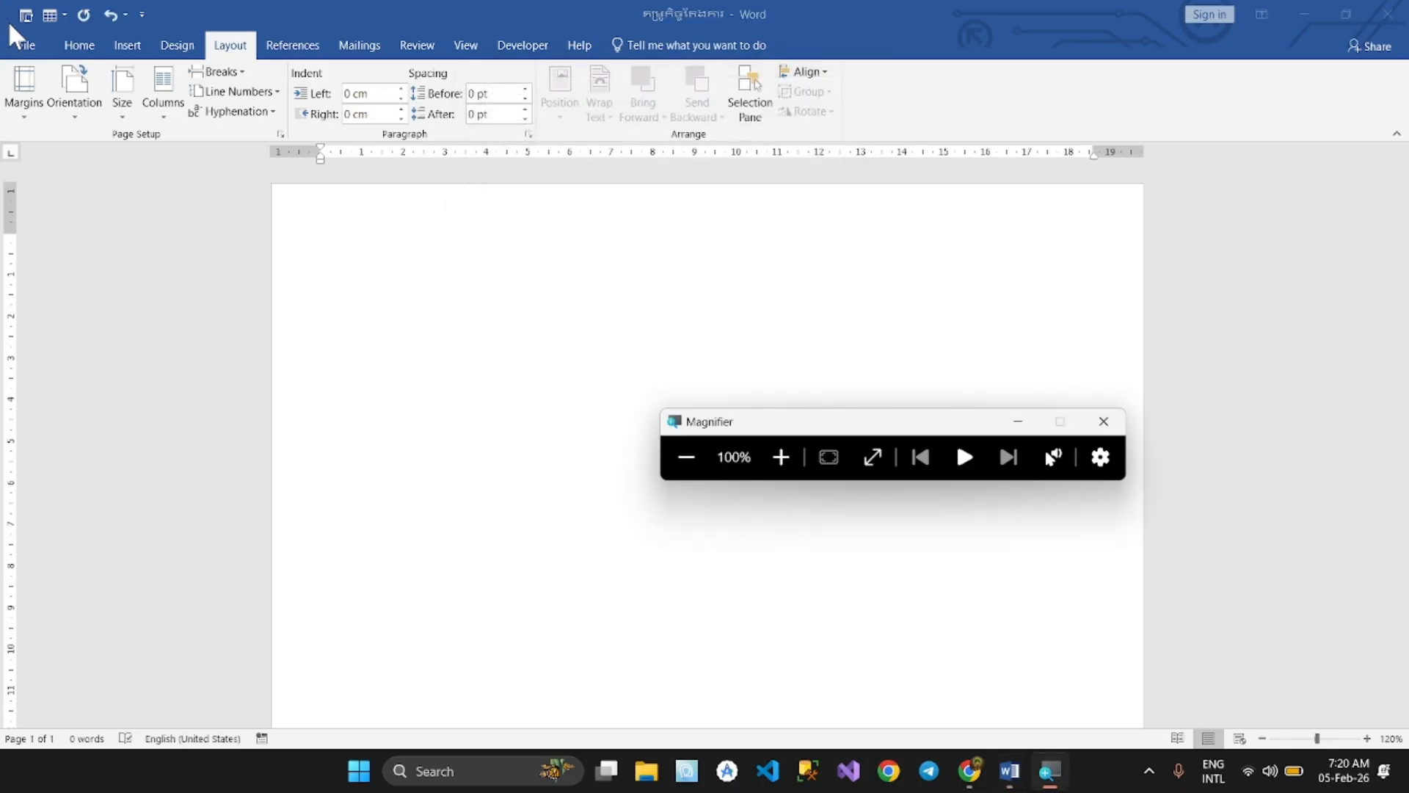
# Open Word's advanced options and locate the display setting for the measurement units
pyautogui.click(22, 42)
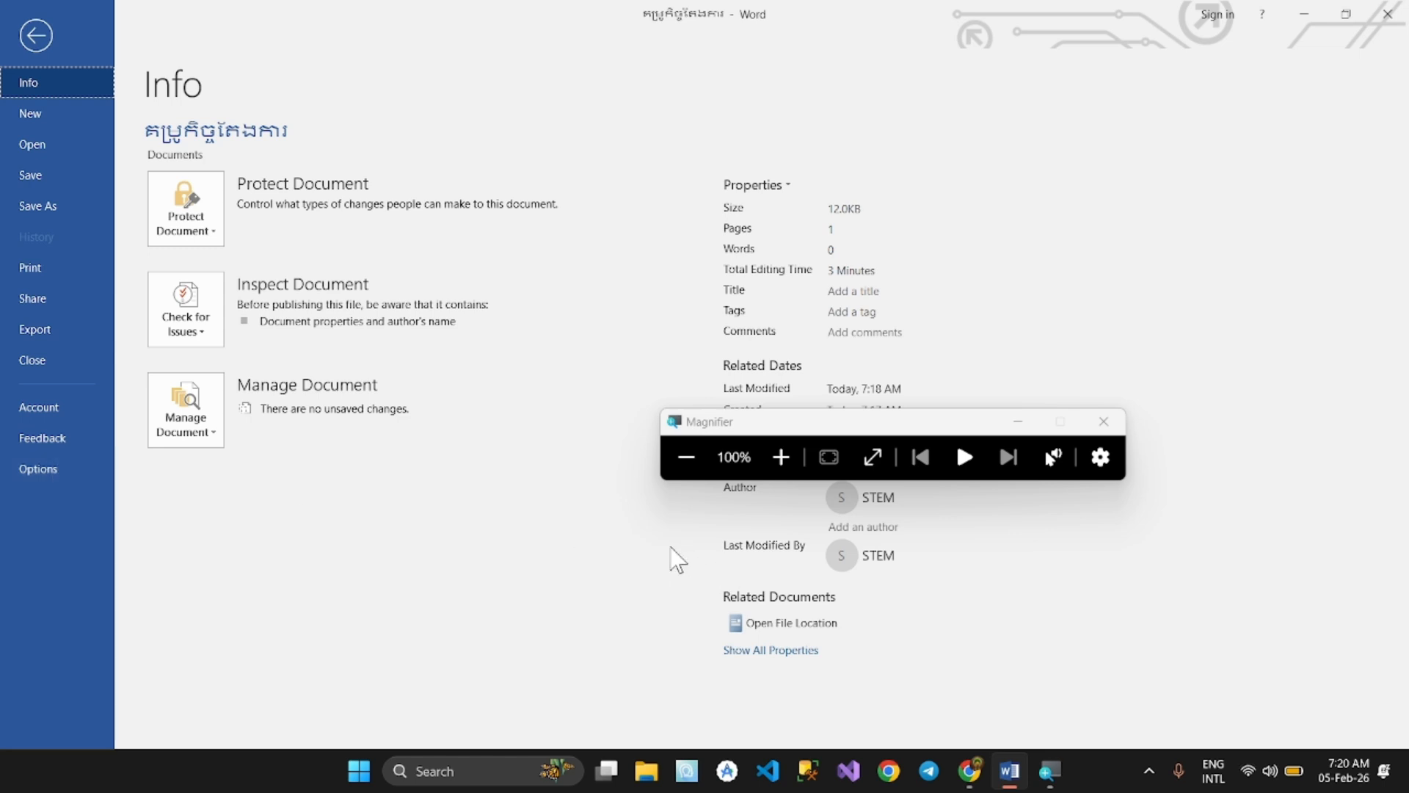
pyautogui.click(683, 468)
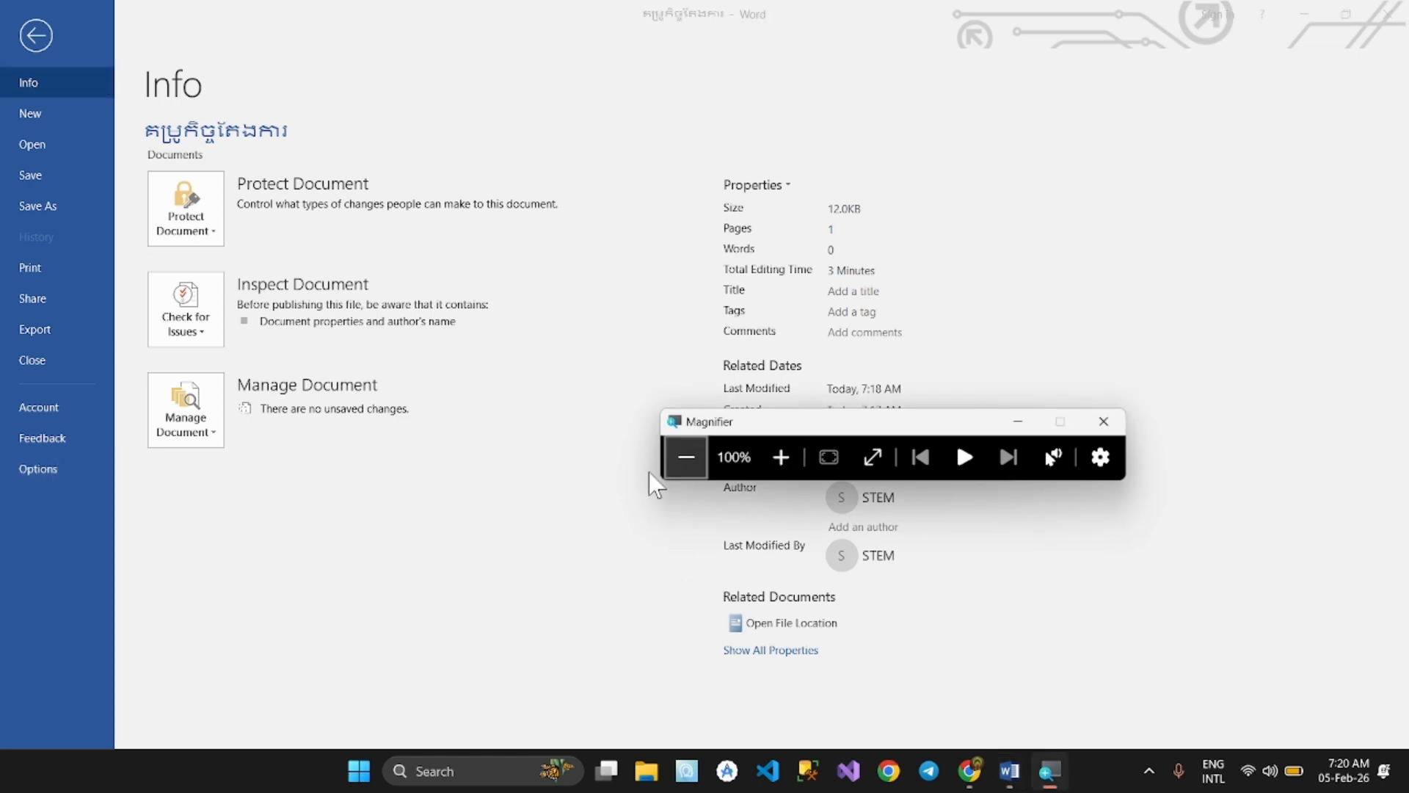
pyautogui.click(38, 468)
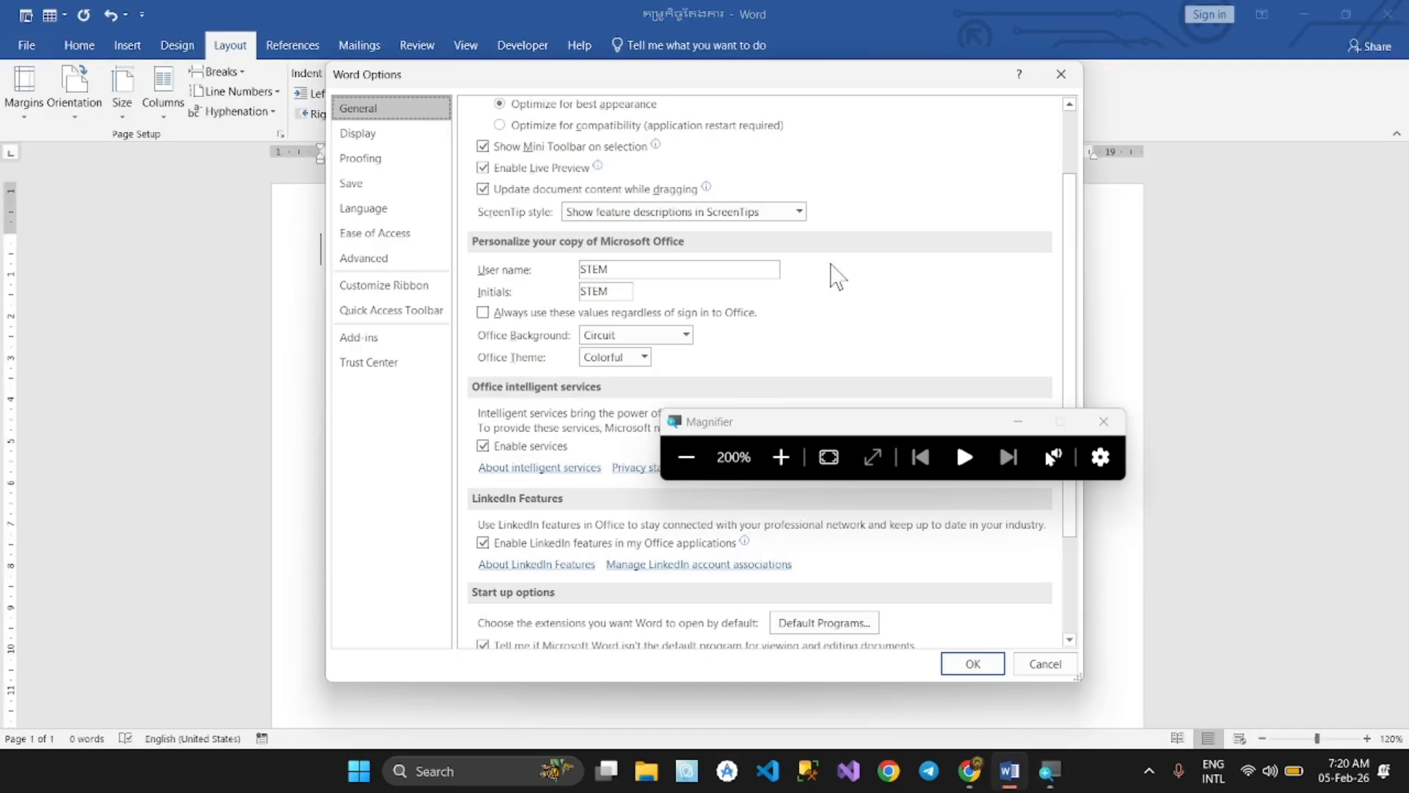
pyautogui.click(359, 260)
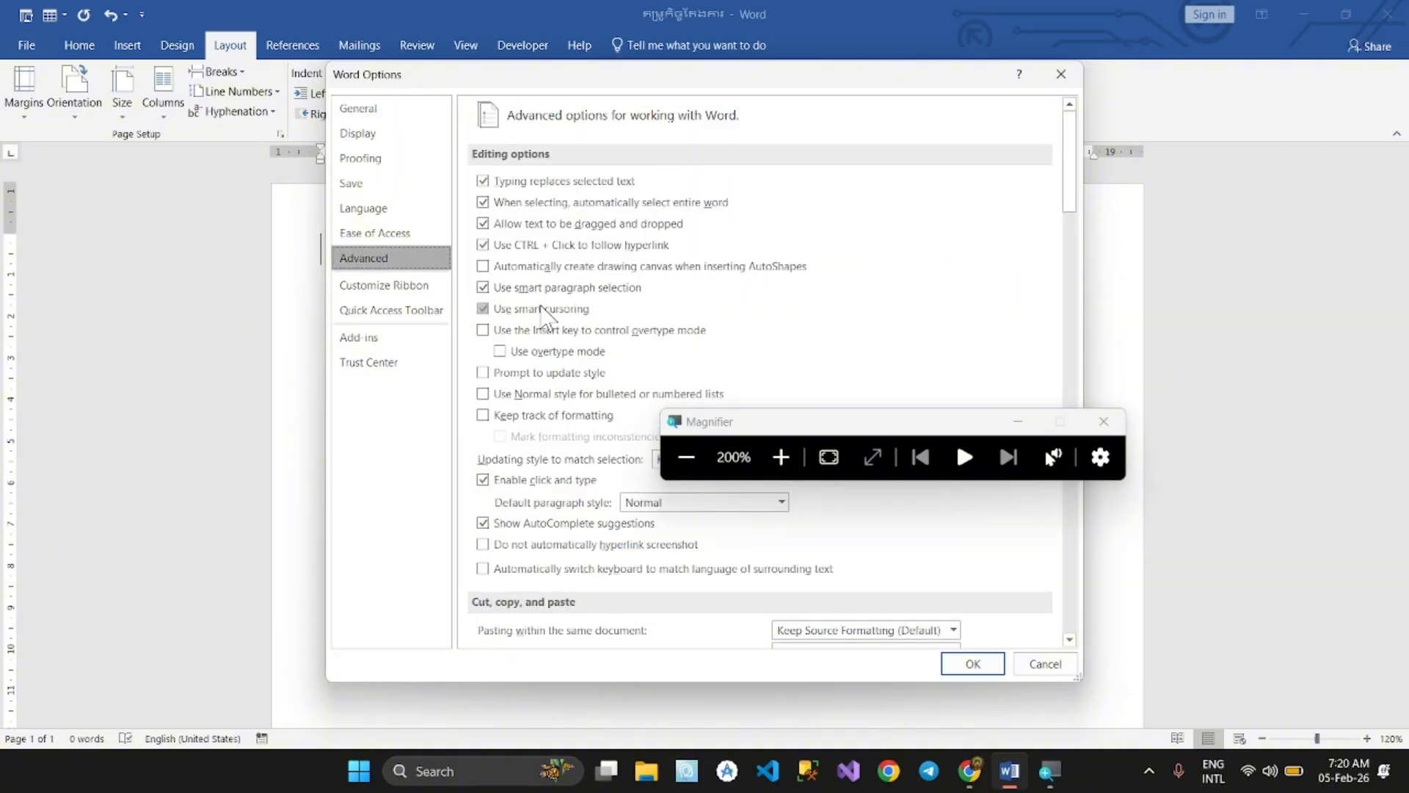
pyautogui.scroll(-5, 544, 314)
pyautogui.scroll(-4, 541, 320)
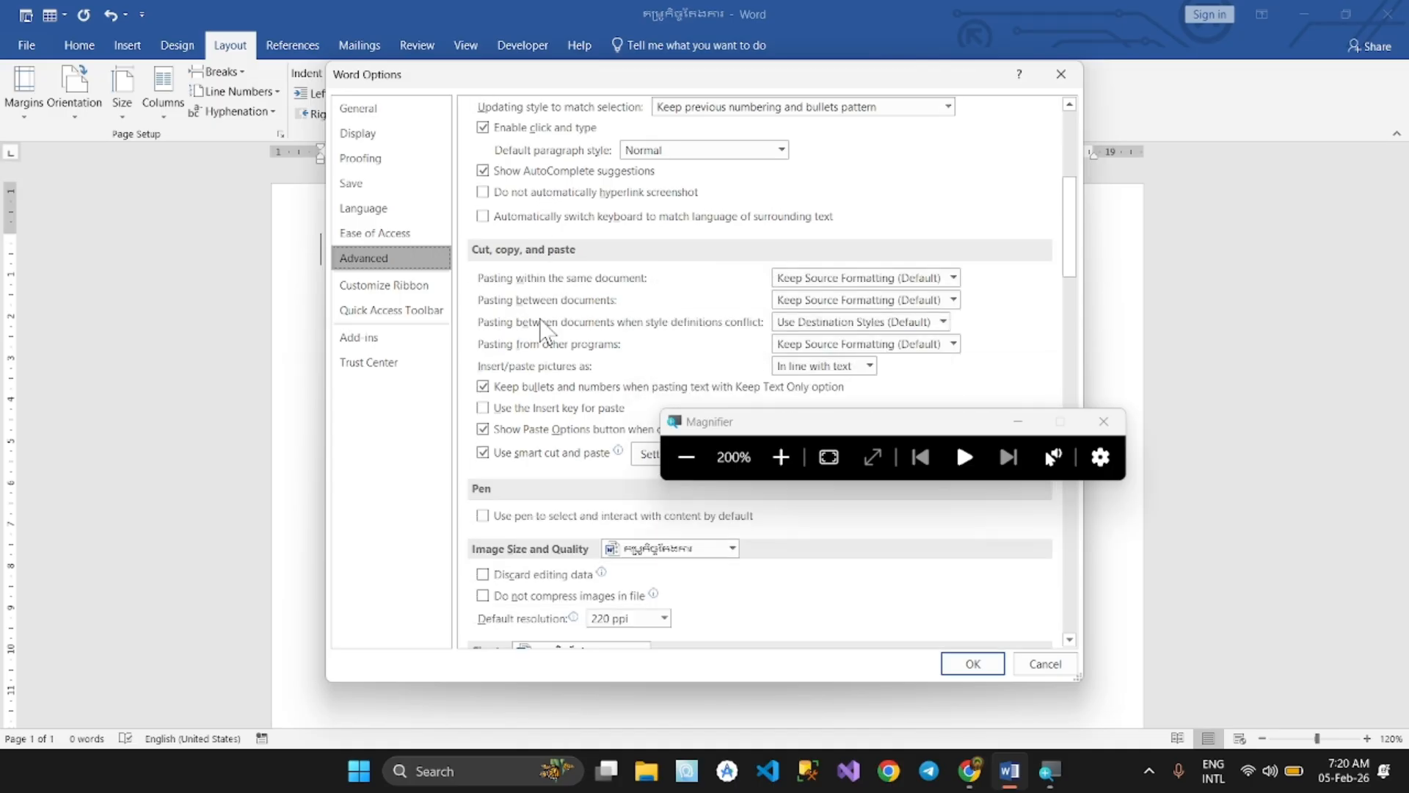
pyautogui.scroll(-2, 503, 340)
pyautogui.scroll(-6, 507, 351)
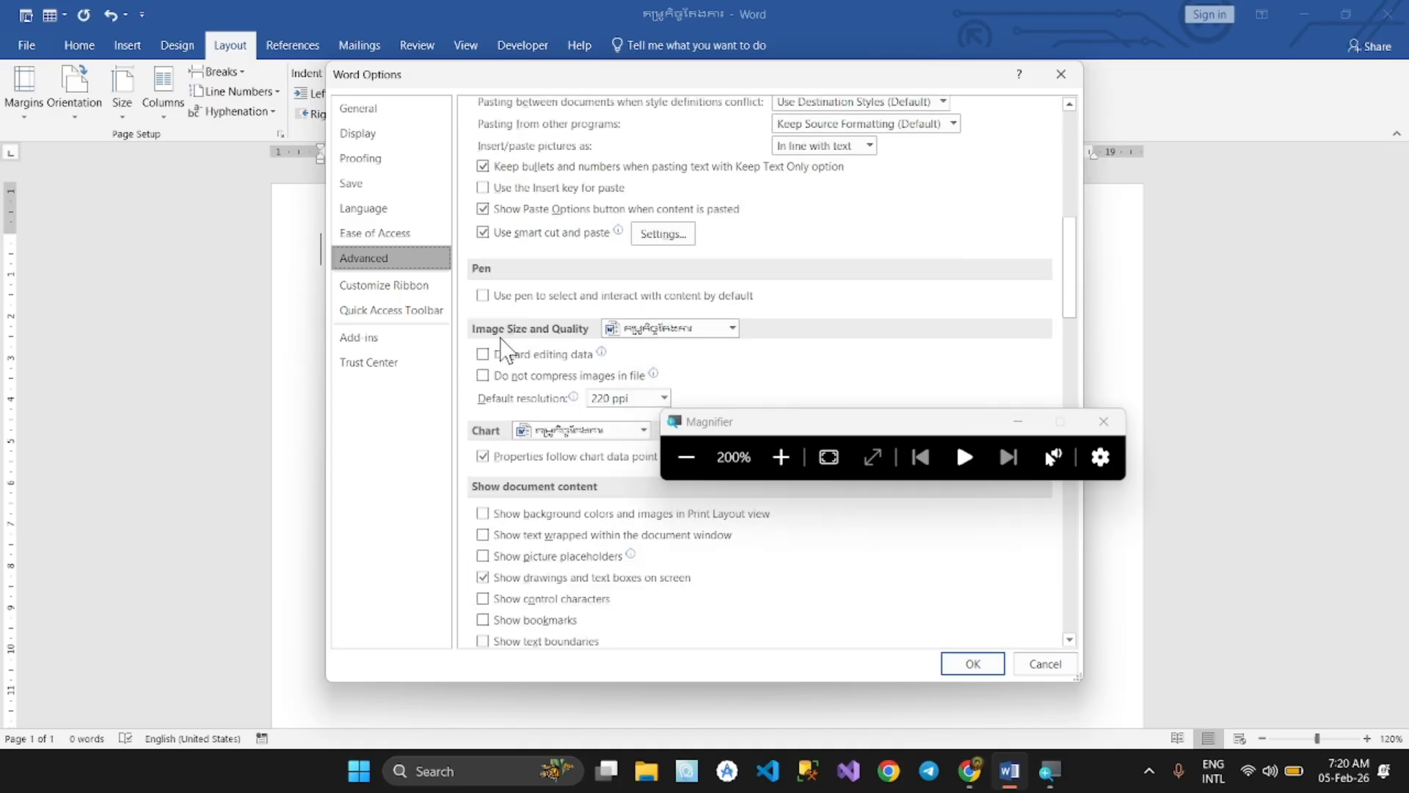
pyautogui.scroll(-4, 501, 349)
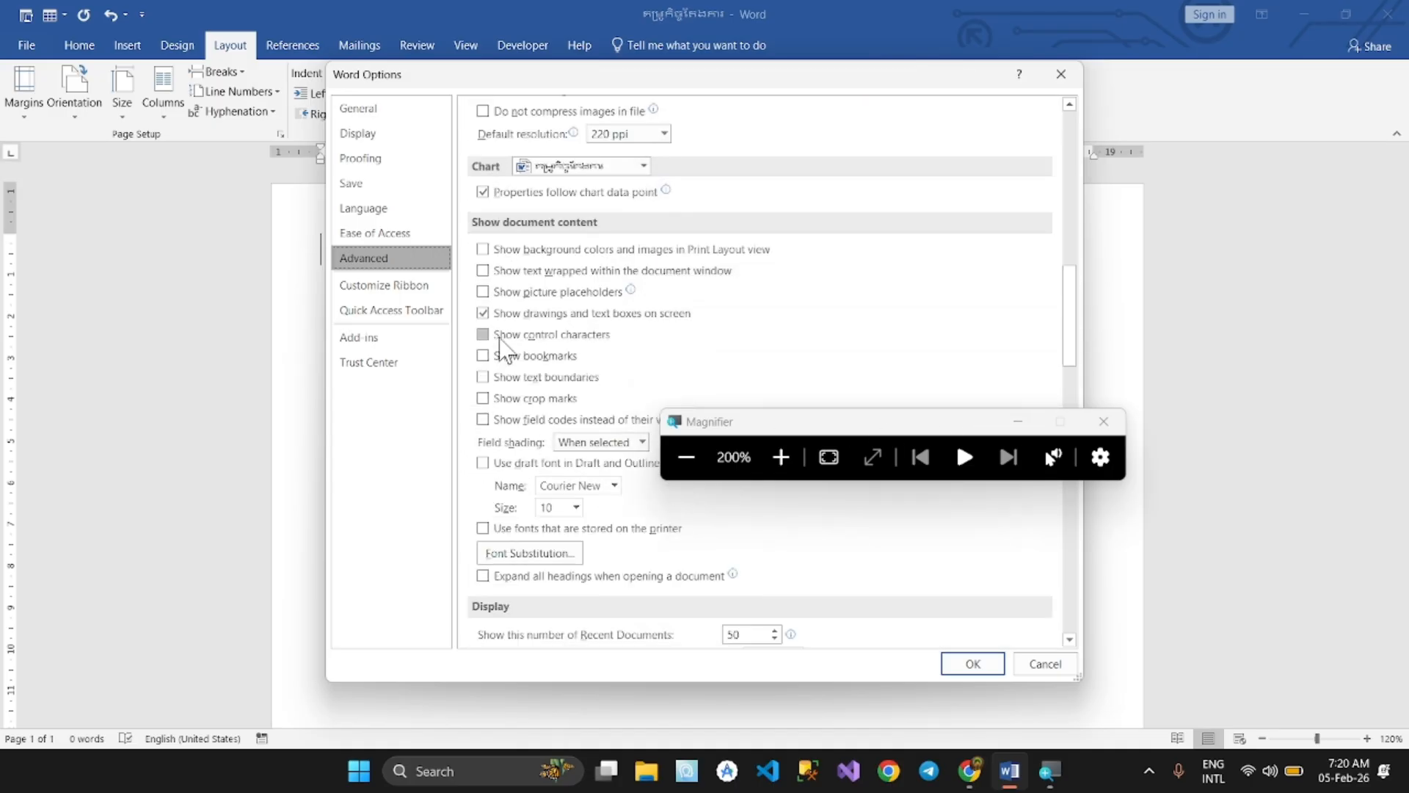
pyautogui.scroll(-5, 505, 350)
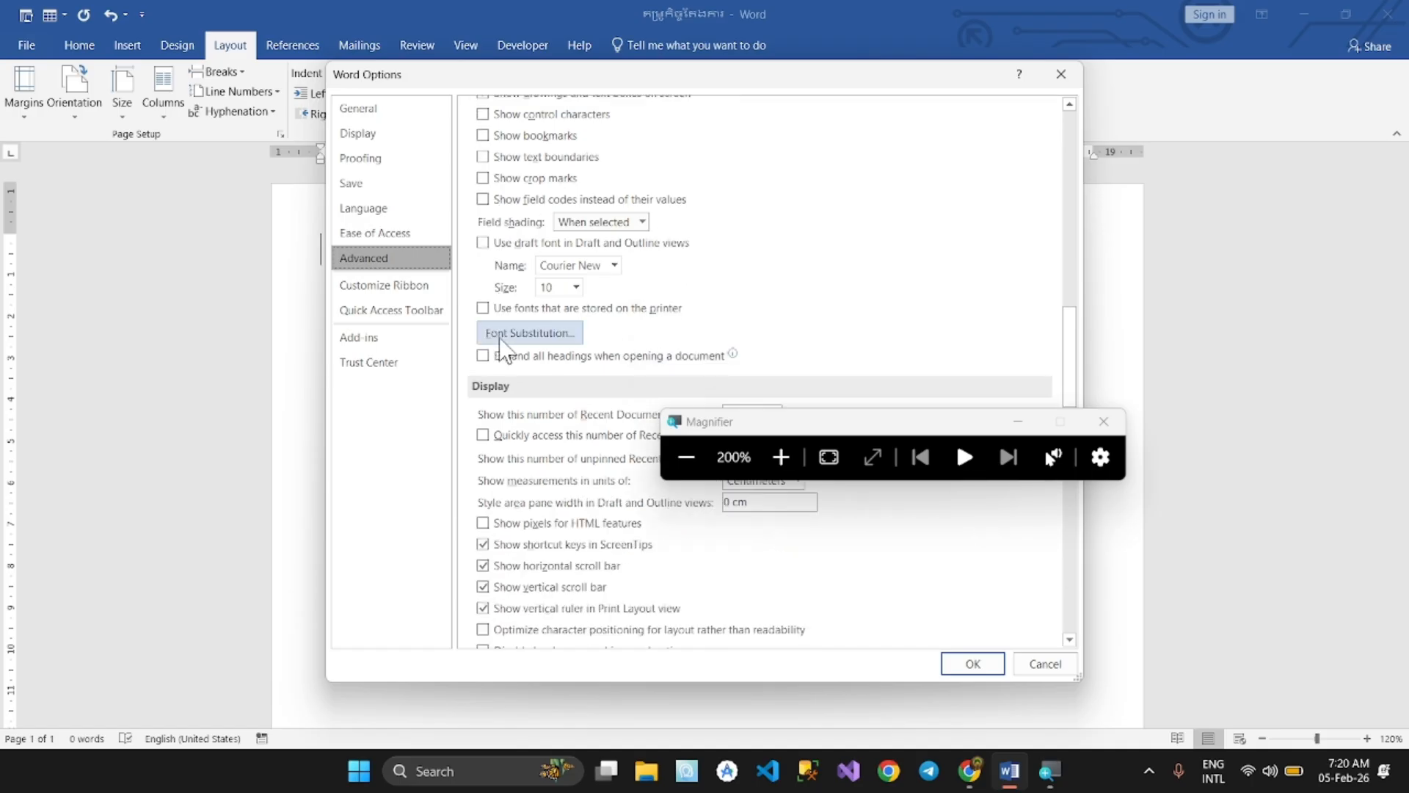
pyautogui.scroll(-1, 507, 351)
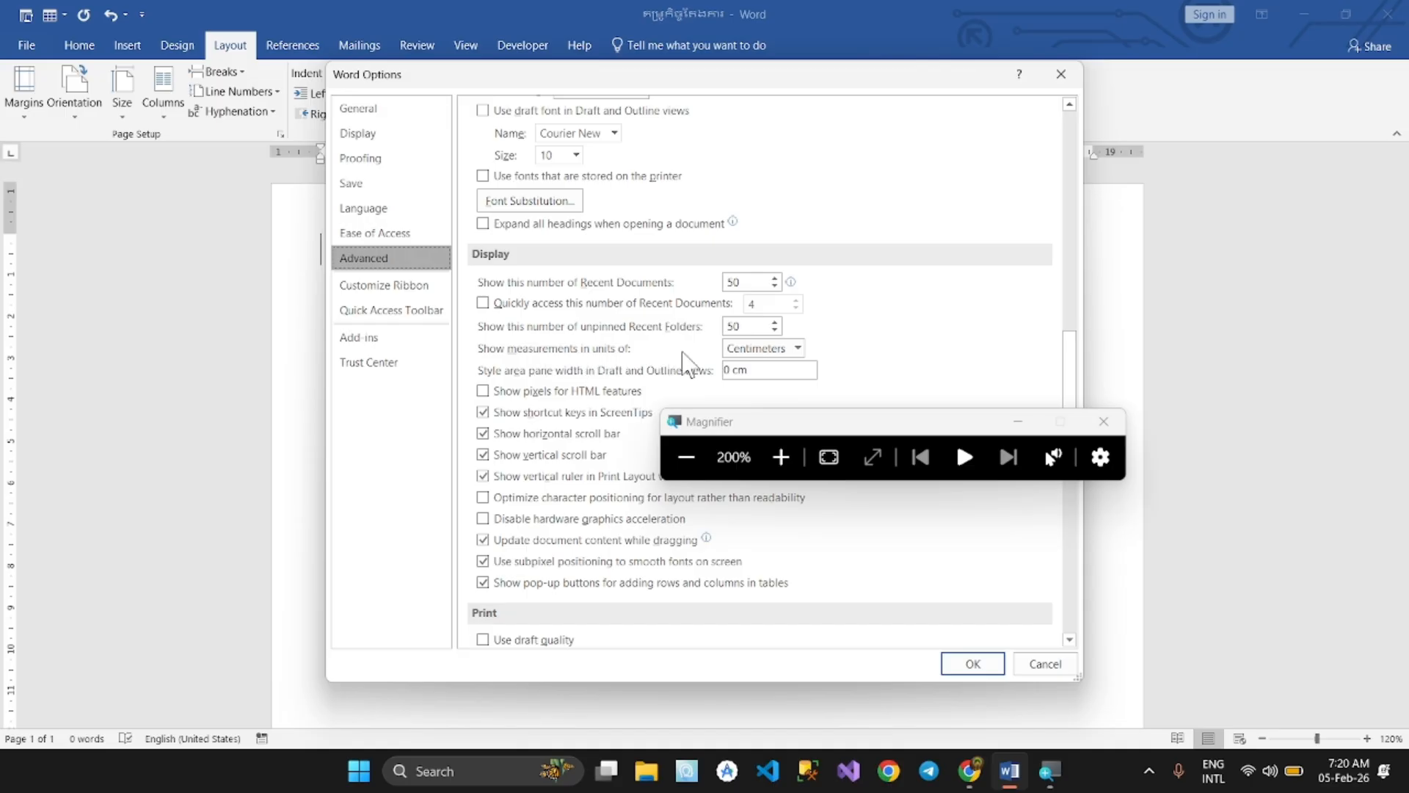
# Choose Centimeters as the measurement unit, close the options without applying them, and reset the Magnifier zoom to 100%
pyautogui.click(793, 349)
pyautogui.click(793, 351)
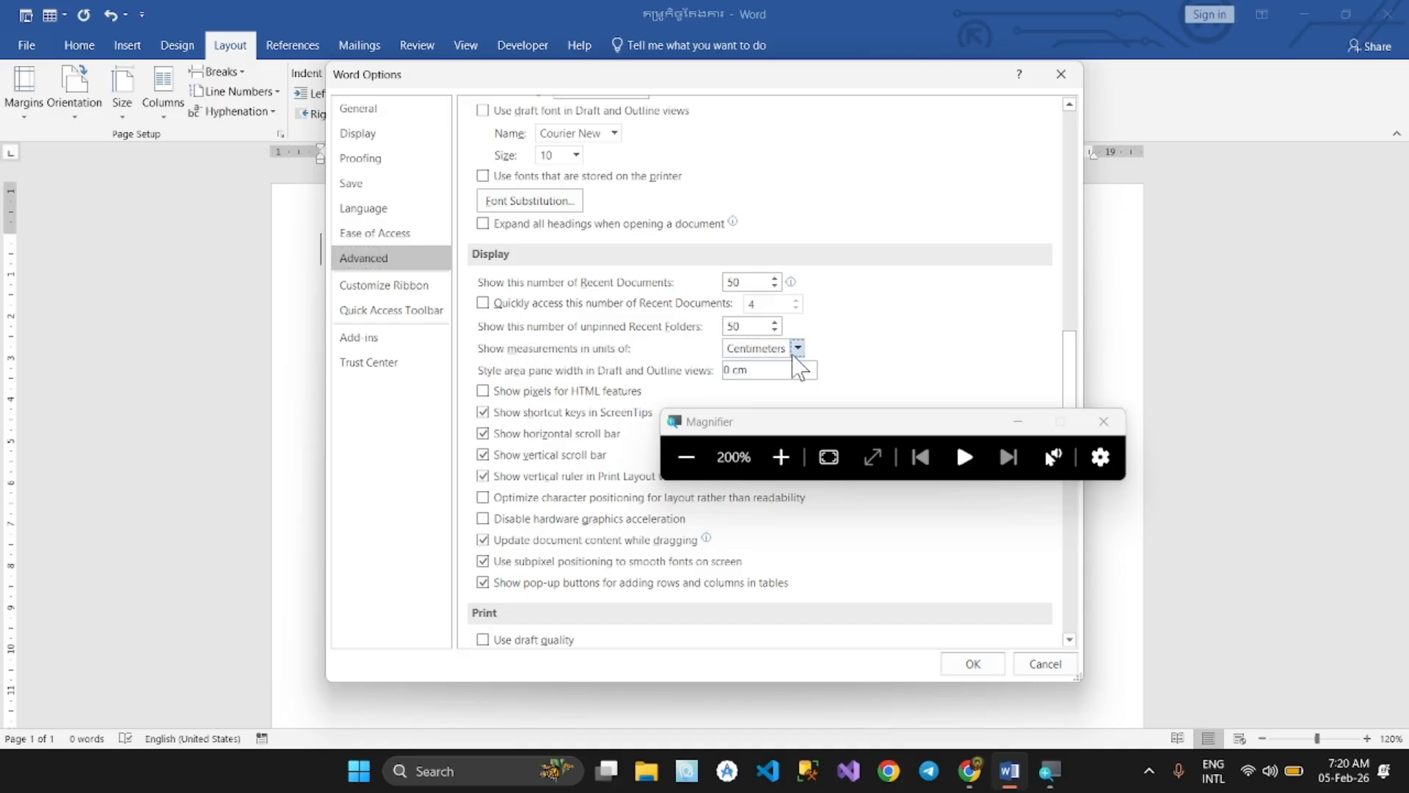
pyautogui.click(733, 424)
pyautogui.moveTo(733, 424); pyautogui.dragTo(700, 518)
pyautogui.click(758, 351)
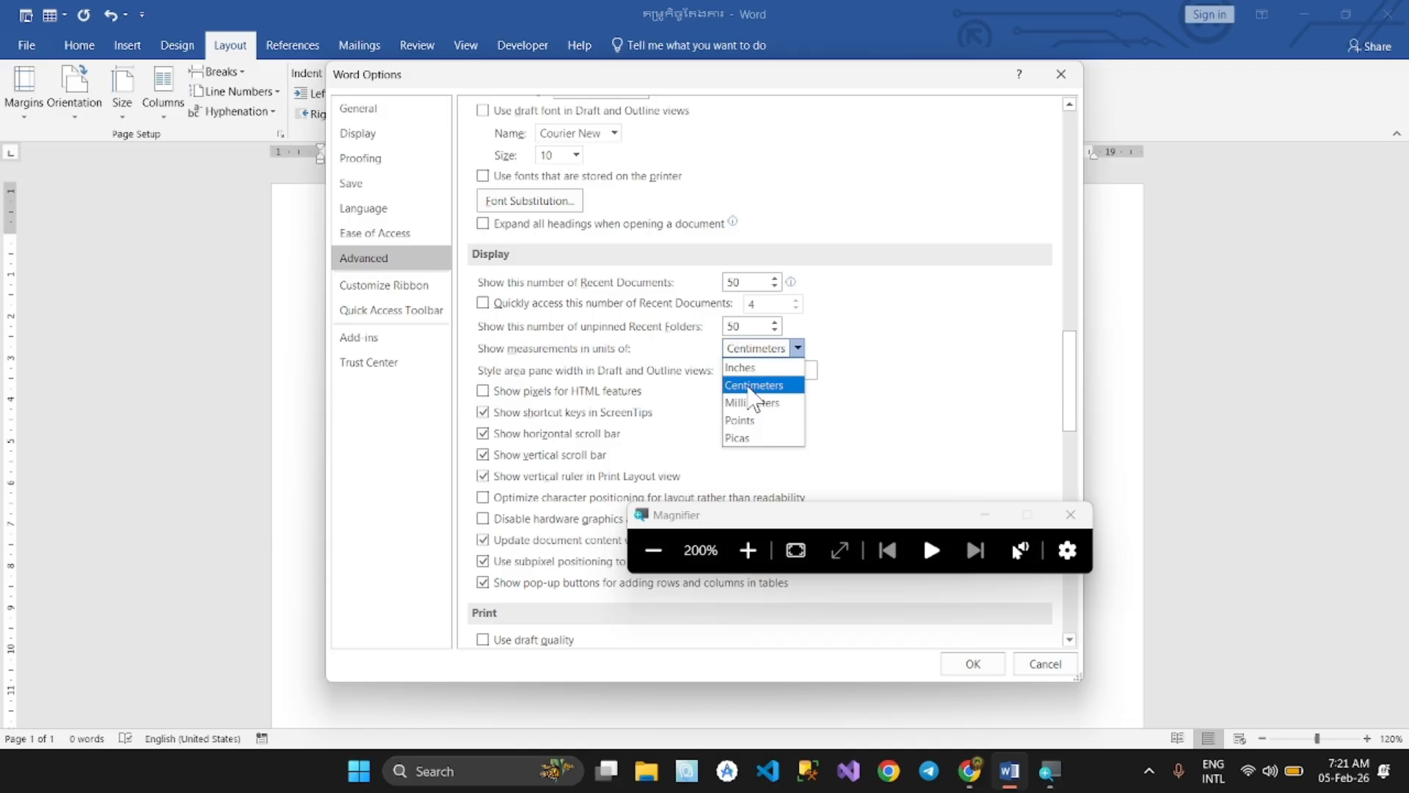
pyautogui.click(750, 388)
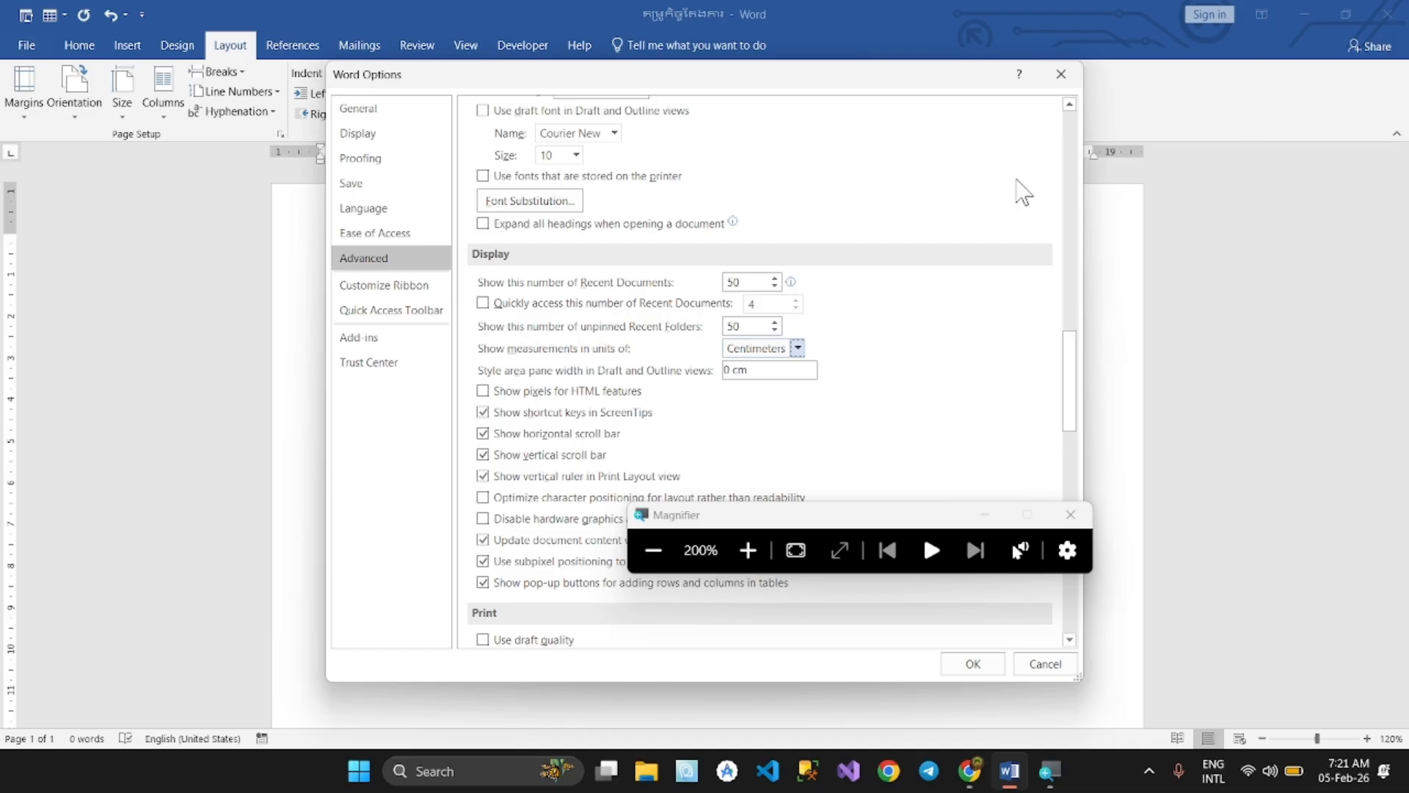
pyautogui.click(1062, 74)
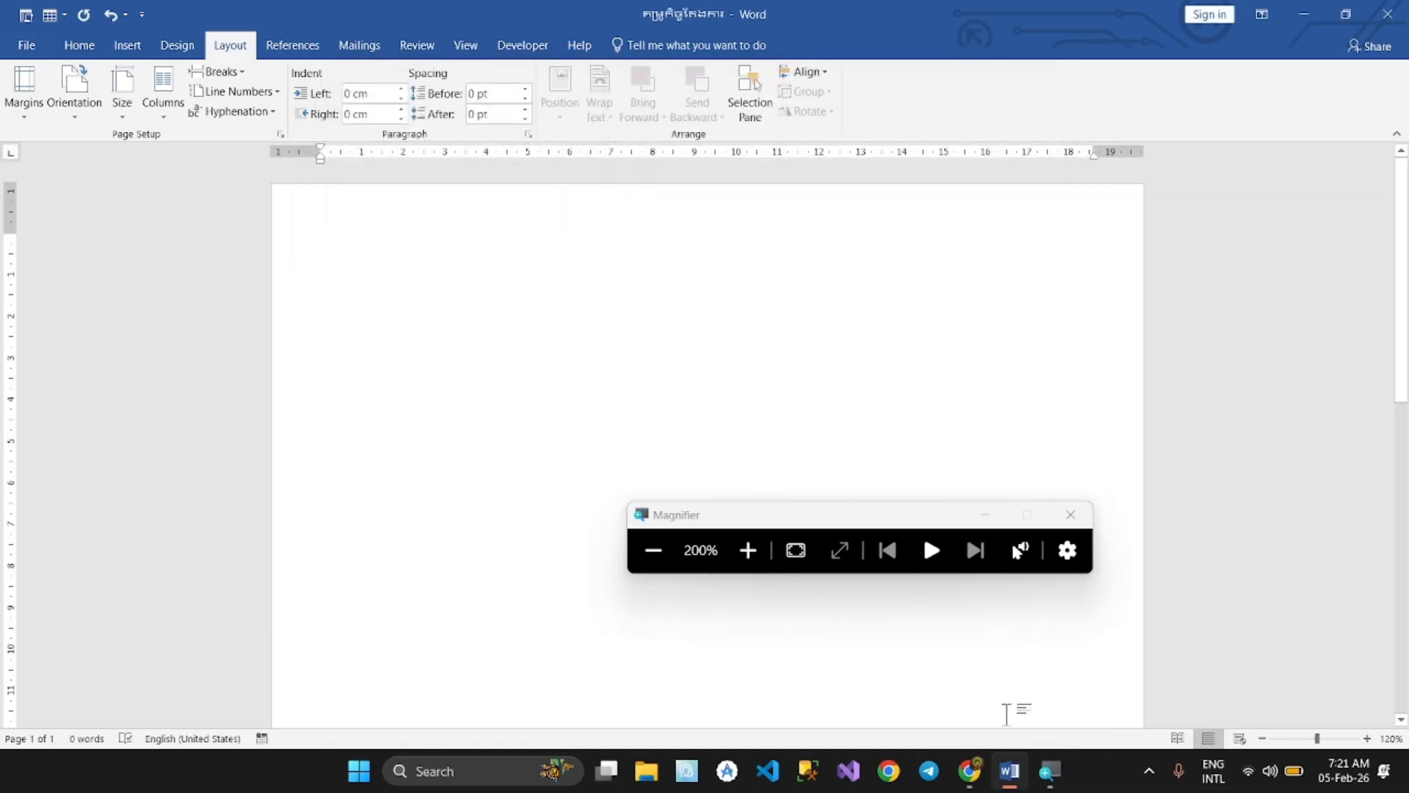
pyautogui.click(656, 552)
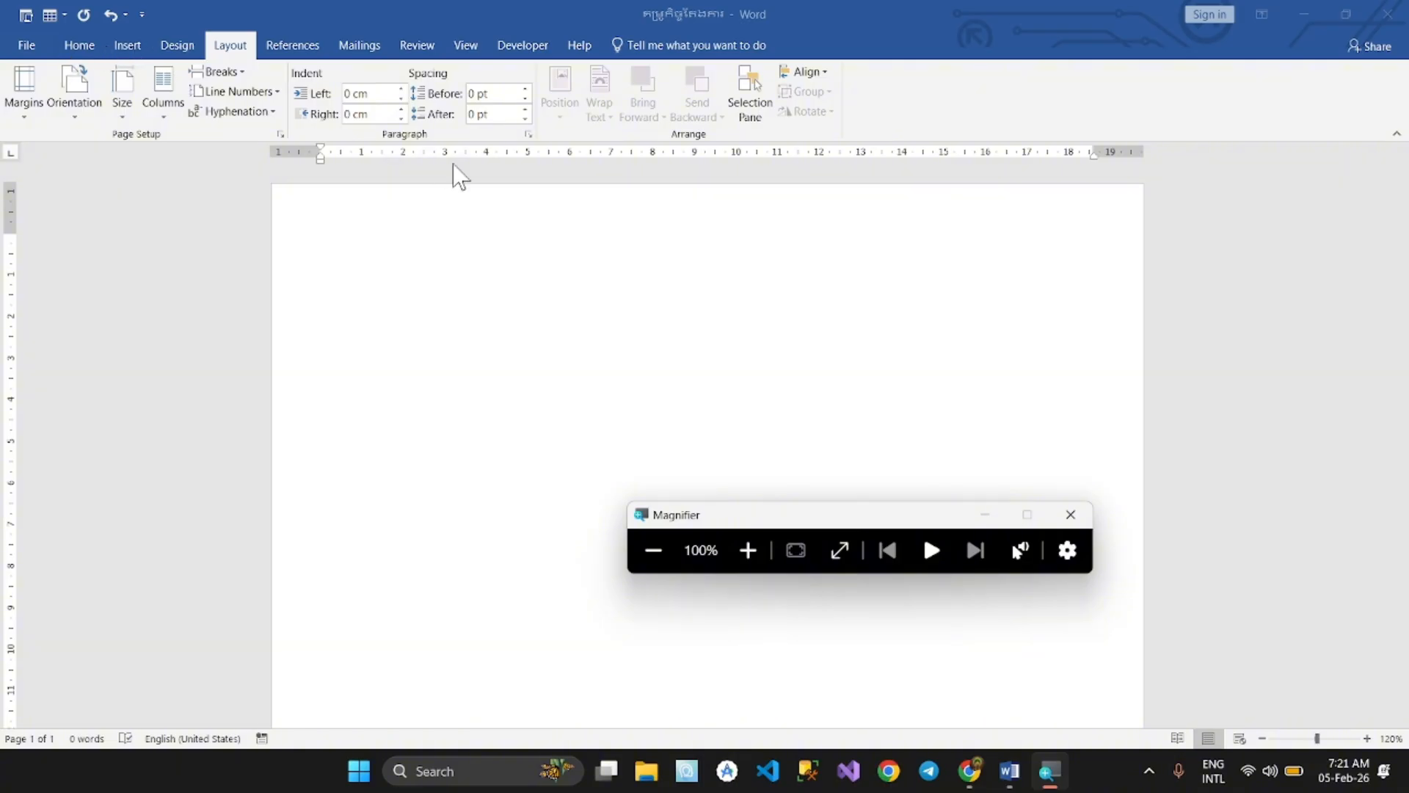
# Check the Page Setup settings, close them, and move the Magnifier window out of the way
pyautogui.click(280, 133)
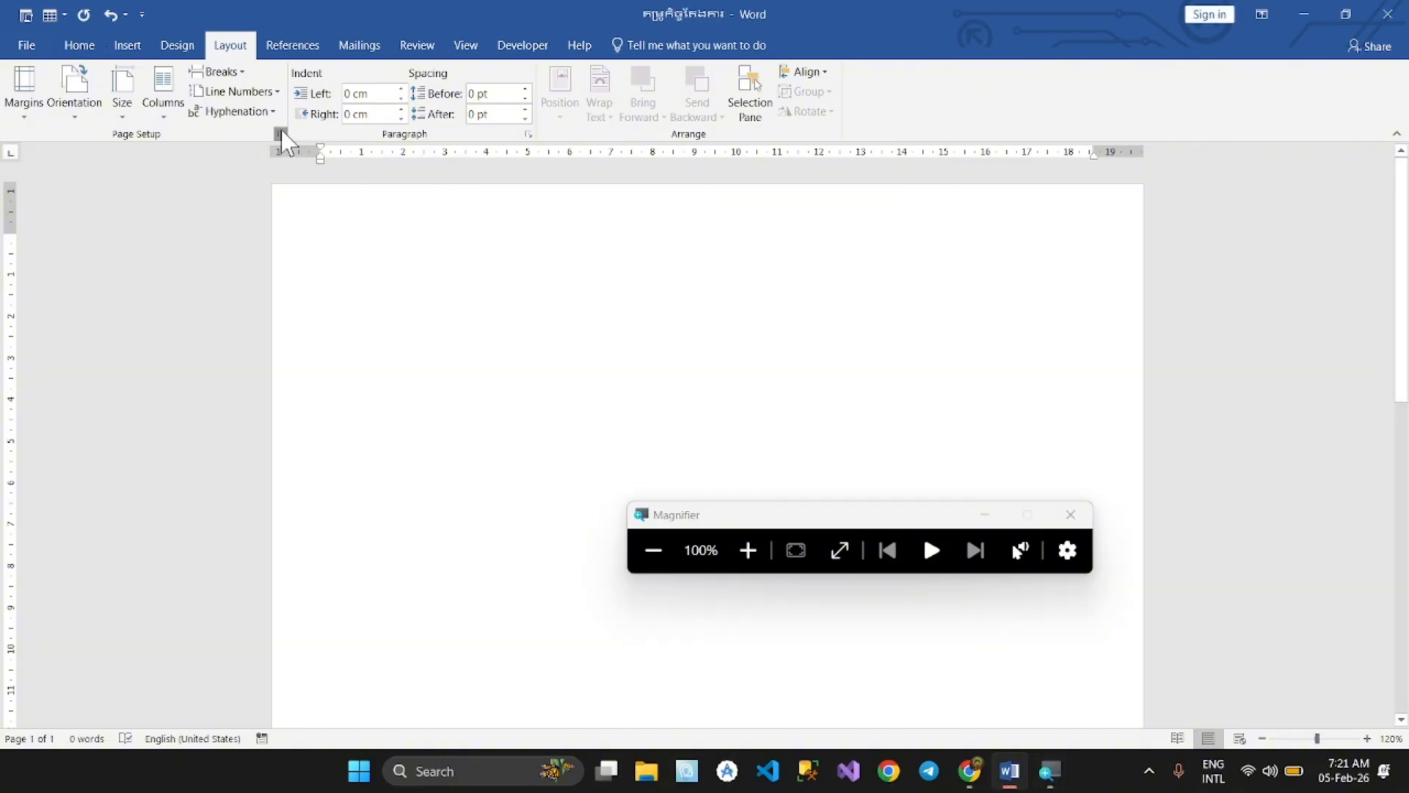
pyautogui.click(280, 133)
pyautogui.click(858, 80)
pyautogui.moveTo(857, 521); pyautogui.dragTo(813, 652)
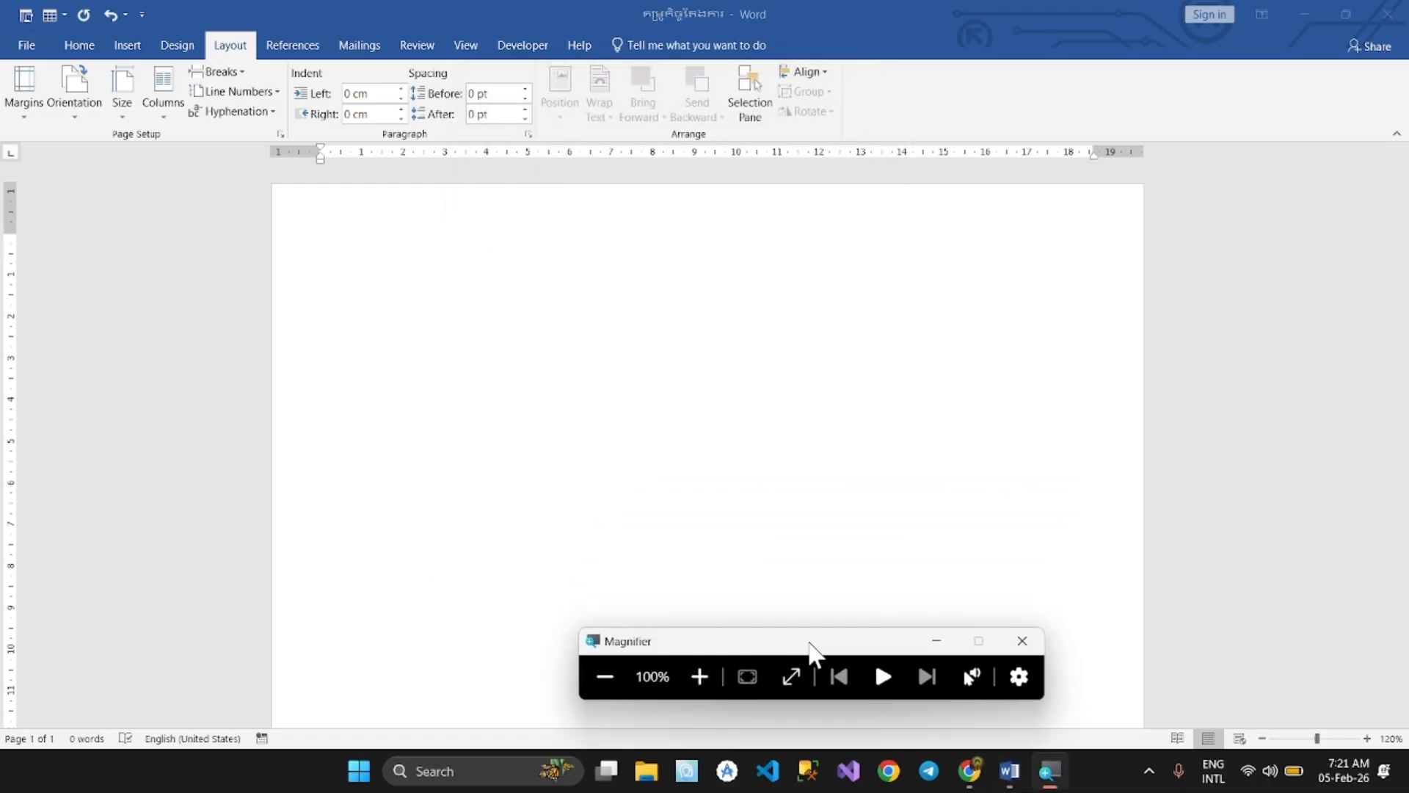
pyautogui.click(377, 305)
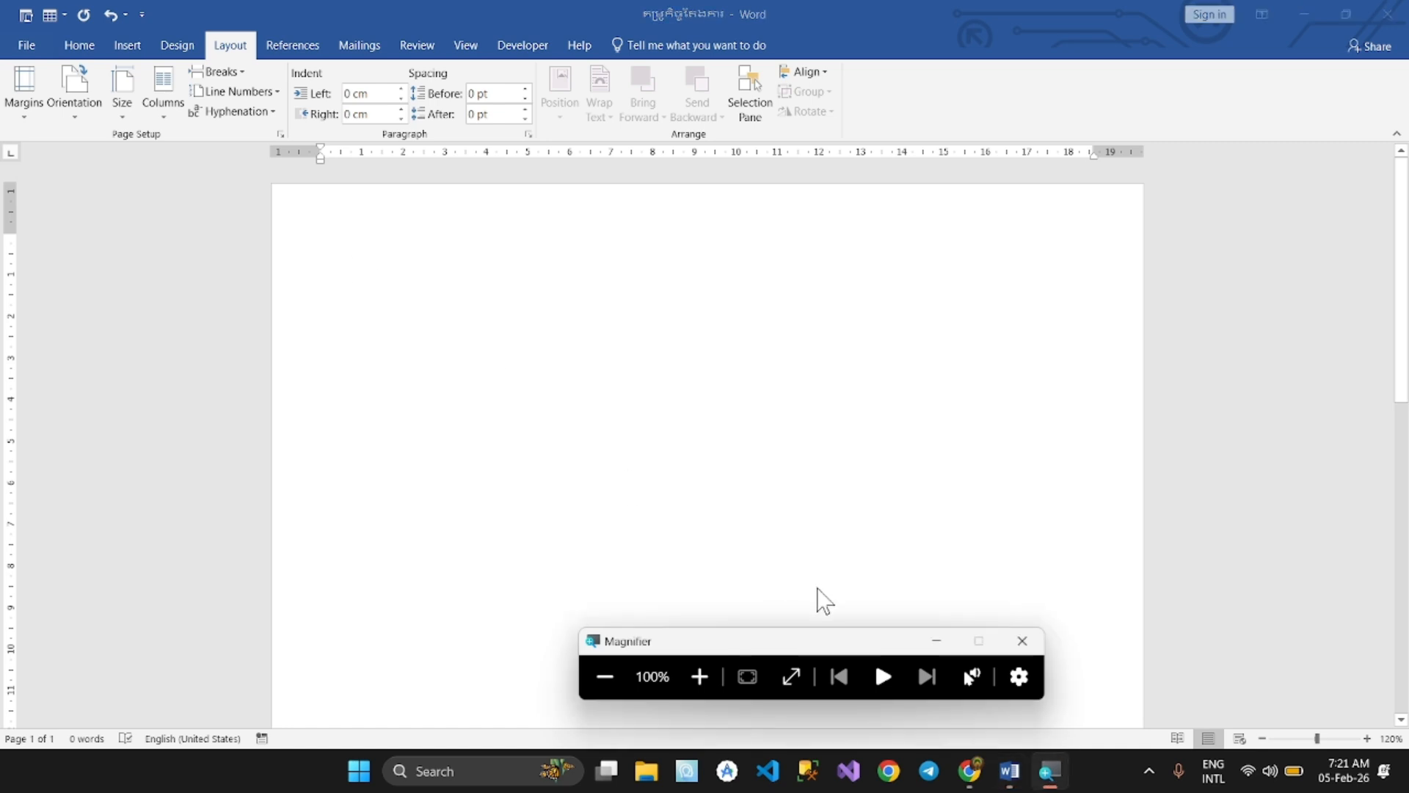
# Switch to the lesson plan PDF in Chrome and examine the school line at the start of page 1
pyautogui.click(970, 771)
pyautogui.scroll(15, 392, 419)
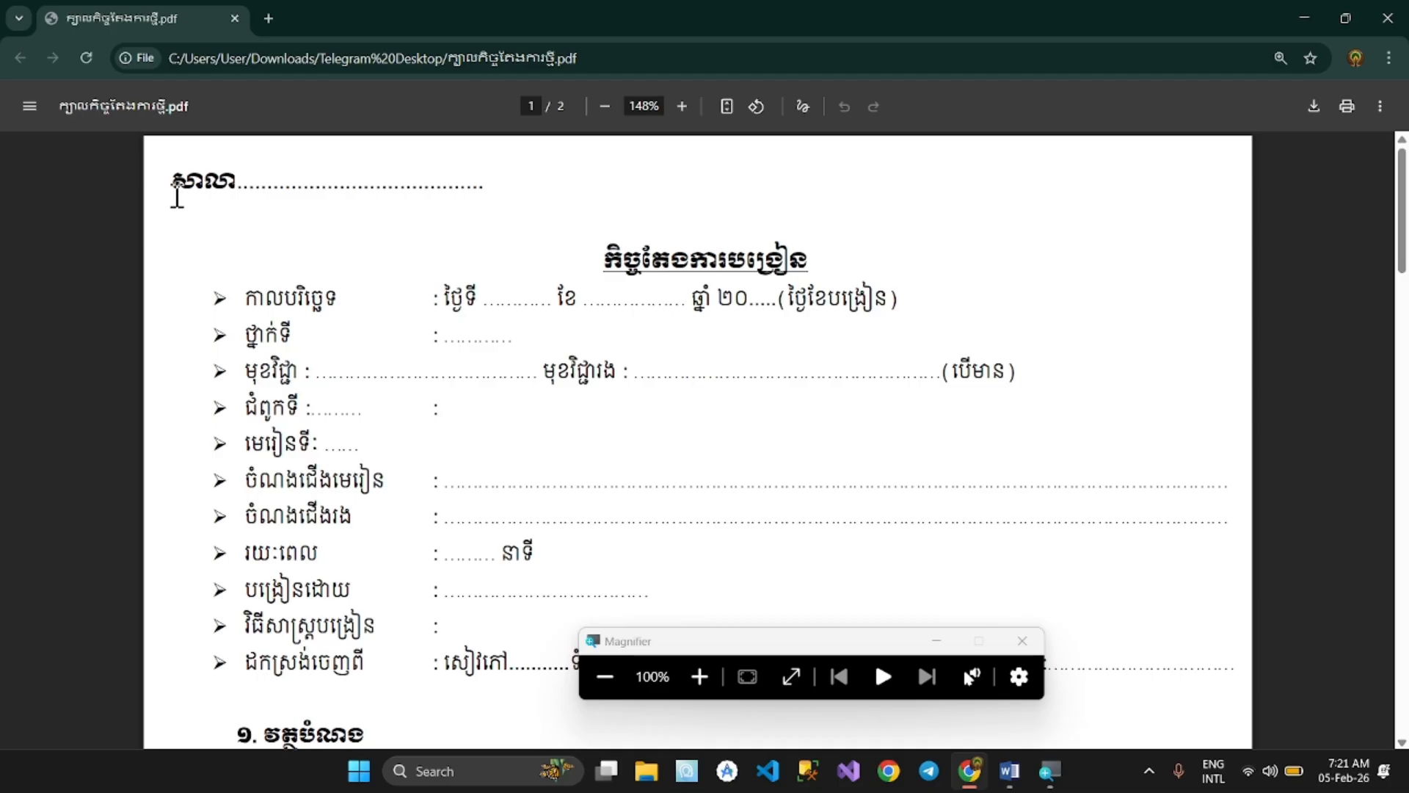
pyautogui.moveTo(178, 195); pyautogui.dragTo(533, 179)
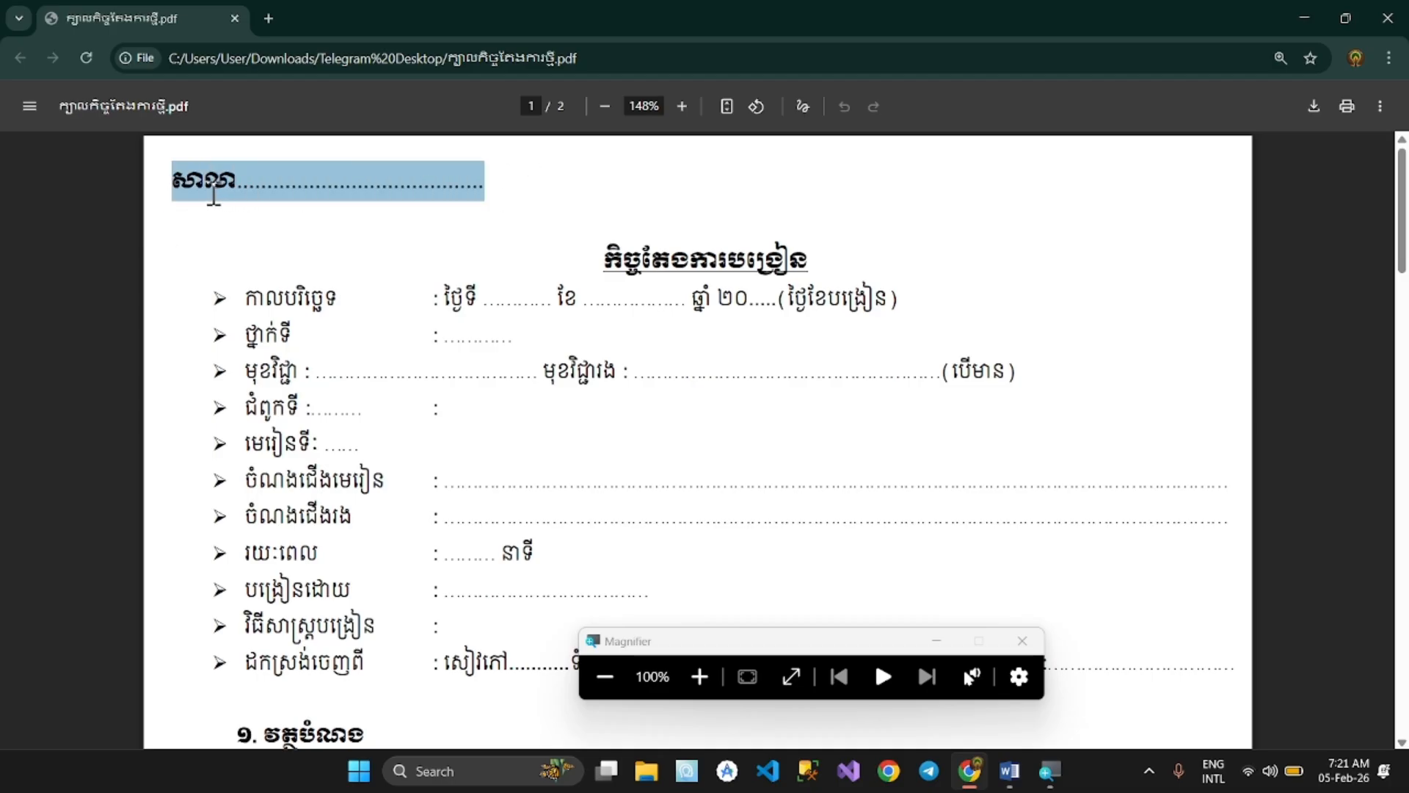
pyautogui.click(170, 176)
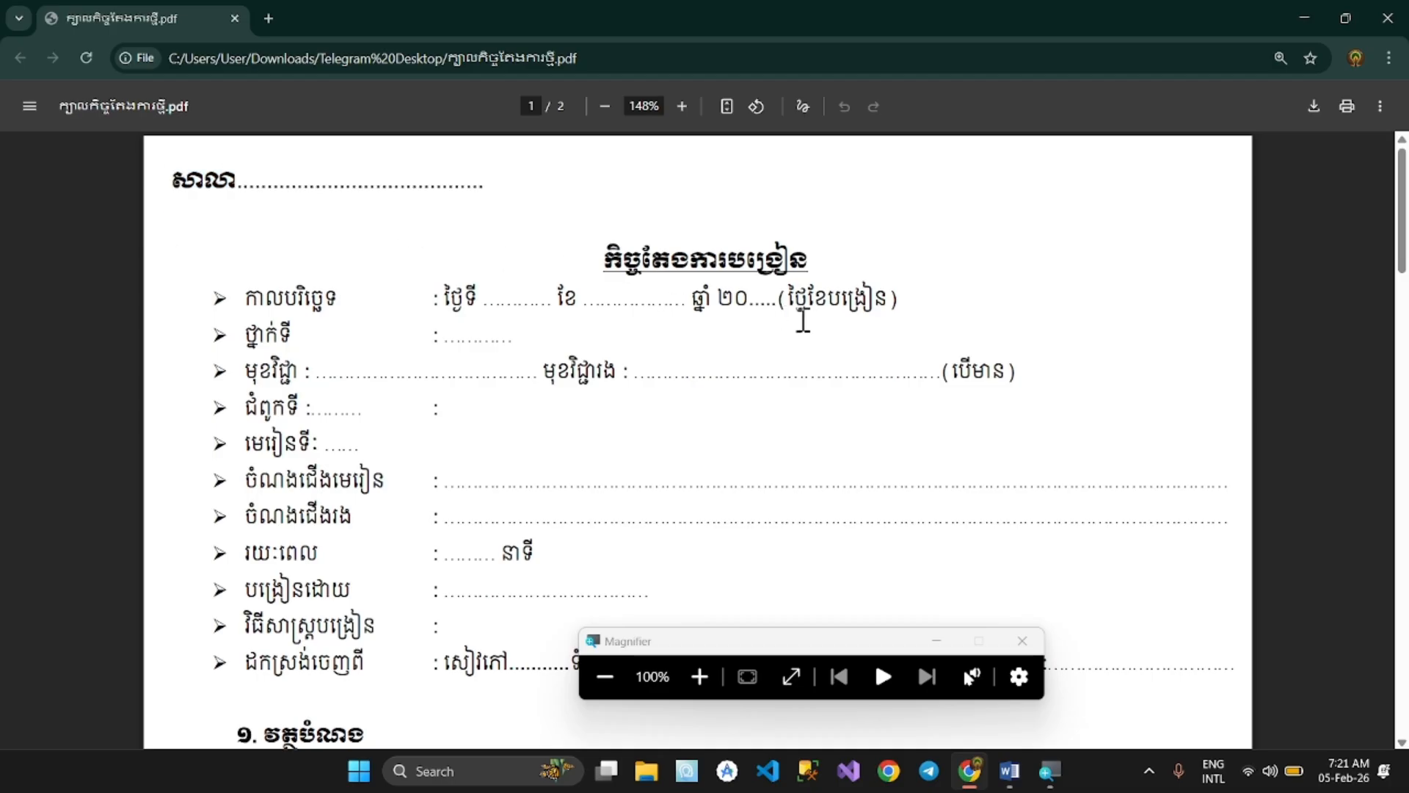
# Switch back to the Word document, change the keyboard to Khmer and enter "សាលា" on the first line
pyautogui.hotkey('alt', 'Tab')
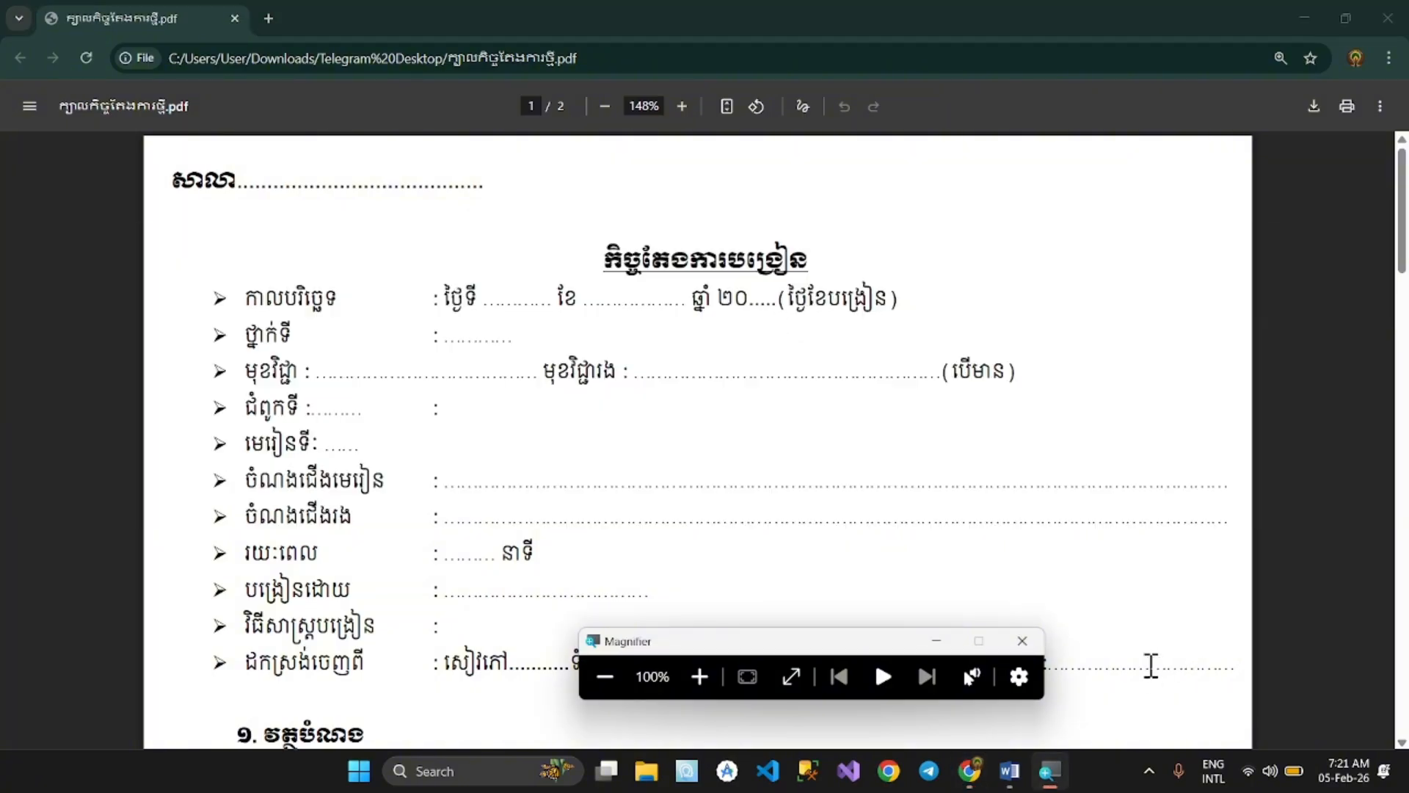
pyautogui.moveTo(1028, 784)
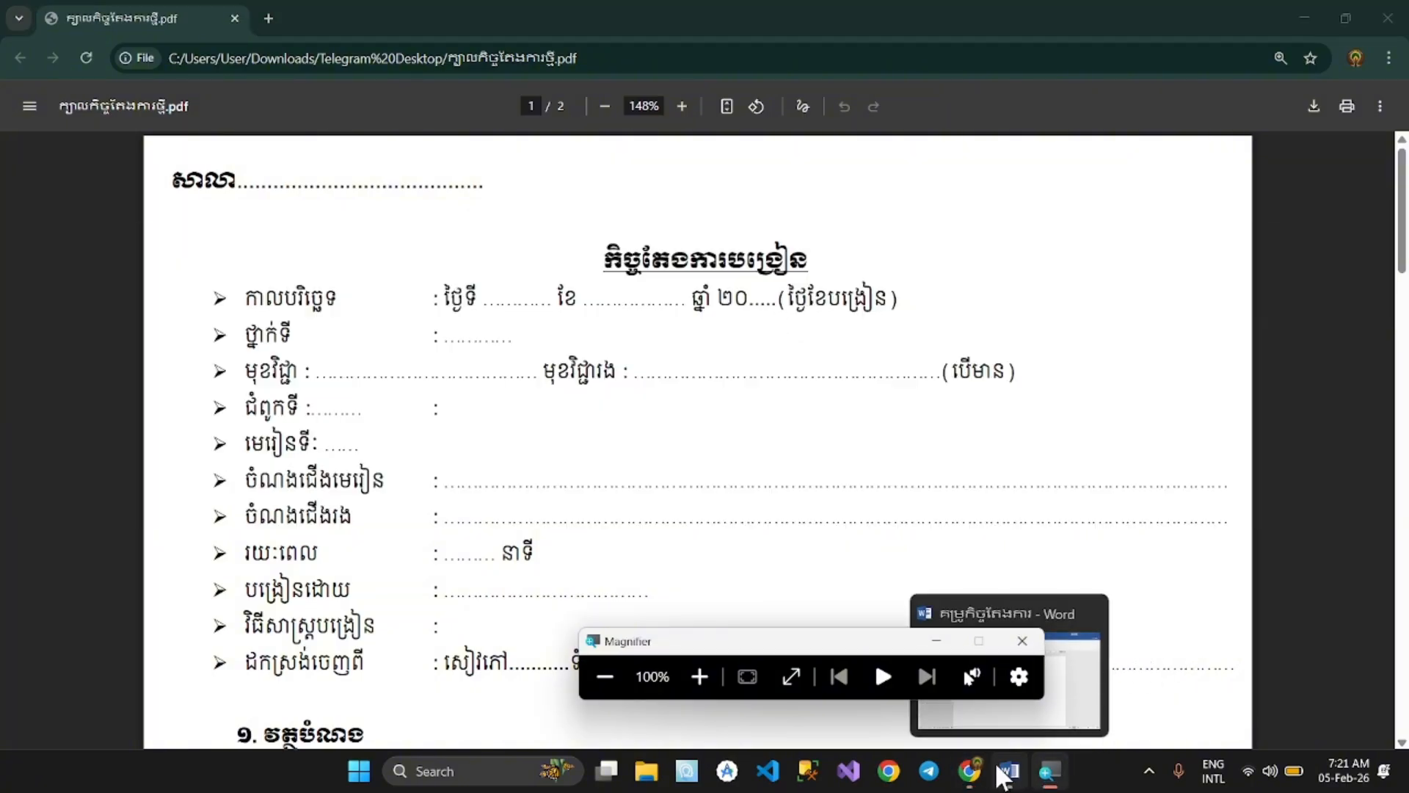
pyautogui.click(1013, 780)
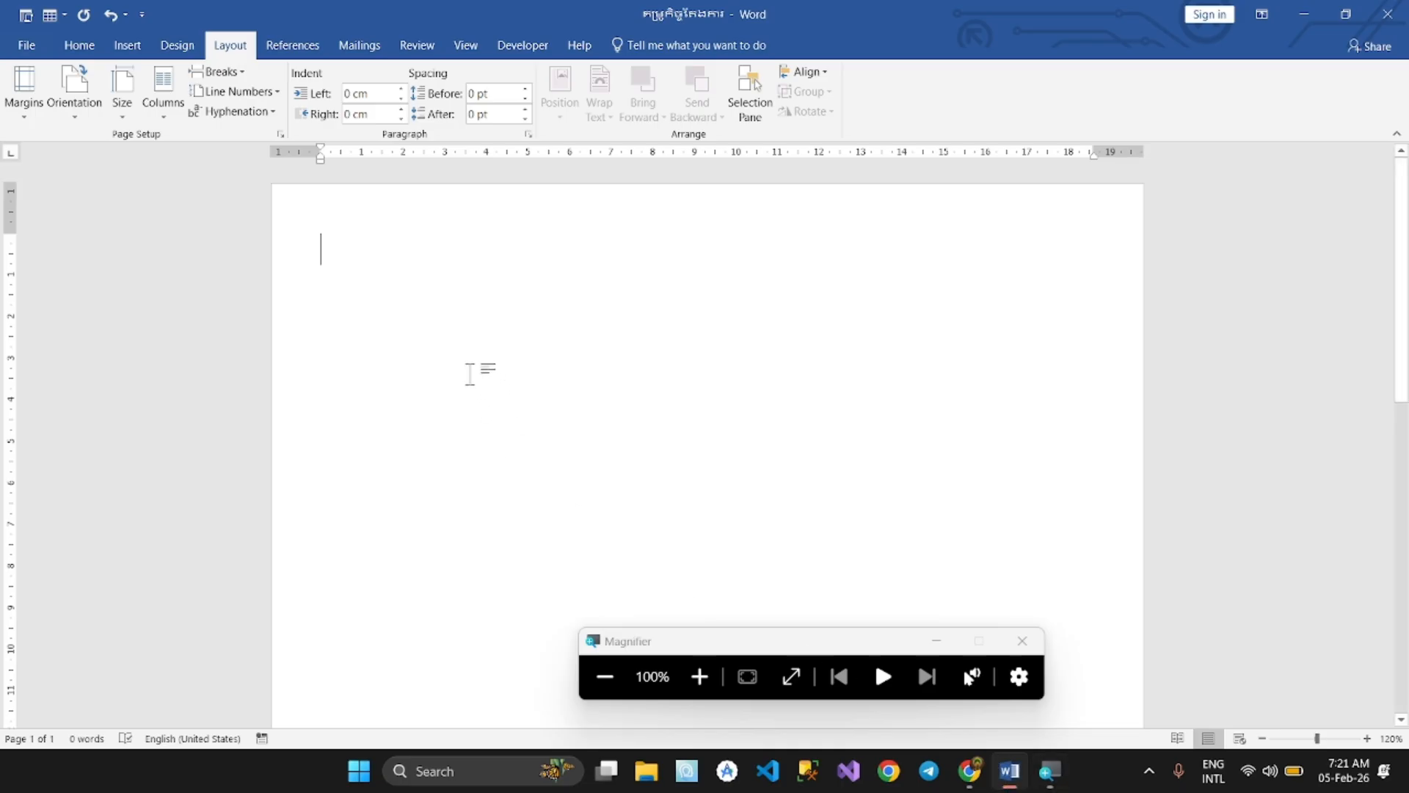
pyautogui.hotkey('alt', 'shift')
pyautogui.write('សាលា')
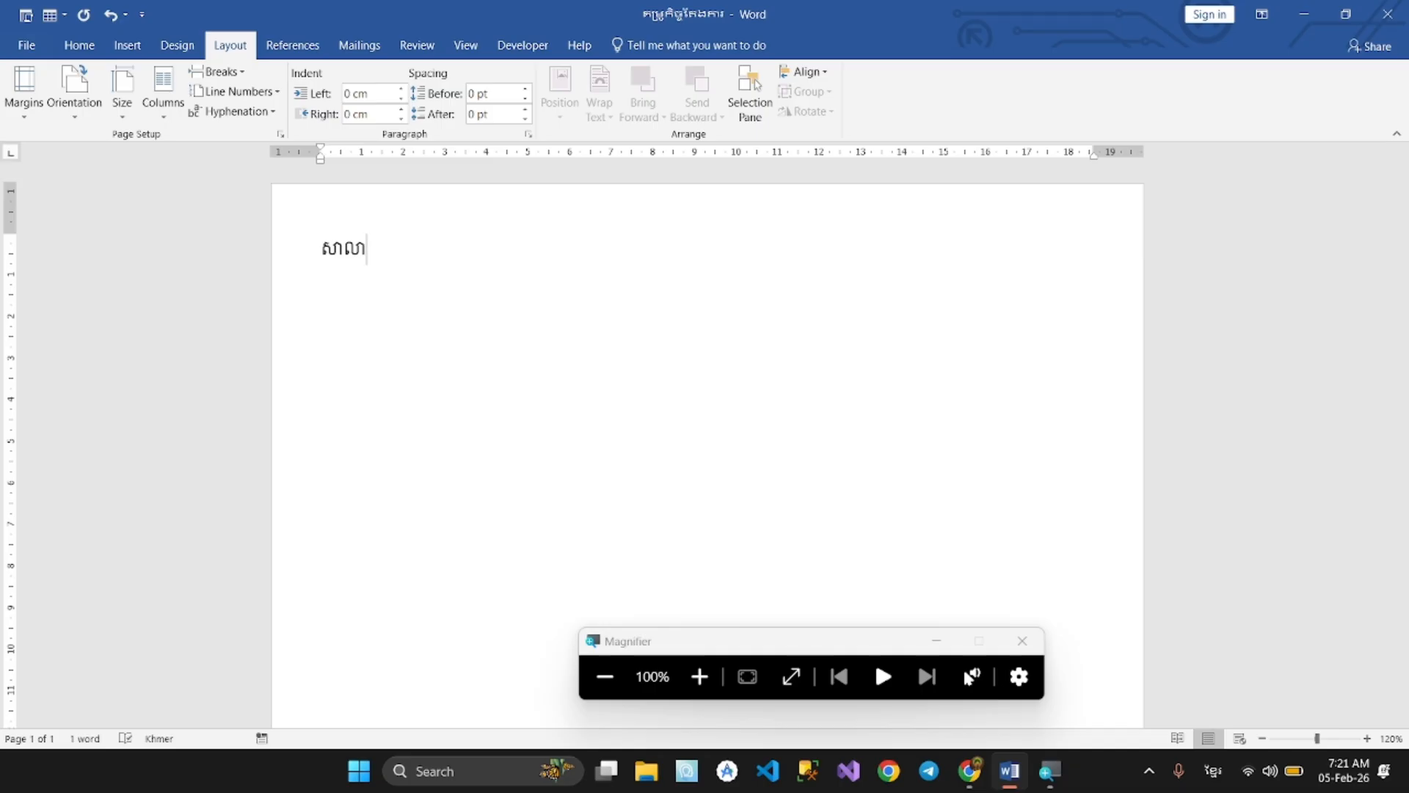
# Set the paper size to A4 (21 cm x 29.7 cm) while magnified to 200%, and return the Magnifier to 100%
pyautogui.click(119, 99)
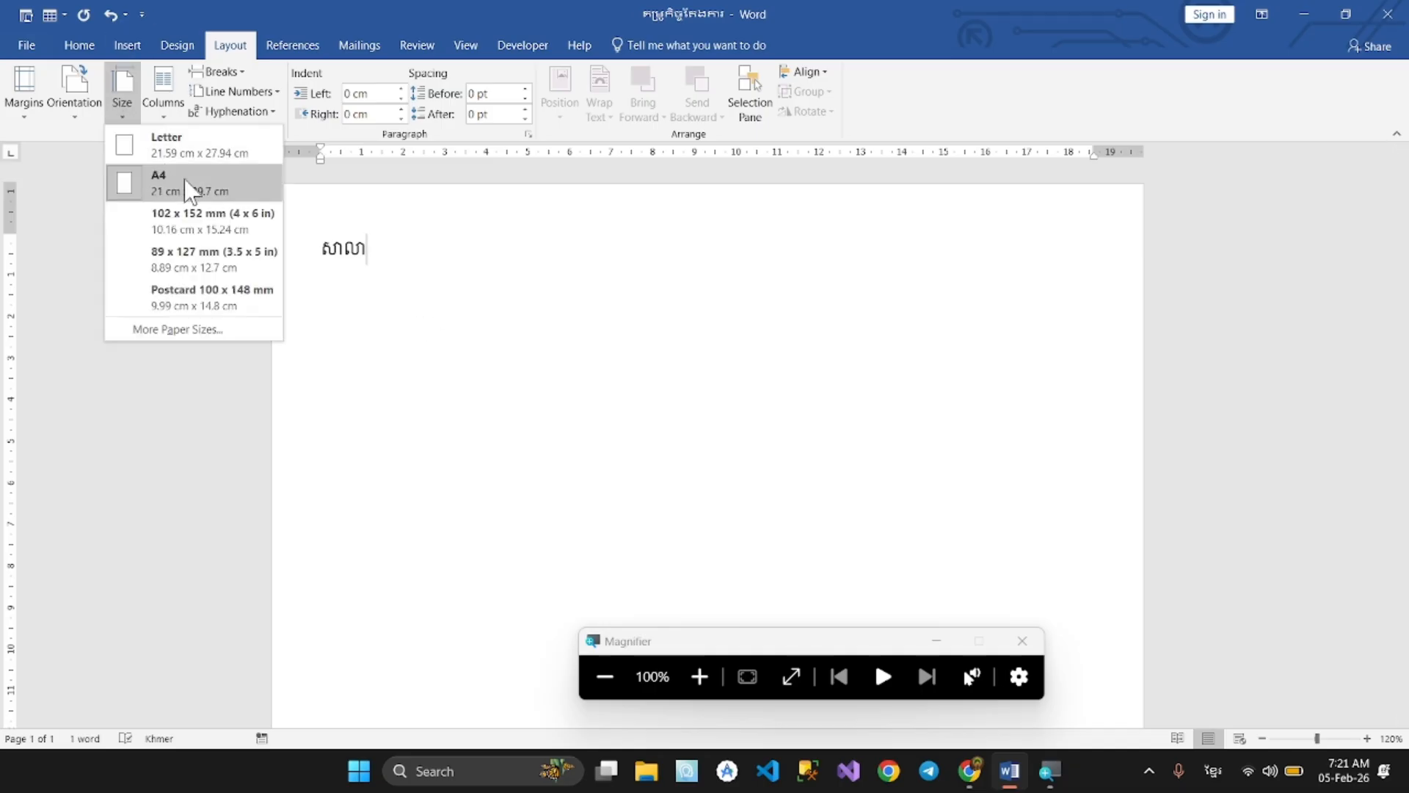
pyautogui.click(699, 676)
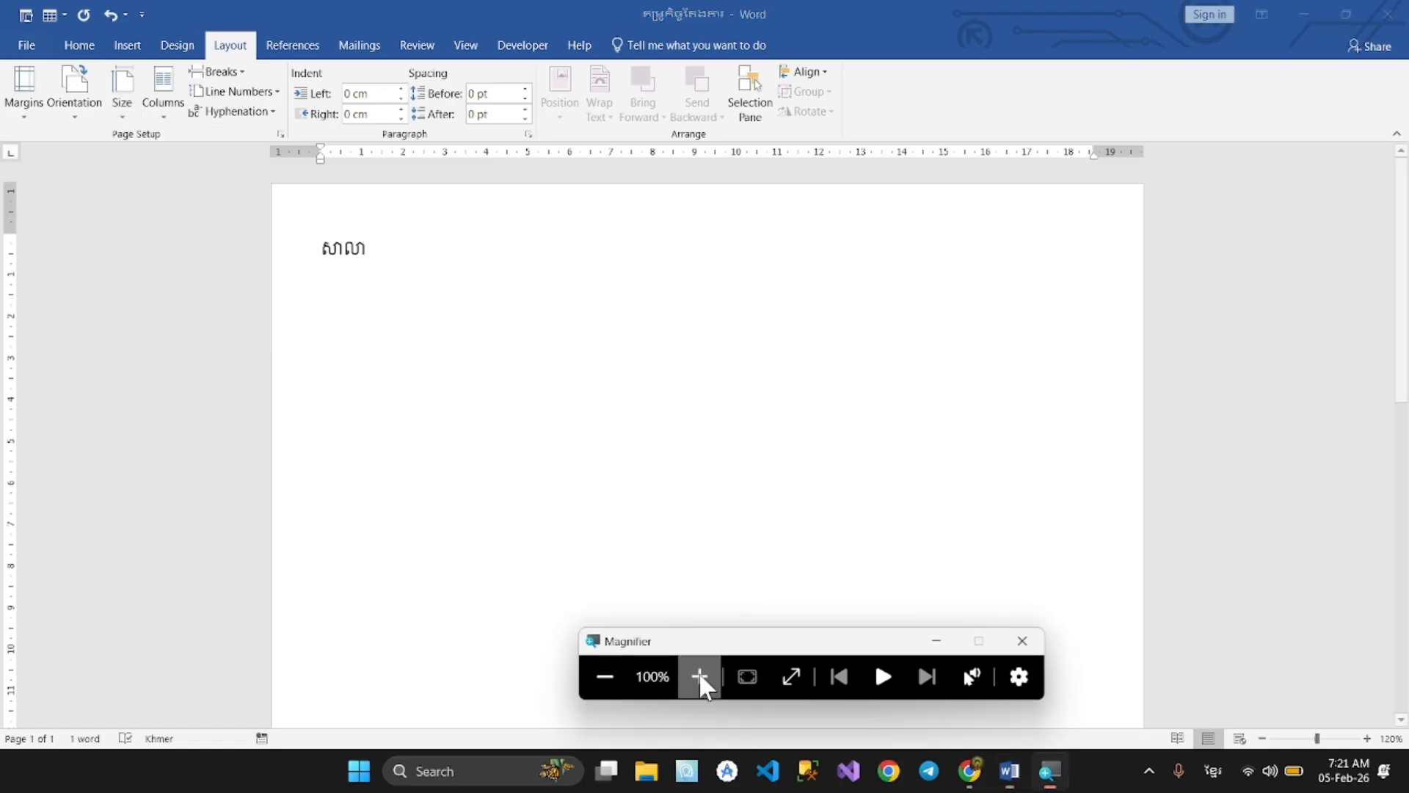
pyautogui.click(123, 89)
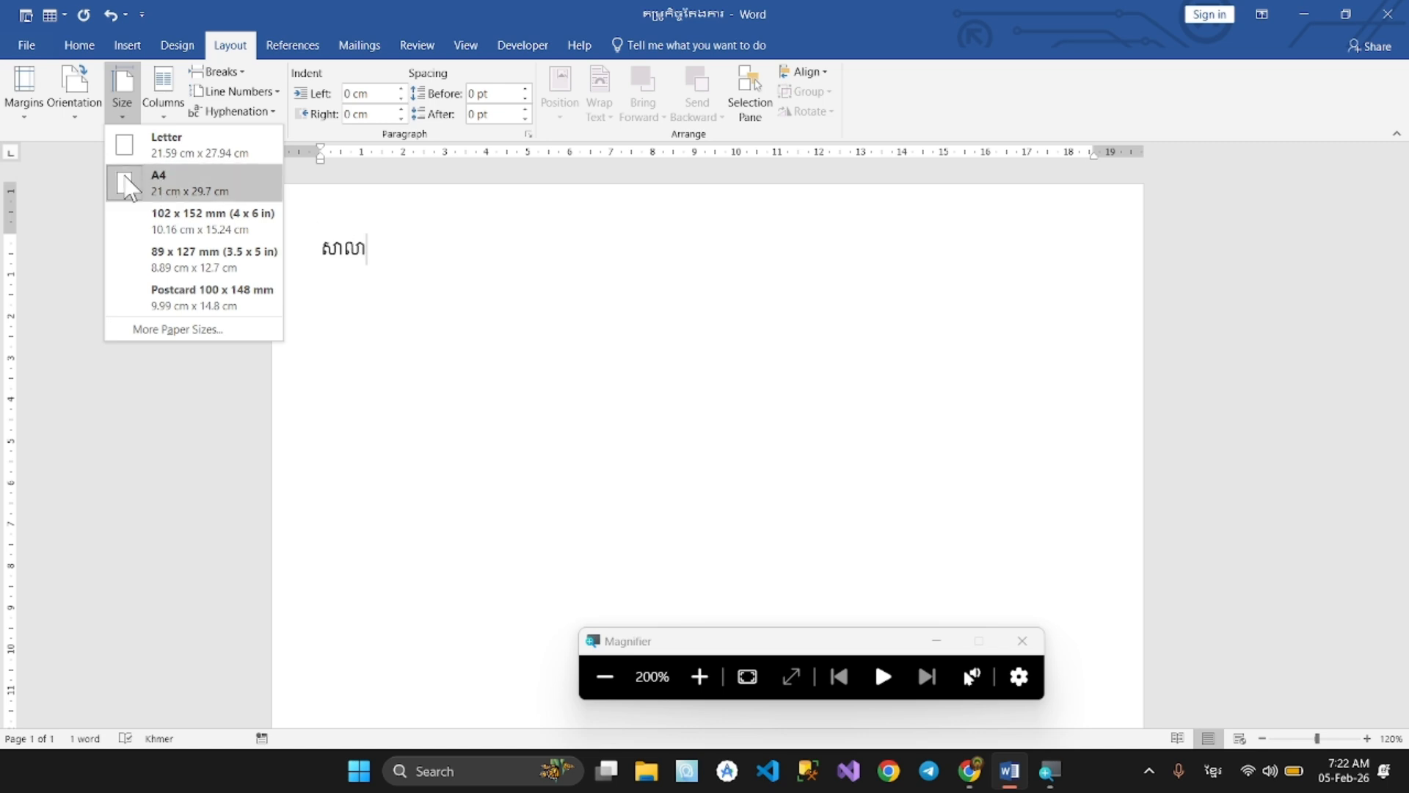
pyautogui.click(129, 188)
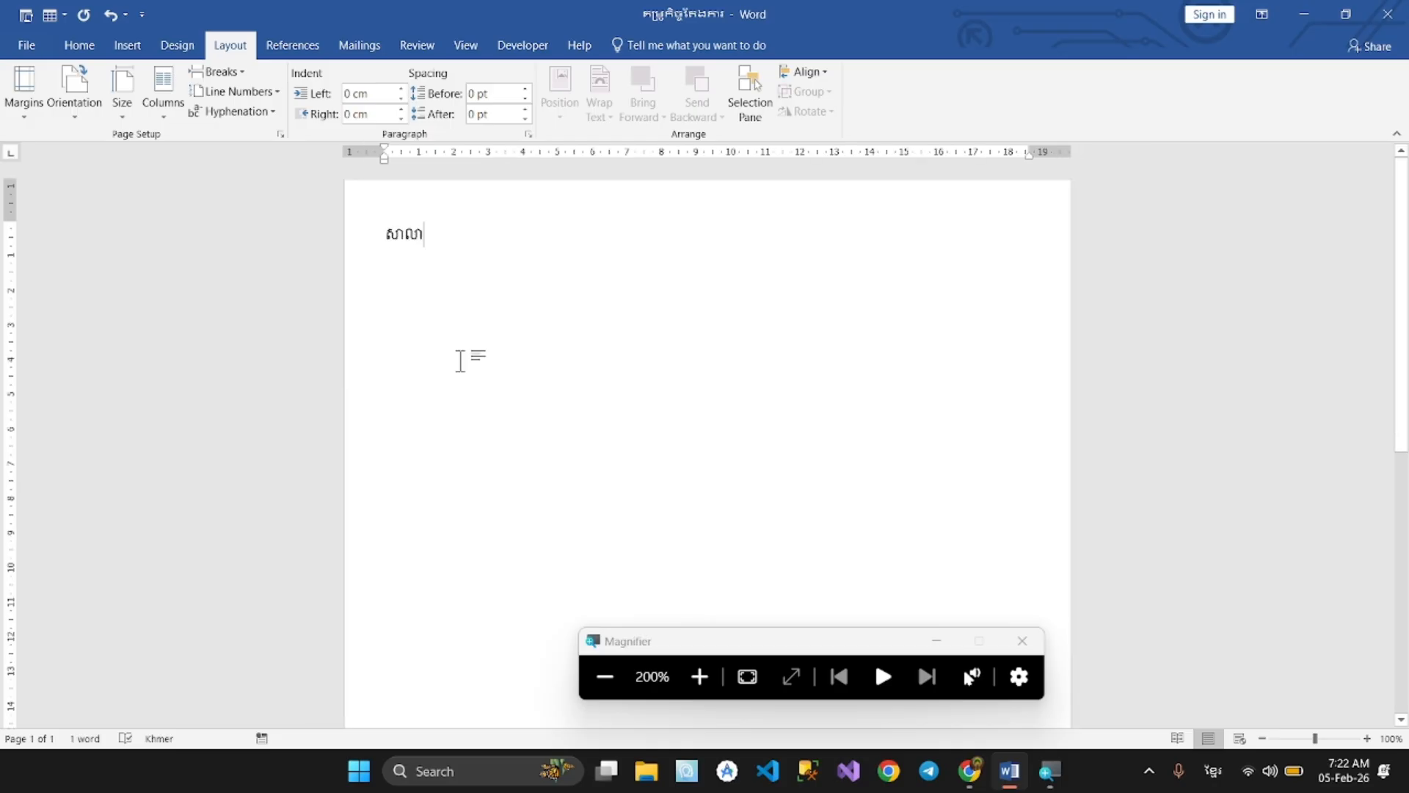
pyautogui.click(606, 675)
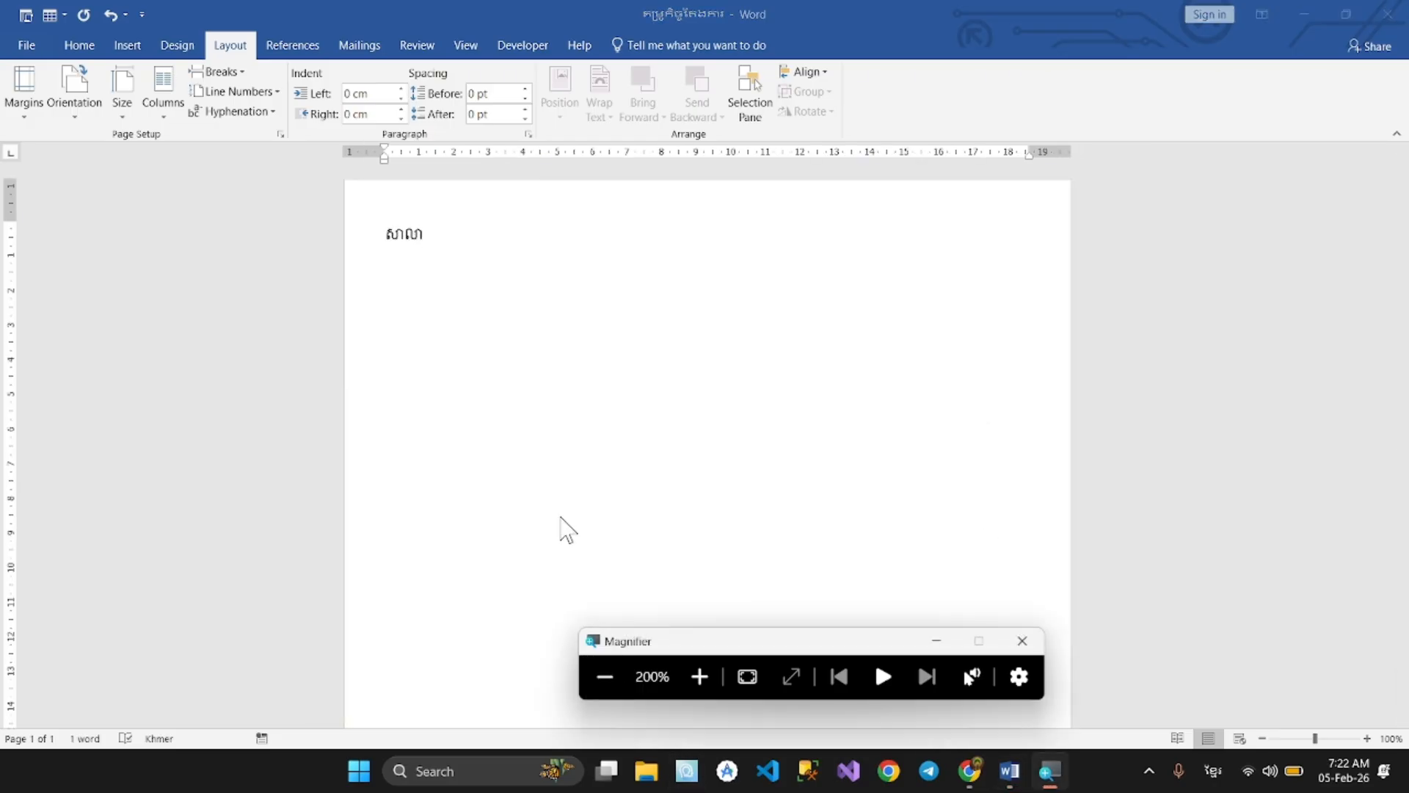
# Zoom in on the document, check the heading lines of the lesson plan PDF in Chrome, and return to Word
pyautogui.scroll(4, 532, 269)
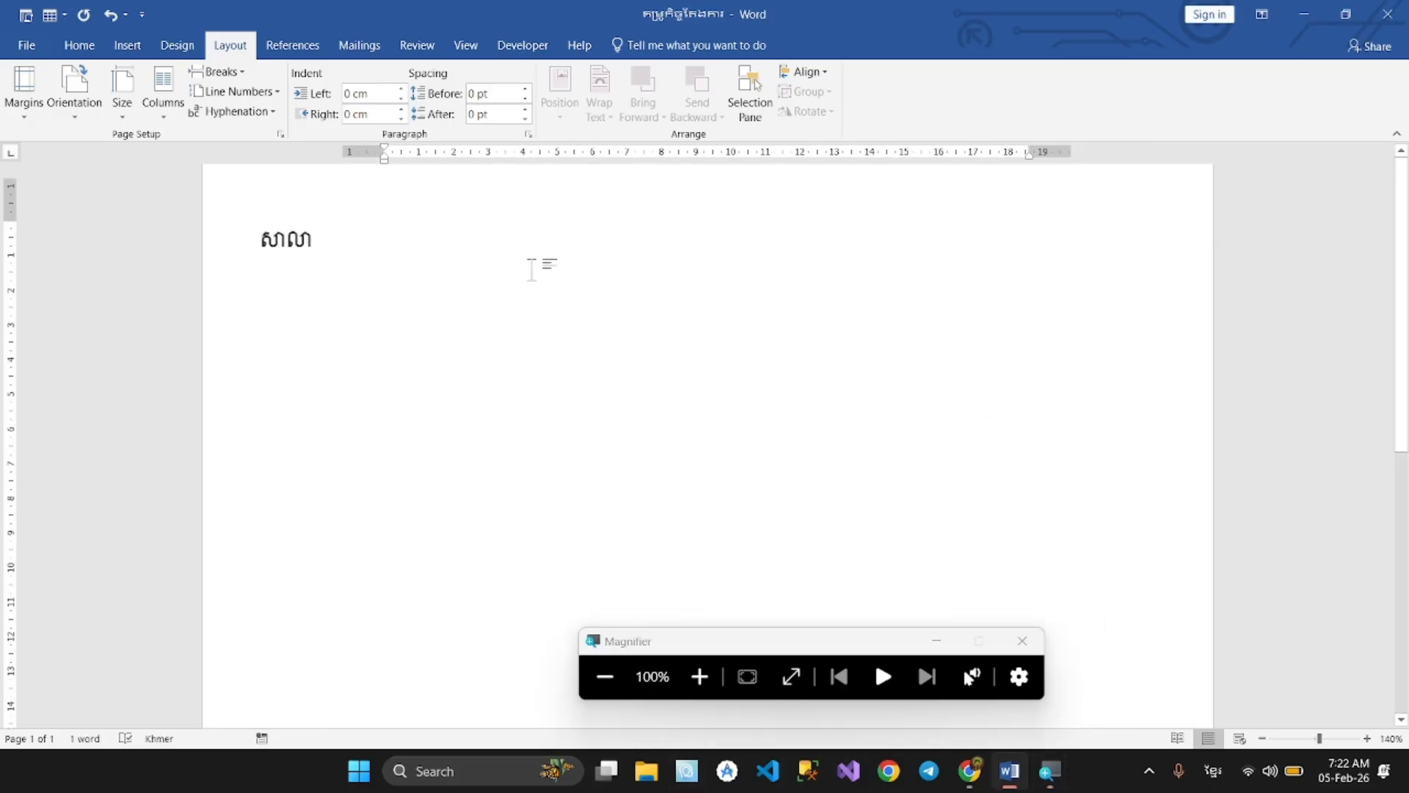
pyautogui.press('Return')
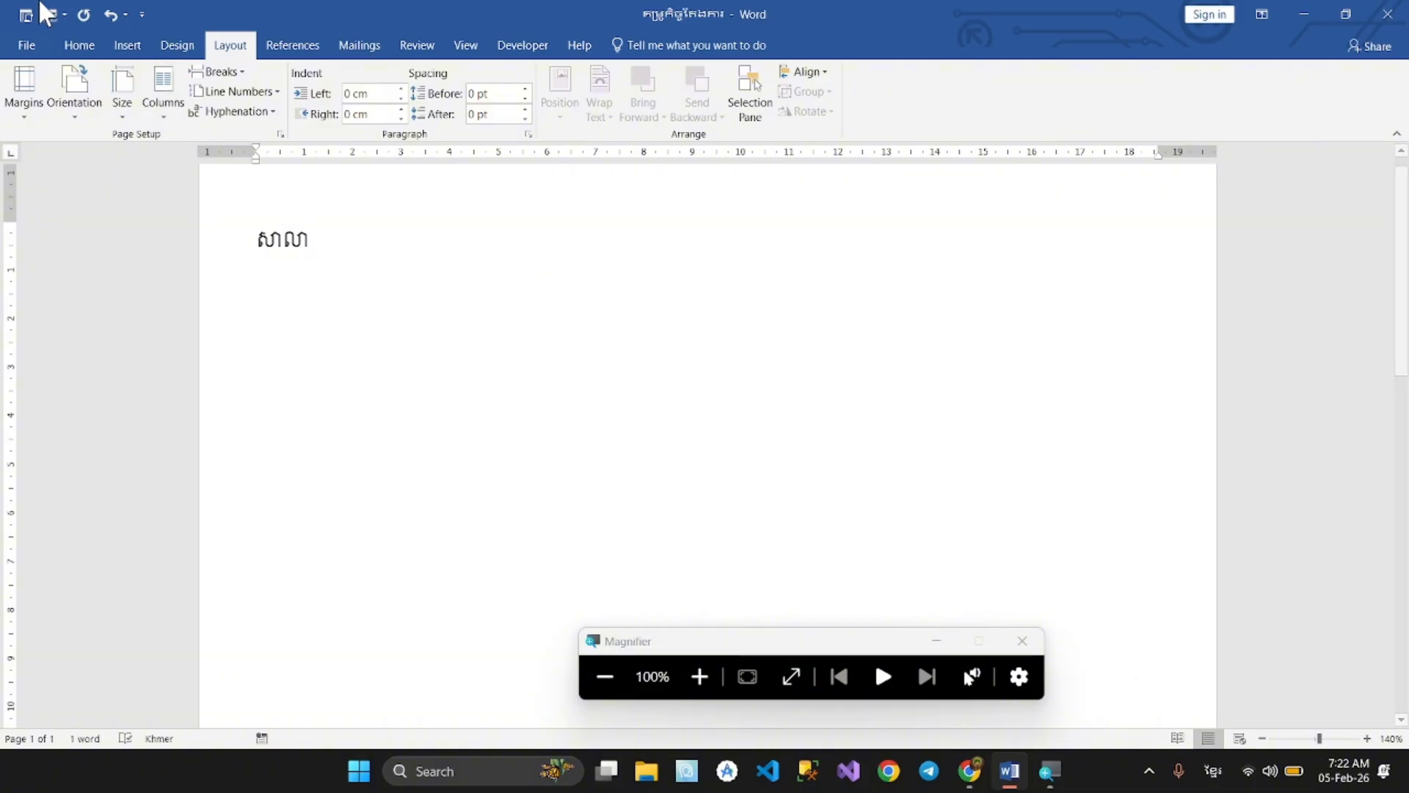
pyautogui.click(74, 45)
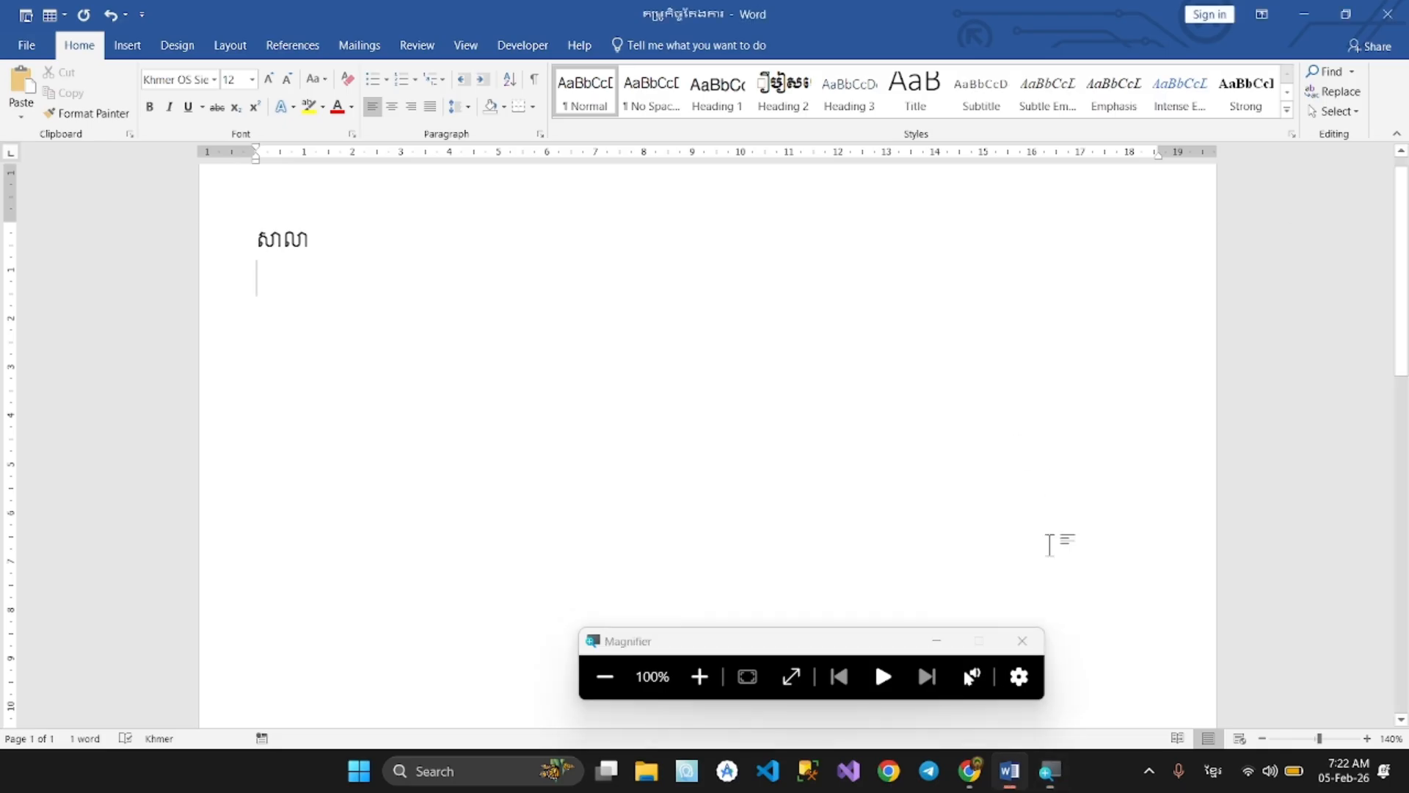
pyautogui.click(969, 770)
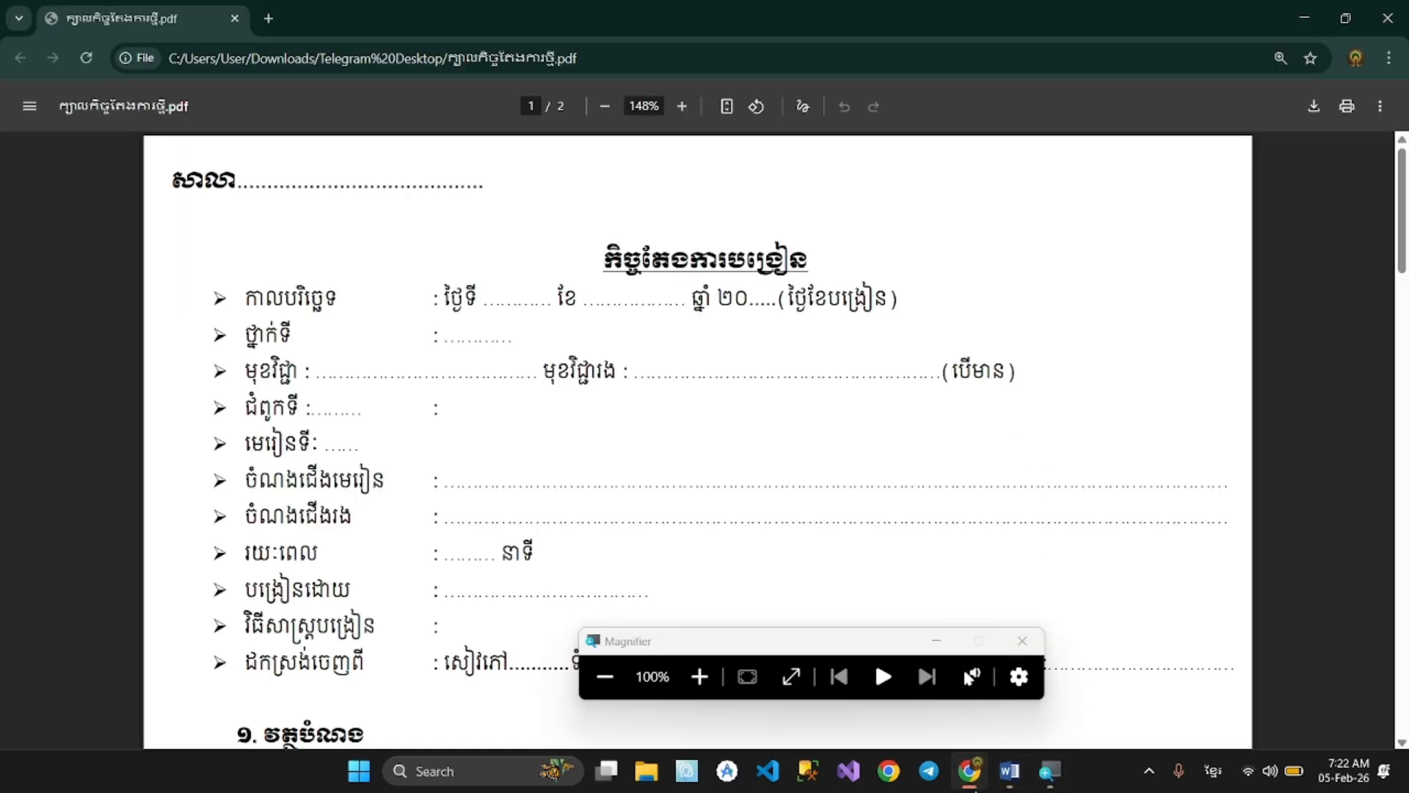
pyautogui.click(969, 770)
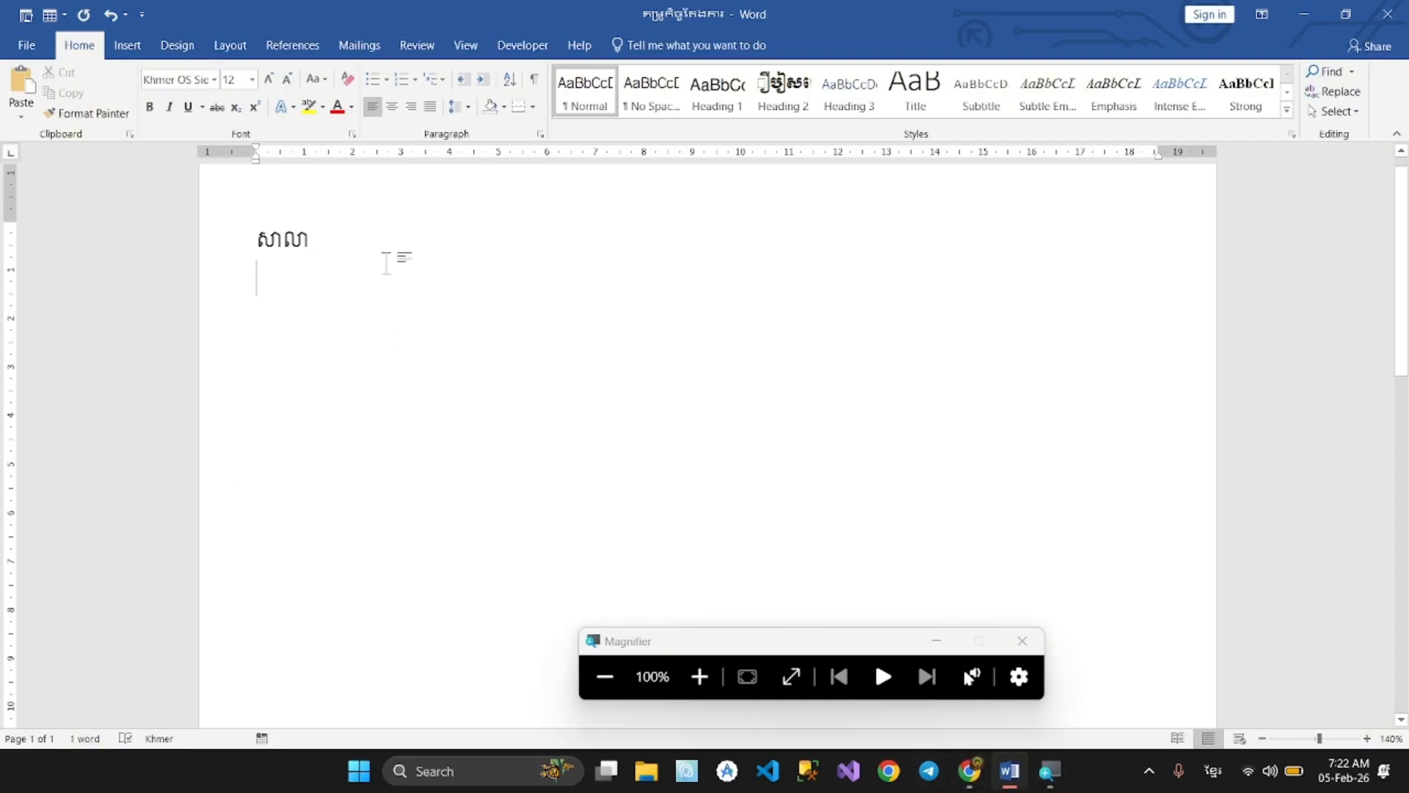
# Complete the school line so it reads "សាលាបឋមសិក្សាអនុវត្តន៍គរុកោសល្យ"
pyautogui.write('បស')
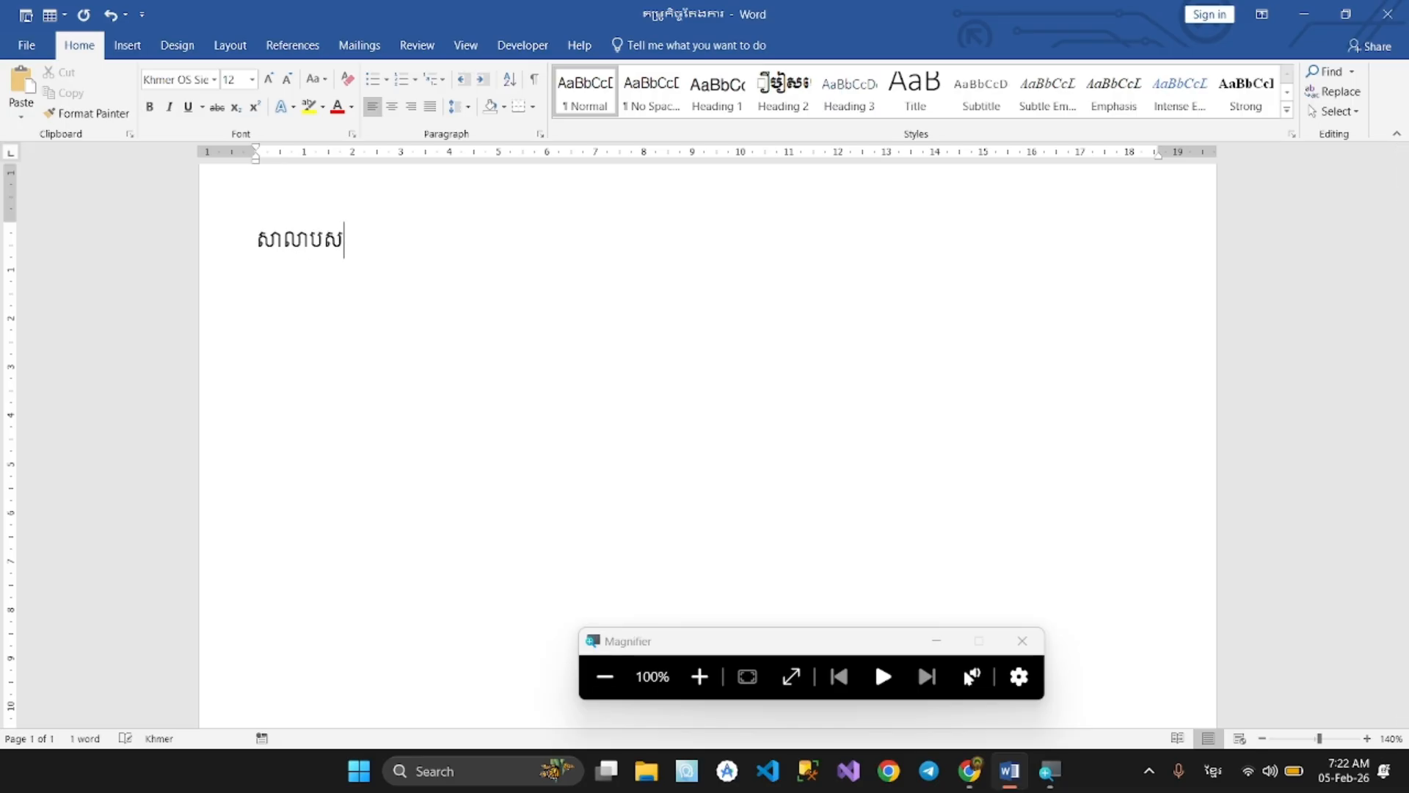
pyautogui.press('BackSpace')
pyautogui.write('ឋមសិក្ស')
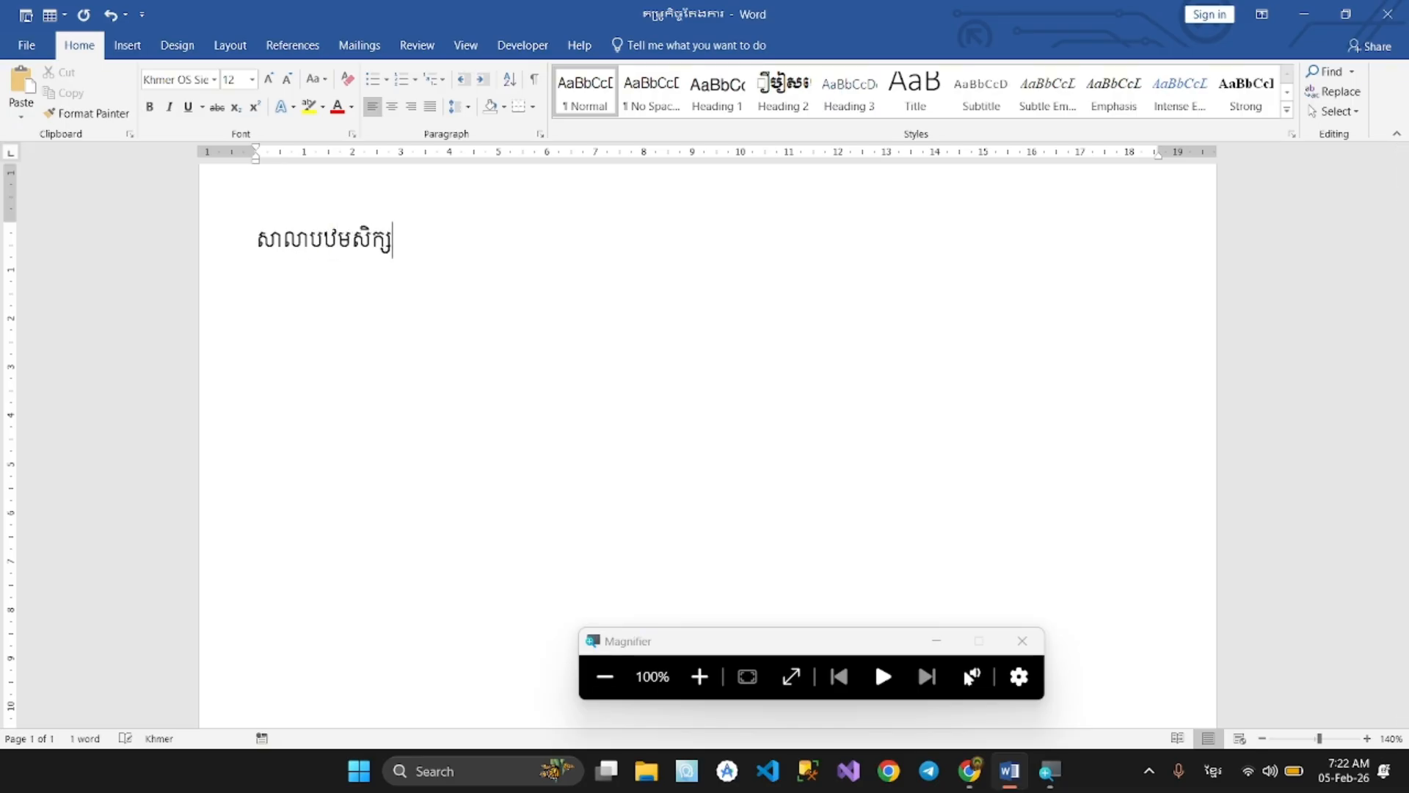
pyautogui.write('ាអនវ')
pyautogui.press('BackSpace')
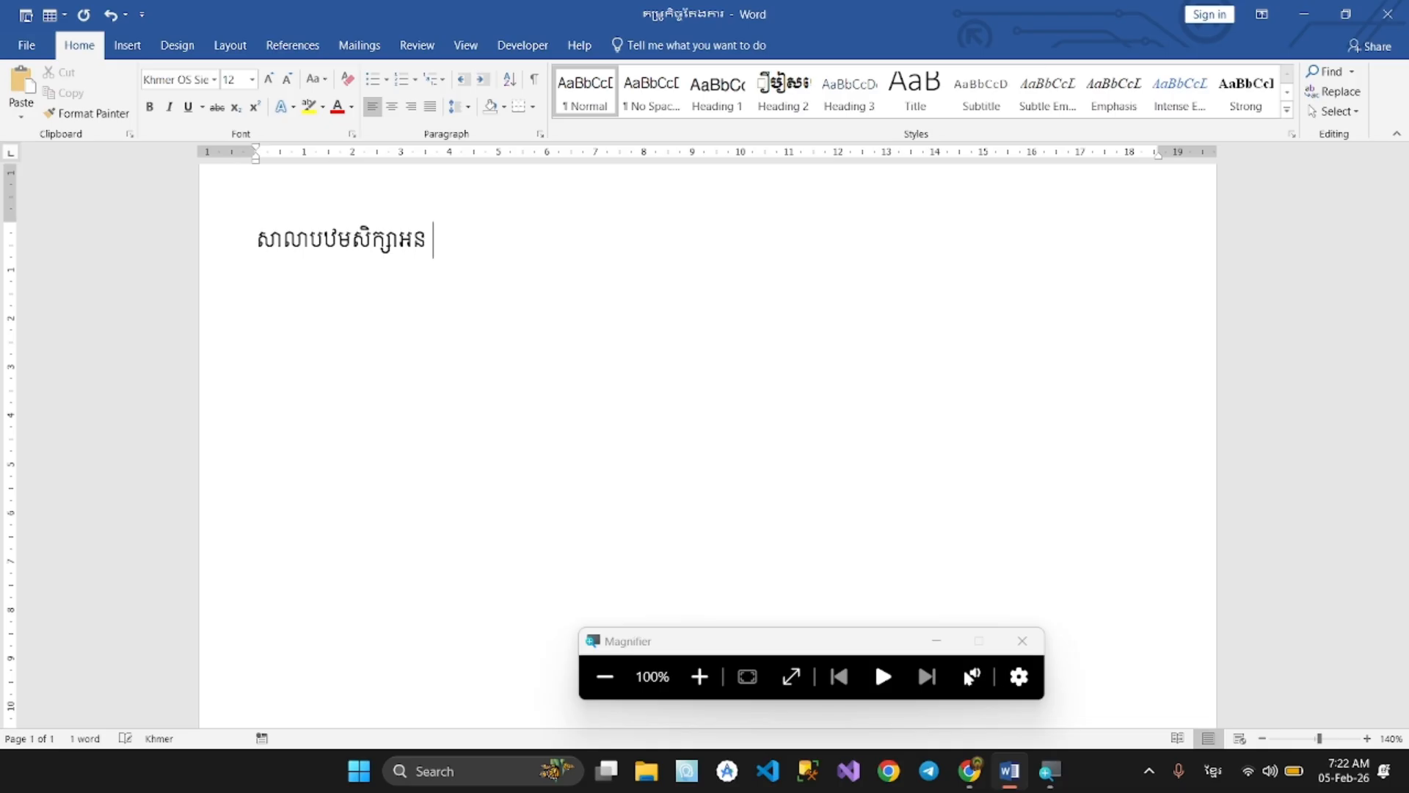
pyautogui.write('ុវត្តគរុកោសល្យ')
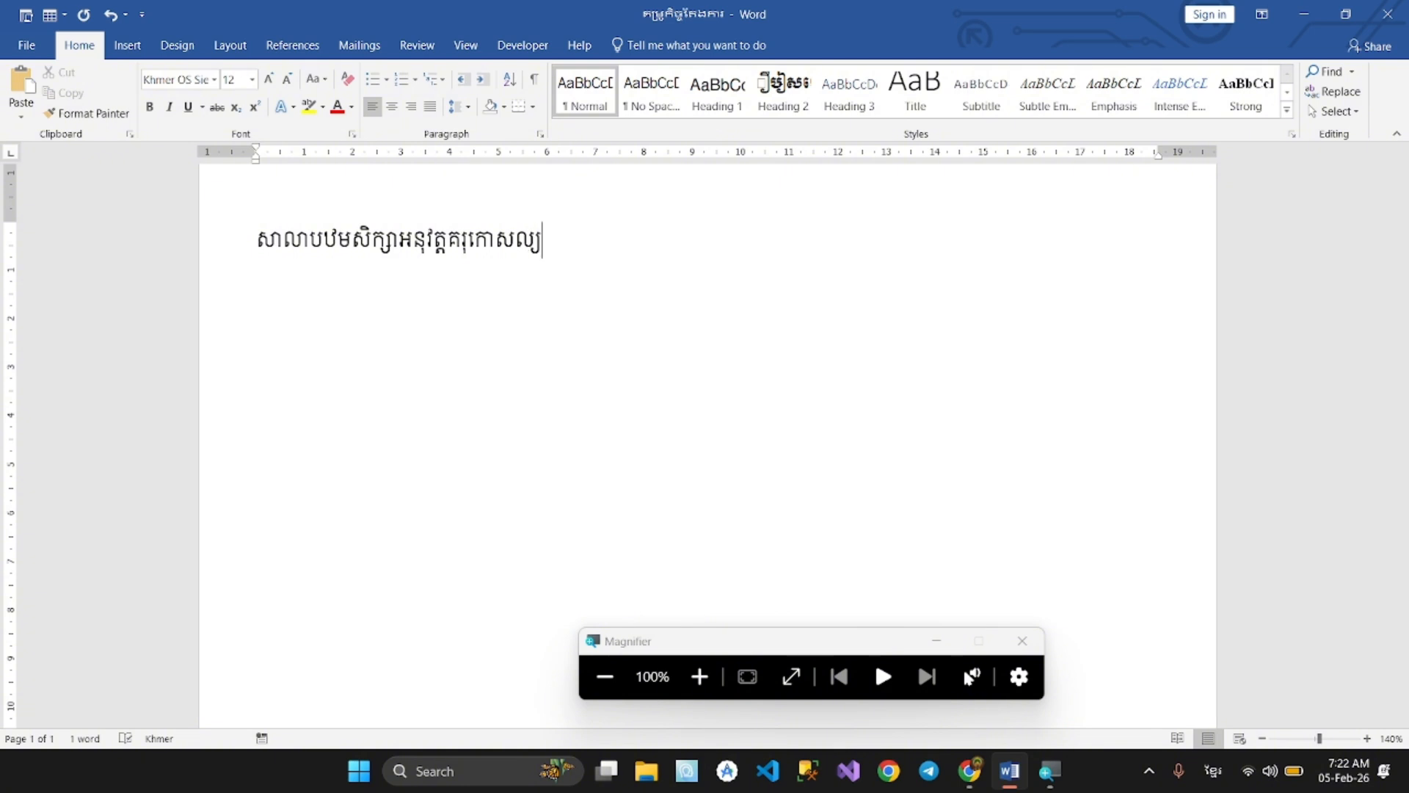
pyautogui.write('ន៍')
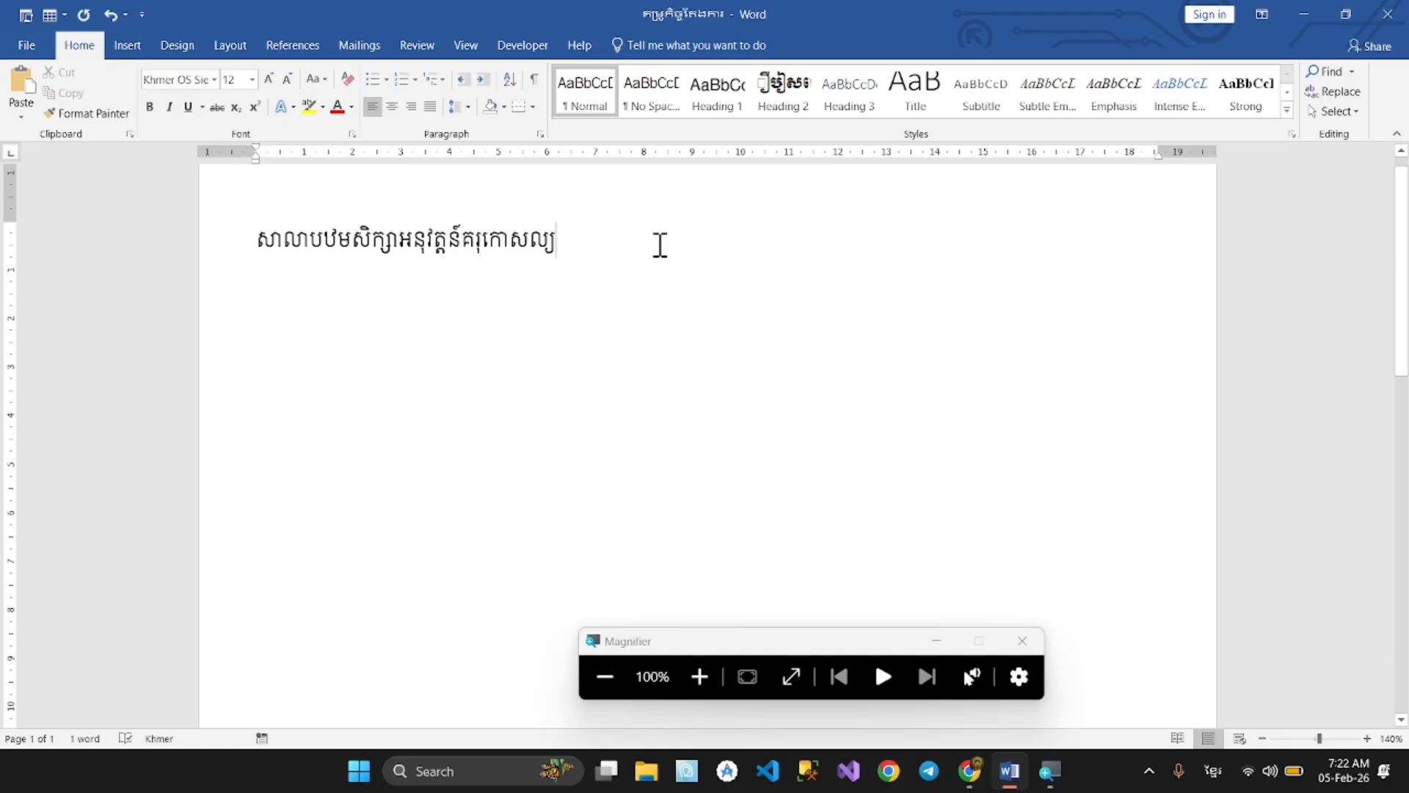
# Add the centered title "កិច្ចតែងការបង្រៀន" below the school line and start a left-aligned line under it
pyautogui.press('Return')
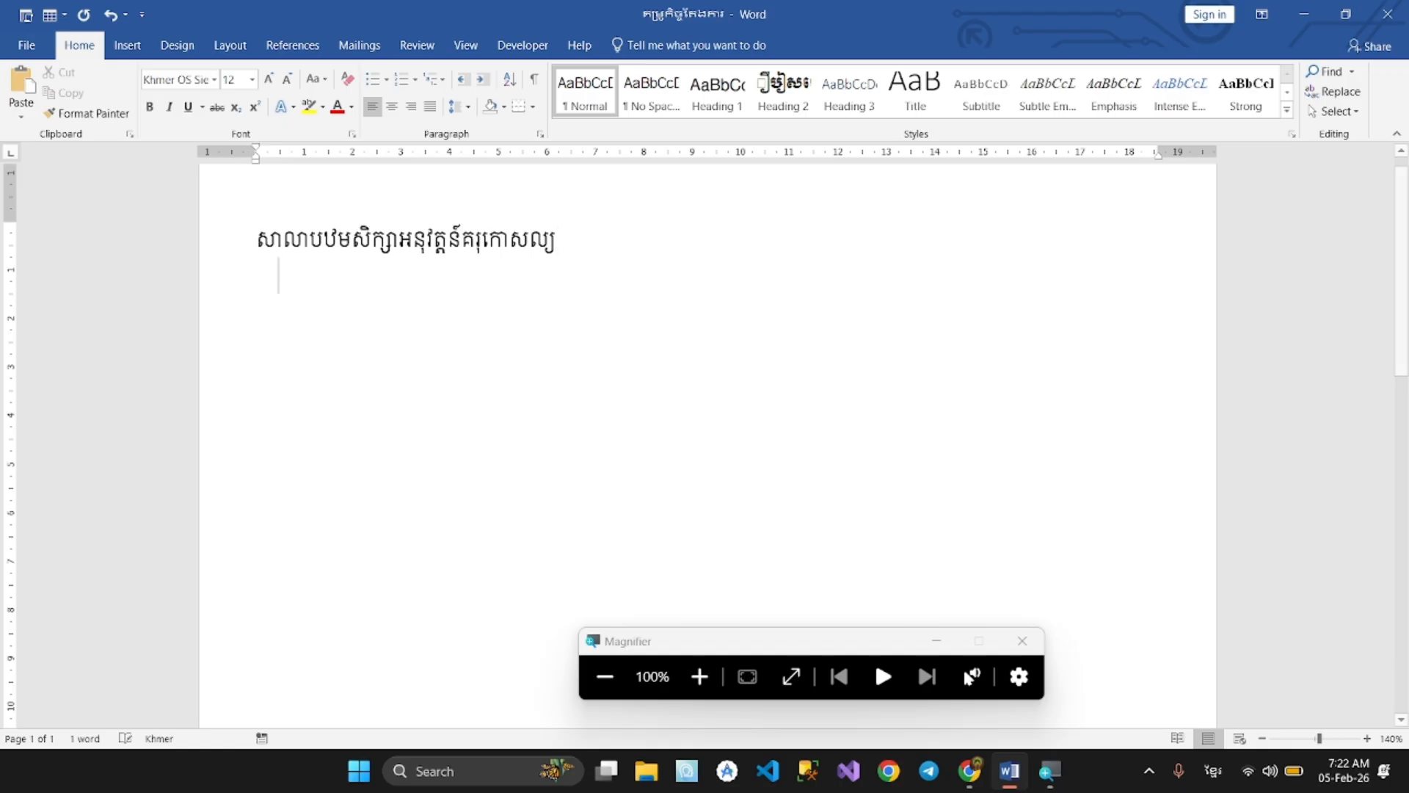
pyautogui.click(392, 108)
pyautogui.write('កិច្ចត')
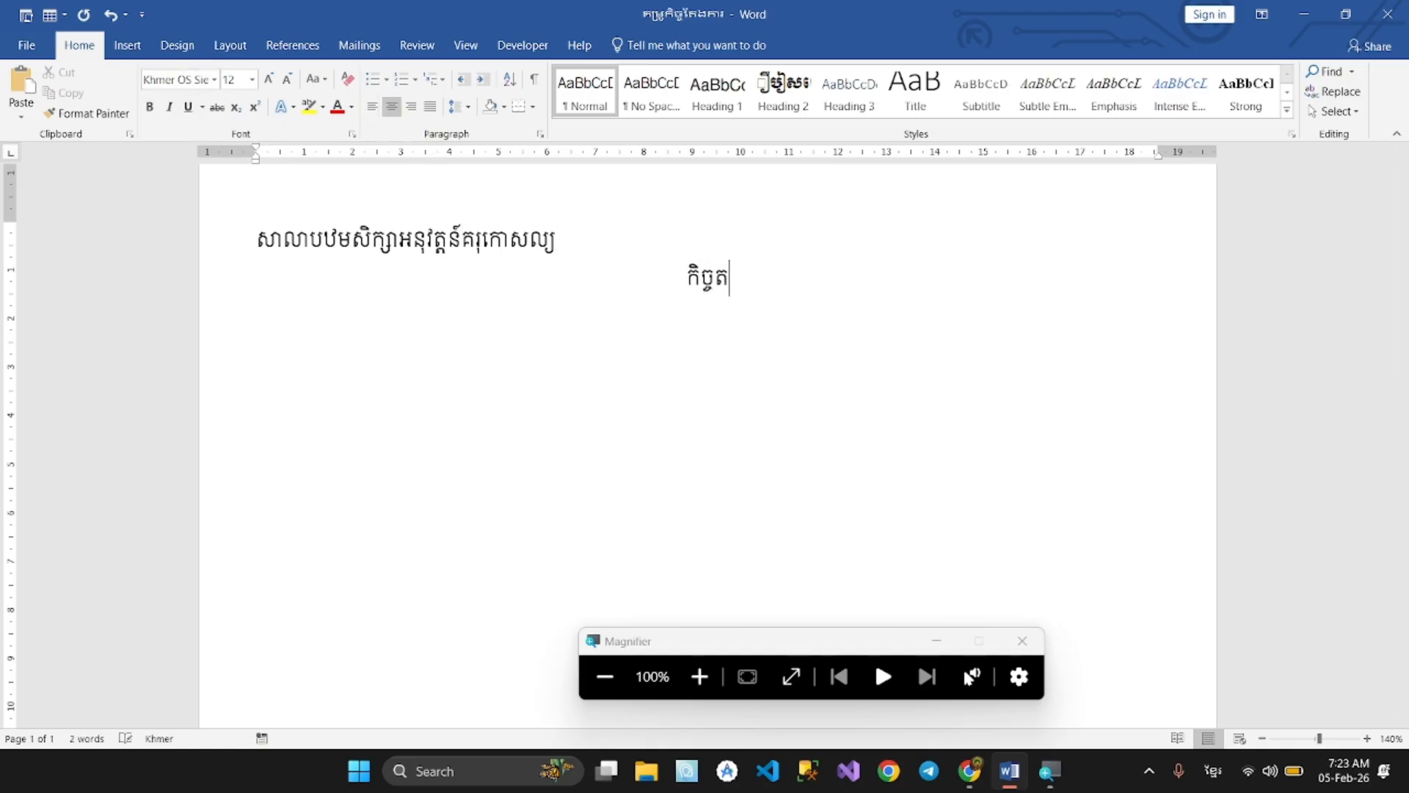
pyautogui.write('ែងការបង្រៀន')
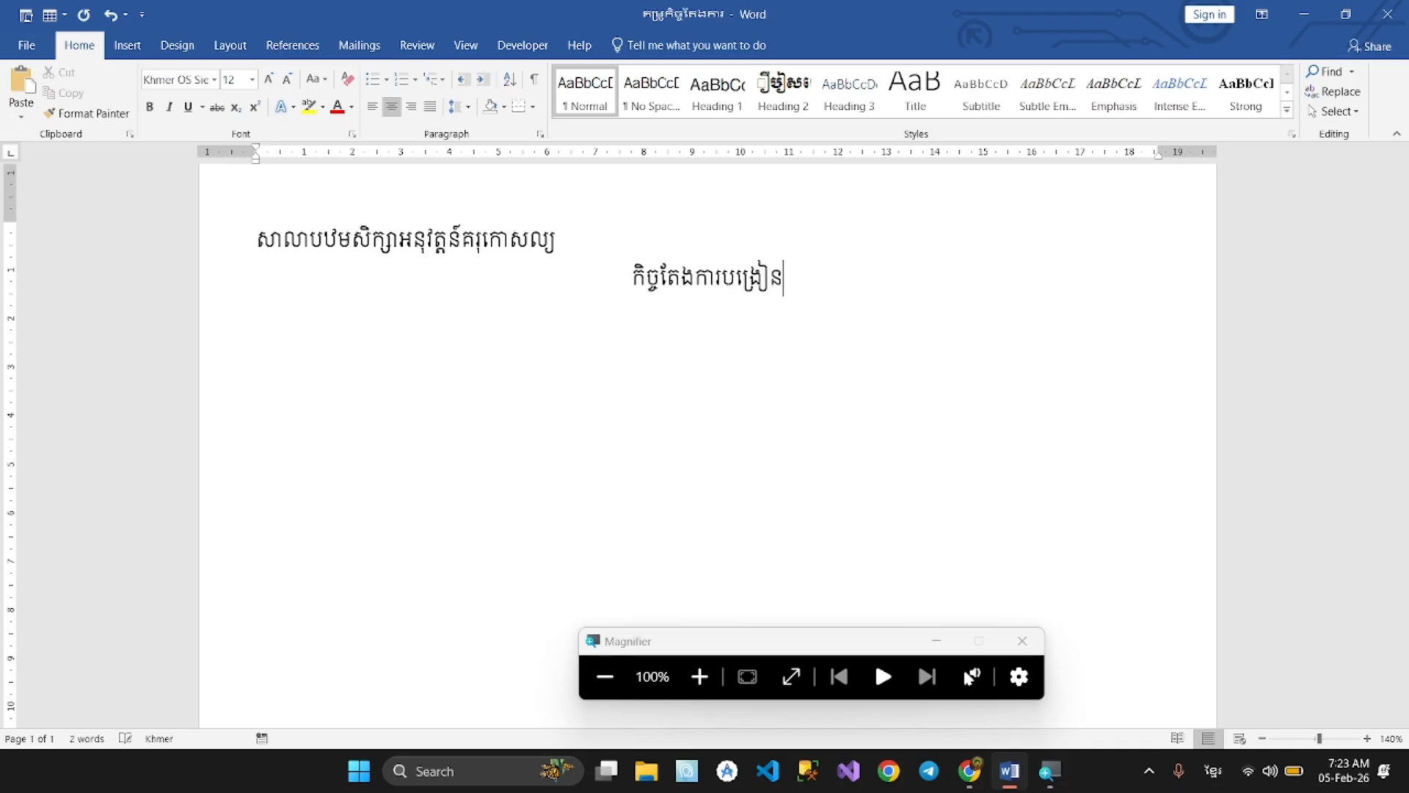
pyautogui.click(372, 107)
# Switch to the lesson plan PDF in Chrome and snap it side by side with the Word document
pyautogui.click(972, 769)
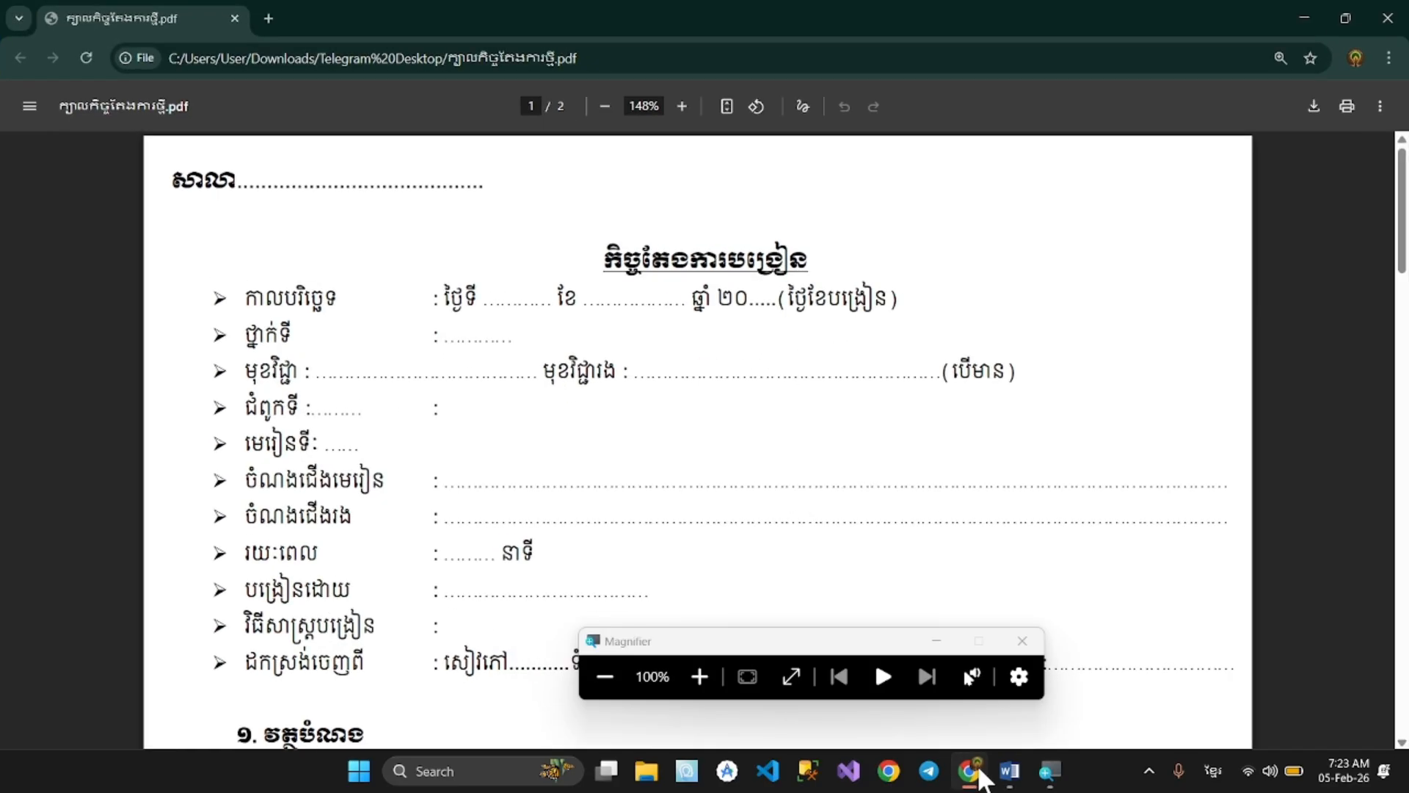
pyautogui.click(971, 771)
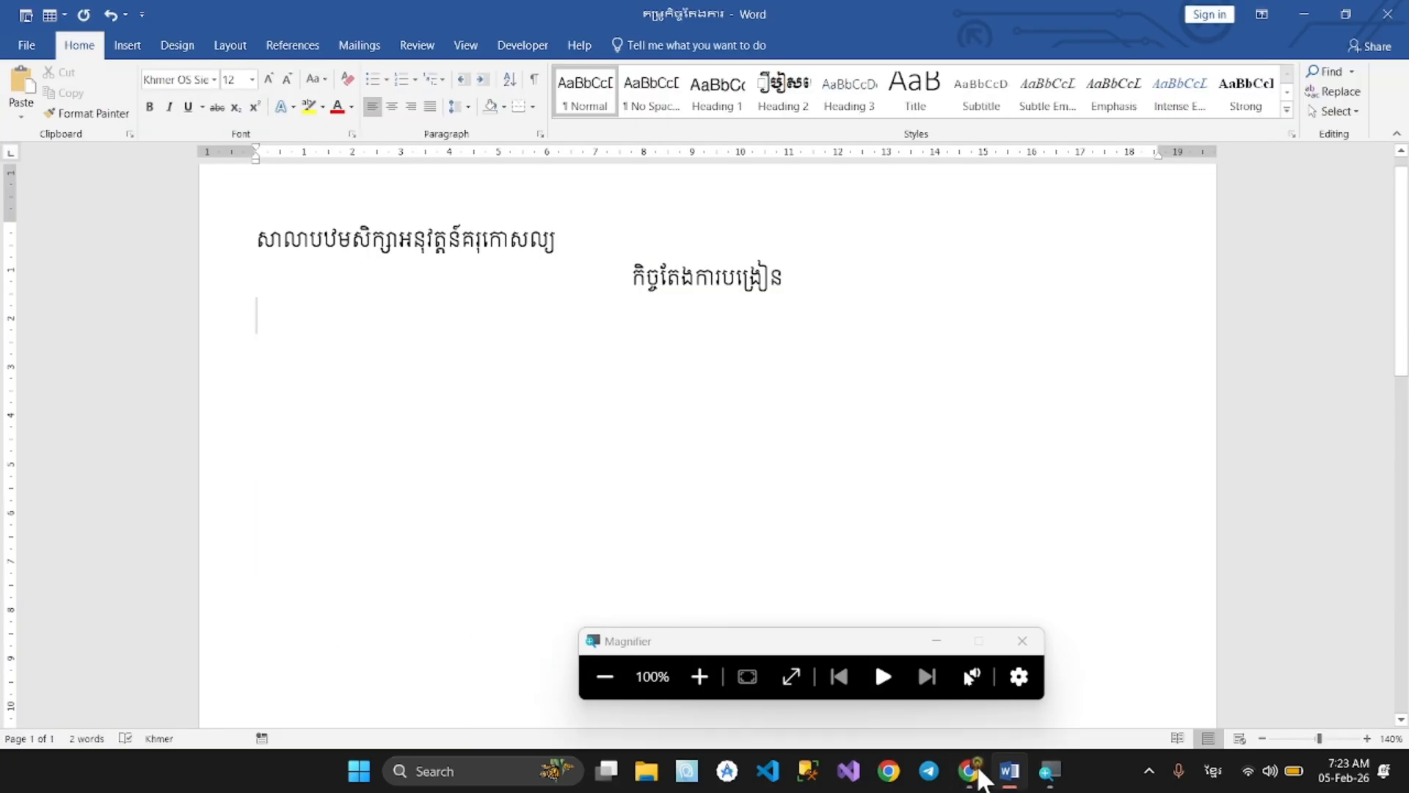
pyautogui.click(970, 770)
pyautogui.moveTo(1347, 14)
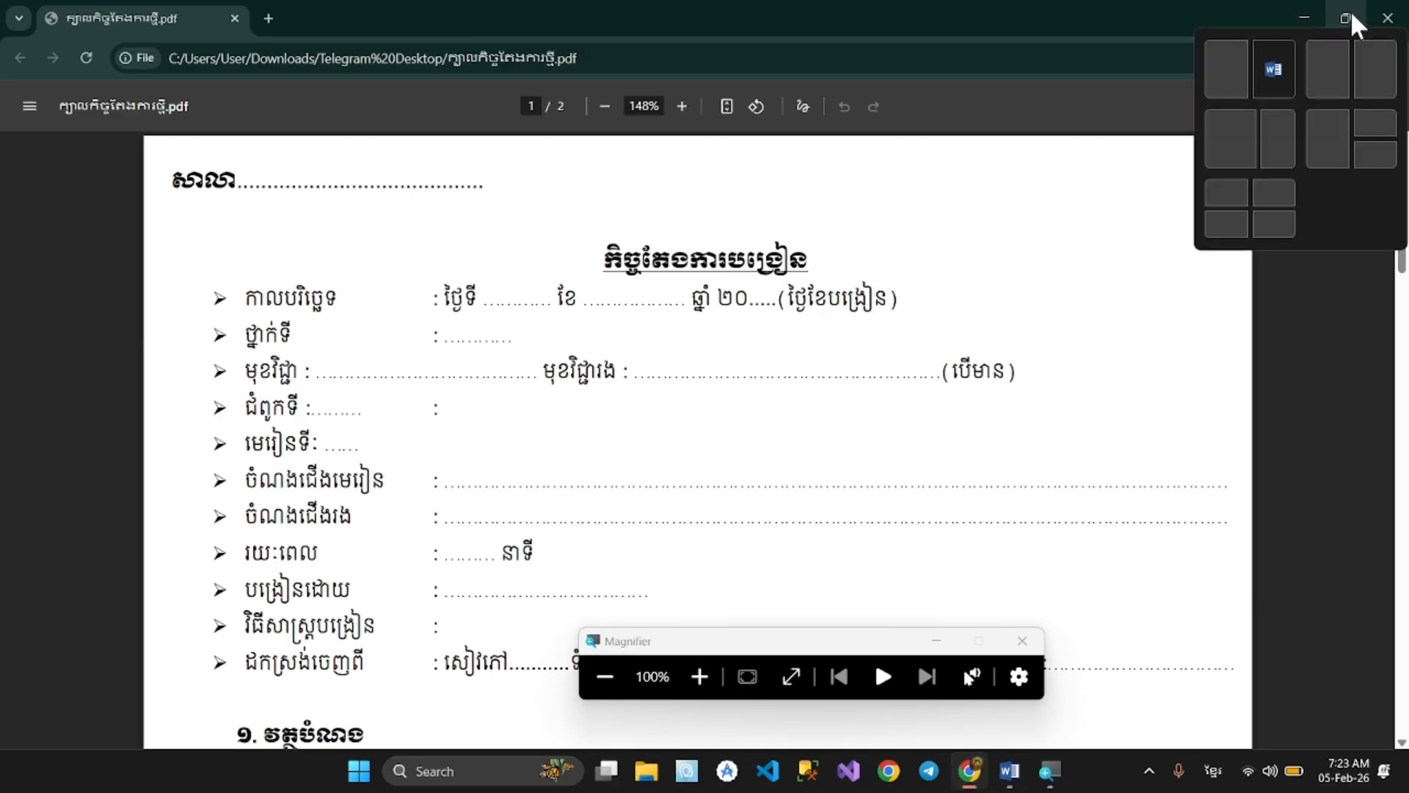
pyautogui.click(1284, 127)
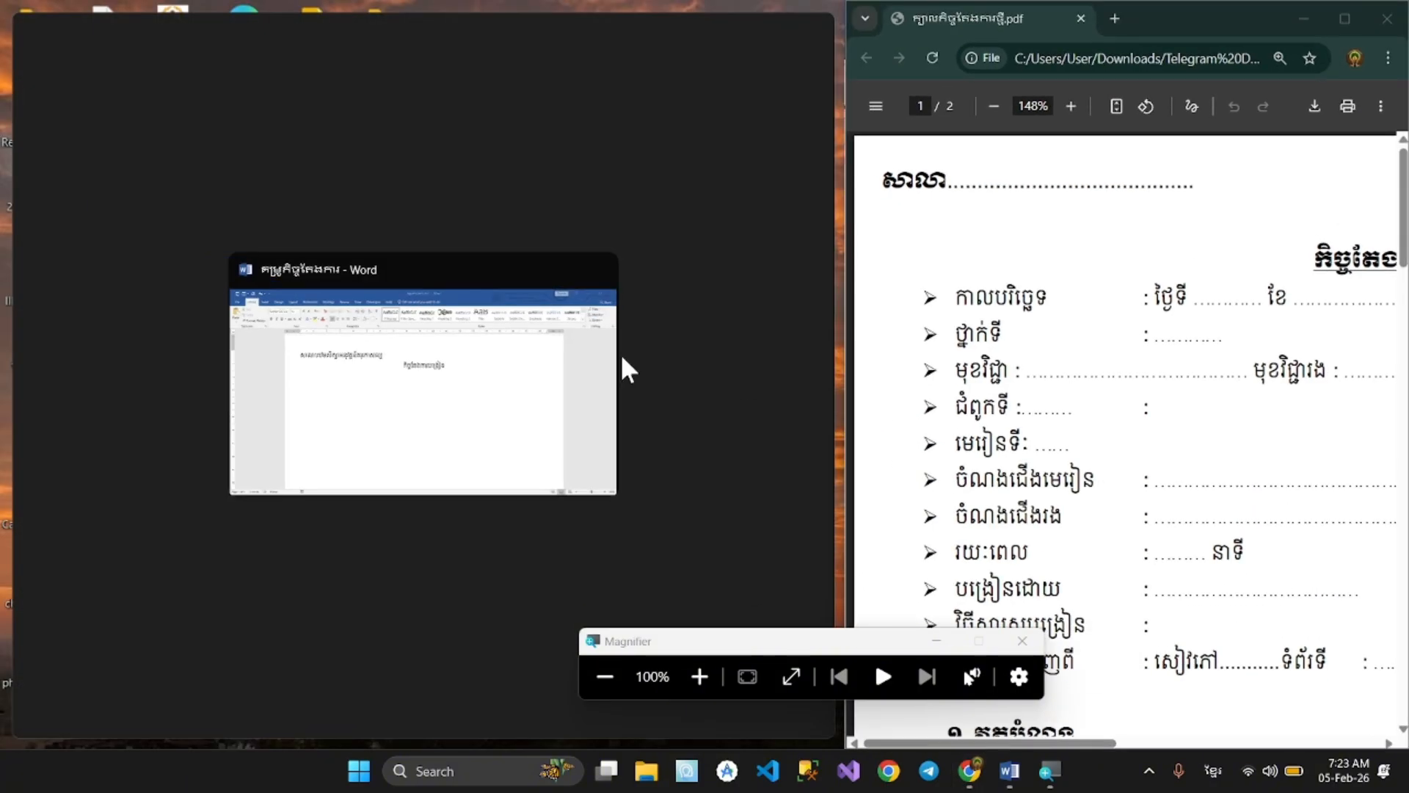
pyautogui.click(619, 359)
pyautogui.scroll(-3, 535, 363)
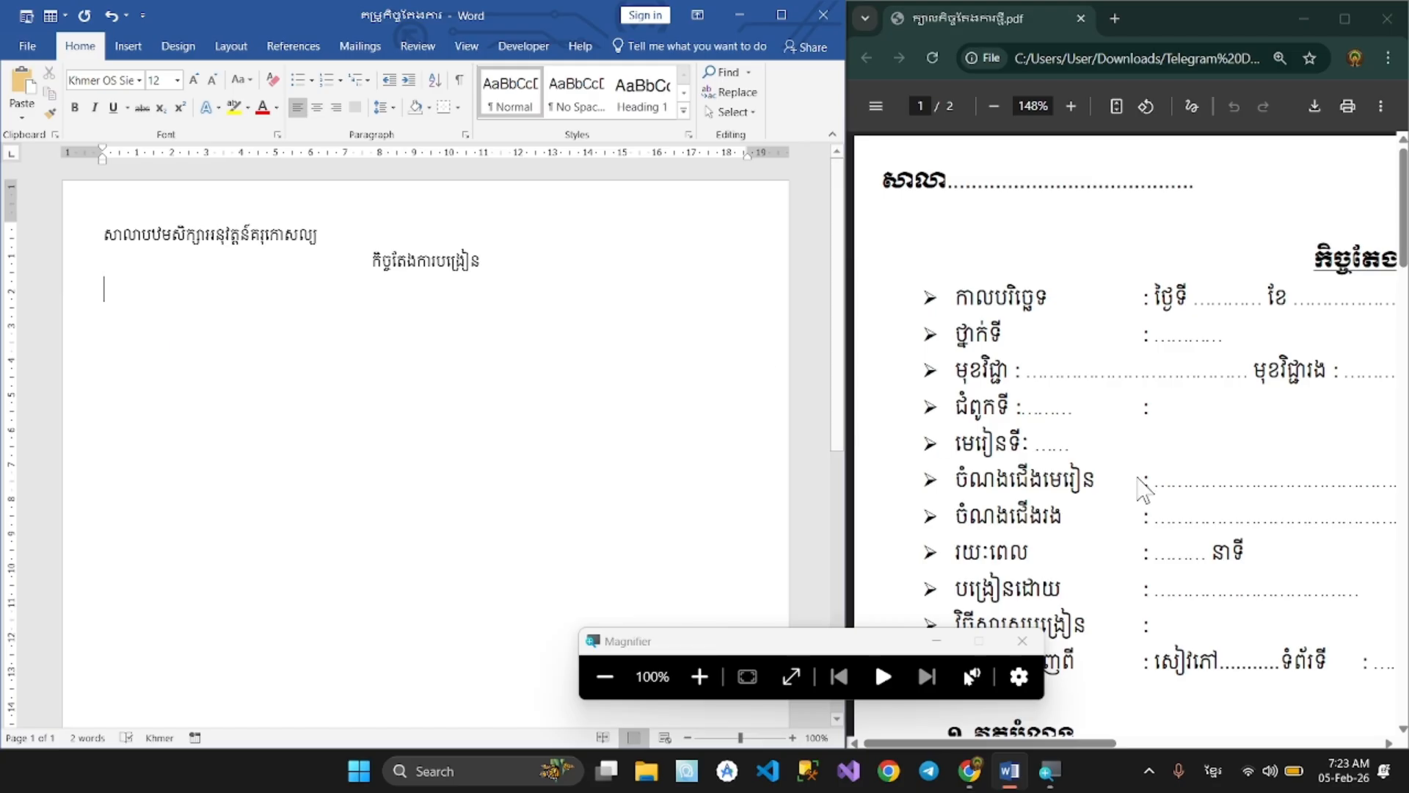
# Maximize and zoom in on the Word document, examine the bulleted items in the PDF, and return to the empty third line
pyautogui.click(789, 20)
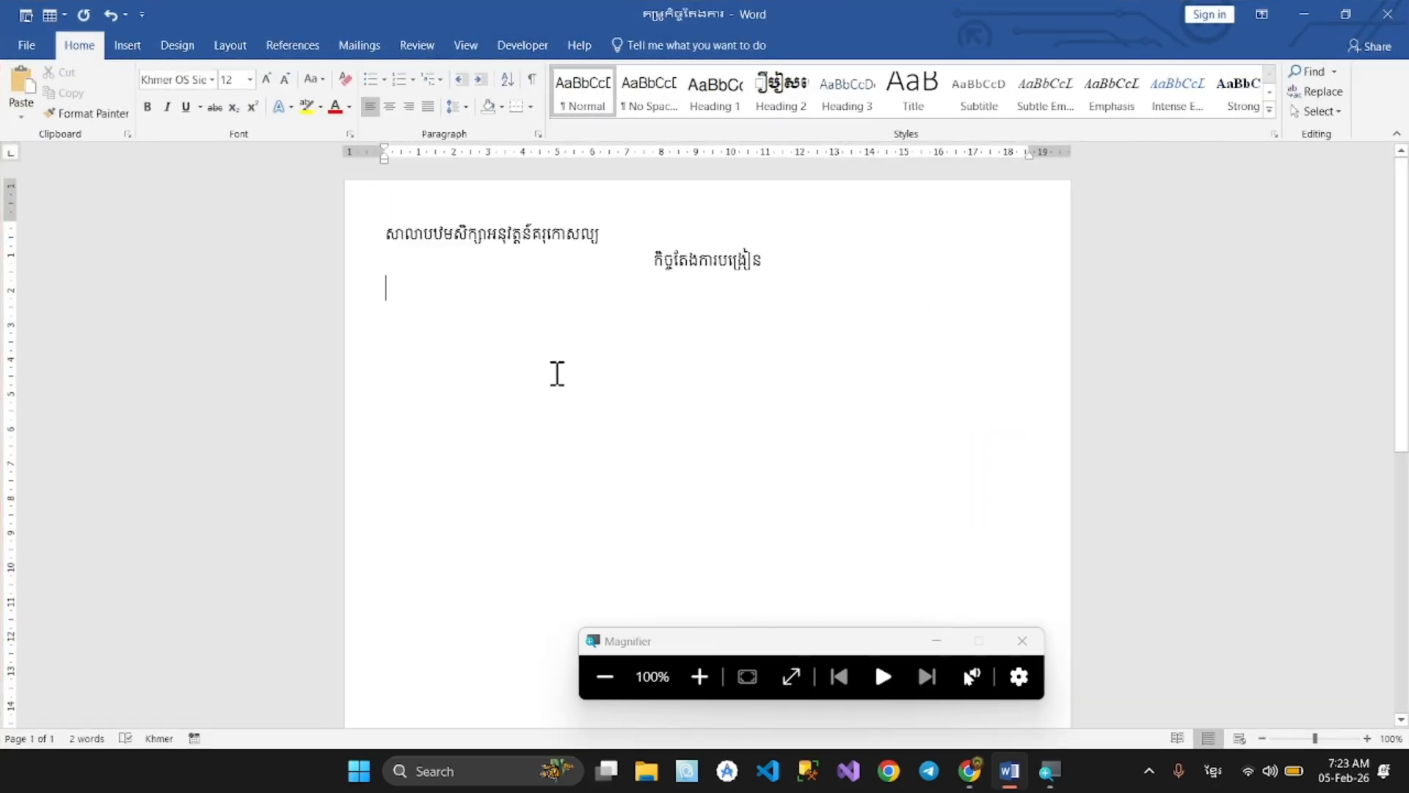
pyautogui.scroll(5, 482, 345)
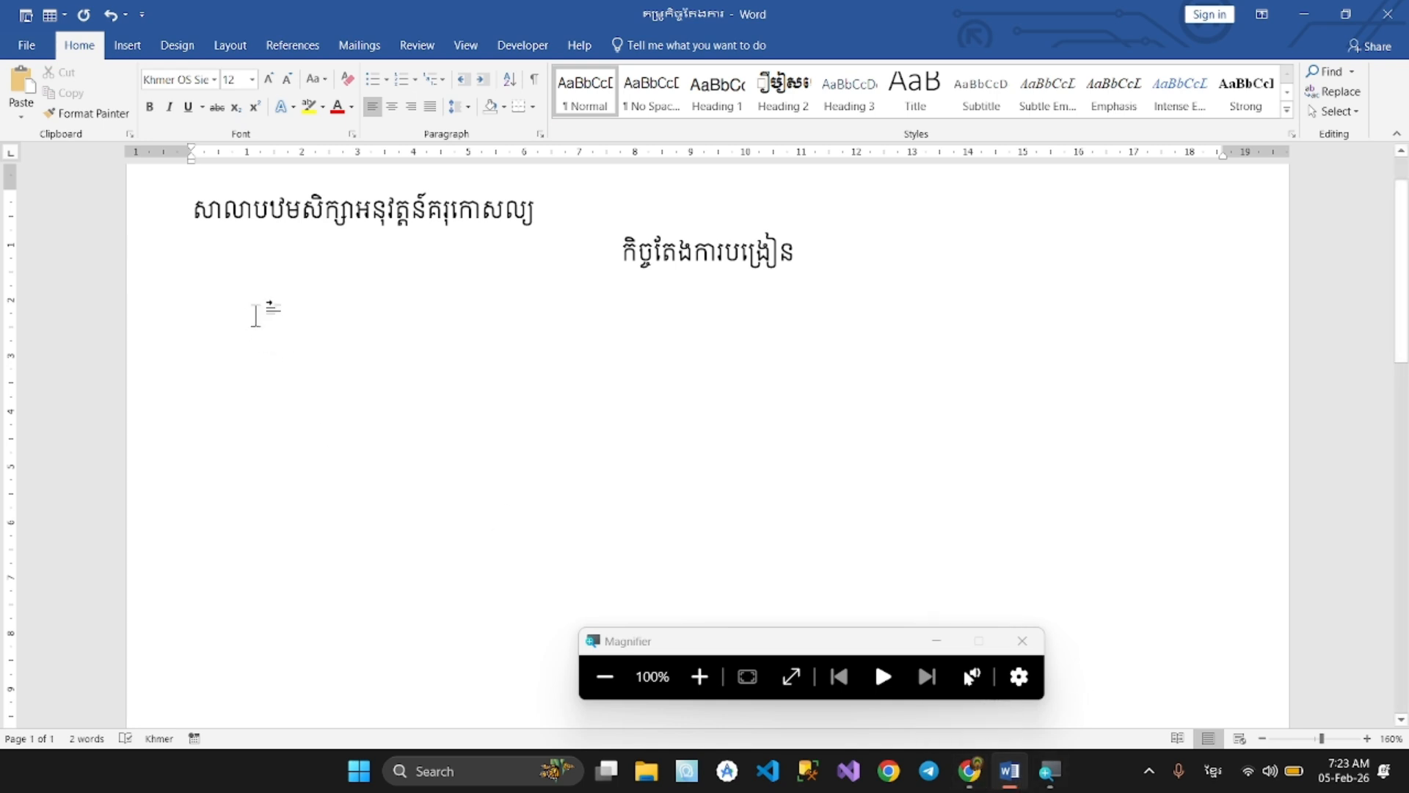
pyautogui.click(979, 760)
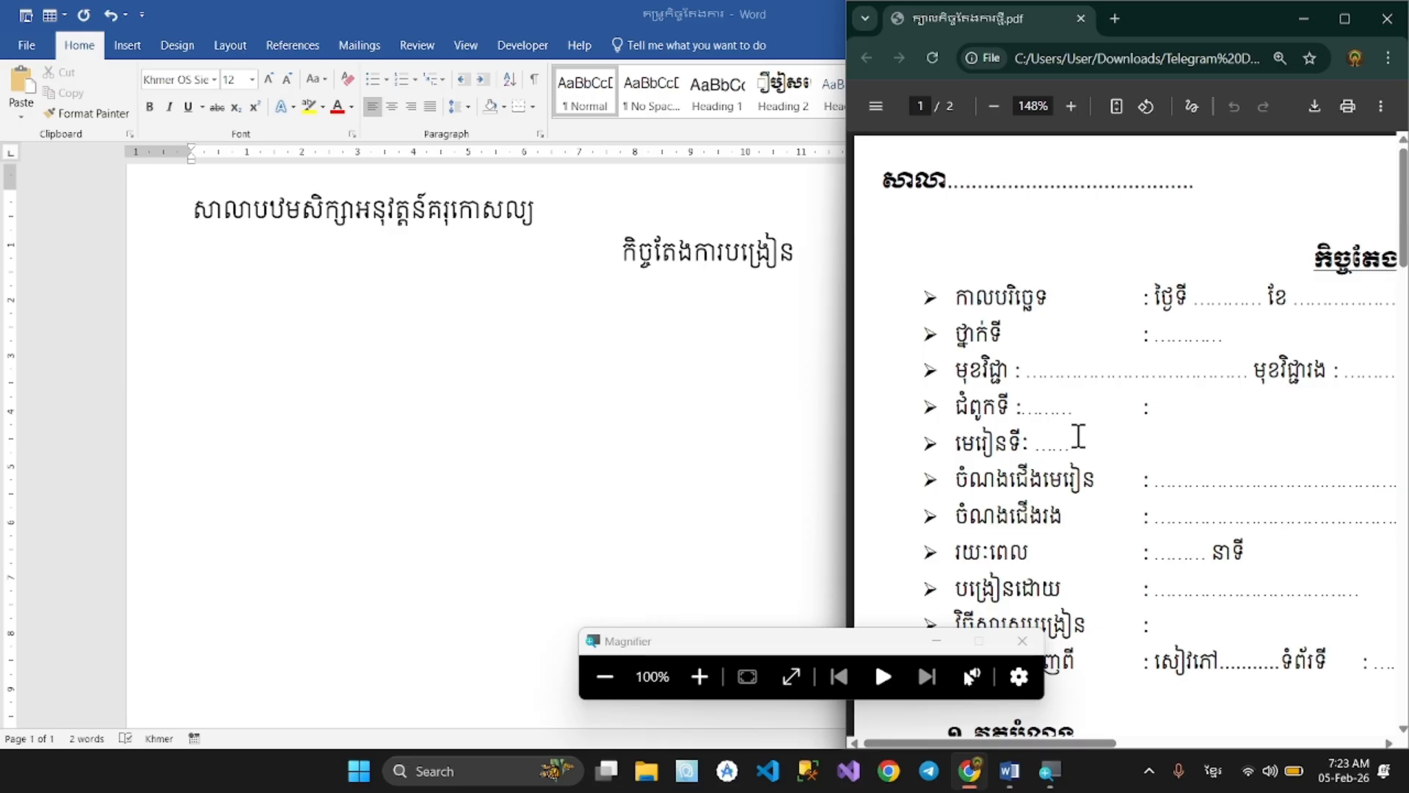
pyautogui.click(622, 388)
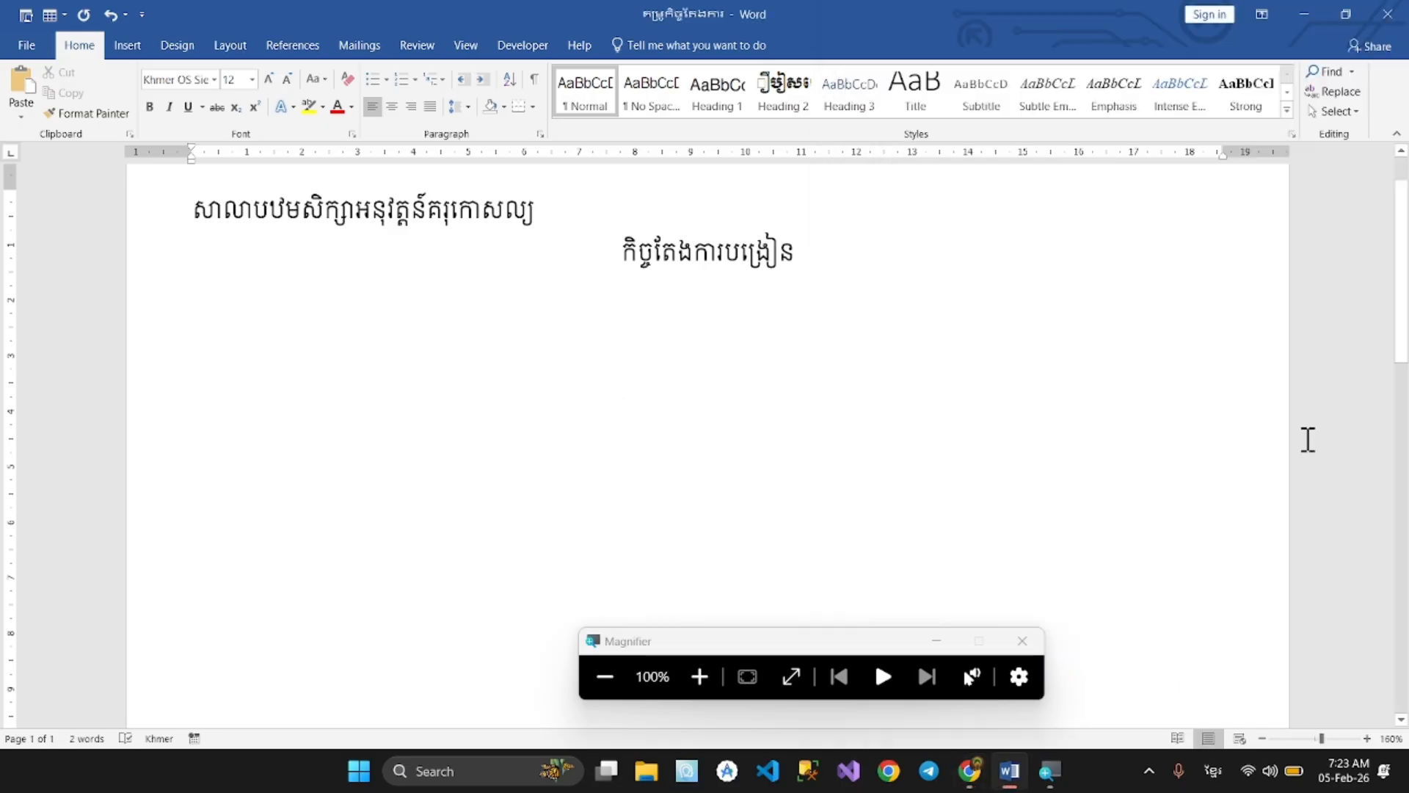
pyautogui.click(971, 769)
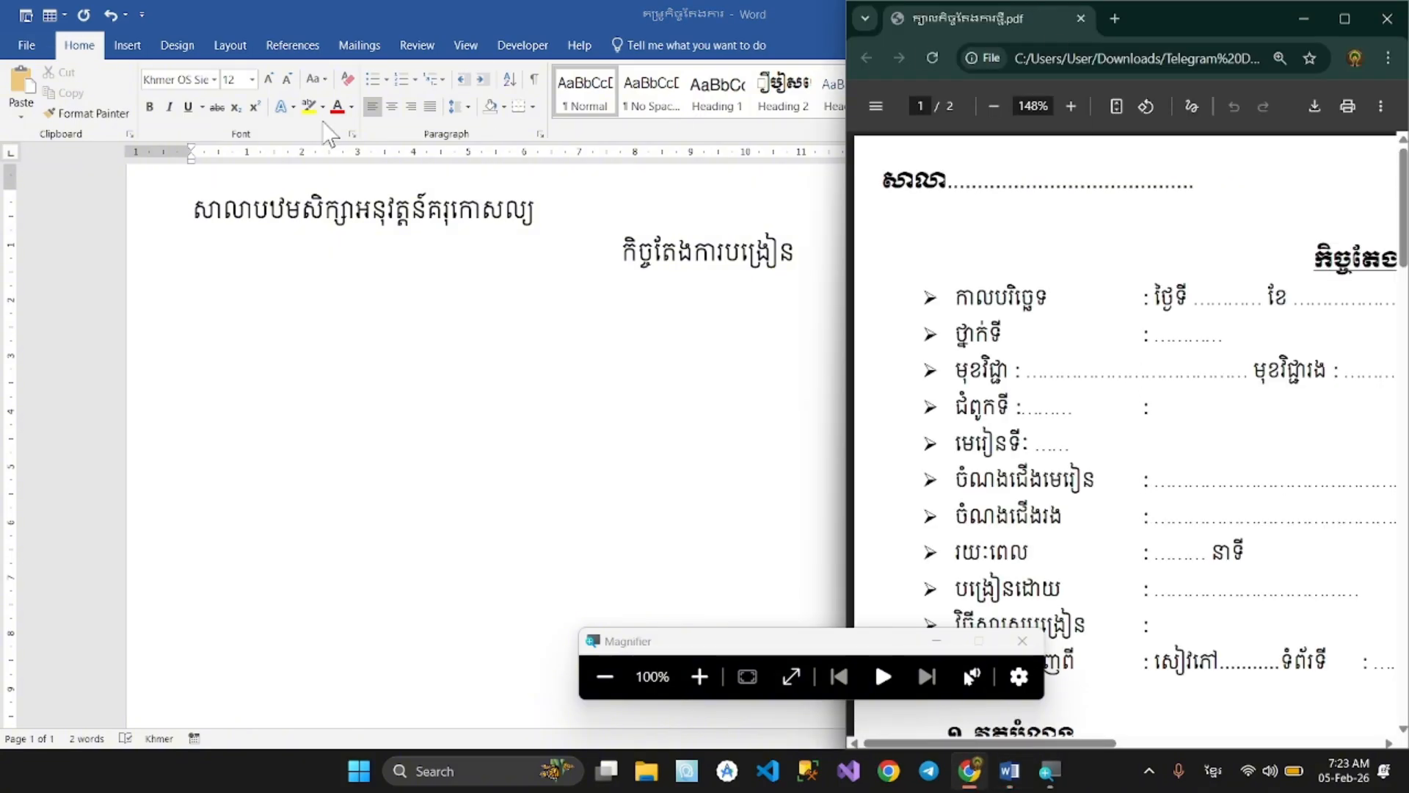
pyautogui.click(239, 286)
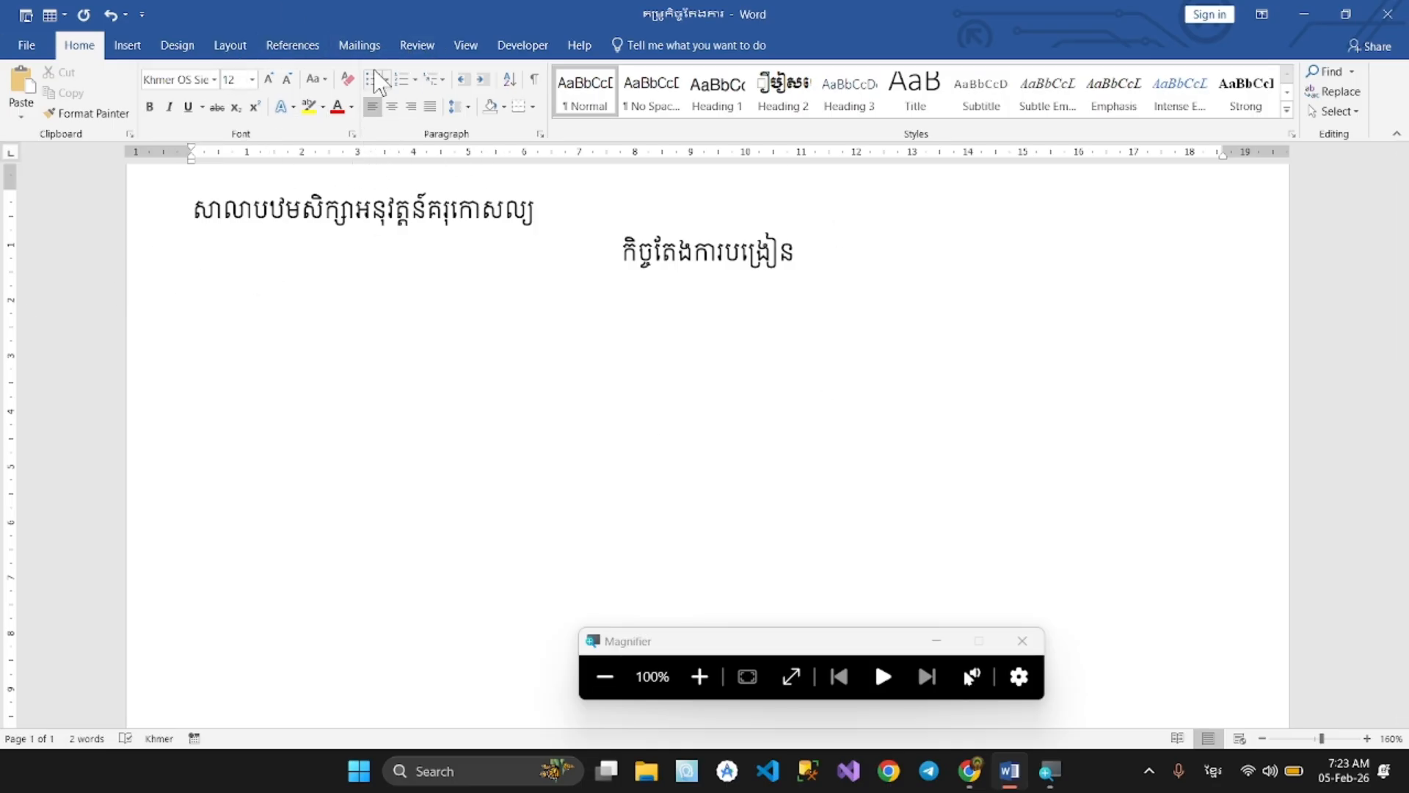
# Hide and show Word's ruler again while magnified to 200%, and return the Magnifier to 100%
pyautogui.click(466, 44)
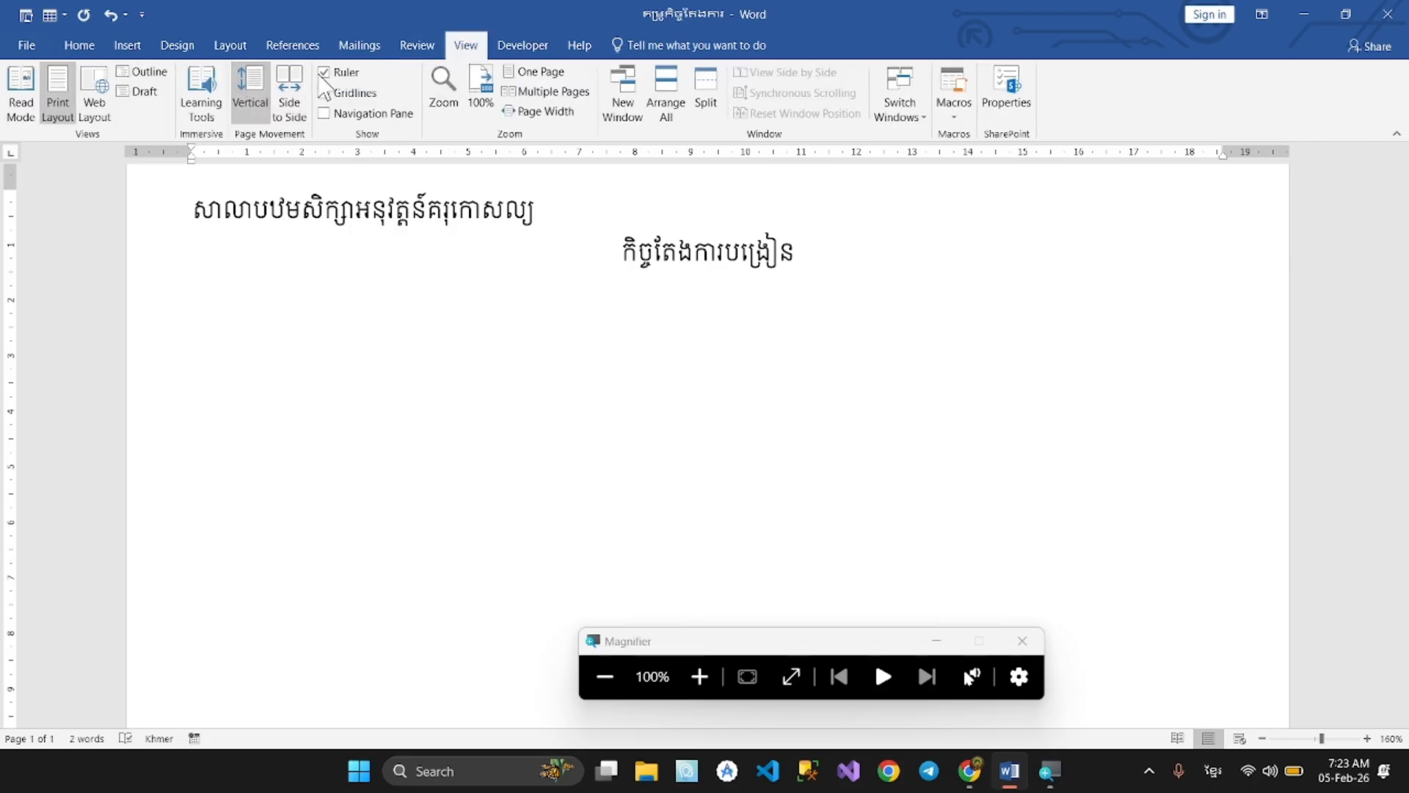
pyautogui.click(694, 672)
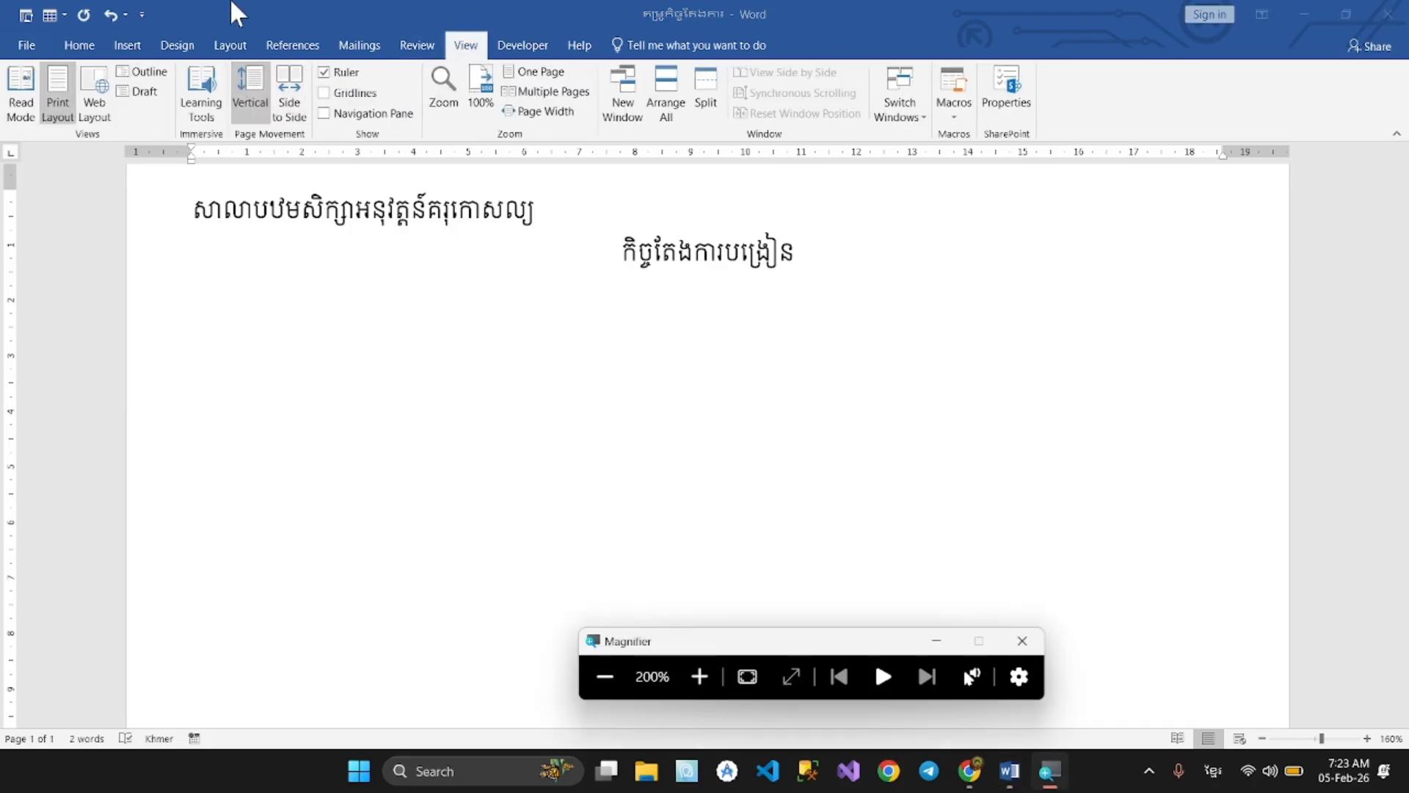
pyautogui.click(325, 77)
pyautogui.click(325, 73)
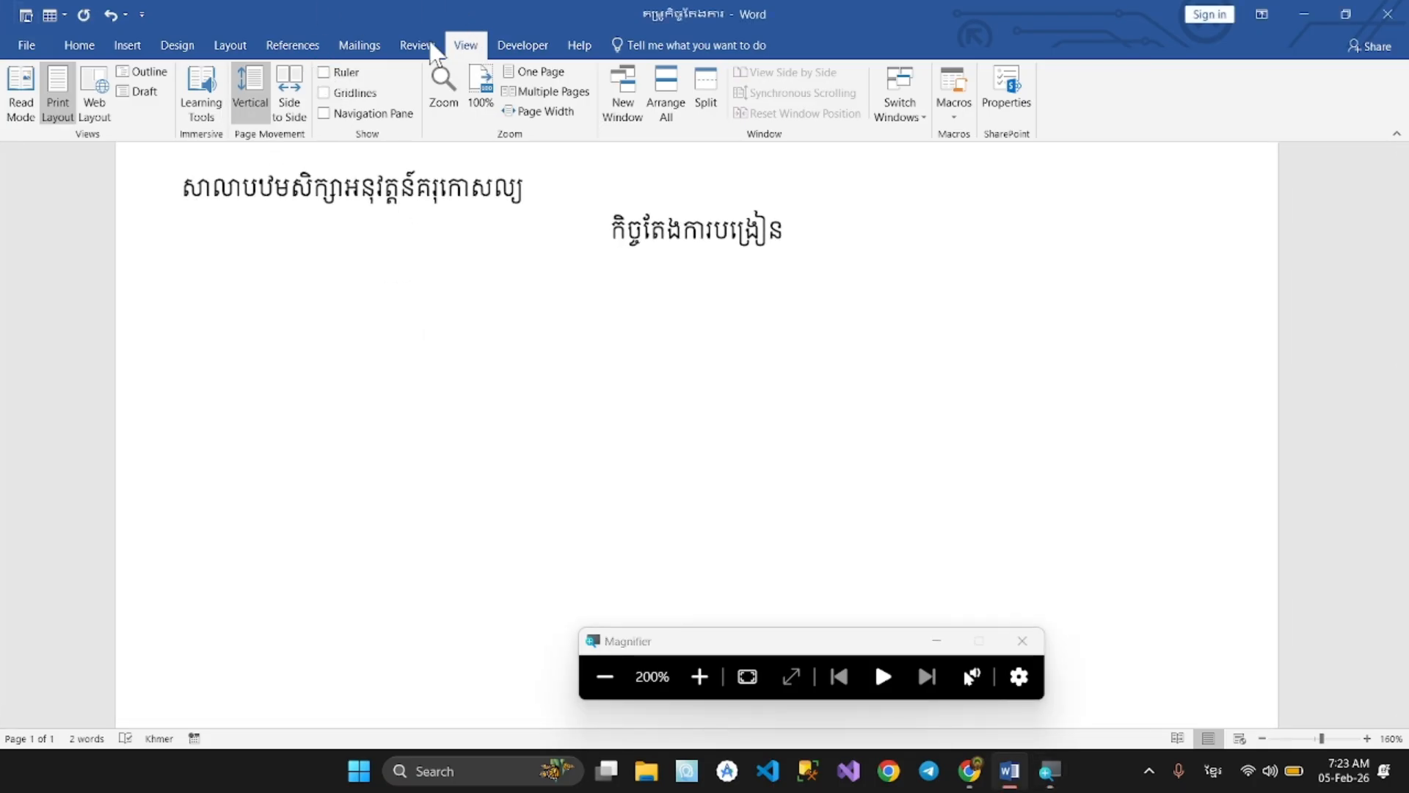
pyautogui.click(324, 72)
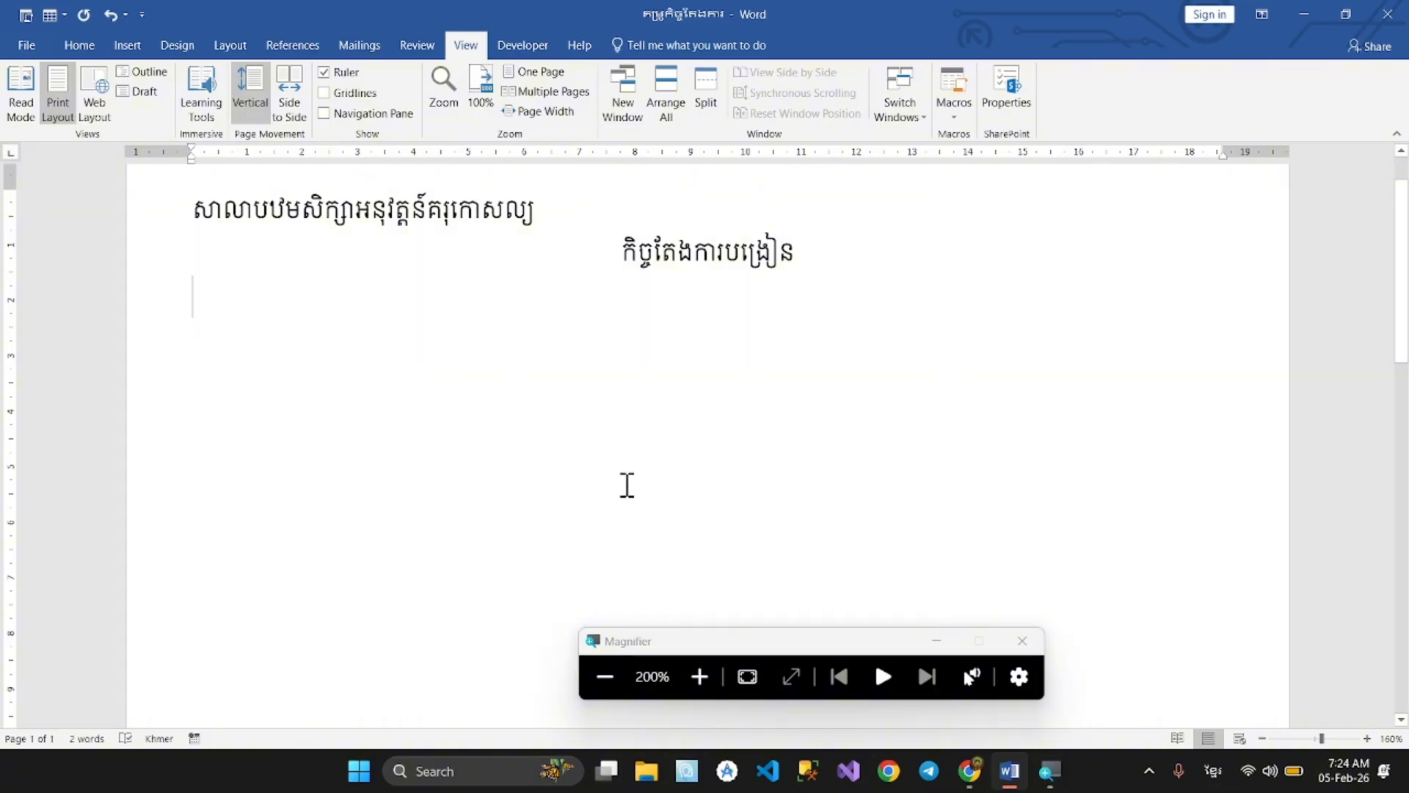
pyautogui.click(605, 676)
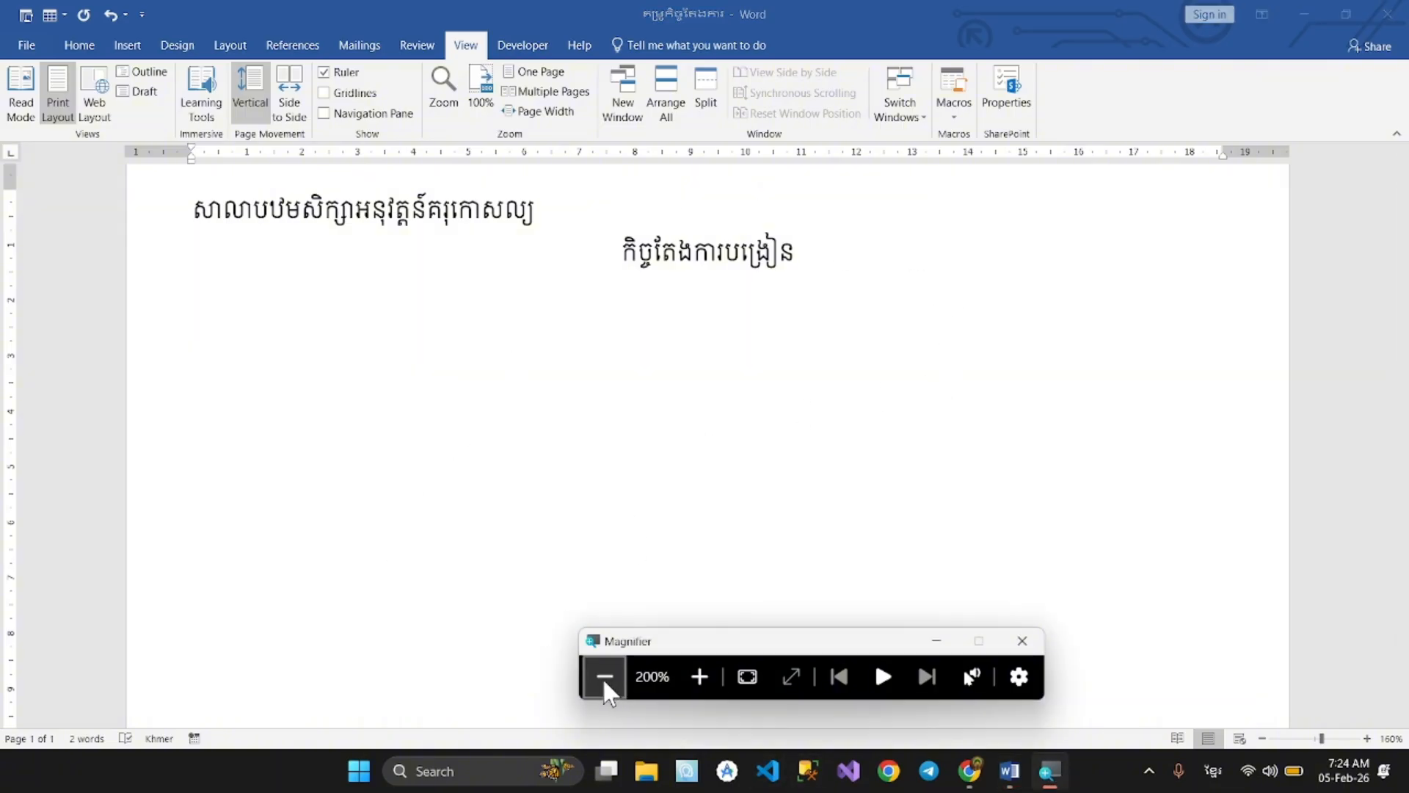
# Change the keyboard to English, set the Windows mouse pointer to yellow with size 11, and return to the Word document
pyautogui.click(446, 767)
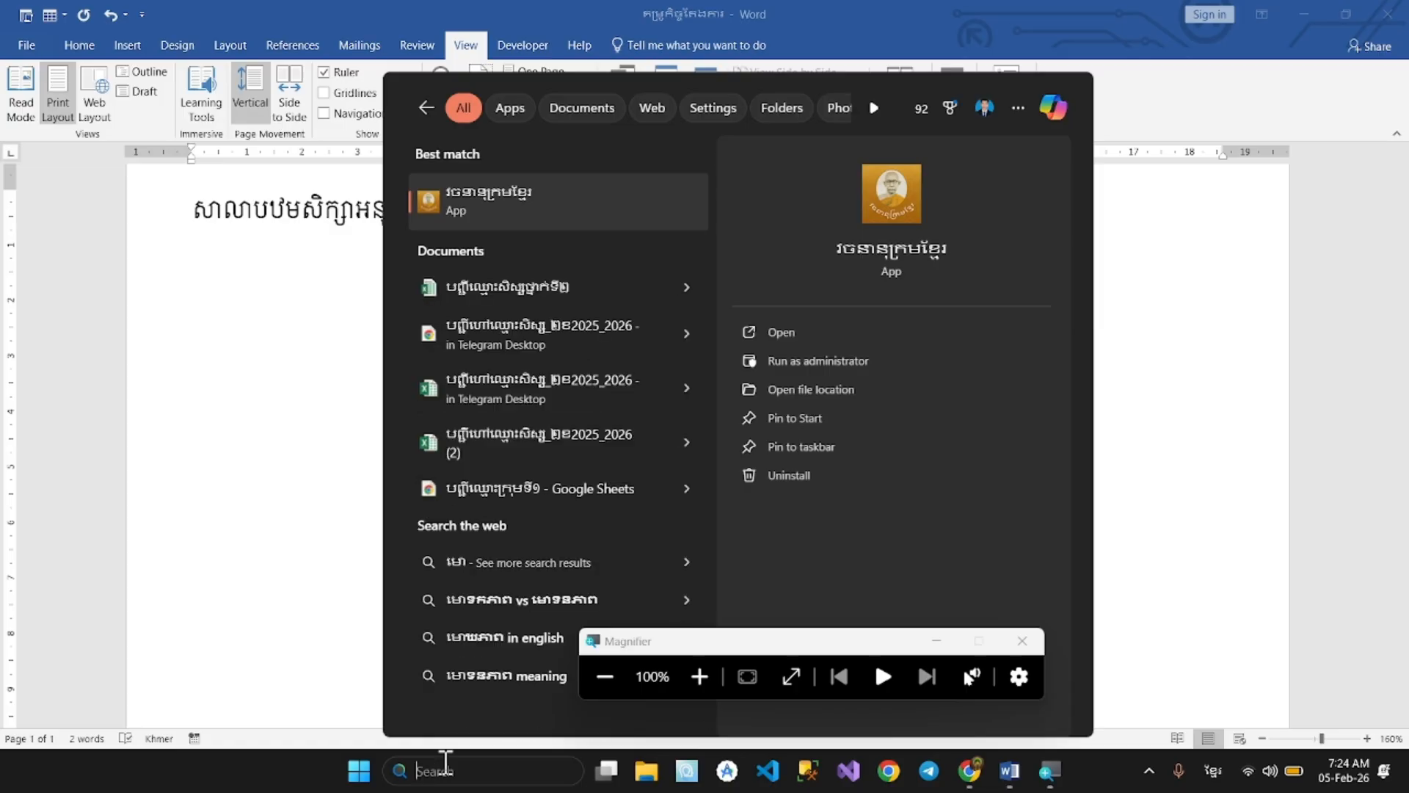
pyautogui.hotkey('alt', 'shift')
pyautogui.write('mouse settings')
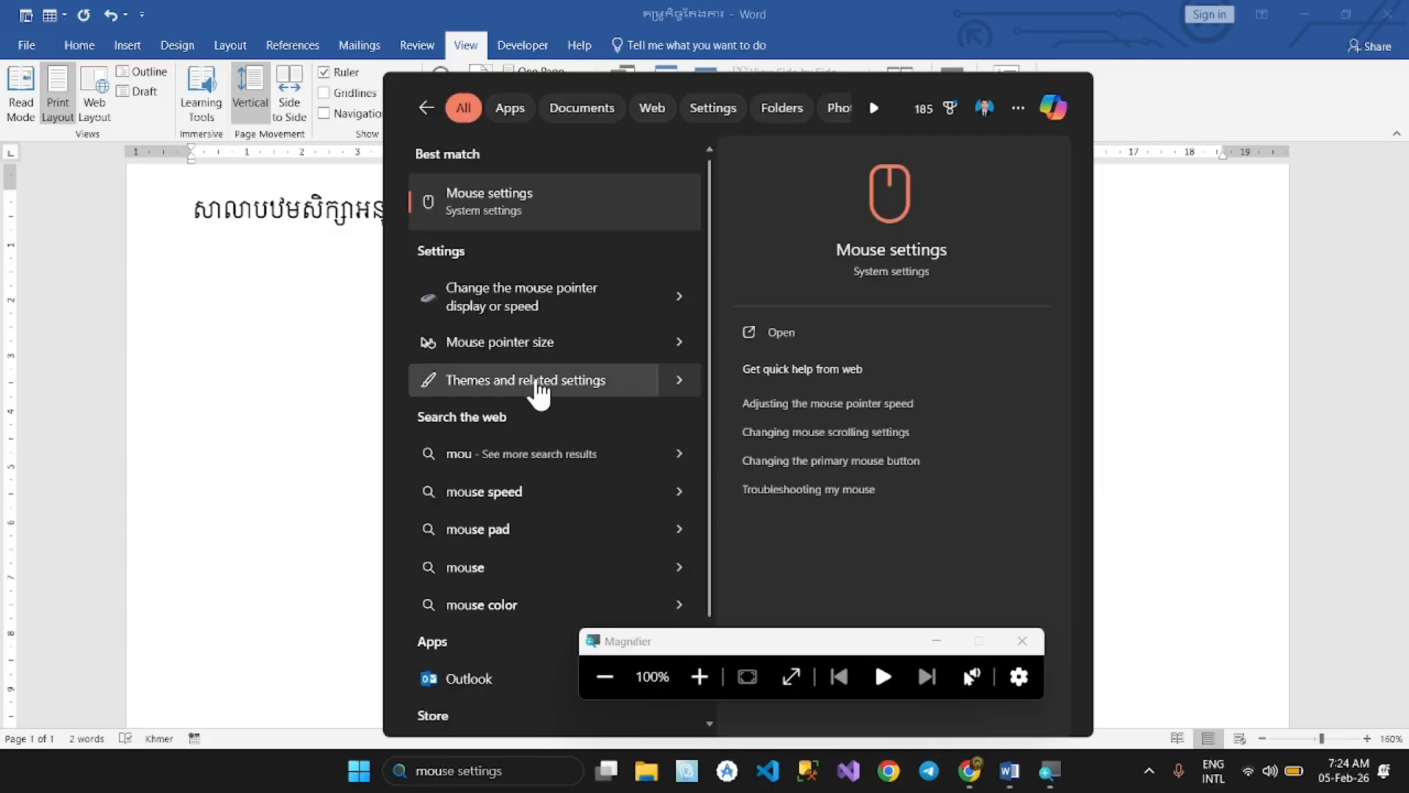
pyautogui.click(543, 344)
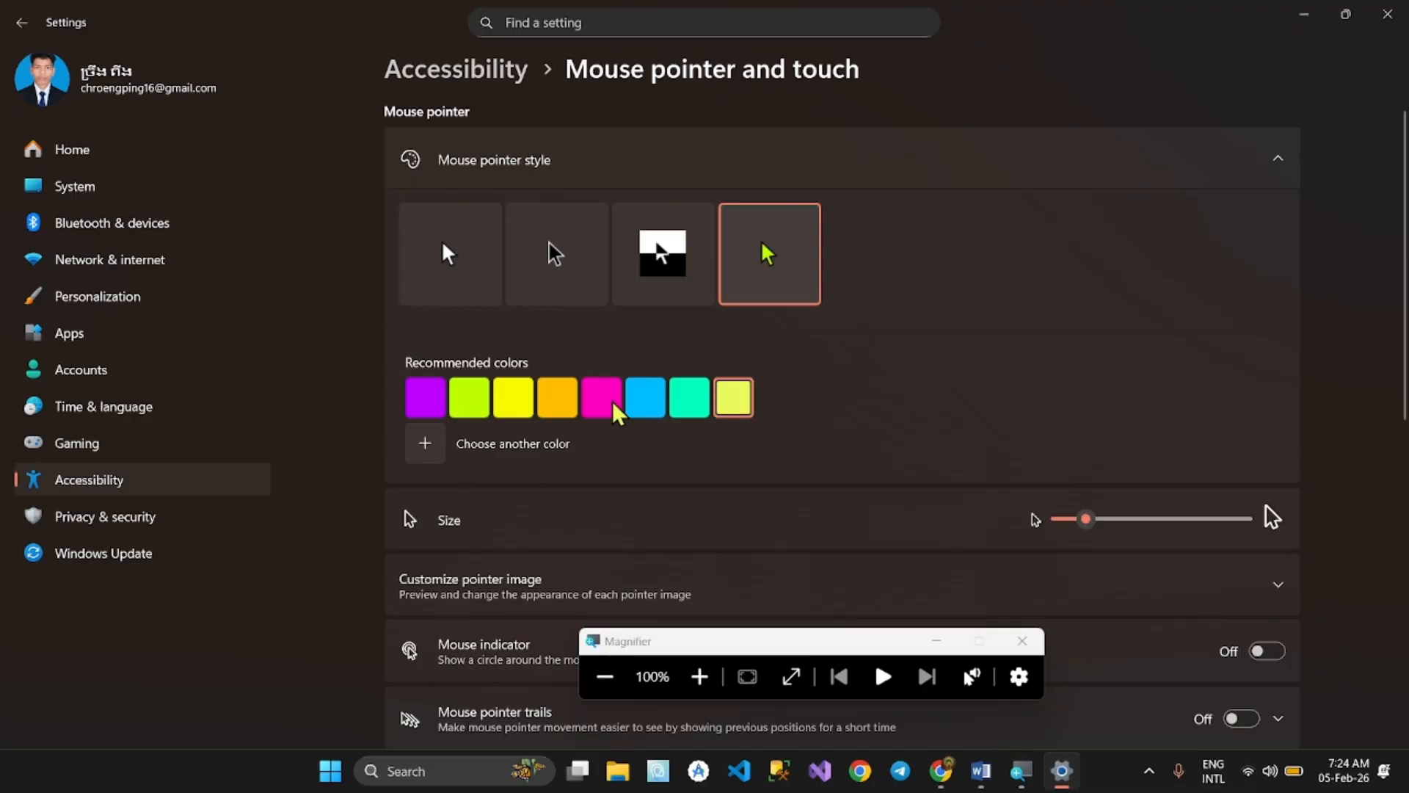
pyautogui.click(523, 402)
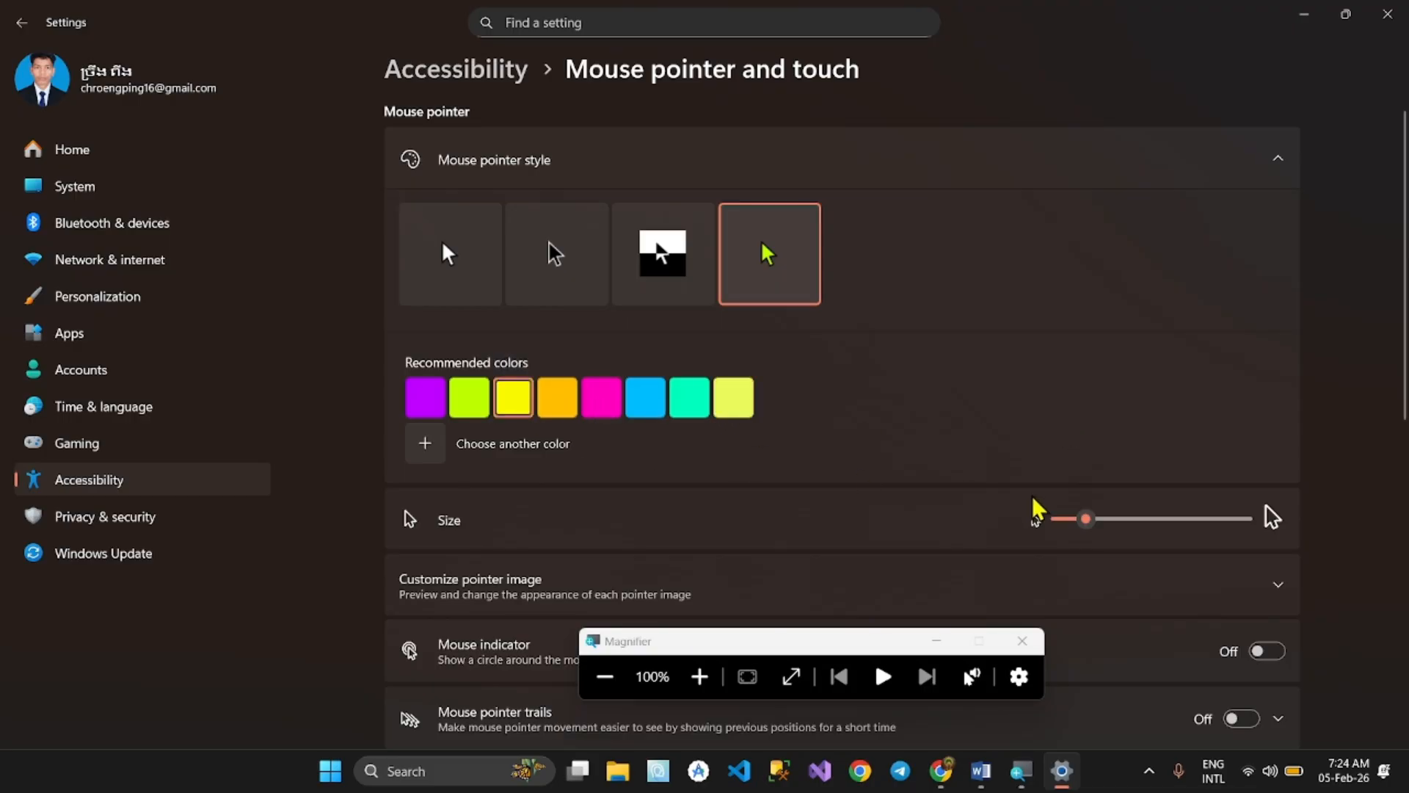
pyautogui.moveTo(1082, 523); pyautogui.dragTo(1190, 522)
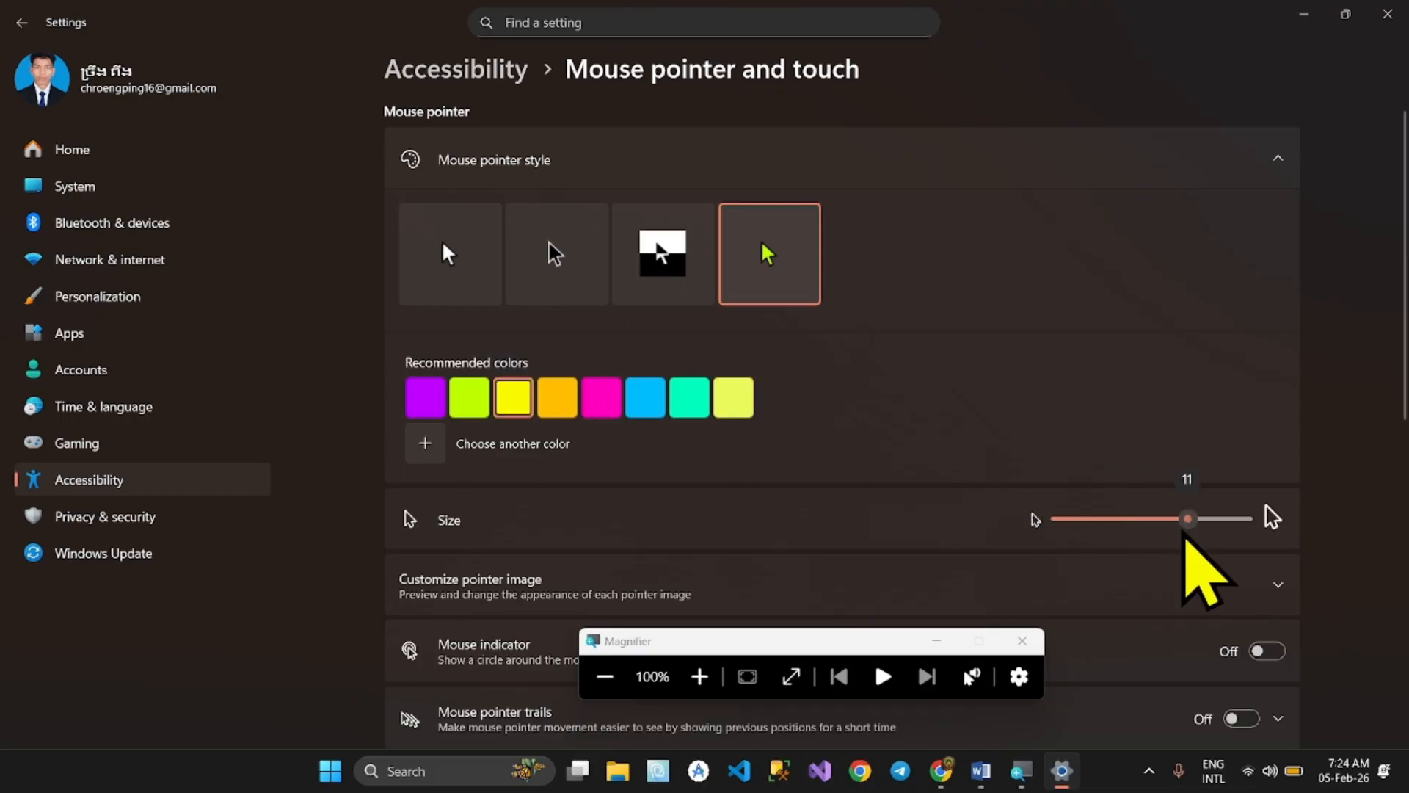
pyautogui.click(1305, 14)
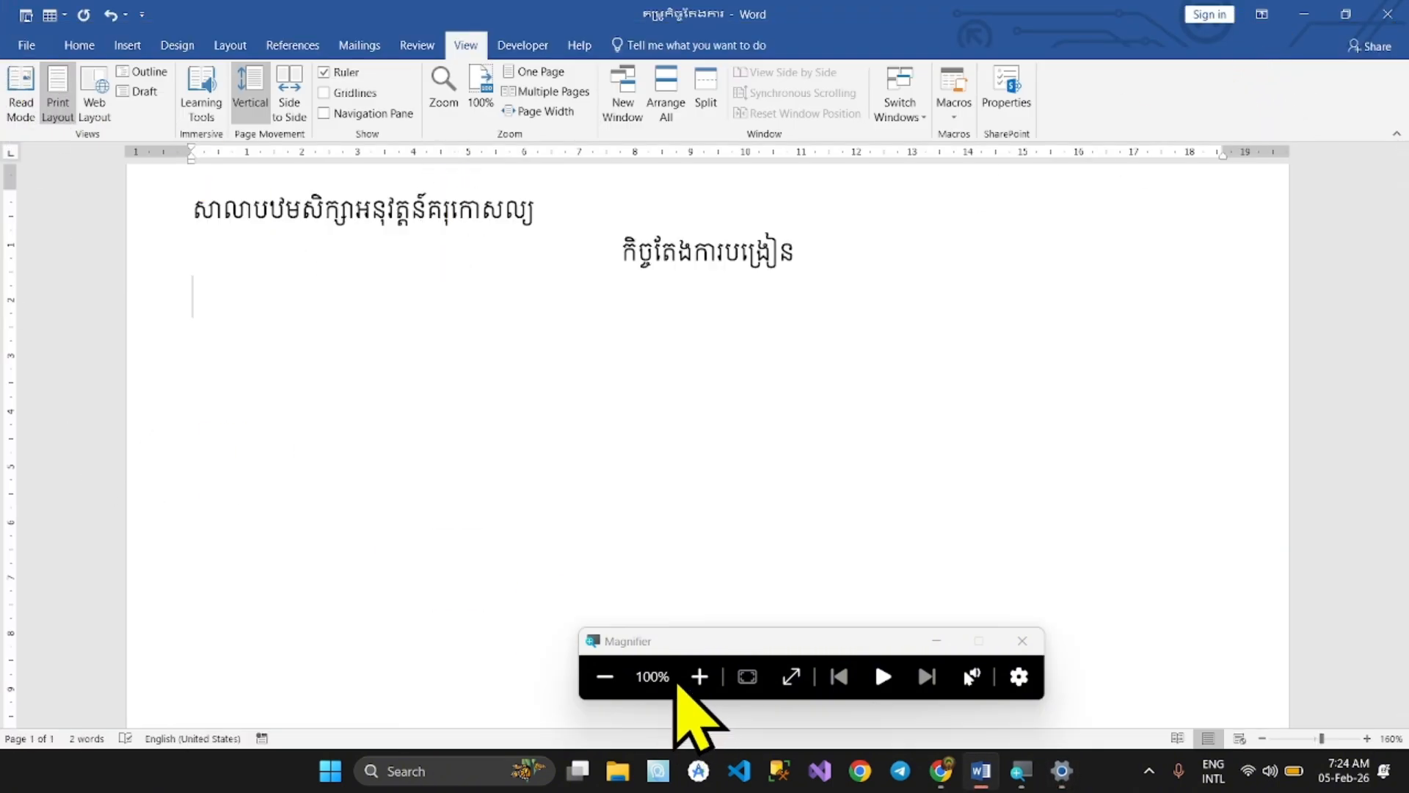
pyautogui.click(700, 676)
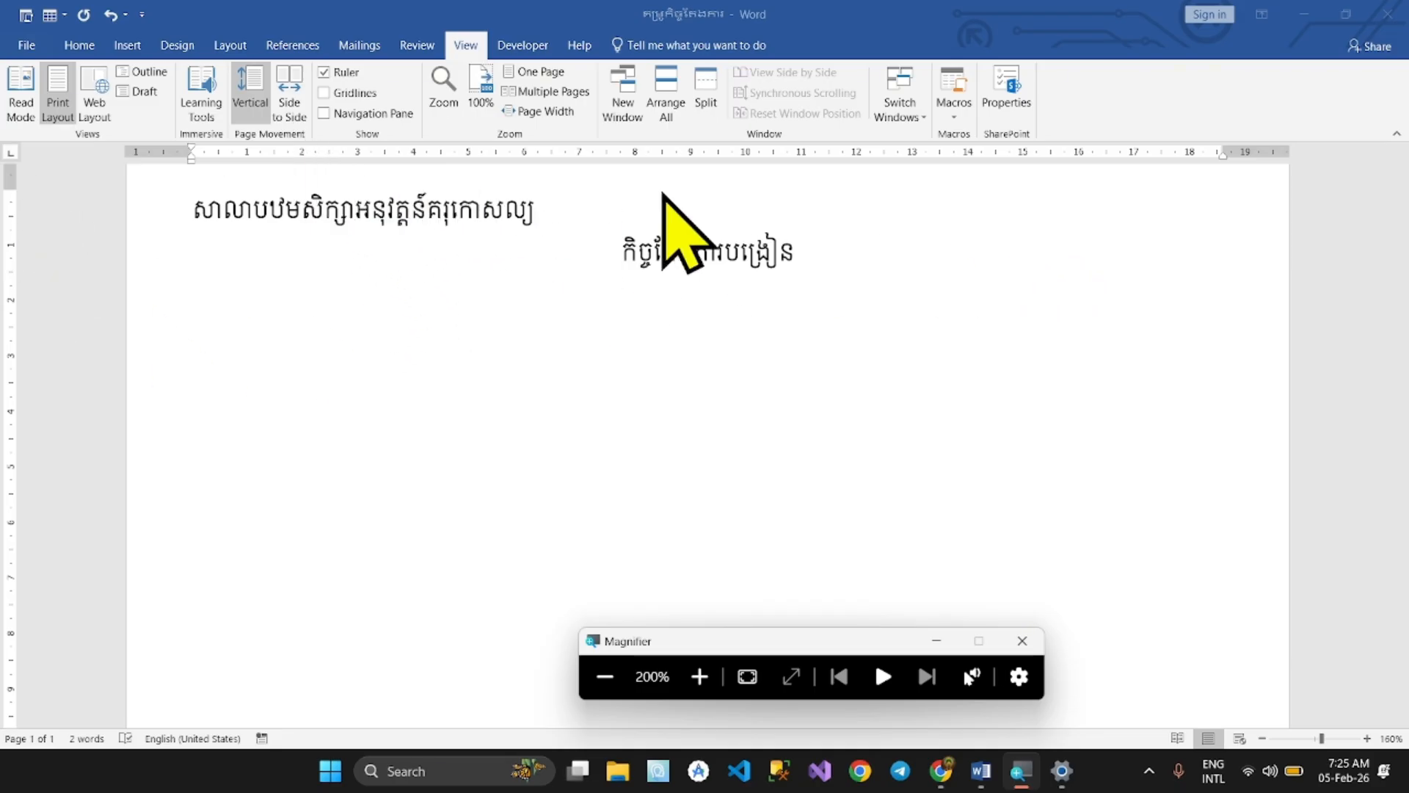
pyautogui.click(485, 159)
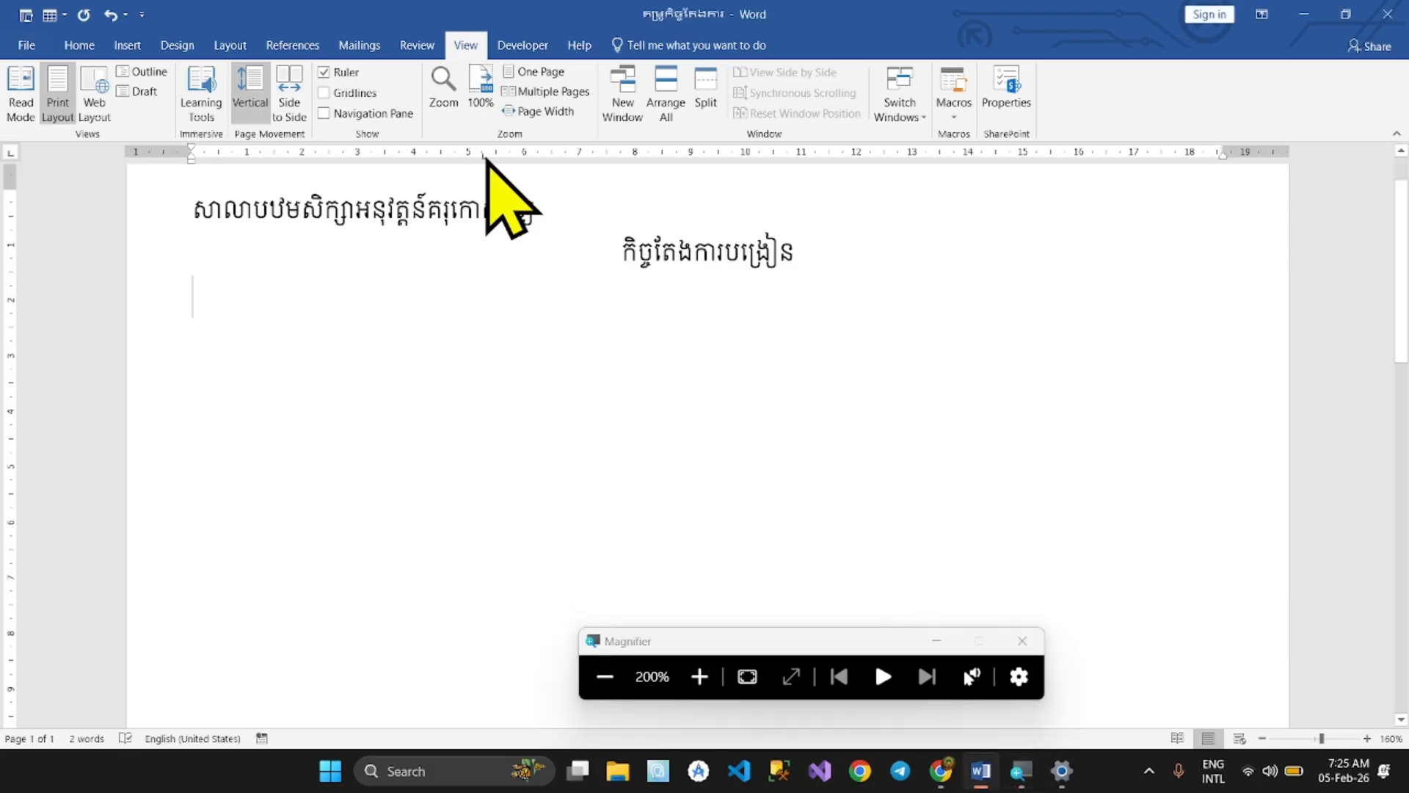
pyautogui.click(484, 158)
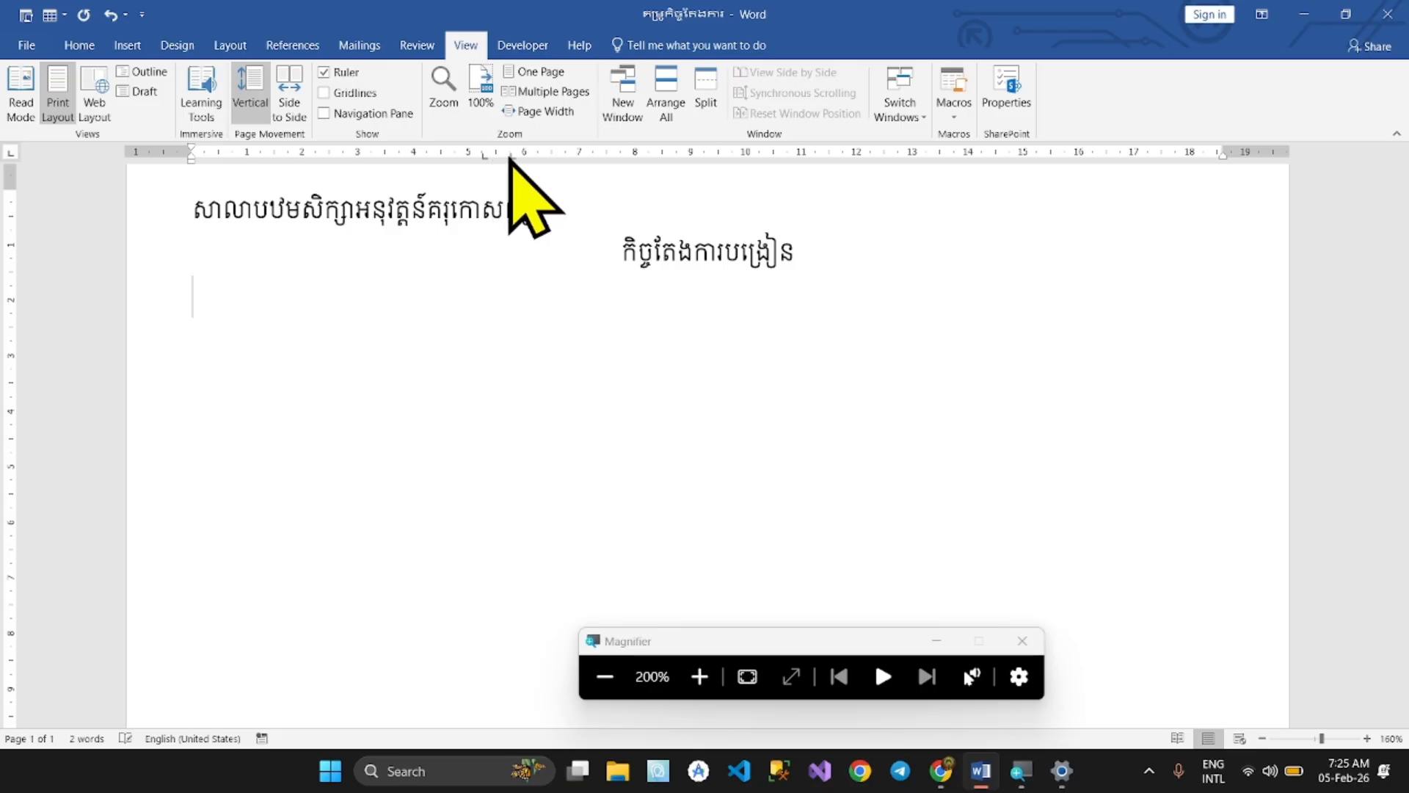
pyautogui.moveTo(510, 154); pyautogui.dragTo(503, 154)
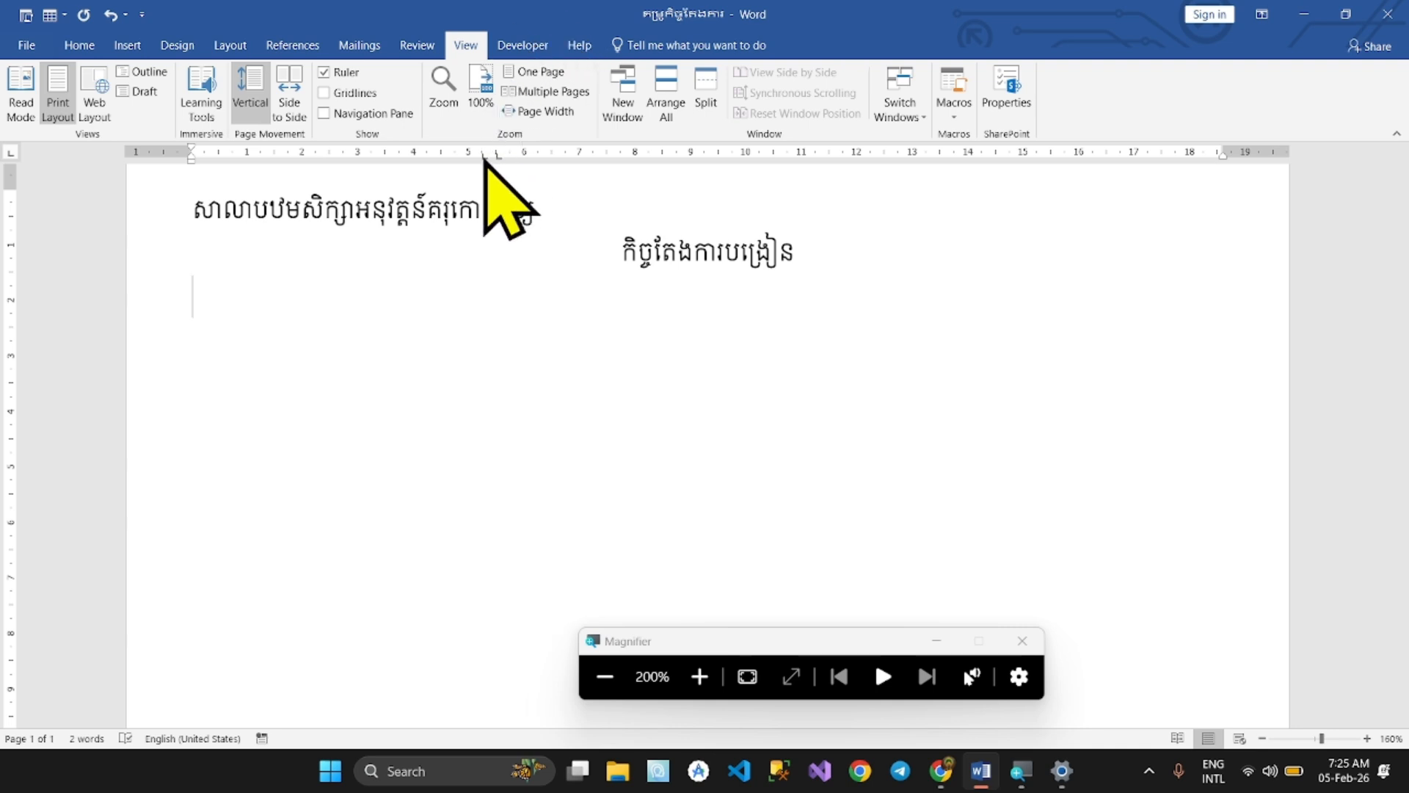
pyautogui.moveTo(484, 156); pyautogui.dragTo(458, 221)
pyautogui.moveTo(501, 155); pyautogui.dragTo(499, 192)
# Set left tab stops at about 5.3 cm and 5.8 cm for the empty third line
pyautogui.click(485, 154)
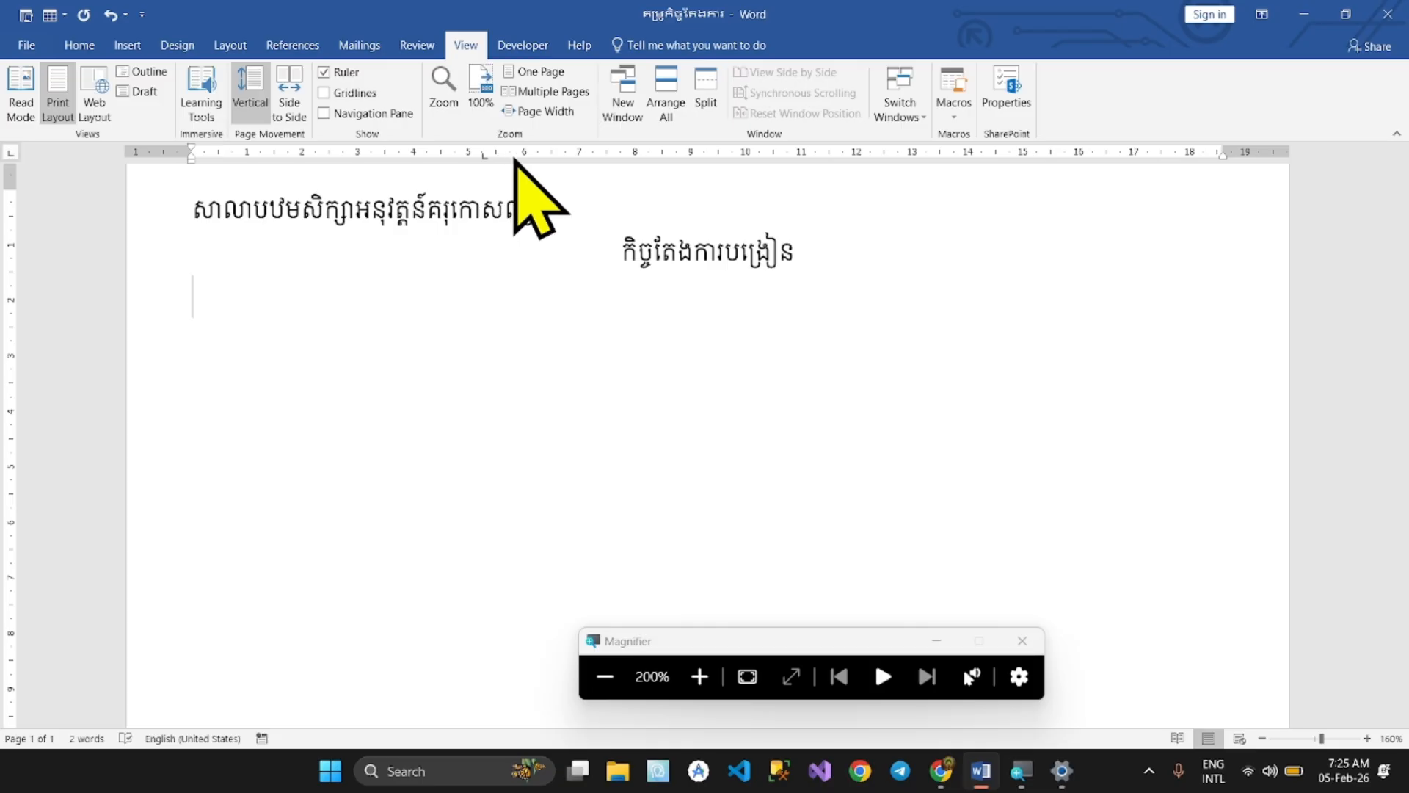
pyautogui.click(512, 154)
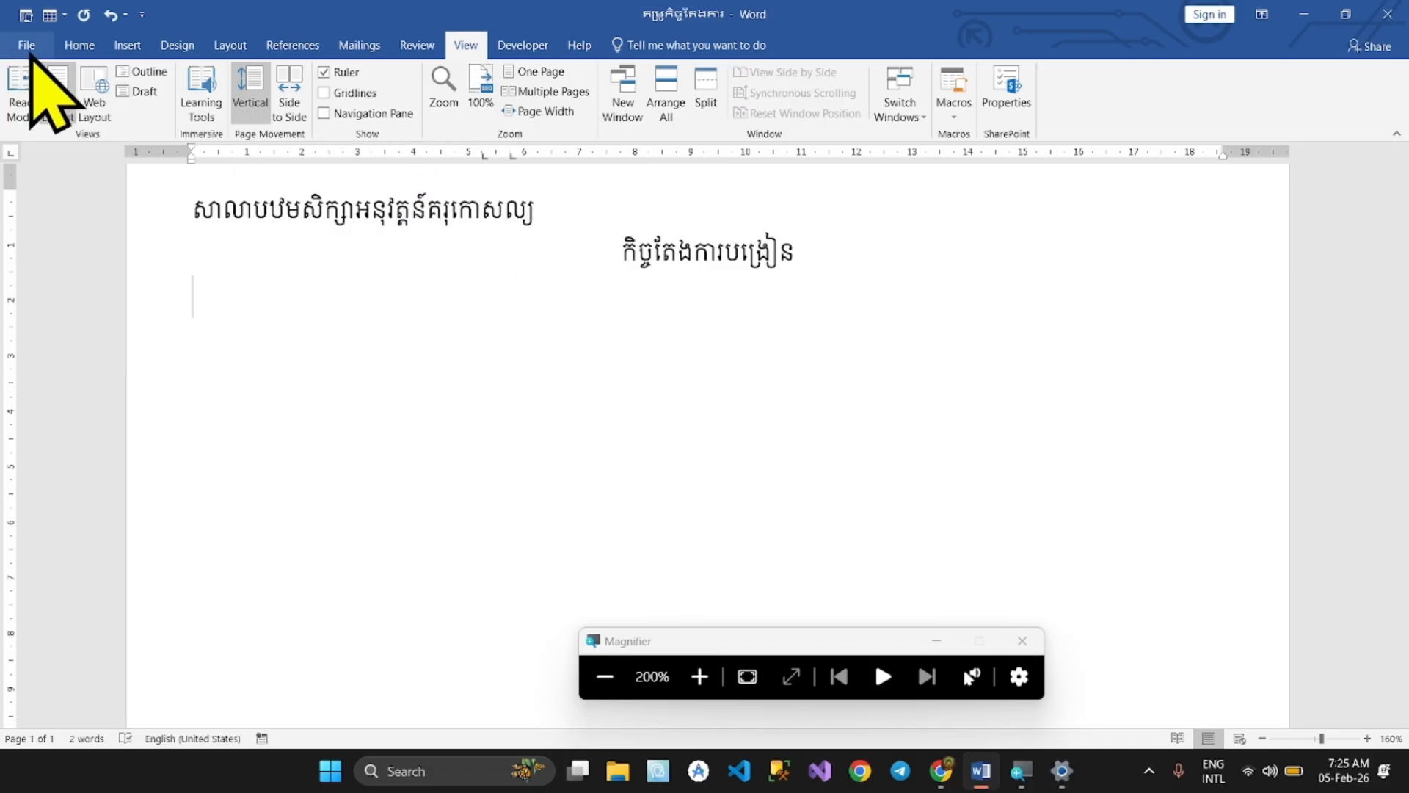
# Give the third line the arrowhead bullet, with the bullet indented about 0.5 cm and its text about 1 cm
pyautogui.click(80, 46)
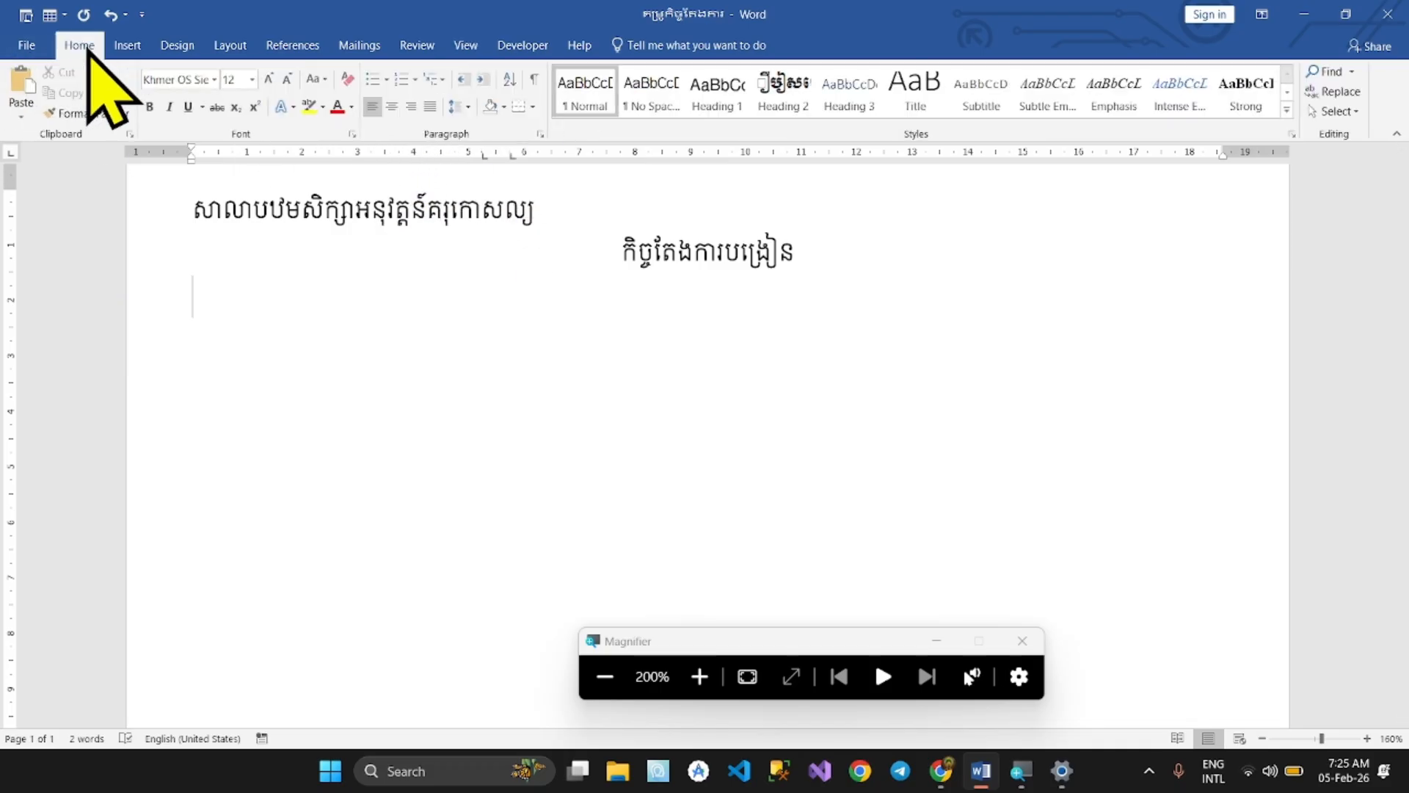
pyautogui.click(387, 81)
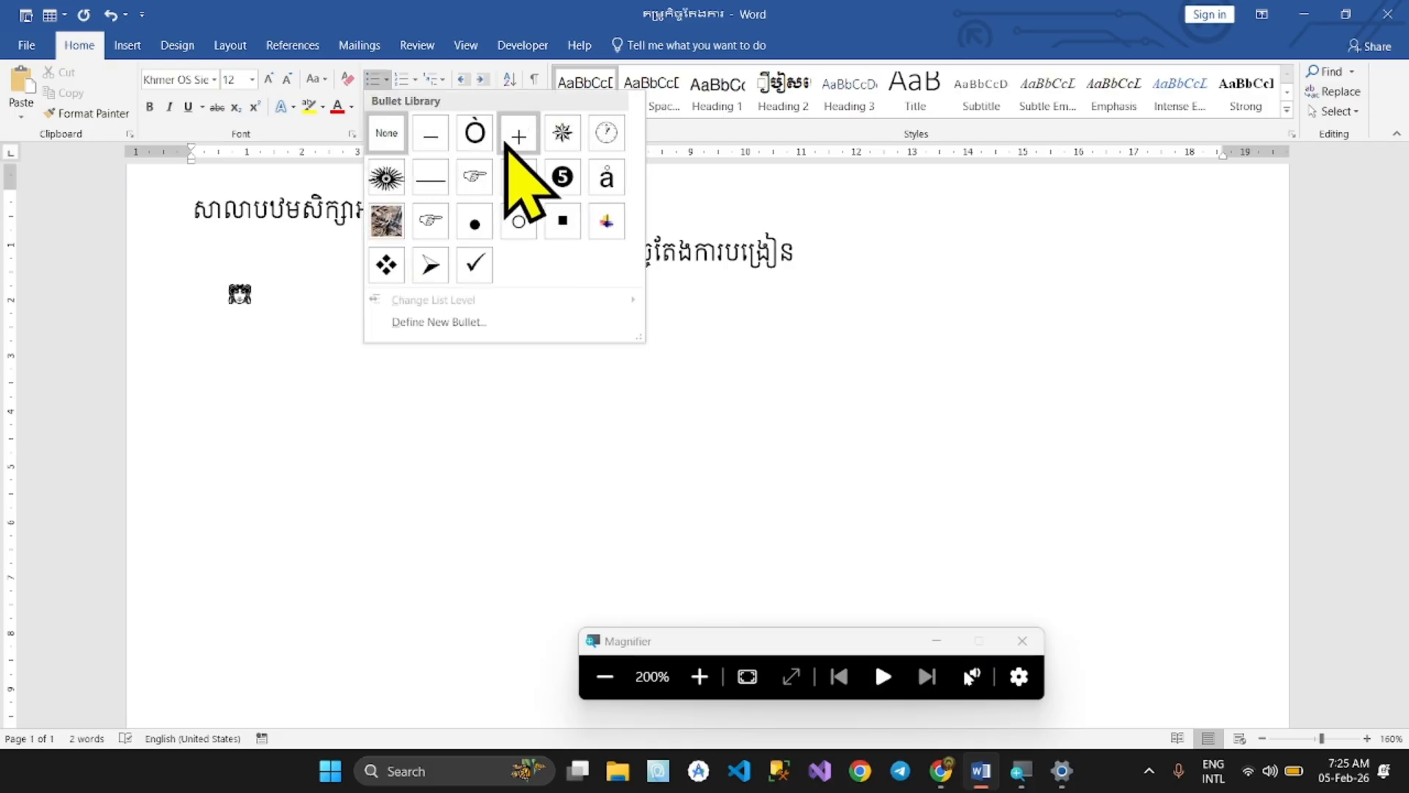
pyautogui.click(432, 267)
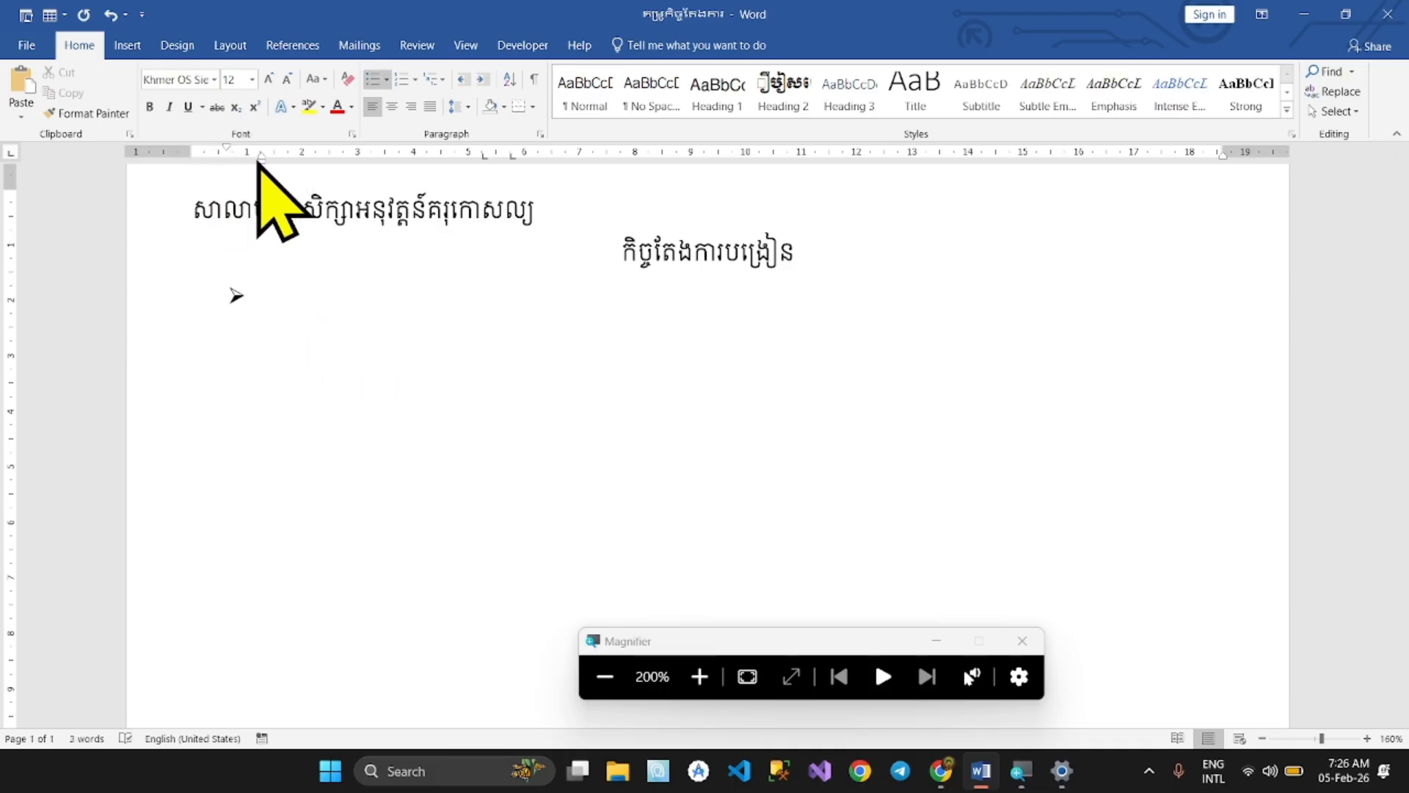
pyautogui.moveTo(262, 157); pyautogui.dragTo(220, 147)
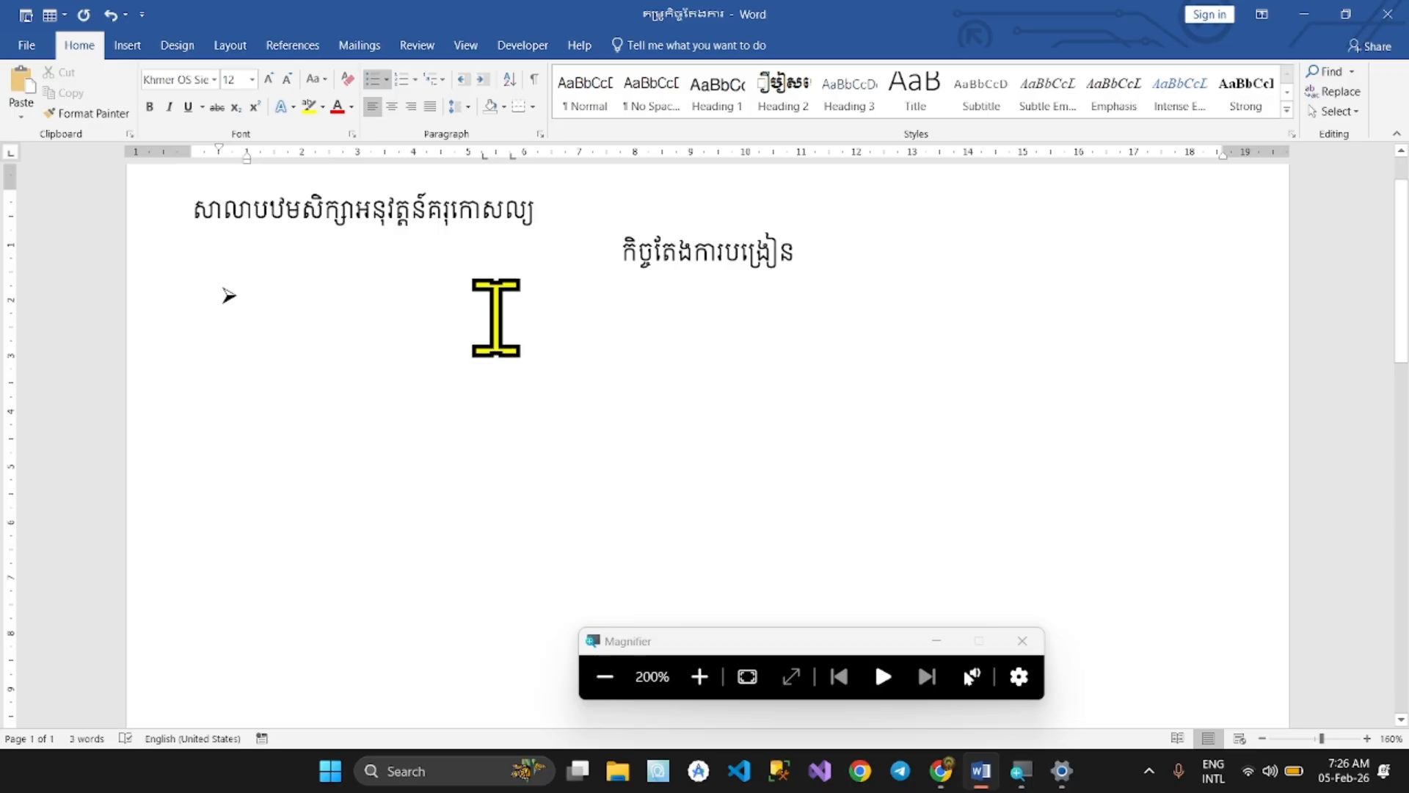
pyautogui.click(604, 676)
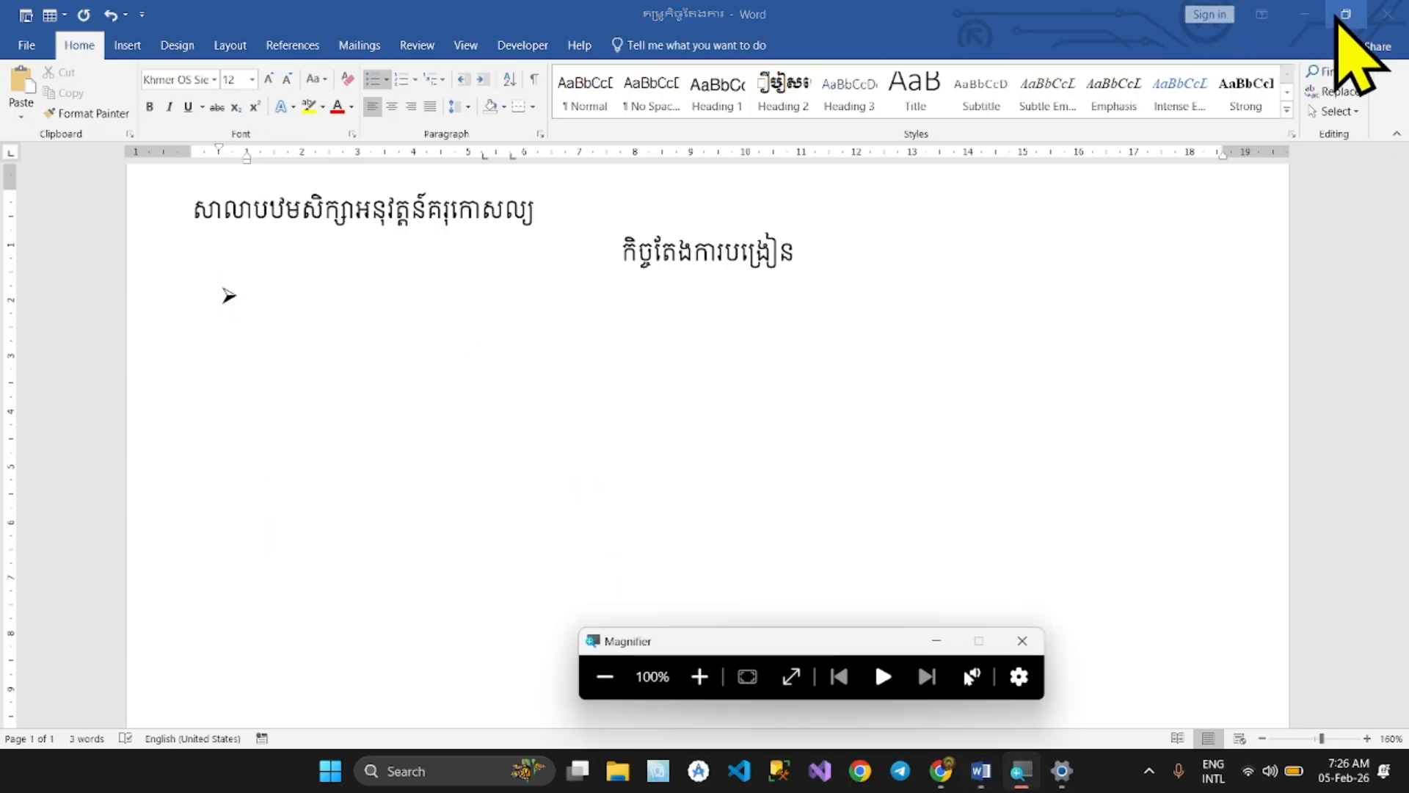
# Enter កាលបរិច្ឆេទ in the first bullet using the Khmer keyboard, with ៖ aligned at the tab stop
pyautogui.click(384, 298)
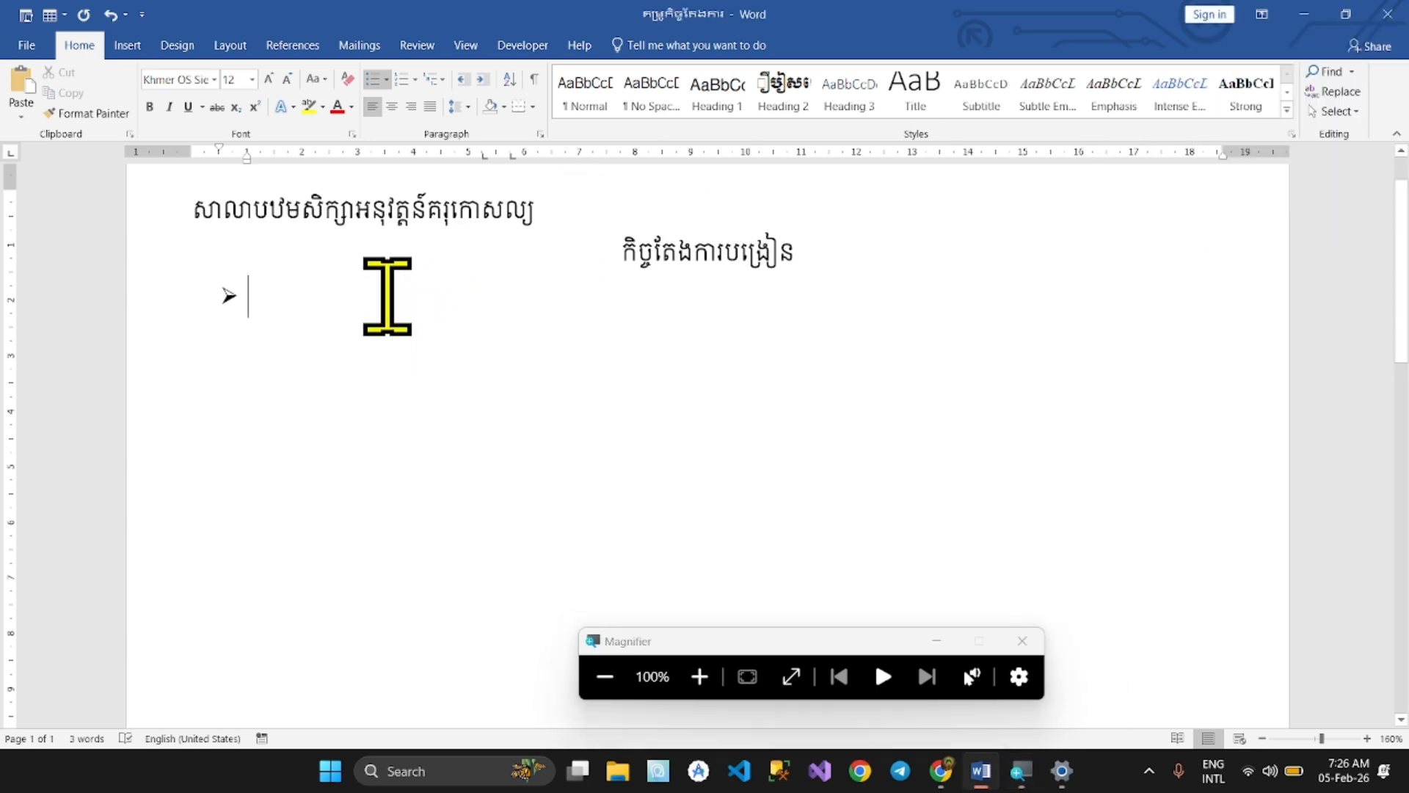
pyautogui.hotkey('alt', 'shift')
pyautogui.write('កាល')
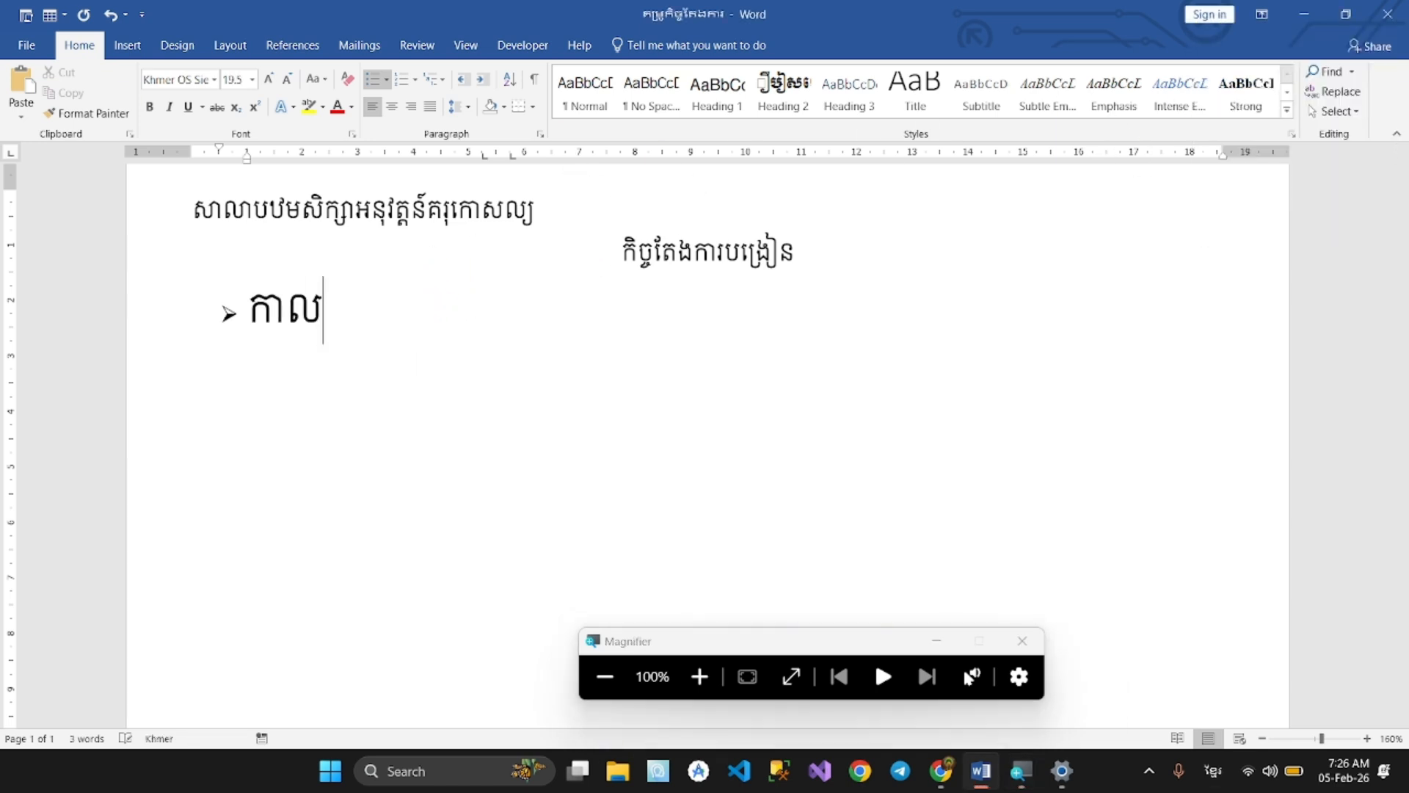
pyautogui.write('បរិច្ឆ')
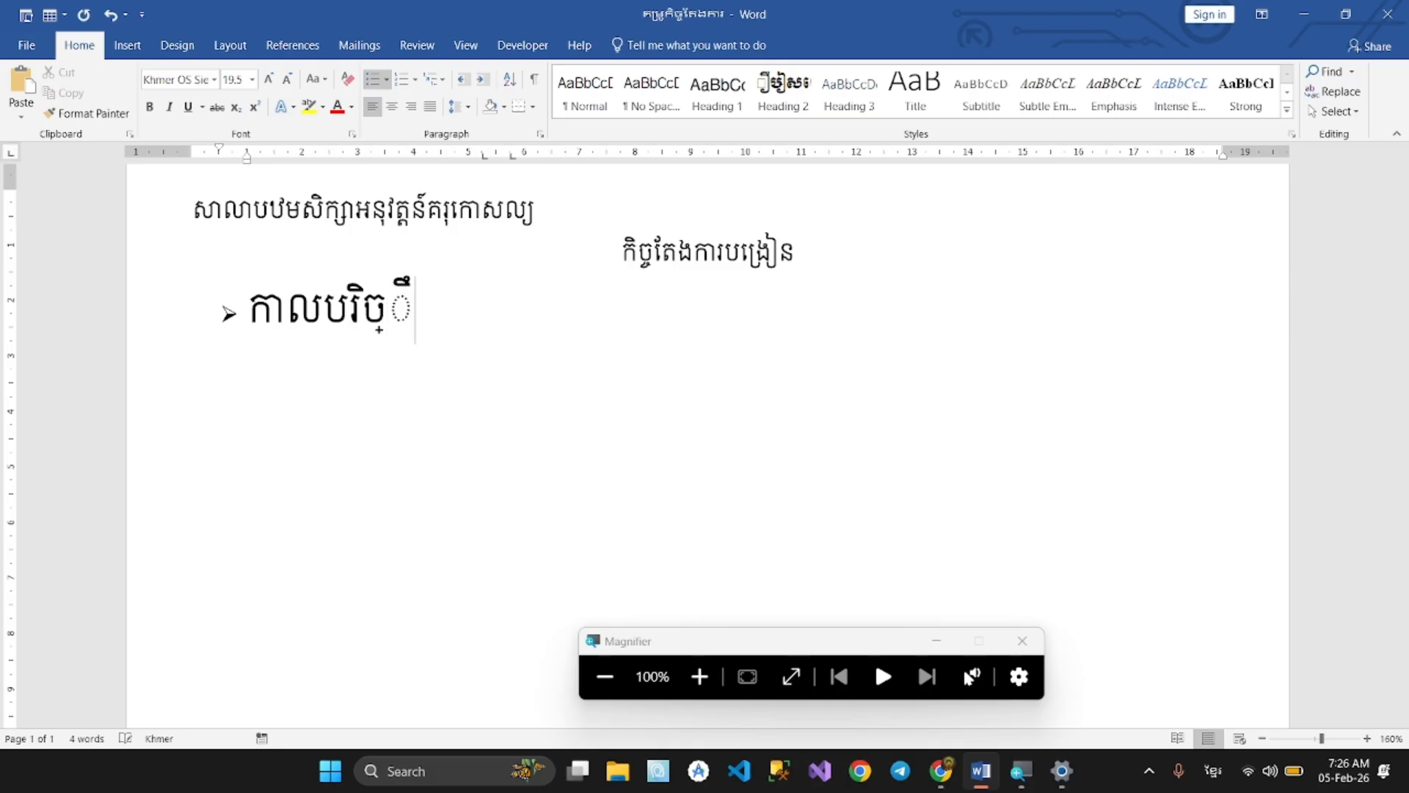
pyautogui.write('េទ')
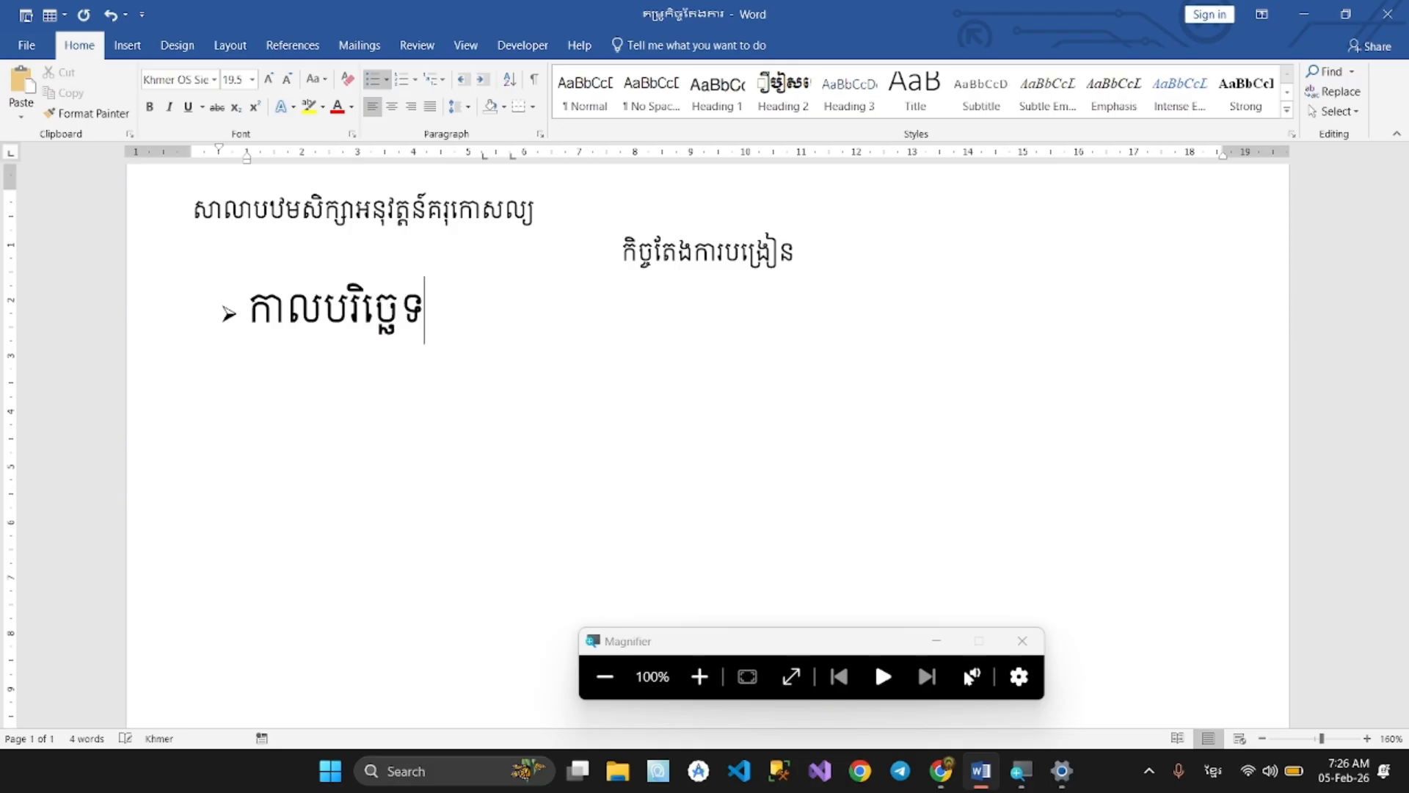
pyautogui.press('Tab')
pyautogui.write('៖')
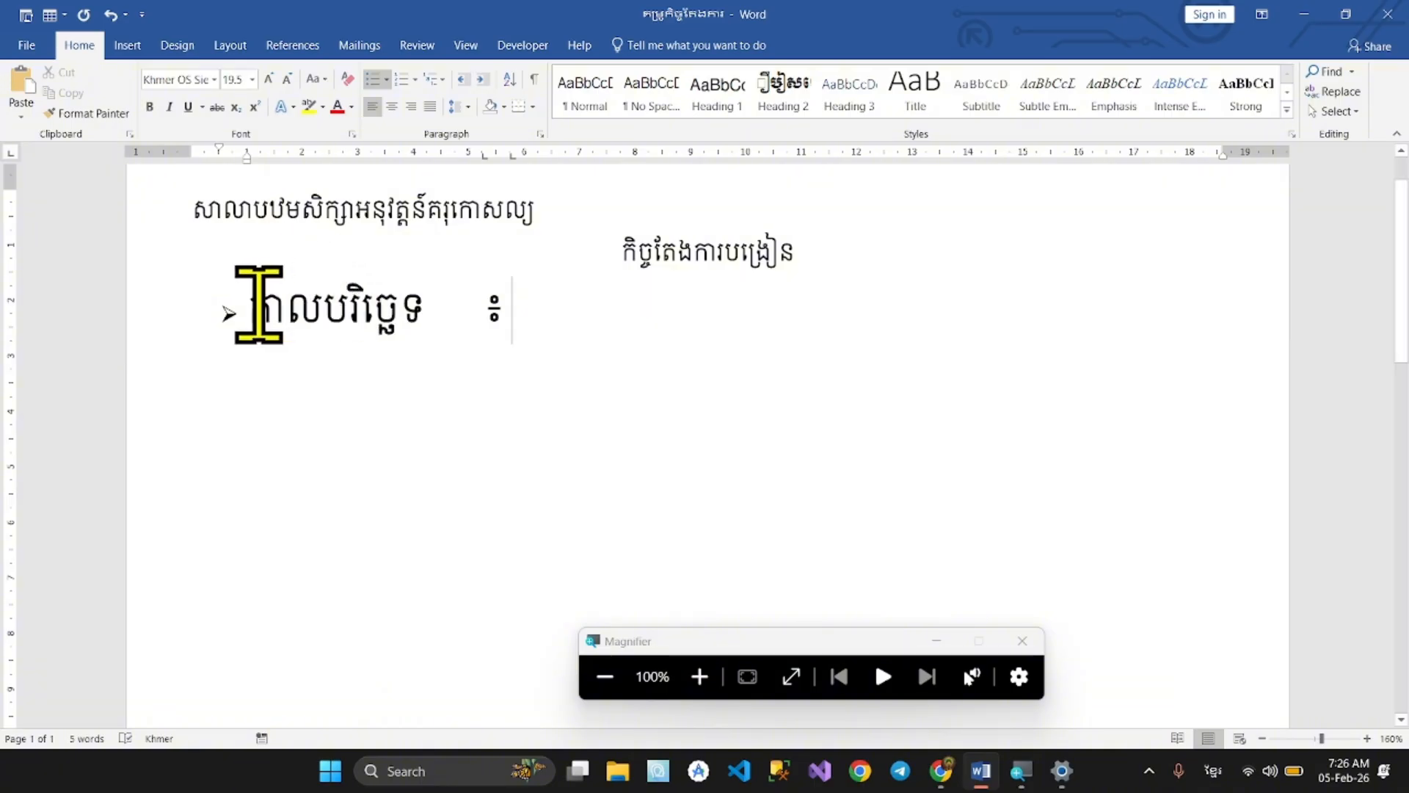
# Set the font size of the កាលបរិច្ឆេទ bullet line to 11
pyautogui.moveTo(258, 305); pyautogui.dragTo(523, 306)
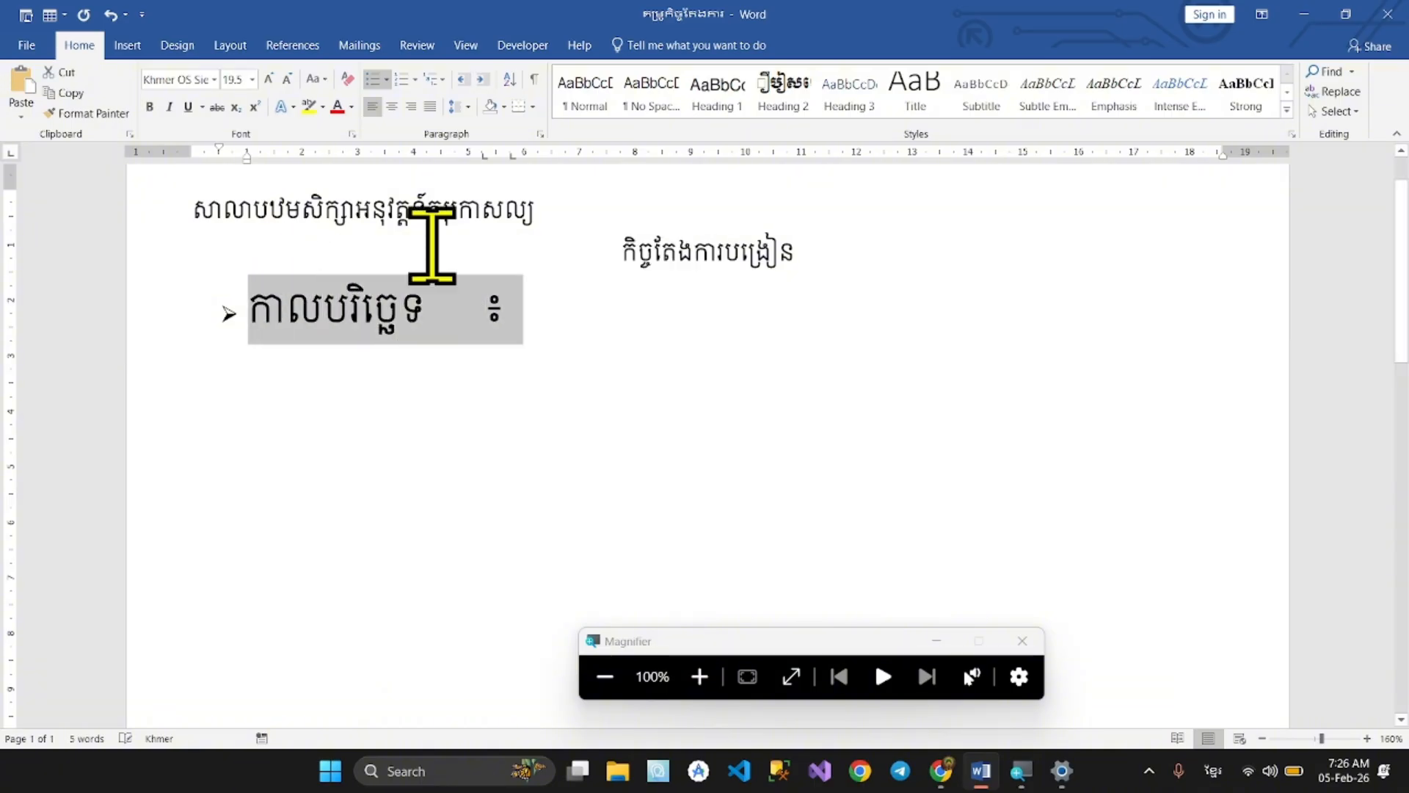
pyautogui.click(251, 80)
pyautogui.click(451, 240)
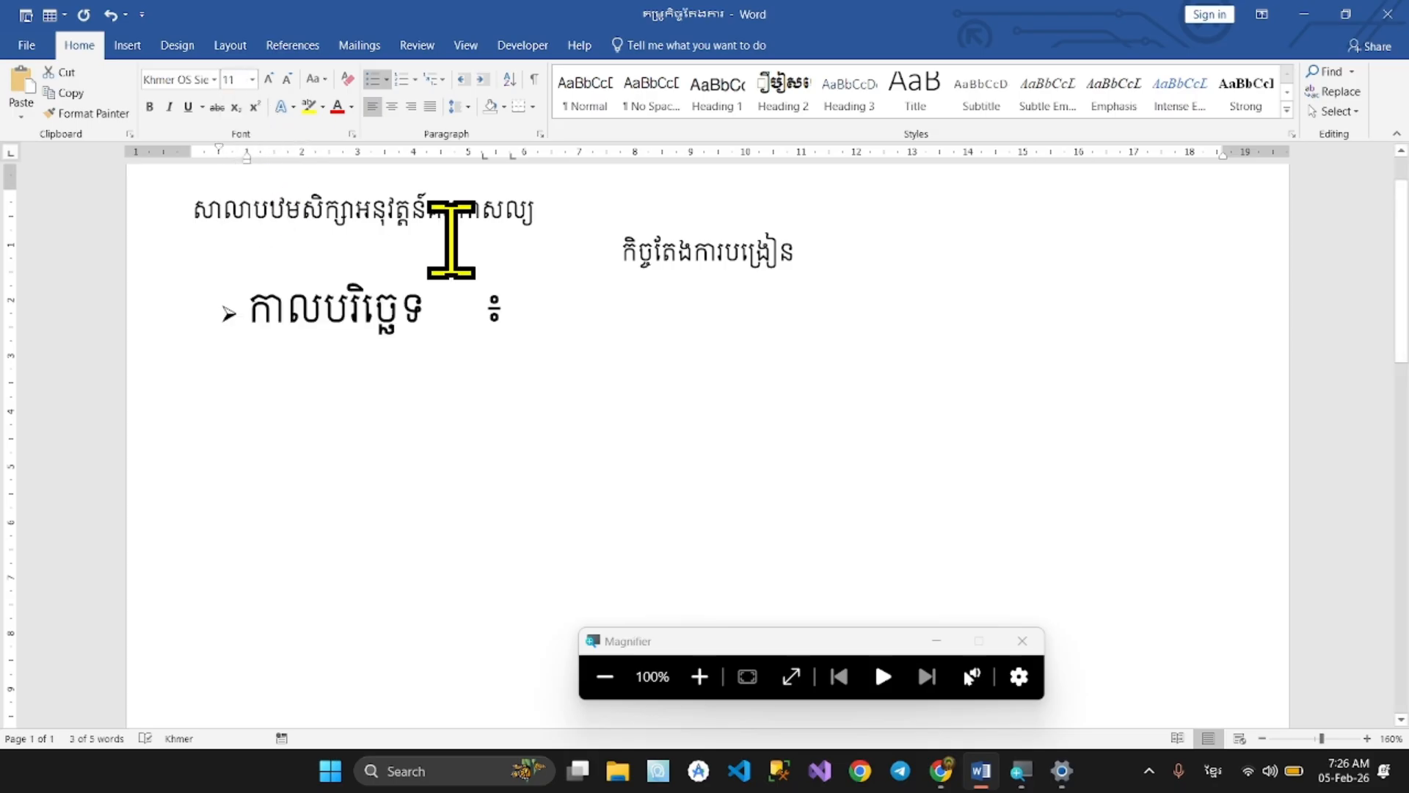
pyautogui.click(771, 337)
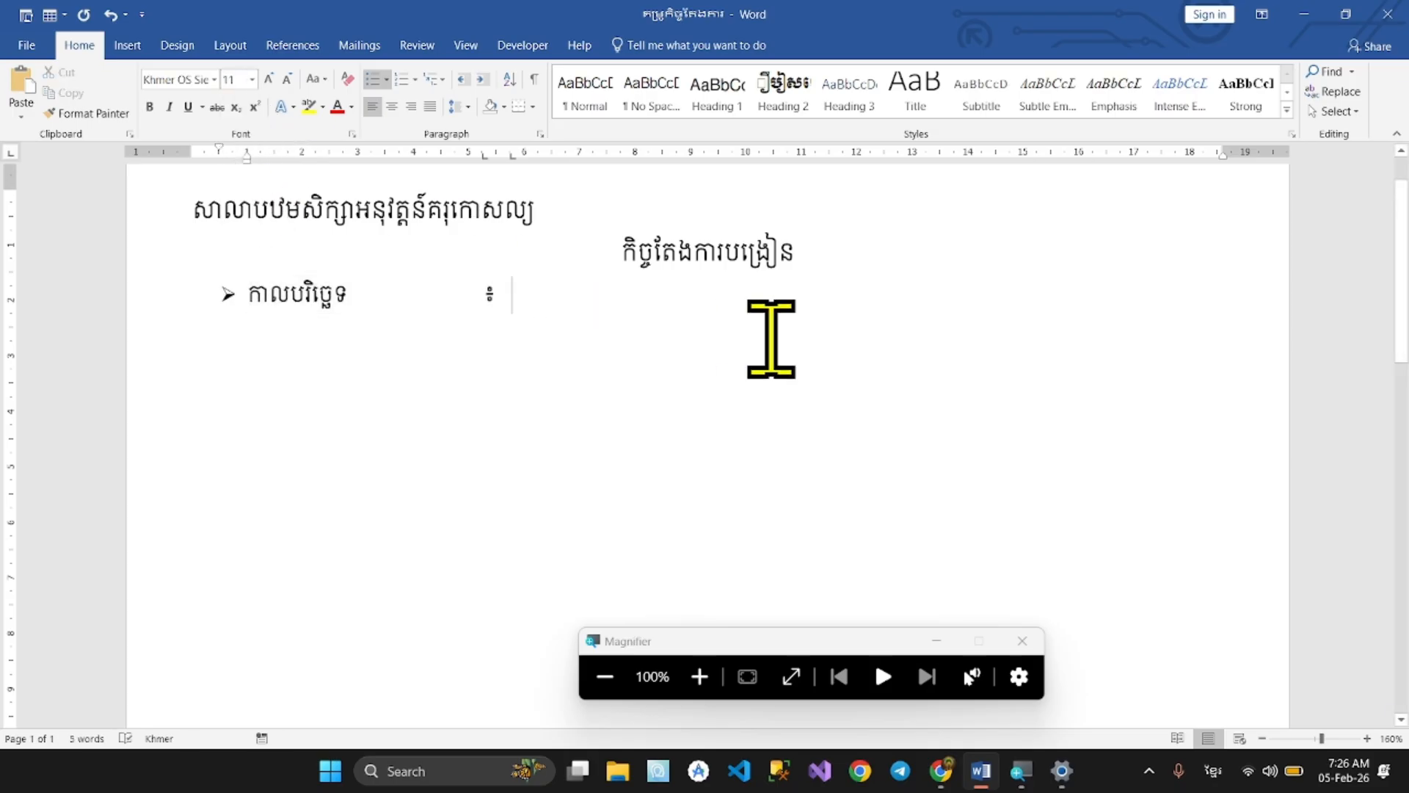
# Check the next item in the PDF and add the bullet ថ្នាក់ទី with a tab-aligned ៖, followed by a new bullet
pyautogui.press('Return')
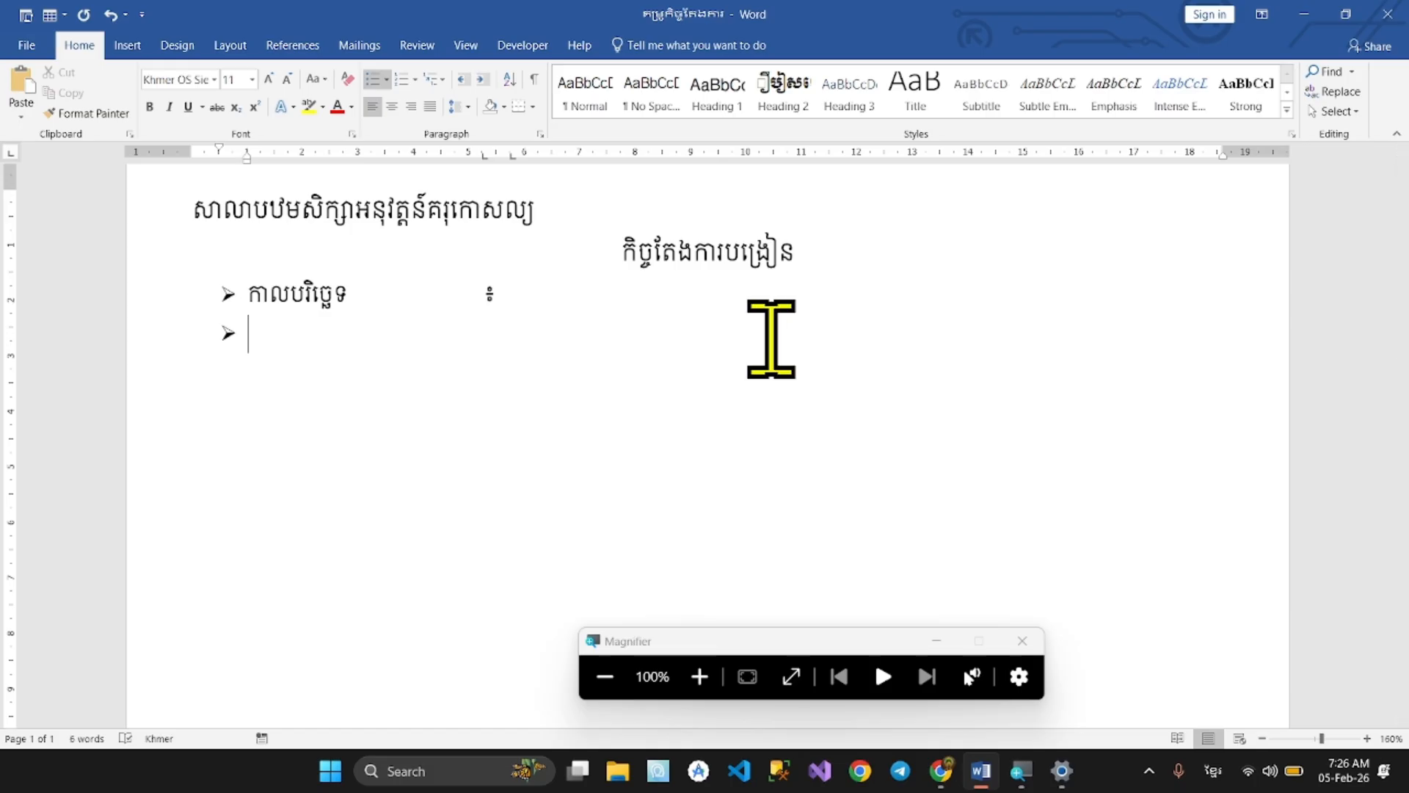
pyautogui.hotkey('alt', 'Tab')
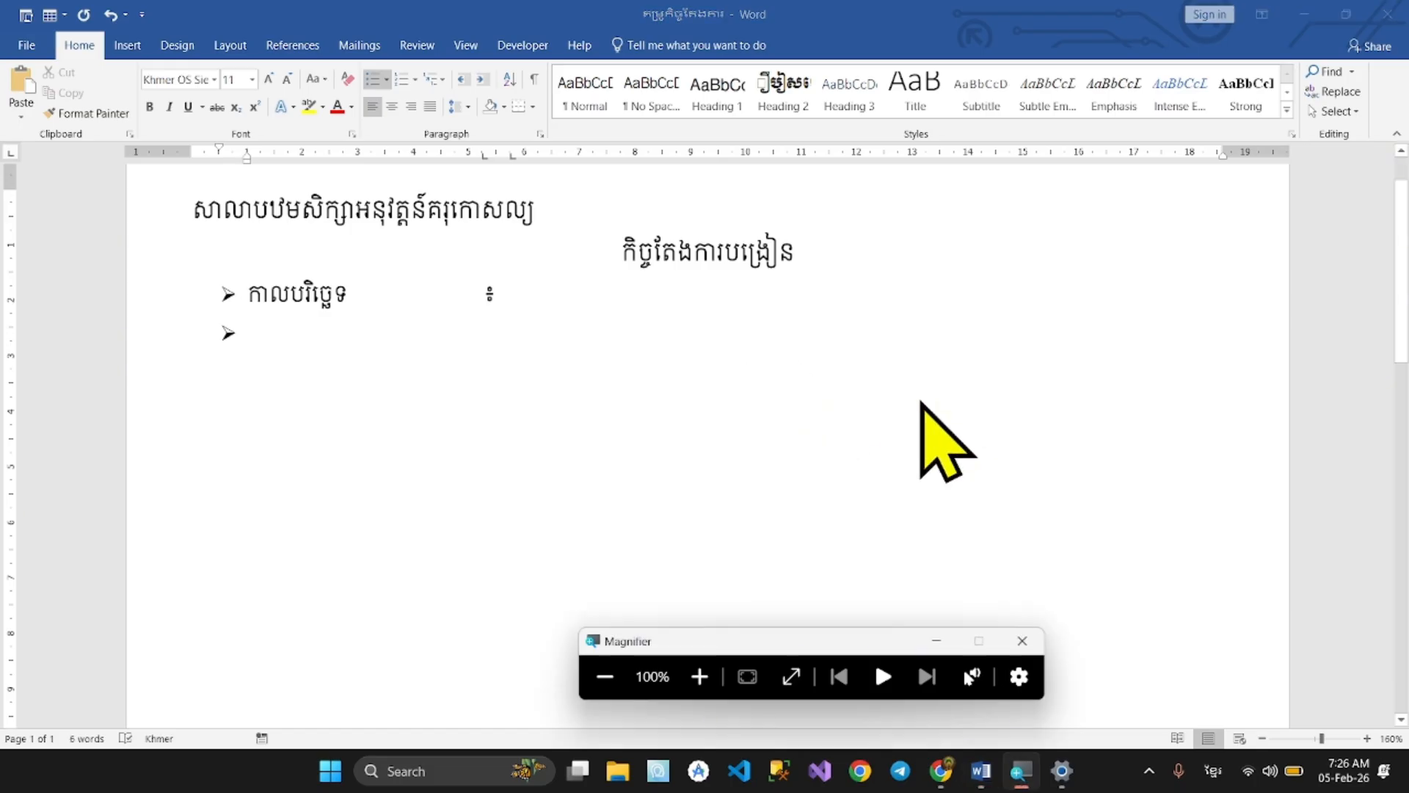
pyautogui.click(942, 771)
pyautogui.scroll(-1, 1013, 490)
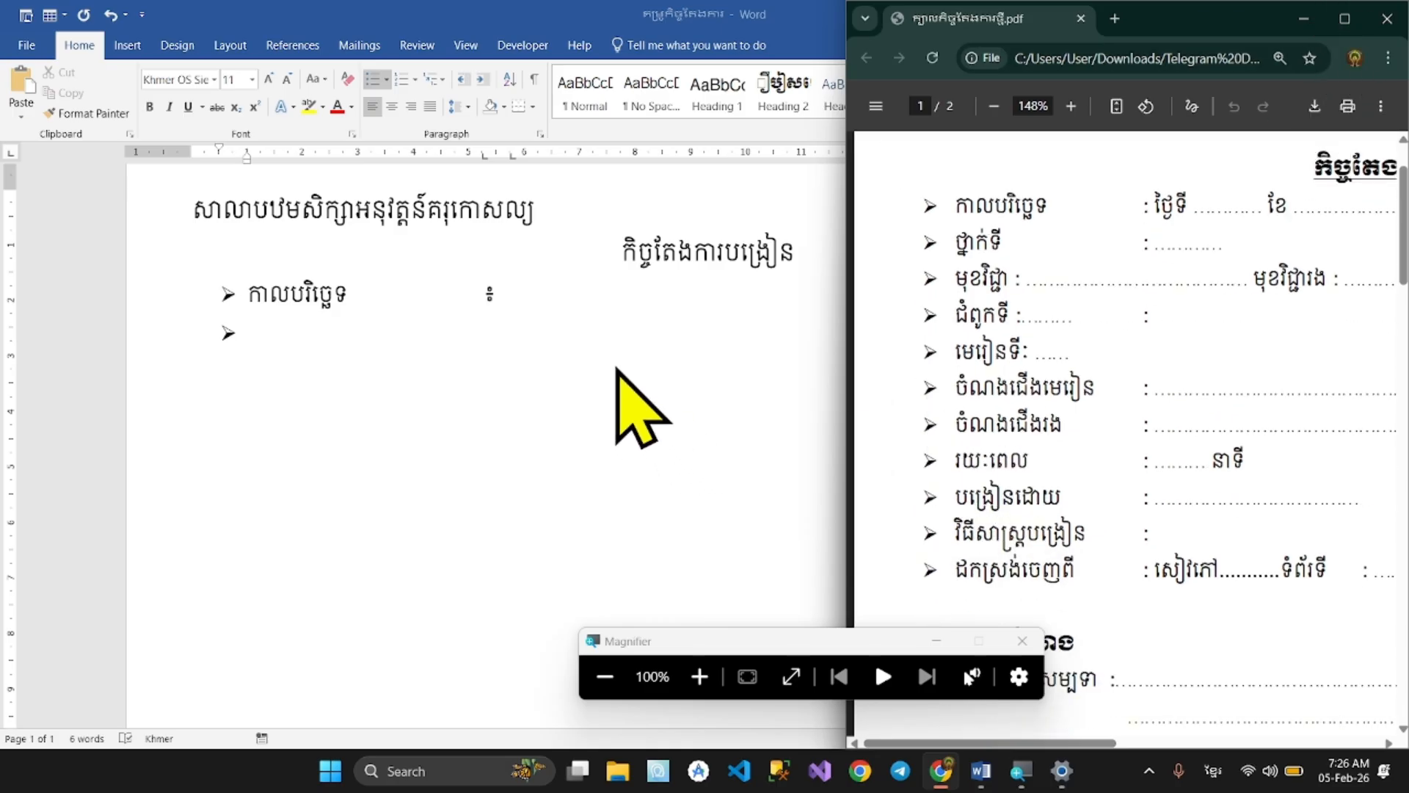
pyautogui.click(543, 343)
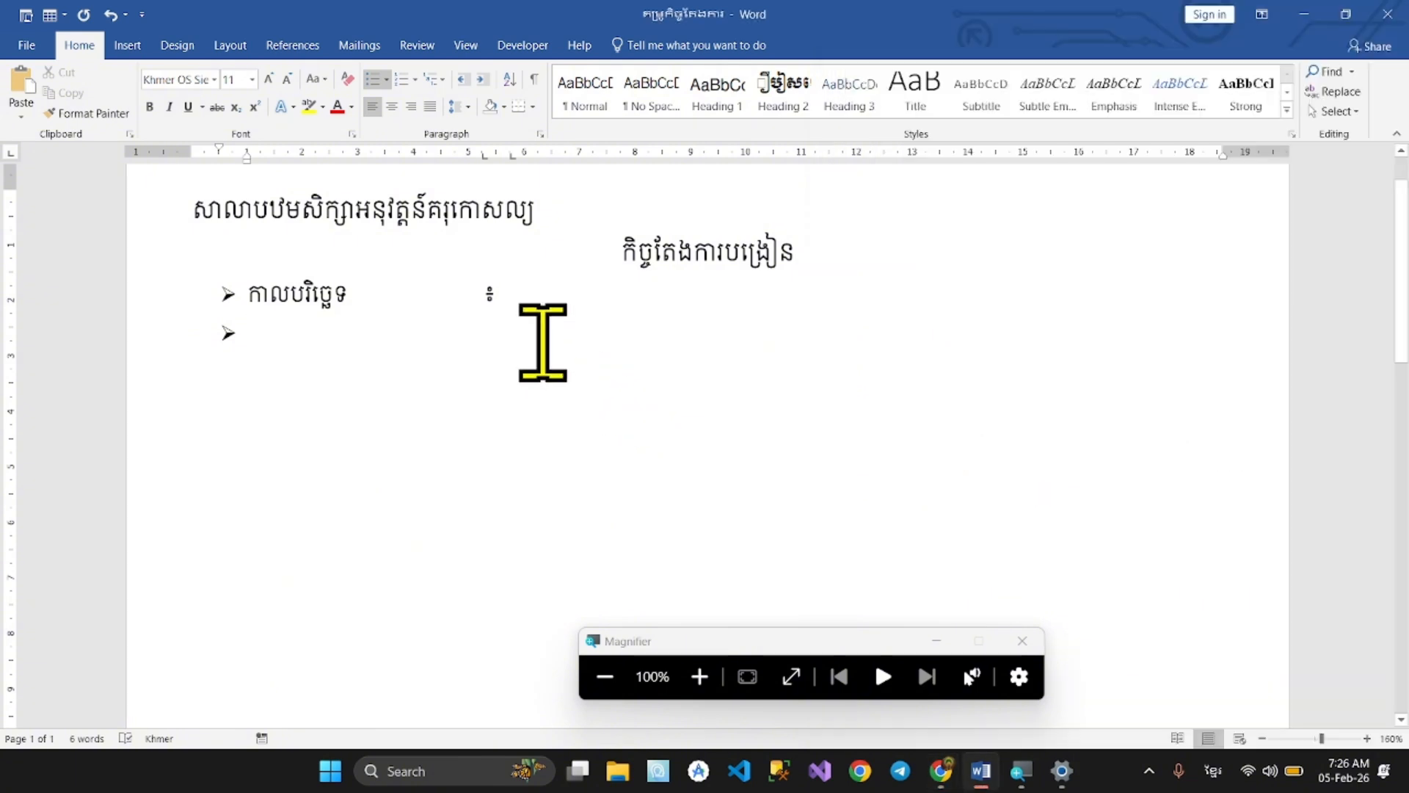
pyautogui.write('ថ')
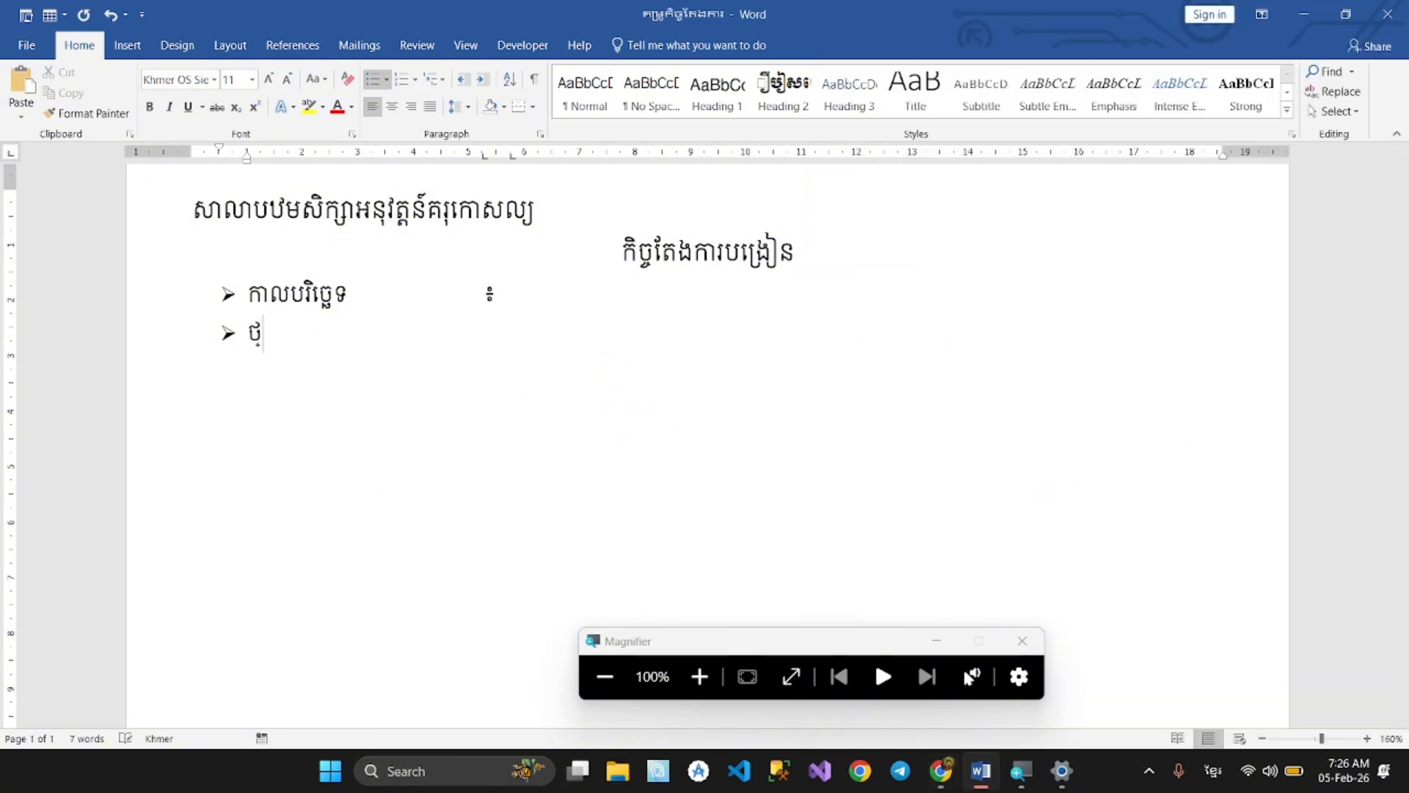
pyautogui.write('្នាក់ទី')
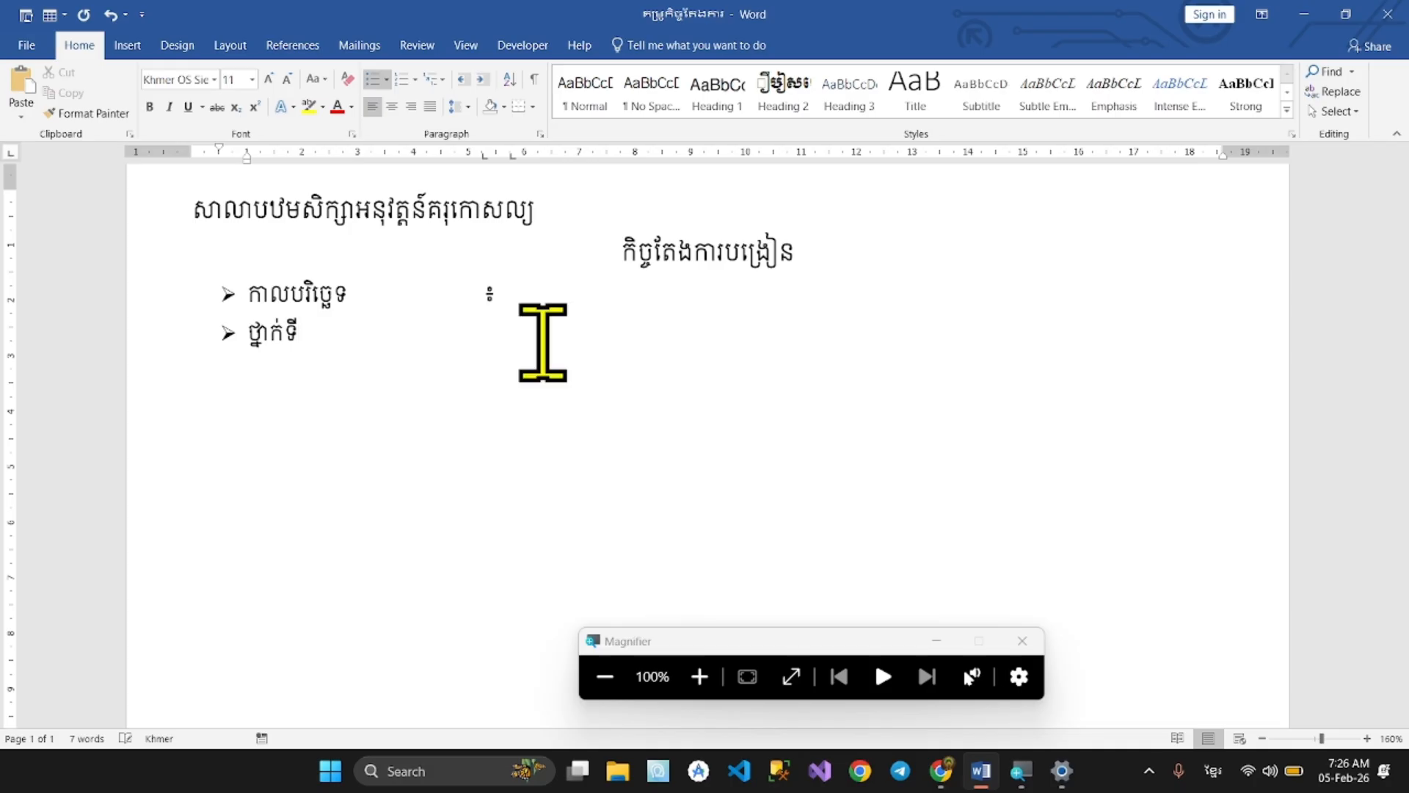
pyautogui.press('Tab')
pyautogui.write('៖ ')
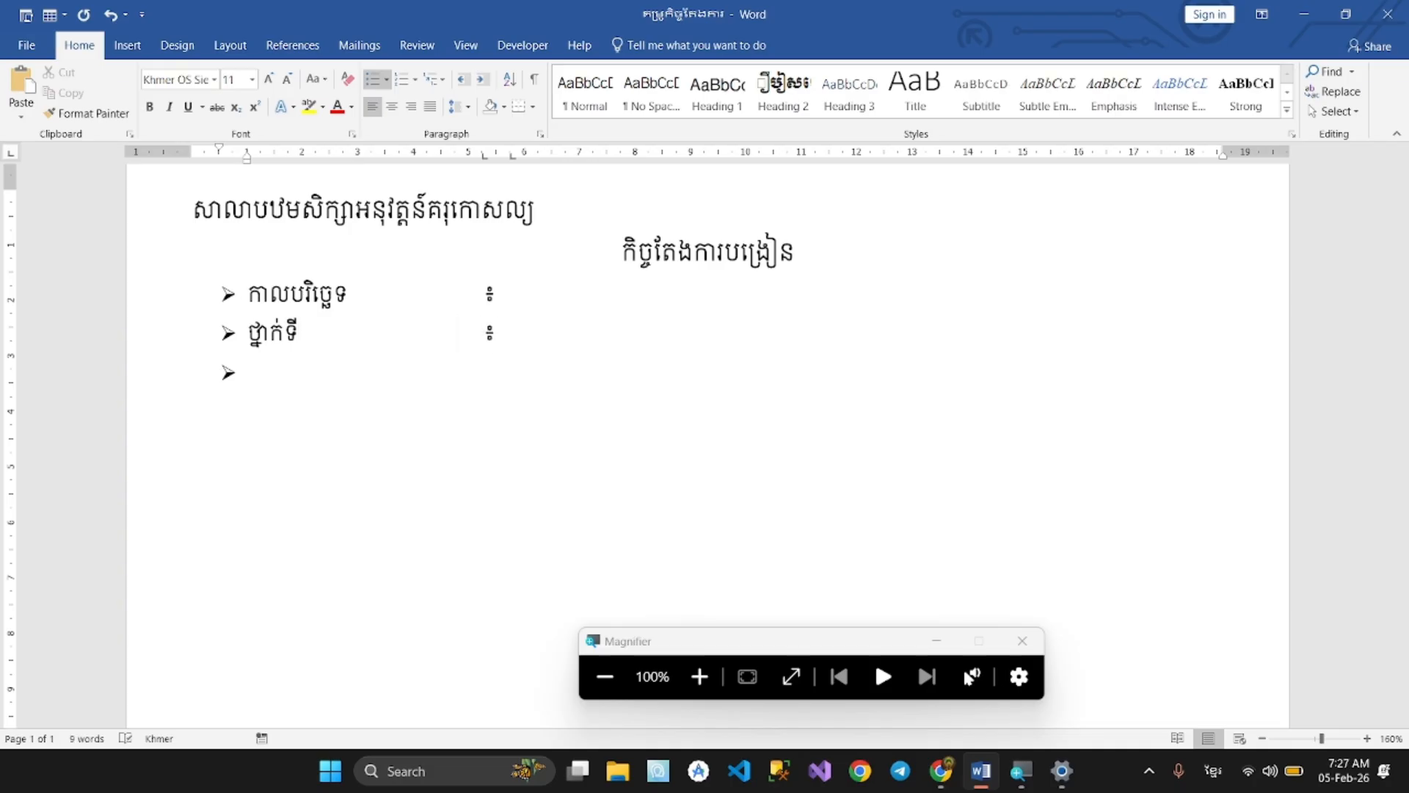
# Enter មុខវិជ្ជា៖ in the third bullet, followed by a ៖ at the tab stop and another tab
pyautogui.write('មុខវិជ្ជា')
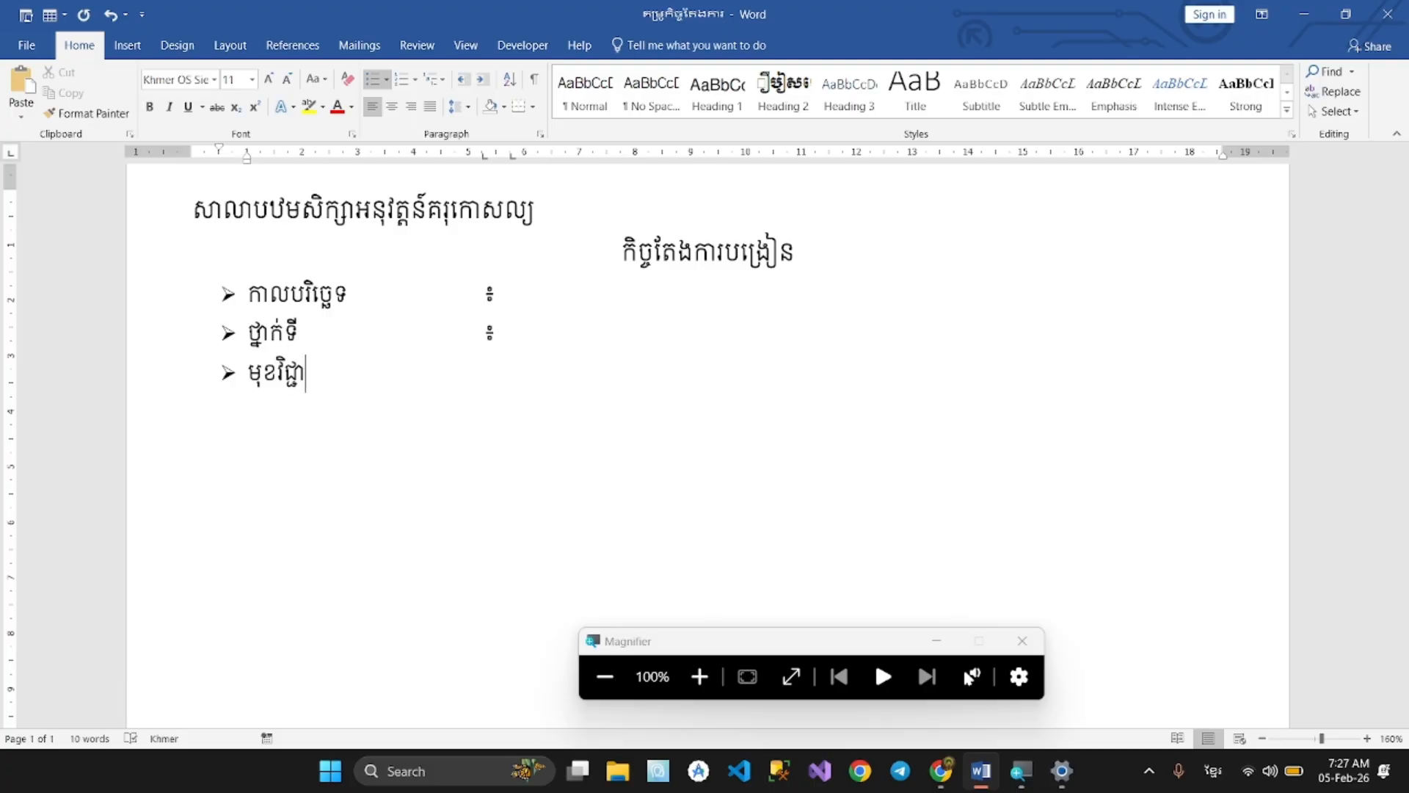
pyautogui.write('៖')
pyautogui.press('Tab')
pyautogui.write('៖')
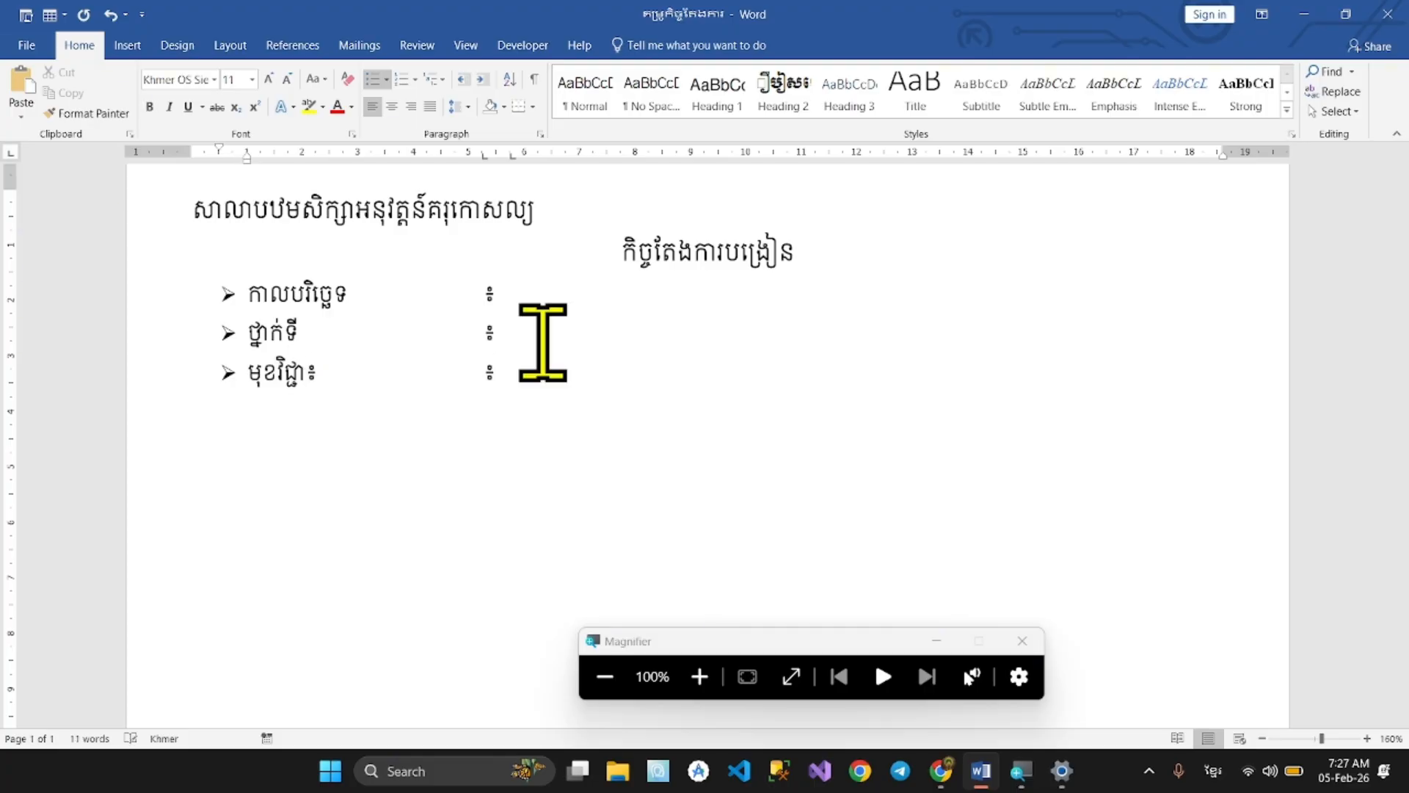
pyautogui.press('Tab')
# Check the subject line in the PDF and add មុខវិជ្ជារង ៖ after the second tab of the third bullet
pyautogui.hotkey('alt', 'Tab')
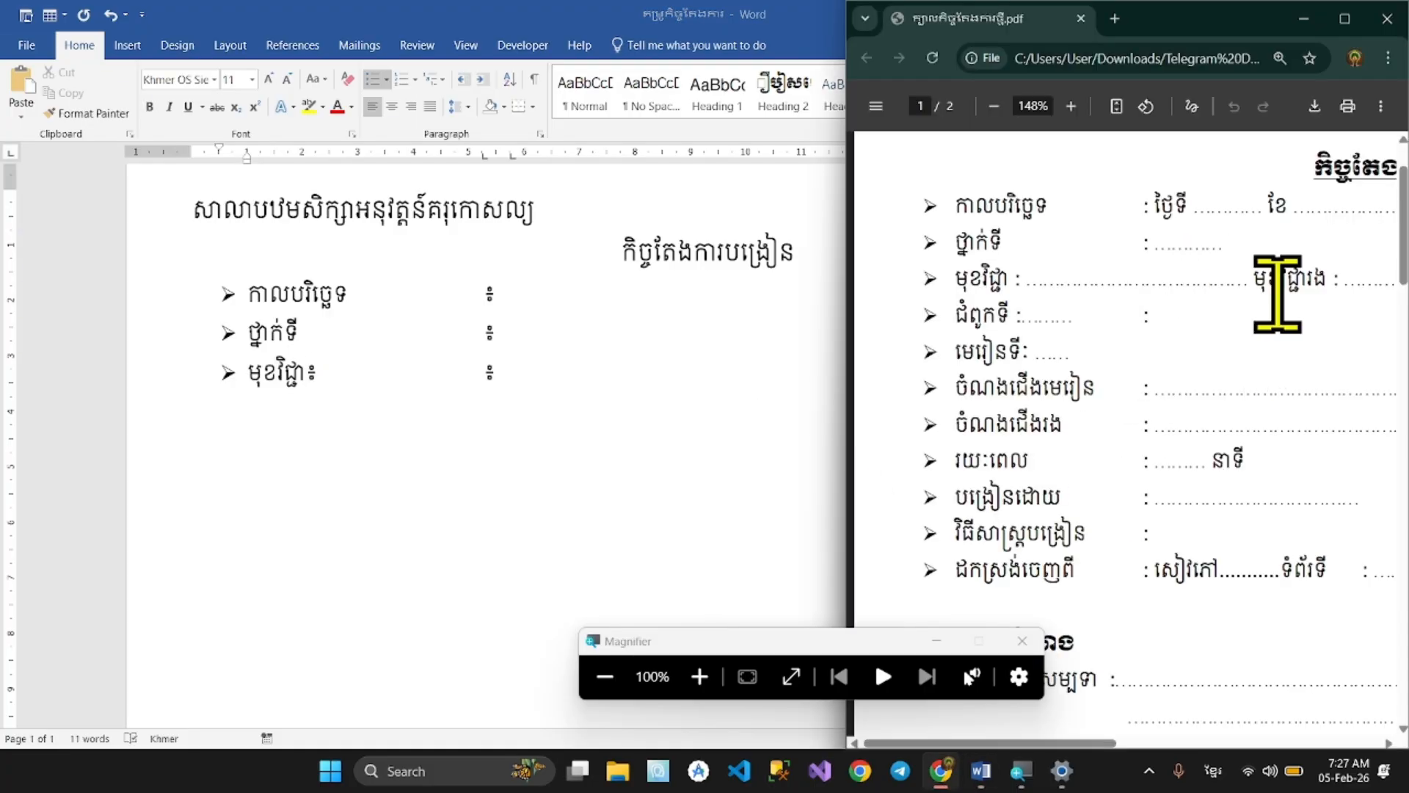
pyautogui.hotkey('alt', 'Tab')
pyautogui.write('មុខវ')
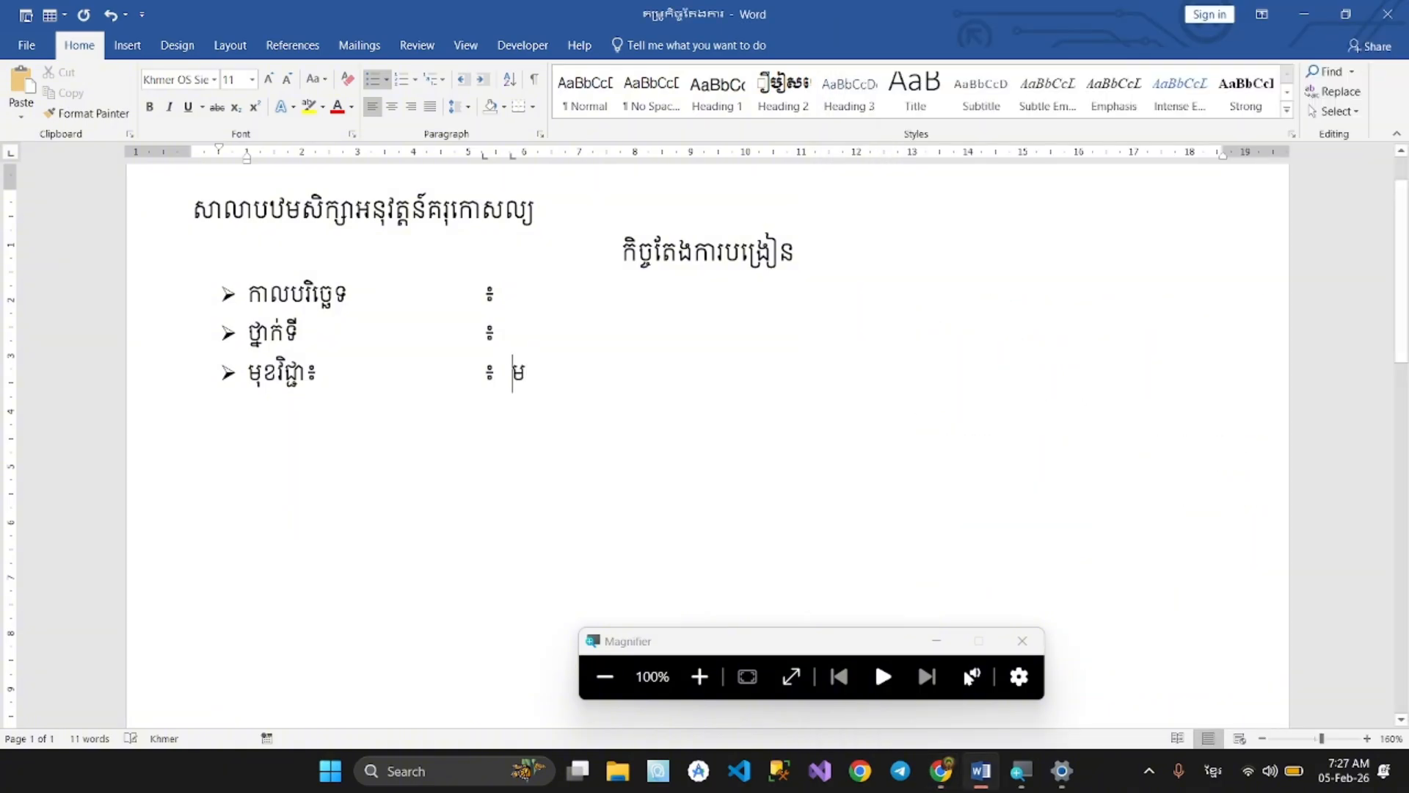
pyautogui.write('ិជ្ជា')
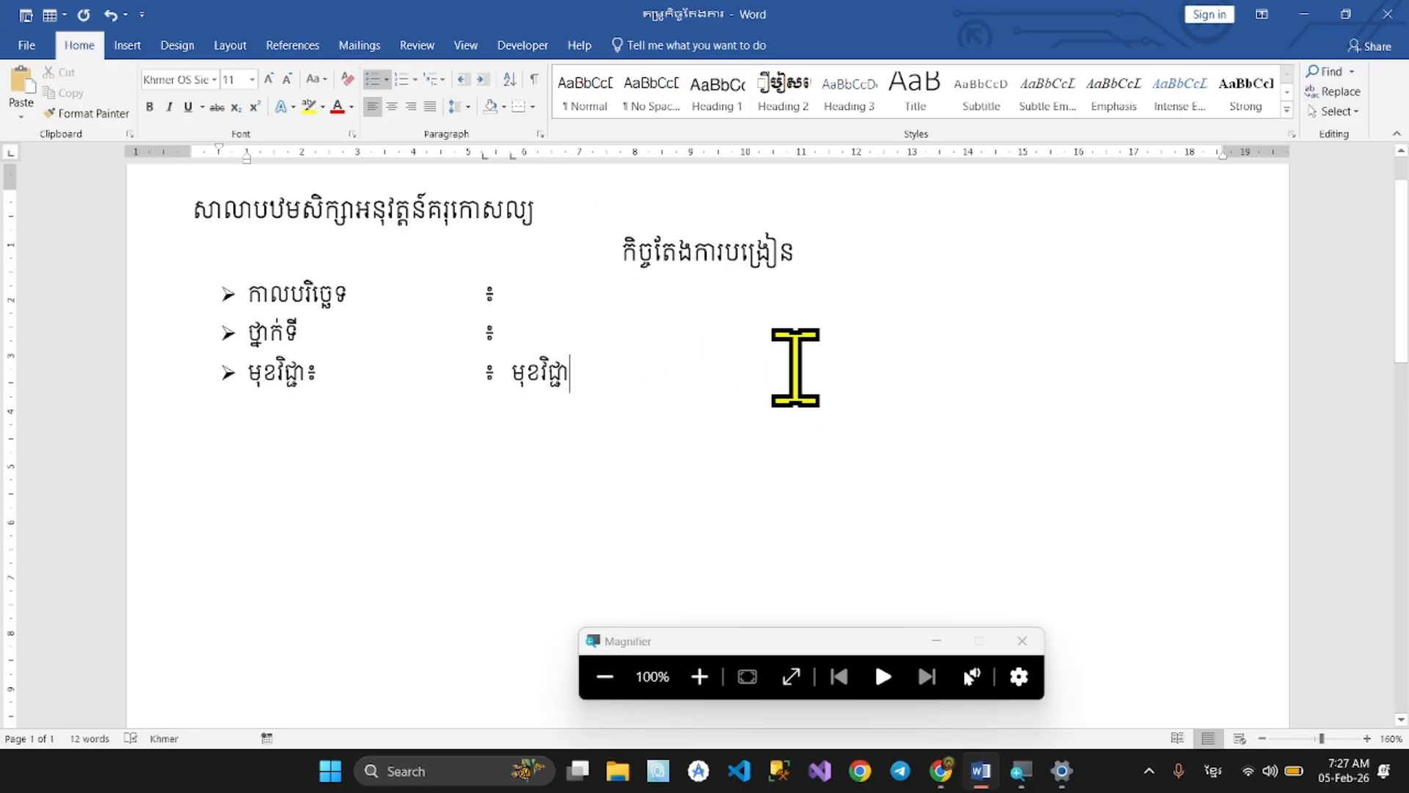
pyautogui.write('រង')
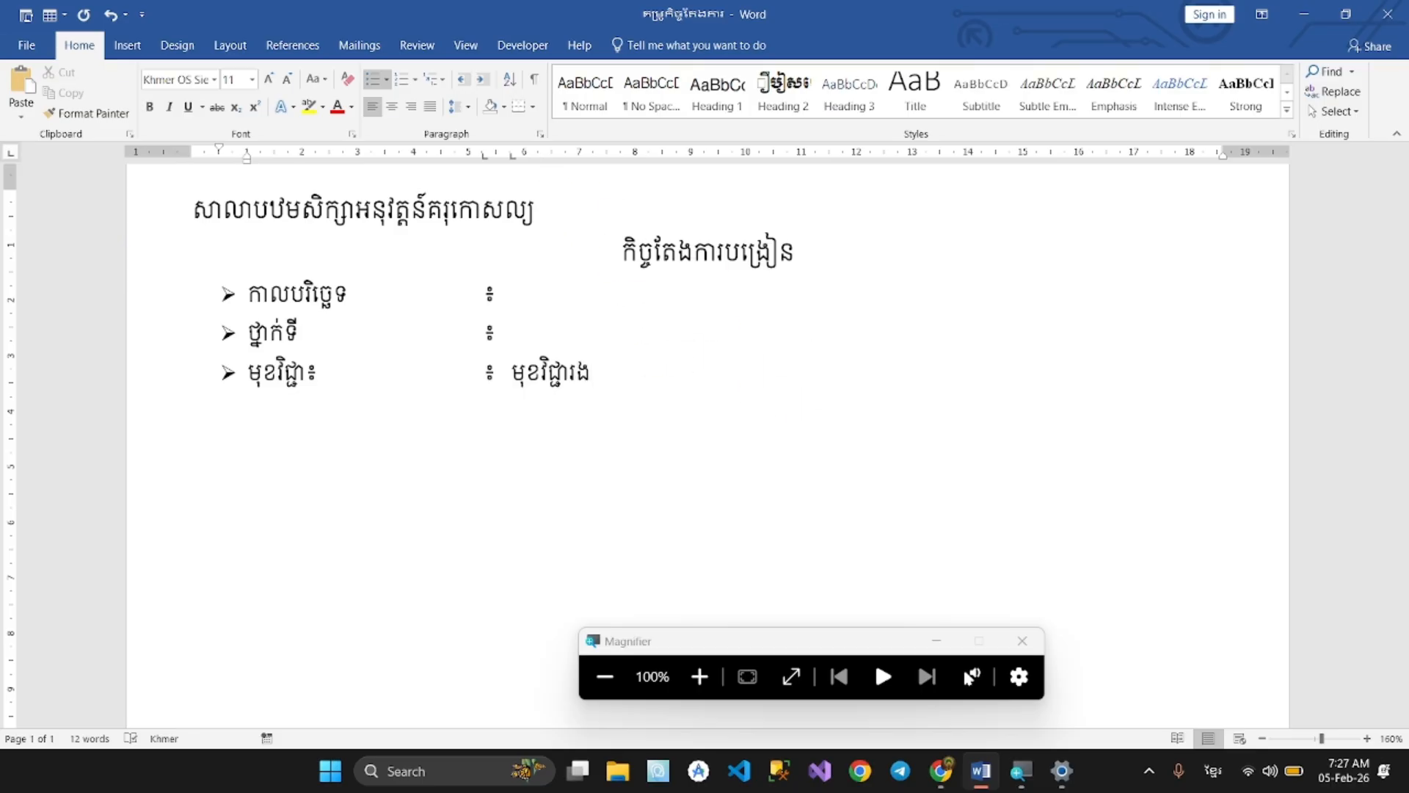
pyautogui.write(' ៖')
# Check the subject line in the PDF and remove the duplicate ៖ from the third bullet, leaving one tab-aligned ៖ after មុខវិជ្ជា
pyautogui.hotkey('alt', 'Tab')
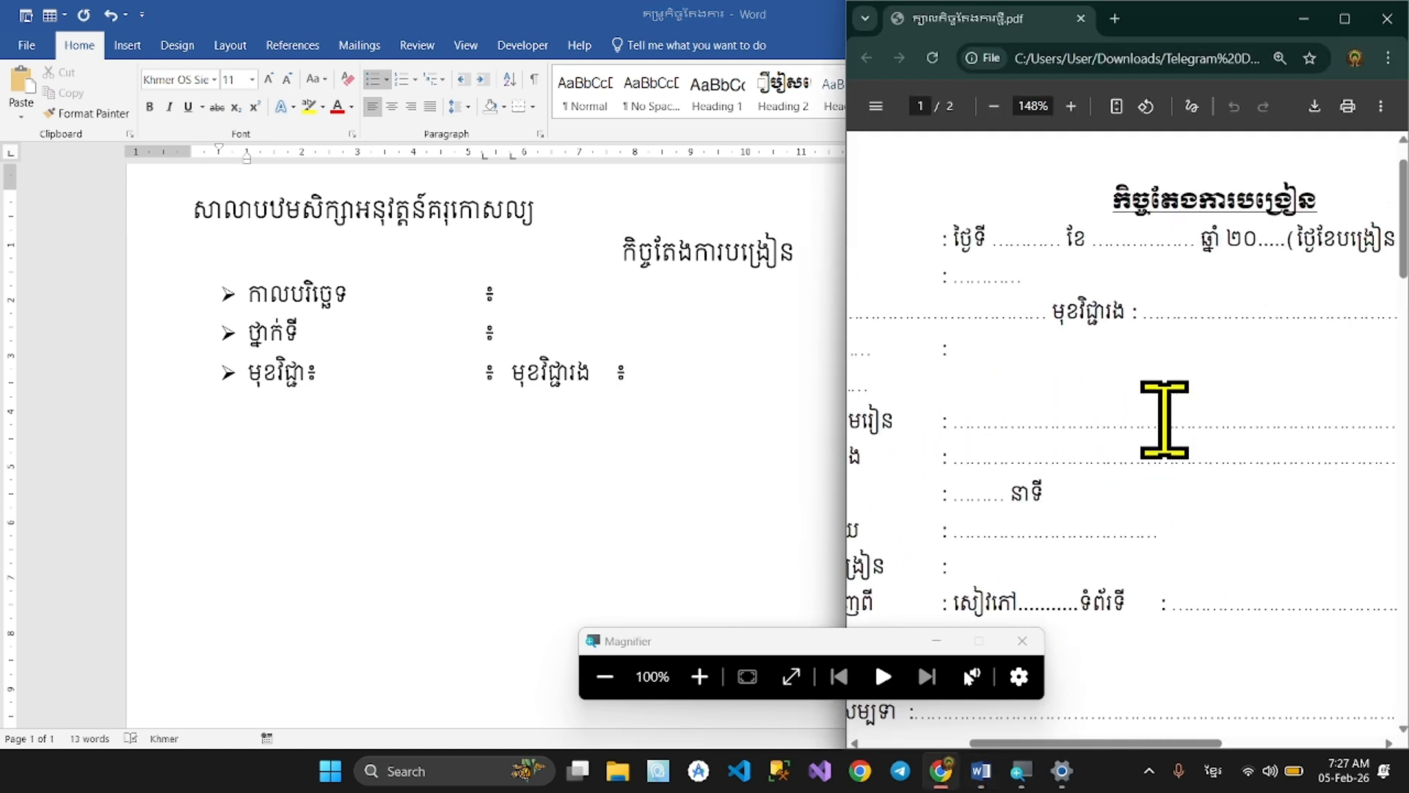
pyautogui.hscroll(-5, 1165, 418)
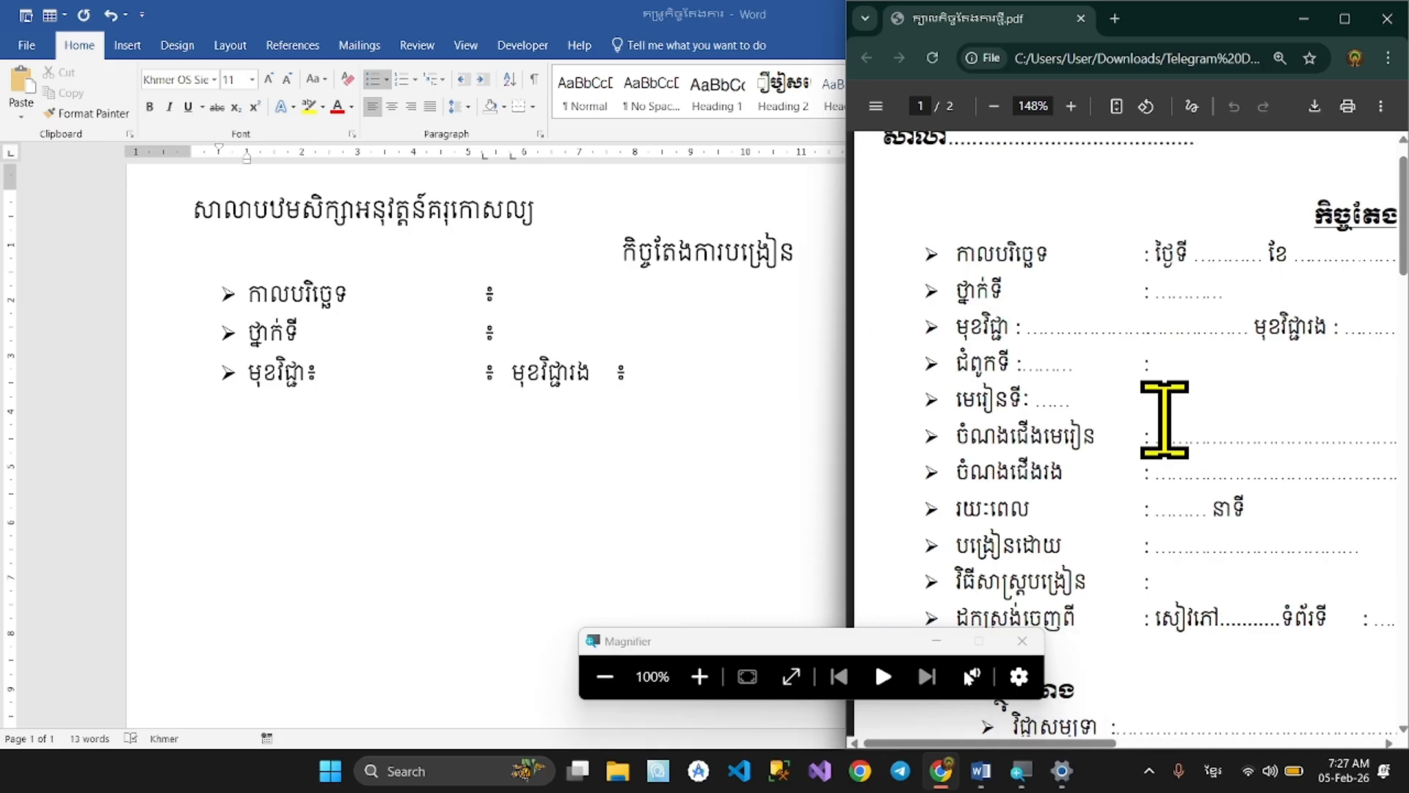
pyautogui.click(580, 392)
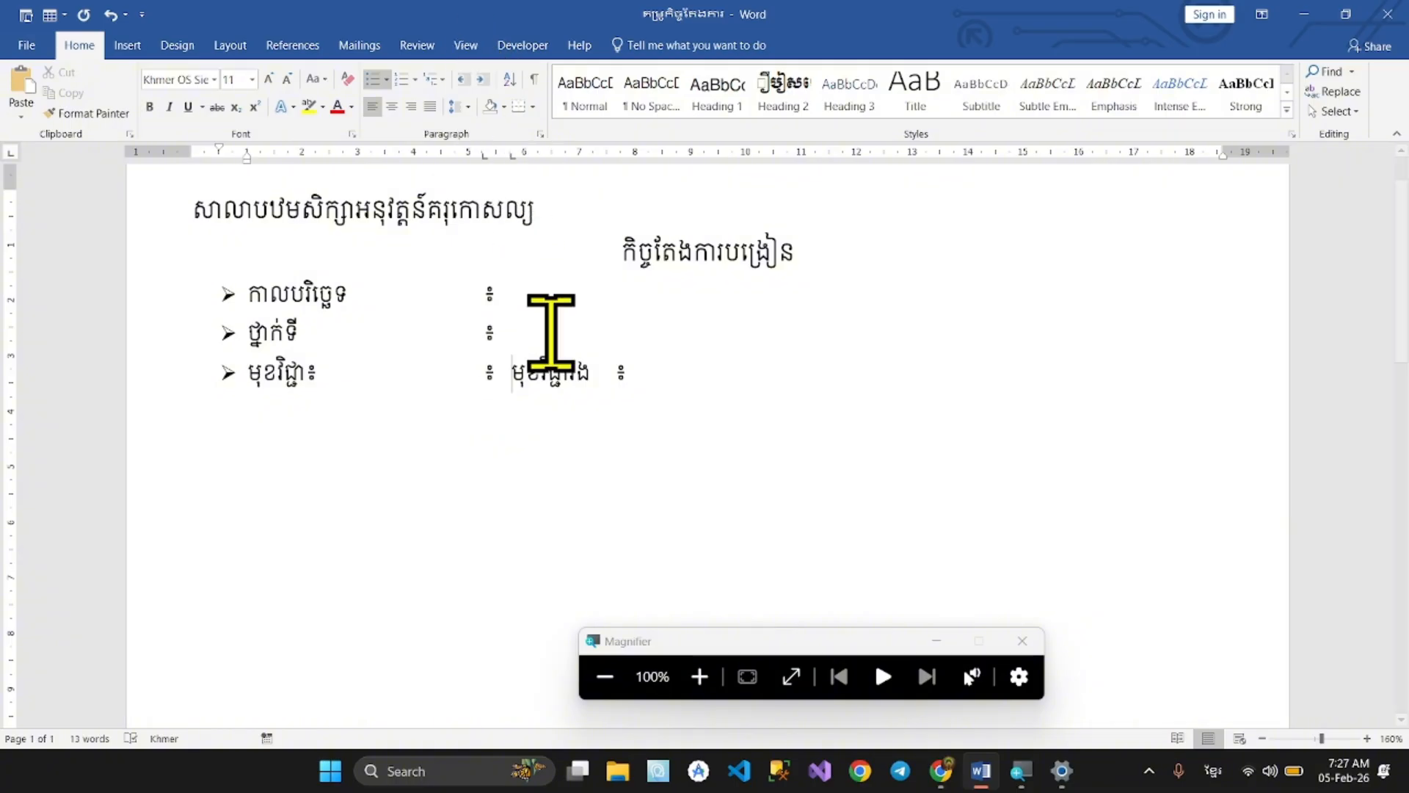
pyautogui.click(709, 682)
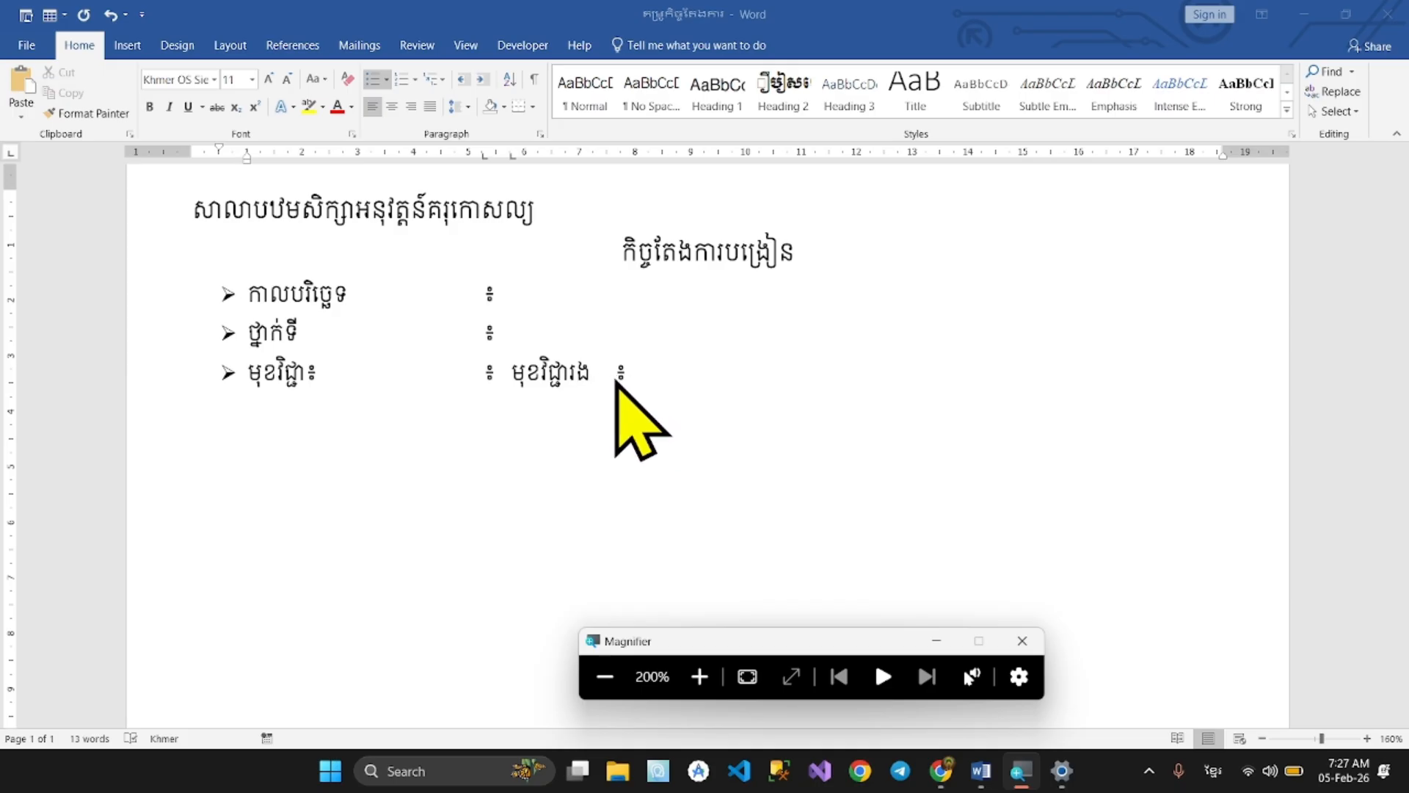
pyautogui.click(311, 389)
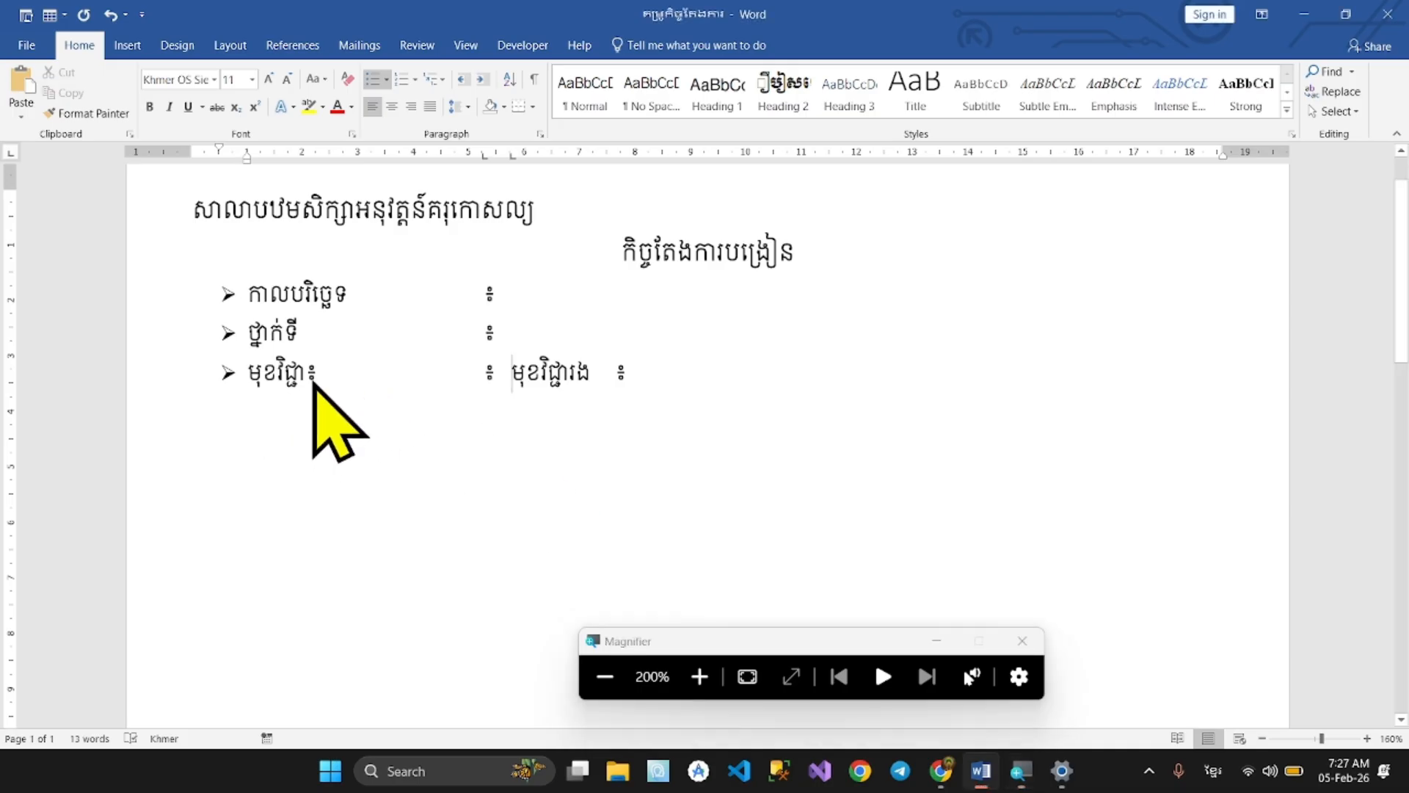
pyautogui.click(493, 372)
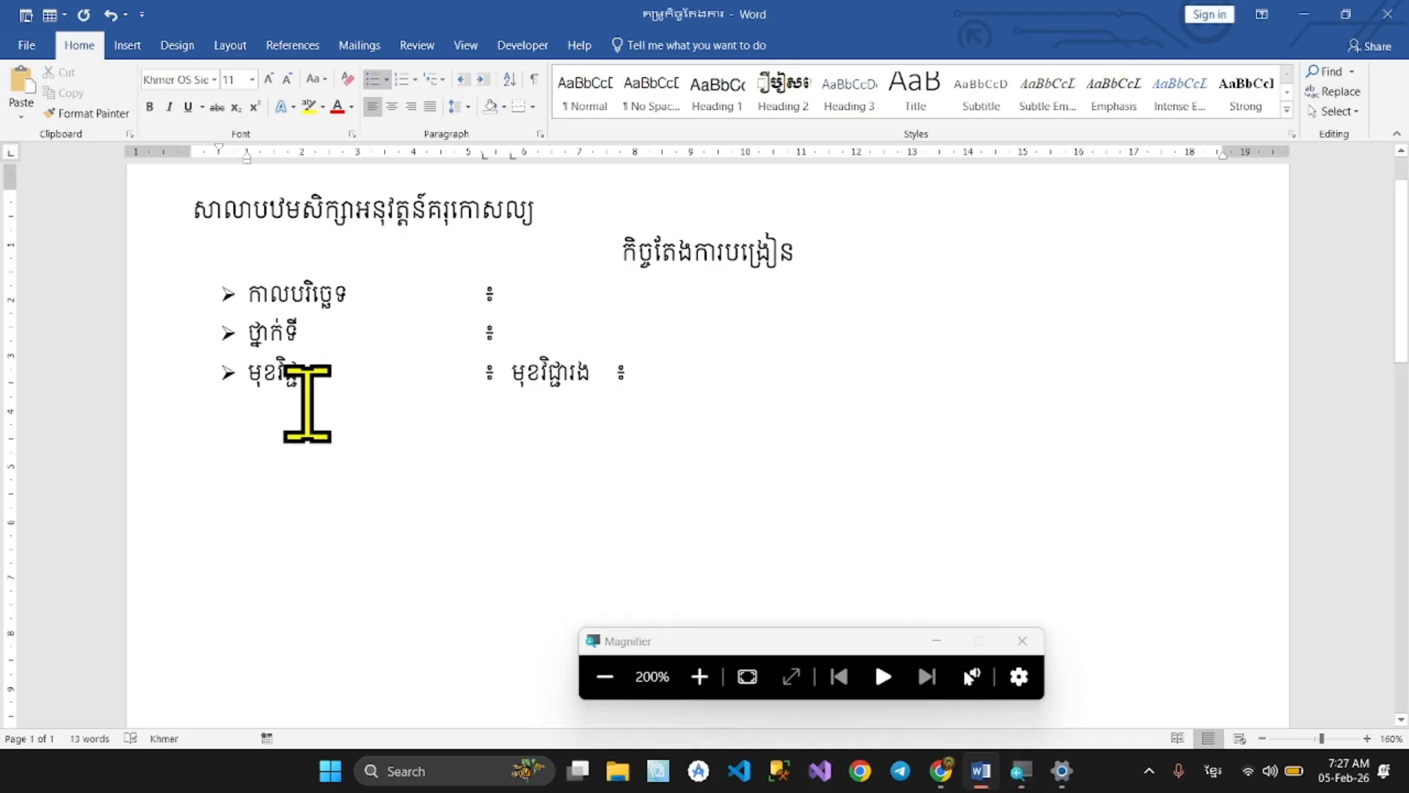
pyautogui.click(318, 372)
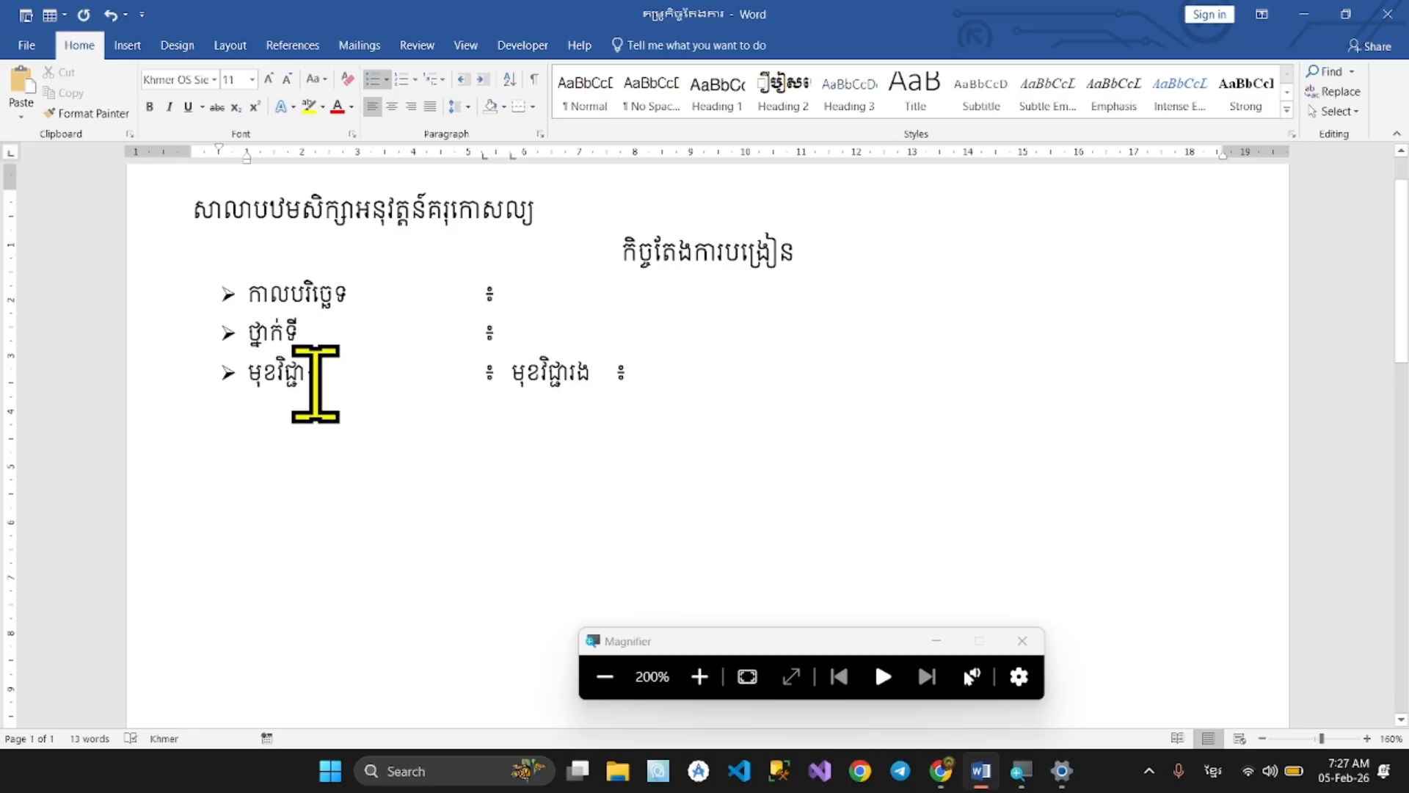
pyautogui.press('Tab')
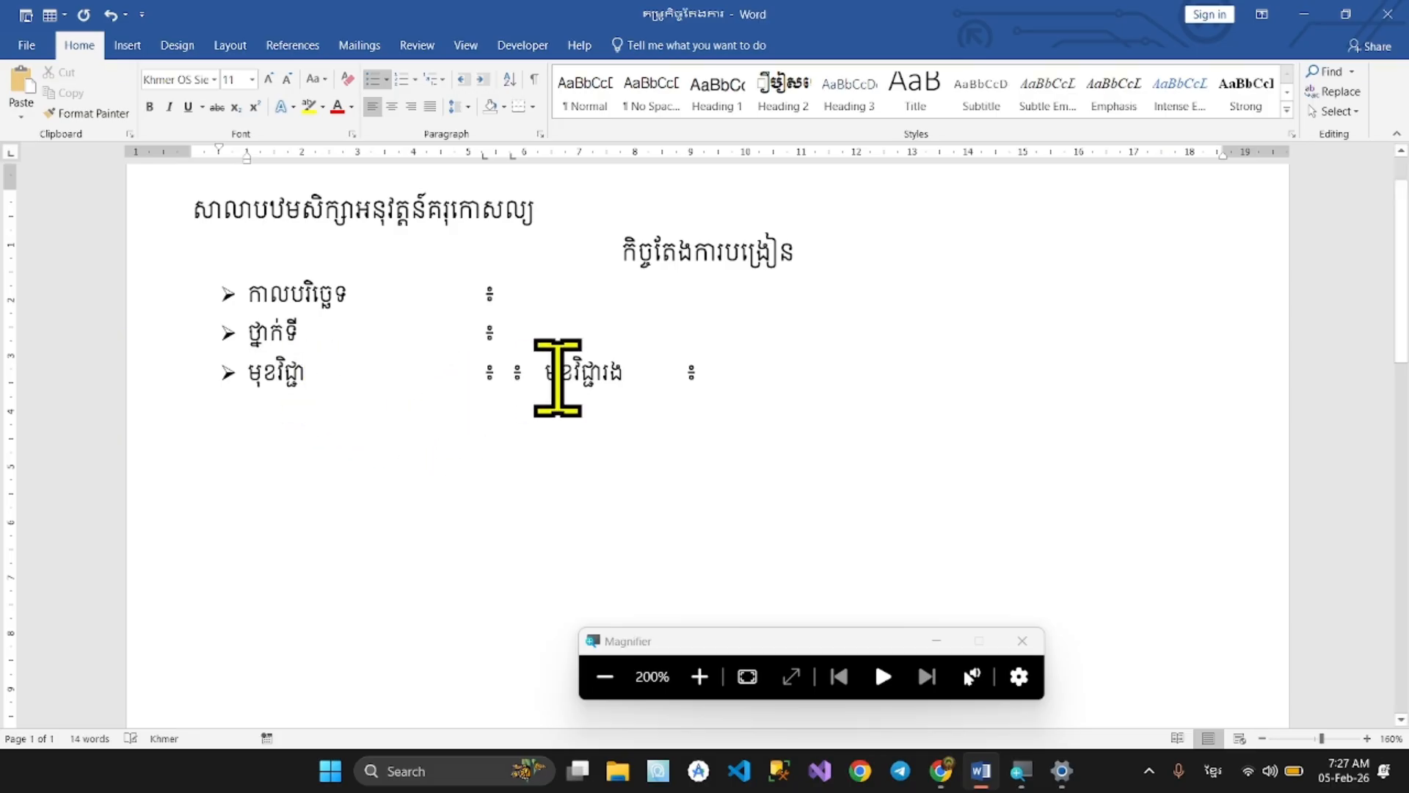
pyautogui.click(515, 376)
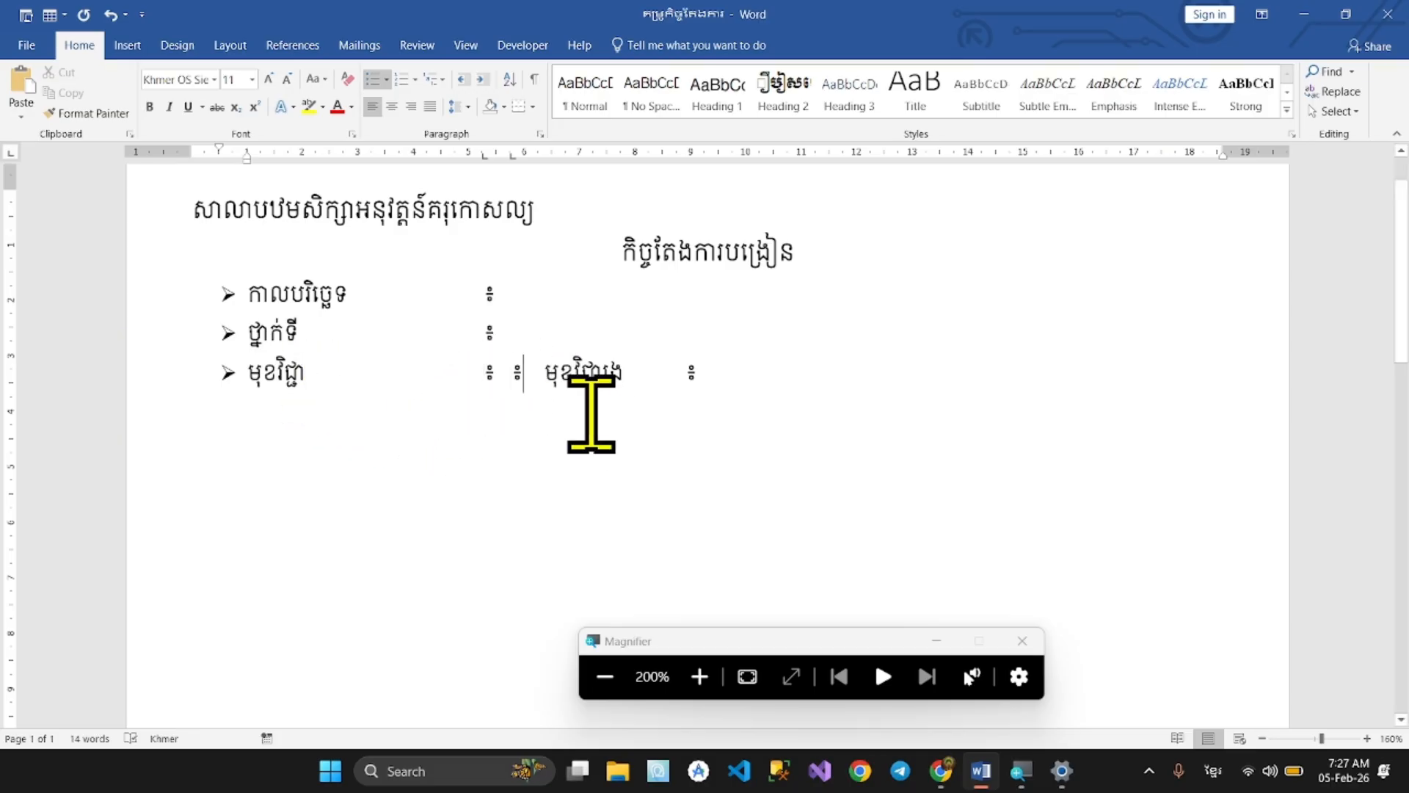
pyautogui.press('Delete')
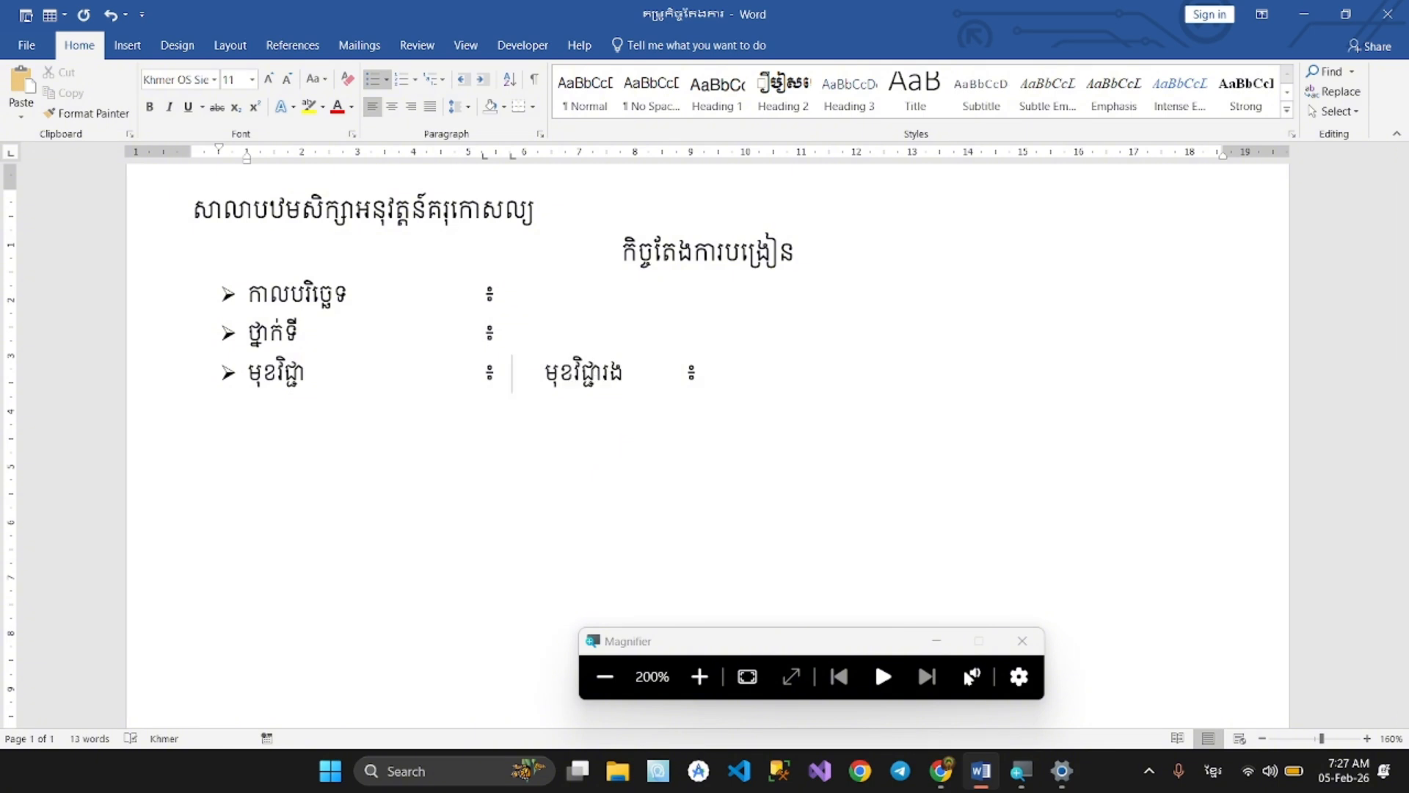
# Shift មុខវិជ្ជារង ៖ further along the third bullet with two tabs, comparing the gap with the dotted blank in the PDF
pyautogui.press('Tab')
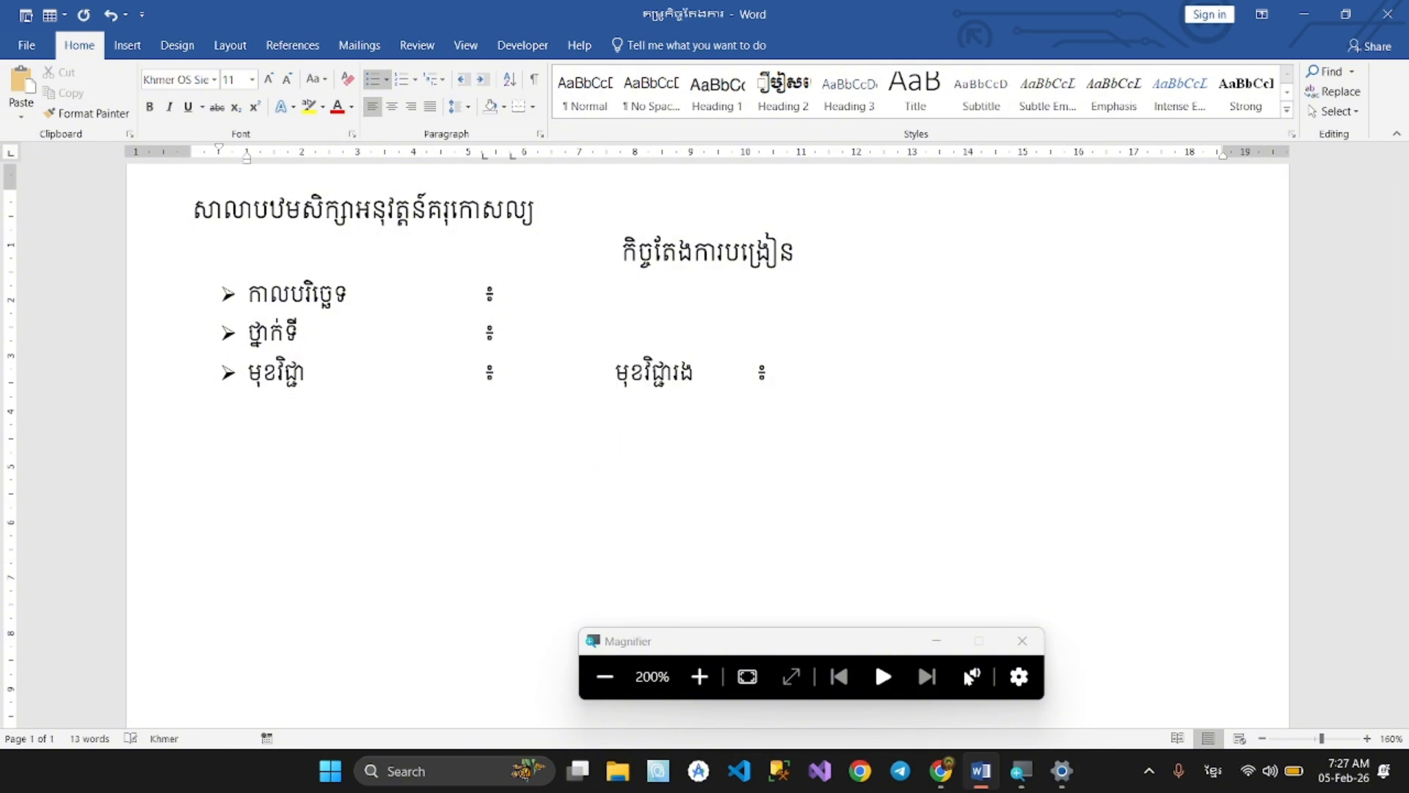
pyautogui.press('Tab')
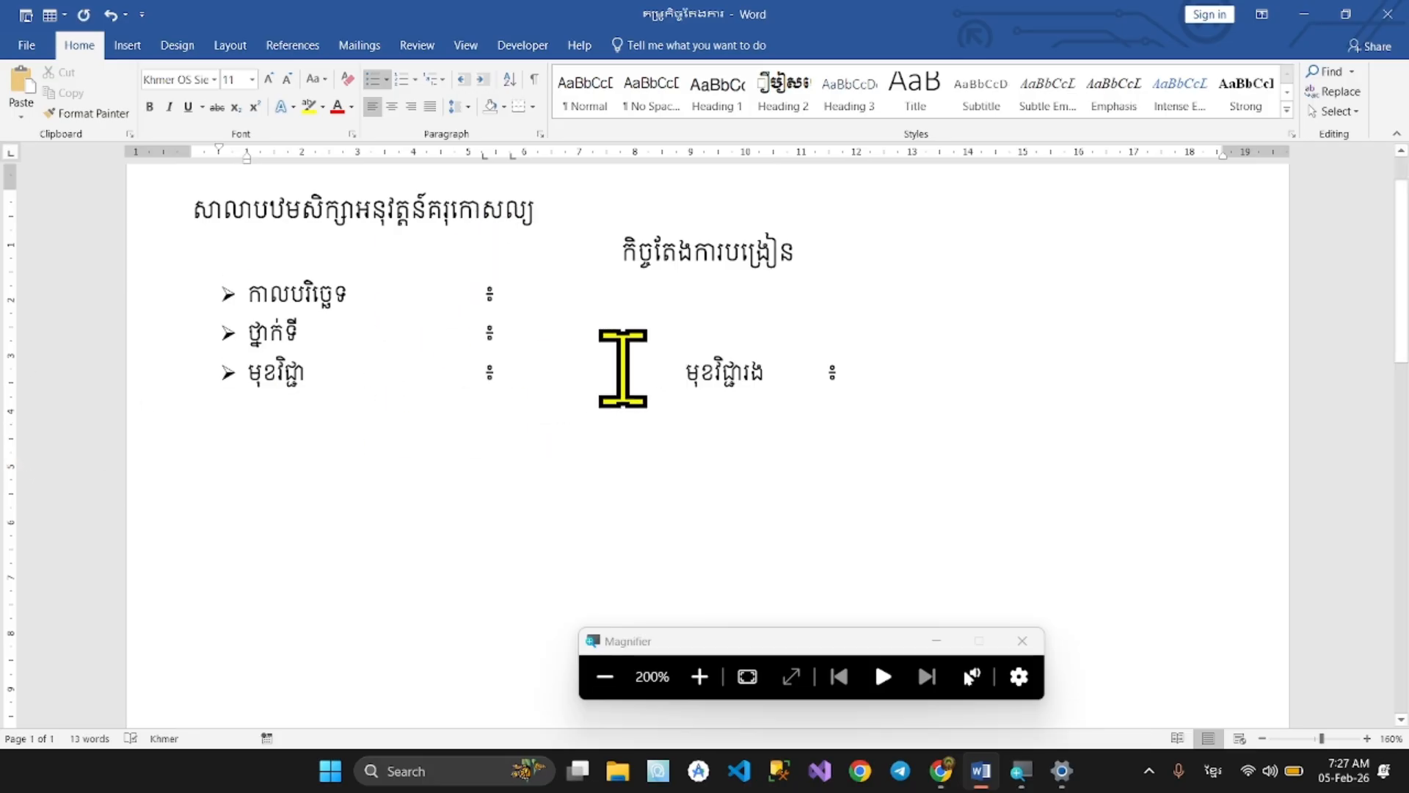
pyautogui.hotkey('alt', 'Tab')
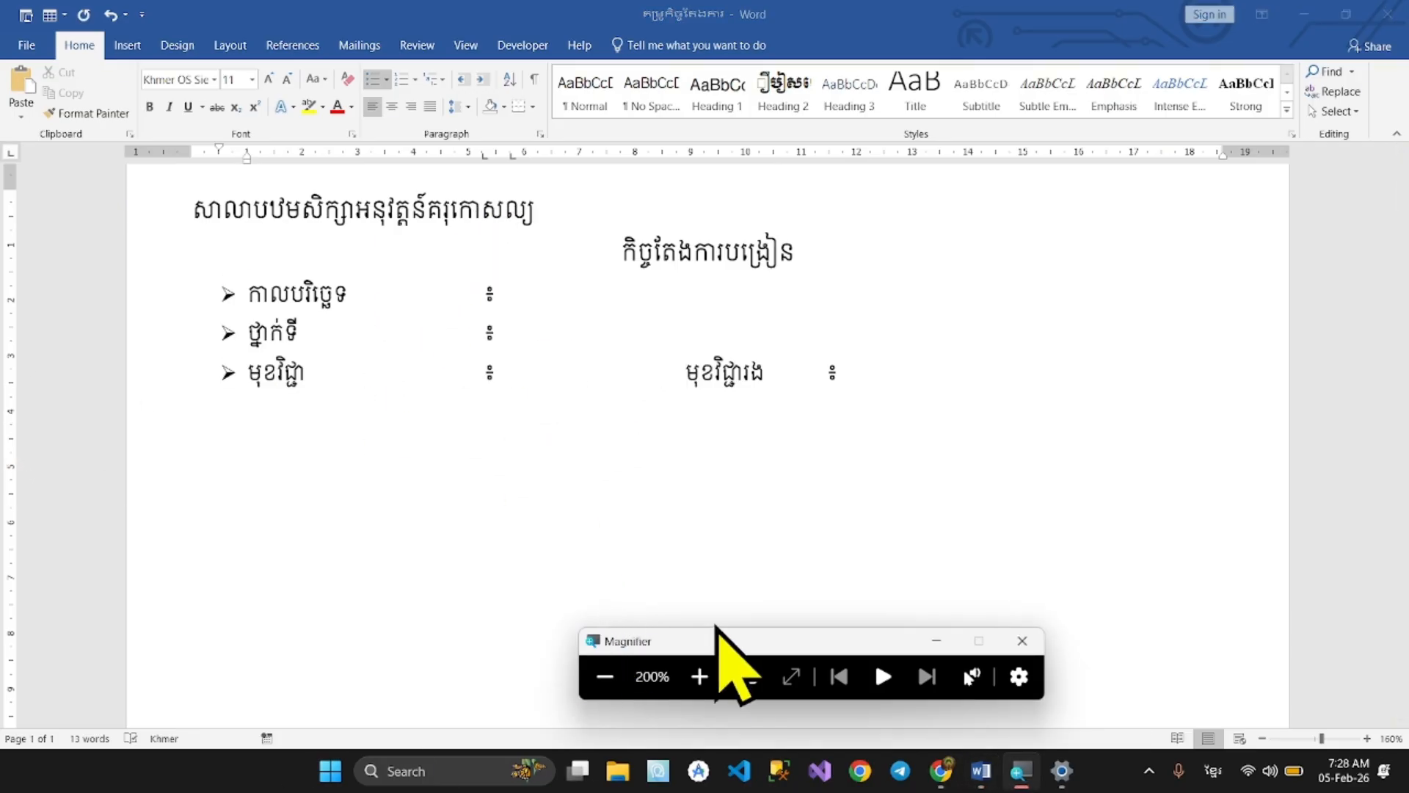
pyautogui.click(604, 676)
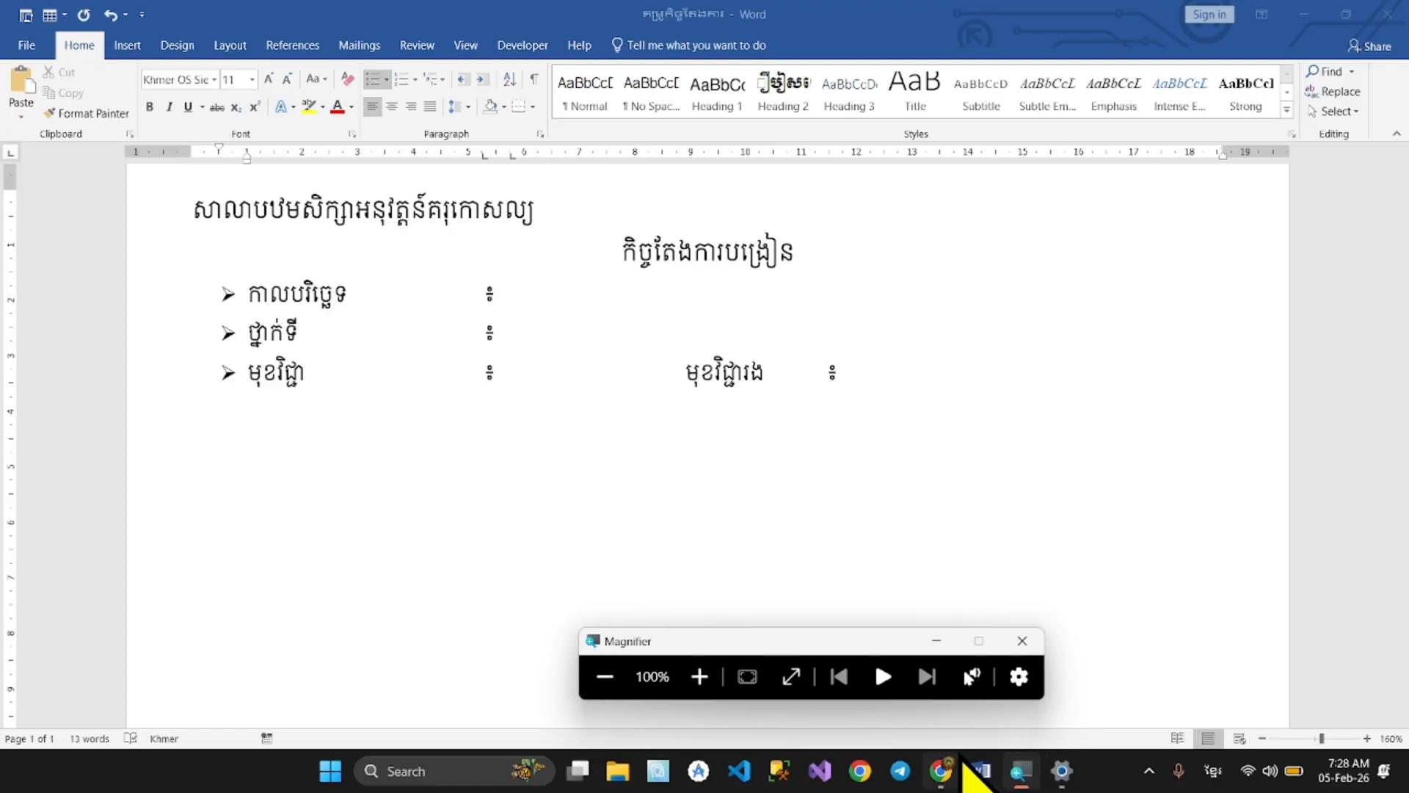
pyautogui.click(918, 703)
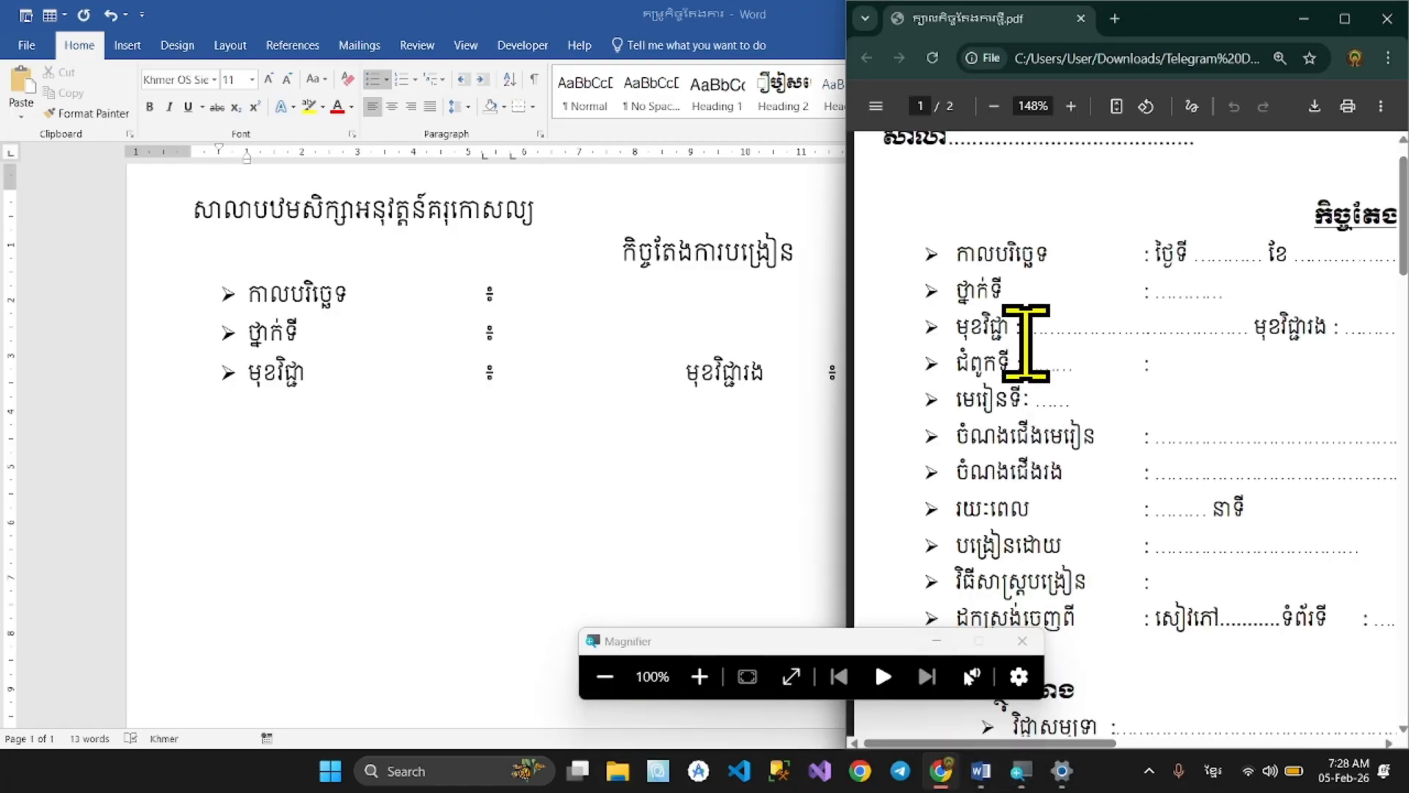
pyautogui.moveTo(1027, 330); pyautogui.dragTo(1246, 337)
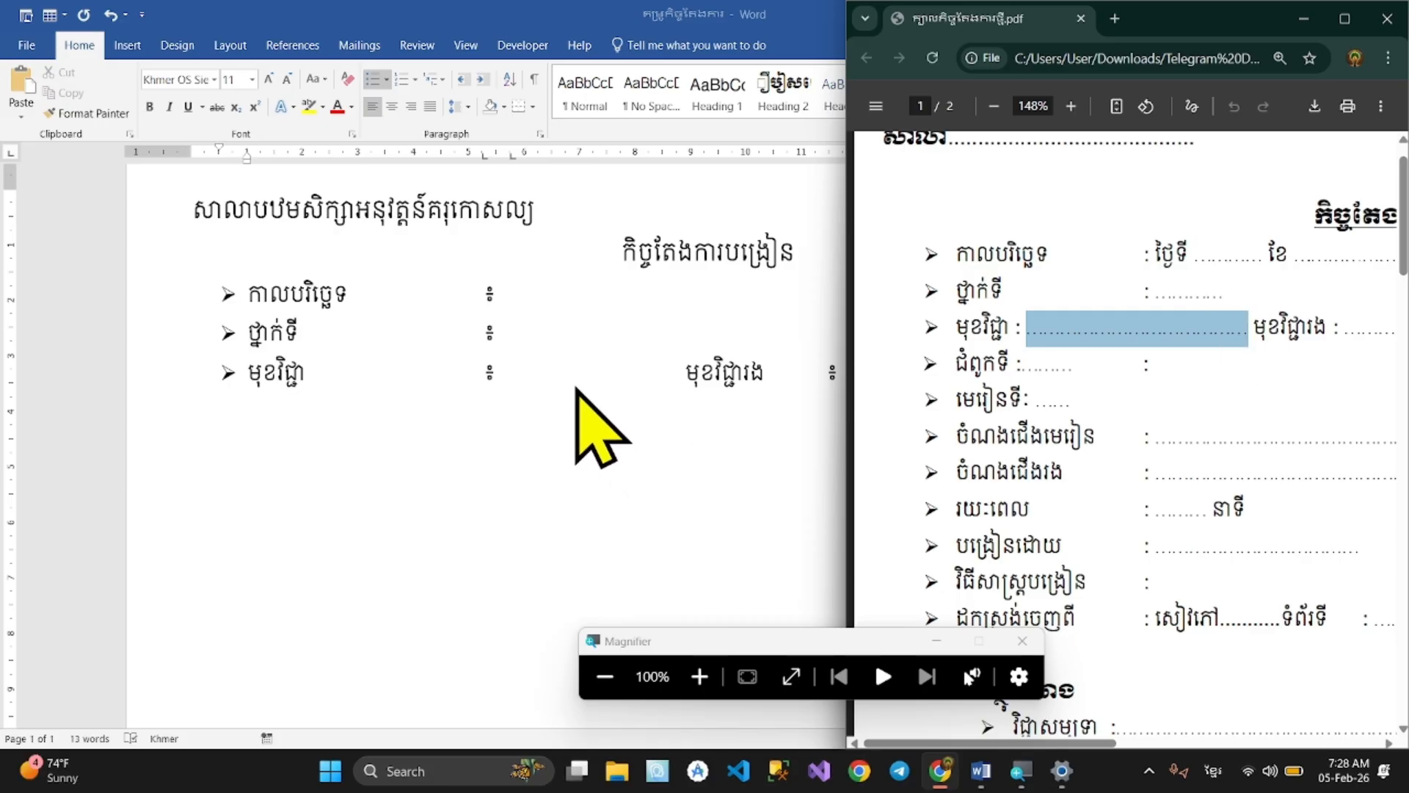
pyautogui.click(508, 379)
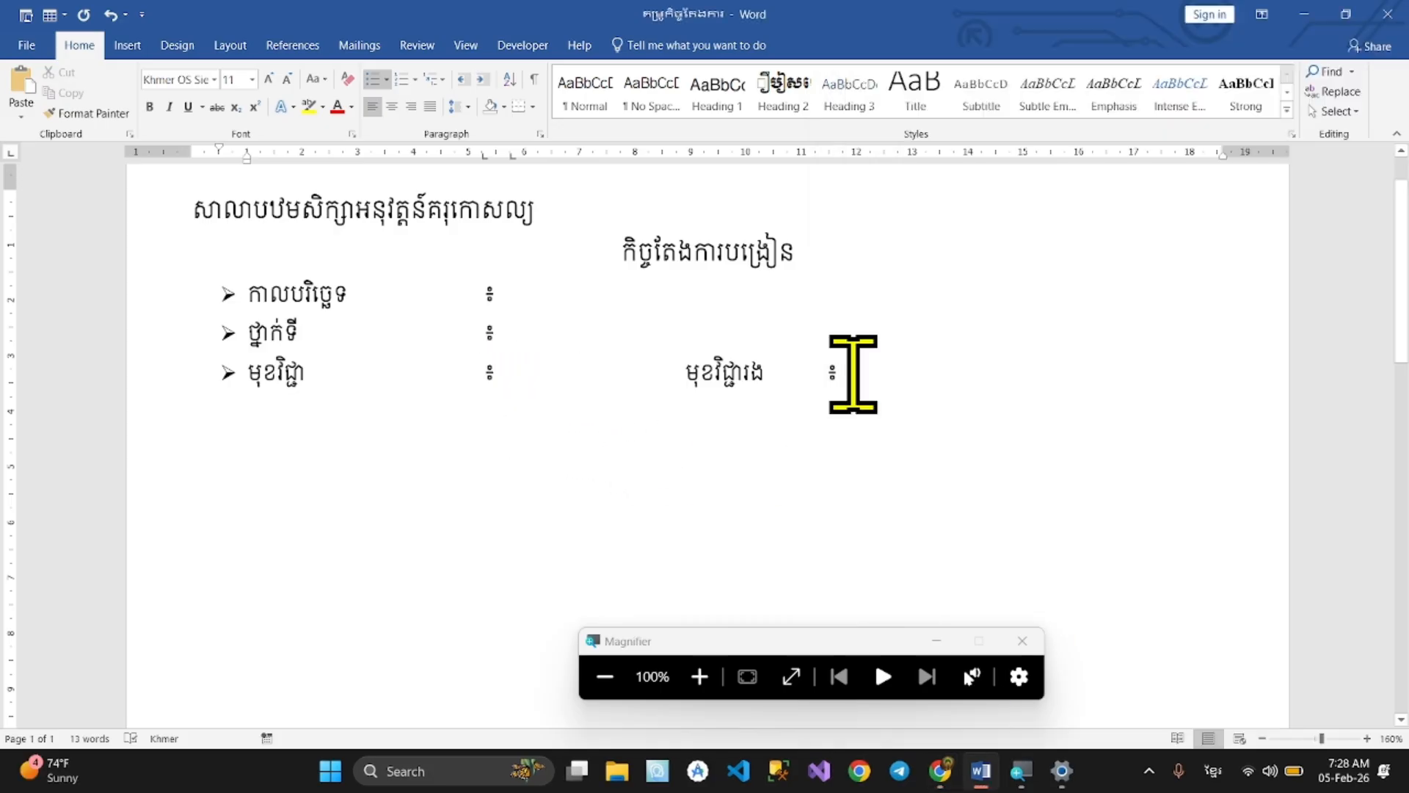
pyautogui.click(932, 373)
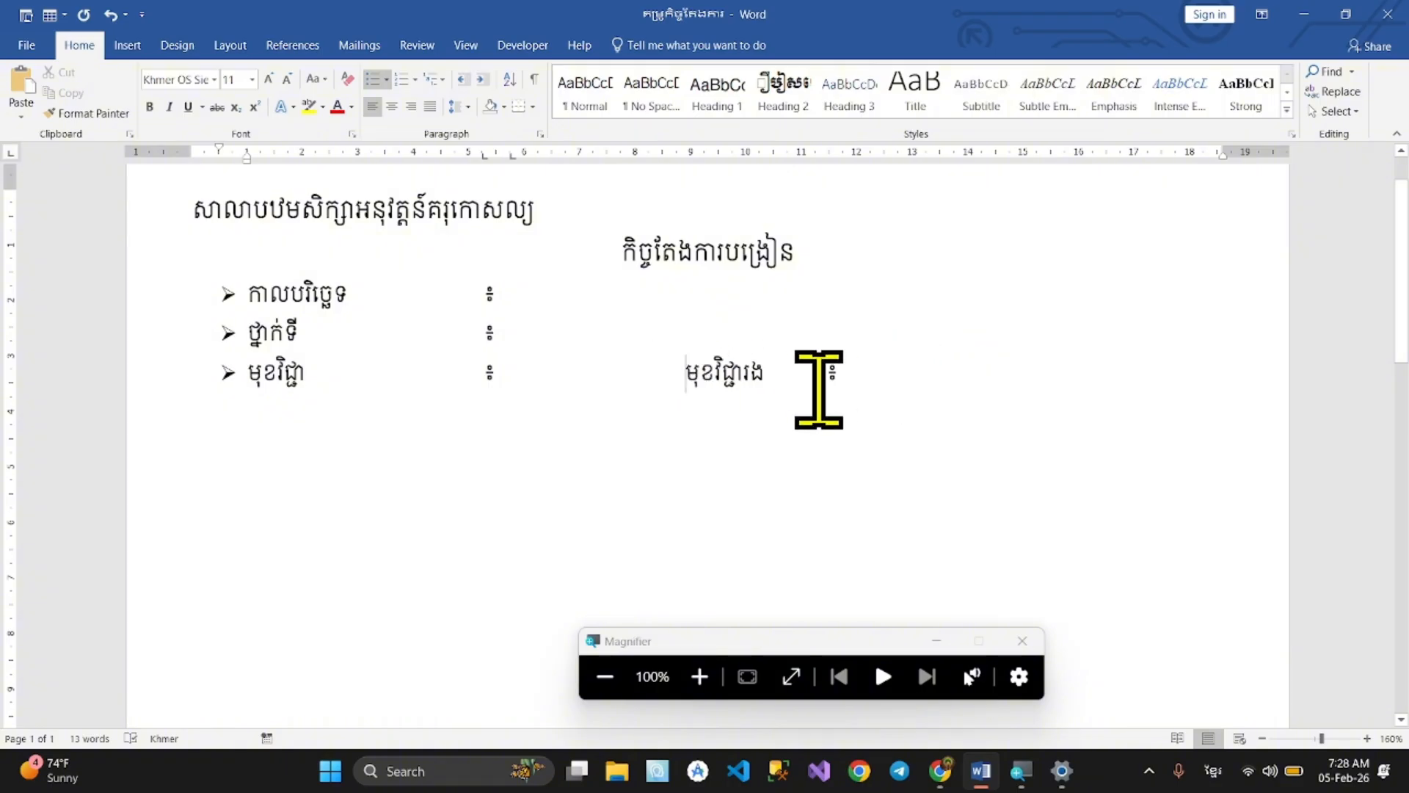
pyautogui.click(450, 372)
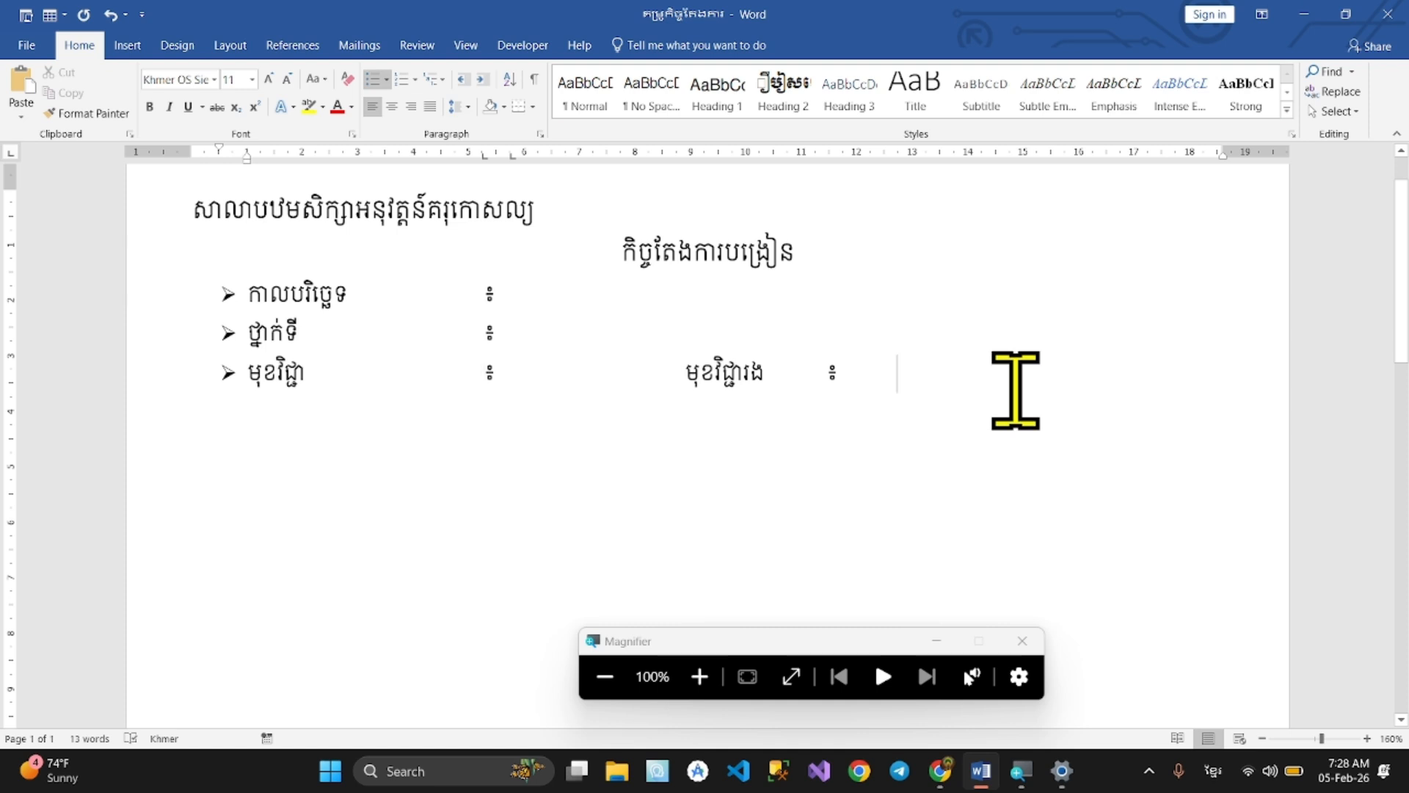
# Start a fourth bullet, check the next item in the PDF and enter ជំពូកទី with a tab-aligned ៖
pyautogui.press('Return')
pyautogui.hotkey('alt', 'Tab')
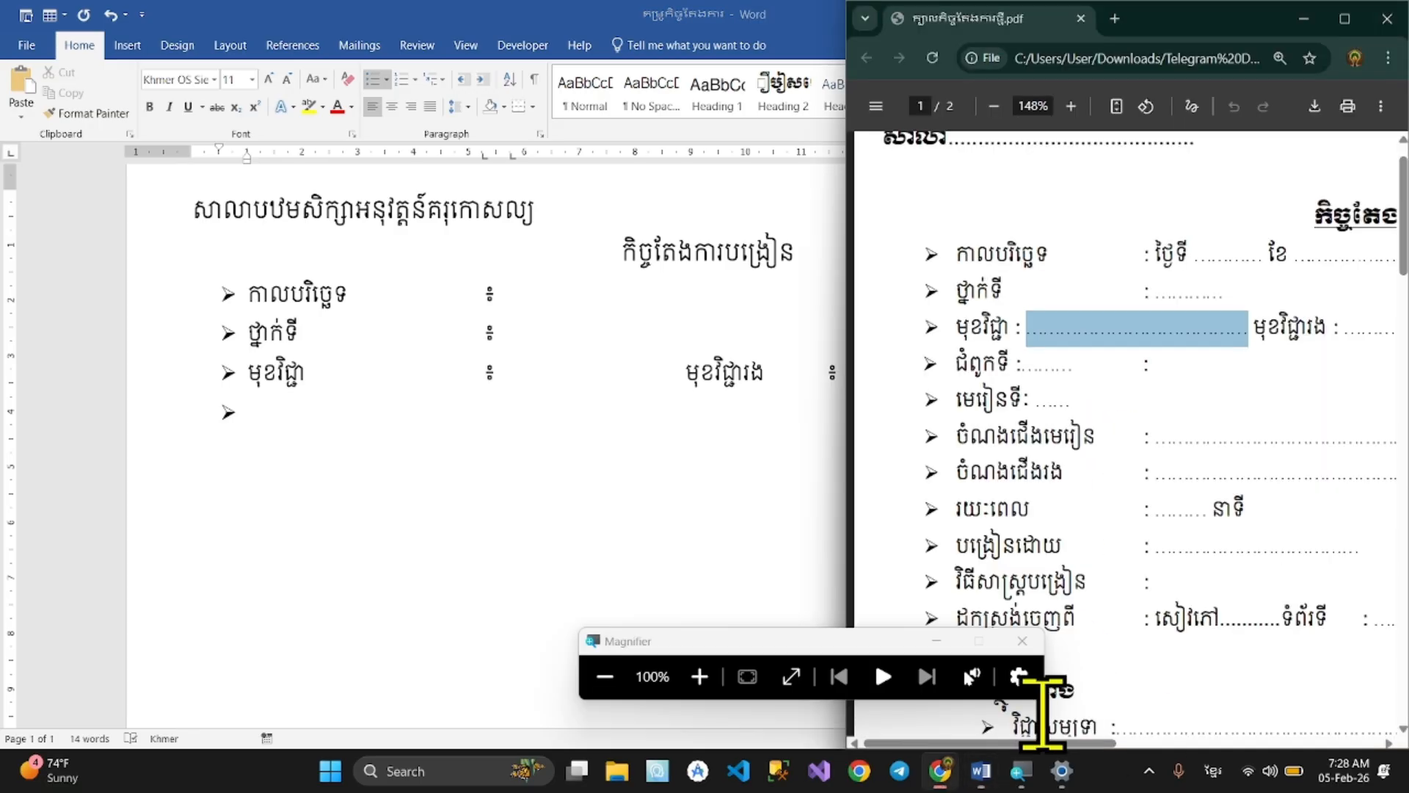
pyautogui.scroll(-2, 1006, 470)
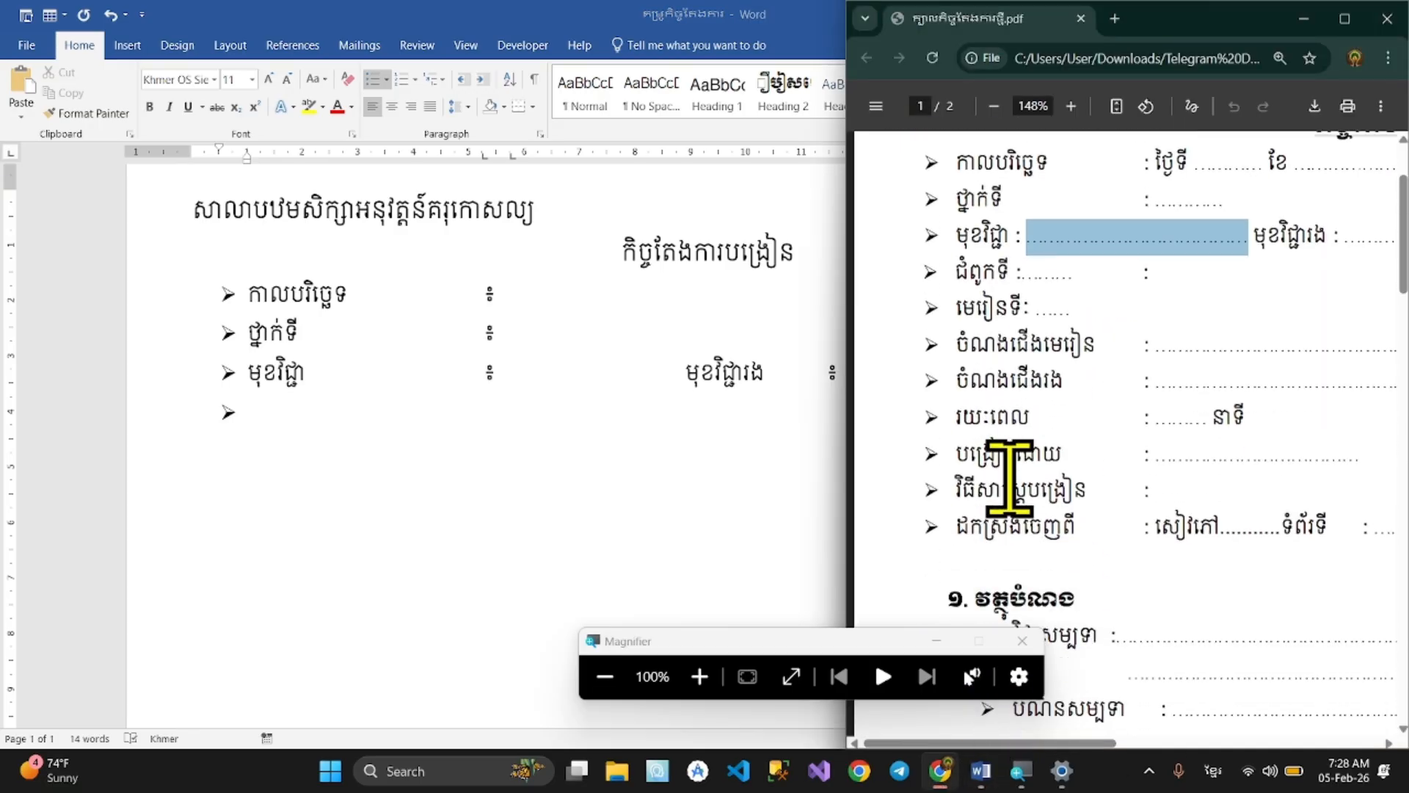
pyautogui.click(278, 413)
pyautogui.hotkey('alt', 'Tab')
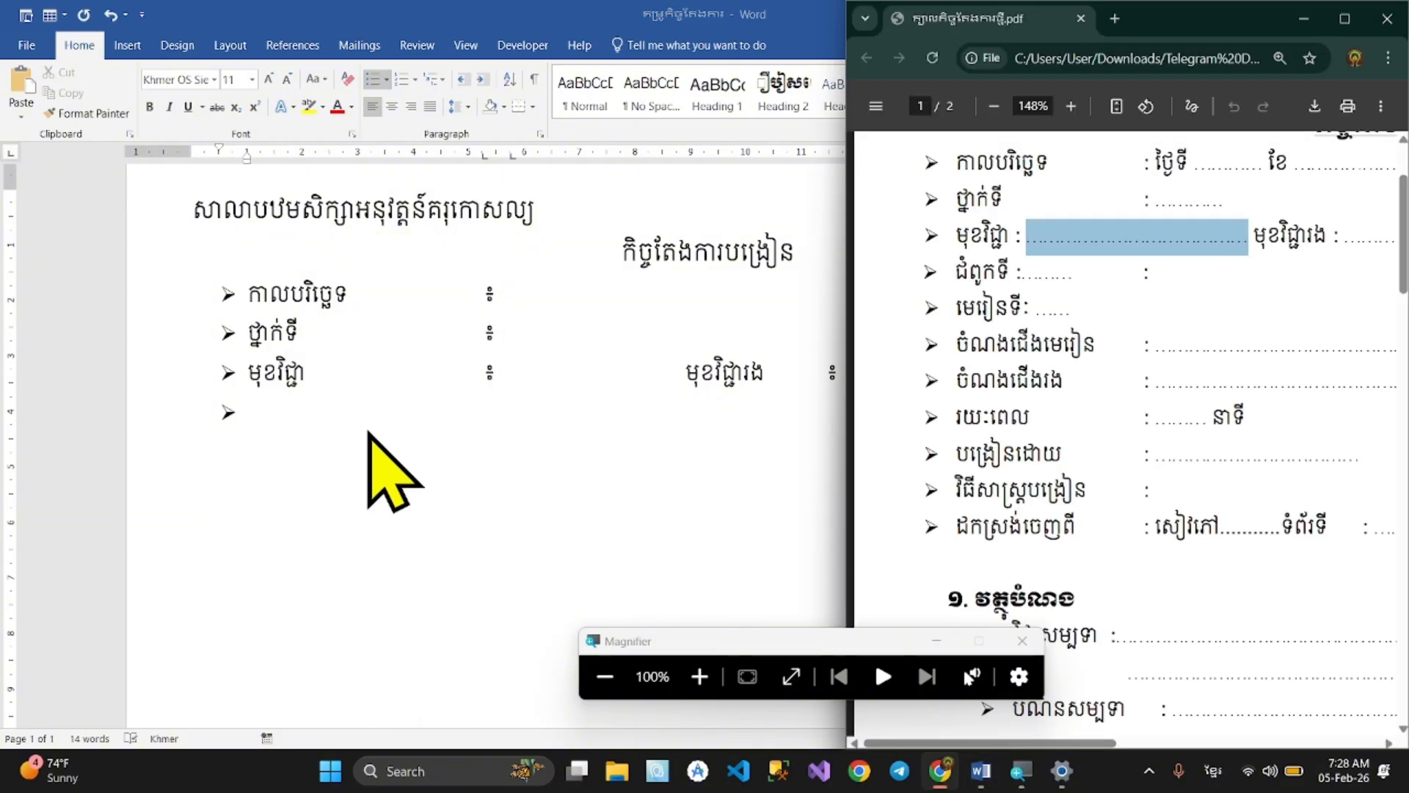
pyautogui.hotkey('alt', 'Tab')
pyautogui.write('ជ')
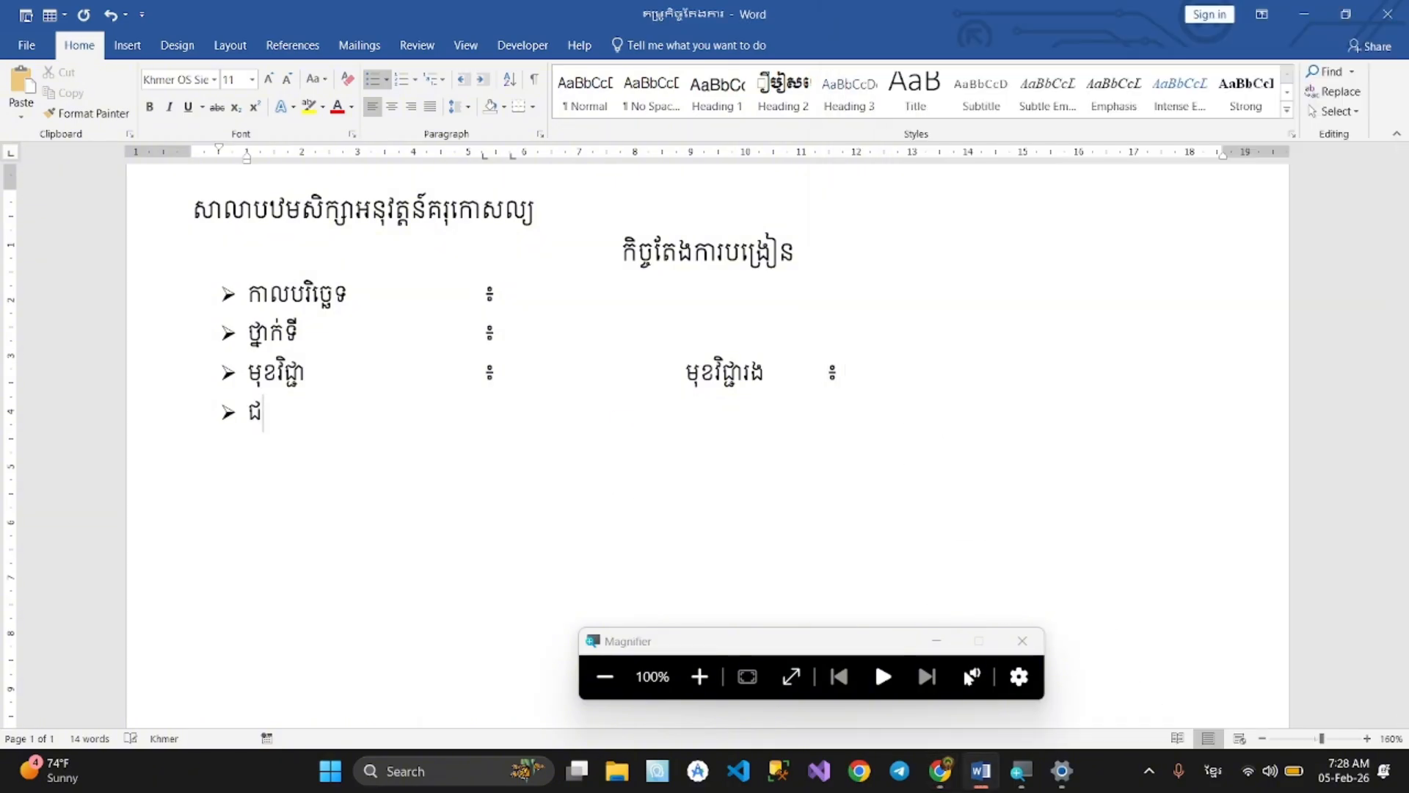
pyautogui.write('ំពូកទ')
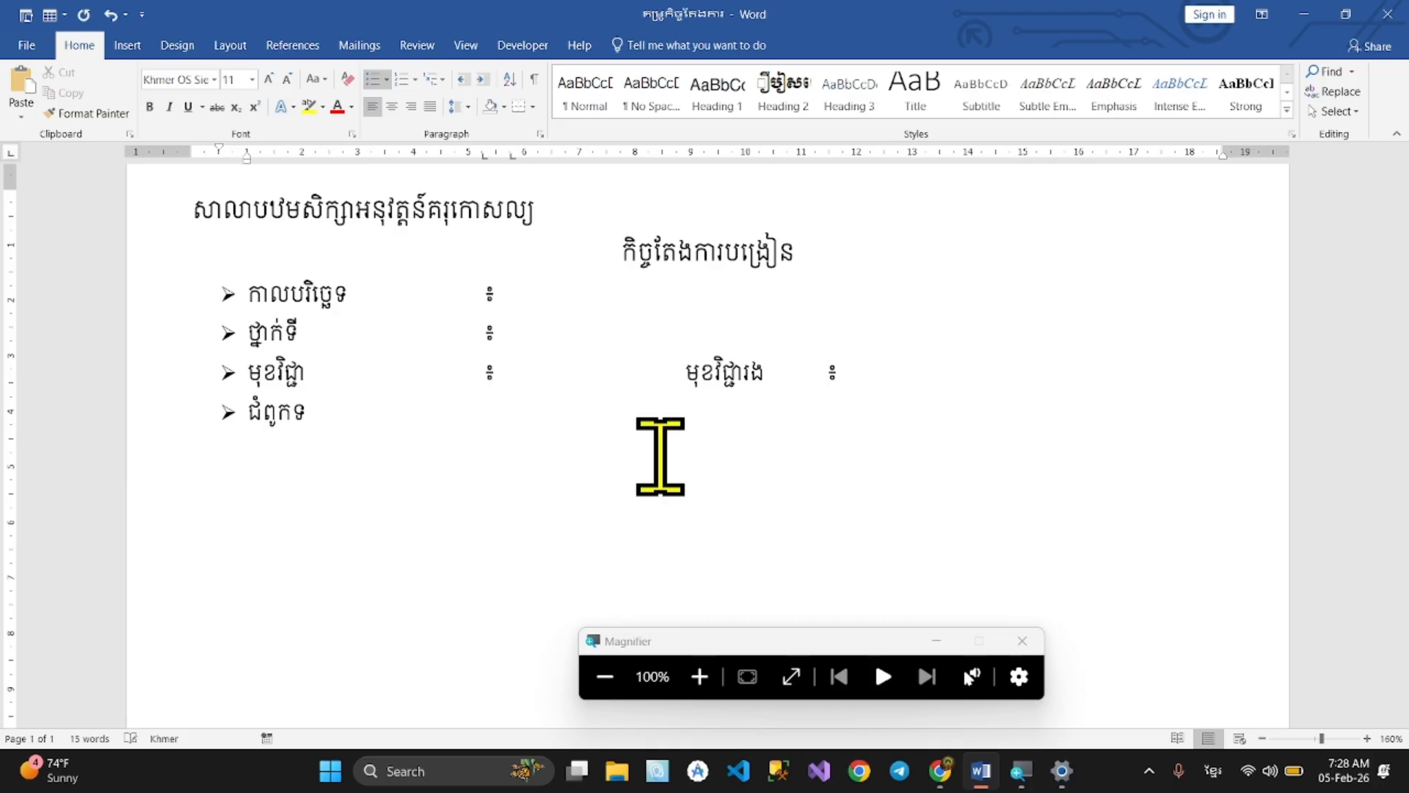
pyautogui.write('ី«')
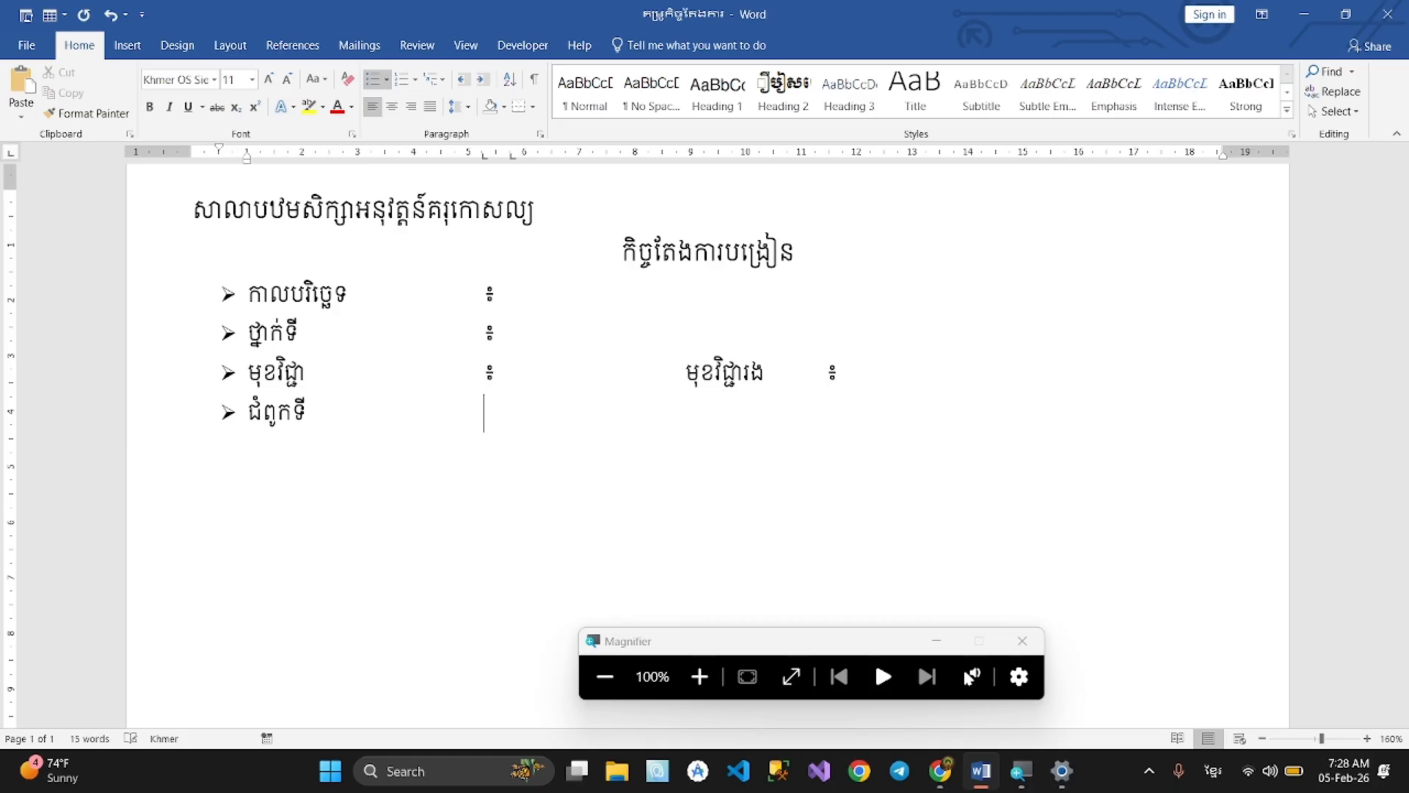
pyautogui.press('Tab')
# Add the bullet មេរៀនទី with a tab-aligned ៖, followed by a new bullet
pyautogui.write('នទី')
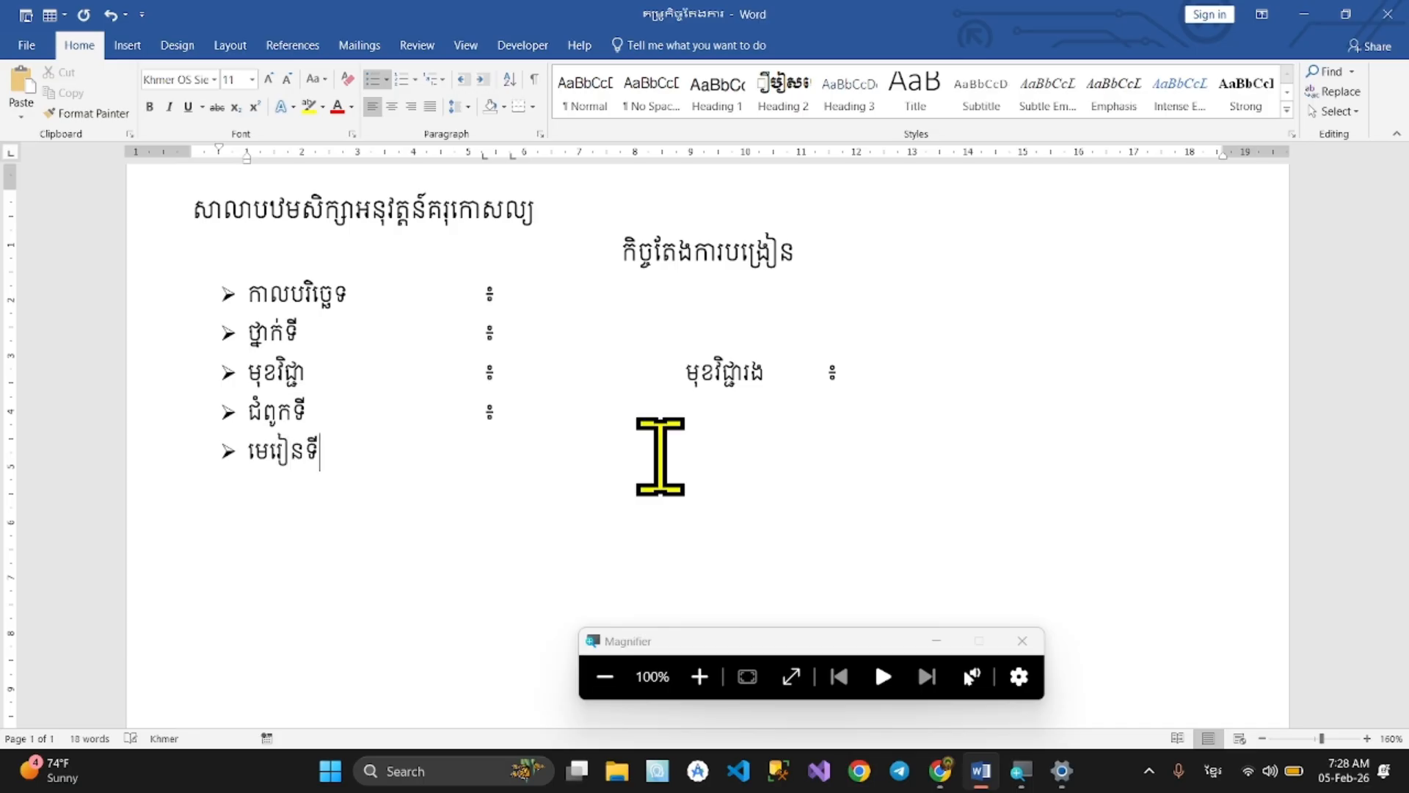
pyautogui.press('Tab')
pyautogui.write('៖')
pyautogui.press('Return')
# Check the title items in the PDF and add the bullets ចំណងជើងមេរៀន and ចំណងជើងរង, each with a tab-aligned ៖
pyautogui.hotkey('alt', 'Tab')
pyautogui.scroll(-1, 1063, 369)
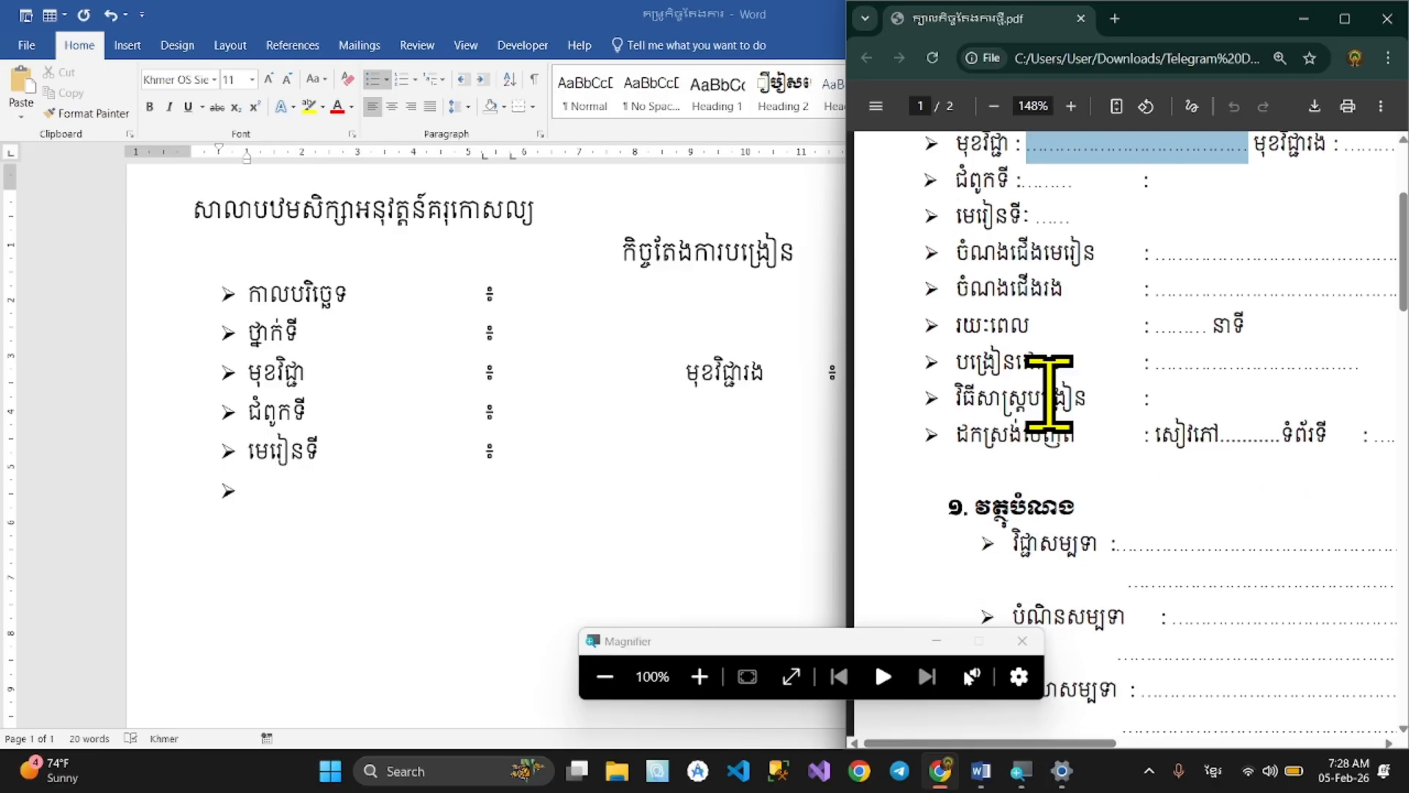
pyautogui.click(382, 484)
pyautogui.write('ចំណងជើងមេរៀន')
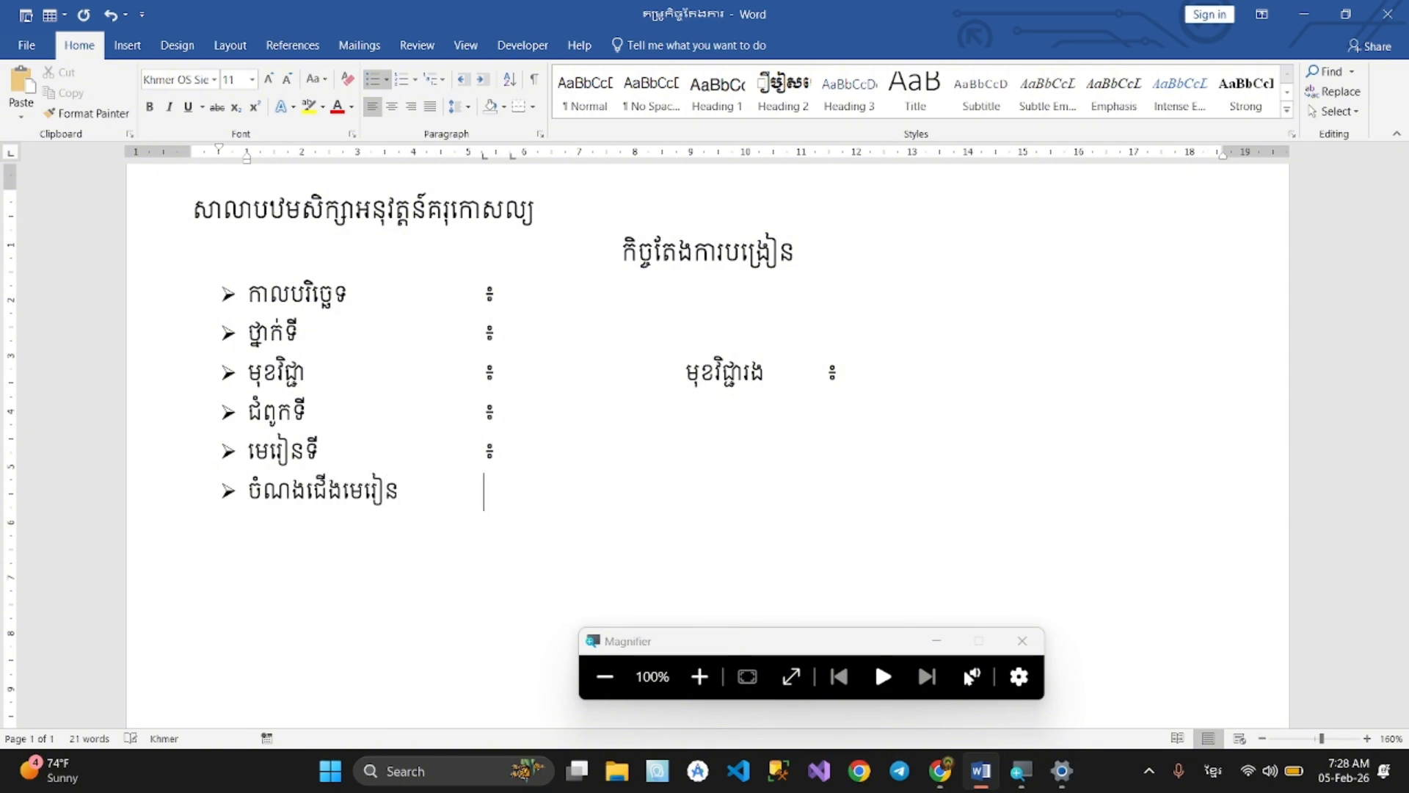
pyautogui.write('៖')
pyautogui.press('Return')
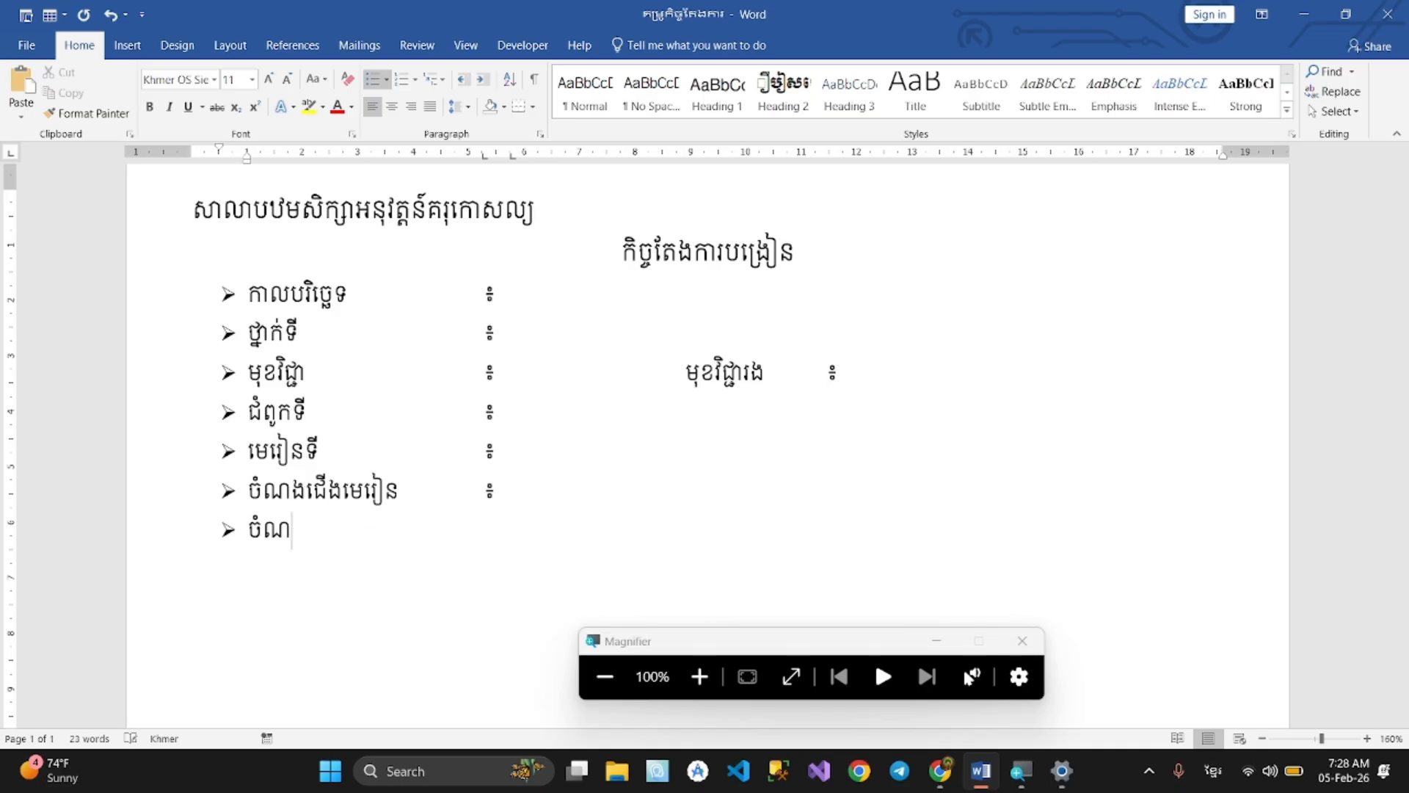
pyautogui.write('ចំណងដើ')
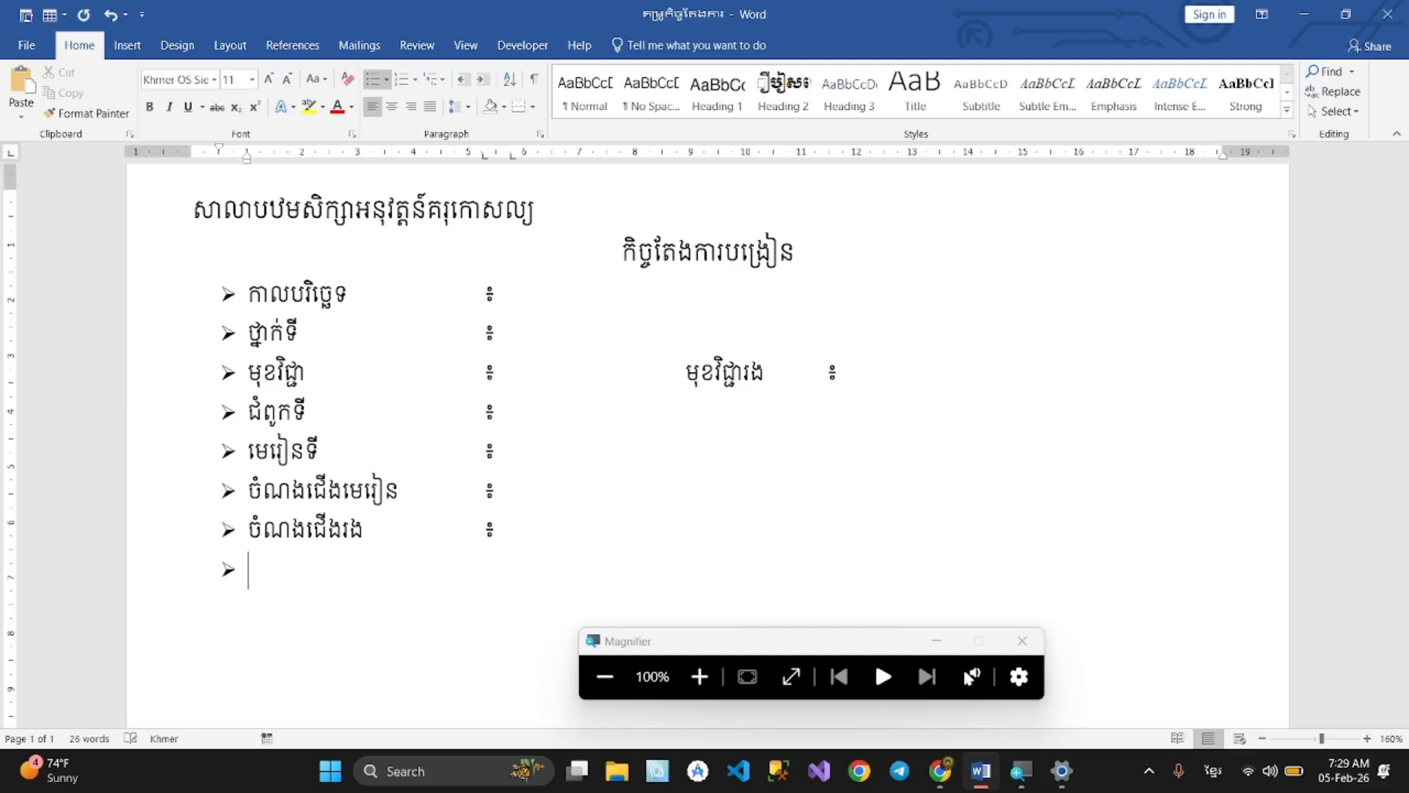
# Check the next items in the PDF and add the bullet រយៈពេល with a tab-aligned ៖, followed by a new bullet
pyautogui.hotkey('alt', 'Tab')
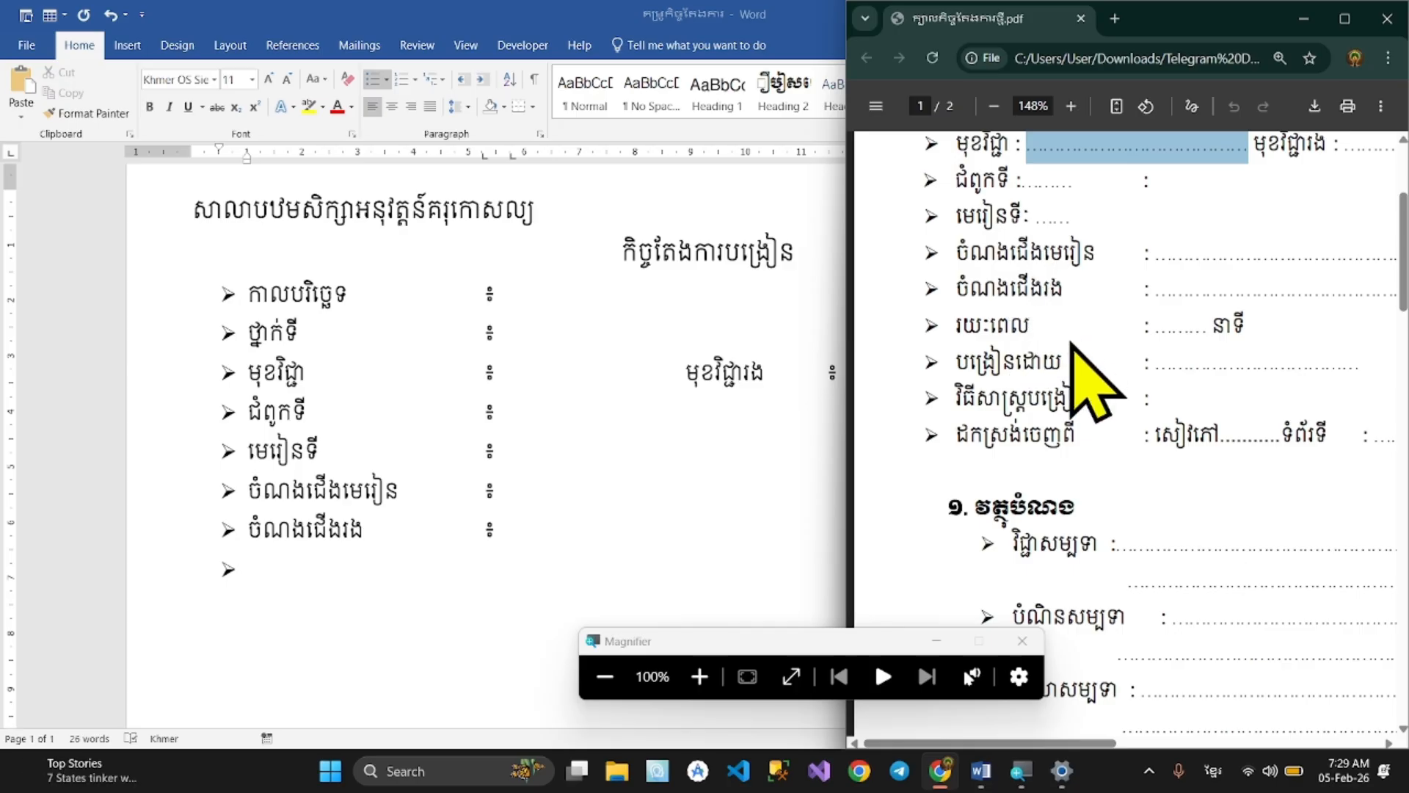
pyautogui.hotkey('alt', 'Tab')
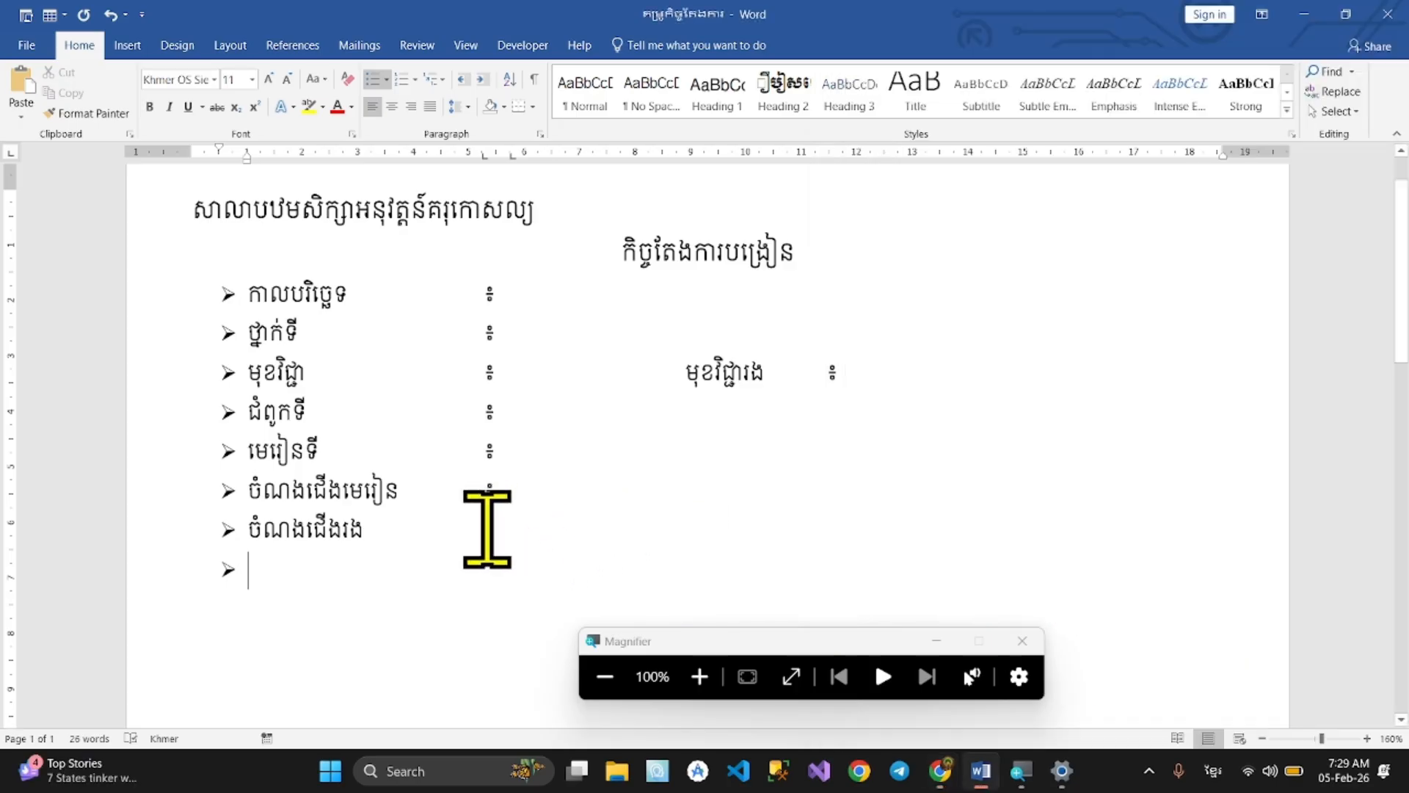
pyautogui.hotkey('alt', 'Tab')
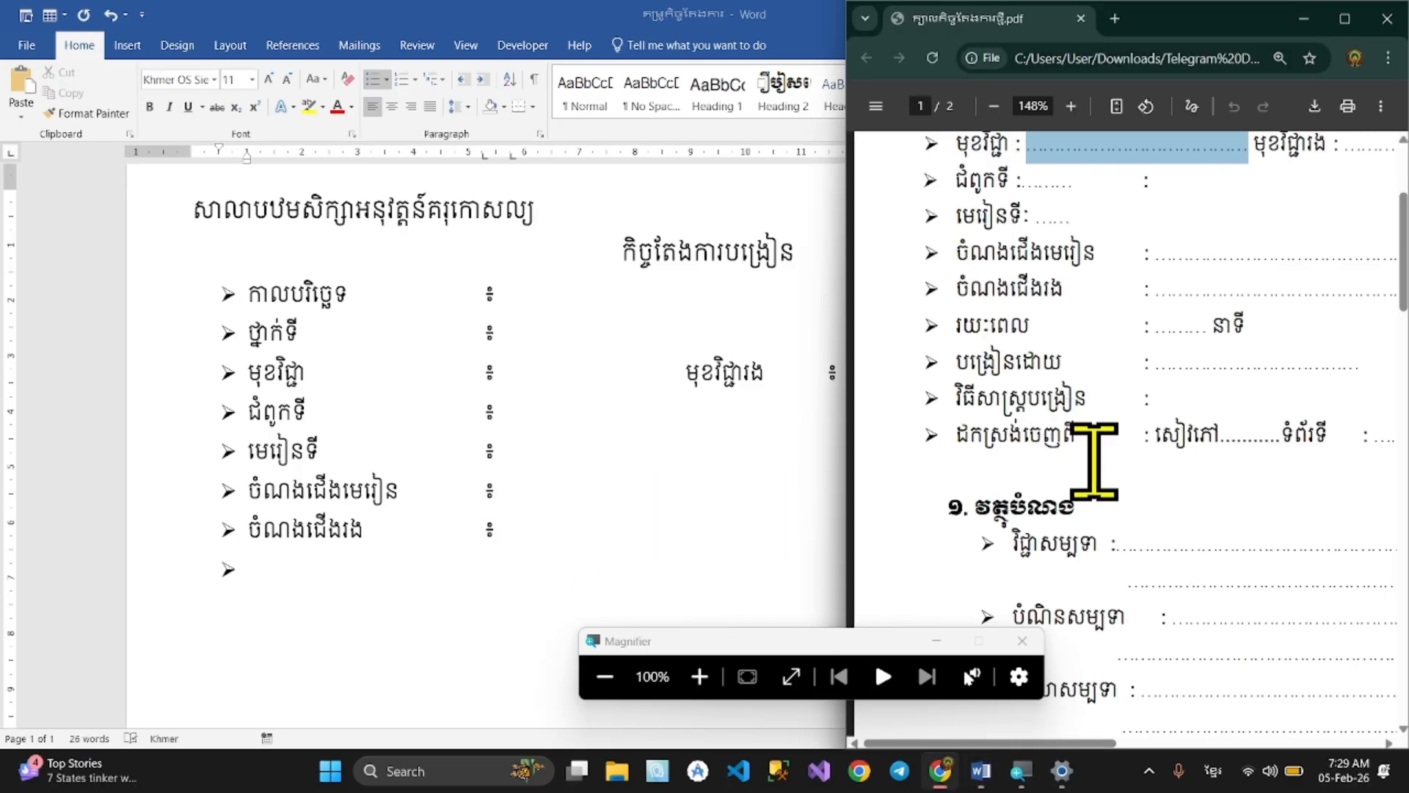
pyautogui.hotkey('alt', 'Tab')
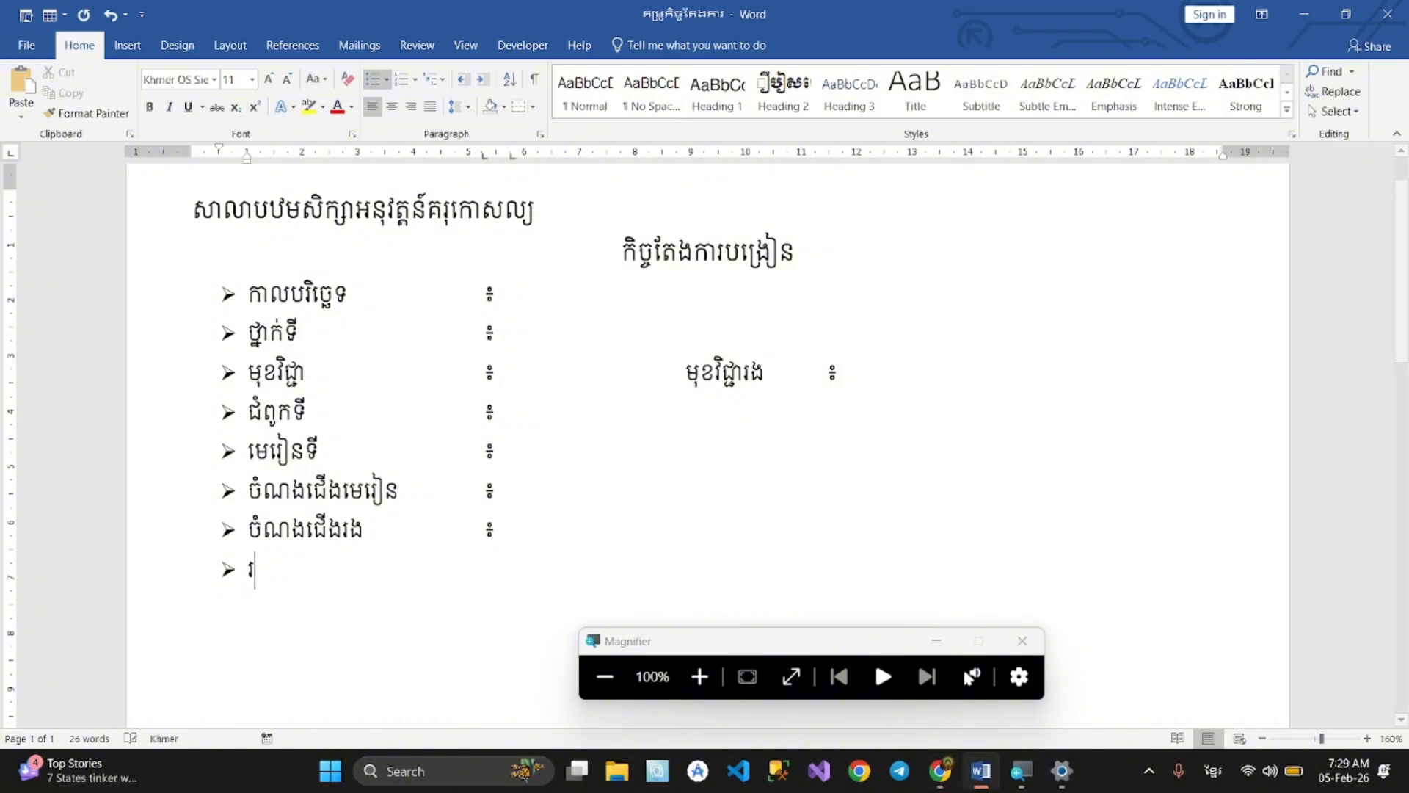
pyautogui.write('រយៈពេល\t')
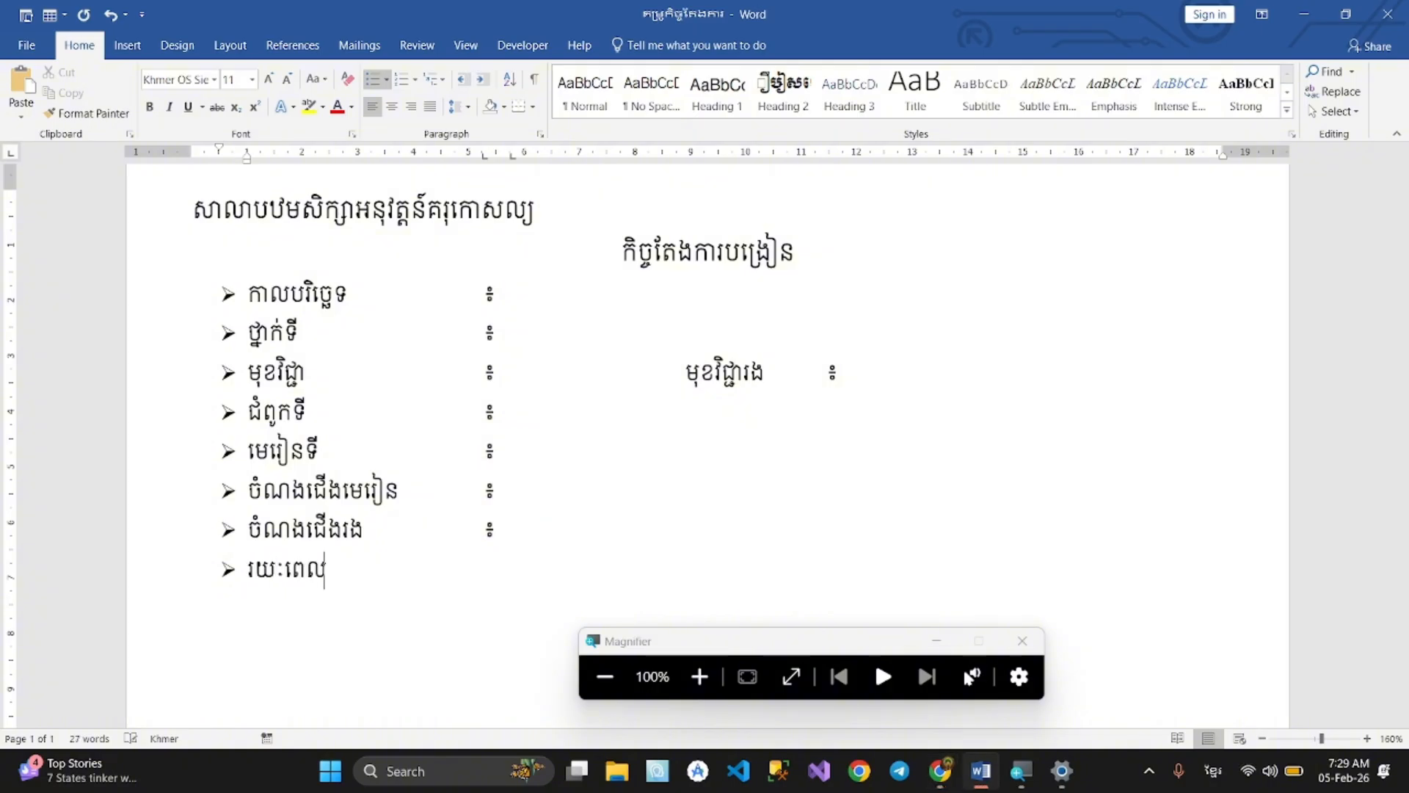
pyautogui.write('៖')
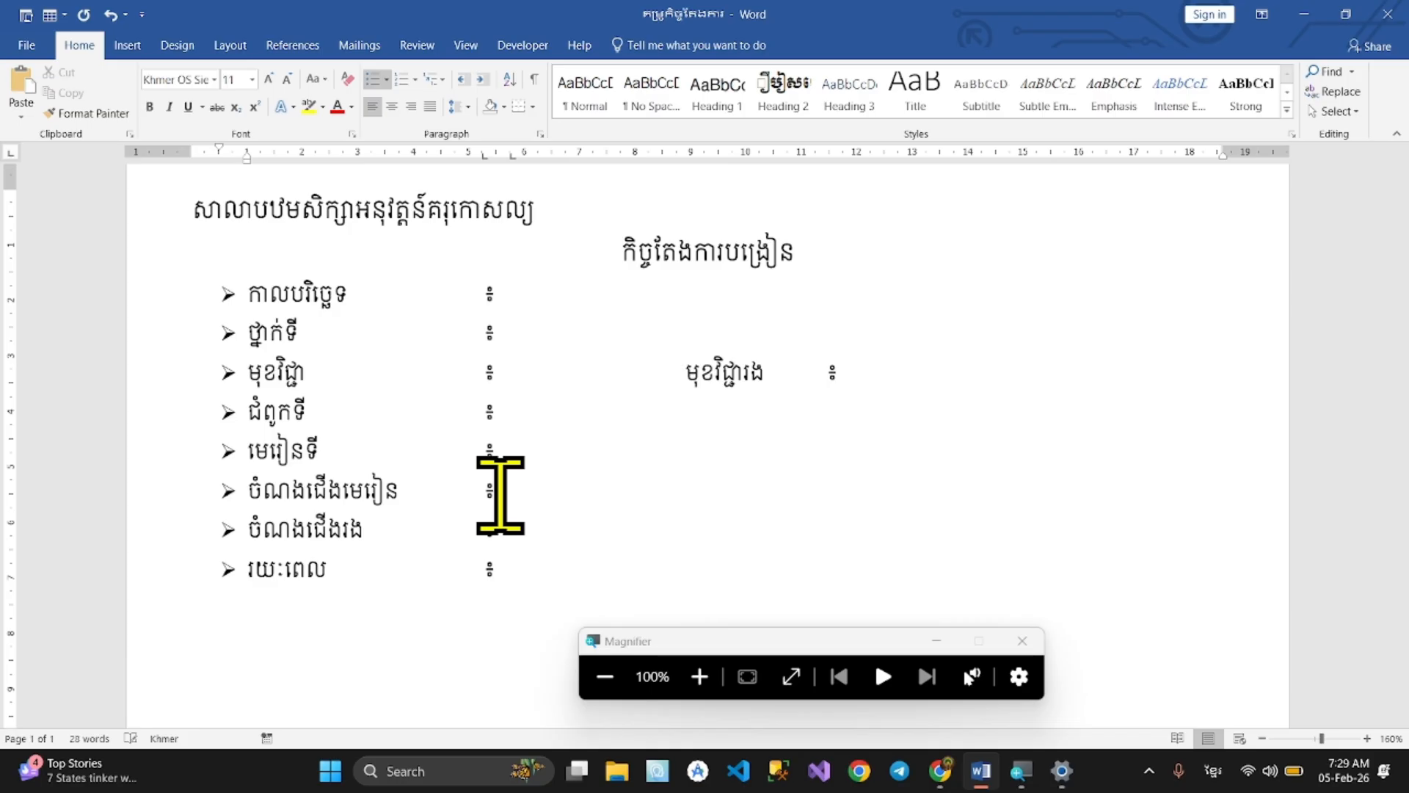
pyautogui.press('Tab')
pyautogui.scroll(-2, 705, 440)
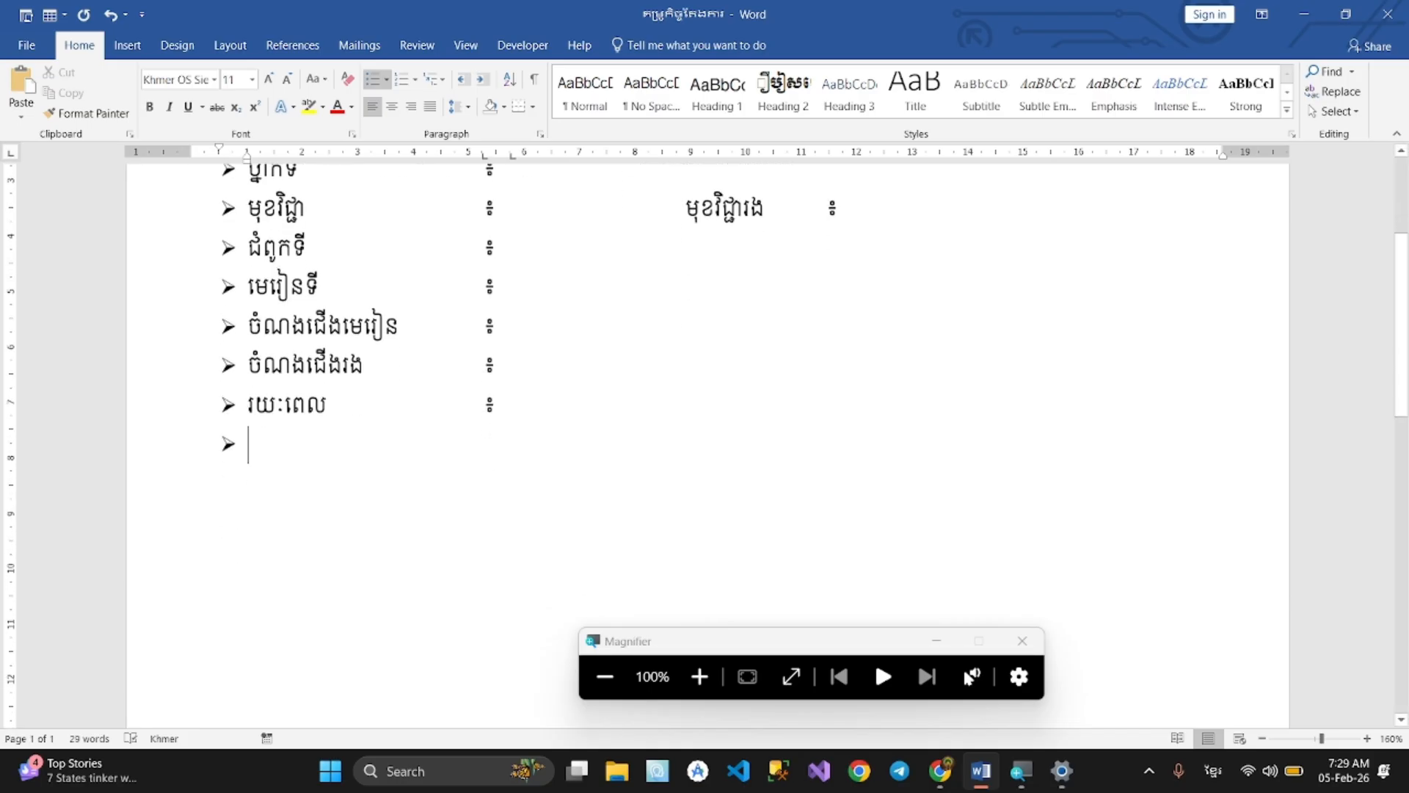
# Enter បង្រៀនដោយ with a tab-aligned ៖ in the new bullet and start another bullet
pyautogui.write('បង្រៀន')
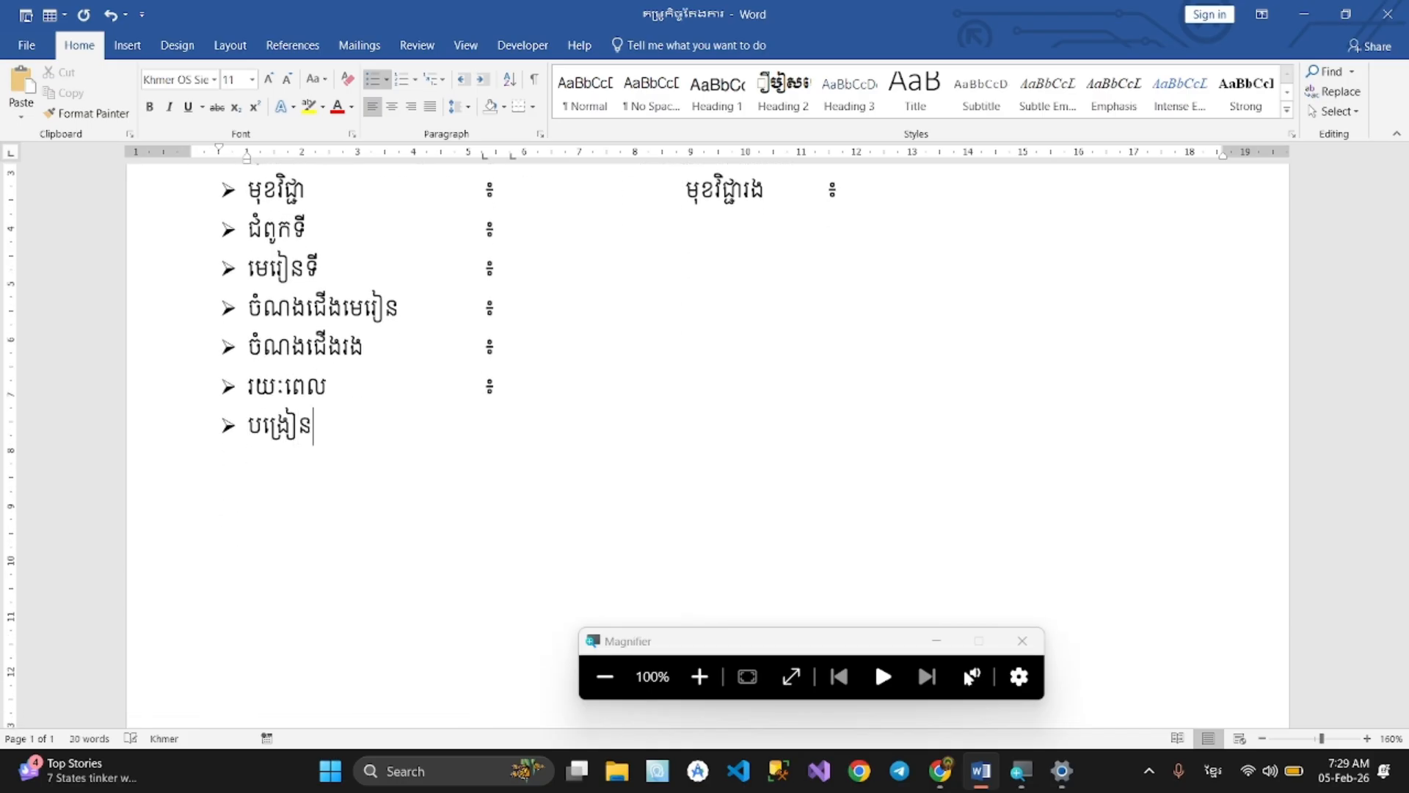
pyautogui.write('ដោយ\t៖')
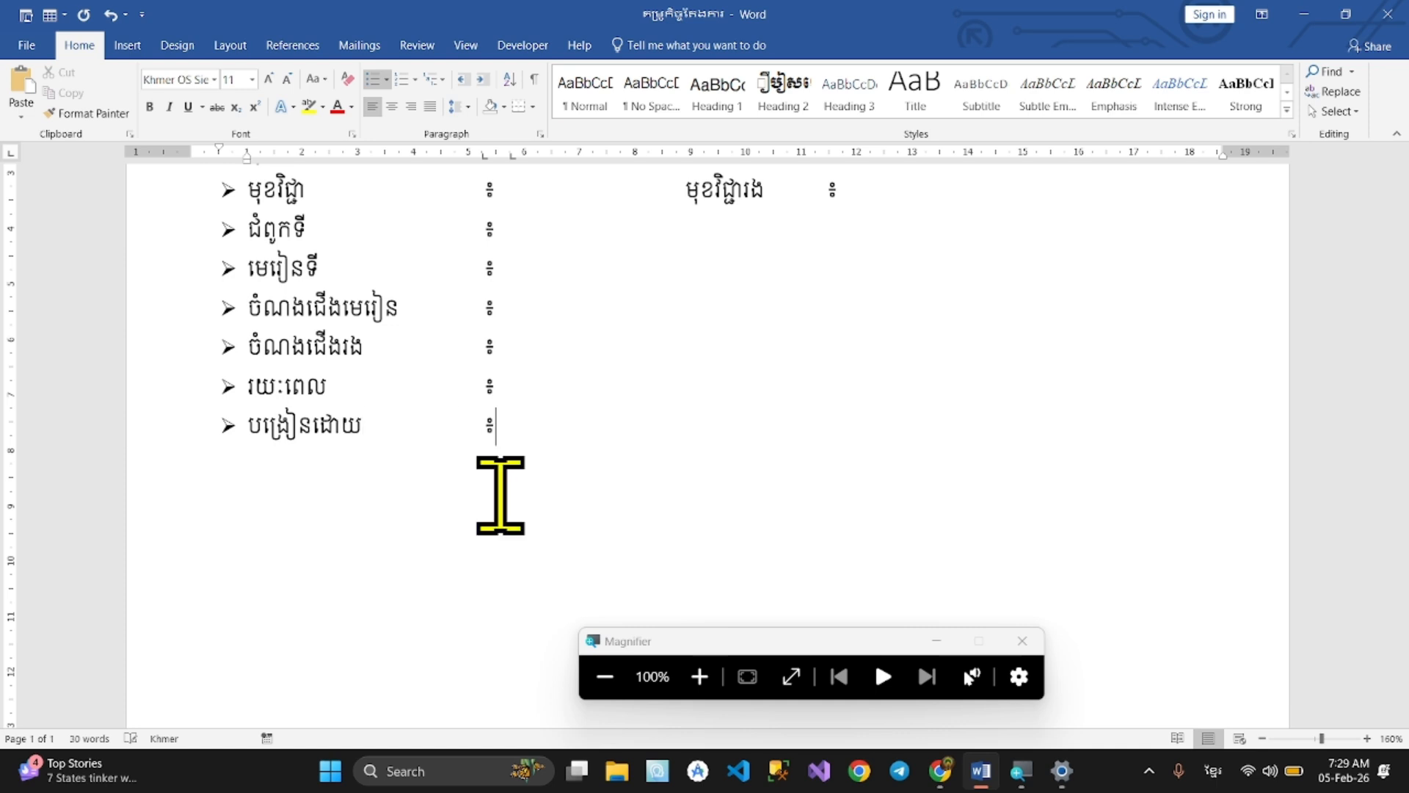
pyautogui.press('Return')
# Check the teaching method item in the PDF and add the bullet វិធីសាស្ត្របង្រៀន with a tab-aligned ៖
pyautogui.hotkey('alt', 'Tab')
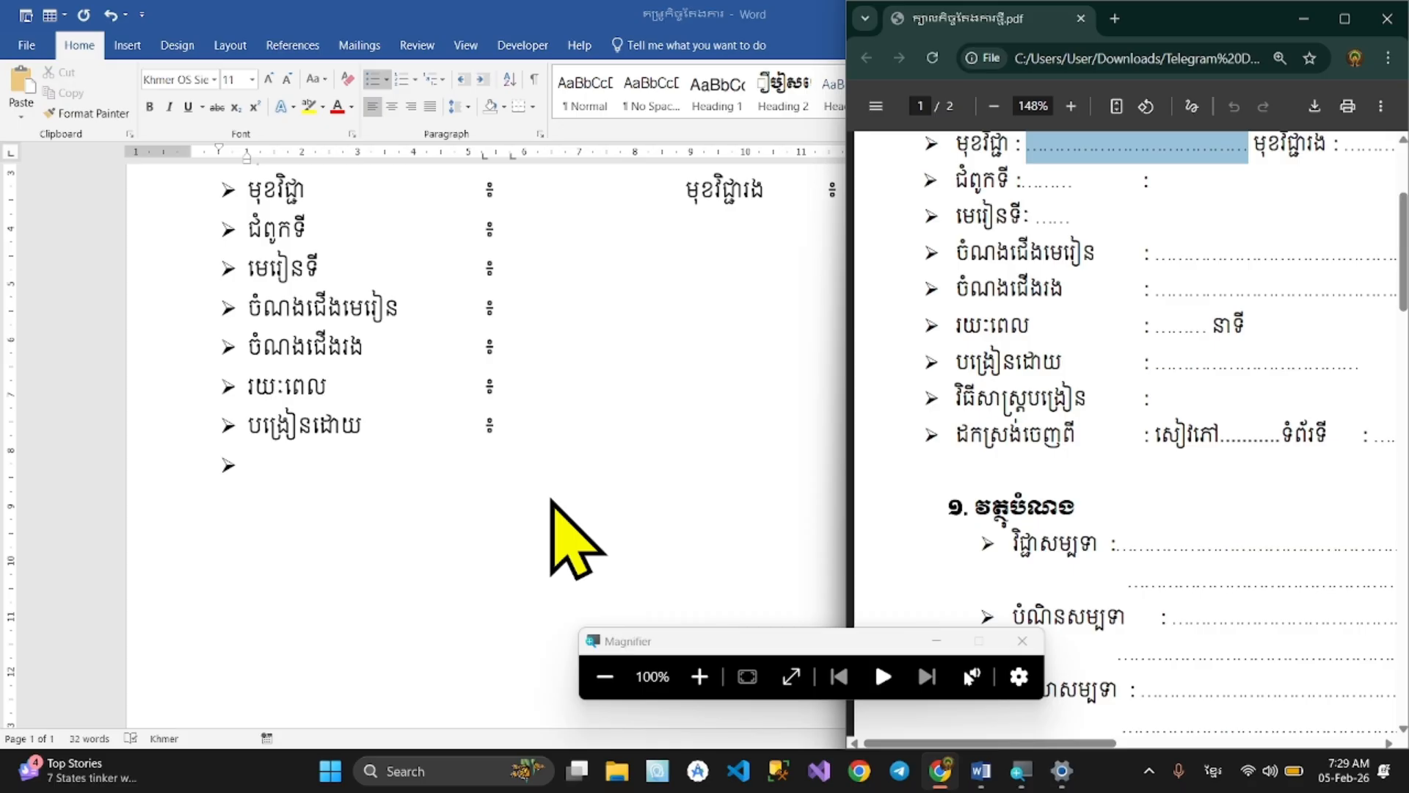
pyautogui.hotkey('alt', 'Tab')
pyautogui.write('វិធី')
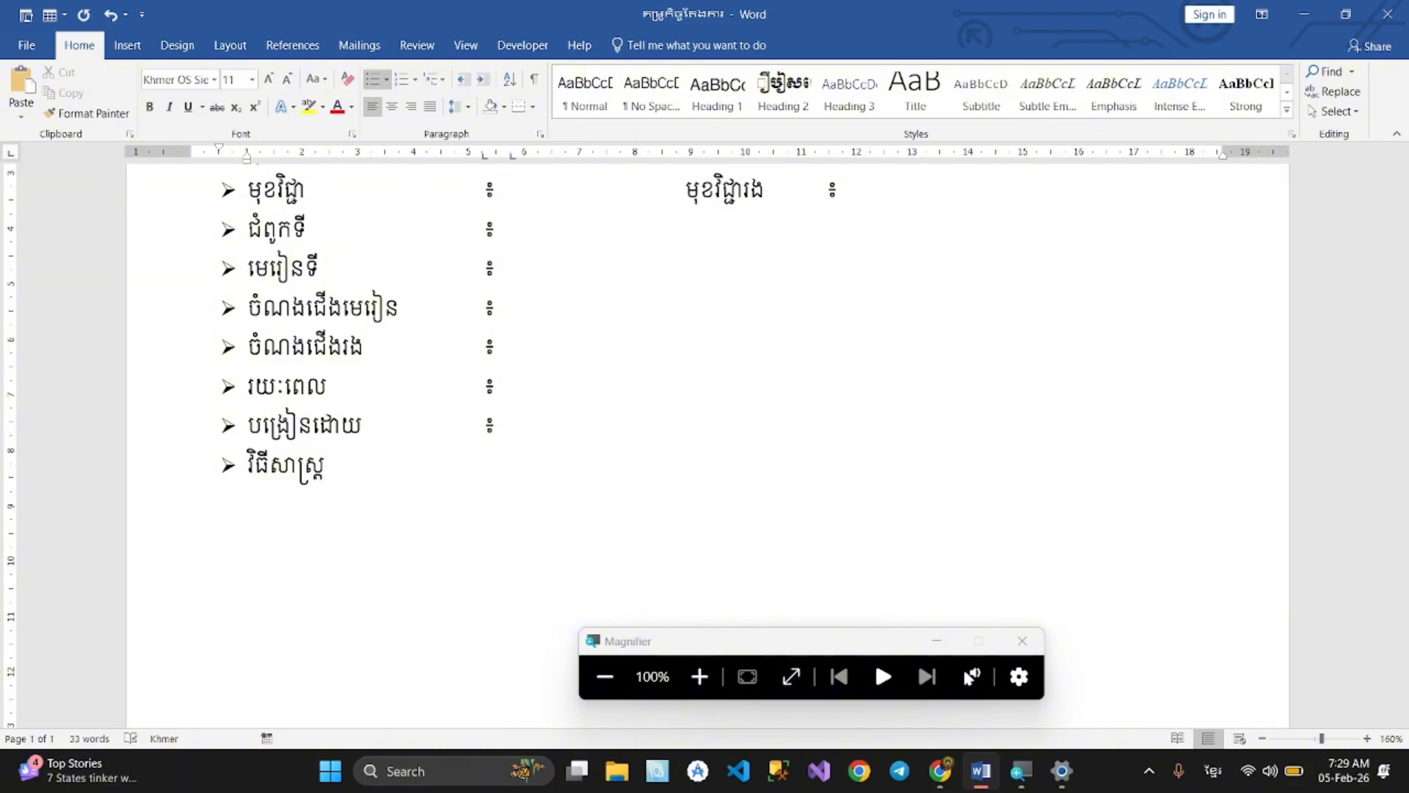
pyautogui.hotkey('alt', 'Tab')
pyautogui.hotkey('alt', 'Tab')
pyautogui.write('រៀន')
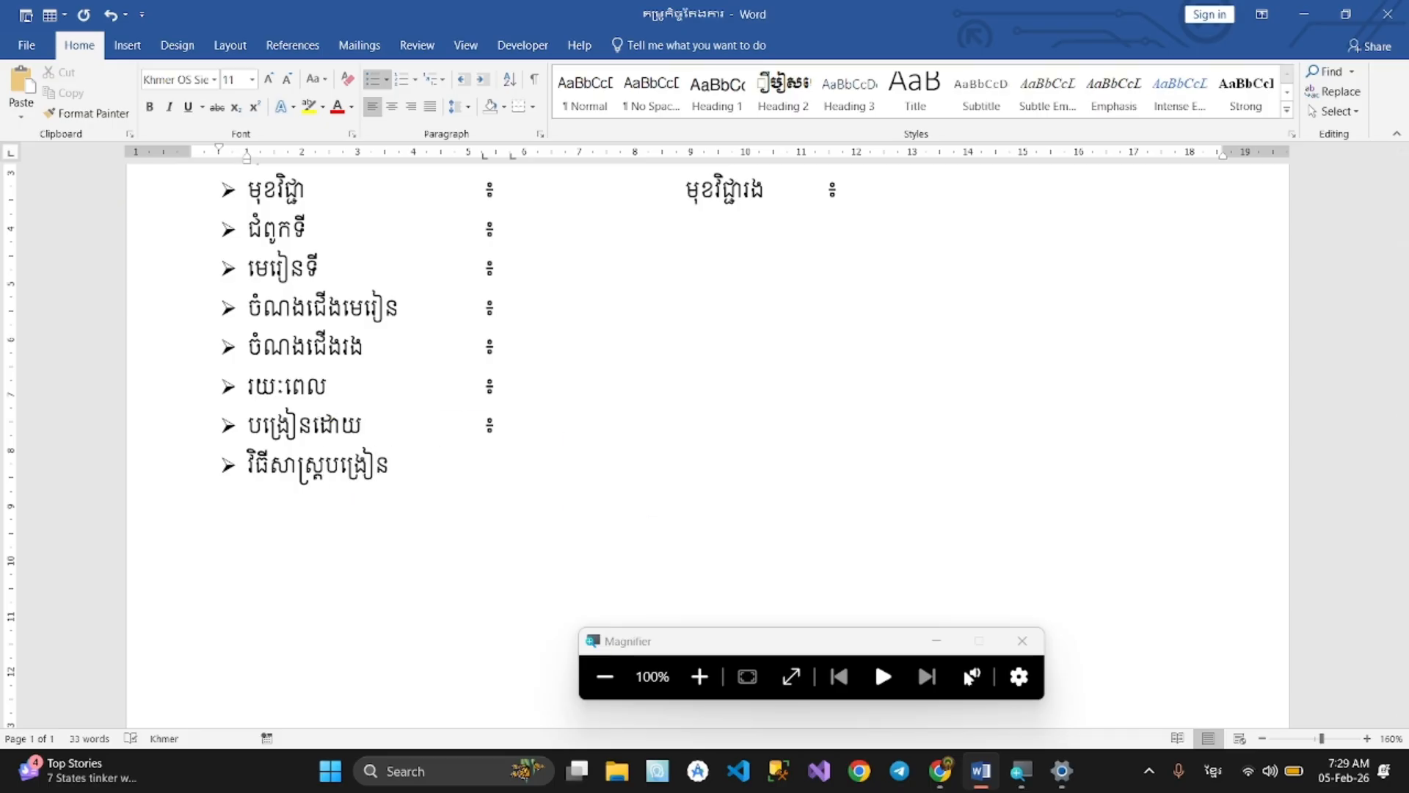
pyautogui.press('Tab')
pyautogui.write('៖')
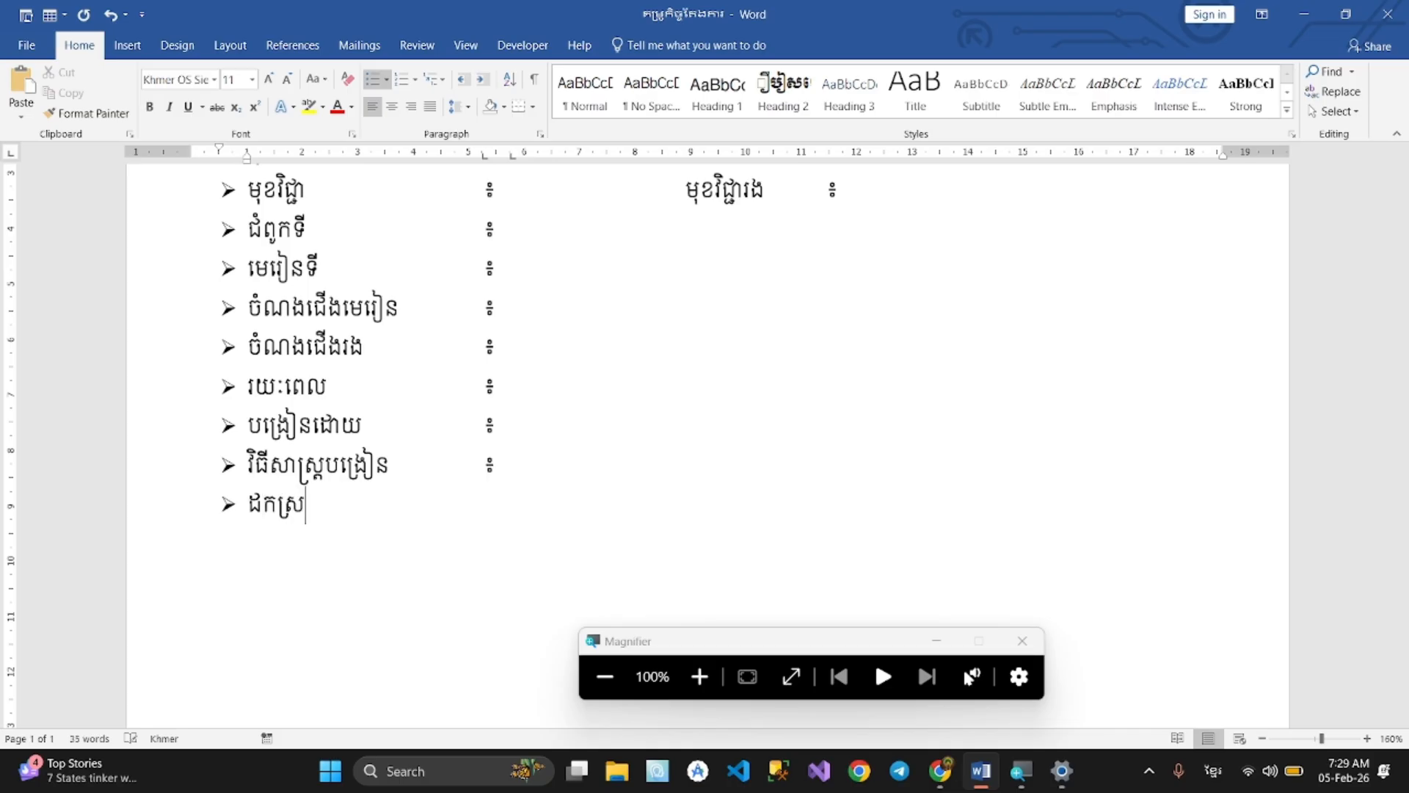
# Add the bullet ដកស្រង់ចេញពី with a tab-aligned ៖, followed by សៀវភៅ and ទំព័រ, each with a dotted blank, as in the PDF
pyautogui.write('ចេញពី')
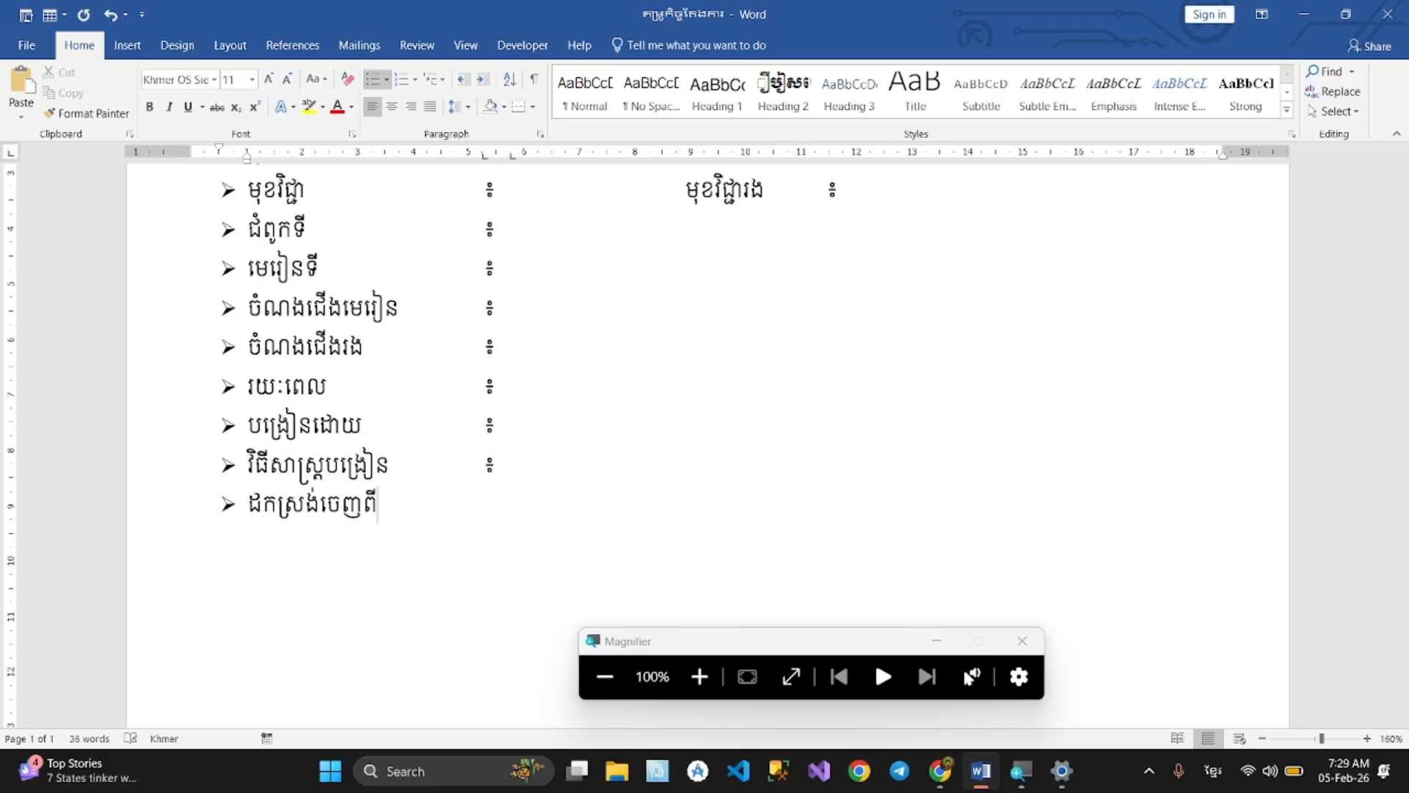
pyautogui.press('Tab')
pyautogui.hotkey('alt', 'Tab')
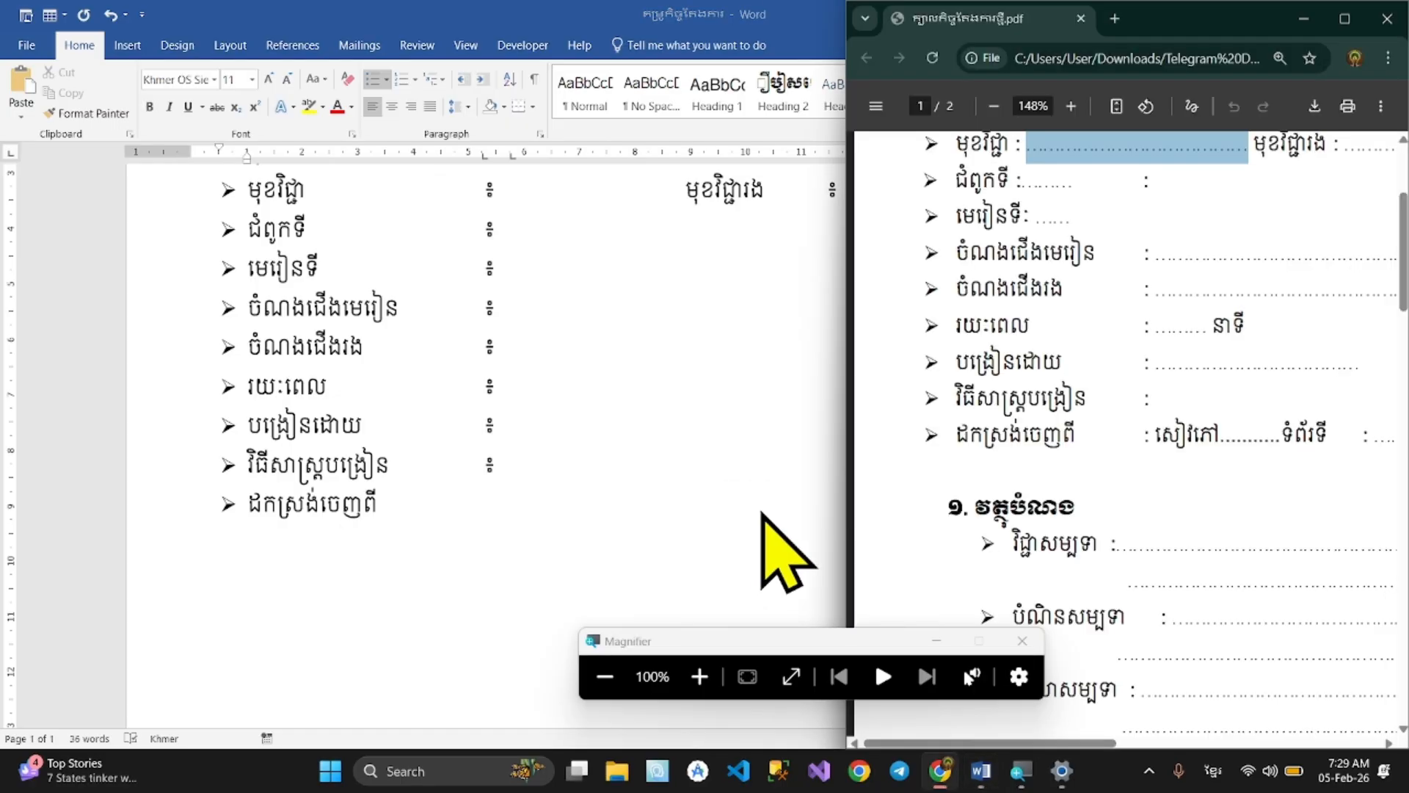
pyautogui.click(775, 498)
pyautogui.write('៖ សៀ')
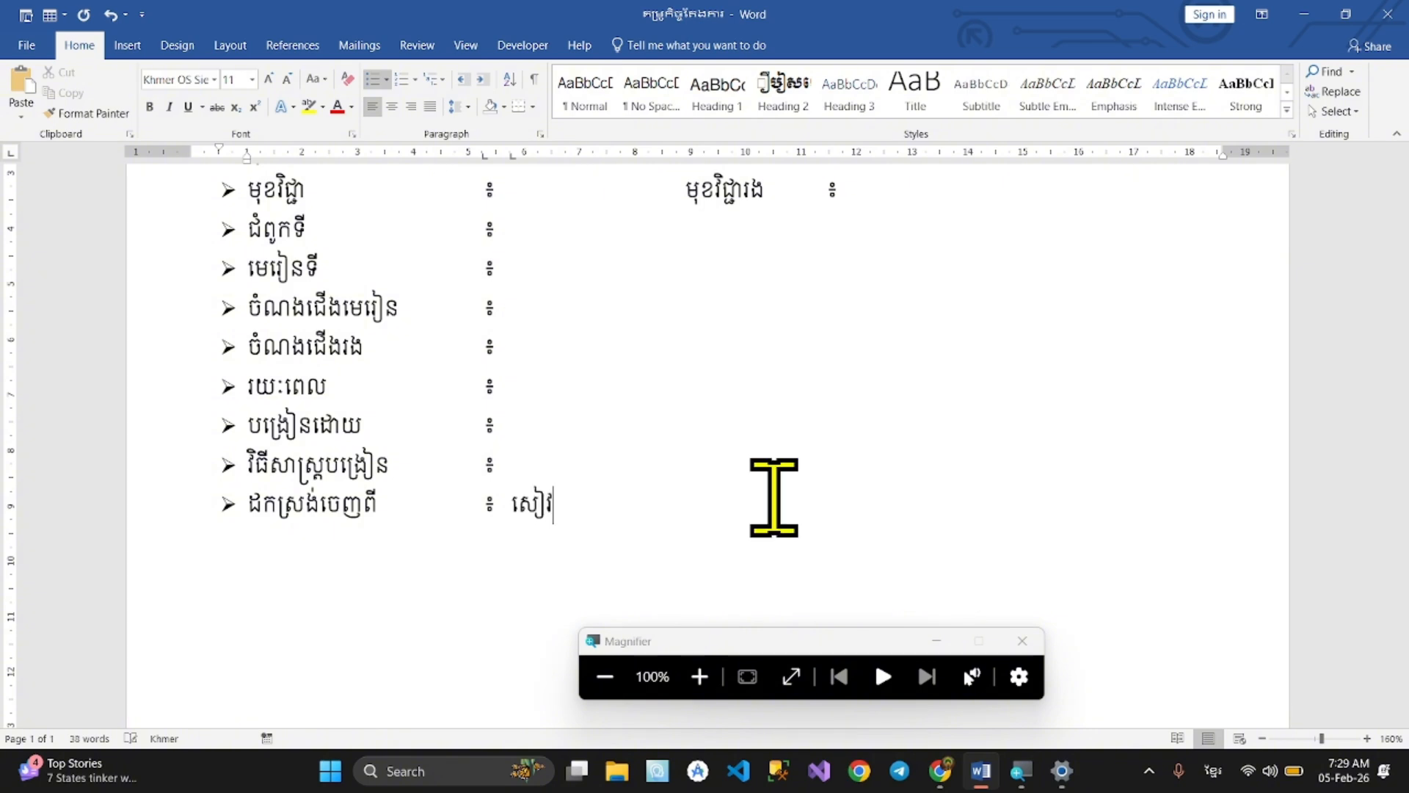
pyautogui.write('វភៅ')
pyautogui.hotkey('alt', 'Tab')
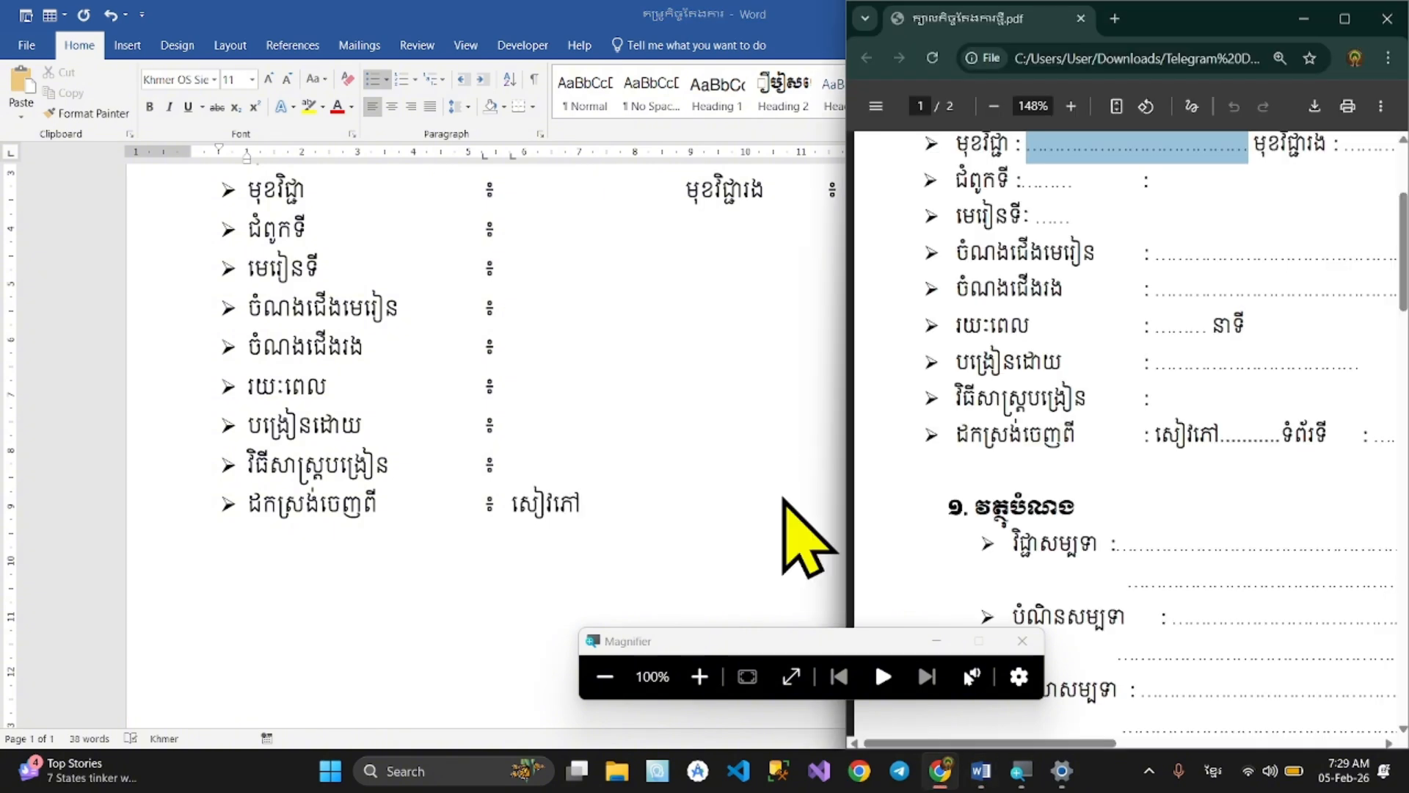
pyautogui.hotkey('alt', 'Tab')
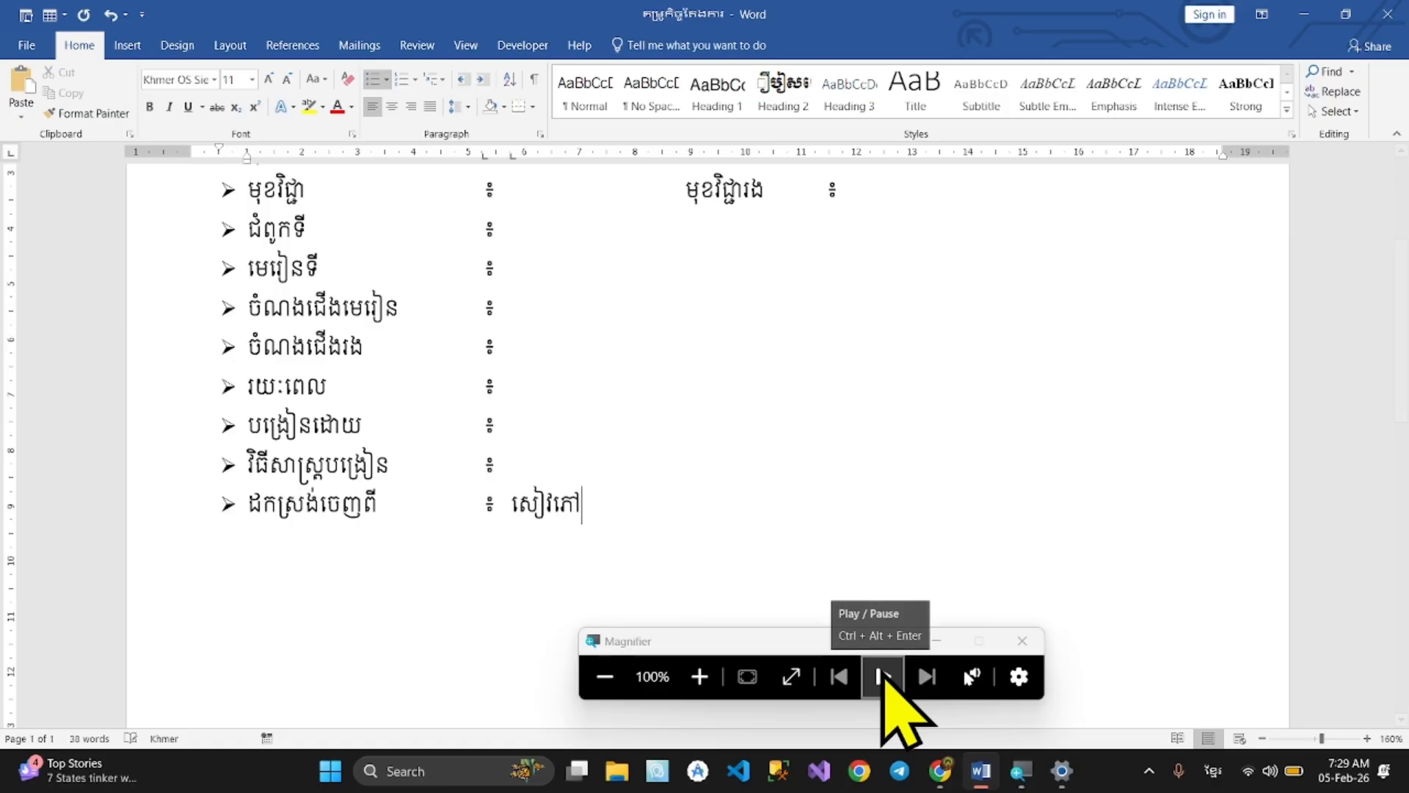
pyautogui.write('.')
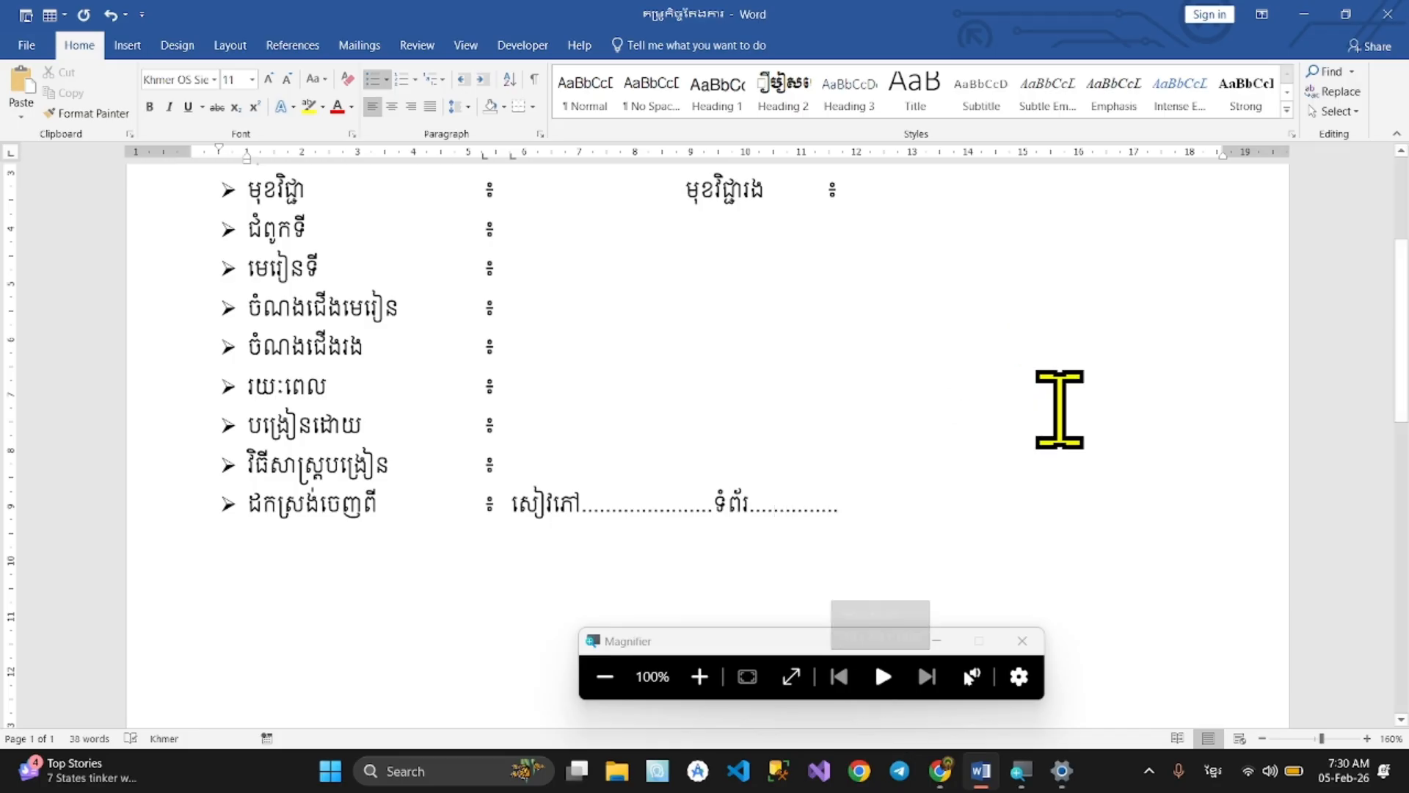
# Check the rest of the source line in the PDF, append បោះពុម្ភឆ្នាំ with a dotted blank, and start a new bullet
pyautogui.hotkey('alt', 'Tab')
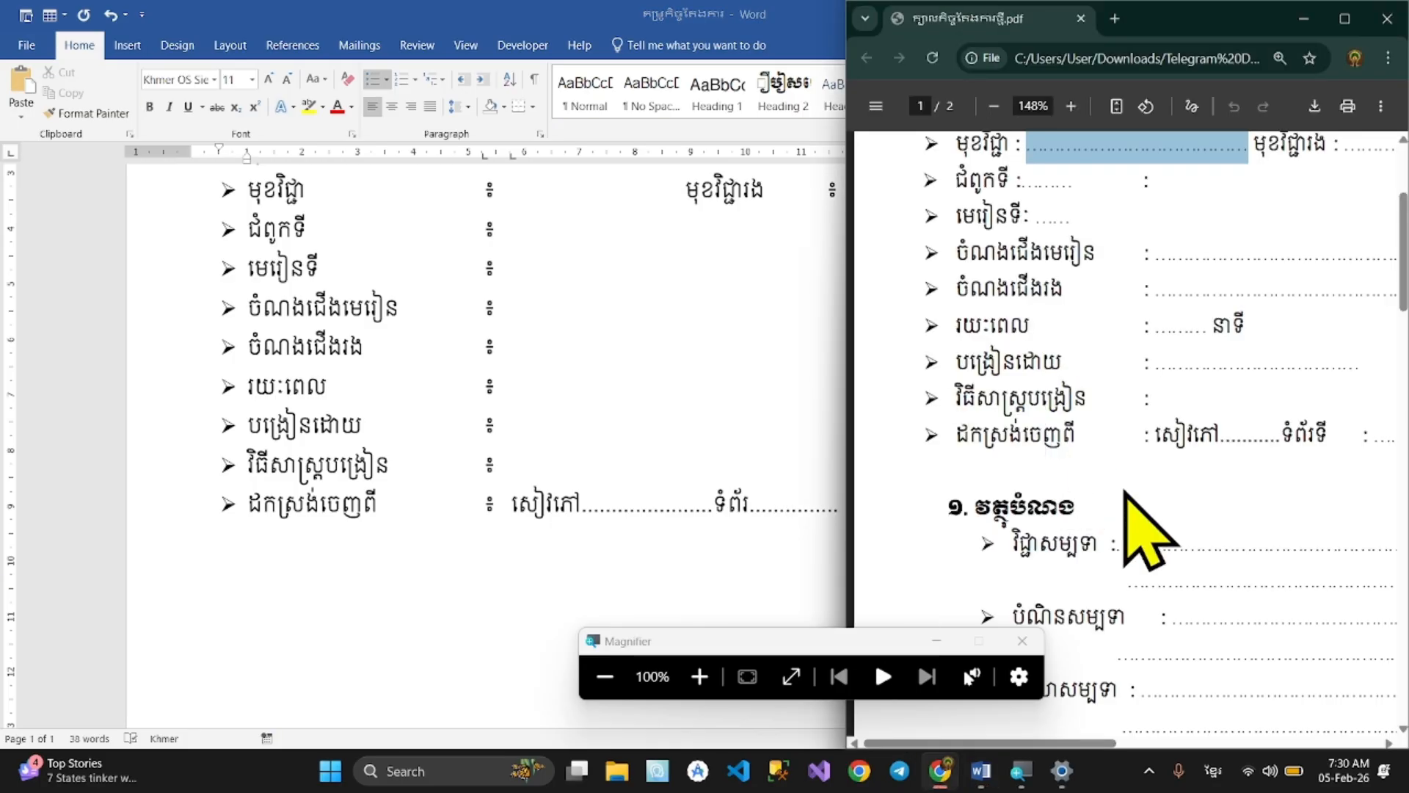
pyautogui.hscroll(5, 1125, 494)
pyautogui.hotkey('alt', 'Tab')
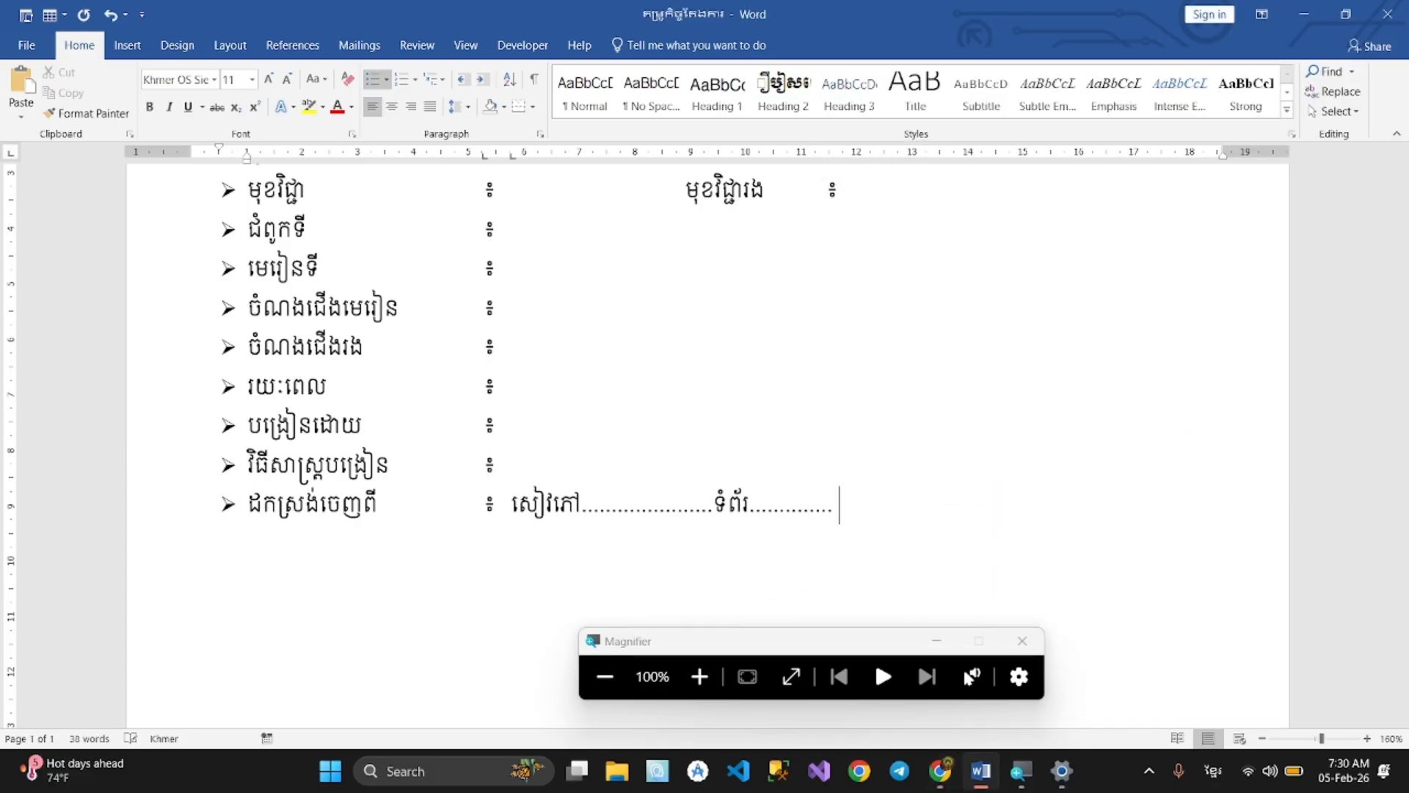
pyautogui.write('បោះ')
pyautogui.write('បុ')
pyautogui.write('ពុម')
pyautogui.write('្ពផ្')
pyautogui.write('សាយ')
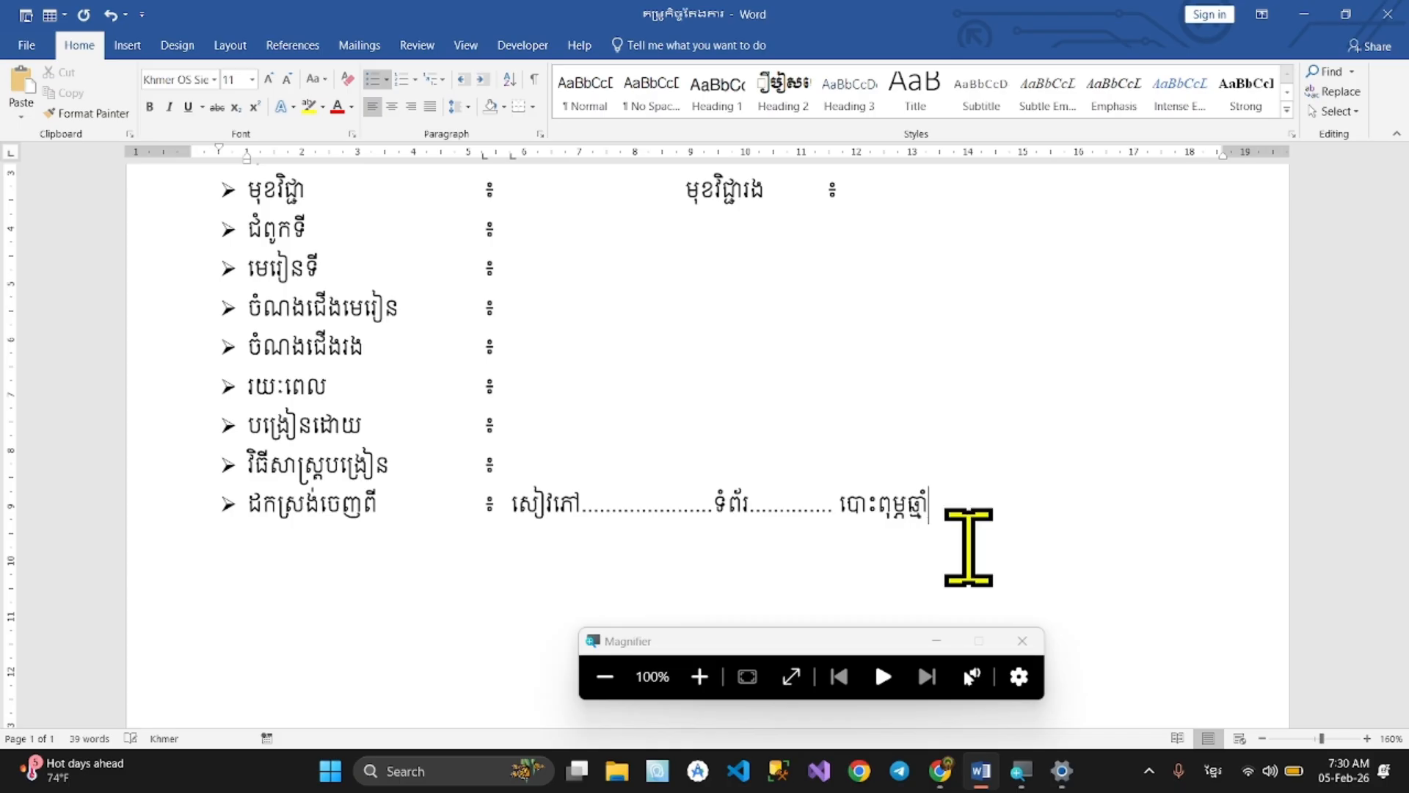
pyautogui.write('ាំ     ')
pyautogui.write('............')
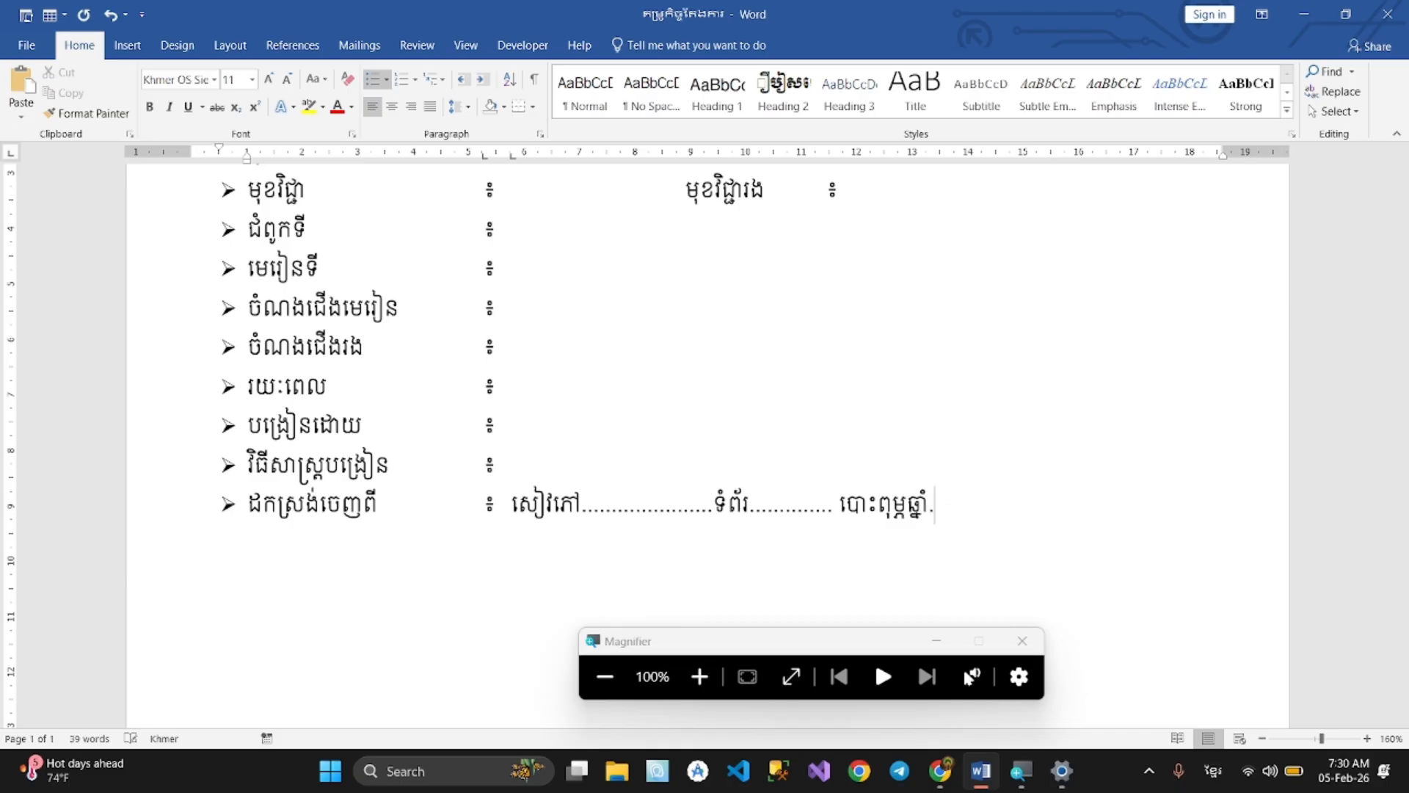
pyautogui.press('Return')
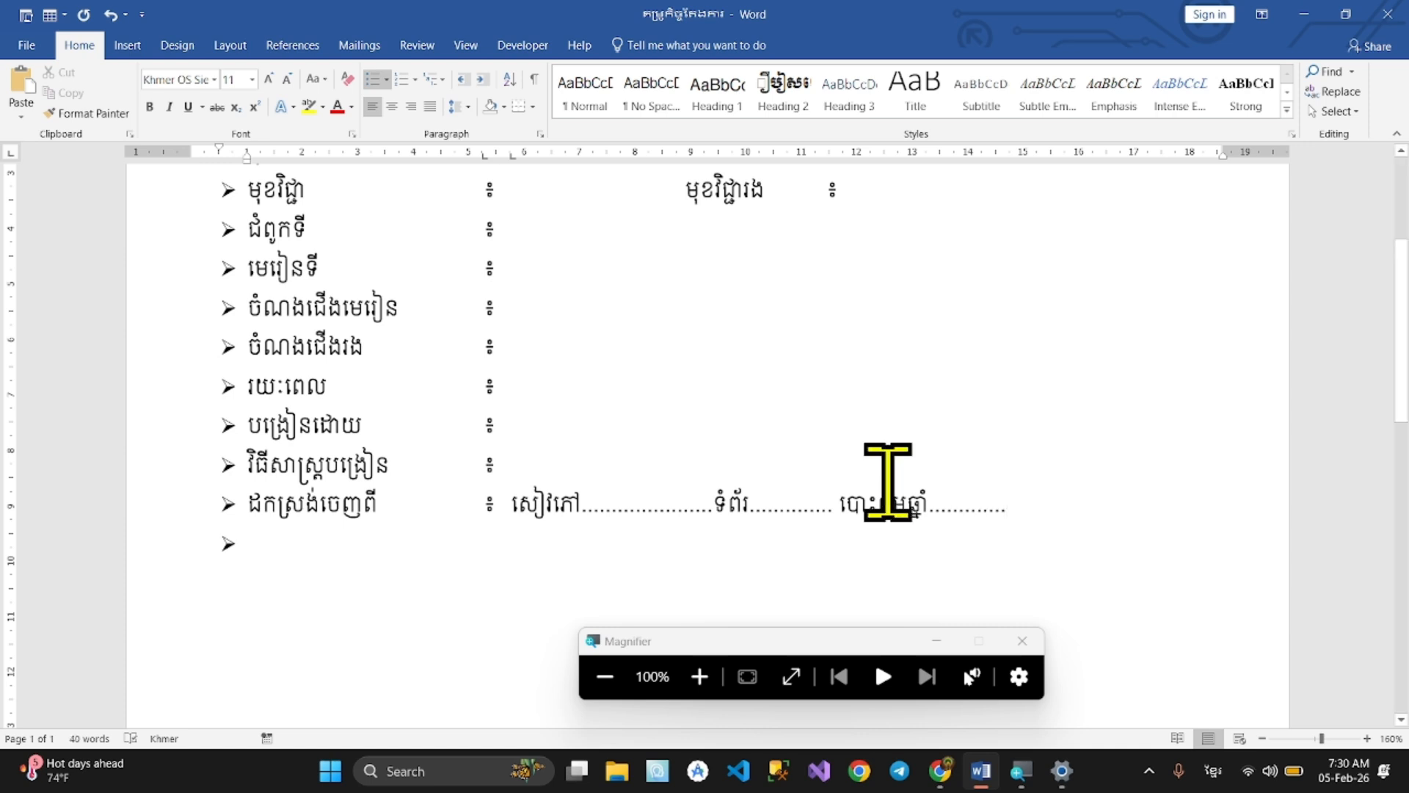
# Examine the PDF content after the source line and review the bullet list entered in the document
pyautogui.hotkey('alt', 'Tab')
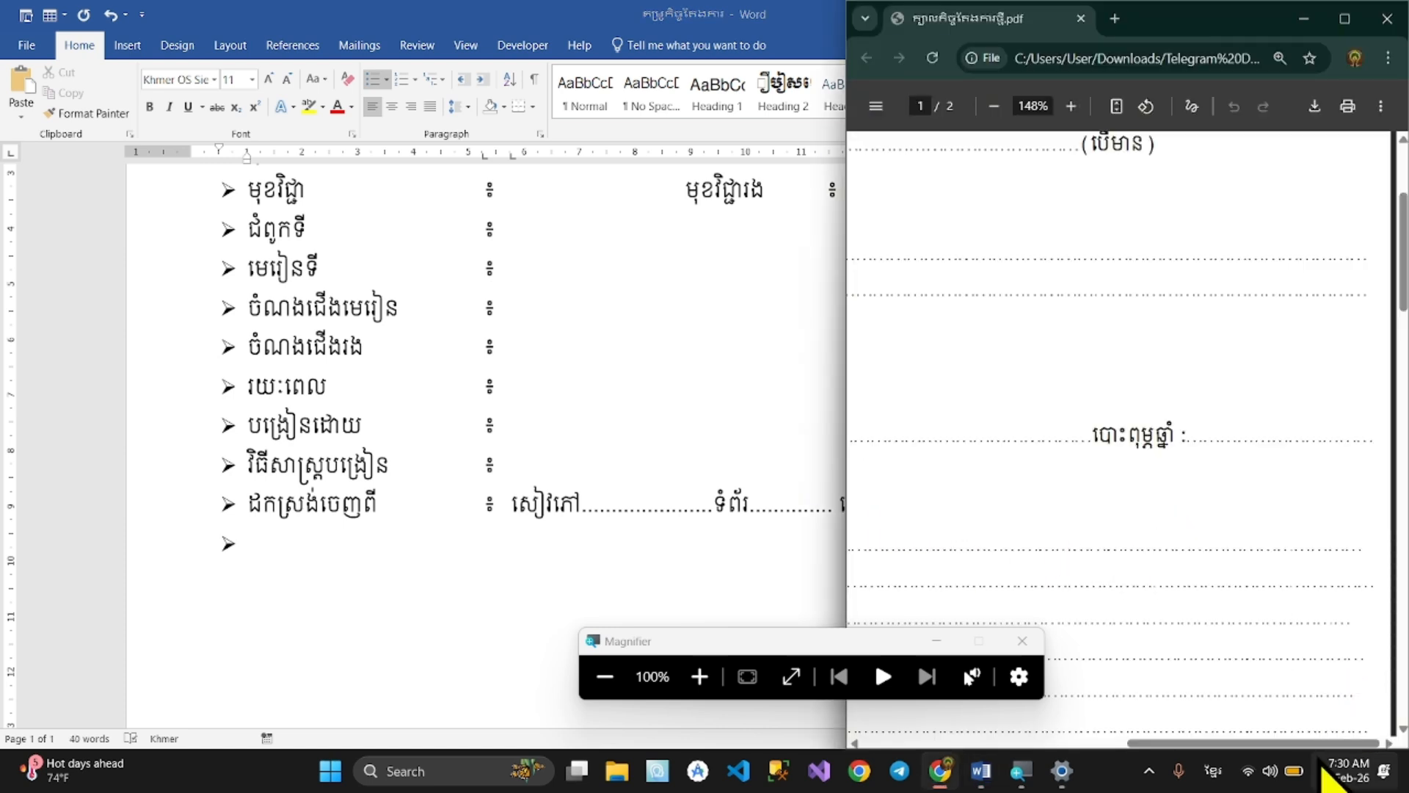
pyautogui.moveTo(1298, 743); pyautogui.dragTo(1244, 740)
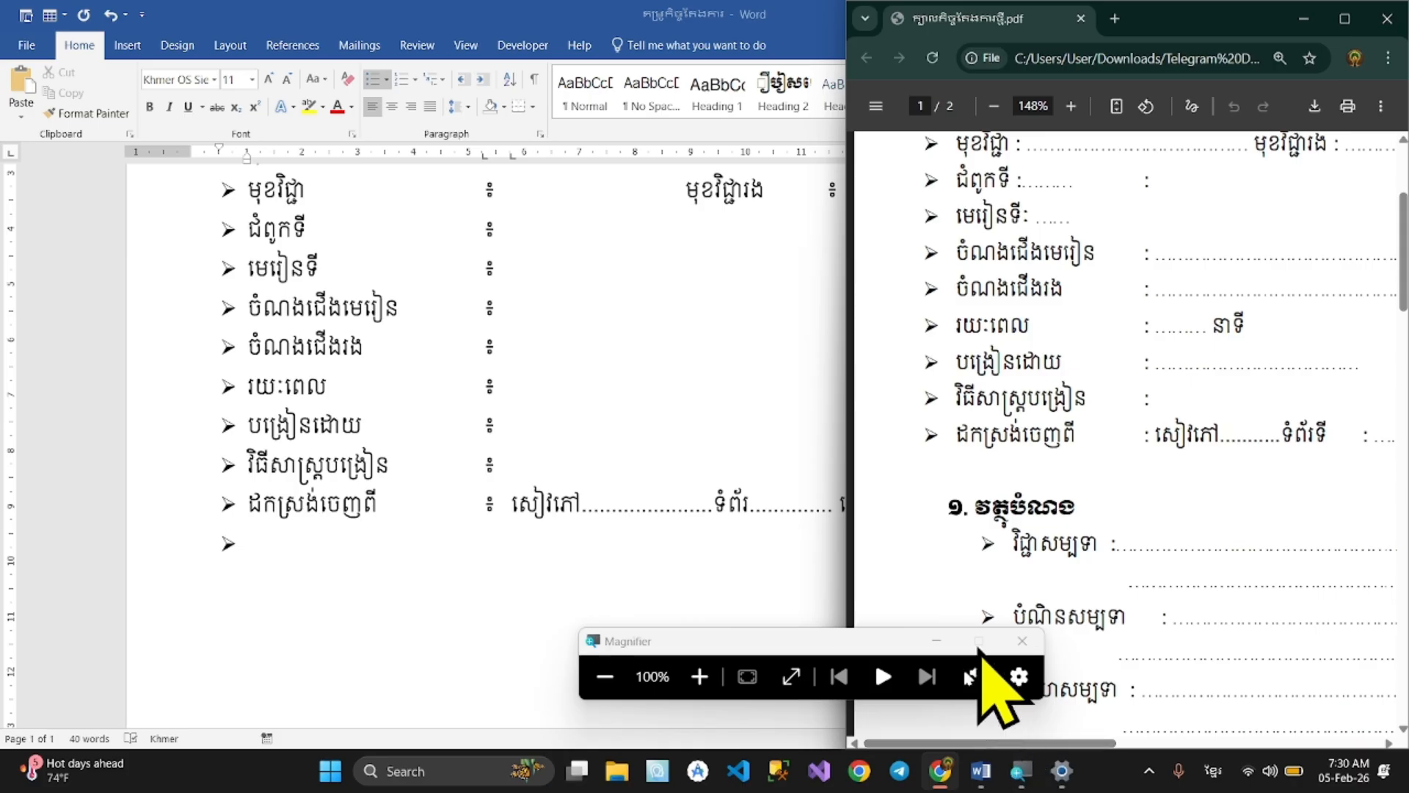
pyautogui.scroll(-3, 1001, 573)
pyautogui.click(518, 549)
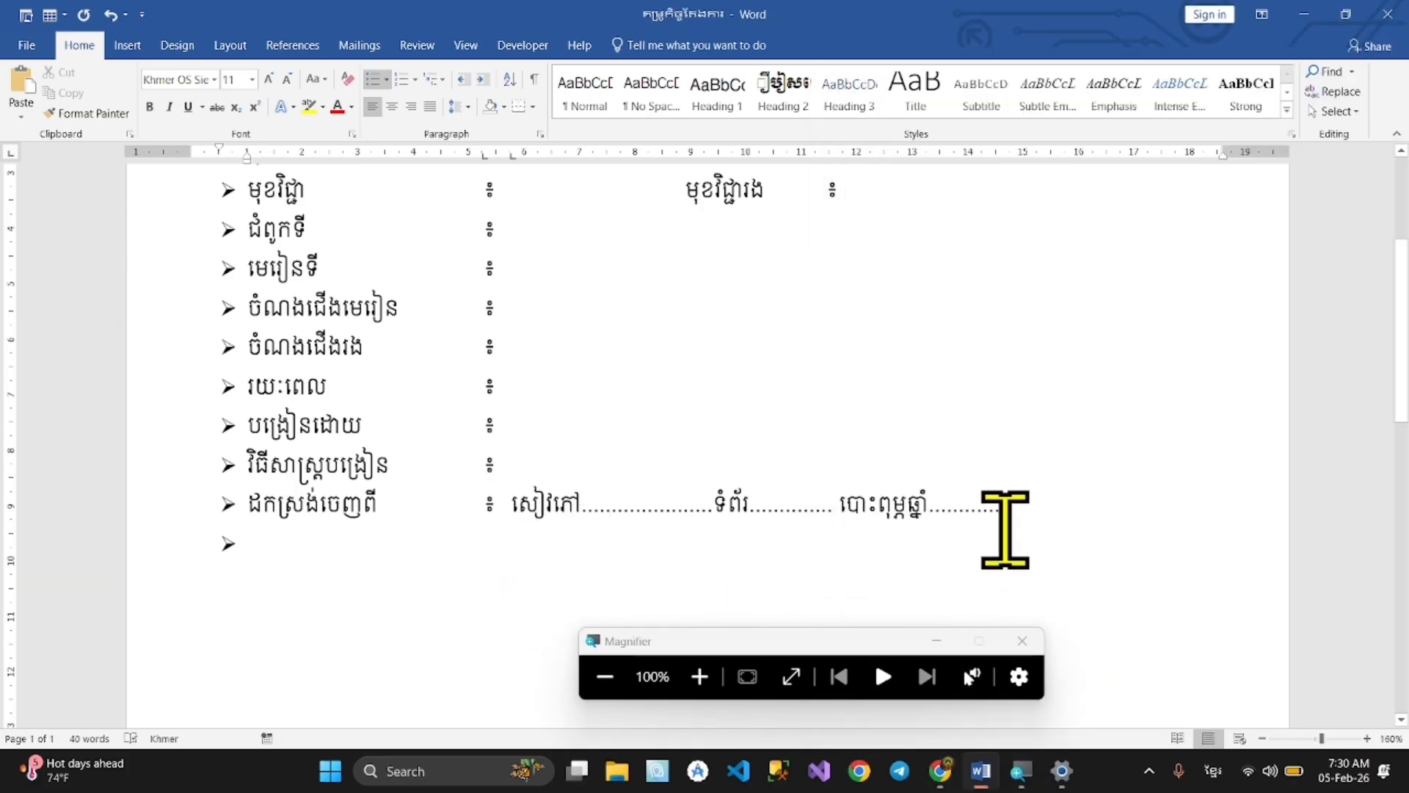
pyautogui.moveTo(991, 773)
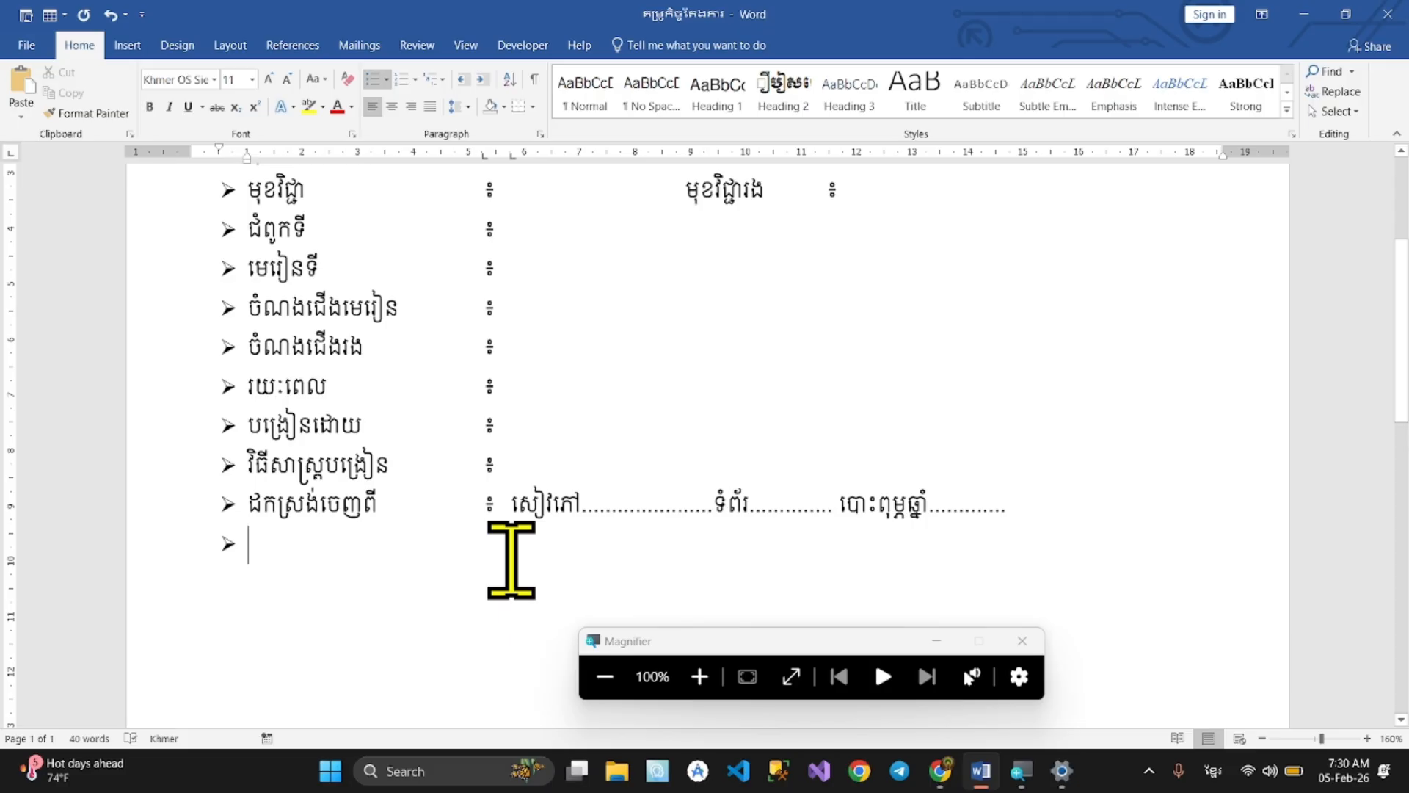
pyautogui.scroll(-1, 440, 456)
pyautogui.scroll(4, 441, 456)
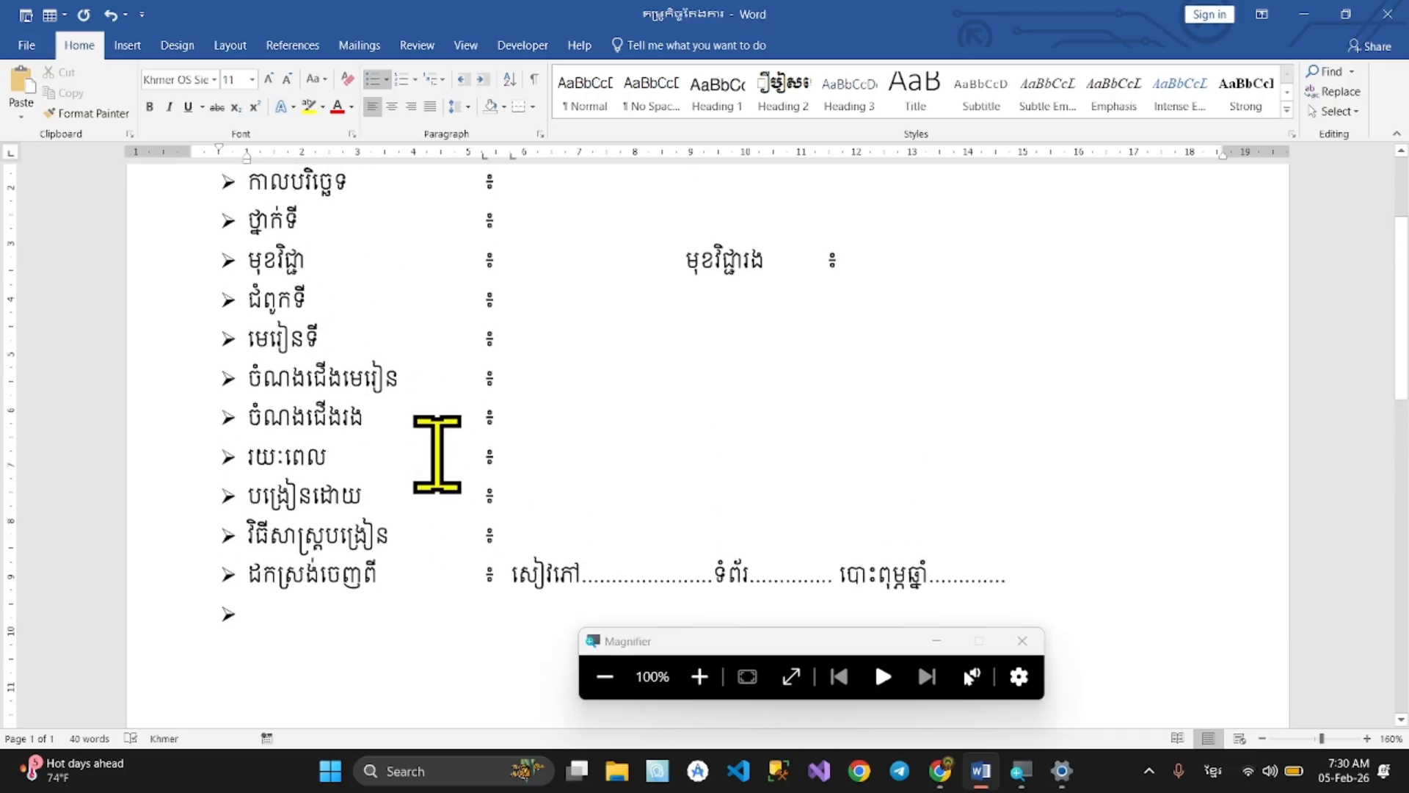
pyautogui.scroll(-3, 560, 529)
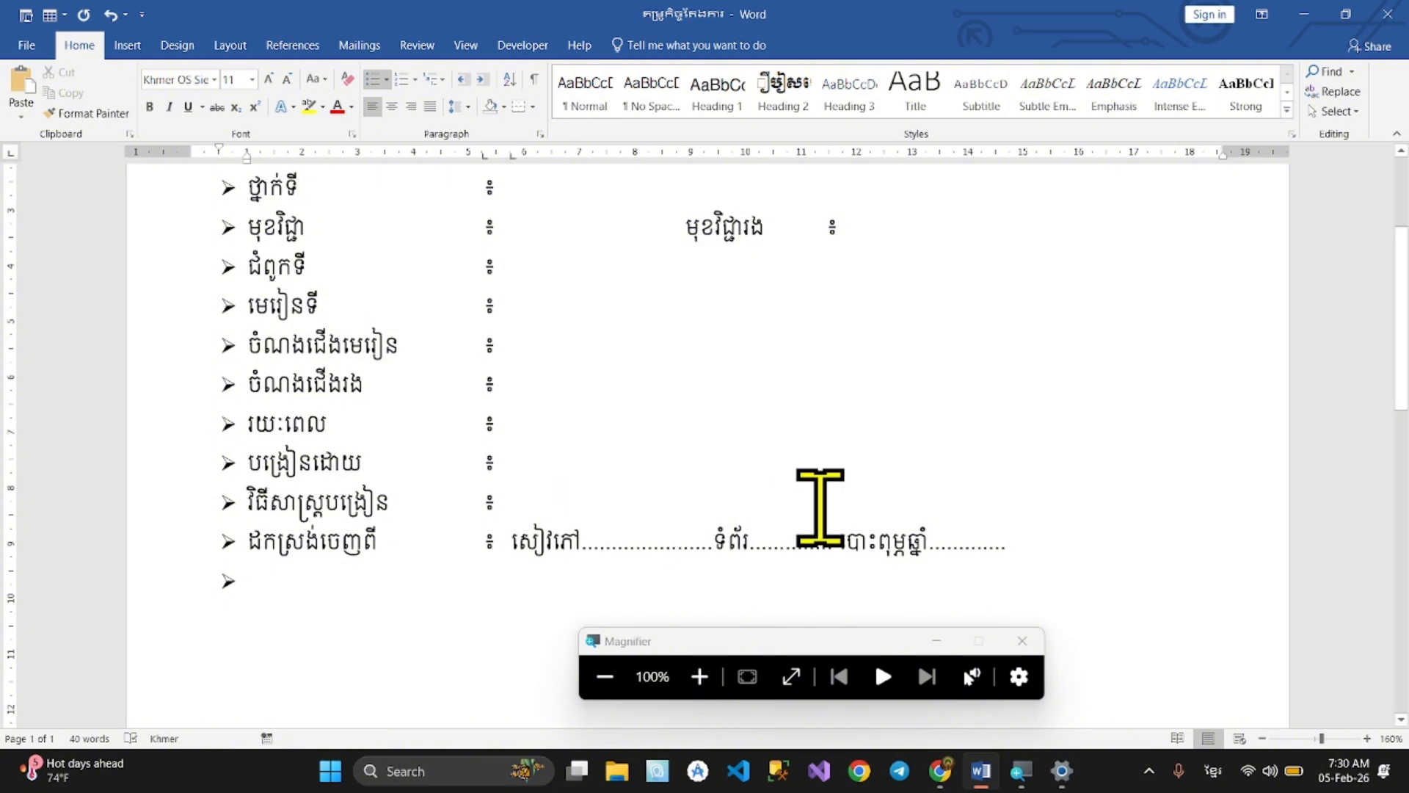
# Remove the gap between មុខវិជ្ជារង and its ៖ in the third bullet and add a dotted blank after the ៖
pyautogui.scroll(1, 824, 504)
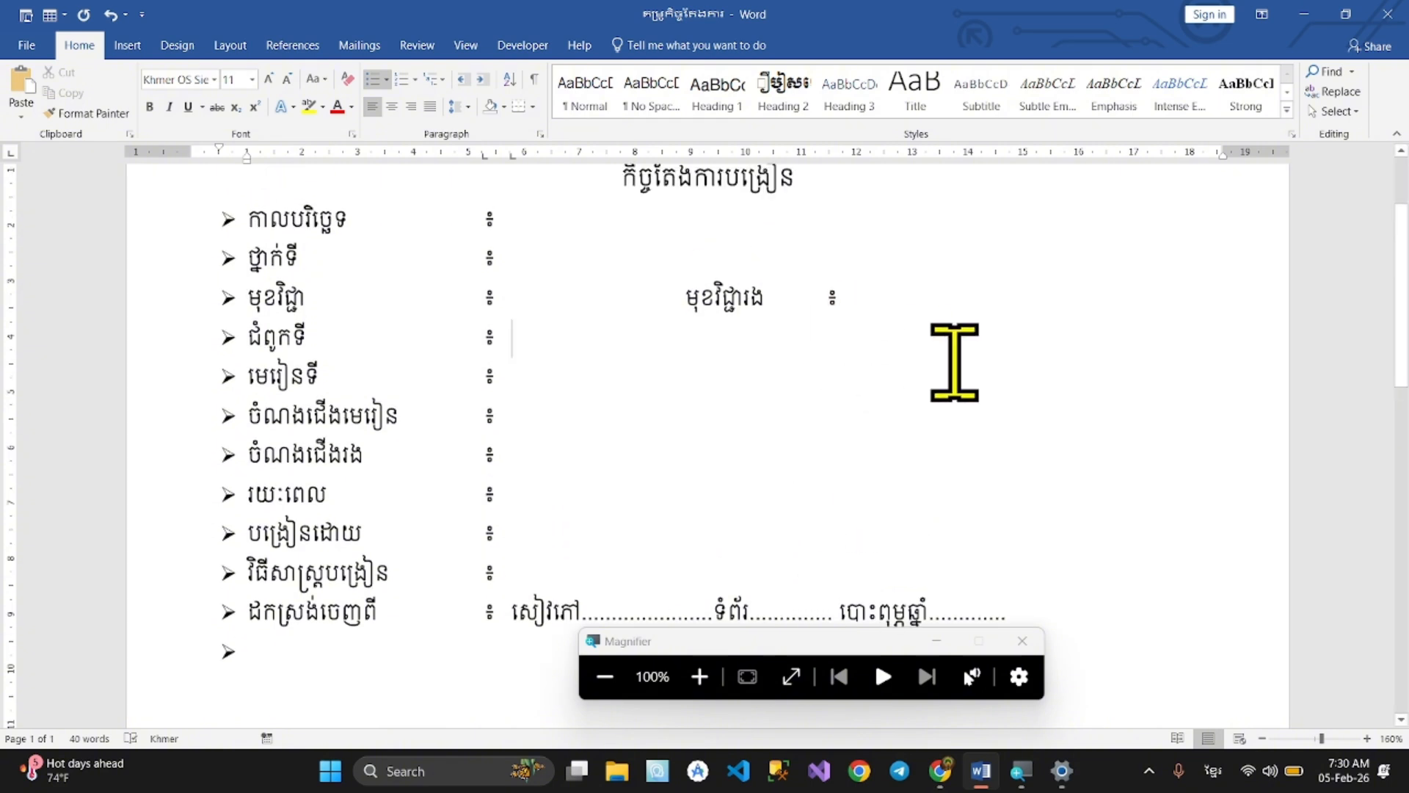
pyautogui.click(830, 304)
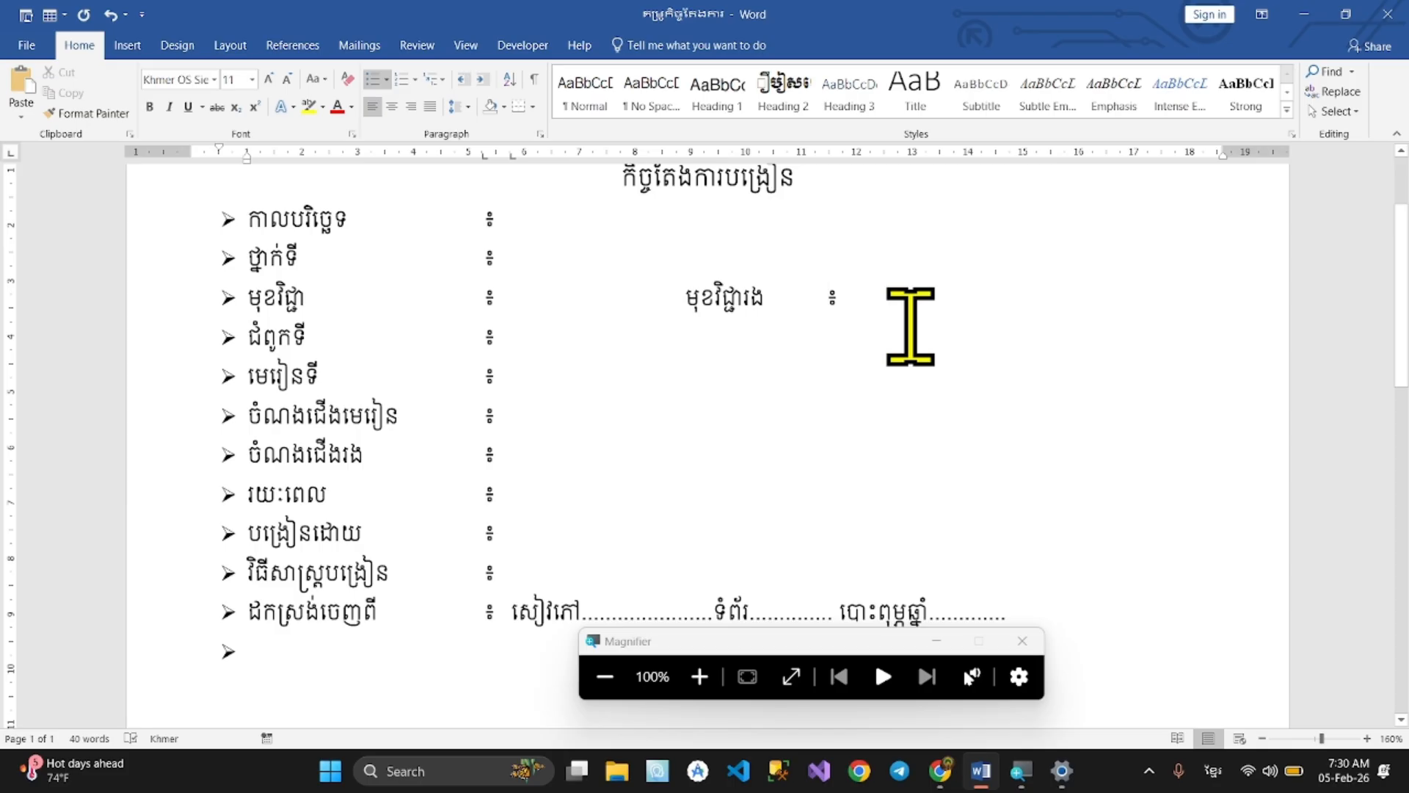
pyautogui.press('BackSpace')
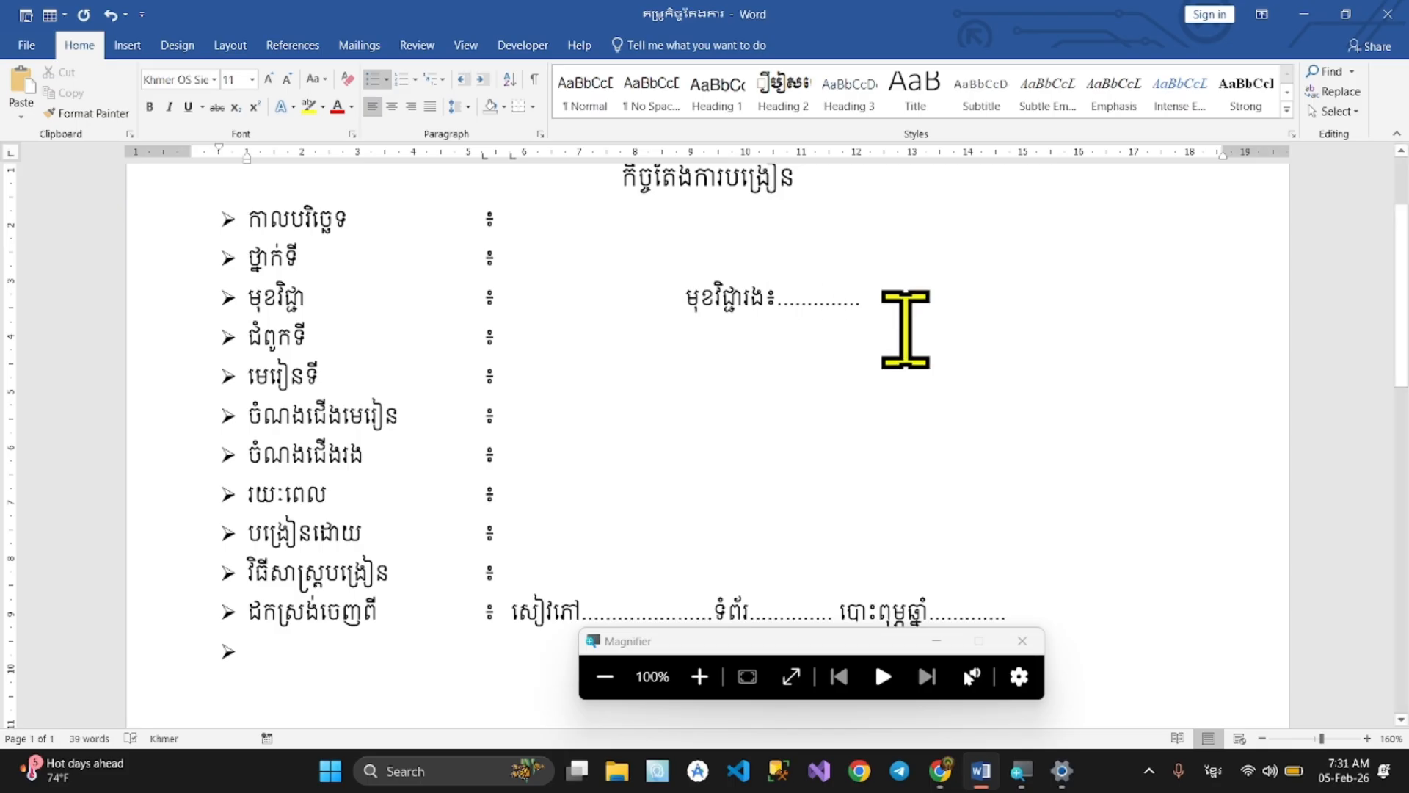
pyautogui.scroll(3, 906, 329)
pyautogui.scroll(-3, 905, 329)
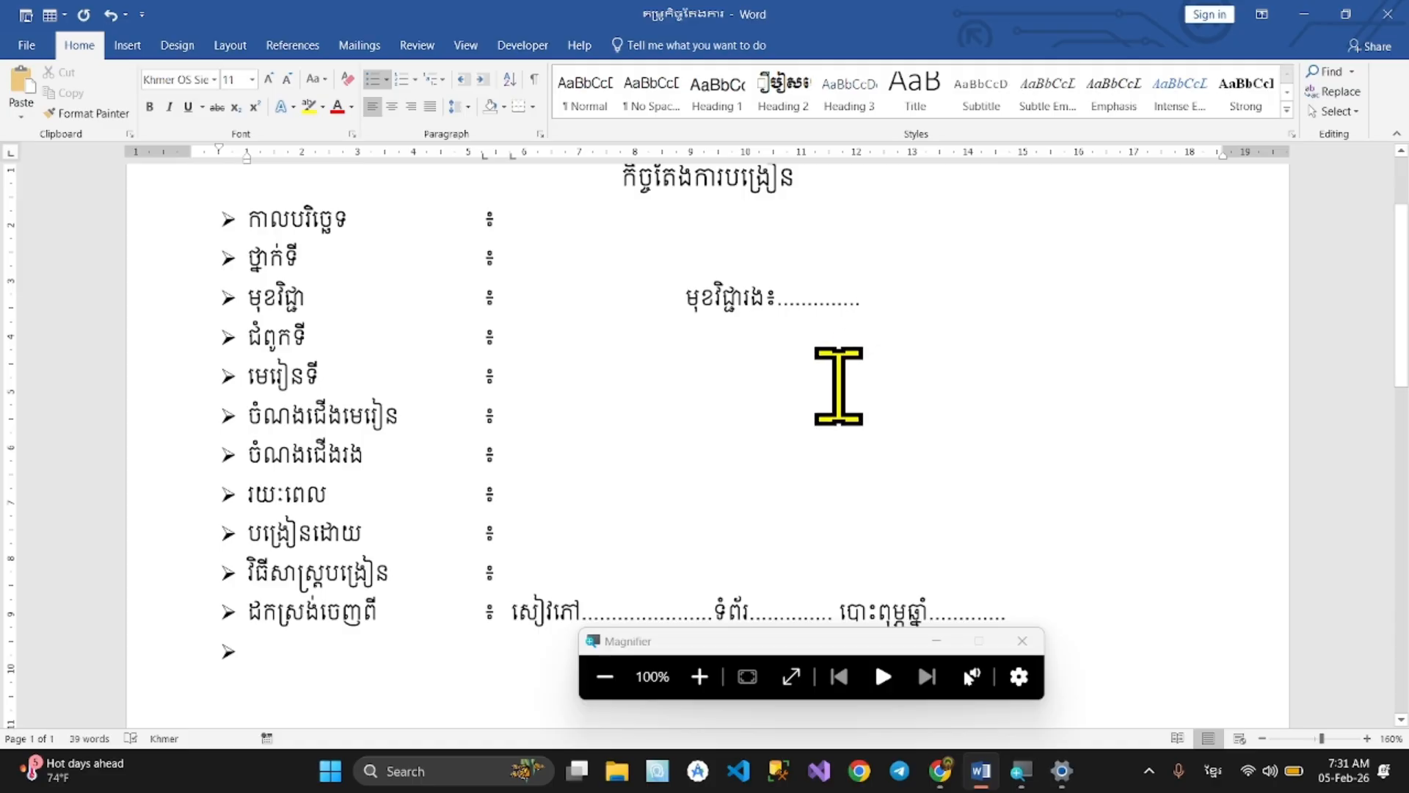
pyautogui.scroll(3, 550, 431)
pyautogui.scroll(-3, 549, 436)
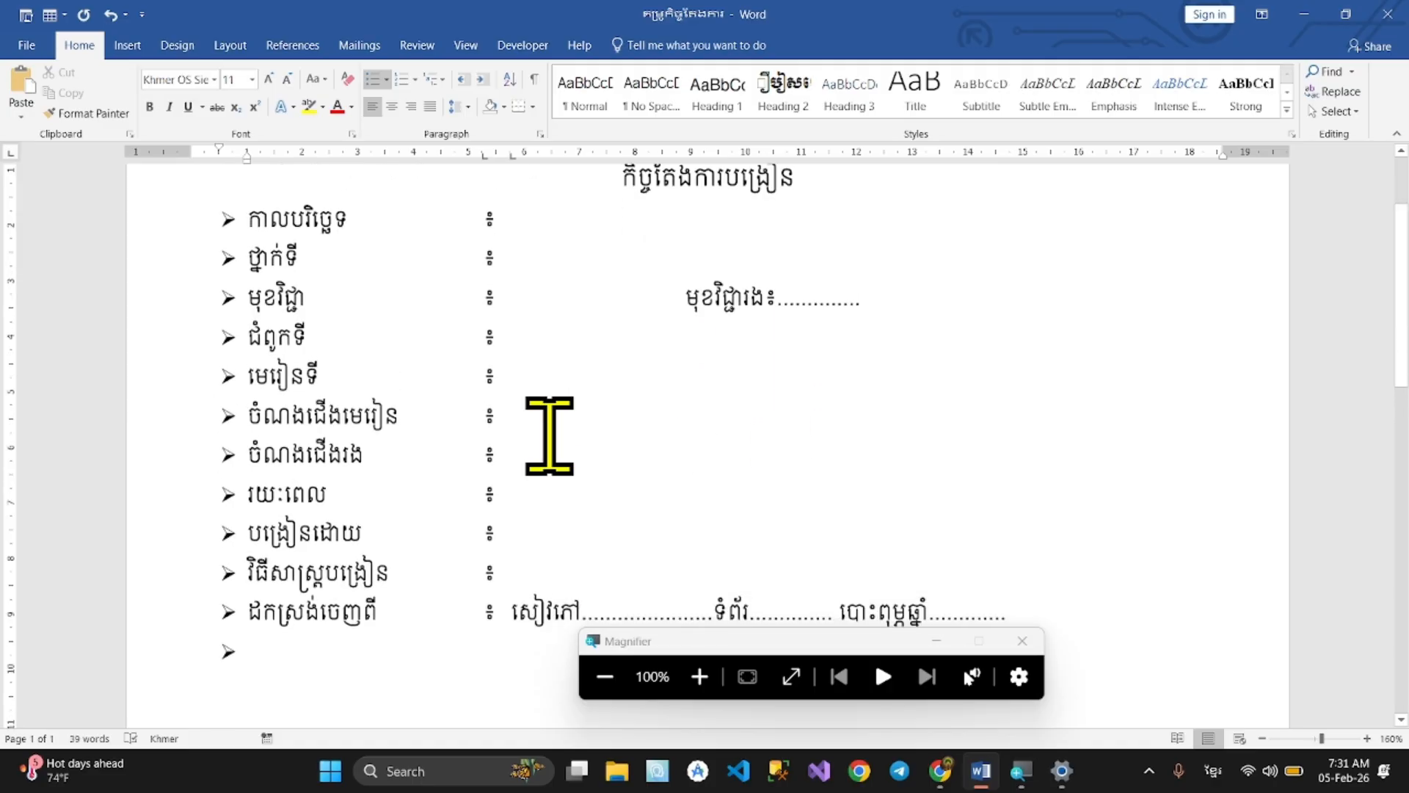
# Select the arrow-bulleted list and move its colon tab stop to about 4.3 cm and the following tab stop to about 4.5 cm
pyautogui.scroll(3, 550, 436)
pyautogui.scroll(-1, 550, 436)
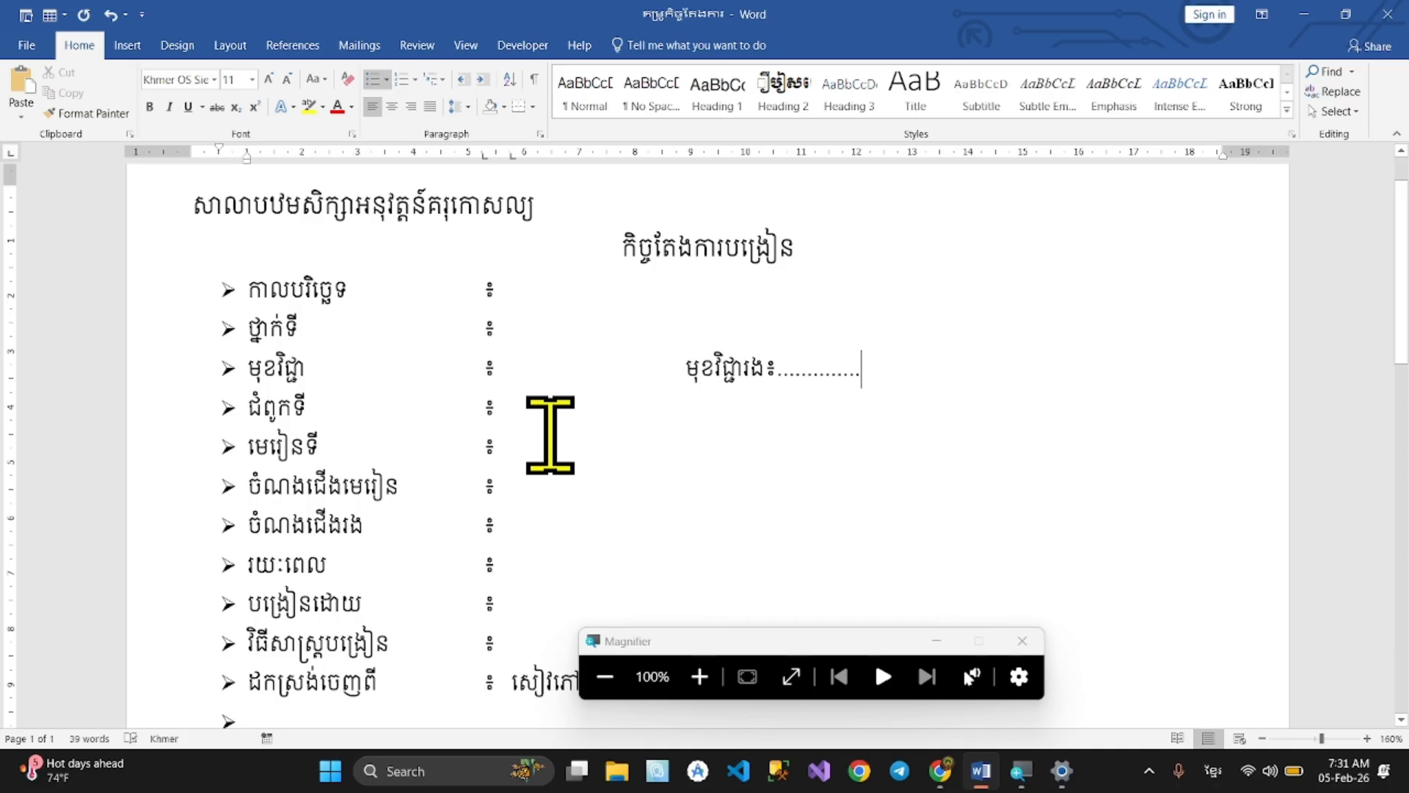
pyautogui.scroll(-1, 550, 424)
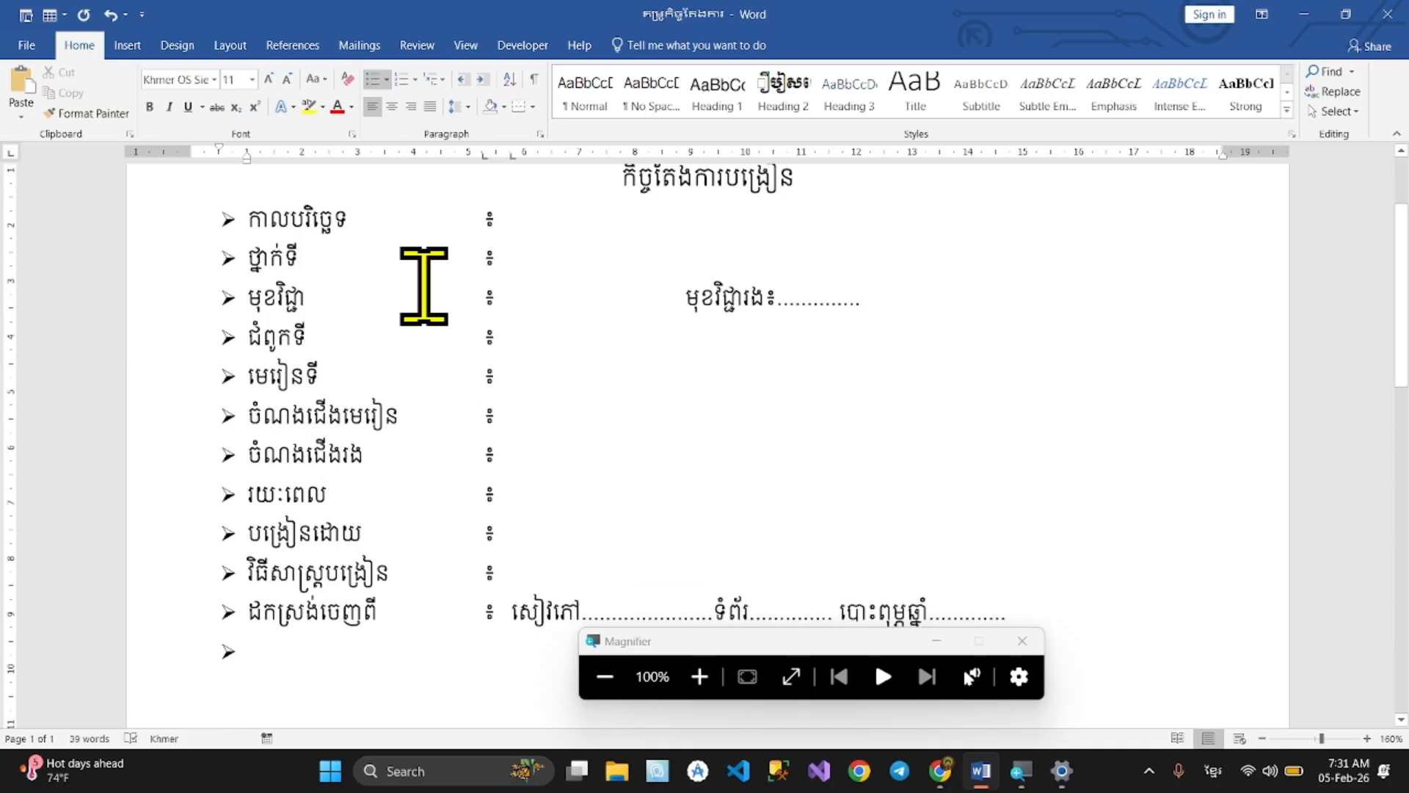
pyautogui.scroll(1, 408, 215)
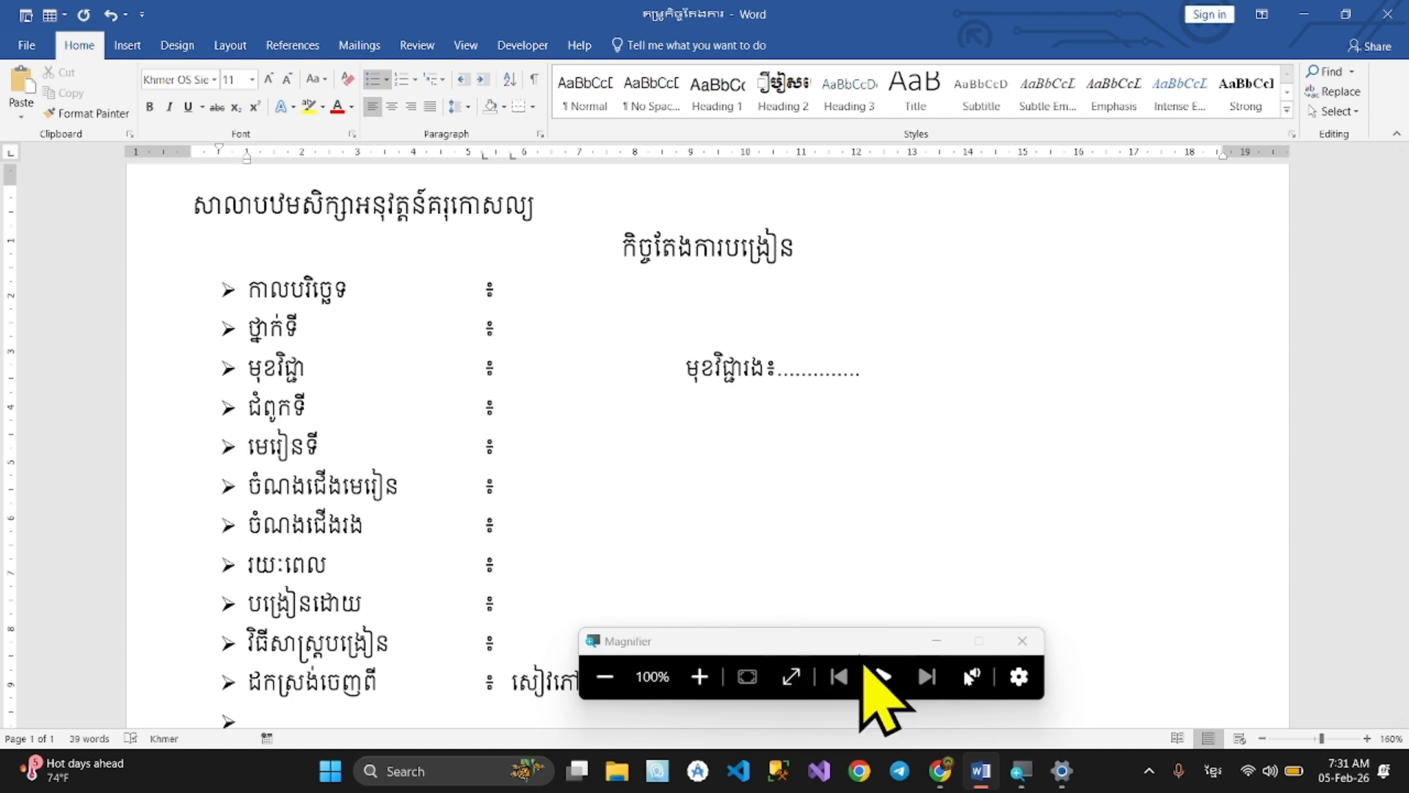
pyautogui.moveTo(846, 637); pyautogui.dragTo(1268, 690)
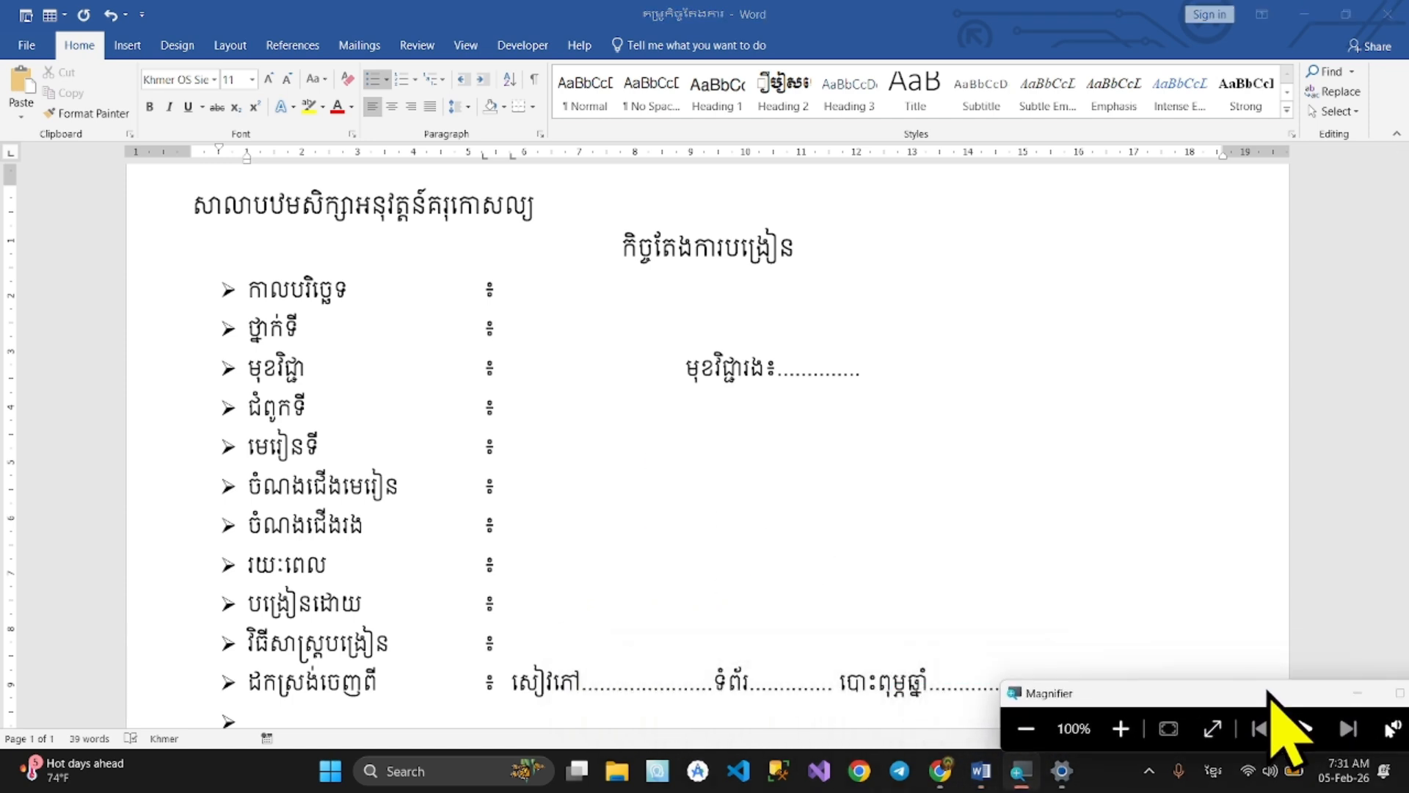
pyautogui.moveTo(337, 286); pyautogui.dragTo(698, 629)
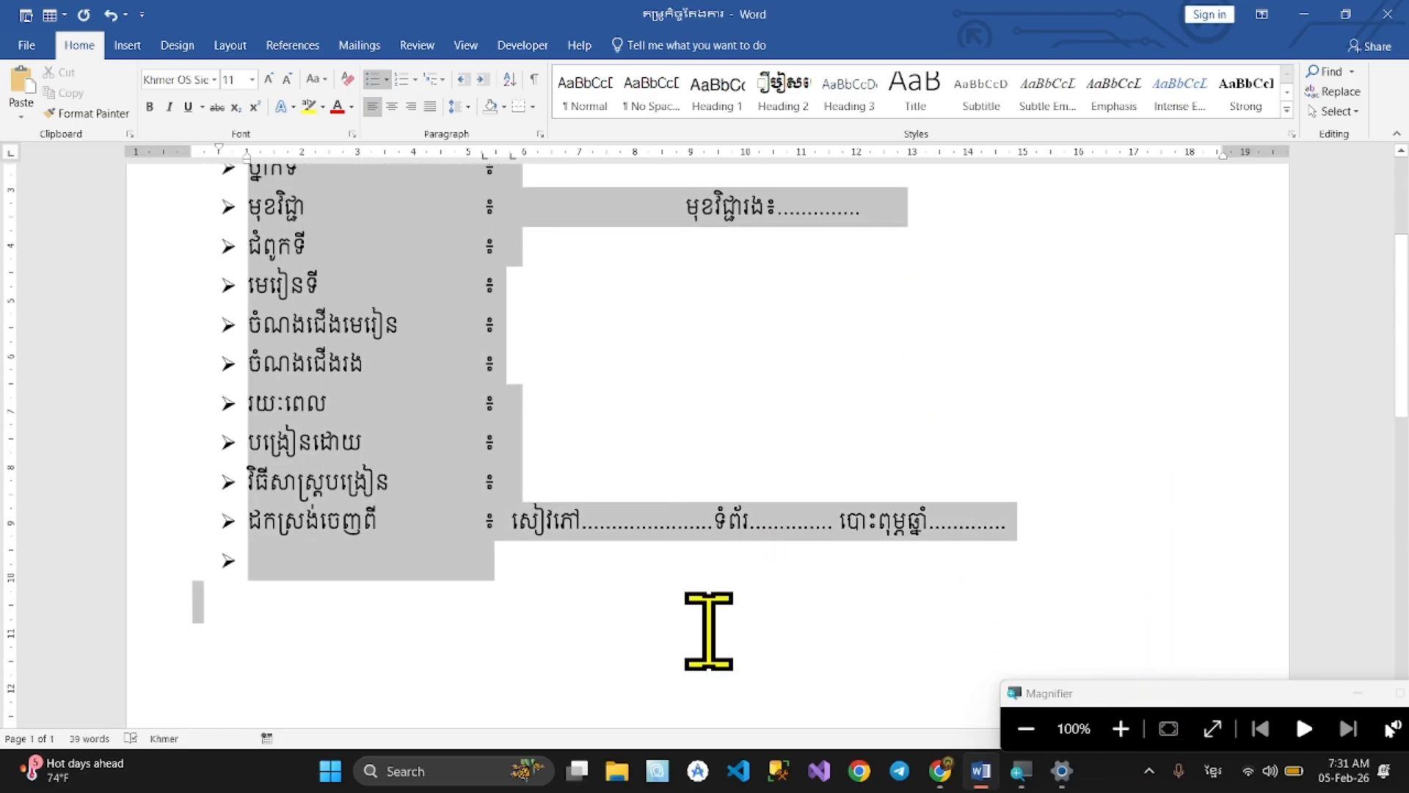
pyautogui.moveTo(378, 552); pyautogui.dragTo(246, 332)
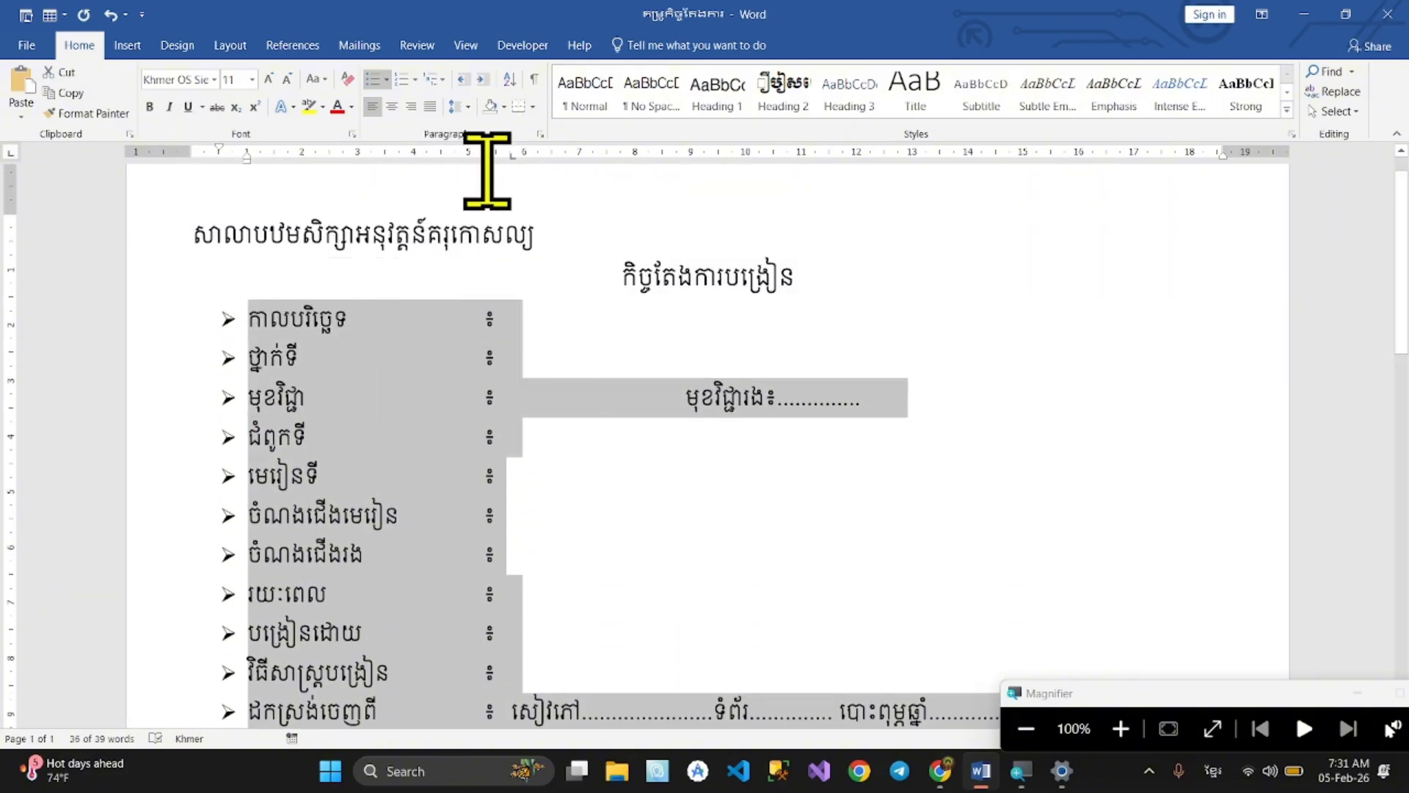
pyautogui.moveTo(485, 157); pyautogui.dragTo(438, 214)
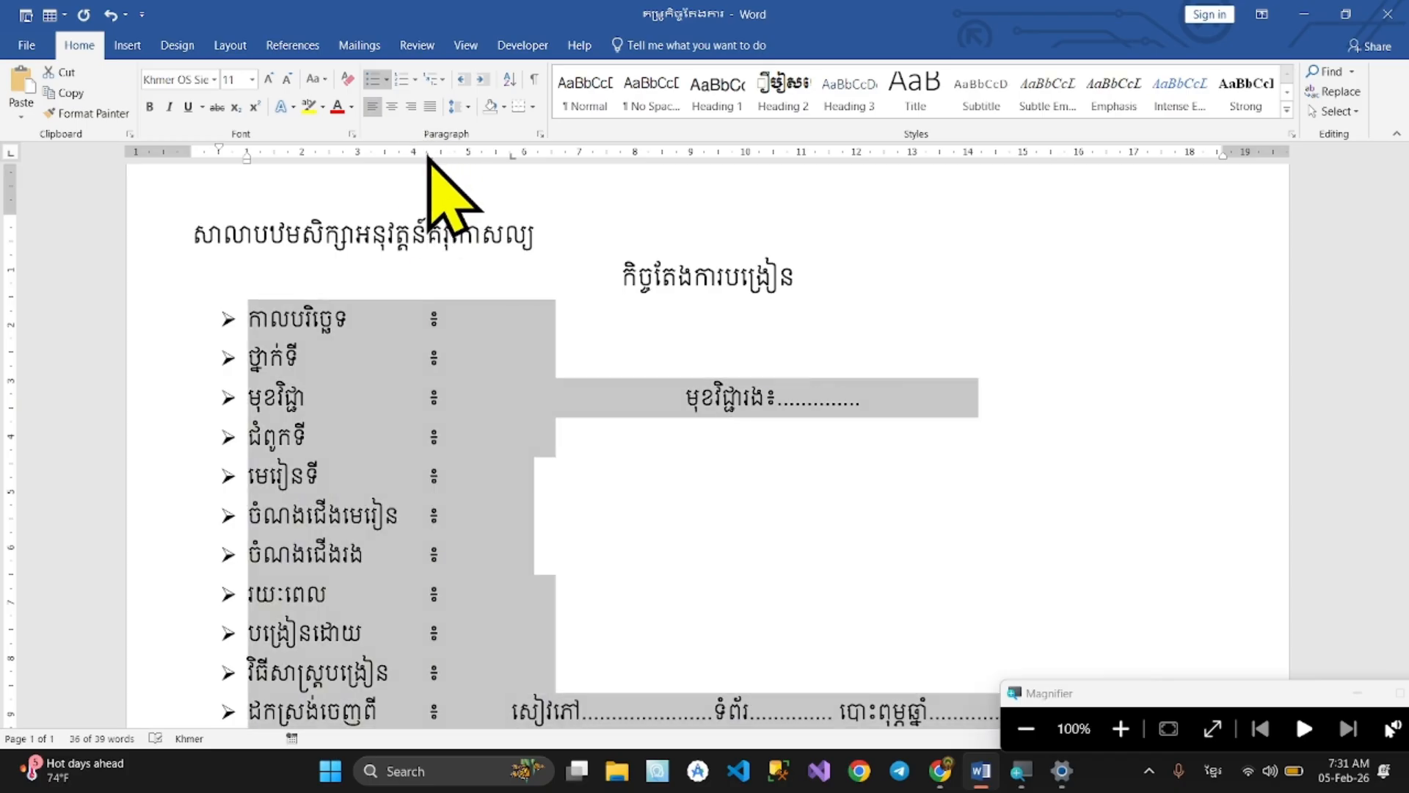
pyautogui.click(429, 155)
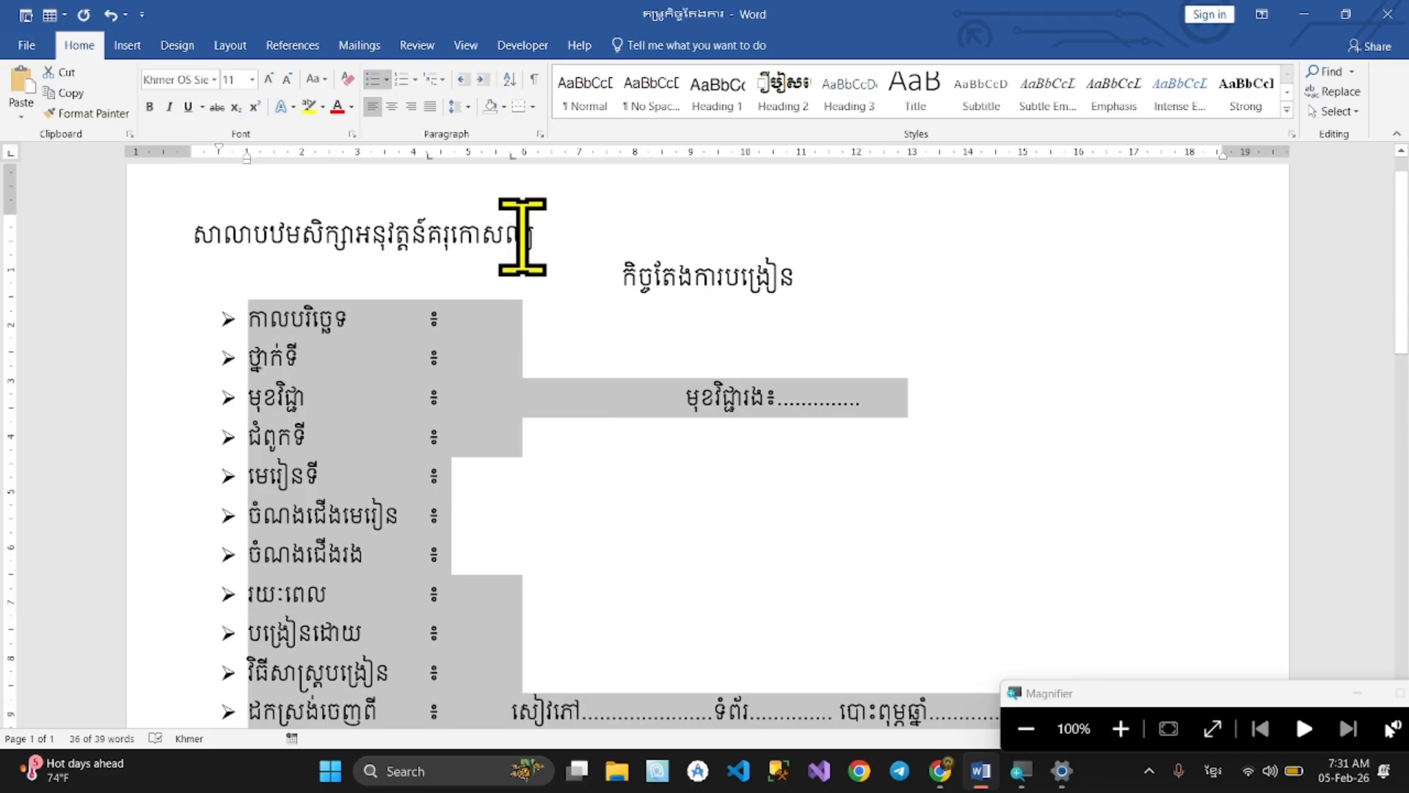
pyautogui.moveTo(511, 161); pyautogui.dragTo(448, 163)
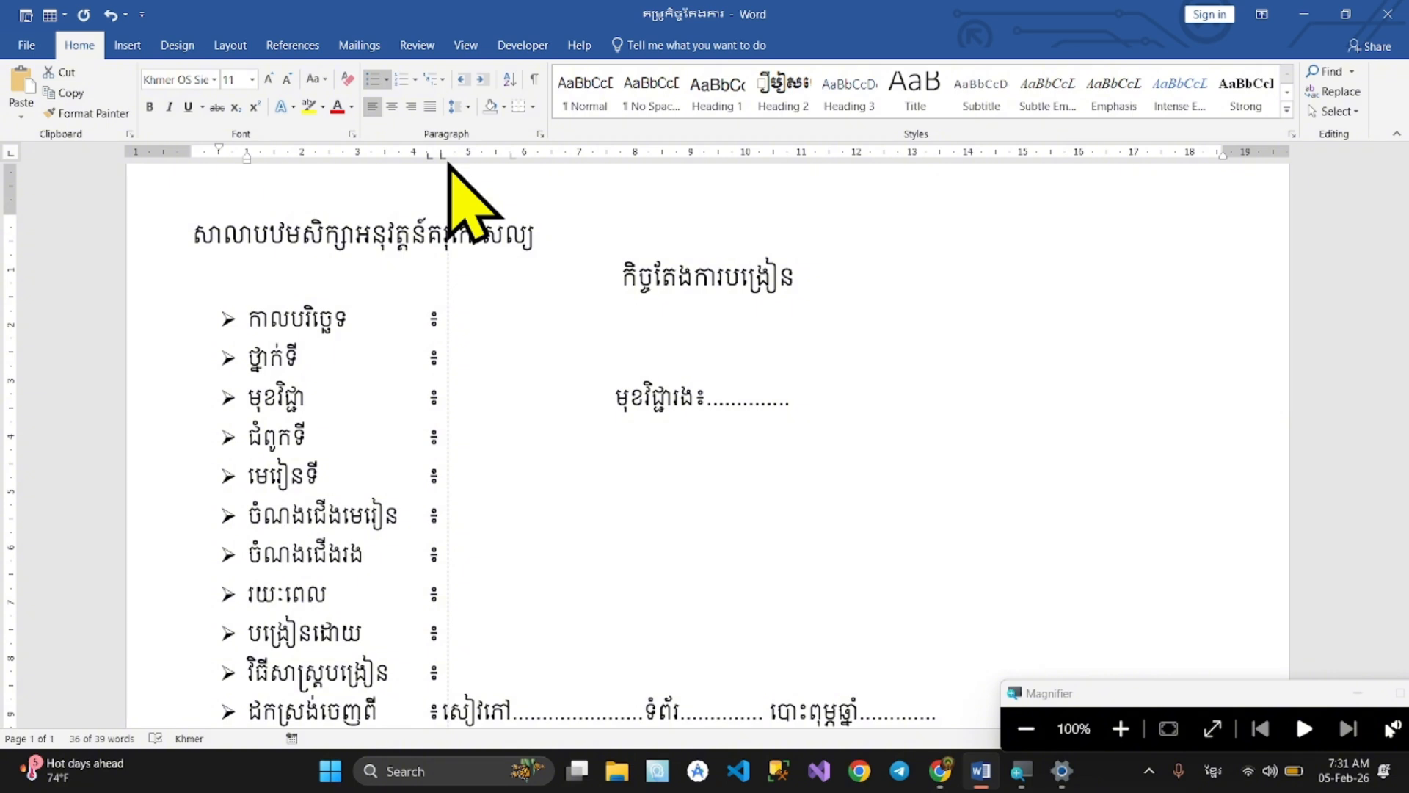
pyautogui.moveTo(448, 163); pyautogui.dragTo(447, 163)
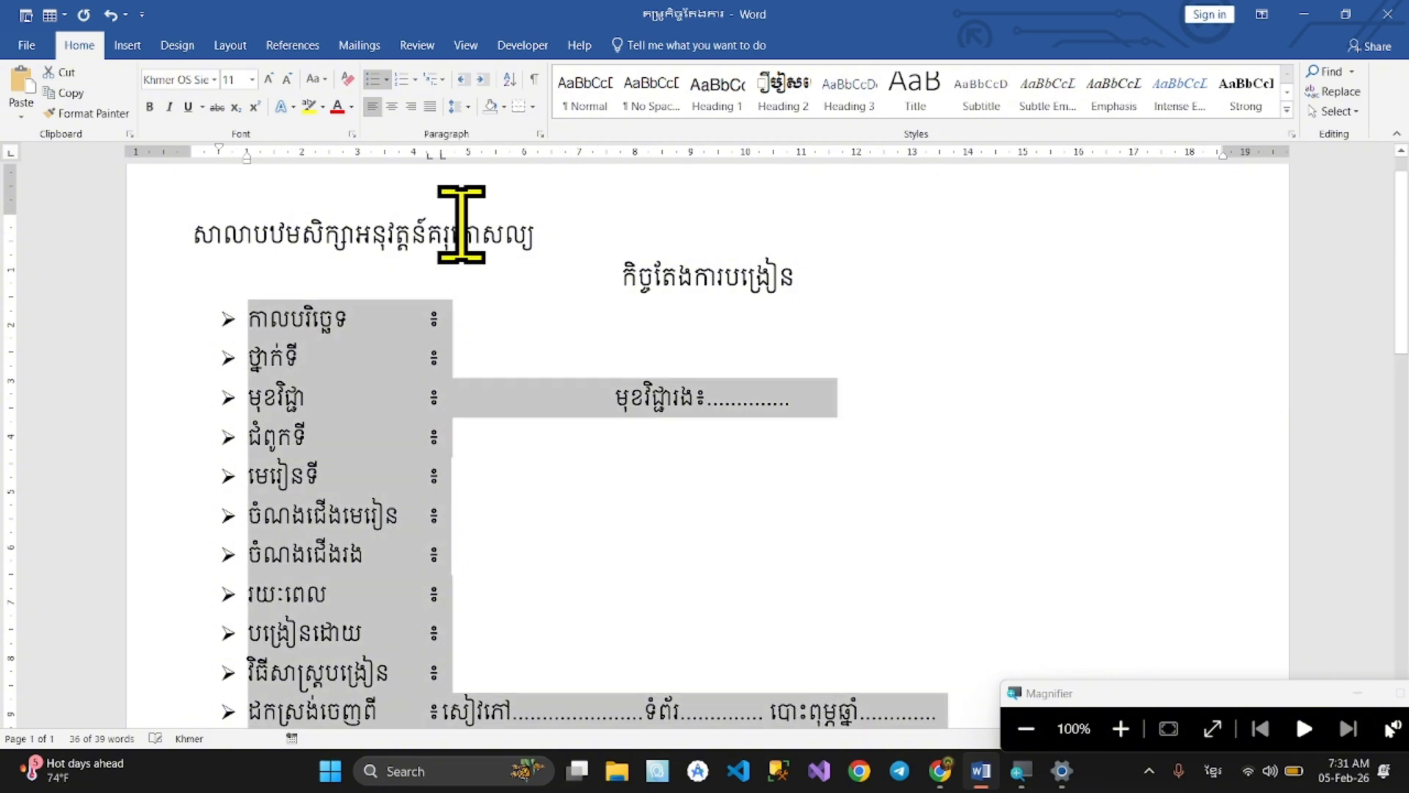
pyautogui.click(1121, 726)
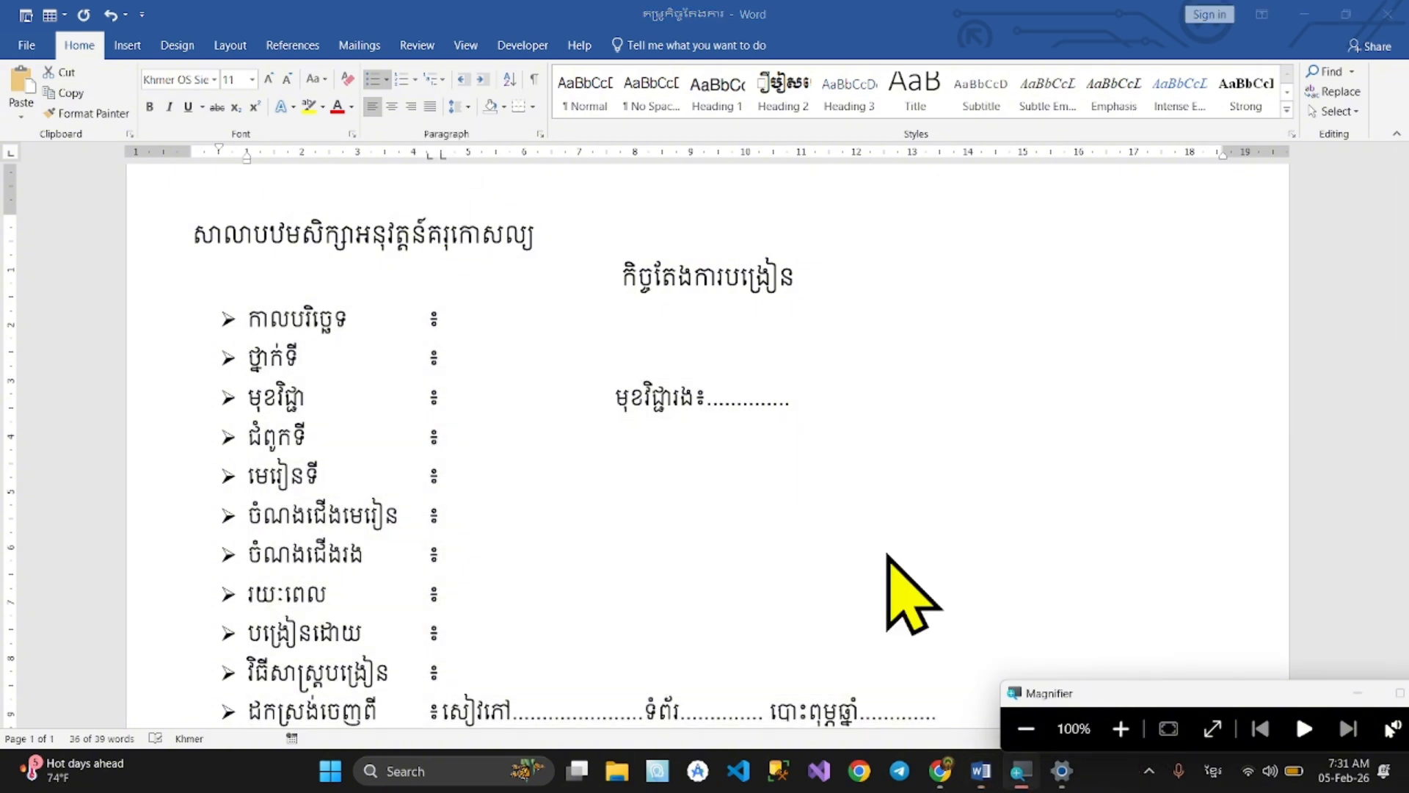
pyautogui.click(430, 157)
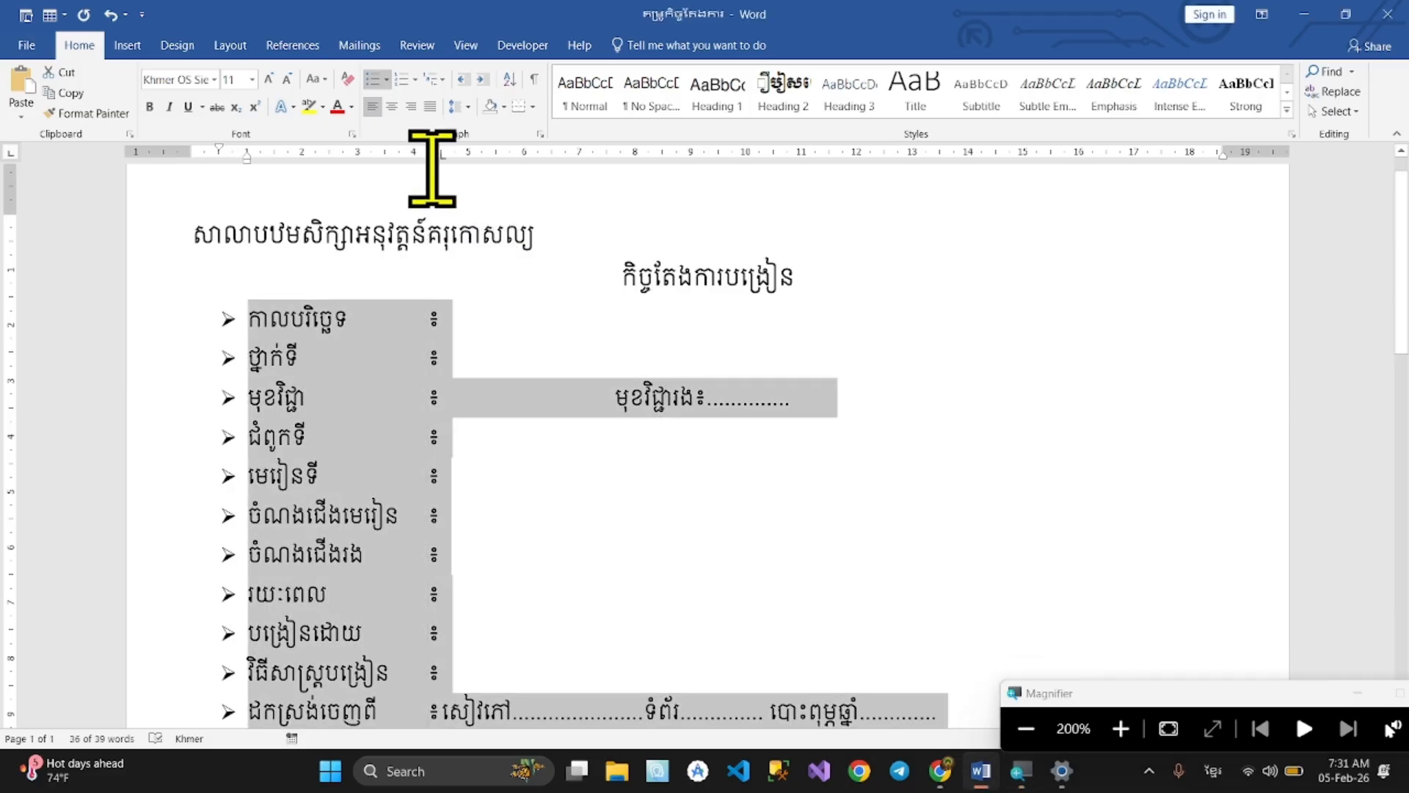
# Tighten the selected list's tab stops to about 4 cm for the colons and about 4.3 cm for the text after them
pyautogui.scroll(-3, 462, 282)
pyautogui.scroll(-5, 462, 283)
pyautogui.scroll(10, 461, 283)
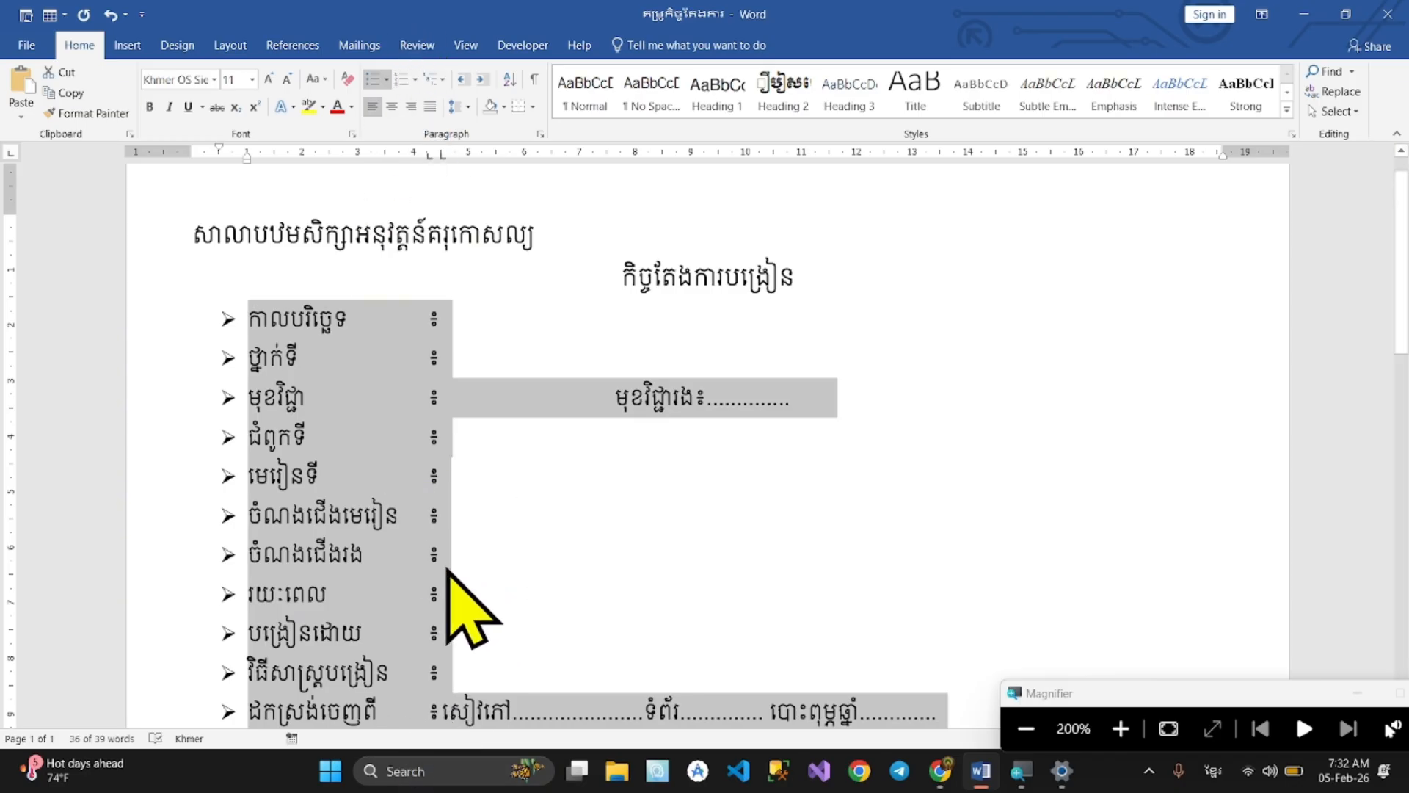
pyautogui.scroll(1, 368, 251)
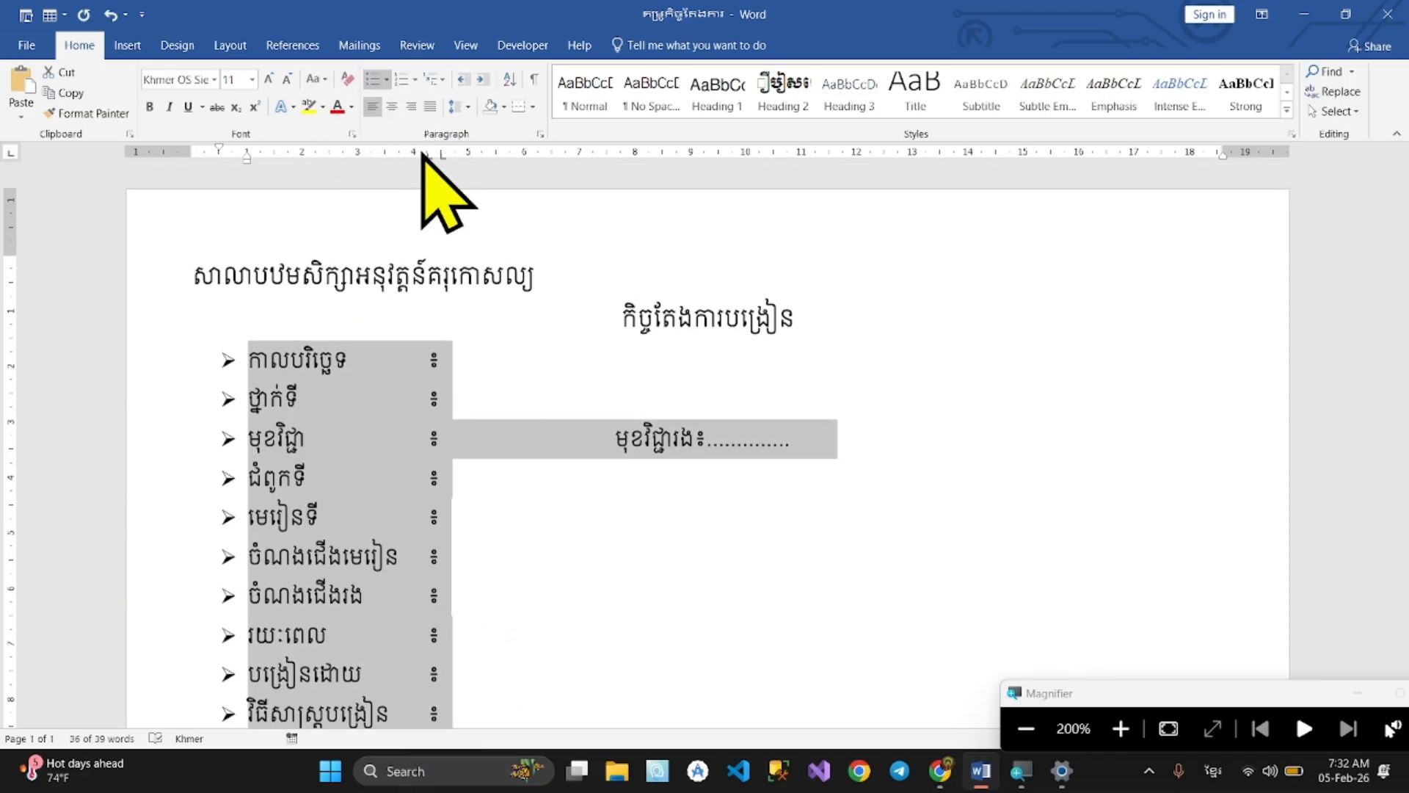
pyautogui.moveTo(428, 154); pyautogui.dragTo(413, 157)
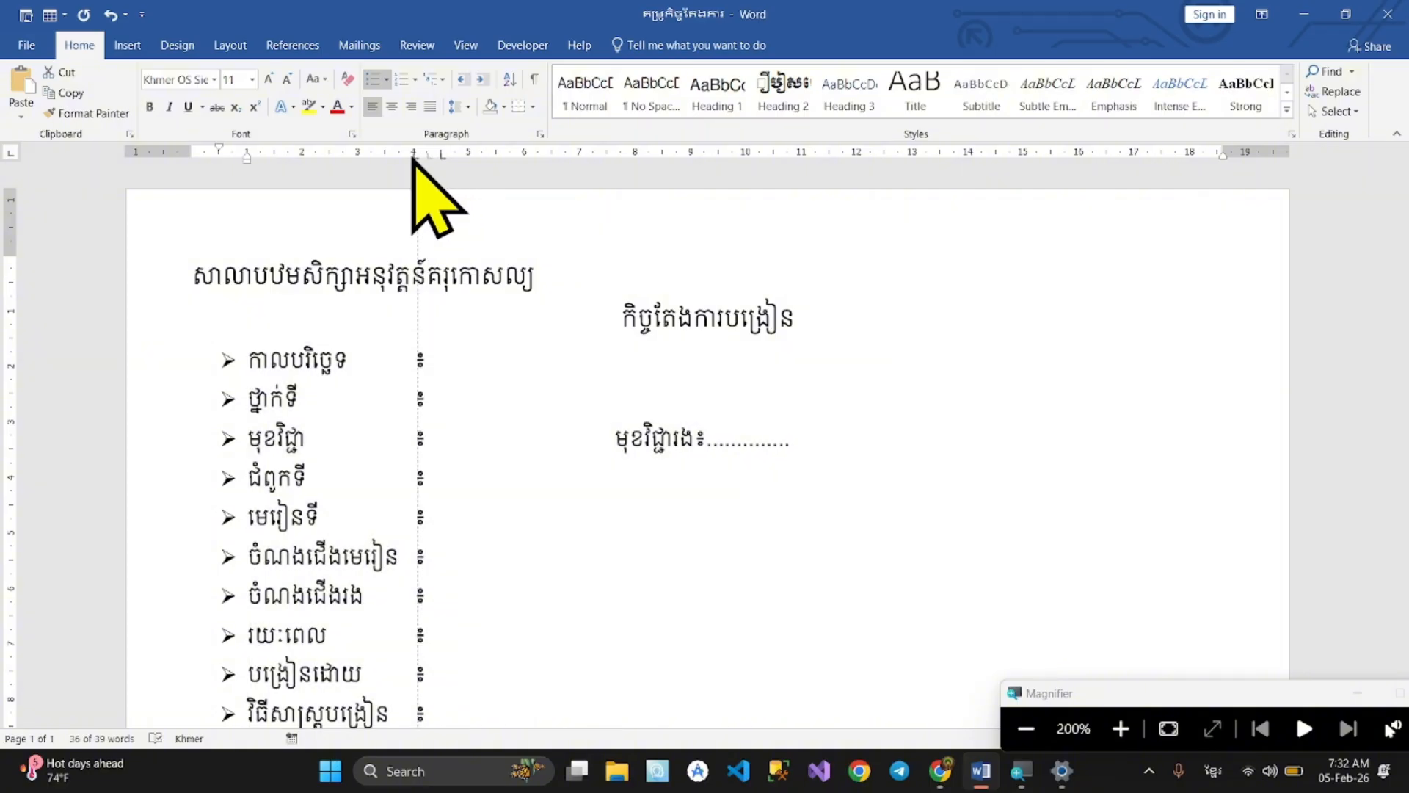
pyautogui.scroll(-4, 472, 409)
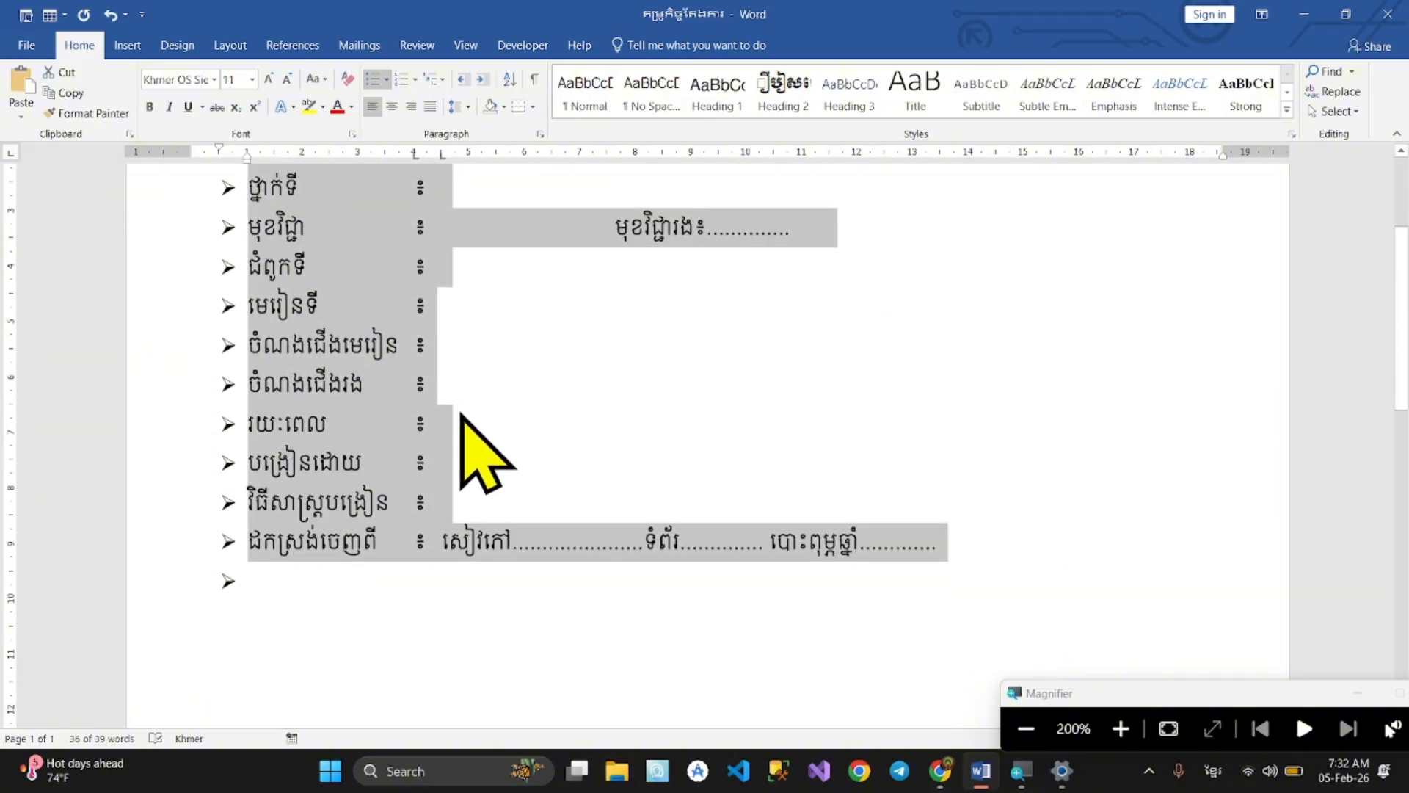
pyautogui.scroll(3, 473, 433)
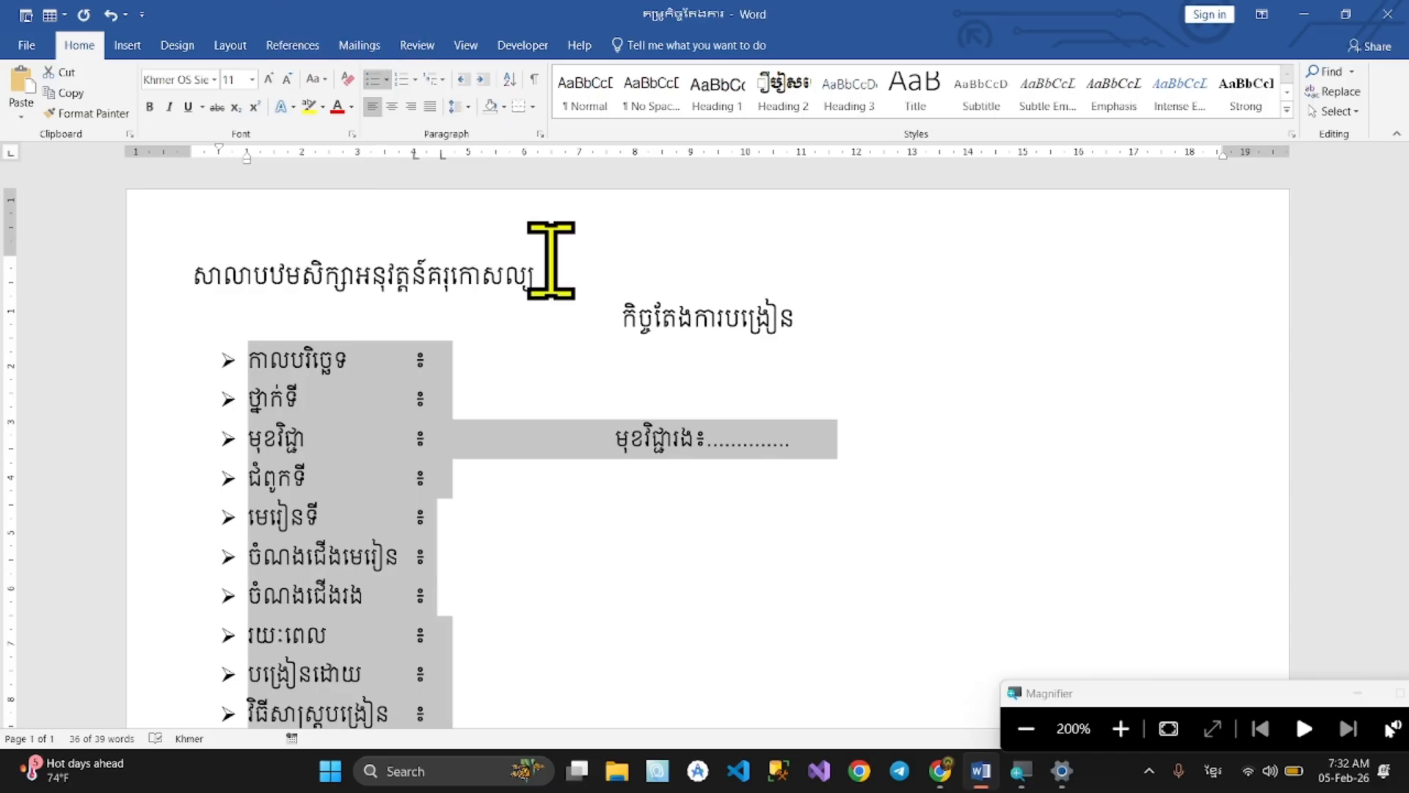
pyautogui.scroll(1, 451, 170)
pyautogui.moveTo(443, 155); pyautogui.dragTo(430, 154)
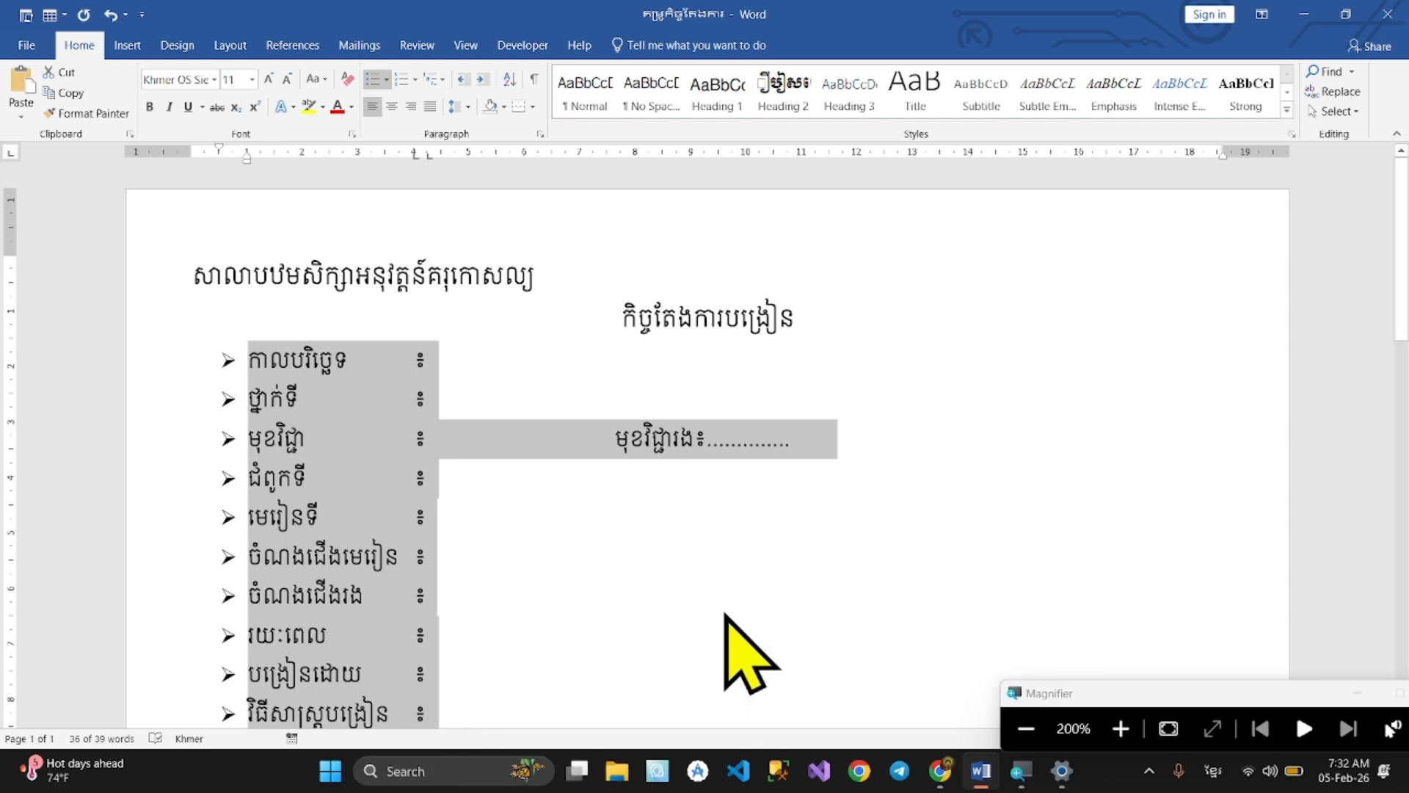
pyautogui.click(1026, 728)
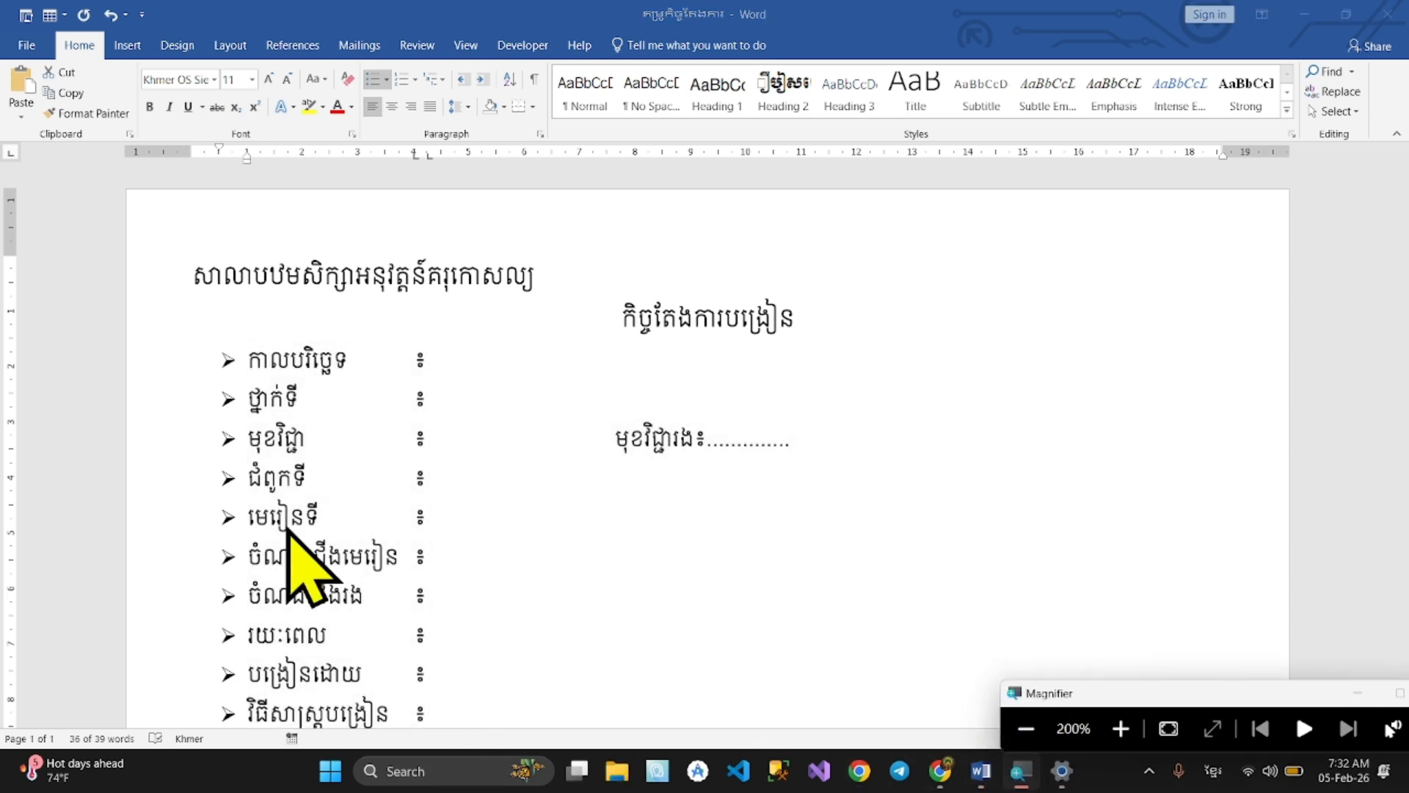
pyautogui.scroll(-5, 614, 543)
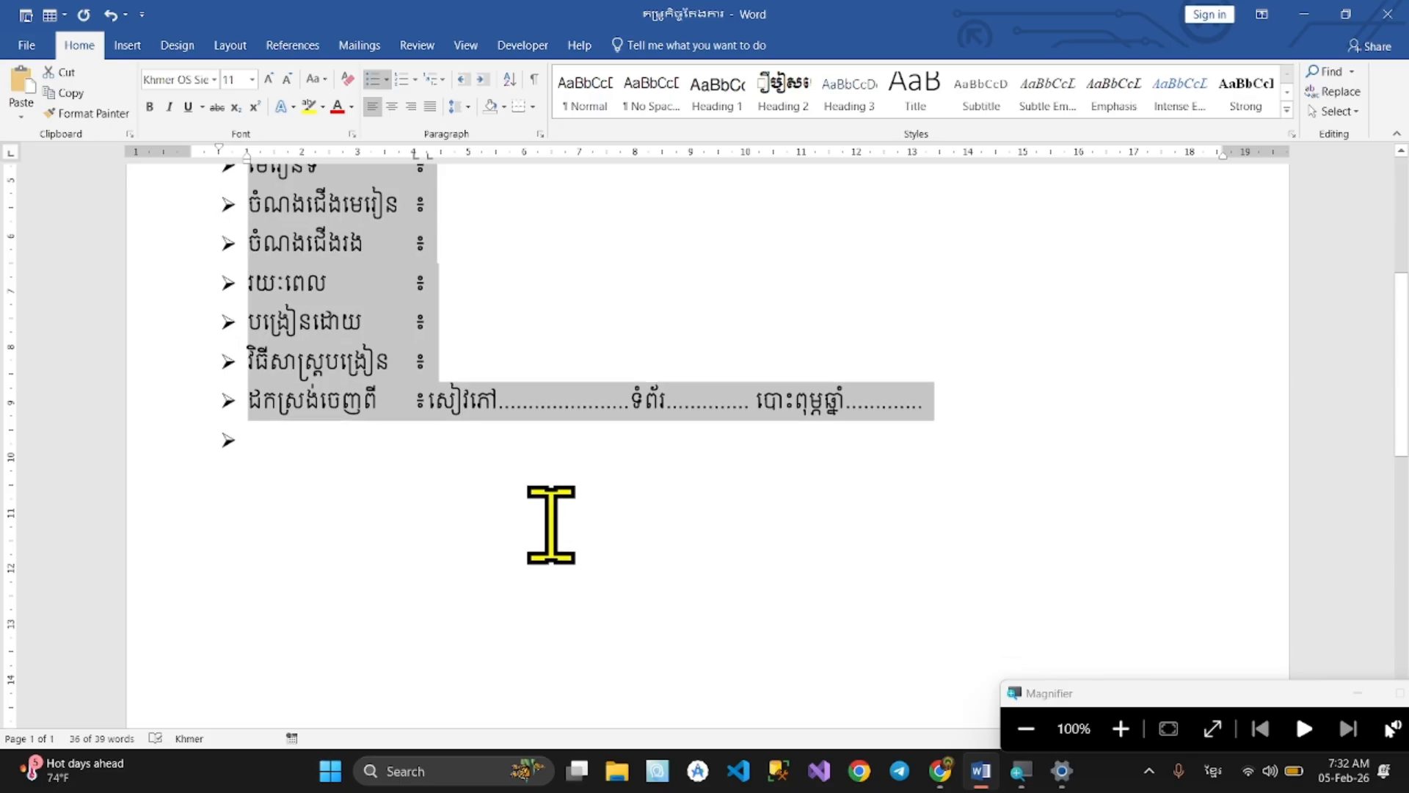
# Remove the empty last bullet, enter the heading ១.វត្ថុបំណង on that line, and start a new line
pyautogui.click(528, 521)
pyautogui.click(421, 441)
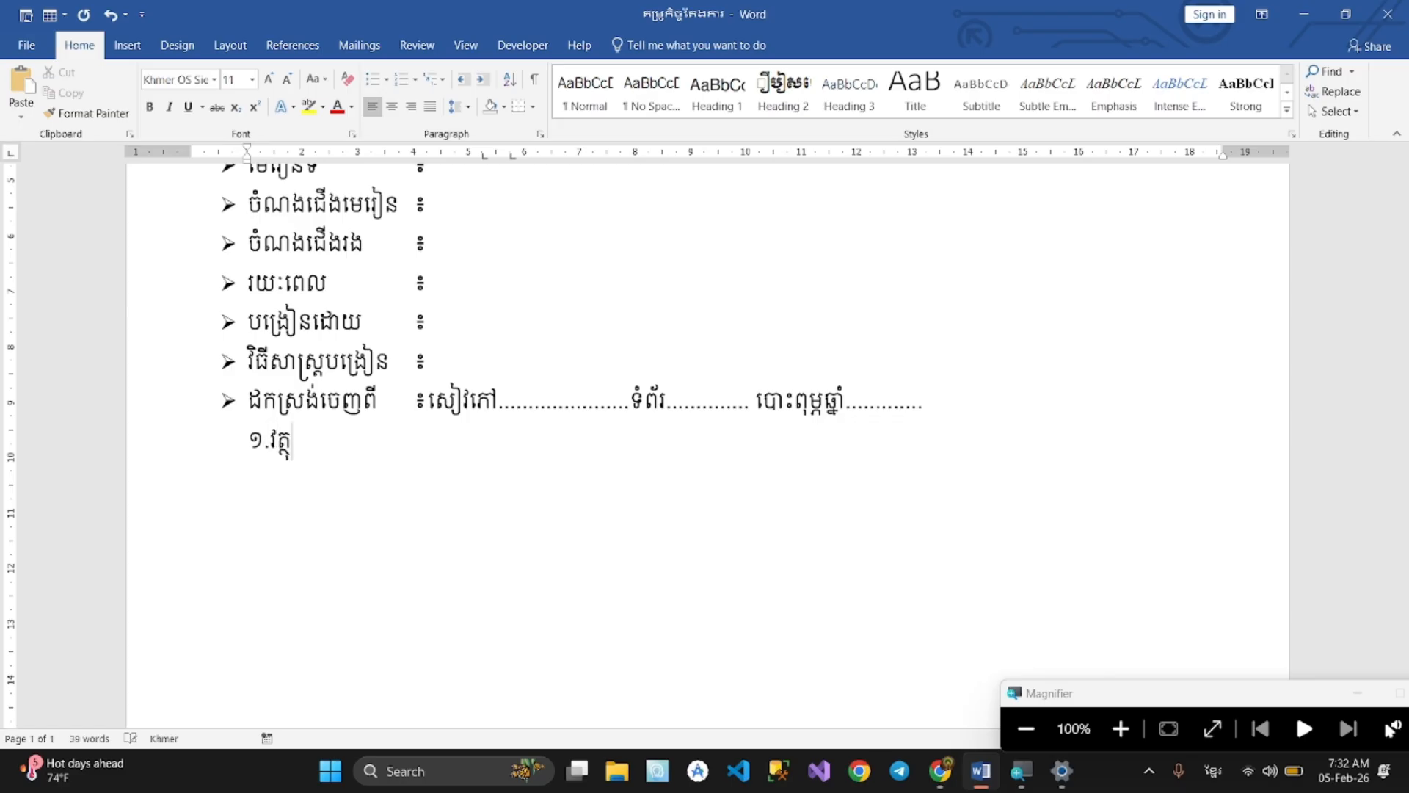
pyautogui.write('ង')
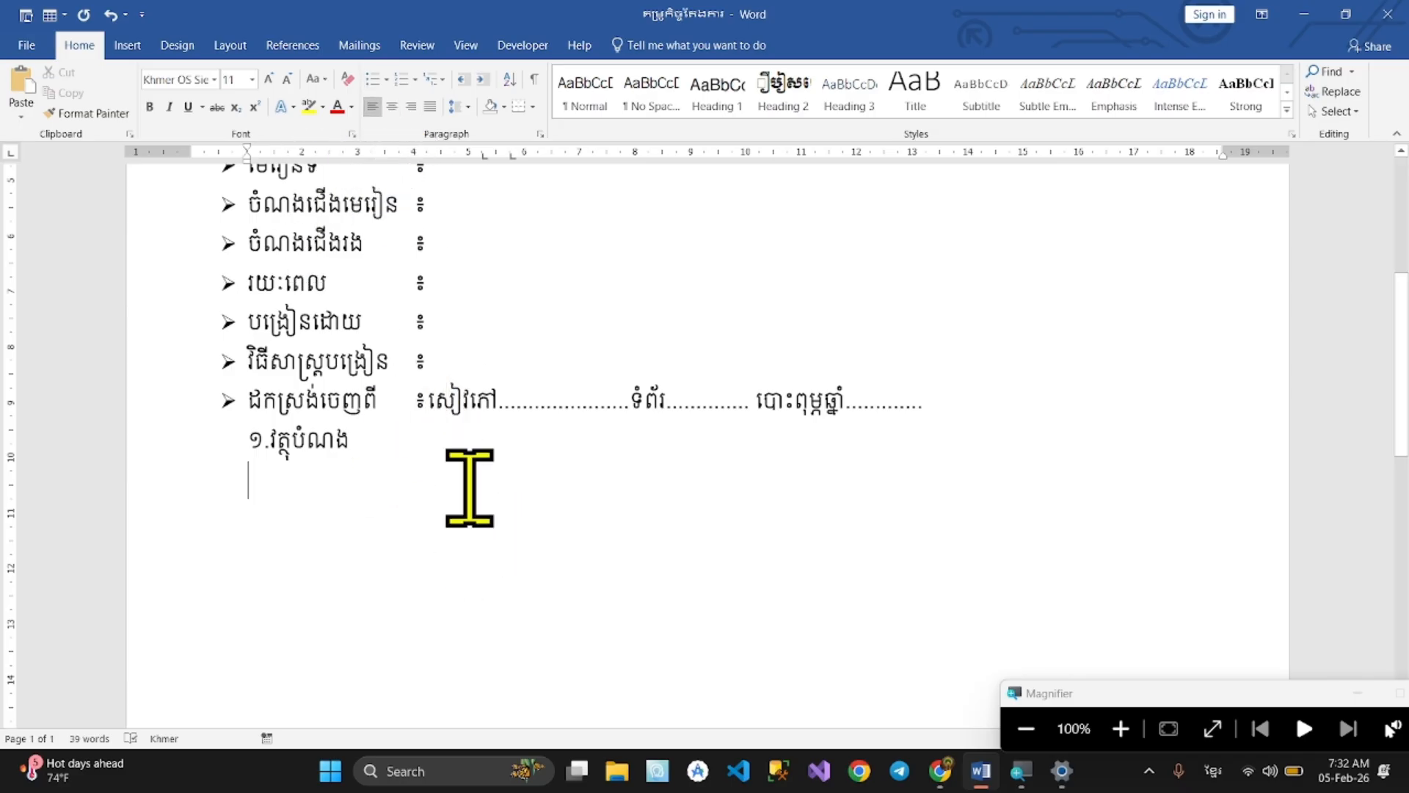
# Copy the ដកស្រង់ចេញពី bullet's formatting to the ១.វត្ថុបំណង heading and the line below, keeping the arrow bullet only on the lower line
pyautogui.click(374, 402)
pyautogui.click(88, 113)
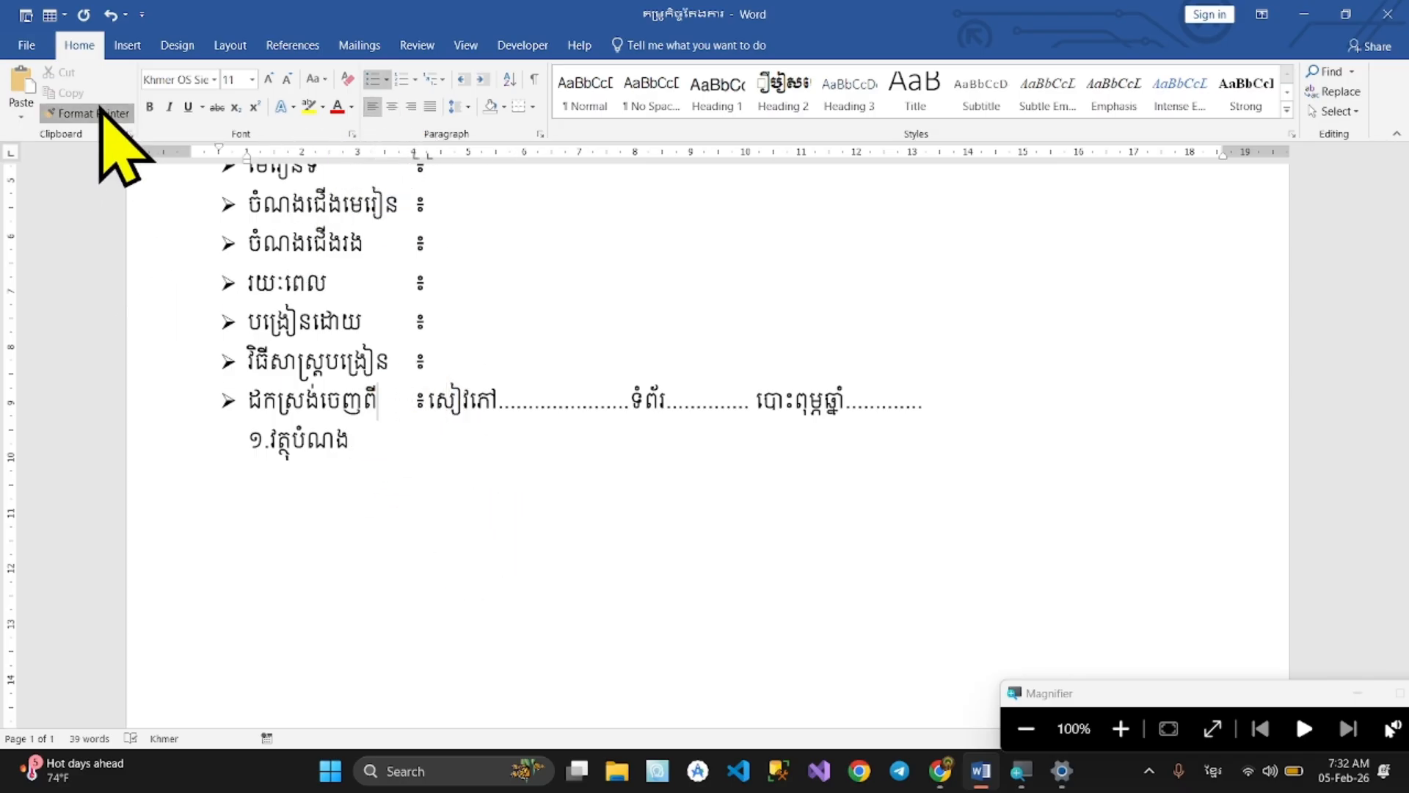
pyautogui.click(387, 444)
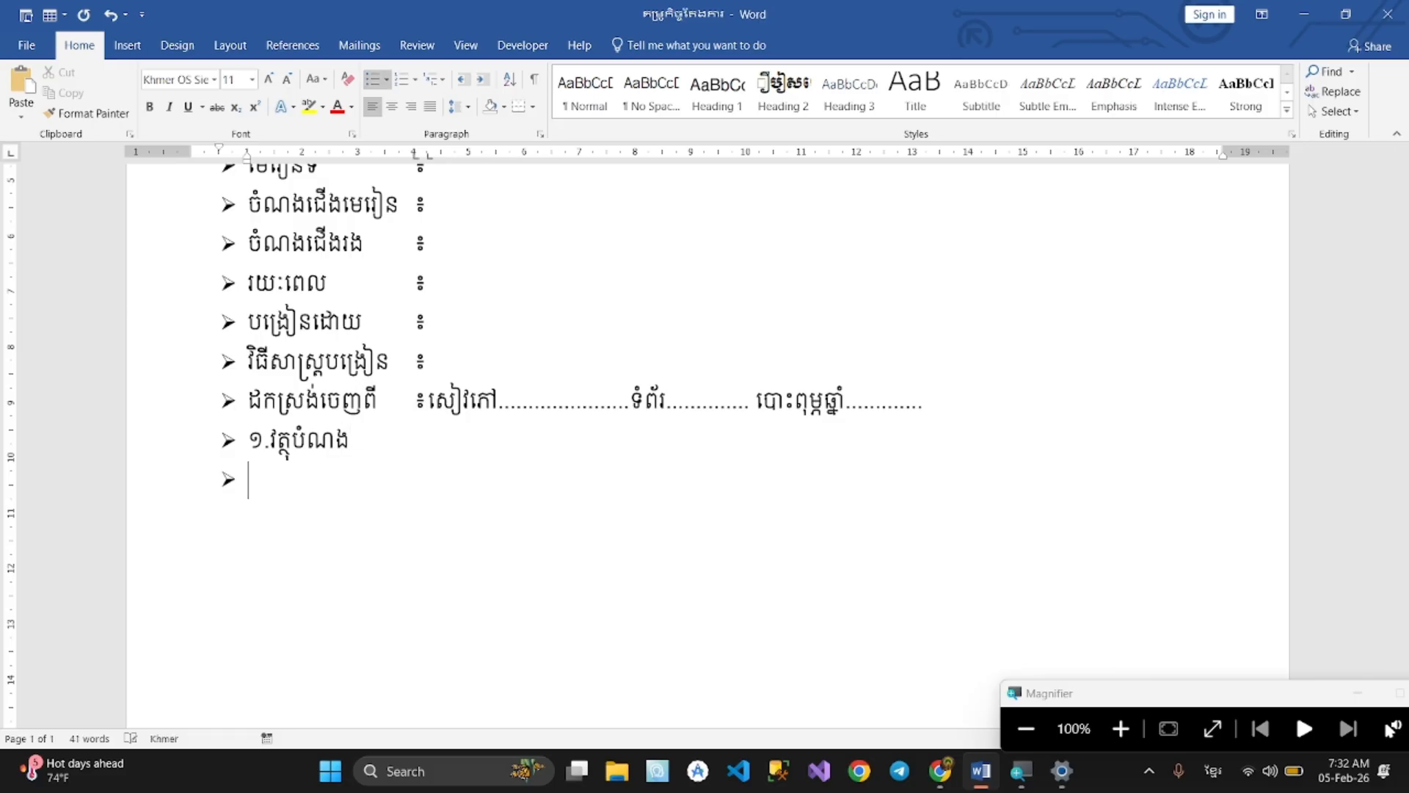
pyautogui.click(248, 439)
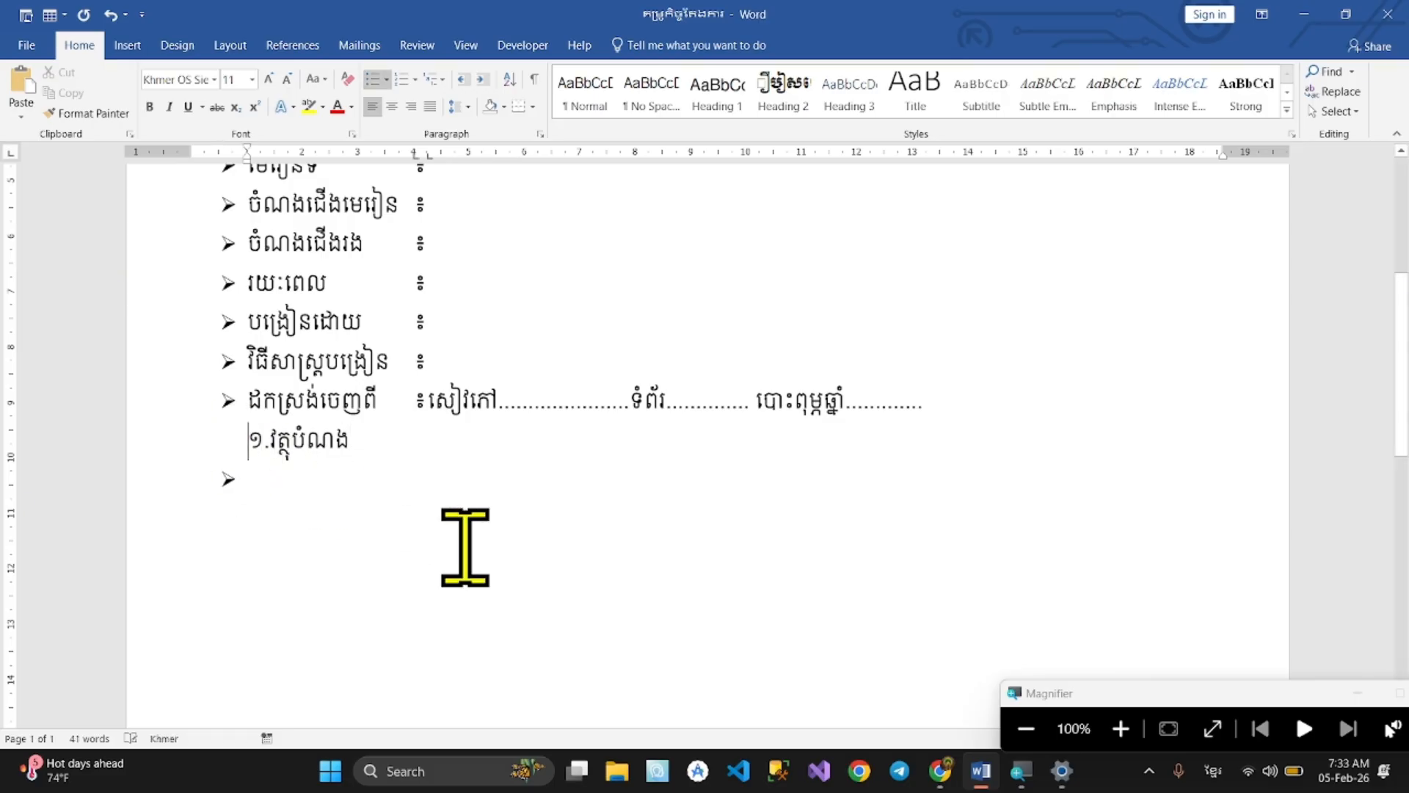
pyautogui.click(307, 487)
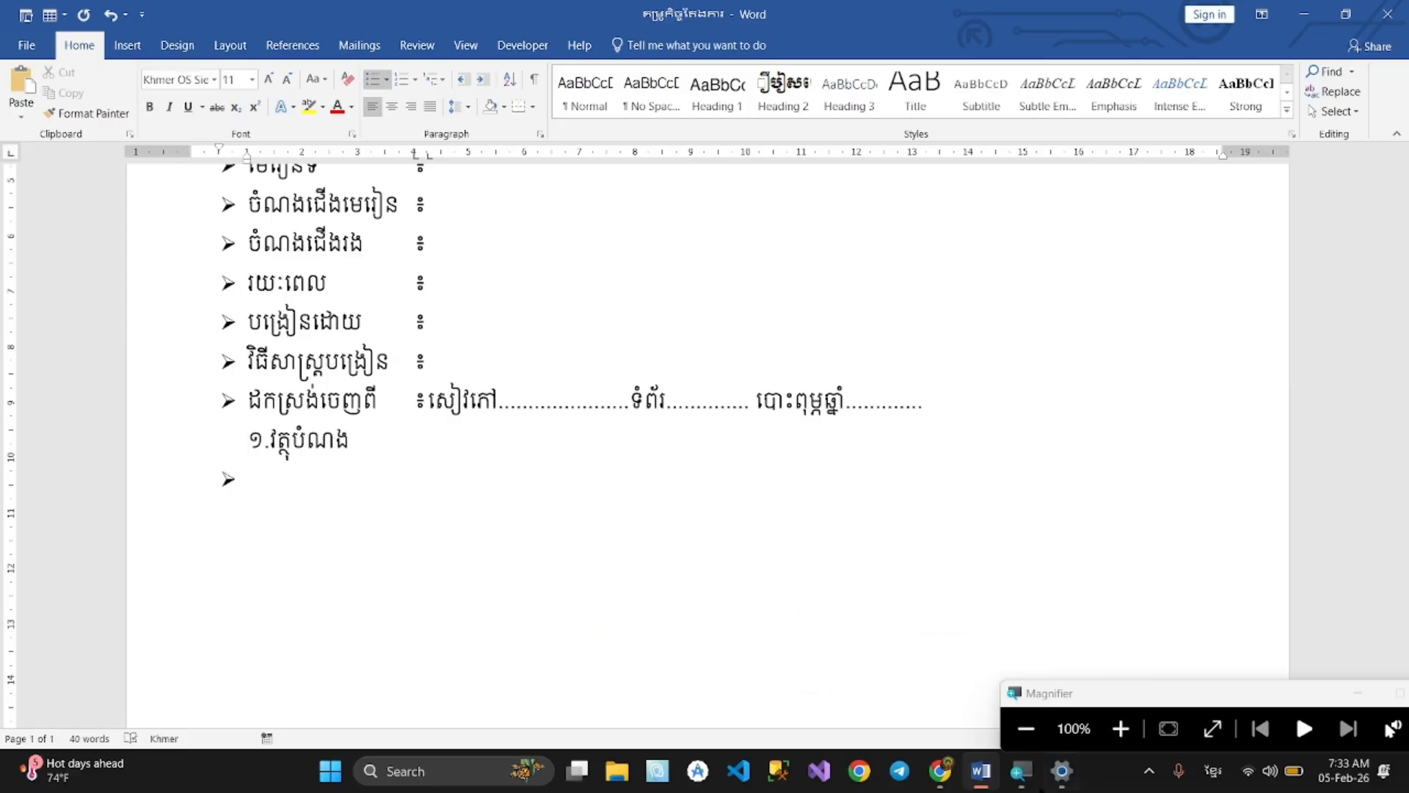
# Check the layout under វត្ថុបំណង in the PDF and reapply a fresh arrow bullet to the empty line below the heading
pyautogui.click(938, 779)
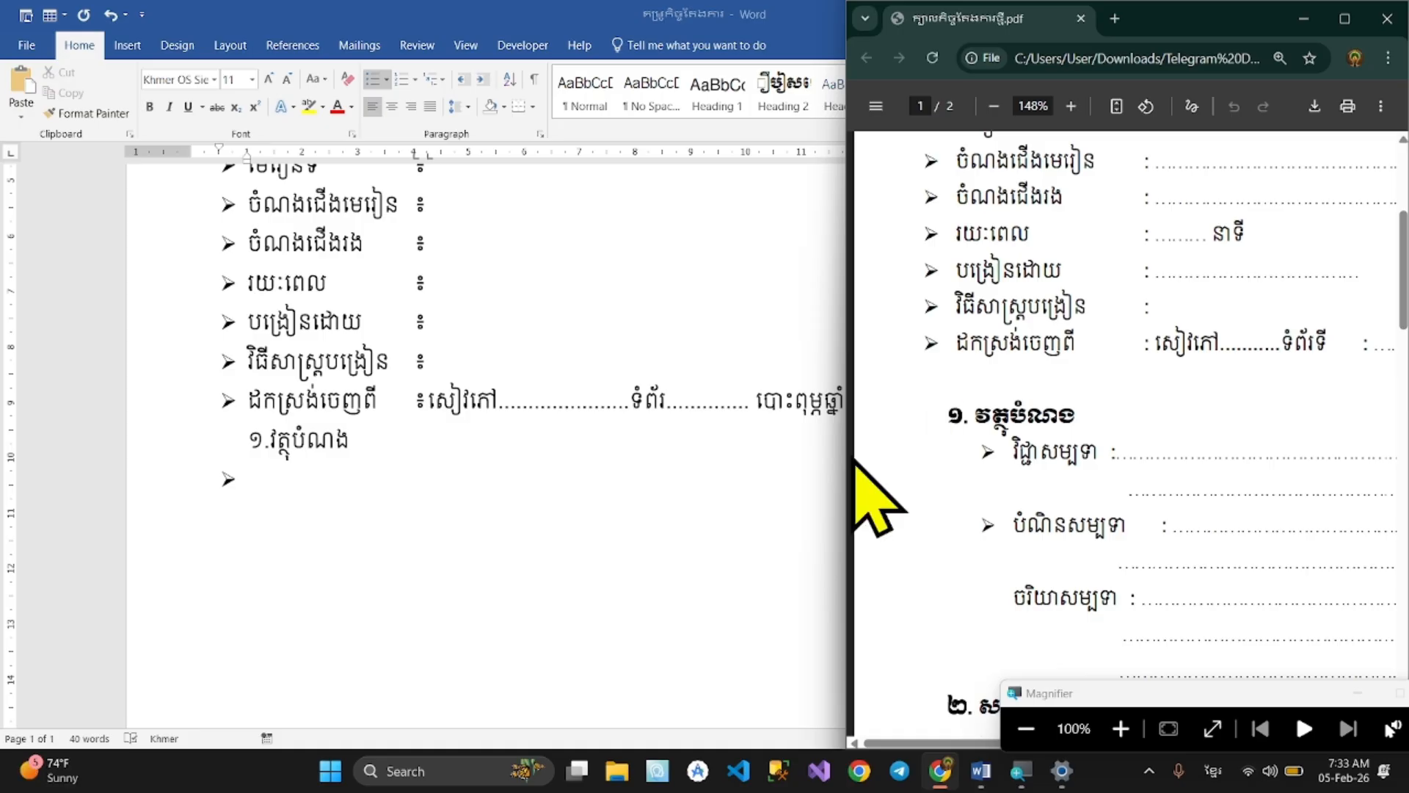
pyautogui.click(392, 506)
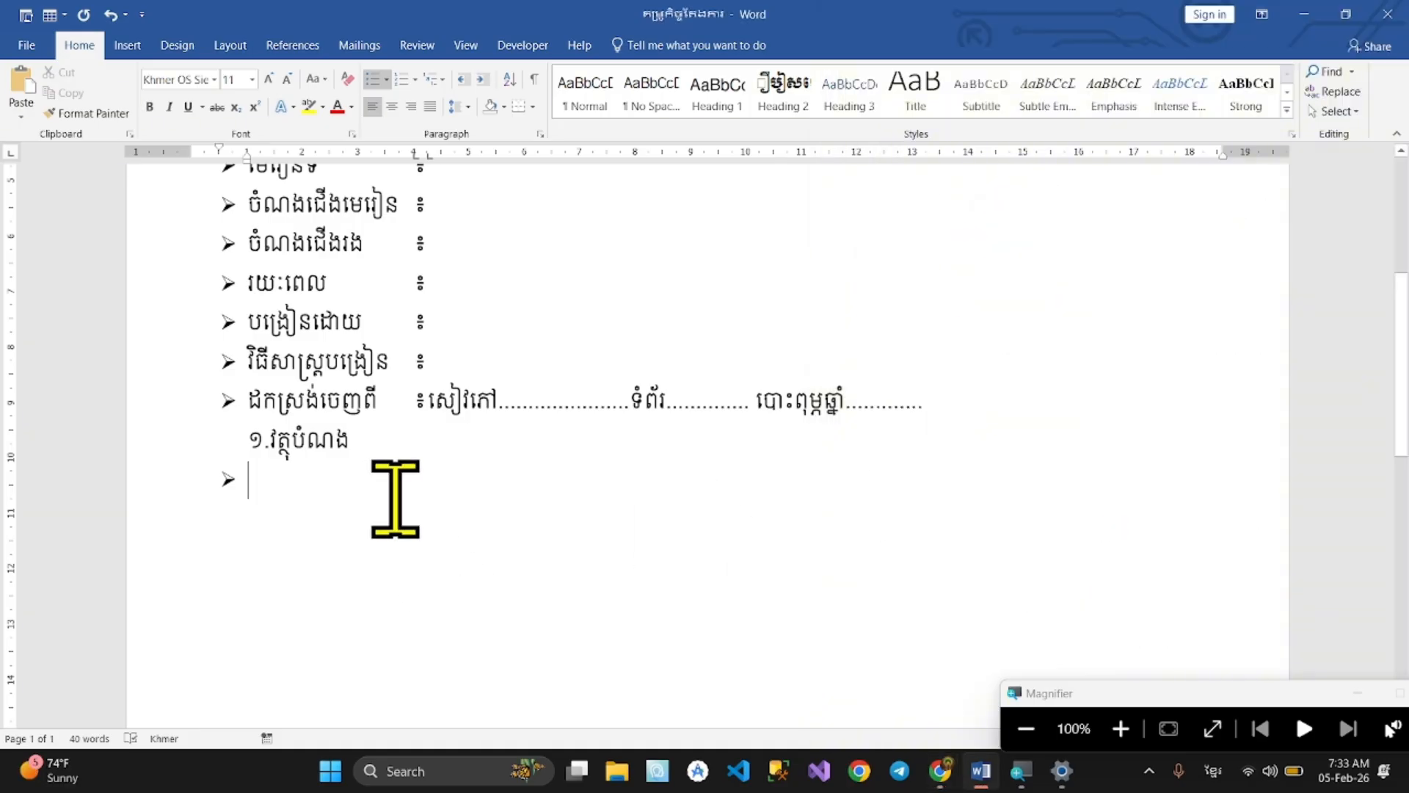
pyautogui.press('BackSpace')
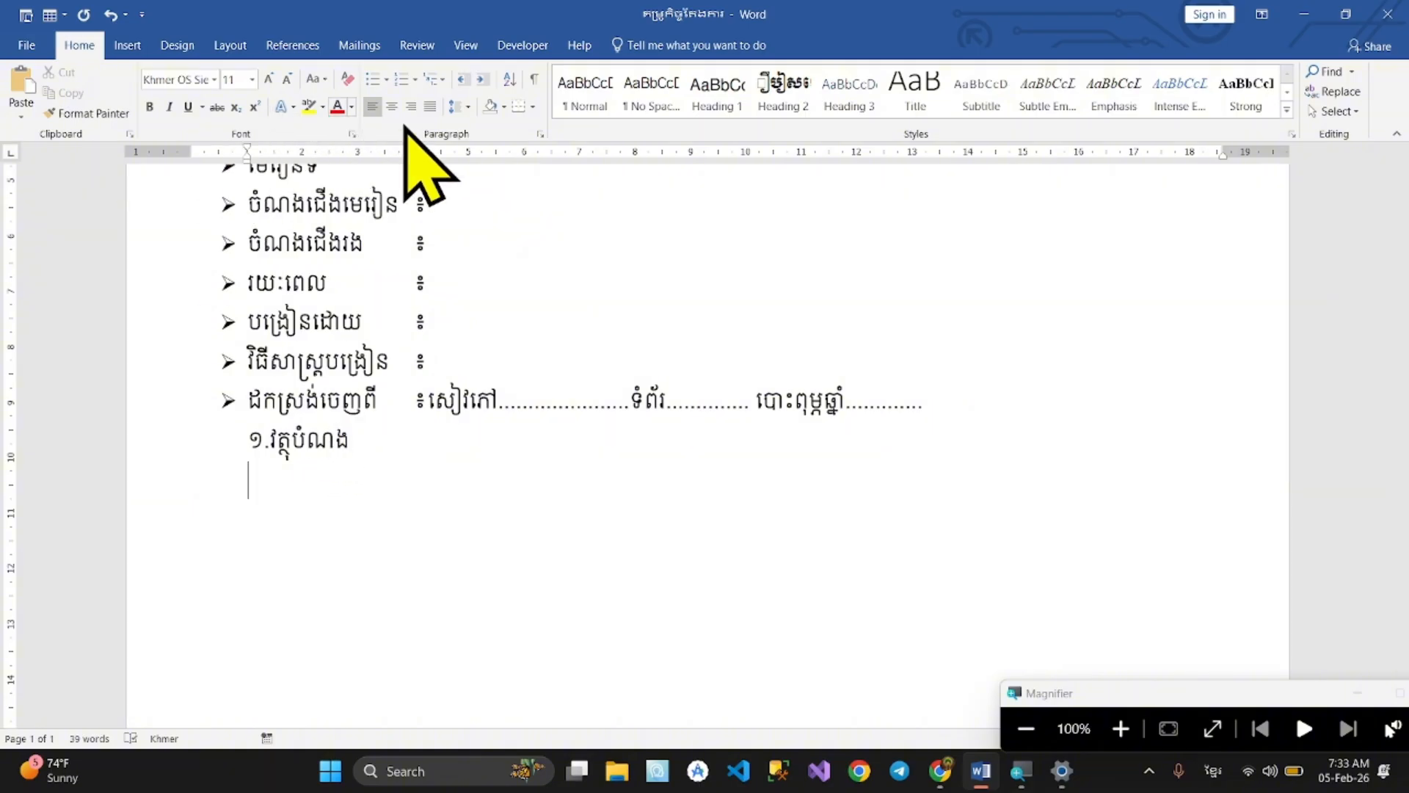
pyautogui.click(386, 80)
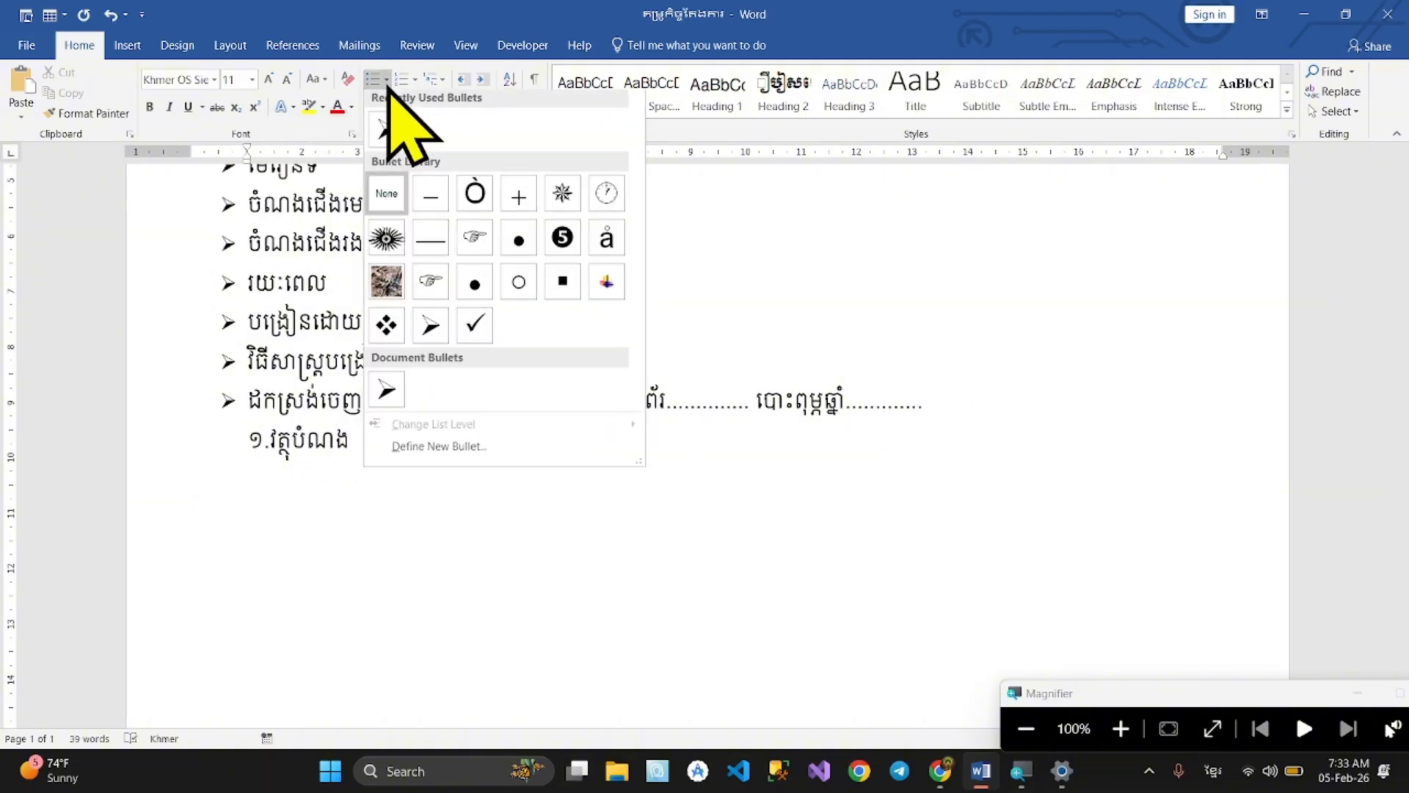
pyautogui.click(430, 330)
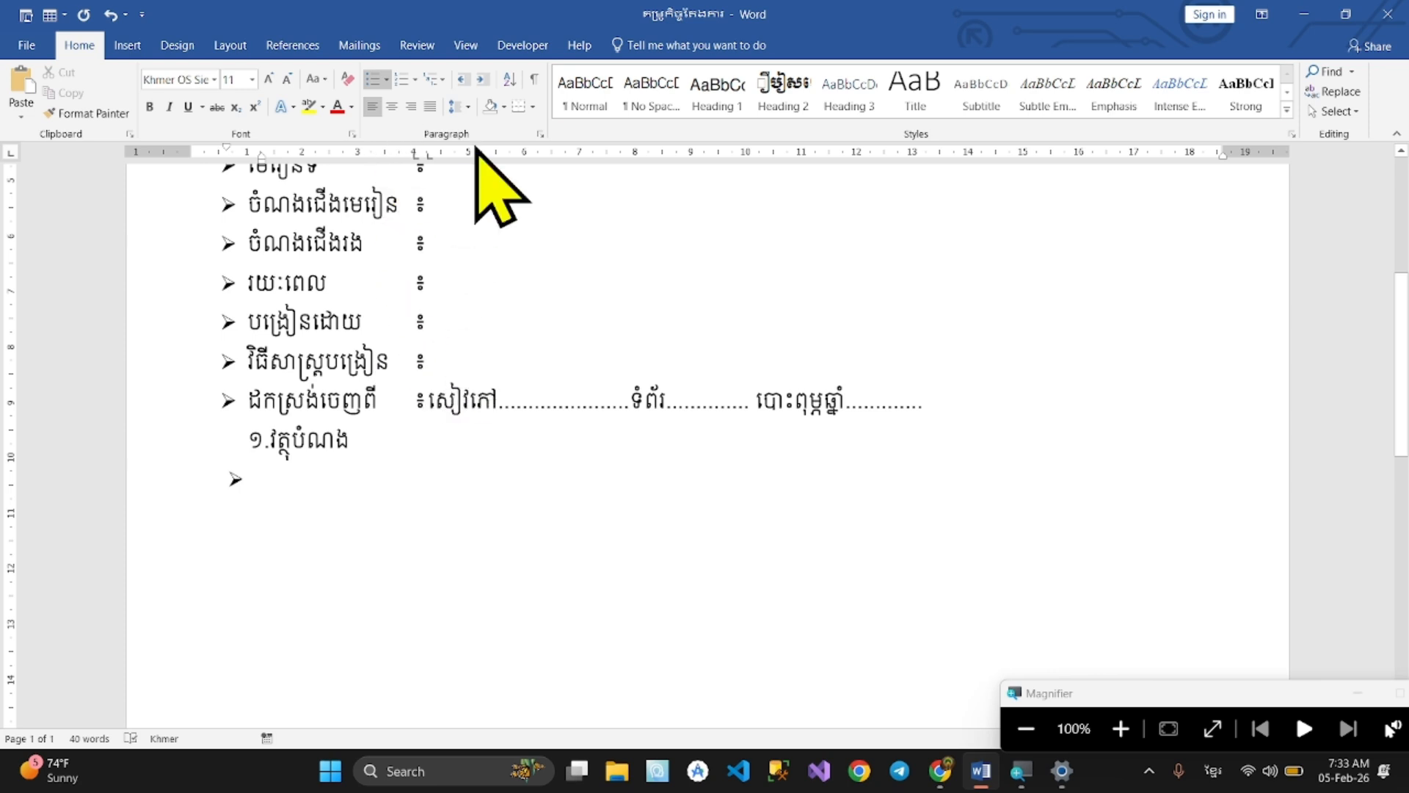
# Indent the empty bullet below ១.វត្ថុបំណង, with its bullet at about 1.7 cm and text at about 2.25 cm, and make it an arrow
pyautogui.click(484, 78)
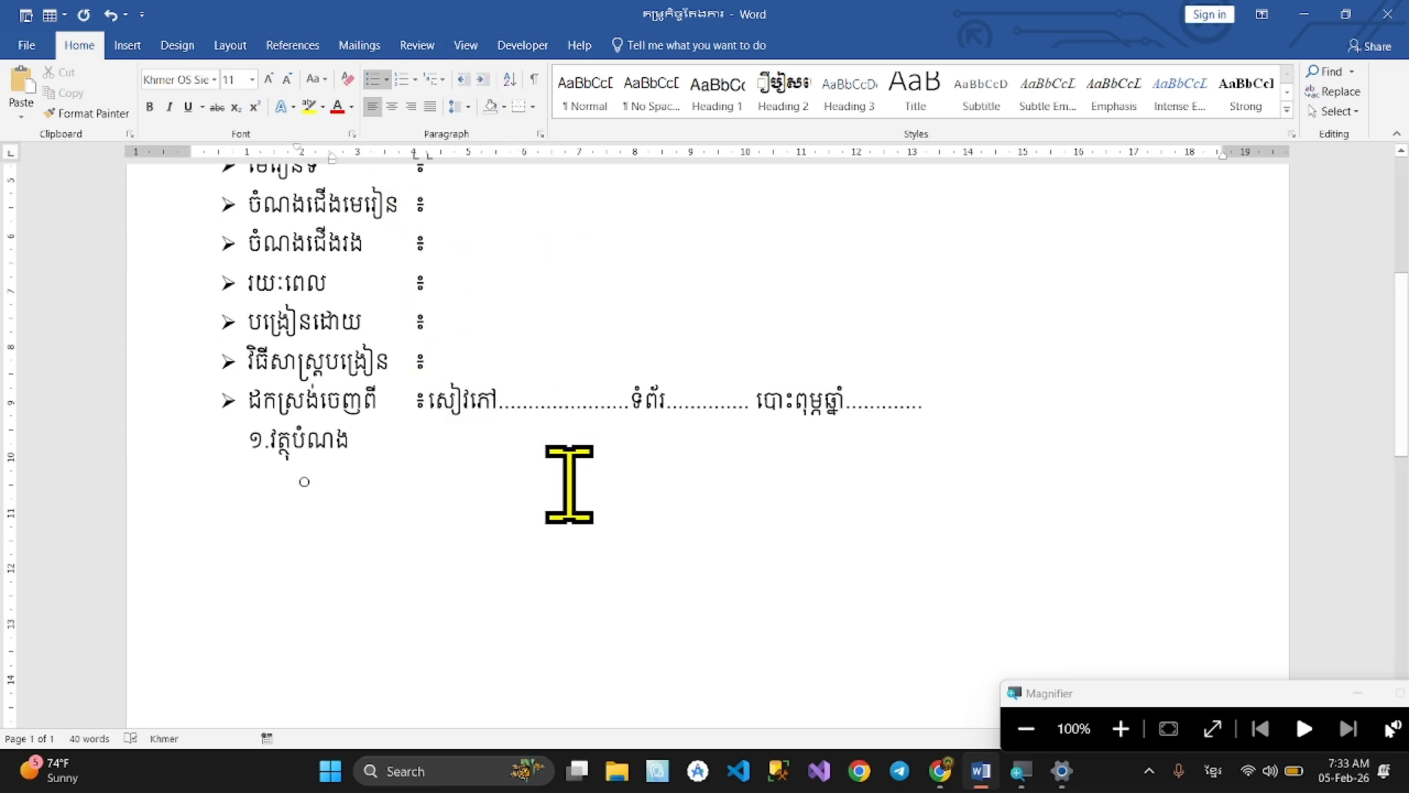
pyautogui.scroll(-1, 539, 496)
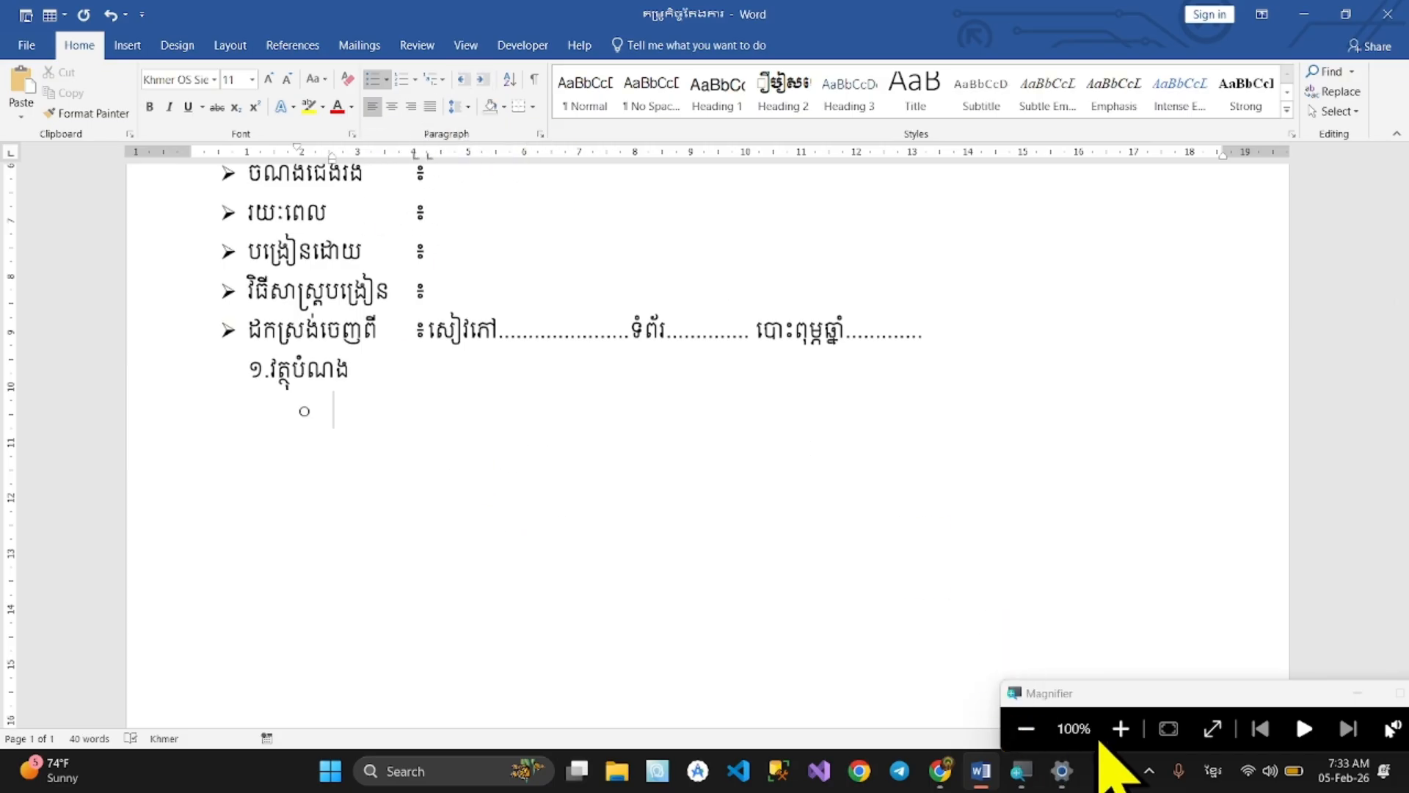
pyautogui.click(1120, 729)
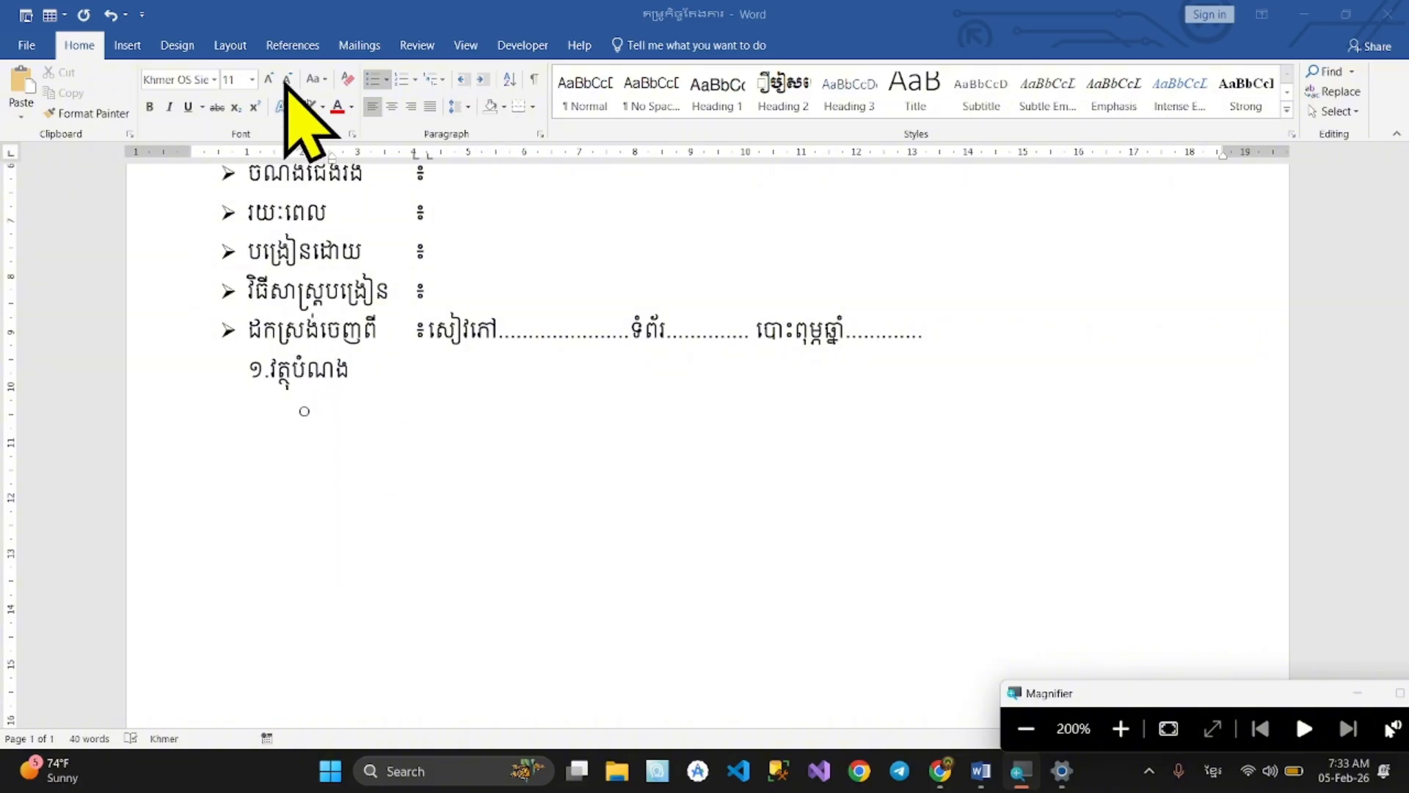
pyautogui.click(387, 80)
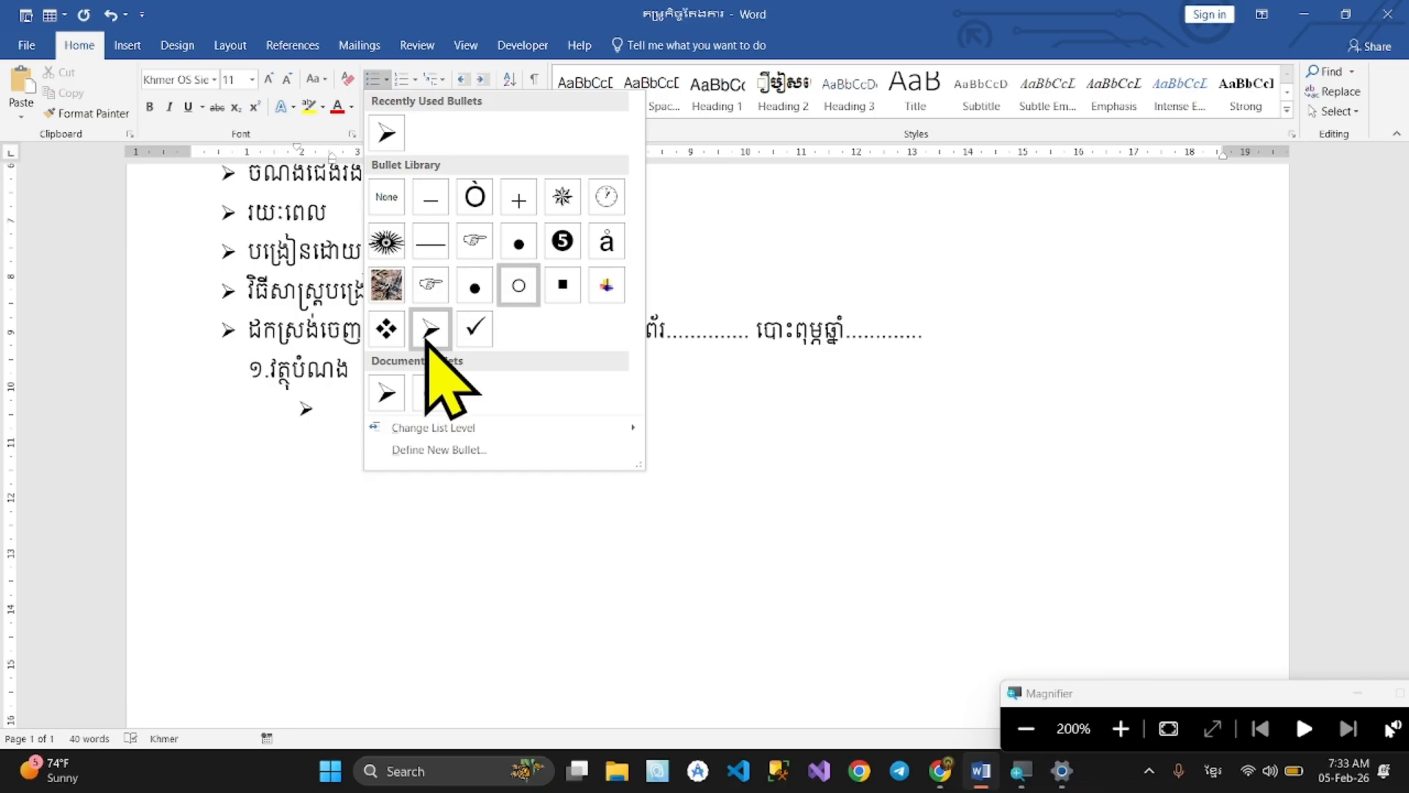
pyautogui.click(489, 82)
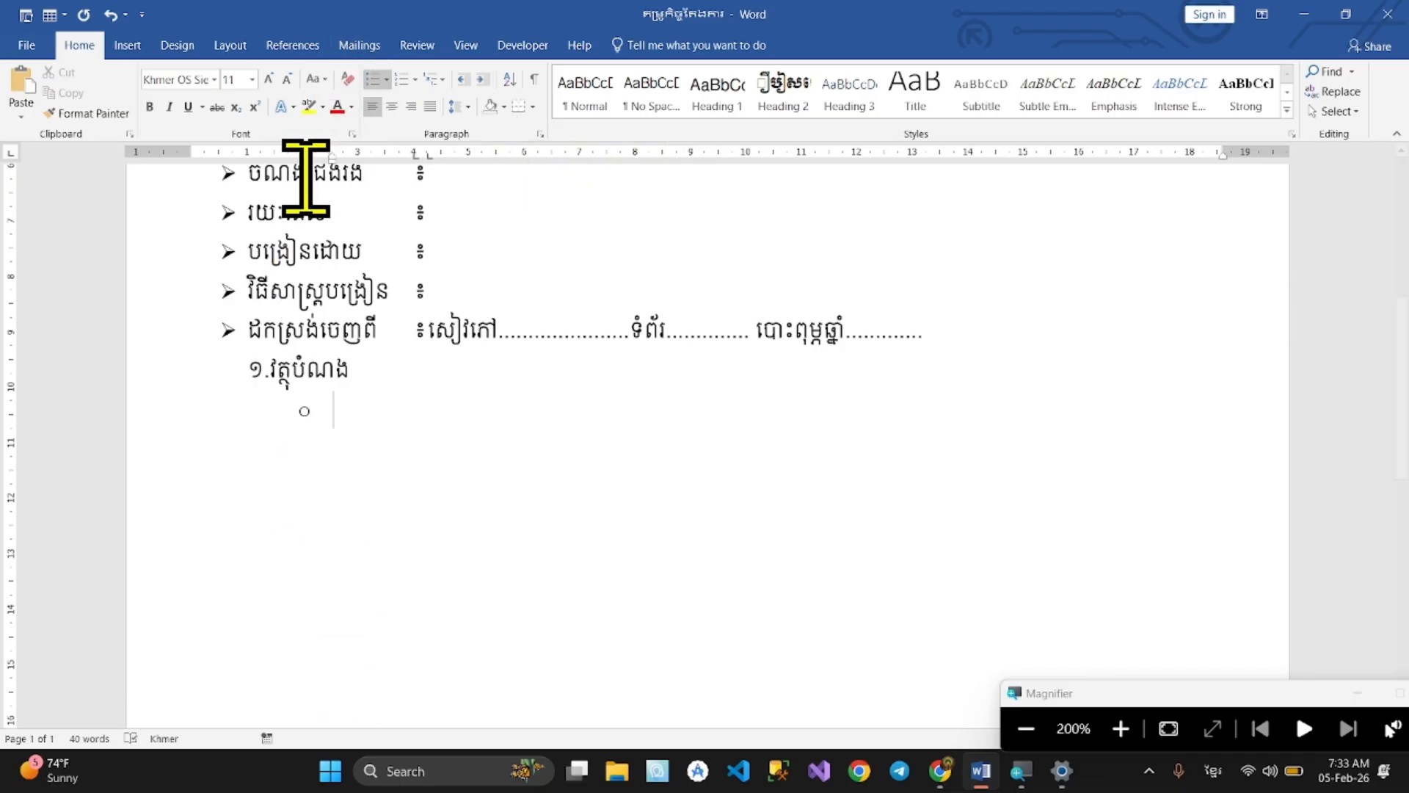
pyautogui.moveTo(300, 150); pyautogui.dragTo(316, 151)
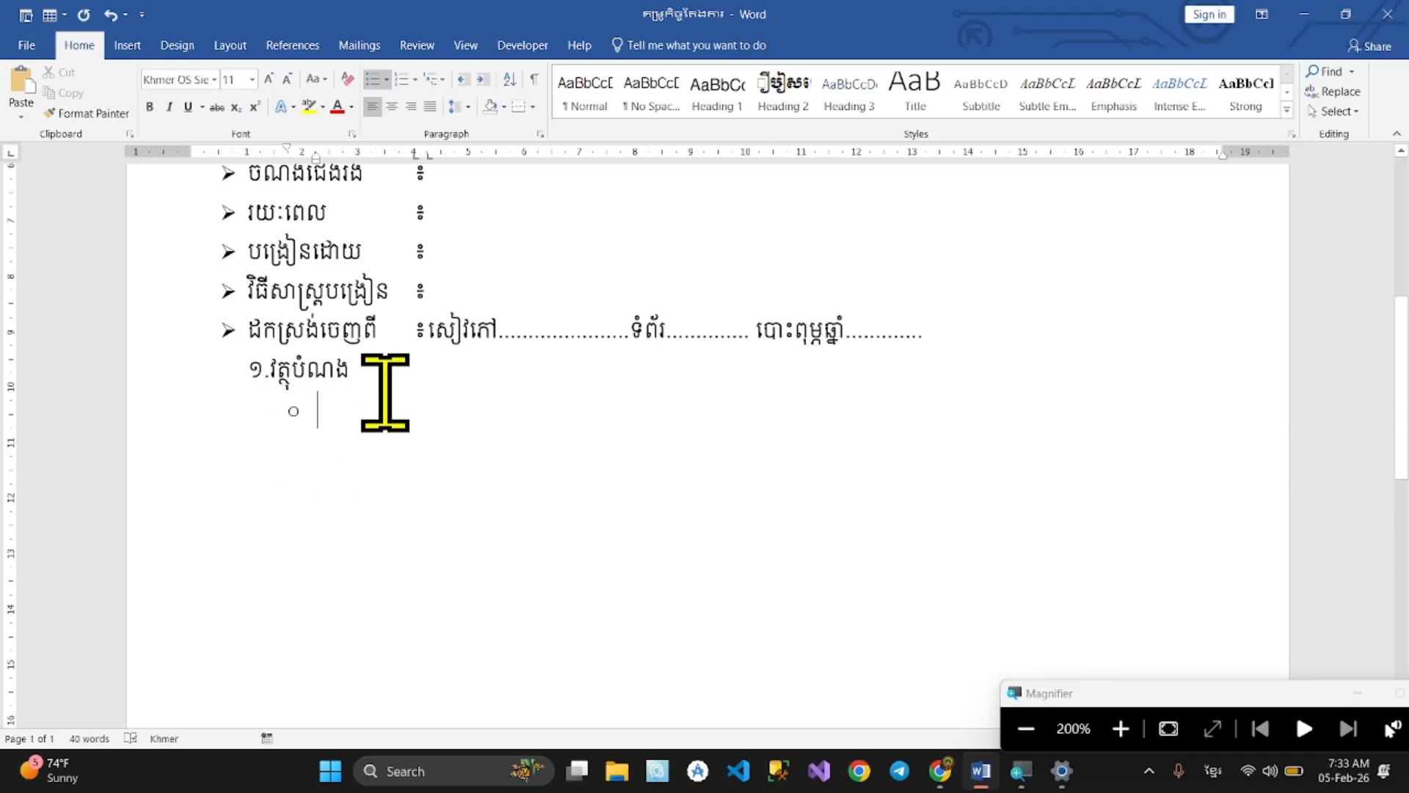
pyautogui.click(387, 78)
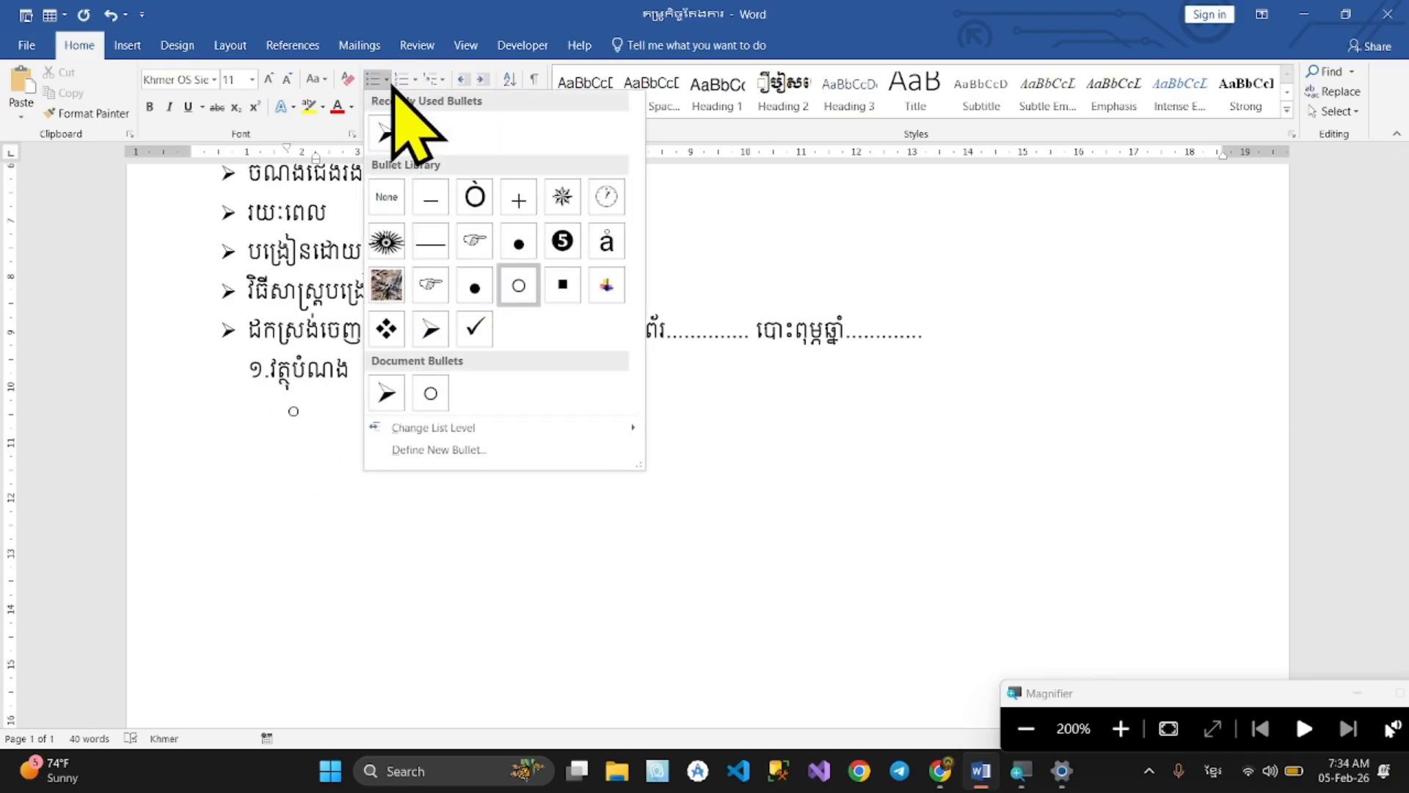
pyautogui.click(439, 325)
pyautogui.scroll(-2, 441, 328)
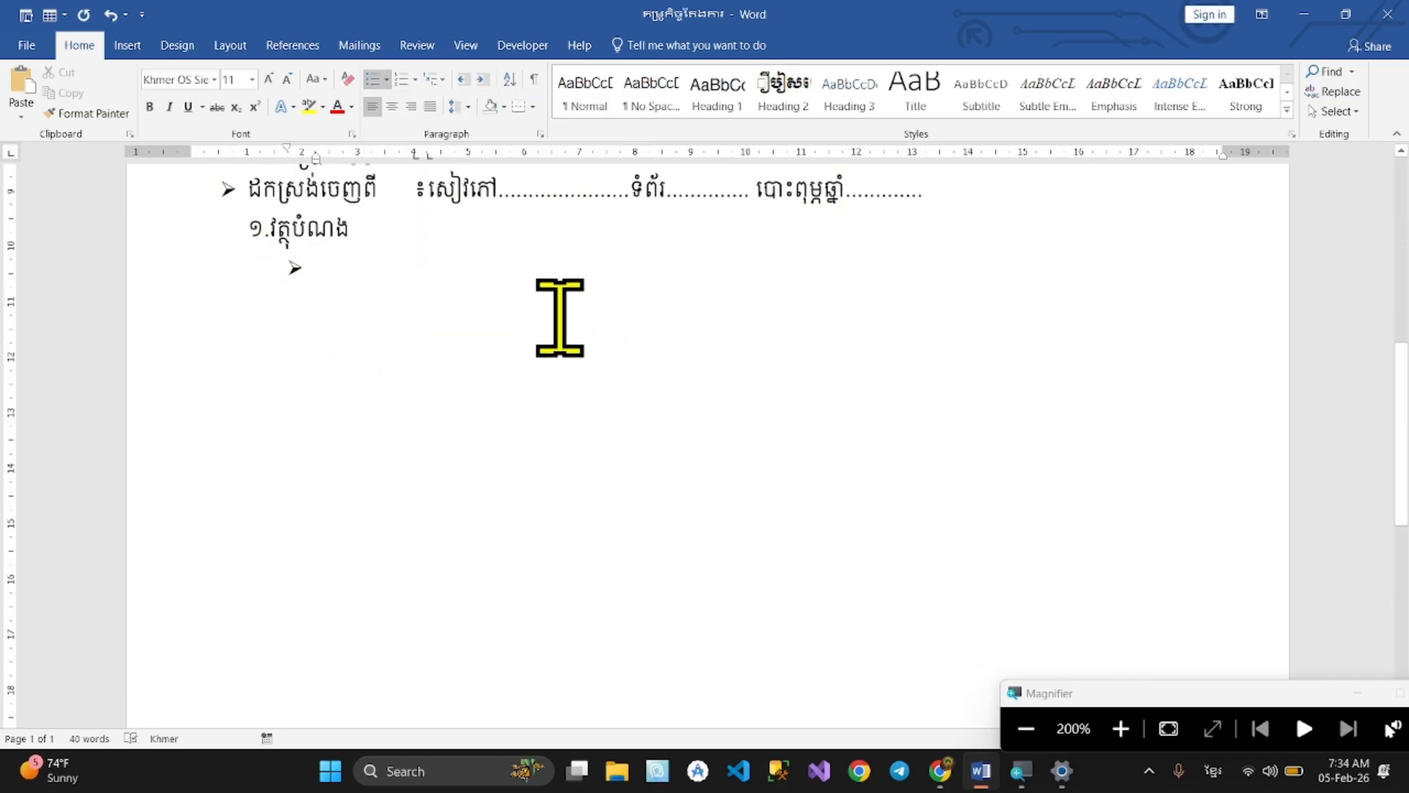
# Enter វិជ្ជាសម្បទា ៖ on the indented arrow bullet and leave an unbulleted blank line beneath it, followed by a new bullet
pyautogui.write('វ')
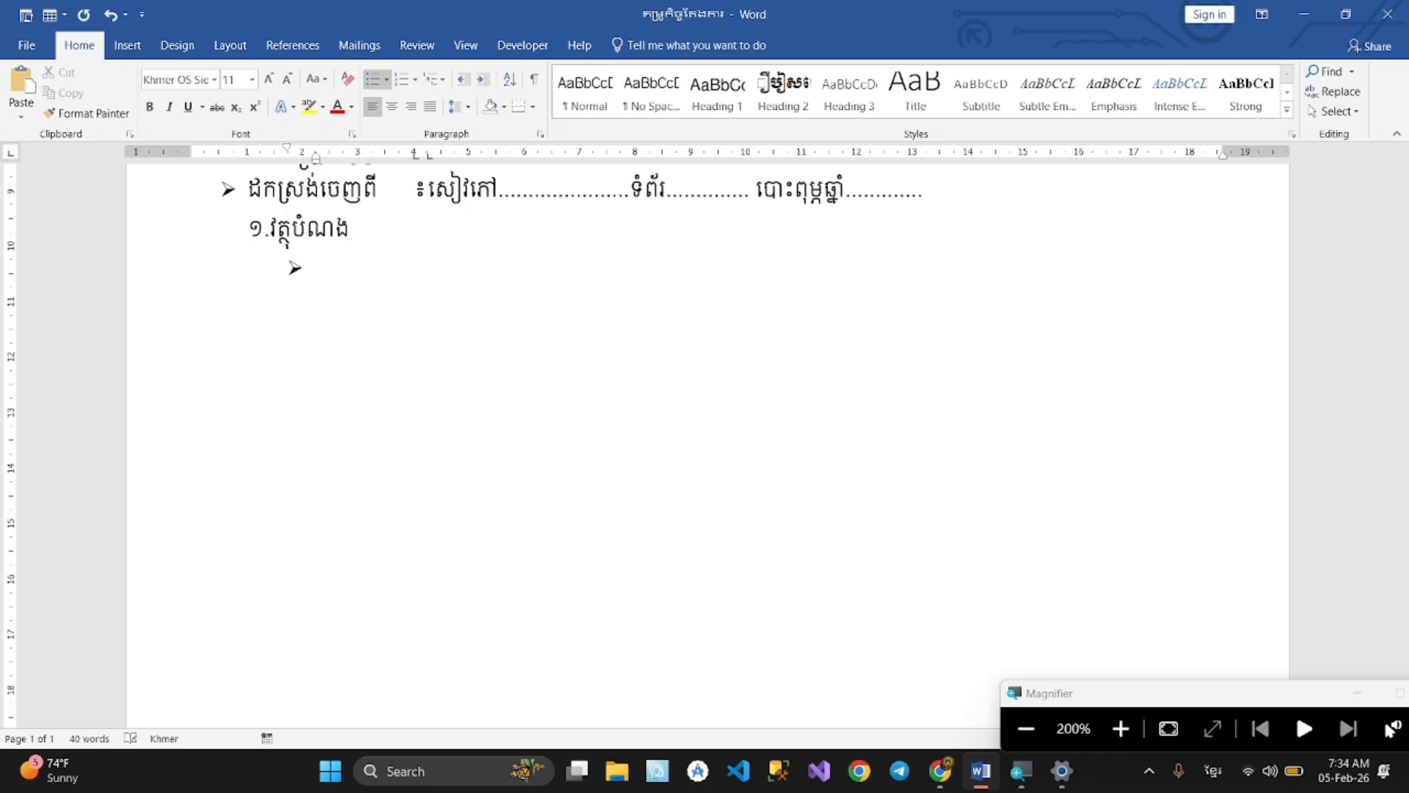
pyautogui.write('ិជ្ជាសម្បទា')
pyautogui.write('៖')
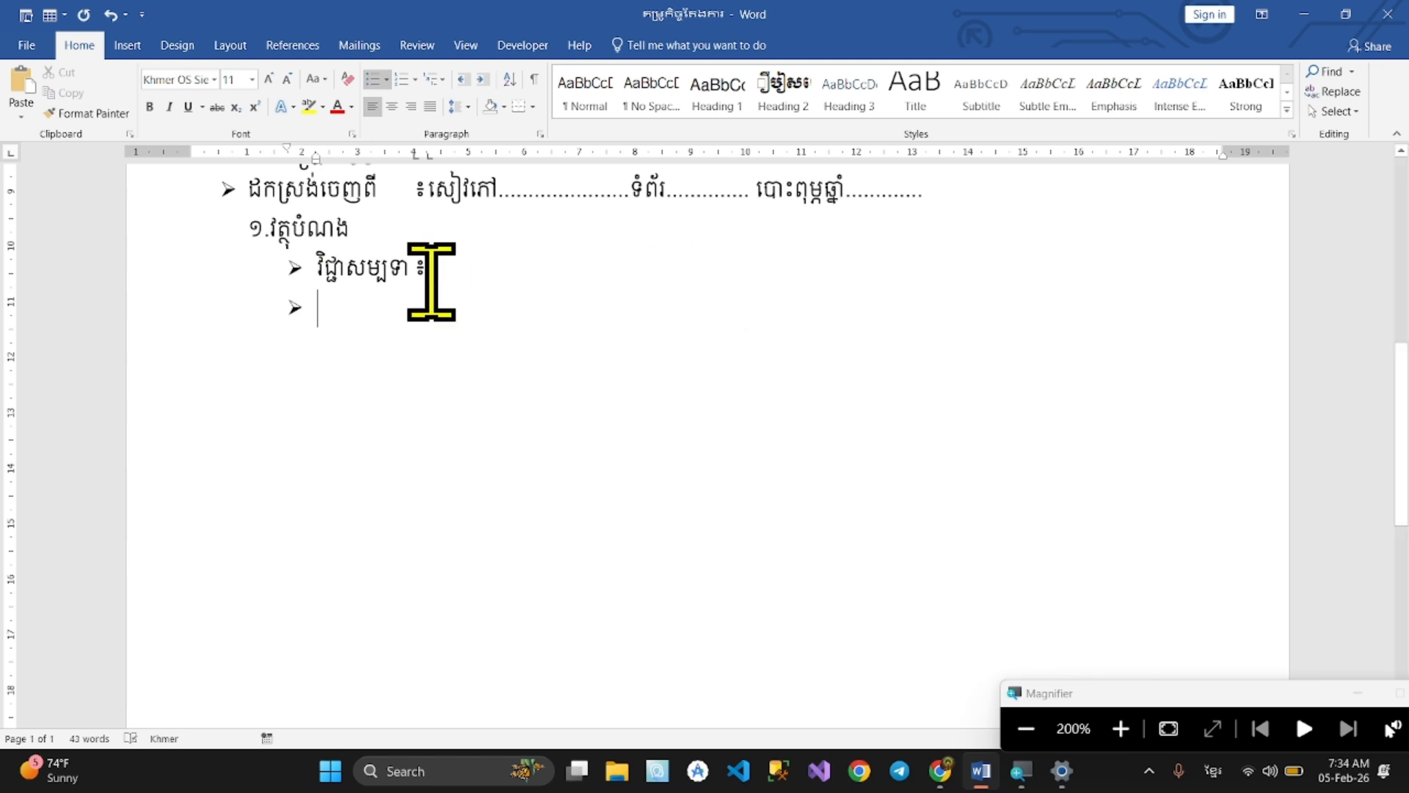
pyautogui.press('Return')
pyautogui.press('BackSpace')
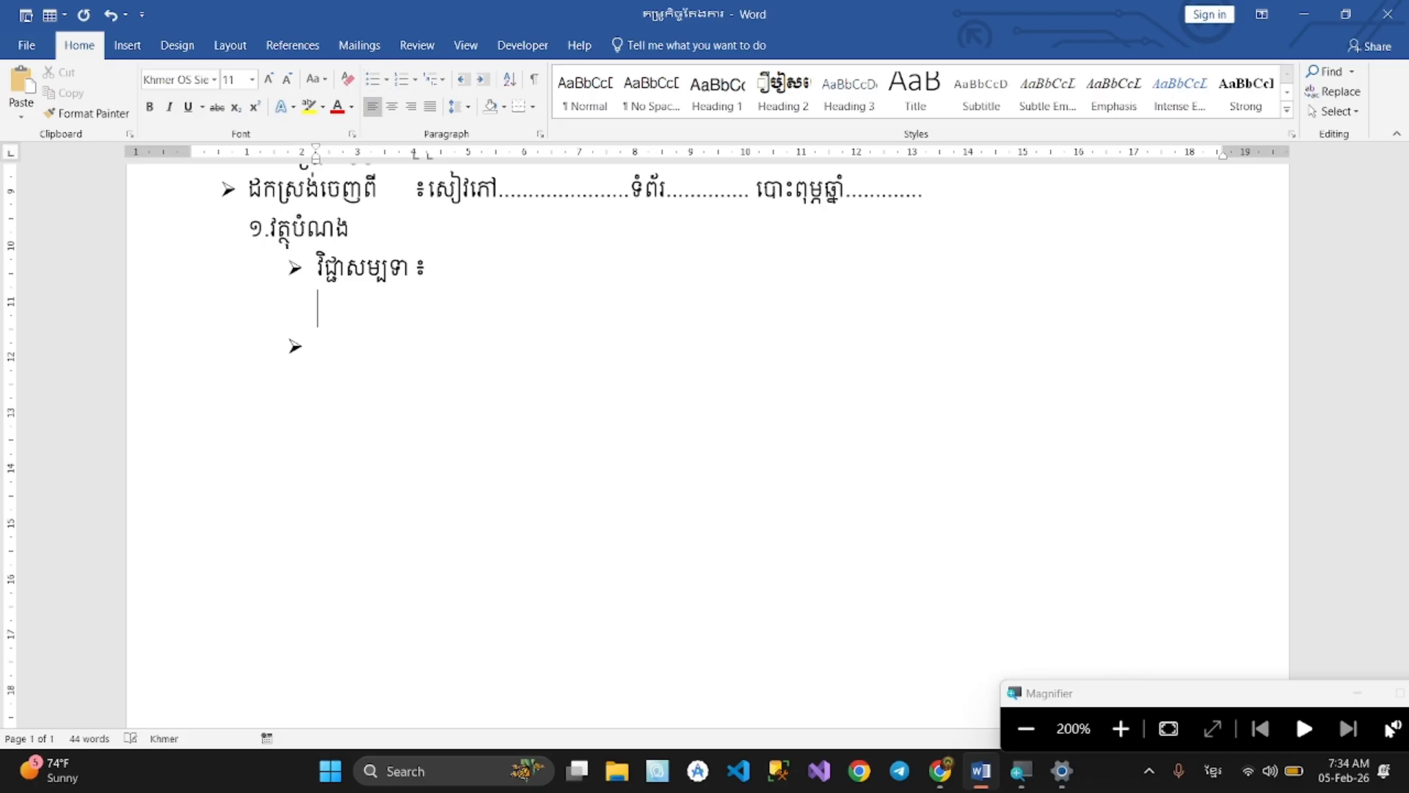
# Enter បំណិនសម្បទា on the next indented arrow bullet
pyautogui.press('Down')
pyautogui.write('បំណិន')
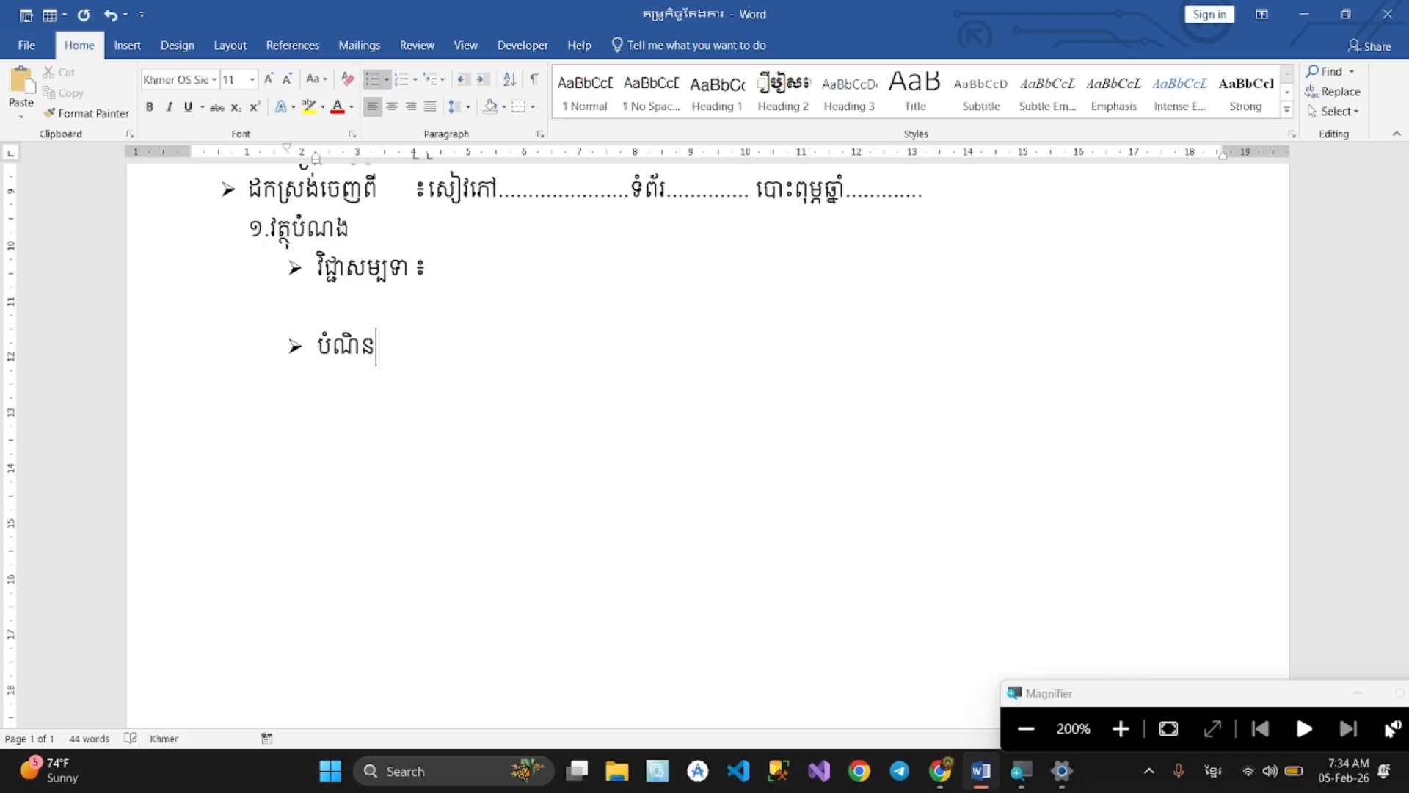
pyautogui.write('សម្ប')
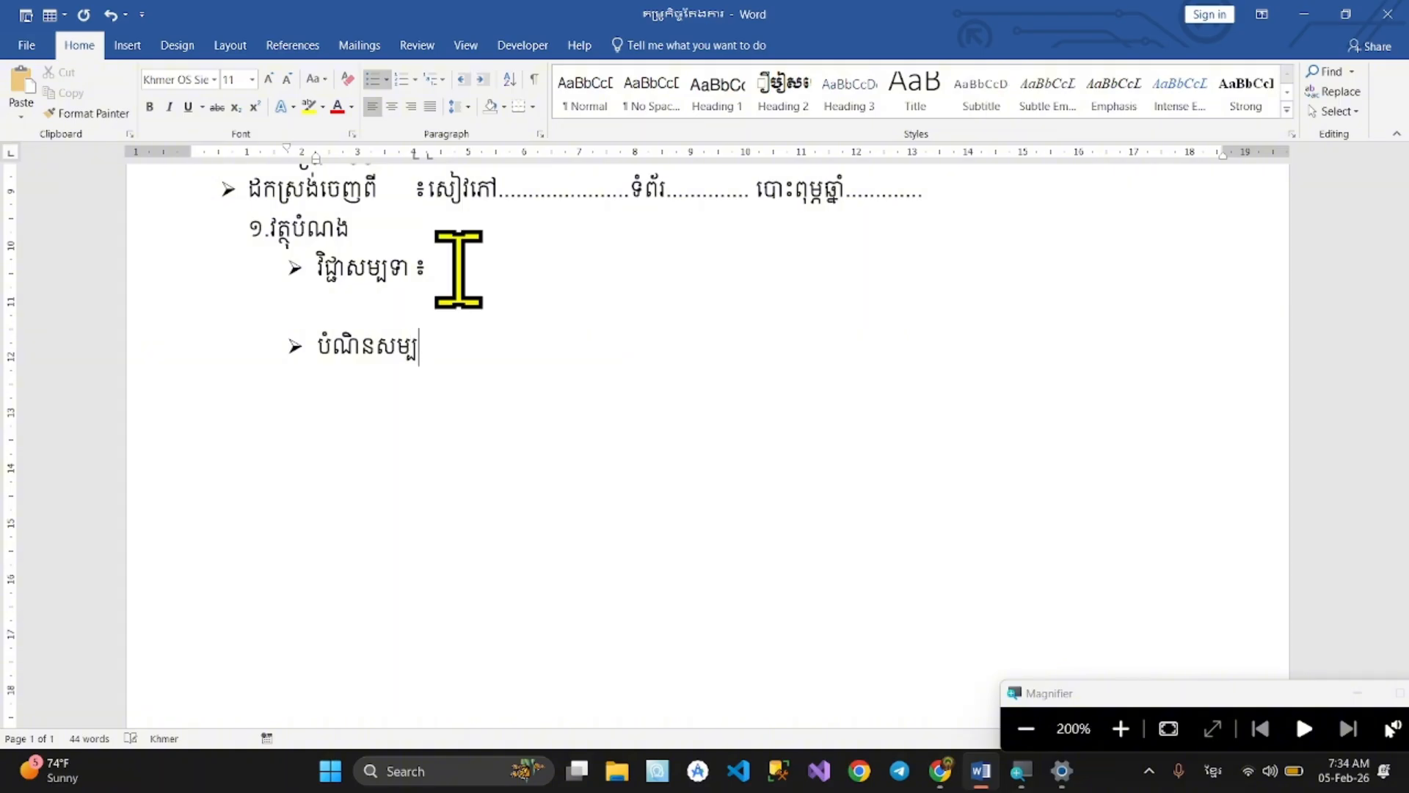
pyautogui.write('ទា')
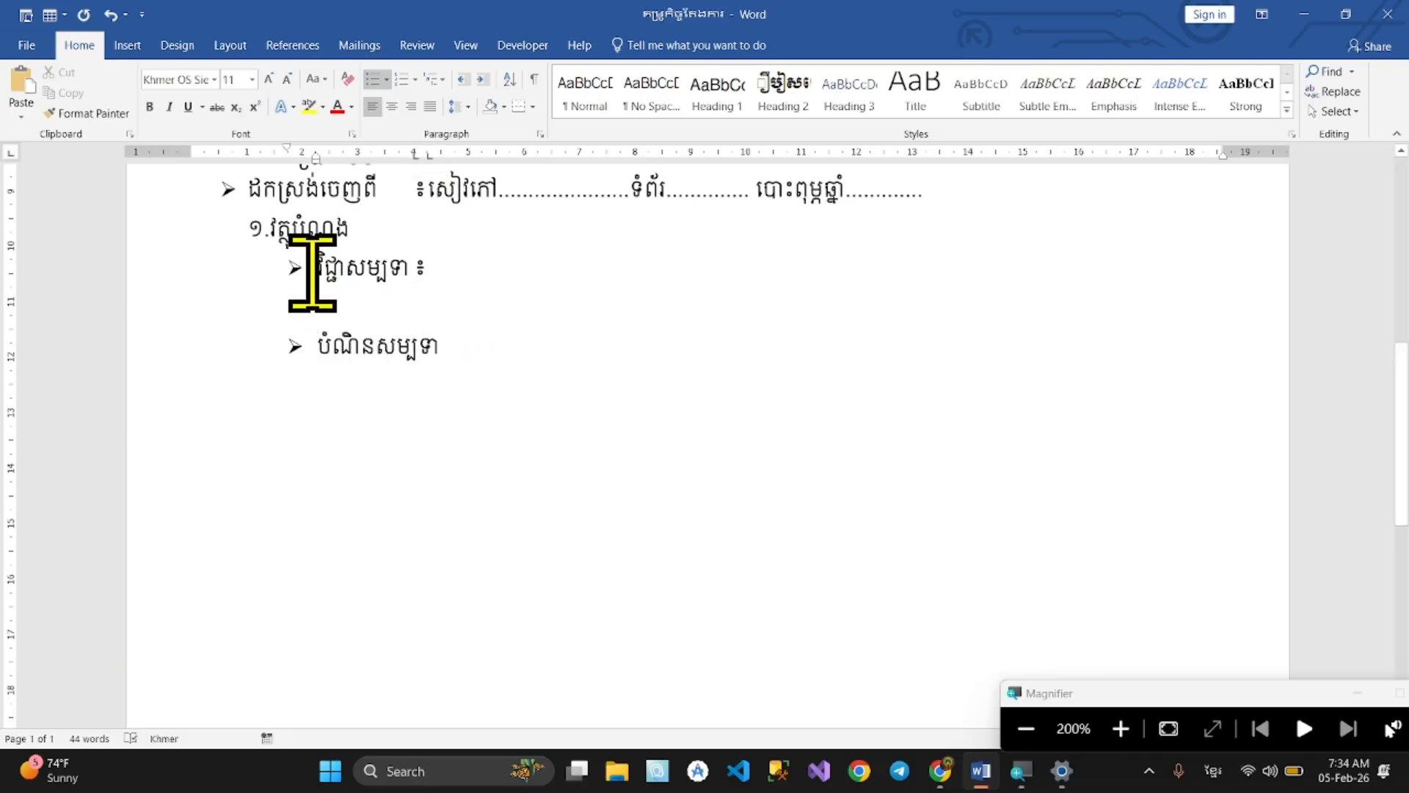
# Move the tab stops of all lines from កាលបរិច្ឆេទ to បំណិនសម្បទា to about 4.5 cm and 4.8 cm
pyautogui.moveTo(322, 269); pyautogui.dragTo(523, 338)
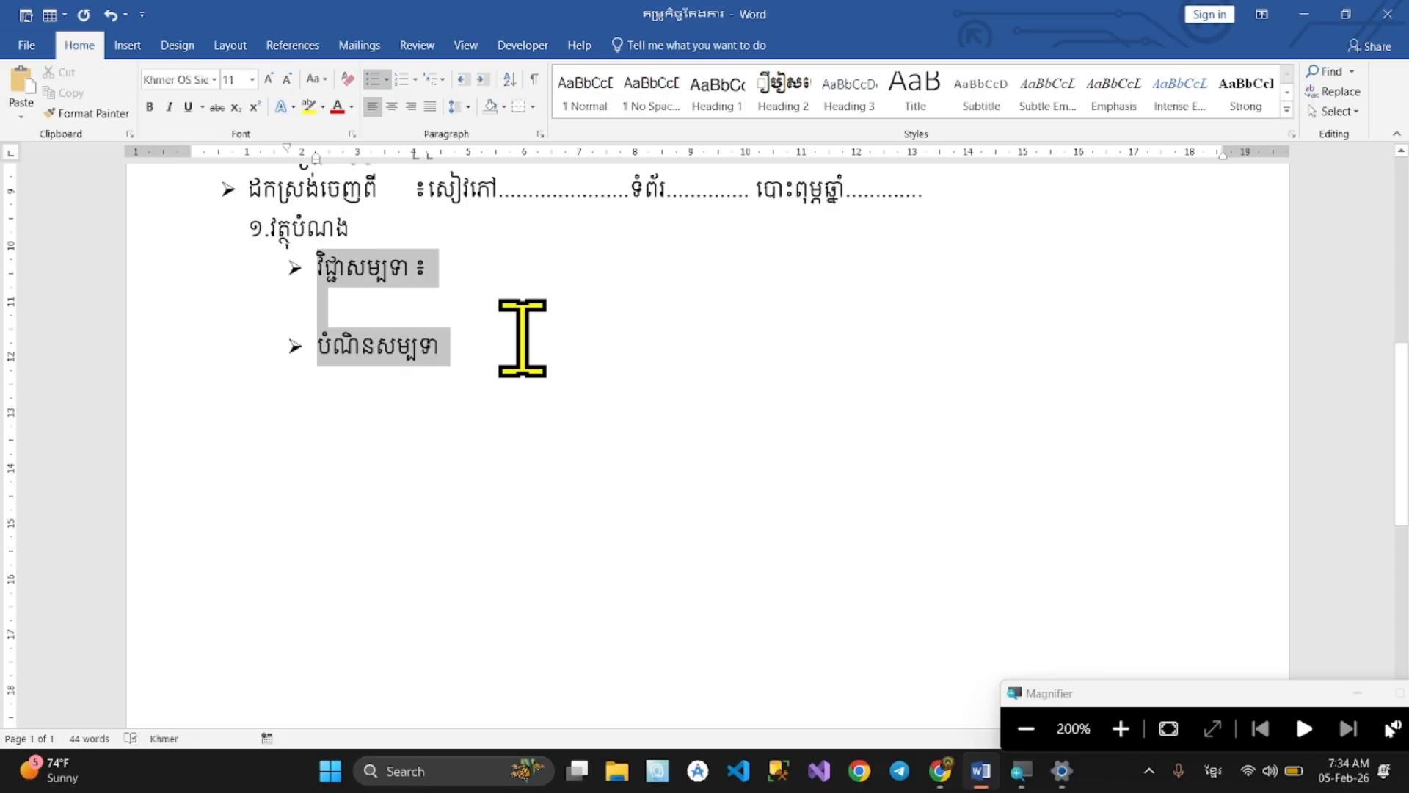
pyautogui.click(456, 336)
pyautogui.scroll(5, 456, 337)
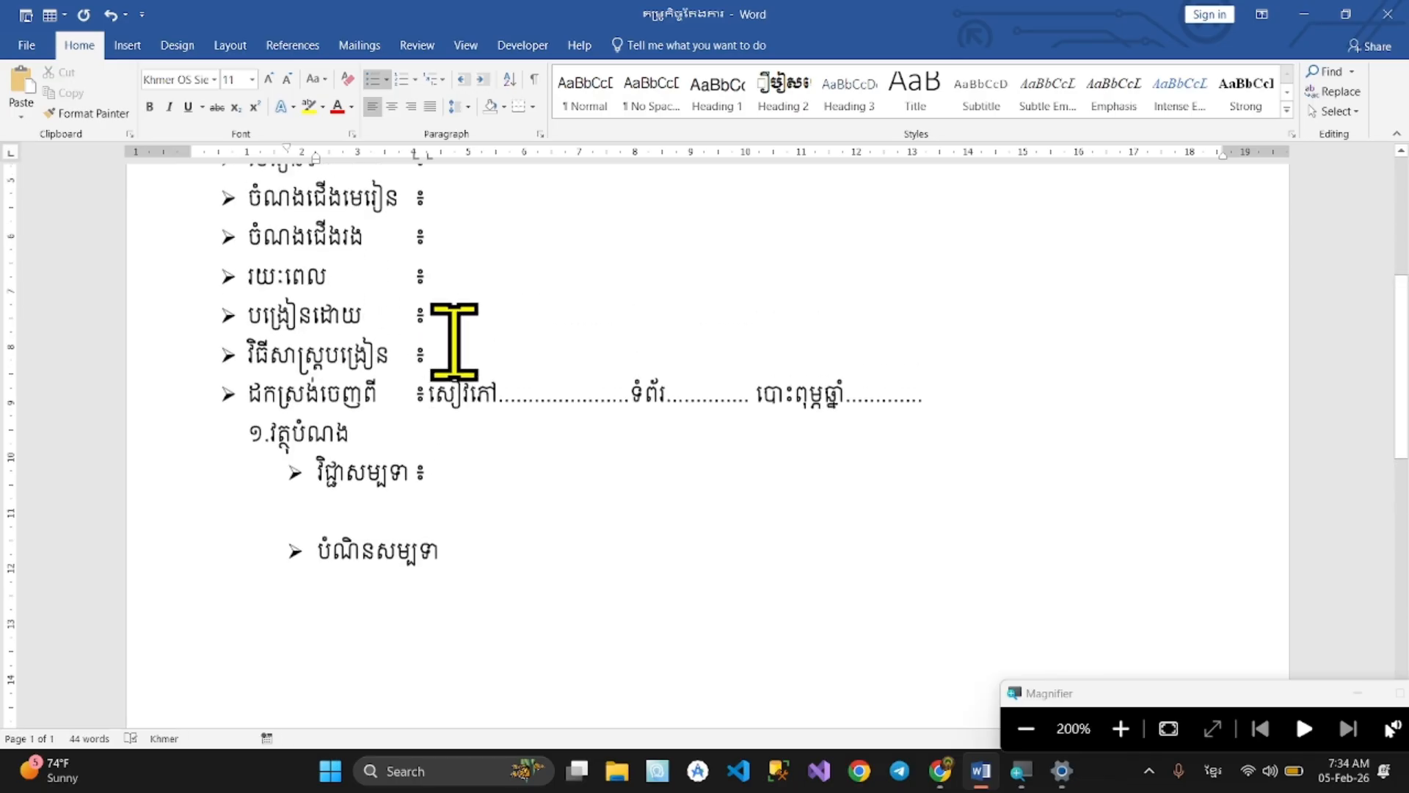
pyautogui.scroll(3, 454, 342)
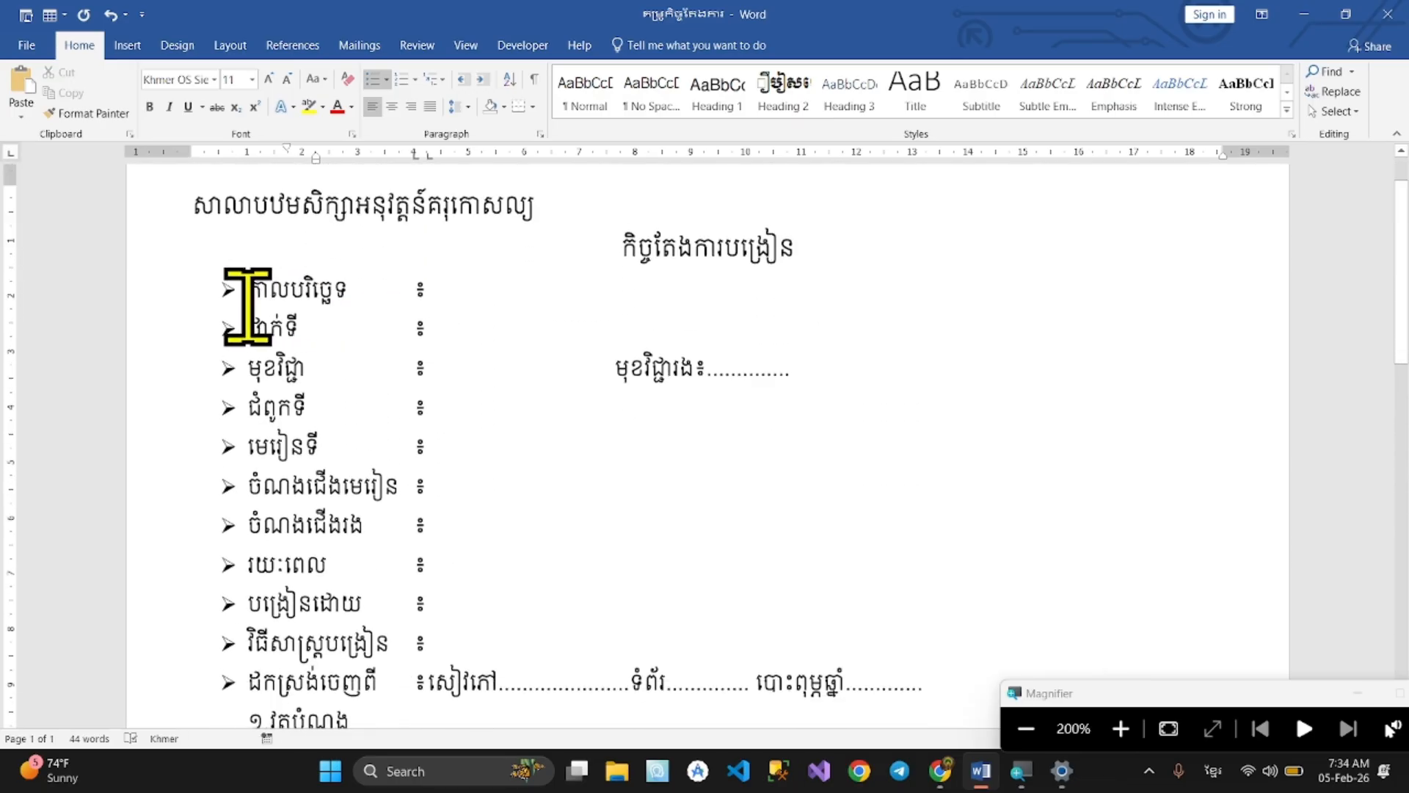
pyautogui.keyDown('shift'); pyautogui.click(253, 303); pyautogui.keyUp('shift')
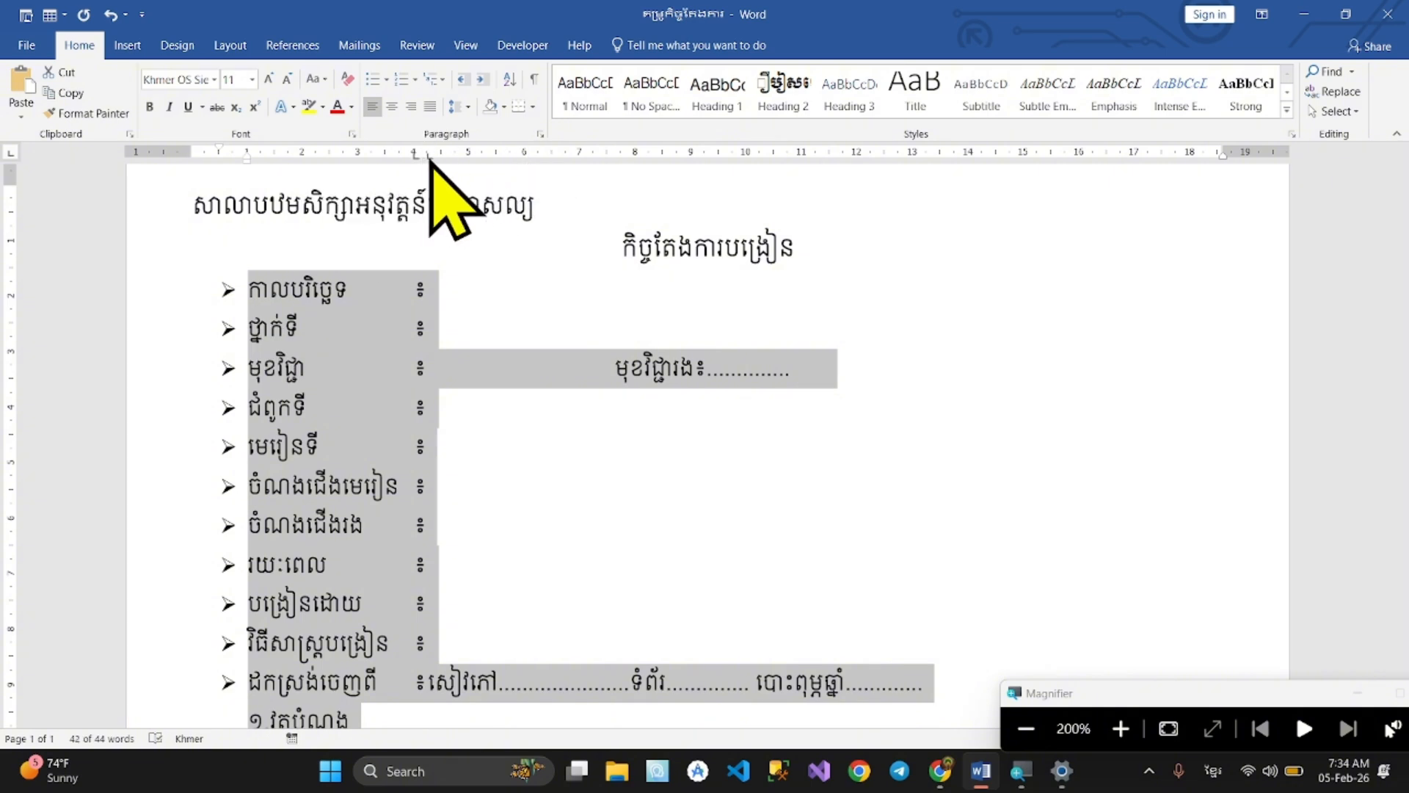
pyautogui.moveTo(430, 154)
pyautogui.mouseDown()
pyautogui.moveTo(455, 165)
pyautogui.moveTo(424, 158)
pyautogui.moveTo(440, 163)
pyautogui.mouseUp()
pyautogui.scroll(-8, 519, 352)
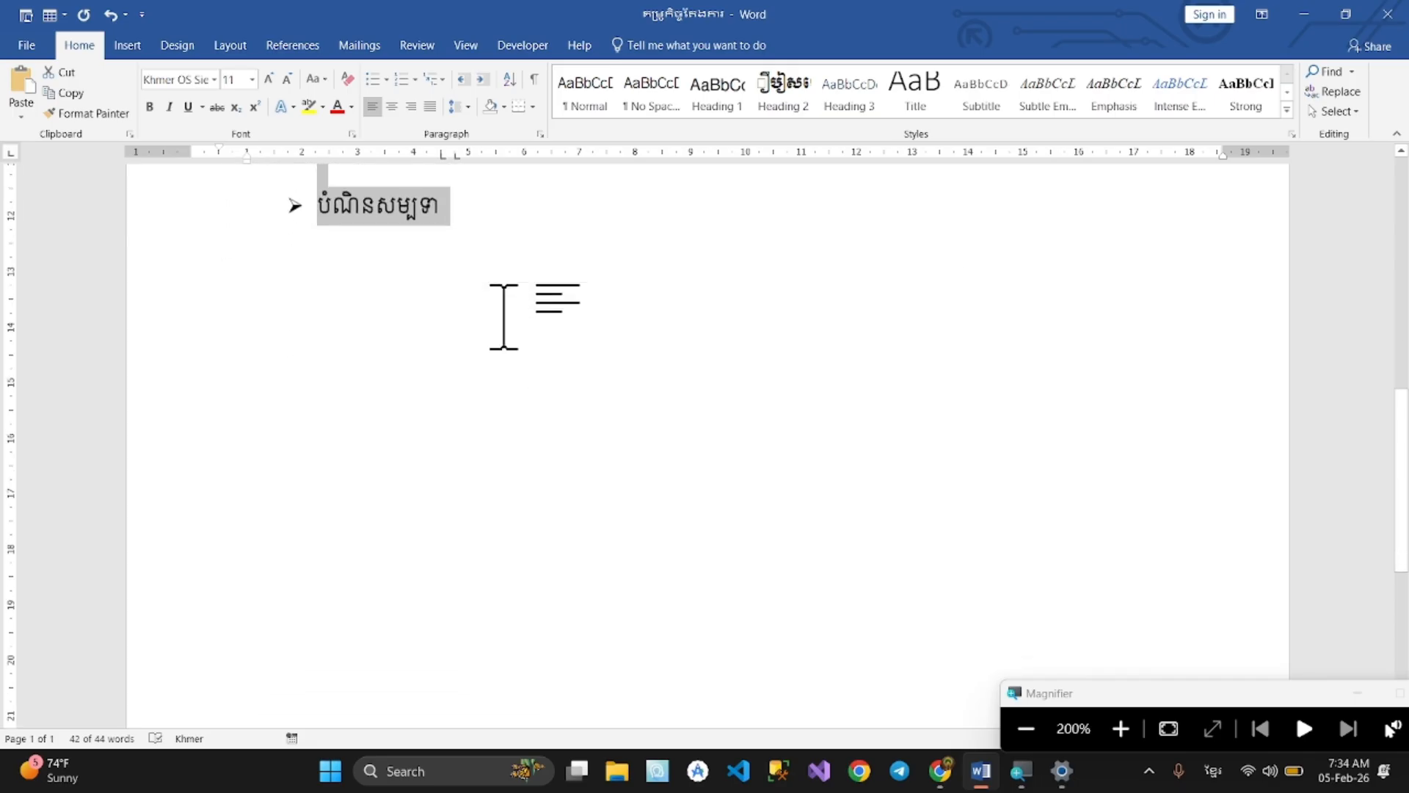
pyautogui.scroll(2, 505, 320)
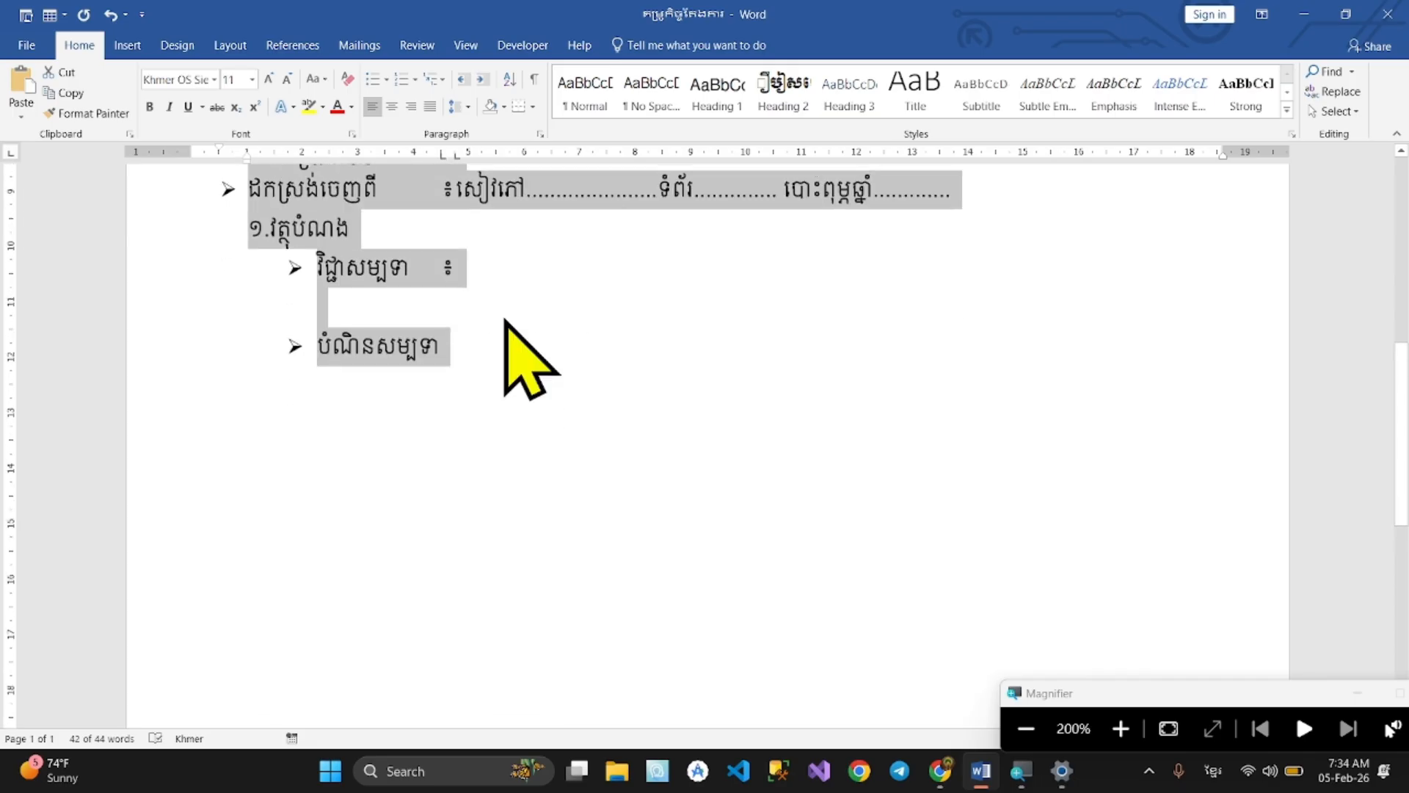
# Add a tab-aligned ៖ after បំណិនសម្បទា and leave an unbulleted blank line beneath it, followed by an empty arrow bullet
pyautogui.click(469, 345)
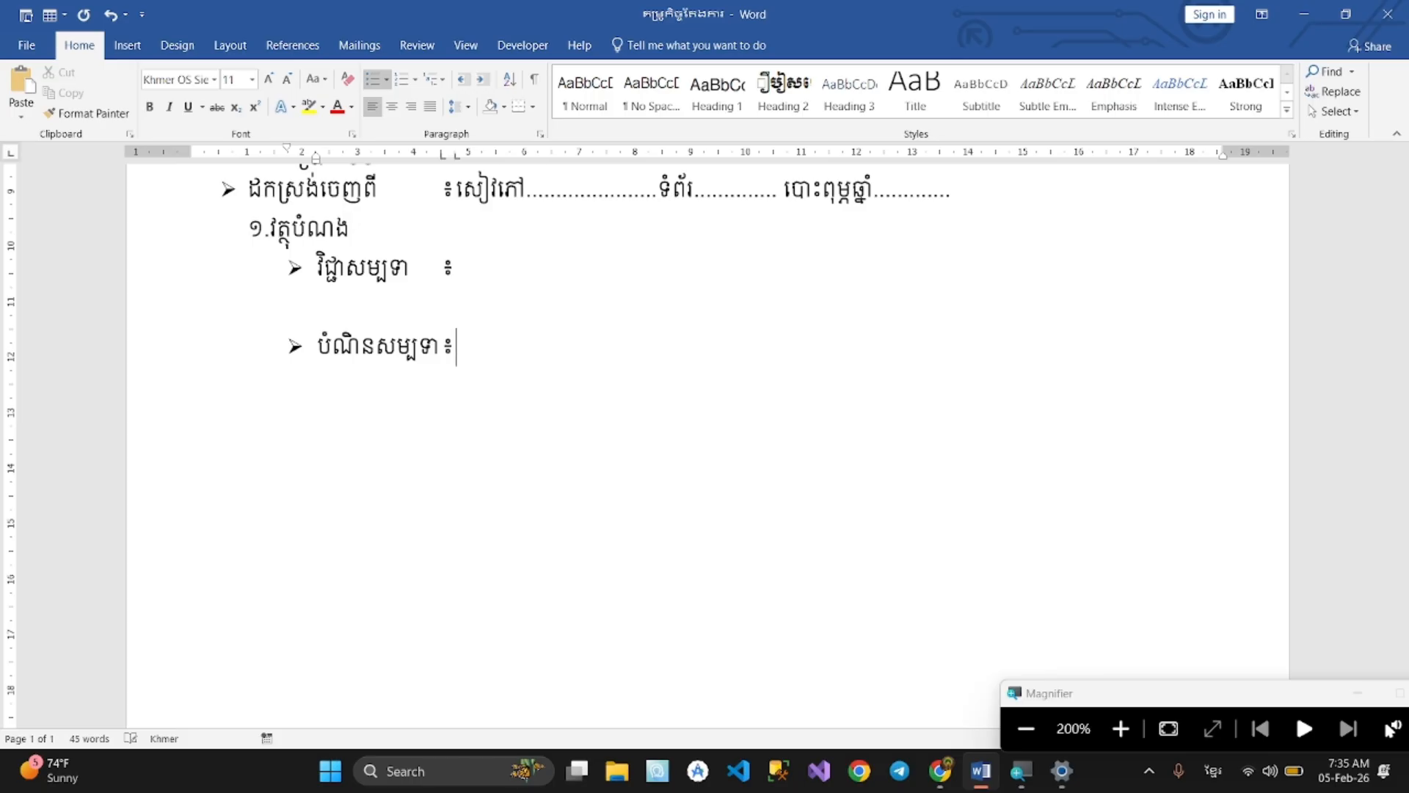
pyautogui.press('Return')
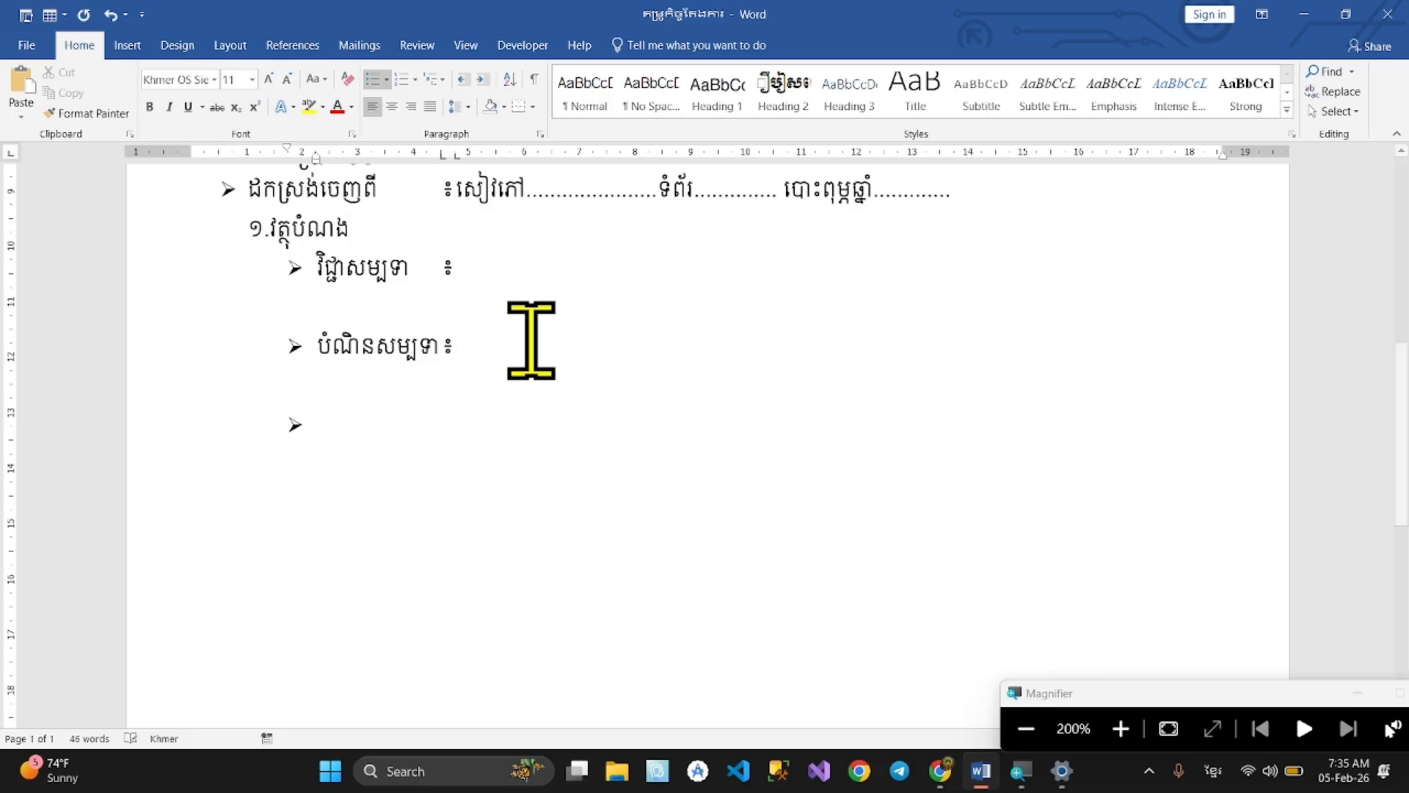
pyautogui.click(328, 390)
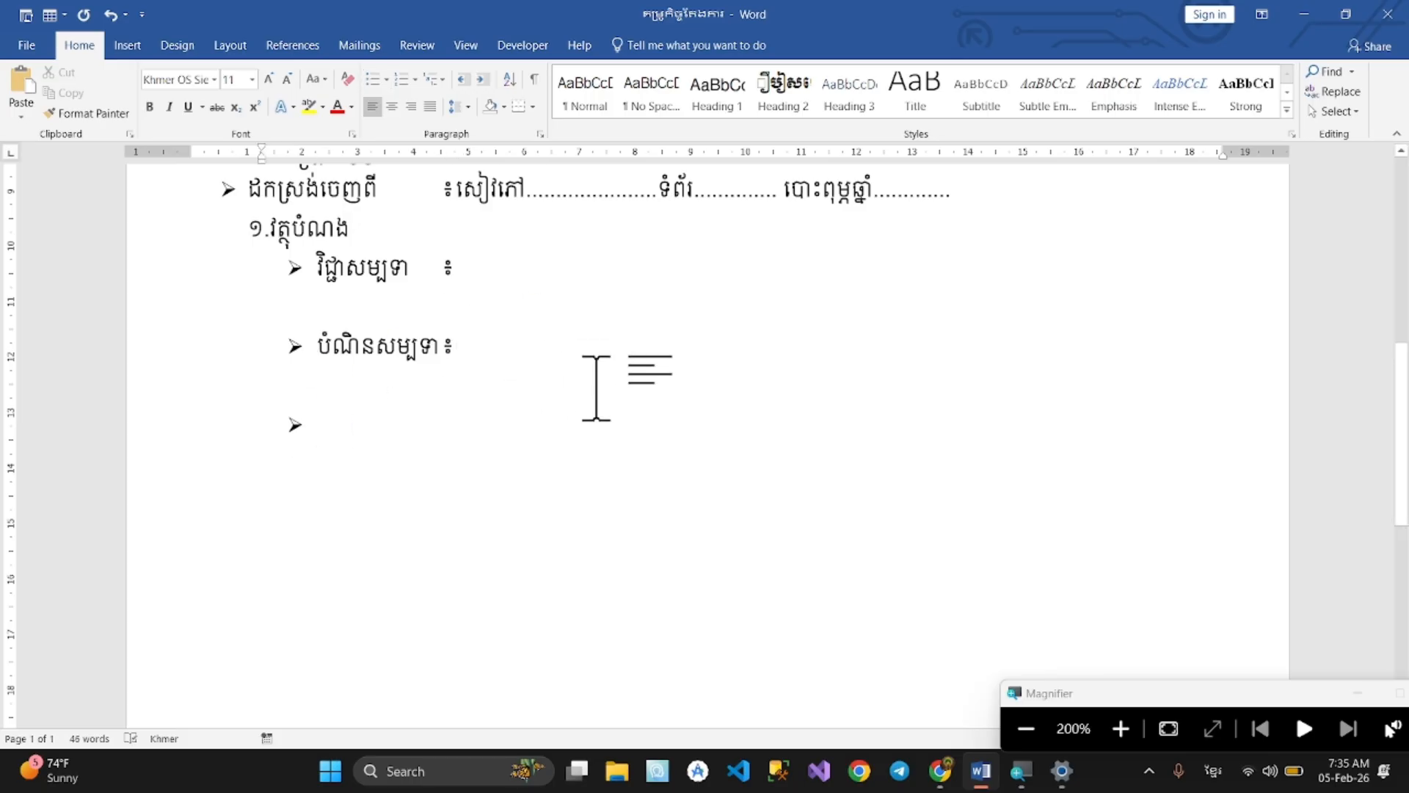
pyautogui.press('BackSpace')
pyautogui.press('BackSpace')
pyautogui.hotkey('shift', 'Return')
pyautogui.press('Return')
pyautogui.press('Up')
pyautogui.press('BackSpace')
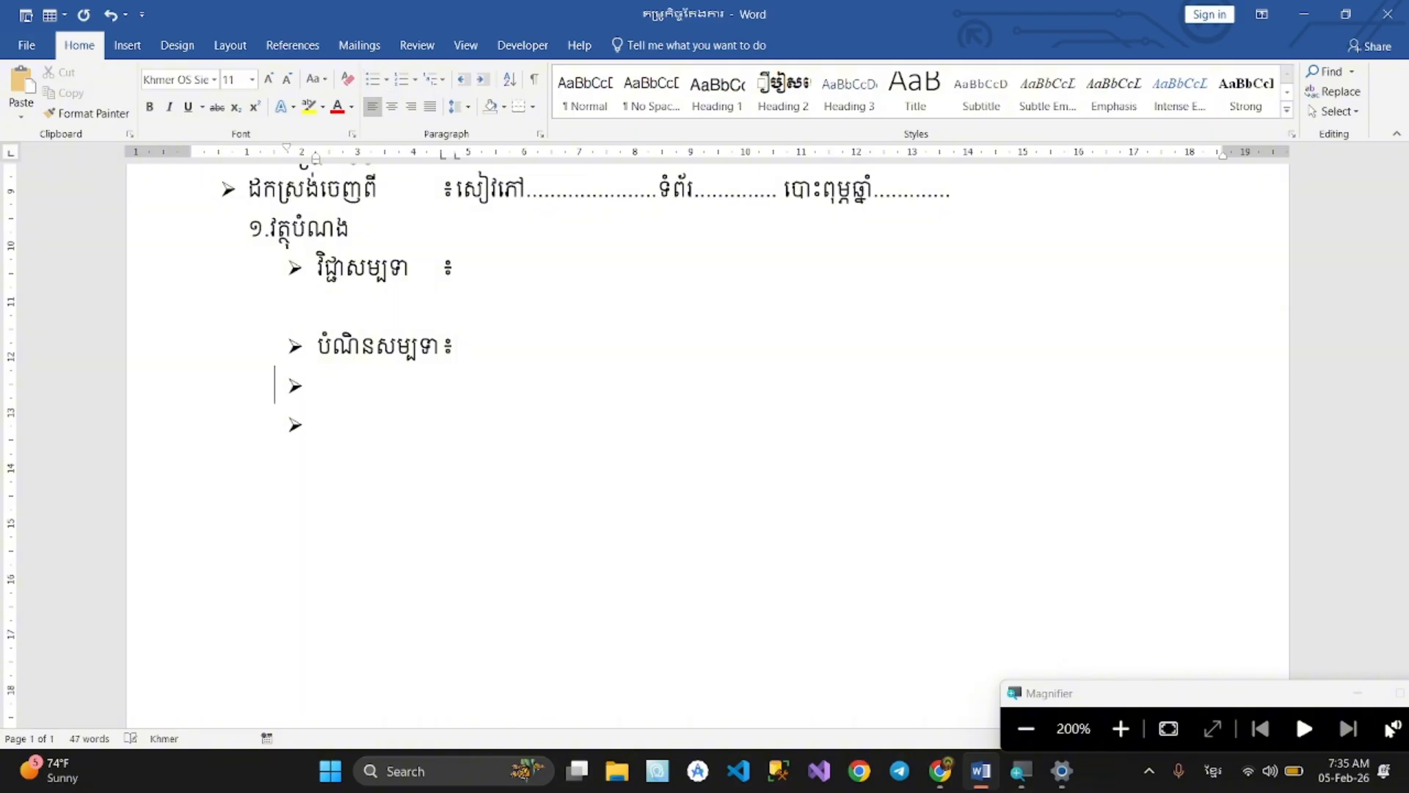
pyautogui.press('Down')
pyautogui.press('BackSpace')
pyautogui.press('Down')
# Enter ចរិយាសម្បទា with a tab-aligned ៖ on the last indented arrow bullet
pyautogui.scroll(2, 679, 276)
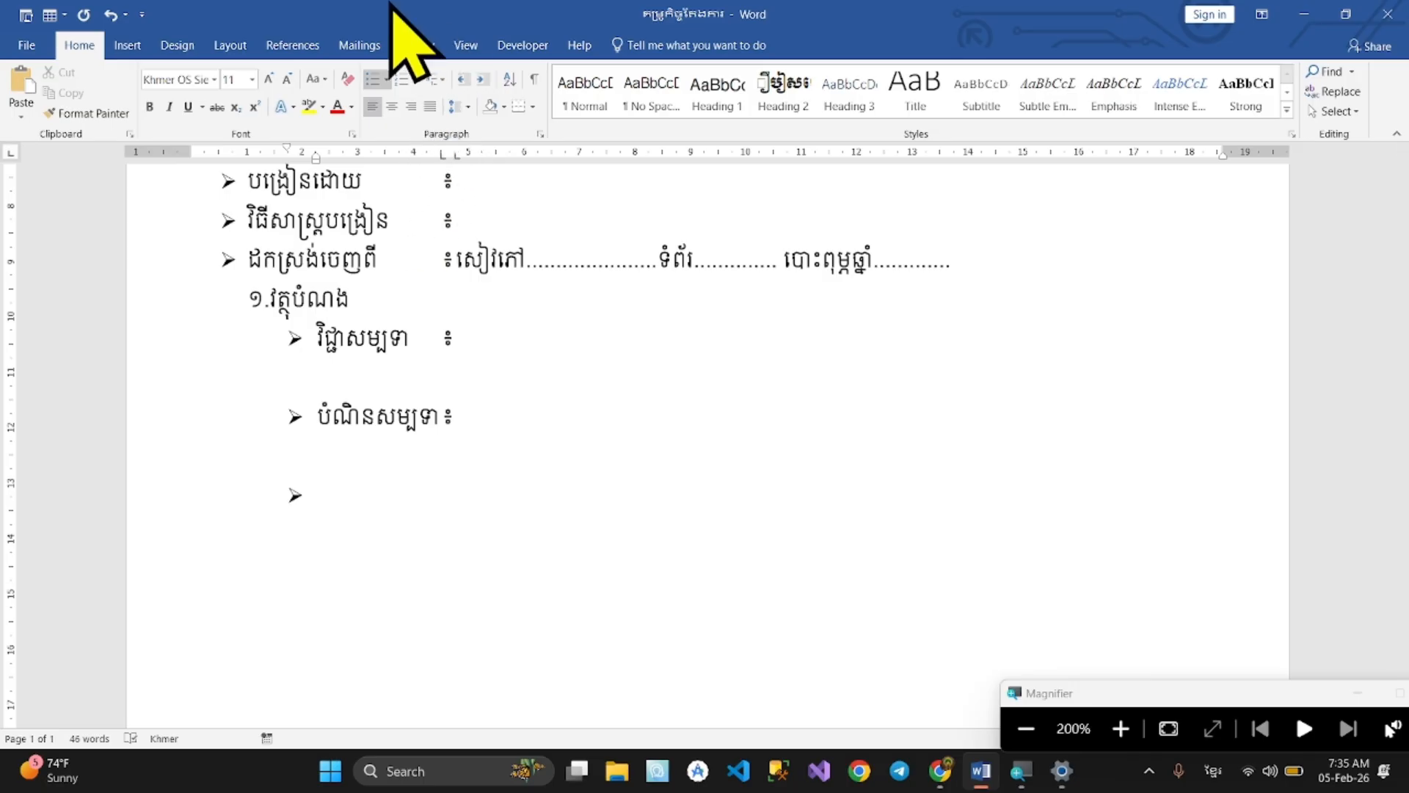
pyautogui.scroll(4, 377, 356)
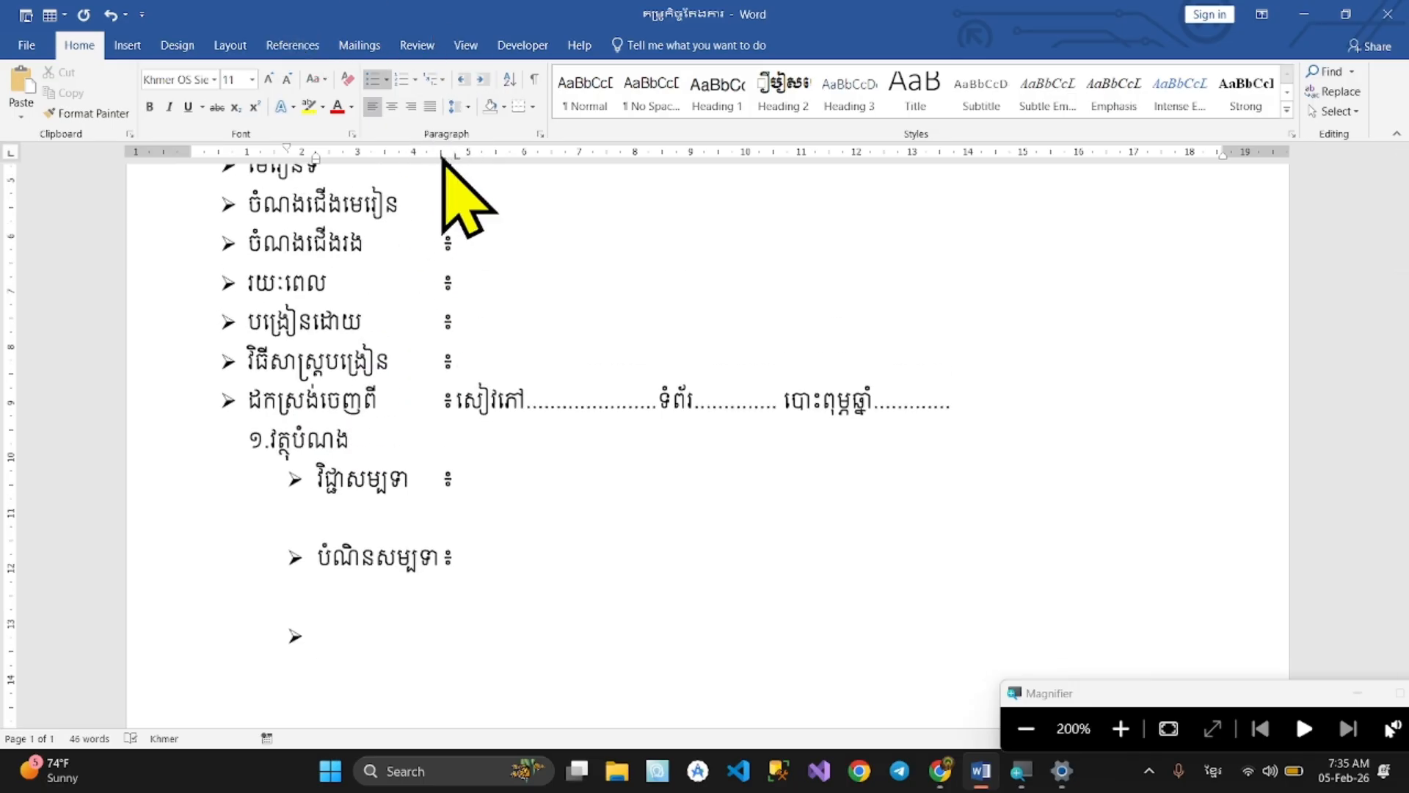
pyautogui.scroll(-6, 550, 382)
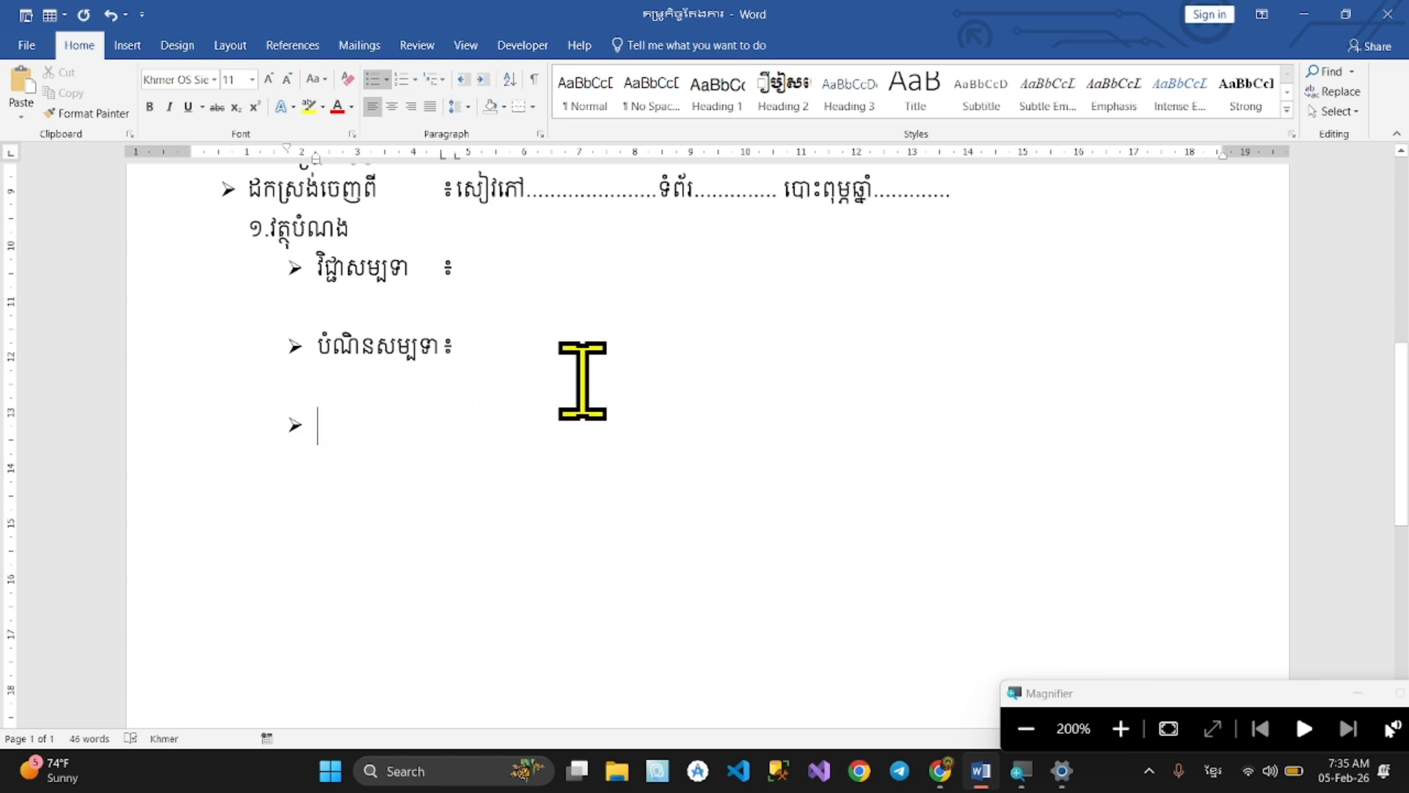
pyautogui.write('ចរិ')
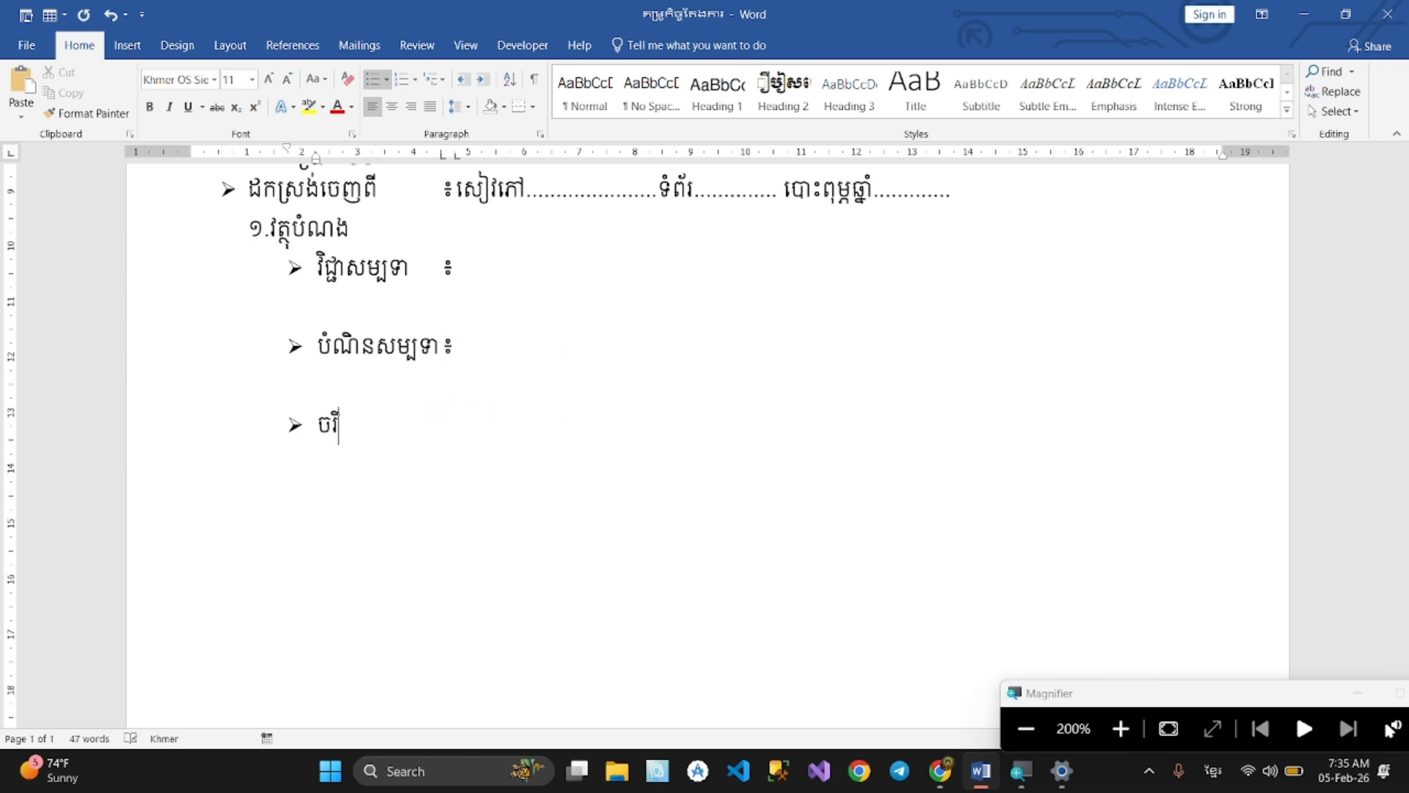
pyautogui.write('យាសម្ប')
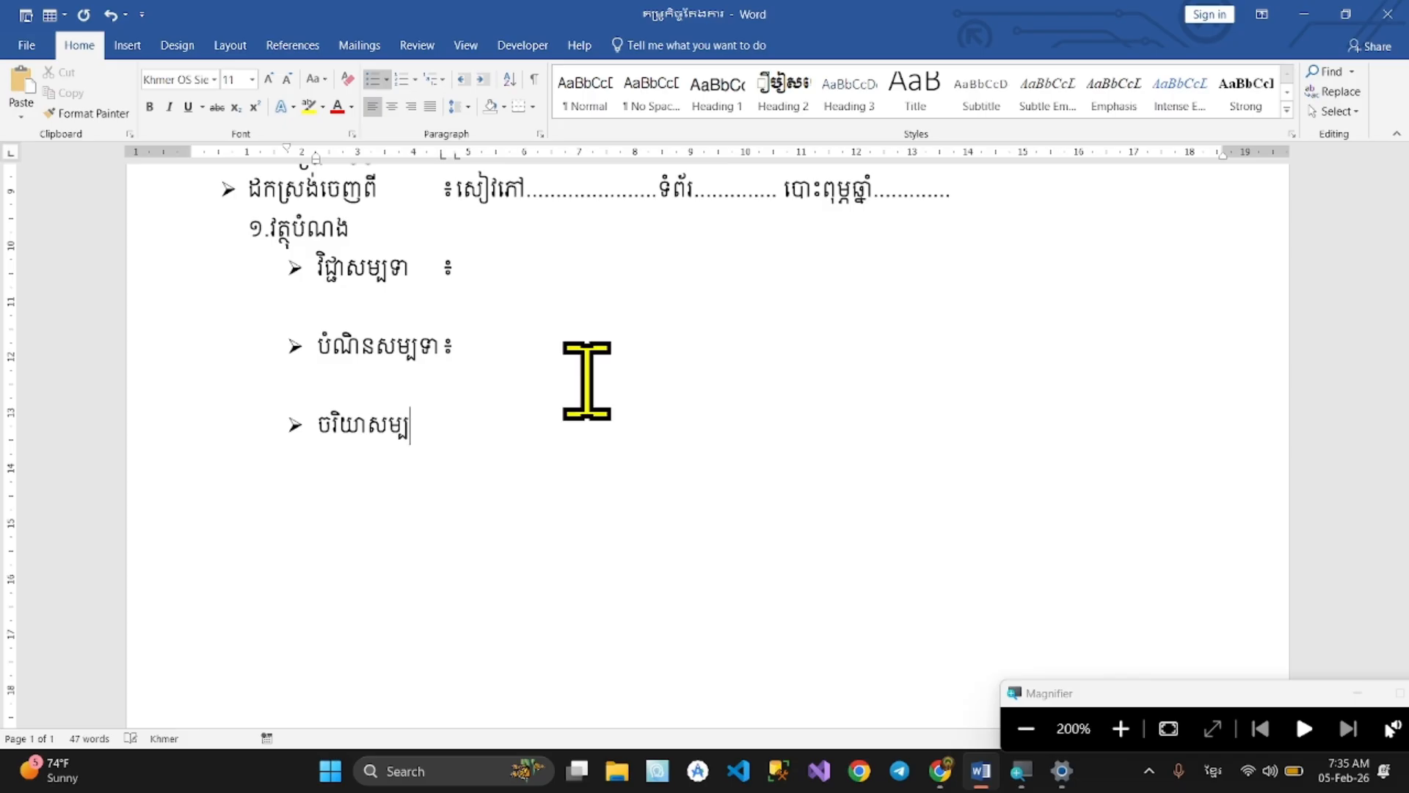
pyautogui.write('ទា')
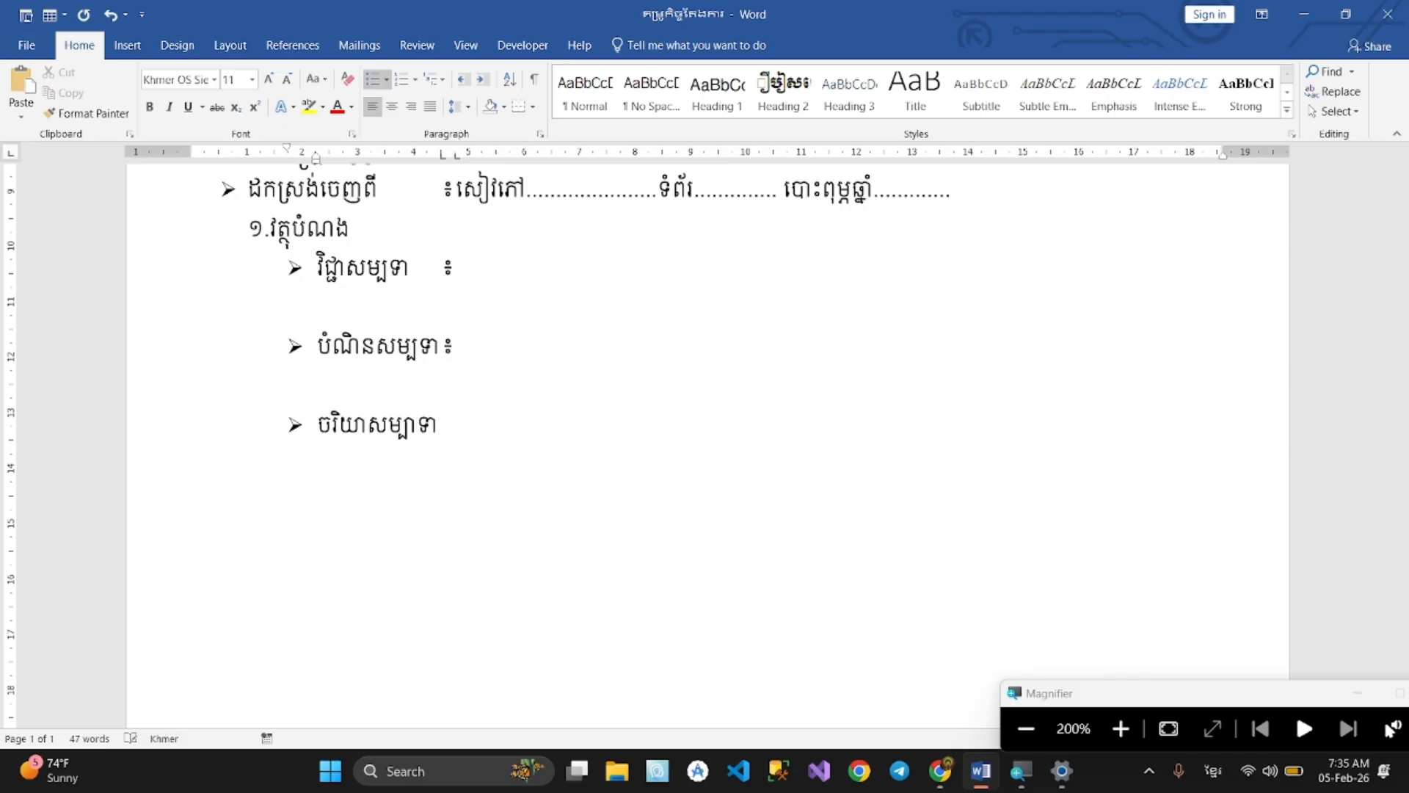
pyautogui.press('Right')
pyautogui.press('BackSpace')
pyautogui.press('Right')
pyautogui.press('Right')
pyautogui.click(504, 434)
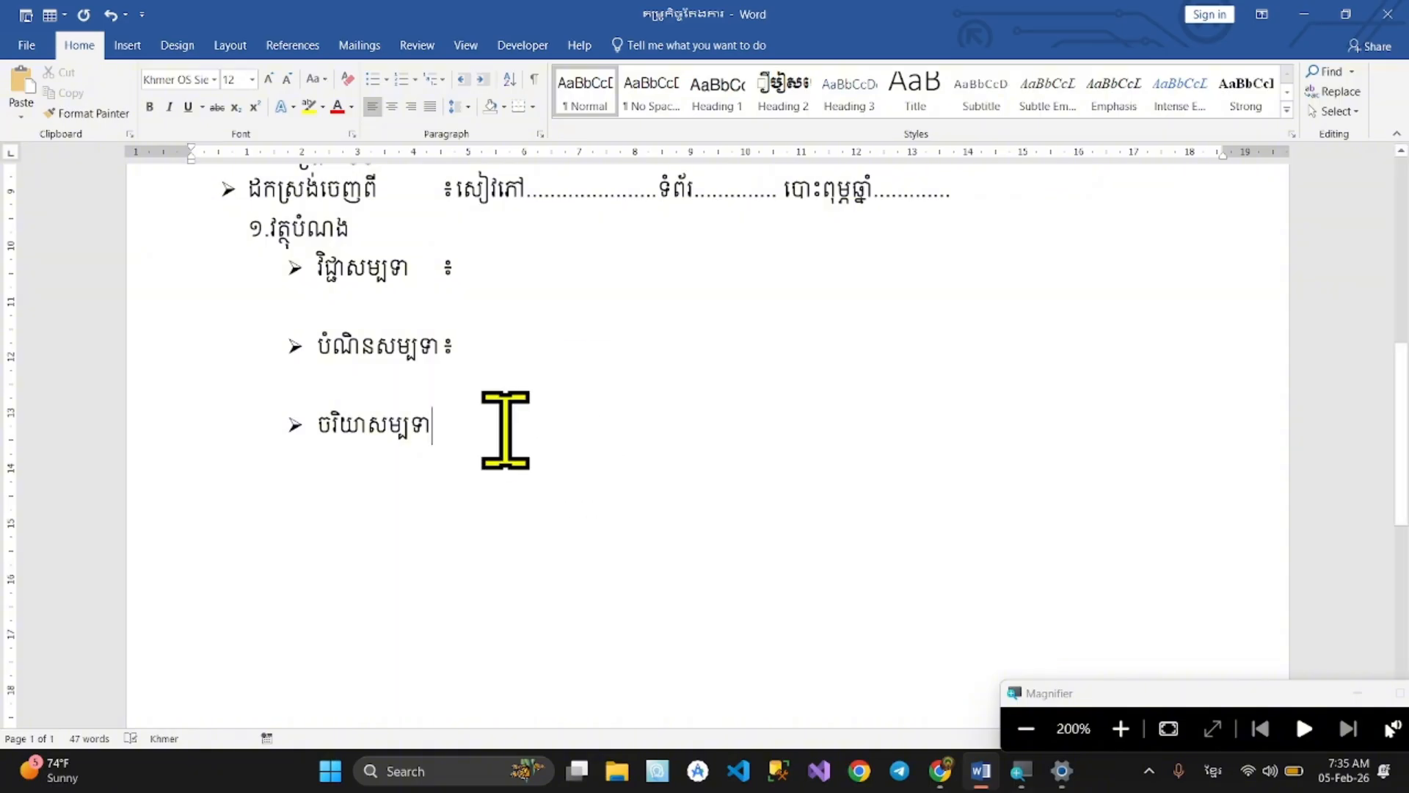
pyautogui.write('៖')
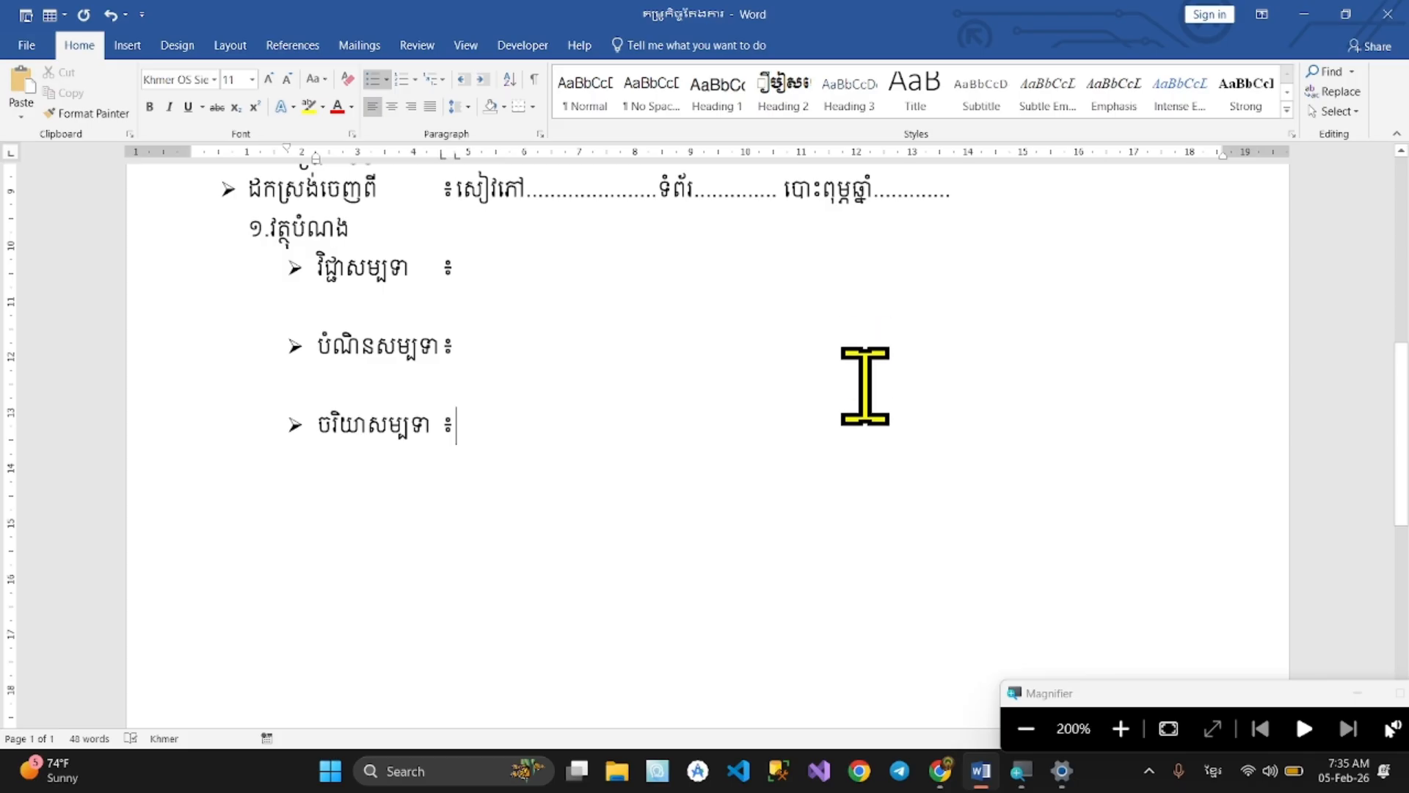
pyautogui.scroll(1, 450, 293)
pyautogui.scroll(-2, 450, 293)
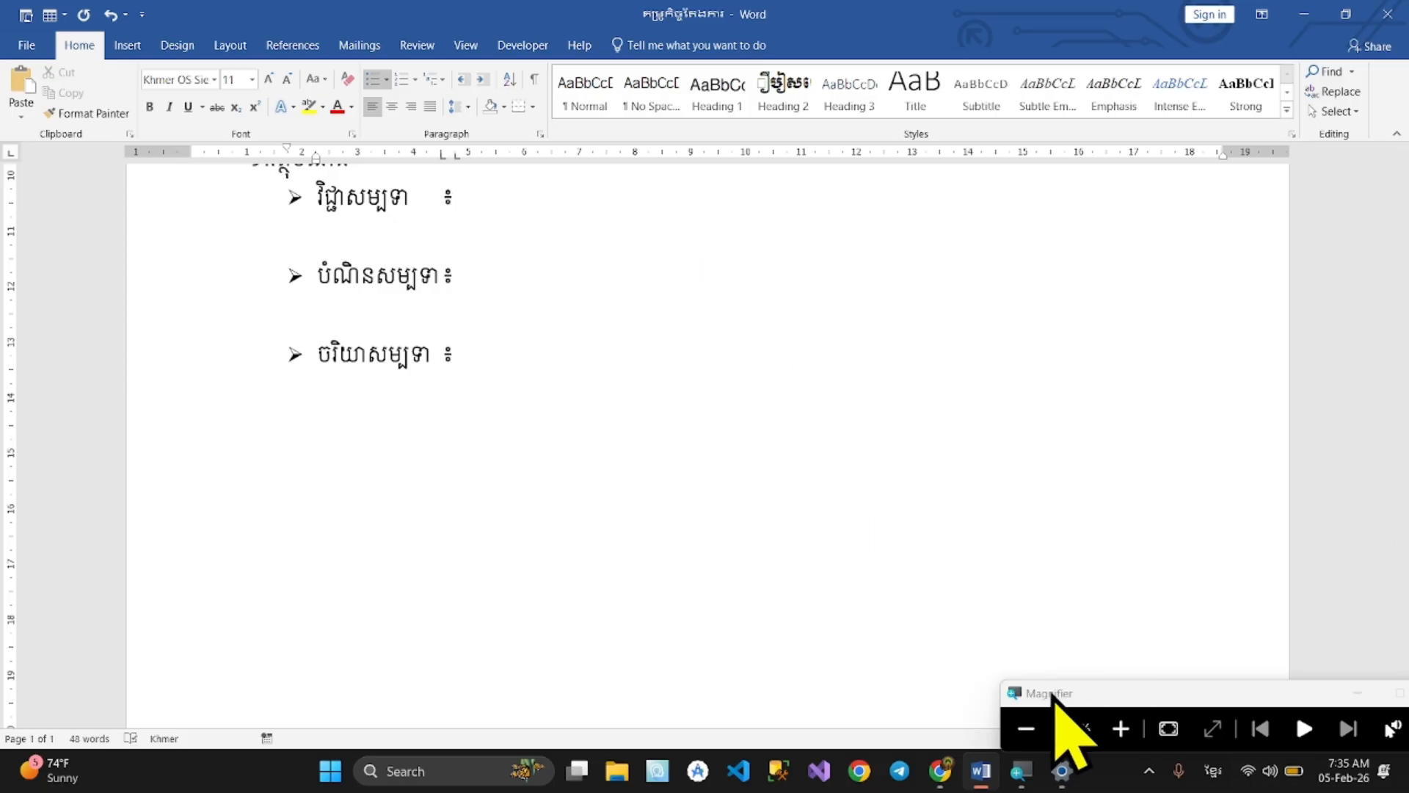
pyautogui.click(1026, 728)
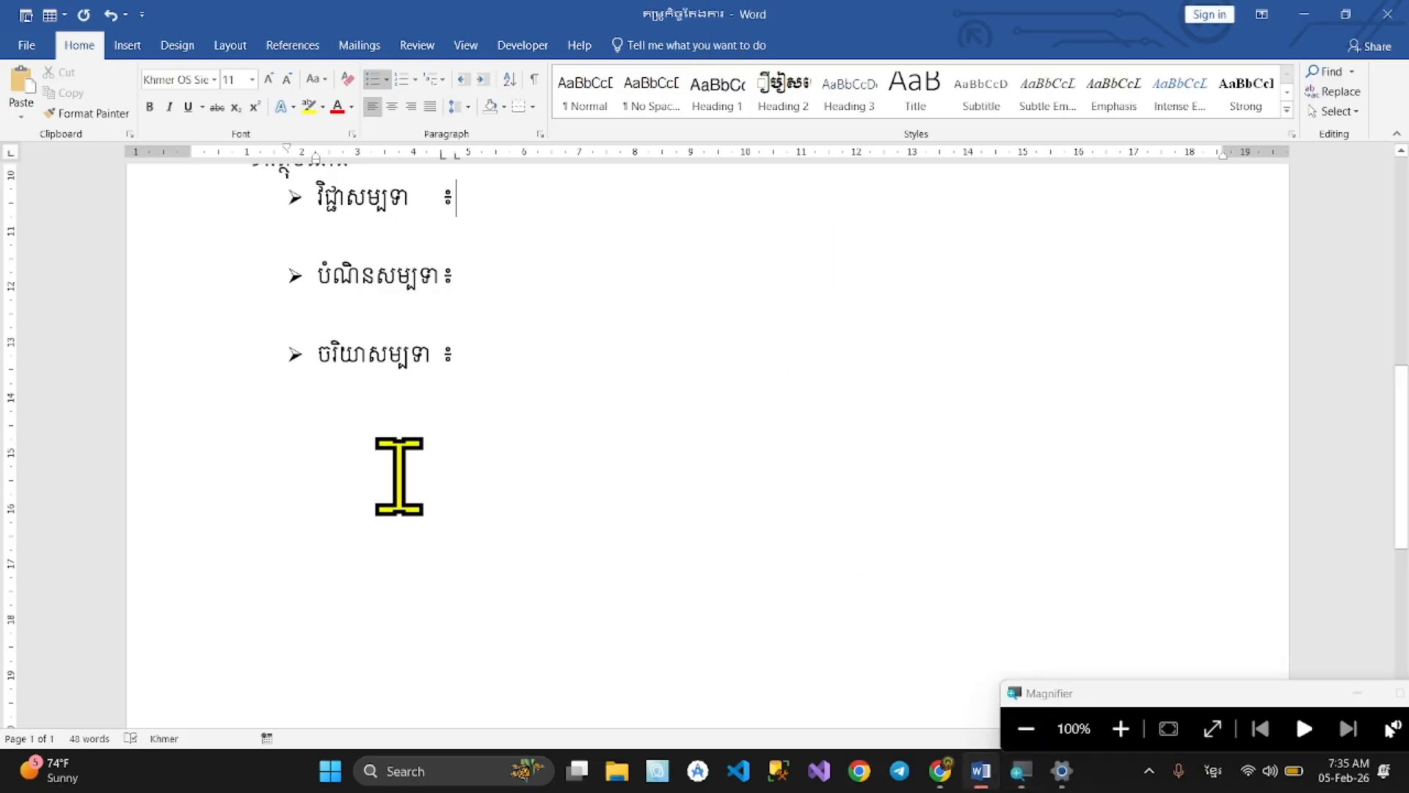
pyautogui.scroll(3, 450, 488)
pyautogui.scroll(1, 448, 490)
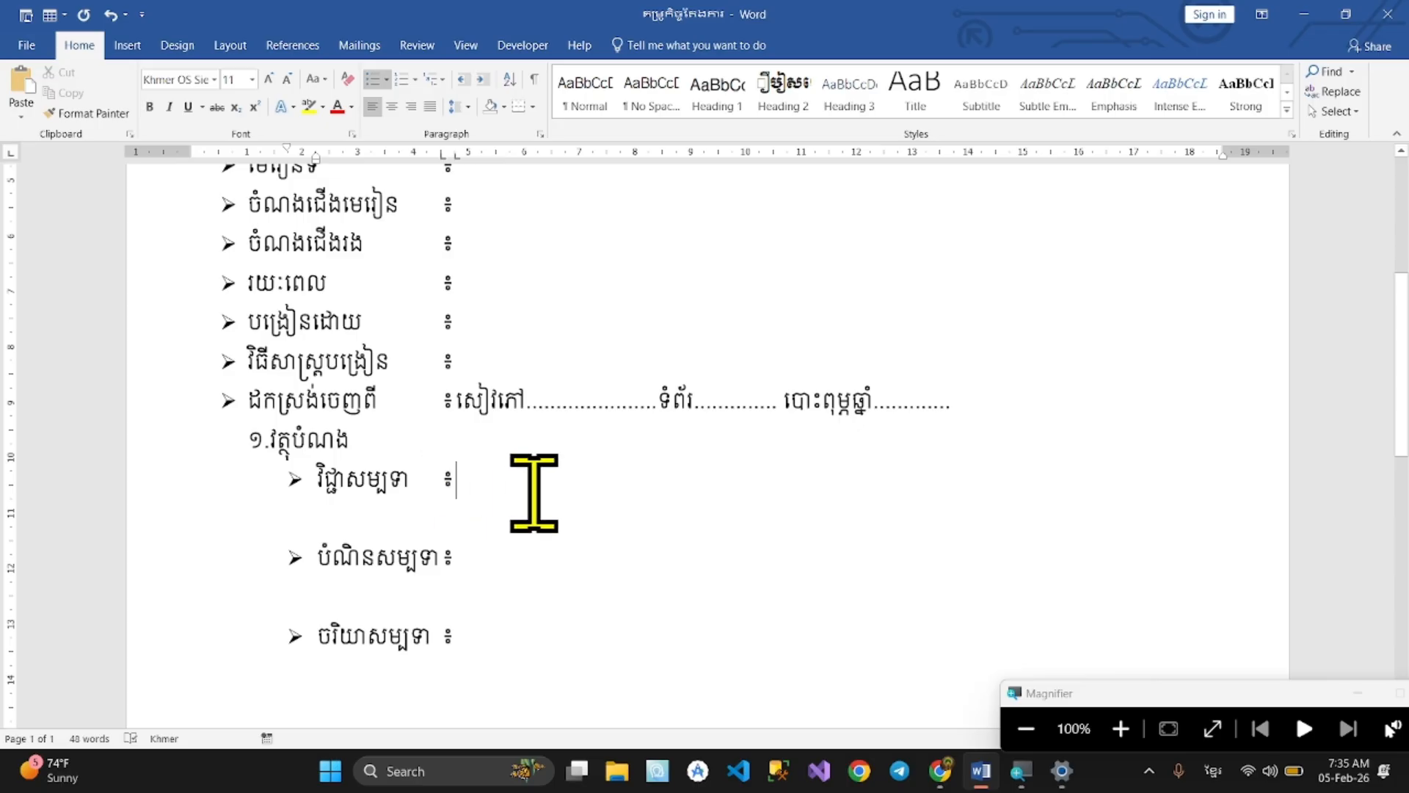
# Review the template from the title at the start of the page down to the ចរិយាសម្បទា bullet
pyautogui.scroll(5, 622, 517)
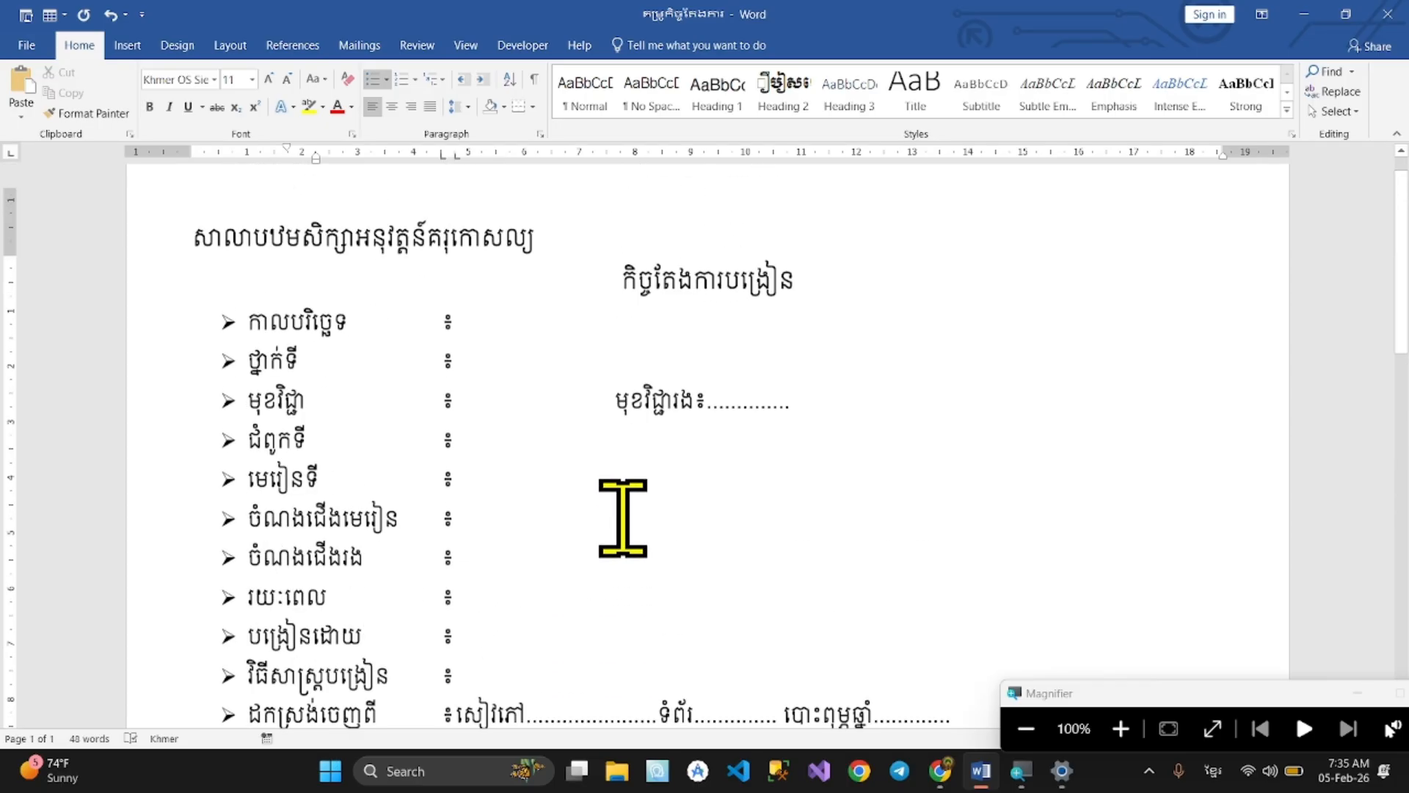
pyautogui.scroll(-4, 616, 520)
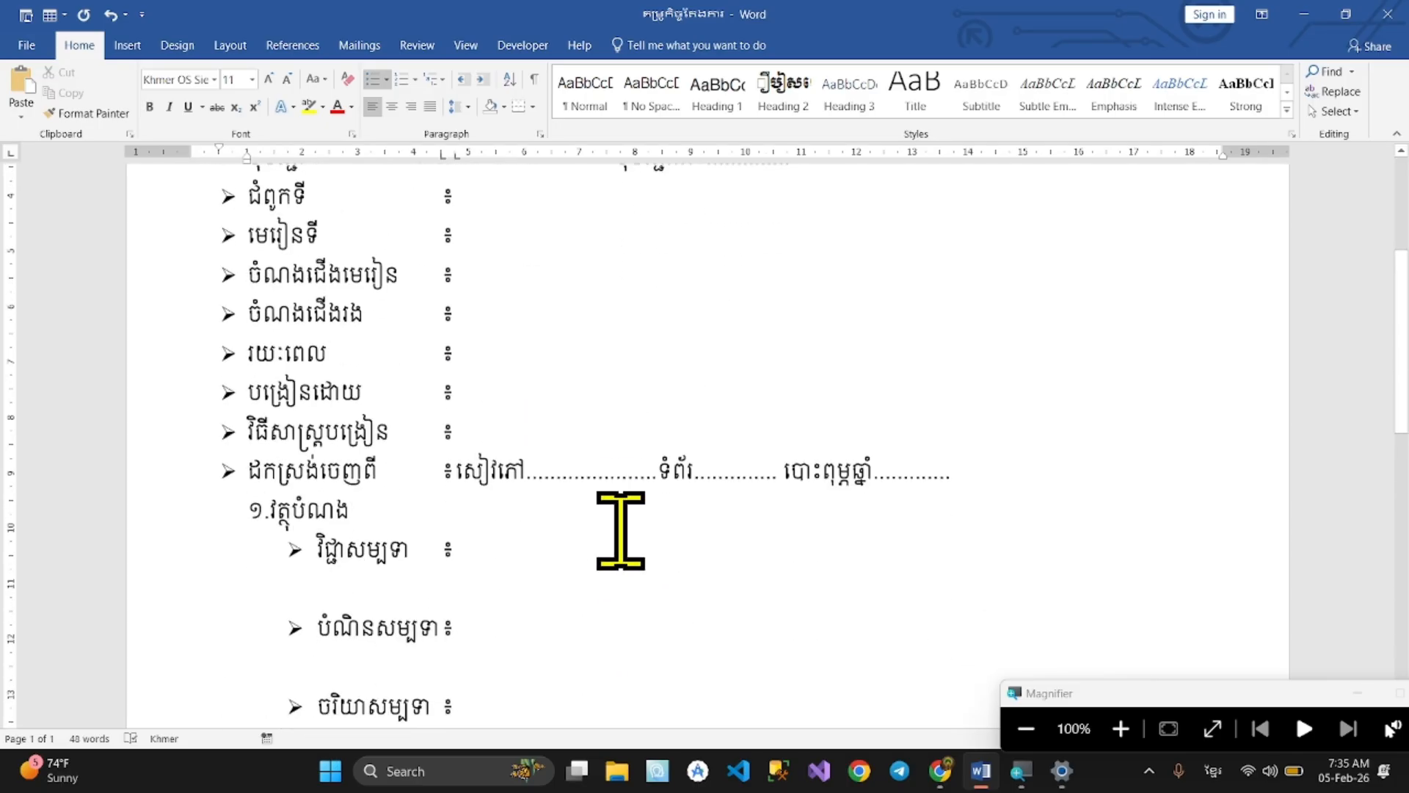
pyautogui.click(1121, 729)
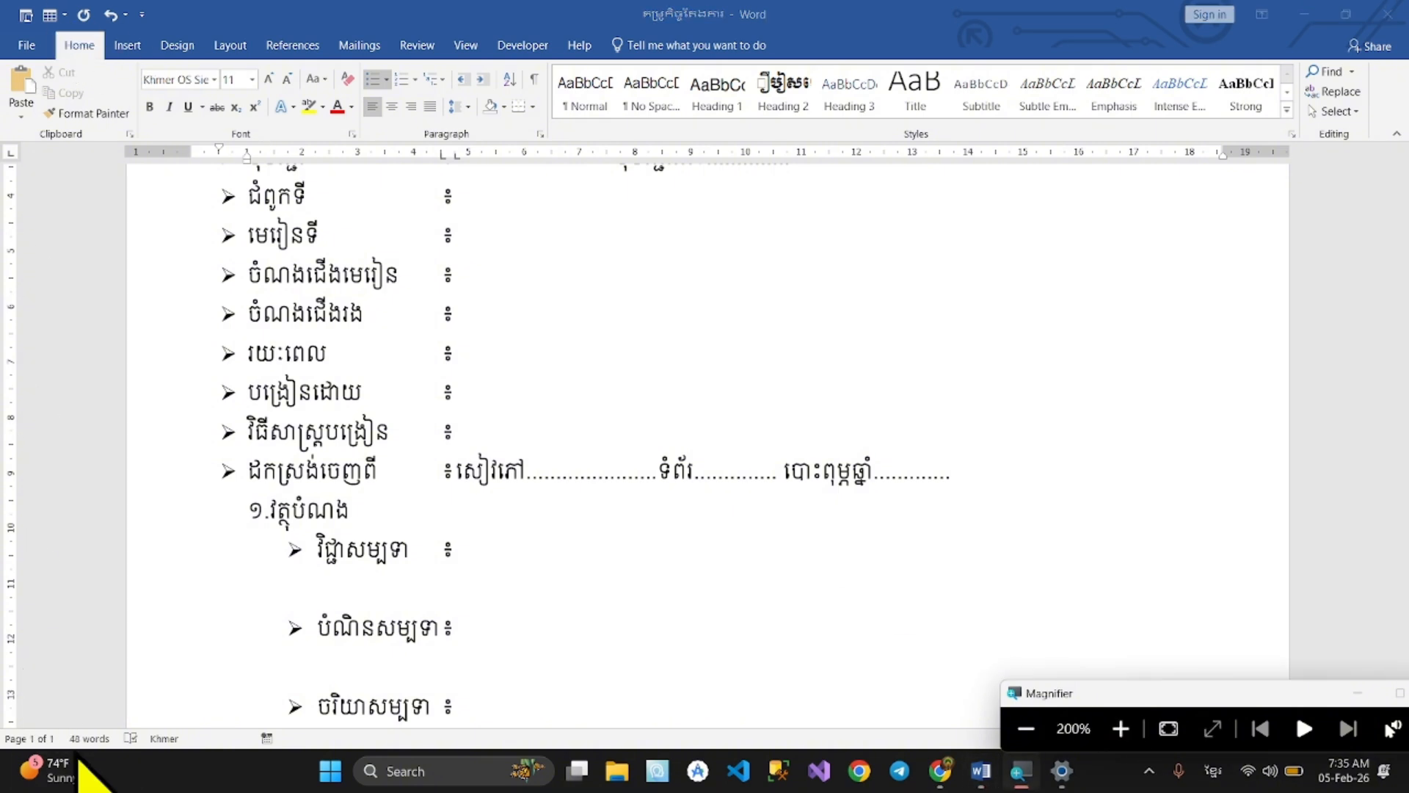
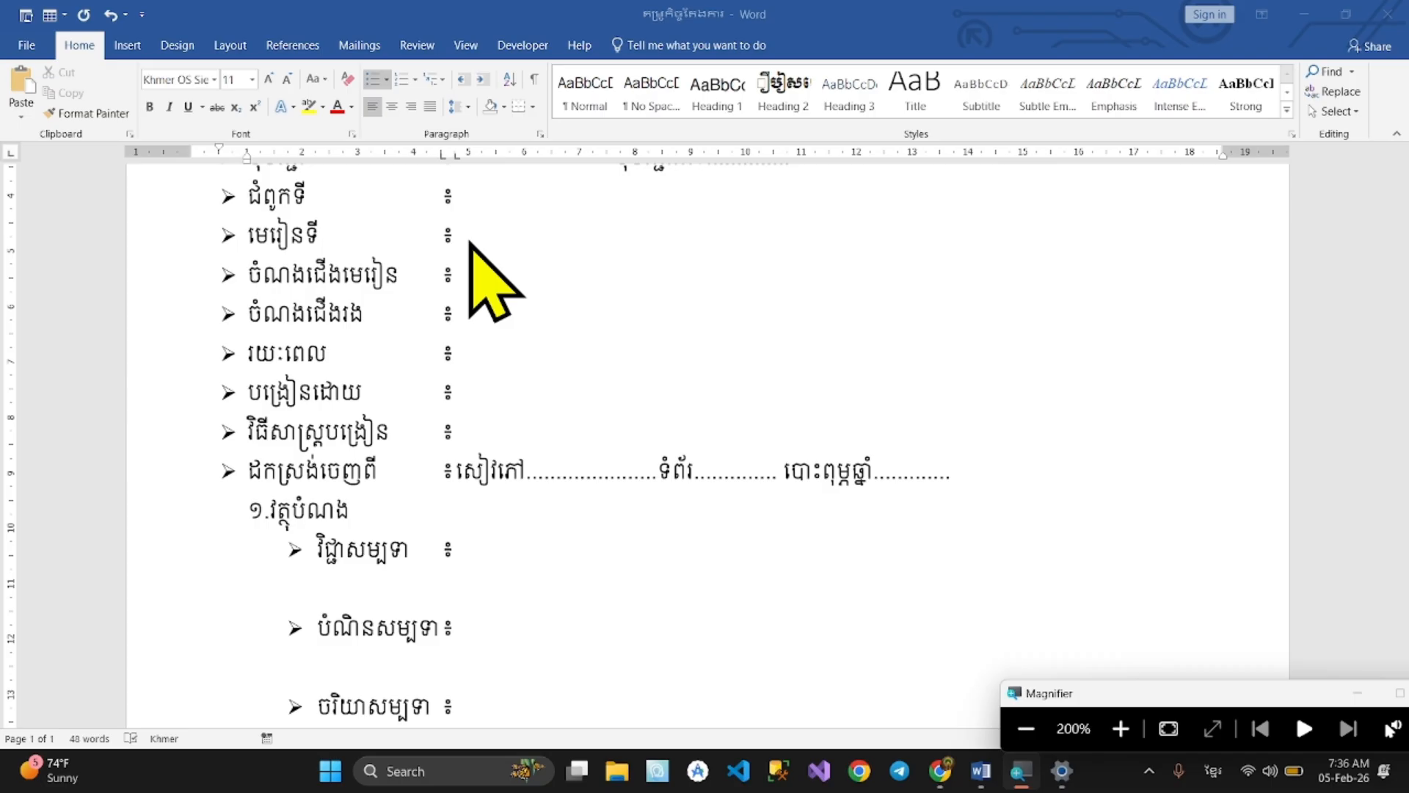
pyautogui.click(600, 548)
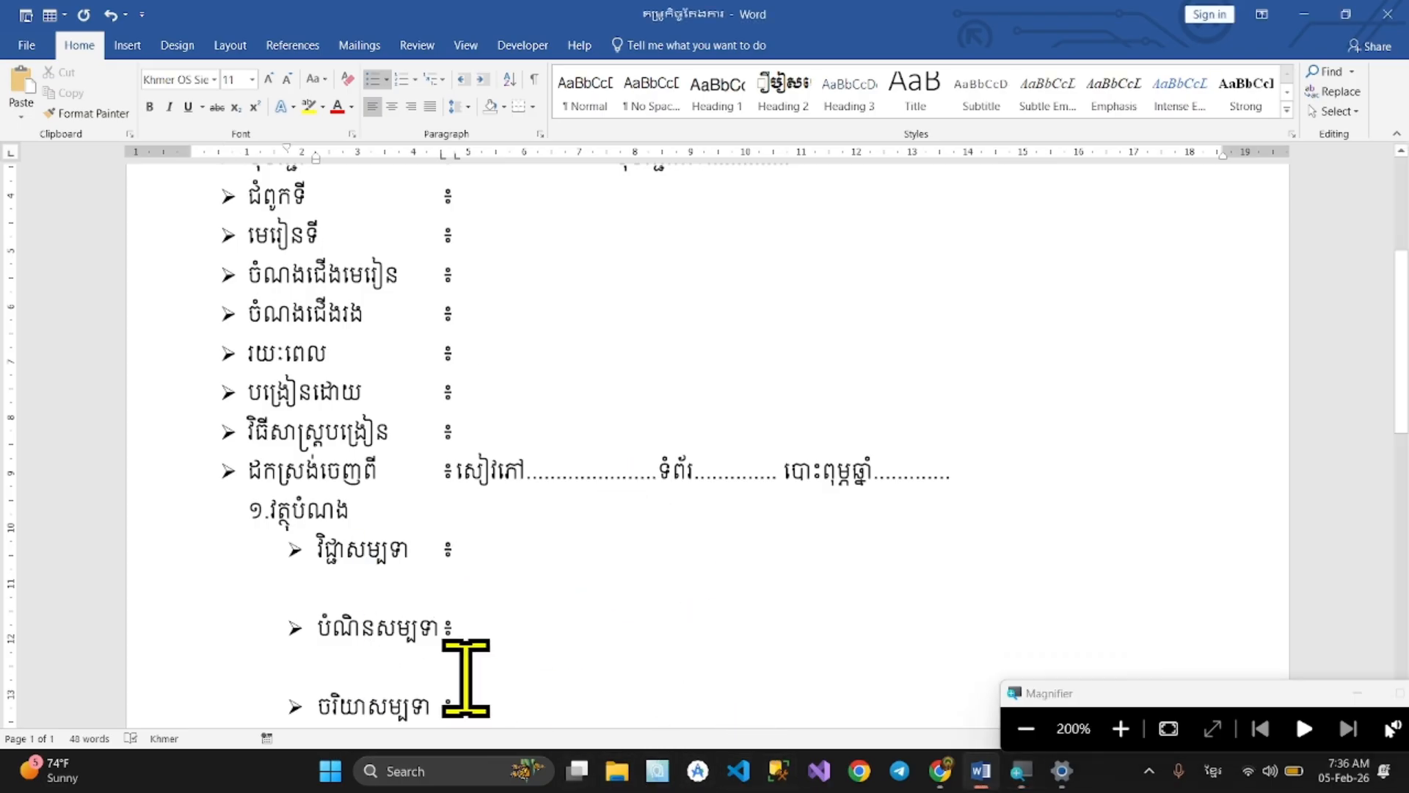
pyautogui.click(1026, 729)
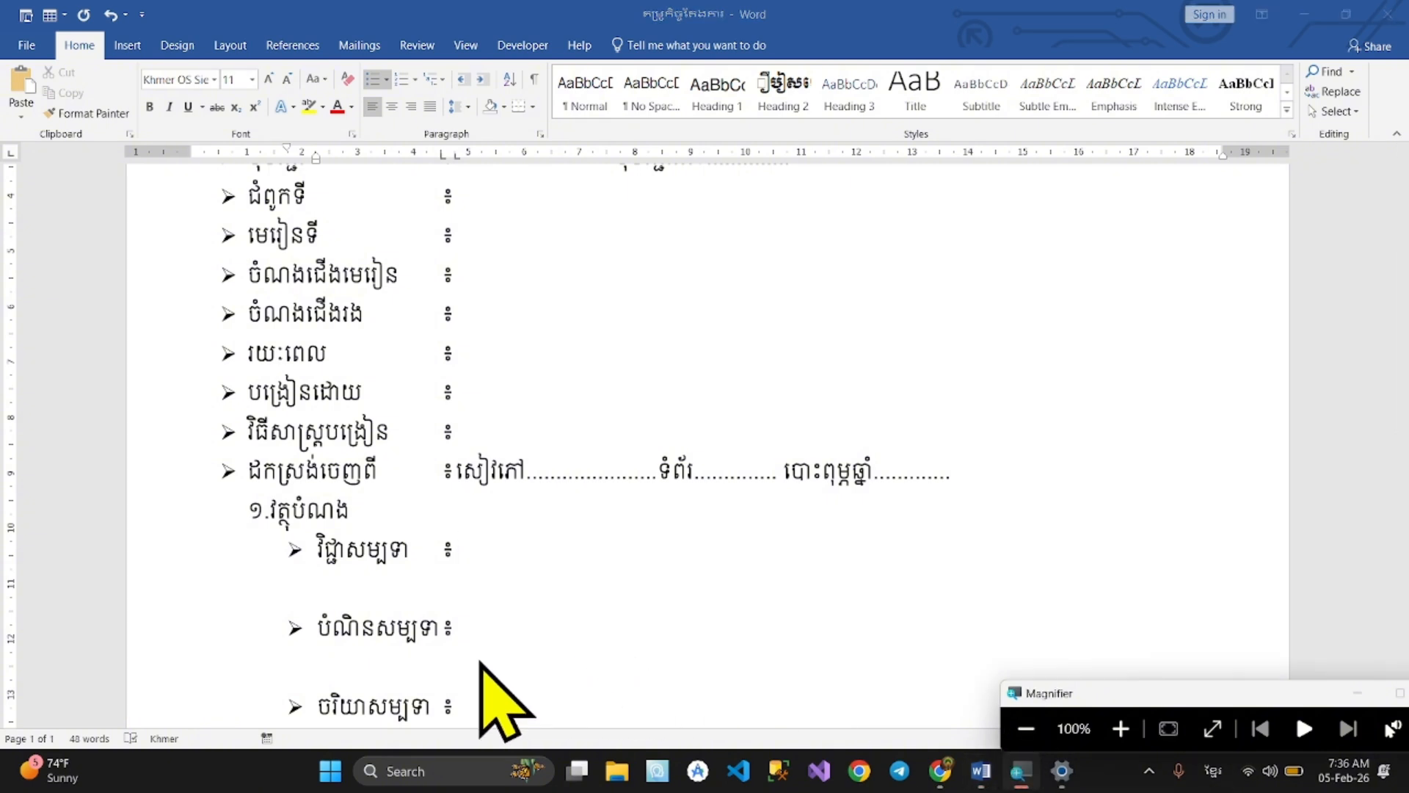
pyautogui.scroll(-4, 485, 664)
pyautogui.scroll(3, 499, 661)
pyautogui.click(525, 637)
pyautogui.click(693, 664)
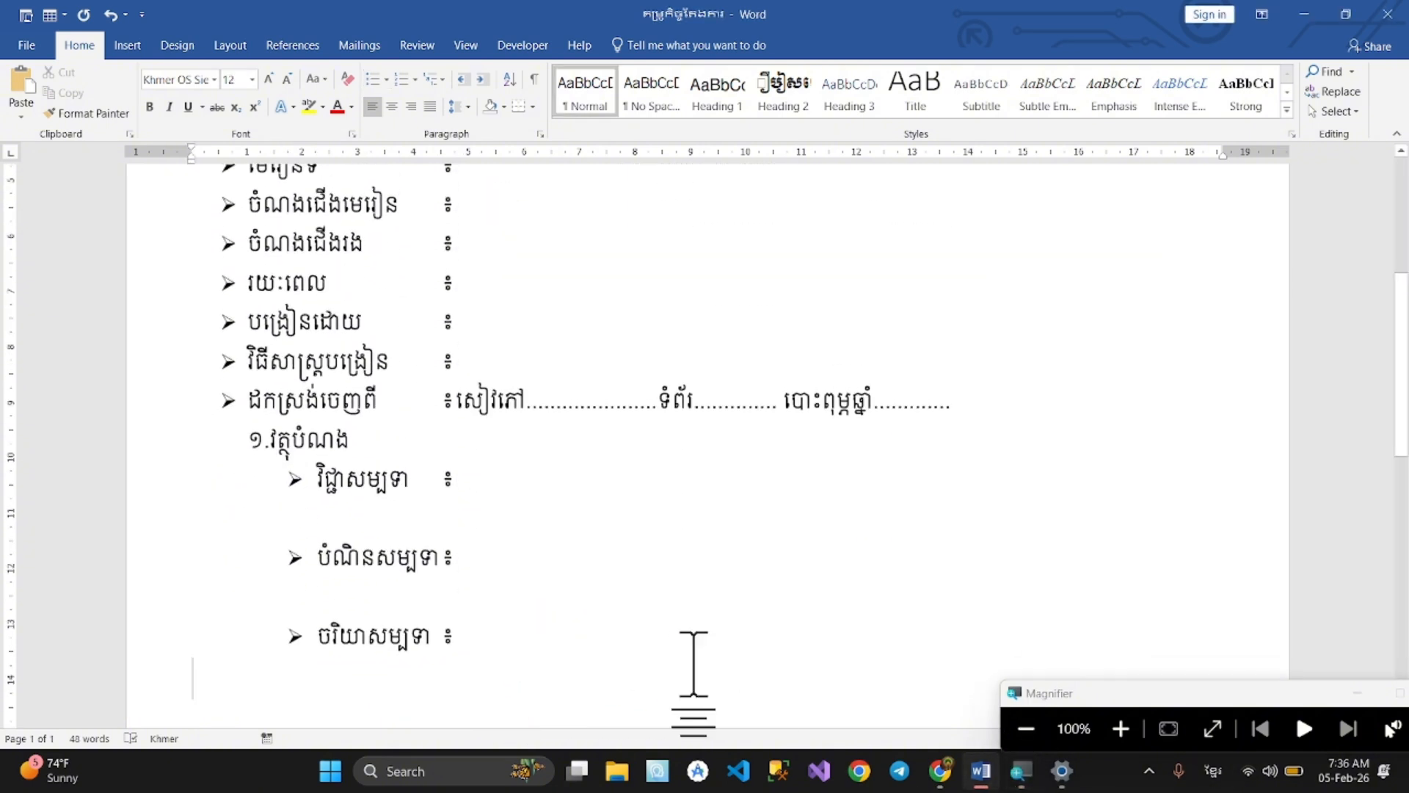
pyautogui.scroll(-3, 587, 653)
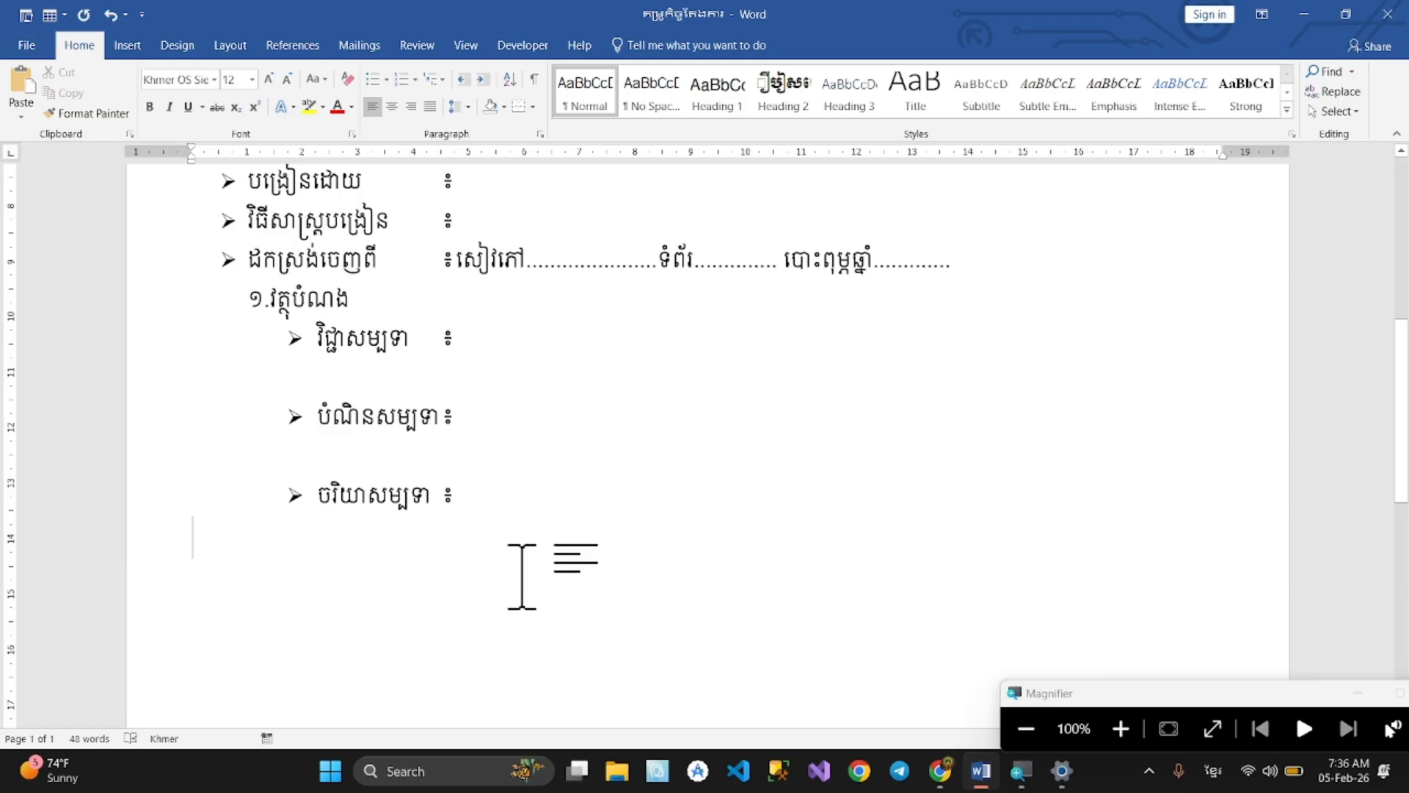
pyautogui.scroll(10, 522, 576)
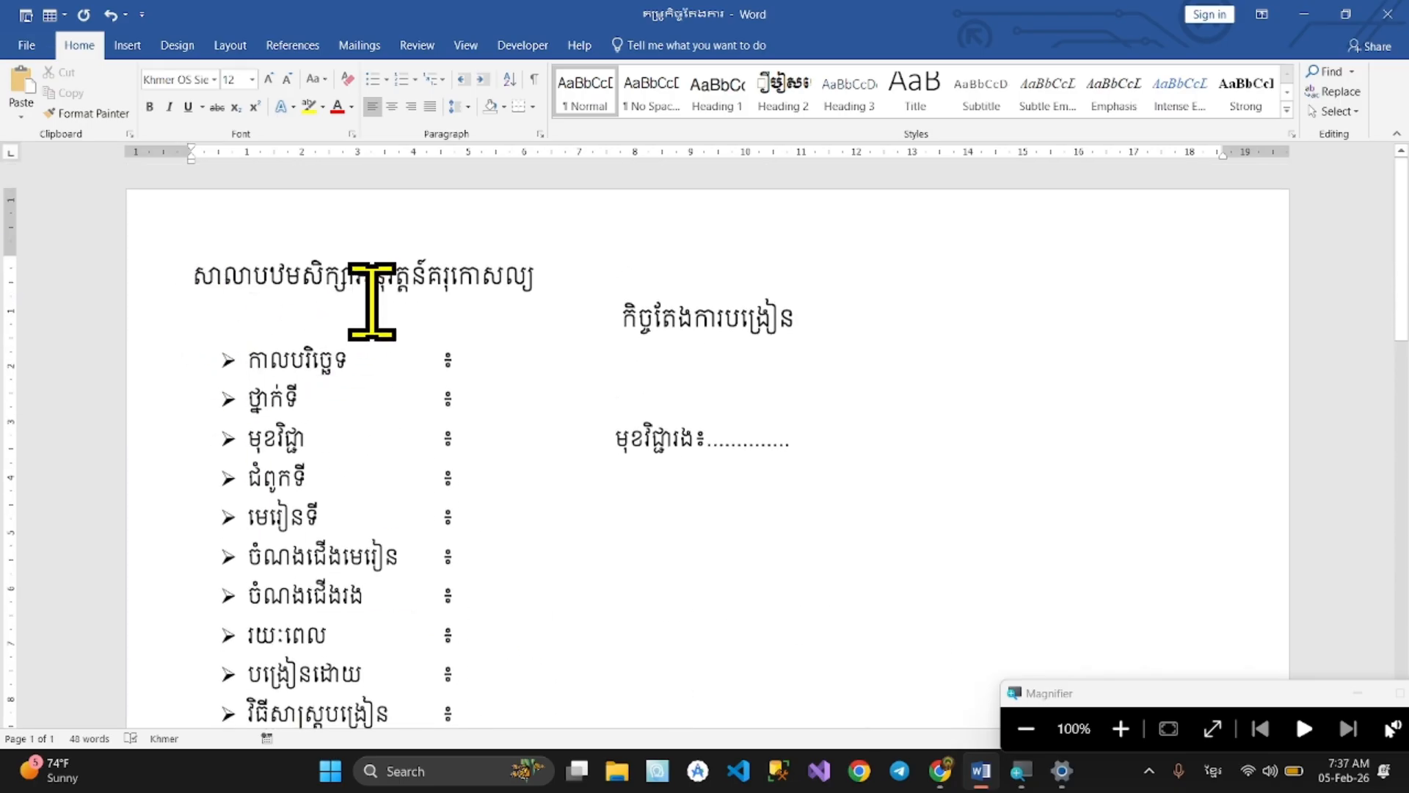
# Check the line spacing and paragraph settings of the entire document without changing them
pyautogui.hotkey('ctrl', 'a')
pyautogui.click(458, 106)
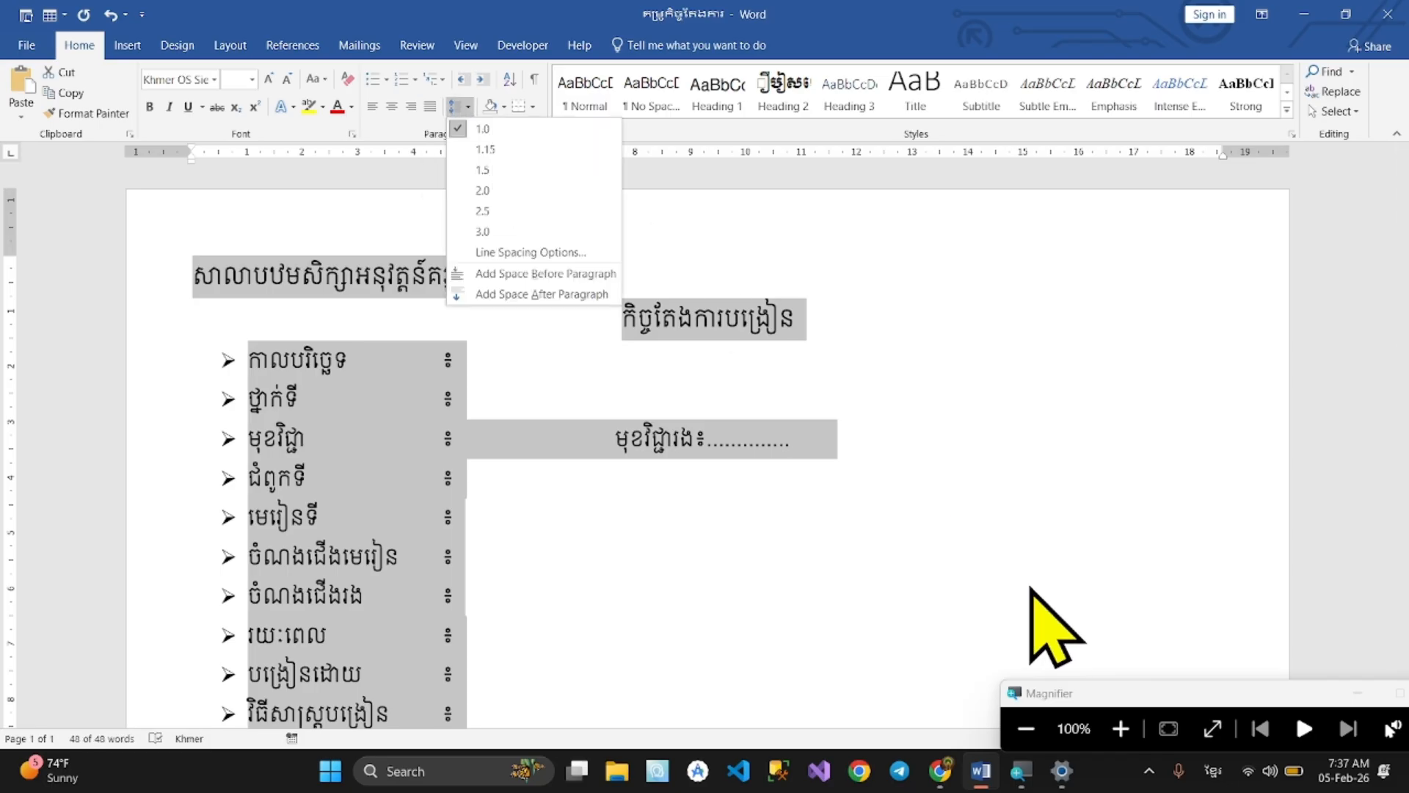
pyautogui.click(1121, 717)
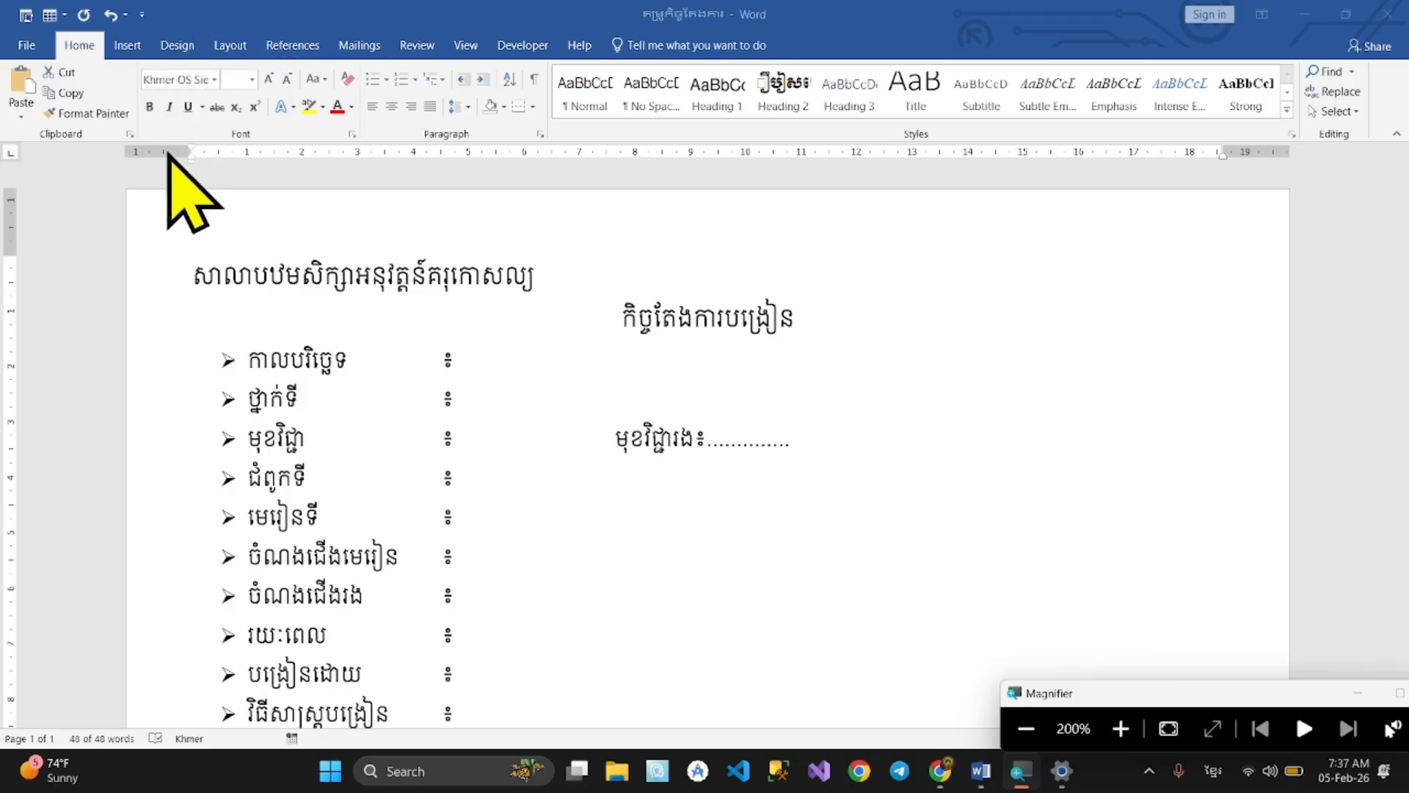
pyautogui.hotkey('ctrl', 'a')
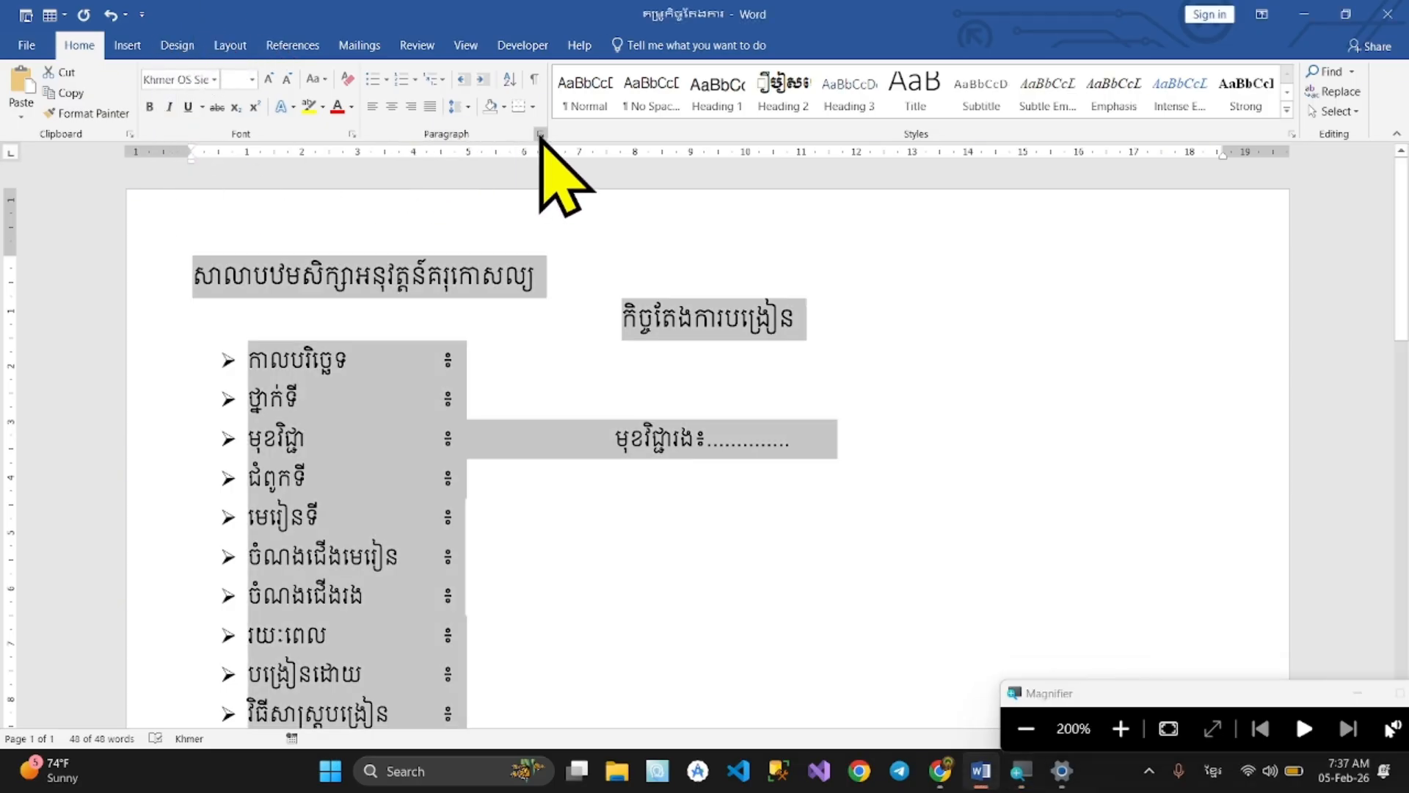
pyautogui.click(540, 134)
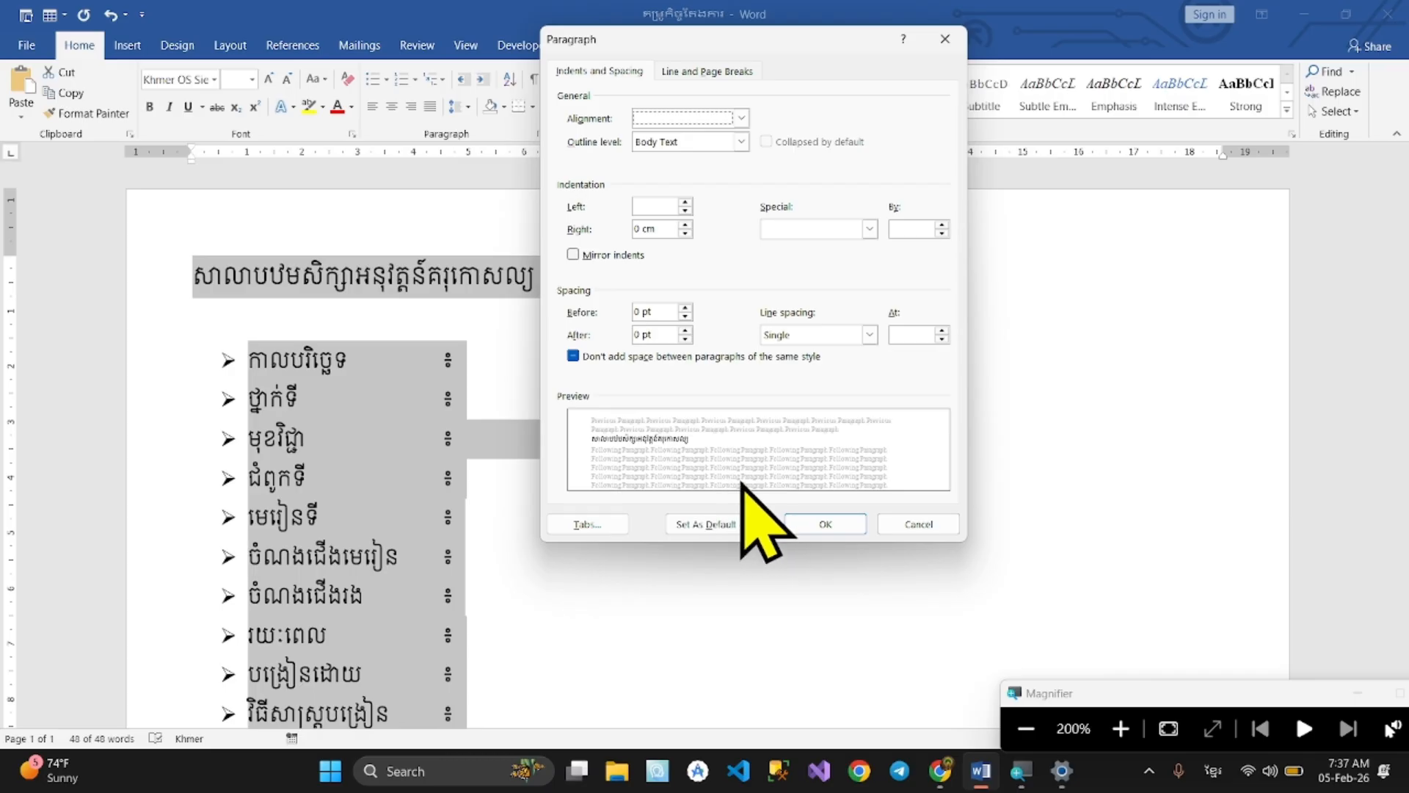
pyautogui.click(919, 524)
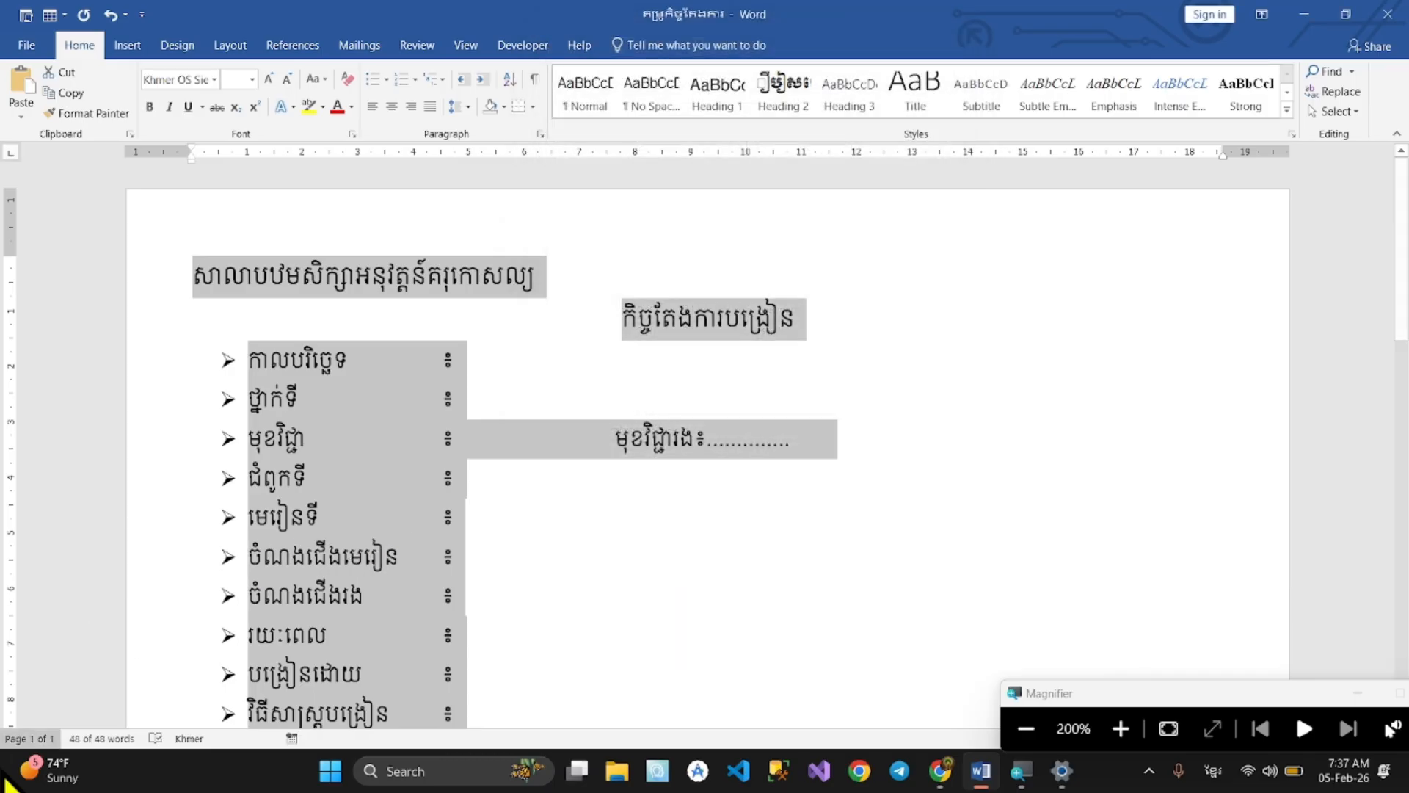
pyautogui.scroll(-5, 529, 646)
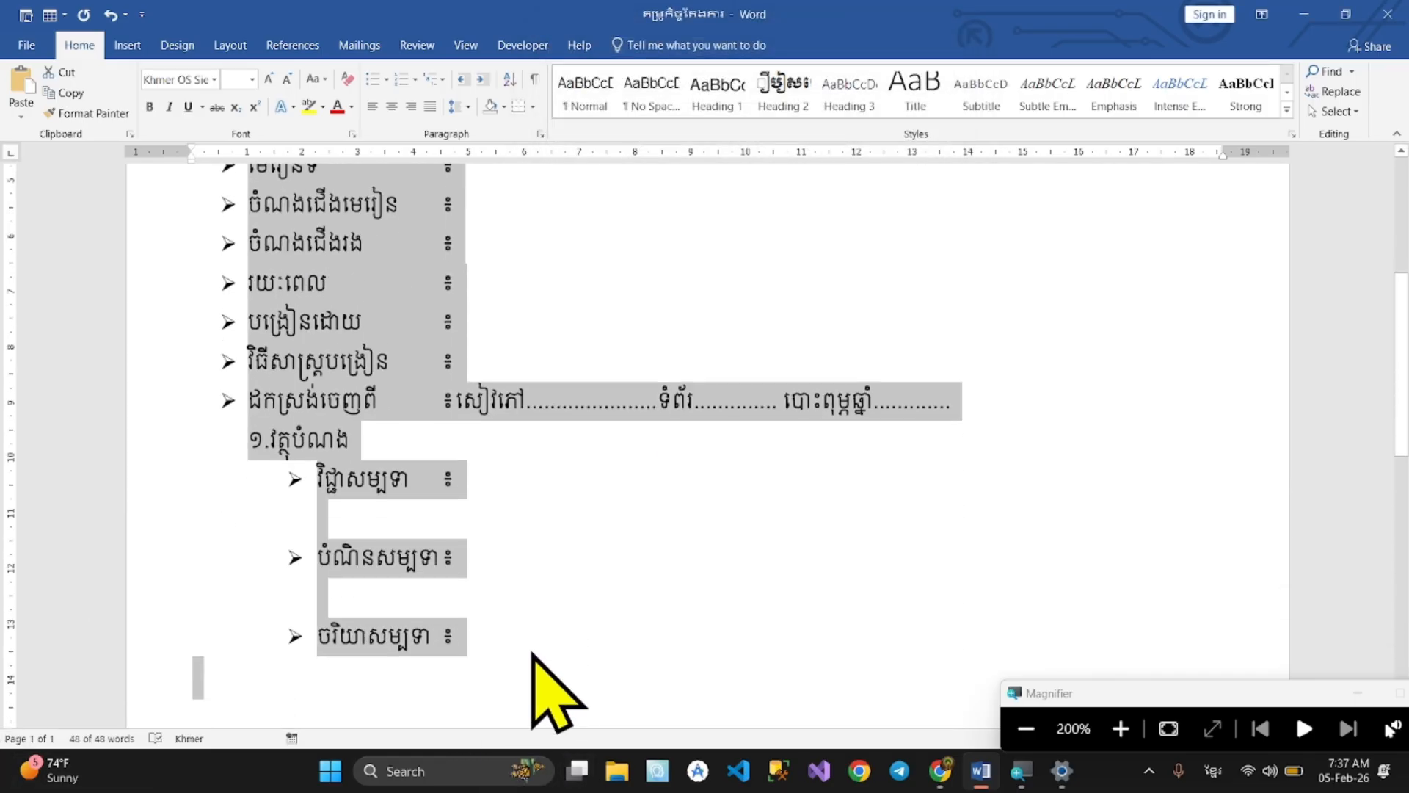
# Try an additional unbulleted blank line beneath វិជ្ជាសម្បទា and remove it again
pyautogui.click(458, 588)
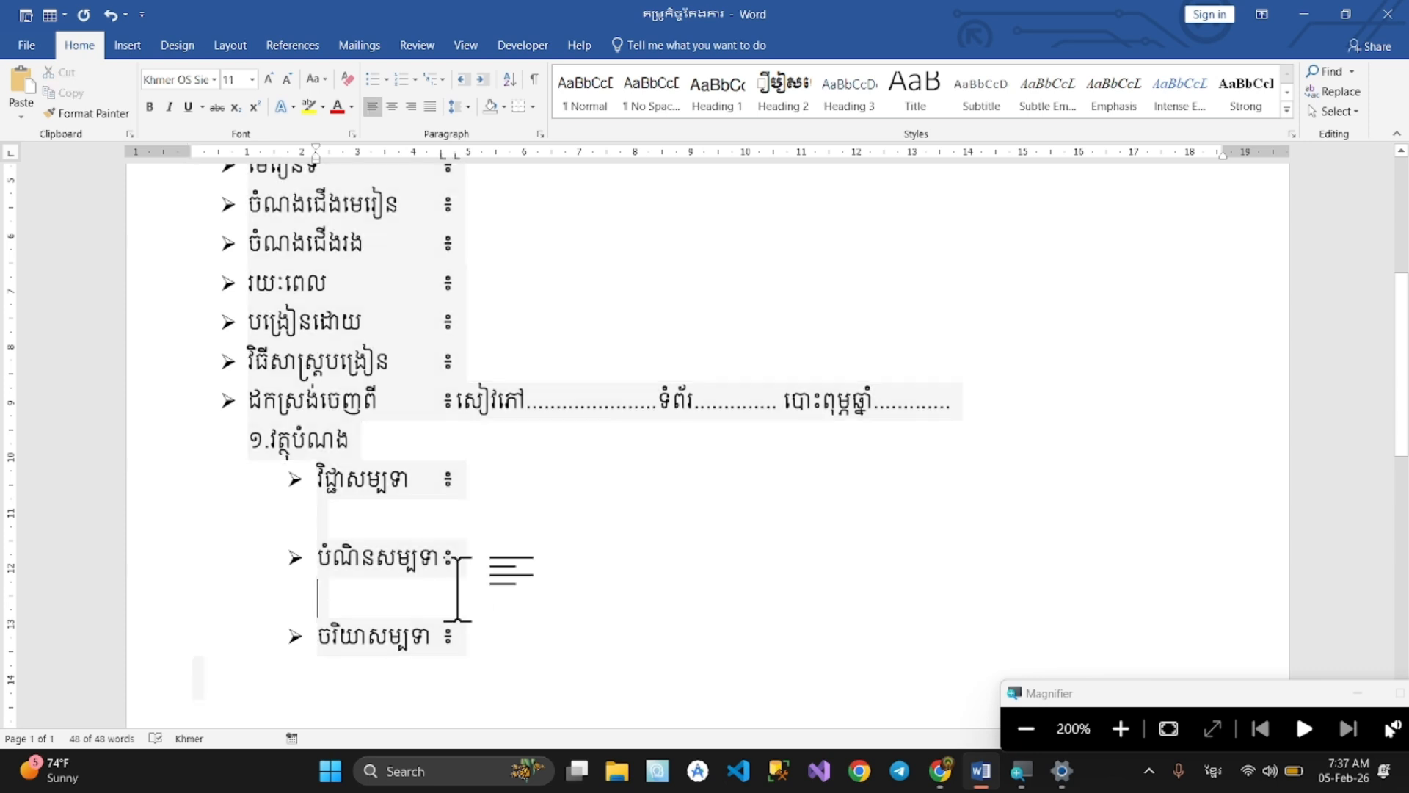
pyautogui.click(356, 512)
pyautogui.click(505, 490)
pyautogui.press('Return')
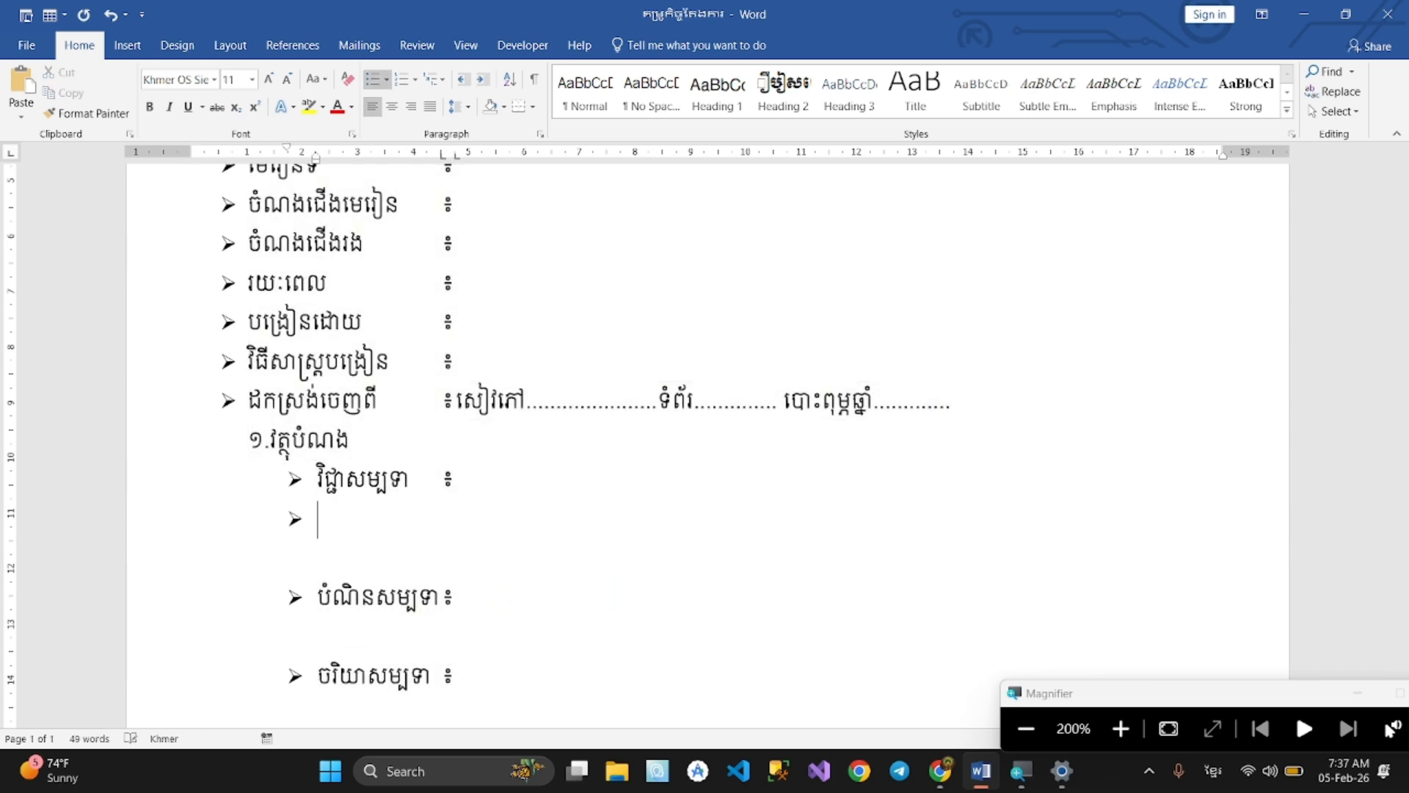
pyautogui.press('BackSpace')
pyautogui.click(387, 637)
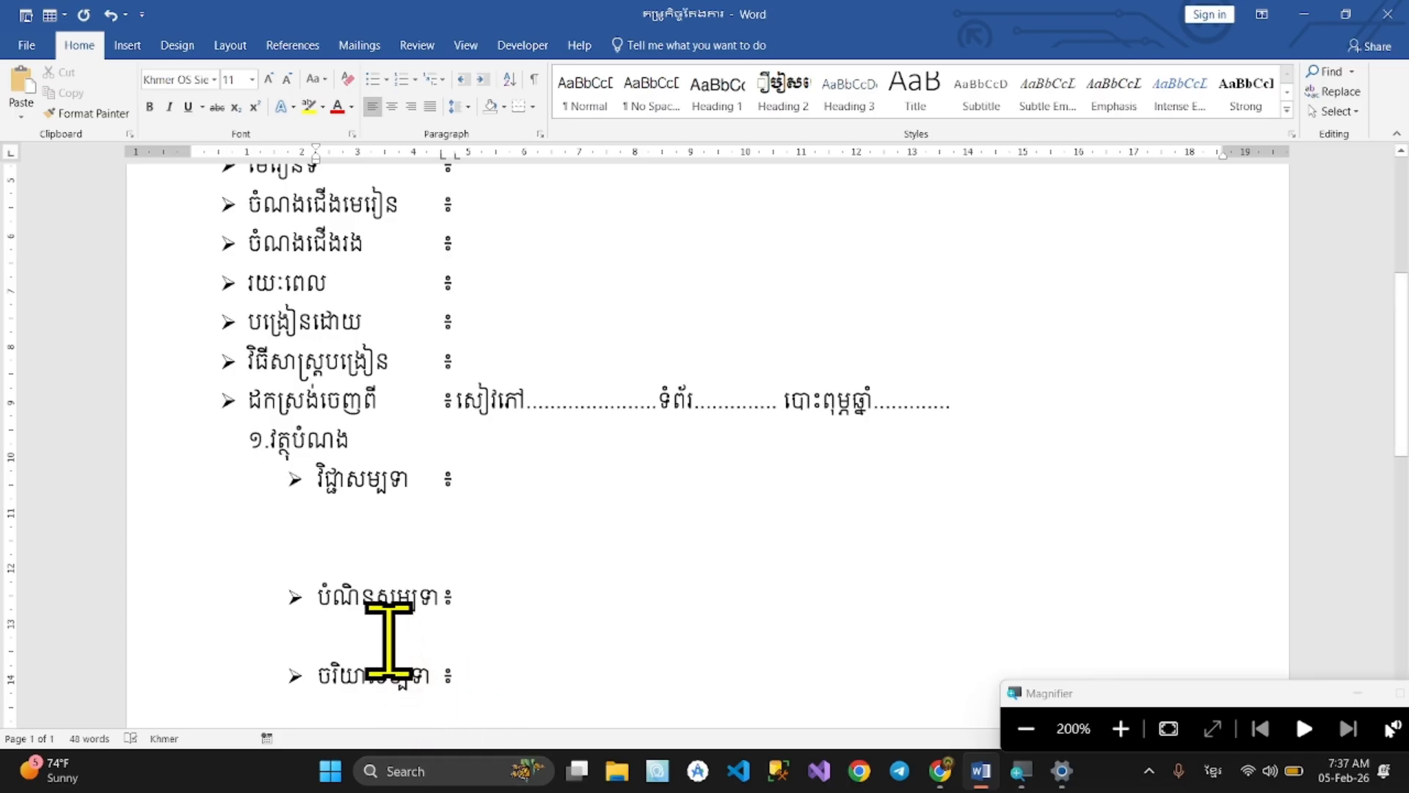
pyautogui.click(356, 543)
pyautogui.press('BackSpace')
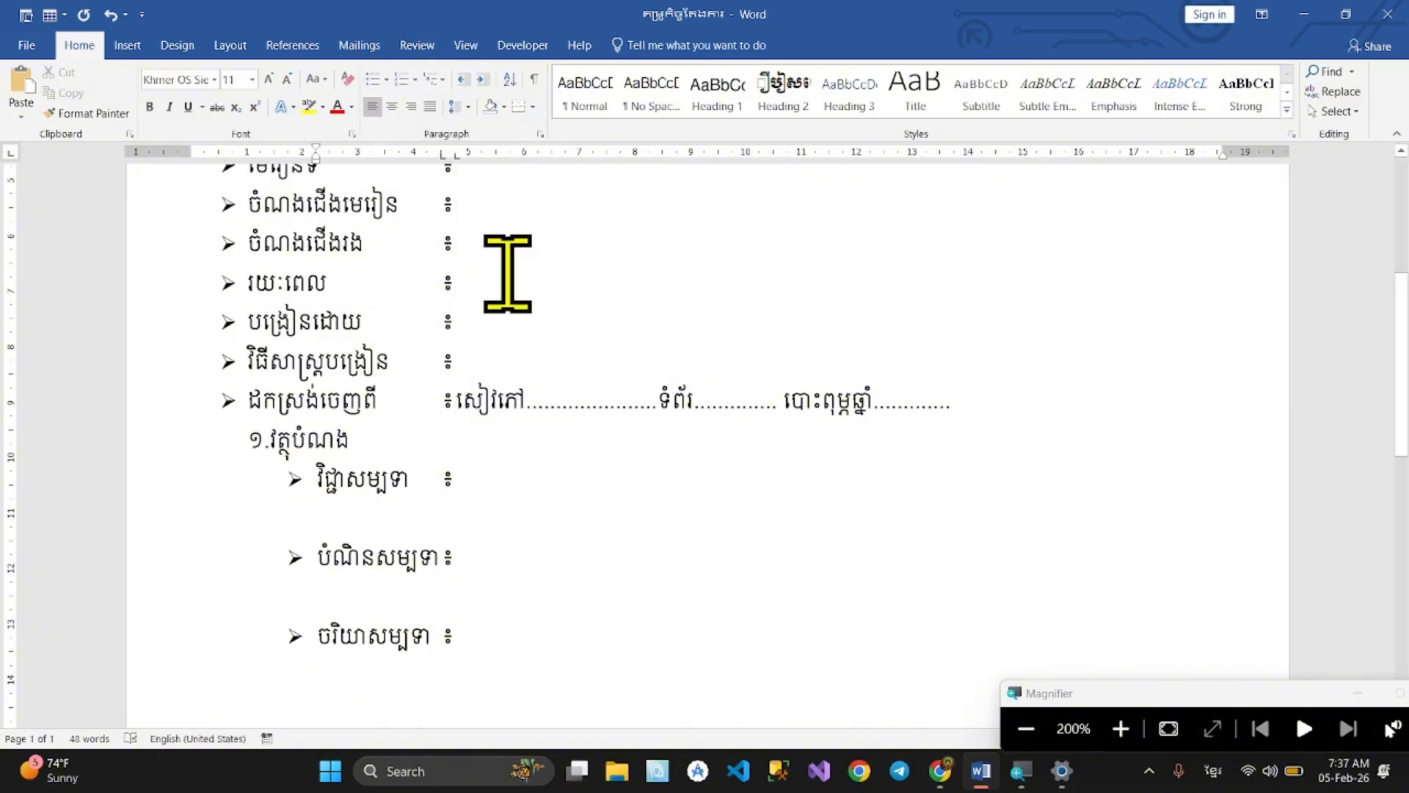
# Apply paragraph spacing of 0 pt before and 0 pt after, with single line spacing, to the entire document
pyautogui.hotkey('ctrl', 'a')
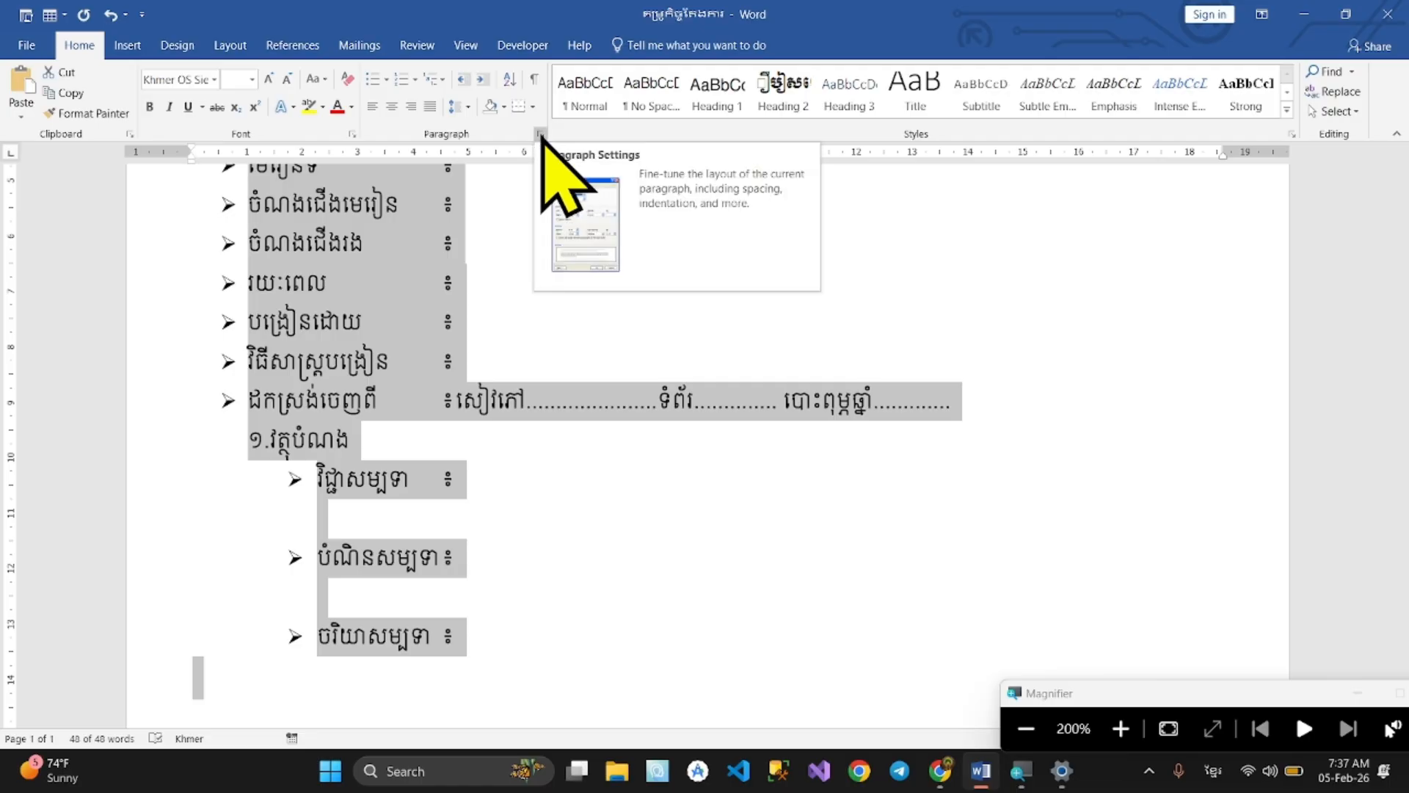
pyautogui.click(539, 134)
pyautogui.moveTo(596, 37); pyautogui.dragTo(229, 28)
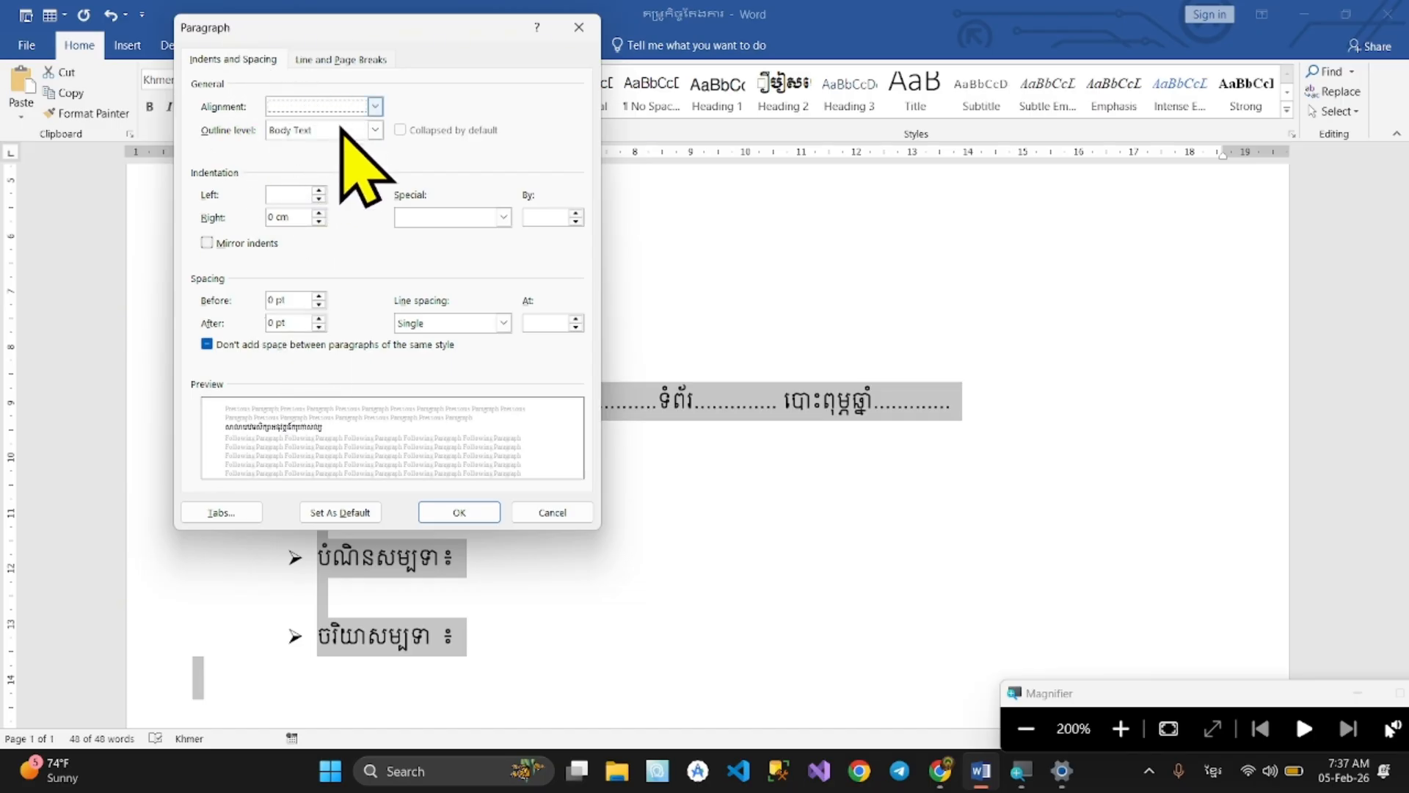
pyautogui.click(294, 300)
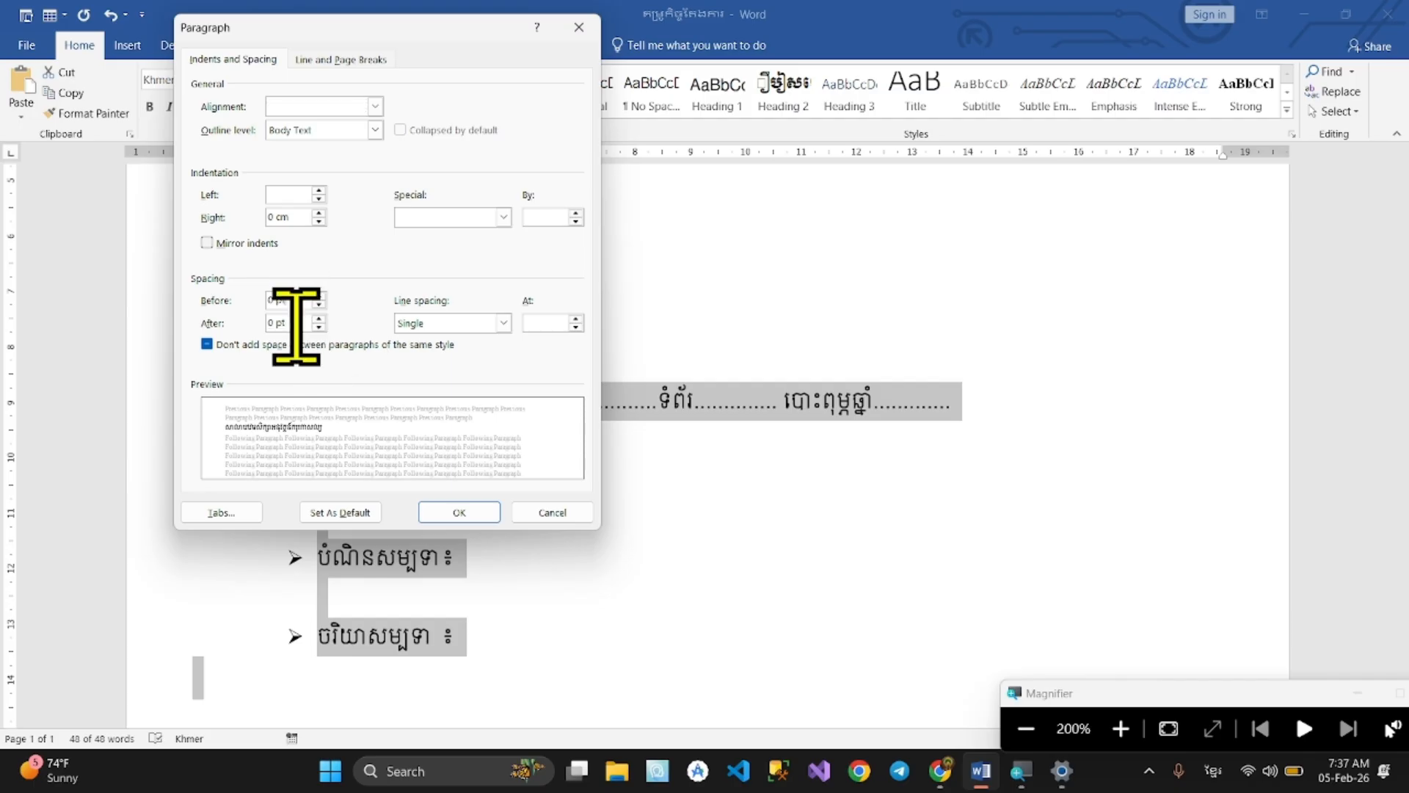
pyautogui.click(296, 323)
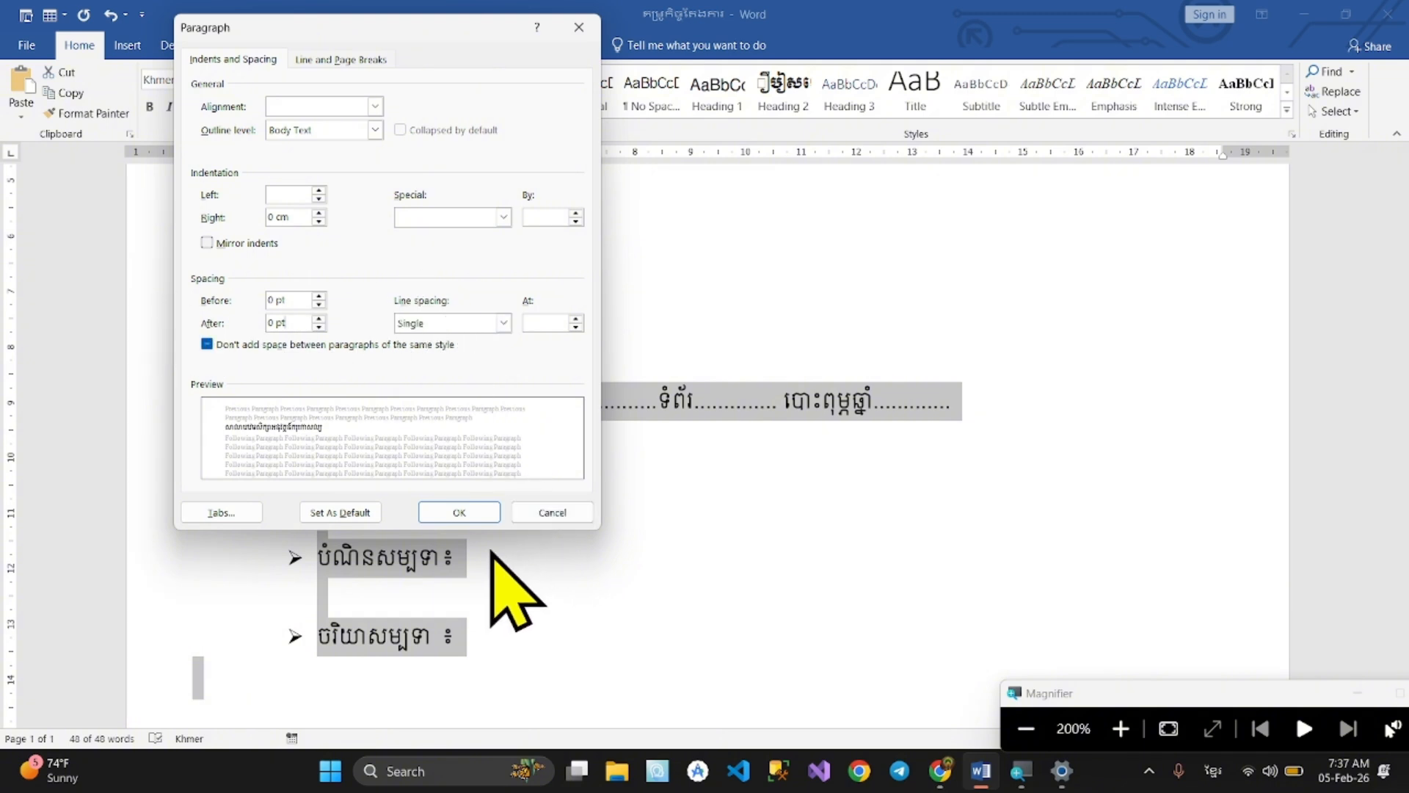
pyautogui.click(445, 511)
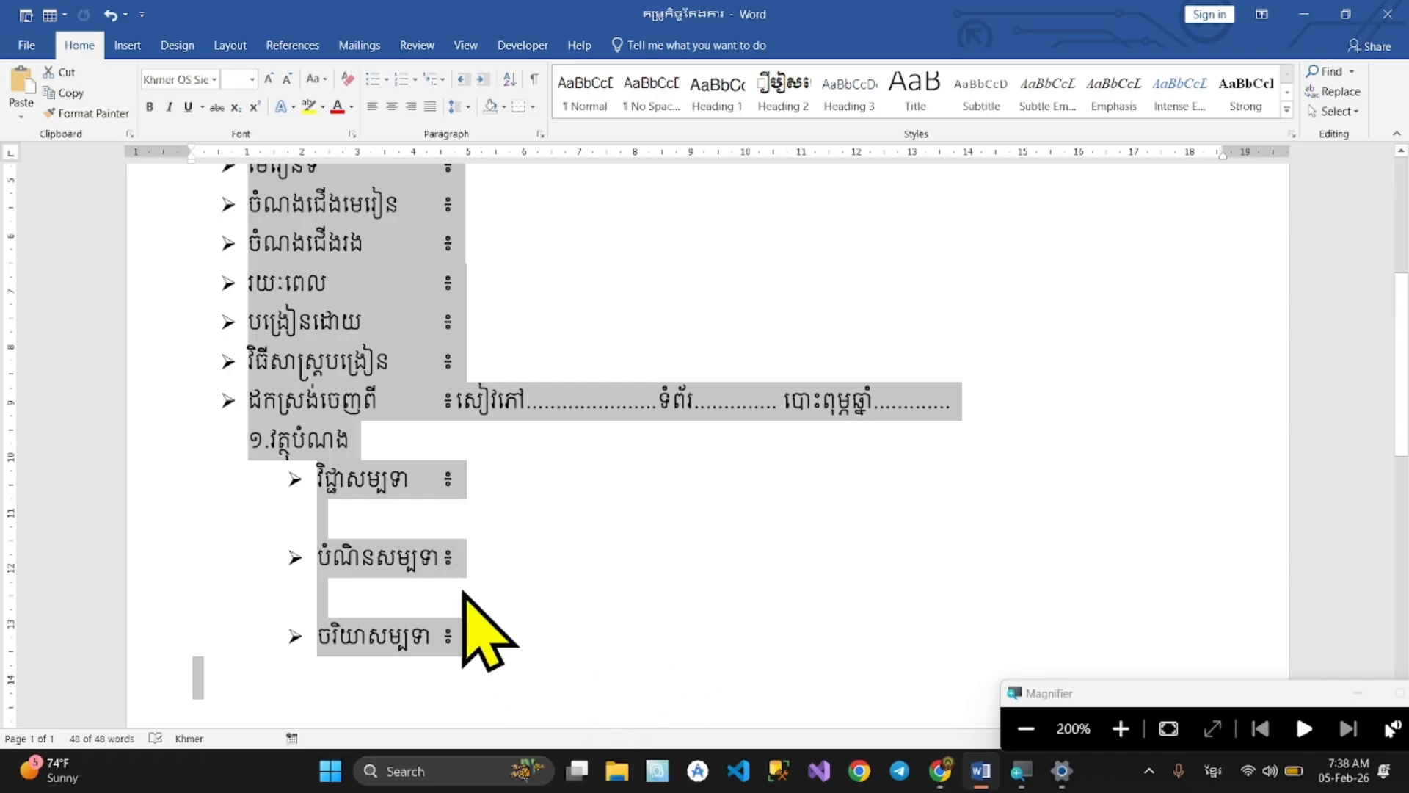
# Remove the blank lines beneath វិជ្ជាសម្បទា and បំណិនសម្បទា
pyautogui.click(419, 532)
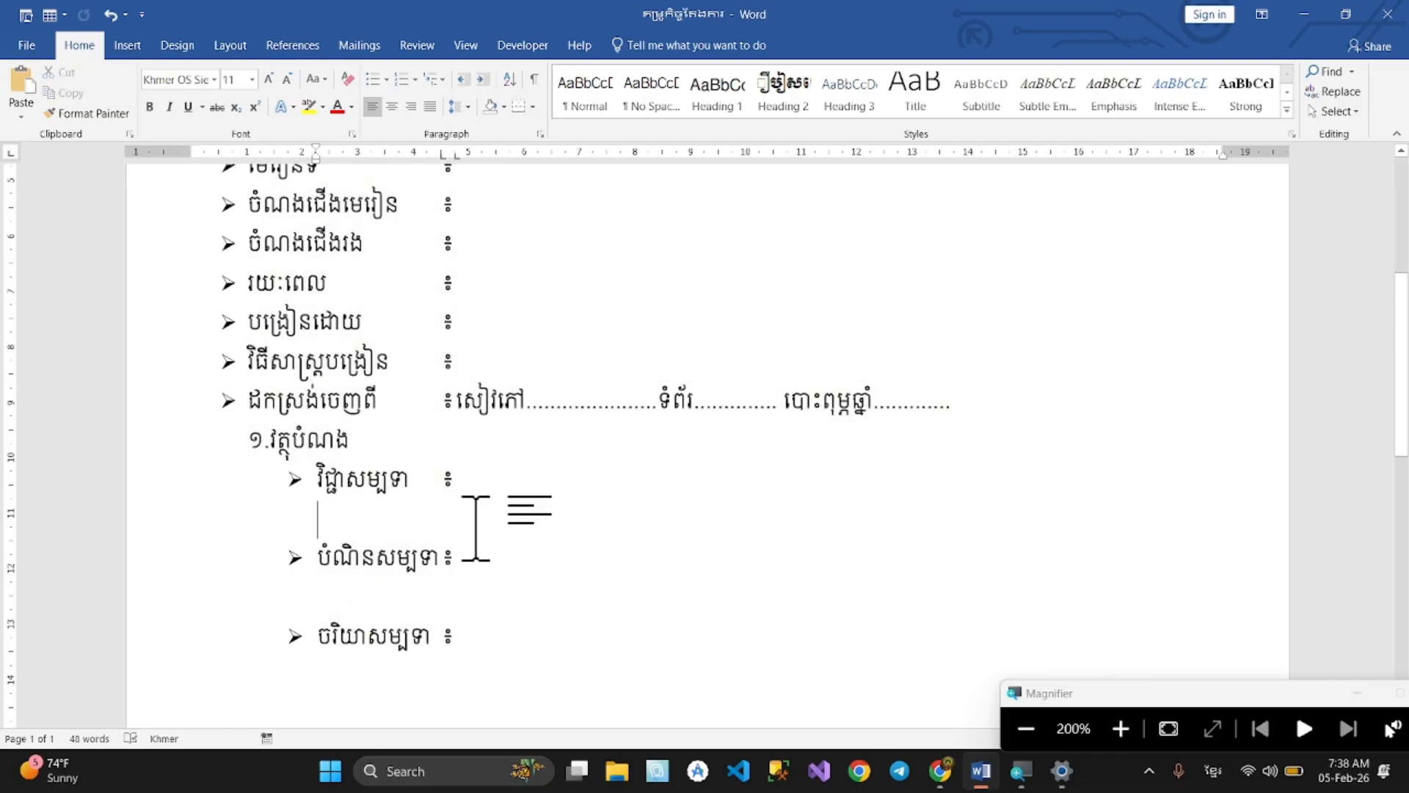
pyautogui.press('BackSpace')
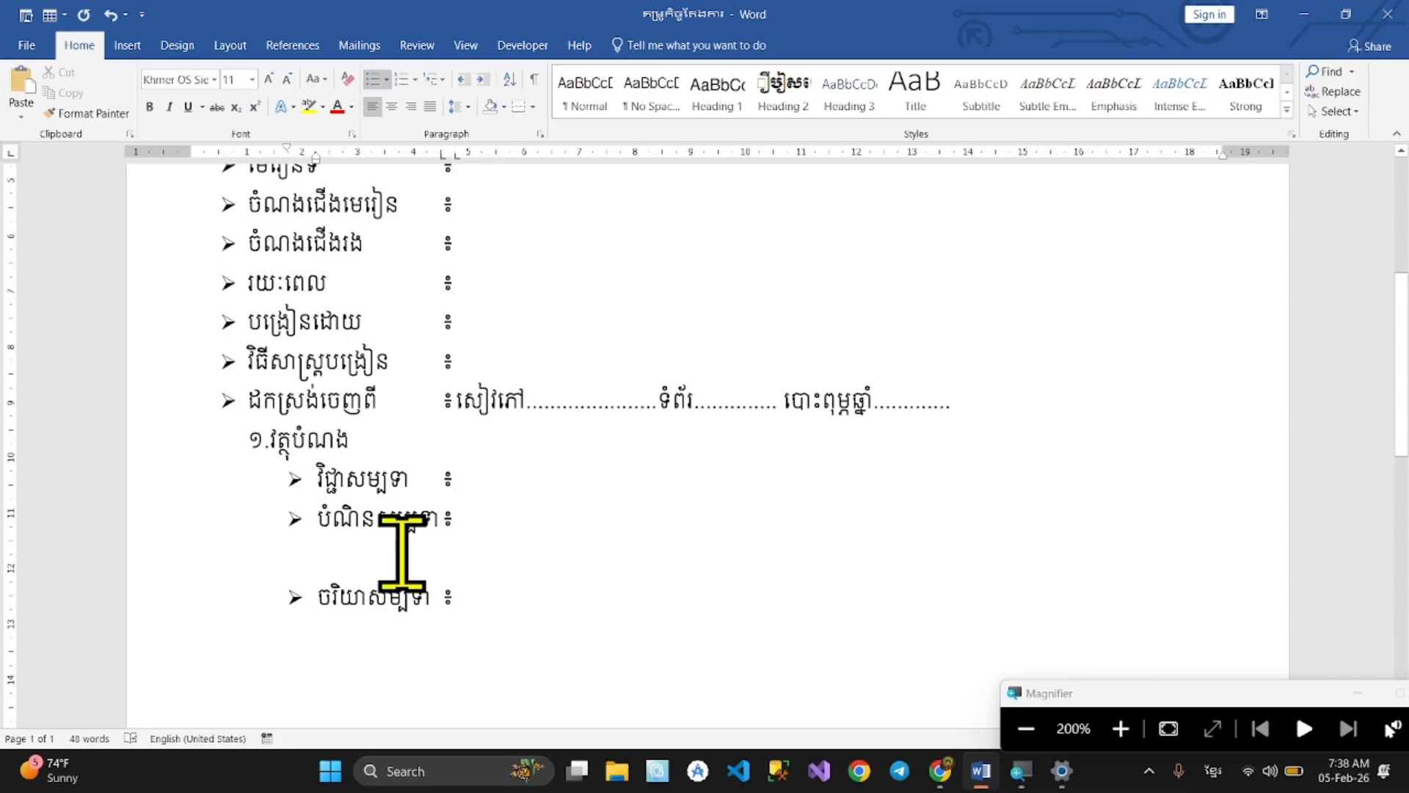
pyautogui.click(353, 558)
pyautogui.press('BackSpace')
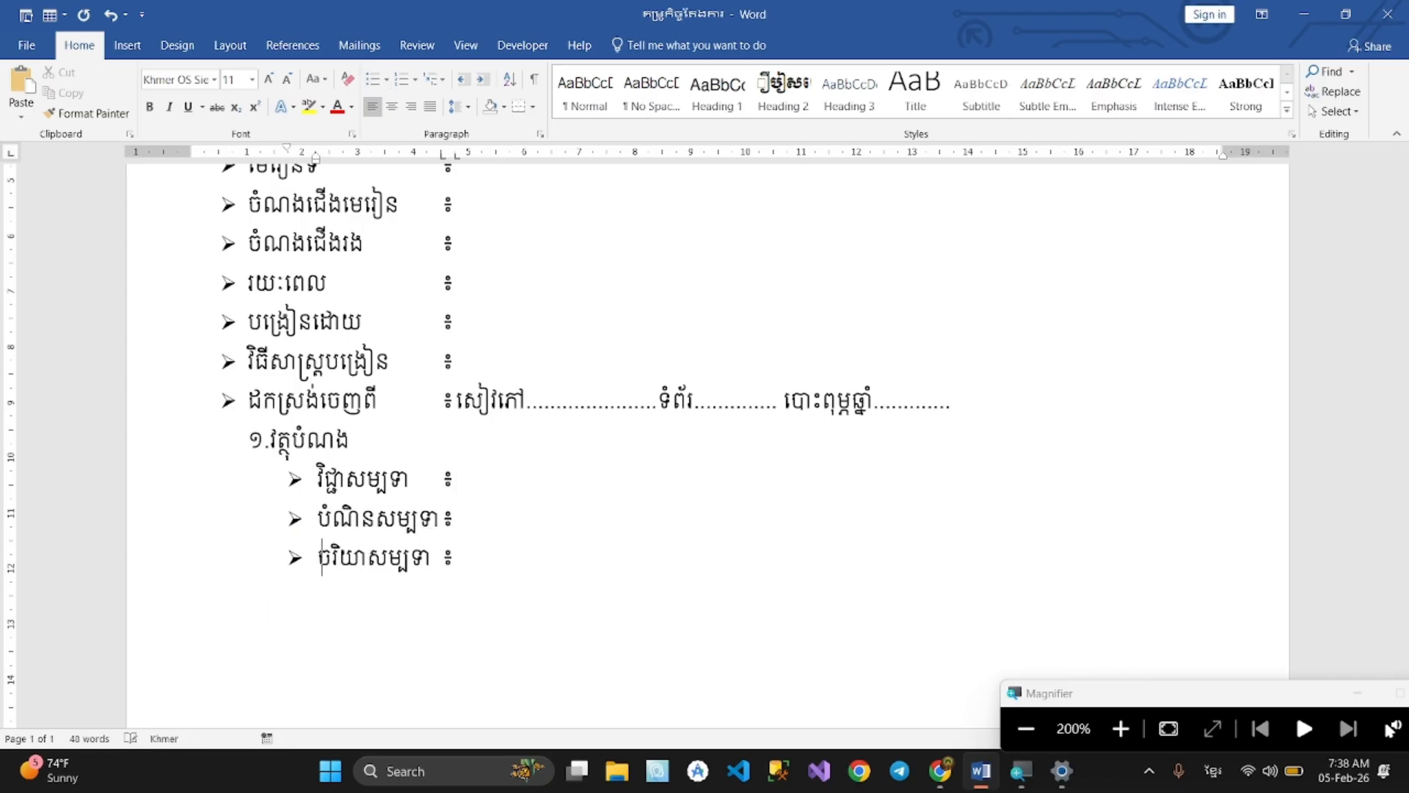
# Insert one unbulleted blank line beneath វិជ្ជាសម្បទា and one beneath បំណិនសម្បទា
pyautogui.click(557, 478)
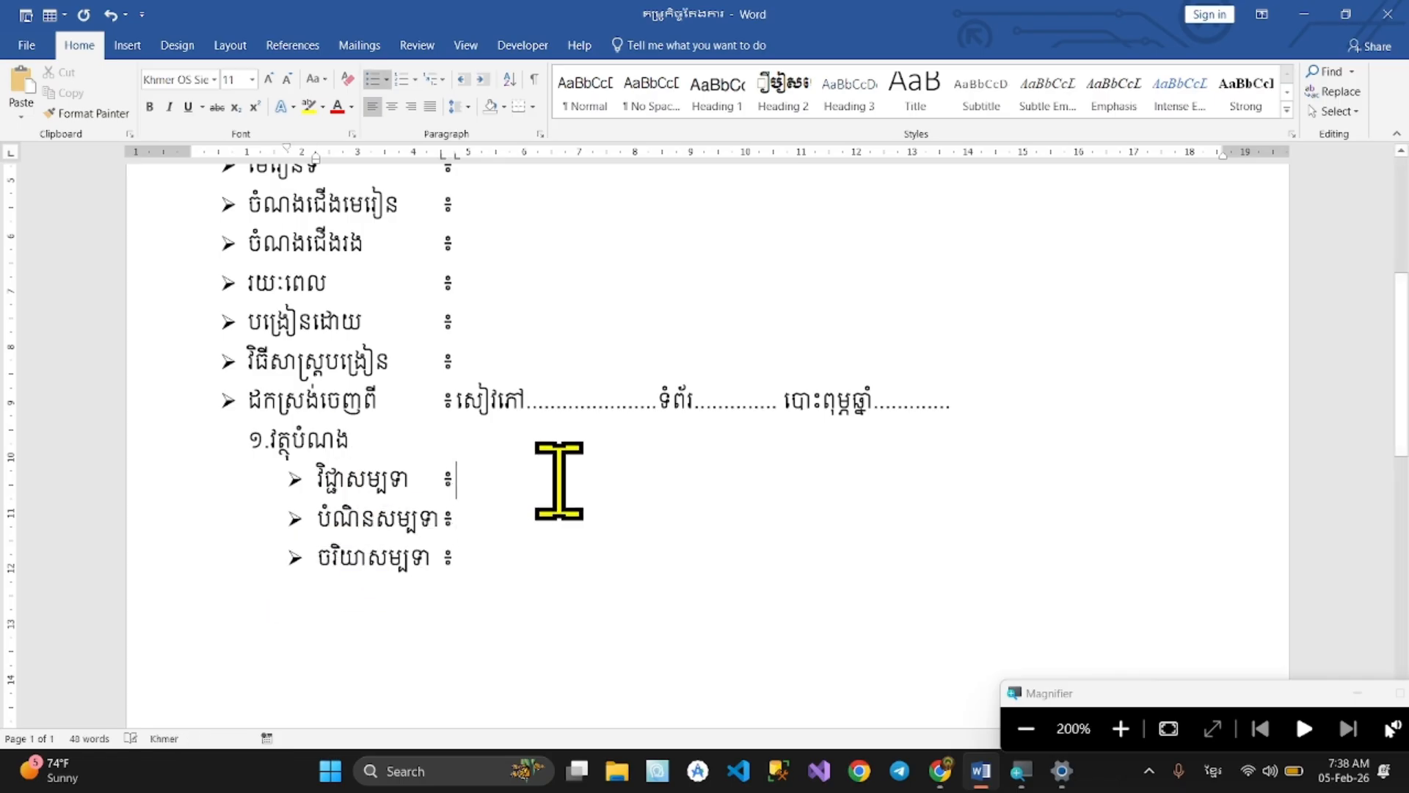
pyautogui.press('Return')
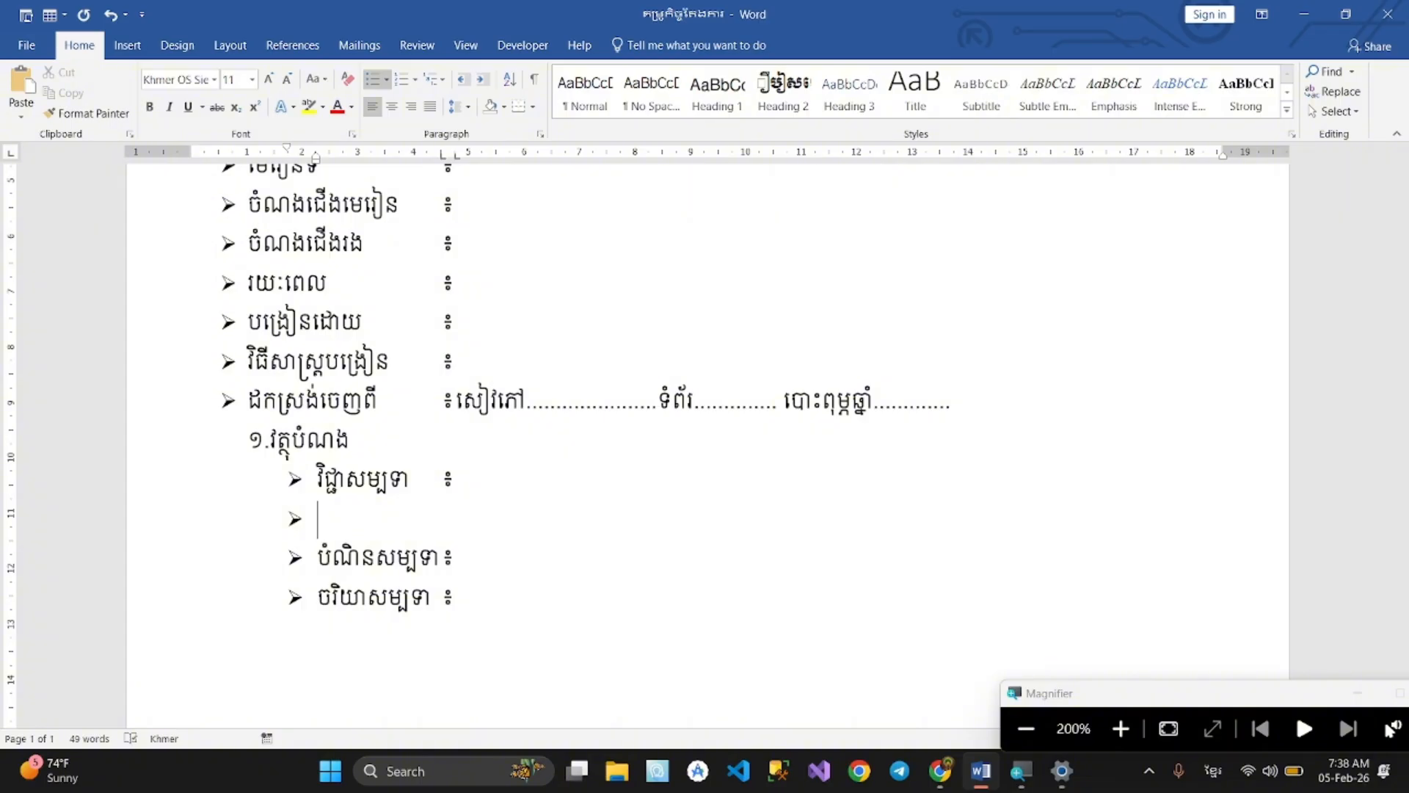
pyautogui.press('BackSpace')
pyautogui.click(467, 555)
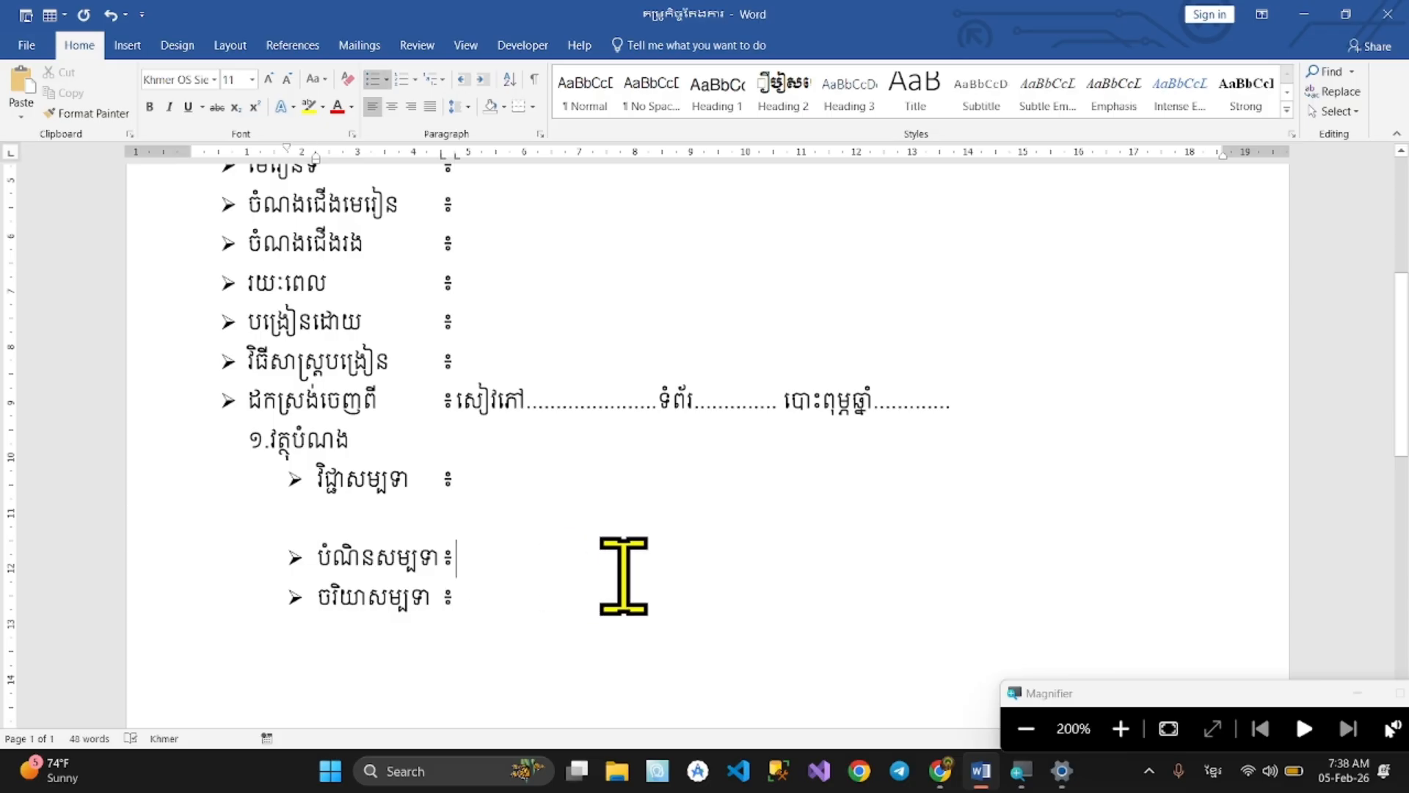
pyautogui.press('Return')
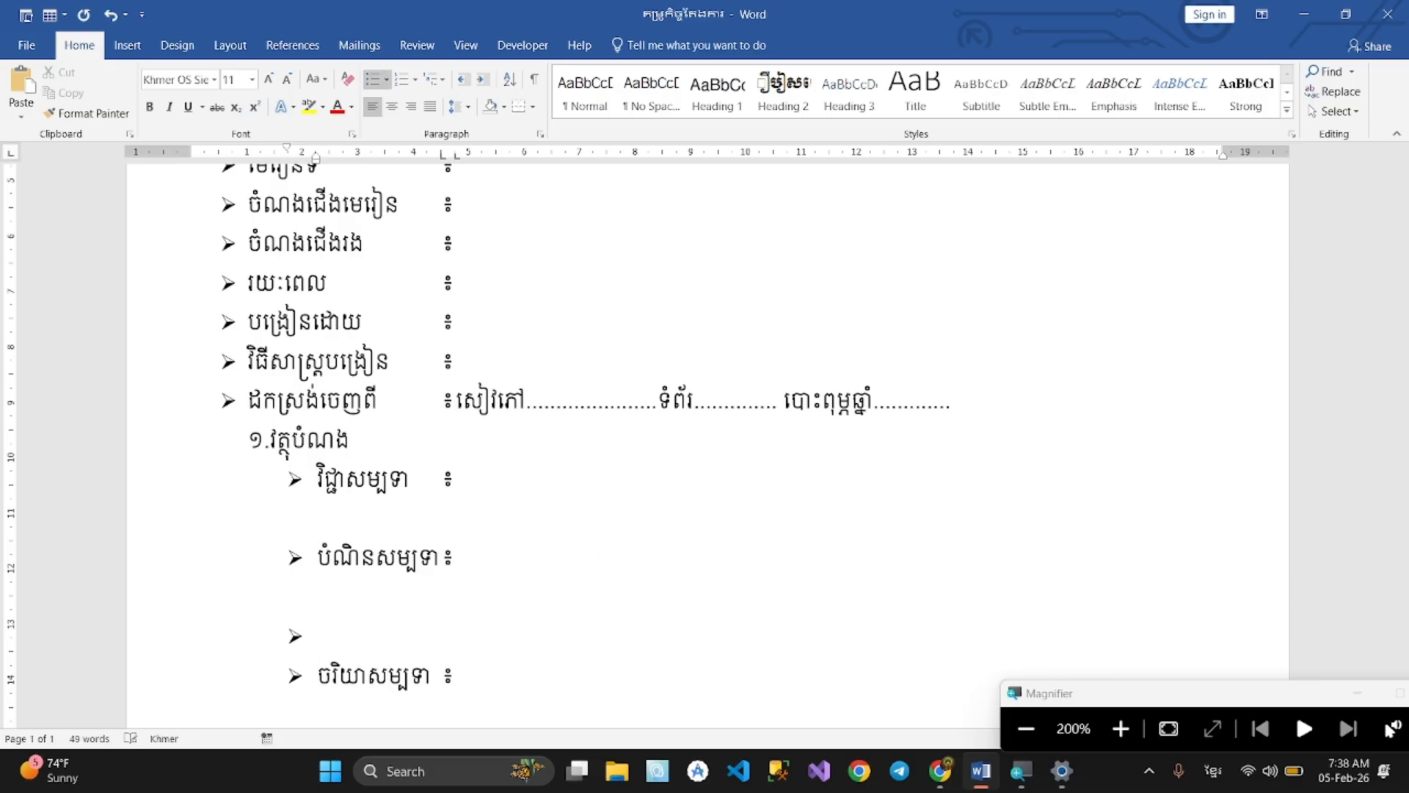
pyautogui.press('Up')
pyautogui.press('BackSpace')
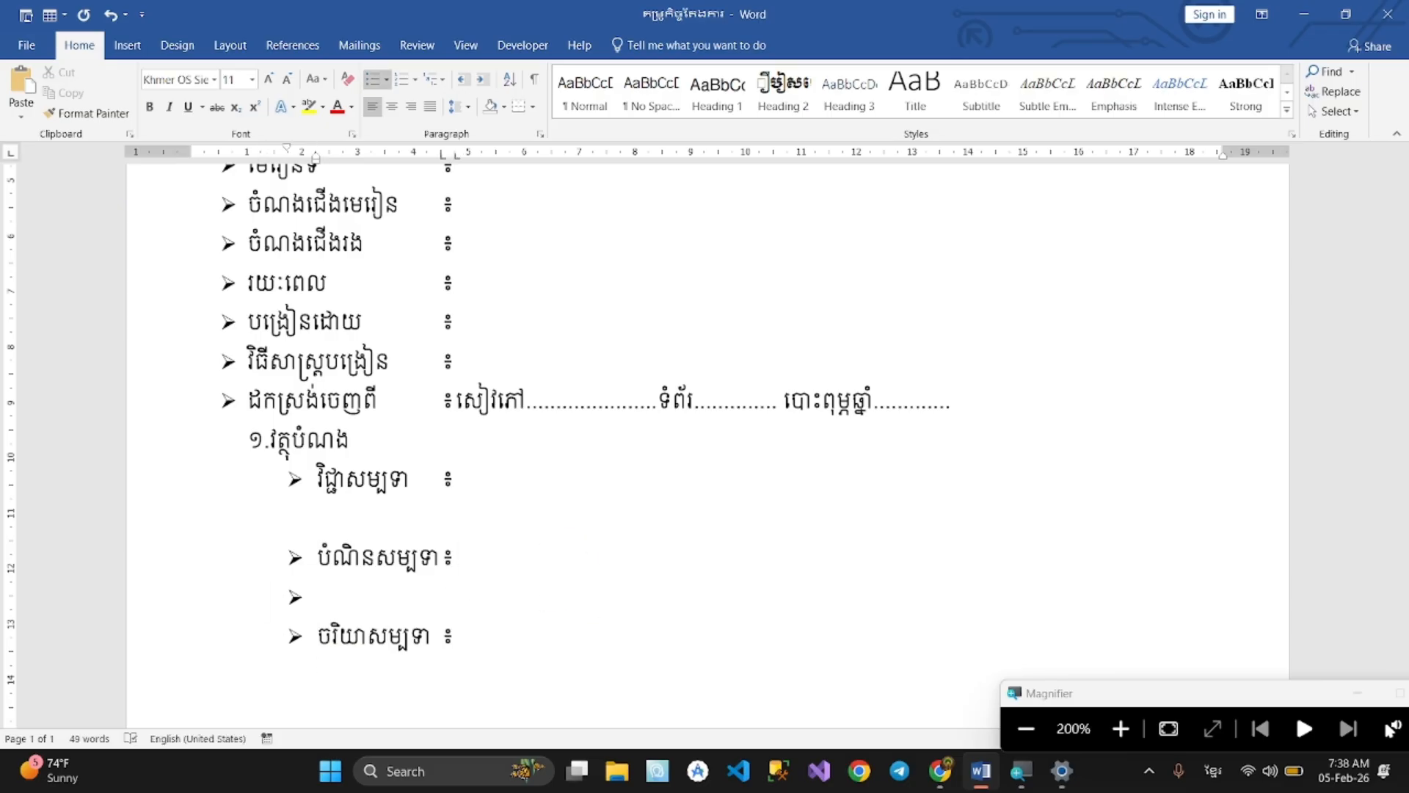
pyautogui.press('Down')
pyautogui.press('BackSpace')
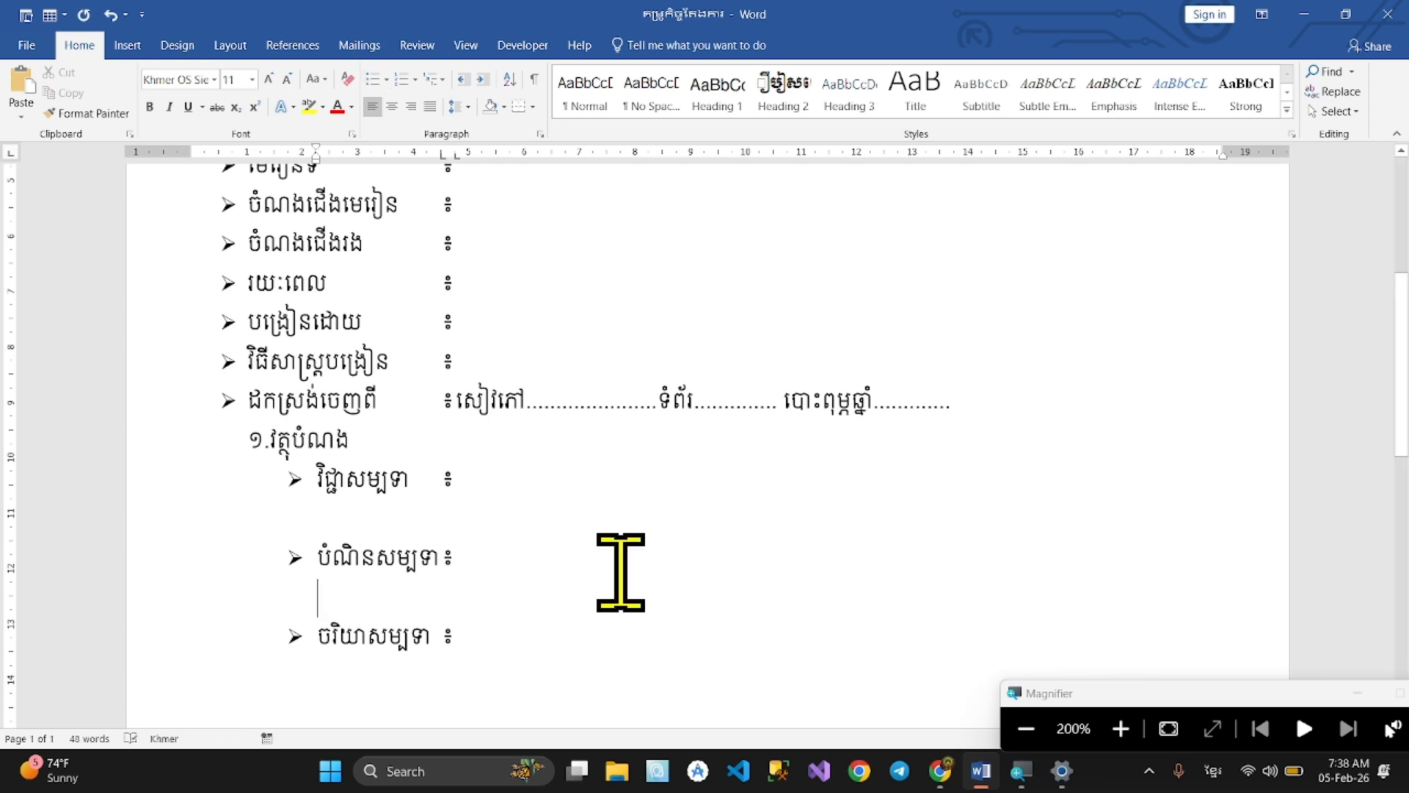
# Place the text cursor at the end of the ចរិយាសម្បទា line and return the screen magnification to 100%
pyautogui.click(511, 630)
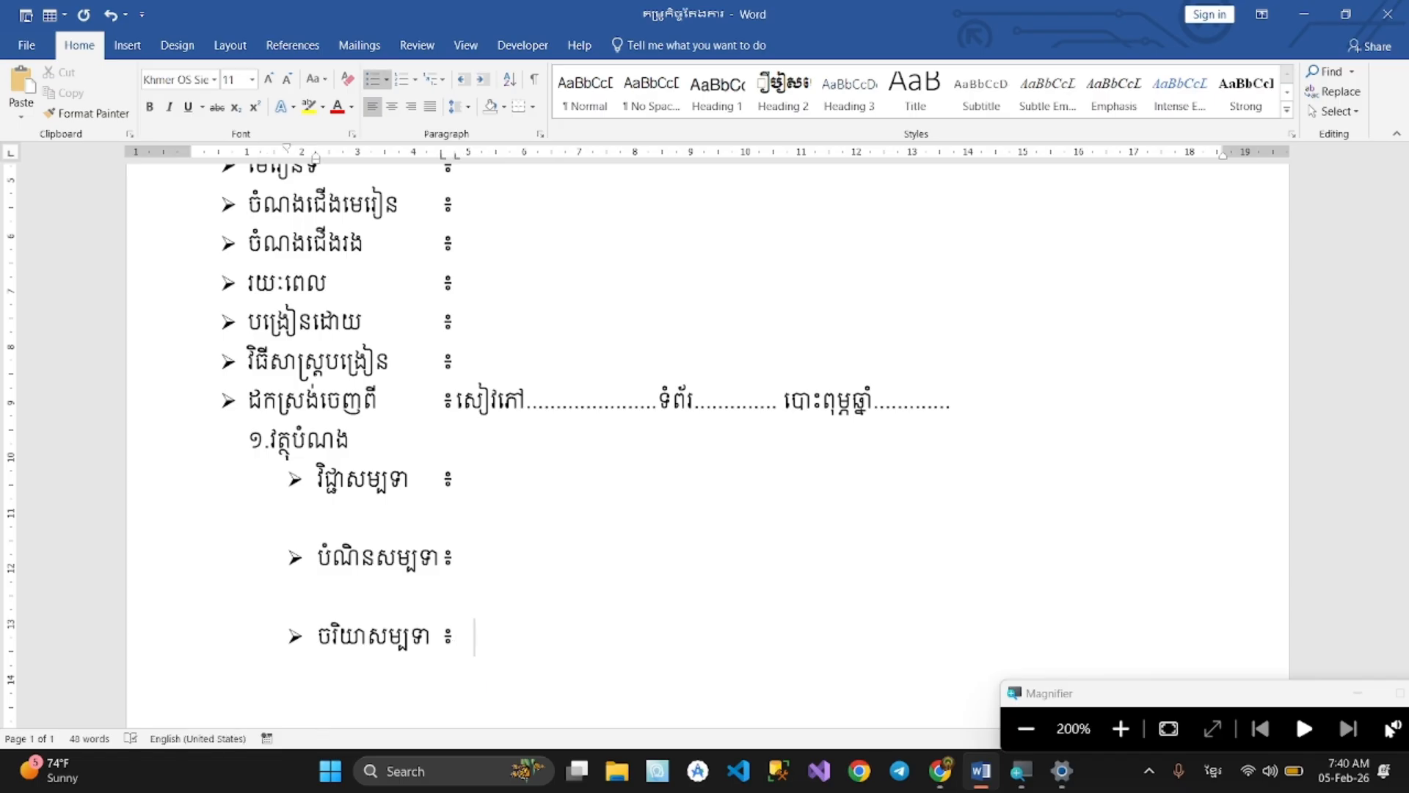
pyautogui.click(1026, 728)
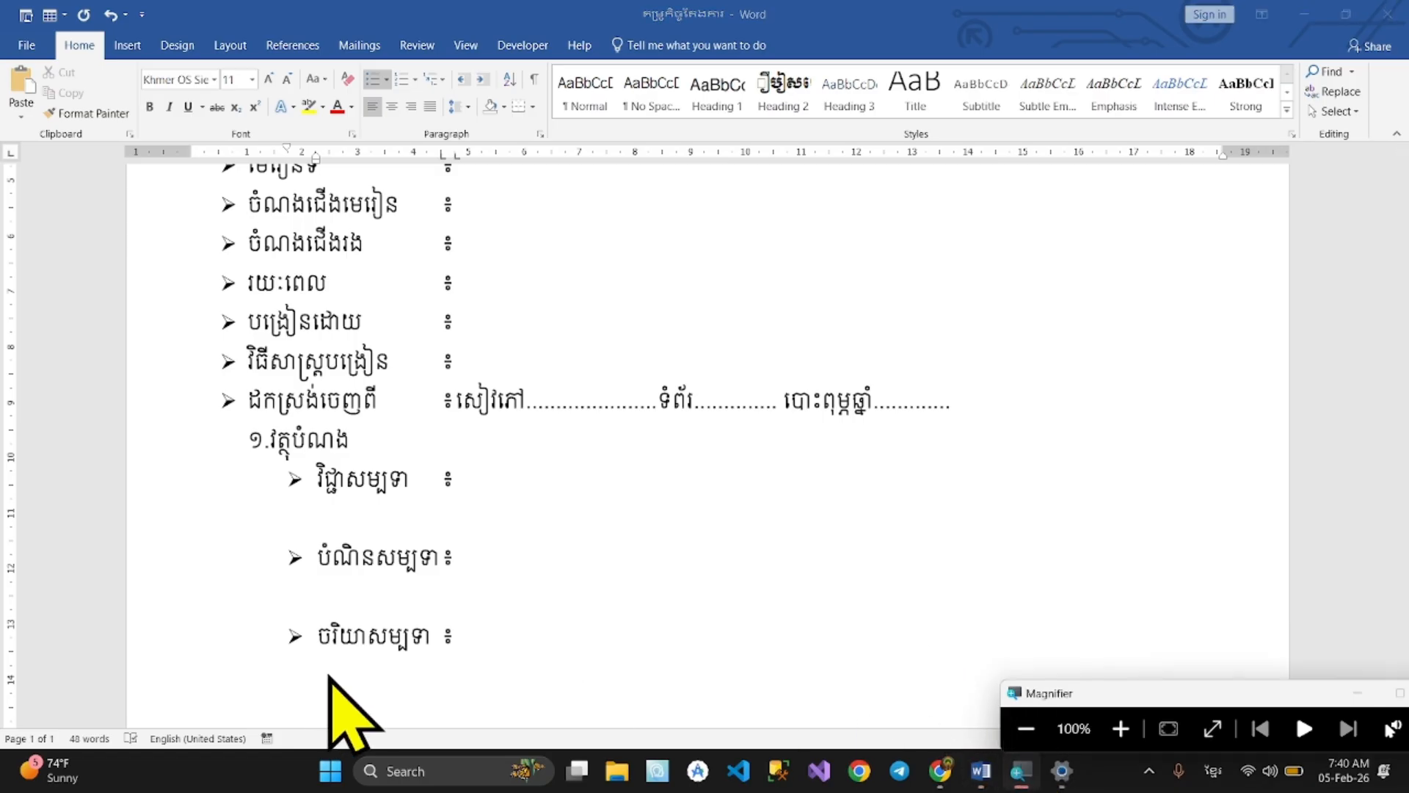
# Add the section heading ២.សម្ភារឧបទេស below ចរិយាសម្បទា, leaving one blank line between them
pyautogui.scroll(-3, 345, 671)
pyautogui.click(363, 580)
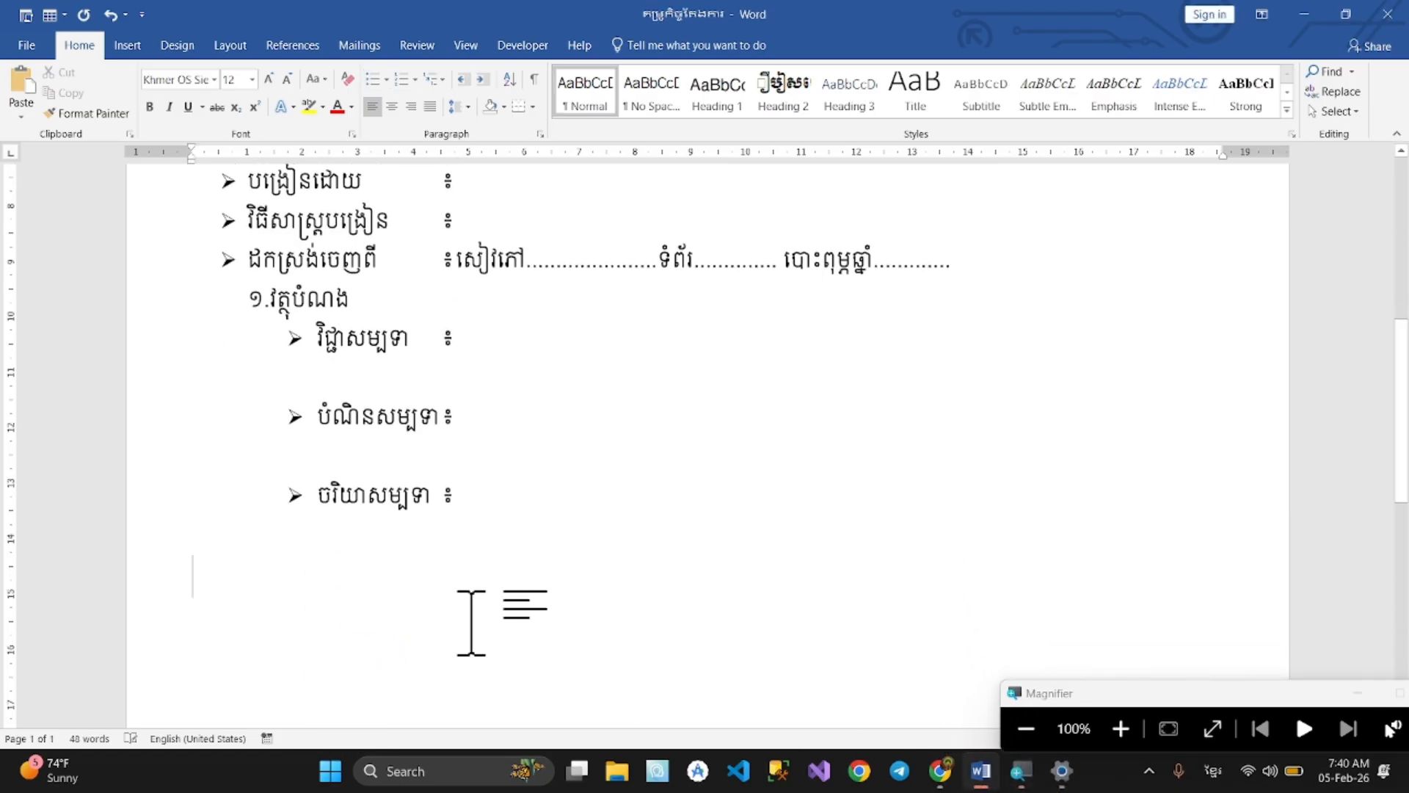
pyautogui.click(330, 551)
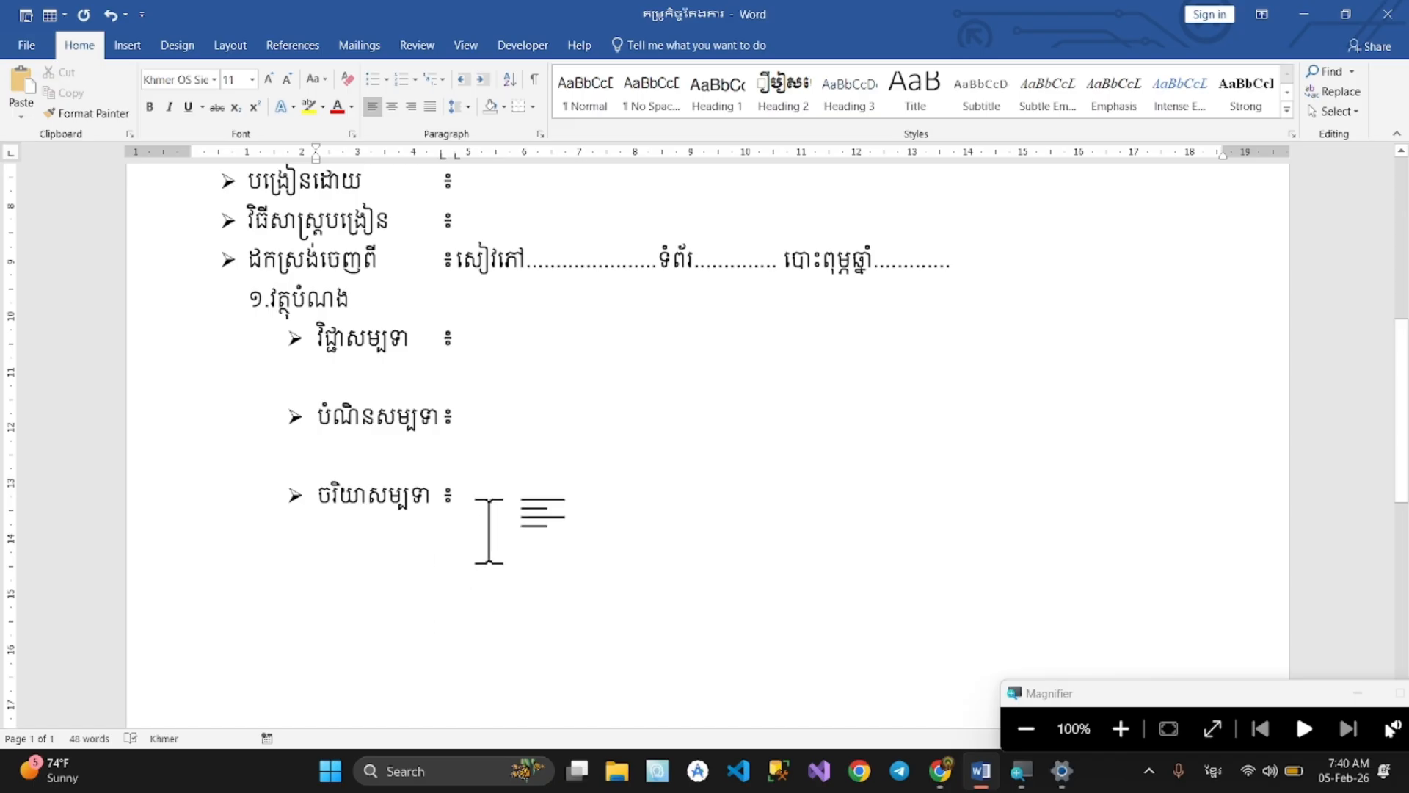
pyautogui.write('២.')
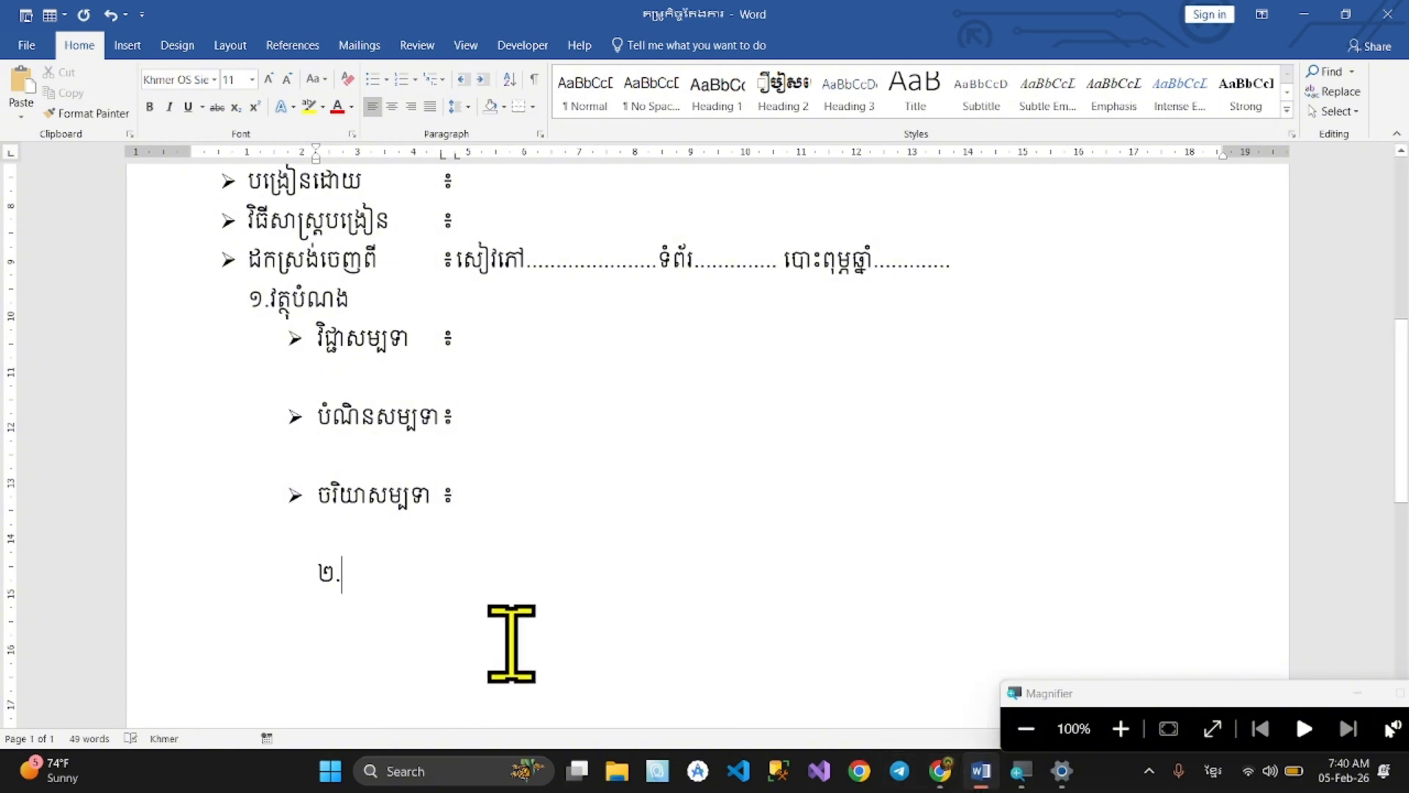
pyautogui.click(942, 770)
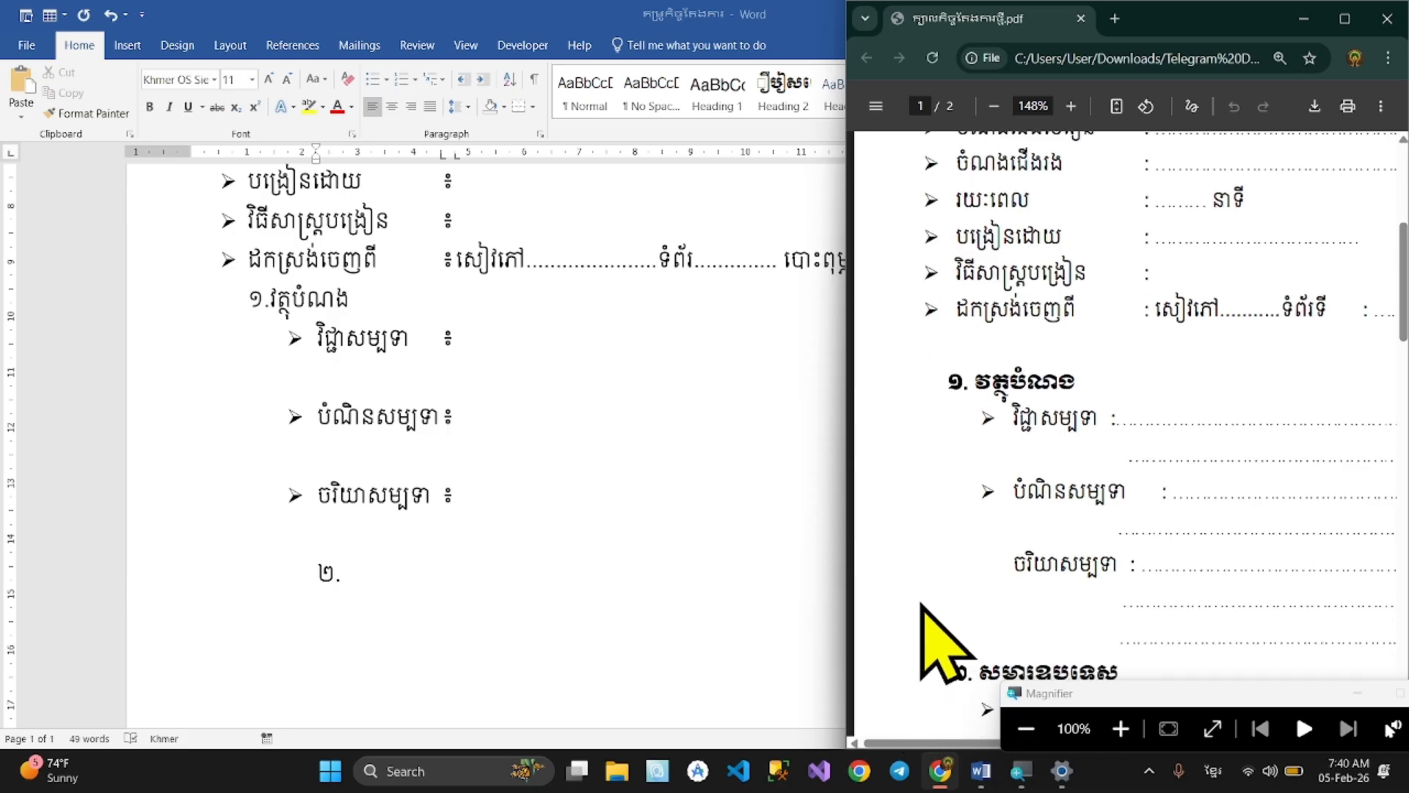
pyautogui.scroll(-5, 926, 631)
pyautogui.click(604, 598)
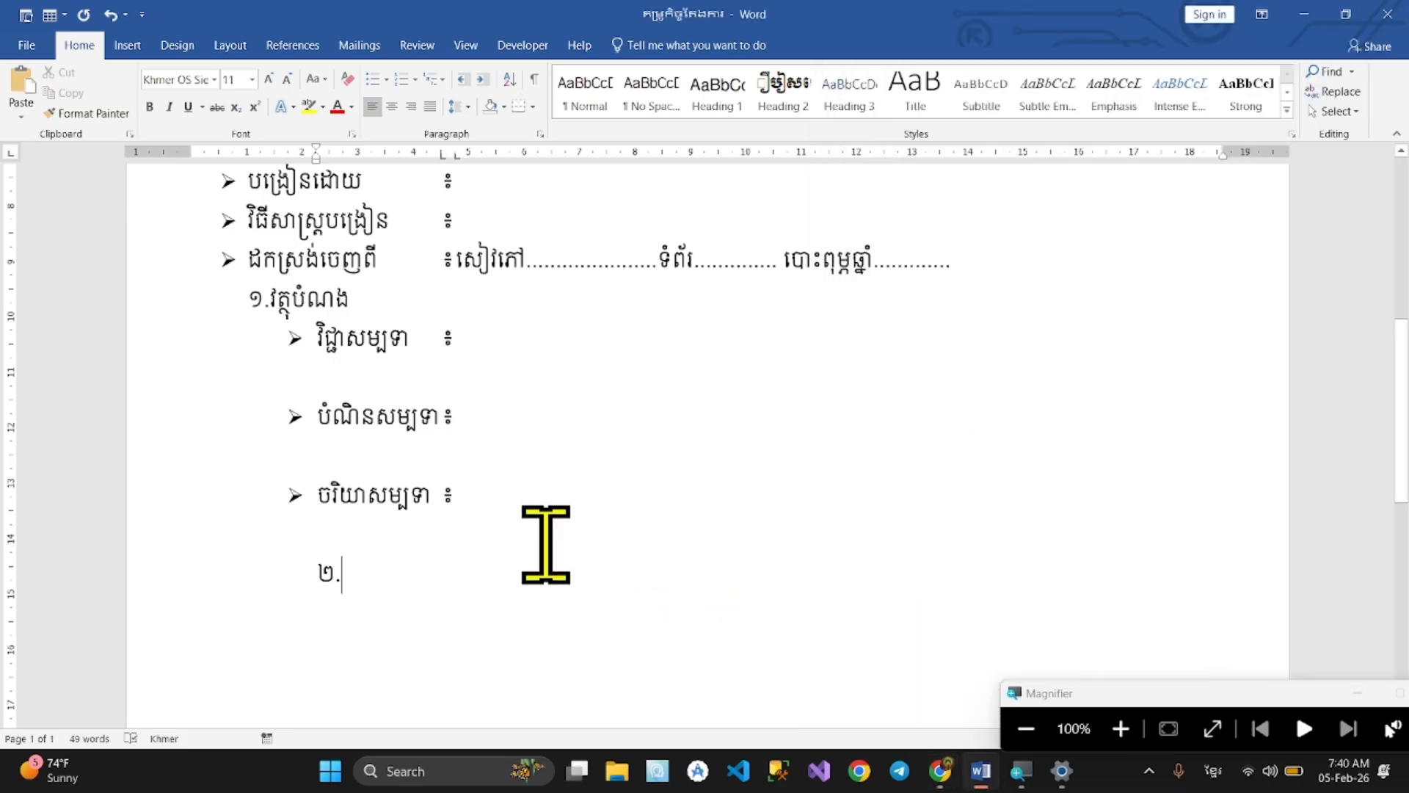
pyautogui.write('សម្ភារ')
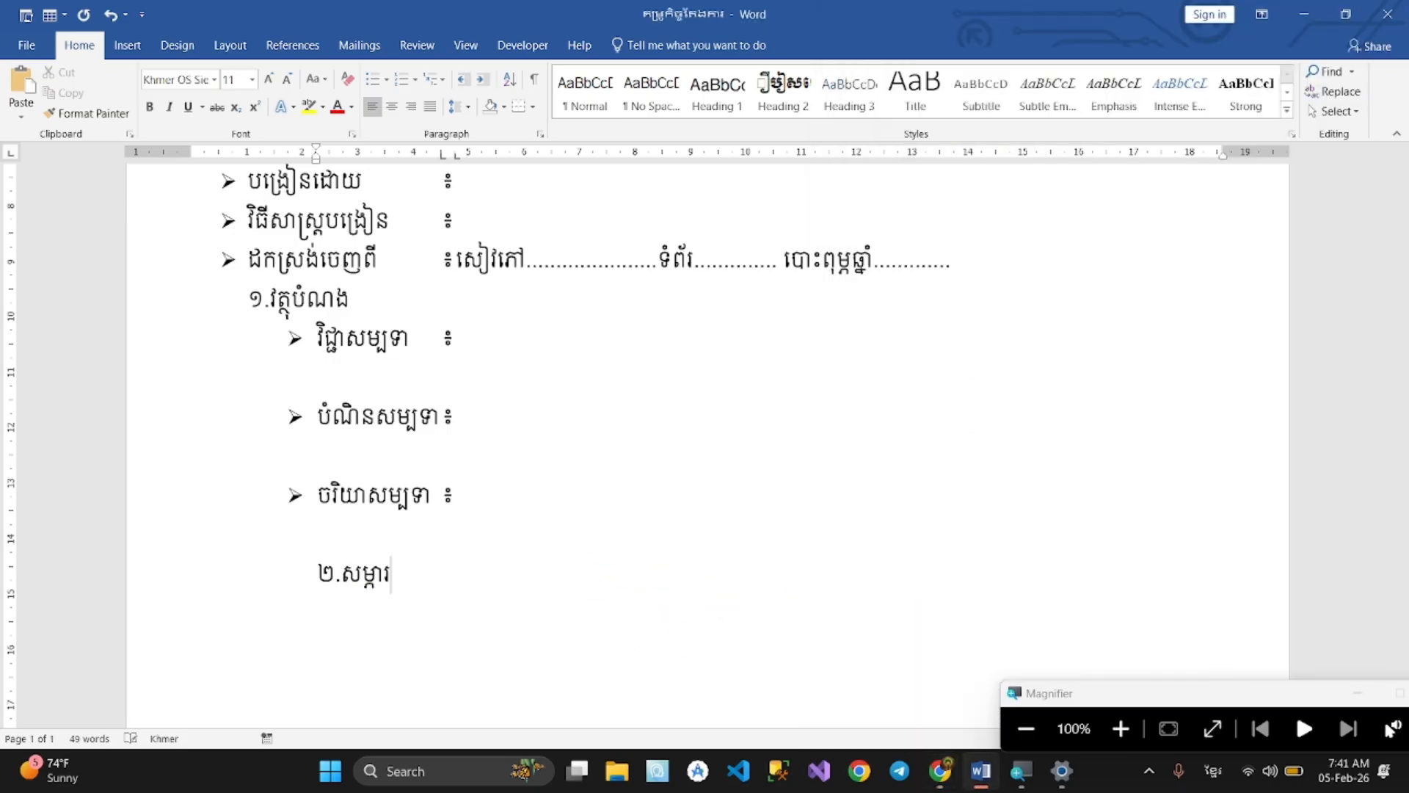
pyautogui.write('ព')
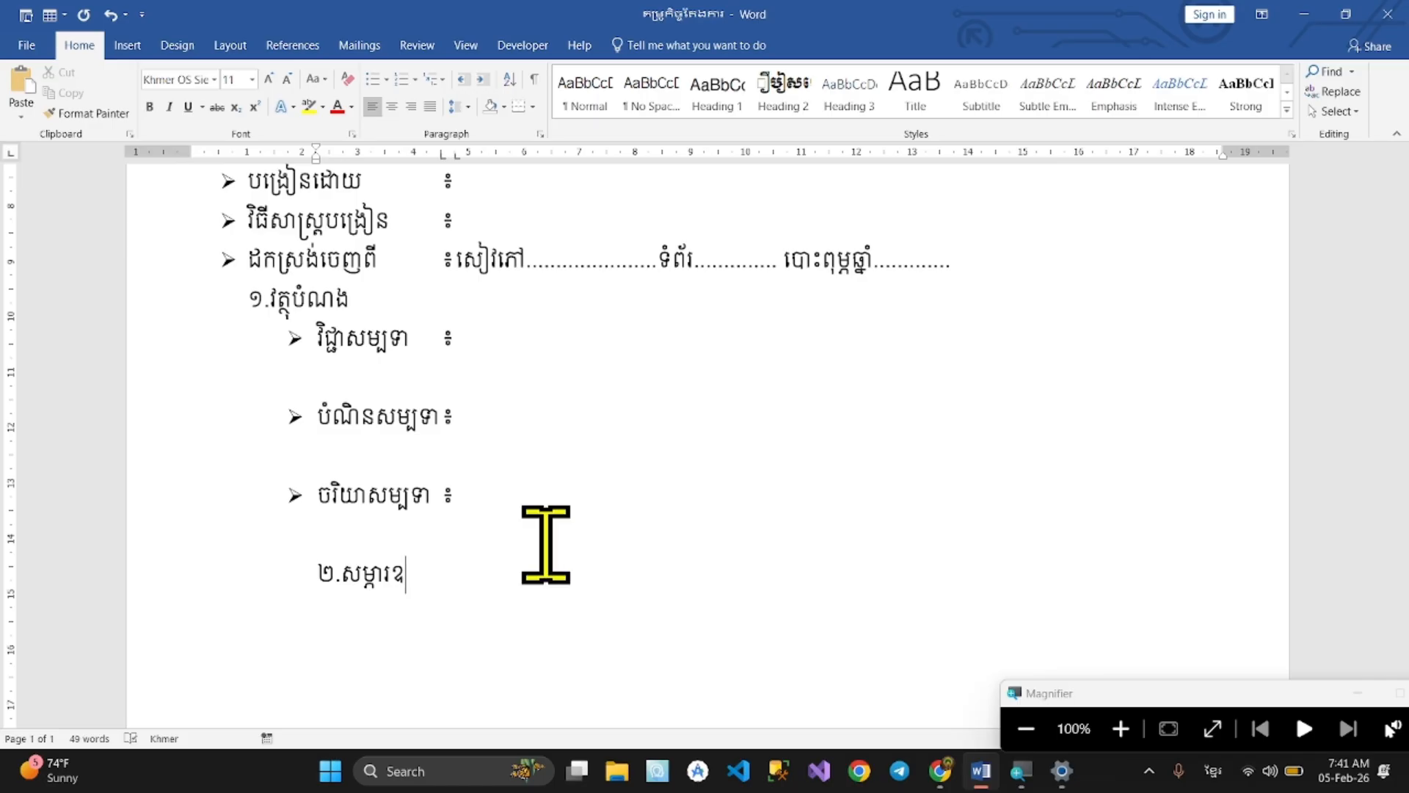
pyautogui.hotkey('alt', 'Tab')
pyautogui.hotkey('alt', 'Tab')
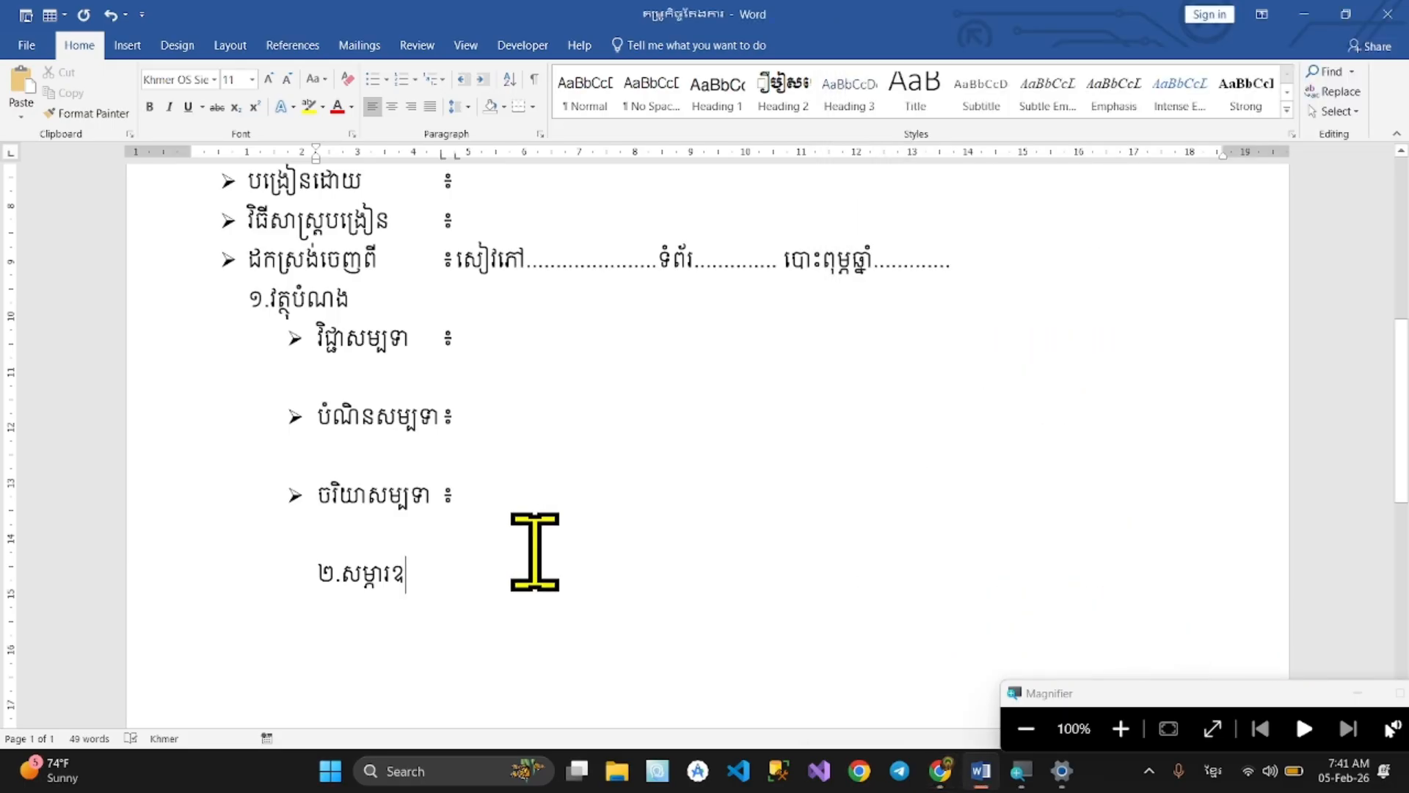
pyautogui.write('បទេស')
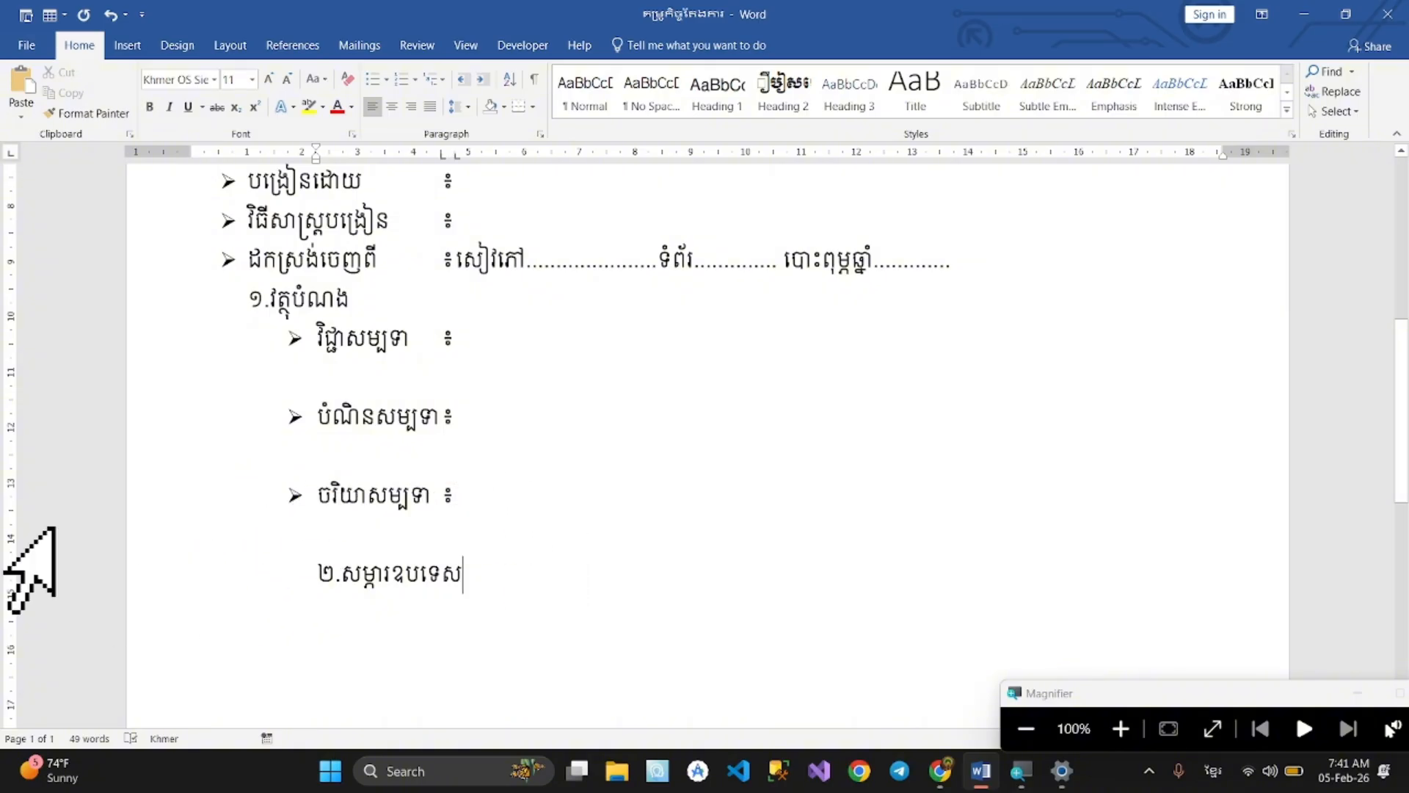
# Copy the paragraph formatting of the ១.វត្ថុបំណង heading onto the ២.សម្ភារឧបទេស heading
pyautogui.click(264, 301)
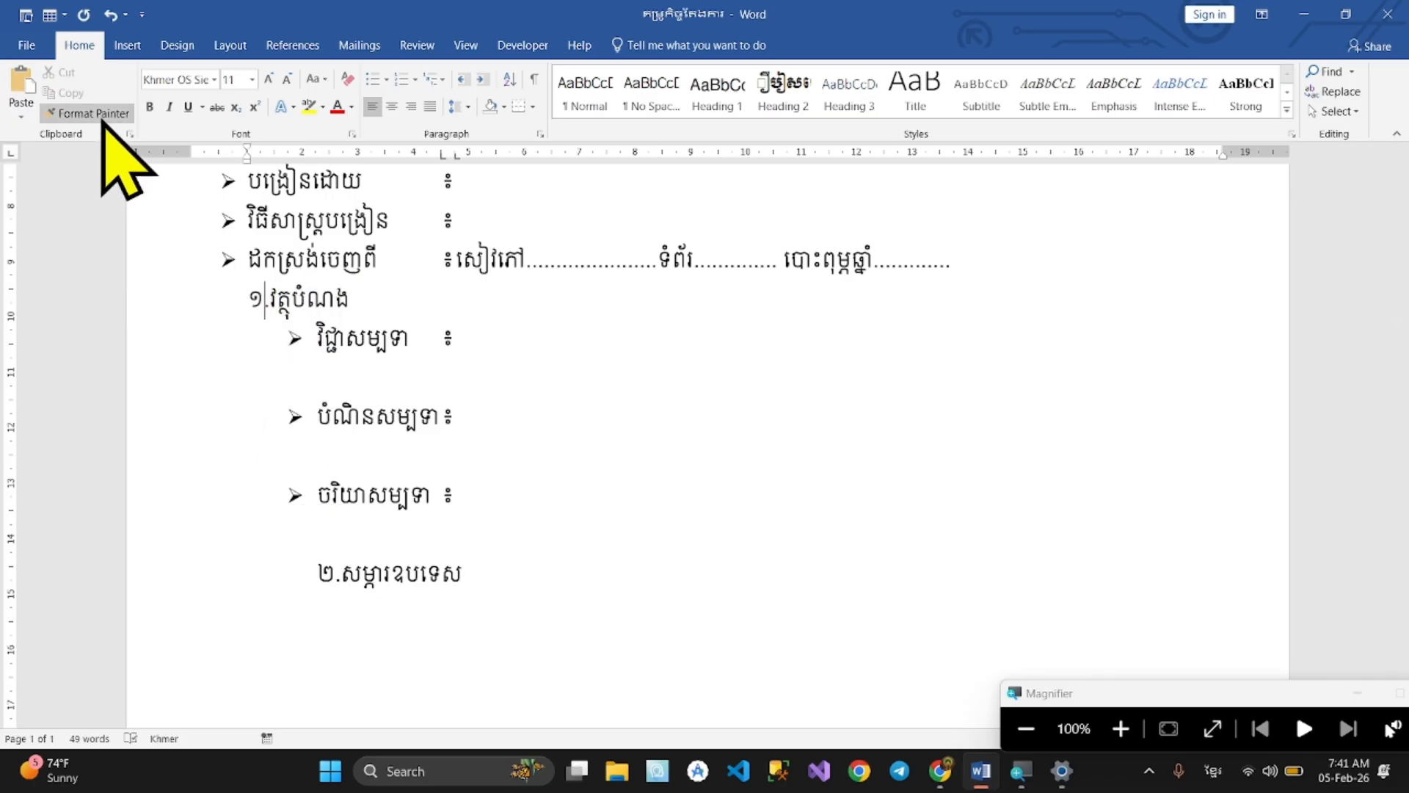
pyautogui.click(473, 565)
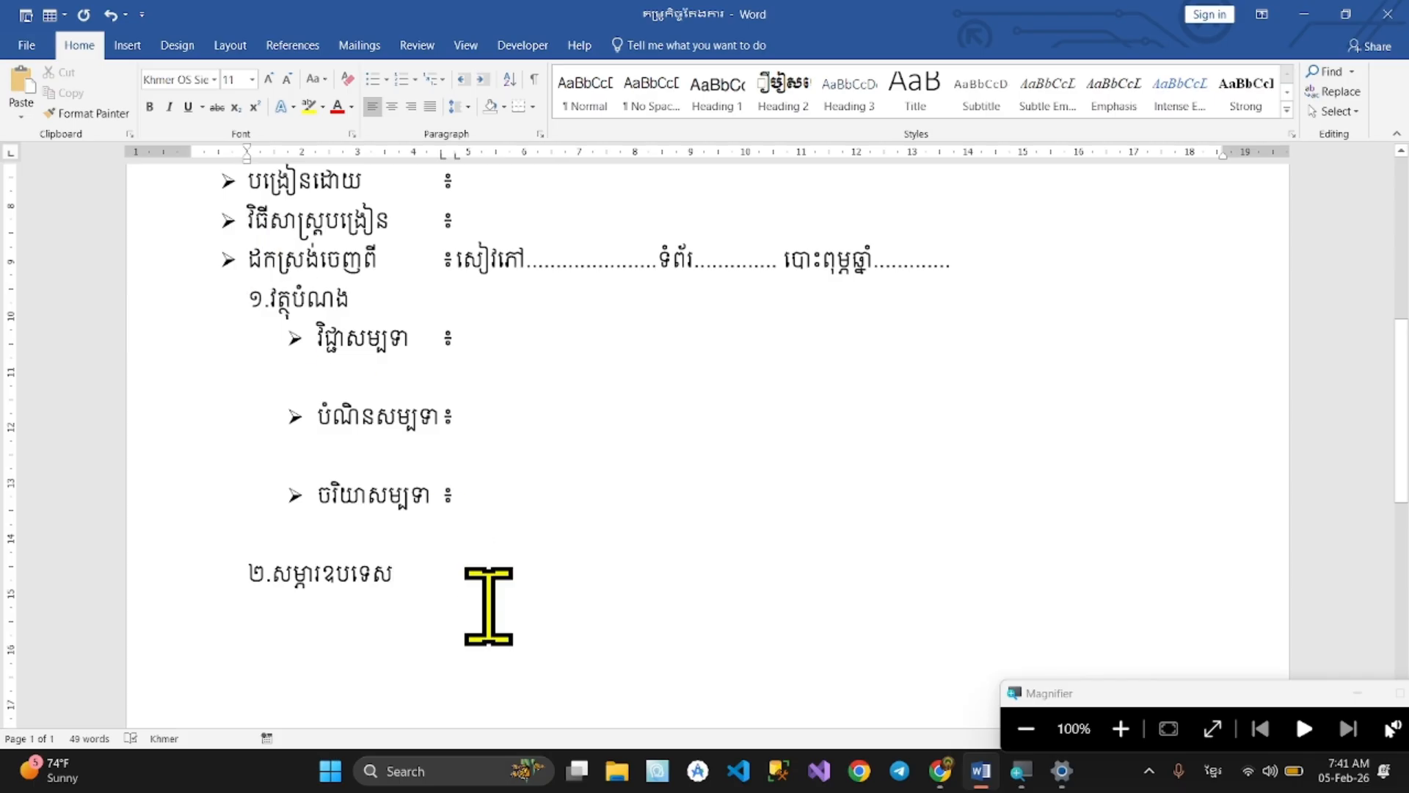
pyautogui.scroll(-1, 488, 607)
pyautogui.scroll(-1, 488, 606)
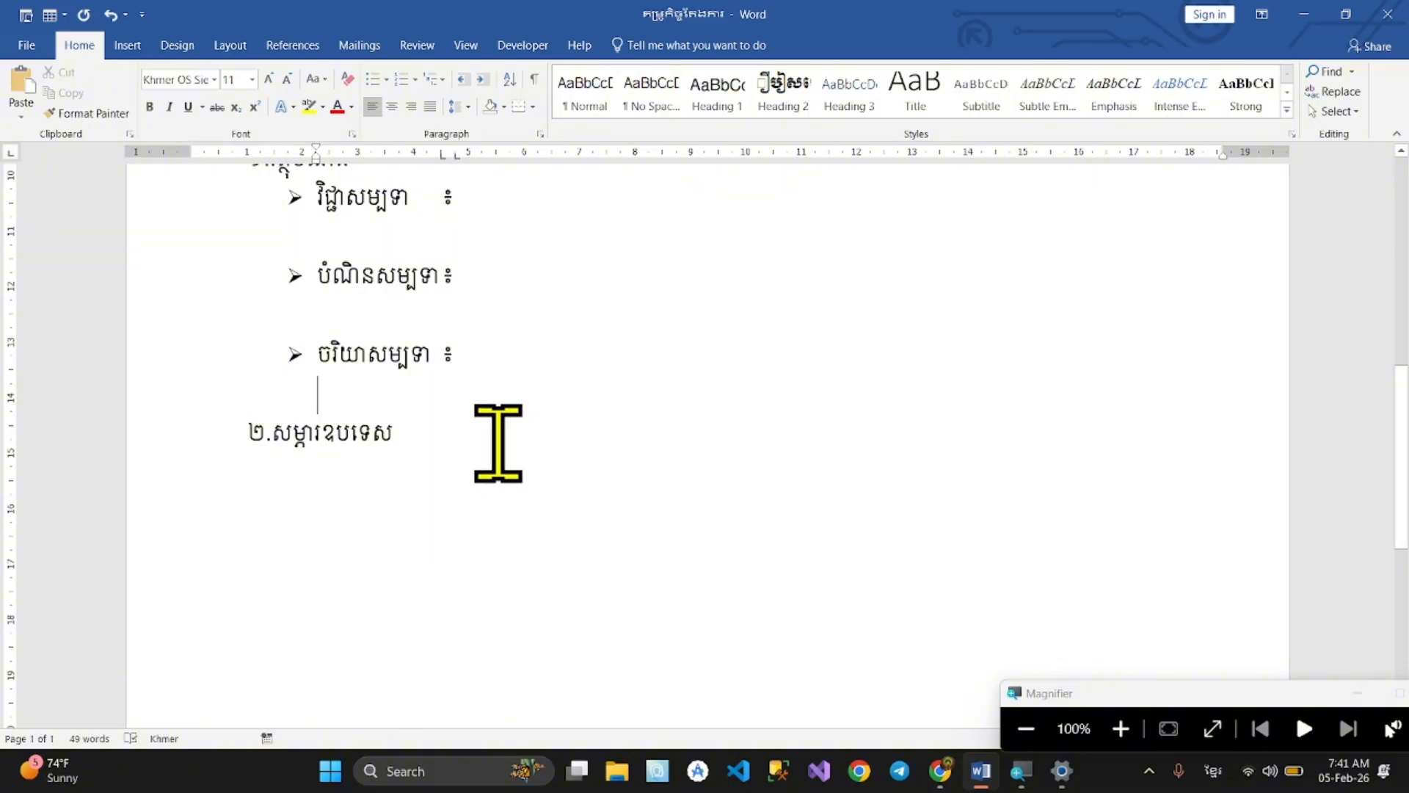
# Start a new line beneath ២.សម្ភារឧបទេស and give it the arrow-bullet formatting of the ចរិយាសម្បទា line
pyautogui.click(517, 449)
pyautogui.hotkey('alt', 'Tab')
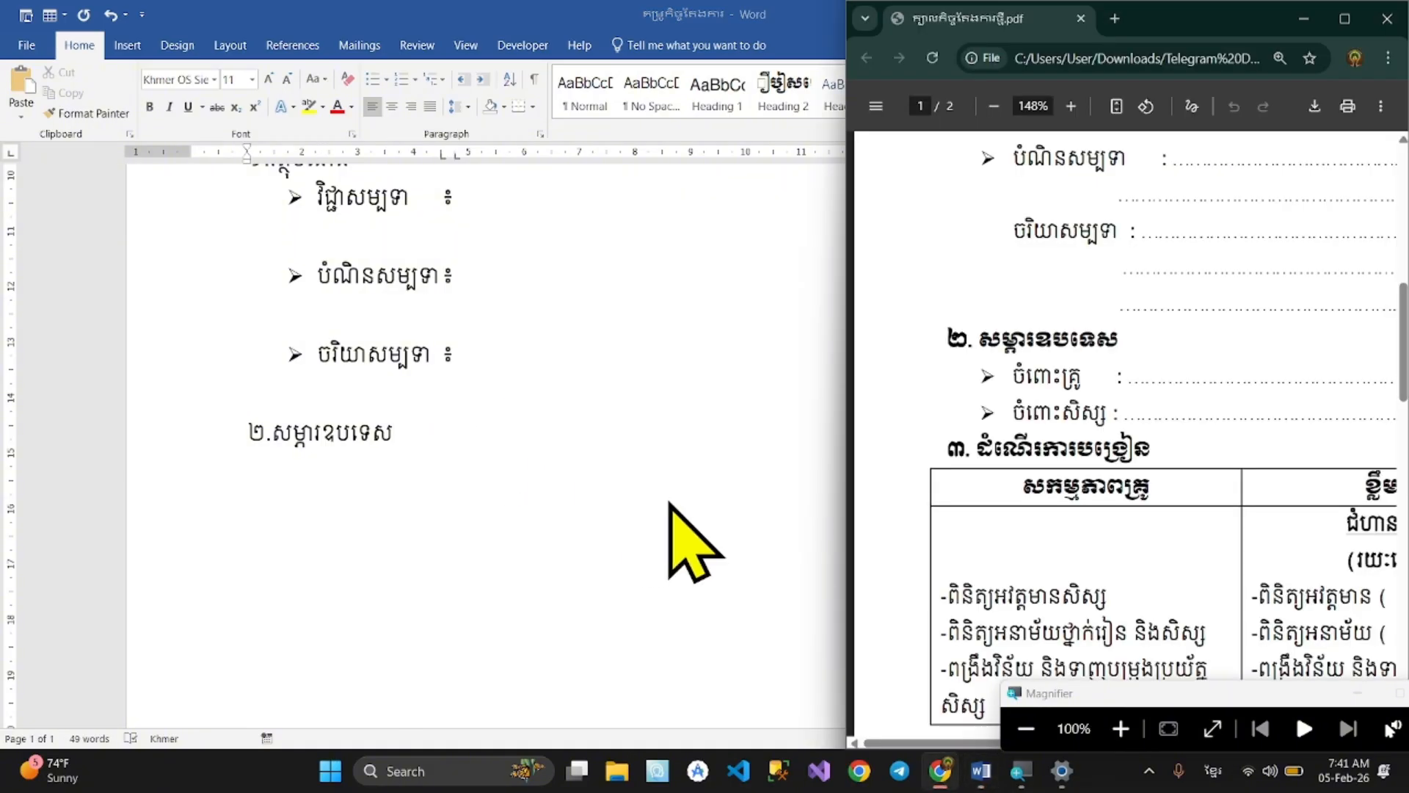
pyautogui.scroll(-1, 1055, 424)
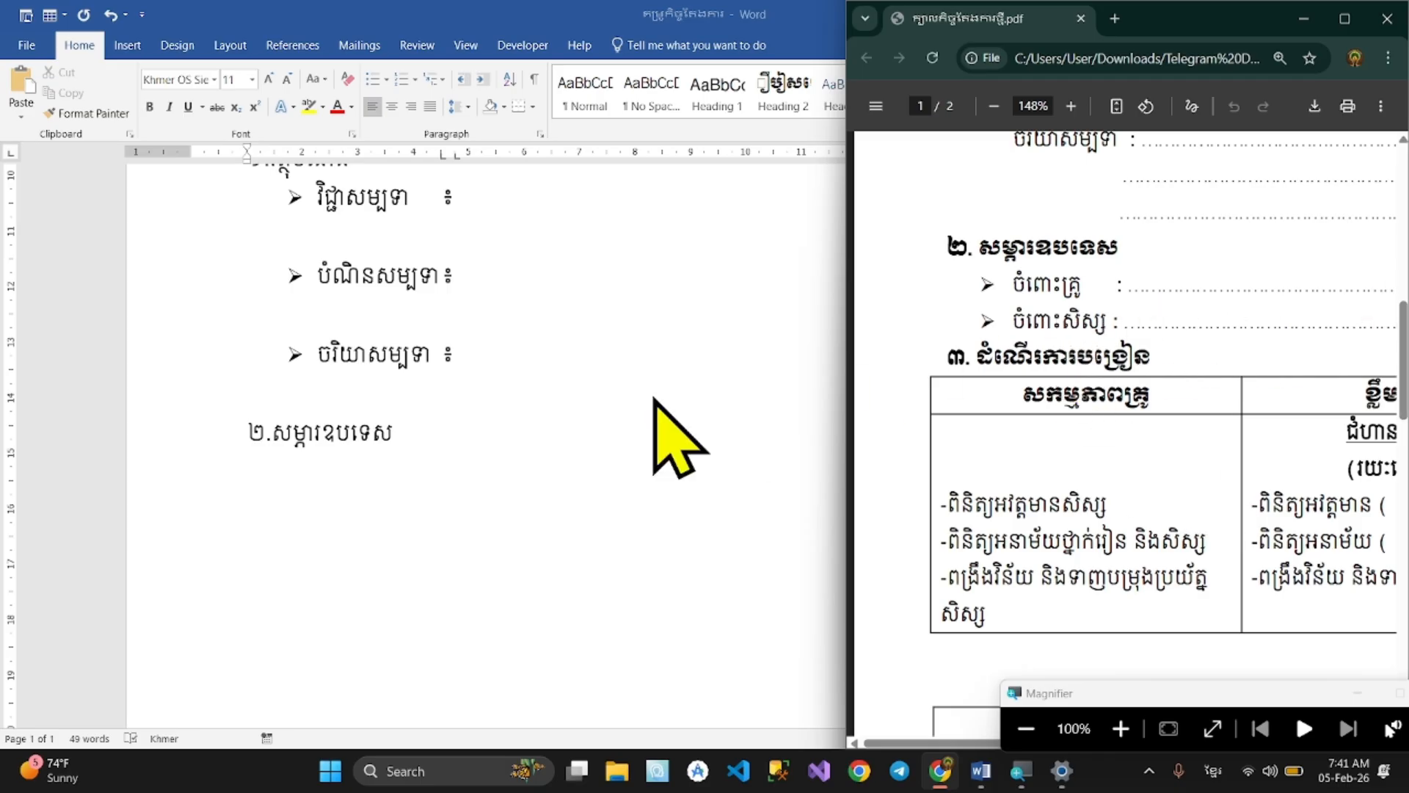
pyautogui.click(385, 349)
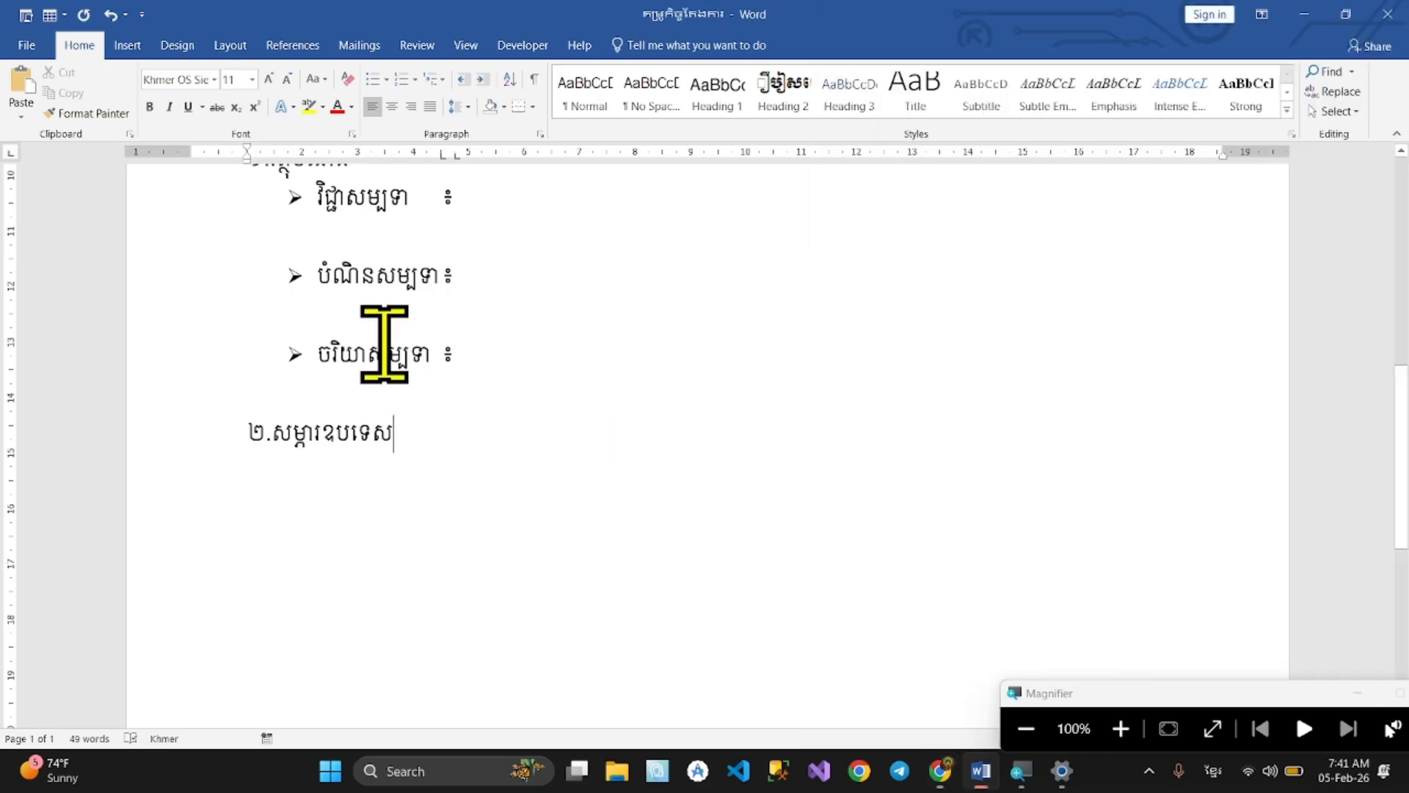
pyautogui.click(84, 114)
pyautogui.click(393, 495)
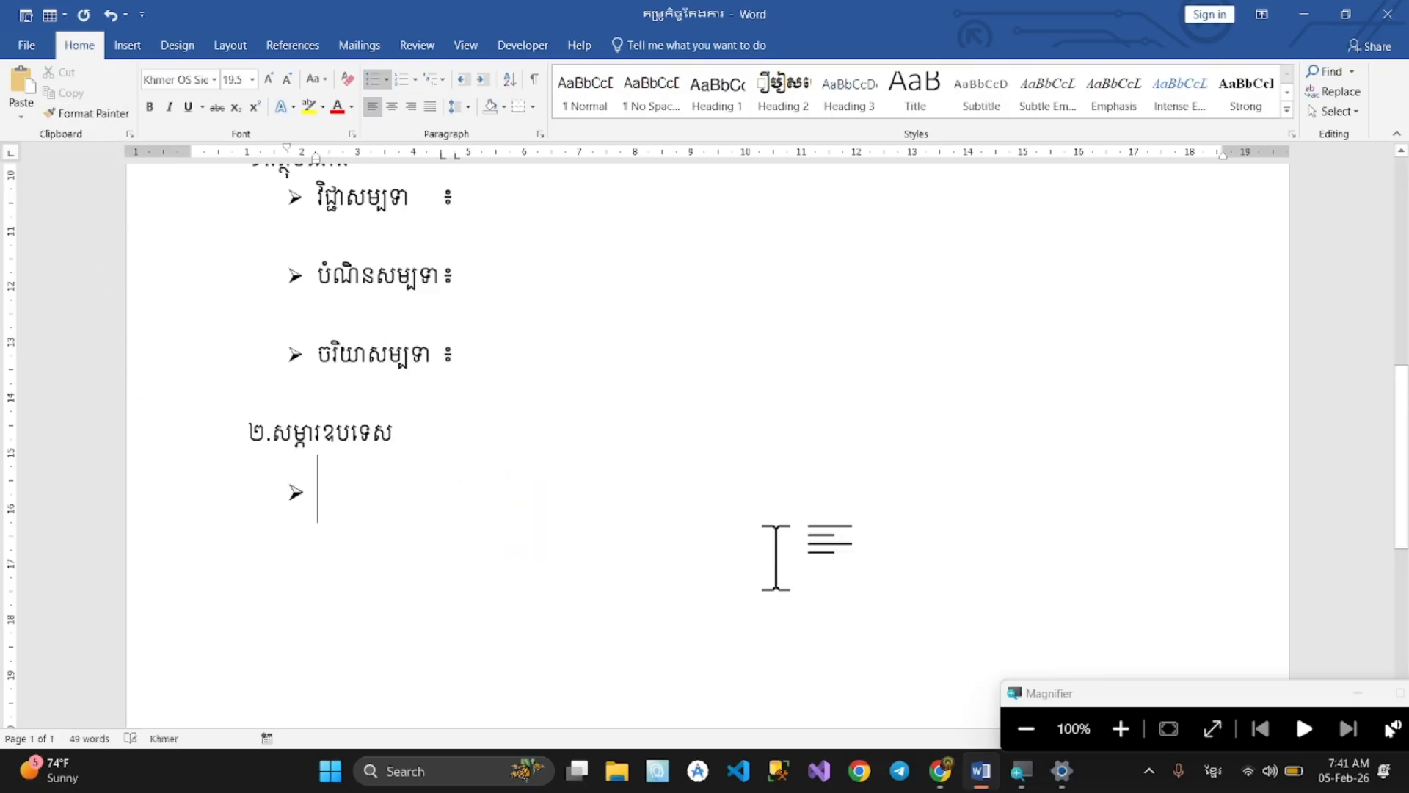
# Enter two arrow-bulleted items, ចំពោះគ្រូ and ចំពោះសិស្ស, under the ២.សម្ភារឧបទេស heading
pyautogui.hotkey('alt', 'Tab')
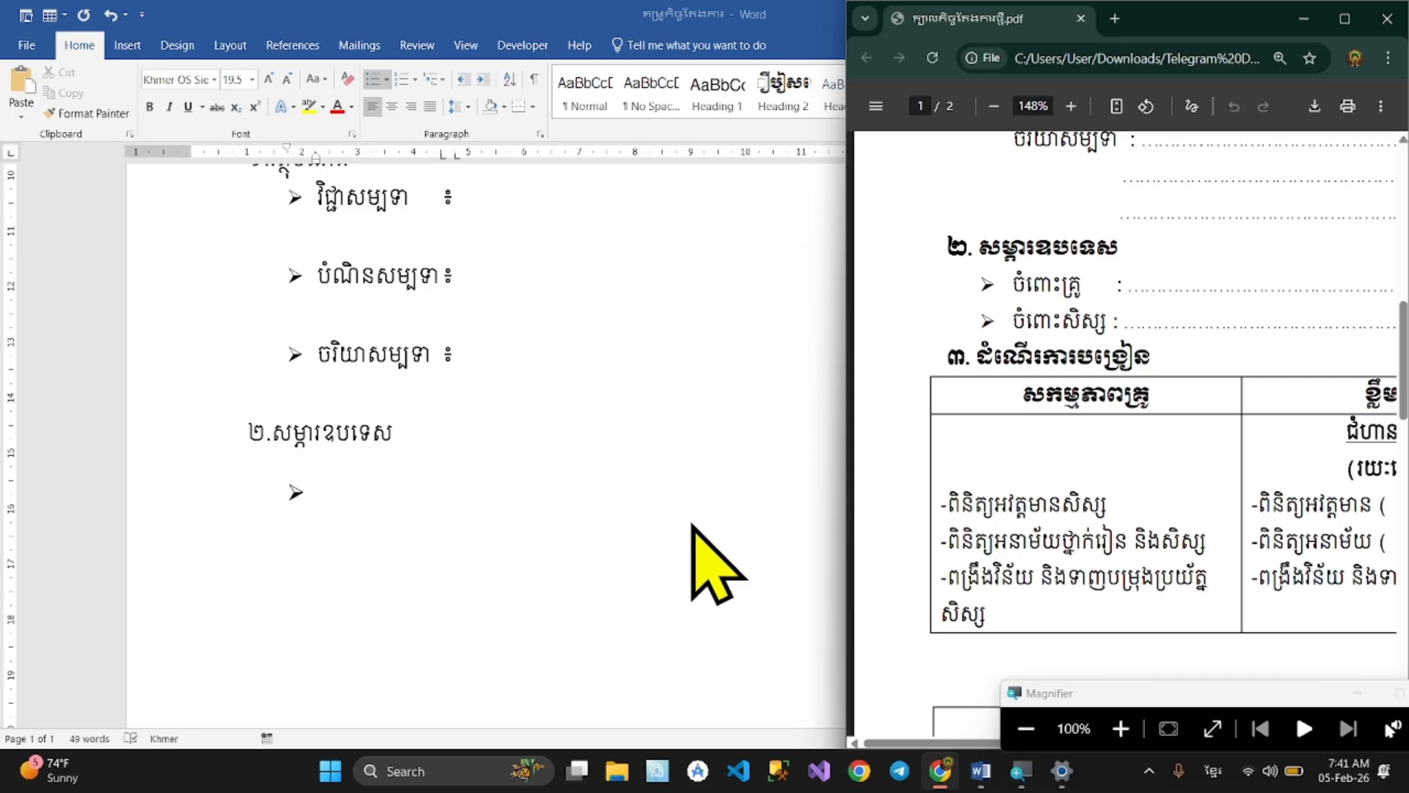
pyautogui.click(562, 525)
pyautogui.write('ចំពោះគ្រូ')
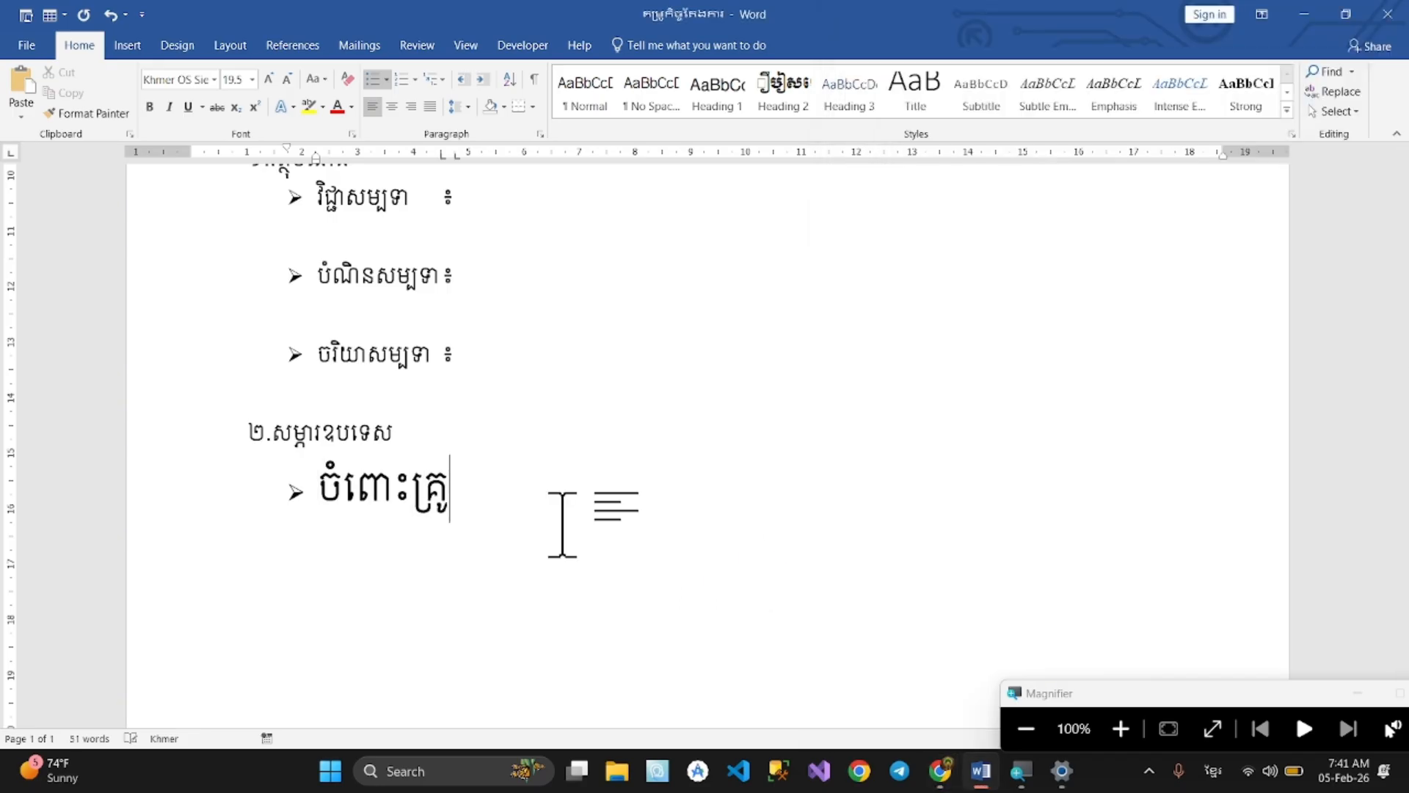
pyautogui.write('ំណព')
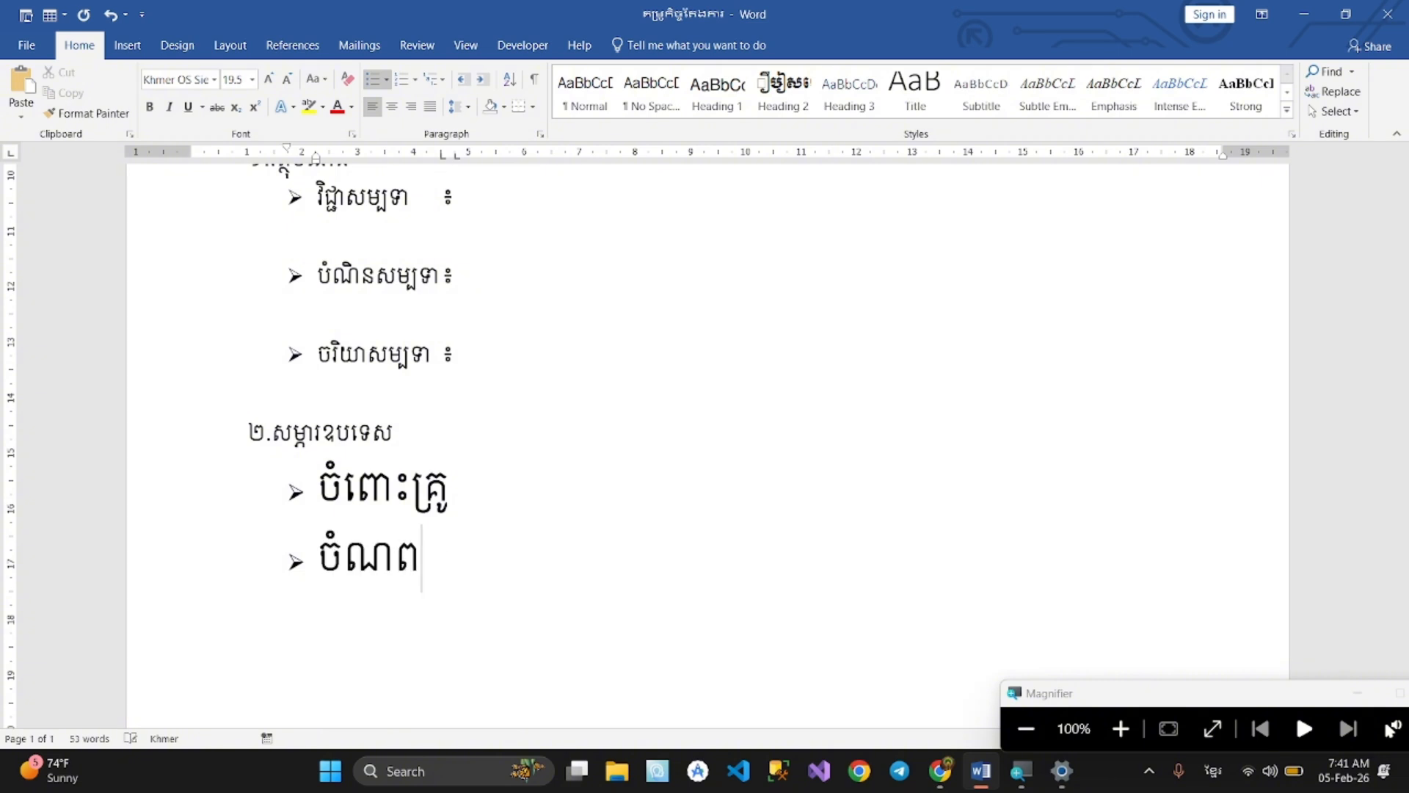
pyautogui.write('ោះសិស្ស')
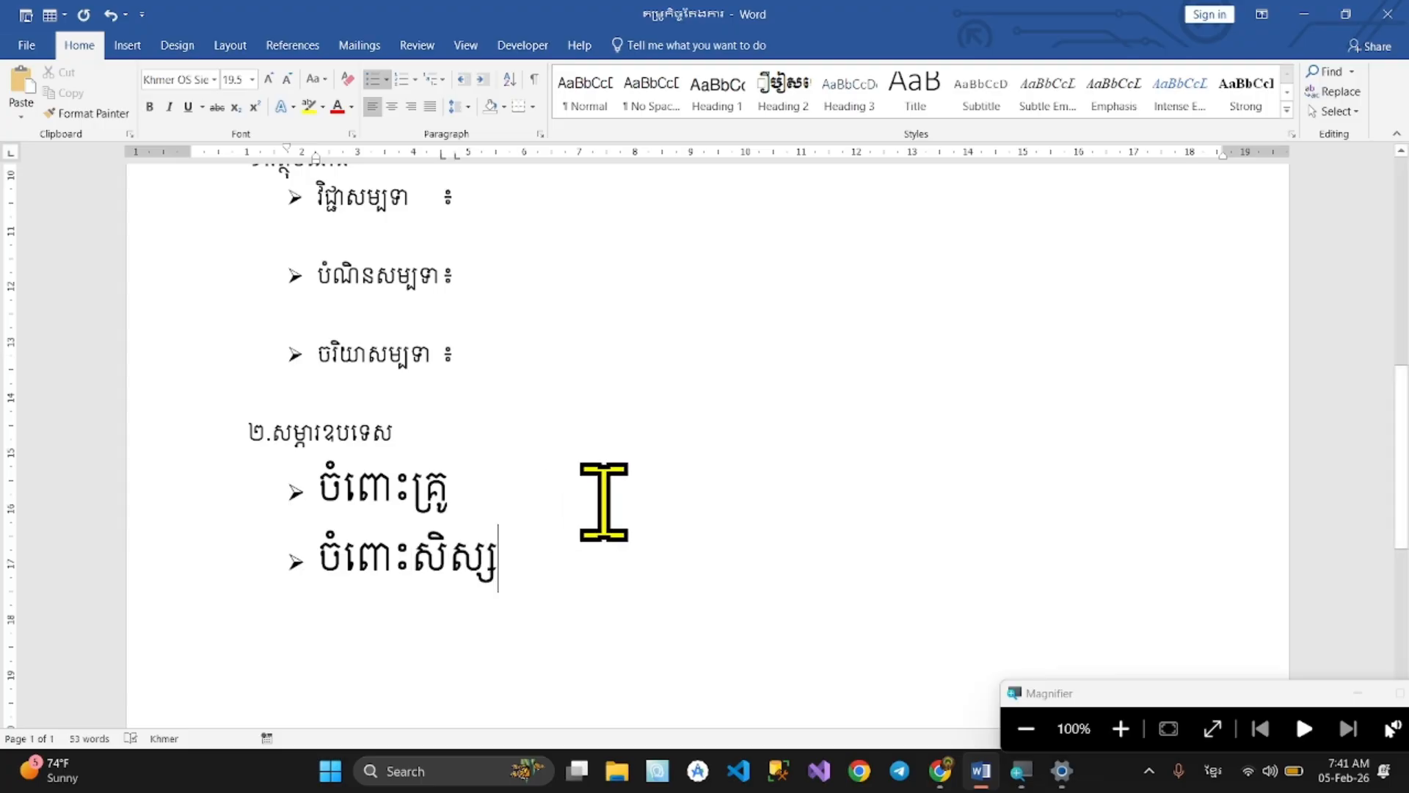
# Set the font size of the ចំពោះគ្រូ and ចំពោះសិស្ស bullets to 11
pyautogui.moveTo(323, 488); pyautogui.dragTo(541, 535)
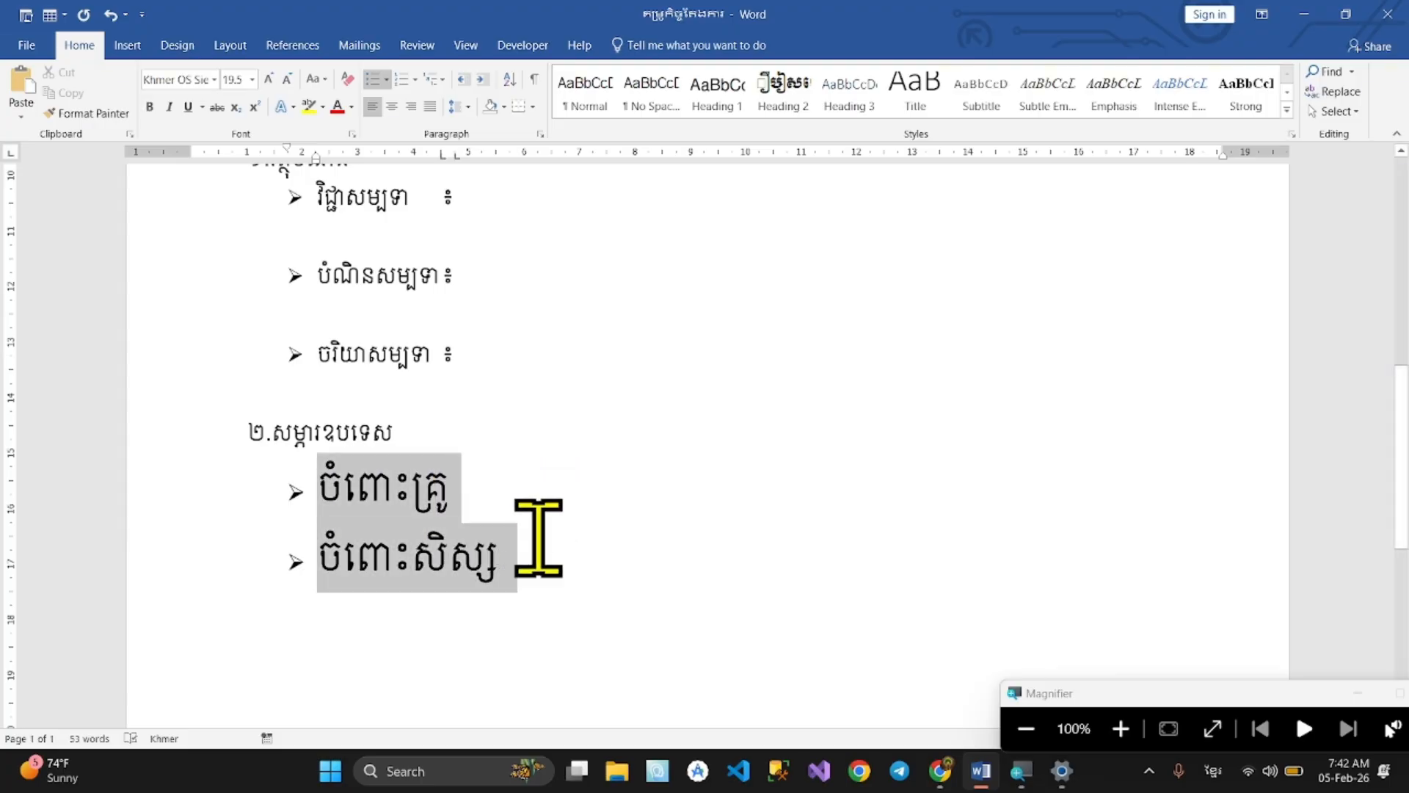
pyautogui.click(252, 80)
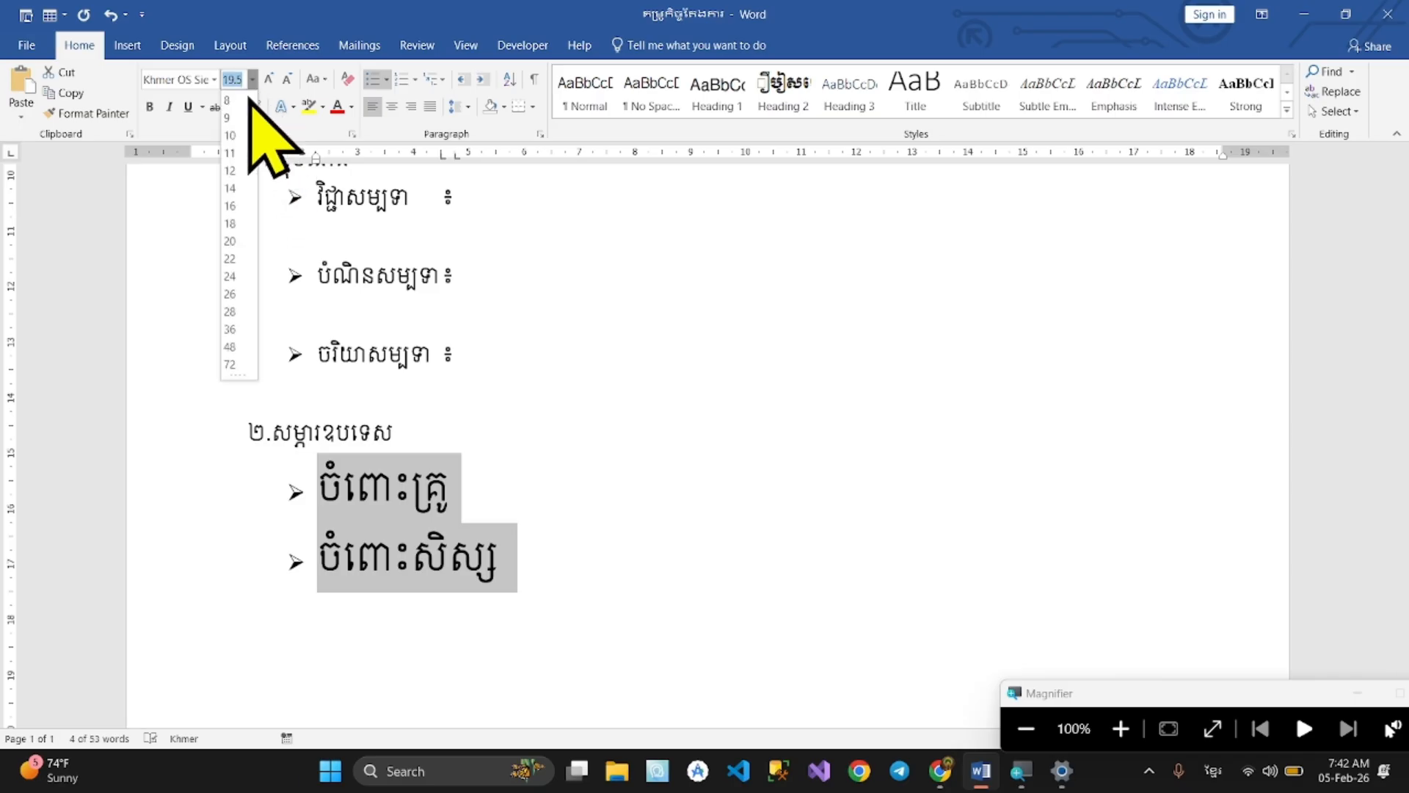
pyautogui.click(249, 176)
# Add a tab-aligned ៖ after both ចំពោះគ្រូ and ចំពោះសិស្ស
pyautogui.click(506, 464)
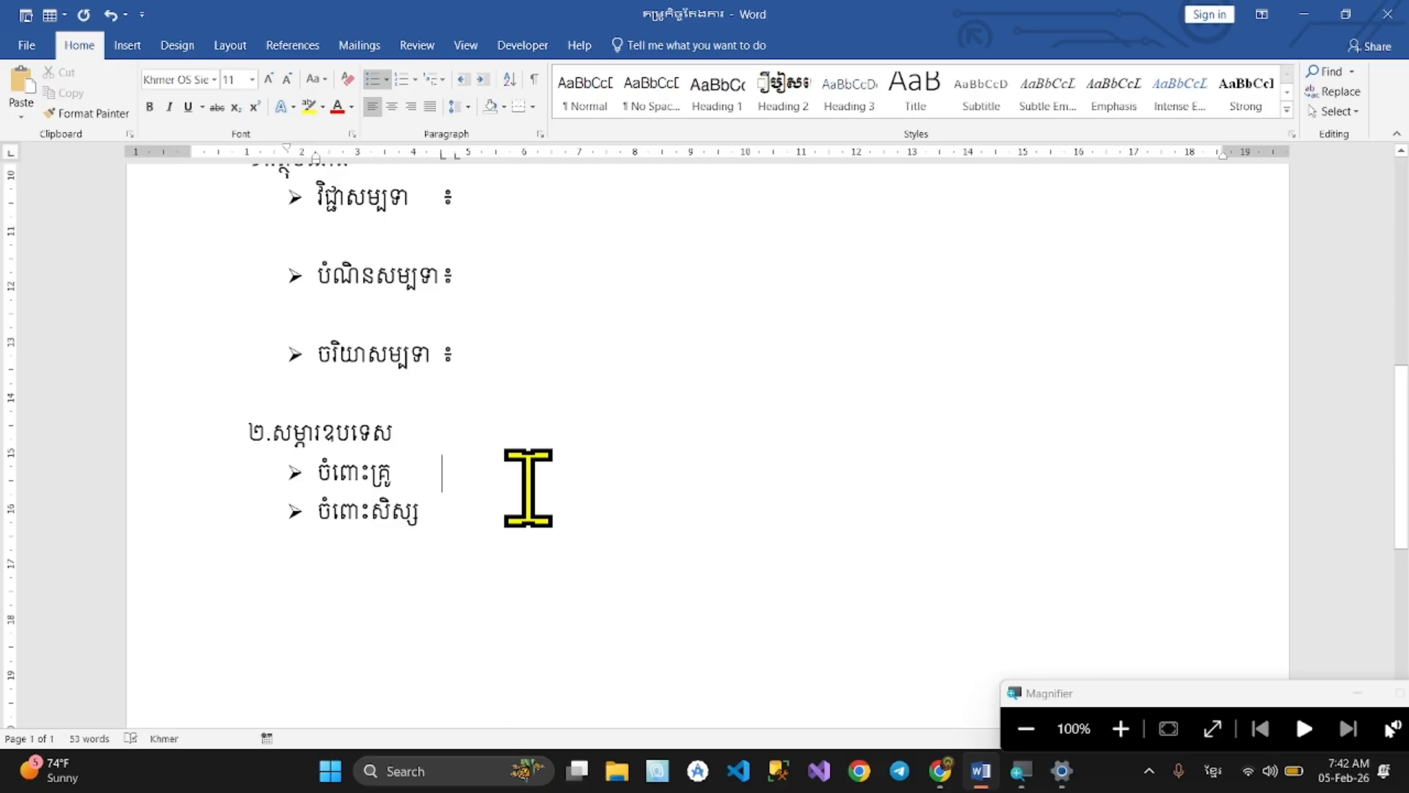
pyautogui.write('៖')
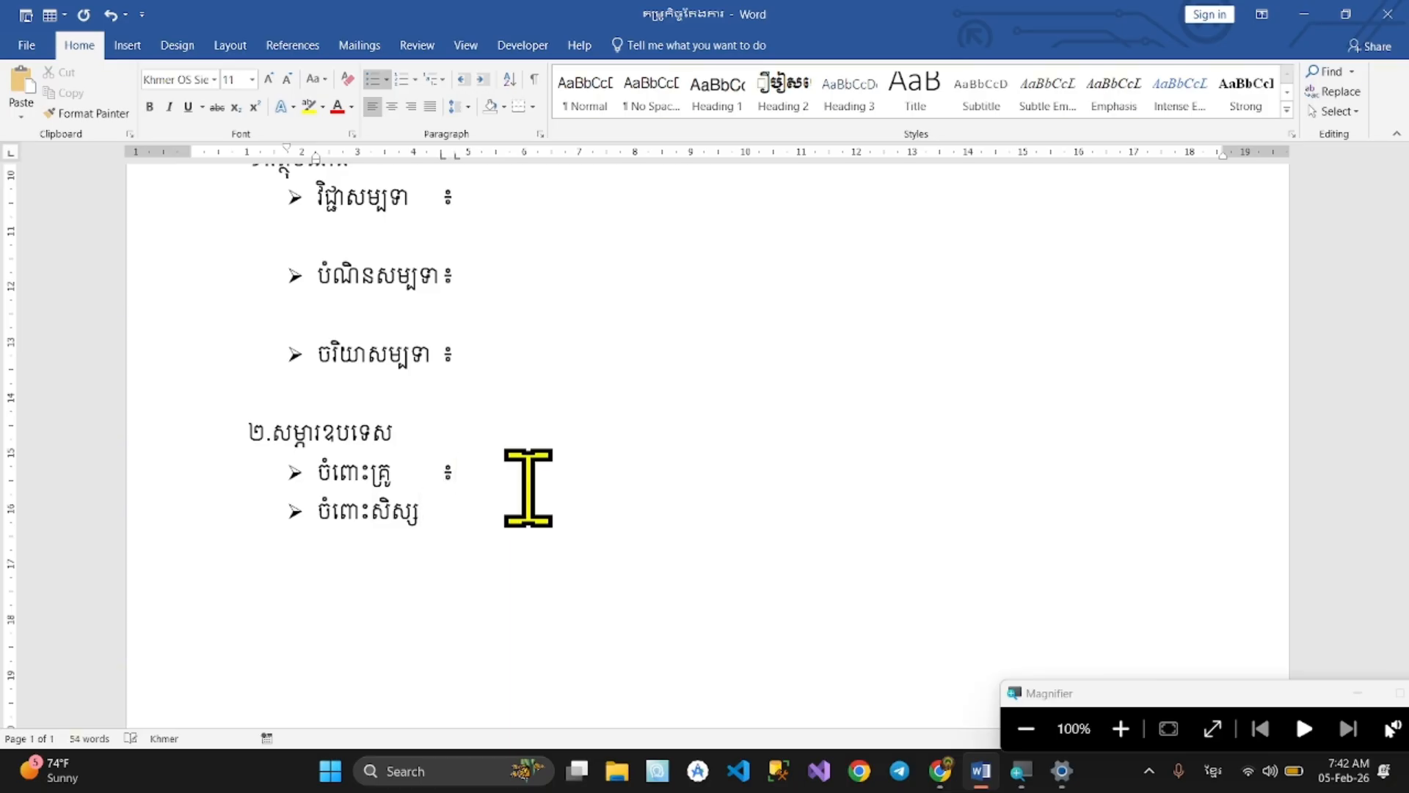
pyautogui.write('៖')
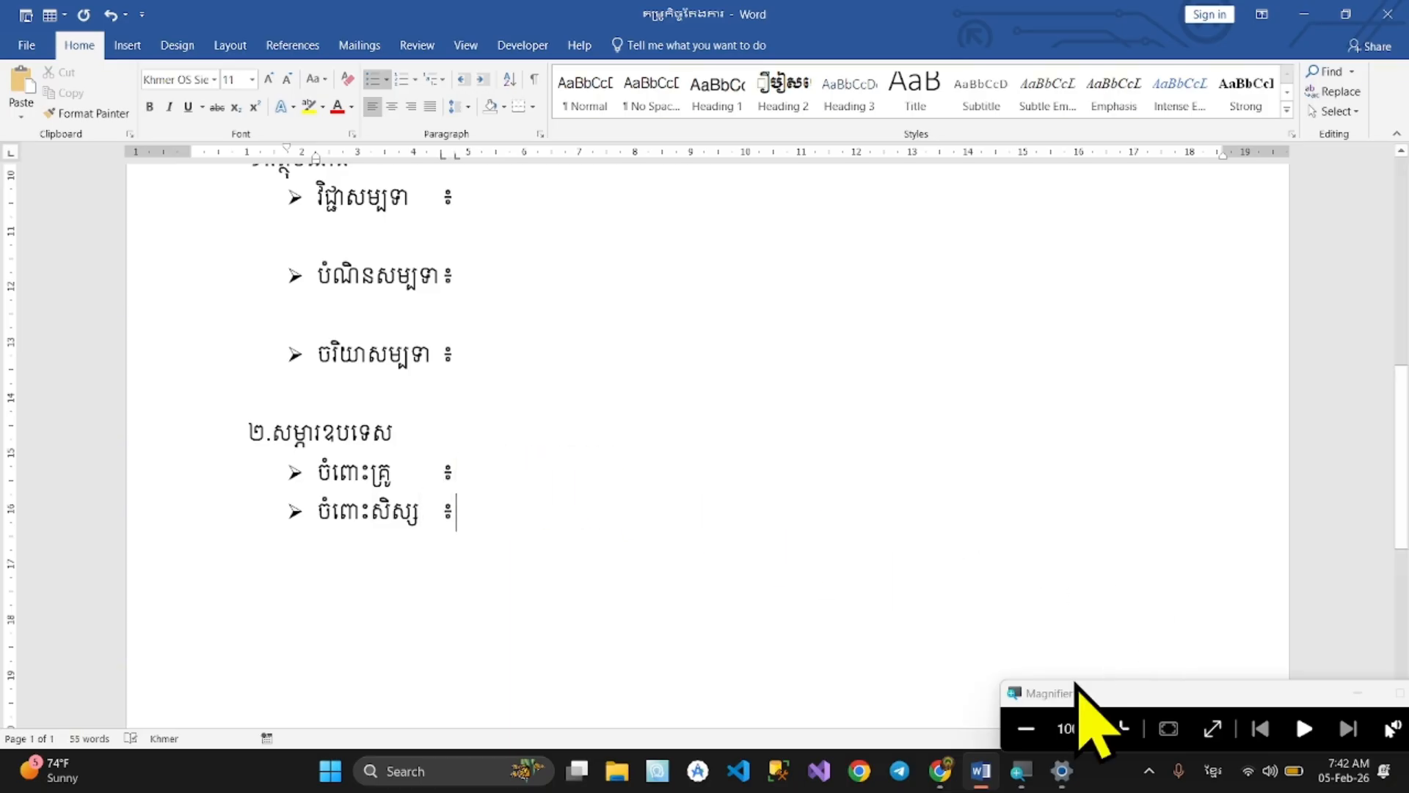
# Add the unbulleted heading ៣.ដំណើរការបង្រៀន beneath ចំពោះសិស្ស and copy the formatting of the ២.សម្ភារឧបទេស heading onto it
pyautogui.click(942, 771)
pyautogui.scroll(-1, 1038, 538)
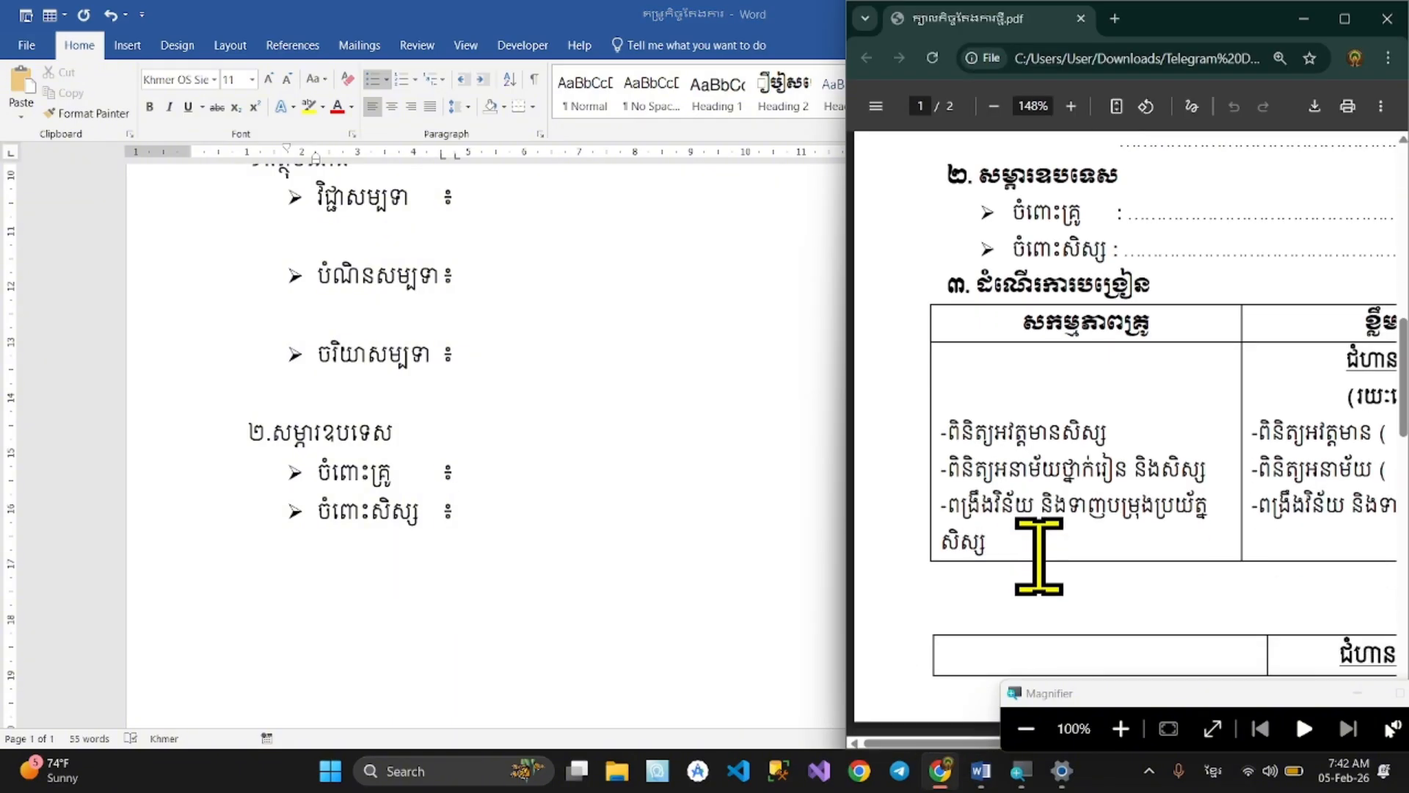
pyautogui.click(549, 508)
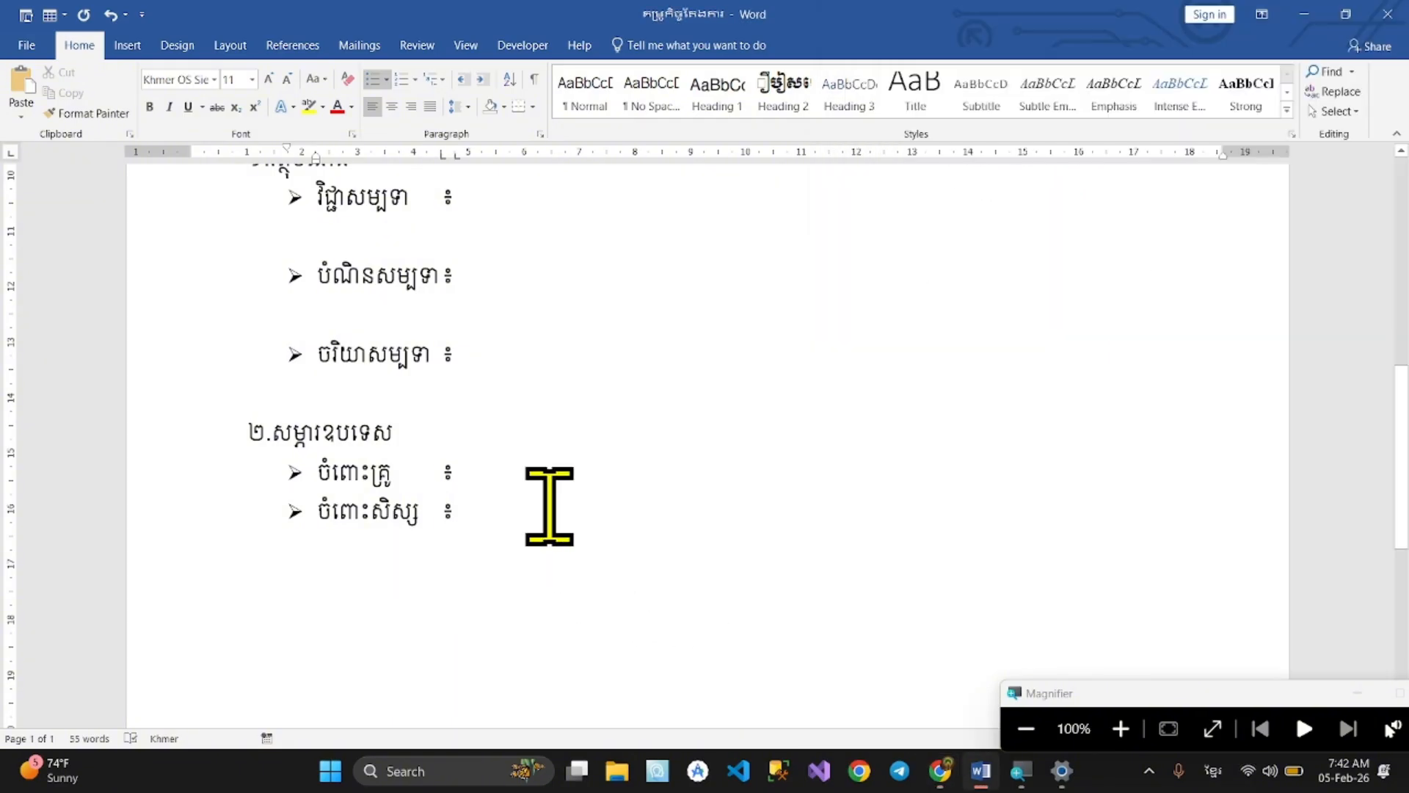
pyautogui.press('Return')
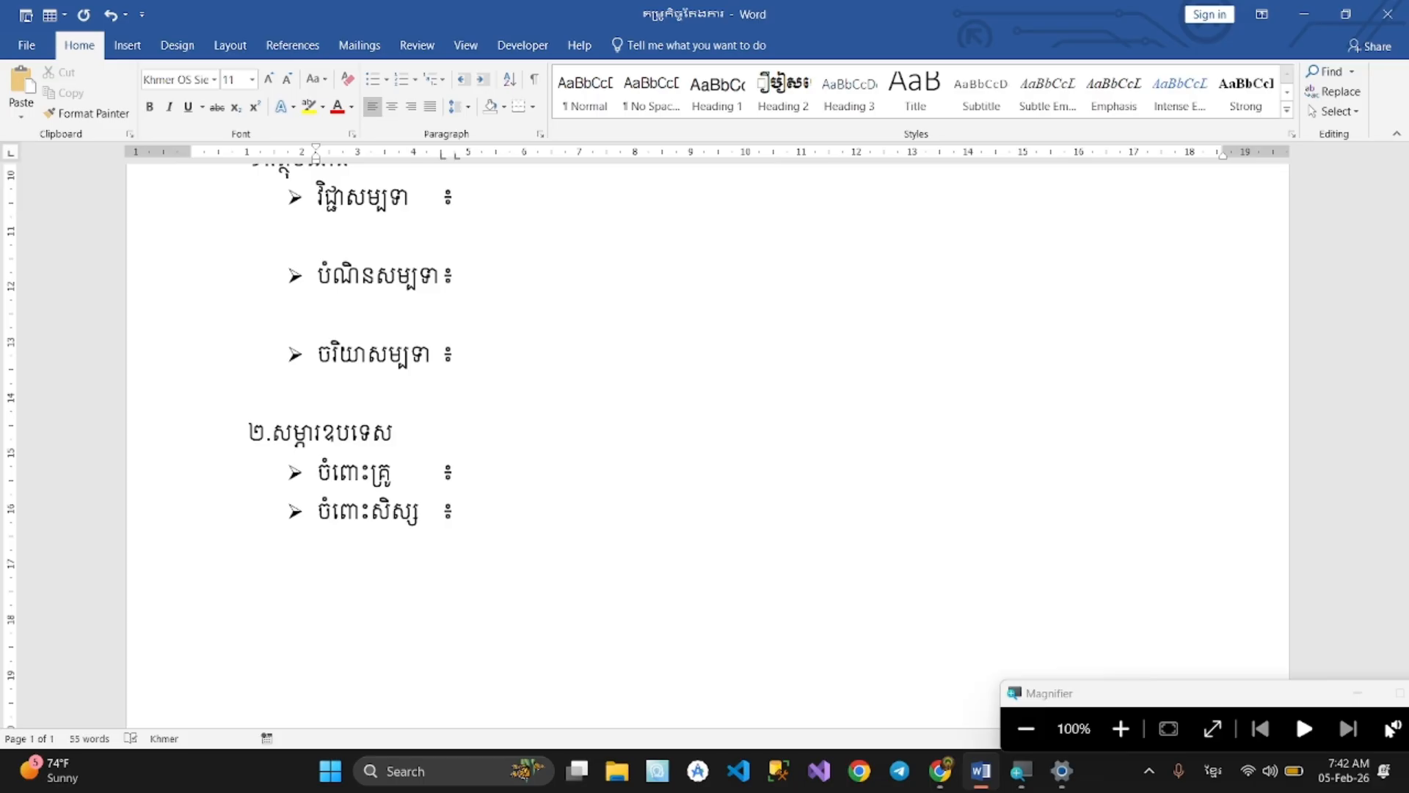
pyautogui.write('៣.ដំណើរការបង្រៀន')
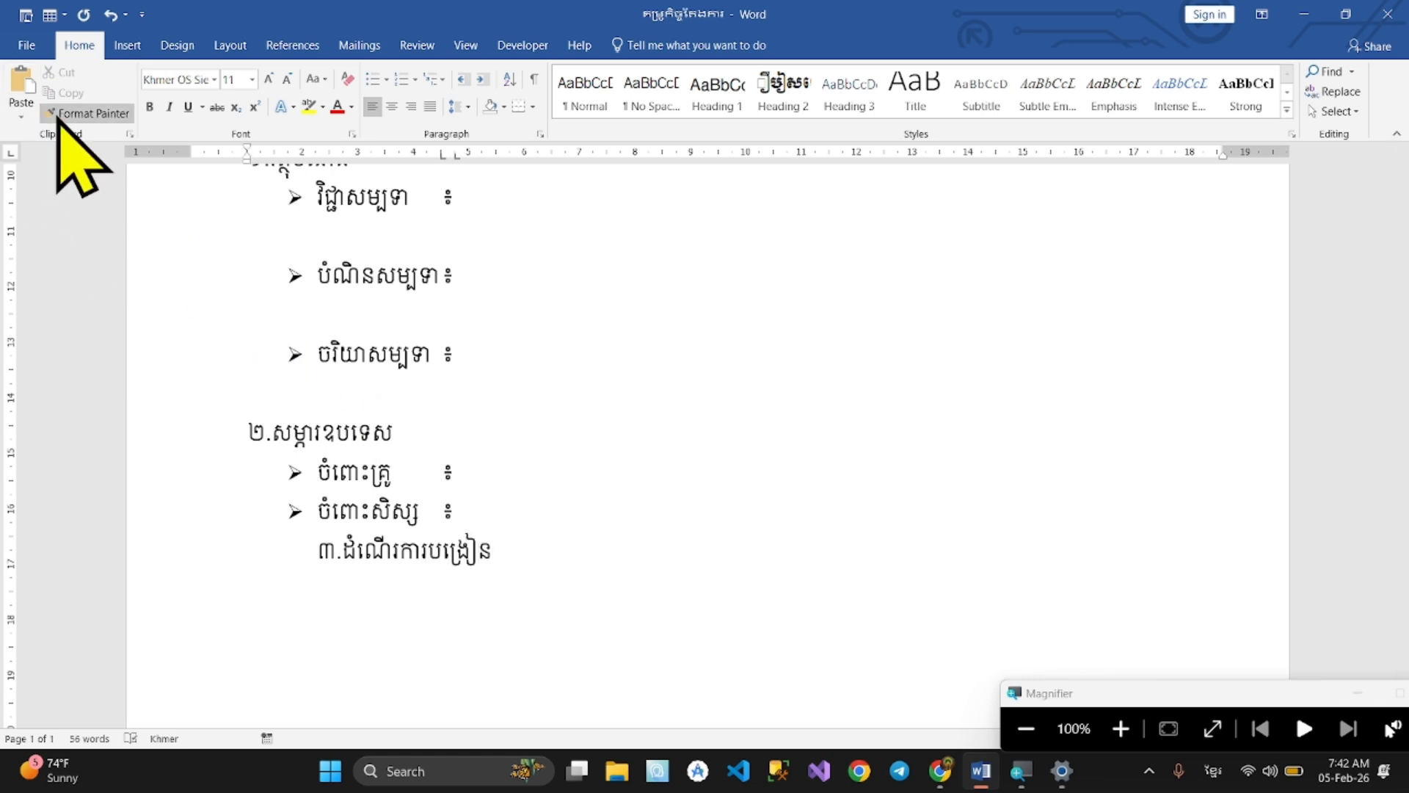
pyautogui.click(85, 113)
pyautogui.click(538, 557)
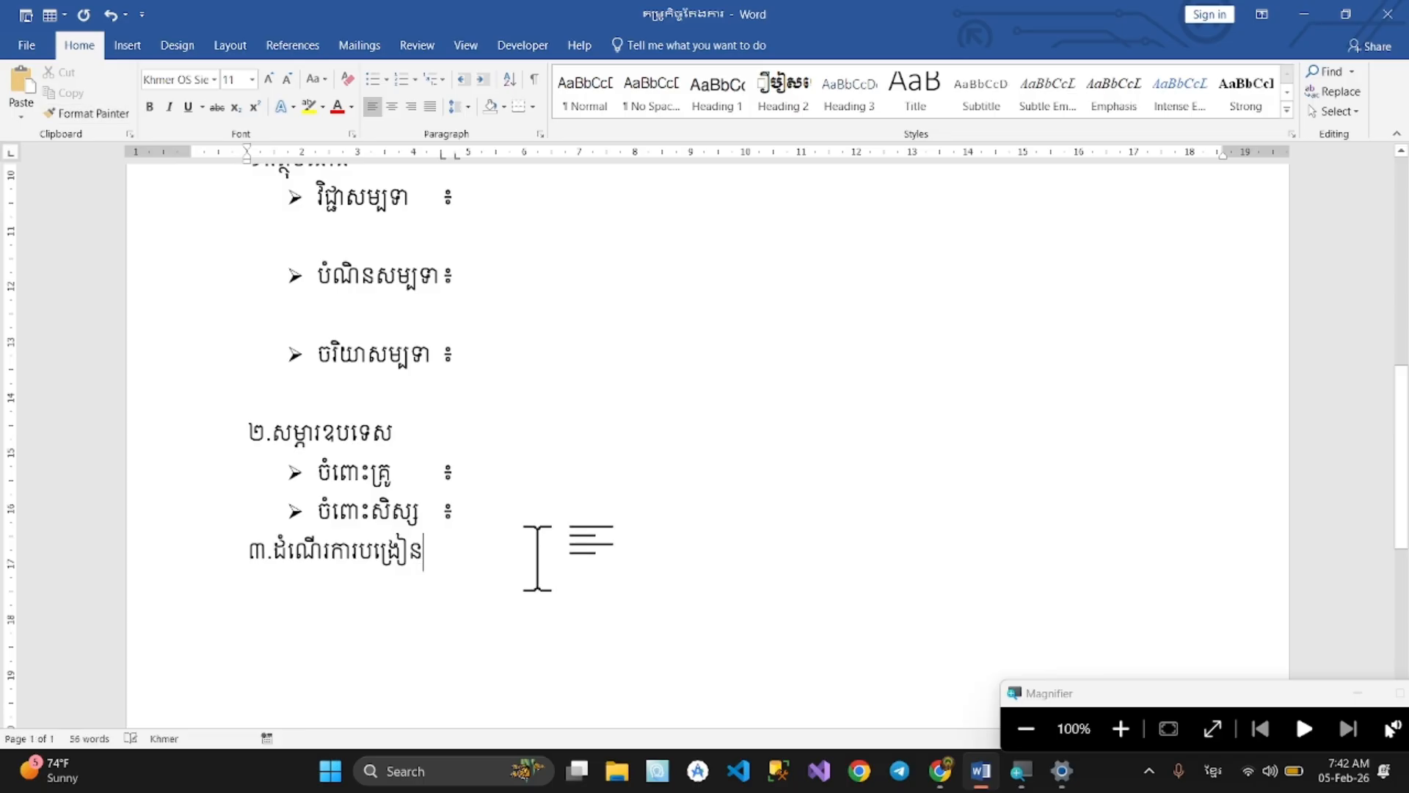
# Consult section 3 of the reference PDF in Chrome, return to Word and add an empty line below the heading ៣.ដំណើរការបង្រៀន
pyautogui.click(940, 771)
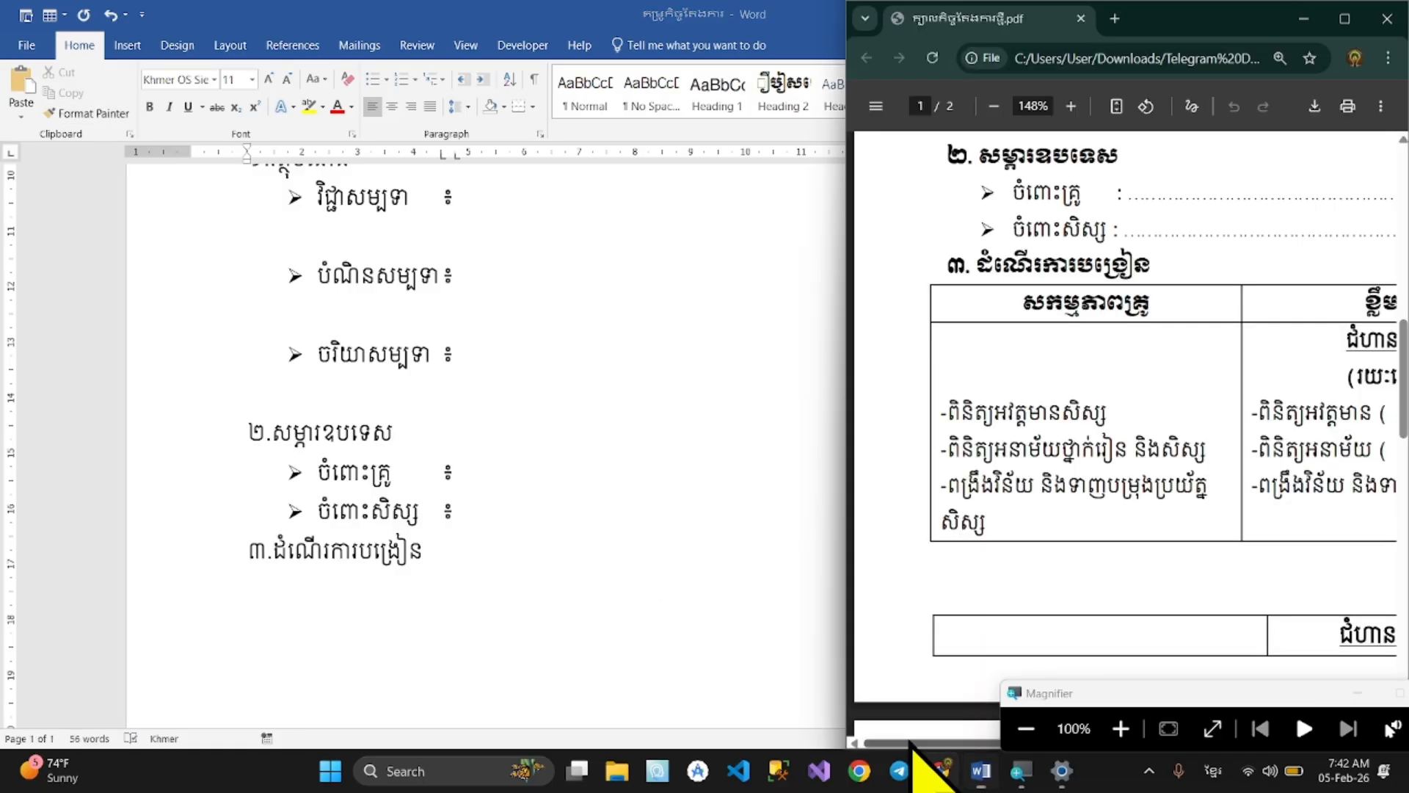
pyautogui.scroll(-3, 977, 624)
pyautogui.click(538, 569)
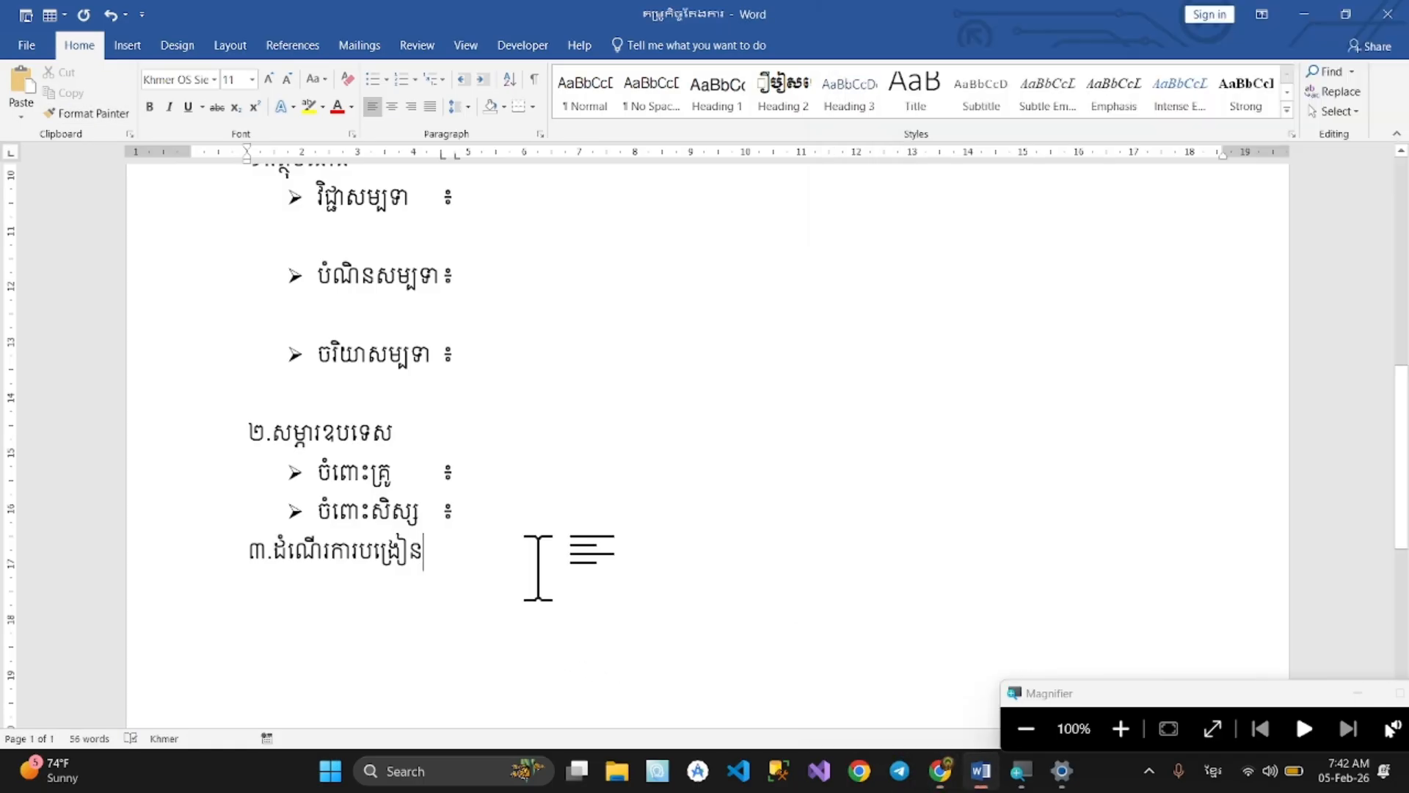
pyautogui.press('Return')
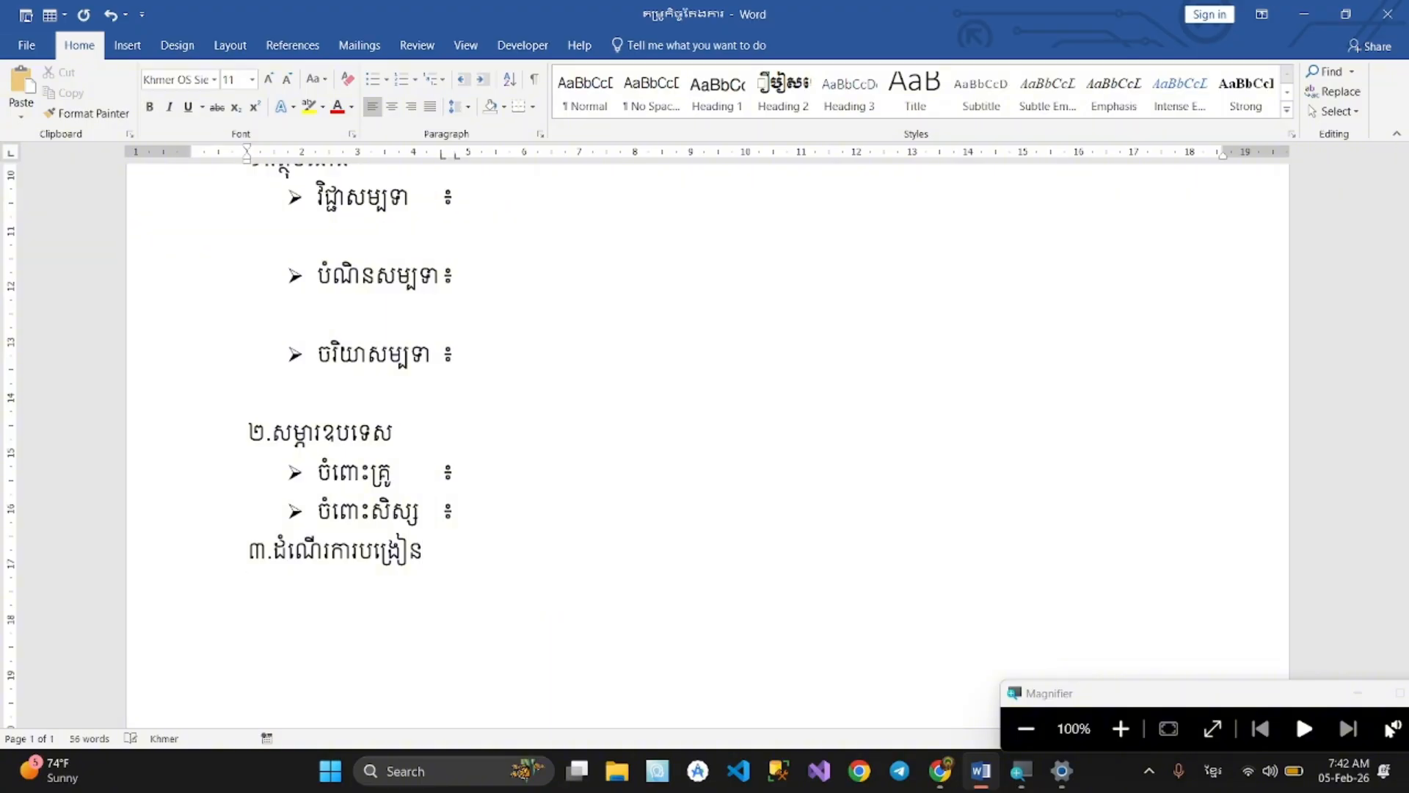
# Review the lesson plan from the school name and title down to the heading ៣.ដំណើរការបង្រៀន
pyautogui.scroll(1, 440, 510)
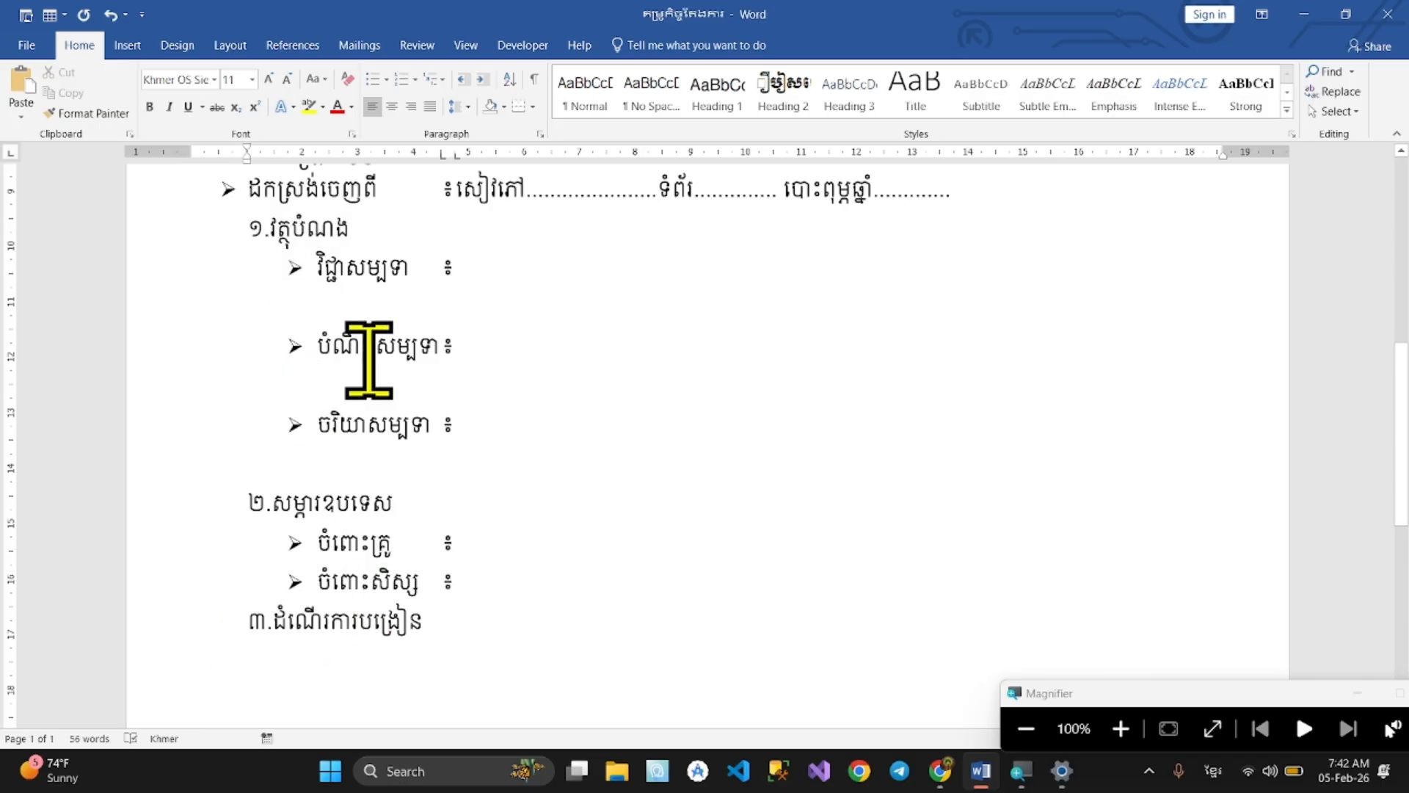
pyautogui.click(351, 540)
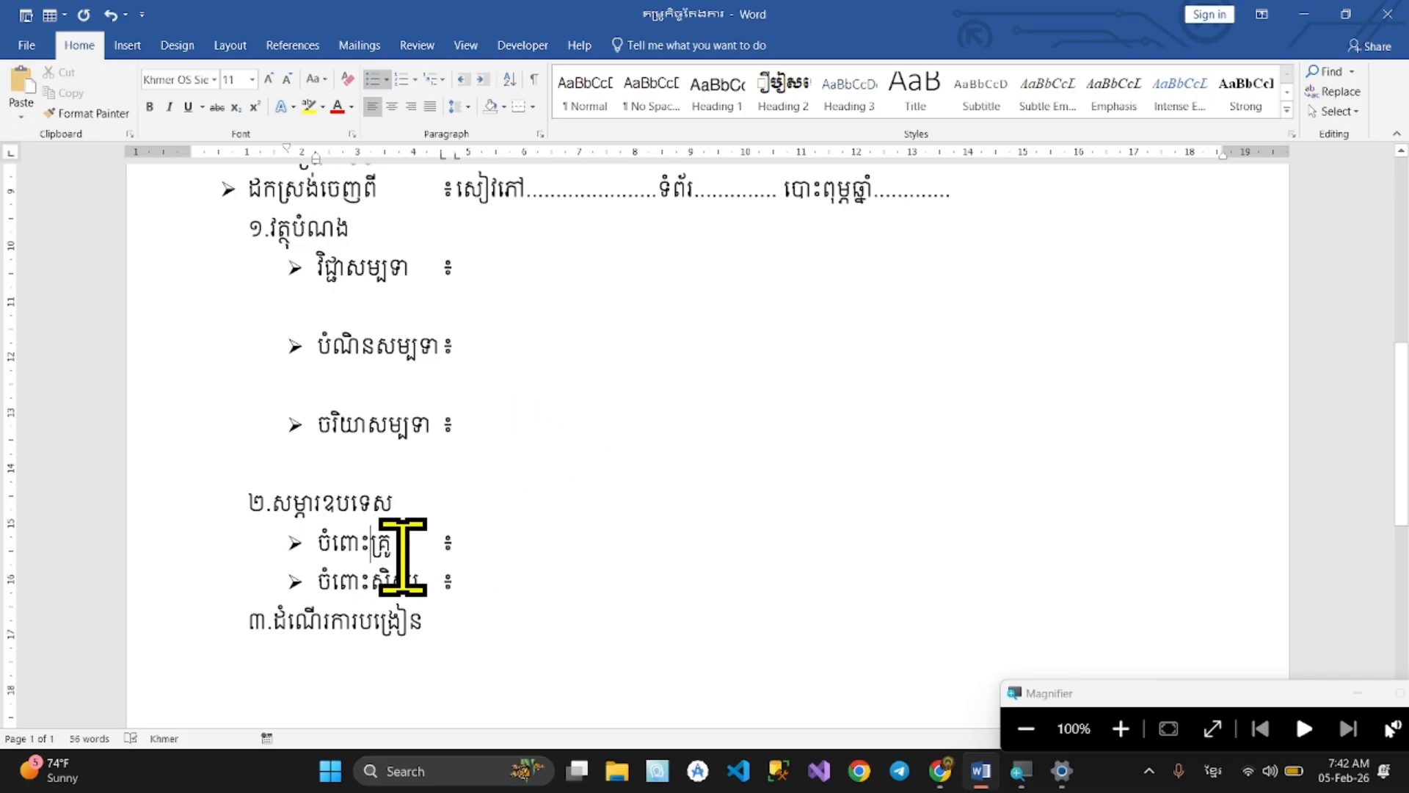
pyautogui.scroll(1, 337, 565)
pyautogui.scroll(4, 334, 572)
pyautogui.scroll(-9, 327, 576)
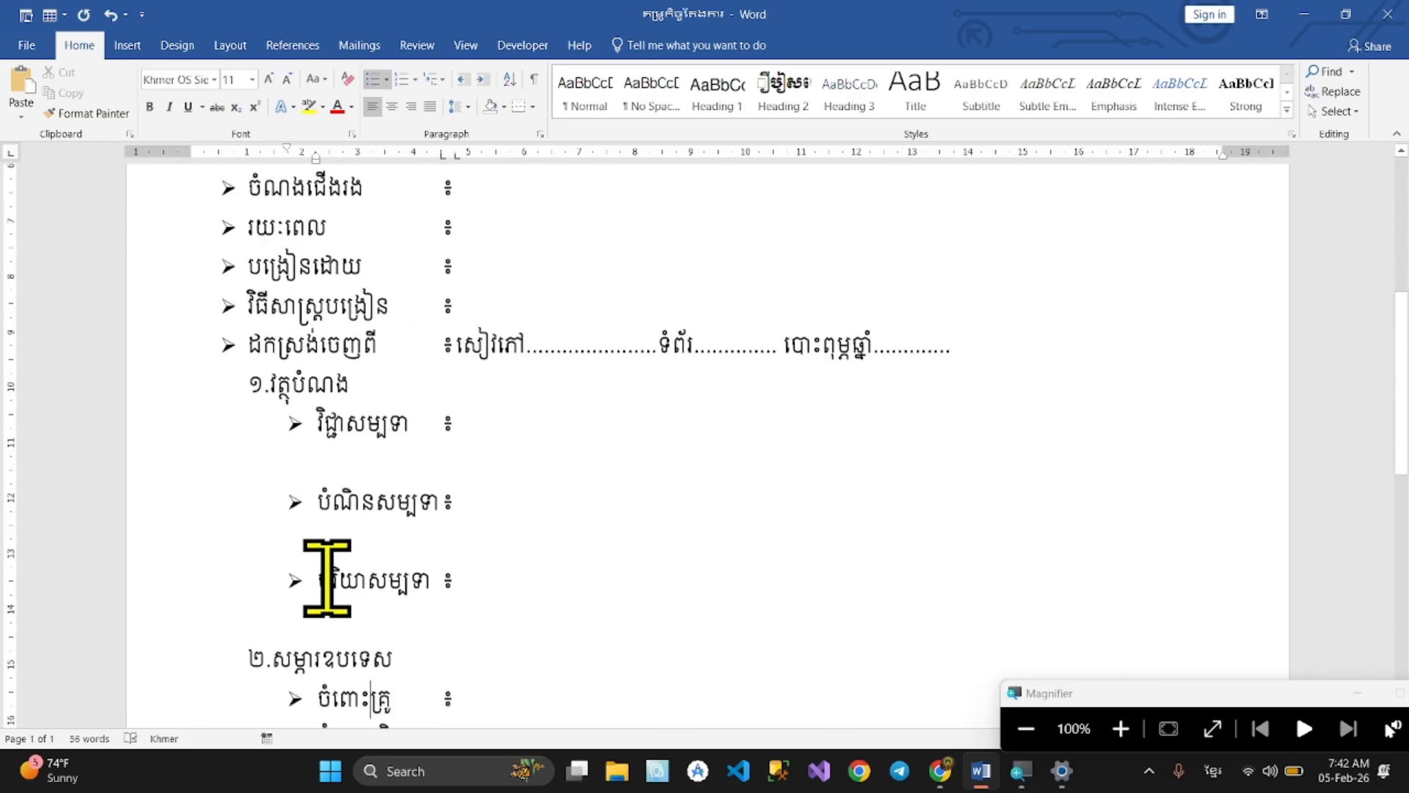
pyautogui.click(459, 402)
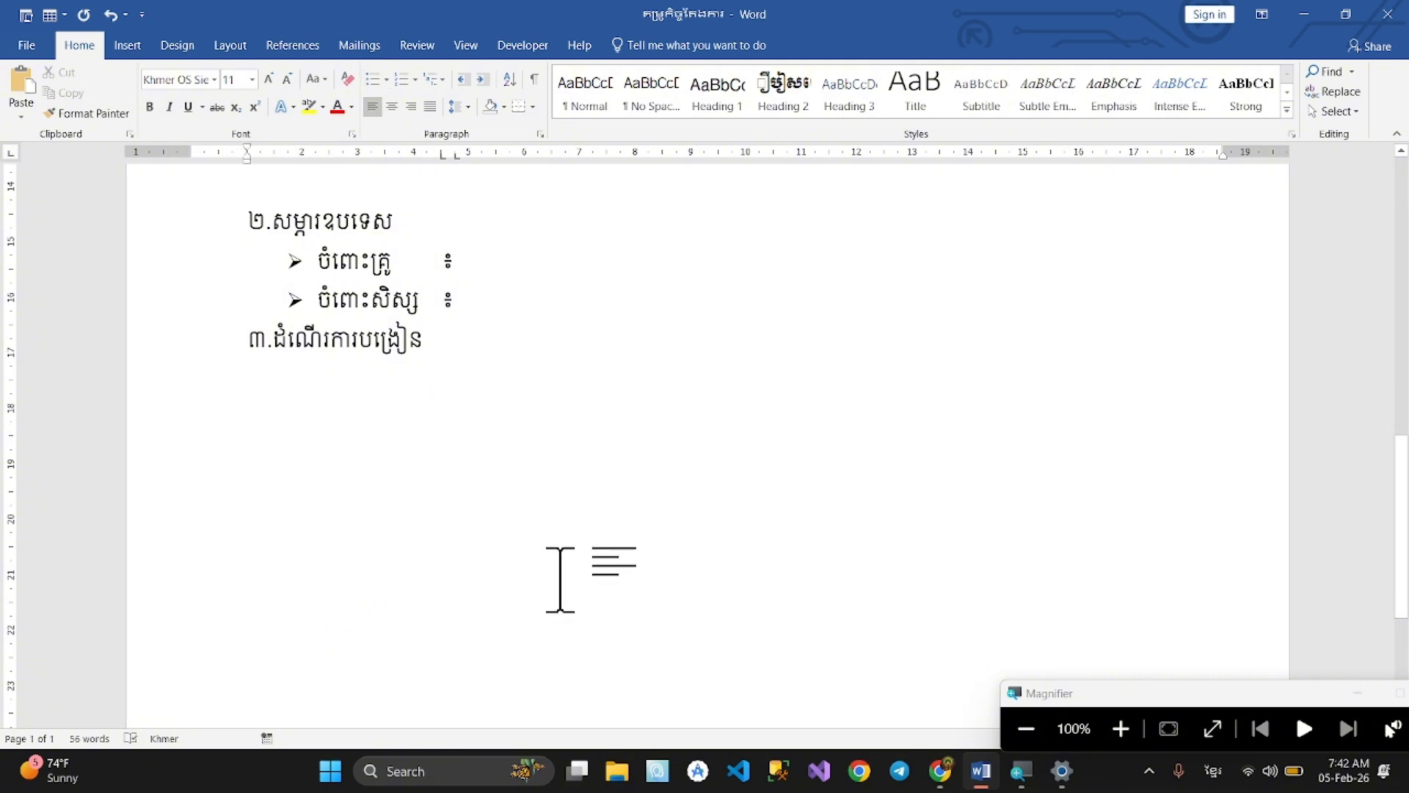
pyautogui.scroll(10, 477, 587)
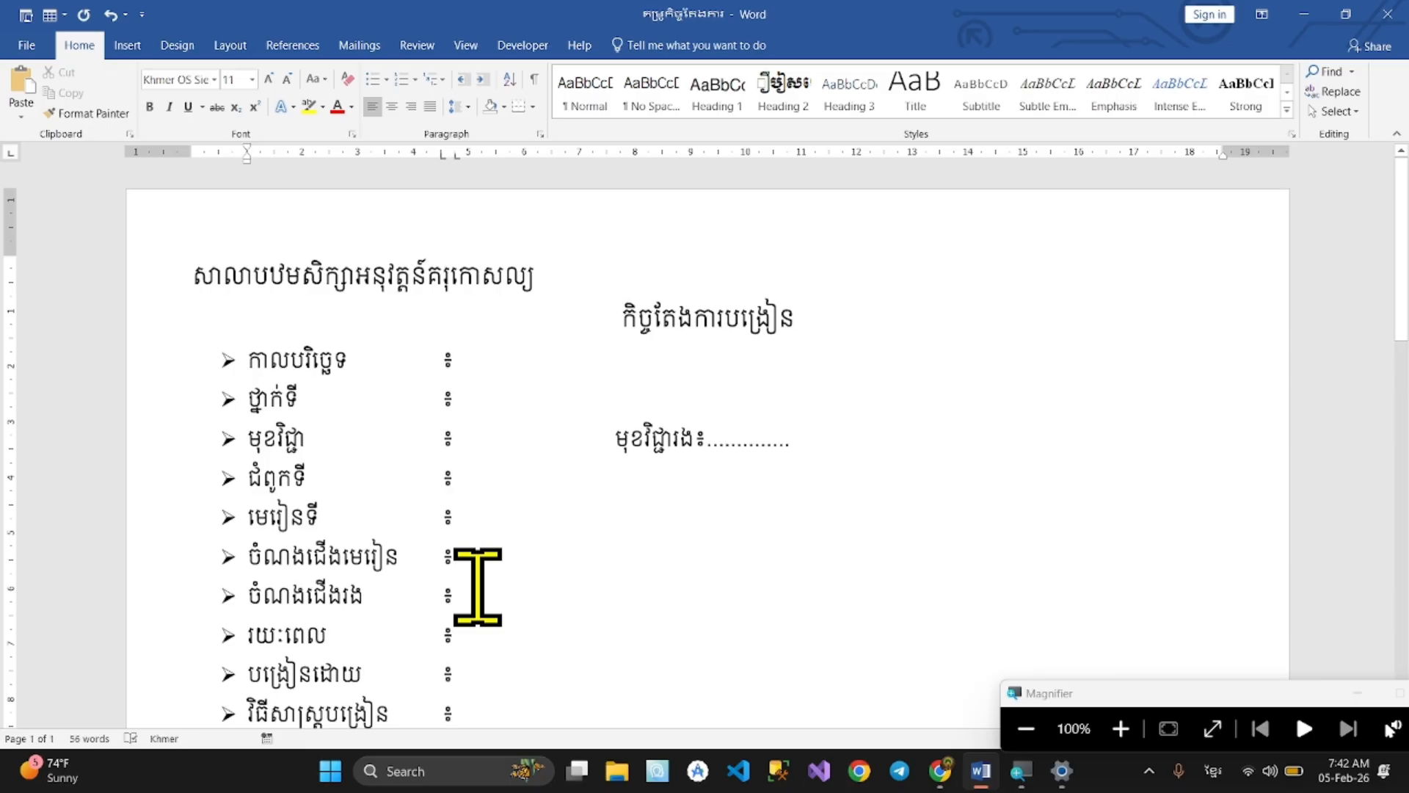
pyautogui.scroll(-10, 478, 588)
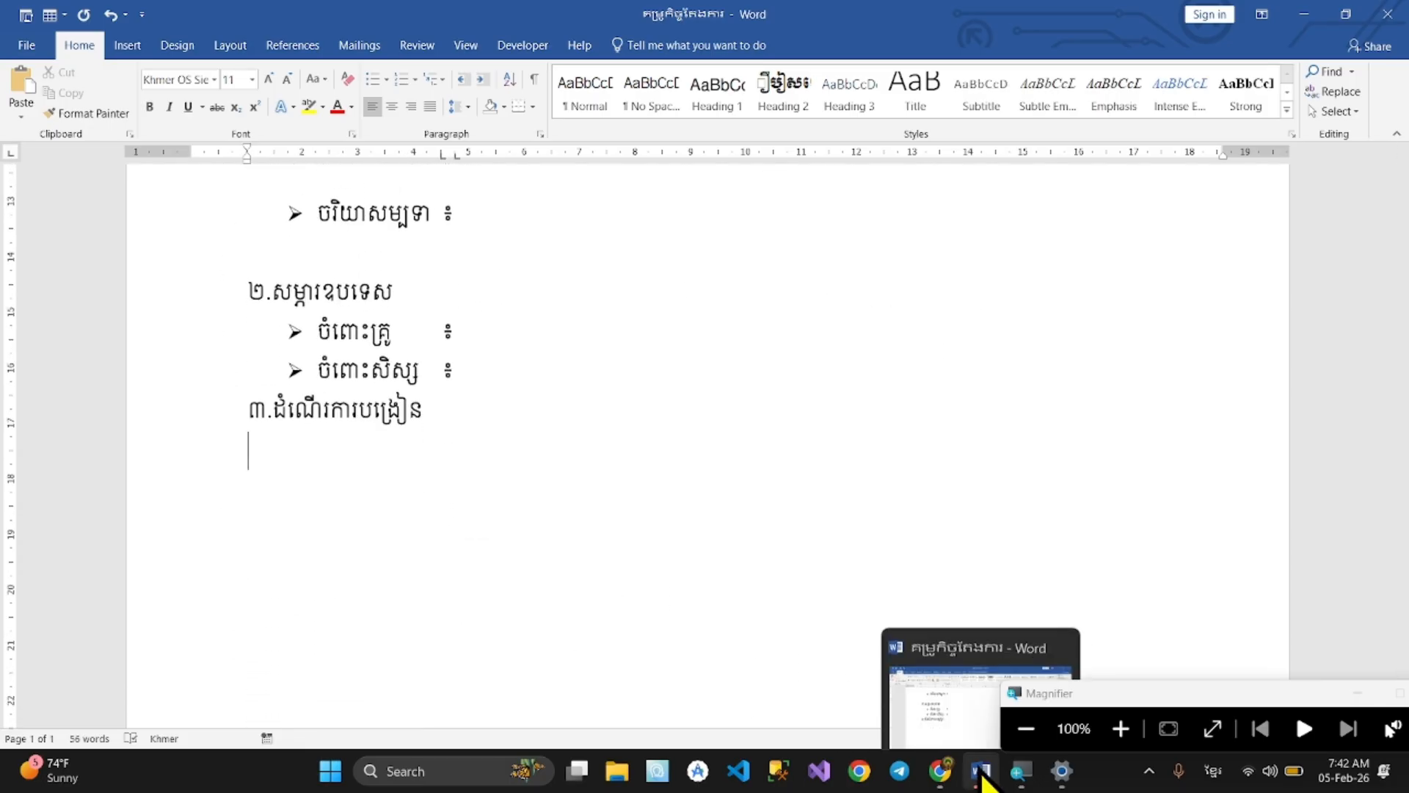
# Compare with the reference PDF in Chrome, return to Word and remove the left indent from the empty line below ៣.ដំណើរការបង្រៀន
pyautogui.click(940, 771)
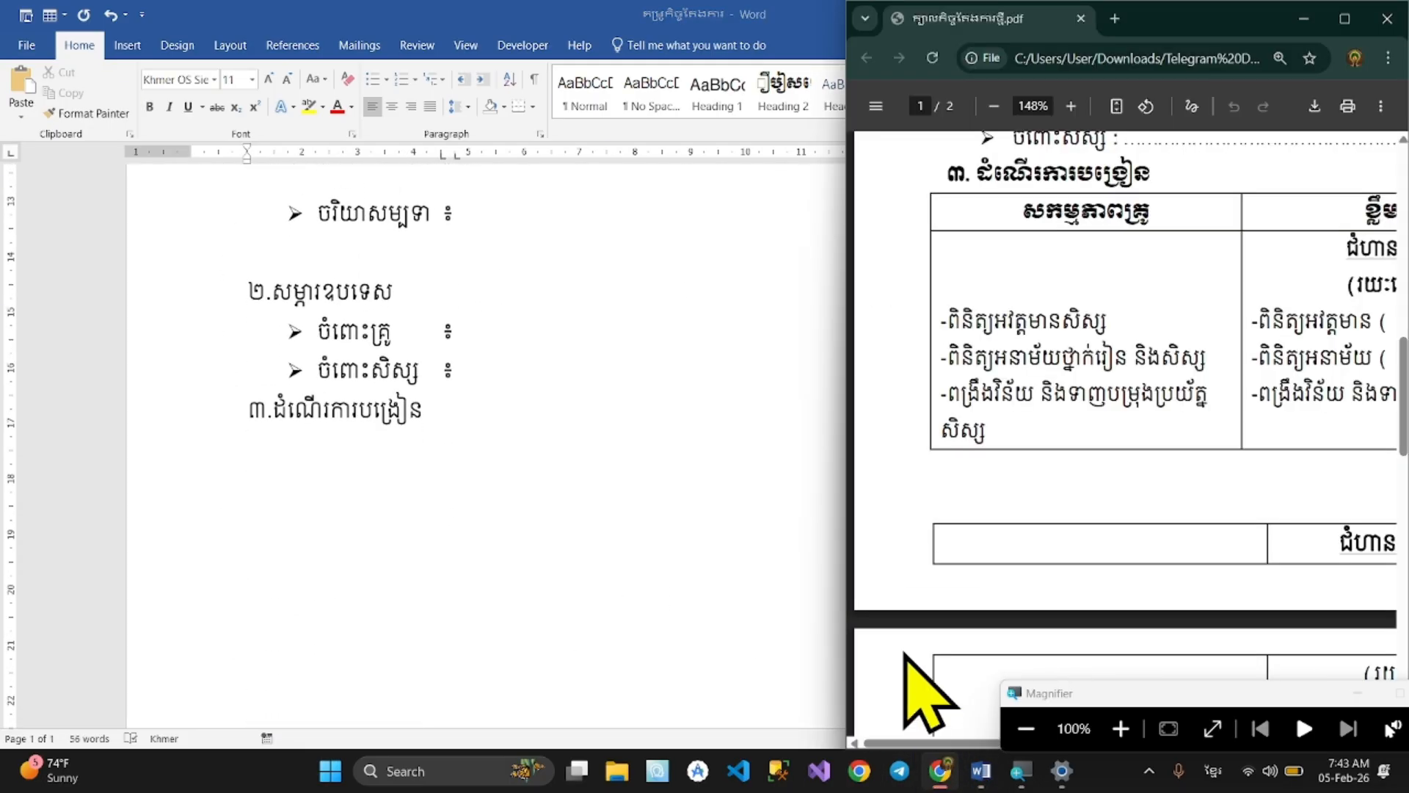
pyautogui.scroll(-2, 912, 686)
pyautogui.click(362, 503)
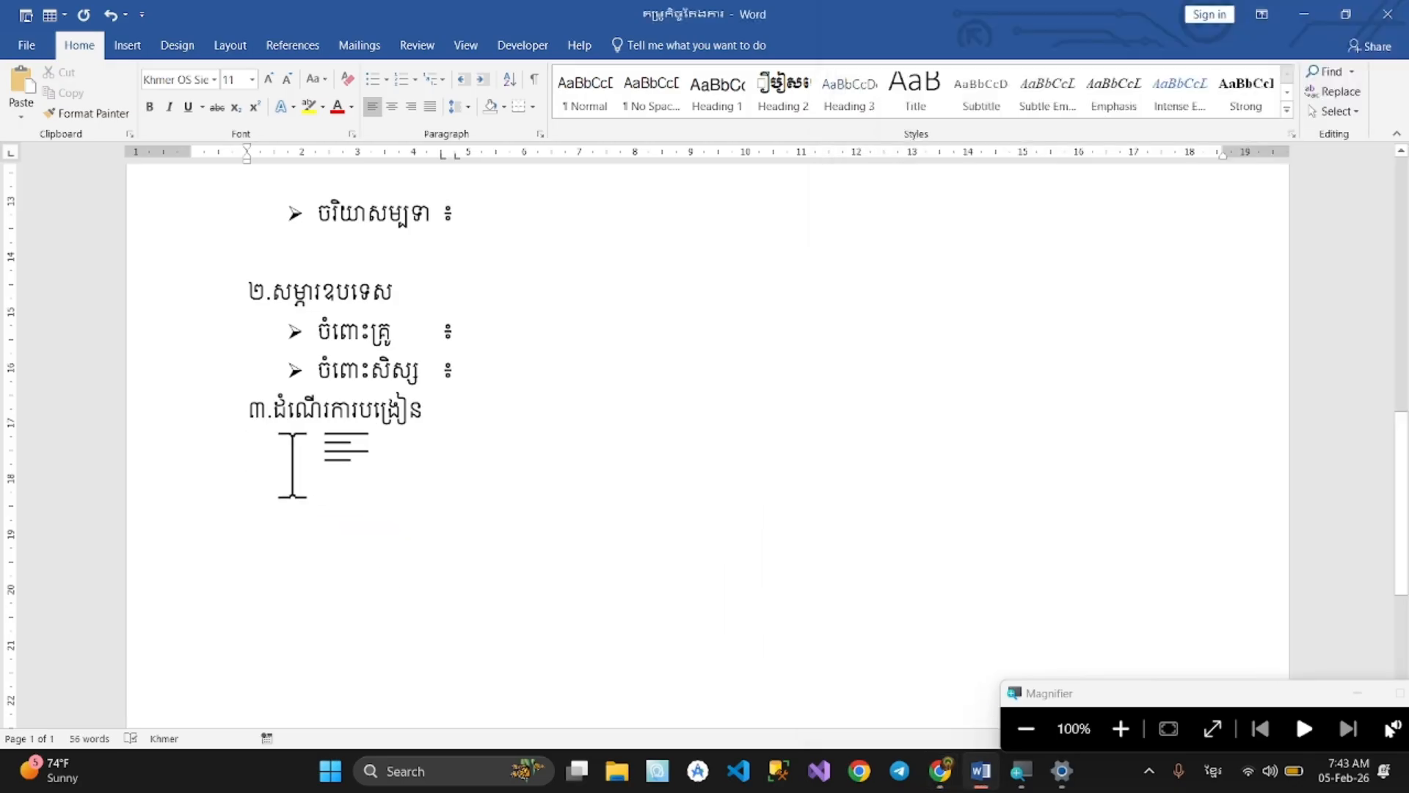
pyautogui.click(1121, 728)
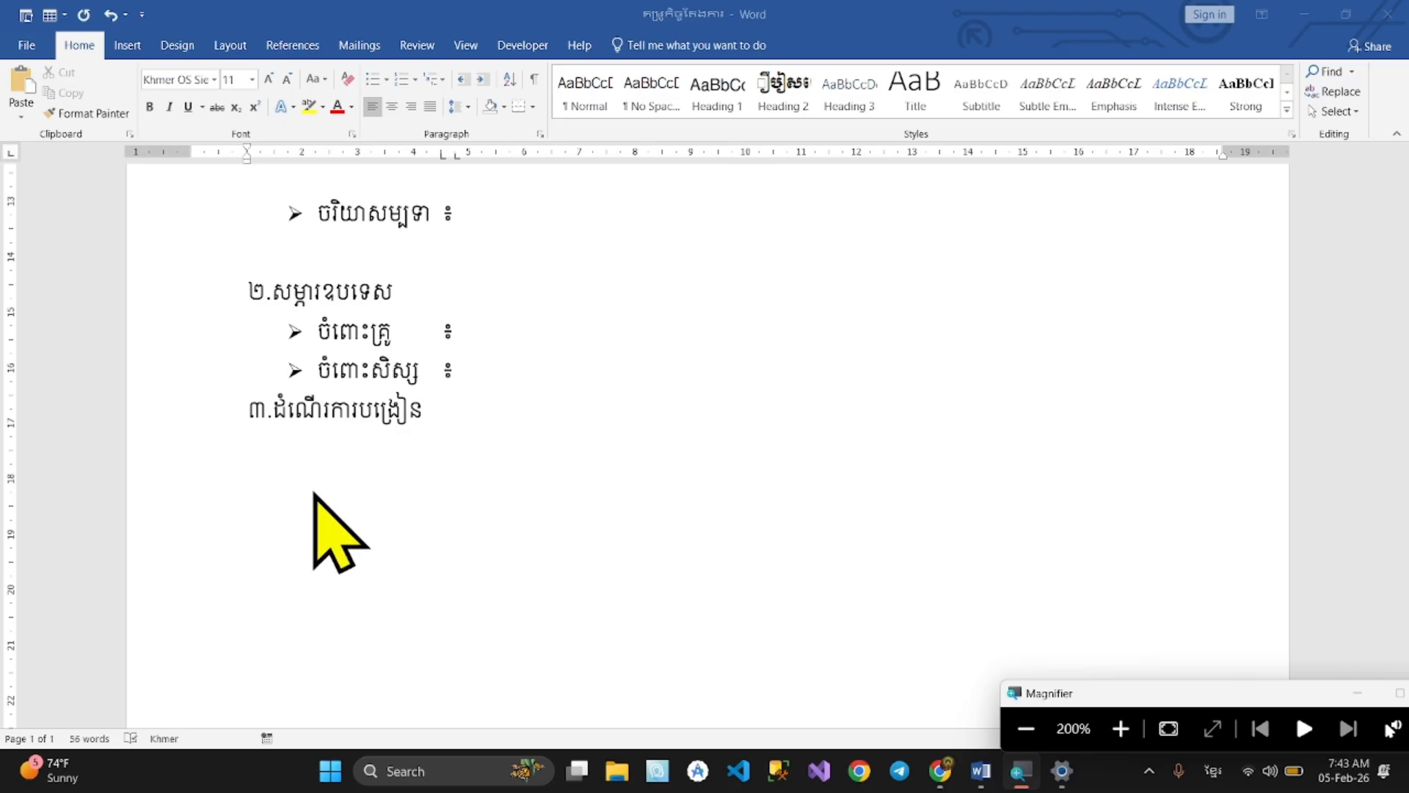
pyautogui.click(266, 454)
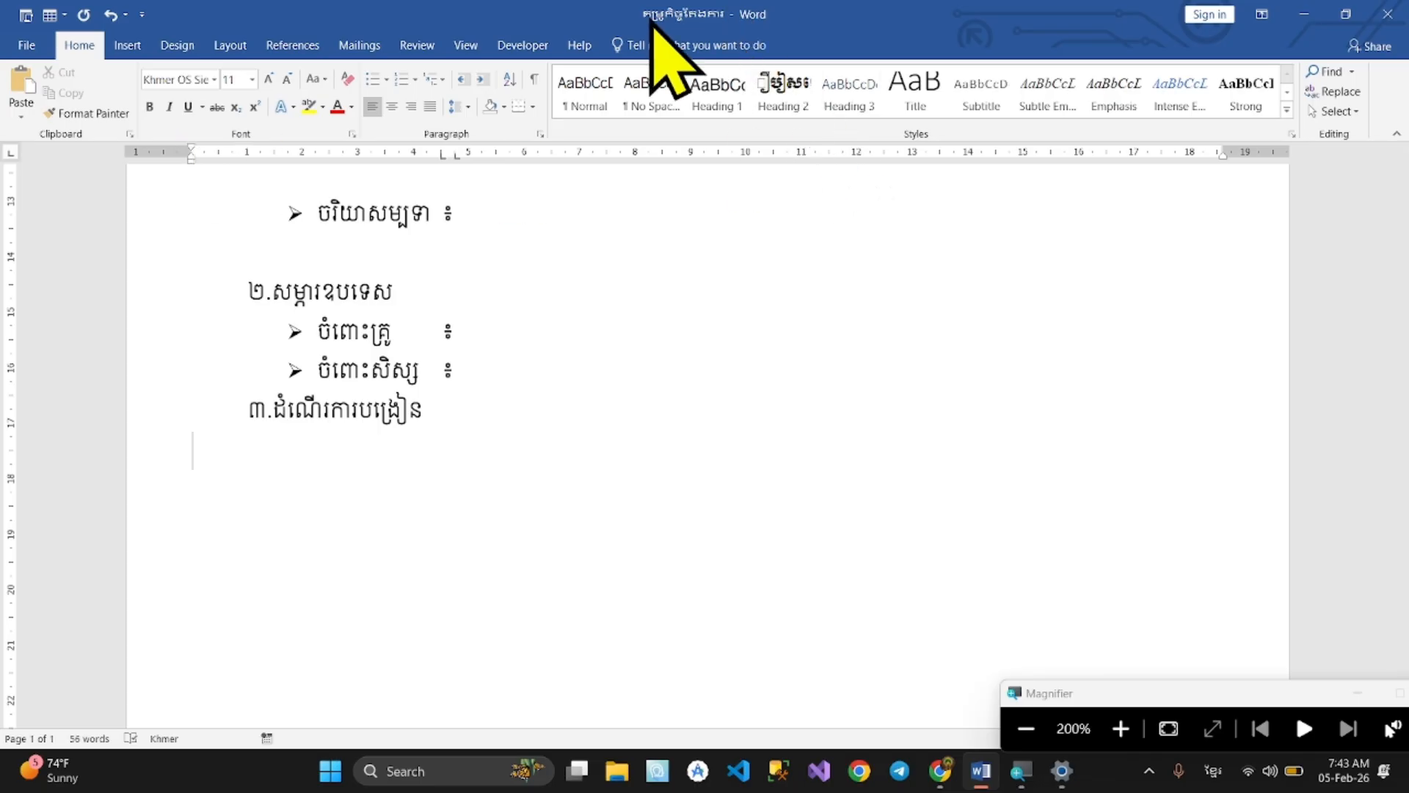
# Check the indentation and spacing settings of the empty line below ៣.ដំណើរការបង្រៀន
pyautogui.click(540, 134)
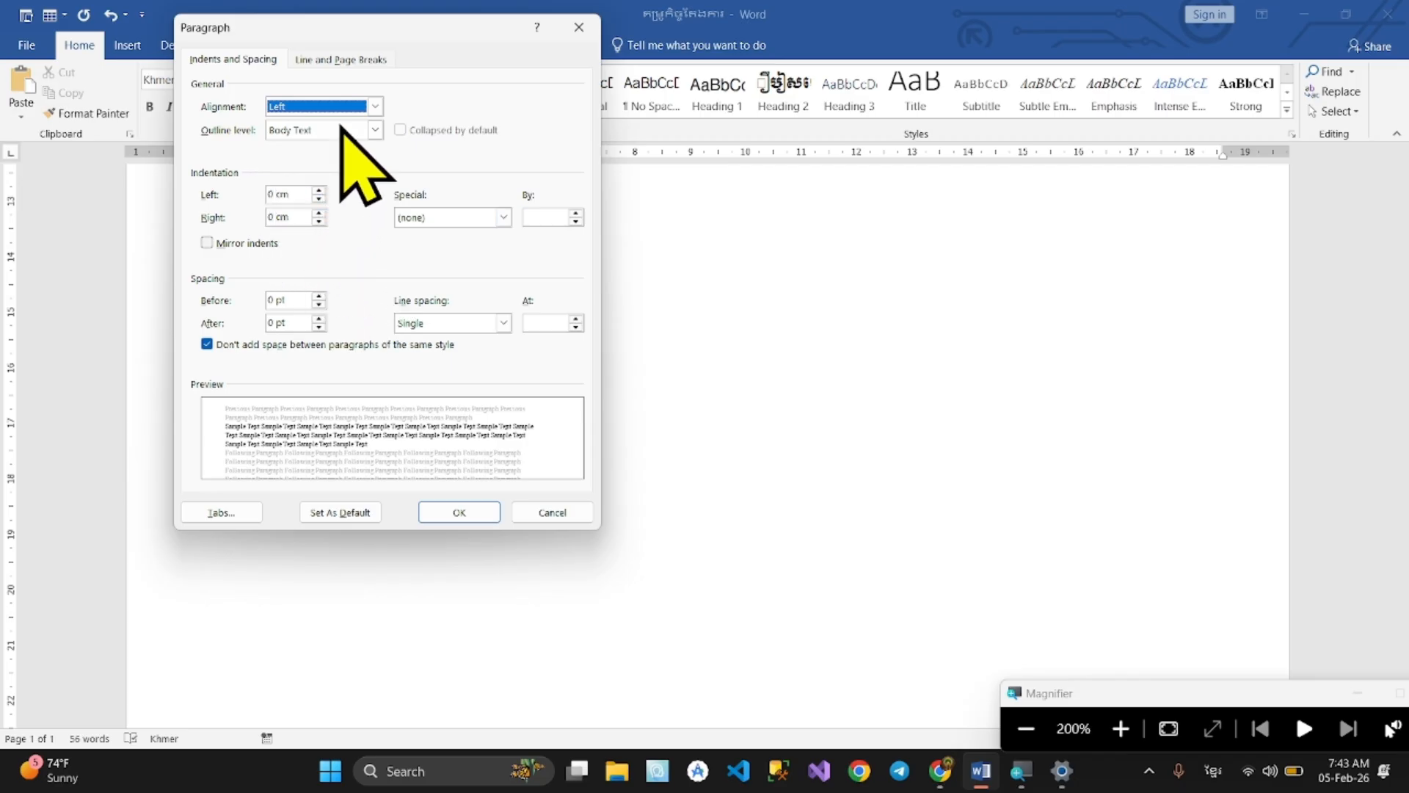
pyautogui.click(577, 28)
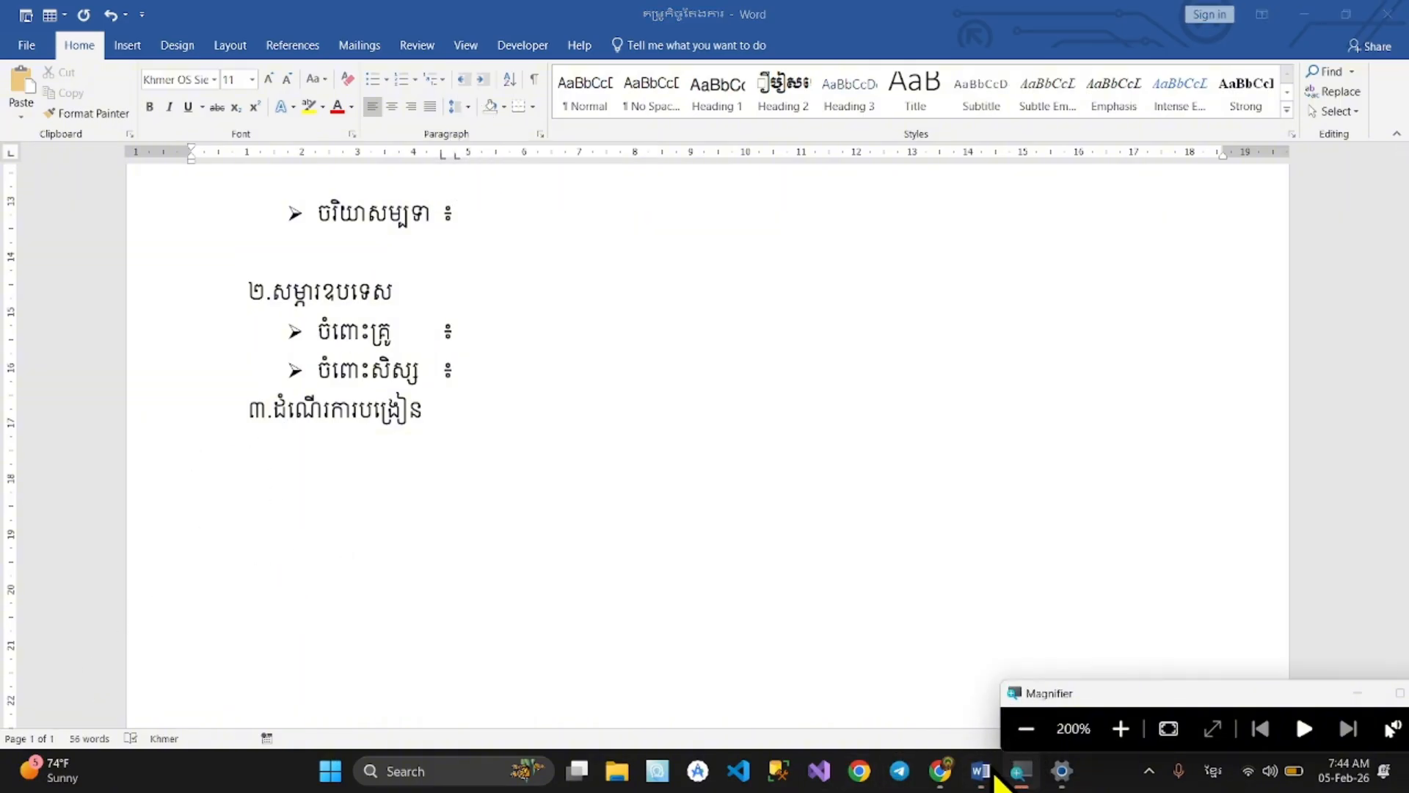
pyautogui.click(1026, 728)
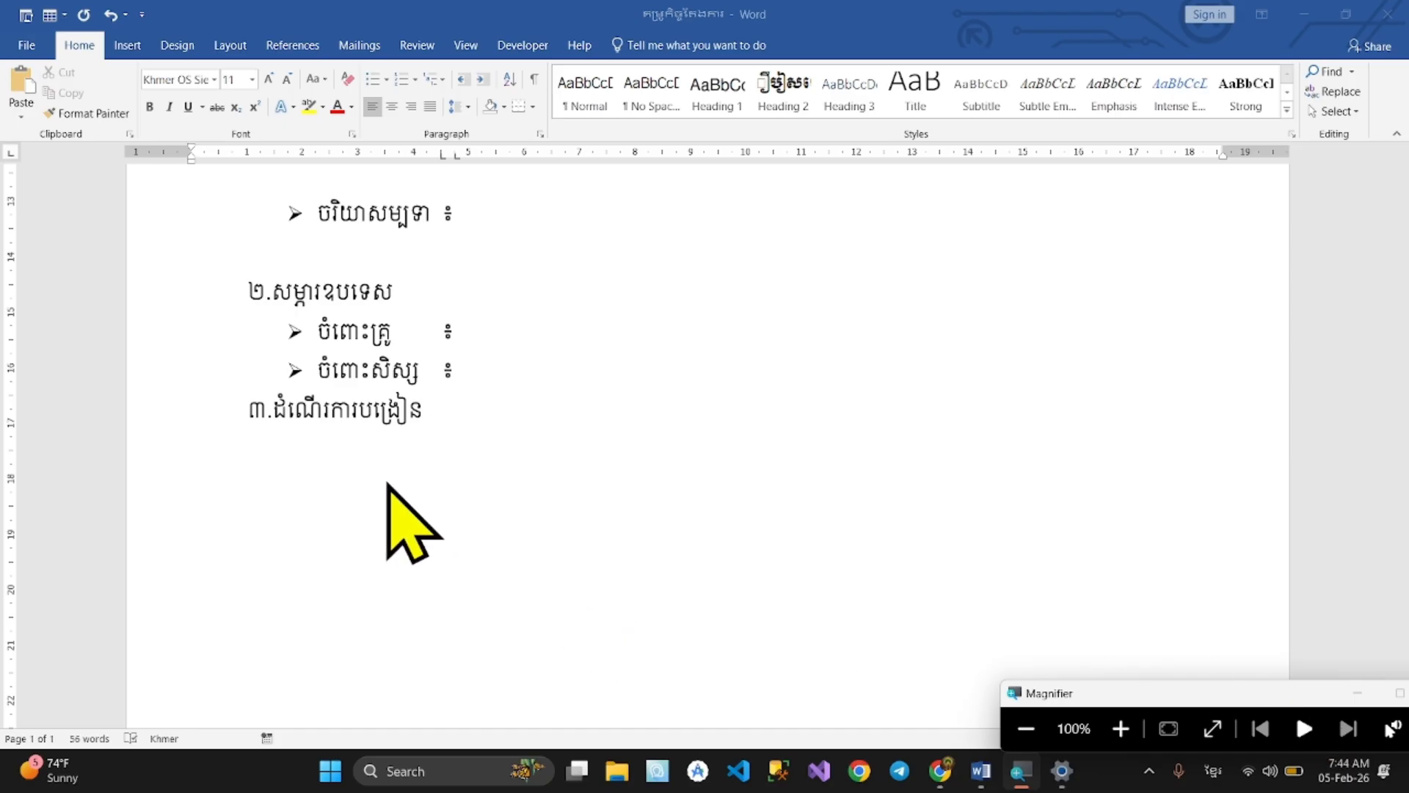
pyautogui.click(305, 478)
# Examine the columns and the five teaching steps of the procedure table in the reference PDF in Chrome, and return to Word
pyautogui.scroll(5, 271, 488)
pyautogui.scroll(-2, 275, 483)
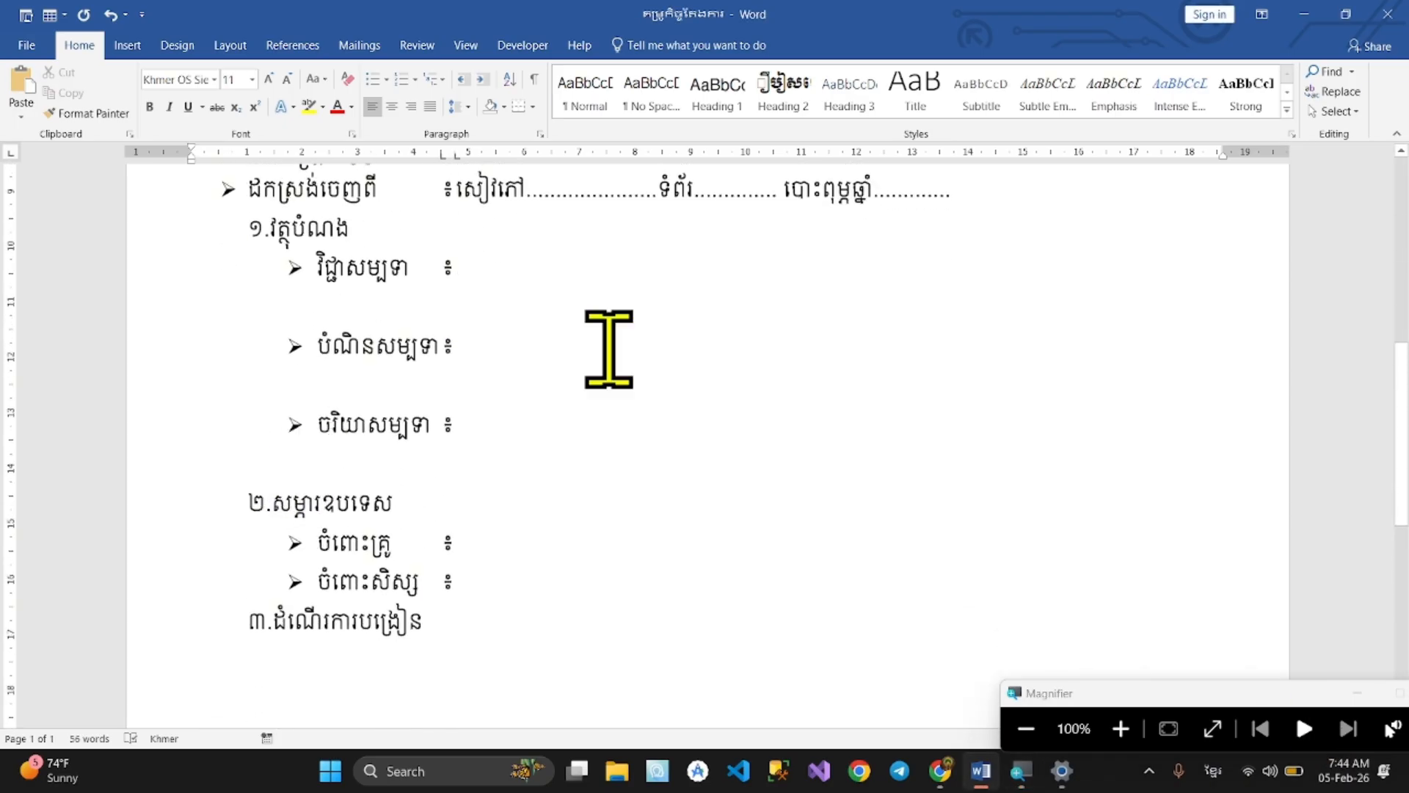
pyautogui.click(130, 49)
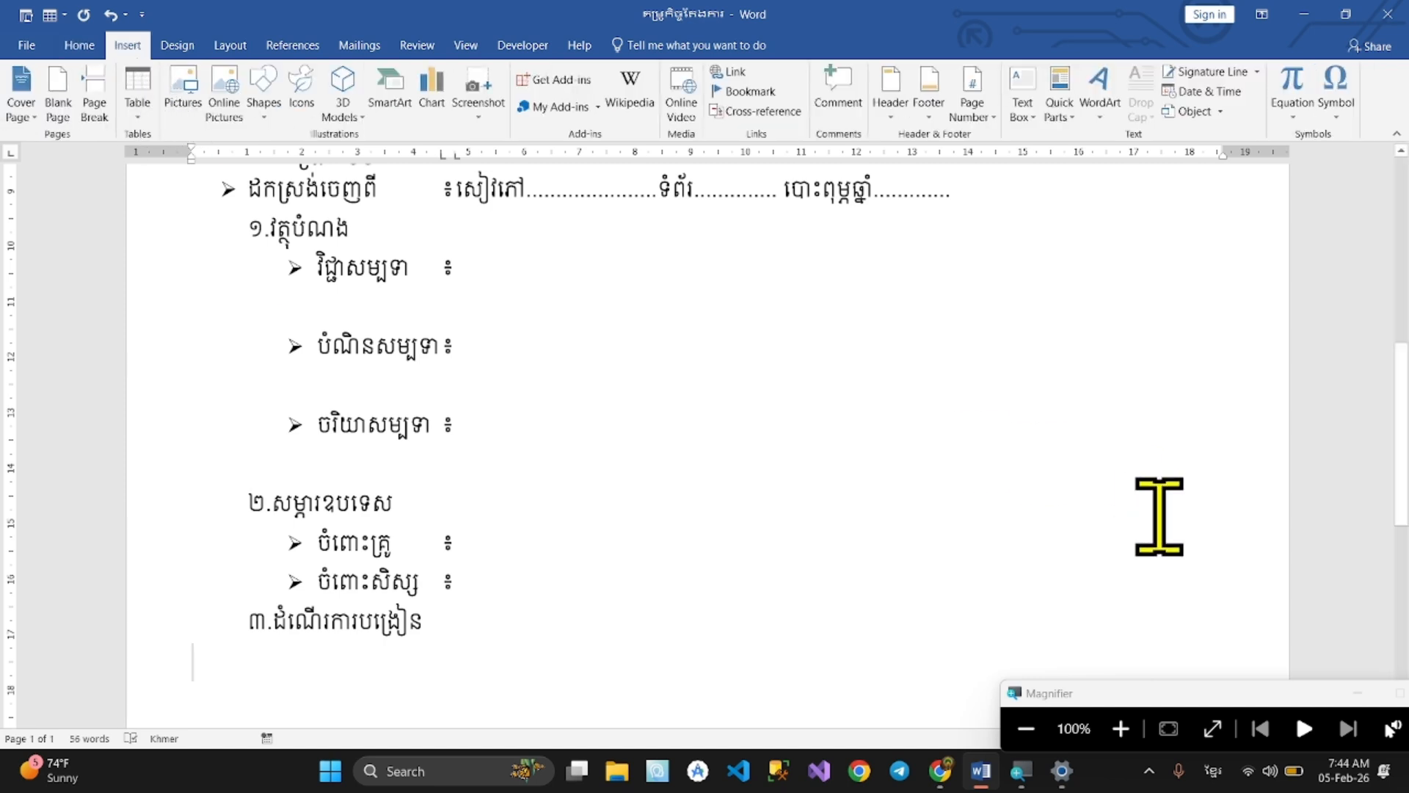
pyautogui.click(941, 780)
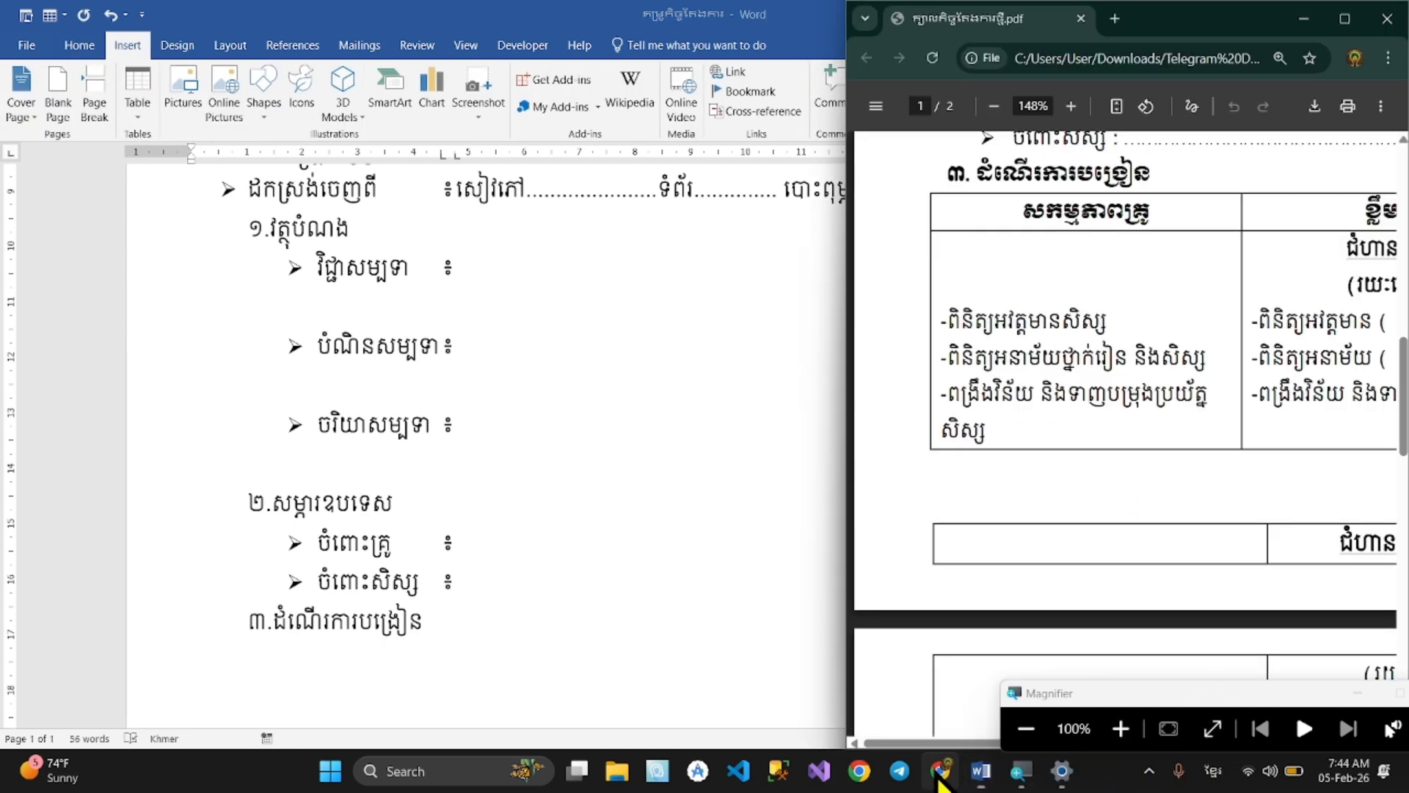
pyautogui.scroll(-3, 1013, 447)
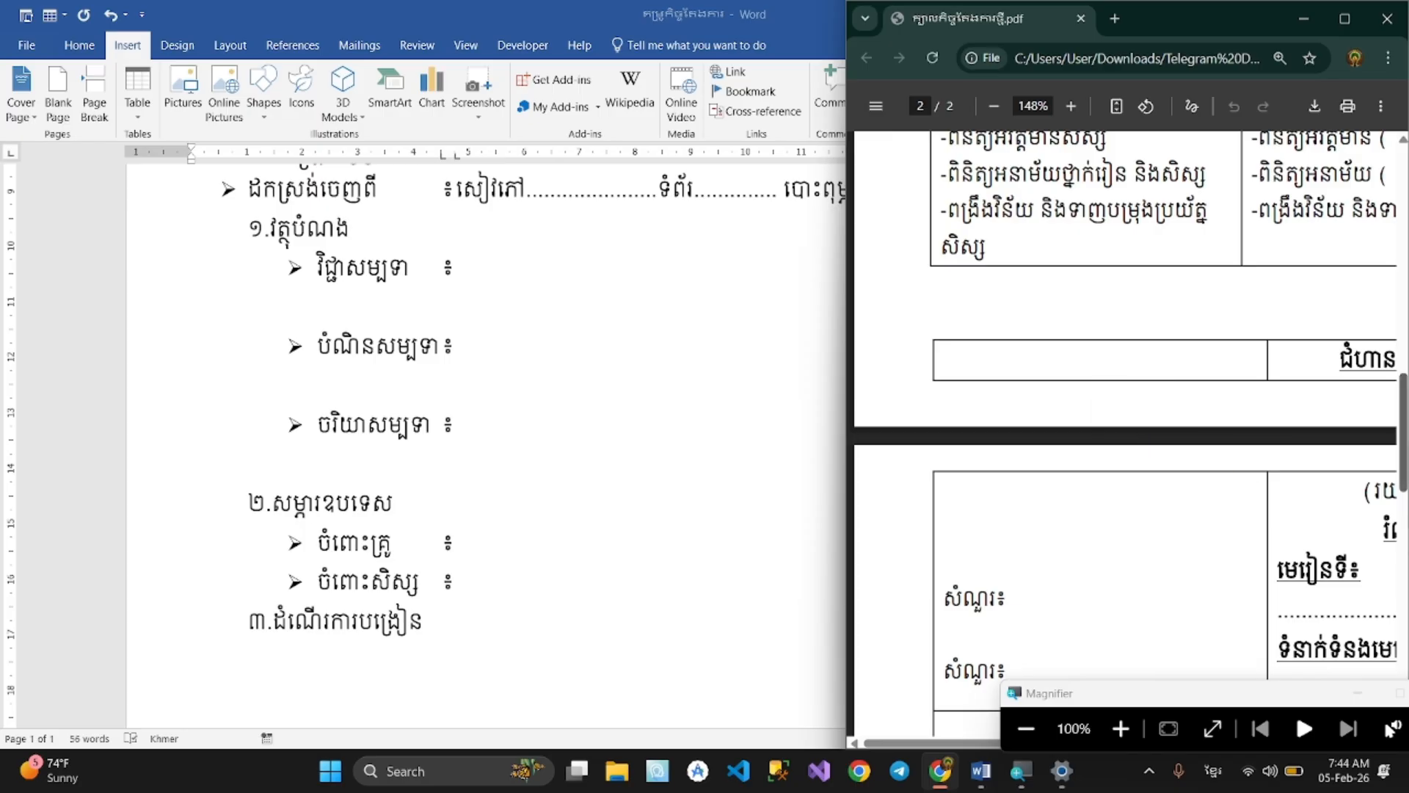
pyautogui.click(1345, 20)
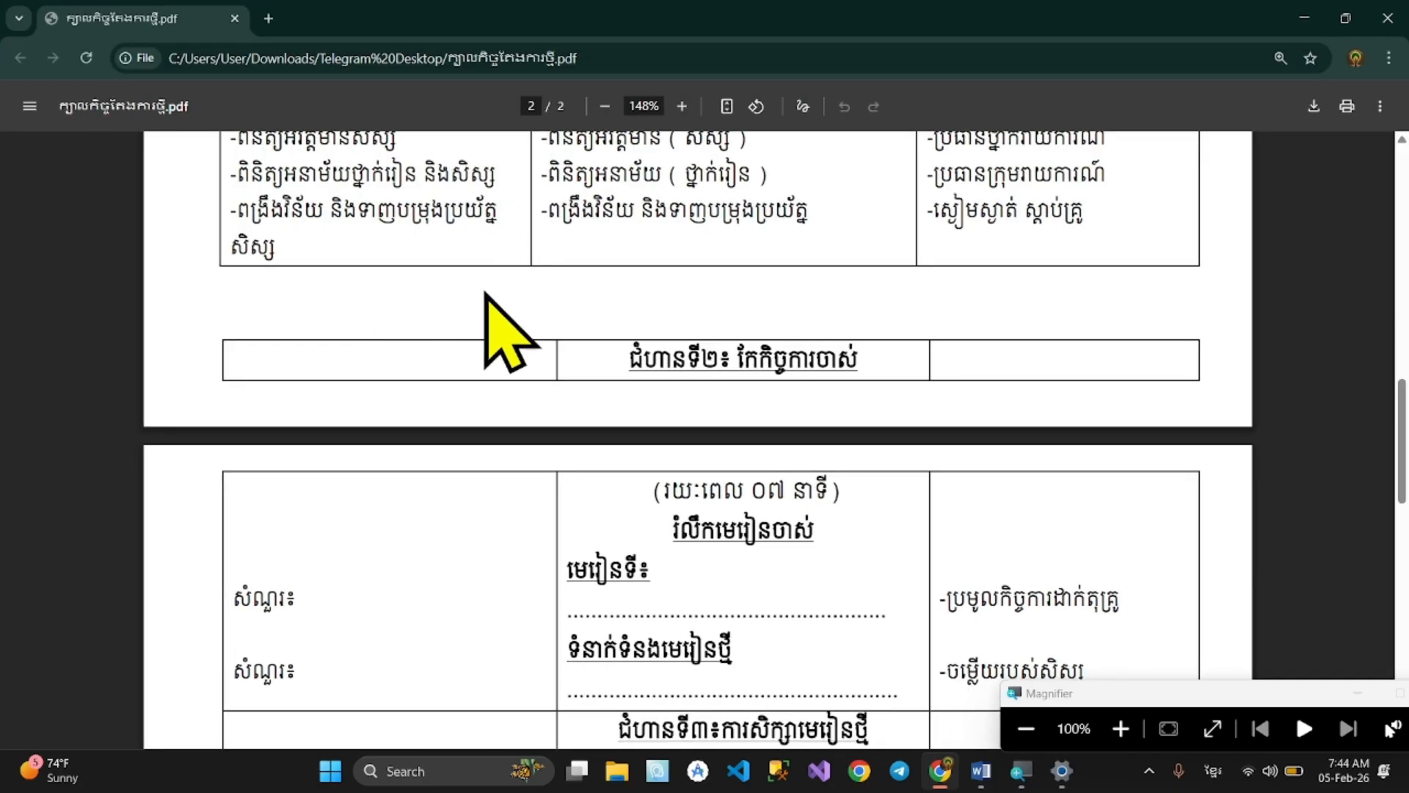
pyautogui.scroll(4, 661, 504)
pyautogui.scroll(-5, 658, 470)
pyautogui.scroll(5, 659, 470)
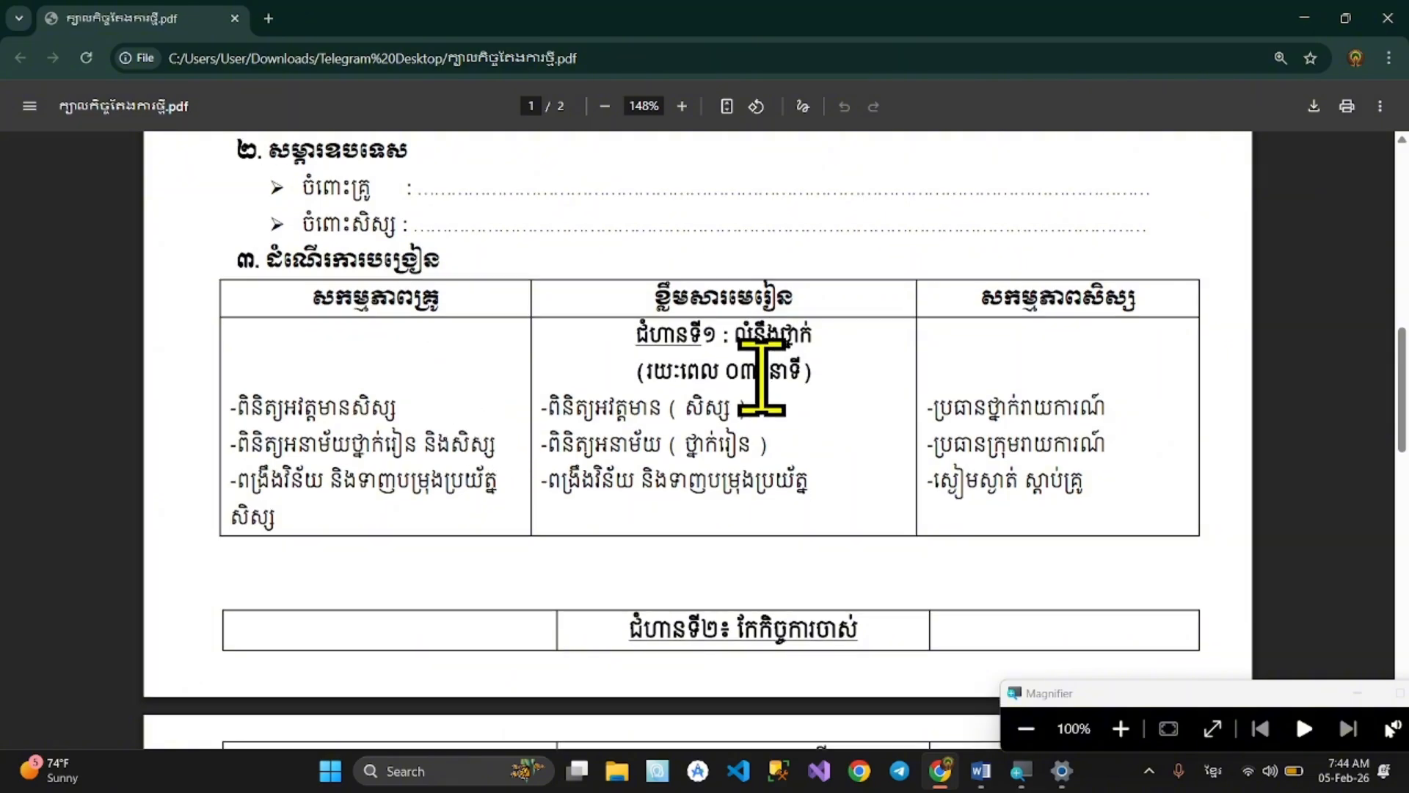
pyautogui.scroll(-1, 763, 382)
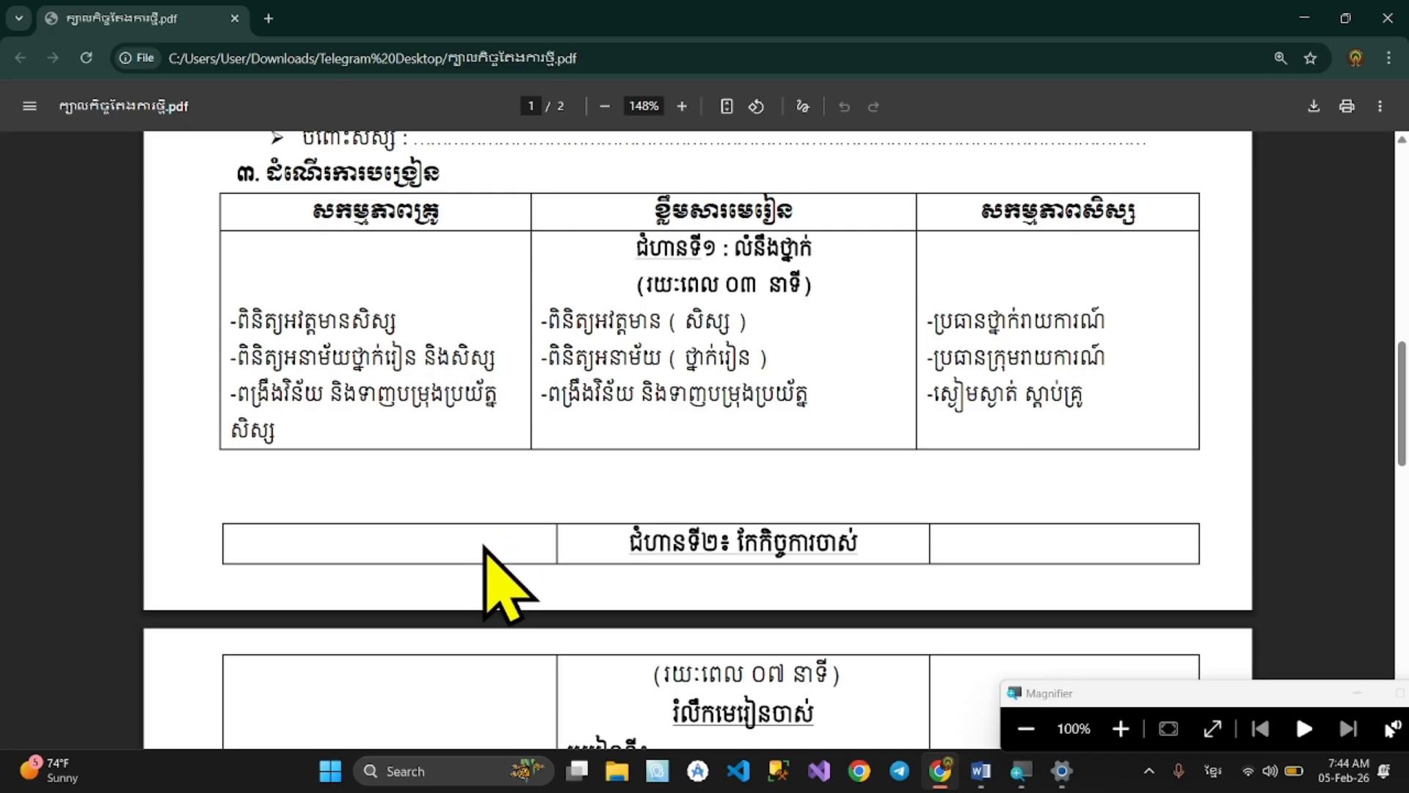
pyautogui.scroll(-7, 913, 598)
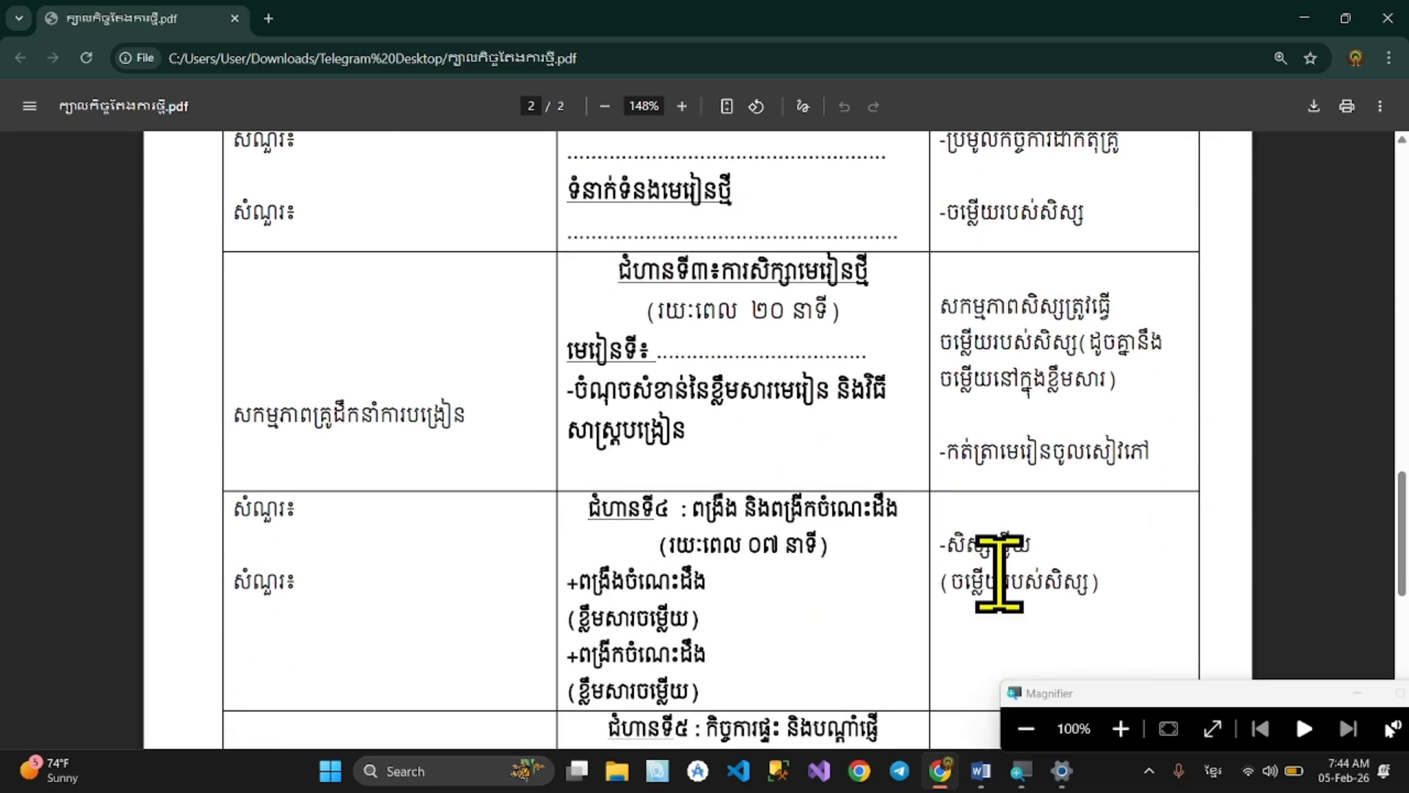
pyautogui.scroll(-4, 393, 629)
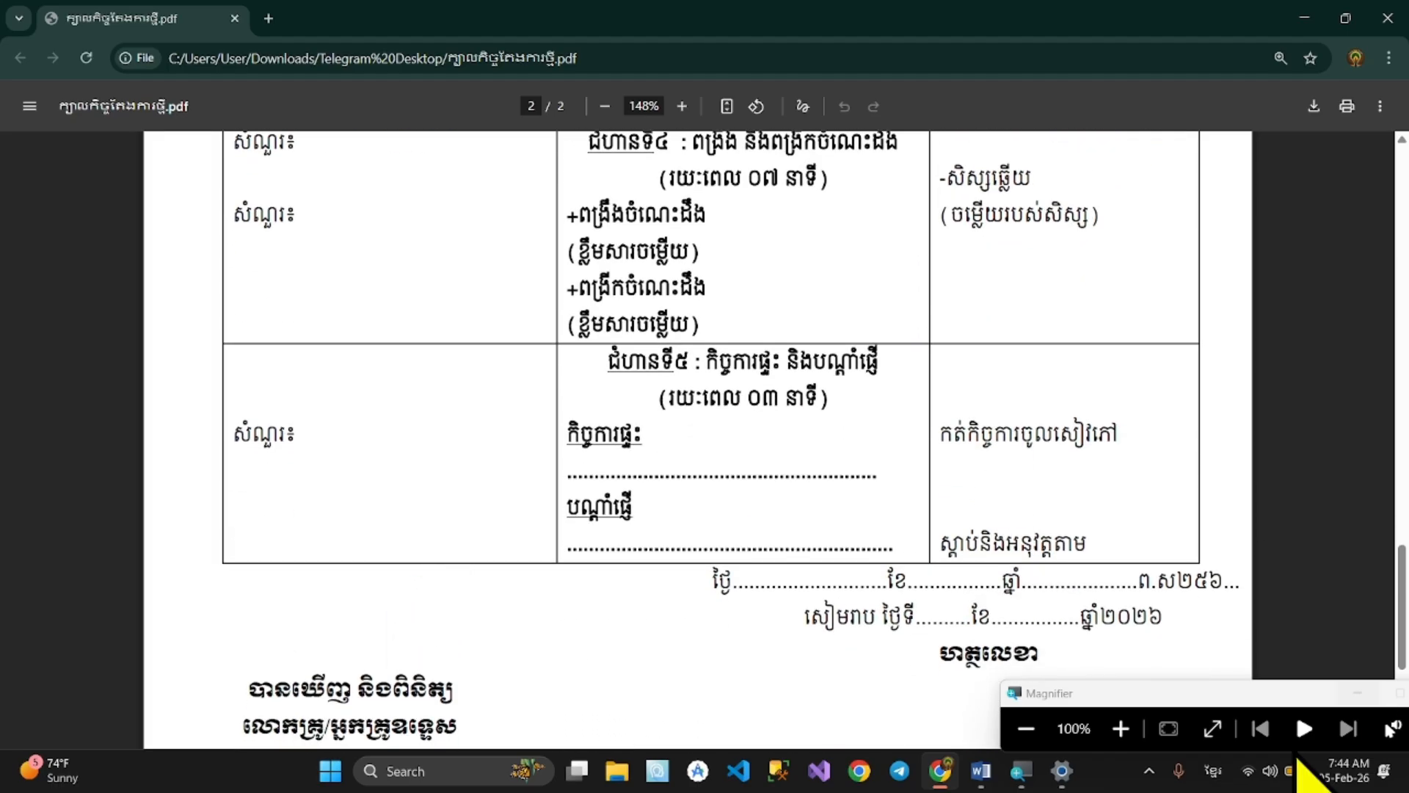
pyautogui.click(984, 783)
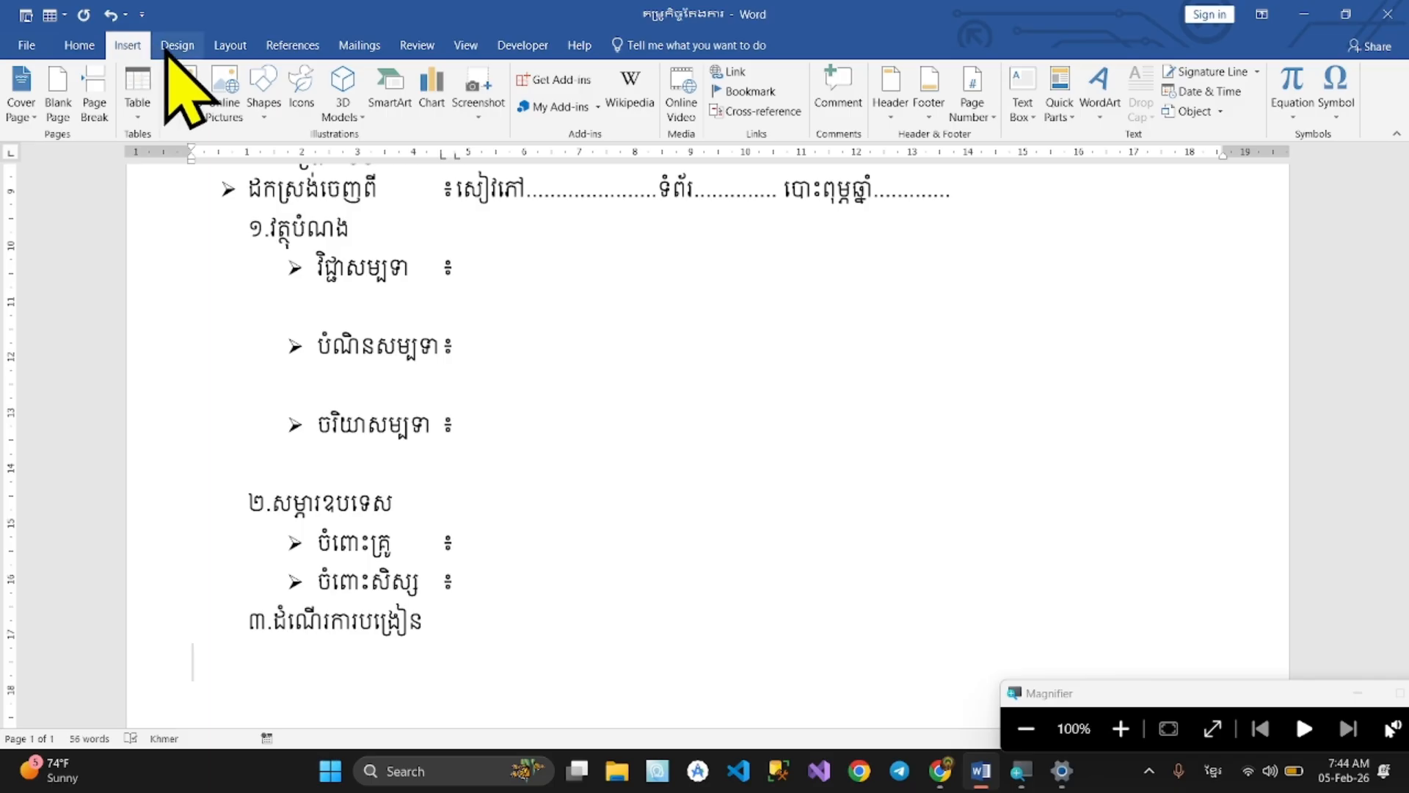
pyautogui.click(138, 110)
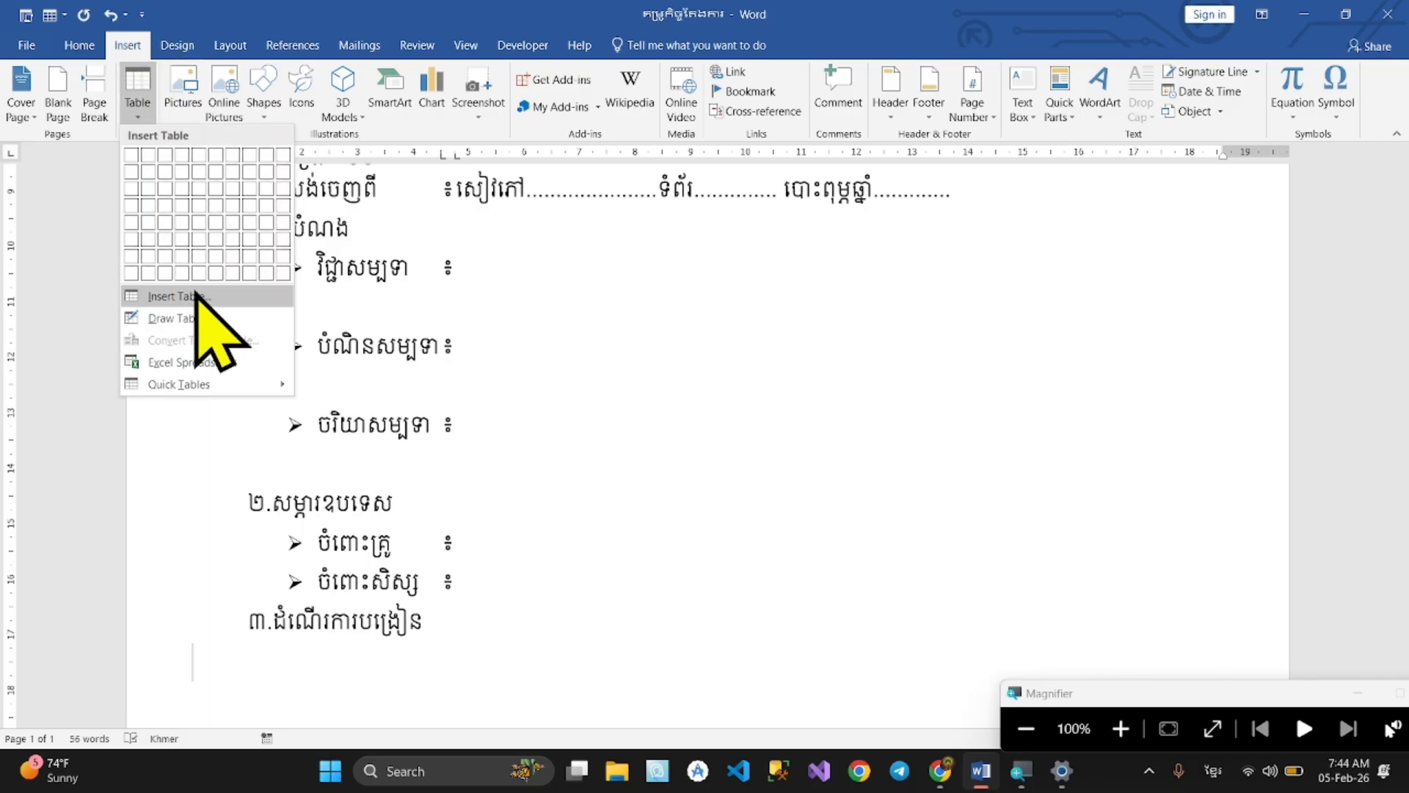
pyautogui.click(184, 296)
pyautogui.write('3')
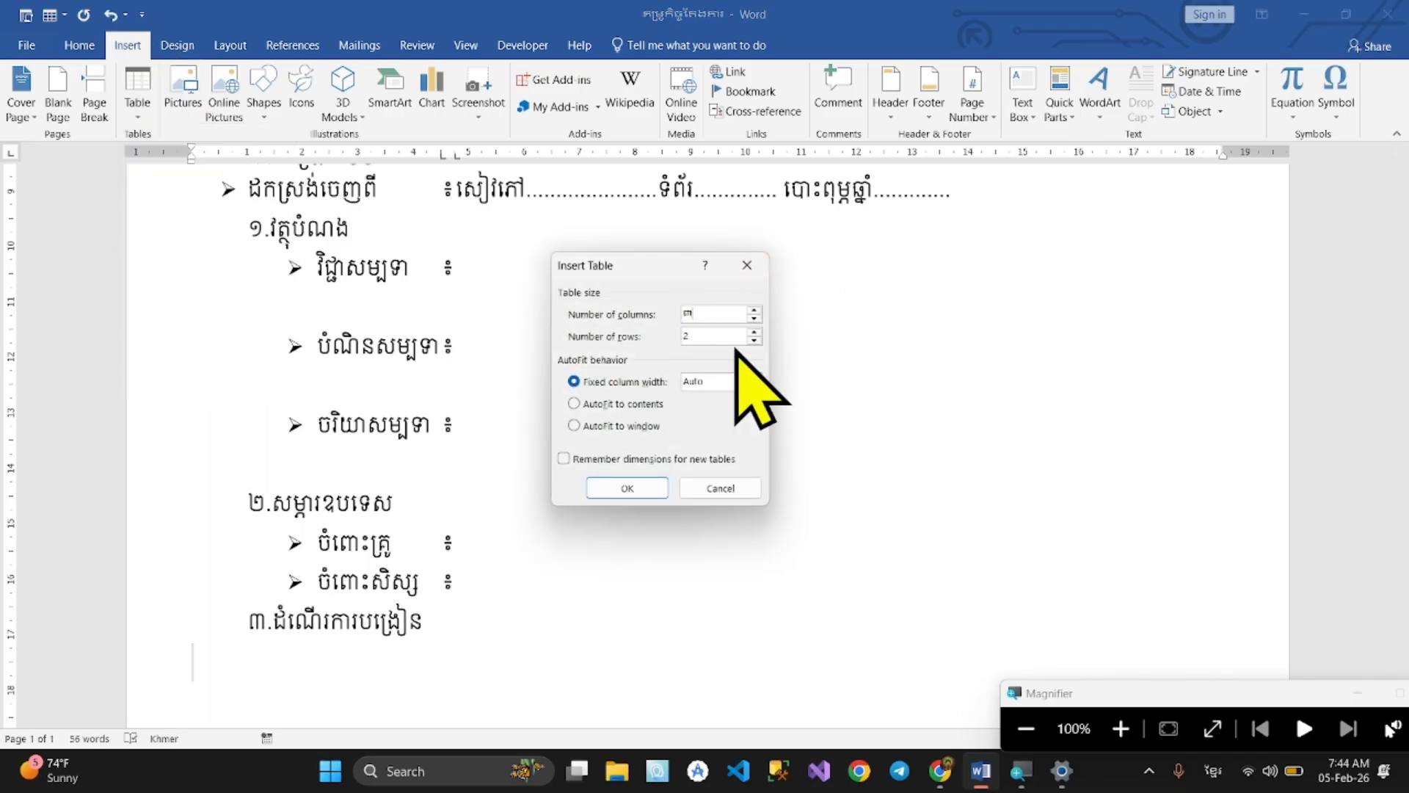
pyautogui.hotkey('alt', 'shift')
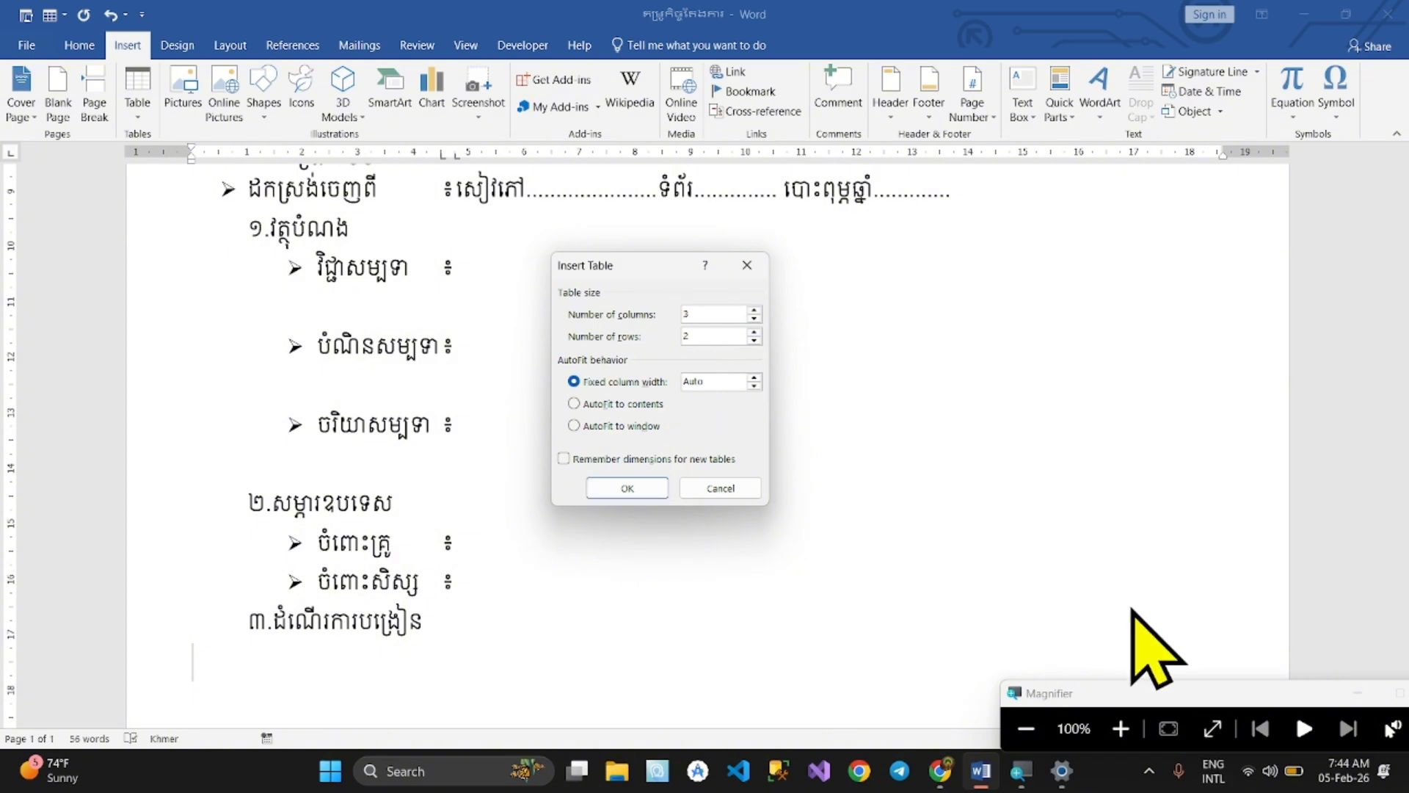
pyautogui.click(1121, 728)
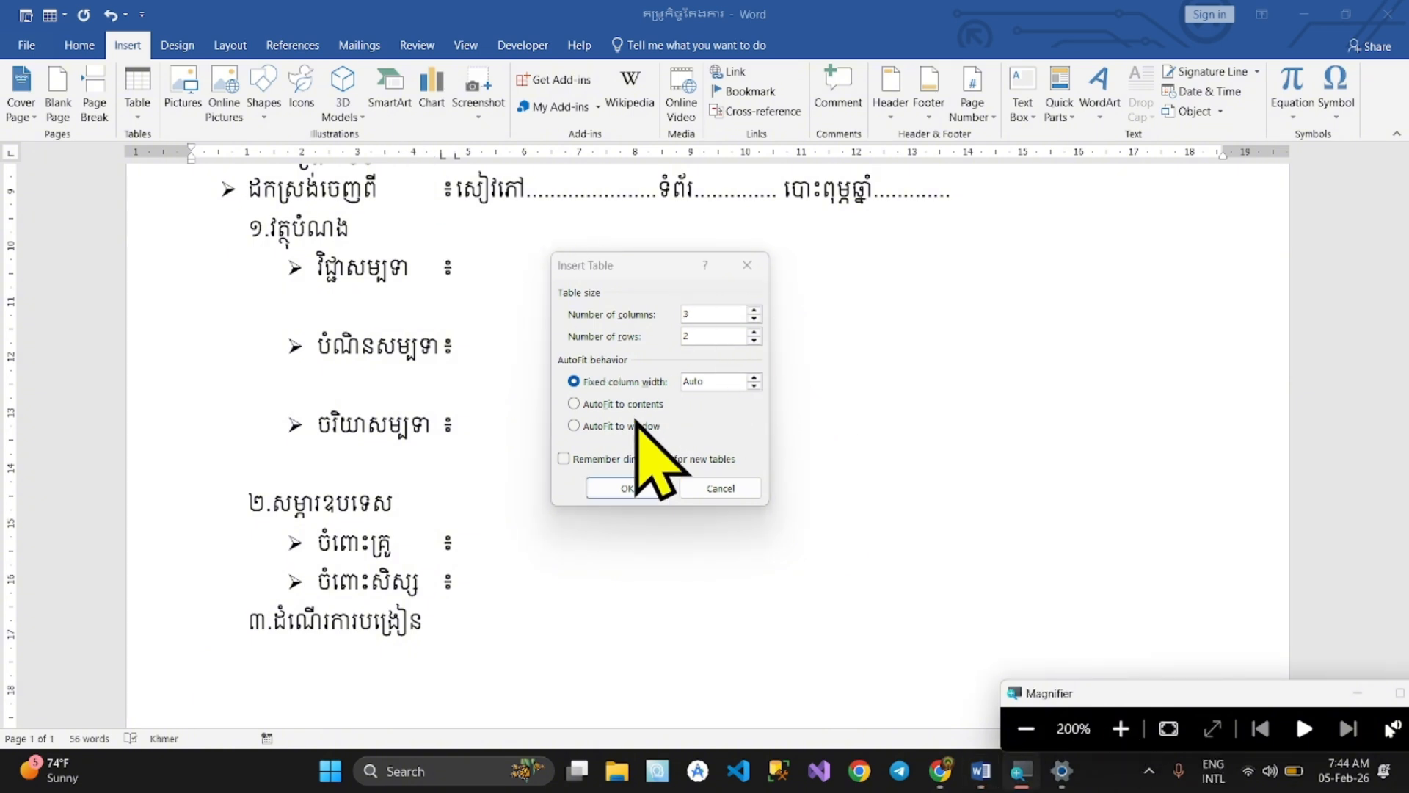
pyautogui.click(734, 488)
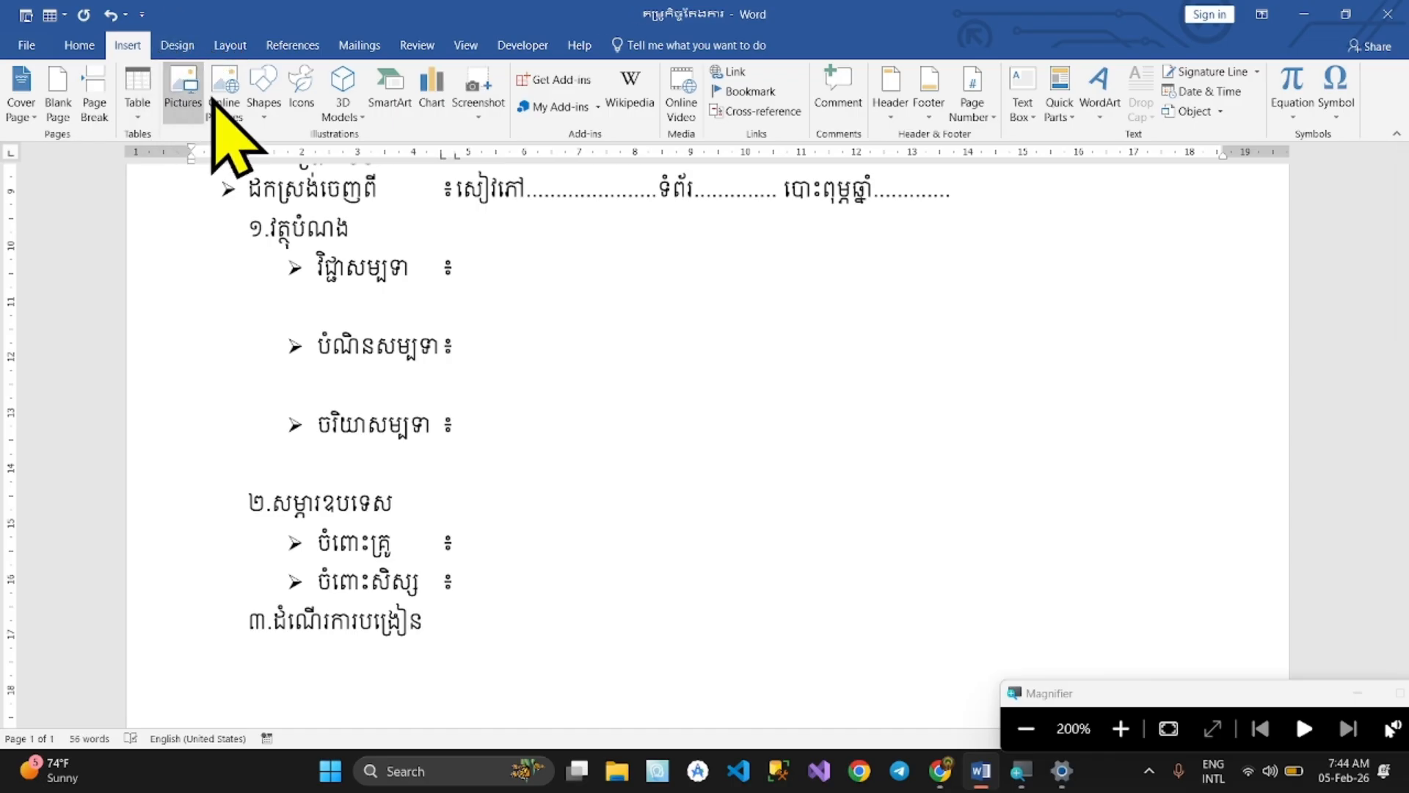
pyautogui.click(140, 115)
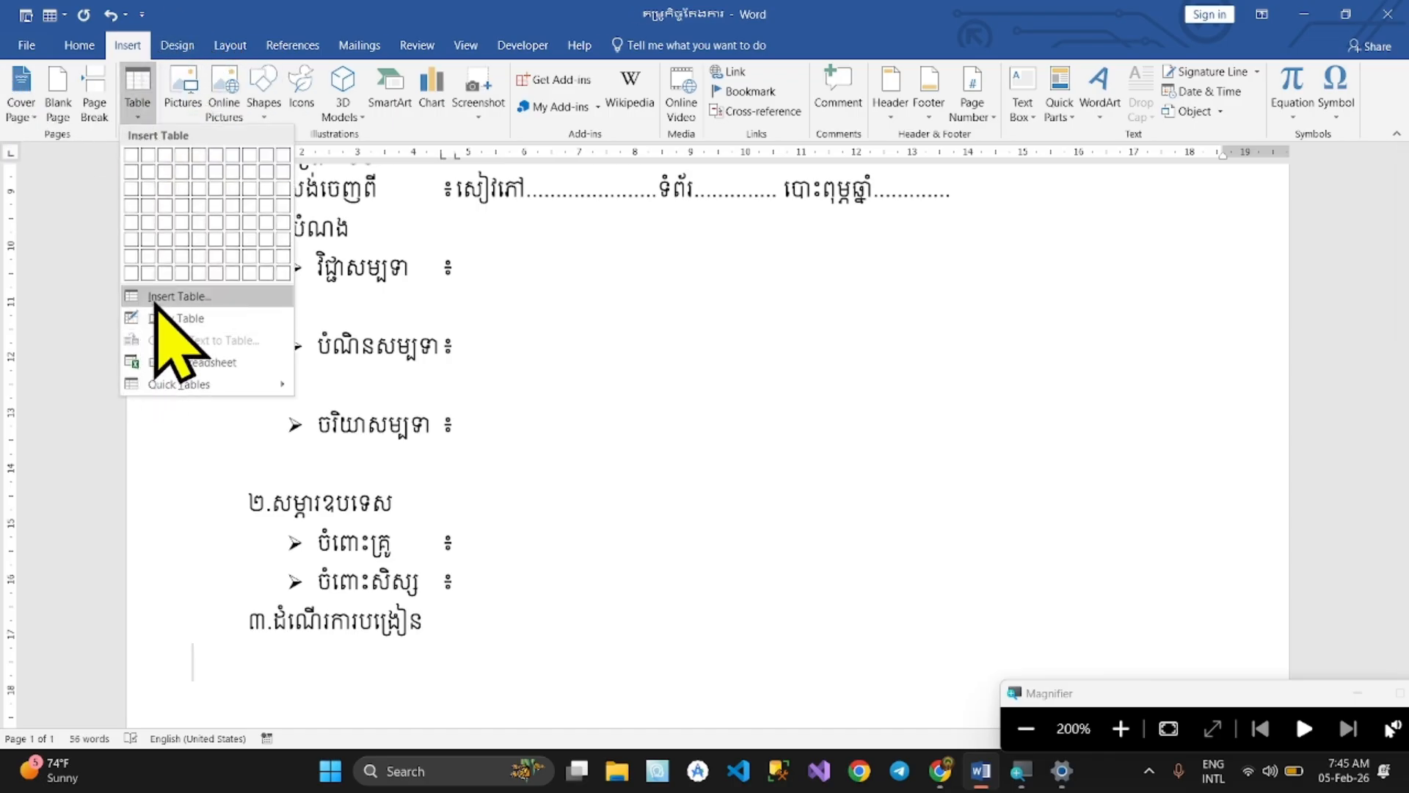
pyautogui.click(156, 298)
pyautogui.write('3')
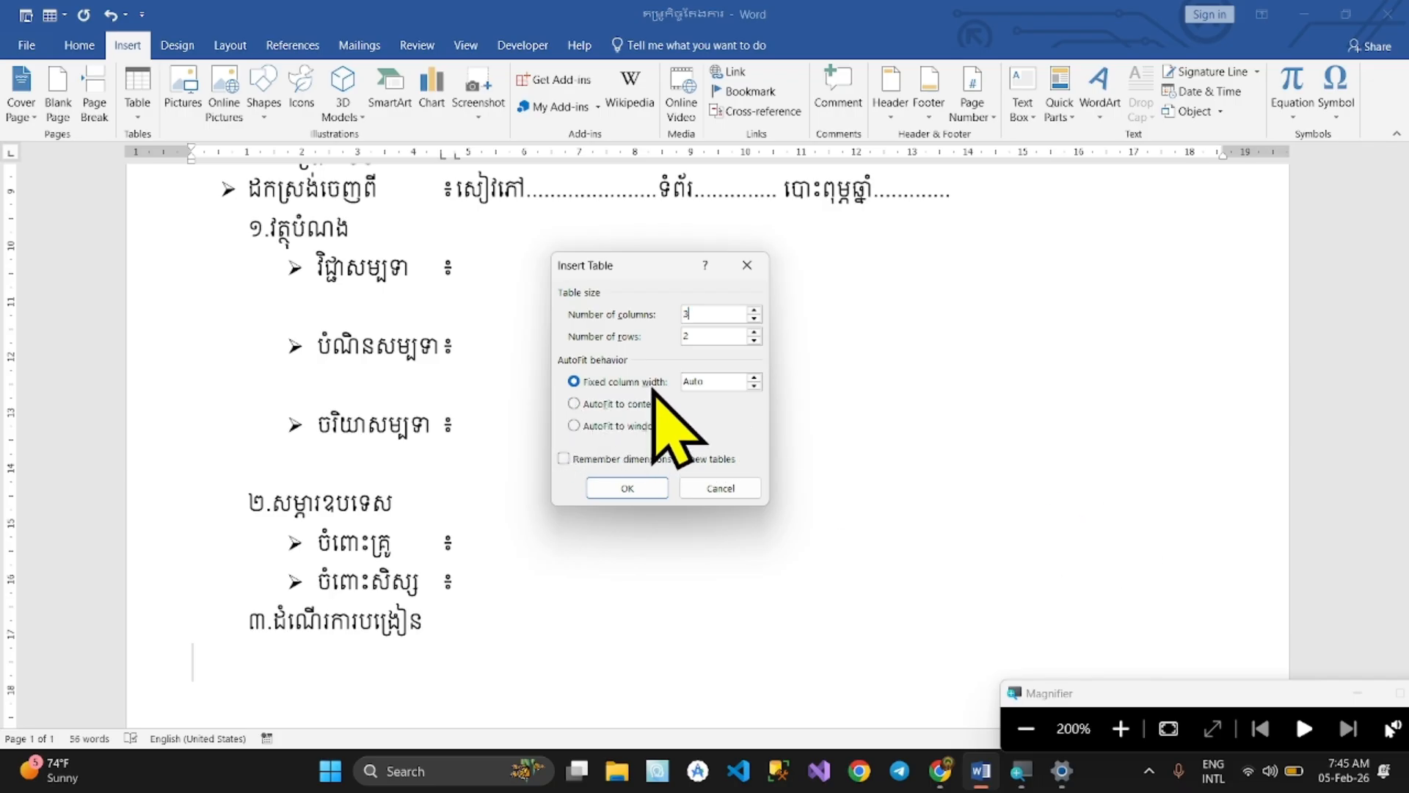
pyautogui.press('Tab')
pyautogui.write('6')
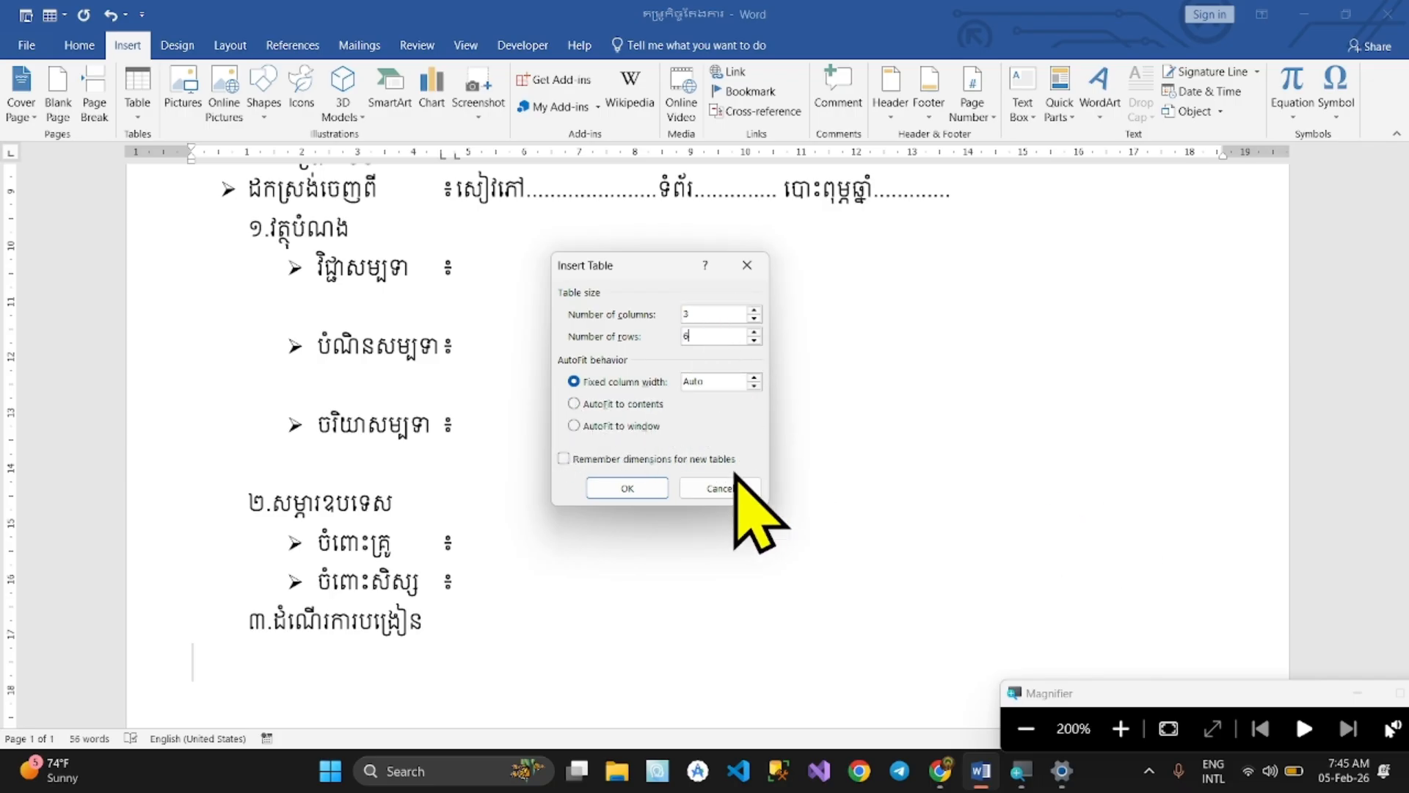
pyautogui.click(587, 425)
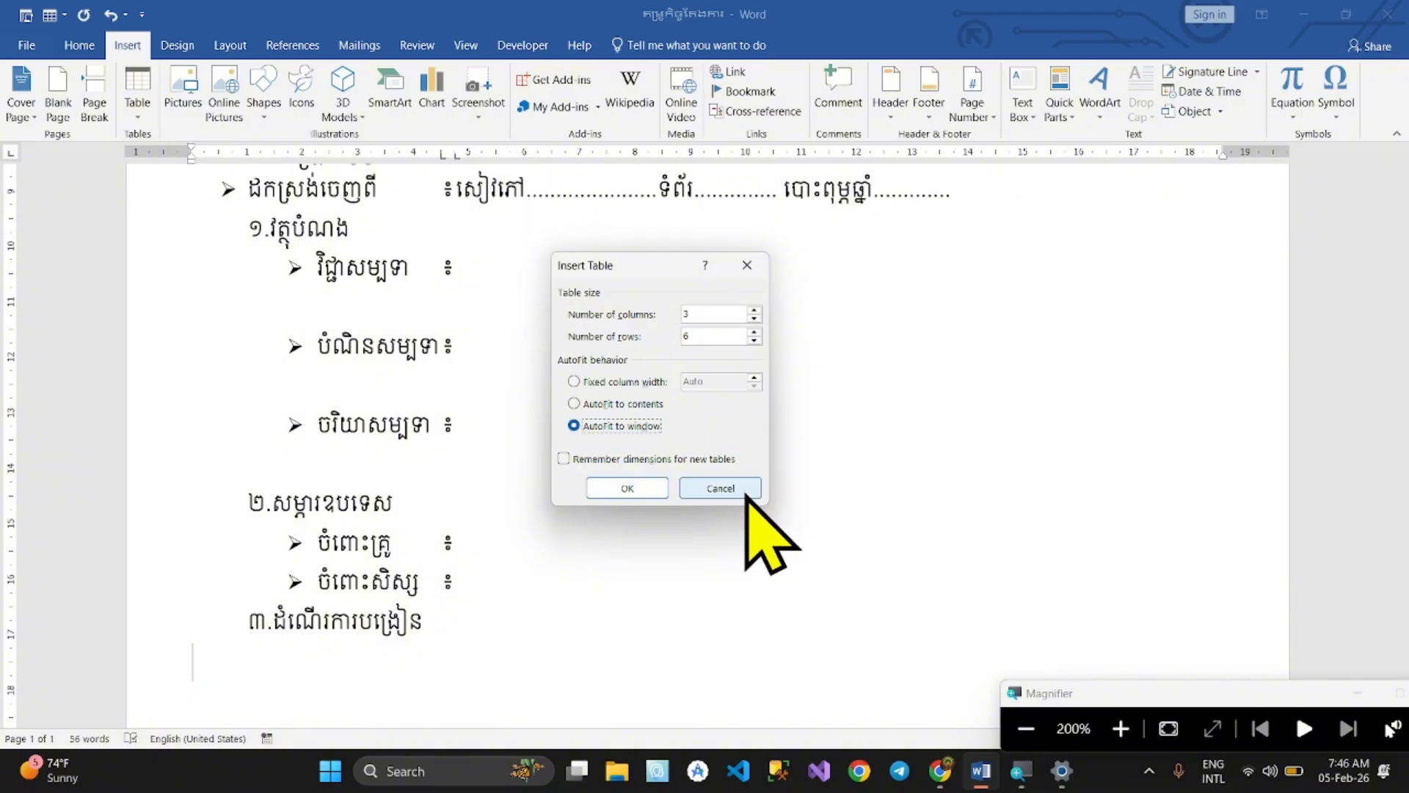
pyautogui.click(710, 488)
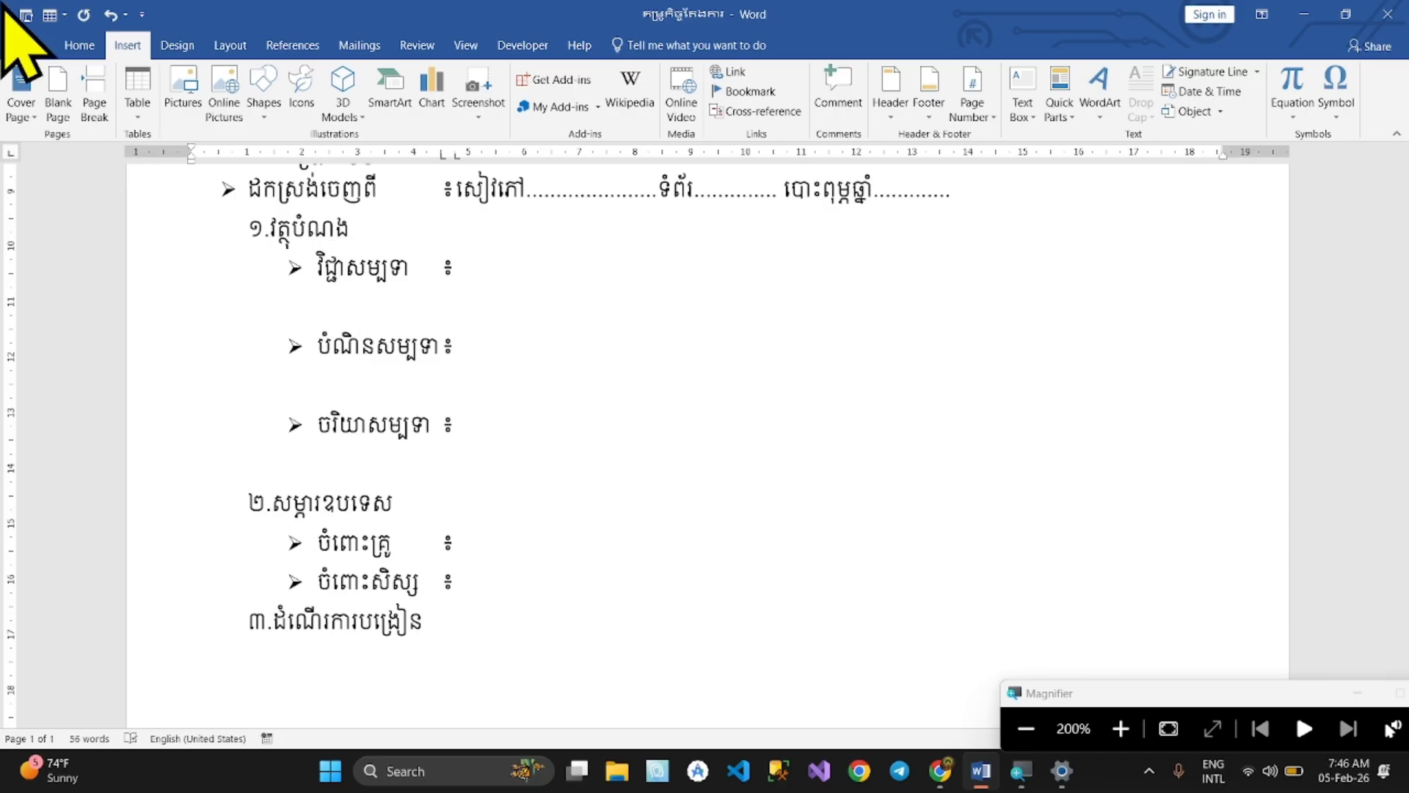
# Insert a table with 3 columns and 6 rows, autofitted to the window, below the heading ៣.ដំណើរការបង្រៀន
pyautogui.click(138, 96)
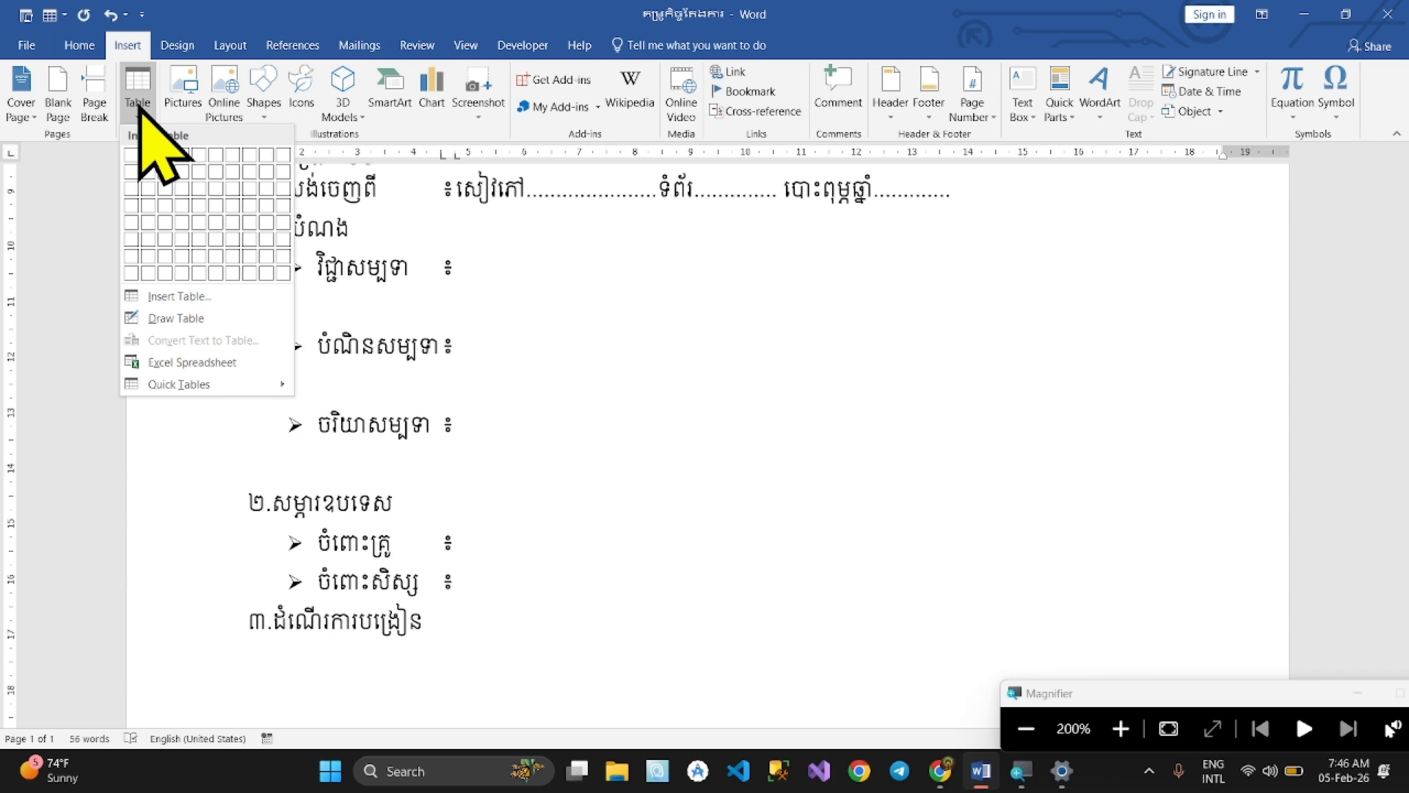
pyautogui.click(180, 298)
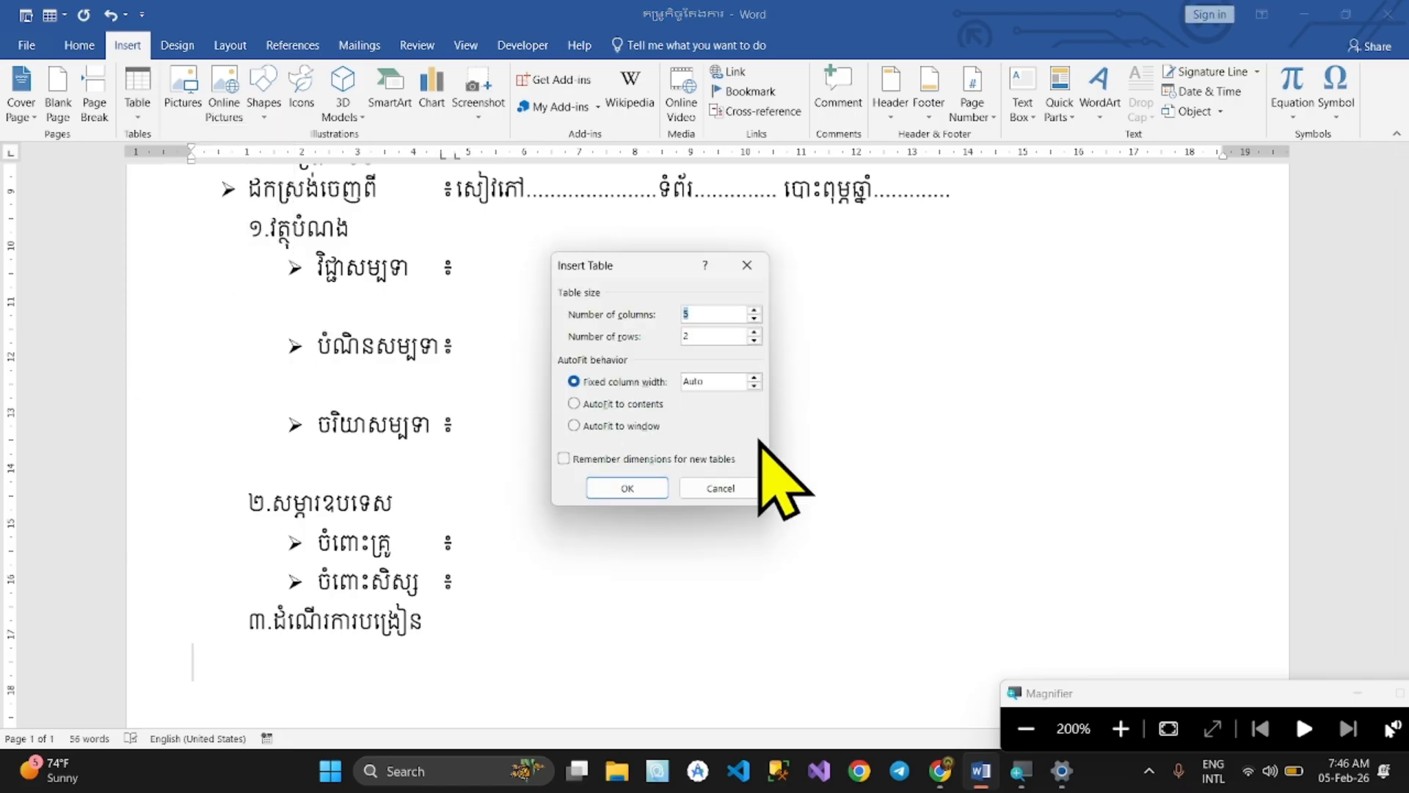
pyautogui.click(754, 319)
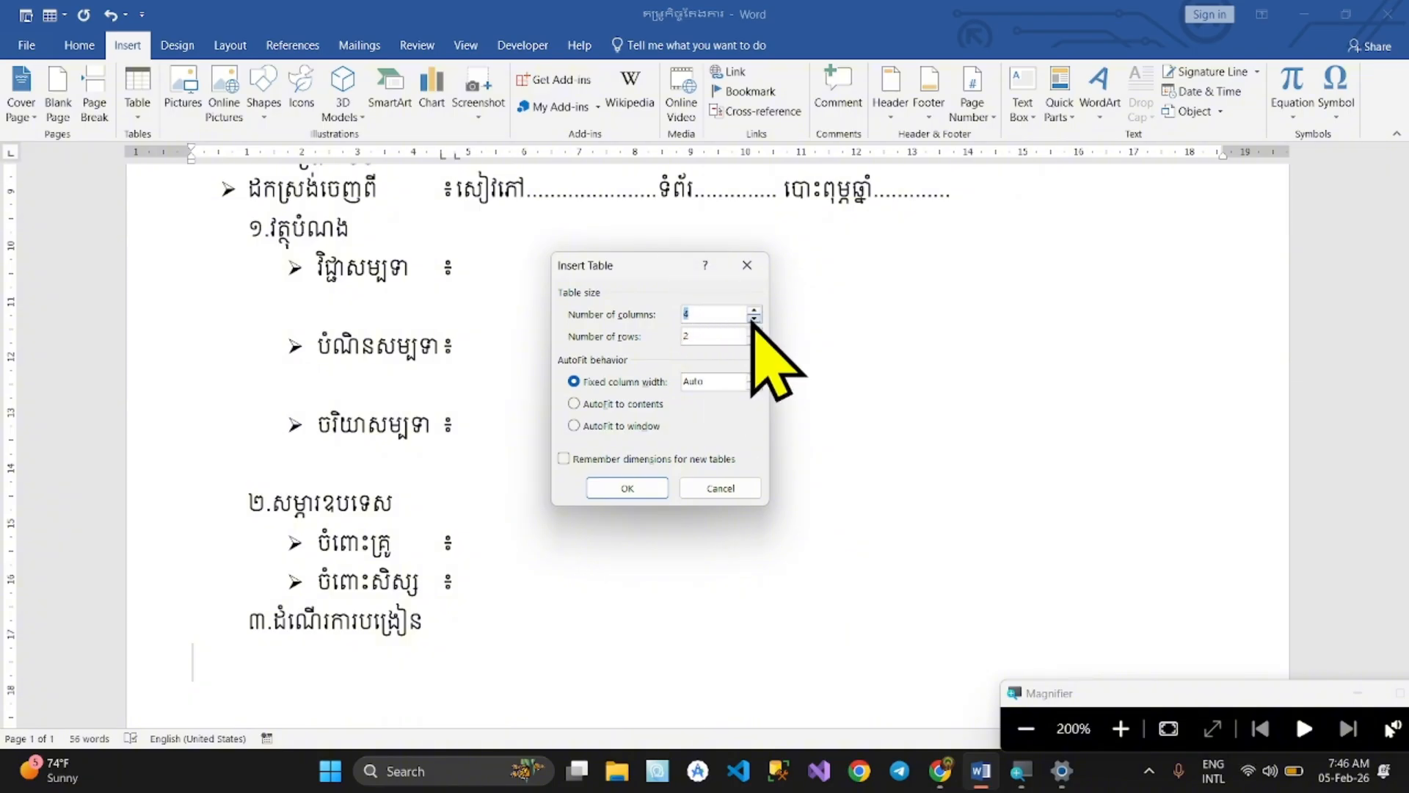
pyautogui.click(754, 319)
pyautogui.click(754, 332)
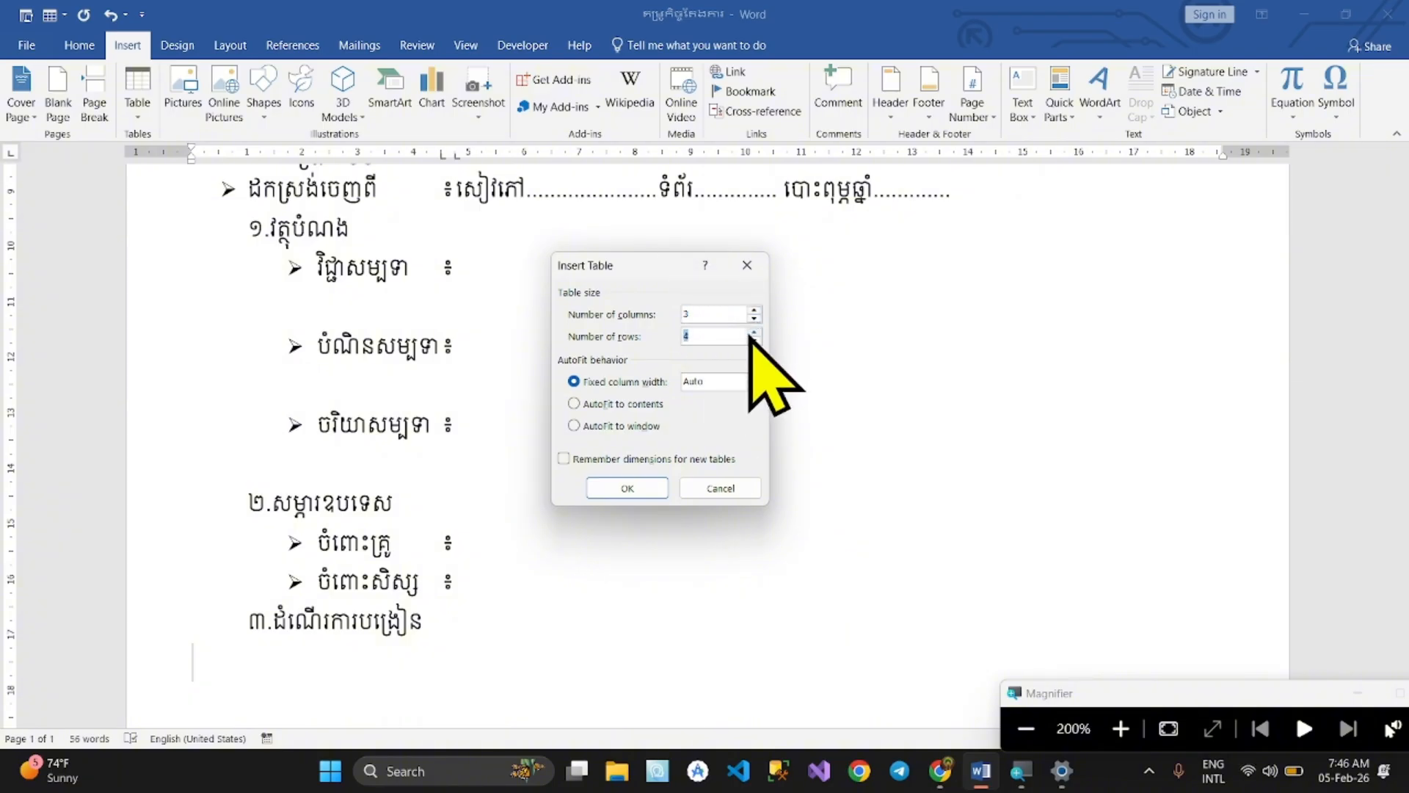
pyautogui.click(753, 332)
pyautogui.click(754, 331)
pyautogui.click(754, 331)
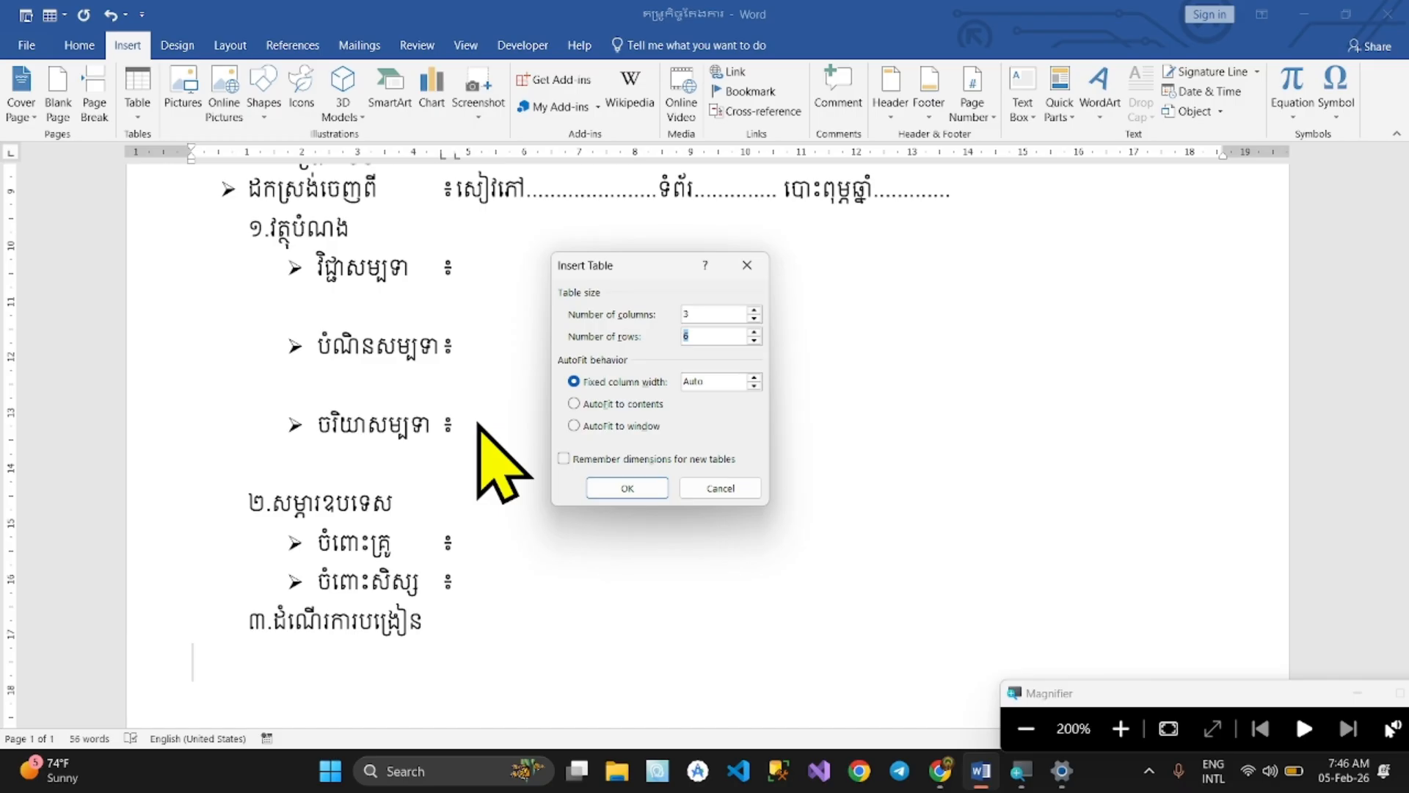
pyautogui.click(587, 427)
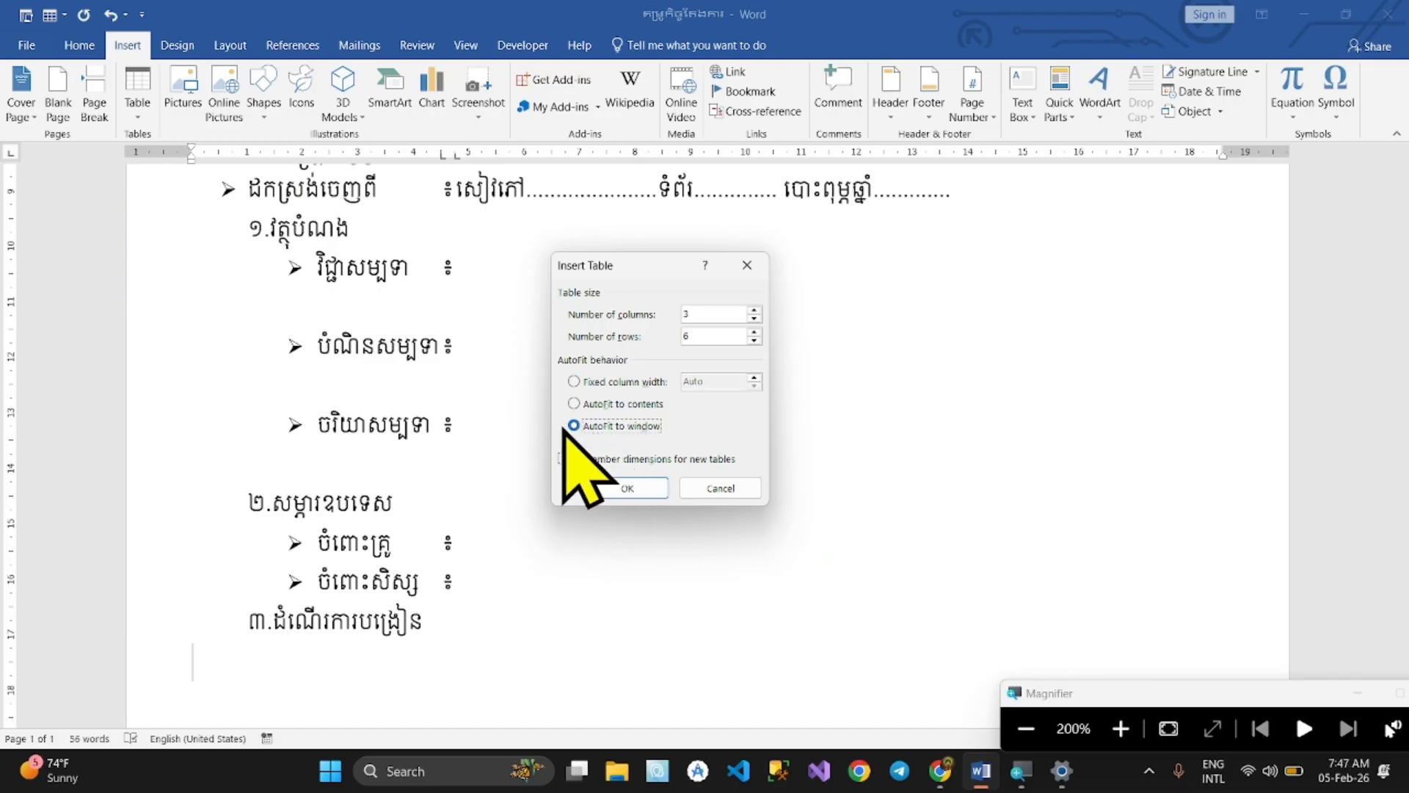
pyautogui.click(628, 490)
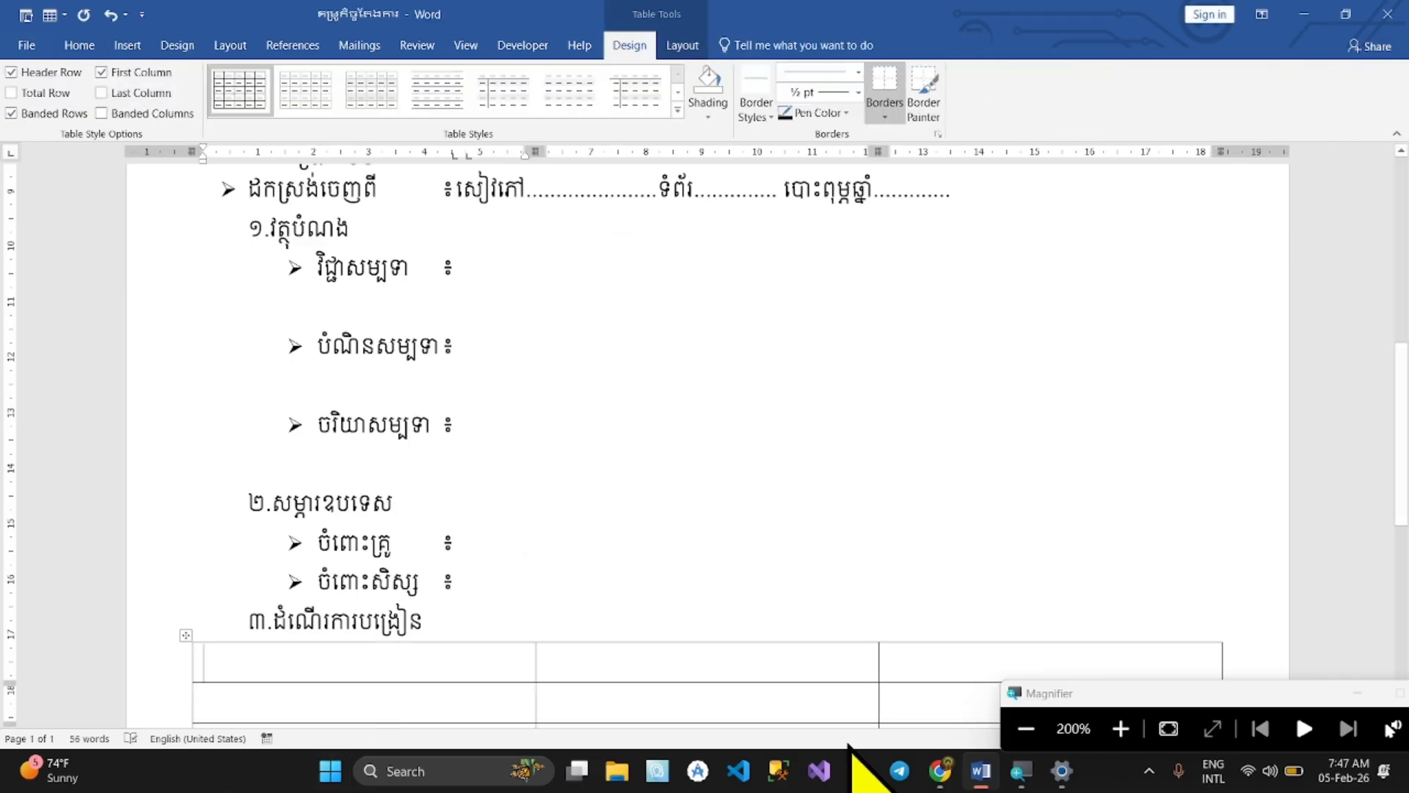
pyautogui.click(1026, 728)
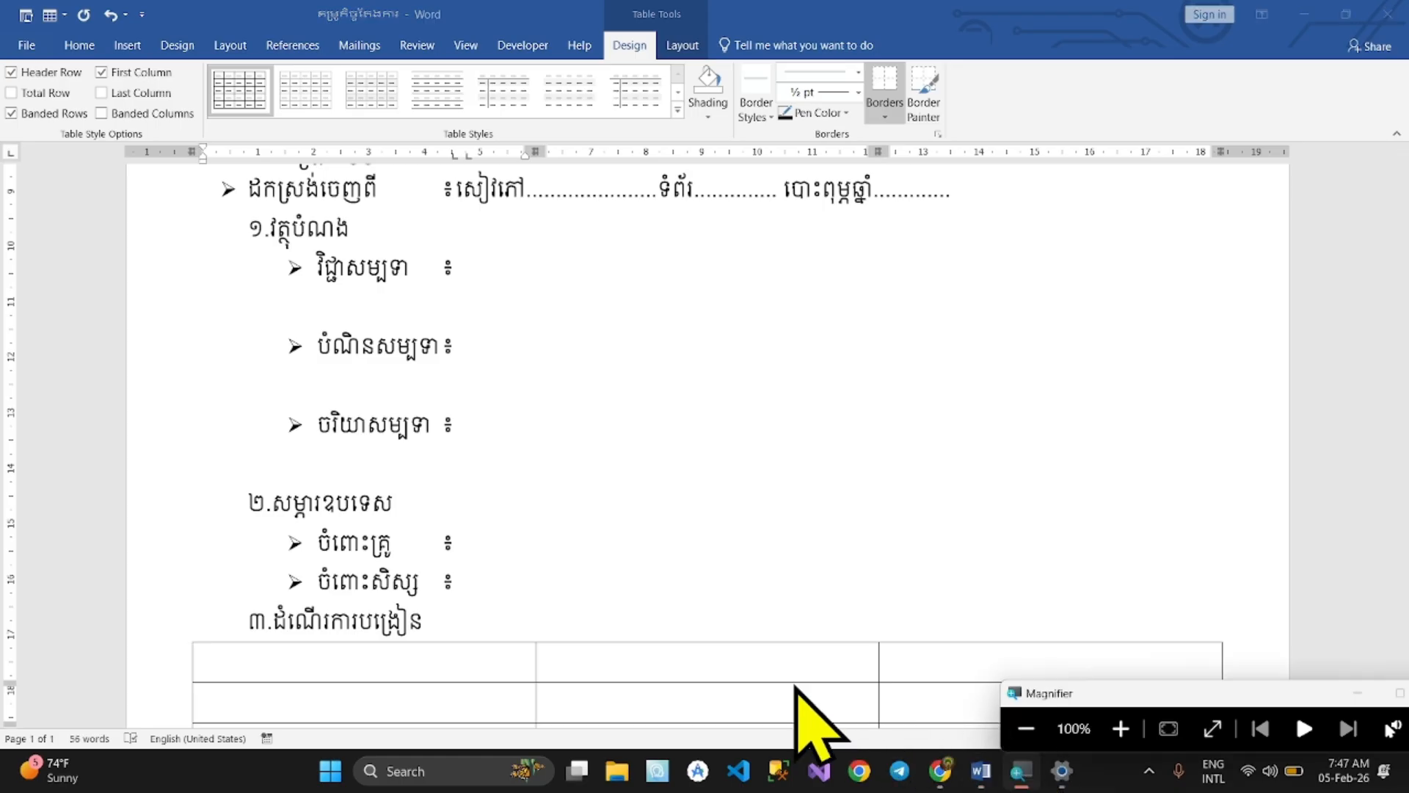
pyautogui.scroll(-5, 837, 595)
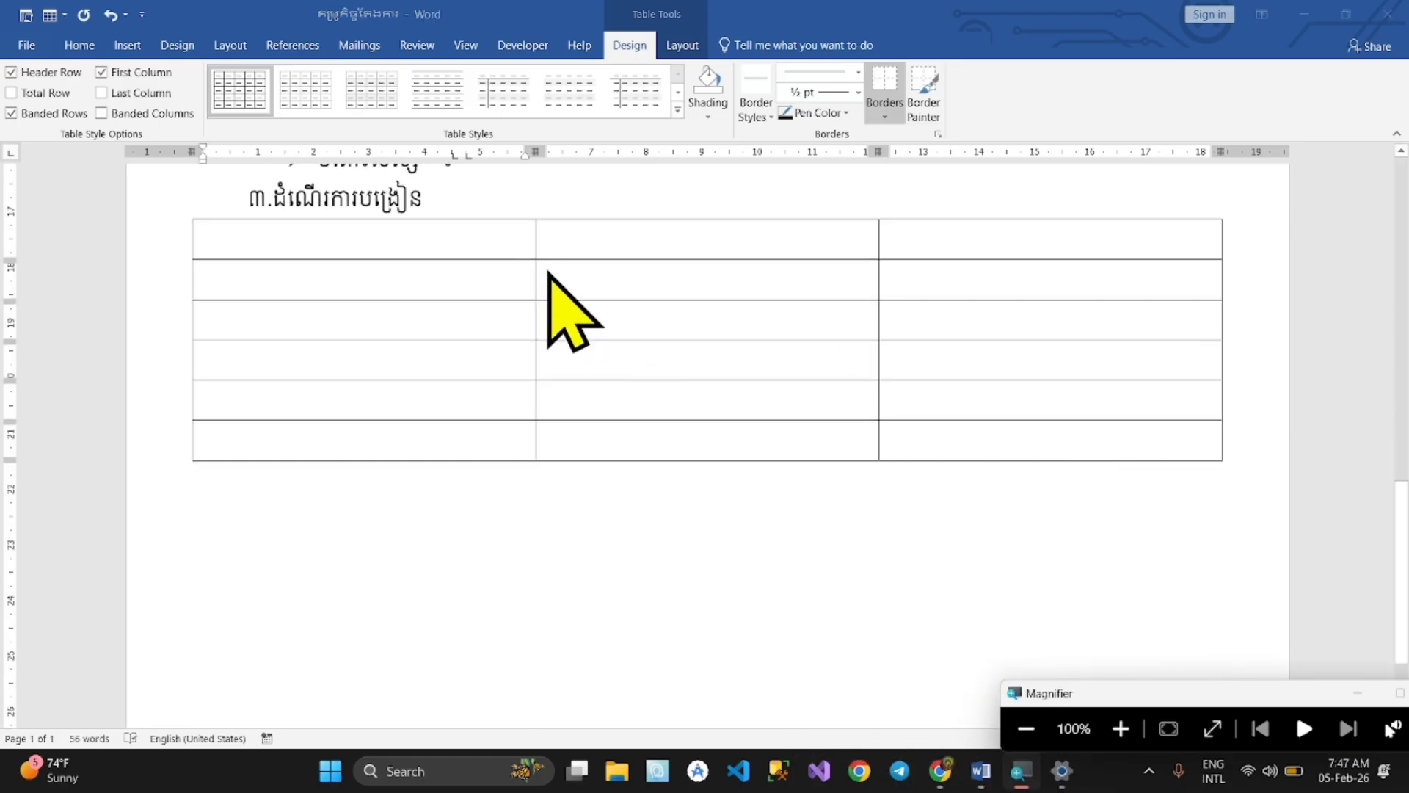
pyautogui.scroll(4, 543, 308)
pyautogui.scroll(-3, 528, 316)
pyautogui.scroll(-3, 519, 308)
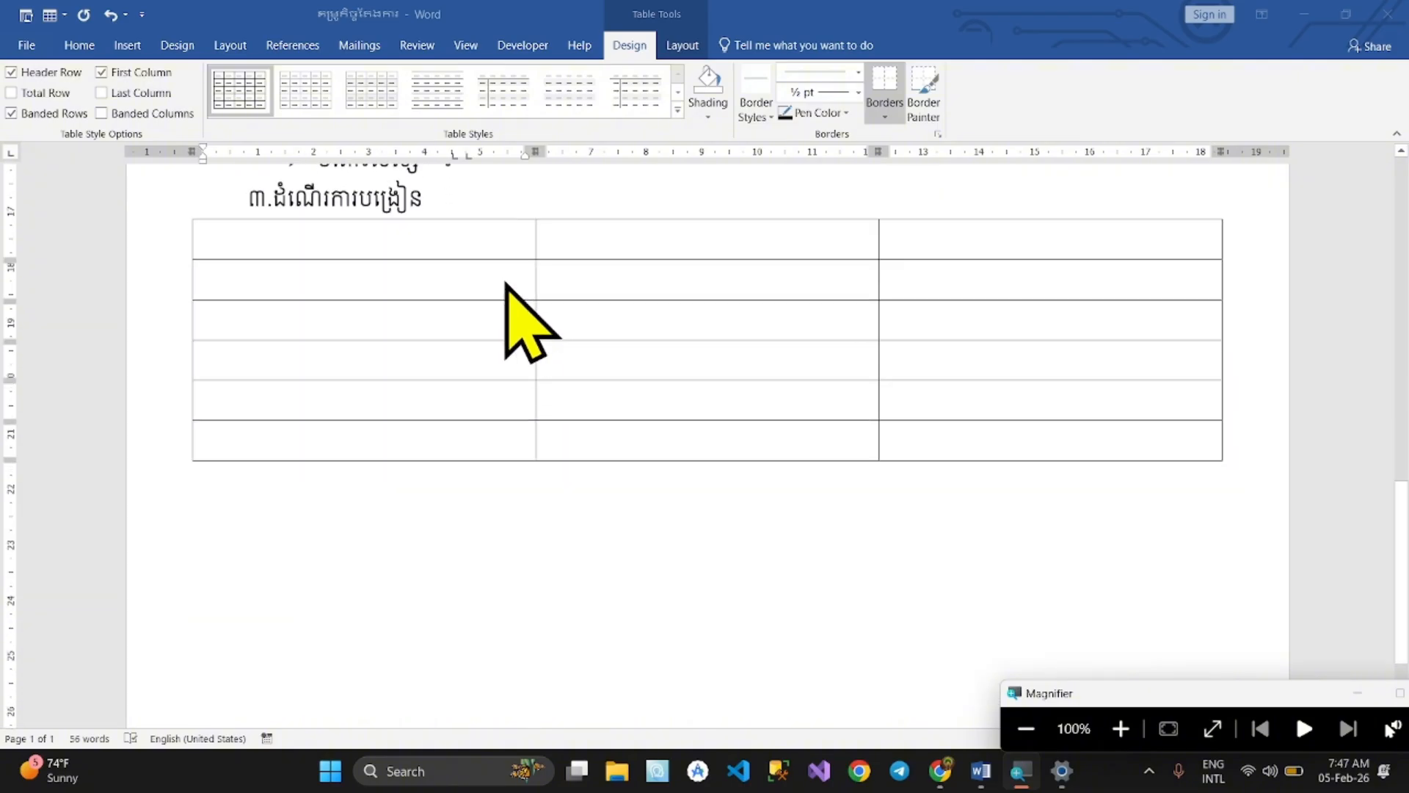
pyautogui.click(399, 236)
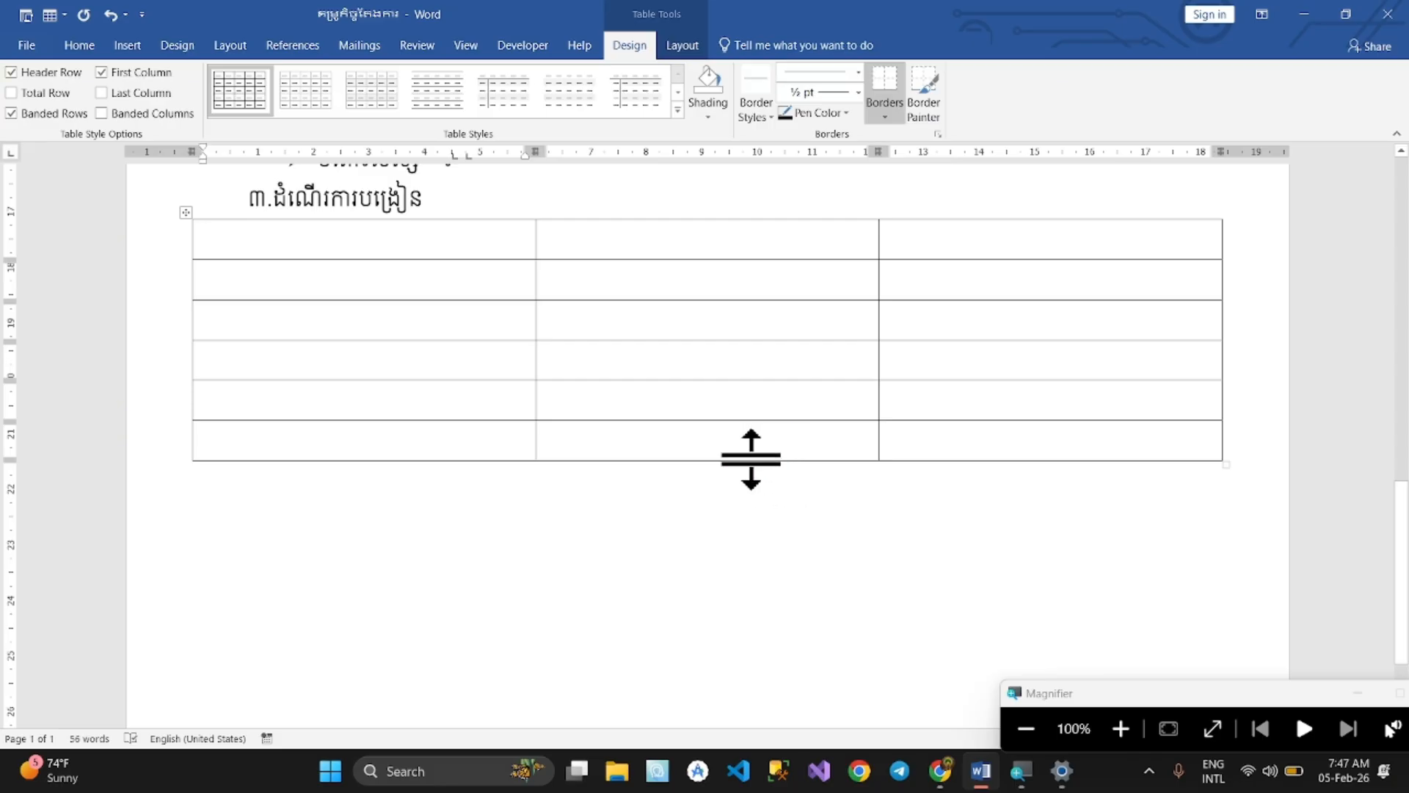
pyautogui.rightClick(467, 280)
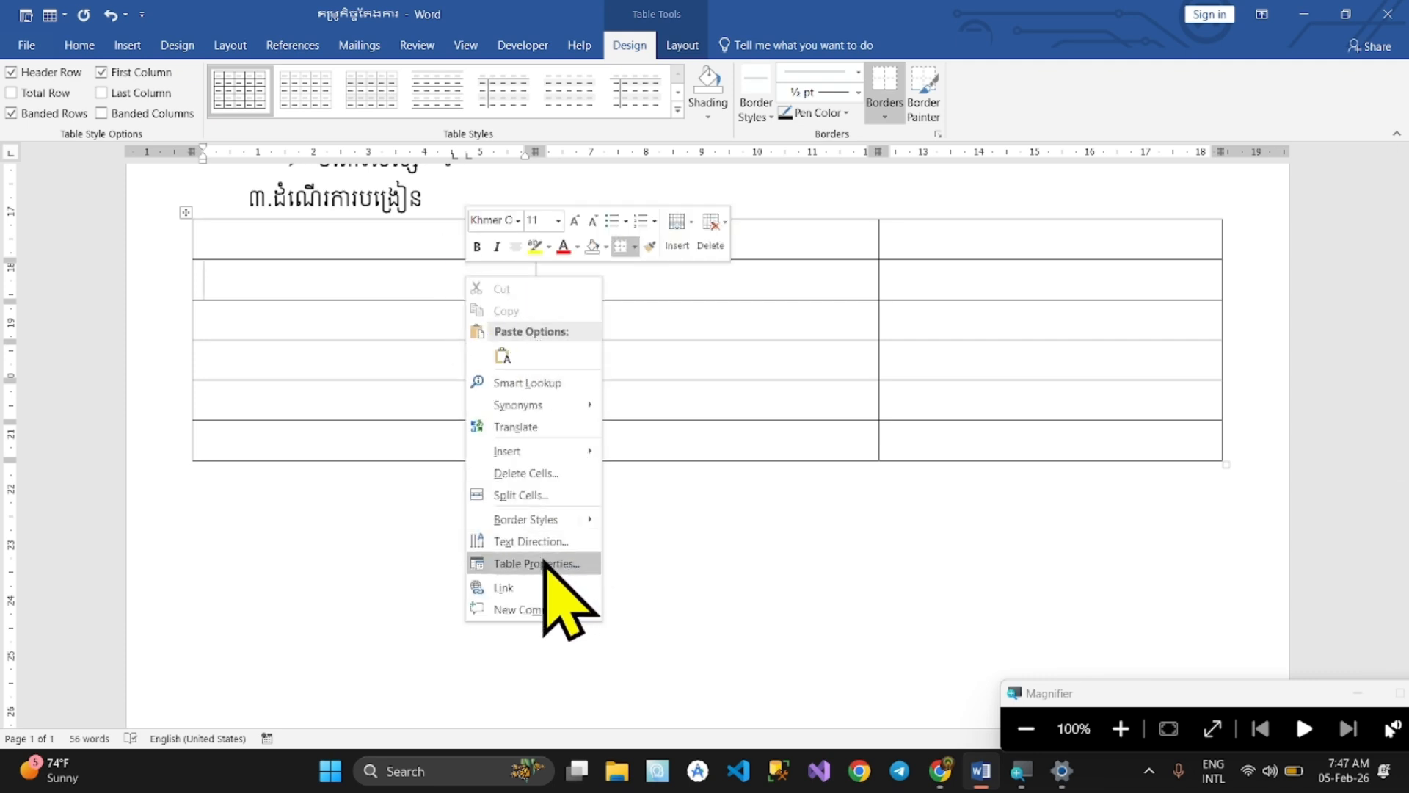
pyautogui.click(1121, 728)
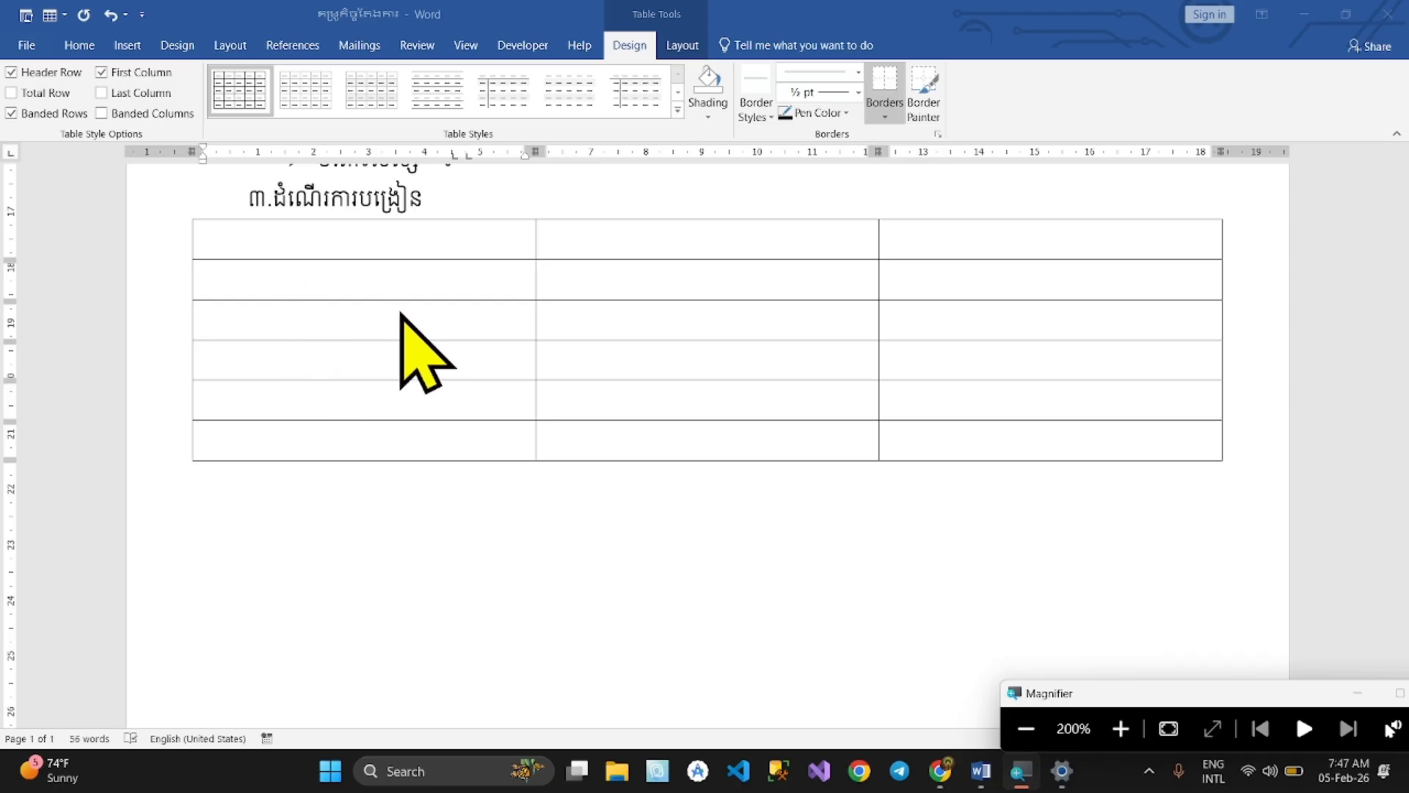
pyautogui.rightClick(715, 359)
pyautogui.press('Escape')
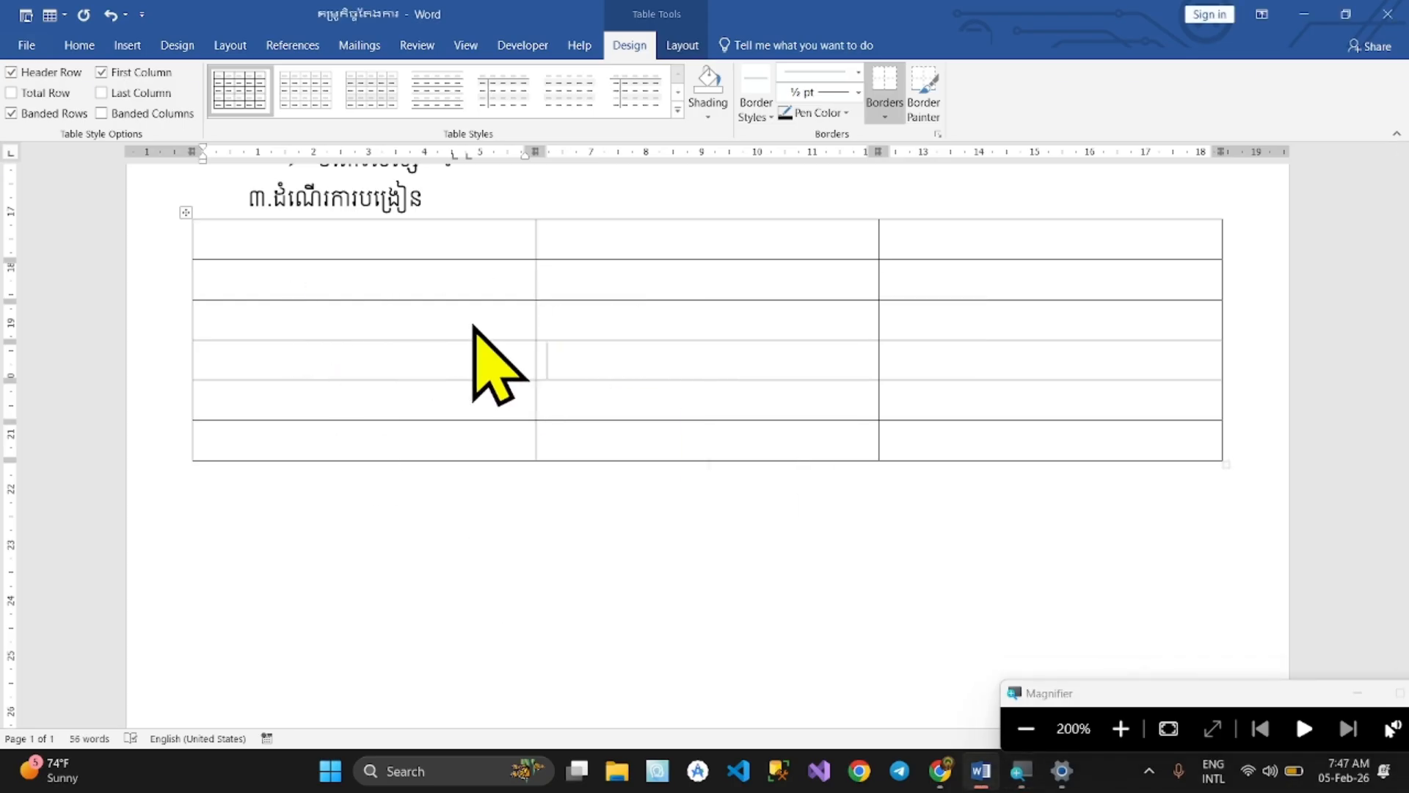
pyautogui.click(612, 321)
pyautogui.rightClick(599, 326)
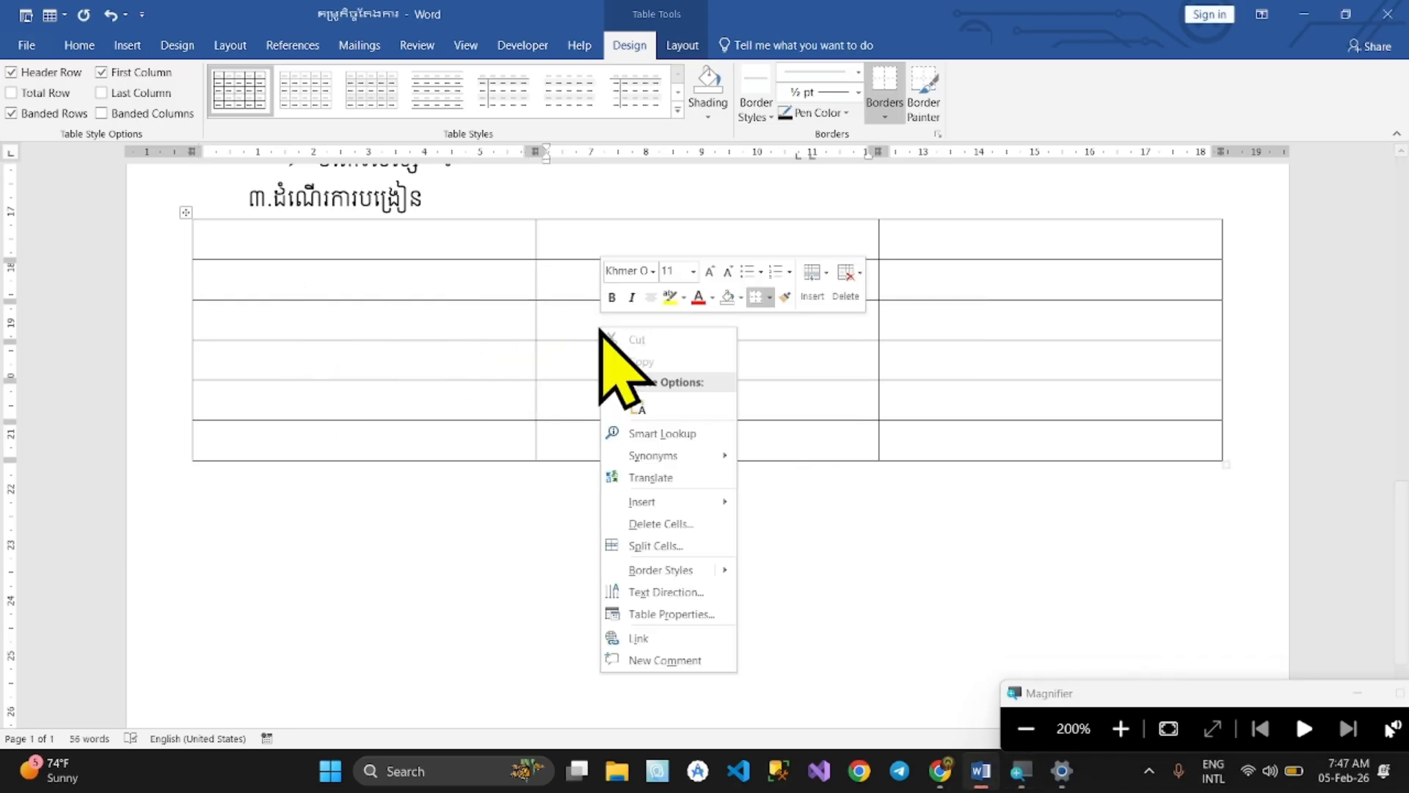
pyautogui.click(423, 320)
# Set the new table's alignment to Center in its table properties
pyautogui.rightClick(465, 315)
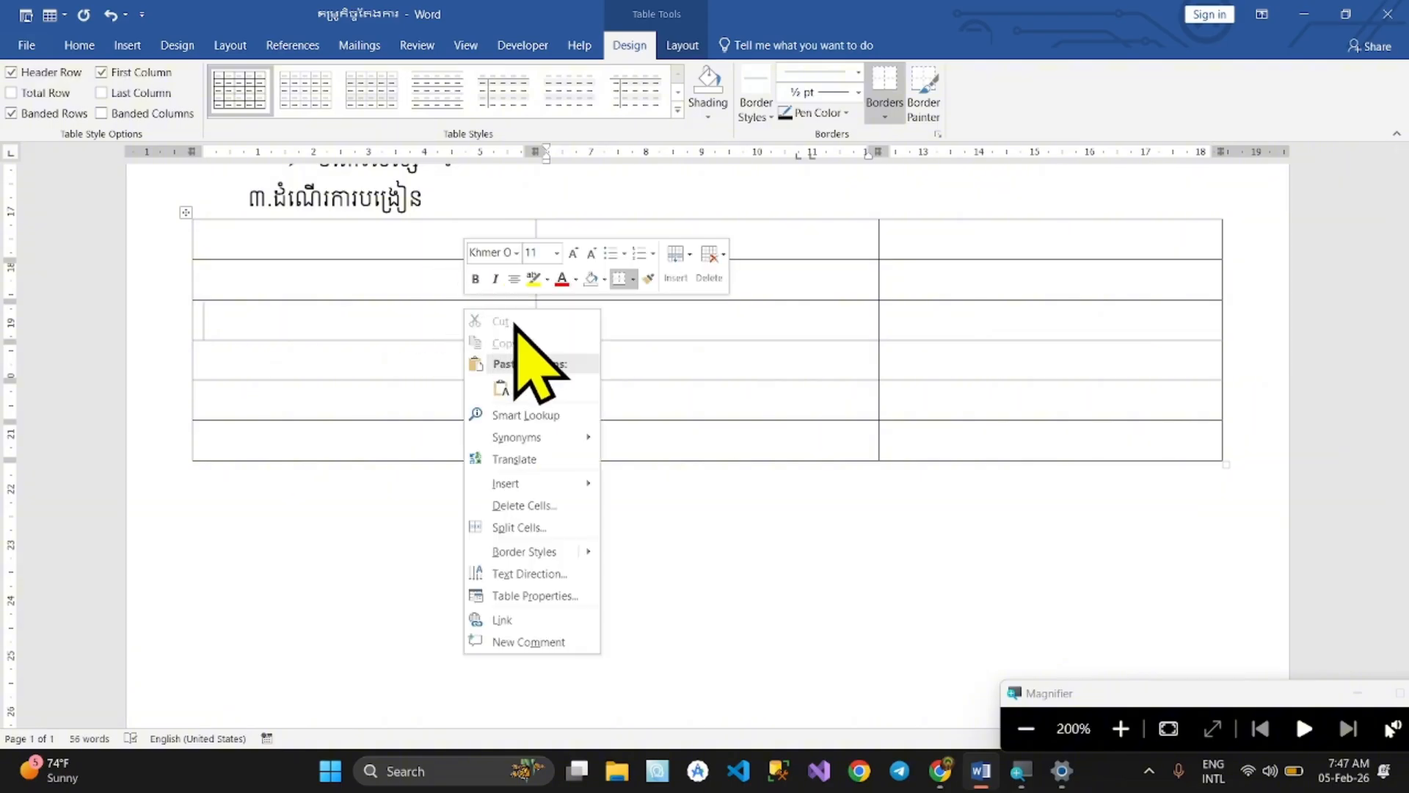
pyautogui.click(527, 596)
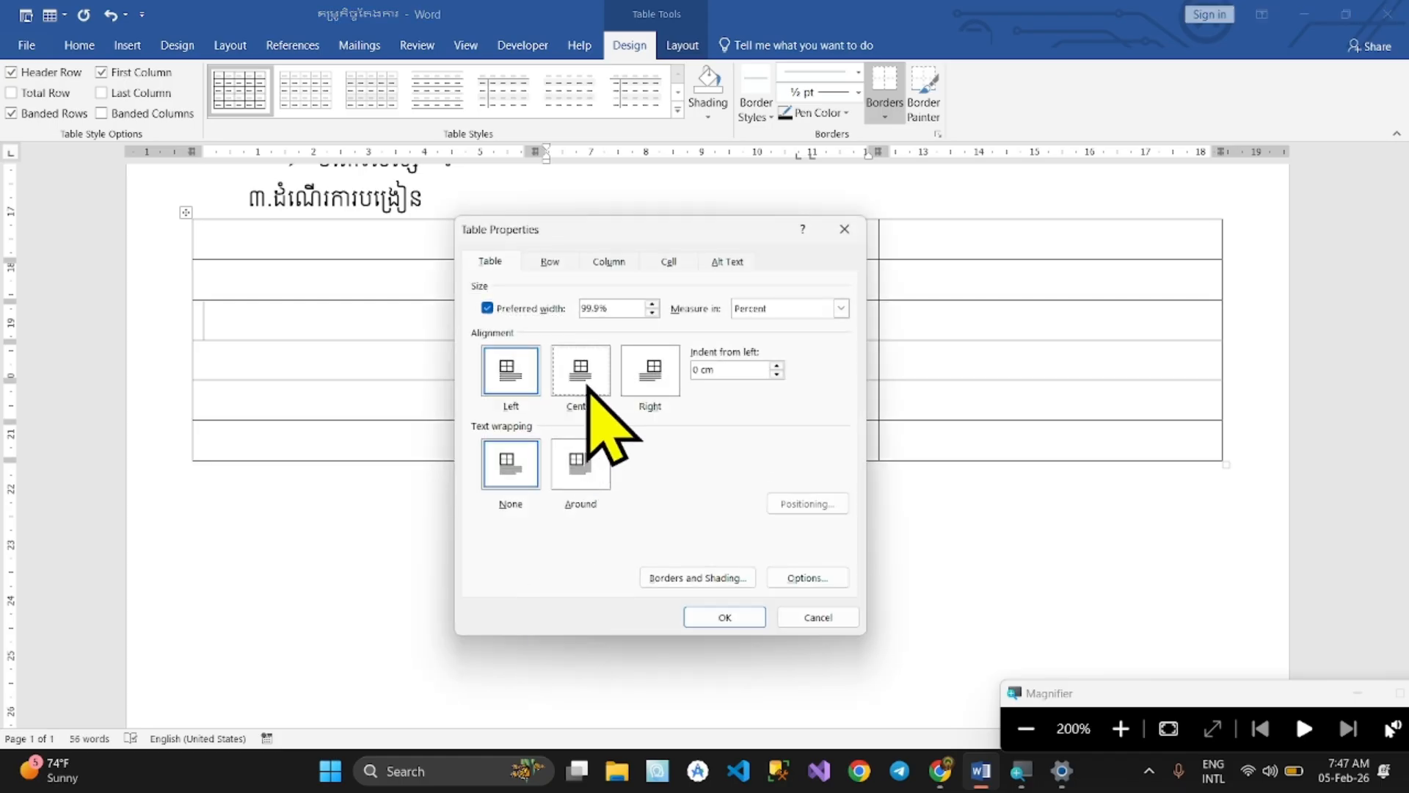
pyautogui.click(585, 387)
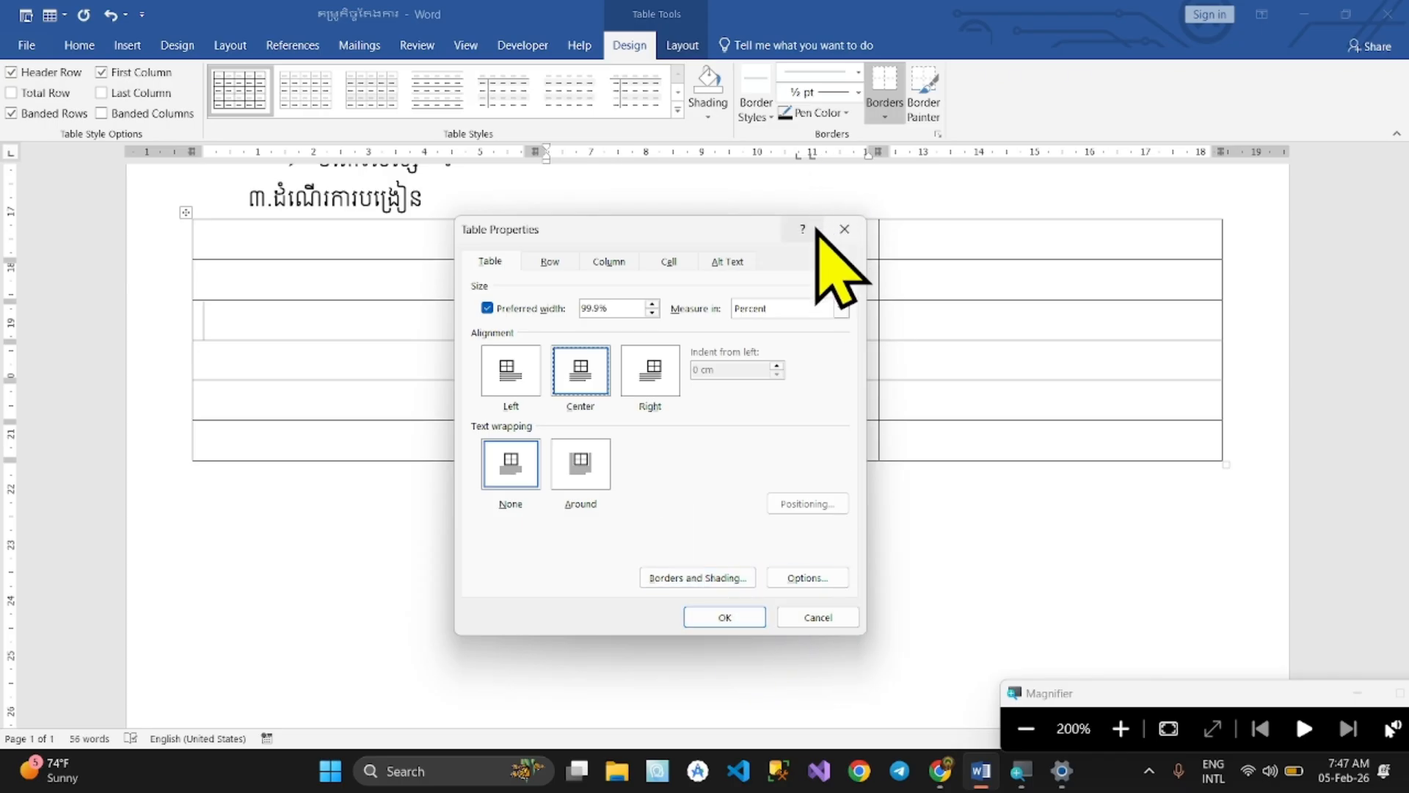
pyautogui.click(724, 616)
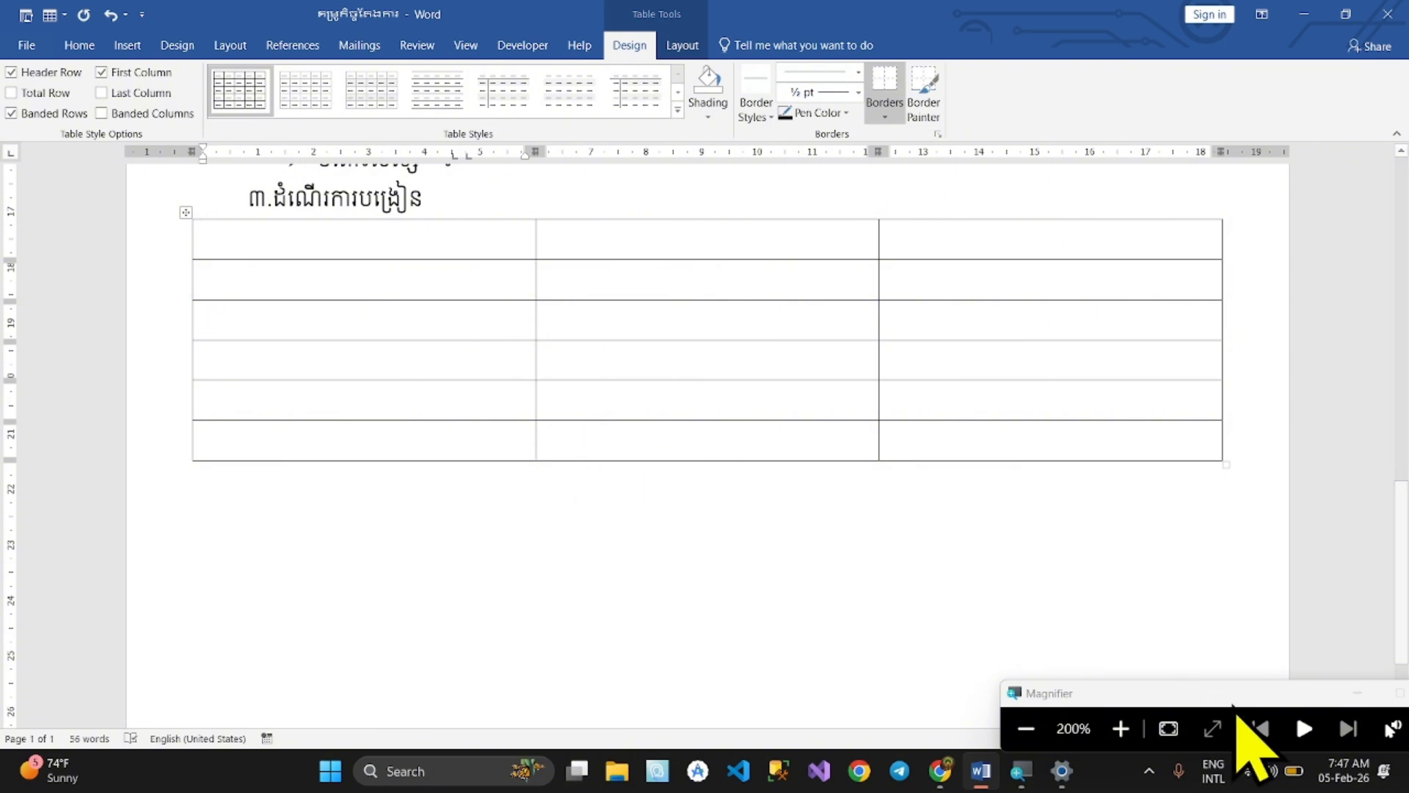
# Try narrowing the centred table by resizing it from its lower corner, and undo the resize
pyautogui.click(1016, 731)
pyautogui.press('super+minus')
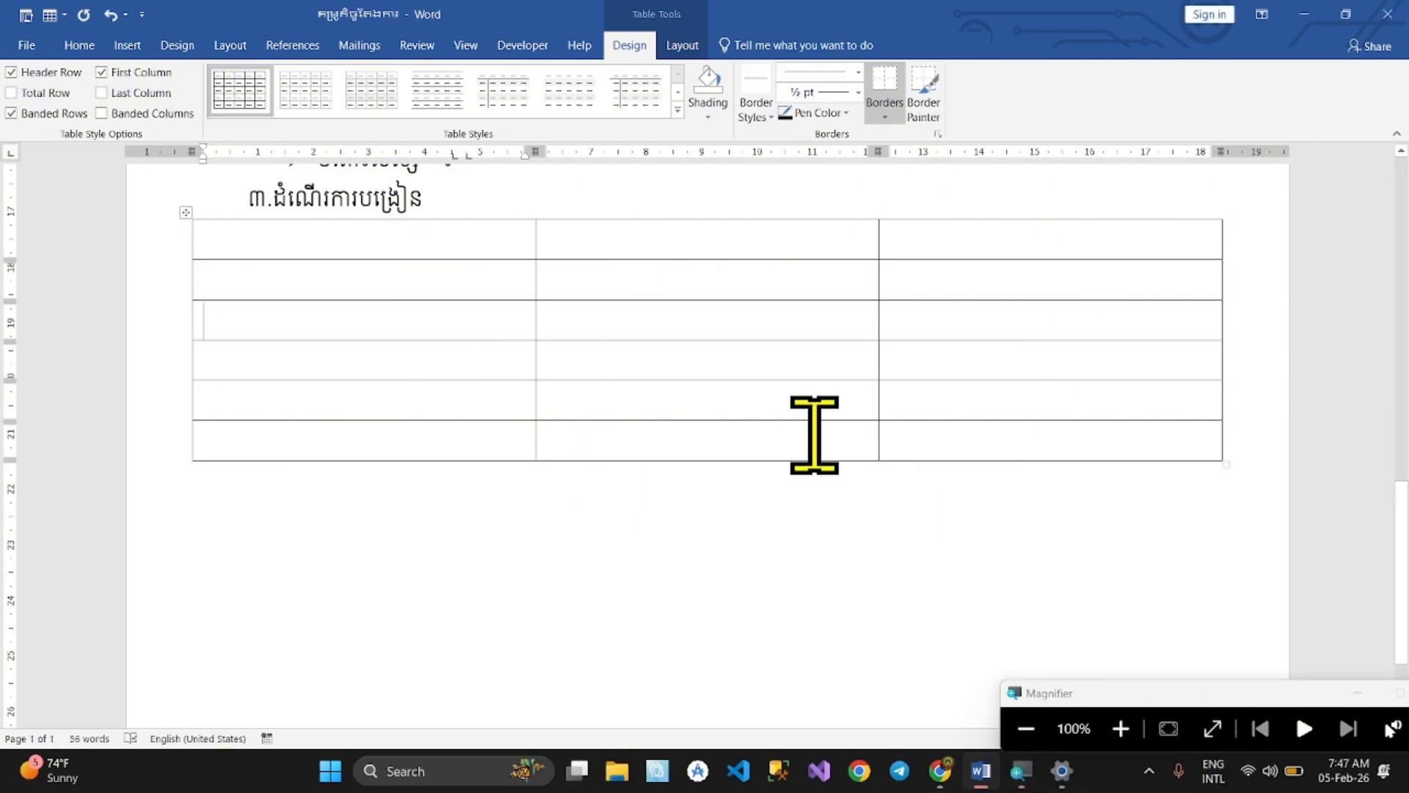
pyautogui.click(814, 435)
pyautogui.moveTo(1221, 463); pyautogui.dragTo(995, 462)
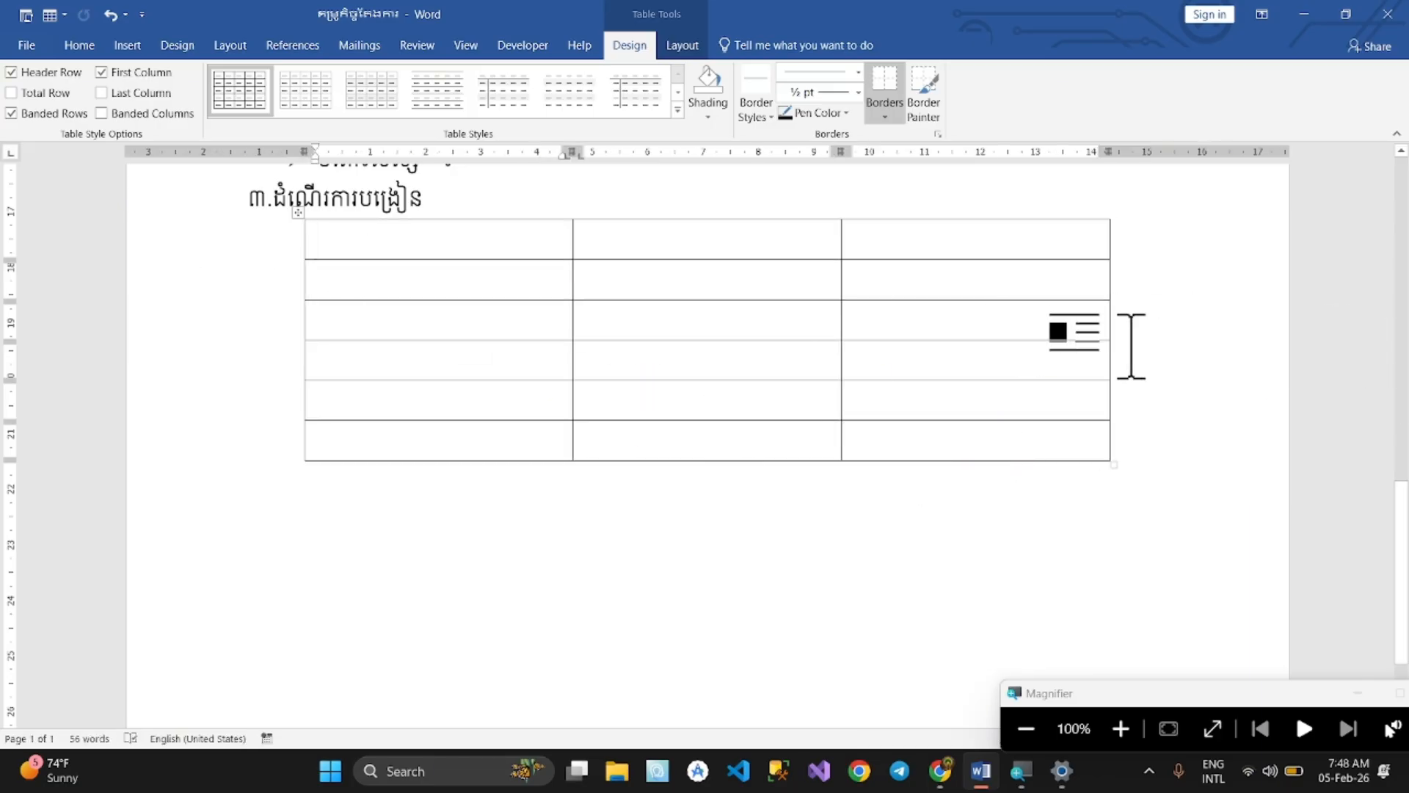
pyautogui.hotkey('ctrl', 'z')
# Check the table headings in the reference PDF in Chrome, return to Word and enter សកម្មភាពគ្រូ, ខ្លឹមសារមេរៀន and សកម្មភាពសិស្ស in the header row
pyautogui.click(690, 279)
pyautogui.click(472, 254)
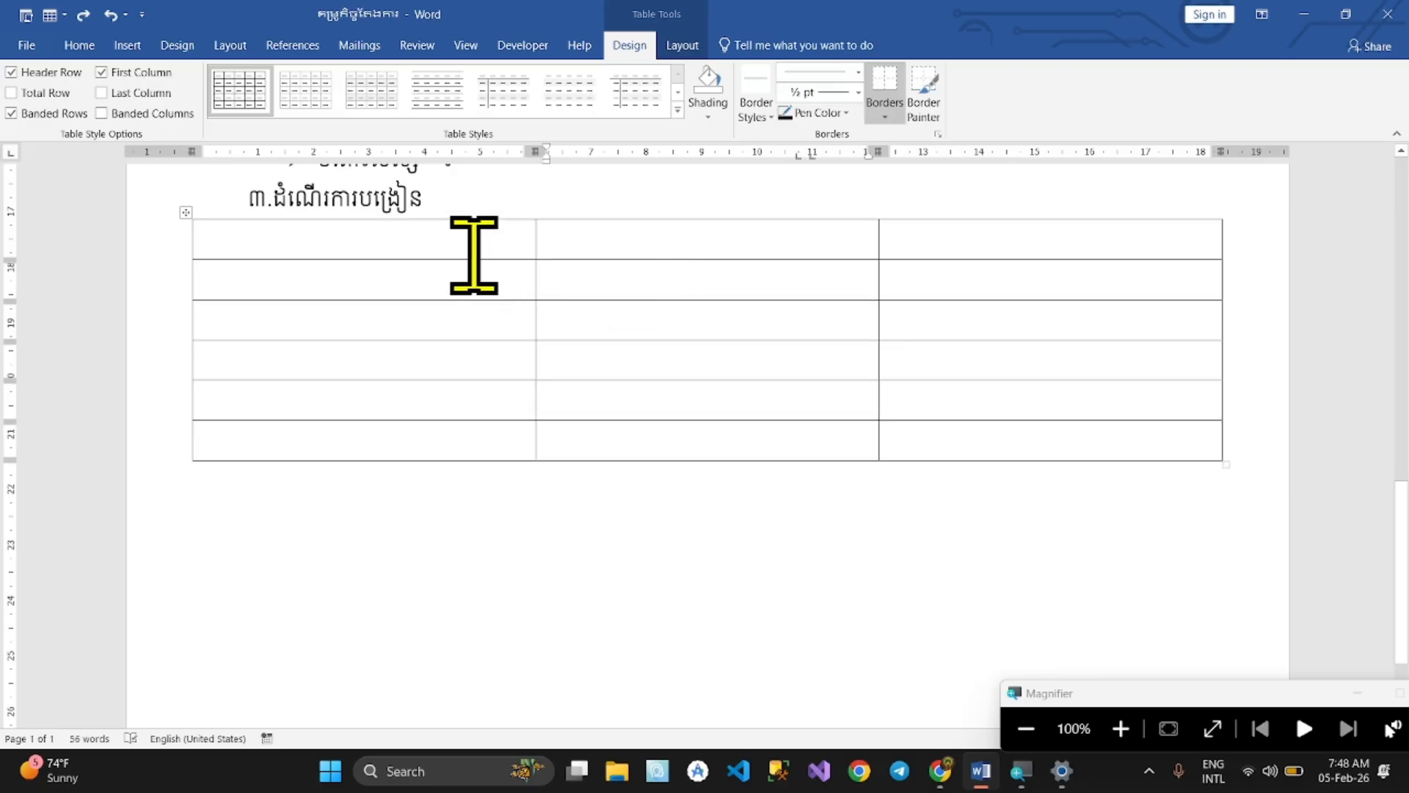
pyautogui.click(939, 776)
pyautogui.scroll(15, 658, 488)
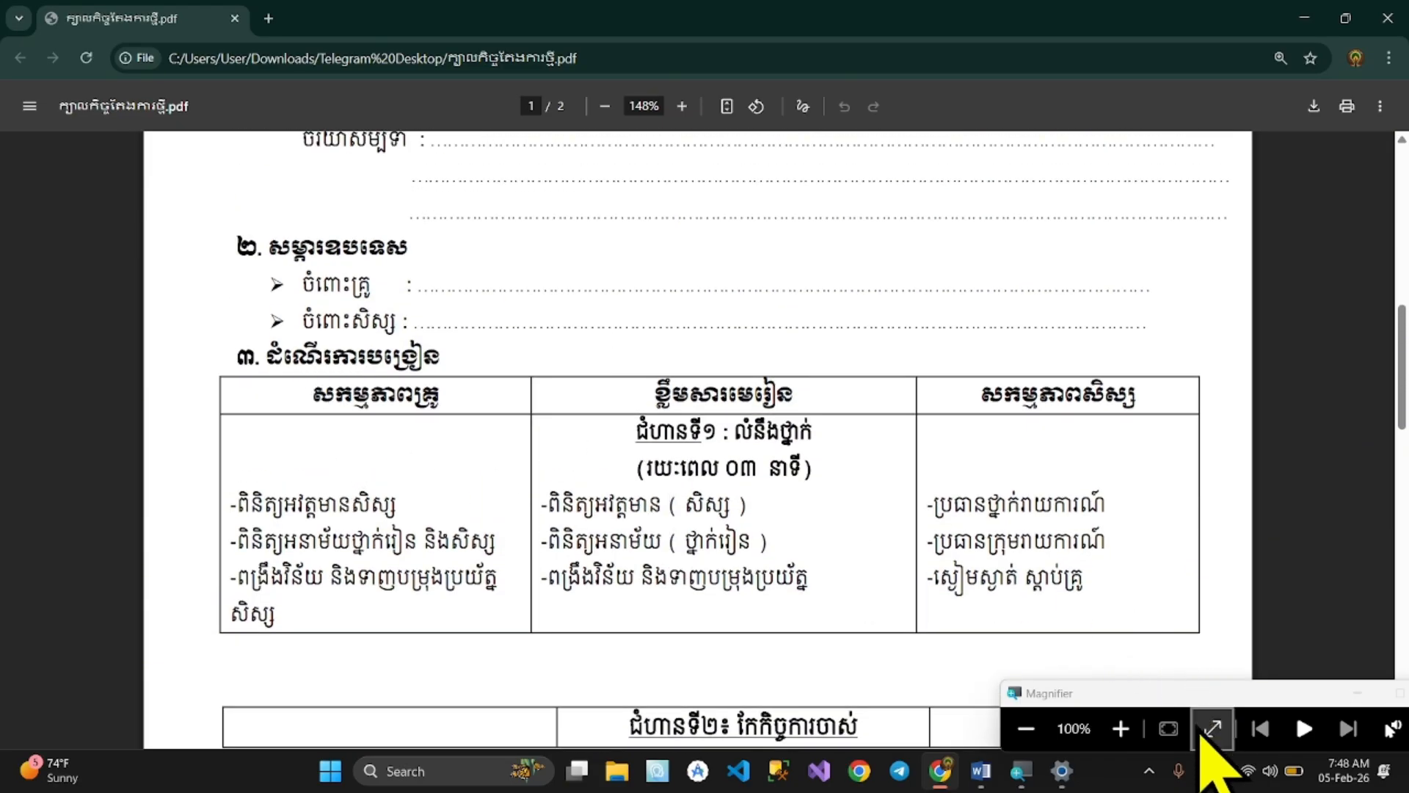
pyautogui.click(982, 767)
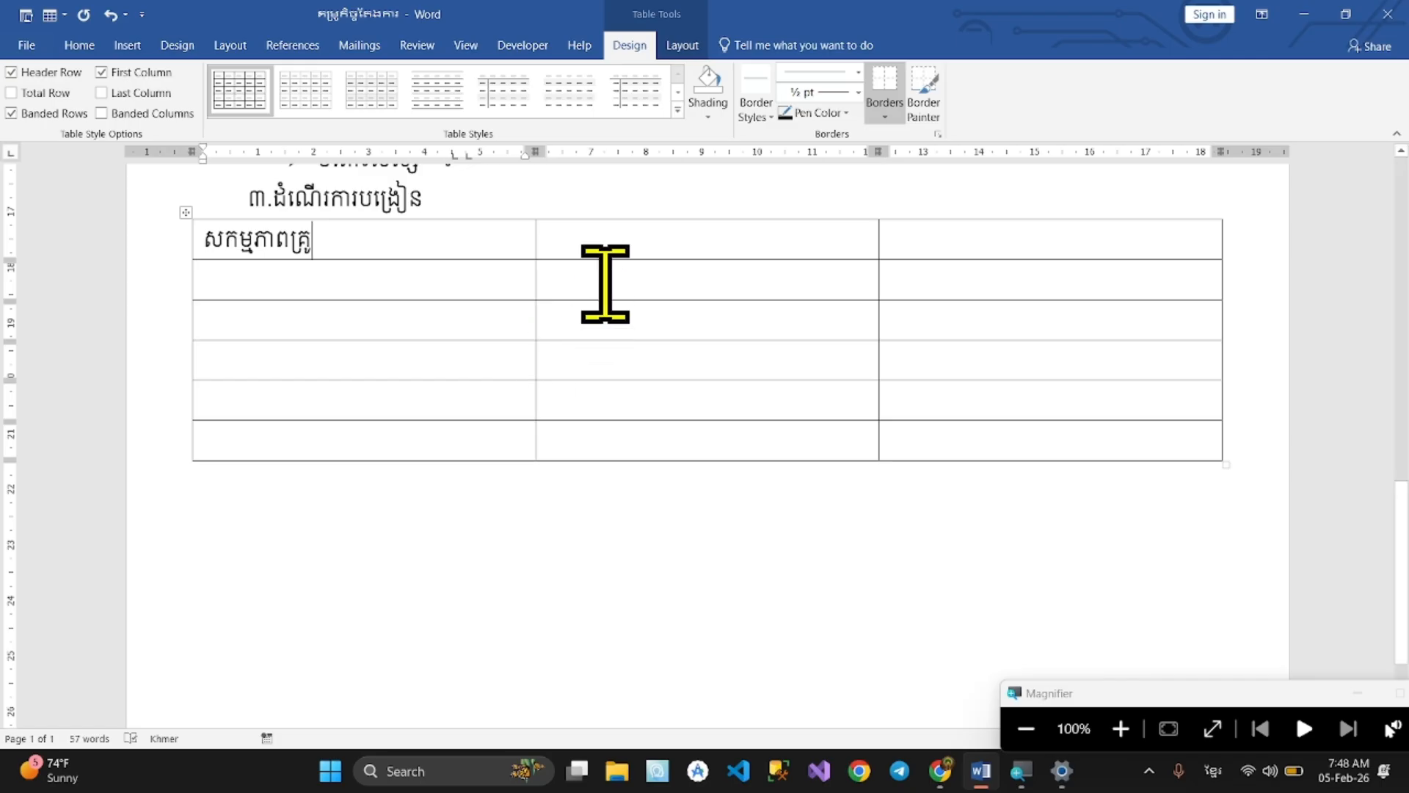
pyautogui.click(671, 231)
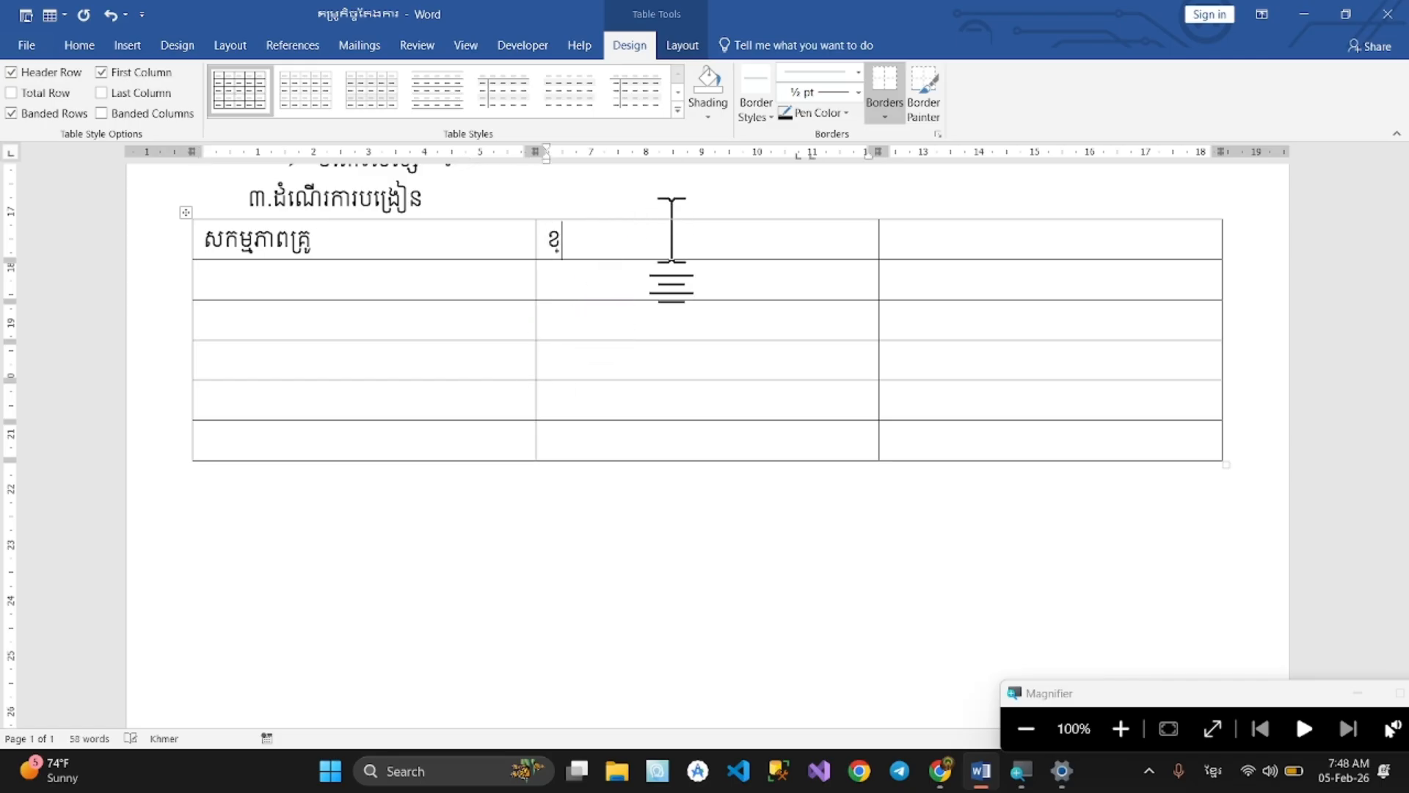
pyautogui.write('ខ្លឹមសារមេរៀន')
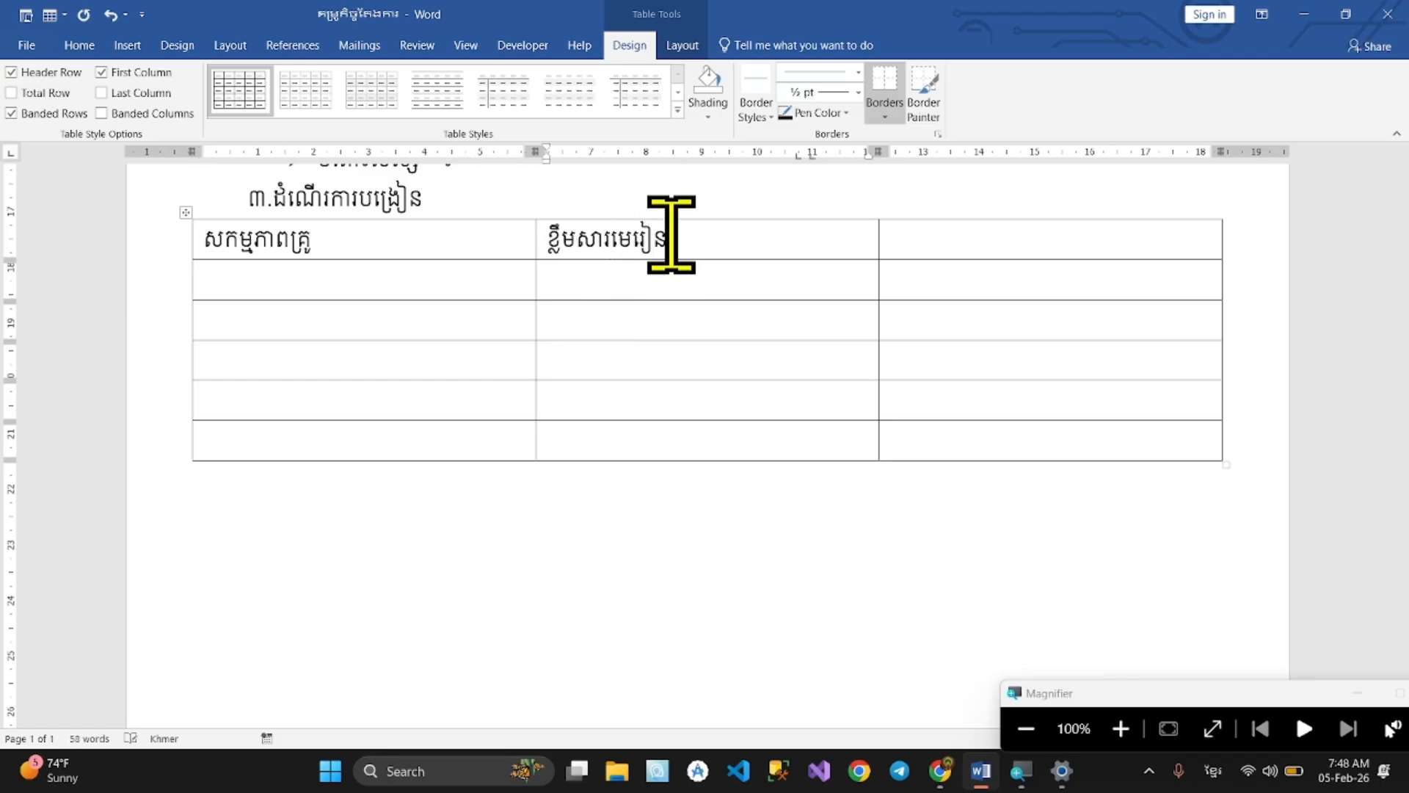
pyautogui.click(1054, 246)
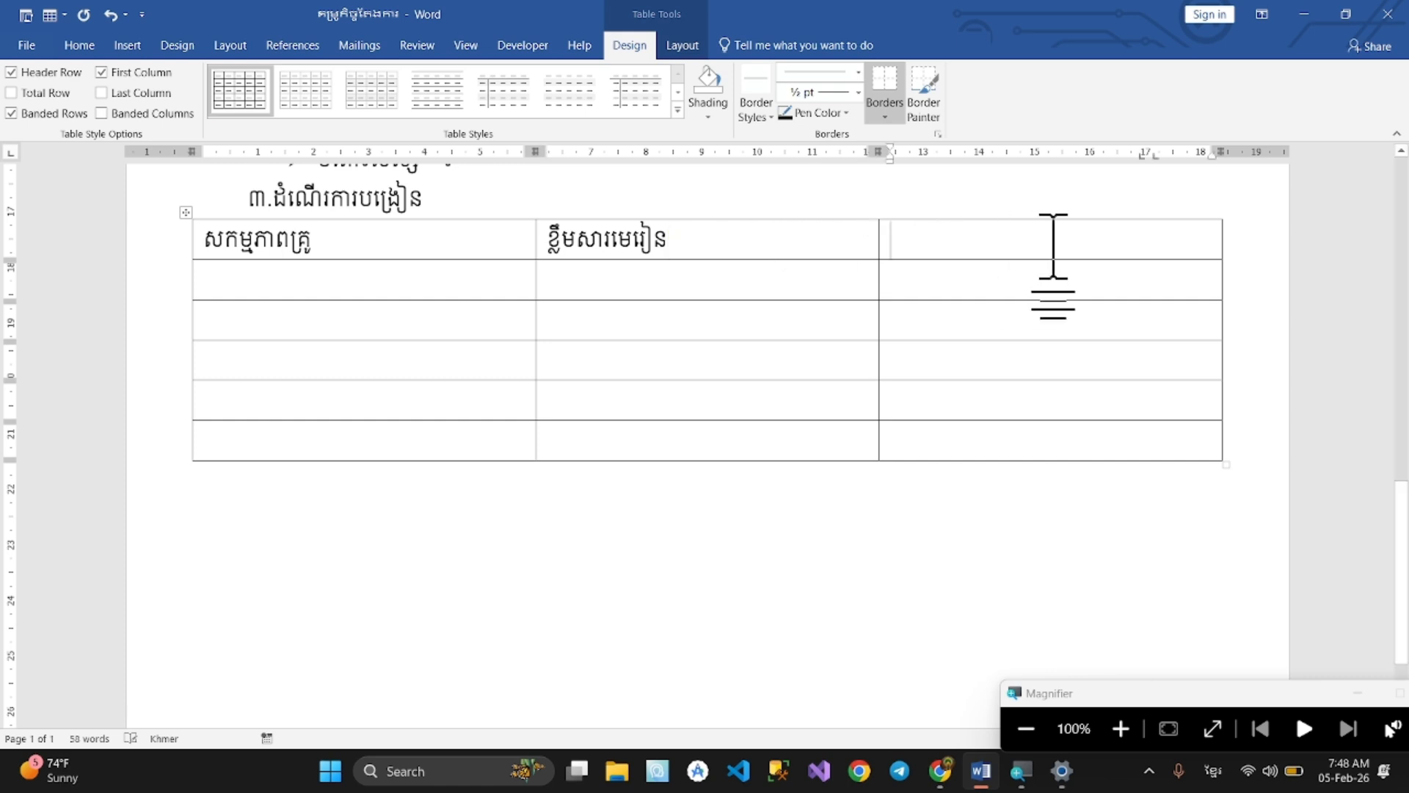
pyautogui.write('សកម្មភា')
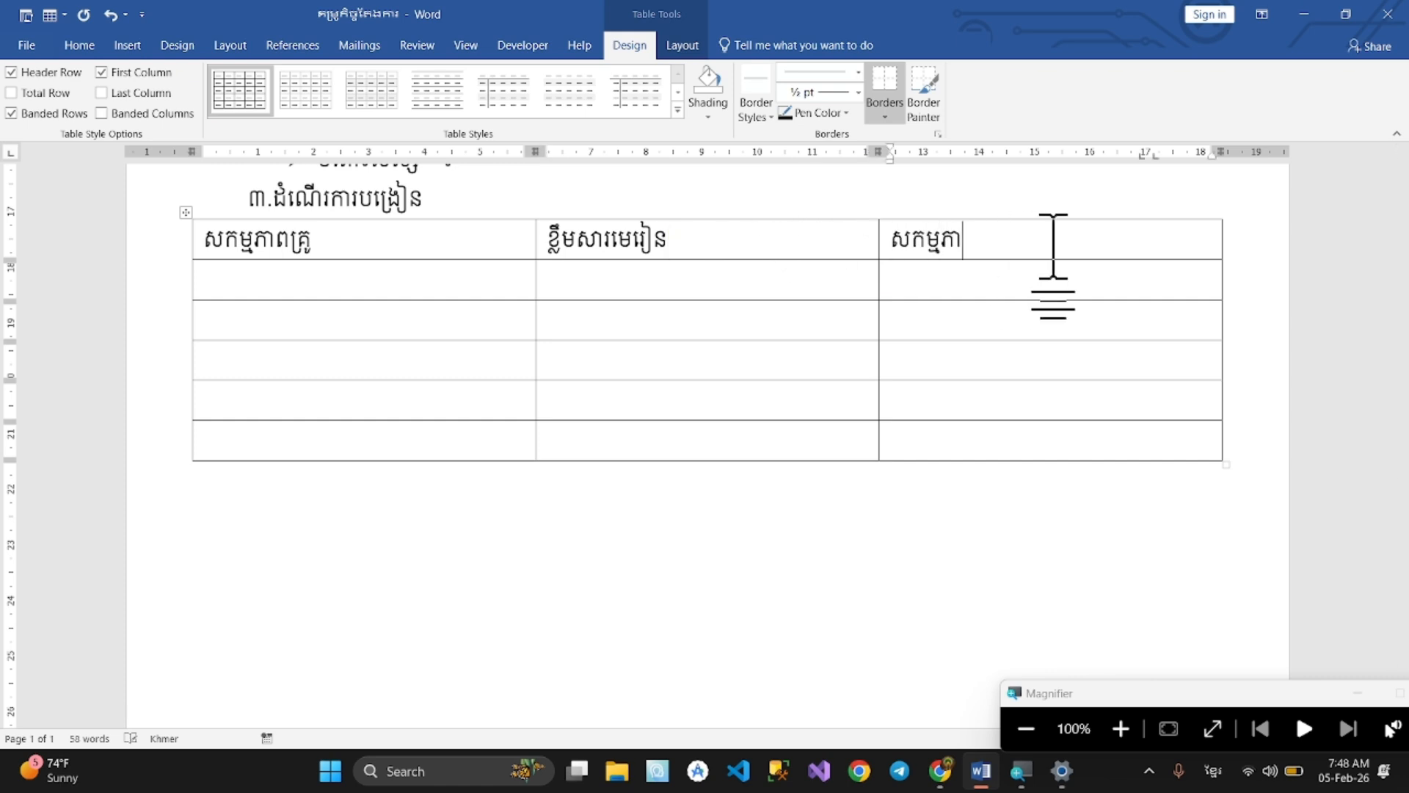
pyautogui.write('ពសិស្ស')
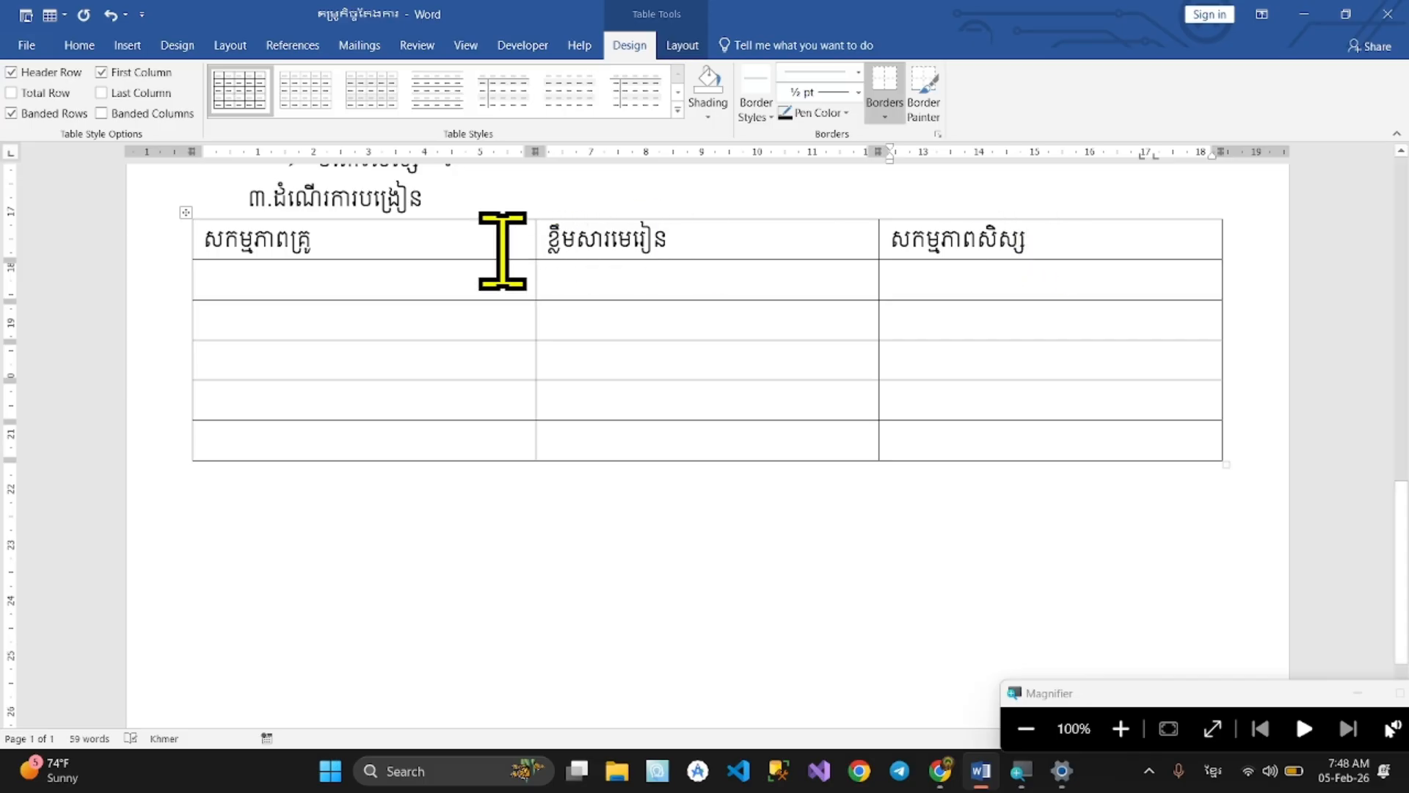
# Centre the header row text of the teaching-procedure table horizontally and vertically within its cells
pyautogui.moveTo(500, 251); pyautogui.dragTo(976, 252)
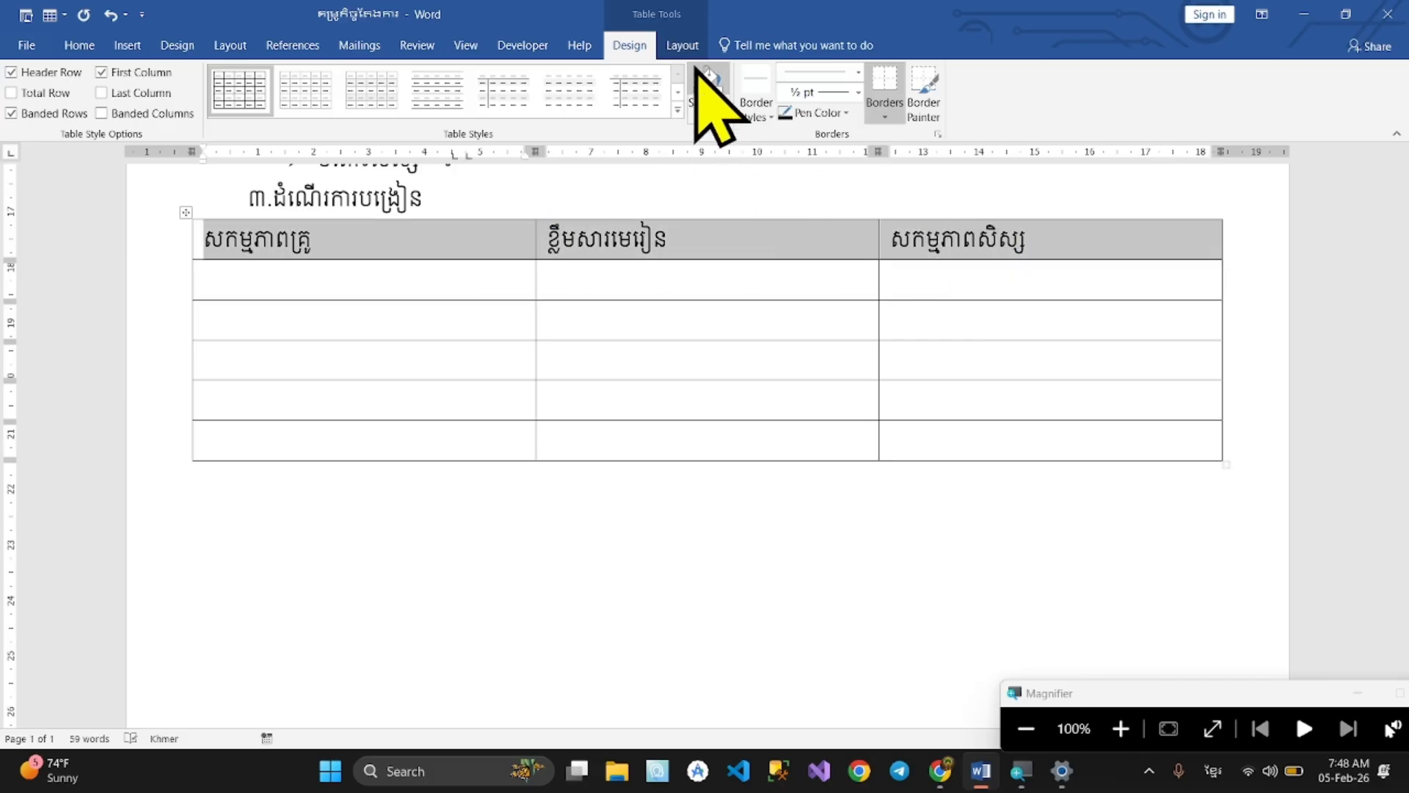
pyautogui.click(467, 248)
pyautogui.moveTo(462, 243); pyautogui.dragTo(965, 238)
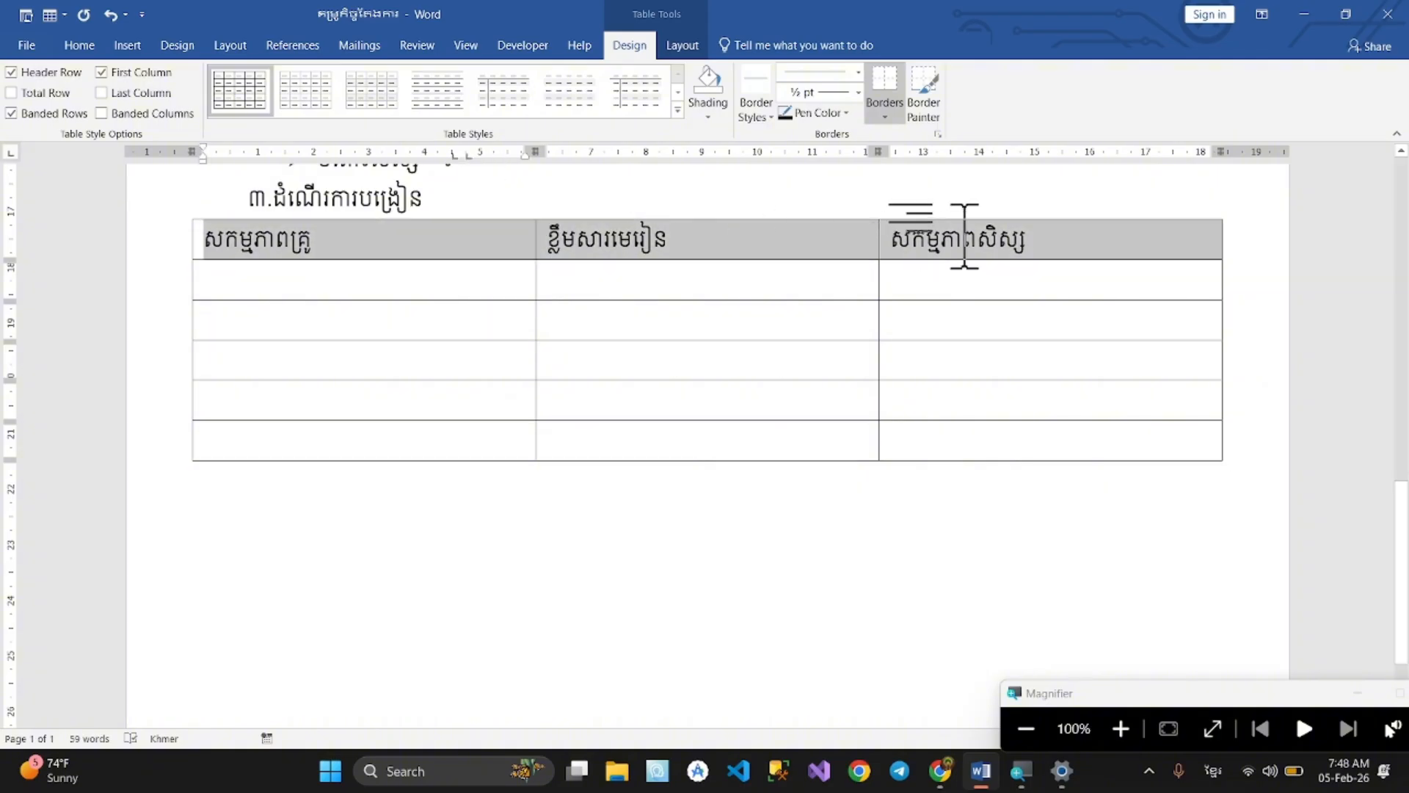
pyautogui.click(685, 46)
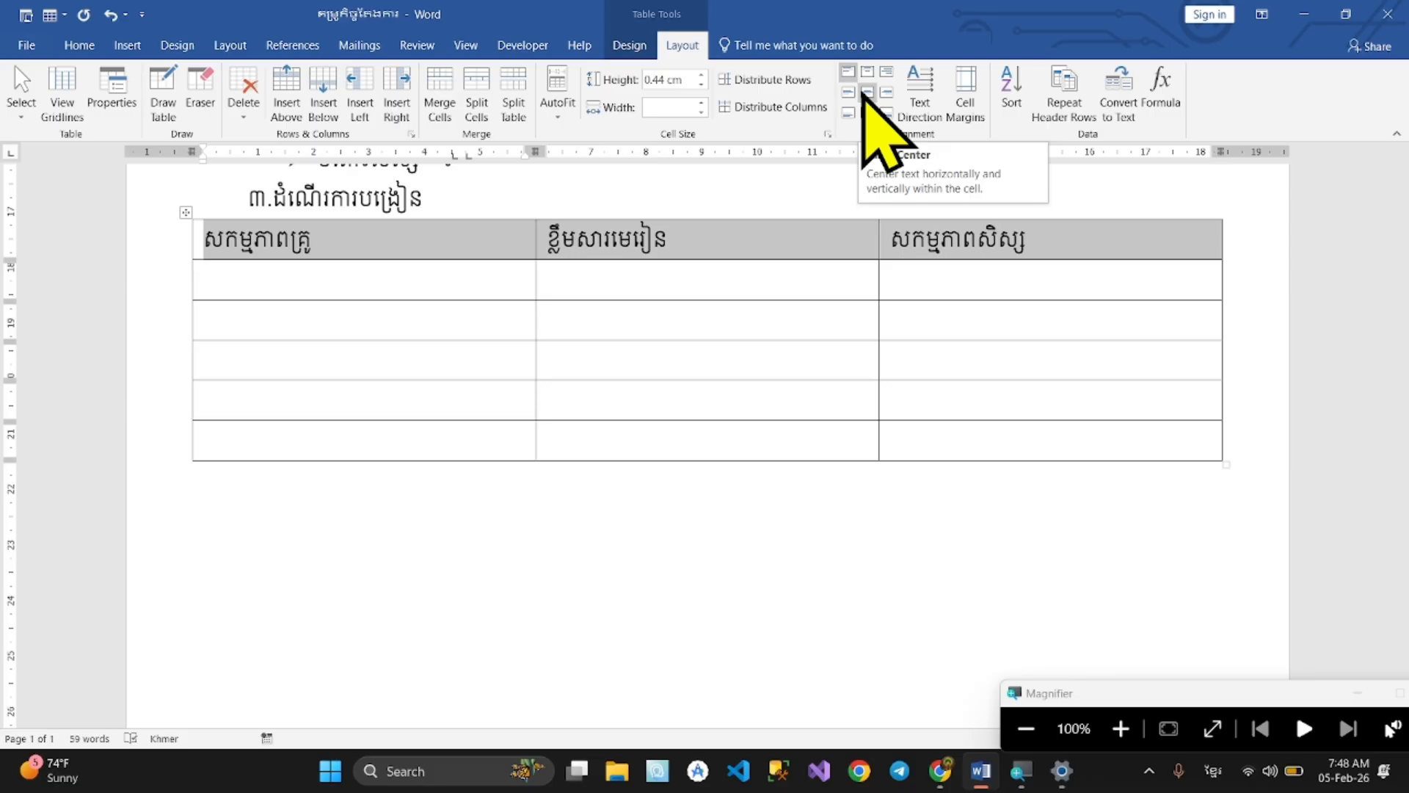
pyautogui.click(79, 45)
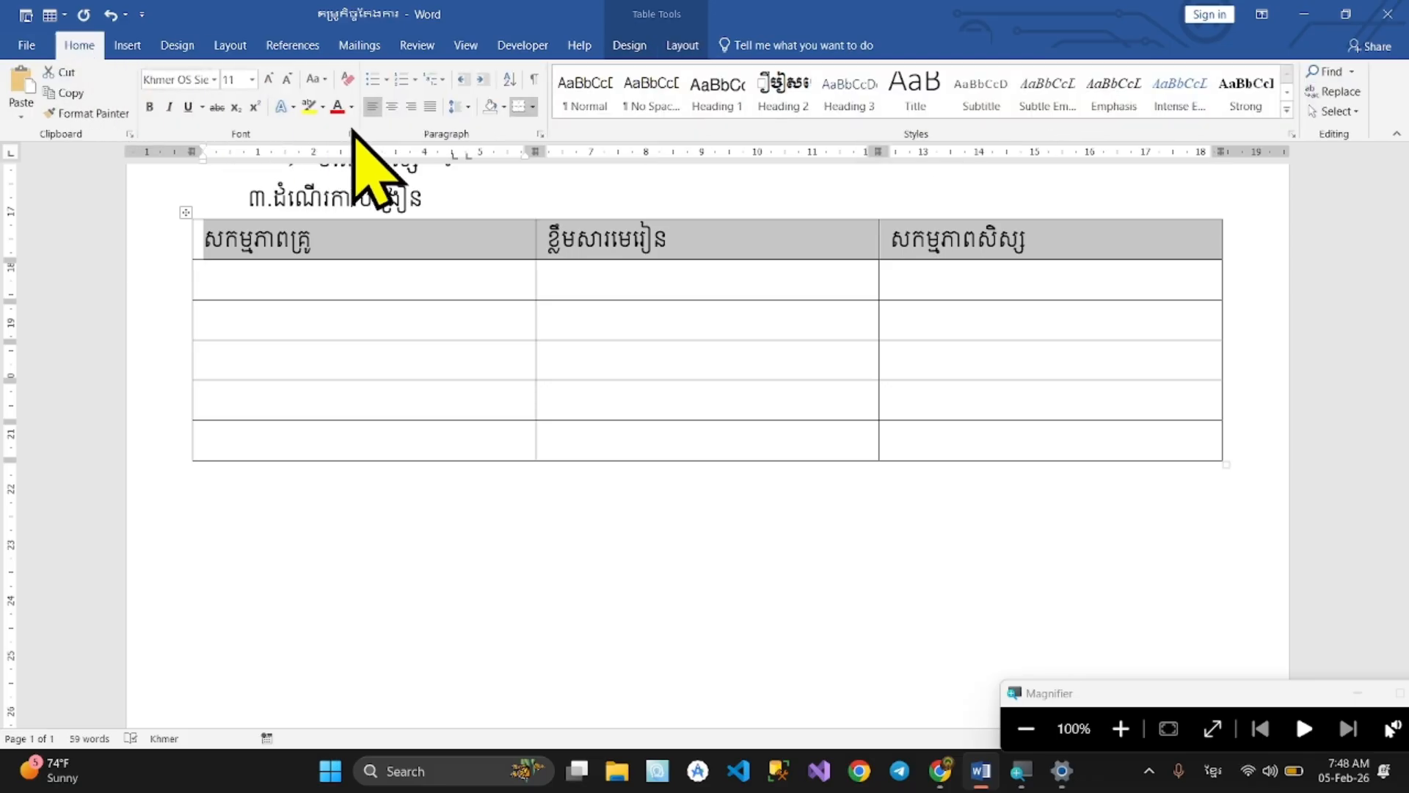
pyautogui.click(392, 106)
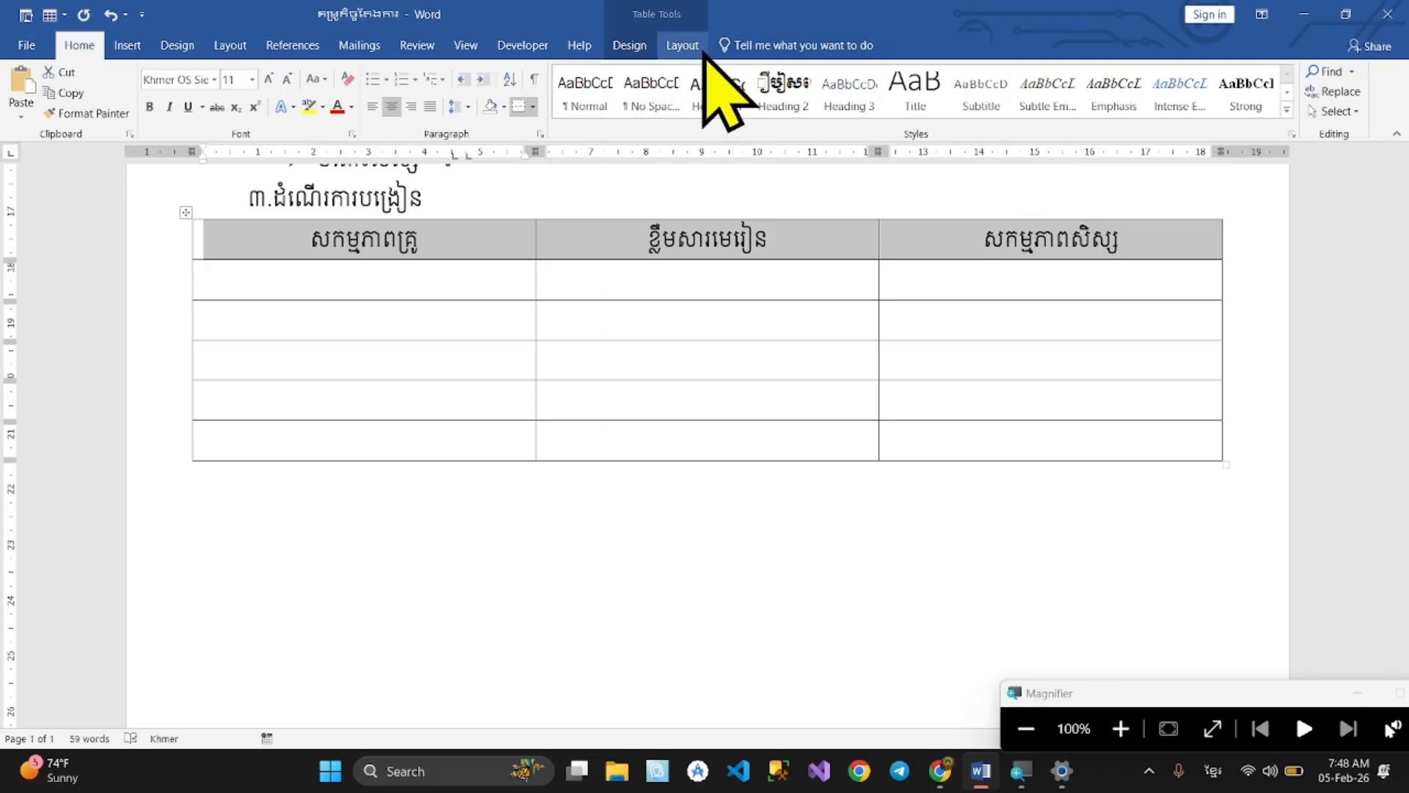
pyautogui.click(684, 46)
pyautogui.click(867, 91)
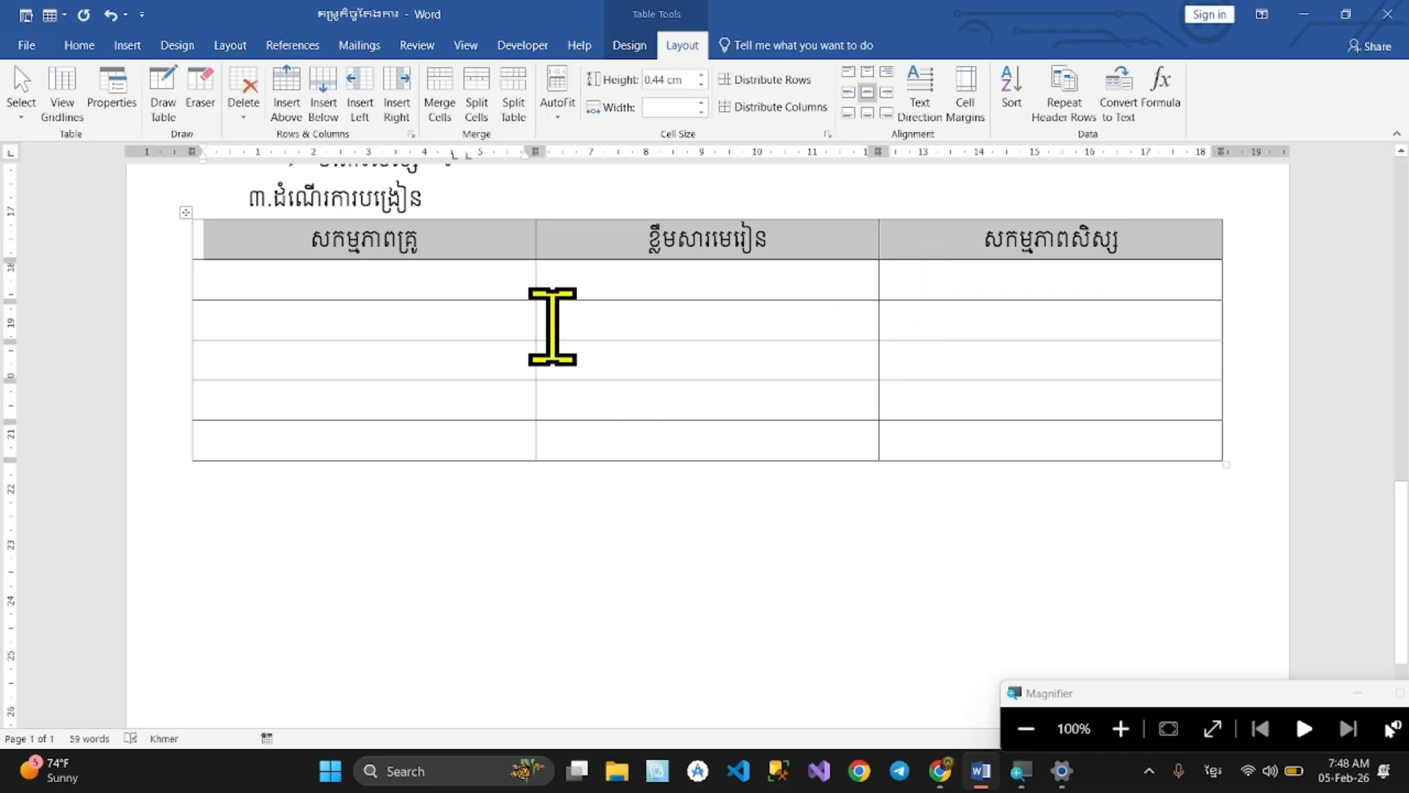
pyautogui.click(507, 283)
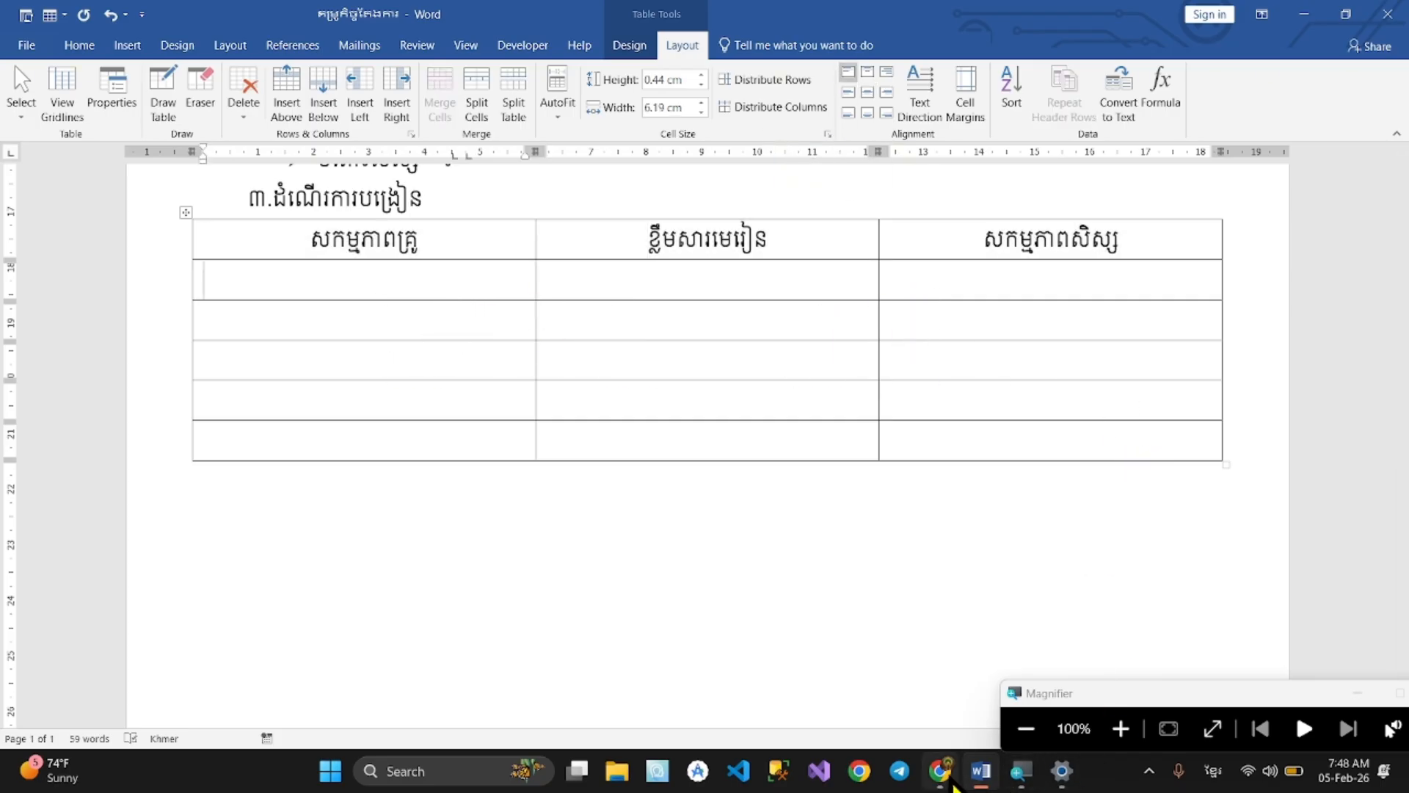
# Check the header row in the reference PDF in Chrome, return to Word and reapply horizontal and vertical centring to the table's header row
pyautogui.click(952, 783)
pyautogui.scroll(-1, 617, 510)
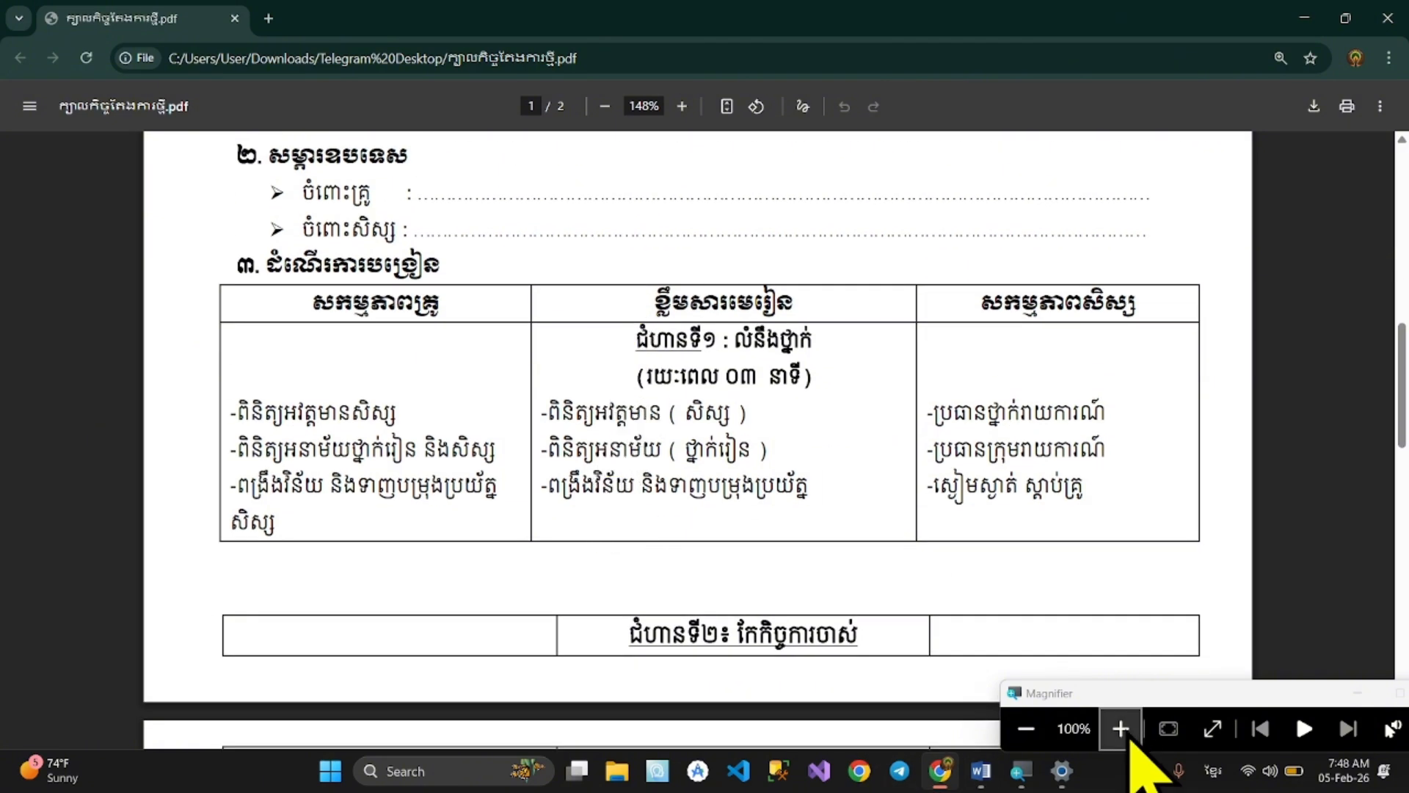
pyautogui.click(976, 769)
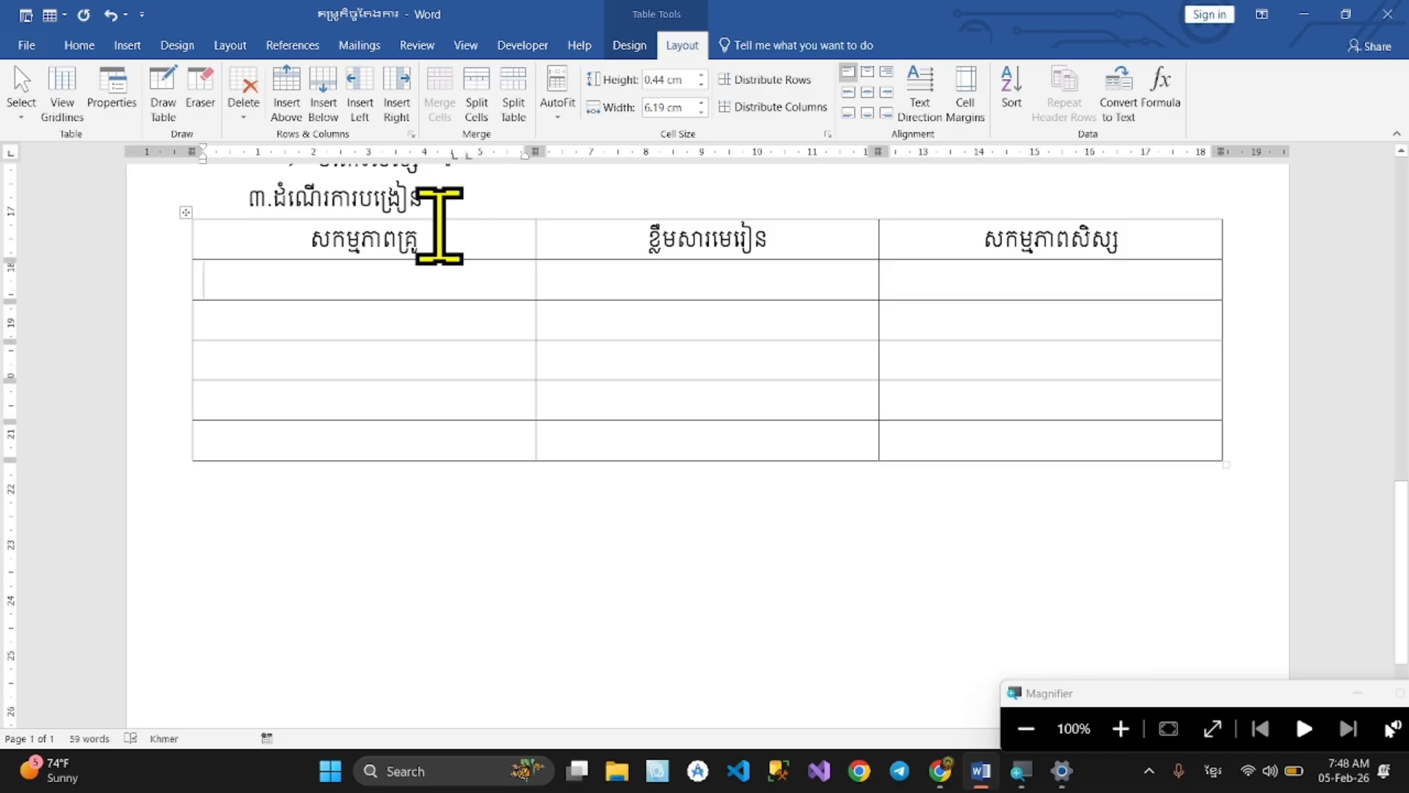
pyautogui.moveTo(443, 225); pyautogui.dragTo(1103, 236)
pyautogui.click(77, 45)
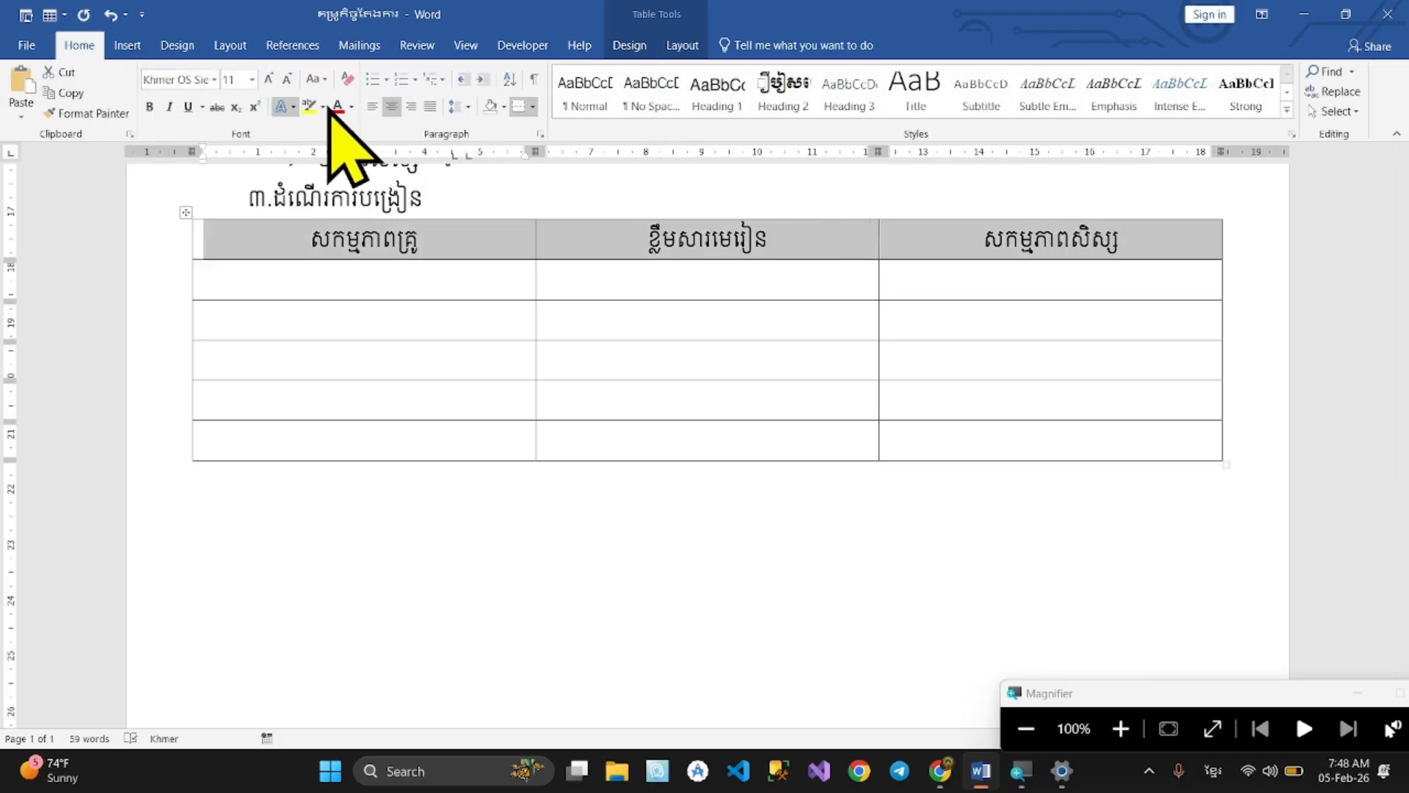
pyautogui.click(1121, 730)
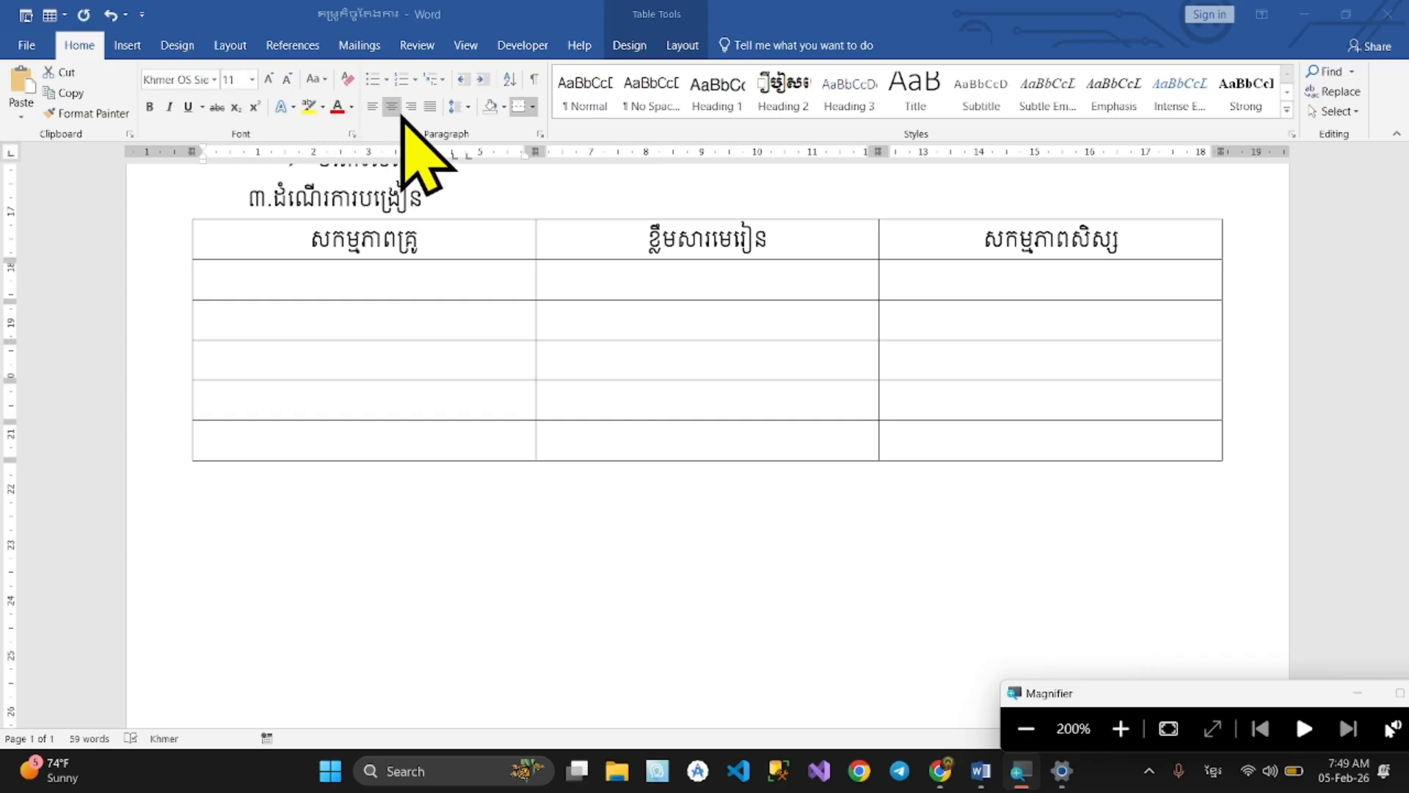
pyautogui.click(515, 243)
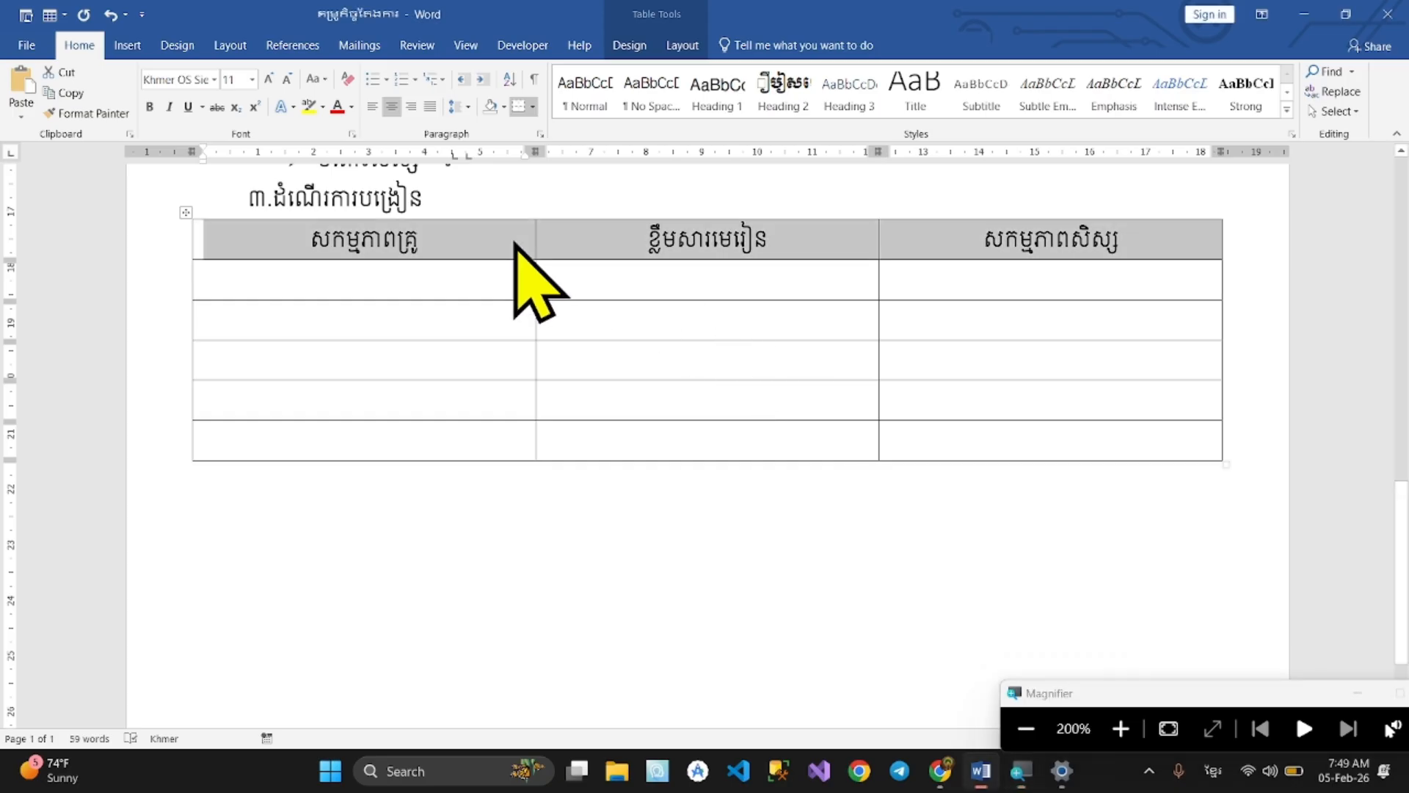
pyautogui.click(683, 46)
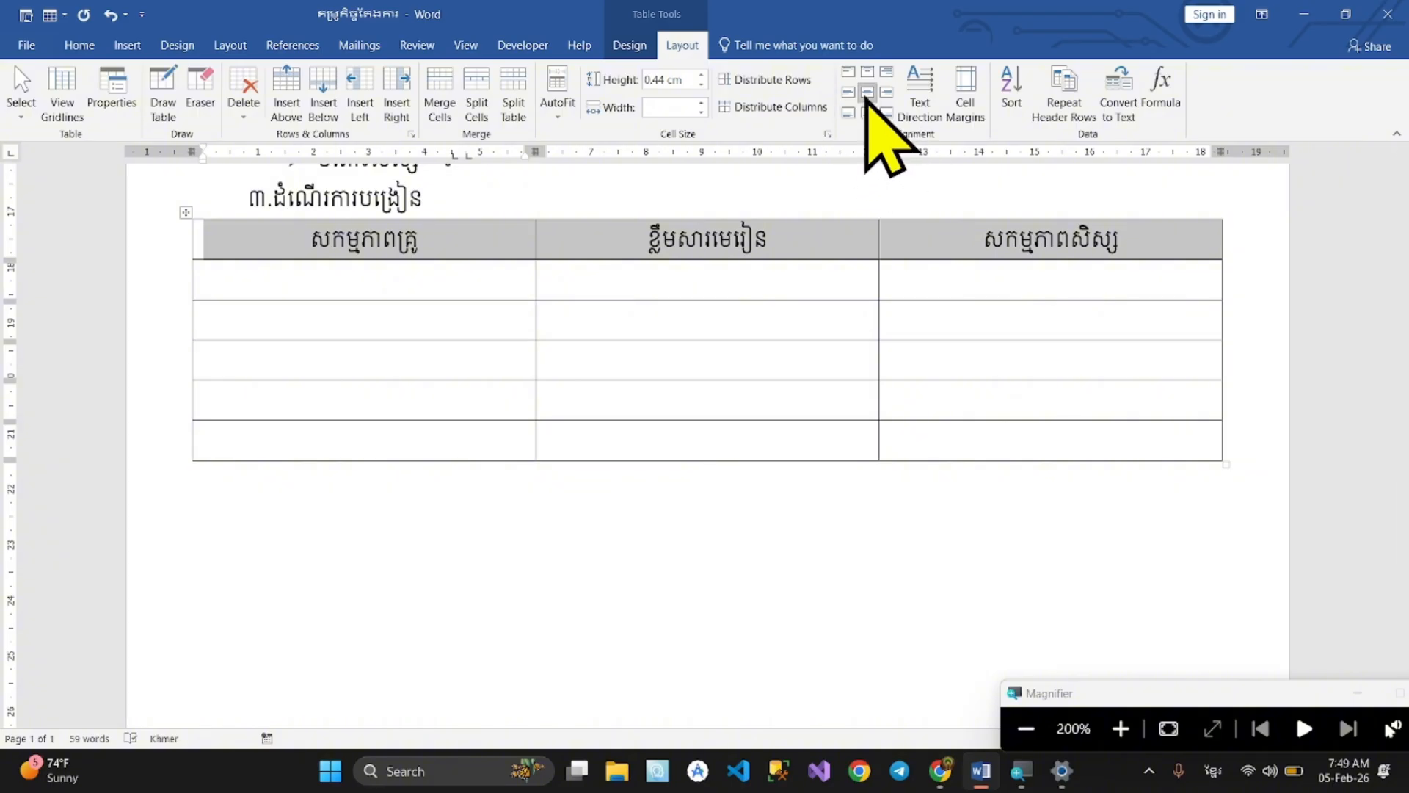
pyautogui.click(868, 92)
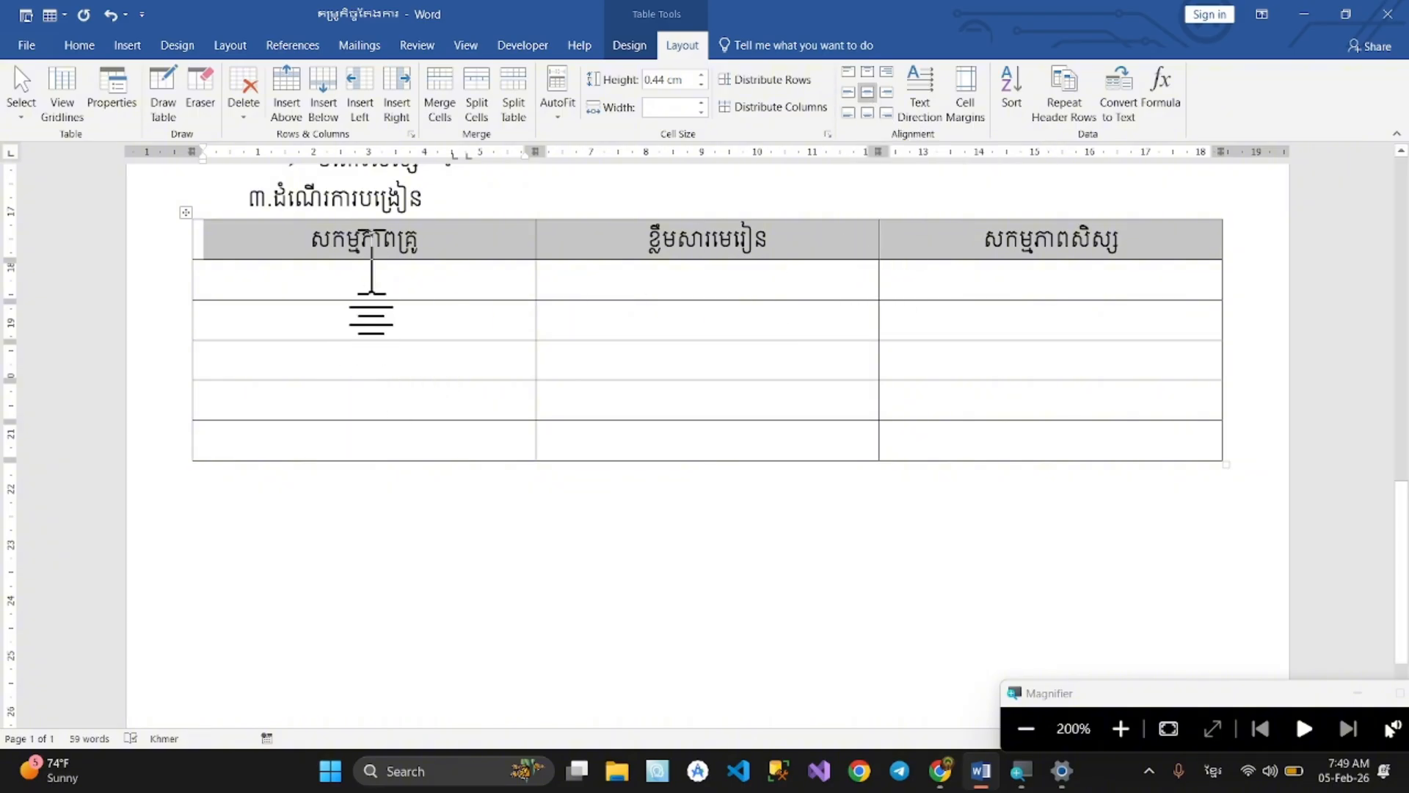
pyautogui.click(372, 275)
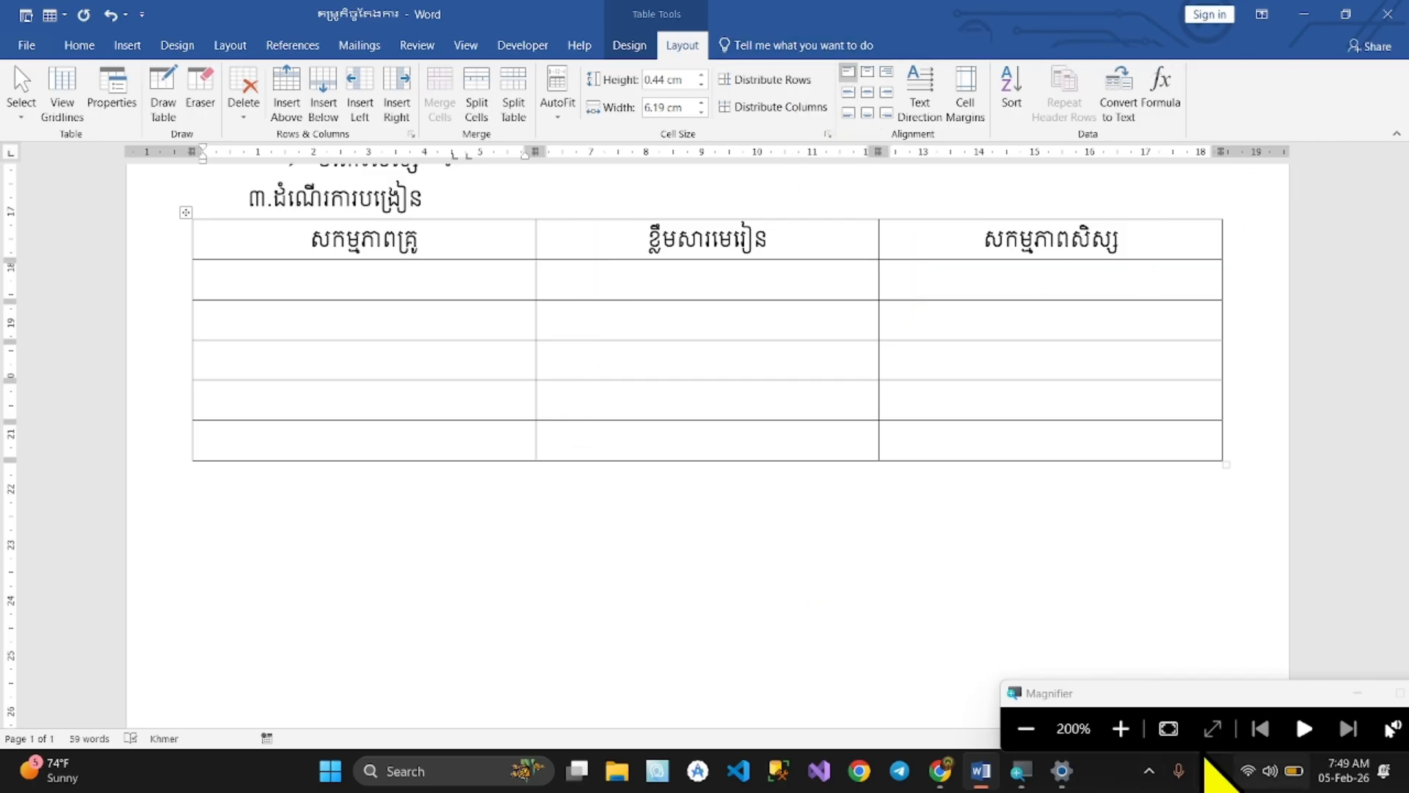
pyautogui.click(1025, 728)
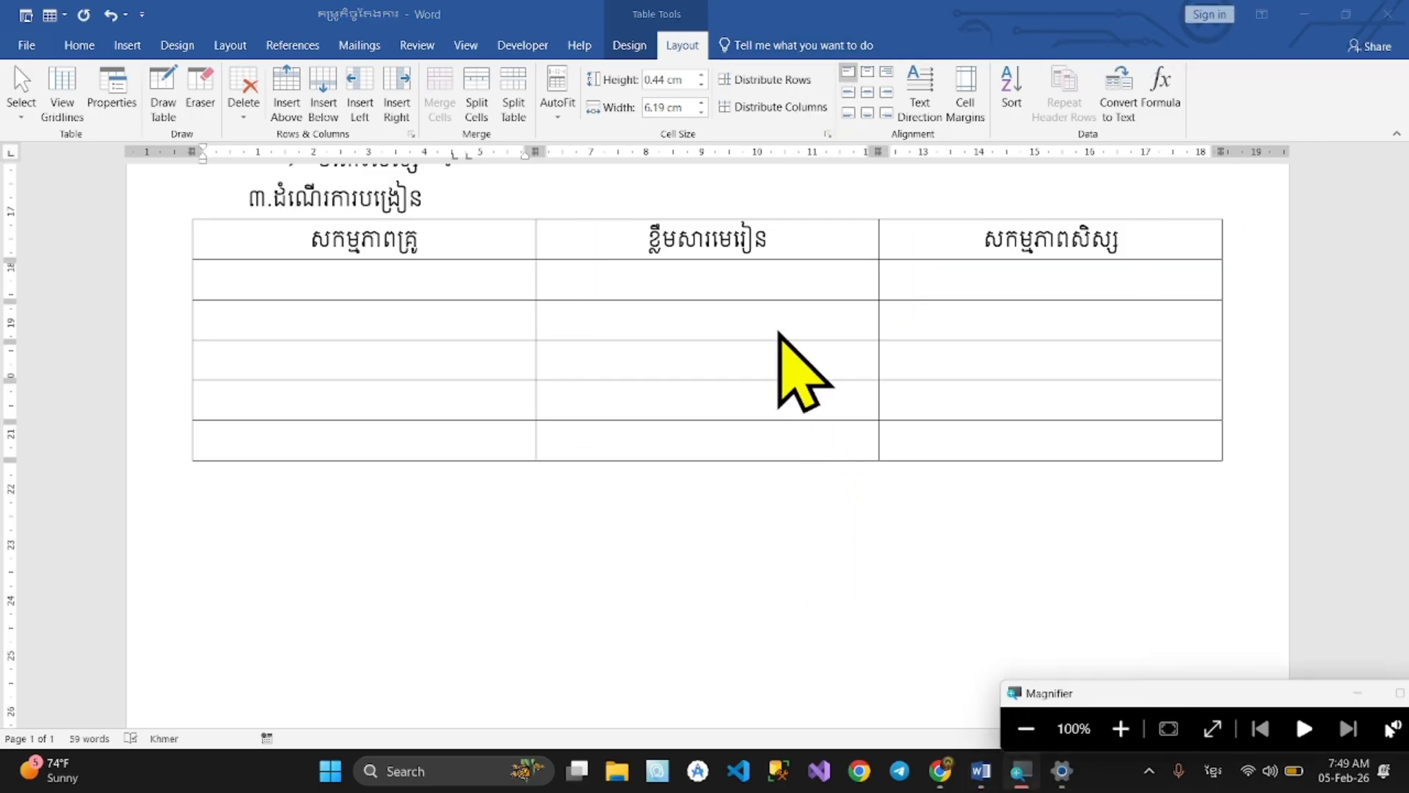
pyautogui.click(769, 290)
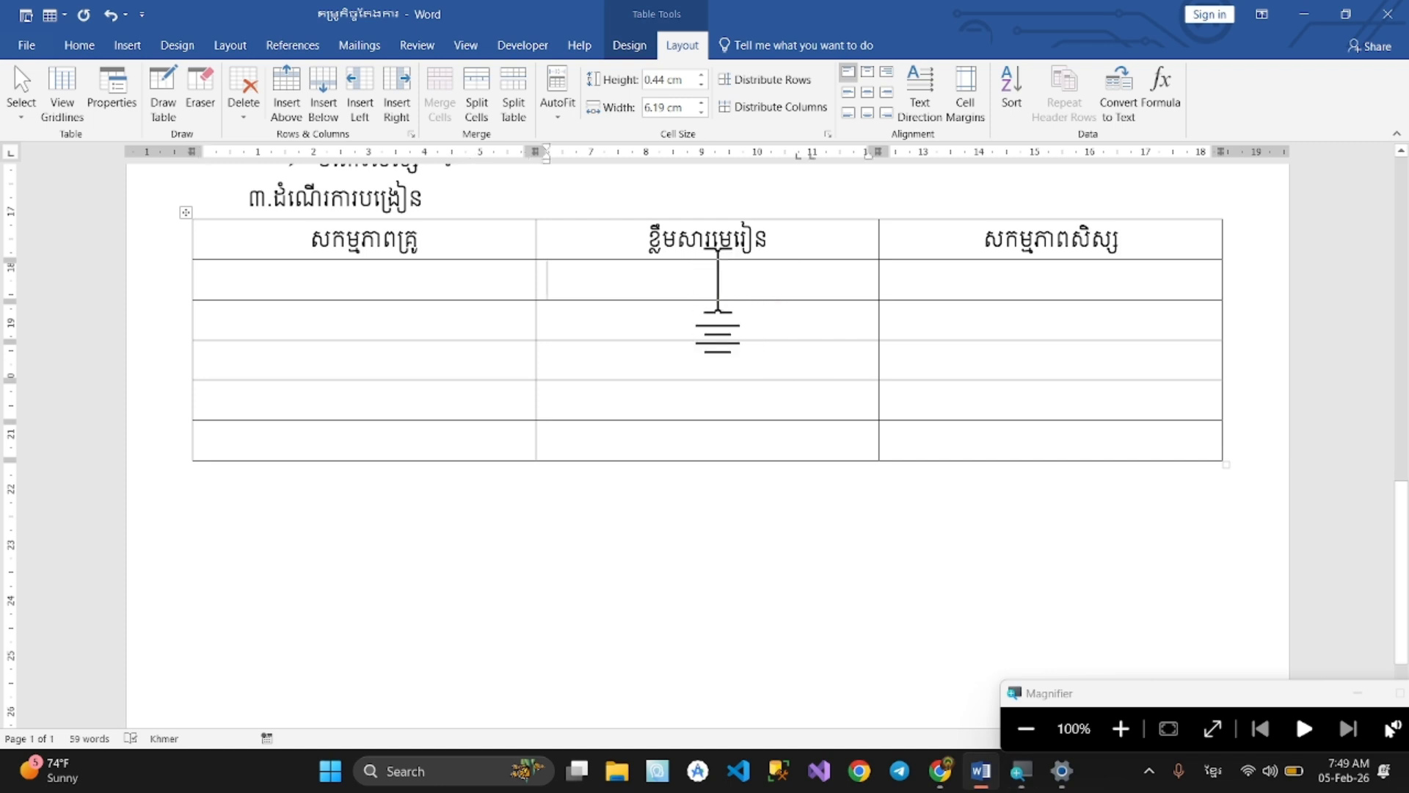
pyautogui.moveTo(478, 245); pyautogui.dragTo(969, 245)
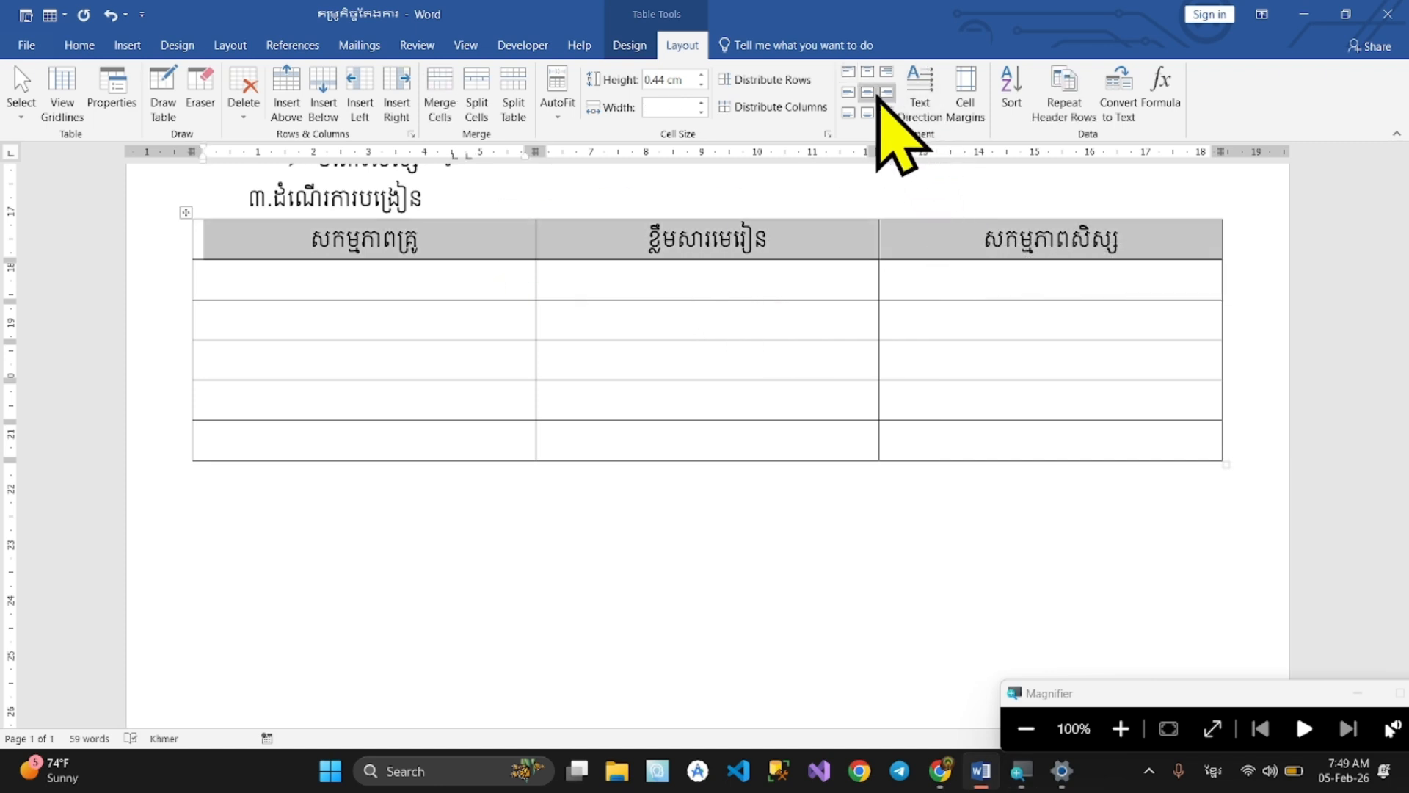
# Enter ជំហានទី១៖ លំនឹងថ្នាក់ in the second row under ខ្លឹមសារមេរៀន, checking the wording against the reference PDF in Chrome
pyautogui.click(762, 274)
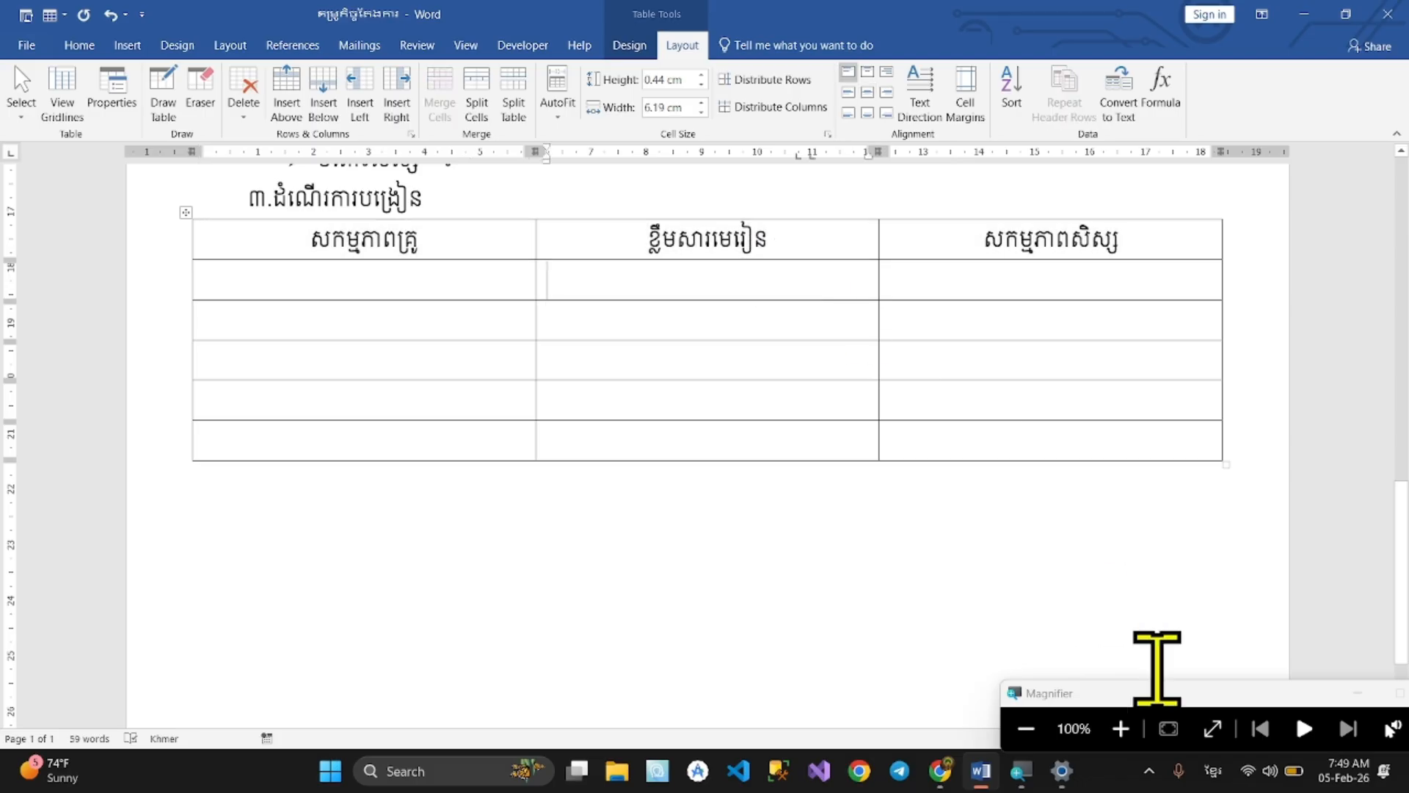
pyautogui.click(952, 756)
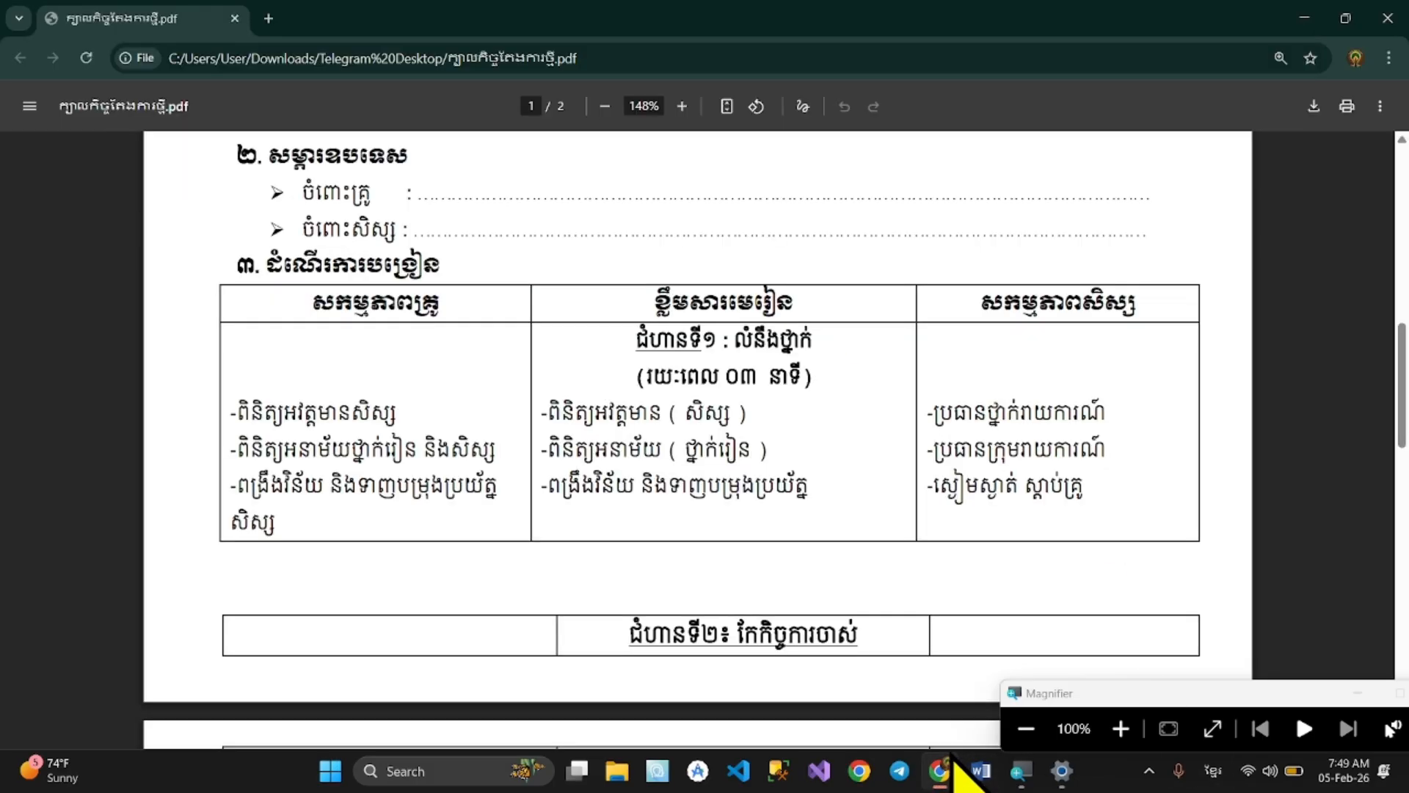
pyautogui.click(952, 756)
pyautogui.write('ជំហានទី១៖ លំនឹង')
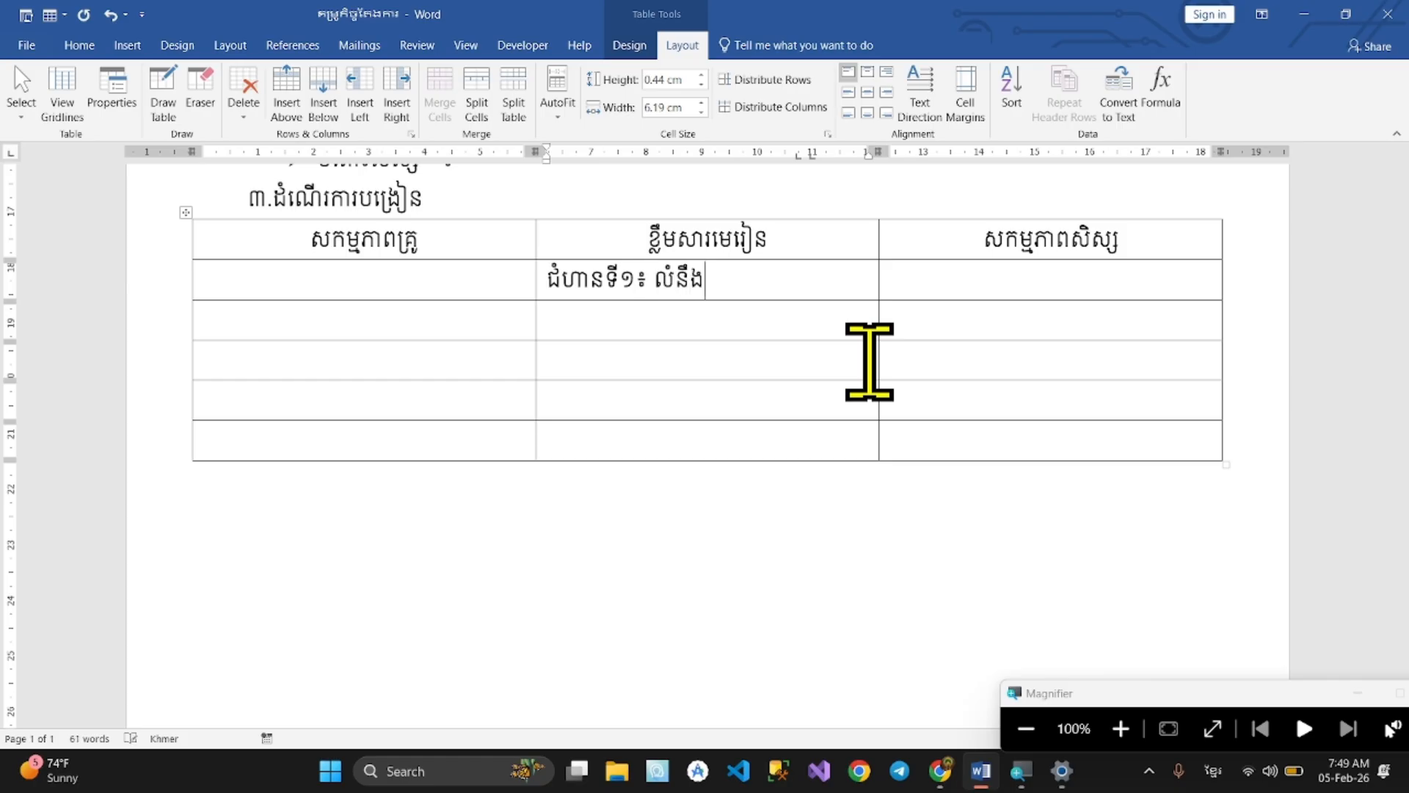
pyautogui.hotkey('alt', 'Tab')
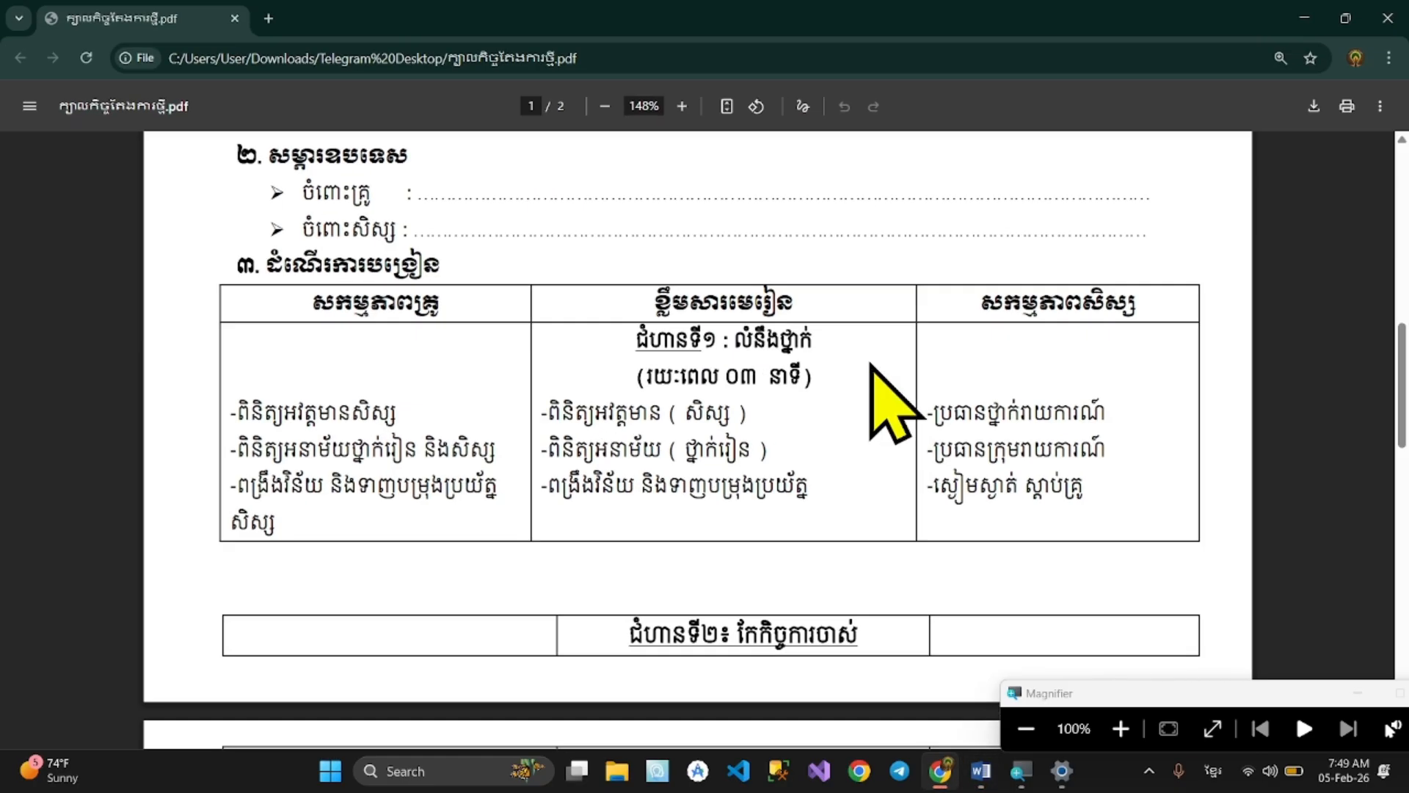
pyautogui.hotkey('alt', 'Tab')
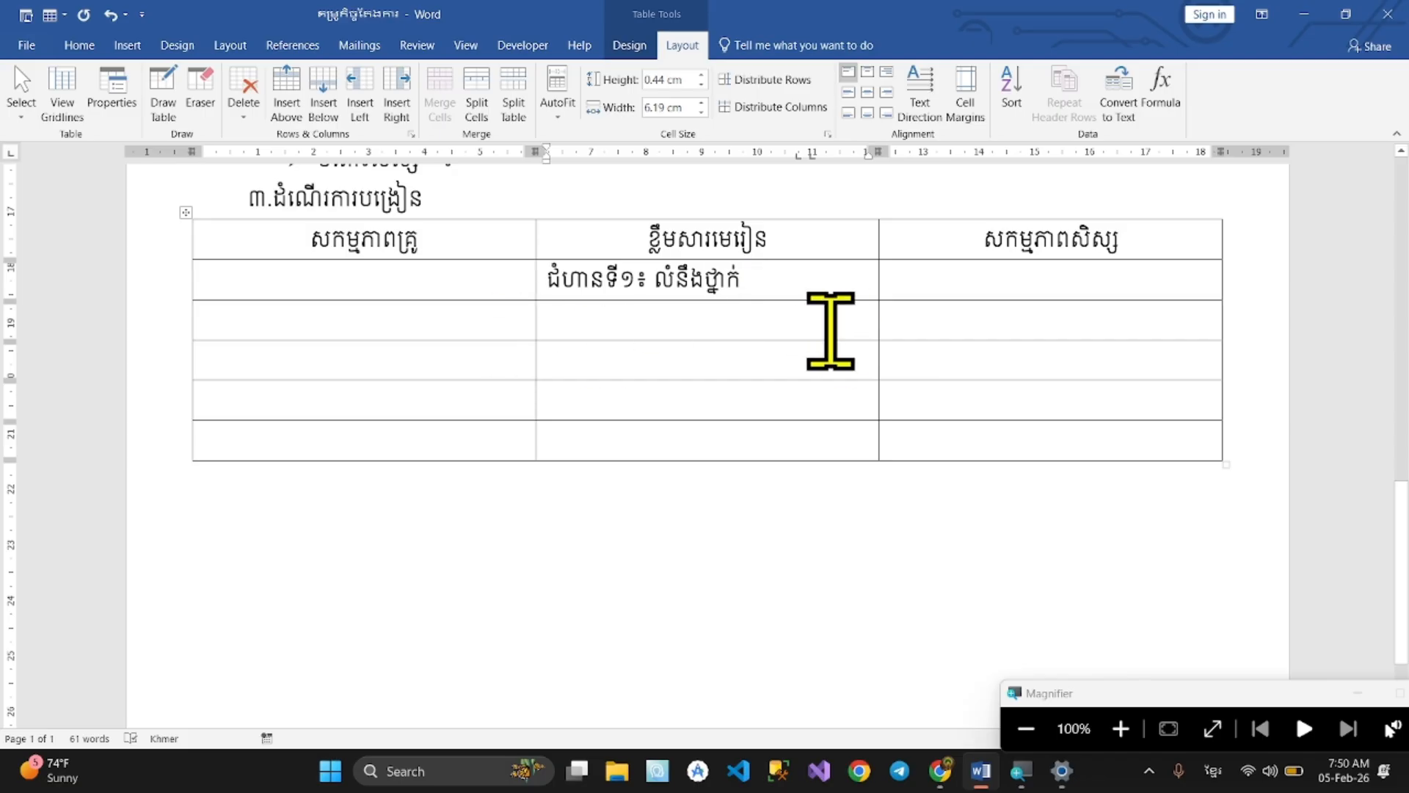
# Add a second line (រយៈពេល ០៣ នាទី) below the step title in the same cell, matching the PDF's spacing around ០៣
pyautogui.press('Return')
pyautogui.hotkey('alt', 'Tab')
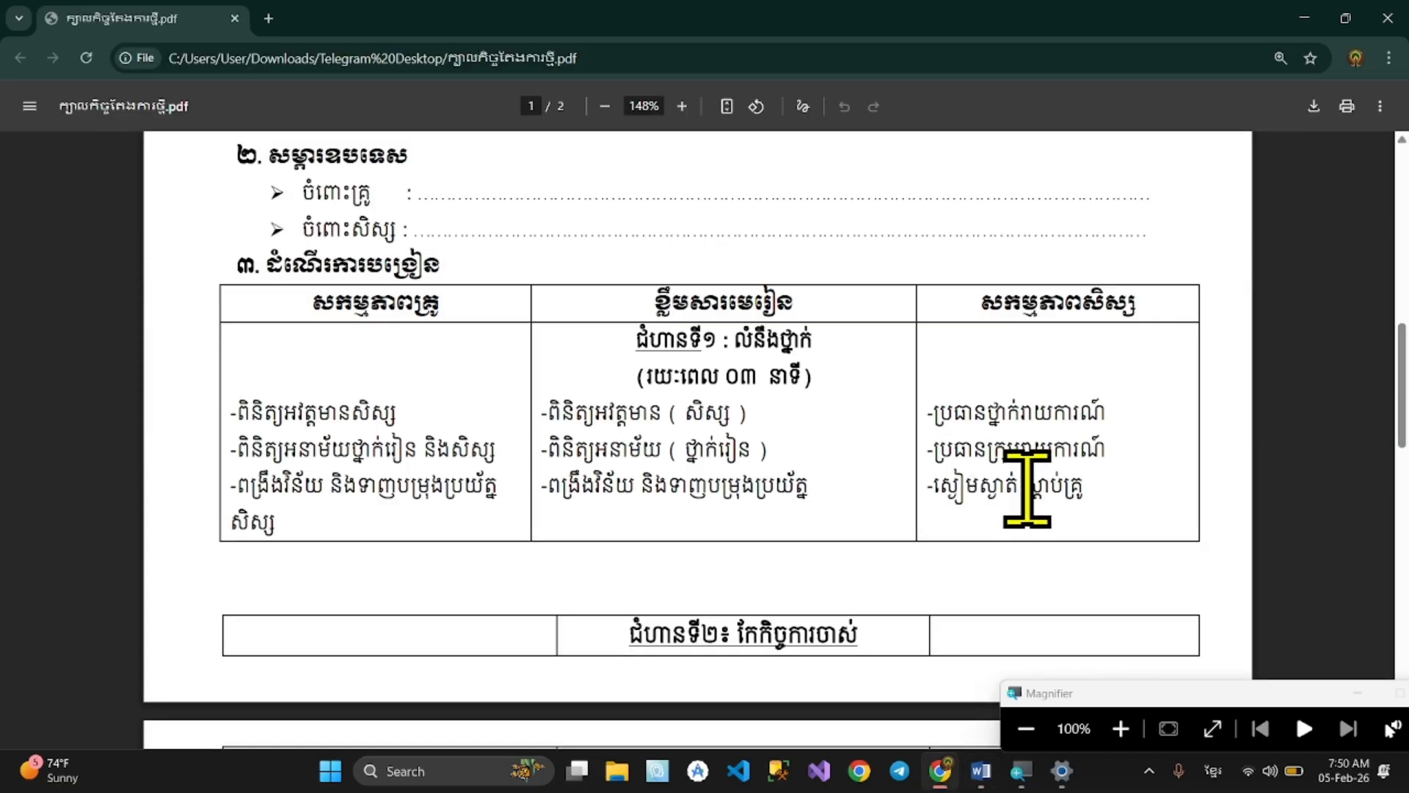
pyautogui.hotkey('alt', 'Tab')
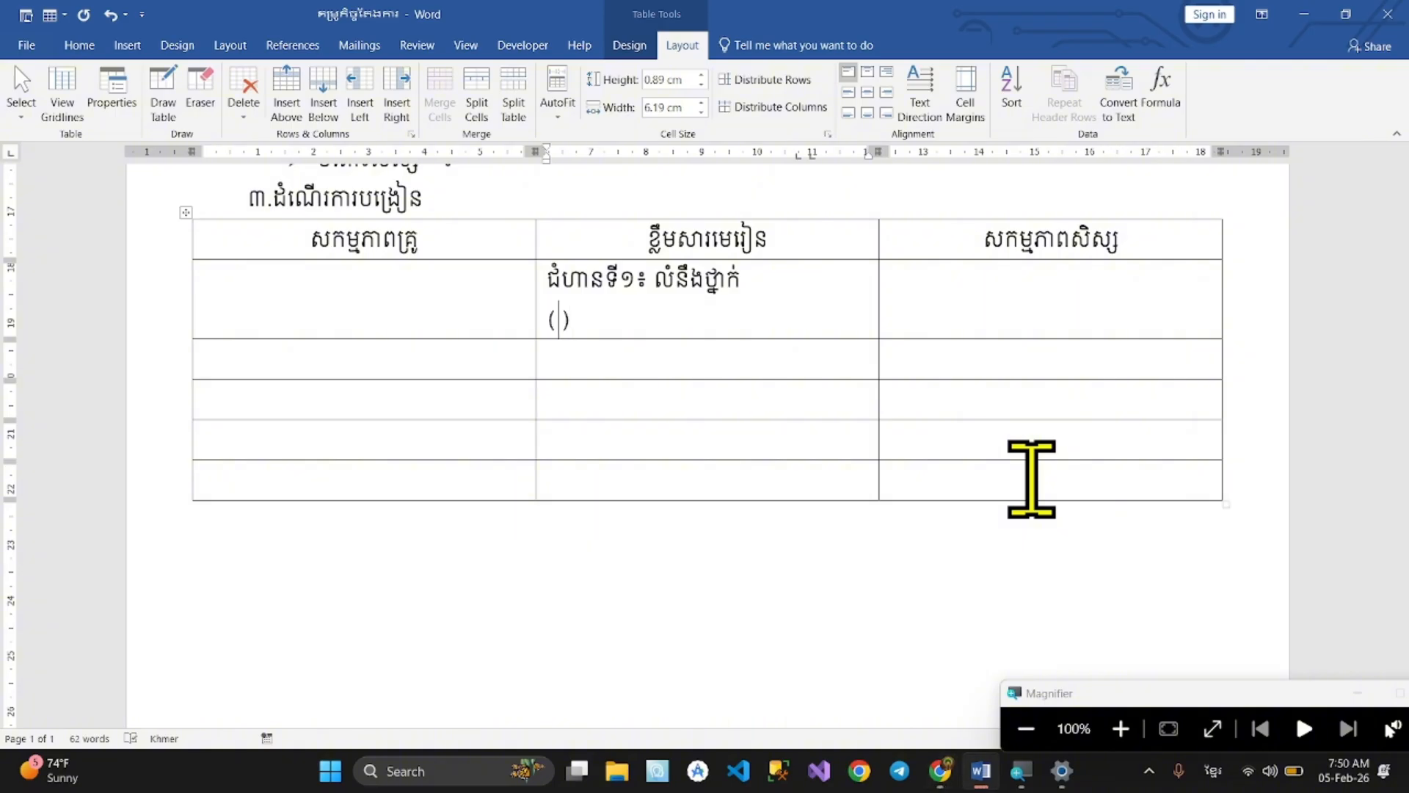
pyautogui.write('(រយៈពេល០៣នាទី')
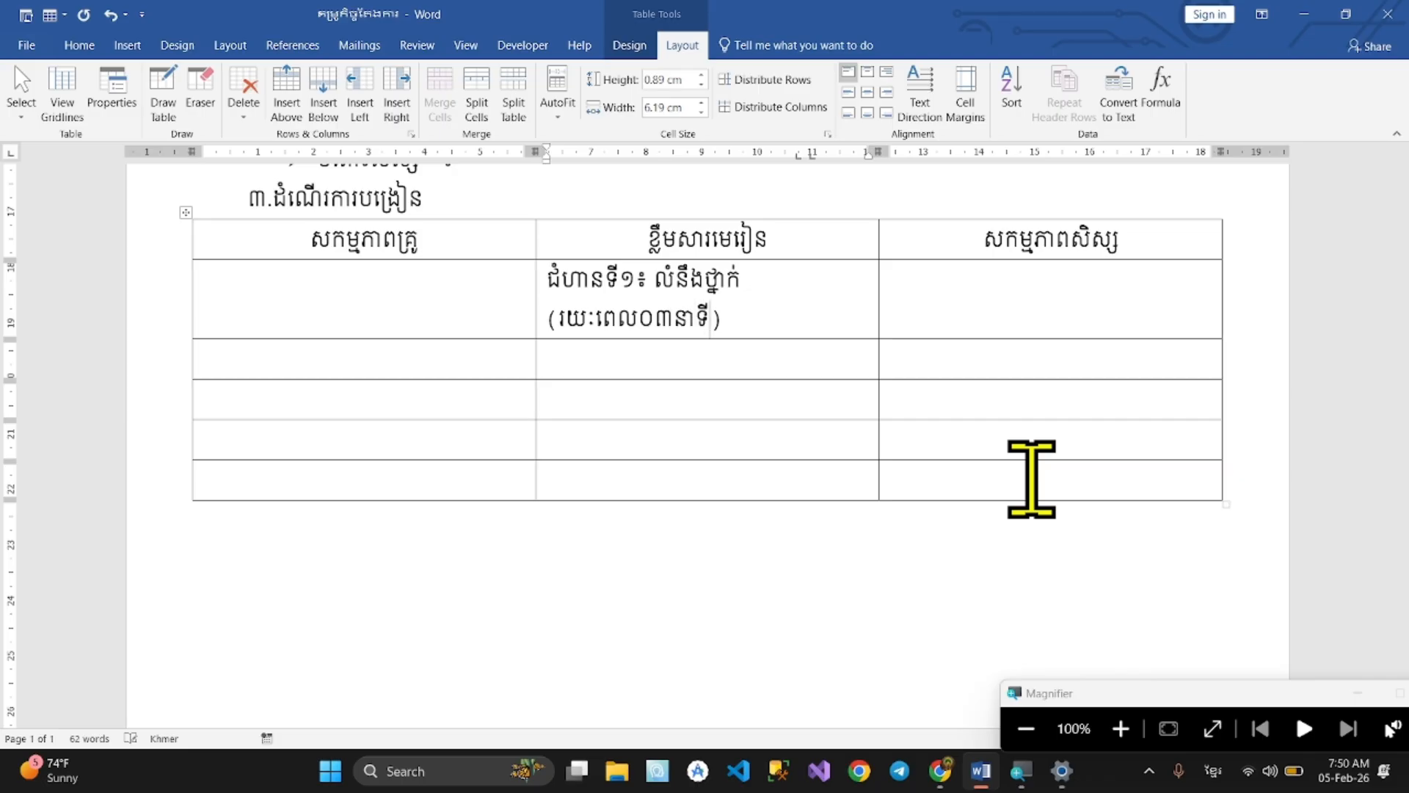
pyautogui.hotkey('alt', 'Tab')
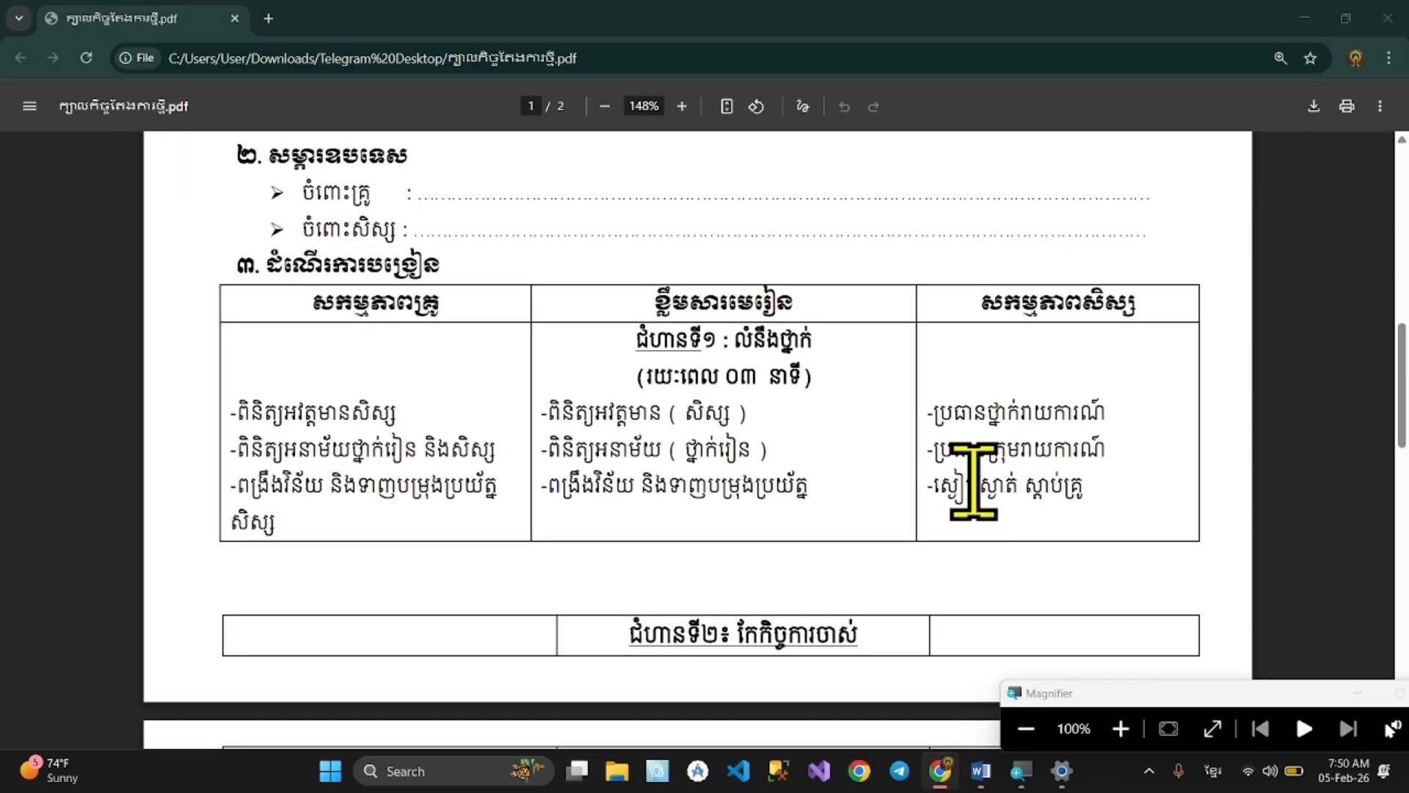
pyautogui.hotkey('alt', 'Tab')
pyautogui.click(642, 318)
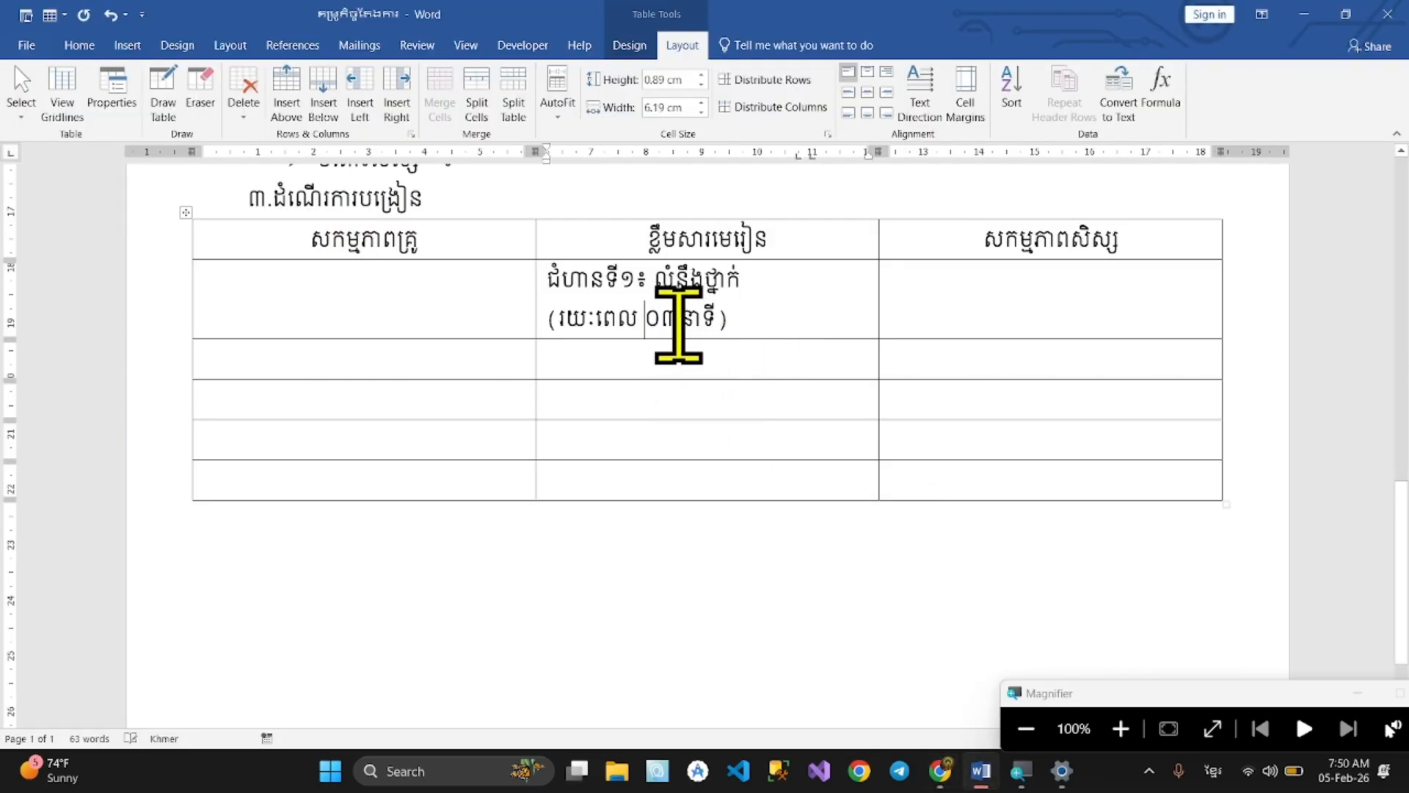
pyautogui.click(679, 324)
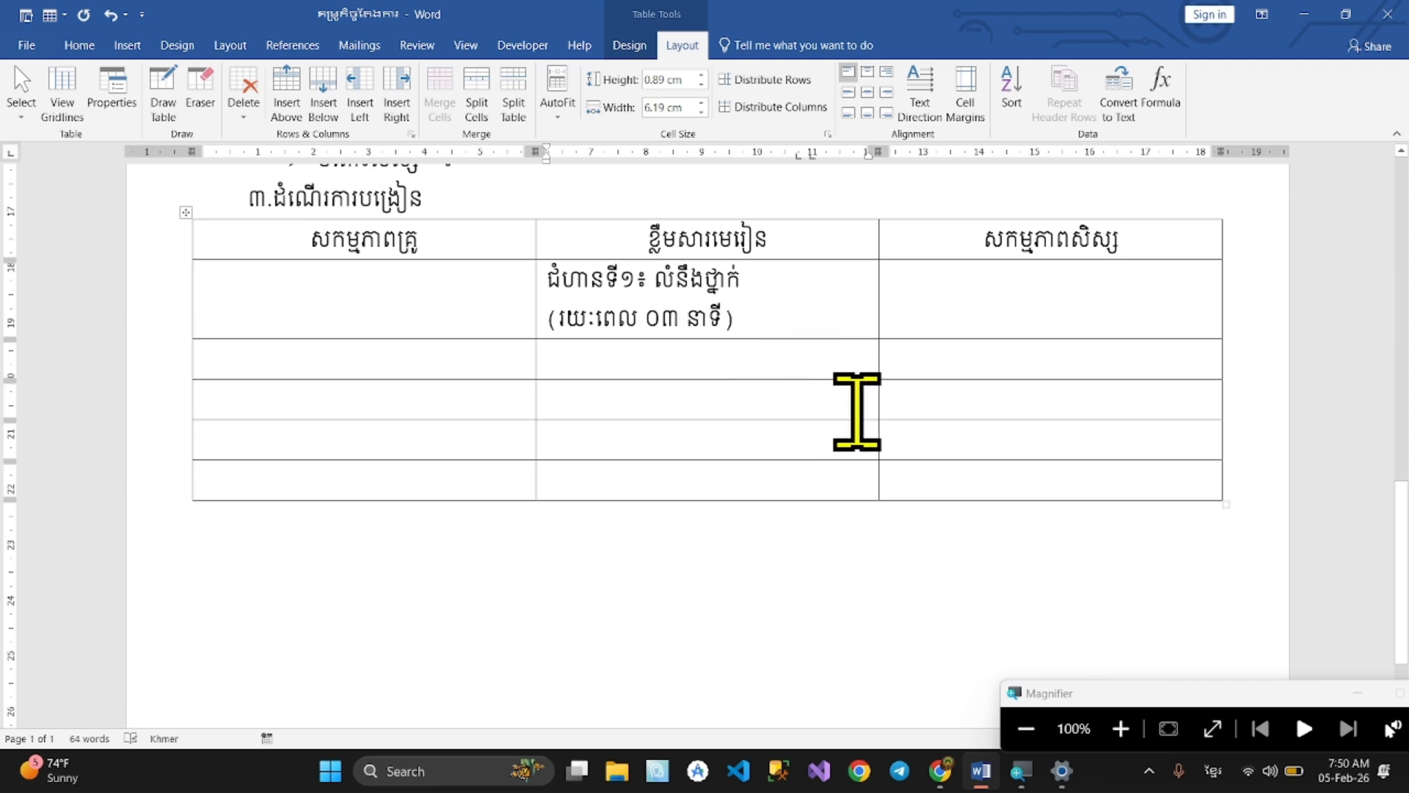
# Compare the layout with the reference PDF in Chrome, then centre the two-line ជំហានទី១ text horizontally and vertically in its Word table cell
pyautogui.hotkey('alt', 'Tab')
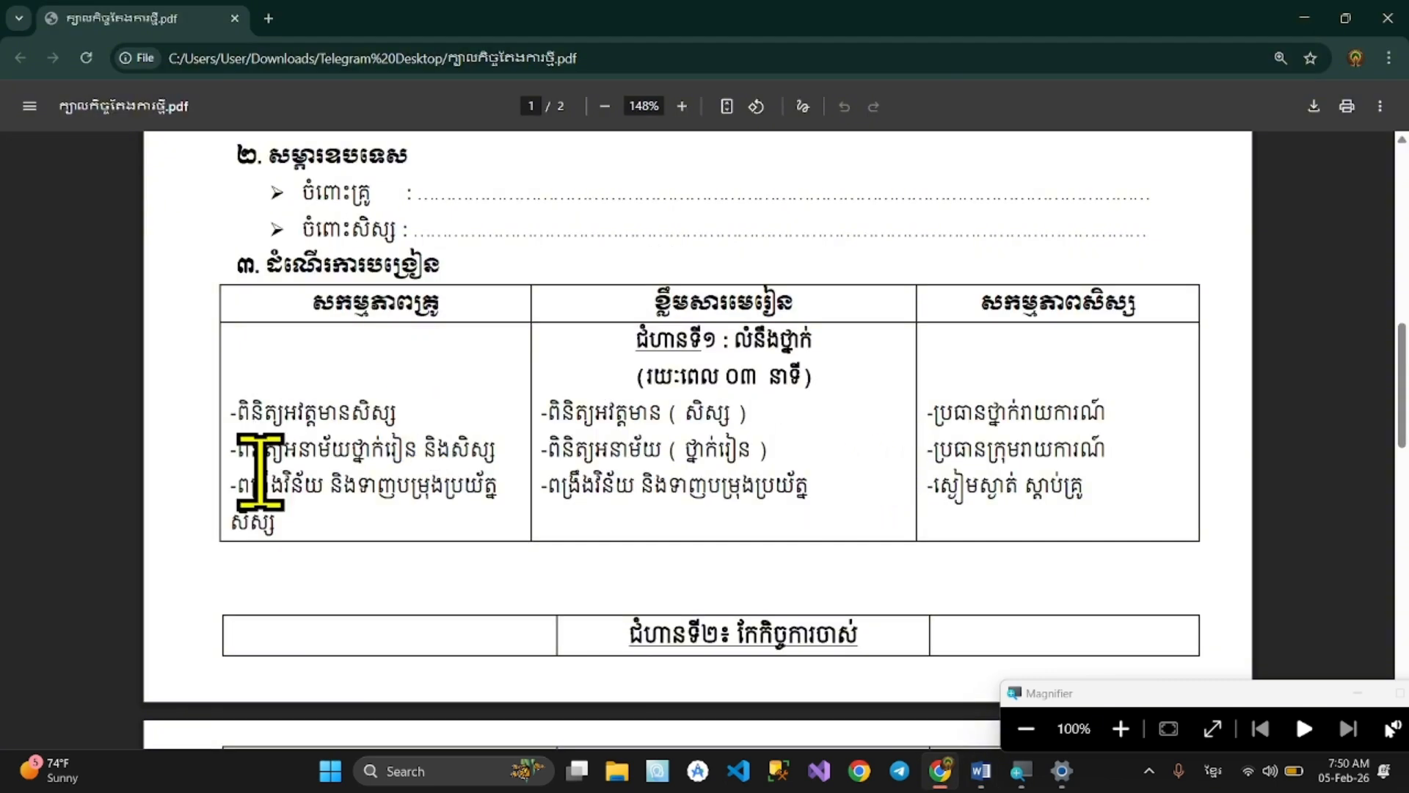
pyautogui.hotkey('alt', 'Tab')
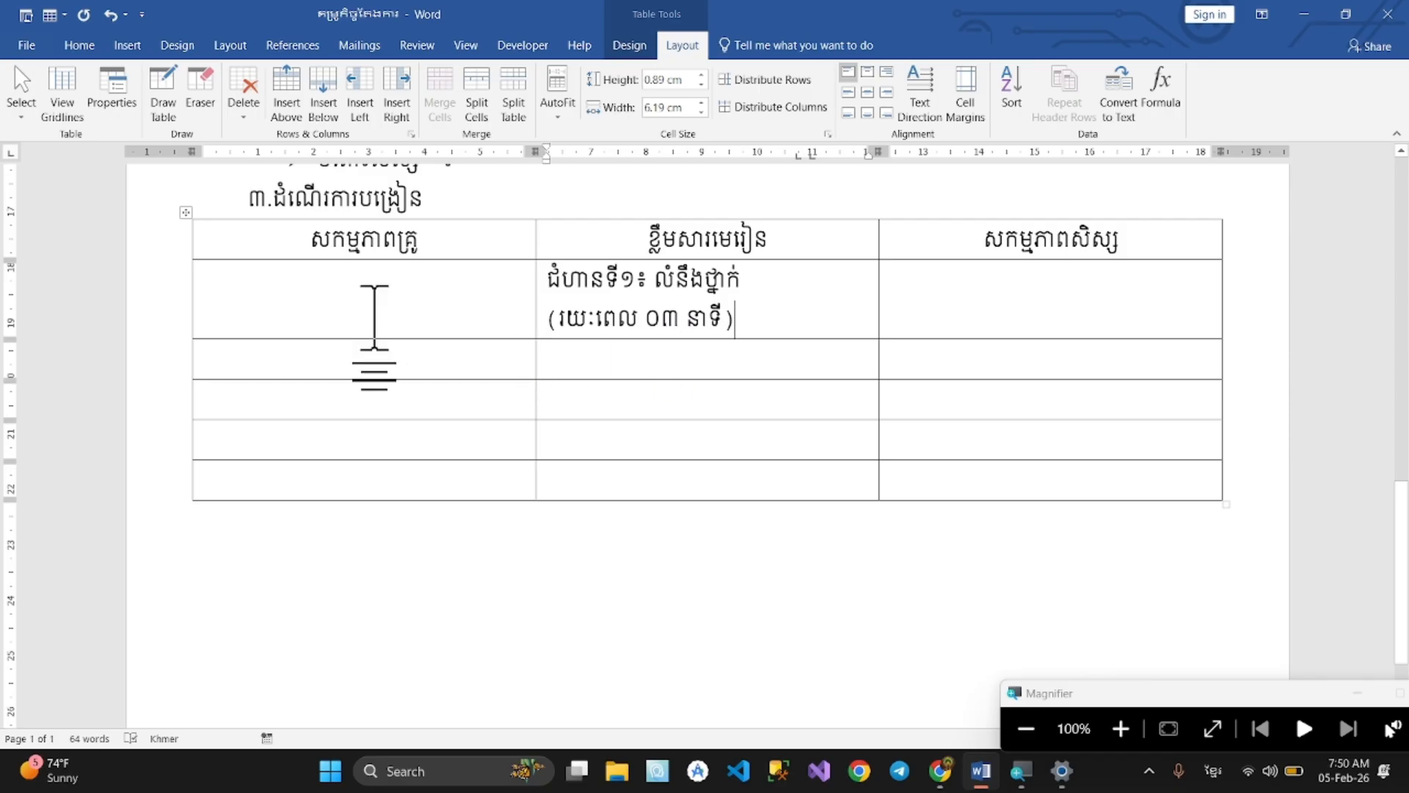
pyautogui.moveTo(775, 320); pyautogui.dragTo(532, 276)
pyautogui.click(692, 309)
pyautogui.click(813, 291)
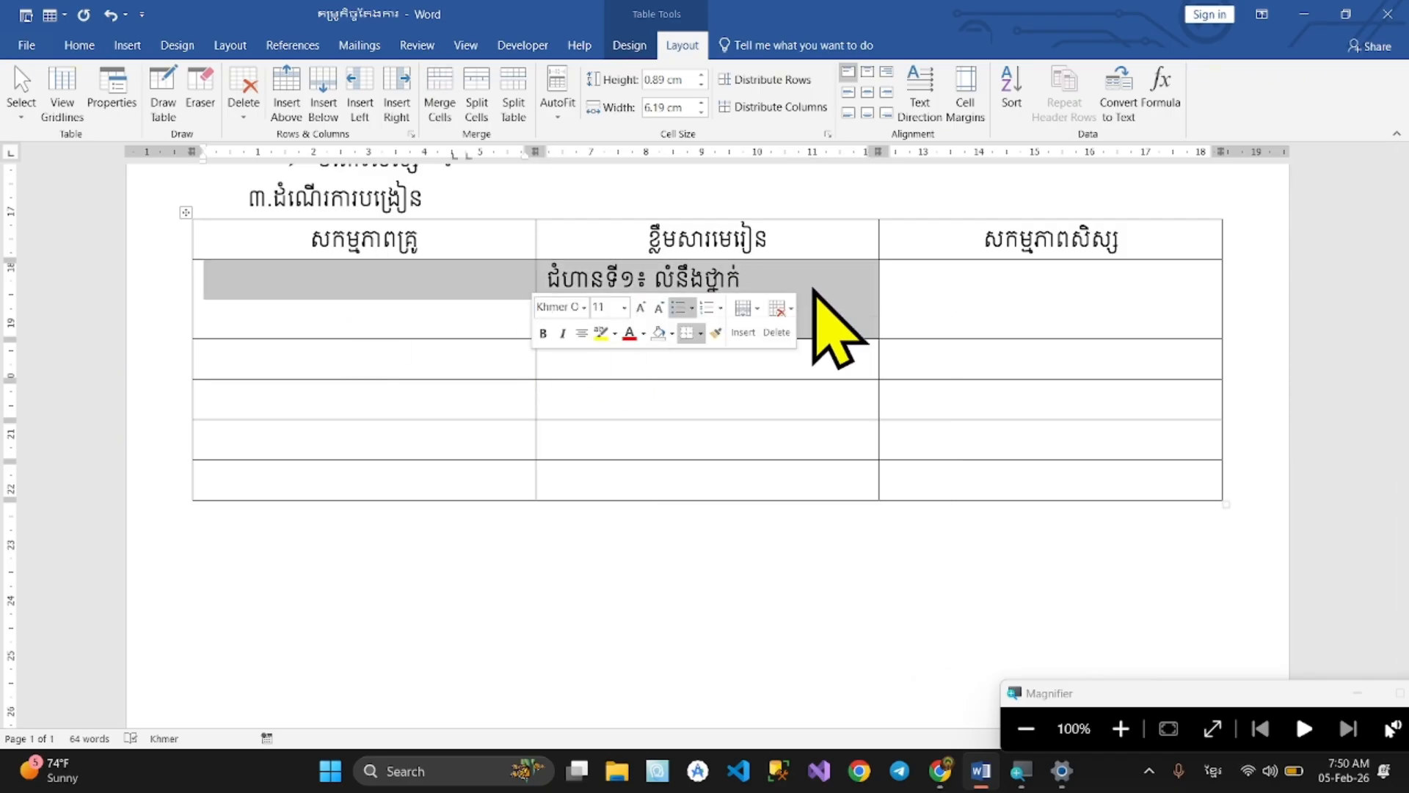
pyautogui.click(776, 312)
pyautogui.moveTo(747, 320); pyautogui.dragTo(554, 277)
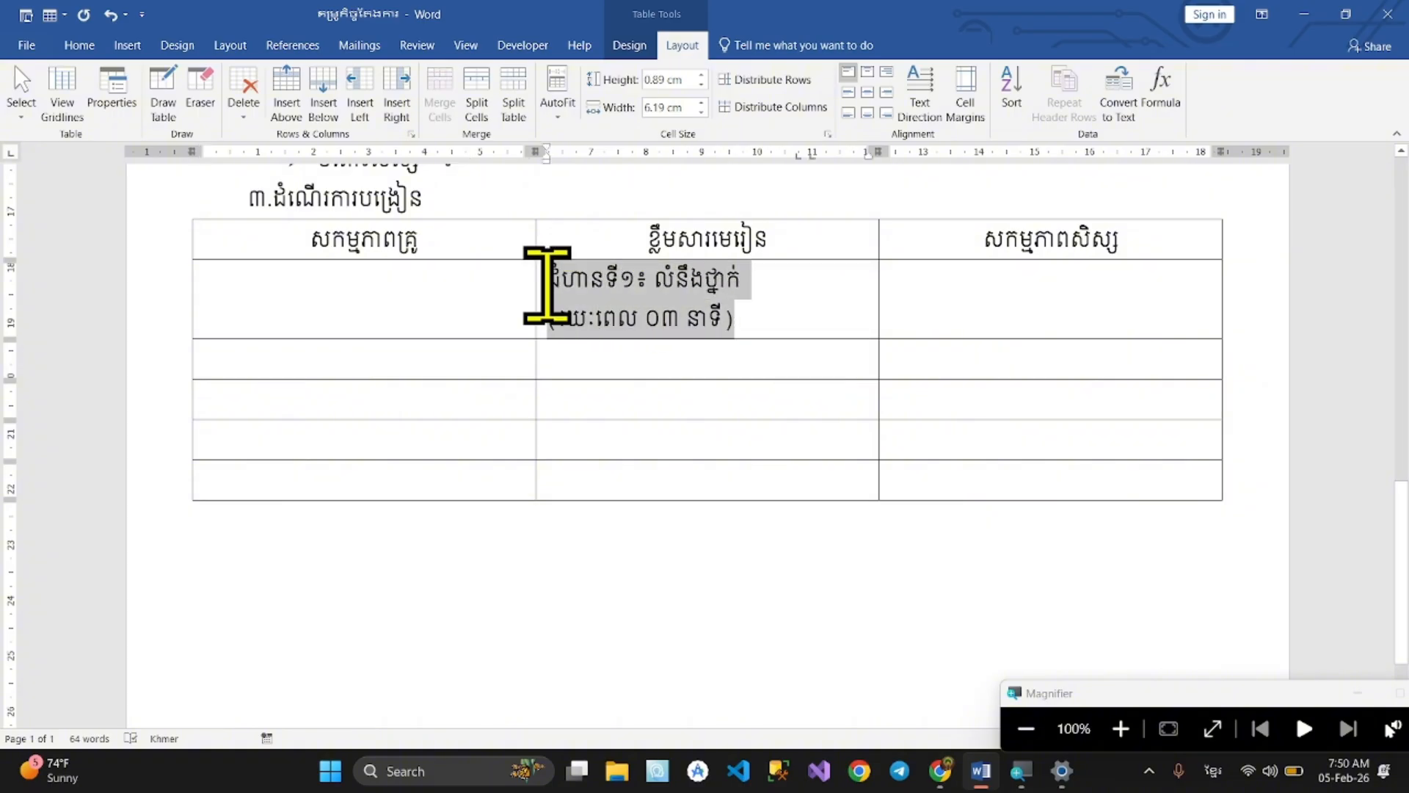
pyautogui.click(867, 93)
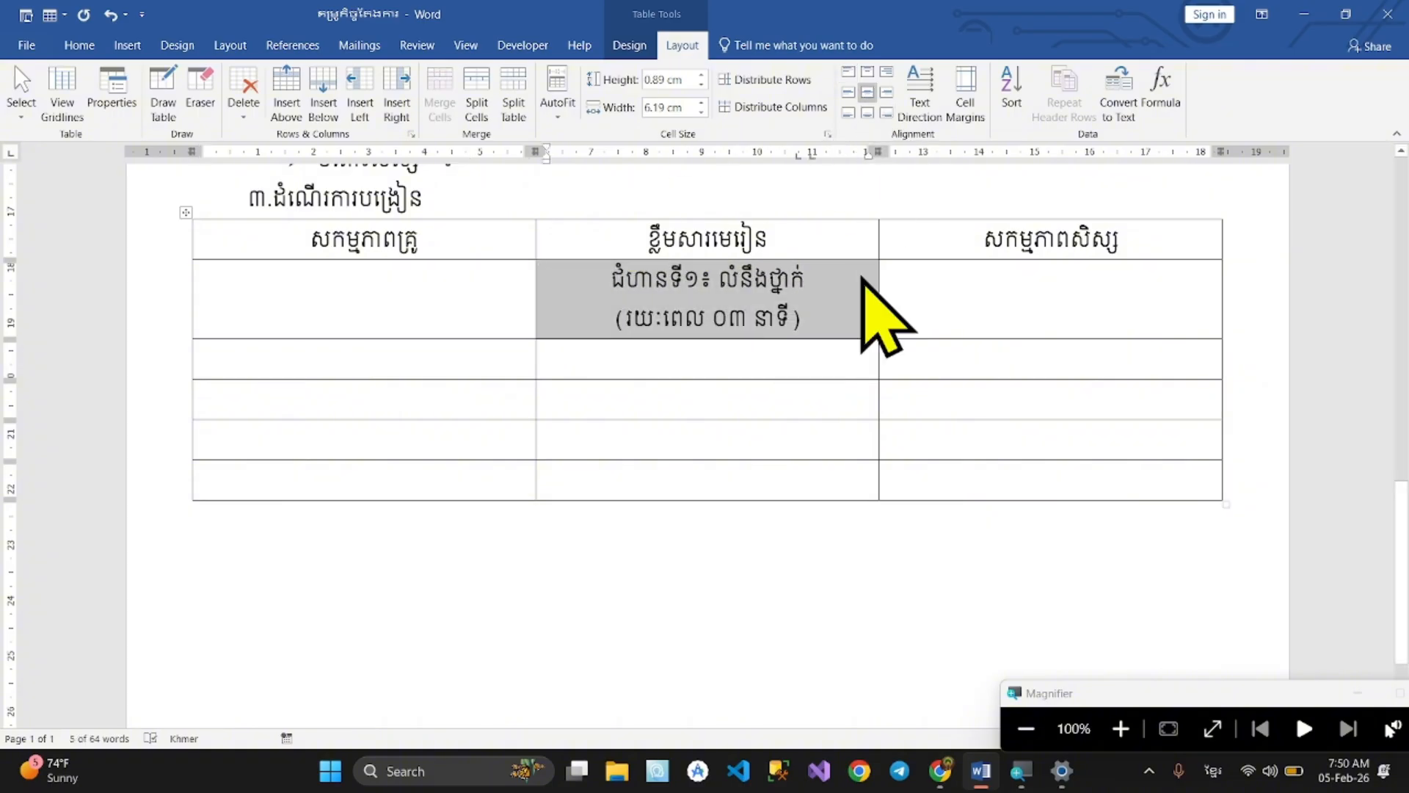
pyautogui.click(719, 280)
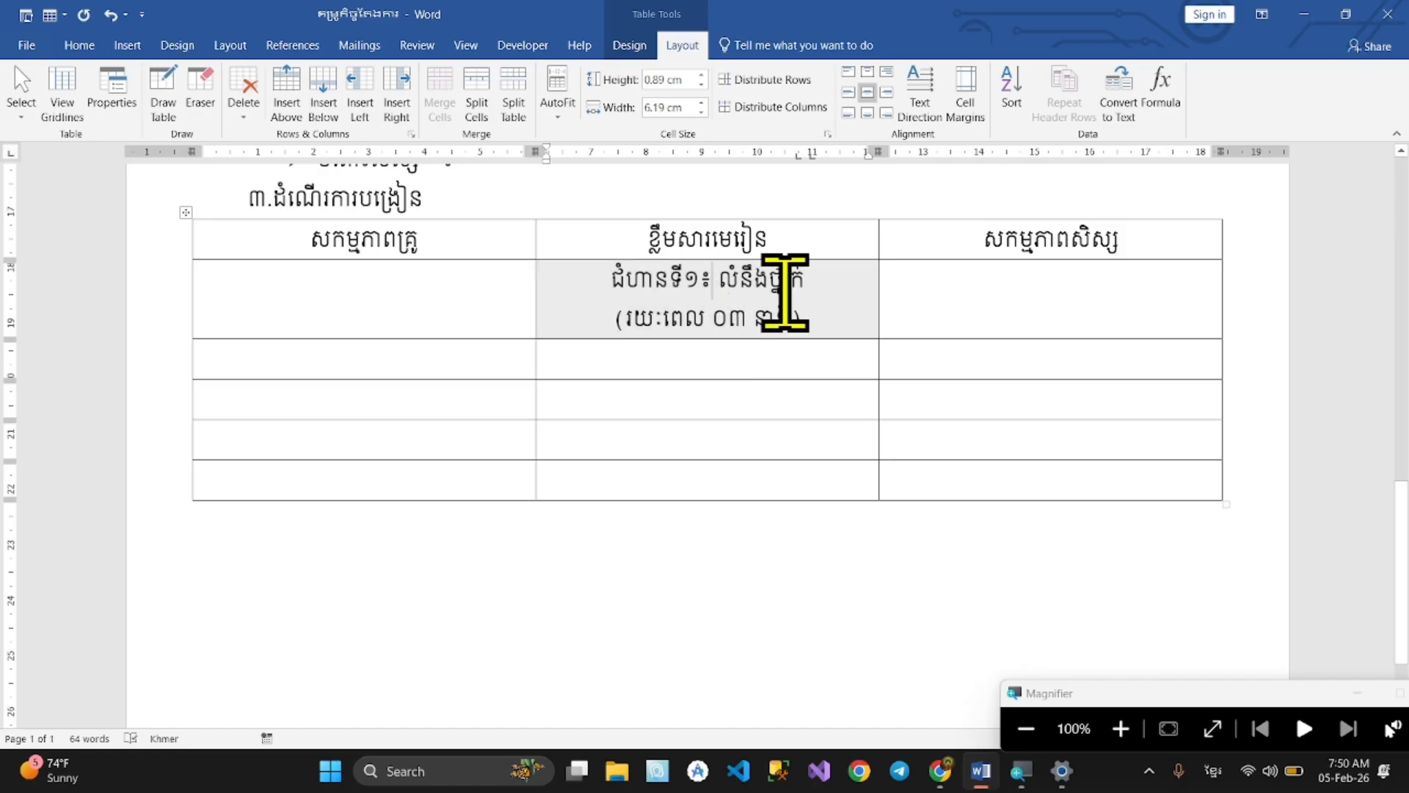
# Replace the ៖ after ជំហានទី១ with a spaced colon and add an empty line below (រយៈពេល ០៣ នាទី) in the same cell
pyautogui.press('BackSpace')
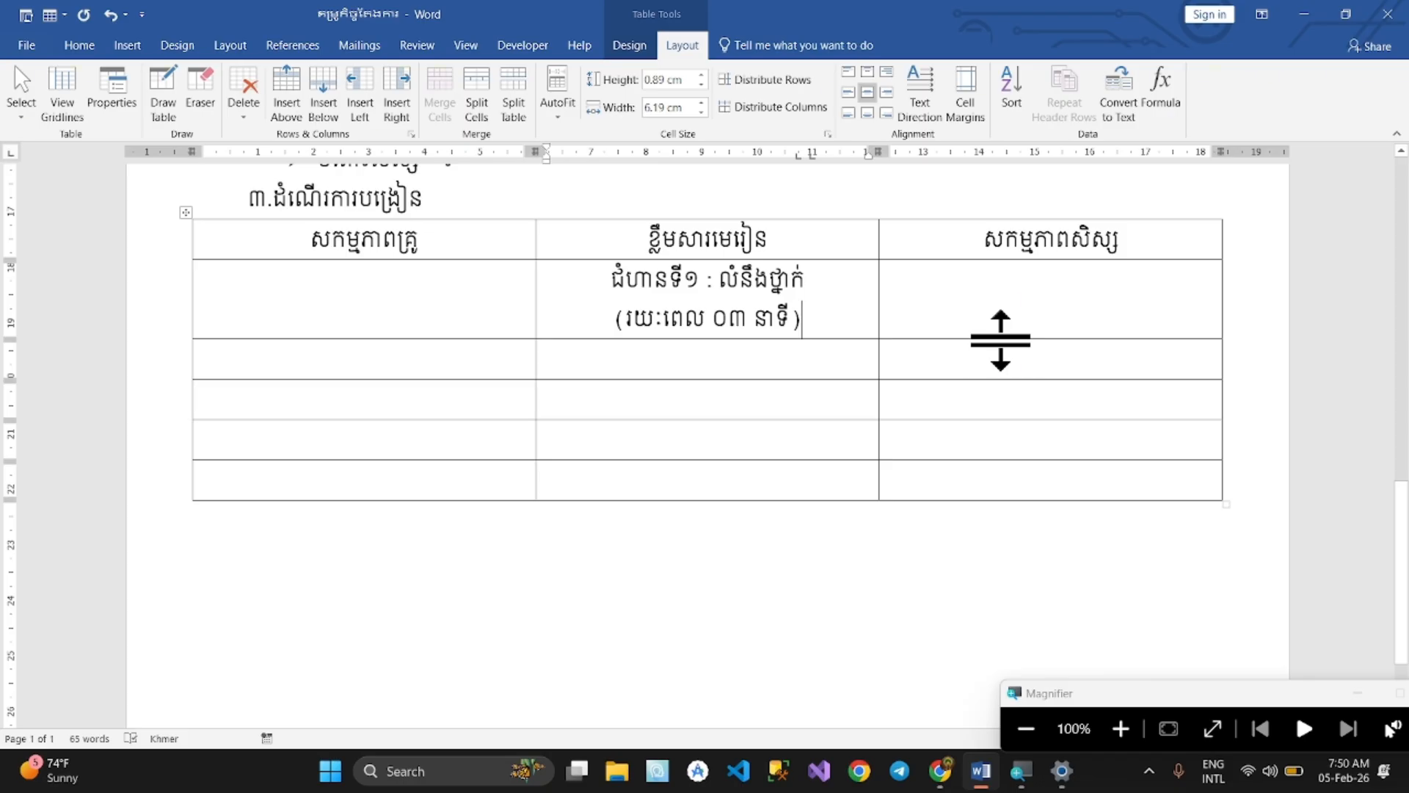
pyautogui.press('Return')
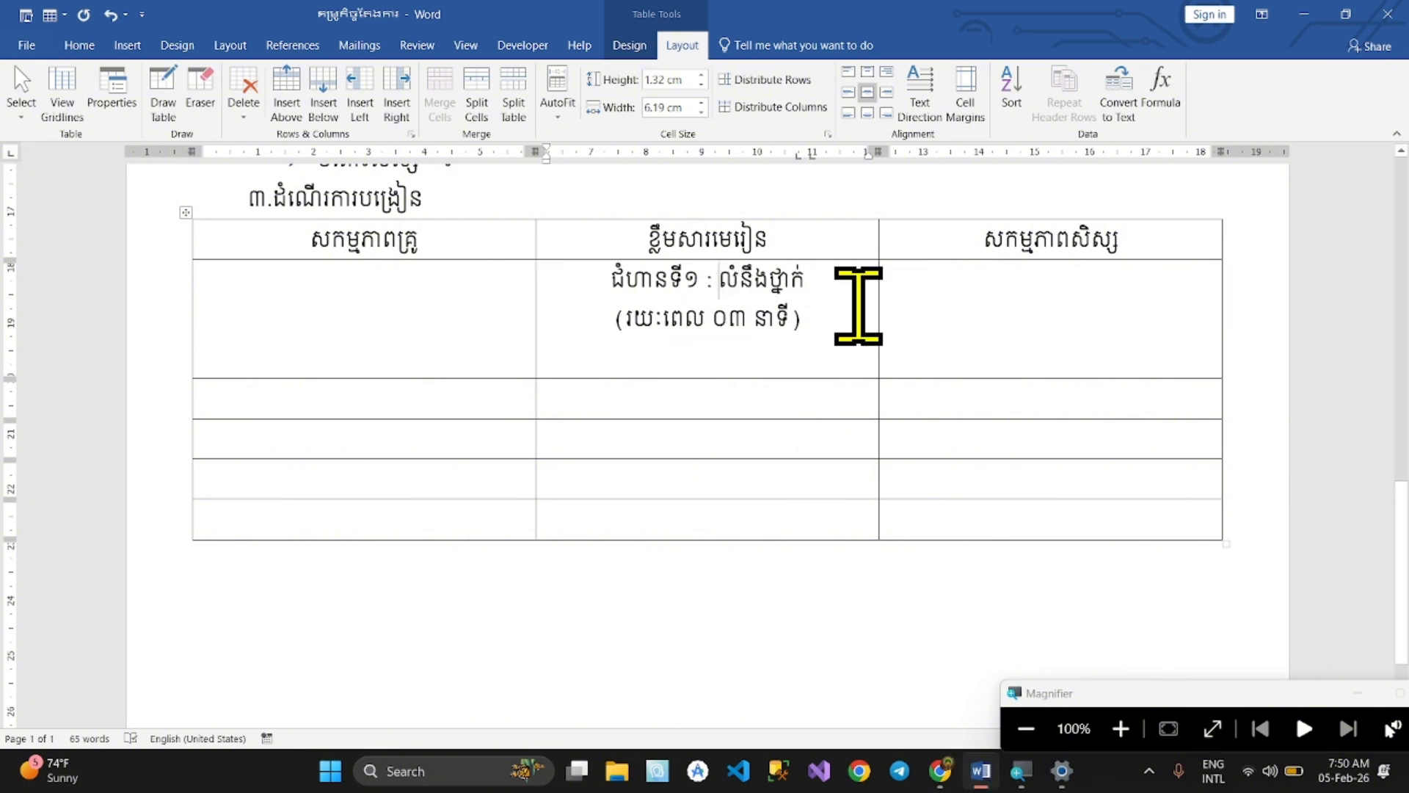
pyautogui.click(854, 334)
pyautogui.click(742, 351)
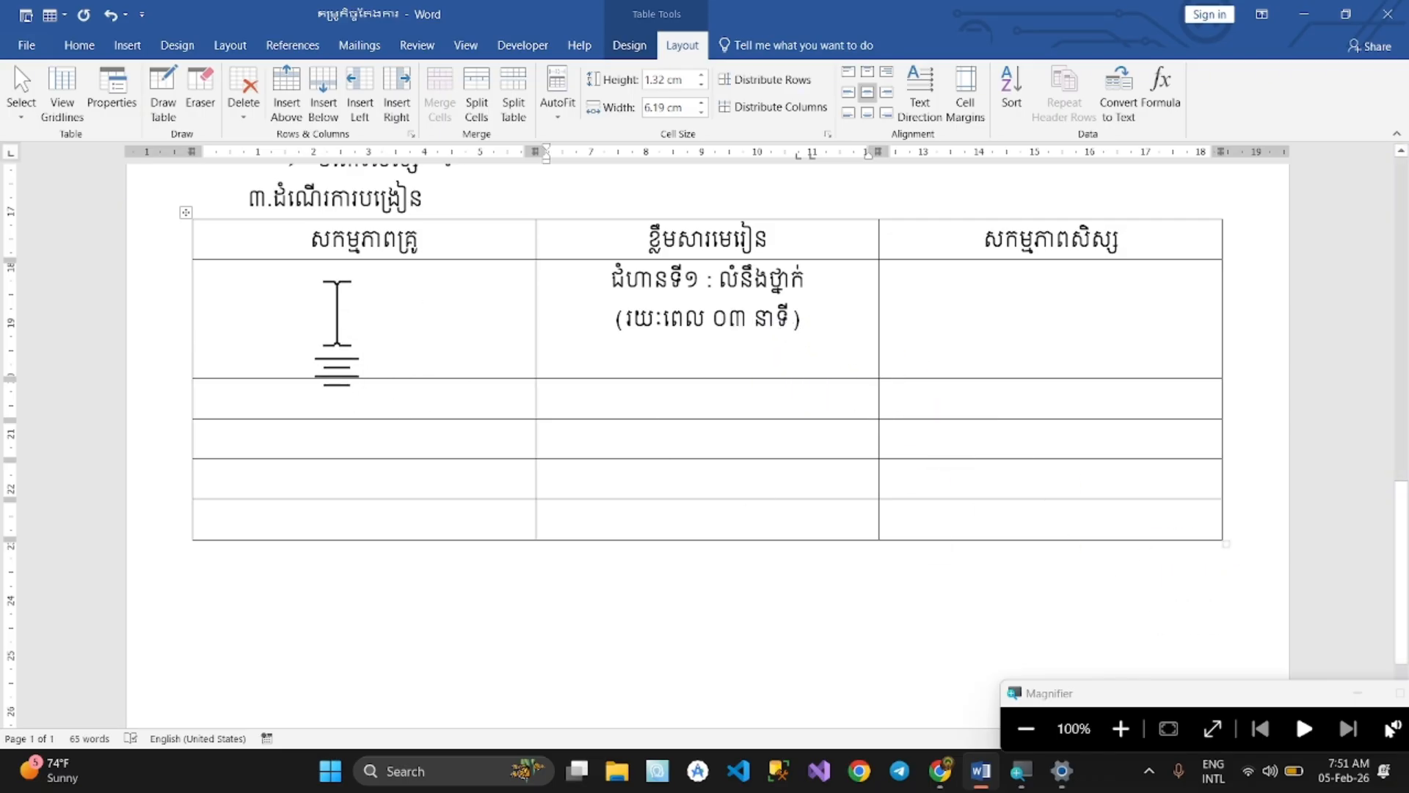
# Start a third line in the second-row cell under សកម្មភាពគ្រូ, then switch to Chrome and snip the teacher-activity list from the reference PDF
pyautogui.click(337, 314)
pyautogui.scroll(2, 518, 362)
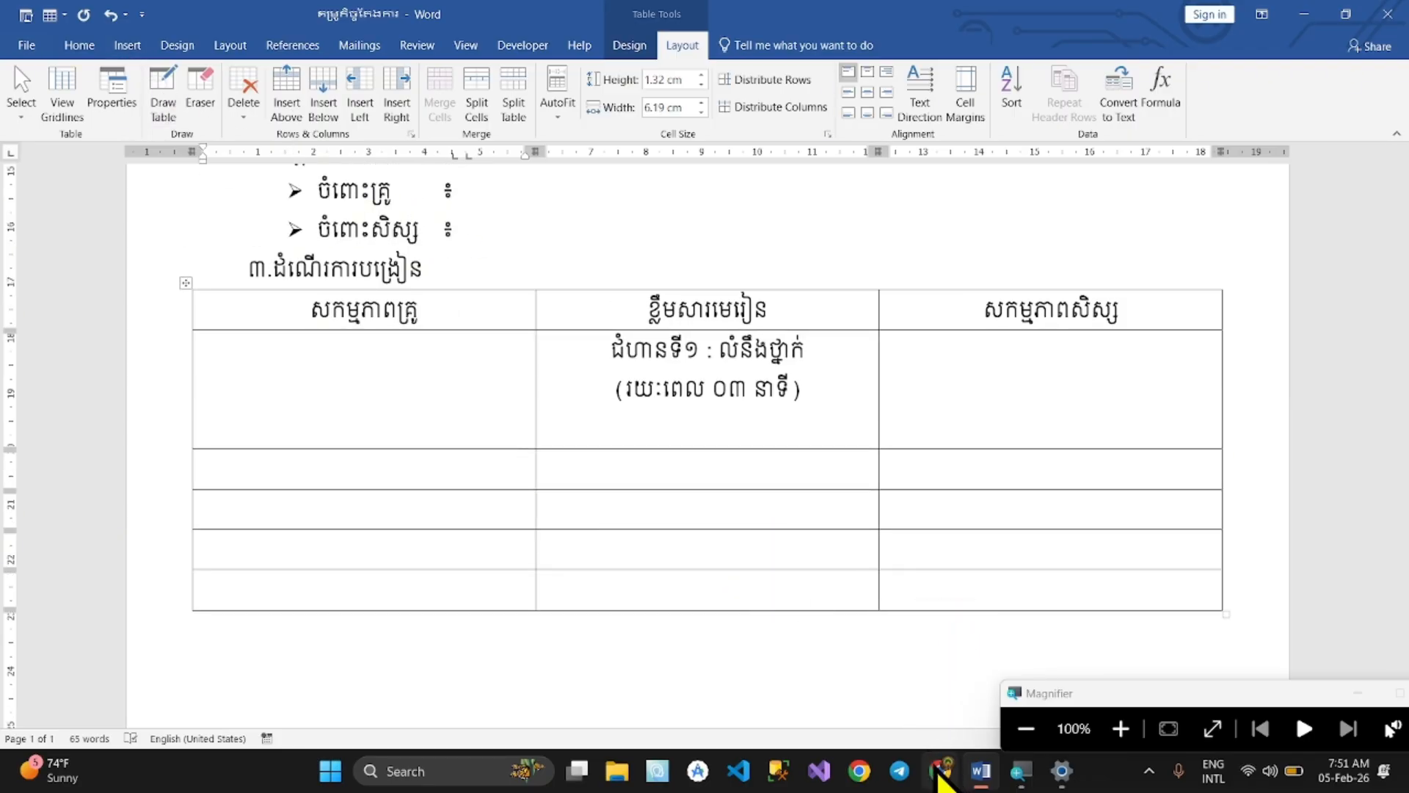
pyautogui.click(942, 769)
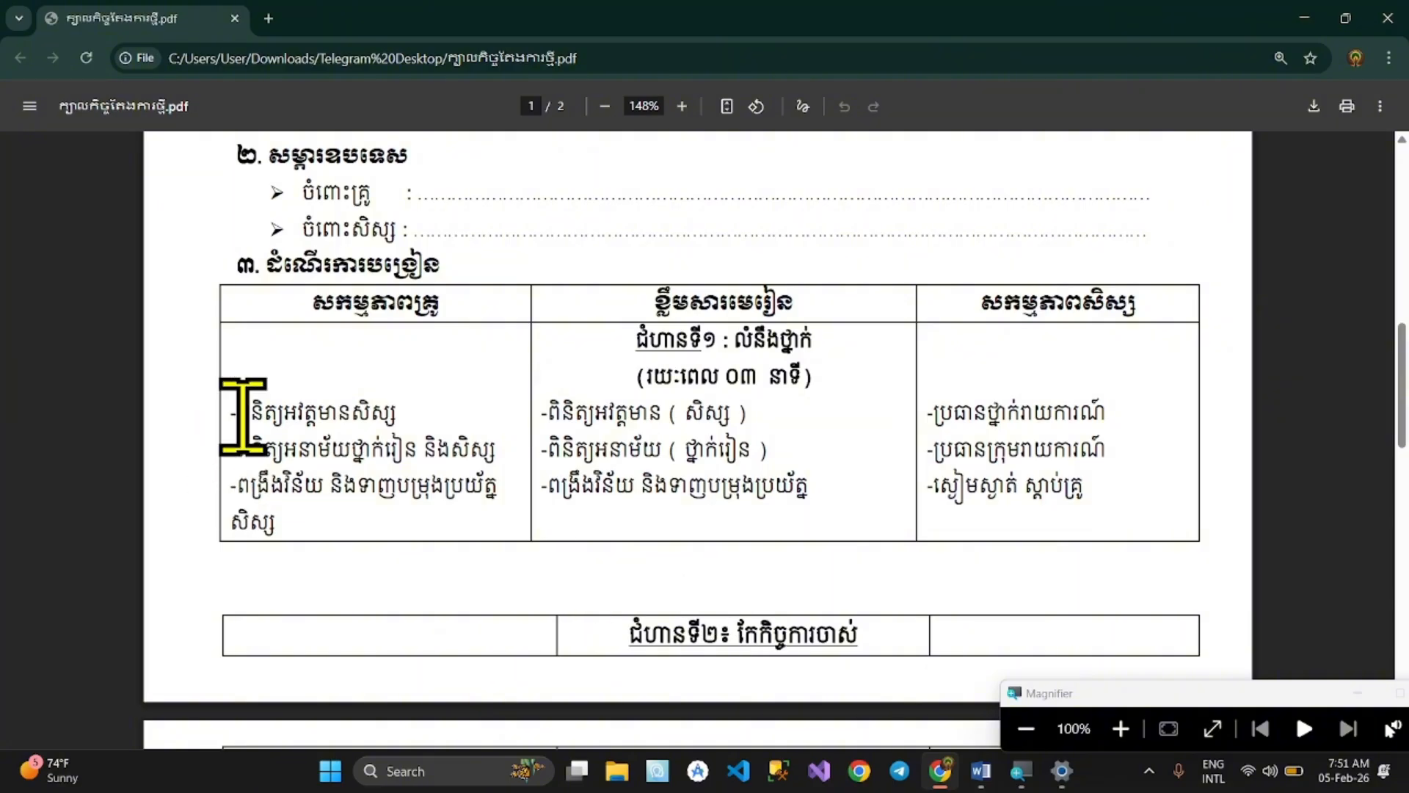
pyautogui.press('super+shift+s')
pyautogui.moveTo(222, 383); pyautogui.dragTo(518, 541)
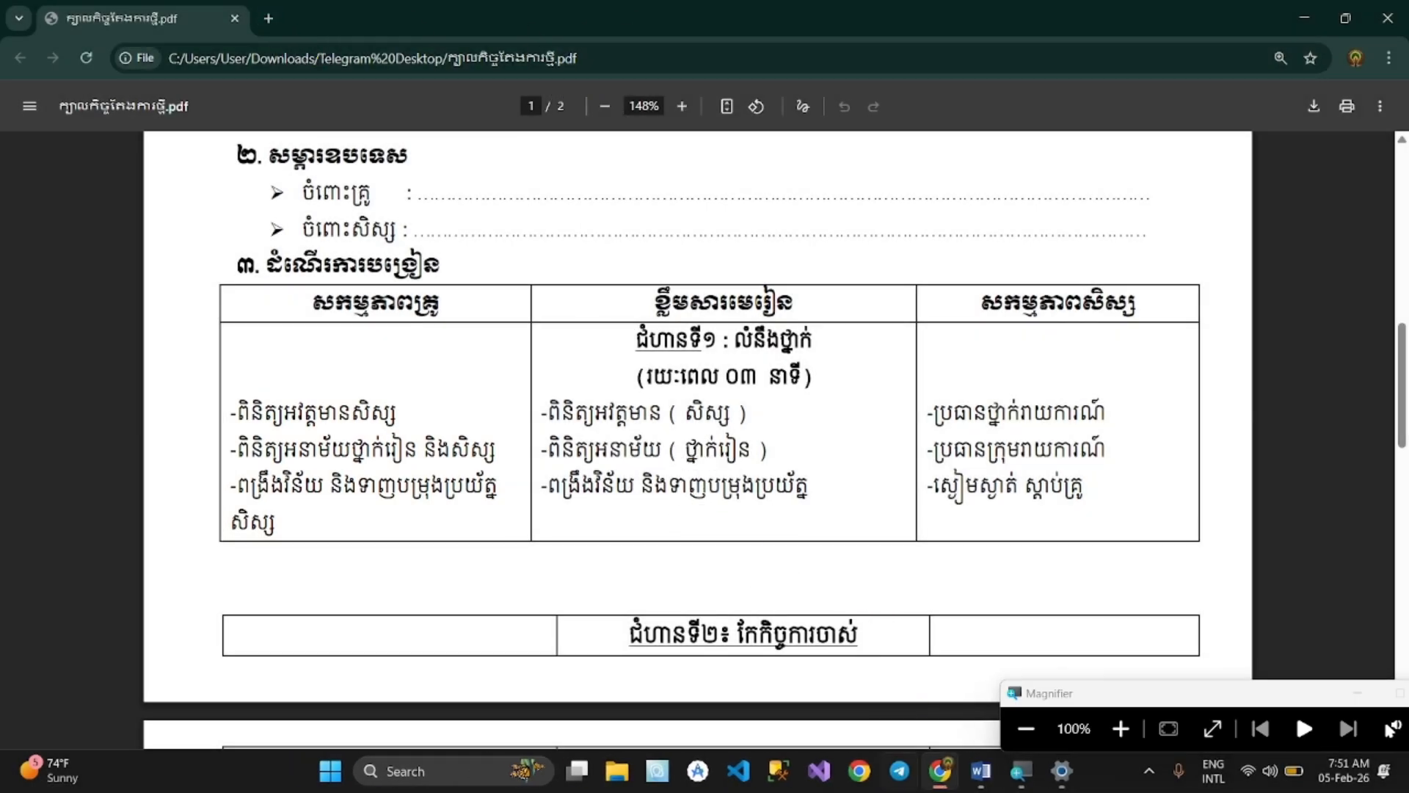
# Search for google translate english to khmer in a new browser tab and open Google Translate from the results
pyautogui.click(268, 18)
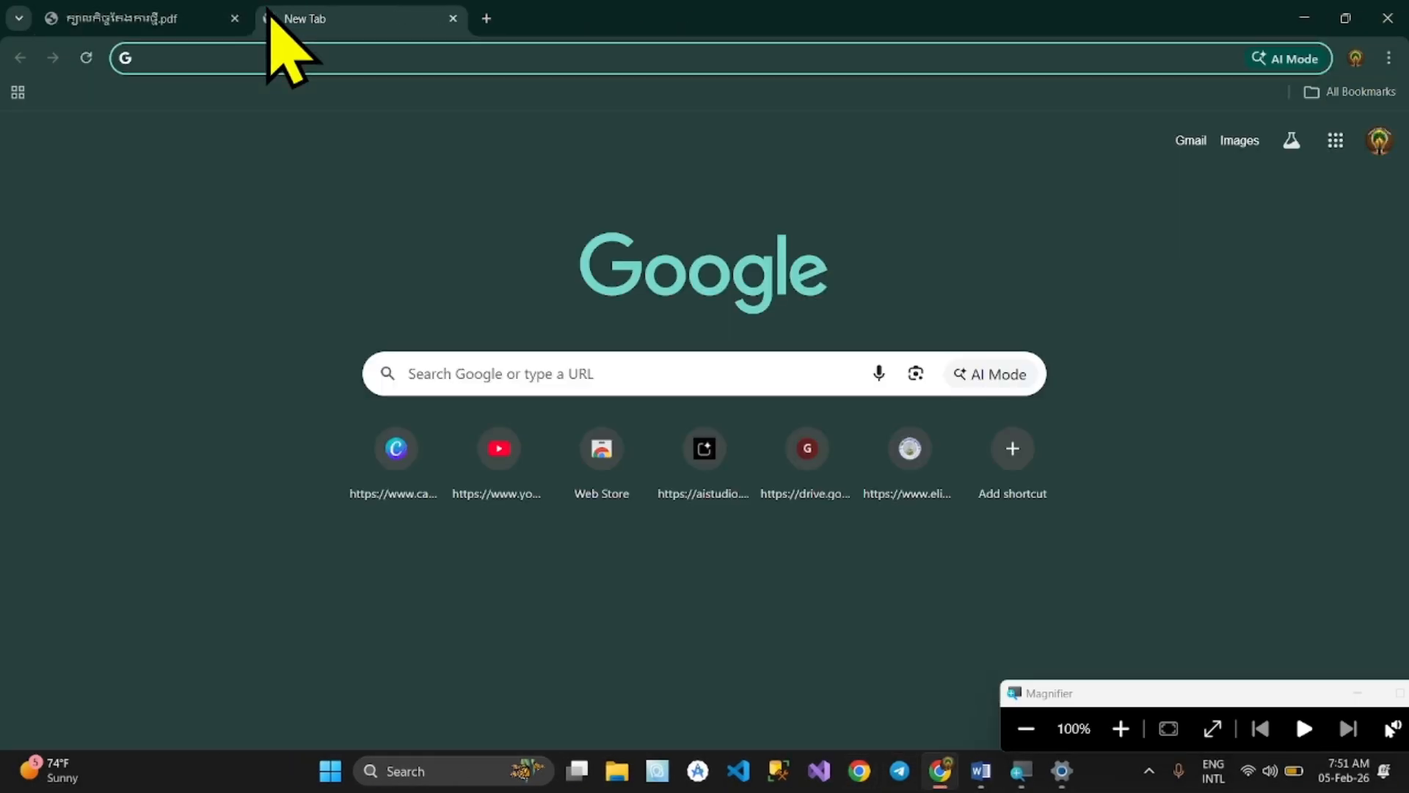
pyautogui.write('goo')
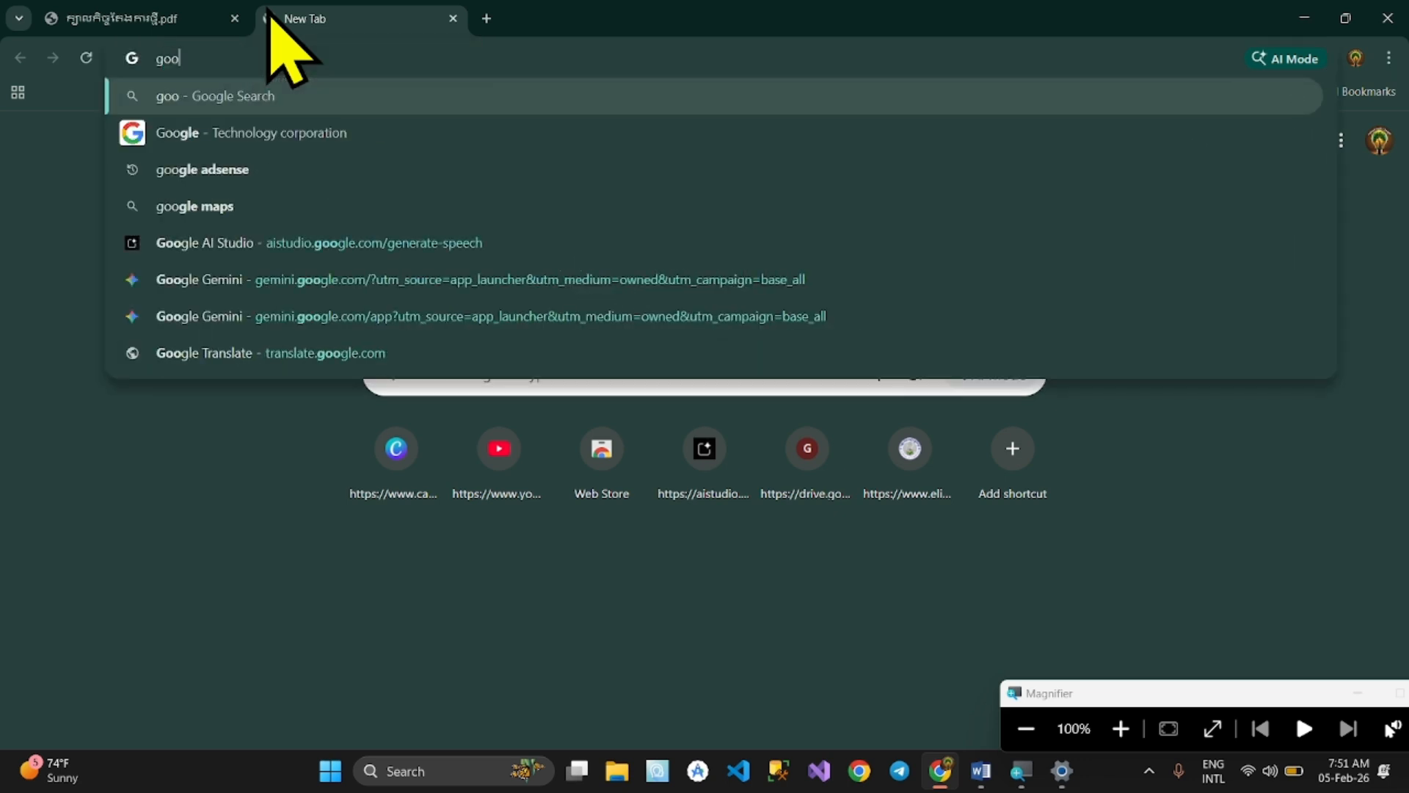
pyautogui.write('gl')
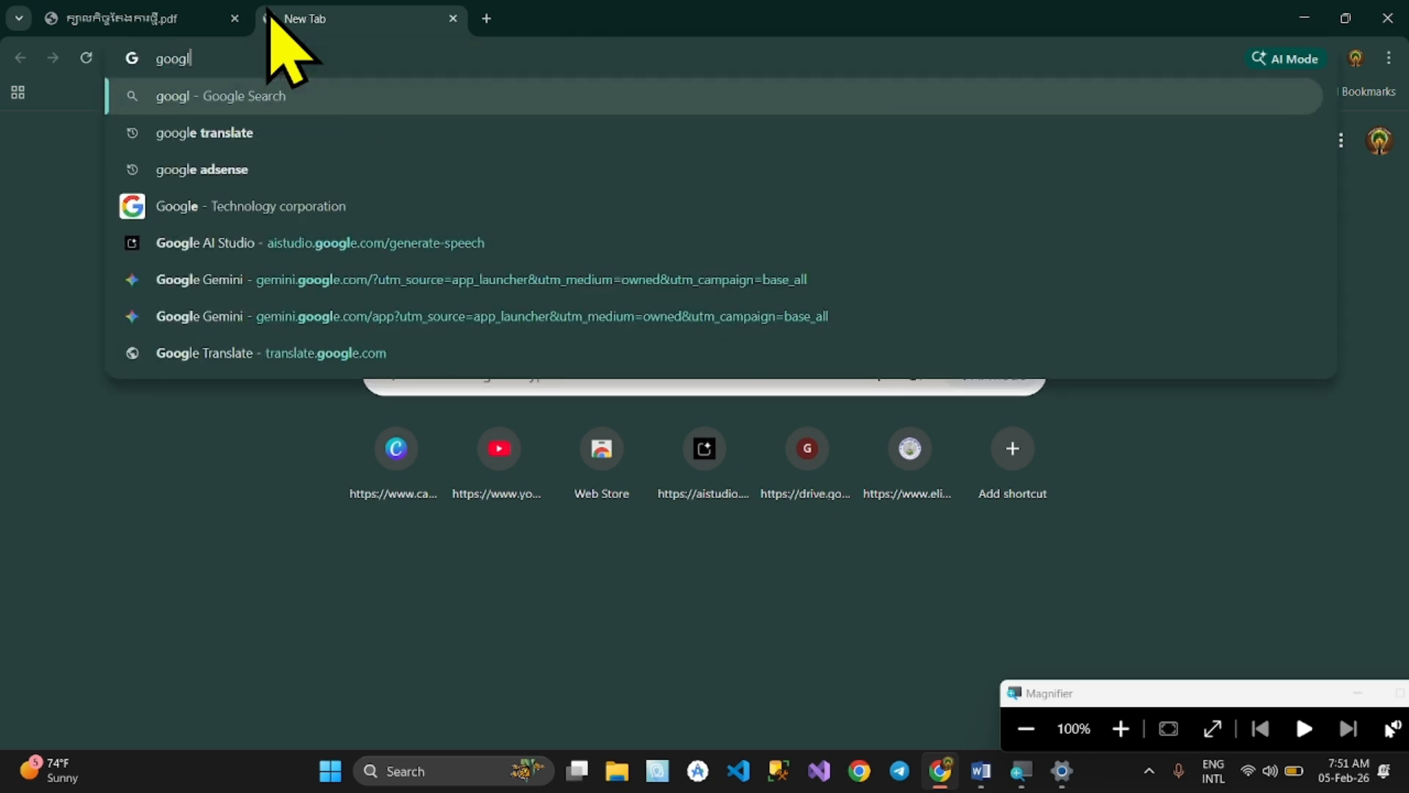
pyautogui.write('e tr')
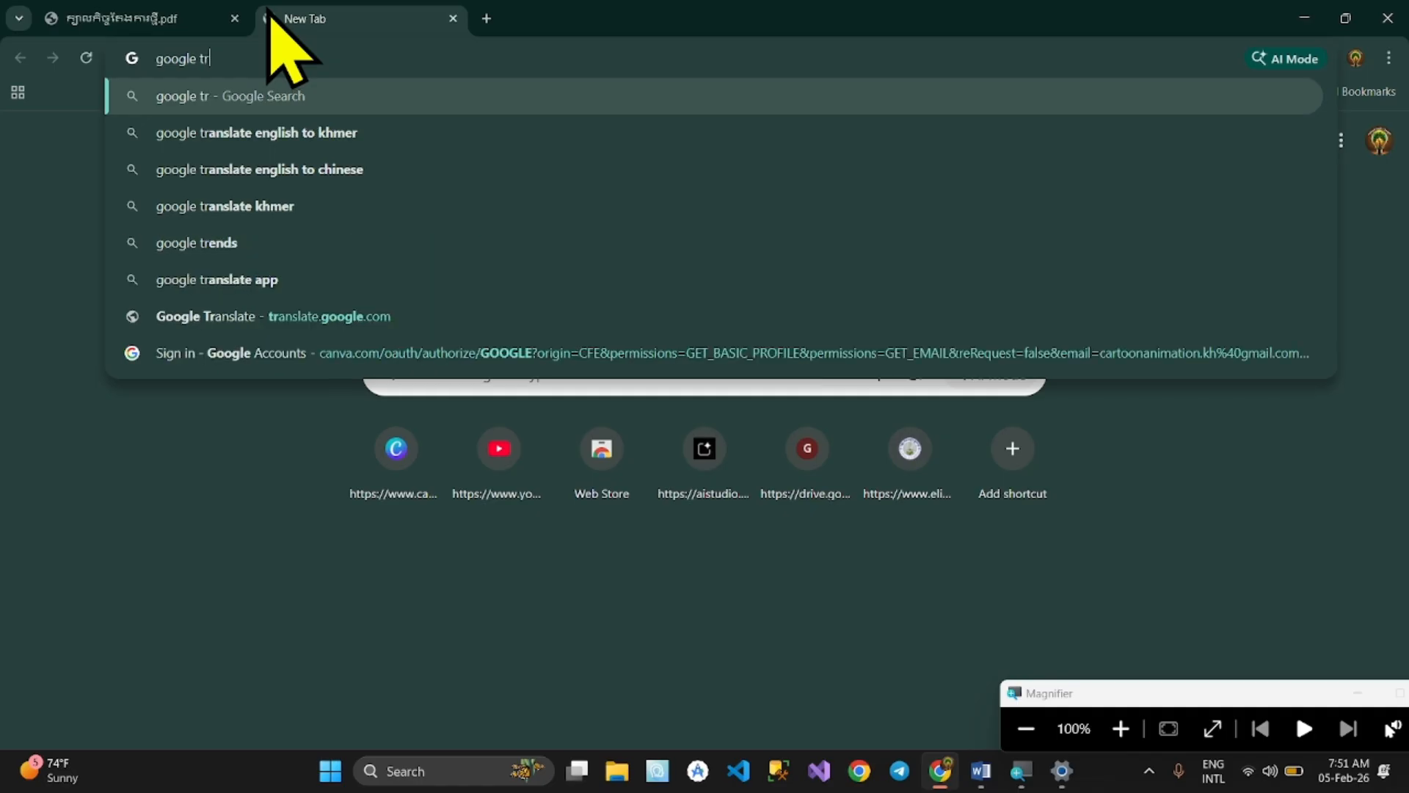
pyautogui.click(304, 134)
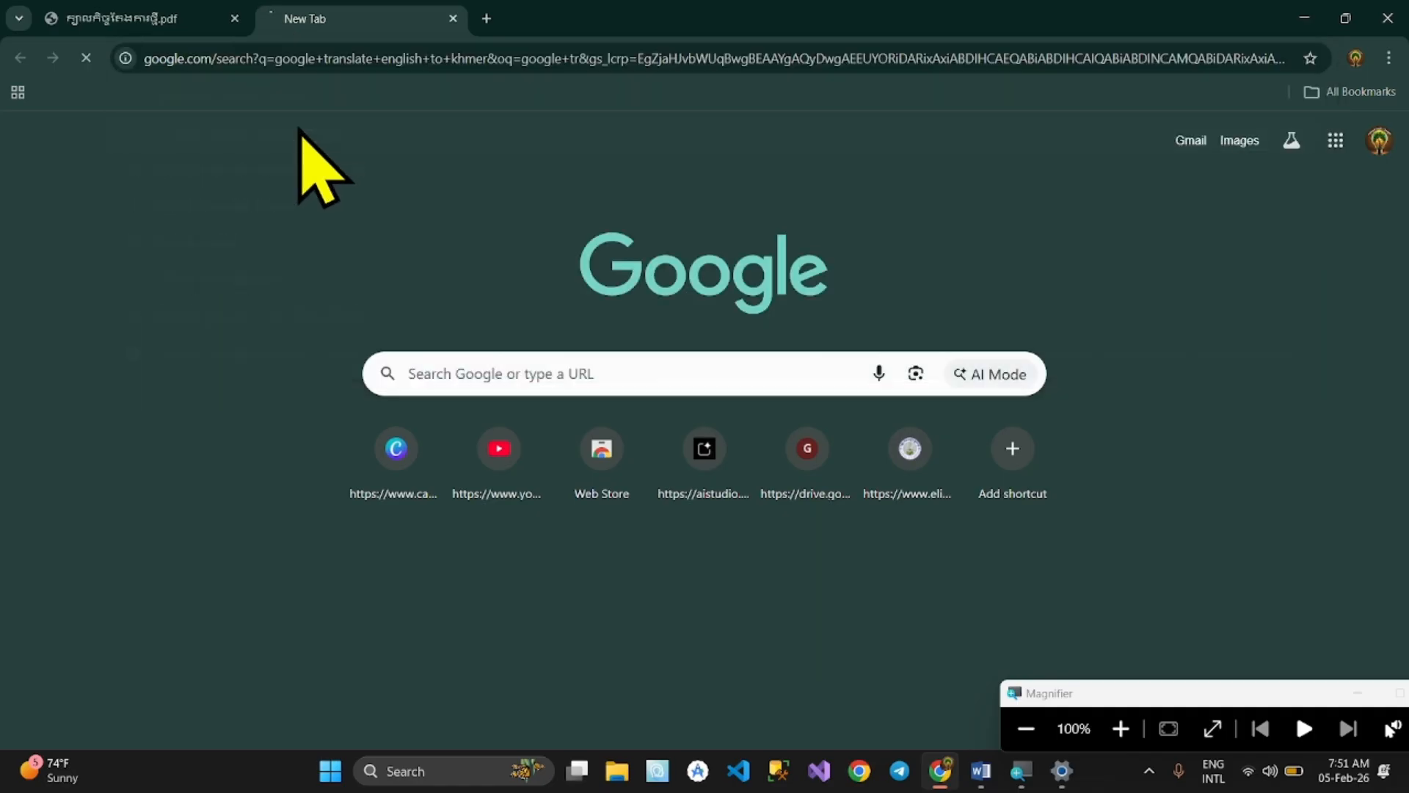
pyautogui.click(266, 554)
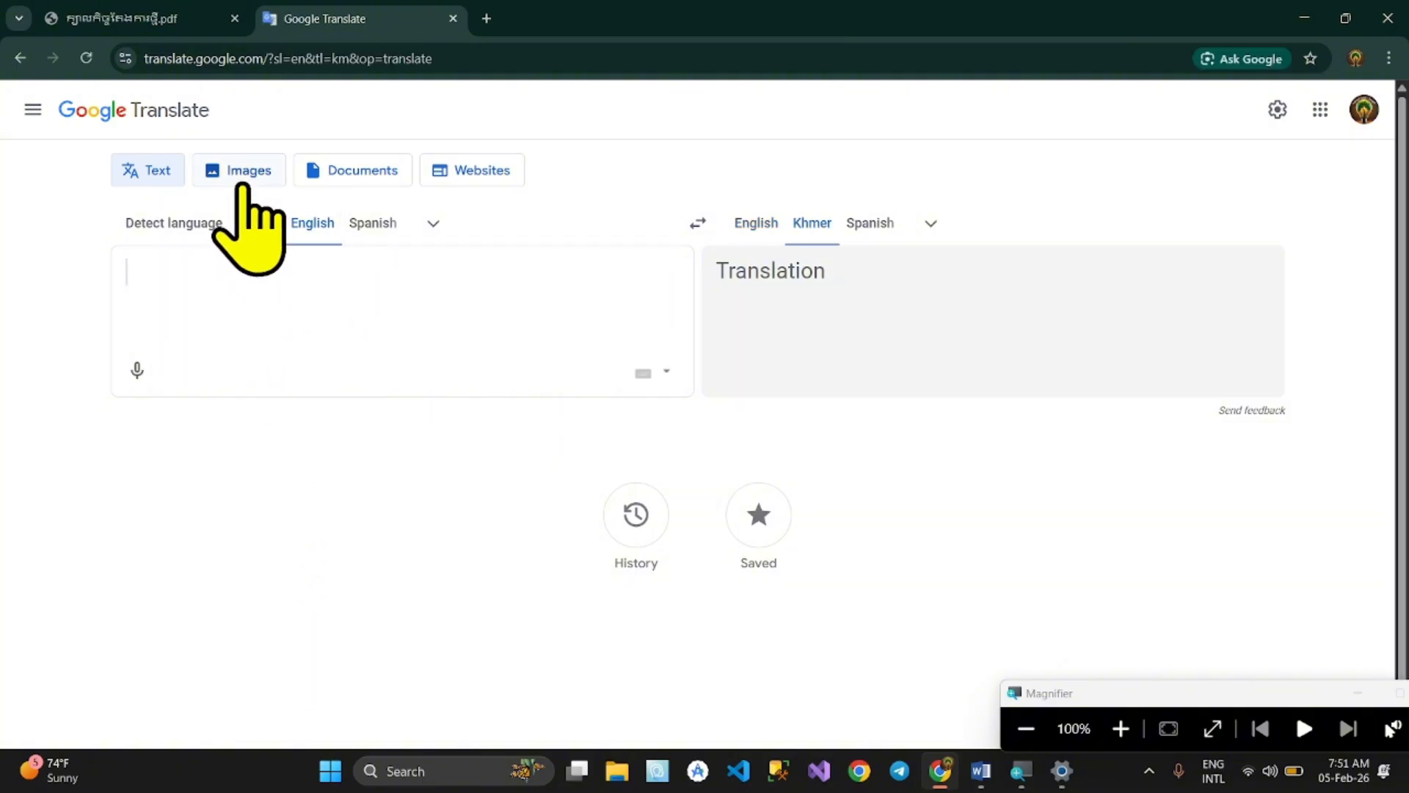
# Load the snipped list from the clipboard into Google Translate's image translation, allowing the site clipboard access
pyautogui.click(232, 172)
pyautogui.hotkey('ctrl', 'v')
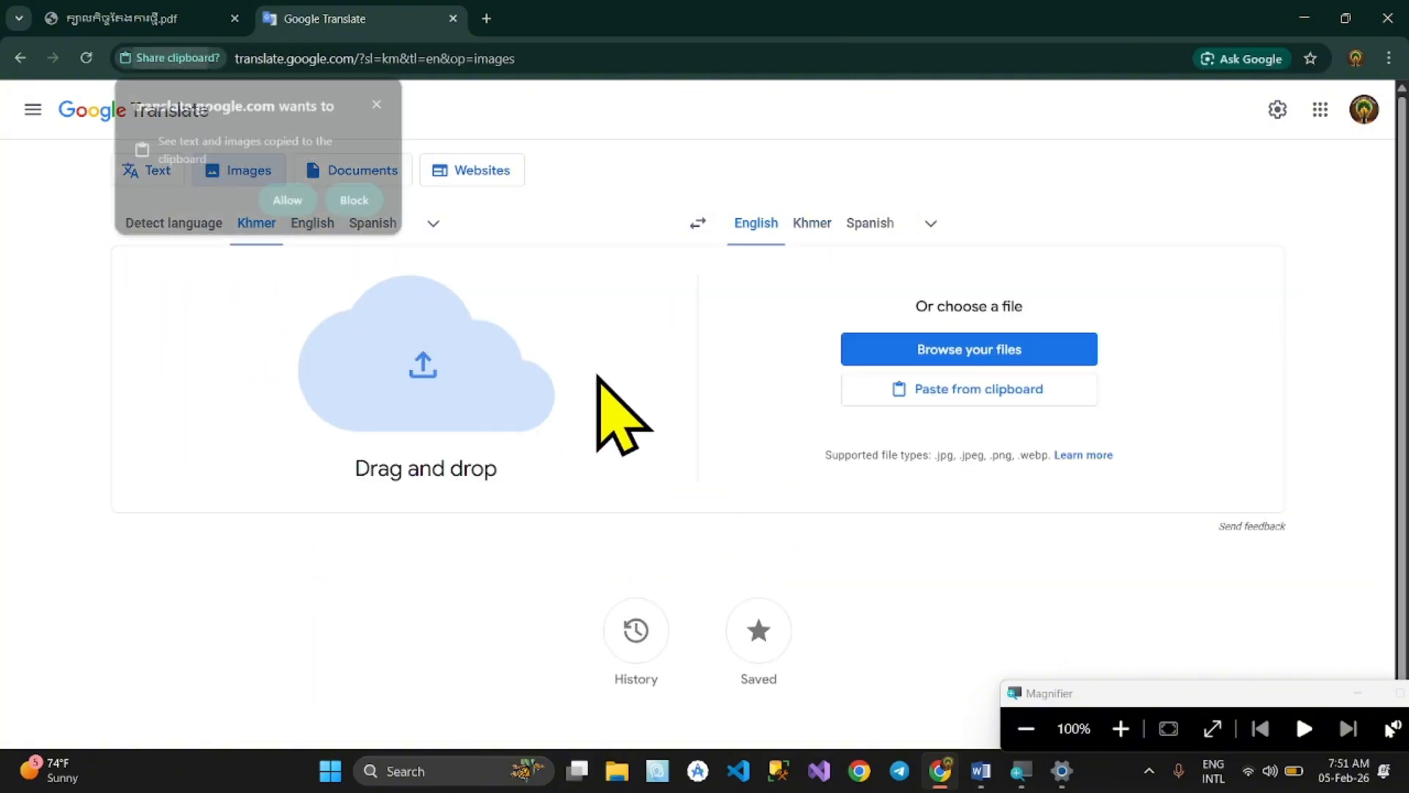
pyautogui.click(292, 199)
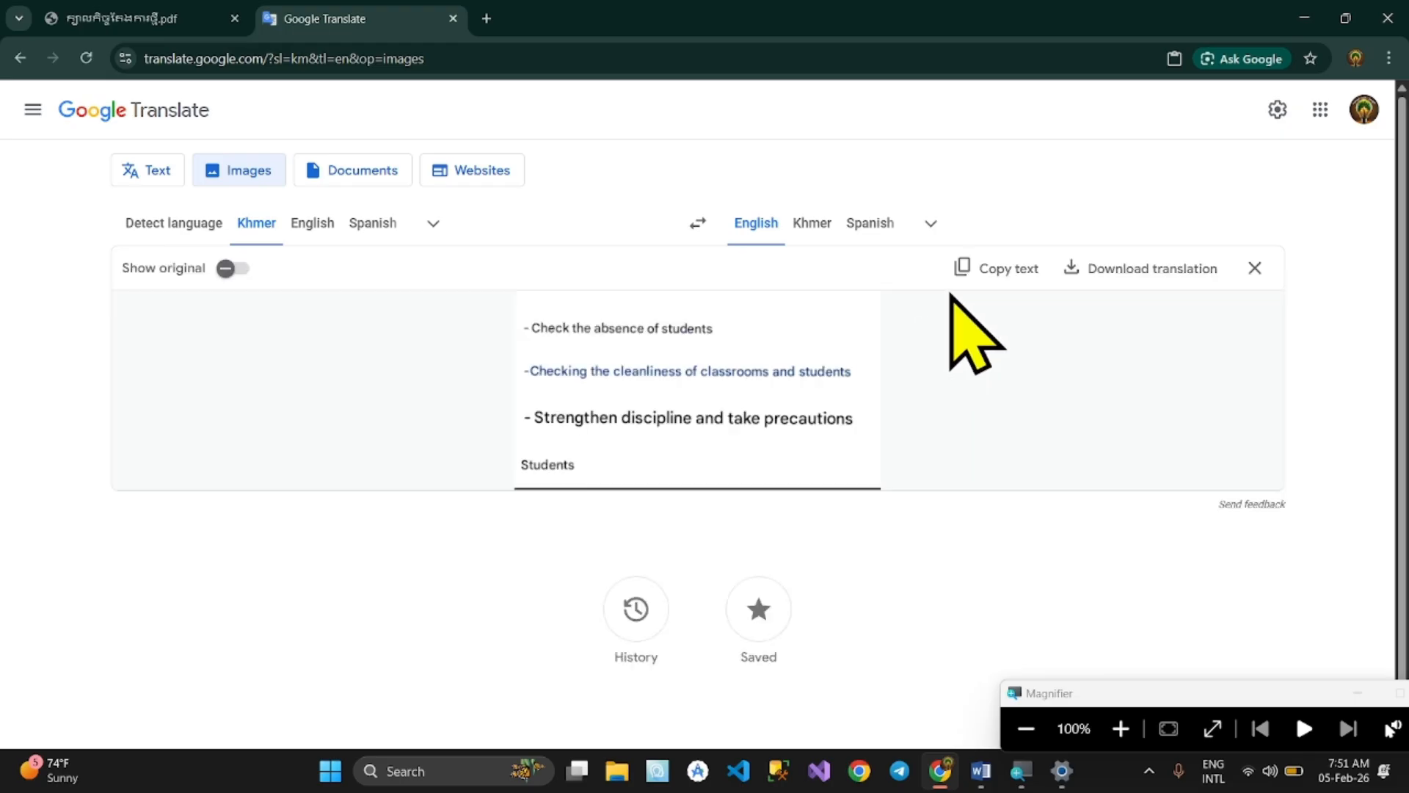
# Swap the translation direction to English to Khmer and copy the image's Khmer text
pyautogui.click(957, 273)
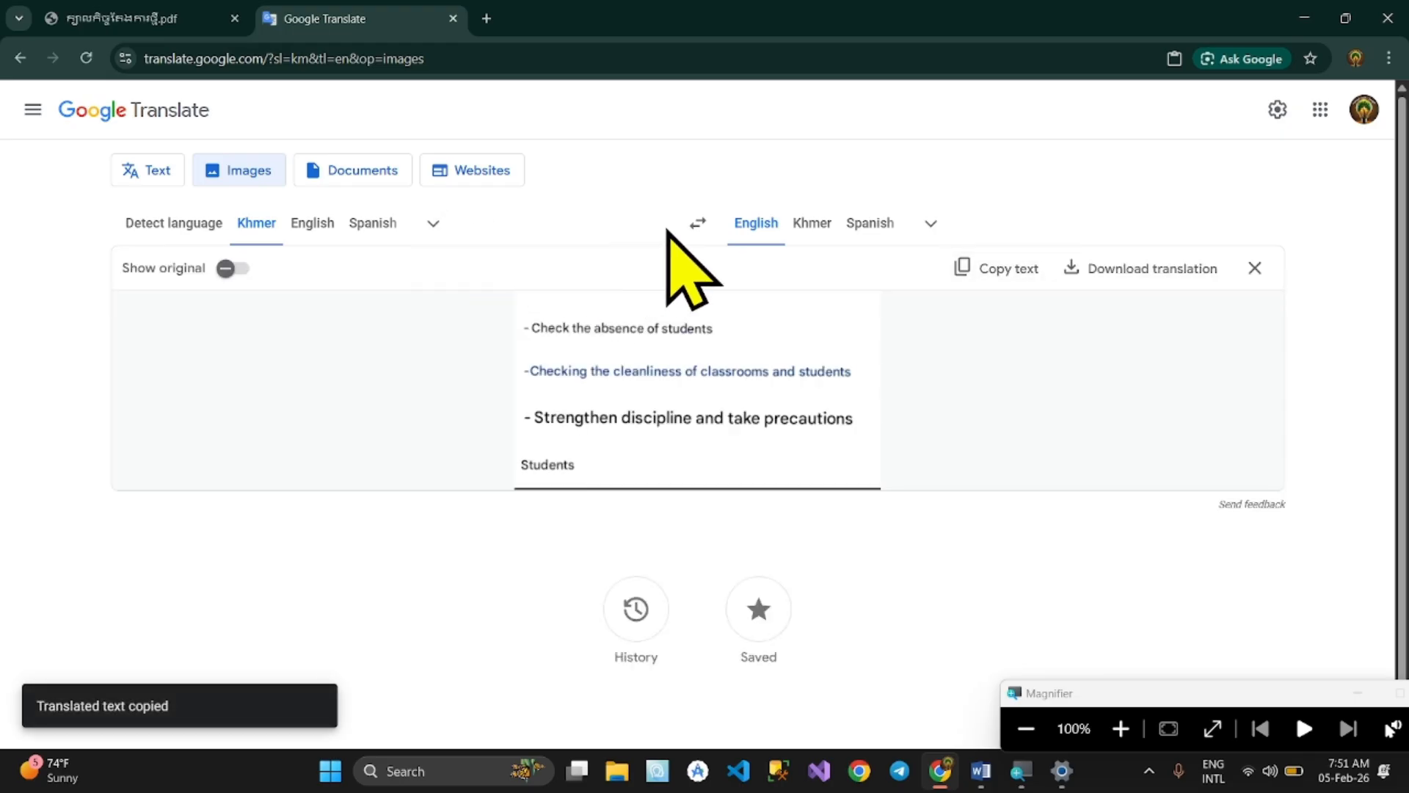
pyautogui.click(697, 223)
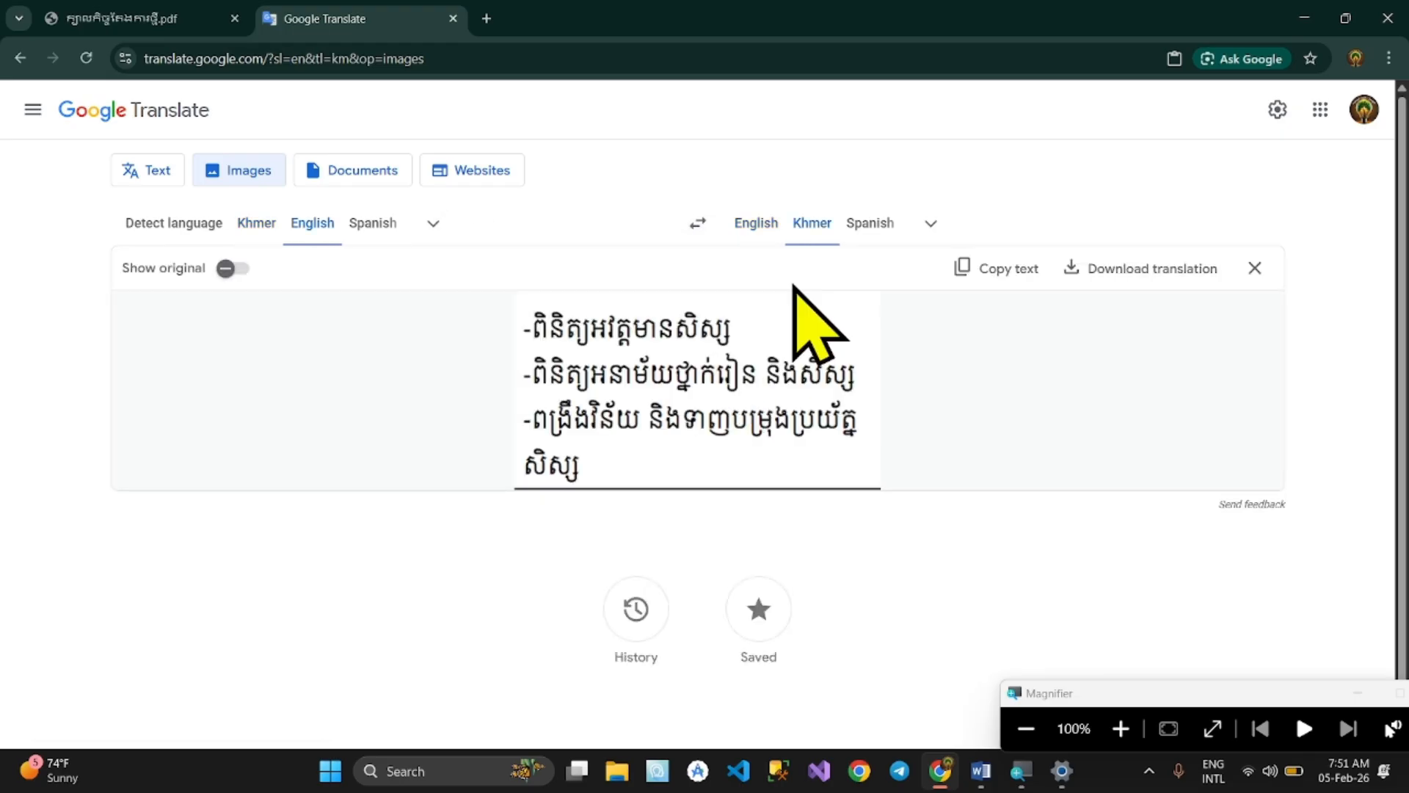
pyautogui.click(1009, 268)
# Return to Word and paste the copied Khmer list on the third line of the second-row cell under សកម្មភាពគ្រូ
pyautogui.click(993, 756)
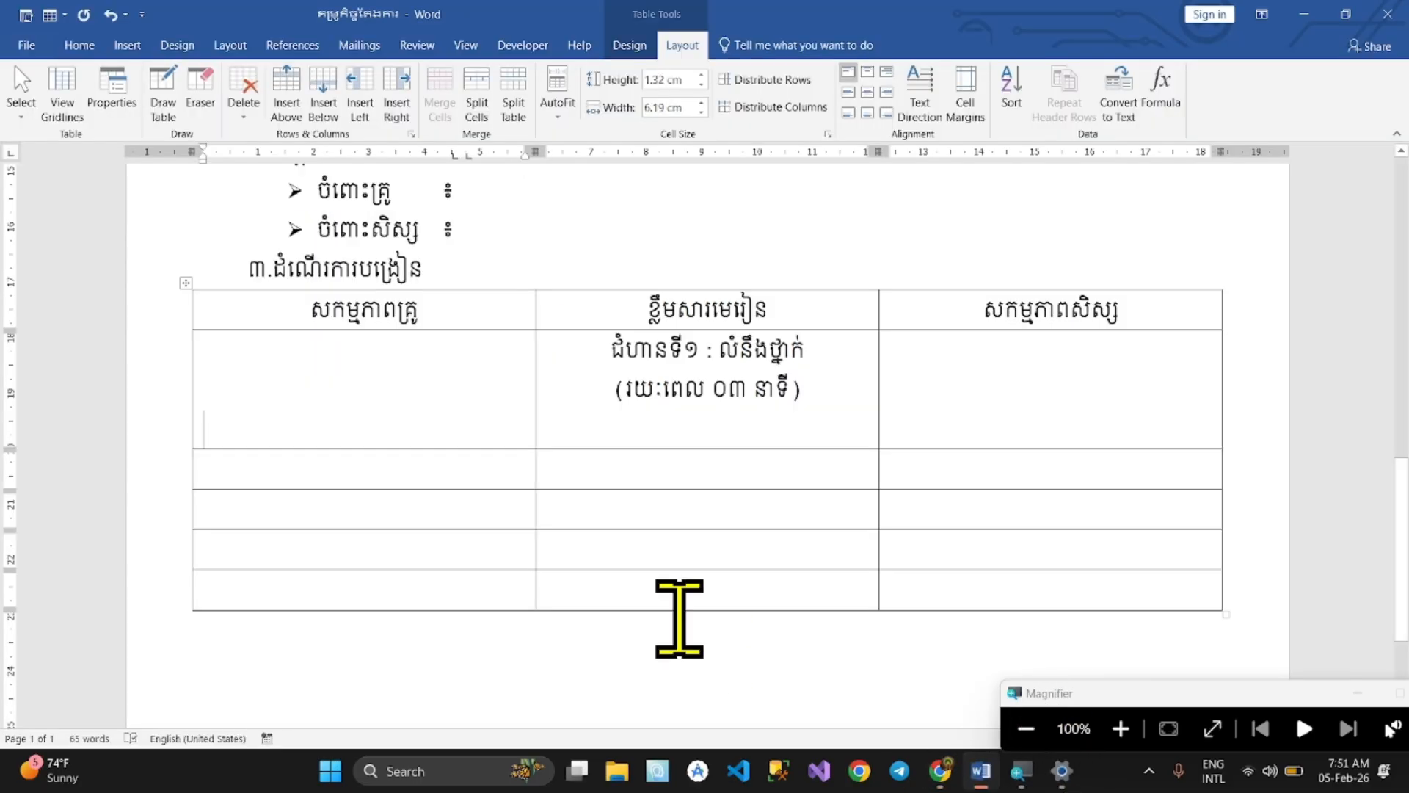
pyautogui.rightClick(221, 436)
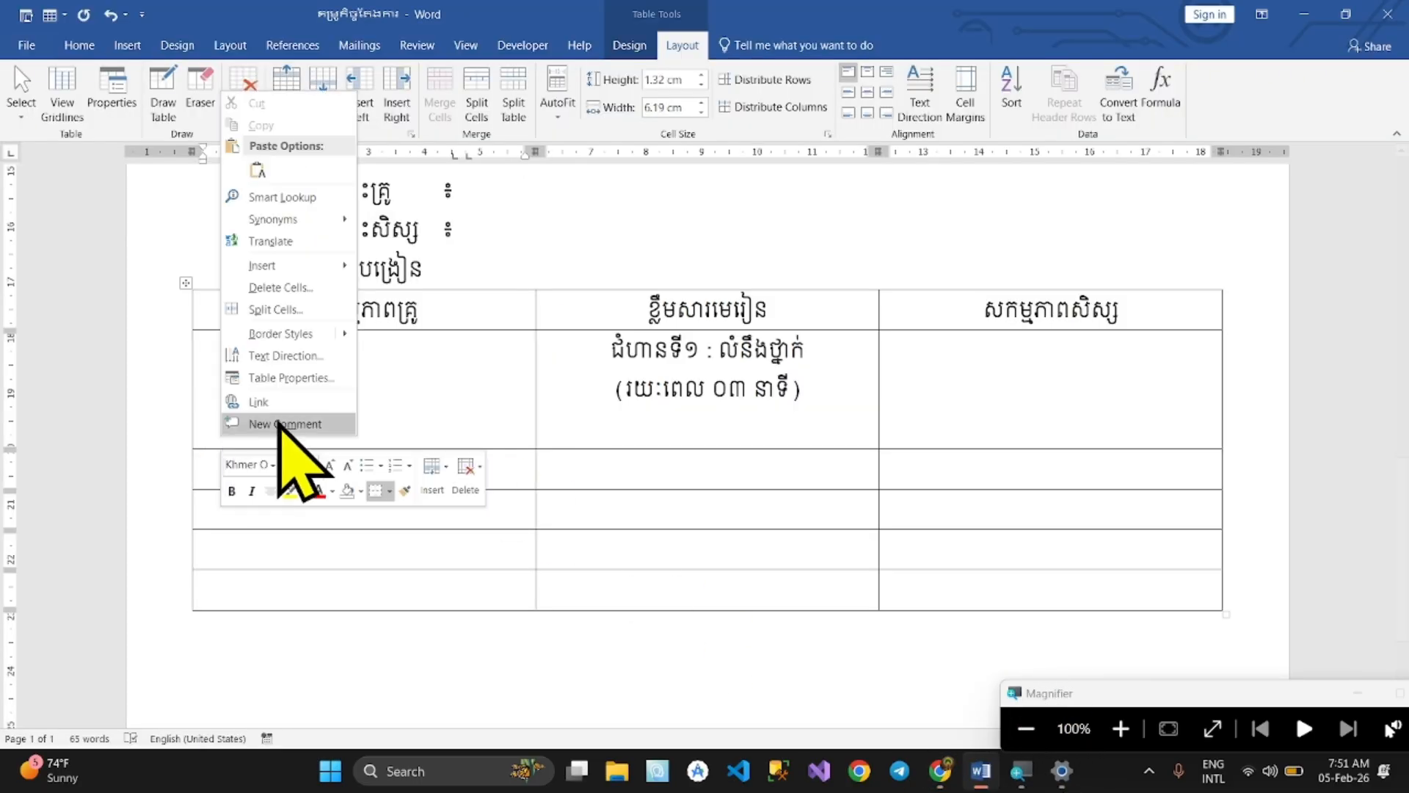
pyautogui.click(299, 222)
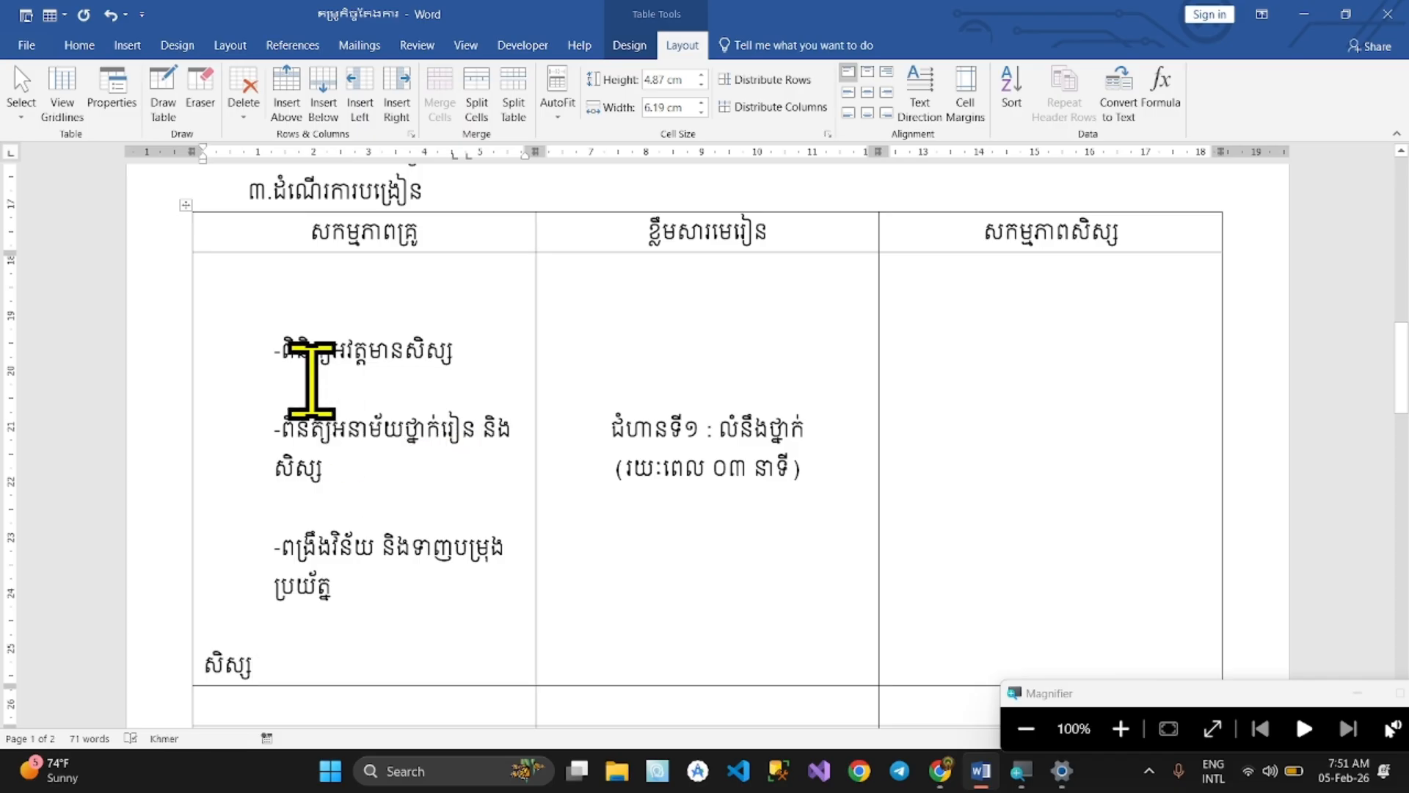
pyautogui.click(276, 365)
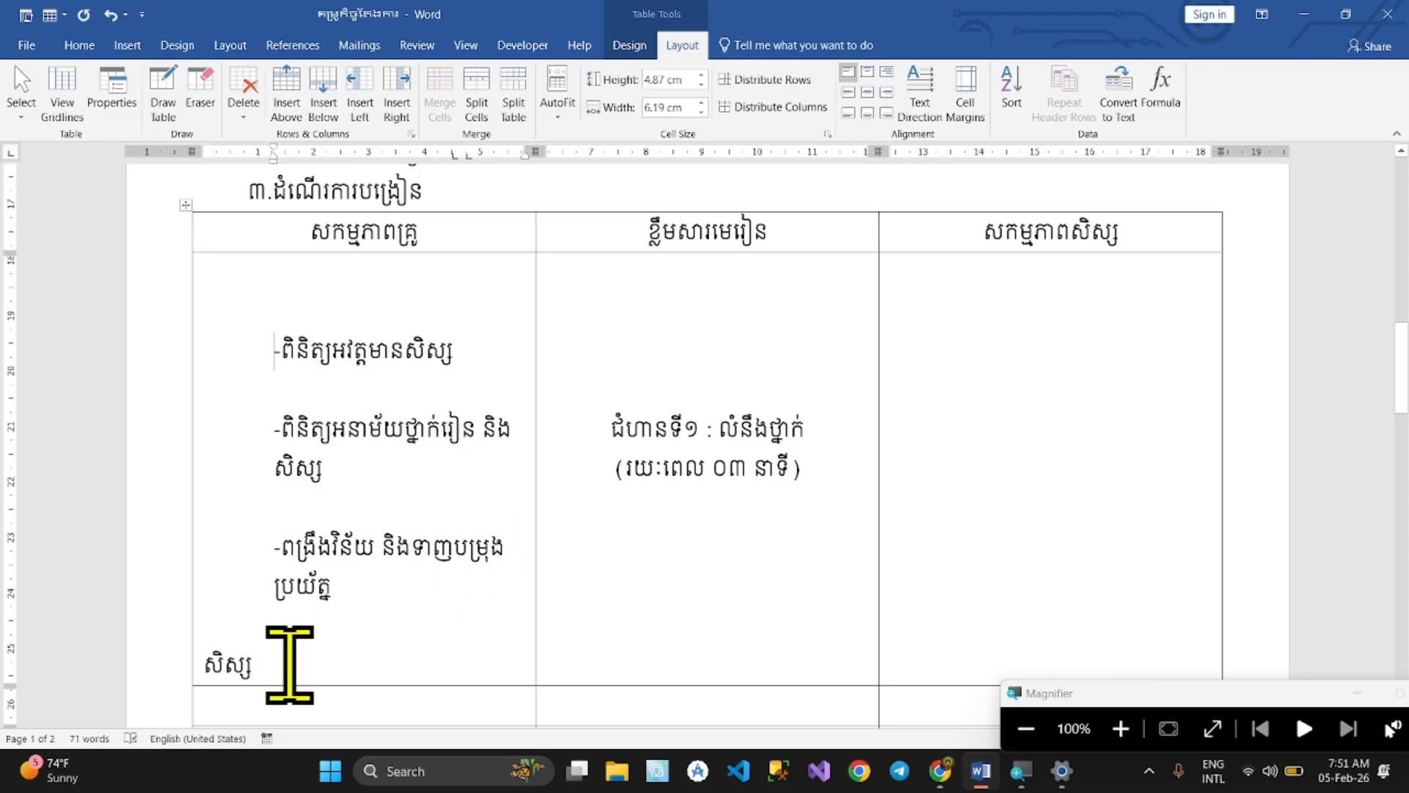
pyautogui.click(624, 433)
# Apply the formatting of the cell's empty first line to the pasted list lines with Format Painter, removing their indent
pyautogui.click(276, 286)
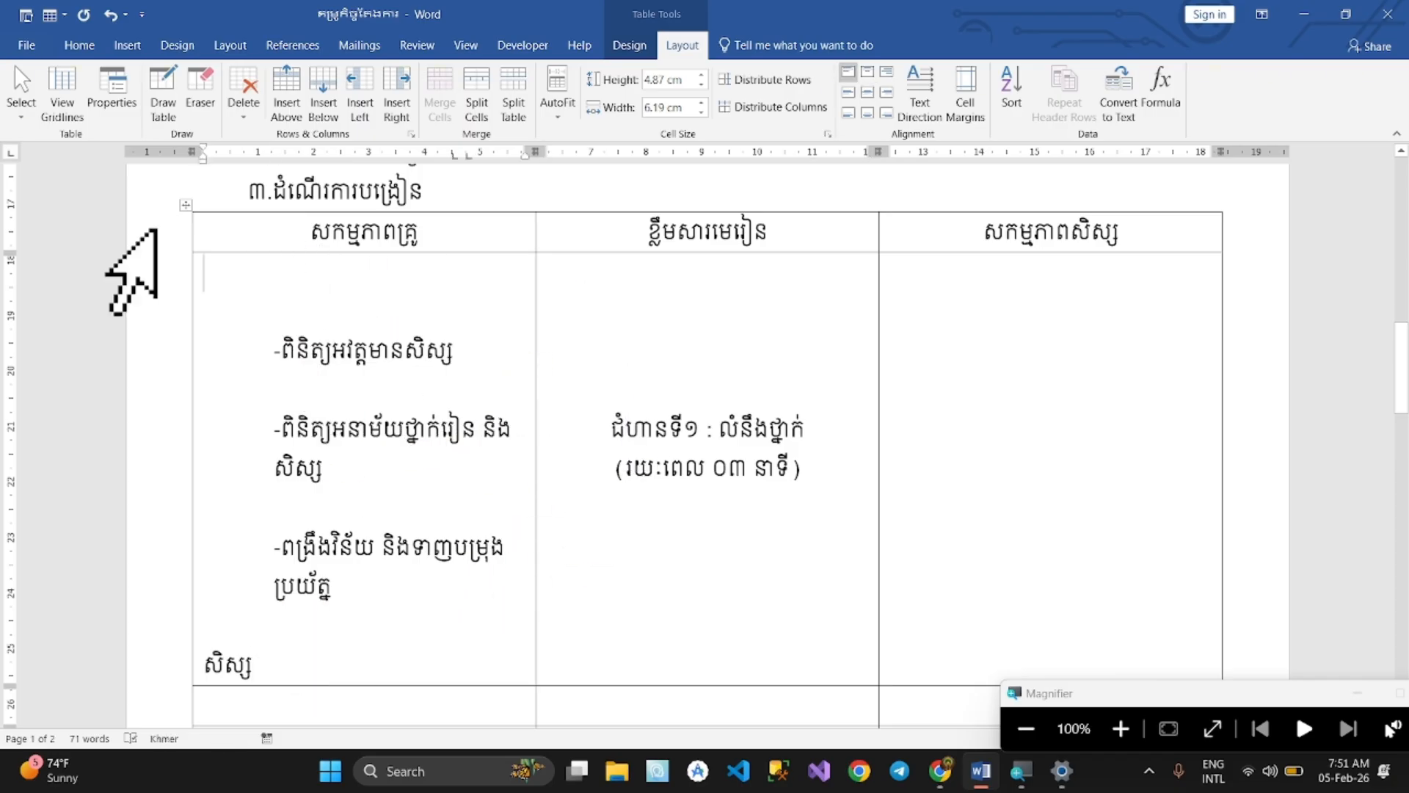
pyautogui.click(80, 44)
pyautogui.click(111, 116)
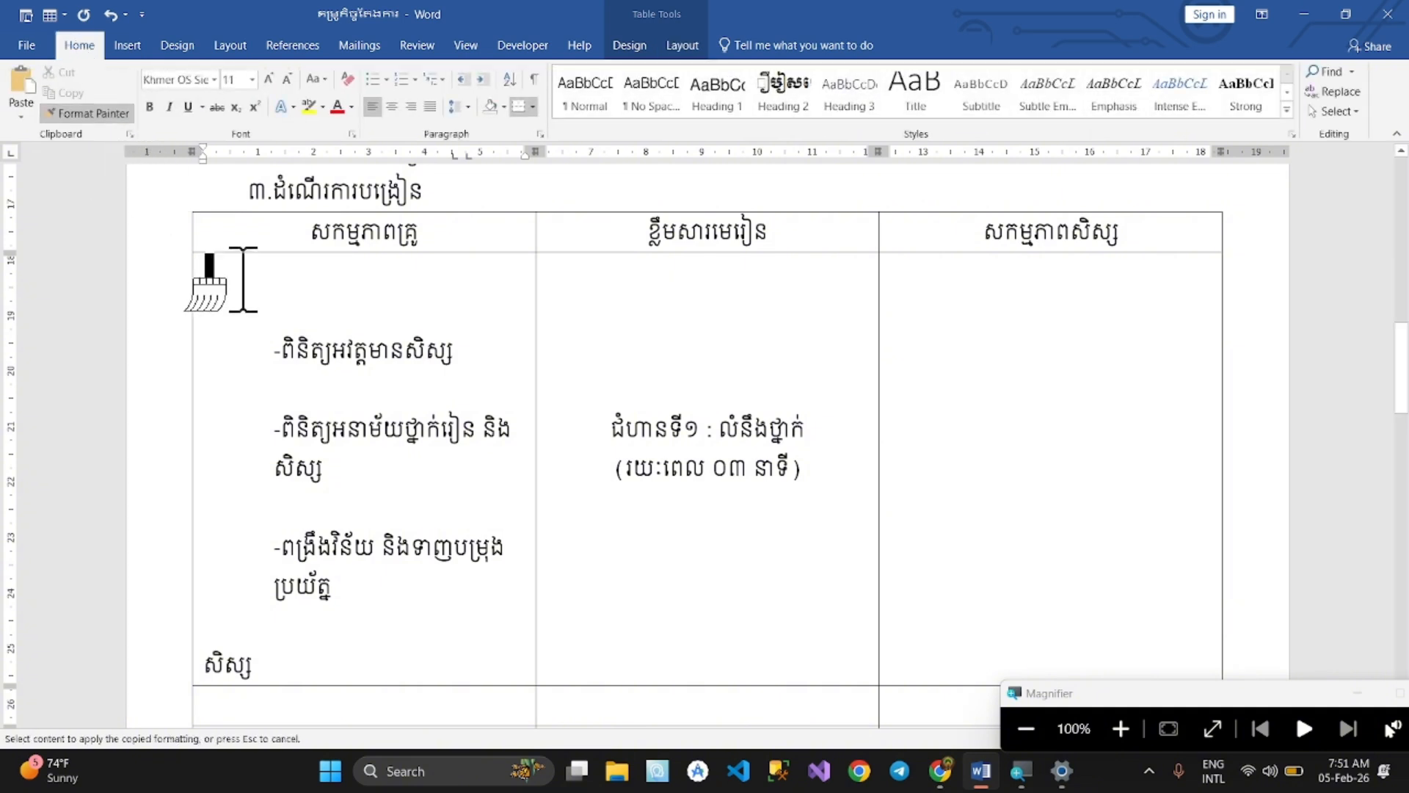
pyautogui.moveTo(278, 350)
pyautogui.mouseDown()
pyautogui.moveTo(393, 535)
pyautogui.moveTo(377, 651)
pyautogui.mouseUp()
pyautogui.click(276, 433)
pyautogui.click(301, 582)
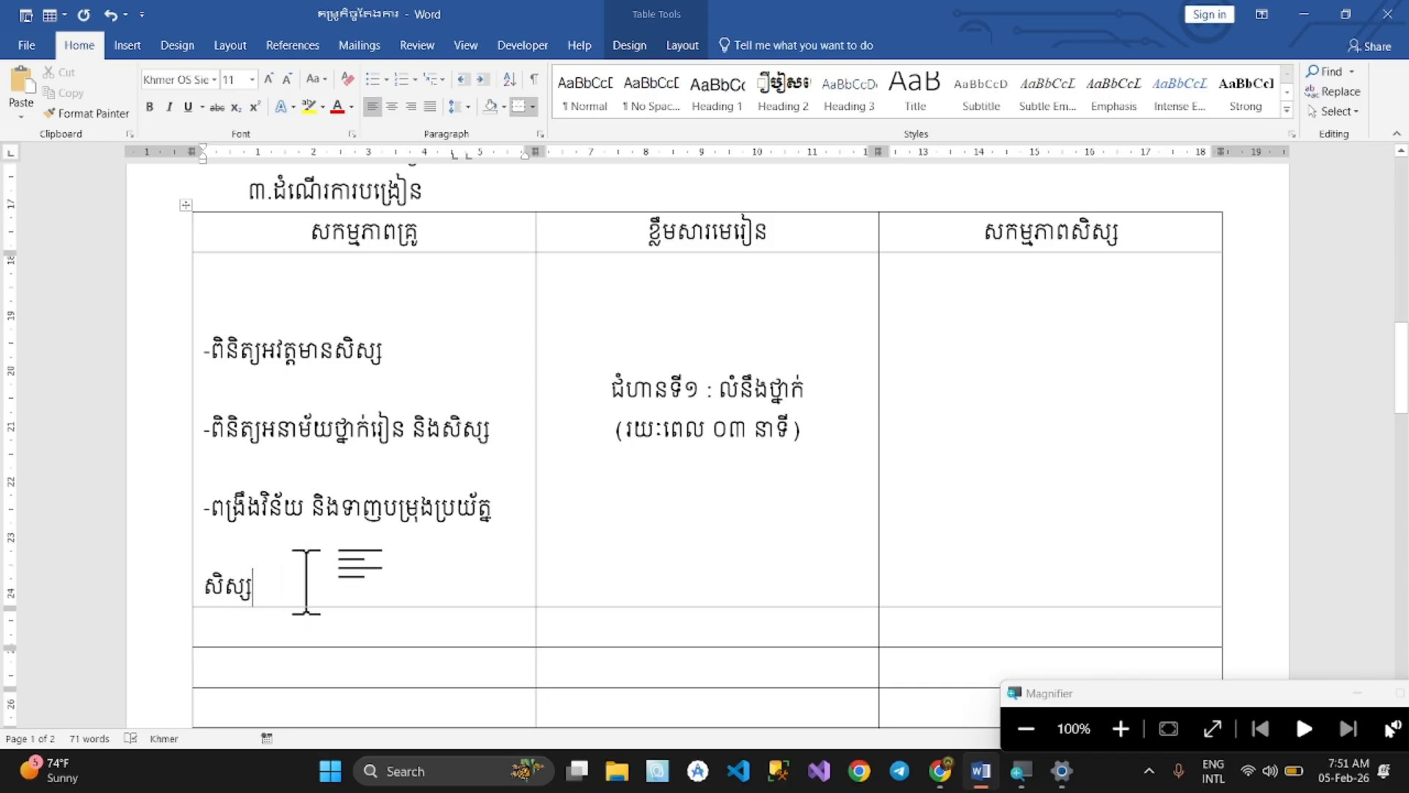
pyautogui.click(209, 365)
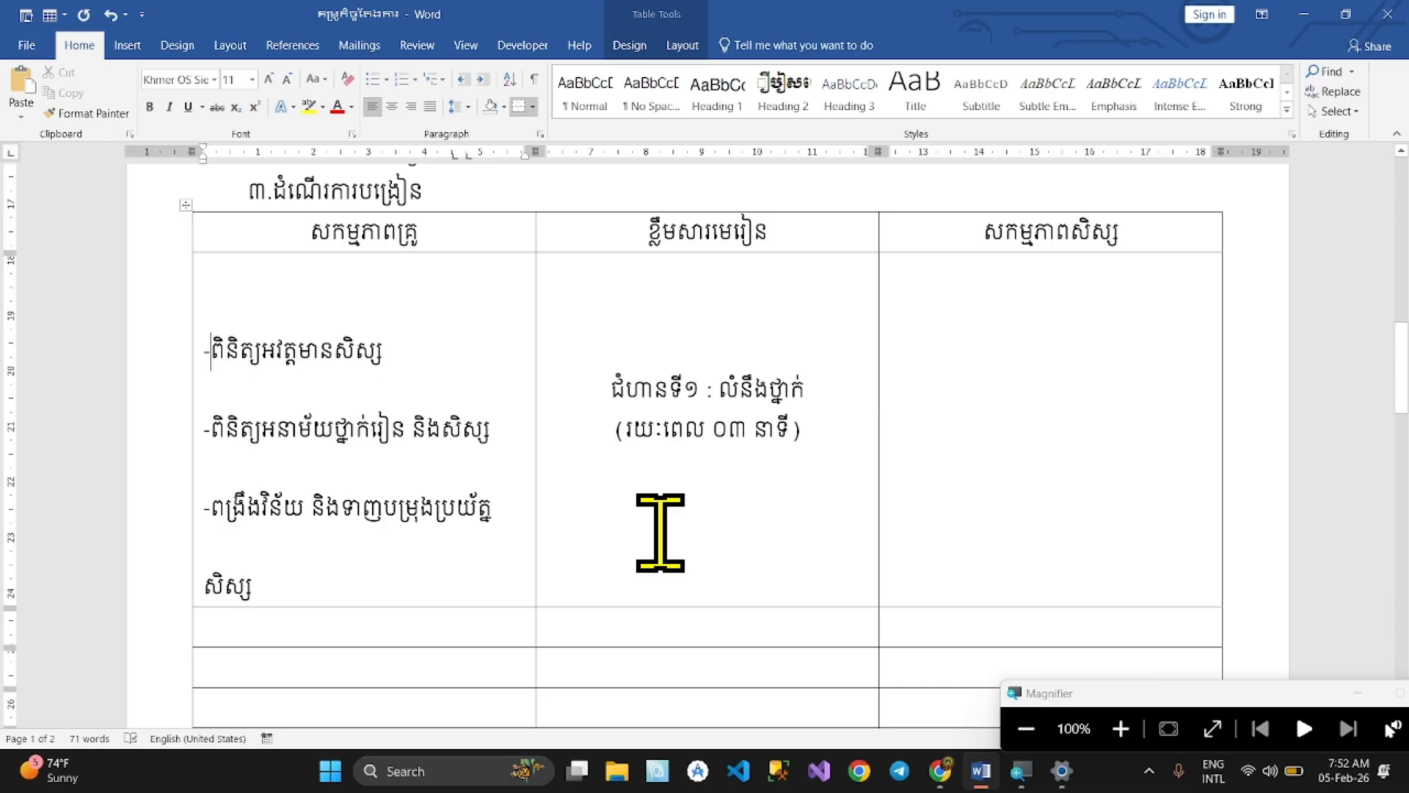
# Align the ជំហានទី១ : លំនឹងថ្នាក់ cell's text to the top centre
pyautogui.click(821, 356)
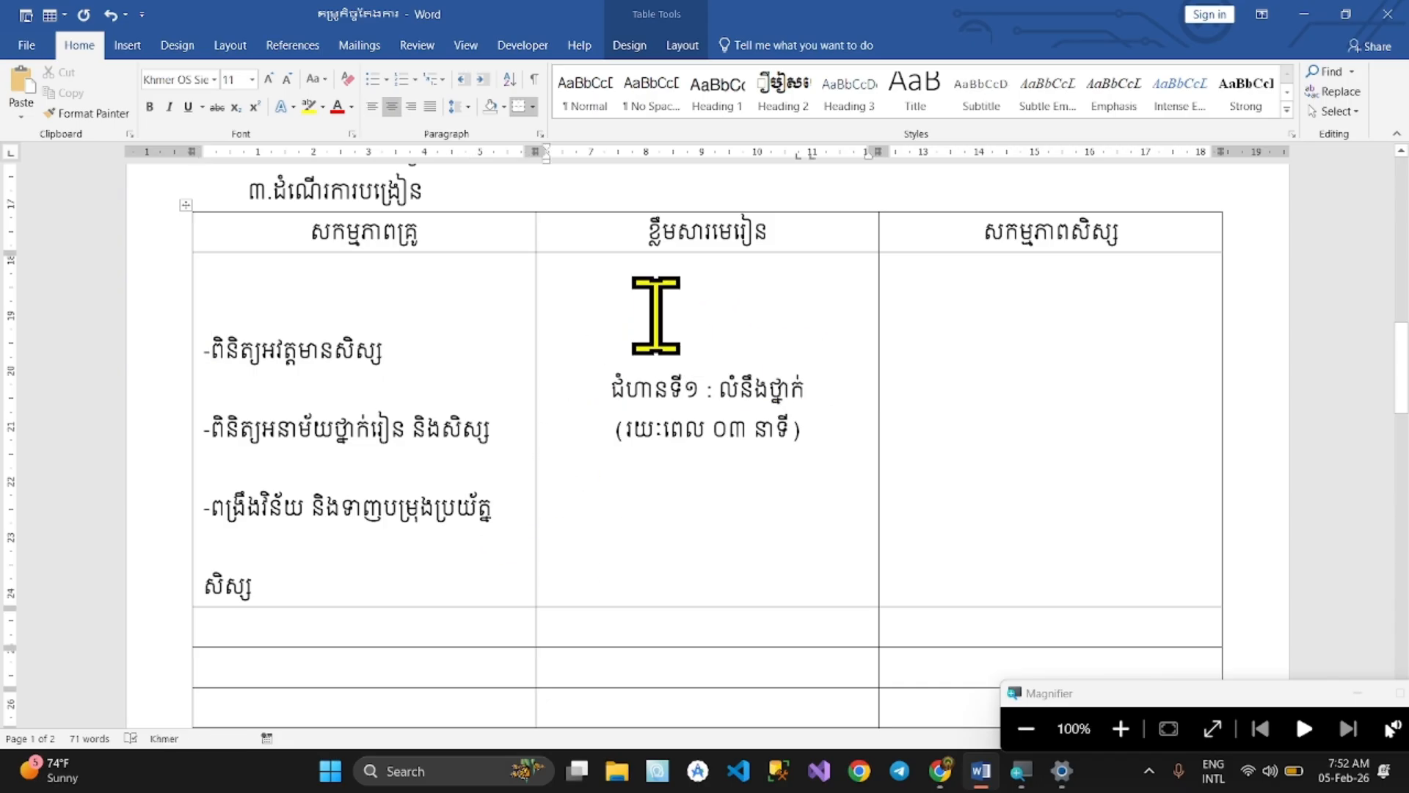
pyautogui.click(682, 45)
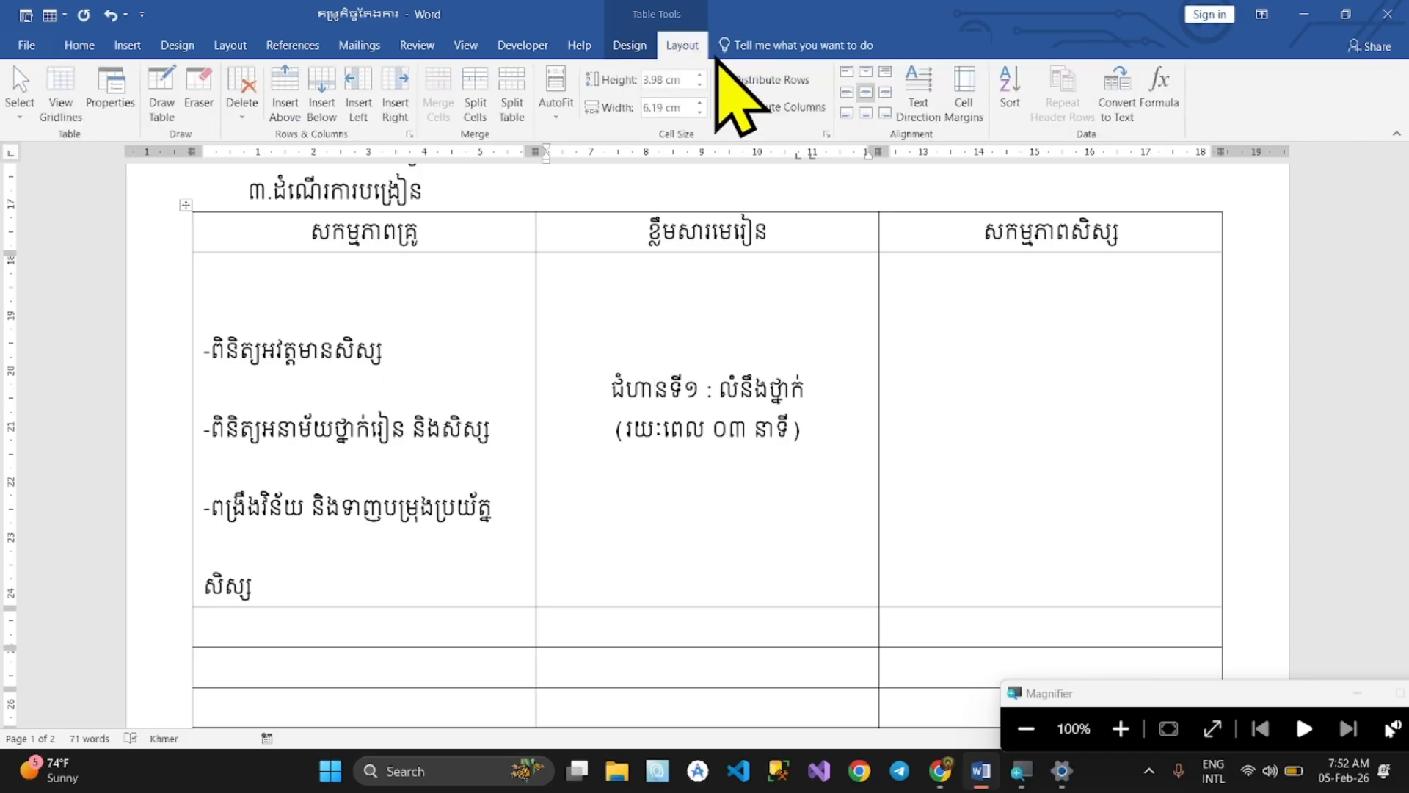
pyautogui.click(867, 72)
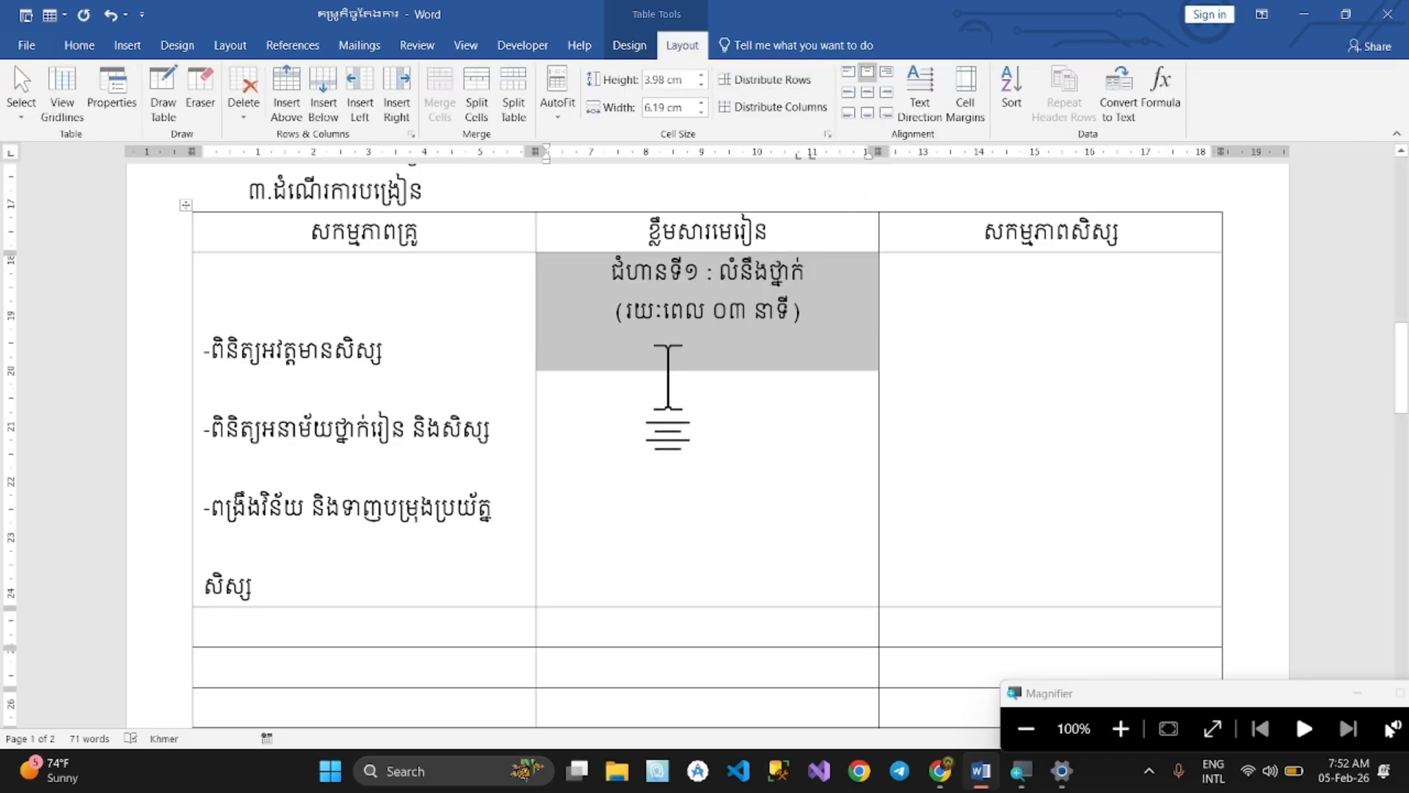
pyautogui.click(668, 377)
# Delete the blank lines between the pasted list items in the teacher-activity cell
pyautogui.click(256, 389)
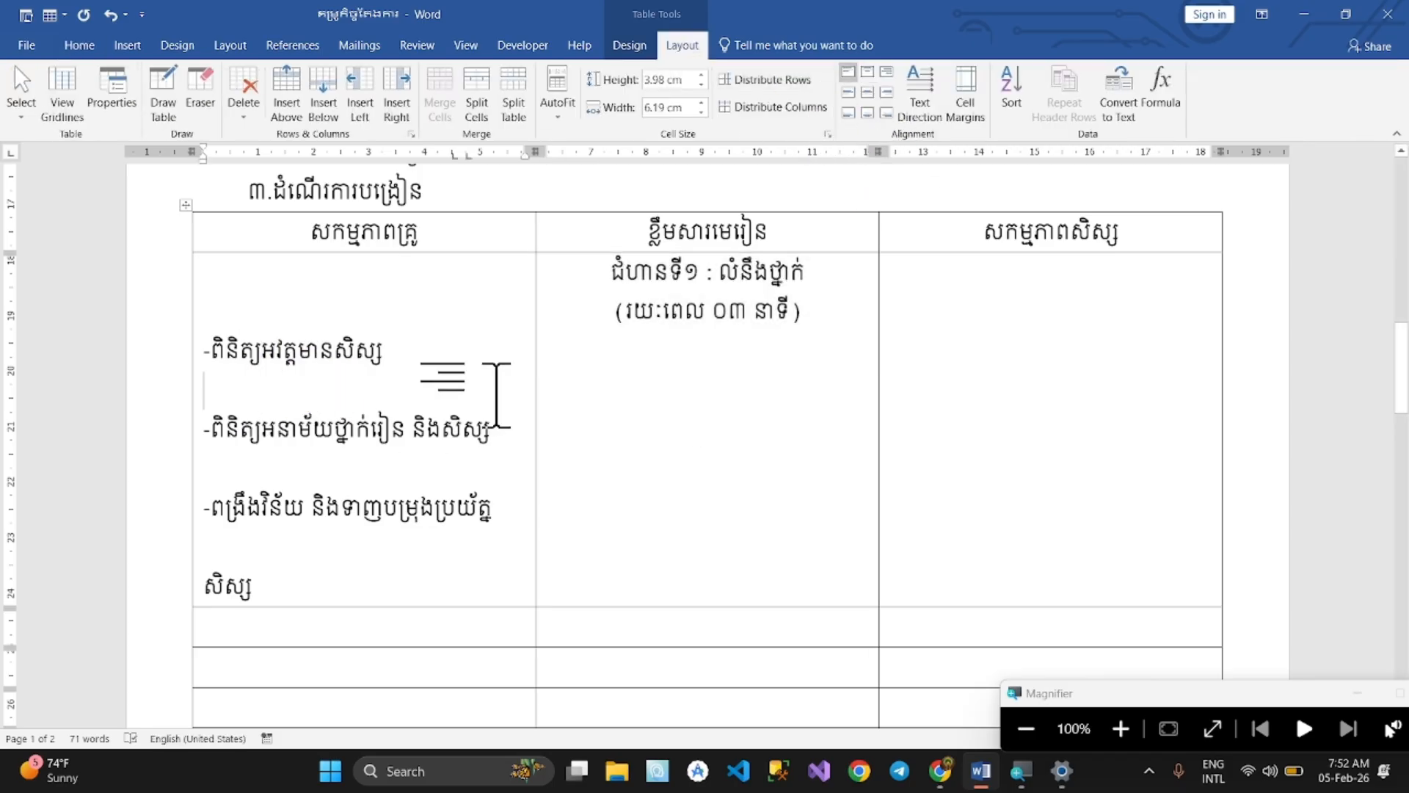
pyautogui.press('BackSpace')
pyautogui.click(298, 425)
pyautogui.press('BackSpace')
pyautogui.click(324, 466)
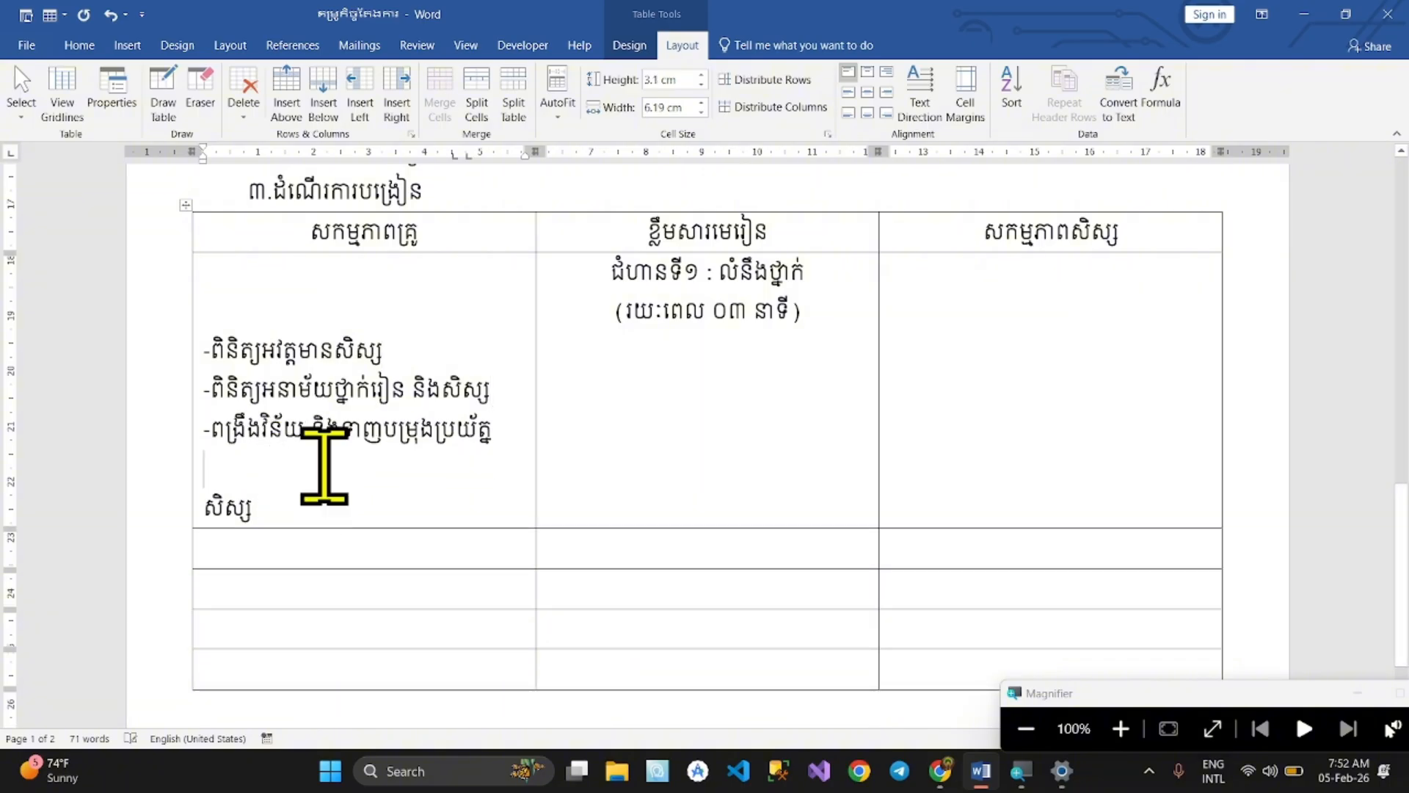
pyautogui.press('BackSpace')
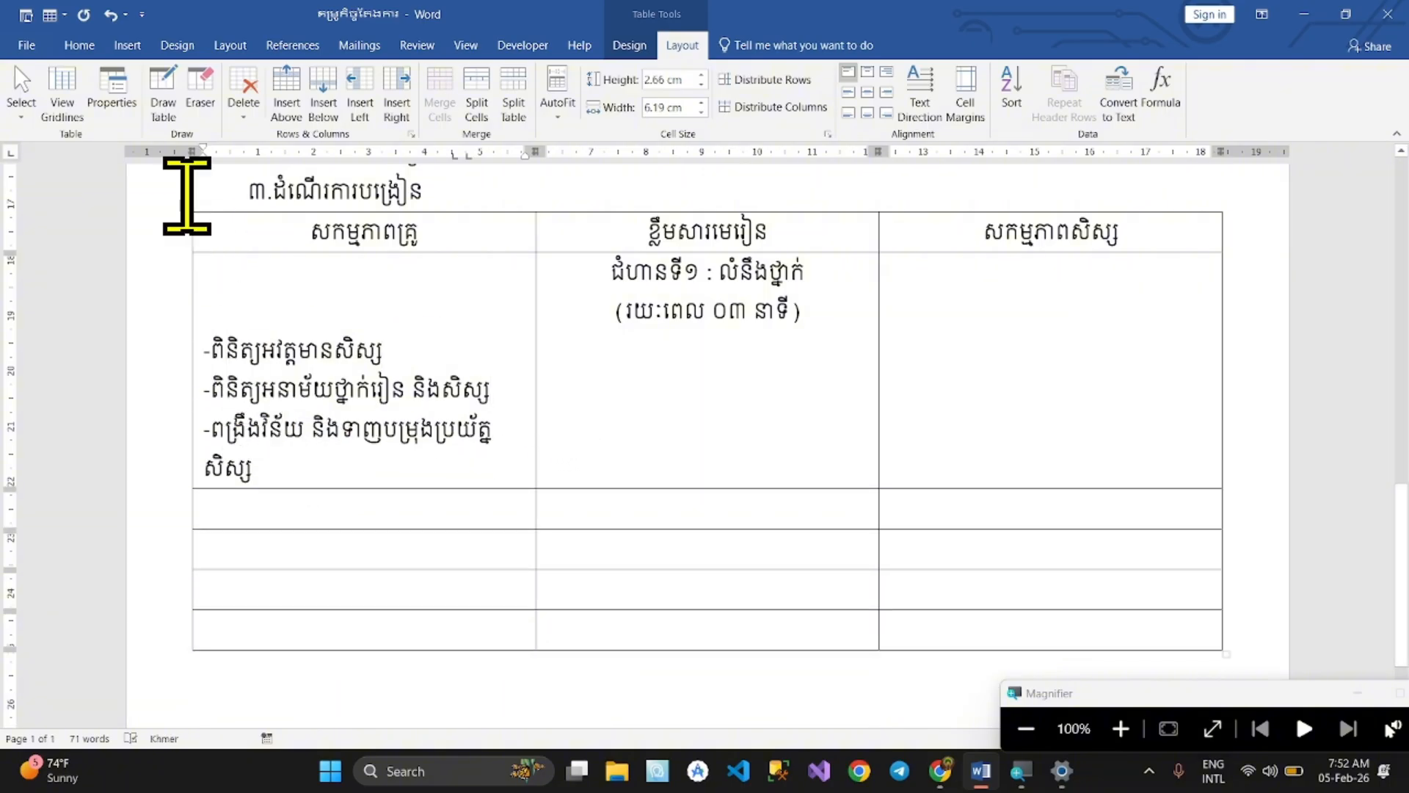
# Apply the dash bullet to the first list item, ពិនិត្យអវត្តមានសិស្ស, and remove its typed hyphen
pyautogui.click(81, 46)
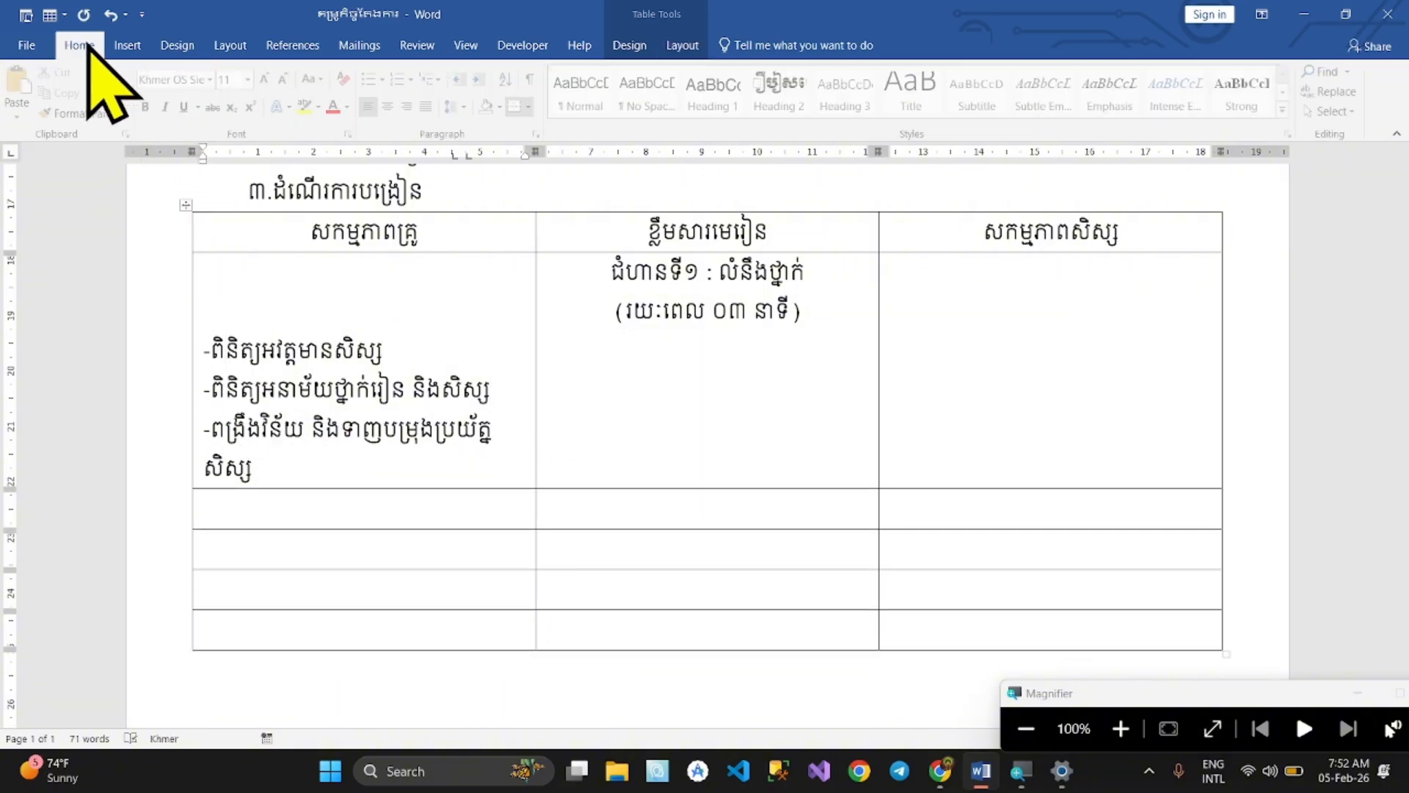
pyautogui.click(386, 80)
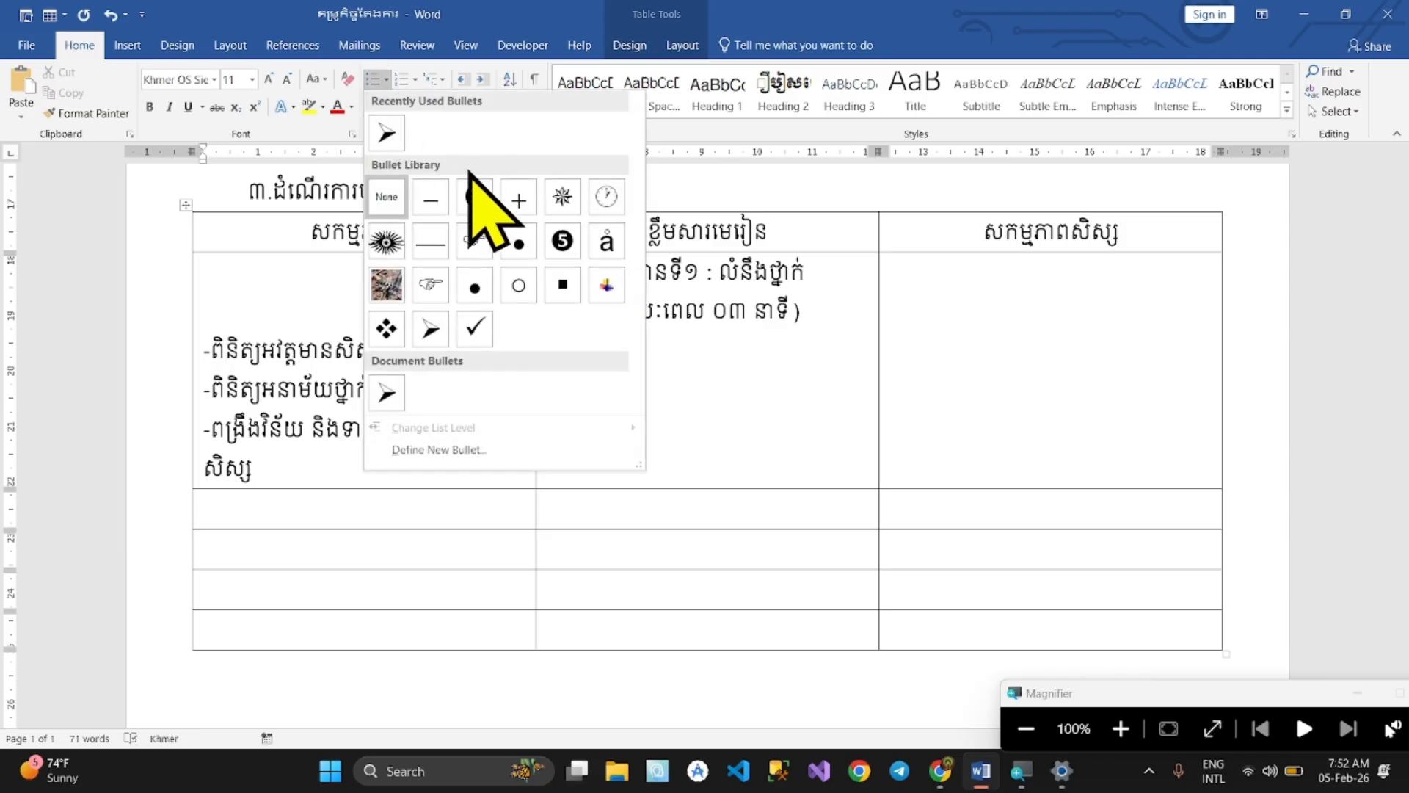
pyautogui.click(437, 195)
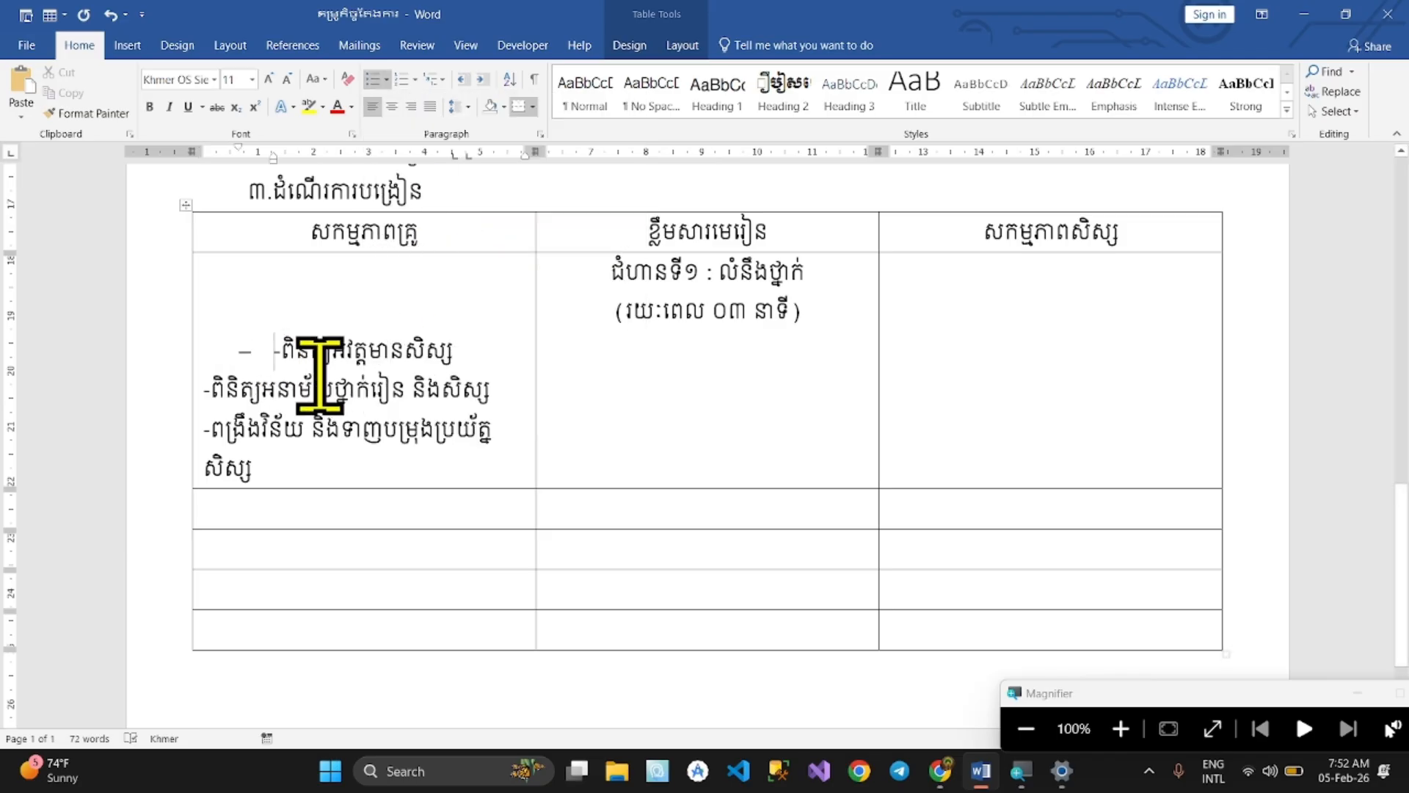
pyautogui.press('BackSpace')
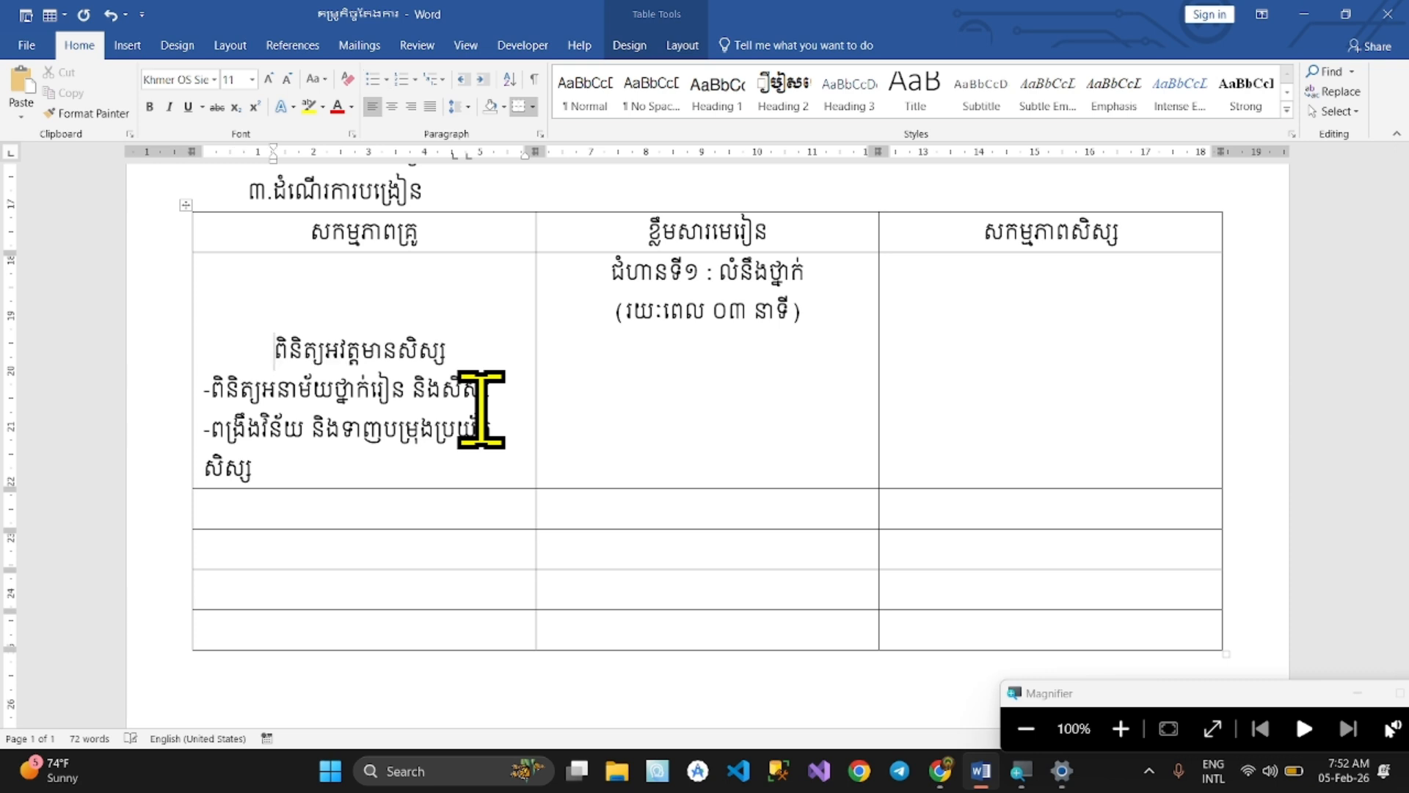
pyautogui.click(1120, 728)
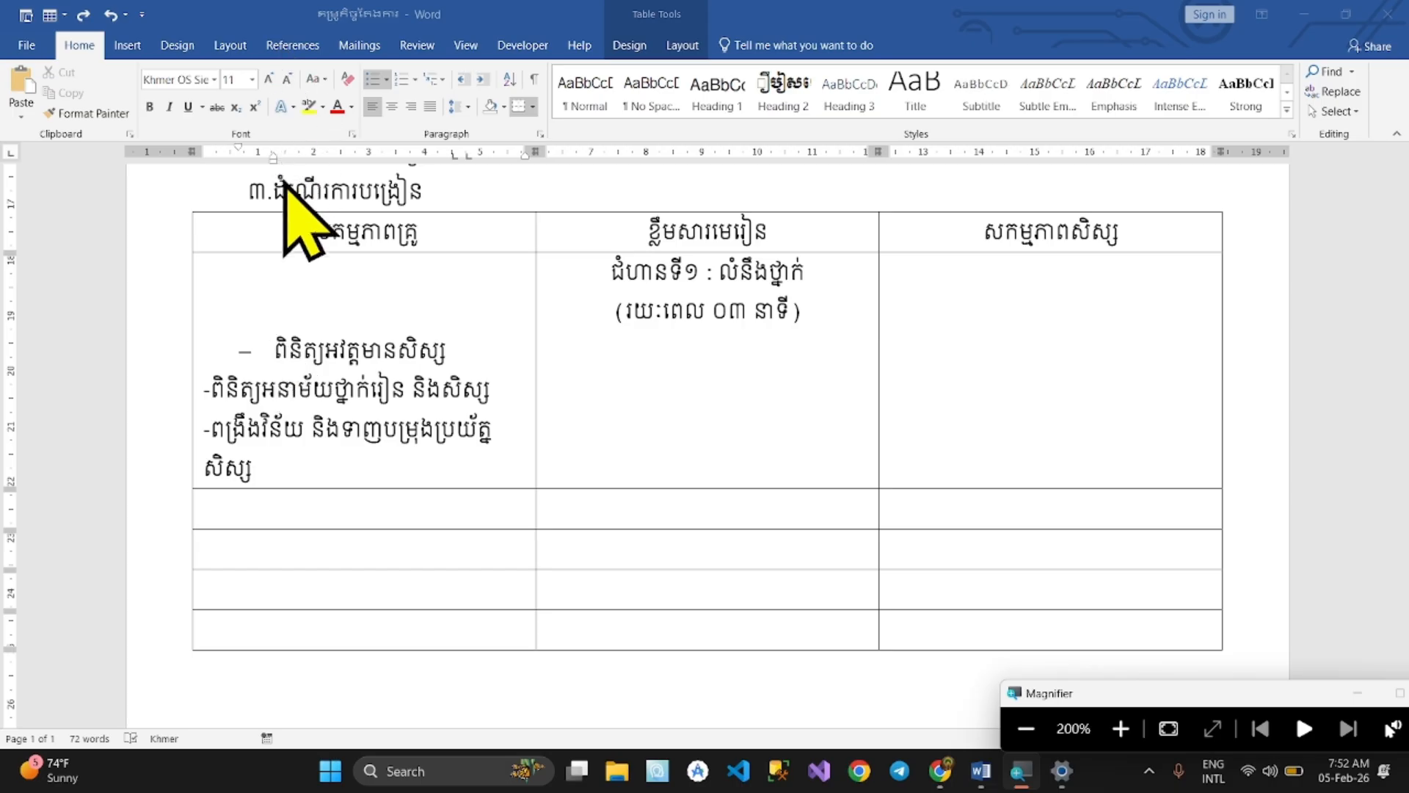
# Move the first bulleted item's first-line indent to the cell's edge and its hanging indent to about 0.25 cm
pyautogui.click(247, 160)
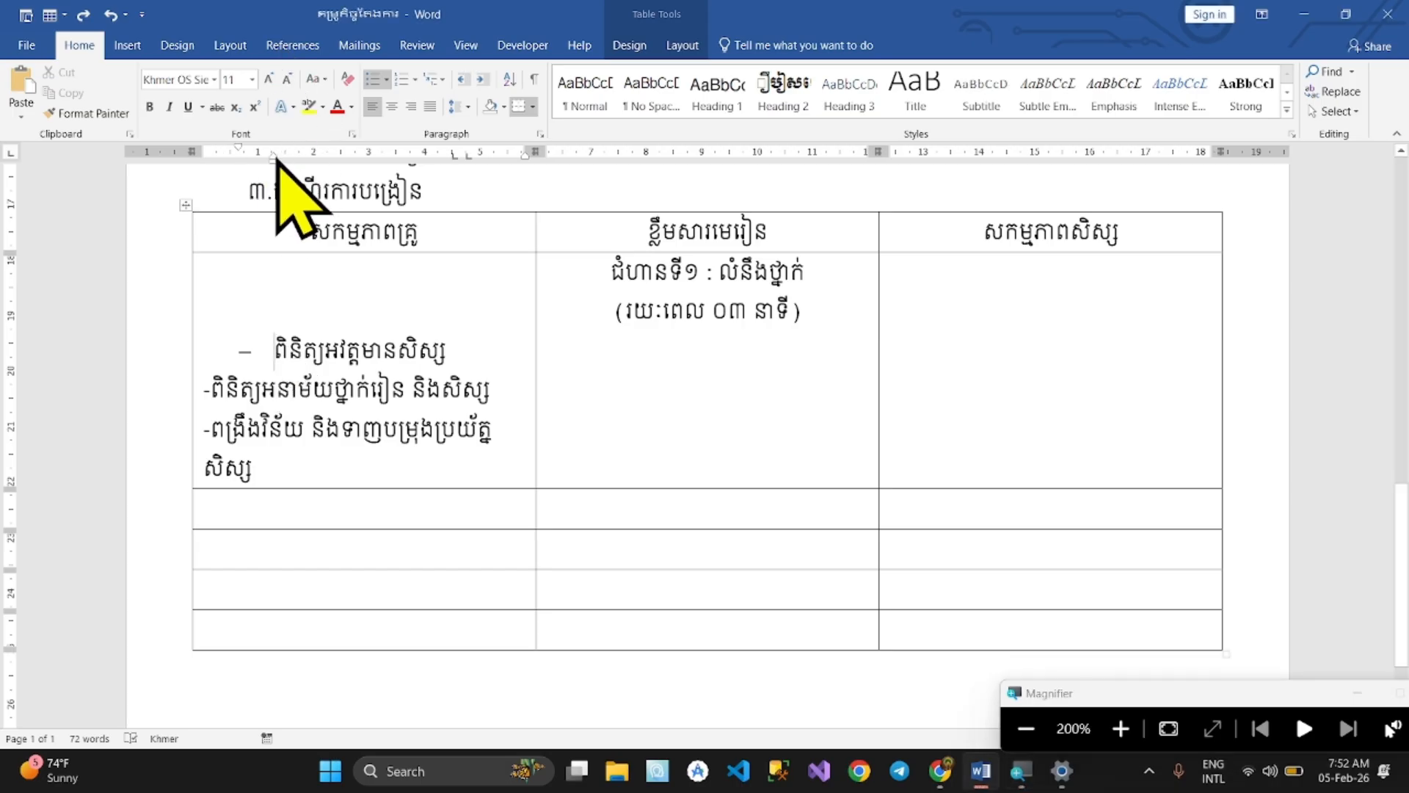
pyautogui.moveTo(273, 157)
pyautogui.mouseDown()
pyautogui.moveTo(191, 146)
pyautogui.moveTo(204, 153)
pyautogui.mouseUp()
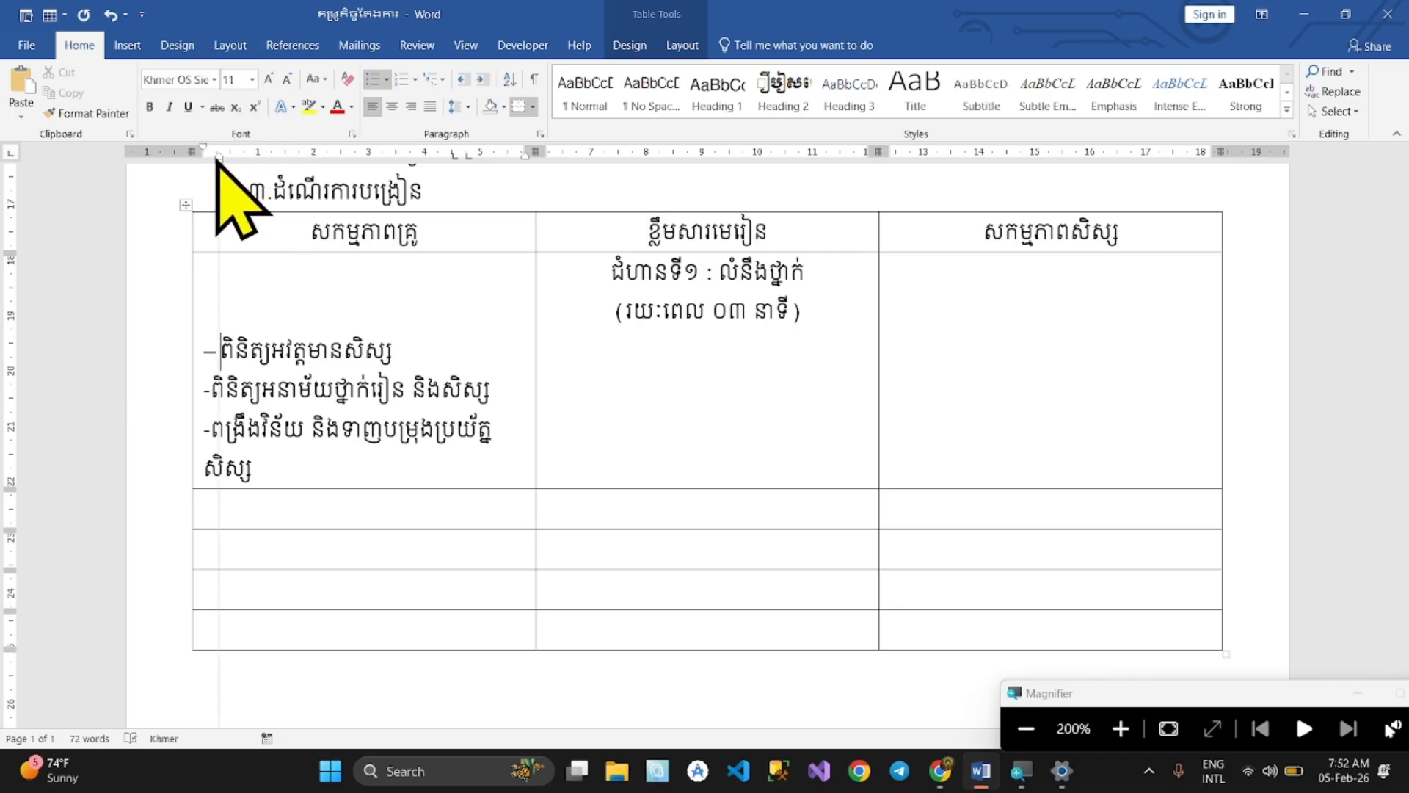
pyautogui.moveTo(216, 160); pyautogui.dragTo(217, 160)
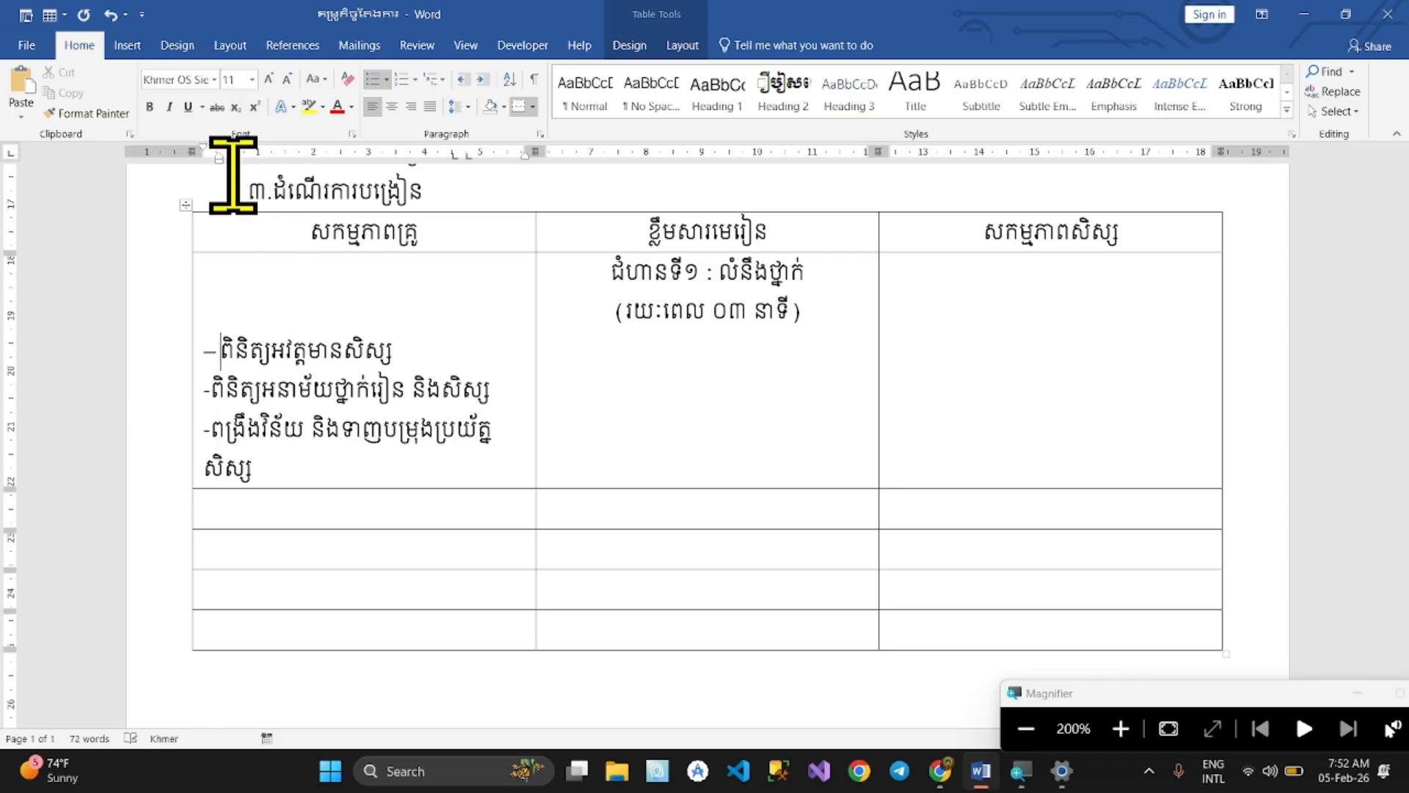
# Replace the typed hyphens of the second and third teacher-activity items with the same dash bullet as the first item
pyautogui.click(214, 391)
pyautogui.press('Delete')
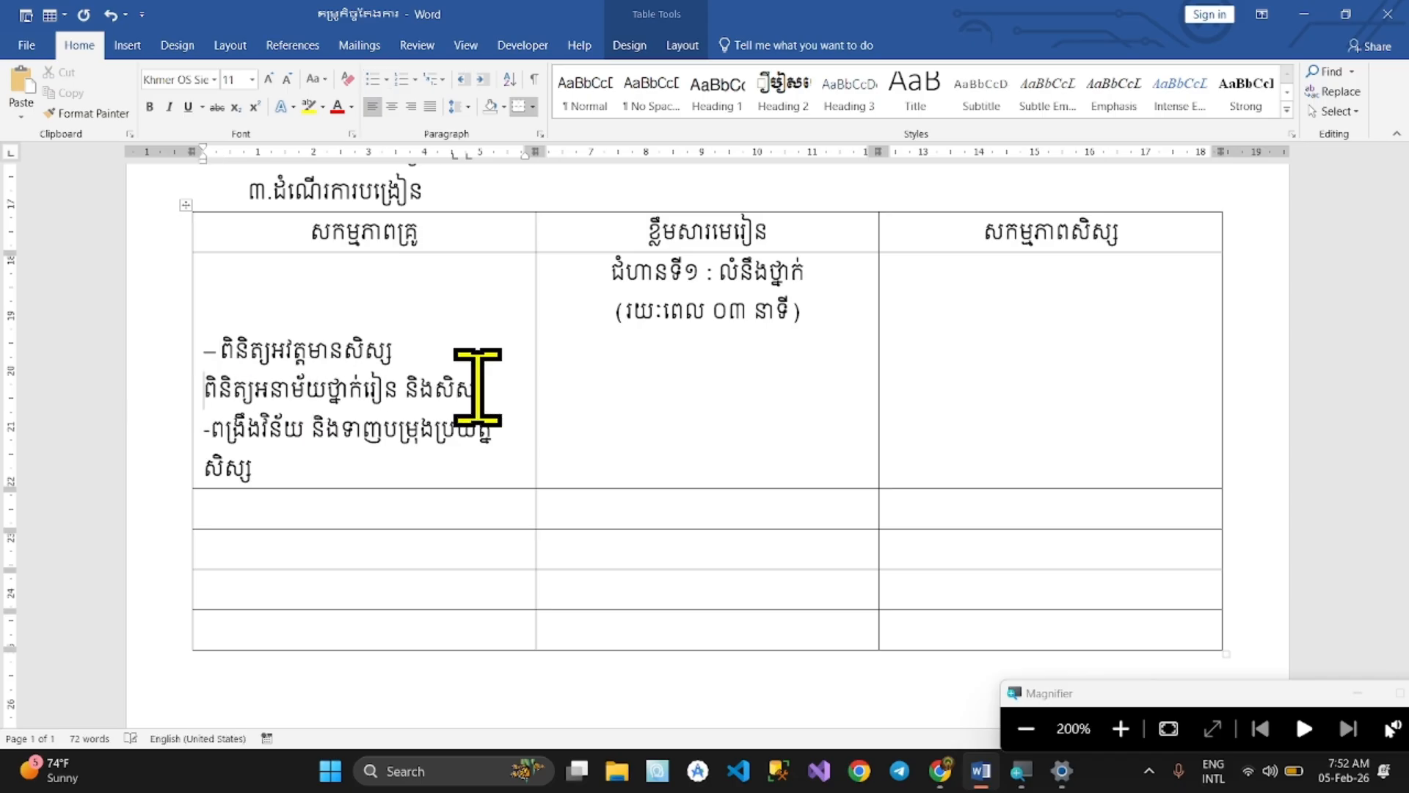
pyautogui.press('BackSpace')
pyautogui.press('Return')
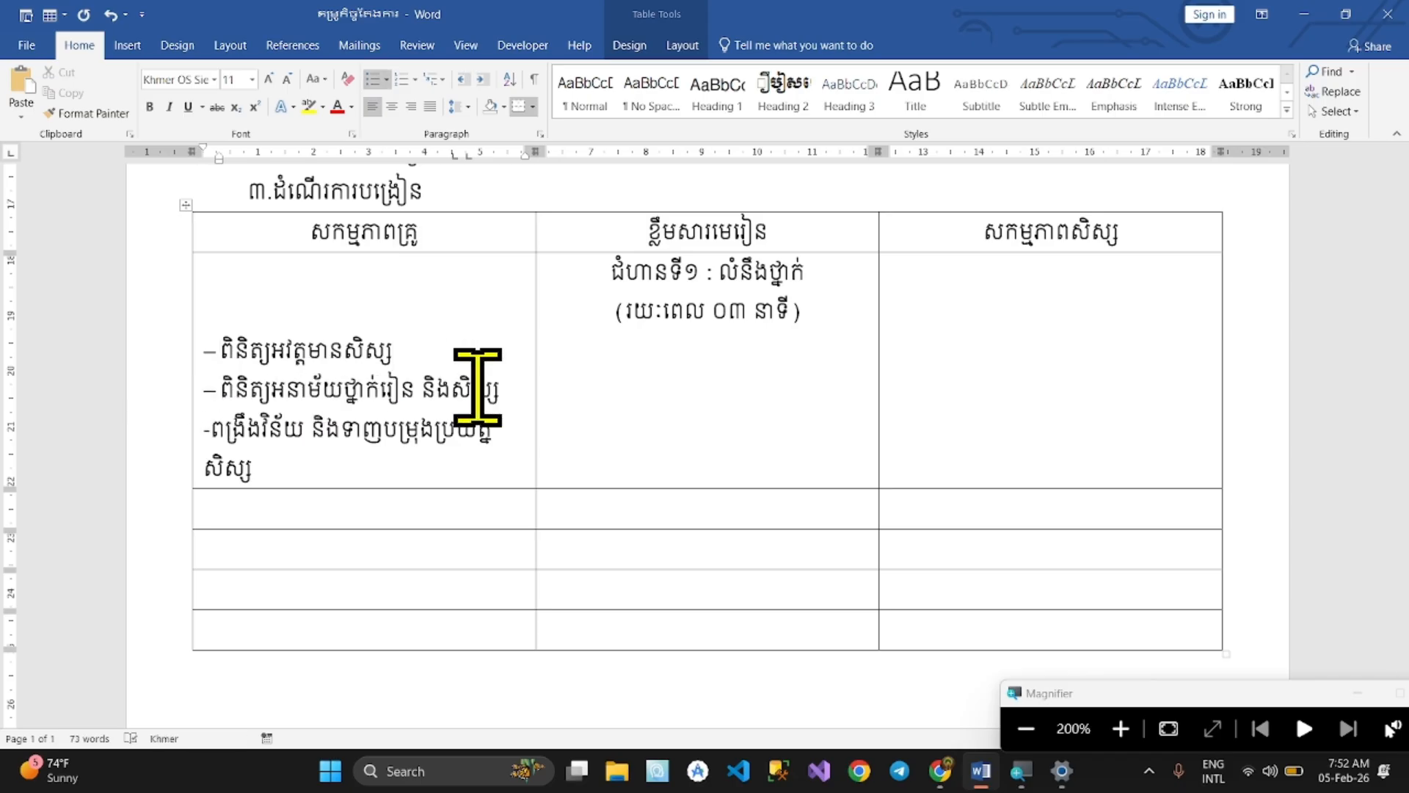
pyautogui.press('BackSpace')
pyautogui.press('Tab')
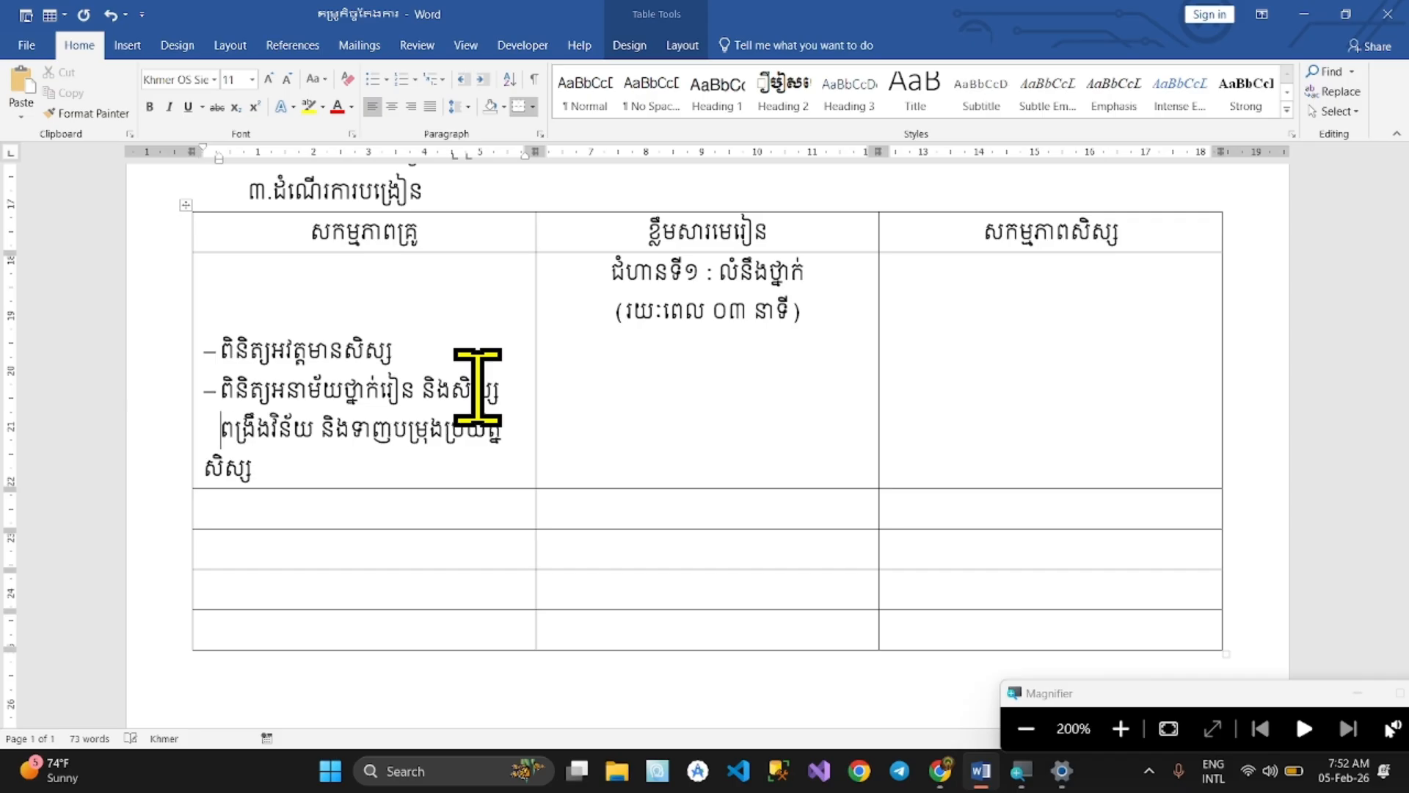
pyautogui.press('BackSpace')
pyautogui.press('Return')
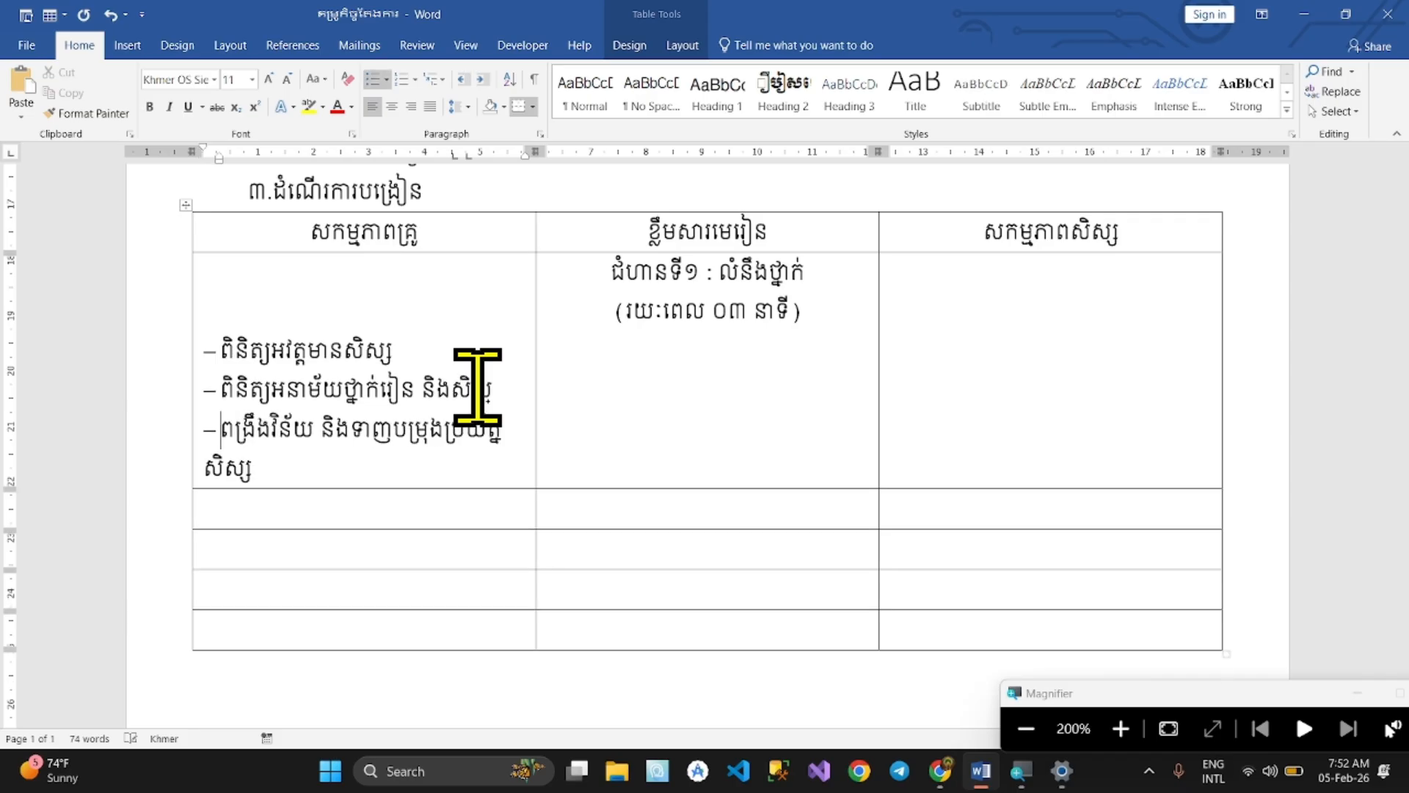
# Set the whole document's paragraph spacing to 0 pt after with Single line spacing
pyautogui.click(295, 430)
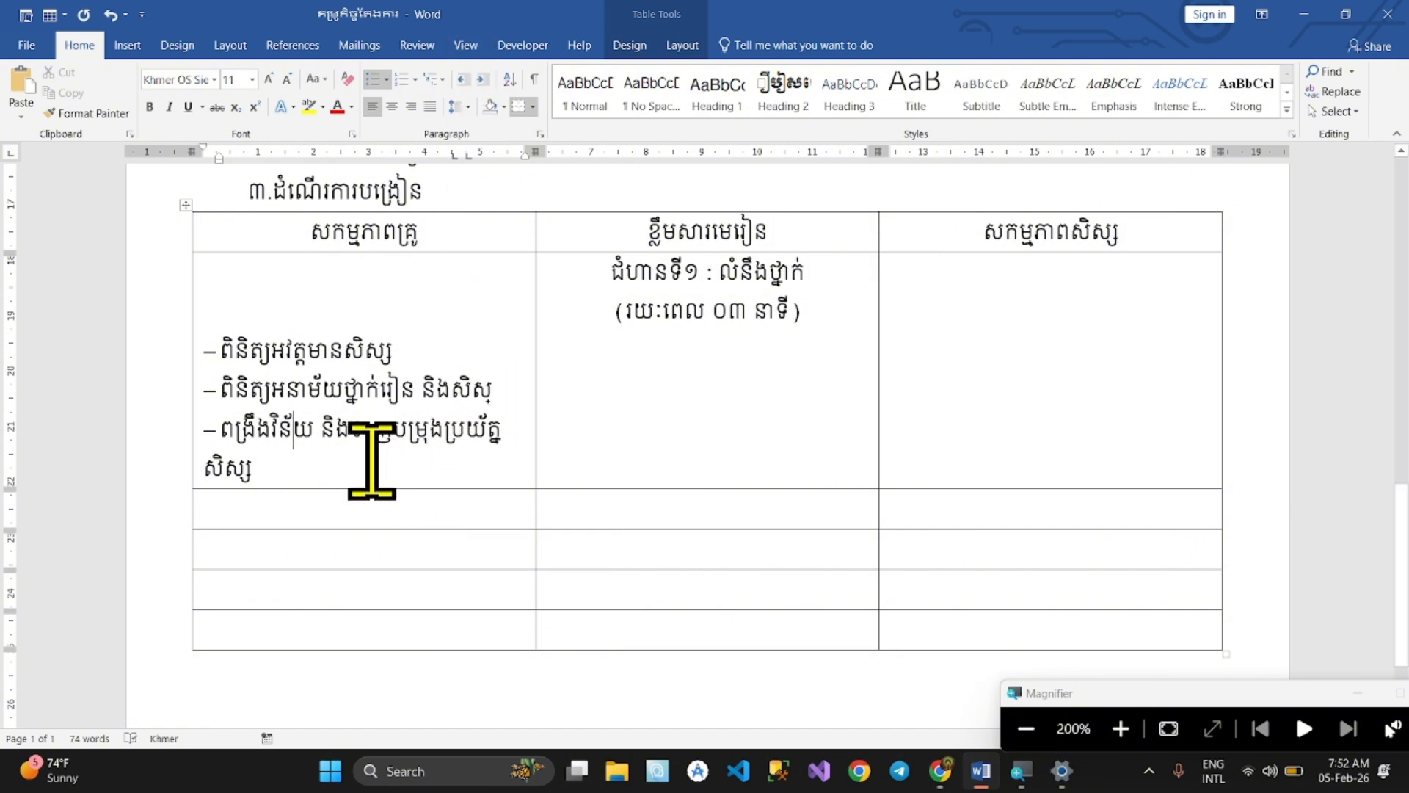
pyautogui.hotkey('ctrl', 'a')
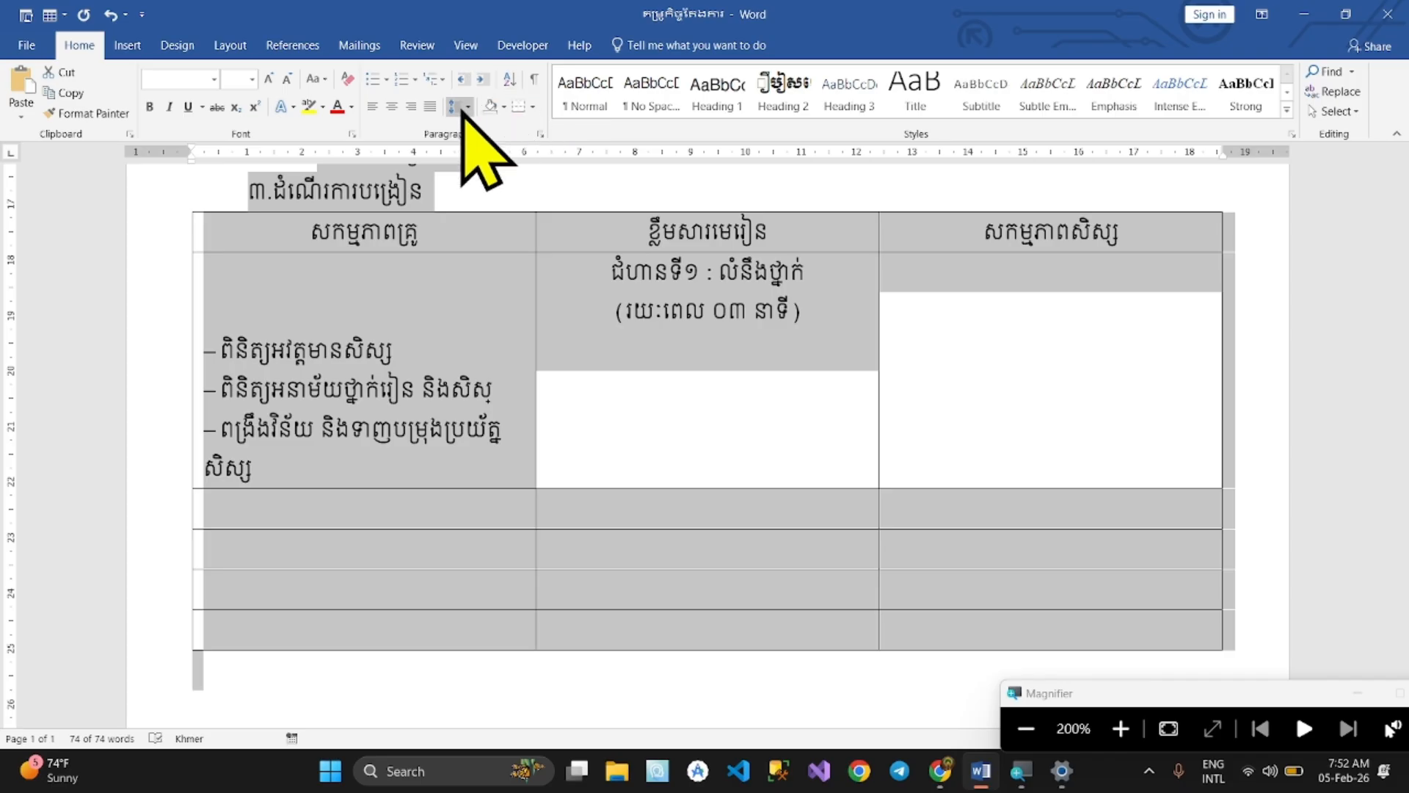
pyautogui.click(464, 109)
pyautogui.click(495, 135)
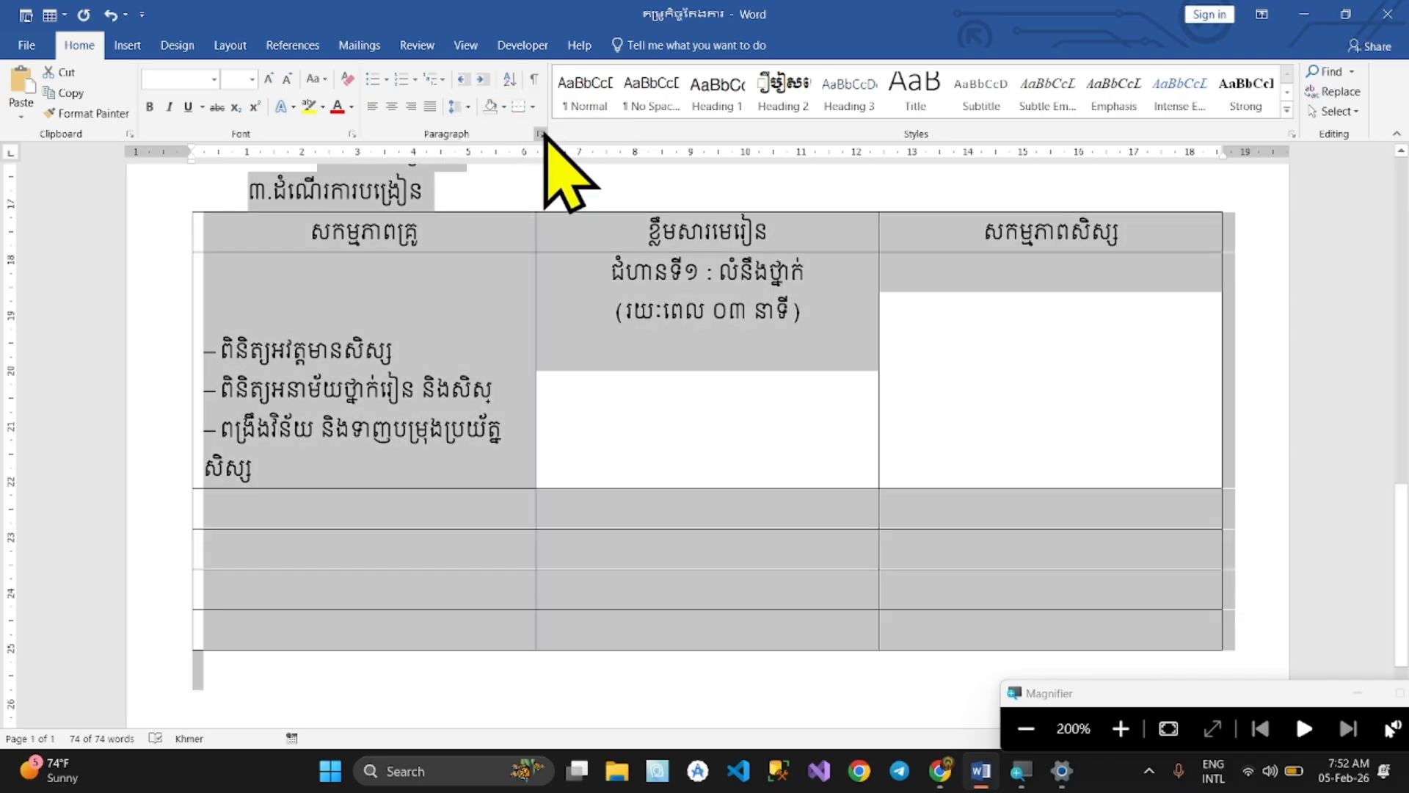
pyautogui.click(541, 133)
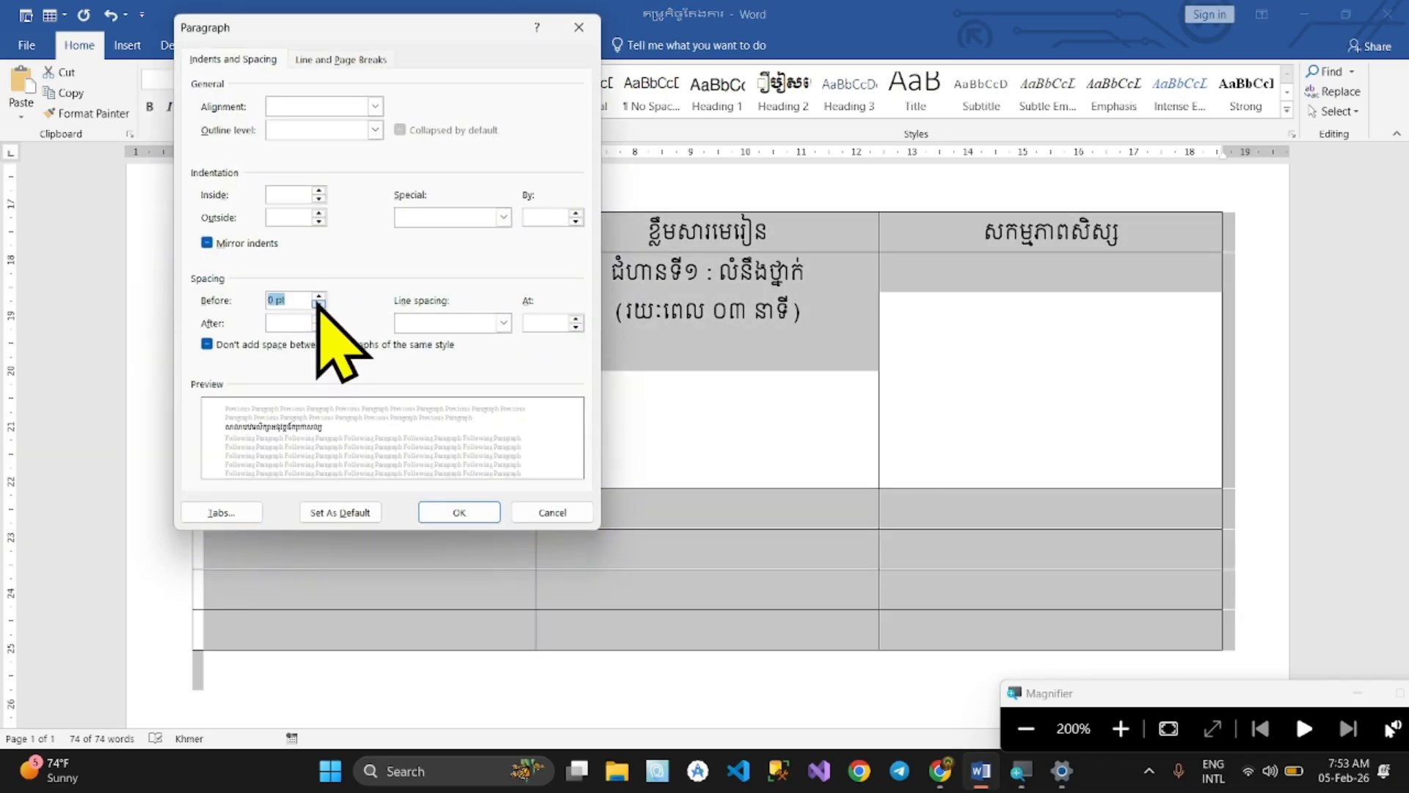
pyautogui.click(319, 323)
pyautogui.click(481, 323)
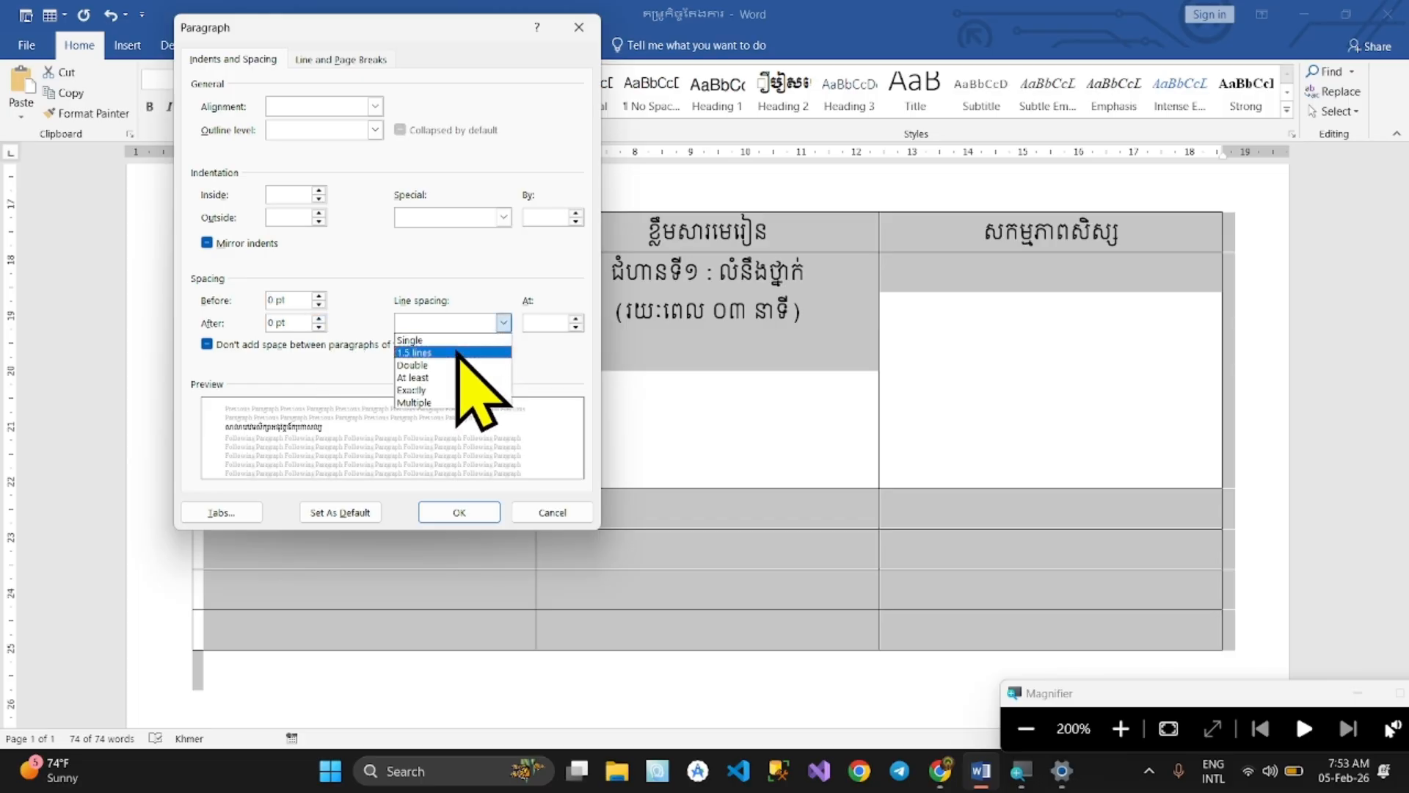
pyautogui.click(448, 333)
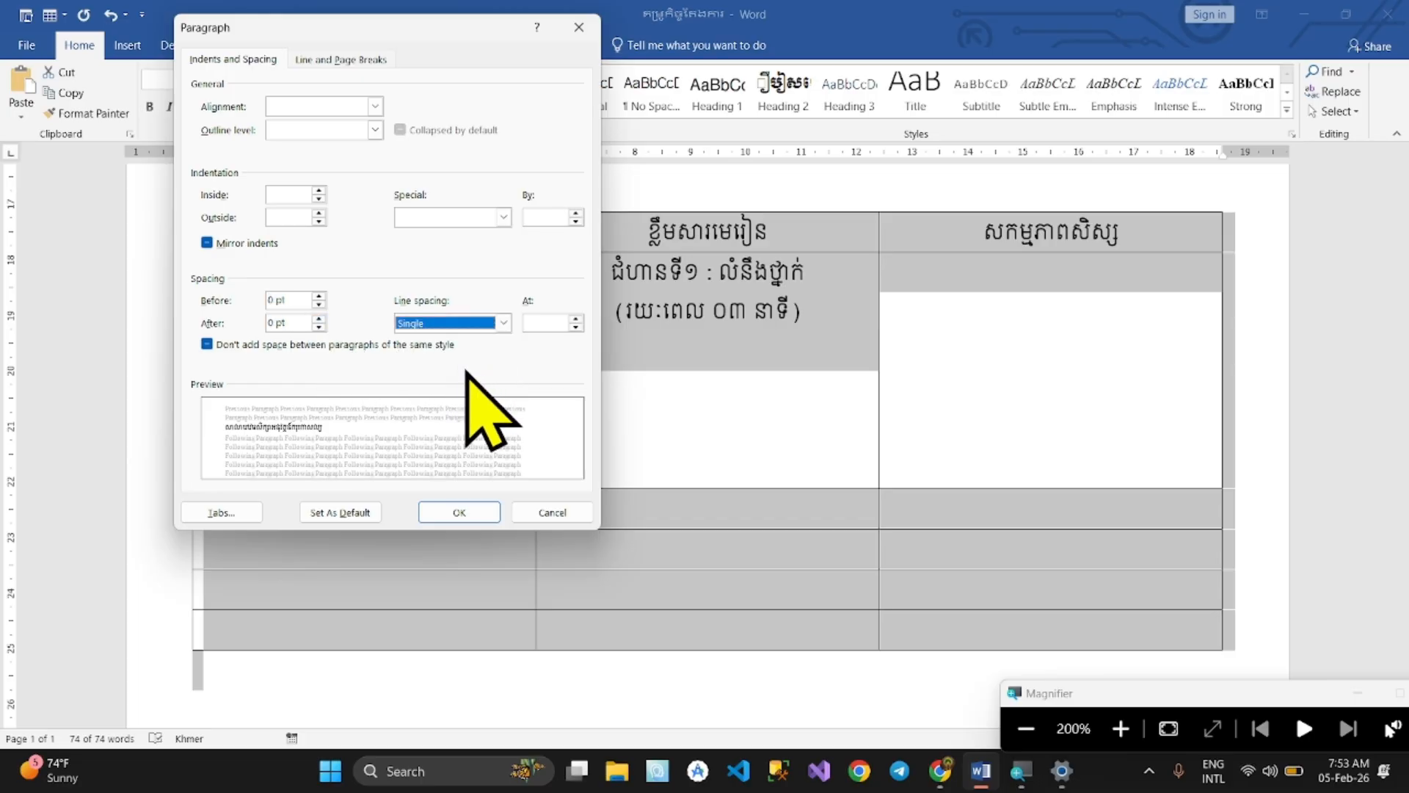
pyautogui.click(470, 513)
pyautogui.click(359, 506)
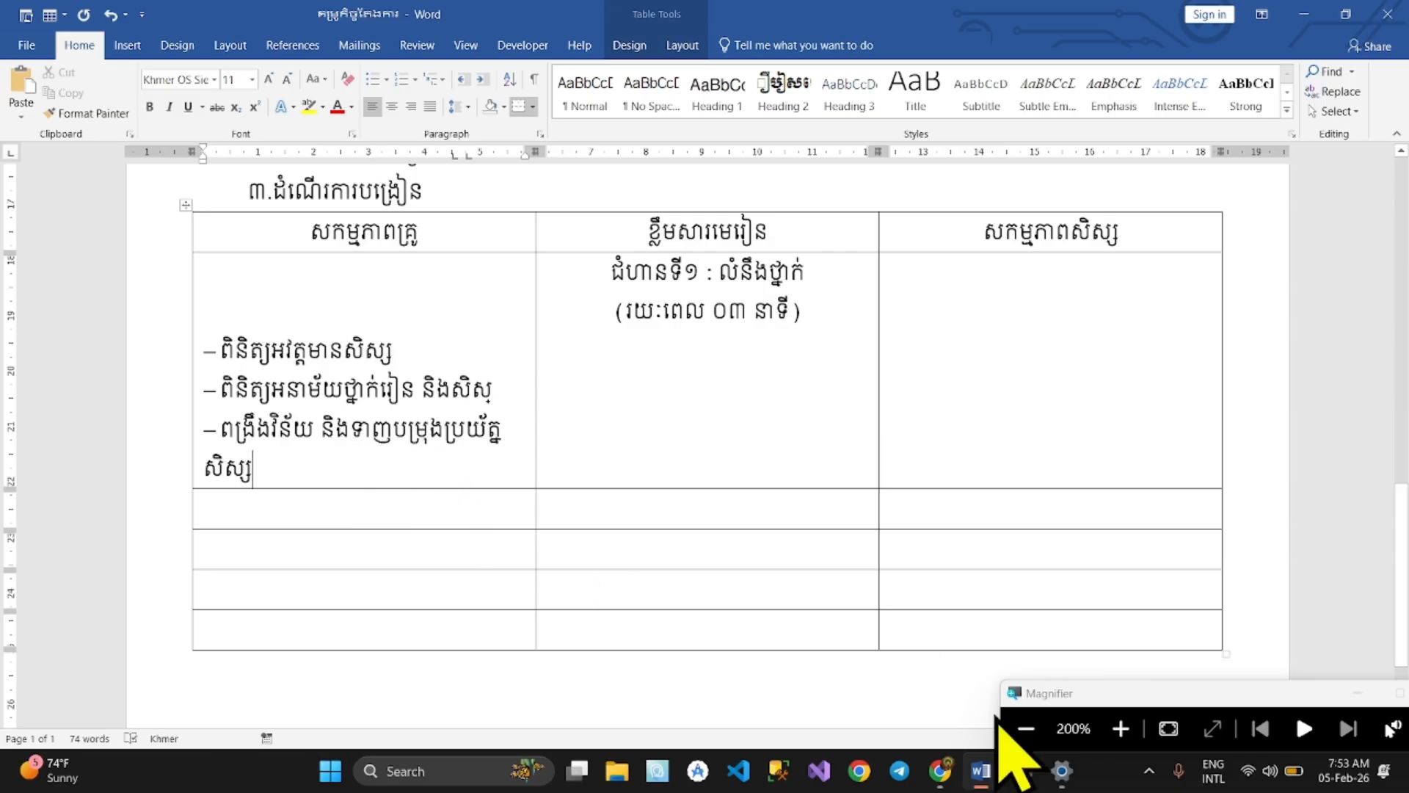
# Switch to the reference PDF in Chrome and examine the step-one list lines in the lesson-content column
pyautogui.click(1018, 718)
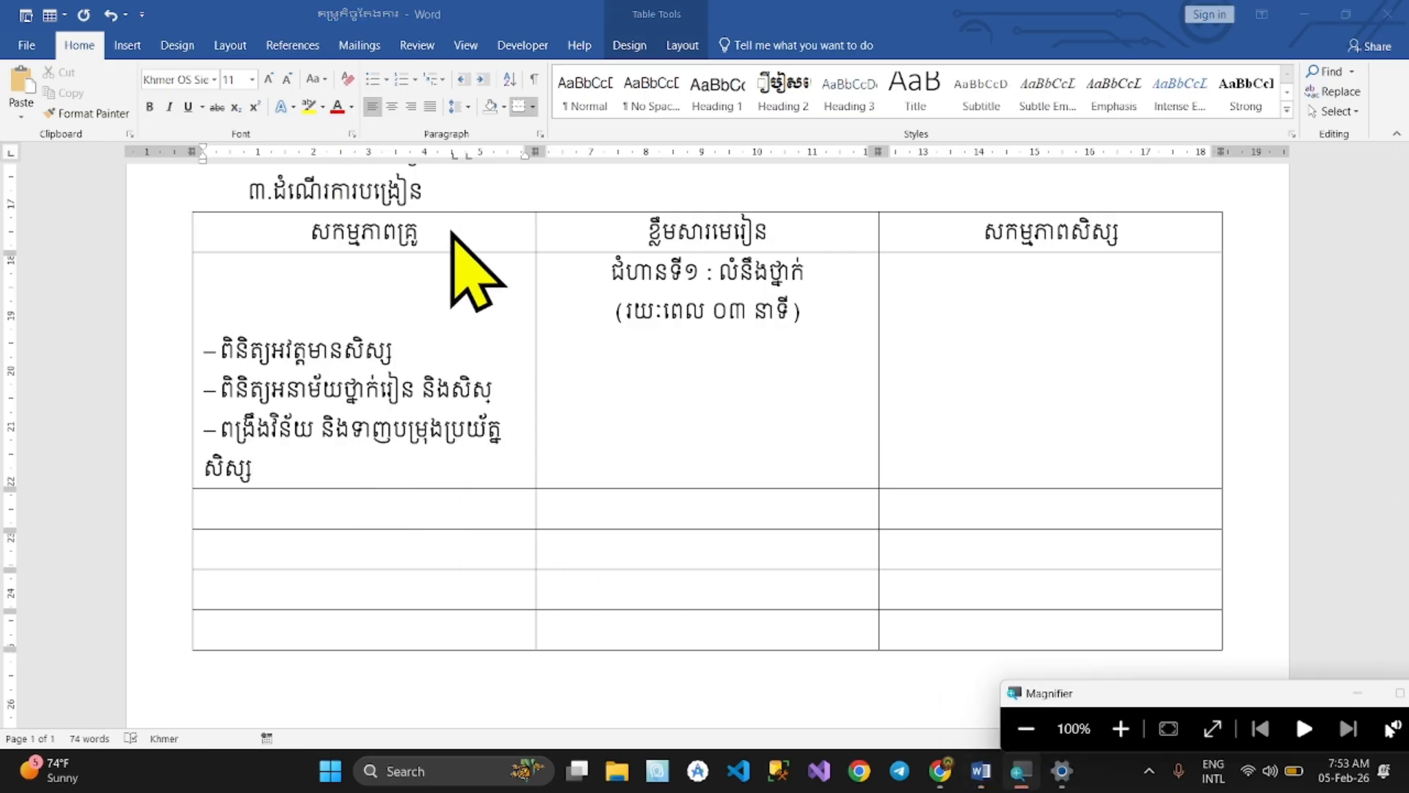
pyautogui.click(639, 374)
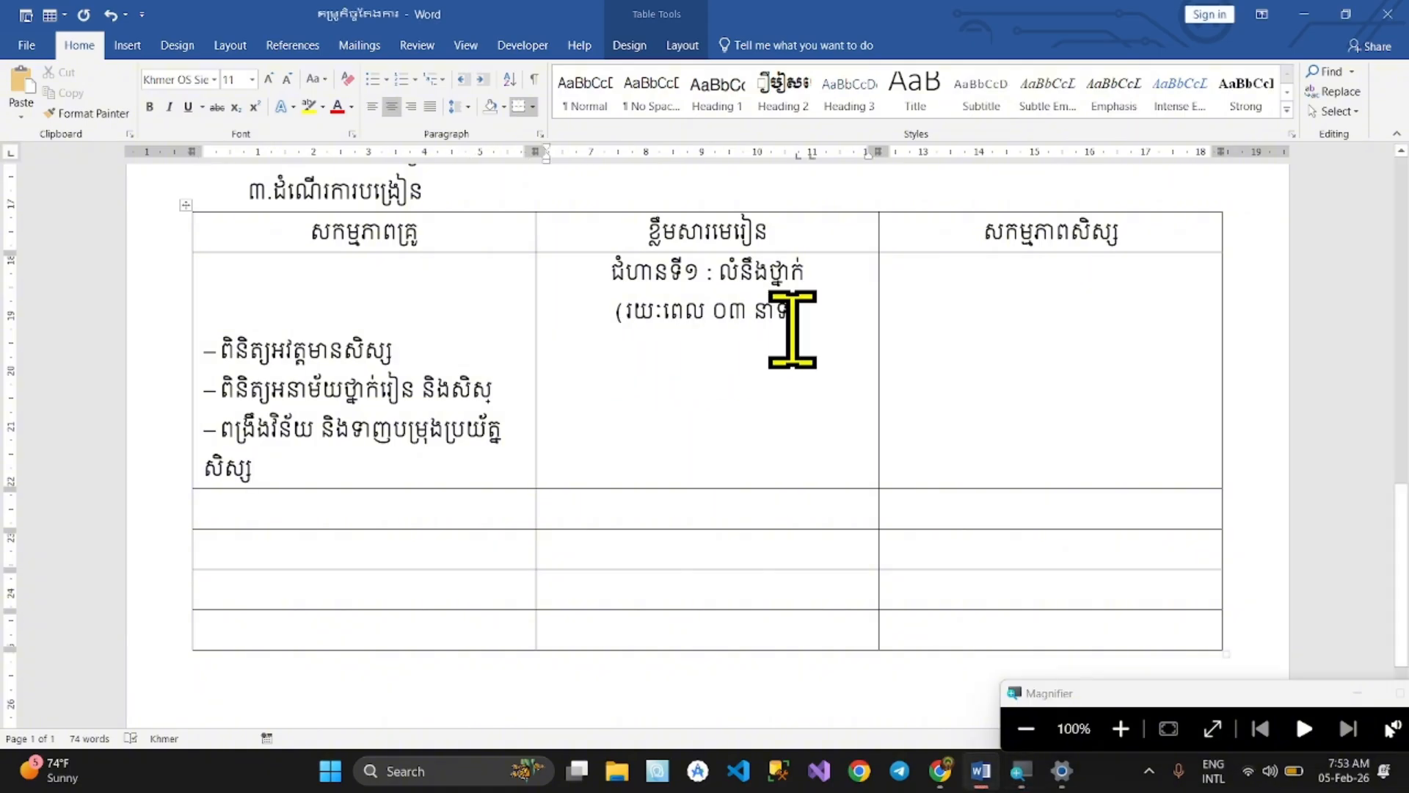
pyautogui.click(305, 351)
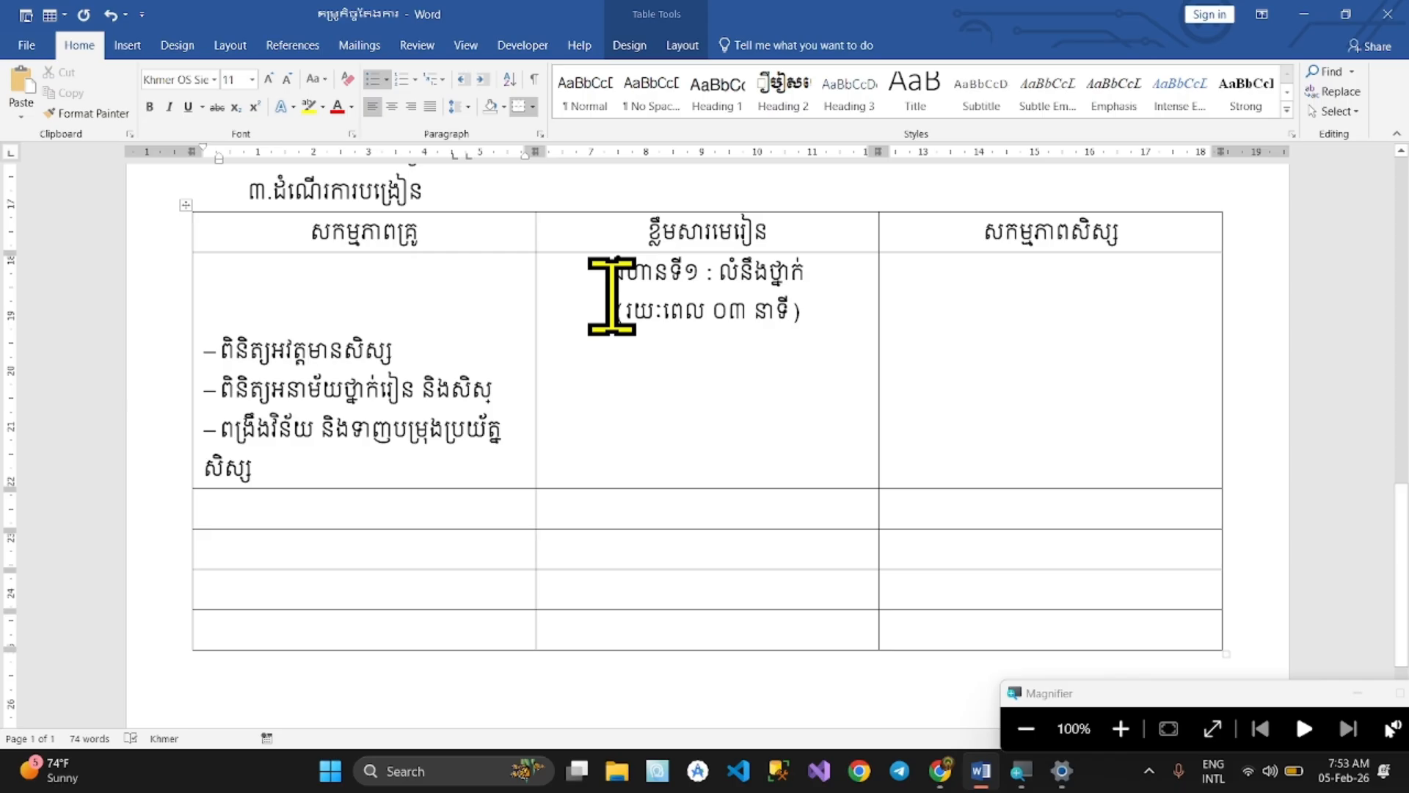
pyautogui.click(941, 770)
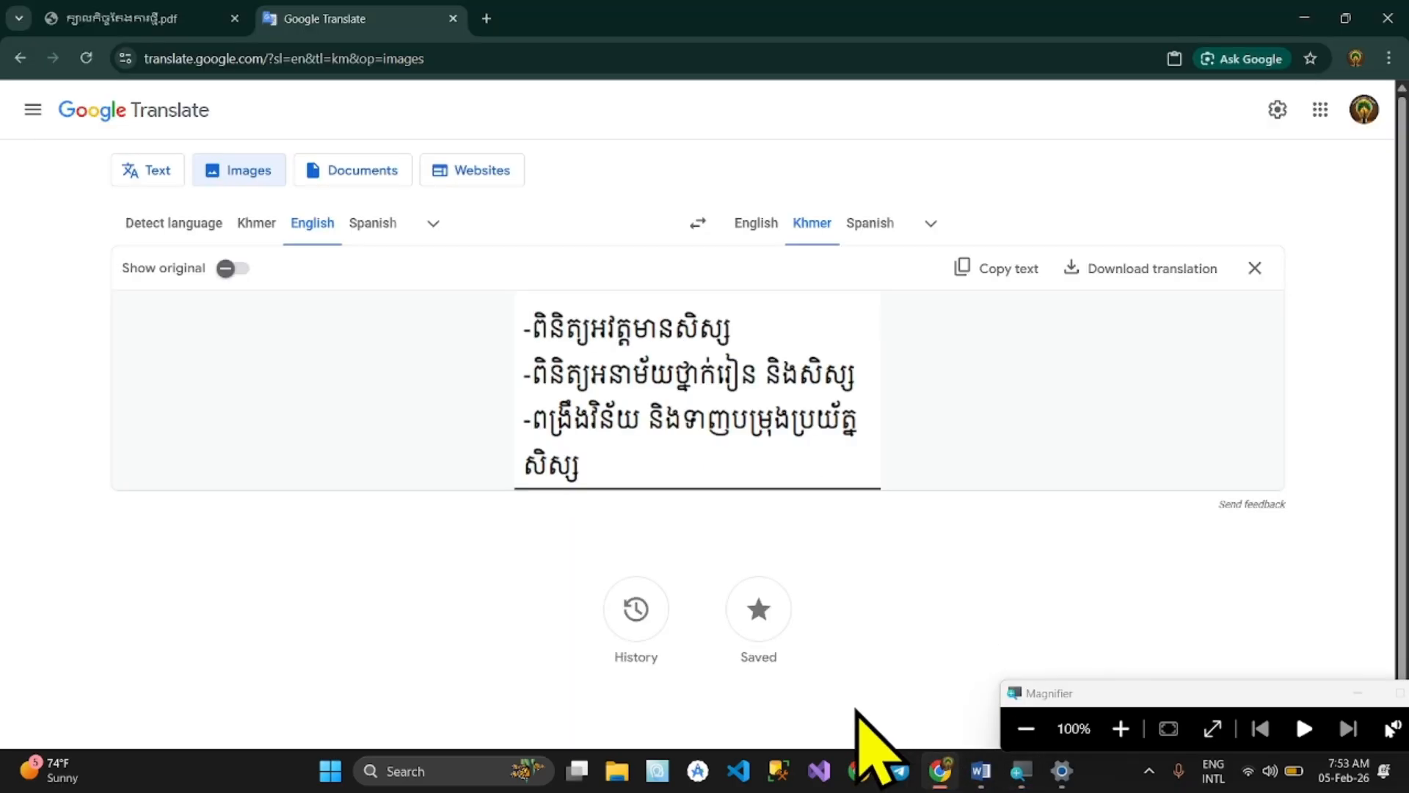
pyautogui.click(103, 28)
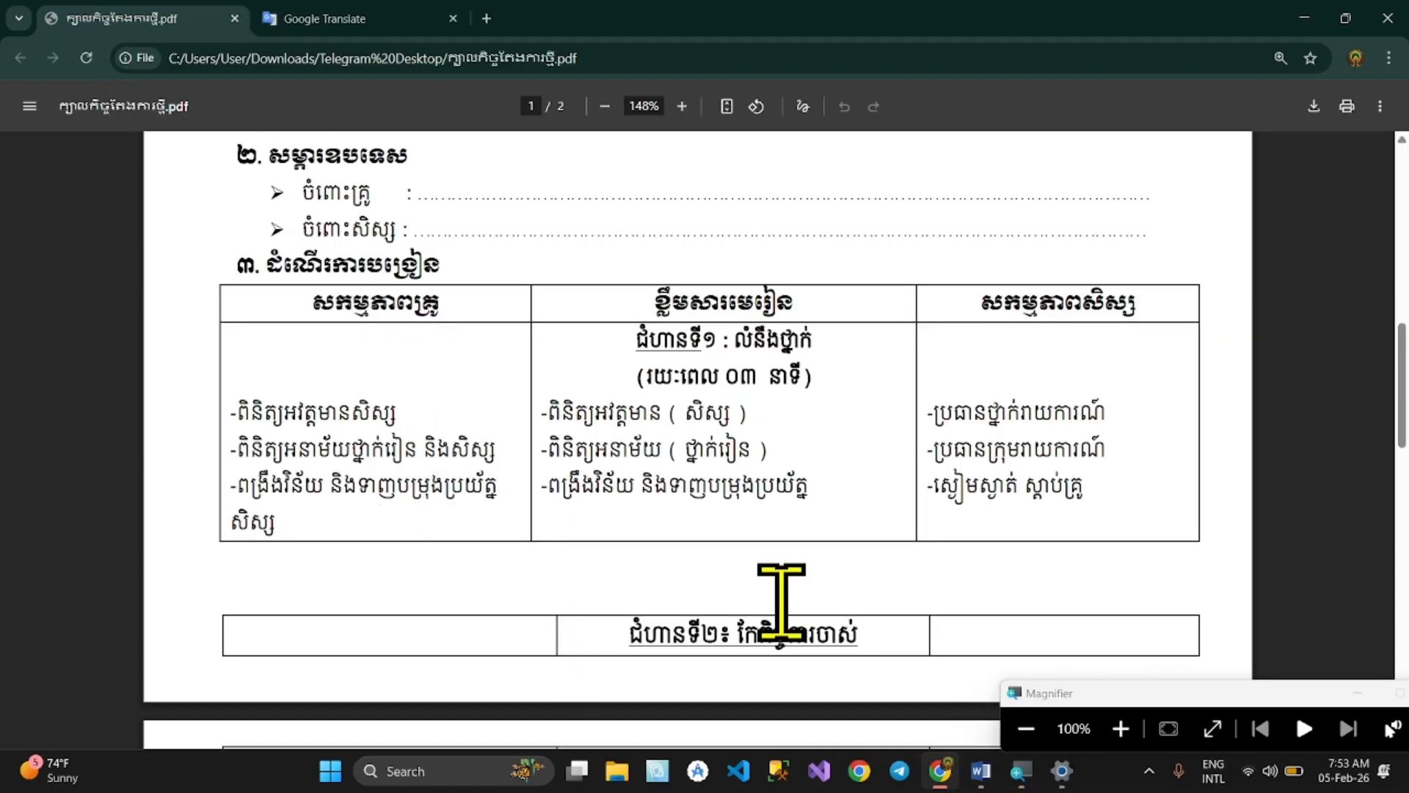
pyautogui.moveTo(544, 411); pyautogui.dragTo(844, 490)
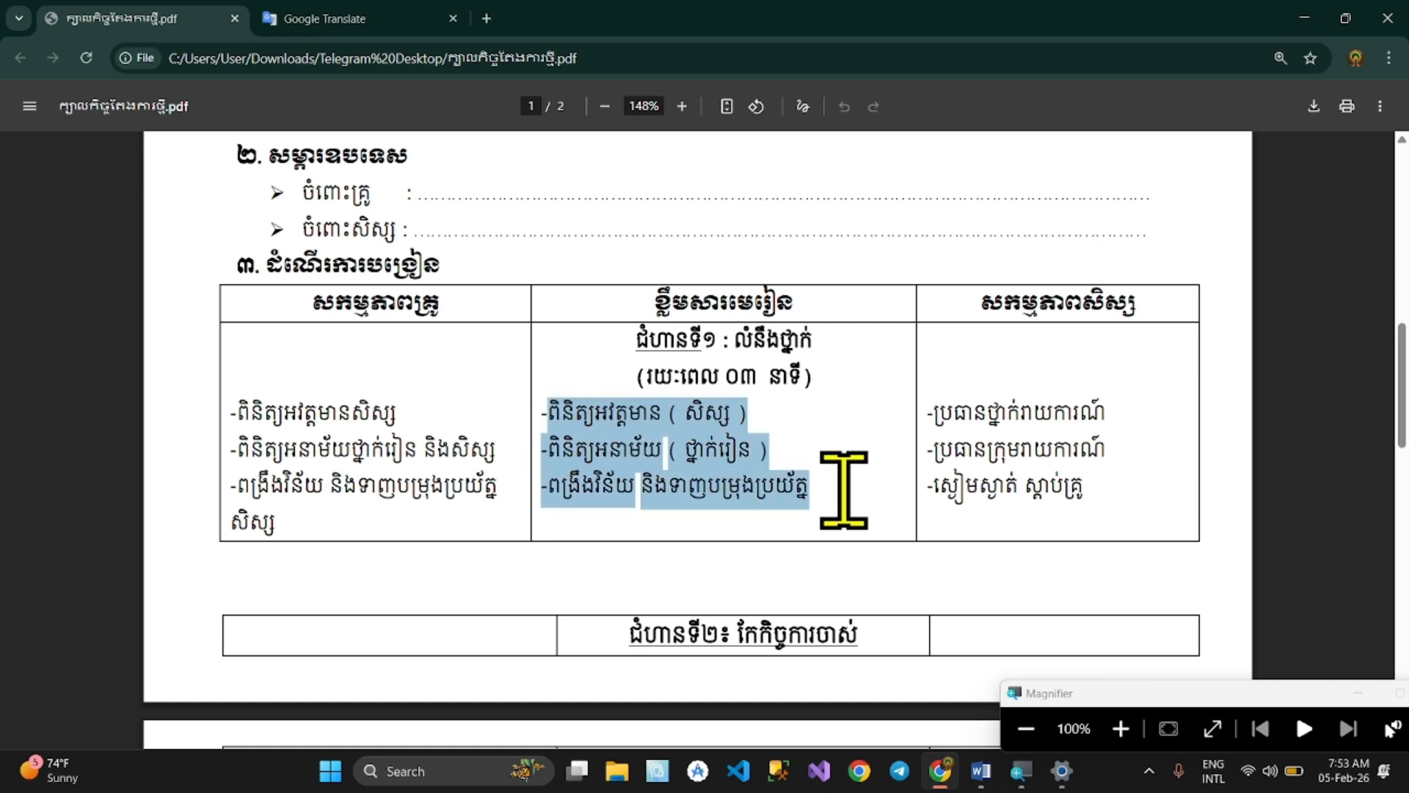
pyautogui.rightClick(707, 478)
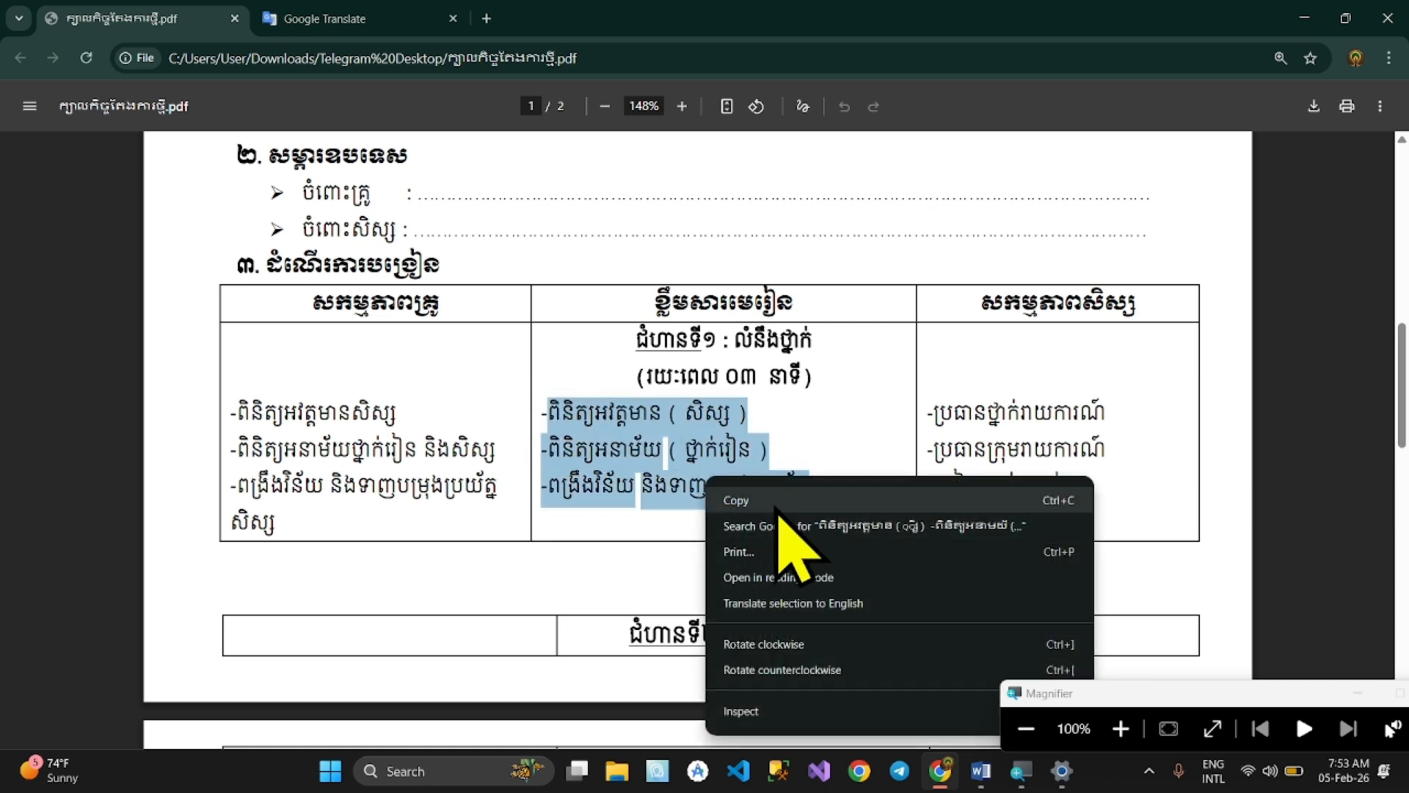
pyautogui.click(734, 456)
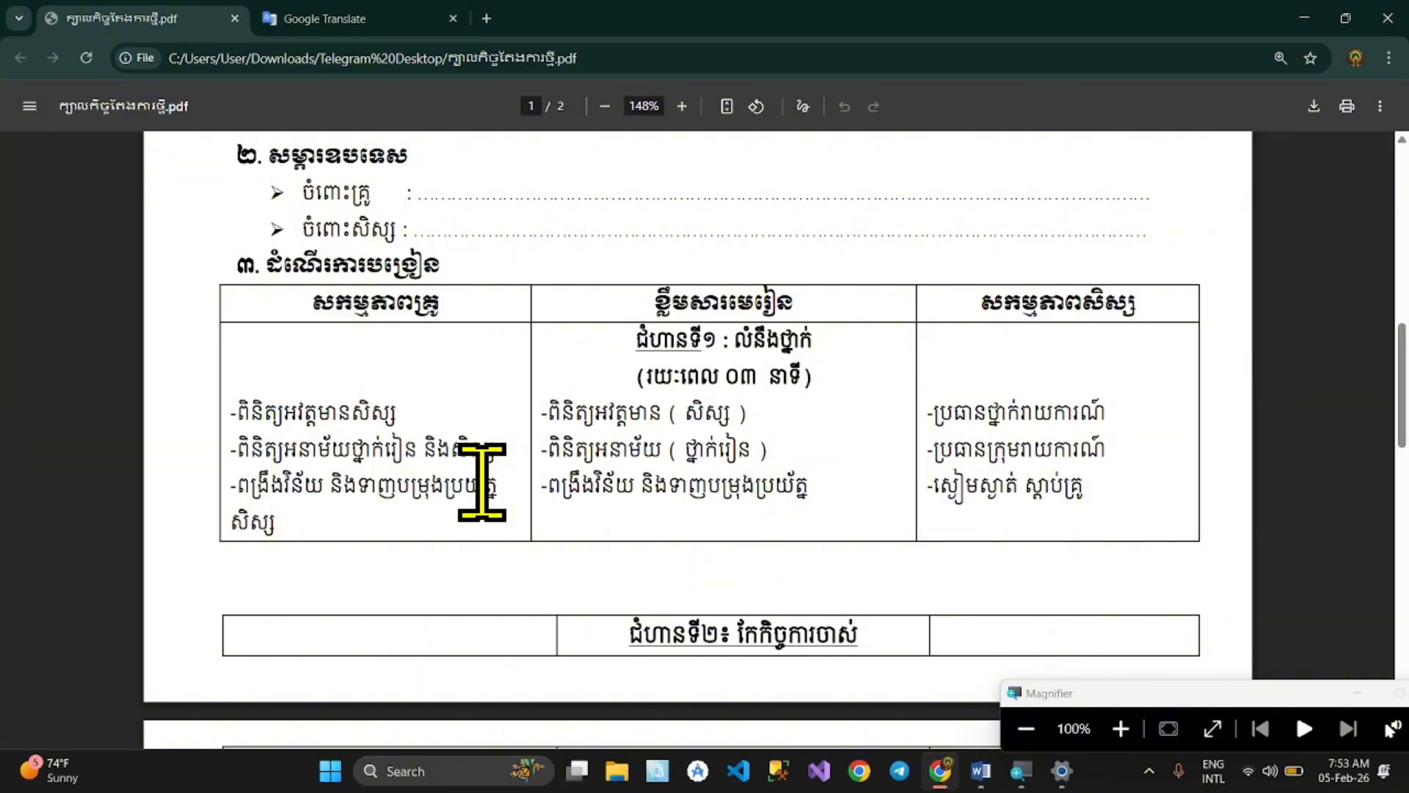
# Return to Word and undo the spacing, bullet and indent edits back to the first item's newly applied dash bullet
pyautogui.click(981, 771)
pyautogui.click(380, 397)
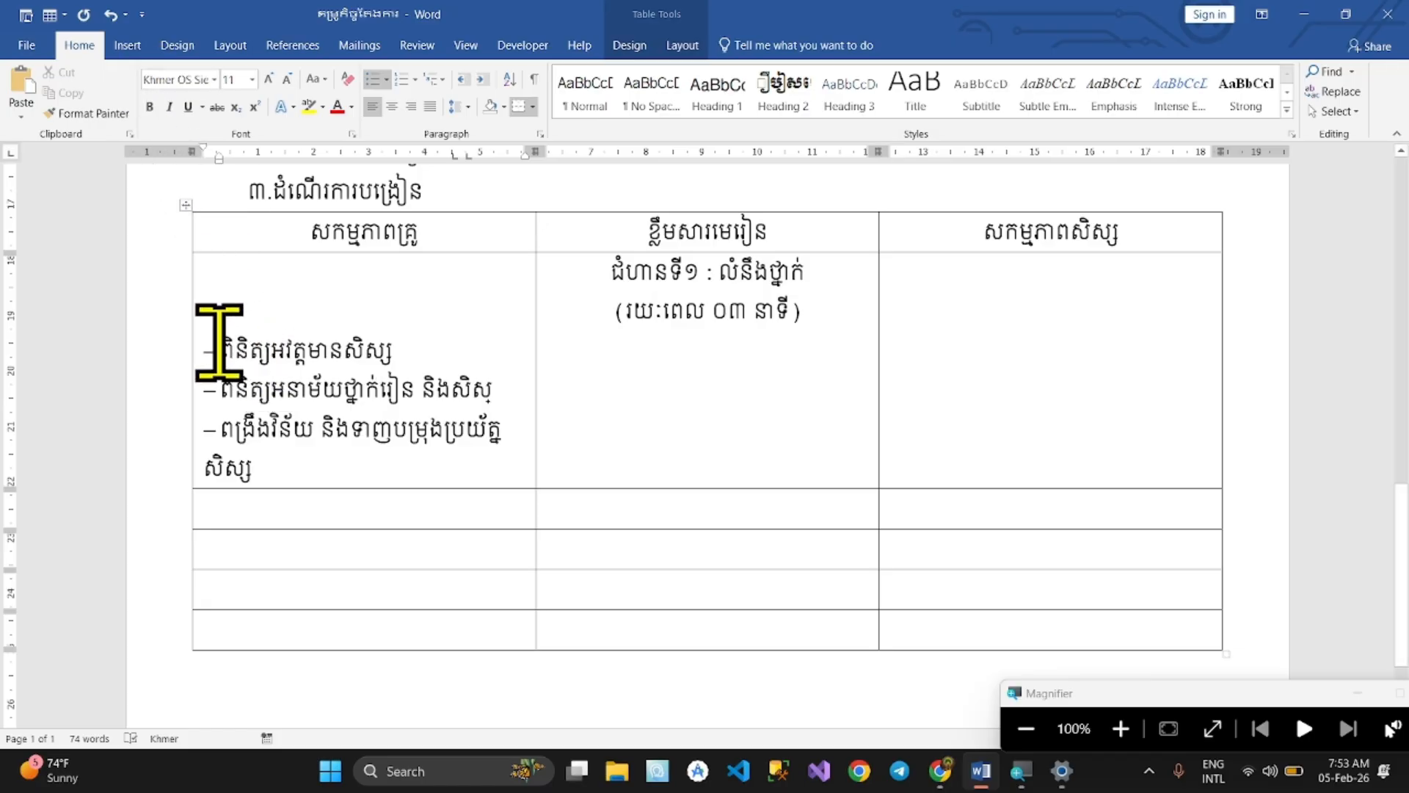
pyautogui.moveTo(218, 342); pyautogui.dragTo(399, 491)
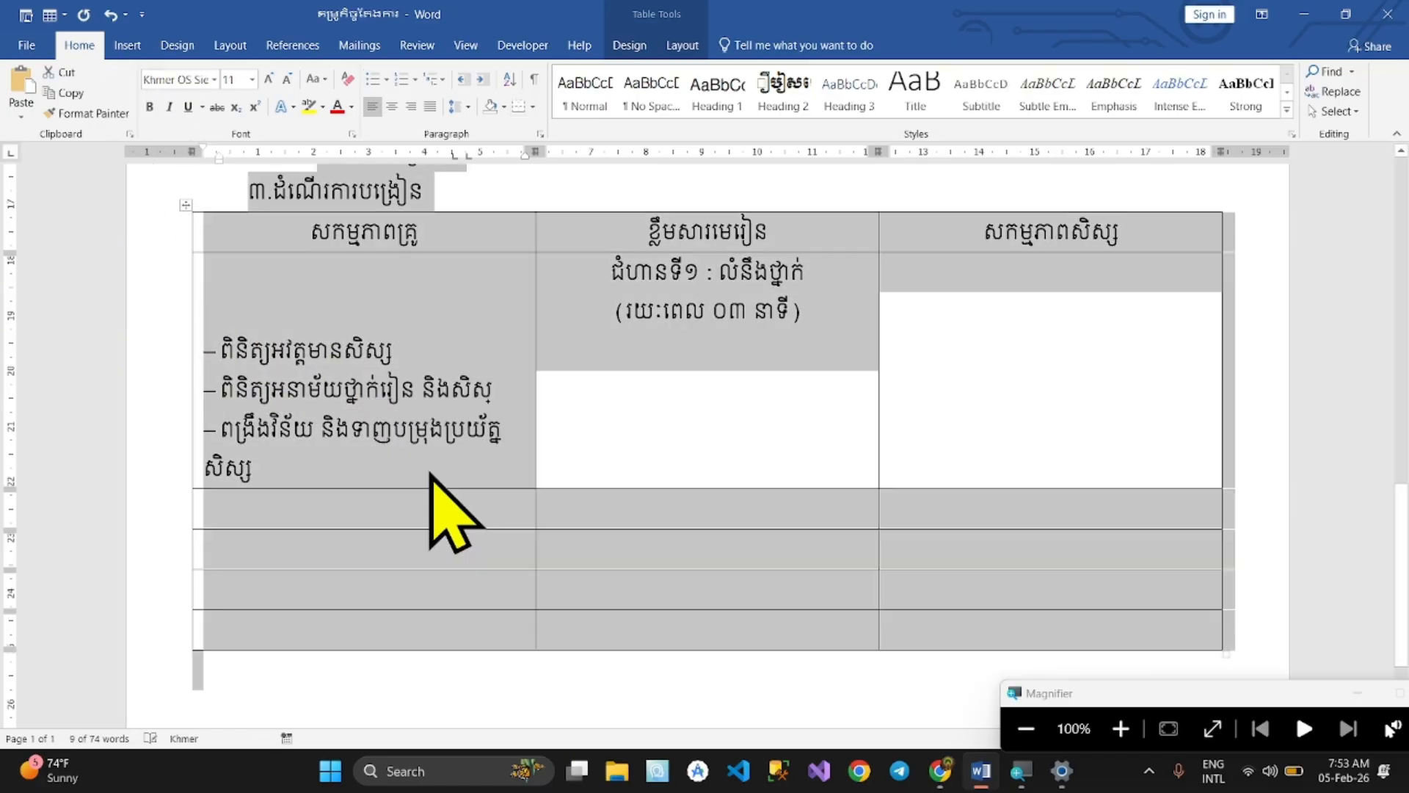
pyautogui.hotkey('ctrl', 'z')
pyautogui.hotkey('ctrl', 'z')
pyautogui.hotkey('ctrl', 'z')
pyautogui.hotkey('ctrl', 'z')
pyautogui.hotkey('ctrl', 'z')
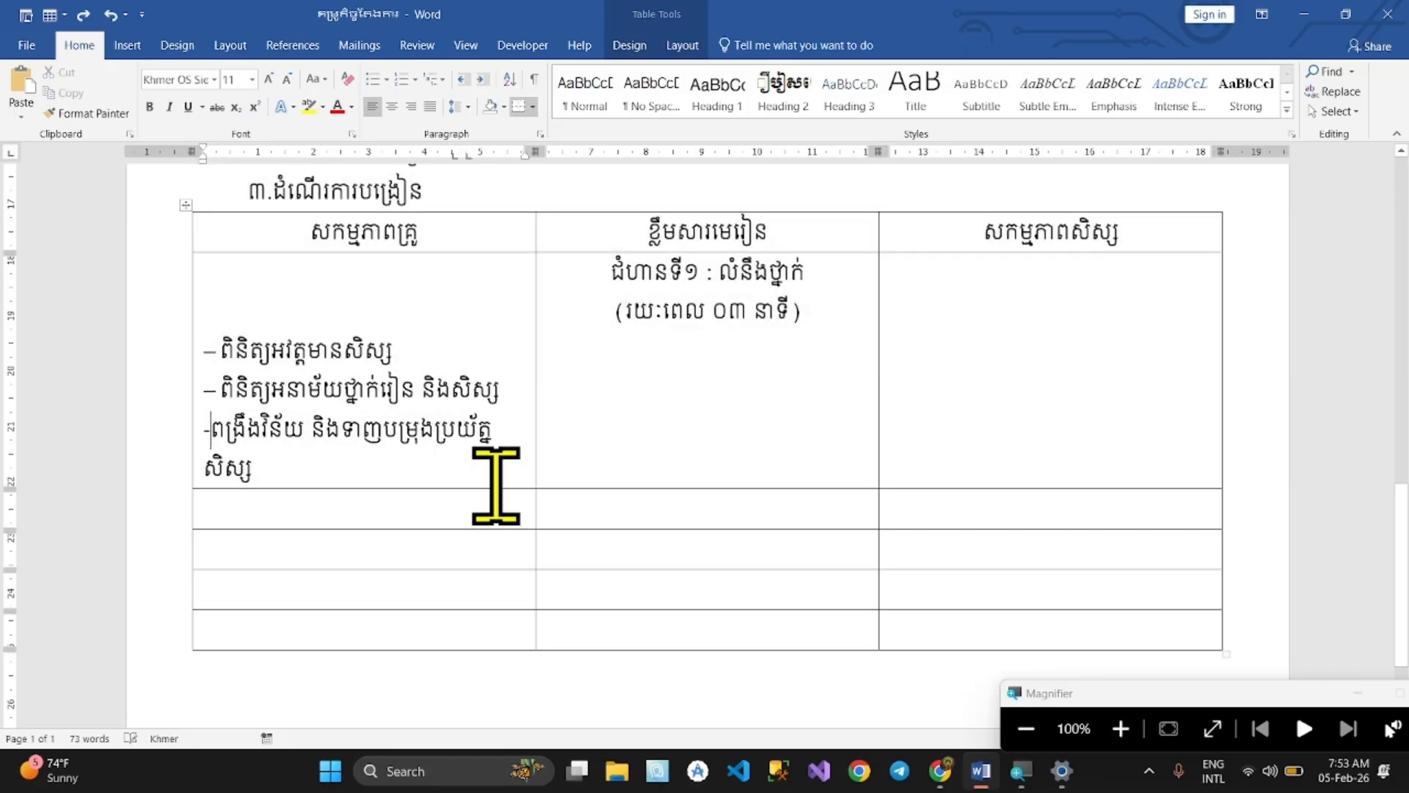
pyautogui.hotkey('ctrl', 'z')
pyautogui.hotkey('ctrl', 'z')
pyautogui.hotkey('ctrl', 'z')
pyautogui.hotkey('ctrl', 'z')
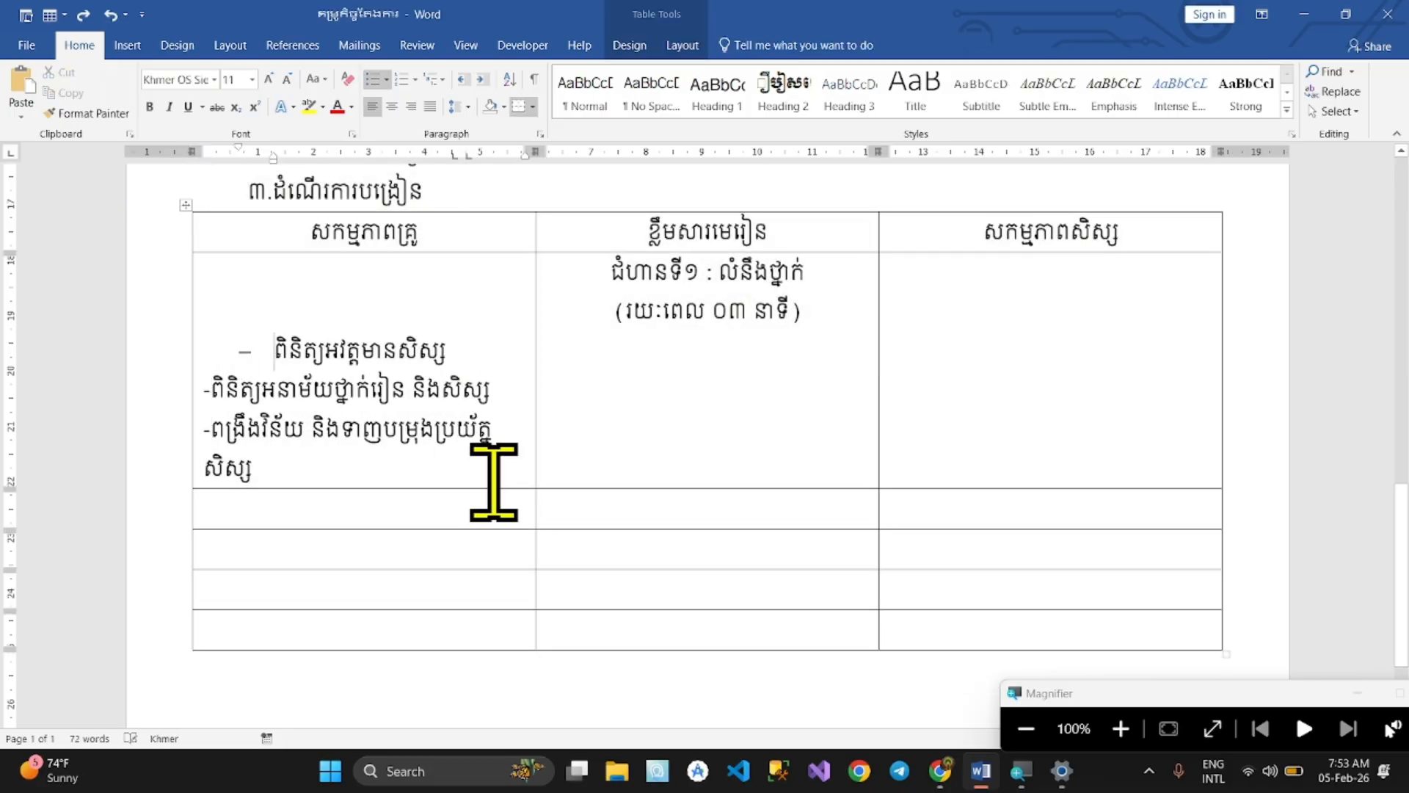
pyautogui.hotkey('ctrl', 'z')
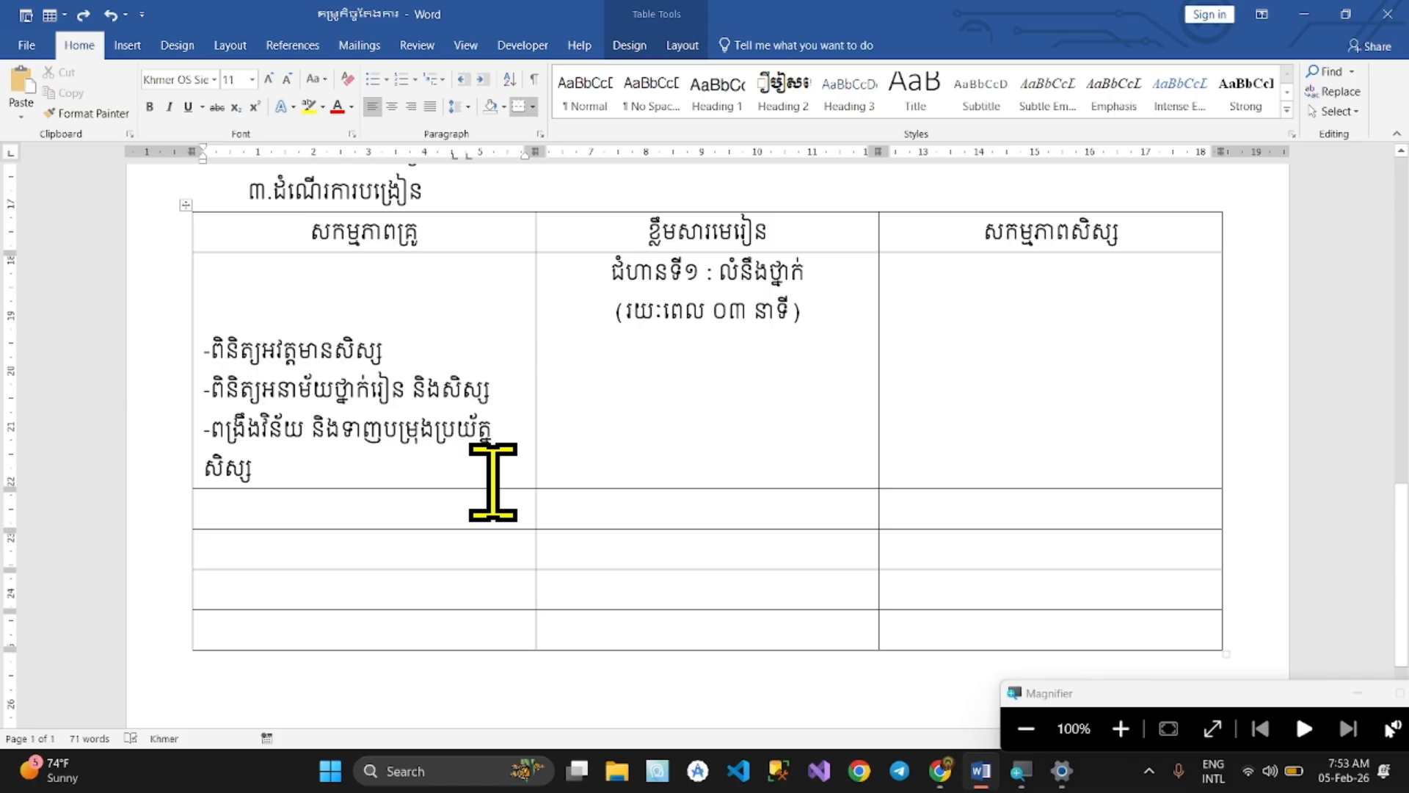
pyautogui.hotkey('ctrl', 'z')
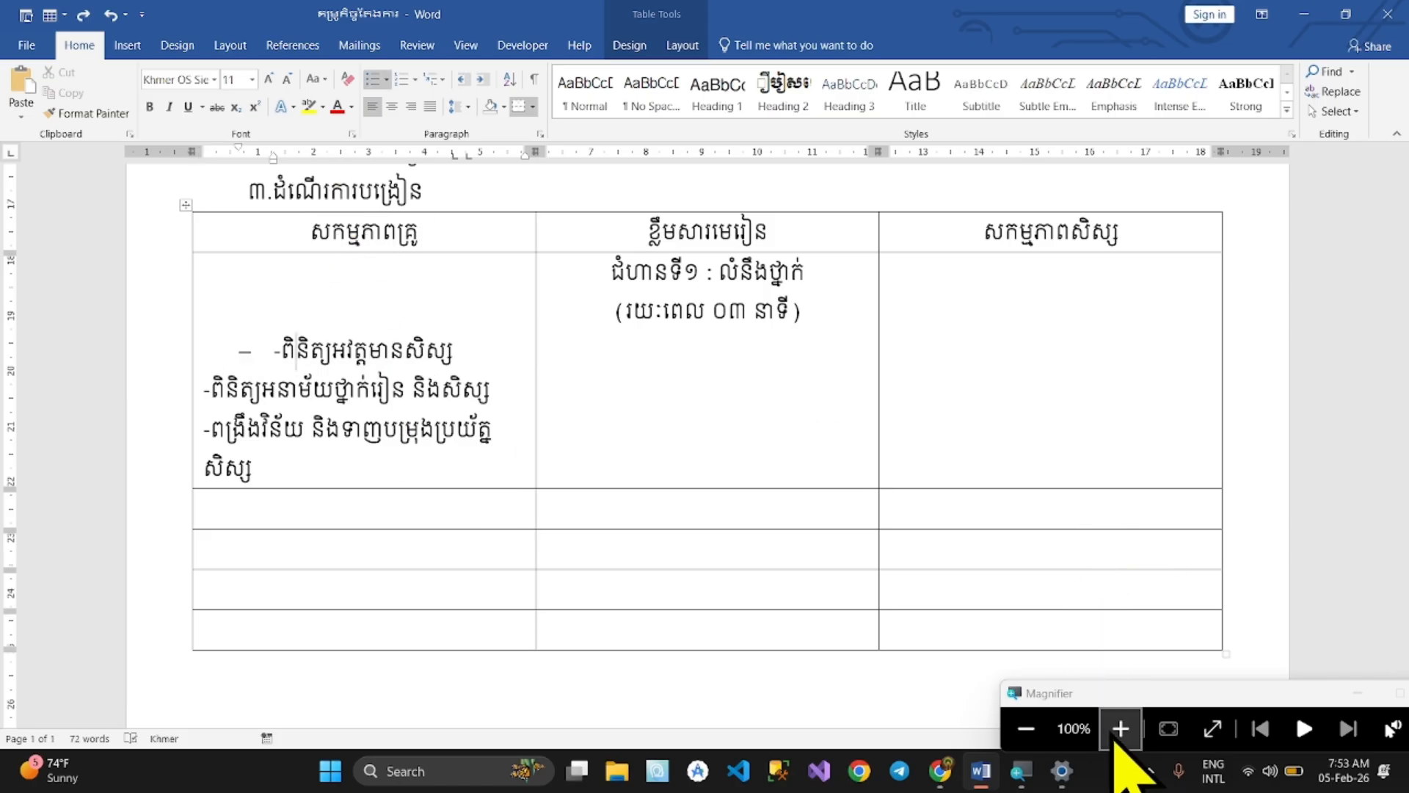
# Remove the typed hyphen after the dash bullet of the first list item, ពិនិត្យអវត្តមានសិស្ស
pyautogui.click(1115, 738)
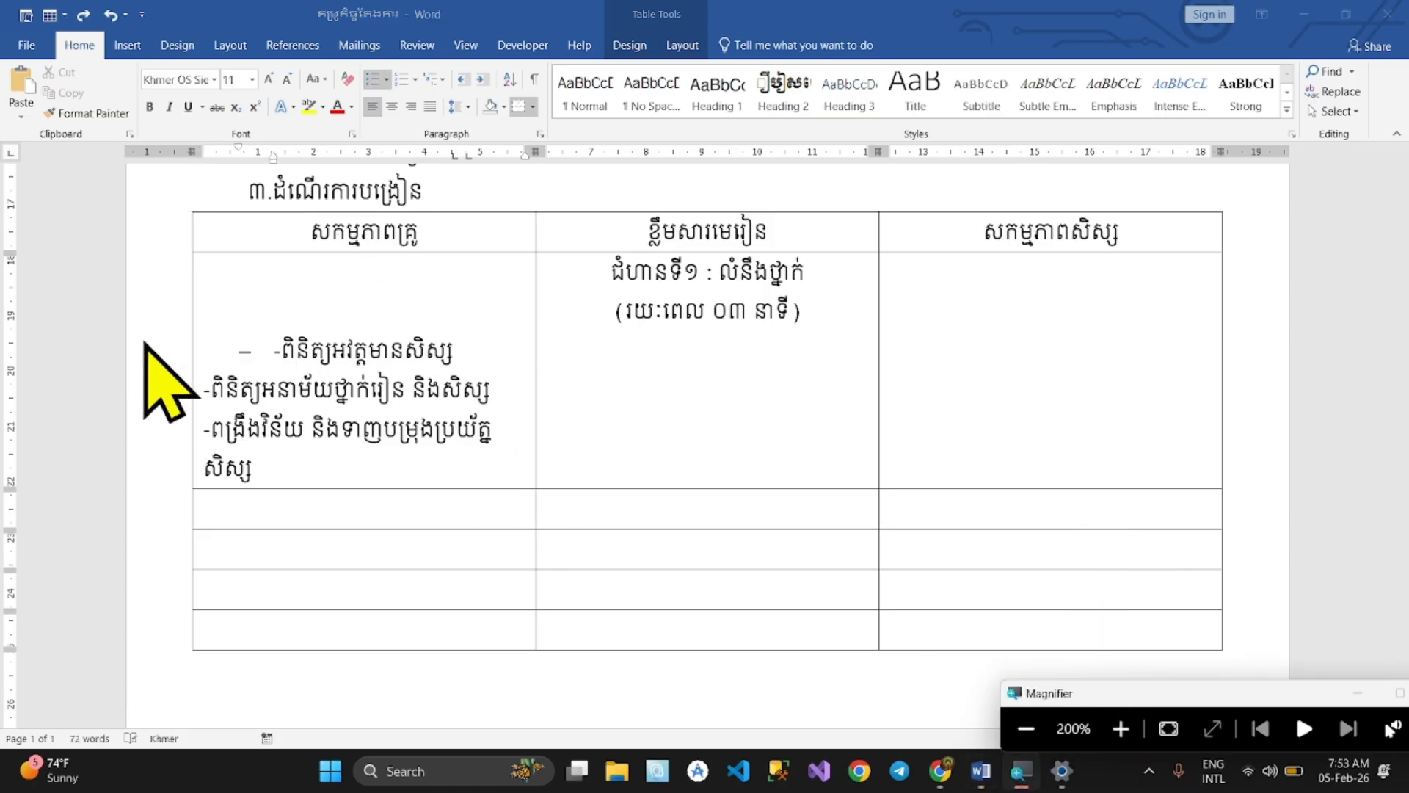
pyautogui.click(285, 354)
pyautogui.press('BackSpace')
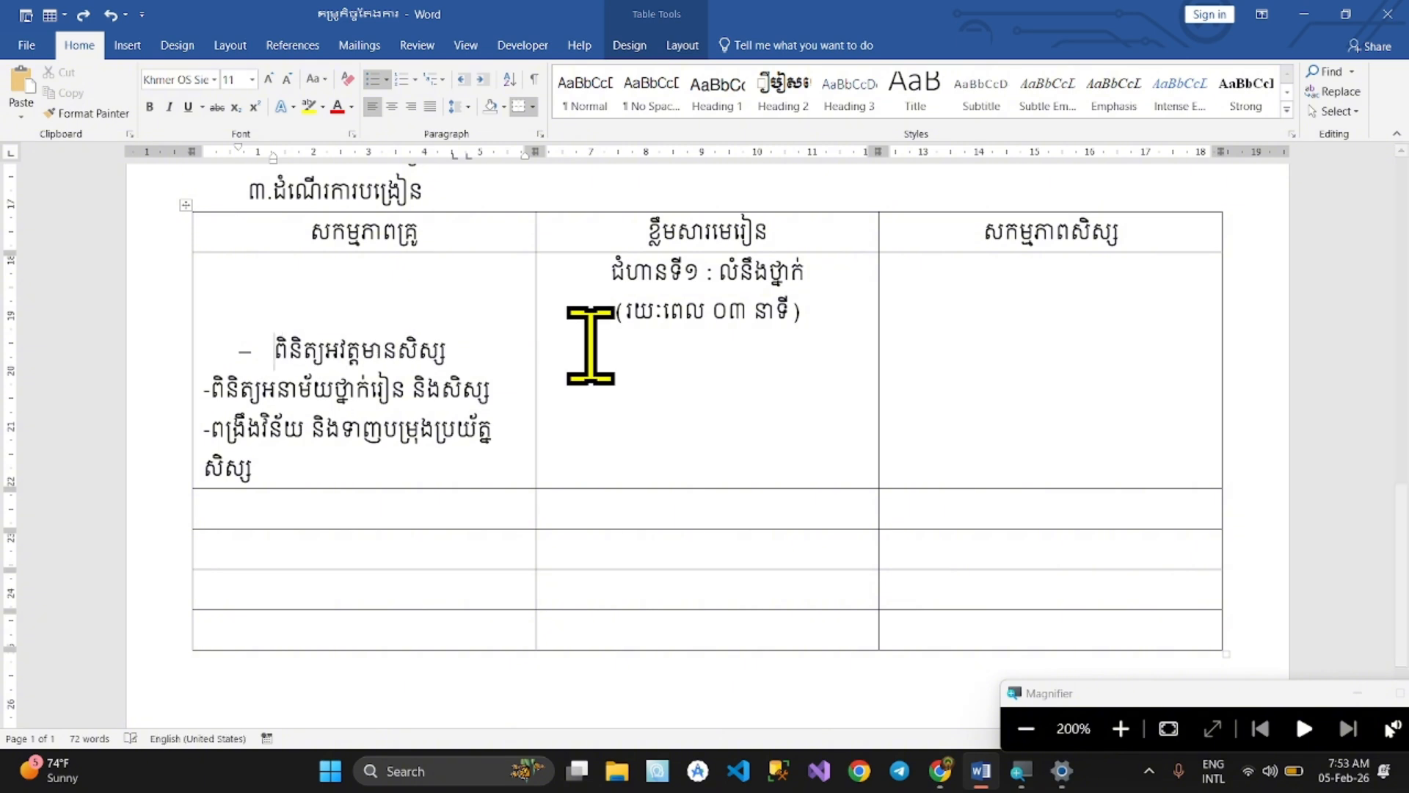
# Tighten the first bulleted item's indents, with the hanging indent at about 0.25 cm and the first-line indent at the cell's text edge
pyautogui.scroll(1, 293, 411)
pyautogui.scroll(1, 318, 418)
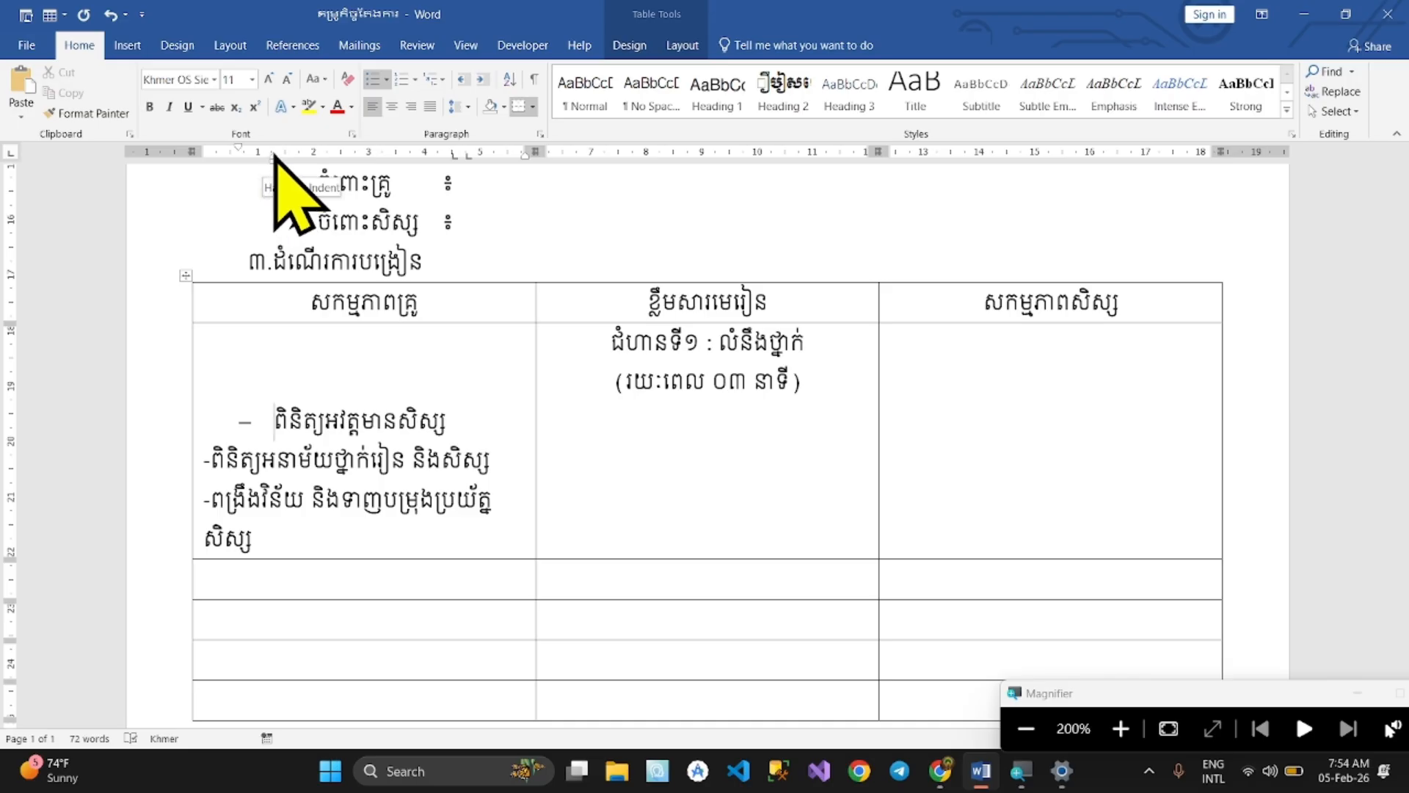
pyautogui.moveTo(274, 157); pyautogui.dragTo(218, 154)
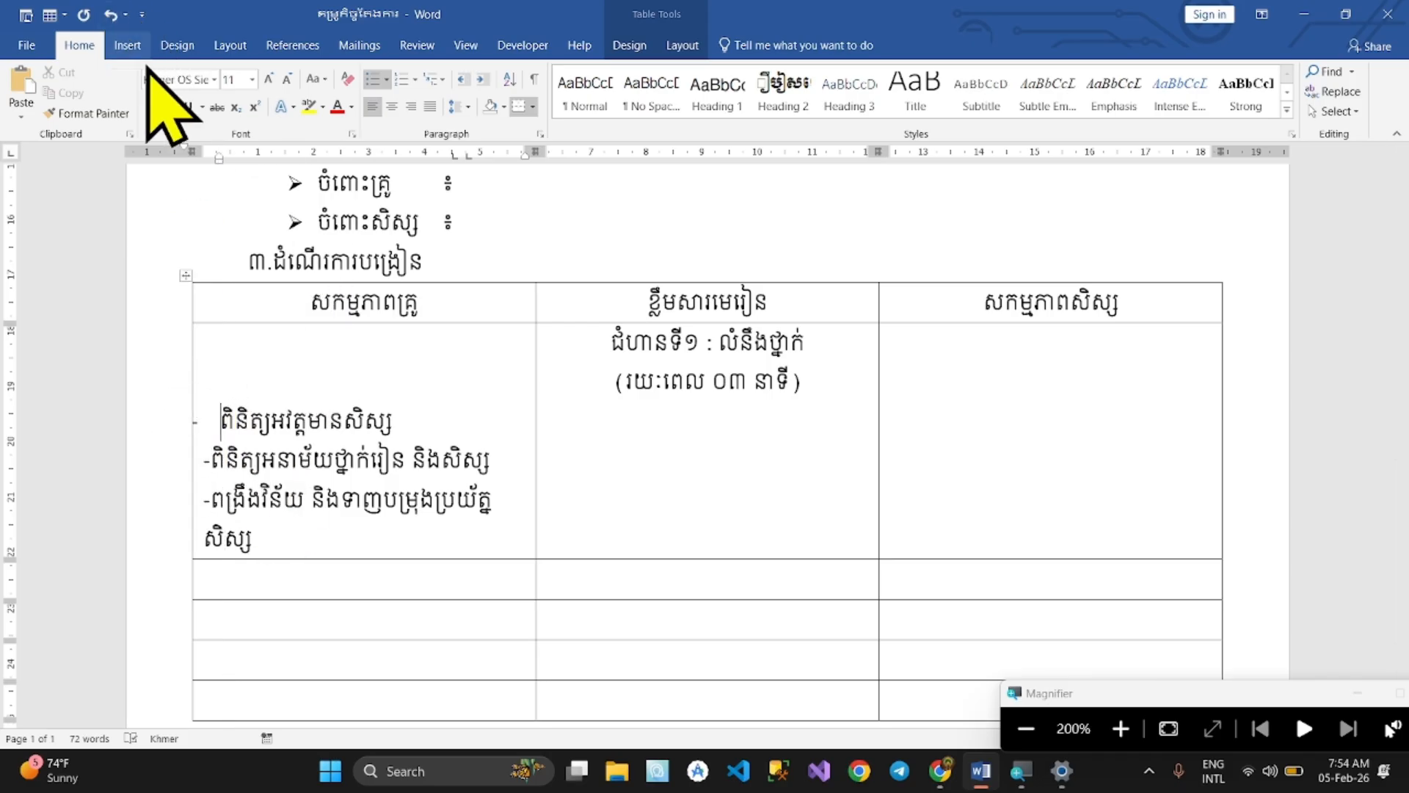
pyautogui.moveTo(186, 148); pyautogui.dragTo(204, 151)
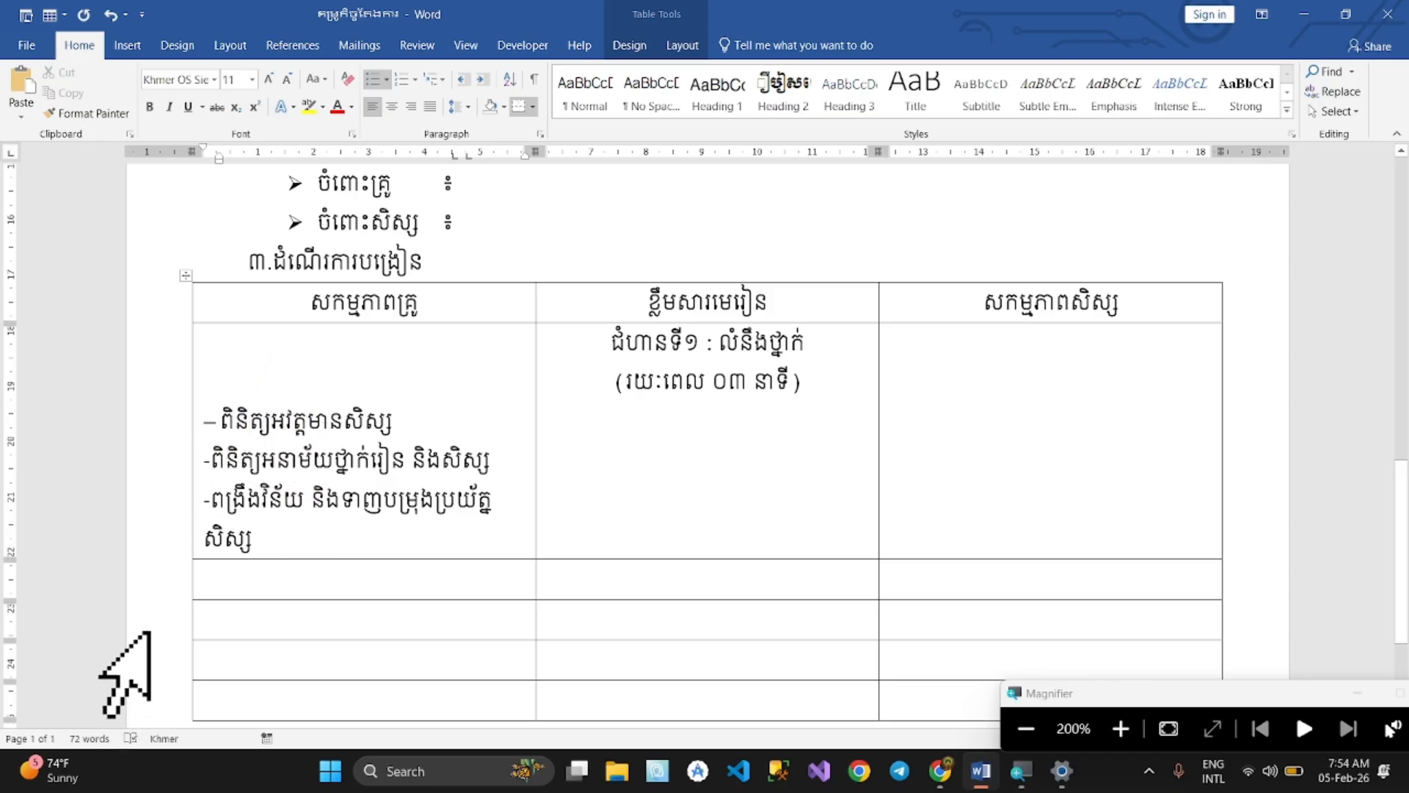
# Replace the typed hyphens on the second and third items of the teacher-activity list with the first item's dash bullets
pyautogui.click(212, 463)
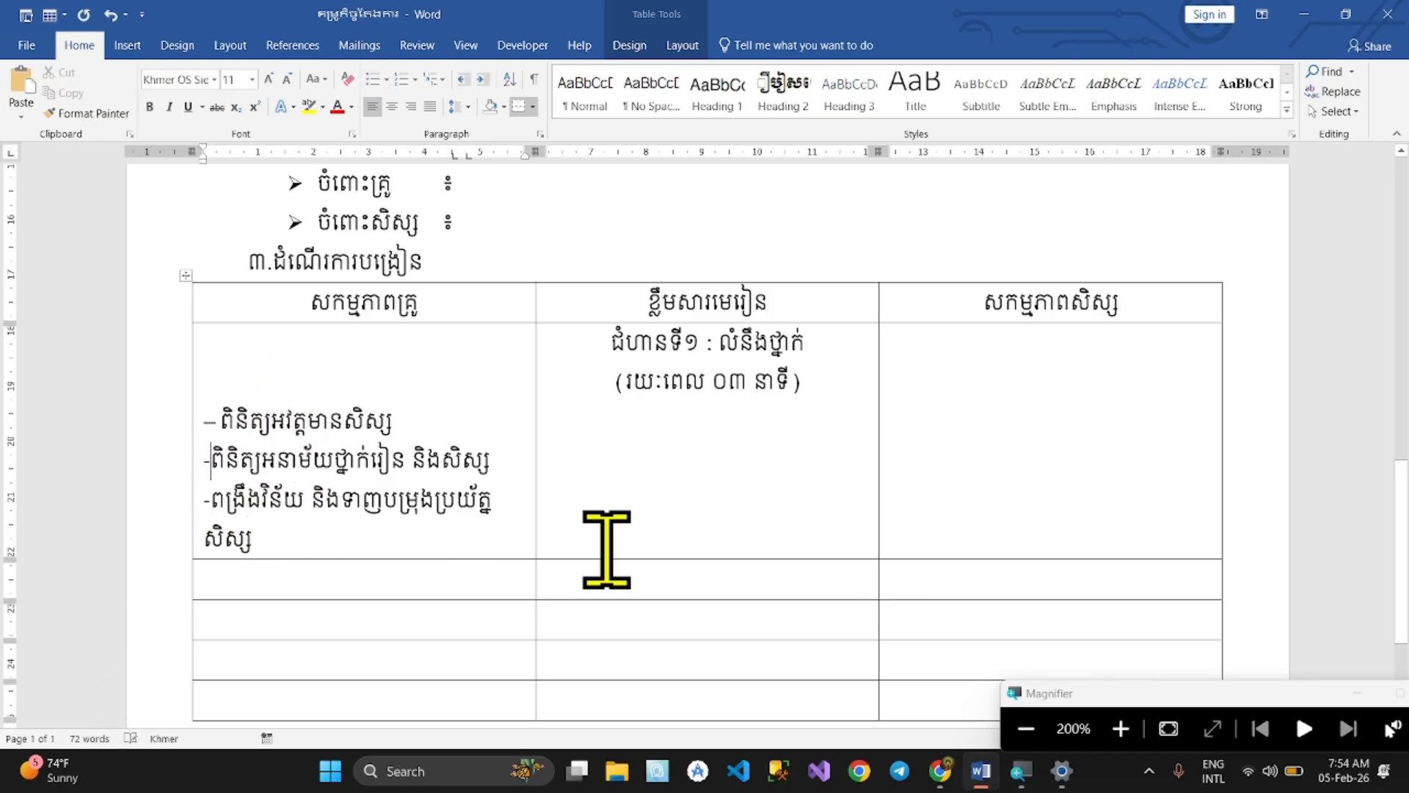
pyautogui.press('BackSpace')
pyautogui.press('BackSpace')
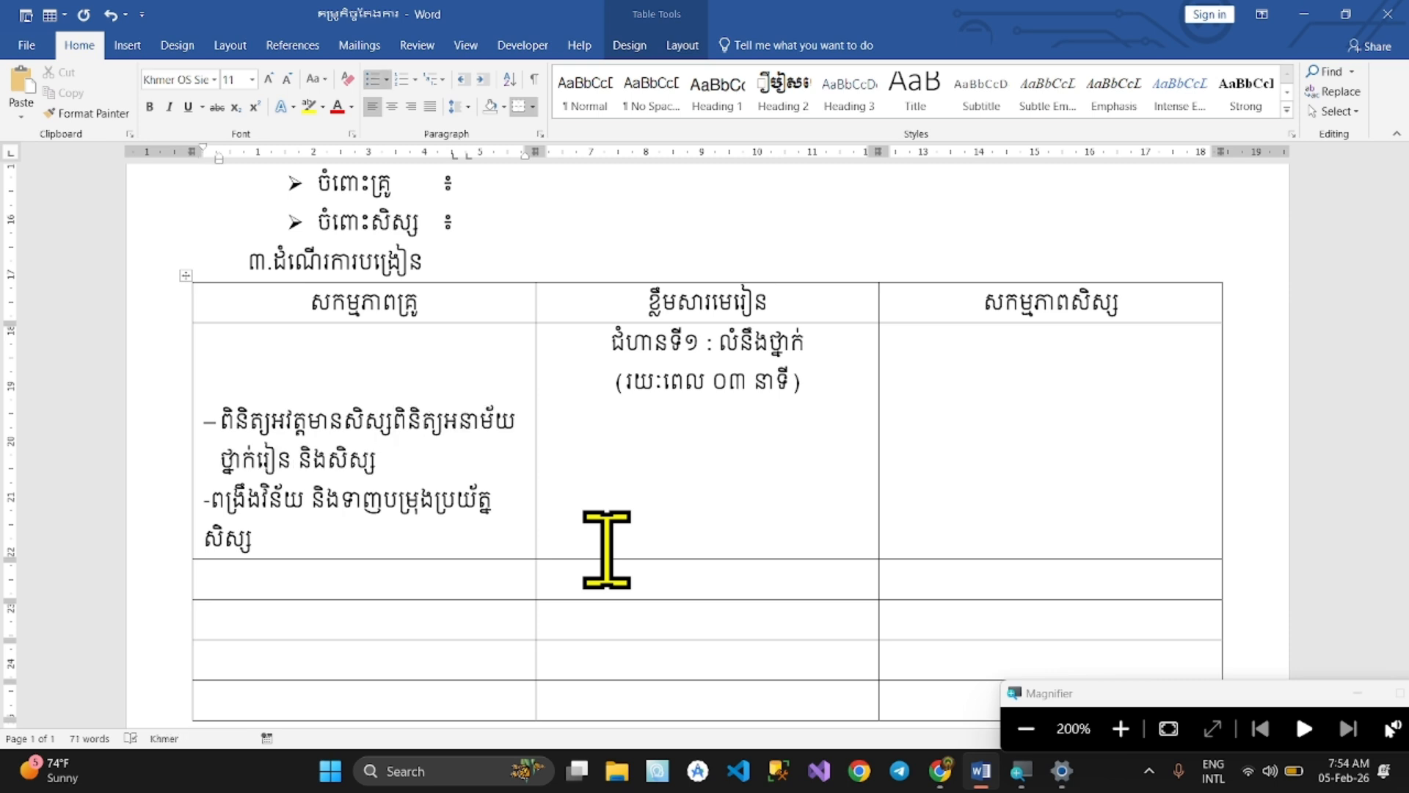
pyautogui.hotkey('ctrl', 'z')
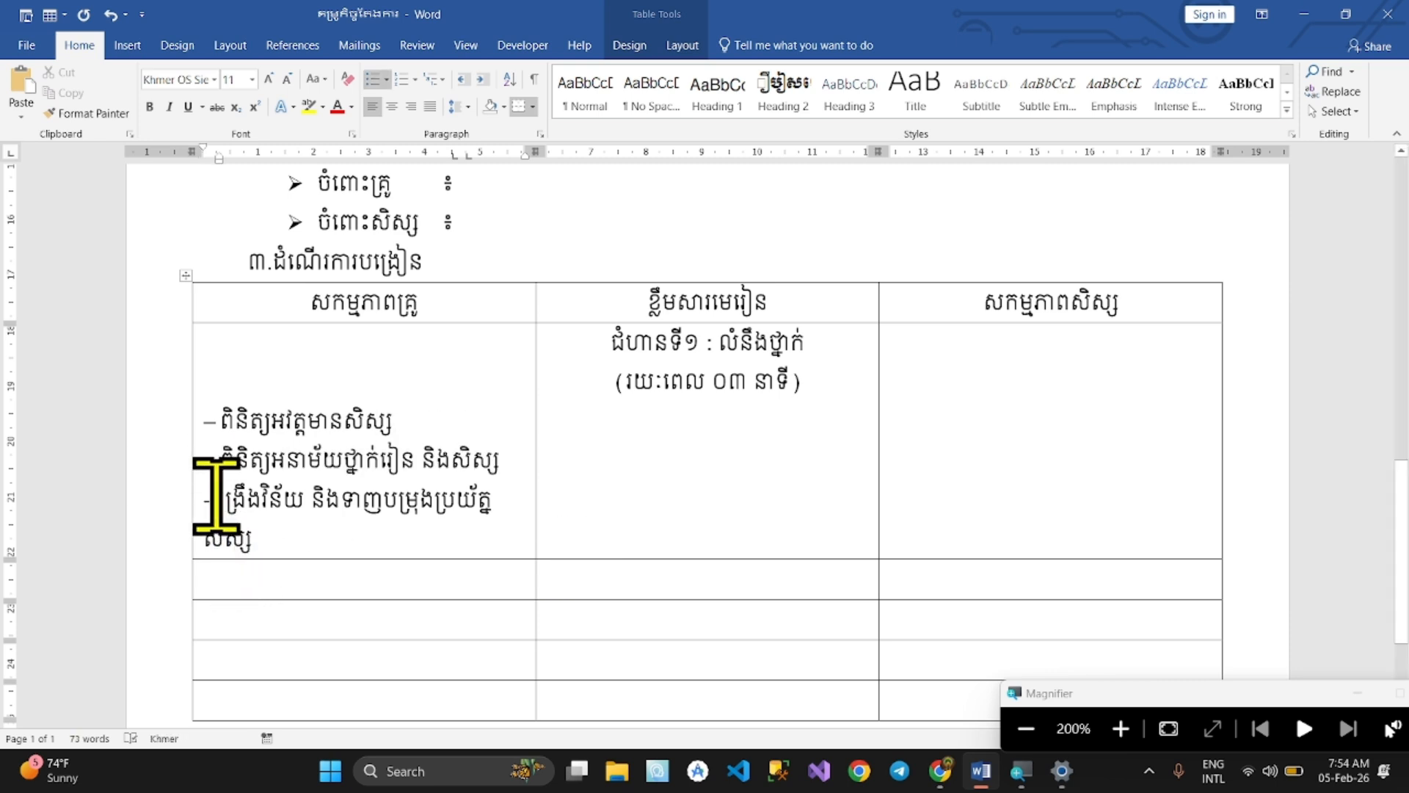
pyautogui.click(216, 496)
pyautogui.press('BackSpace')
pyautogui.press('BackSpace')
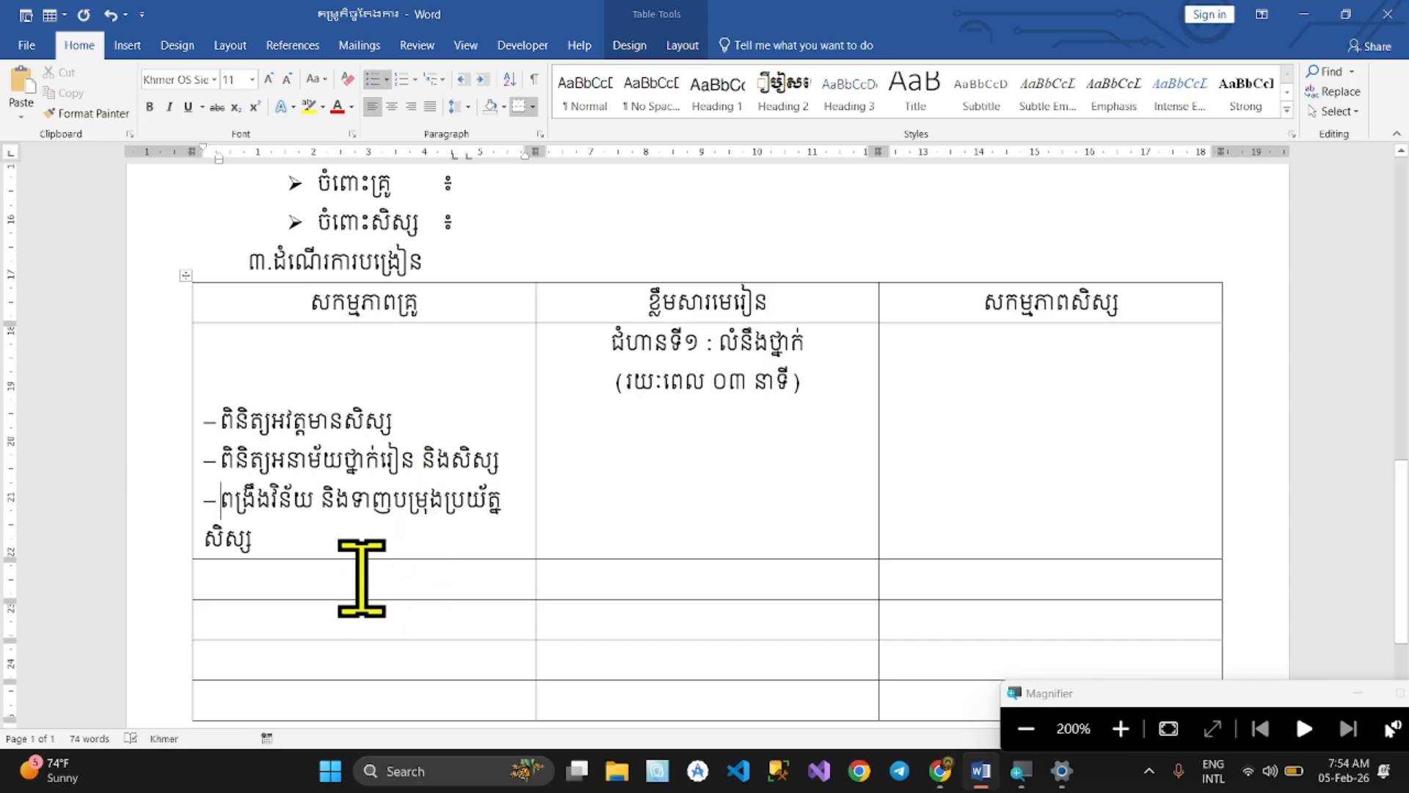
pyautogui.click(337, 598)
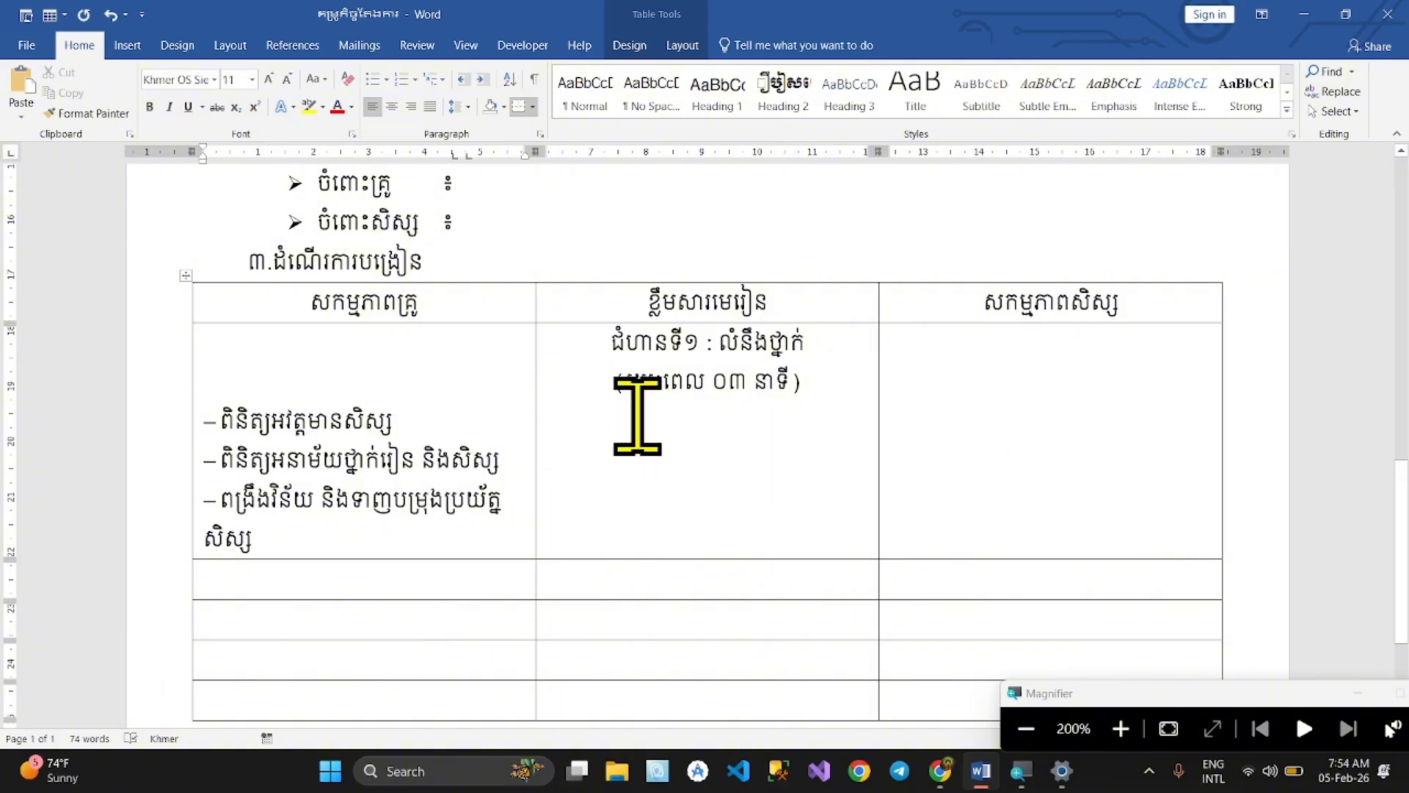
# Copy the first bulleted item's formatting with Format Painter onto the empty line below (រយៈពេល ០៣ នាទី) in the lesson-content column
pyautogui.click(270, 429)
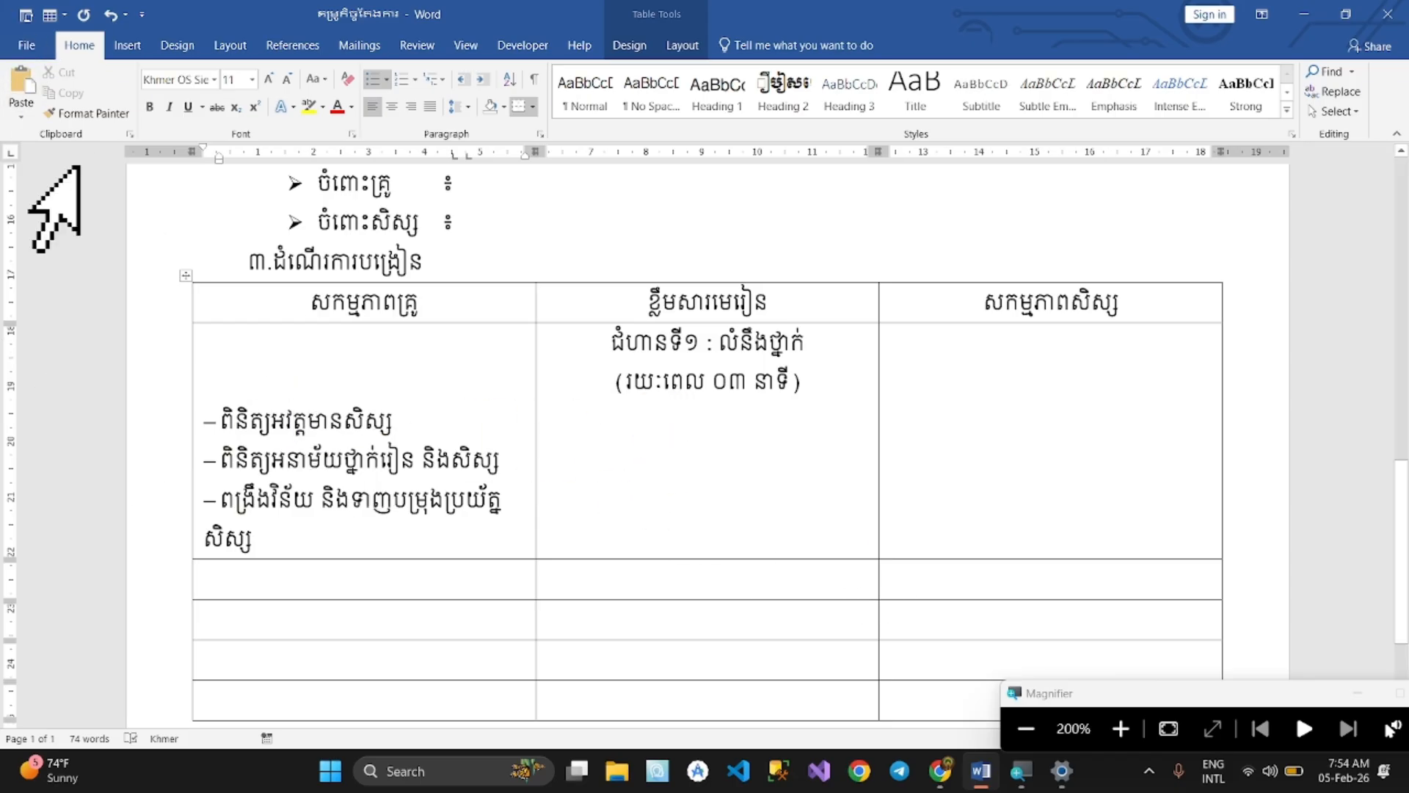
pyautogui.click(73, 113)
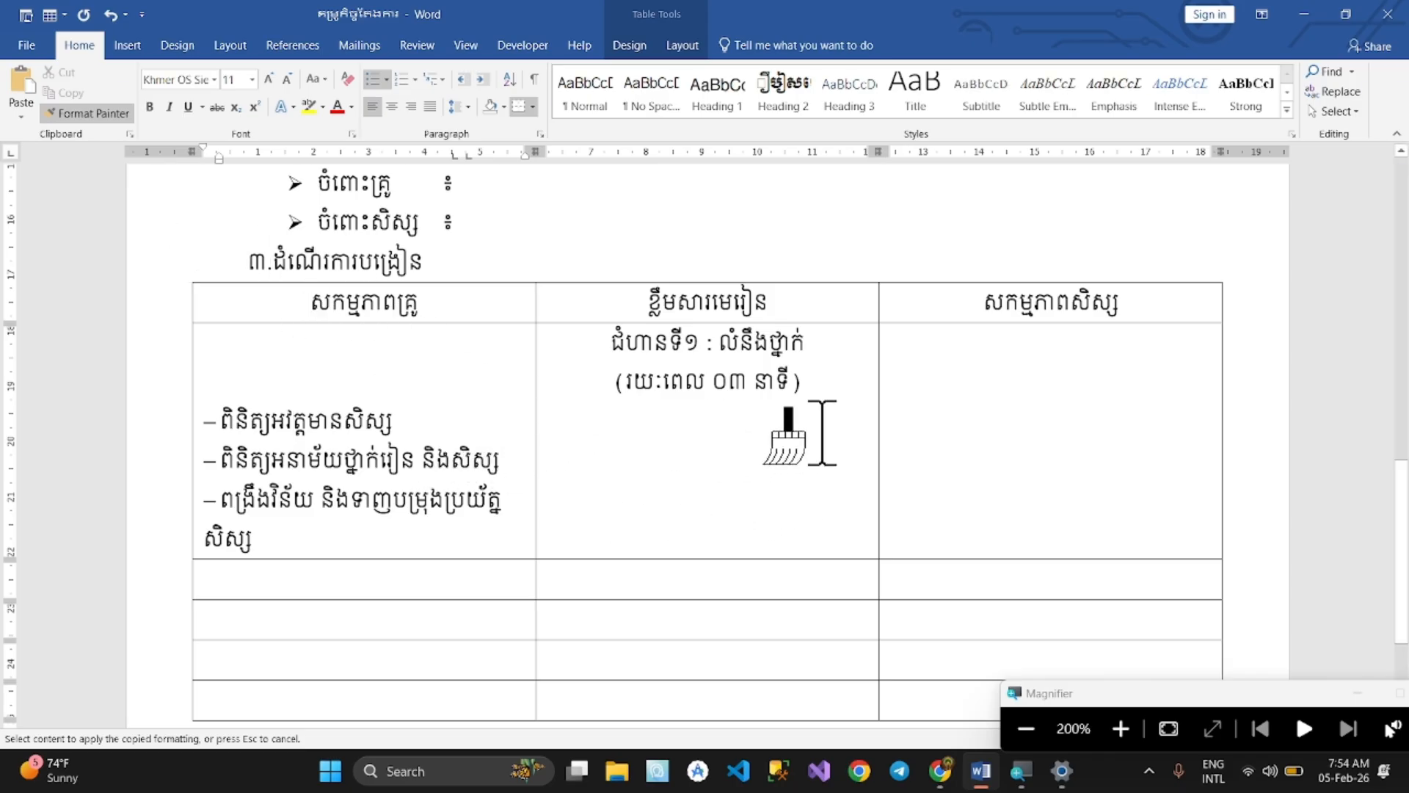
pyautogui.click(820, 425)
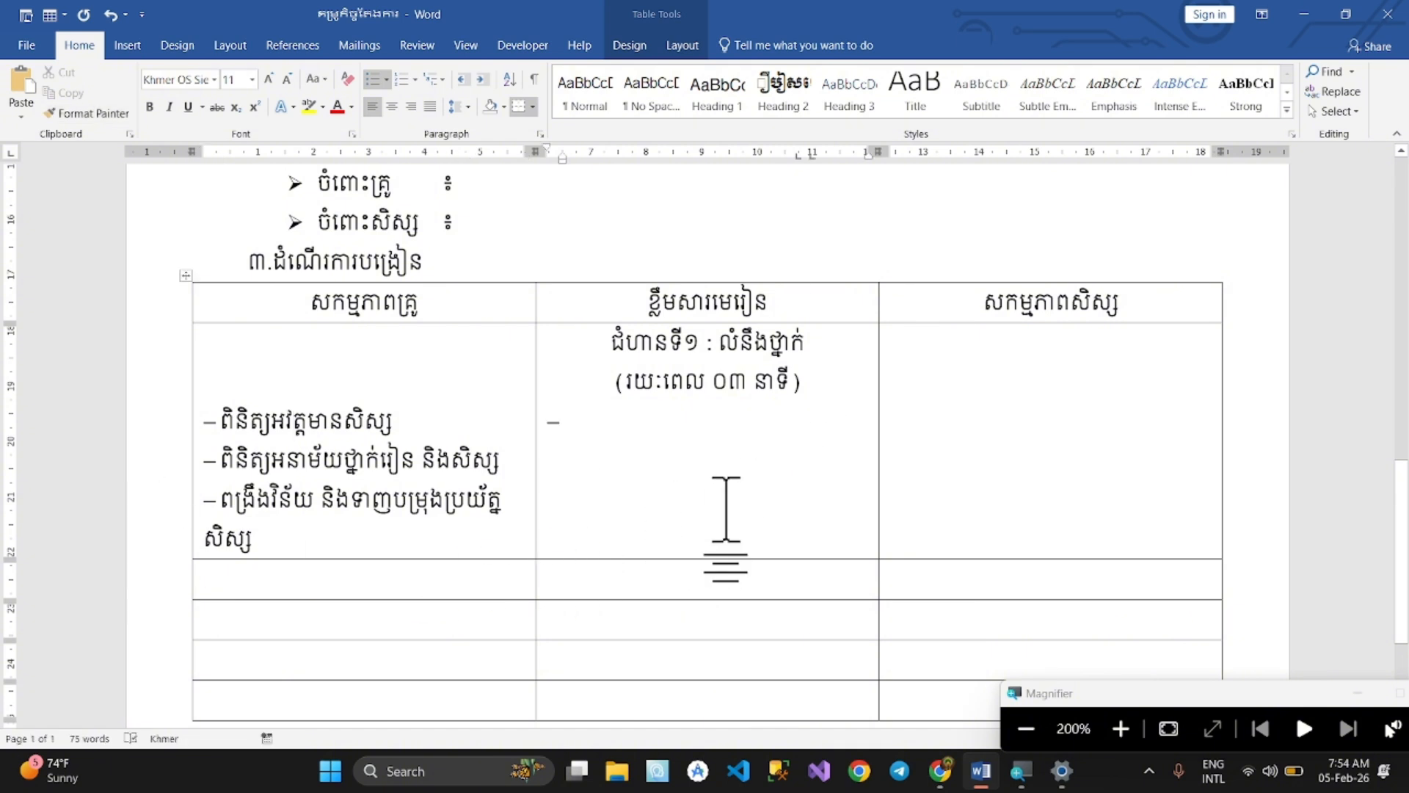
# Set Magnifier to 100% and snip the three step-one list lines of the lesson-content column from the reference PDF in Chrome
pyautogui.hotkey('alt', 'Tab')
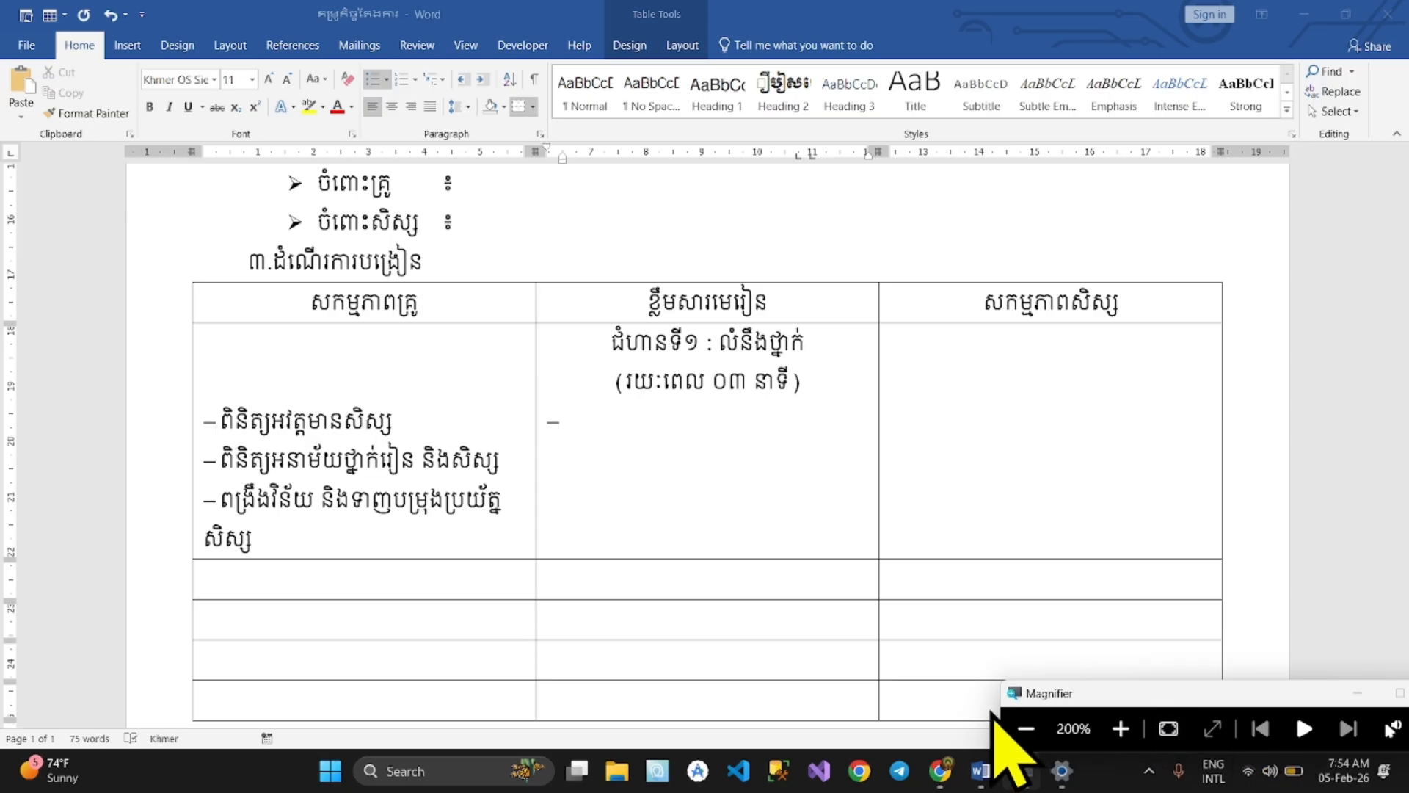
pyautogui.click(1025, 728)
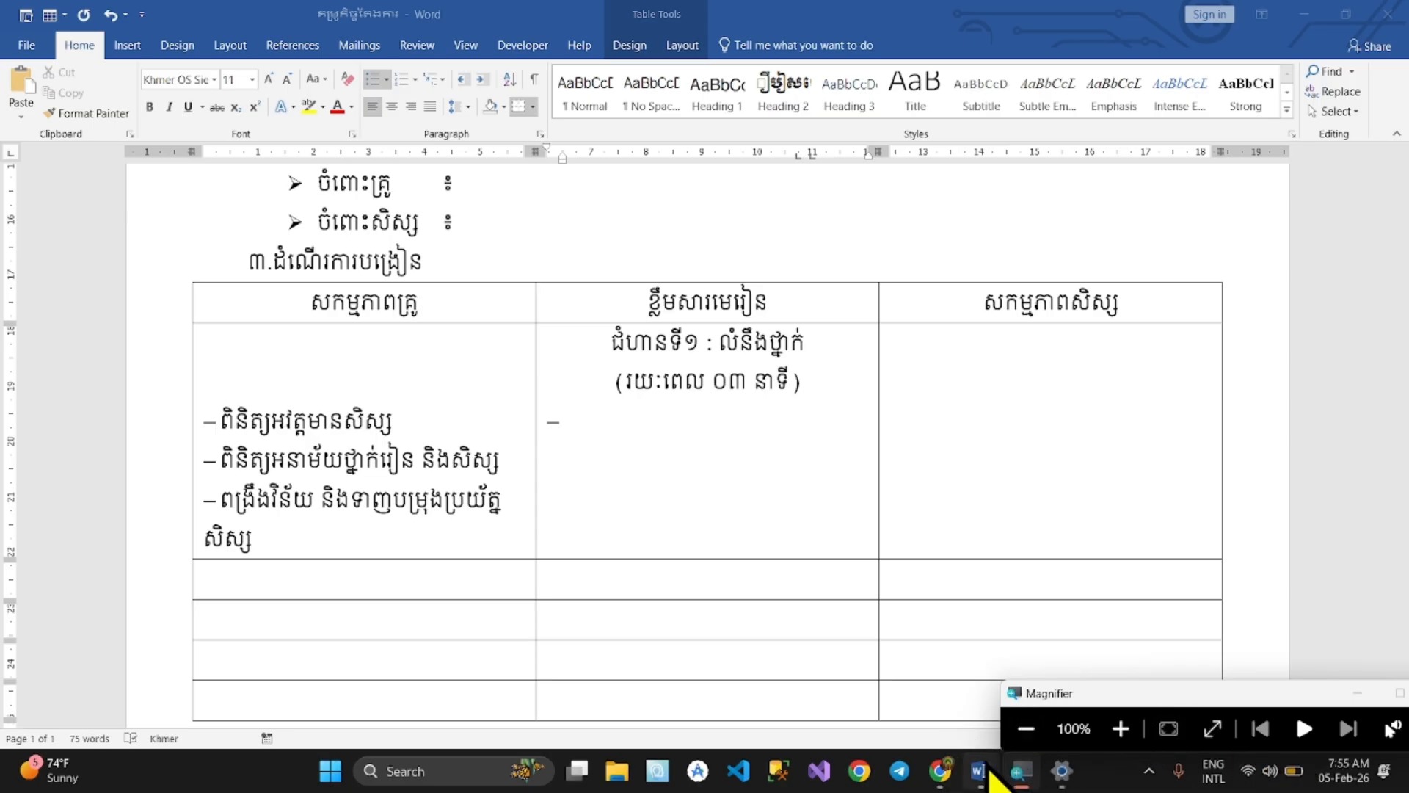
pyautogui.click(940, 771)
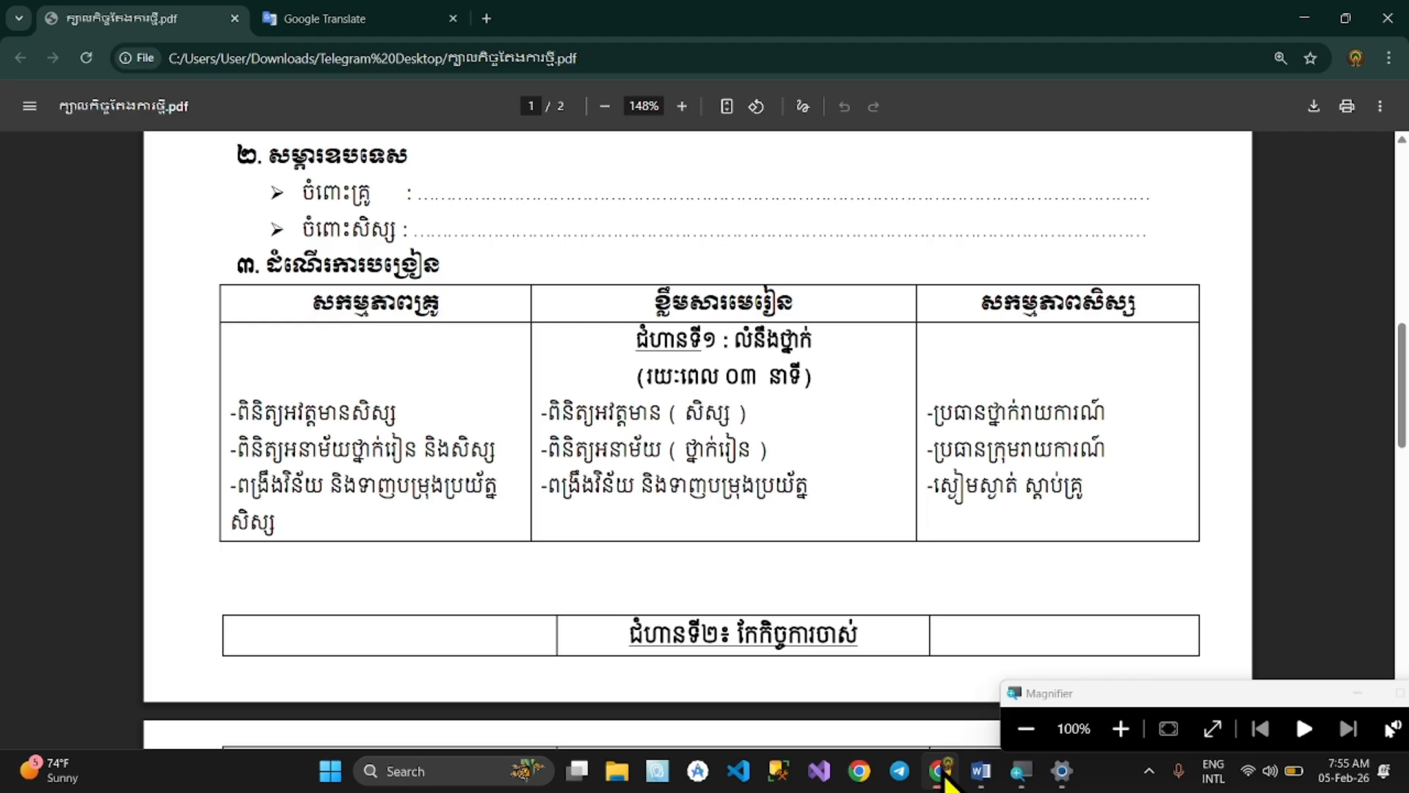
pyautogui.press('super+shift+s')
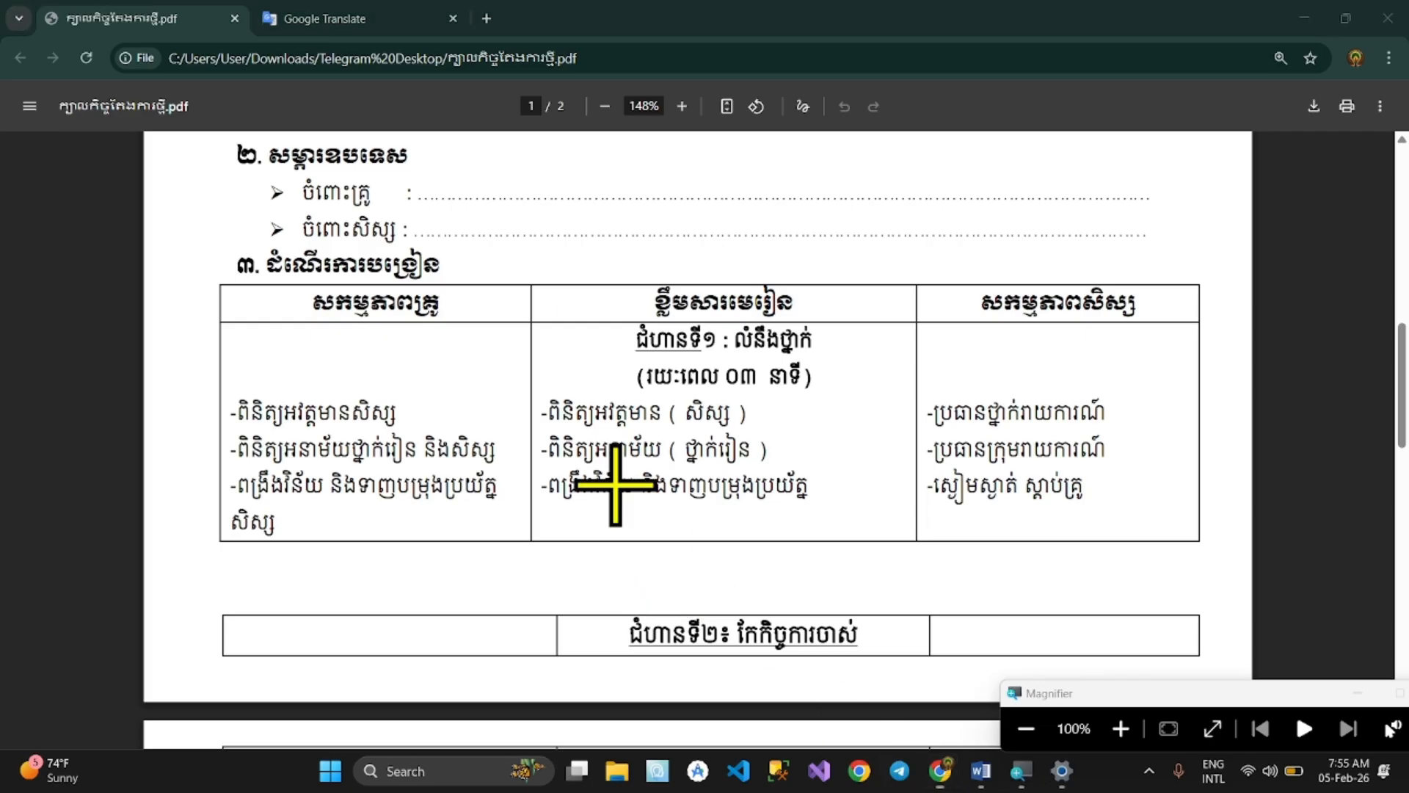
pyautogui.moveTo(545, 393); pyautogui.dragTo(866, 542)
# Replace the image in Google Translate with the lesson-content snip and copy its recognized Khmer text
pyautogui.click(367, 21)
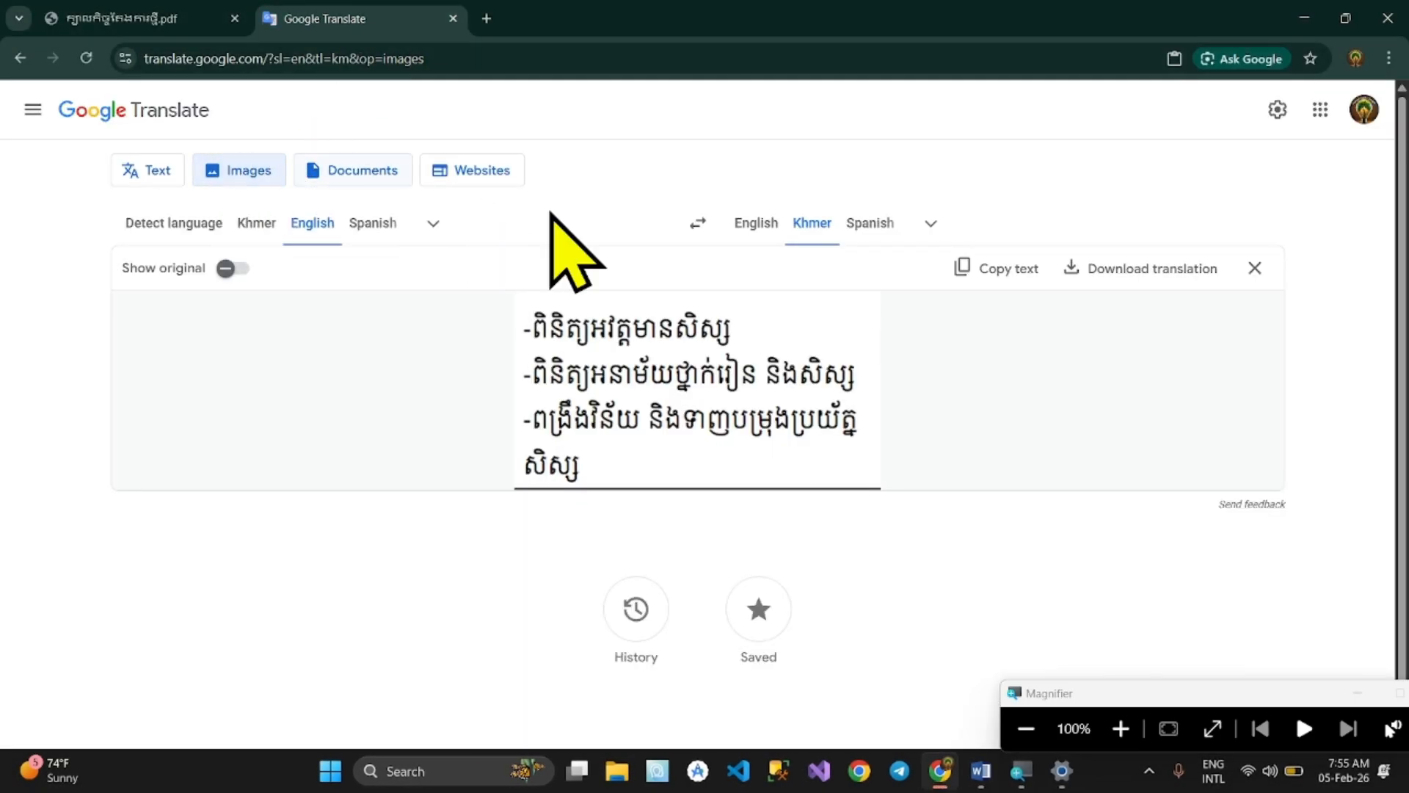
pyautogui.click(1255, 268)
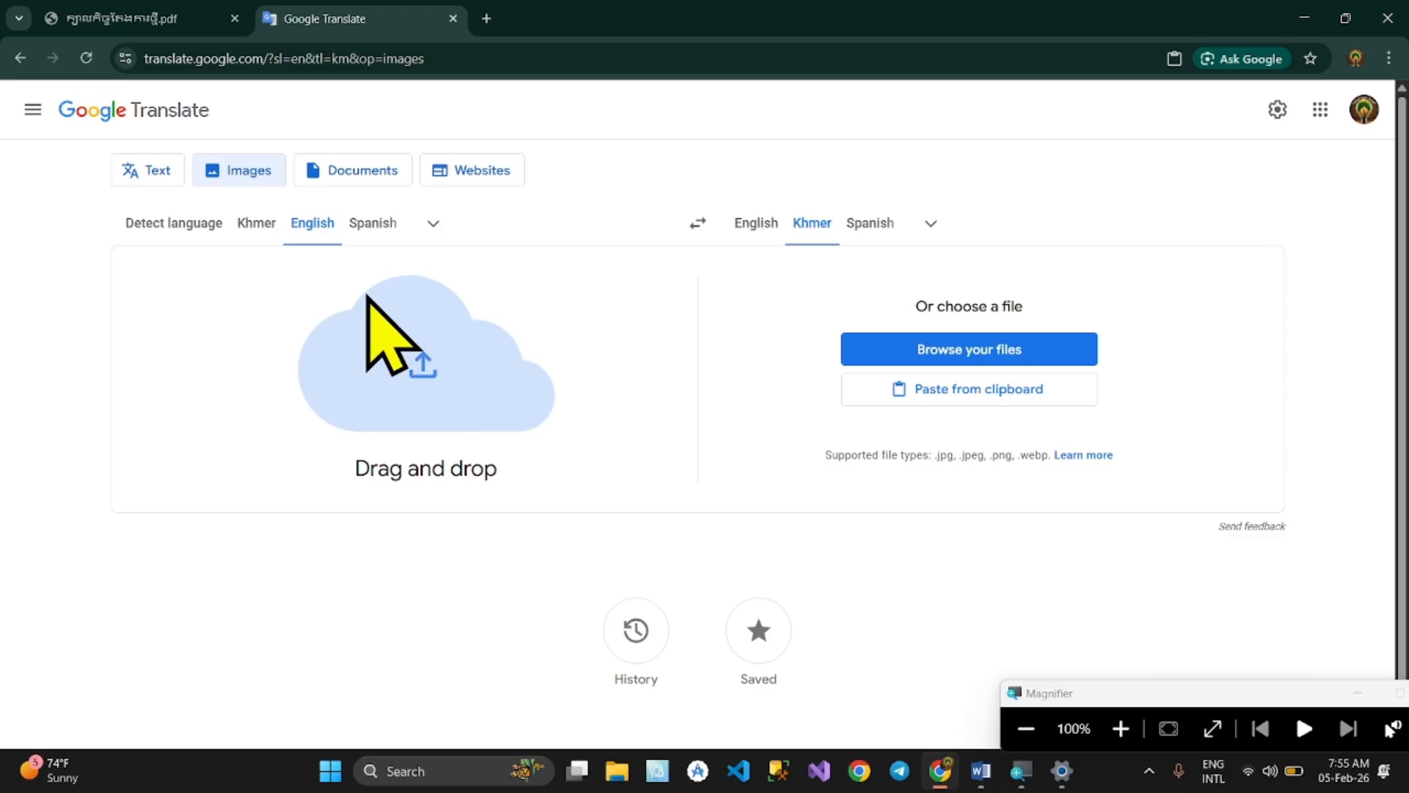
pyautogui.hotkey('ctrl', 'v')
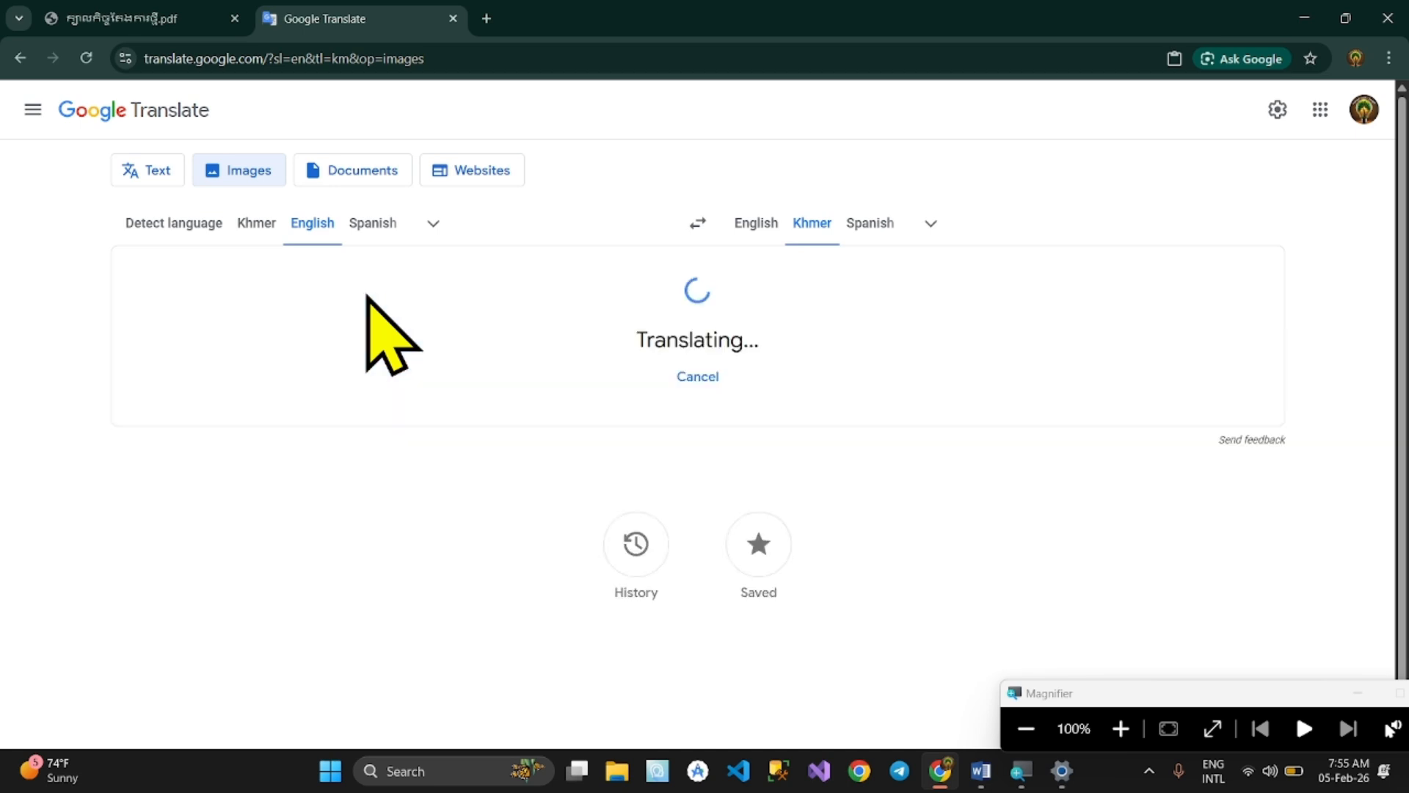
pyautogui.click(999, 270)
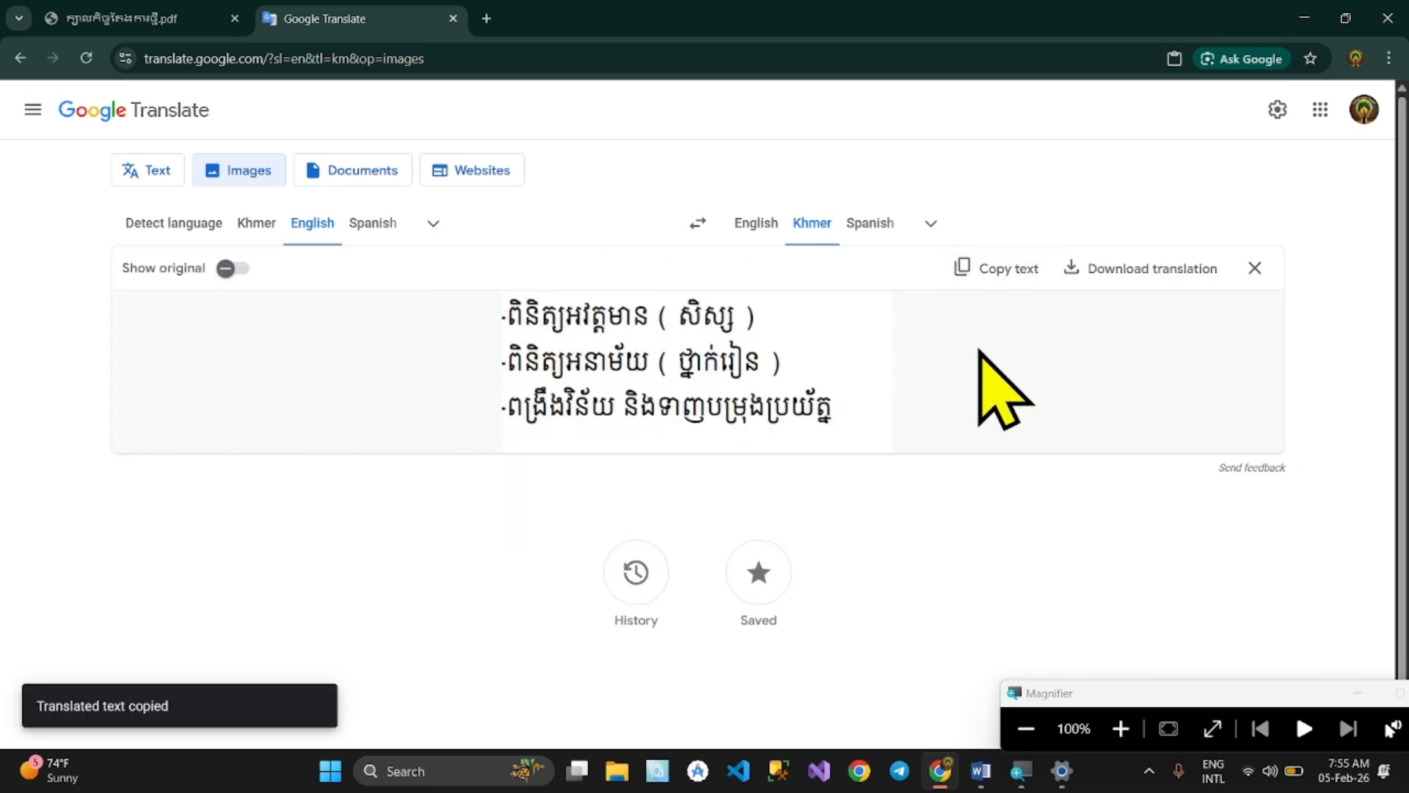
# Return to Word, paste the text at the lesson-content cell's dash bullet, and match its formatting to the first teacher-activity item with Format Painter
pyautogui.click(981, 770)
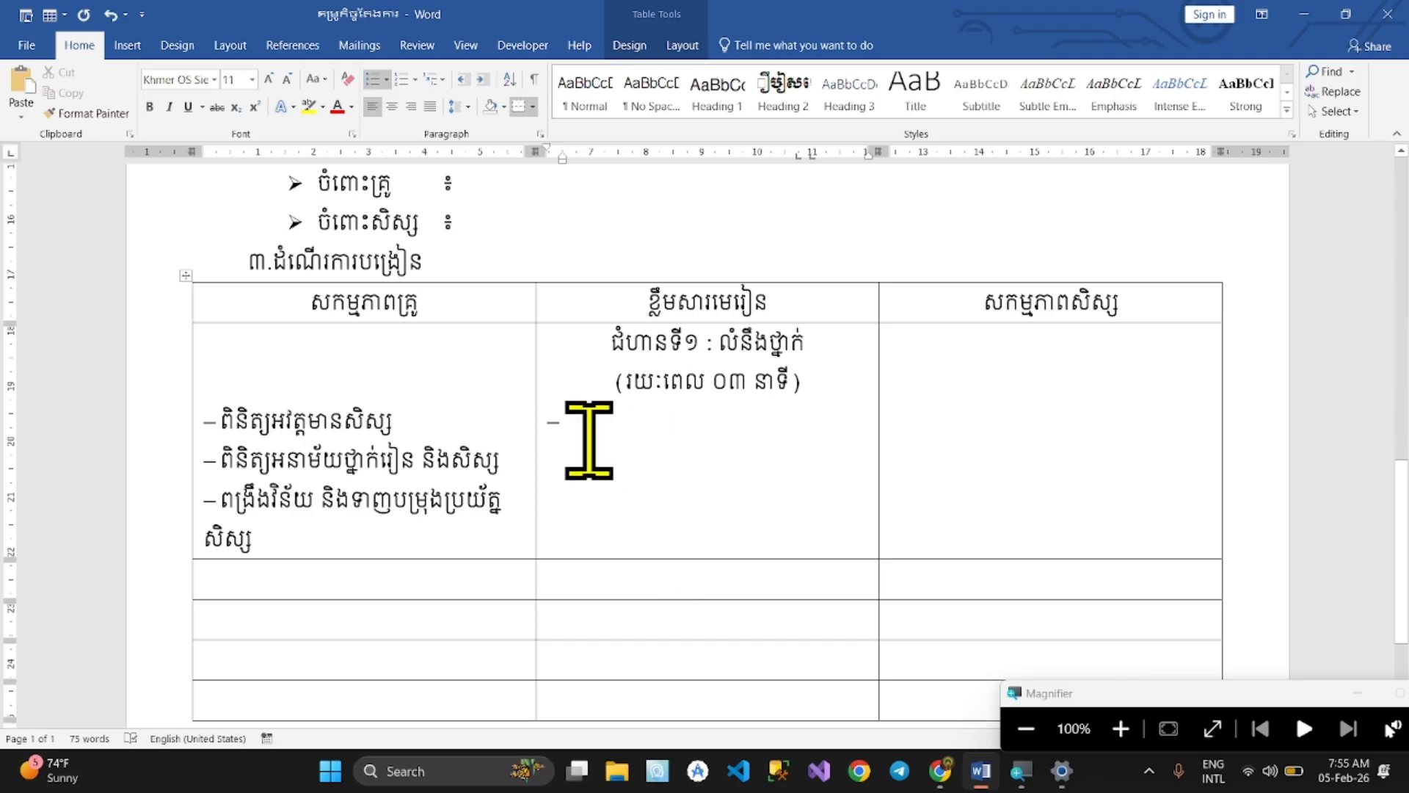
pyautogui.rightClick(587, 431)
pyautogui.click(620, 100)
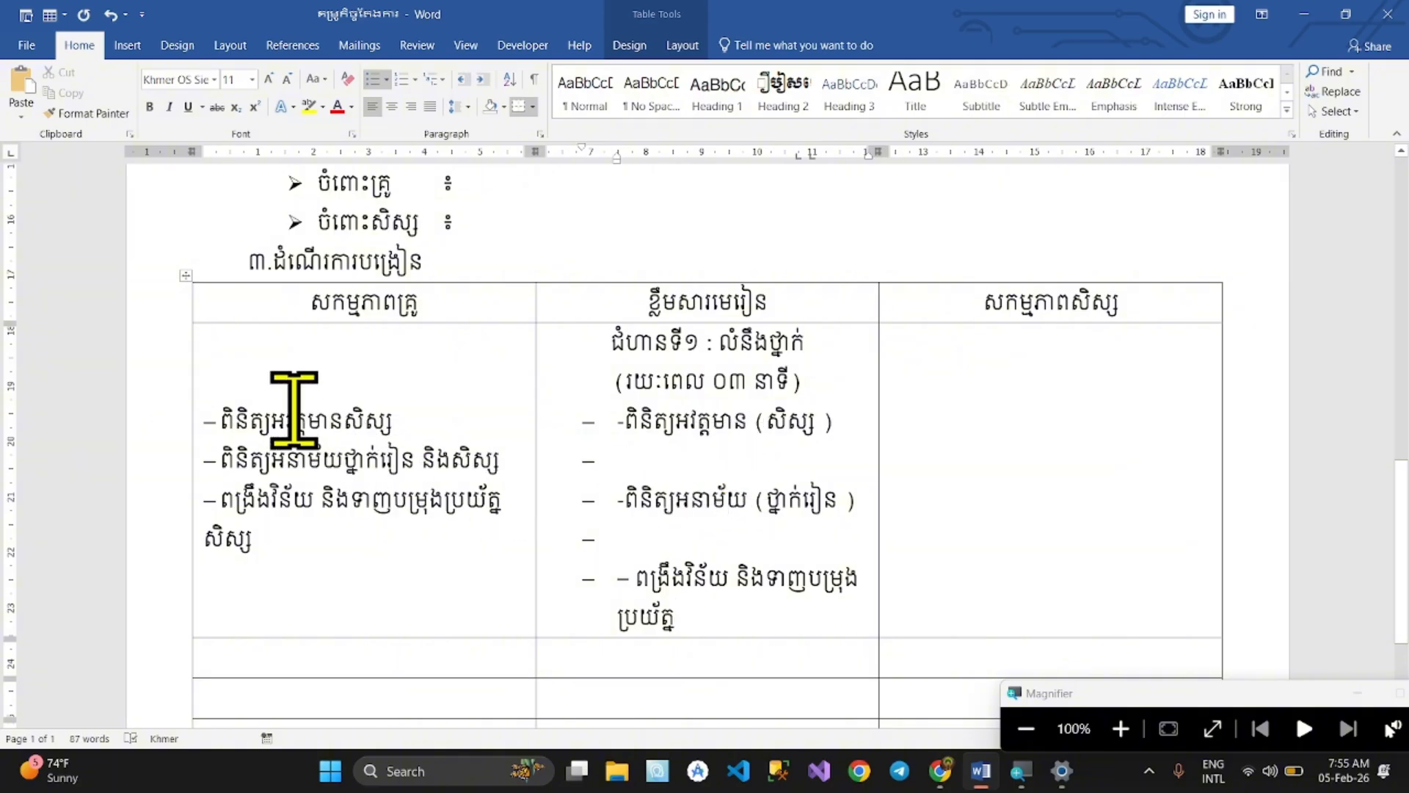
pyautogui.click(272, 422)
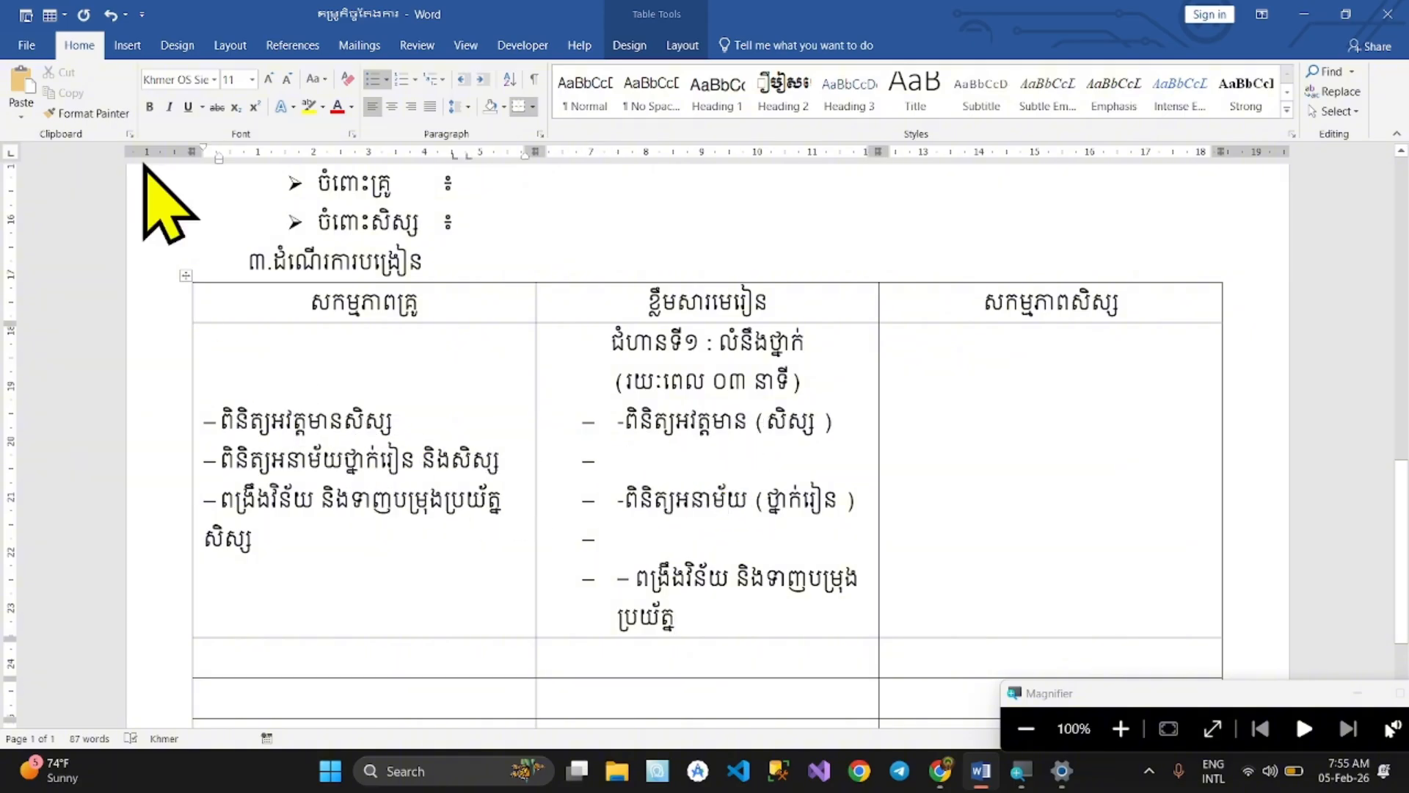
pyautogui.click(87, 113)
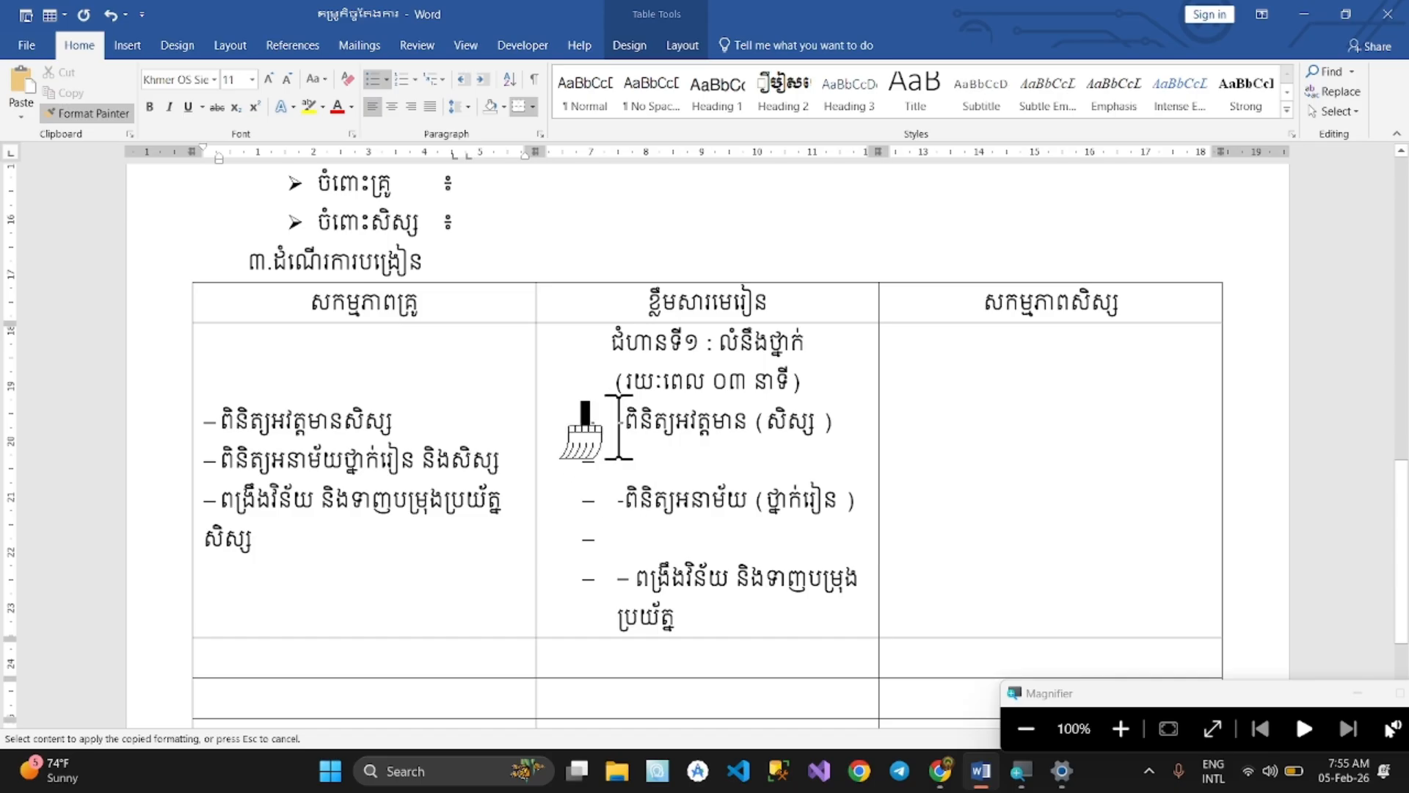
pyautogui.moveTo(619, 417)
pyautogui.mouseDown()
pyautogui.moveTo(748, 572)
pyautogui.moveTo(592, 574)
pyautogui.mouseUp()
# Remove the extra hyphens and the empty bulleted lines from the pasted lesson-content list, leaving three dash-bulleted items
pyautogui.press('BackSpace')
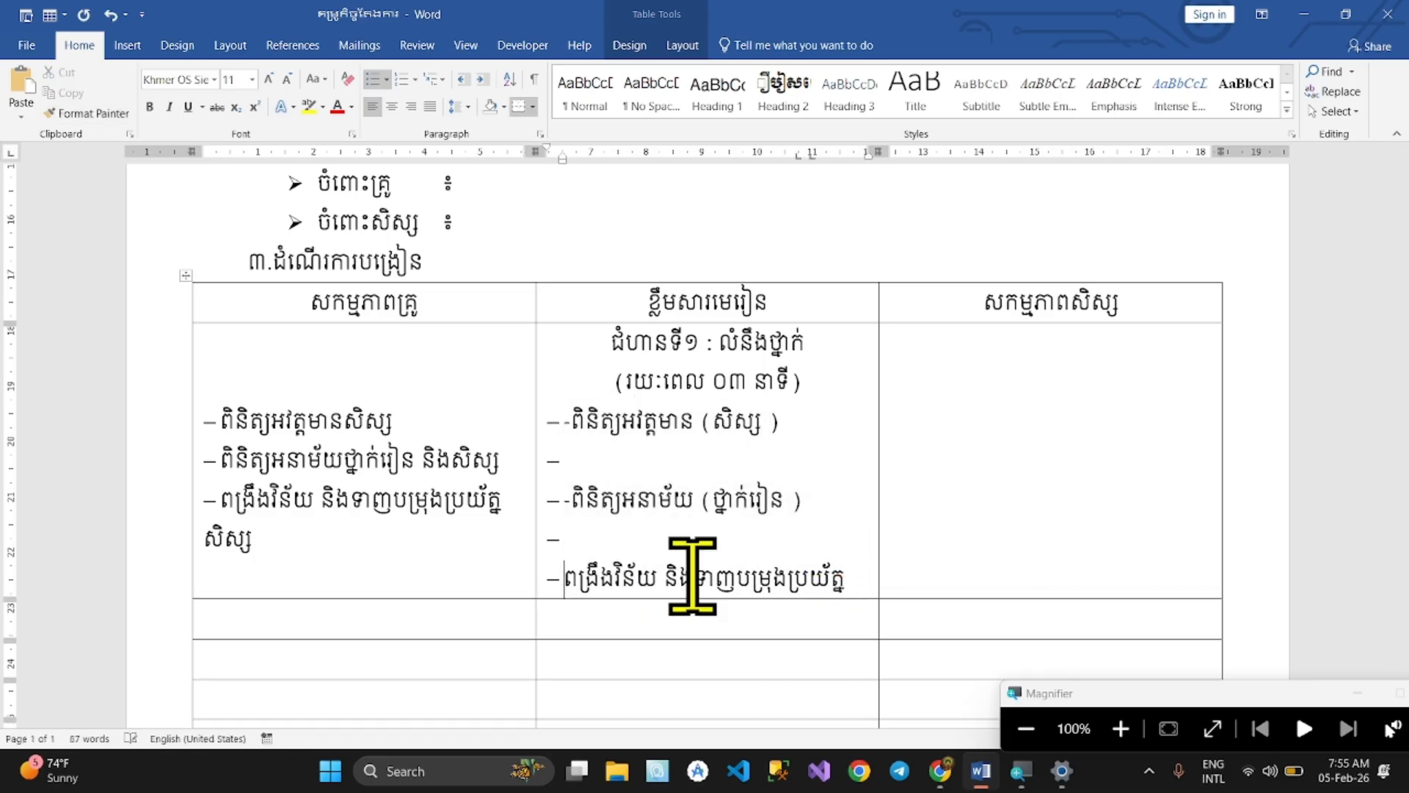
pyautogui.press('BackSpace')
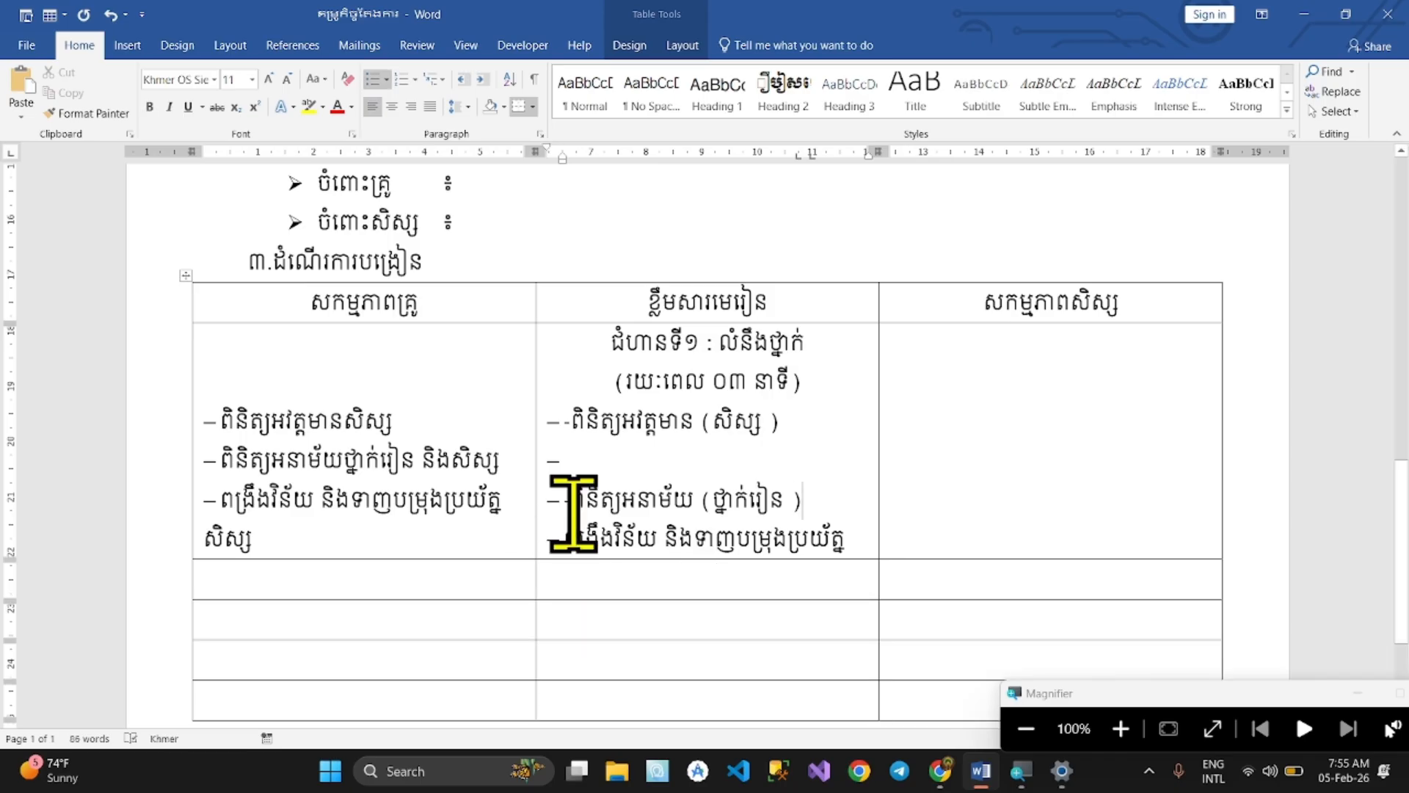
pyautogui.click(584, 500)
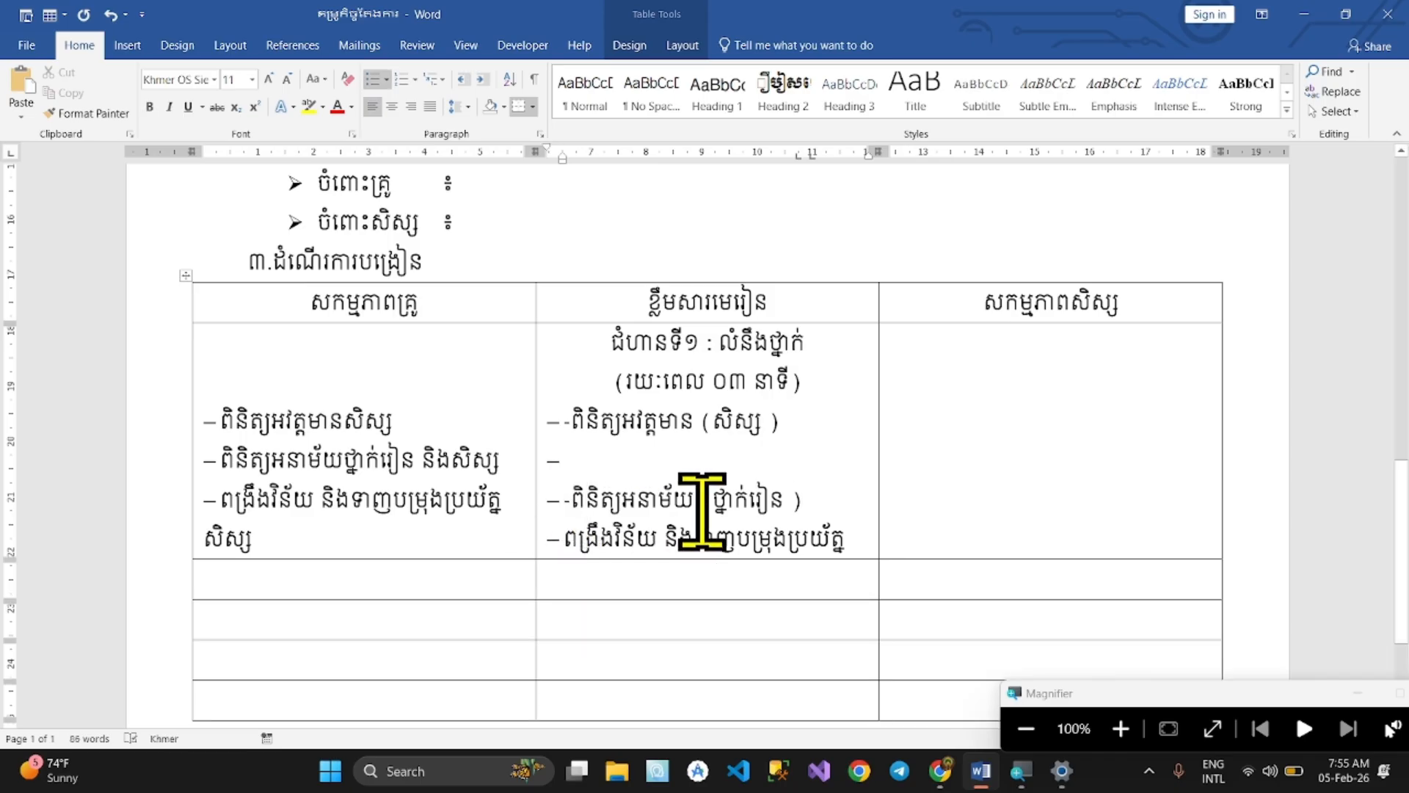
pyautogui.press('BackSpace')
pyautogui.press('BackSpace')
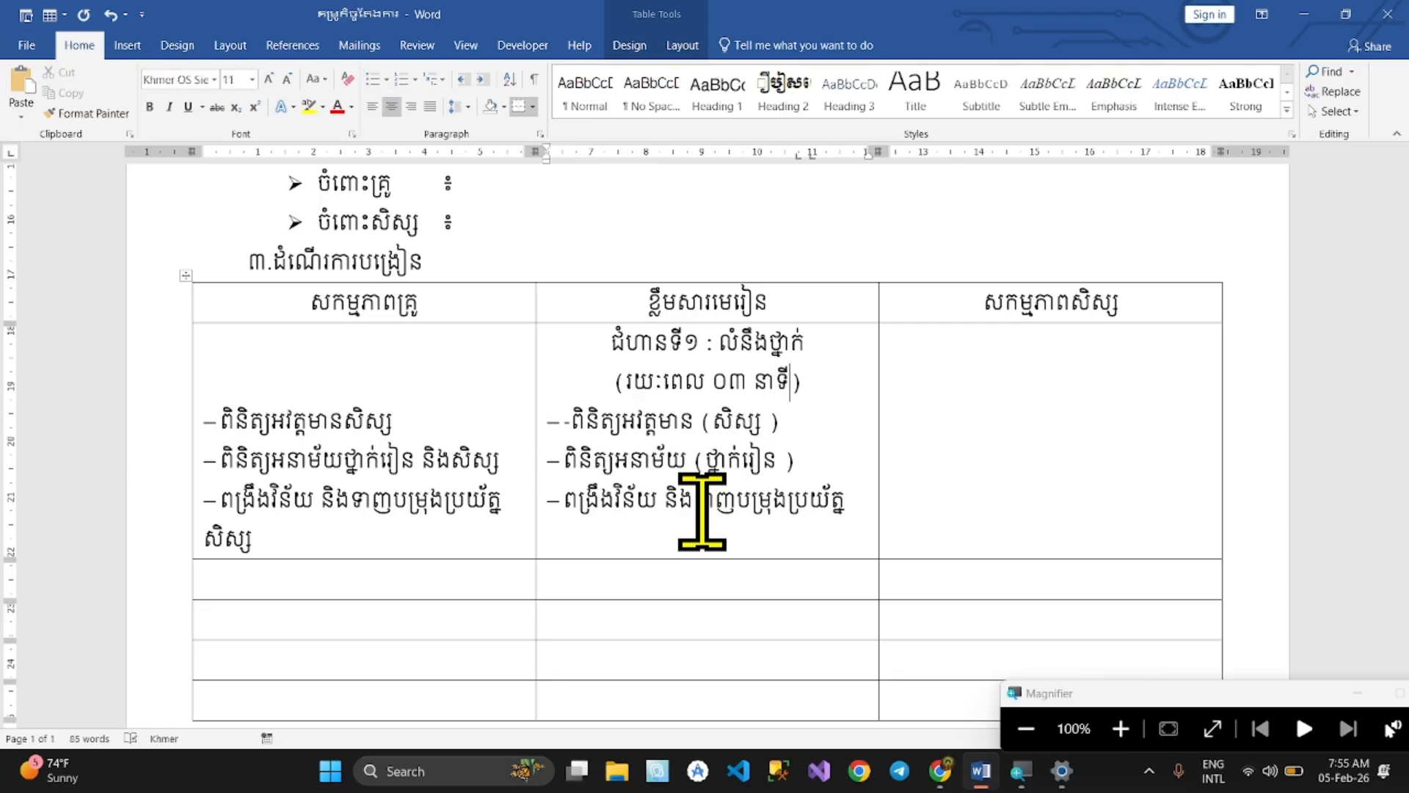
pyautogui.click(570, 429)
pyautogui.press('BackSpace')
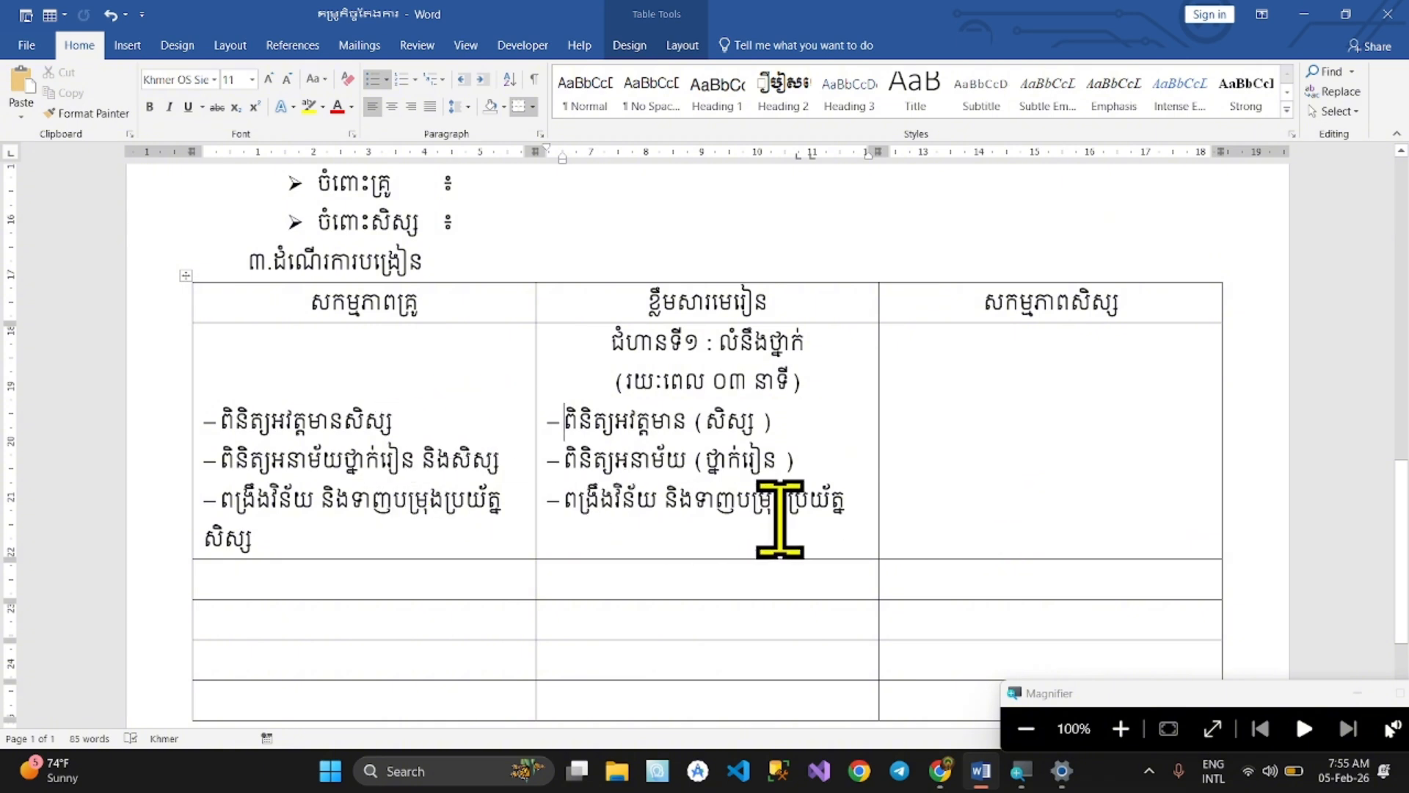
# Add blank lines in the step-one cell of the student-activity column down to the level of the first list item
pyautogui.scroll(-1, 784, 525)
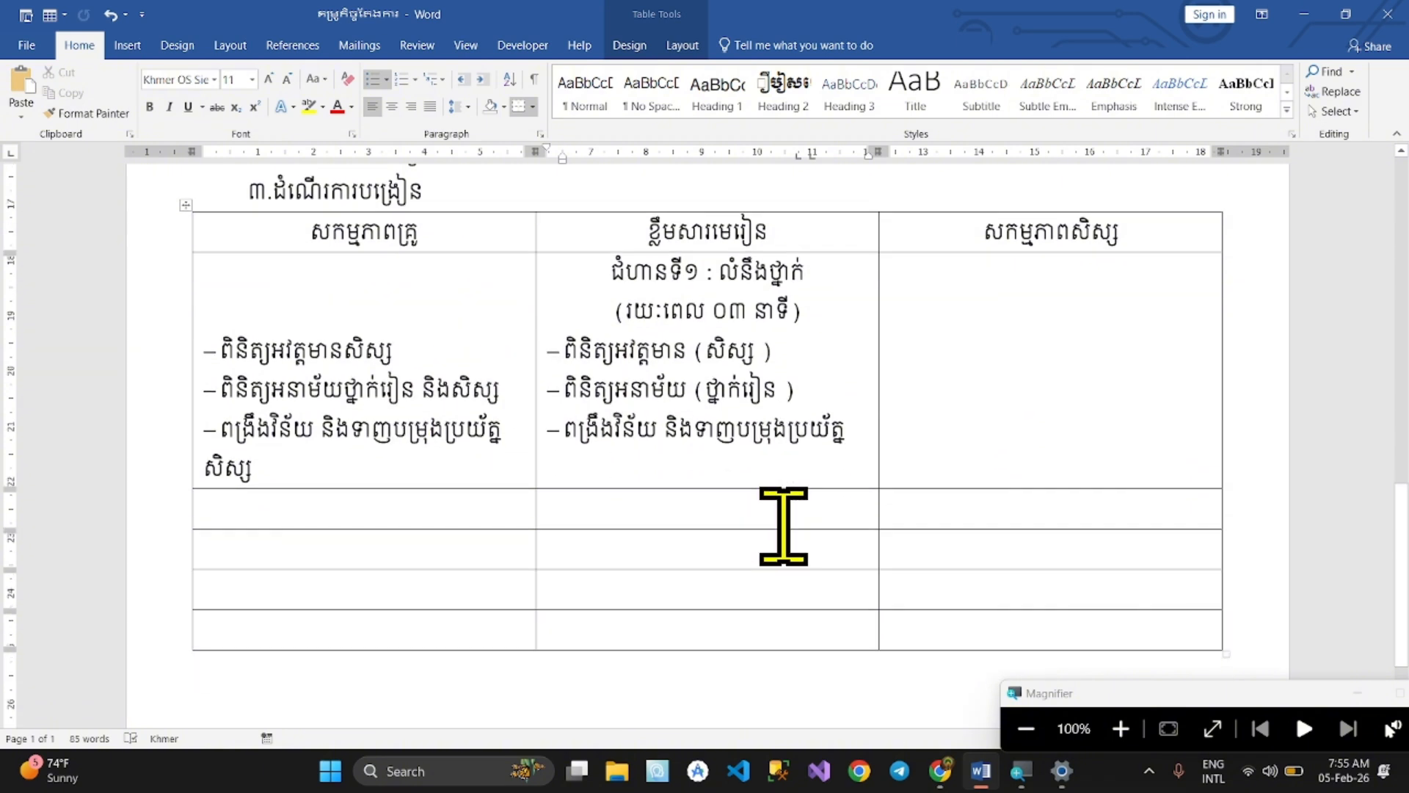
pyautogui.click(944, 378)
pyautogui.press('Return')
pyautogui.press('Return')
pyautogui.press('Return')
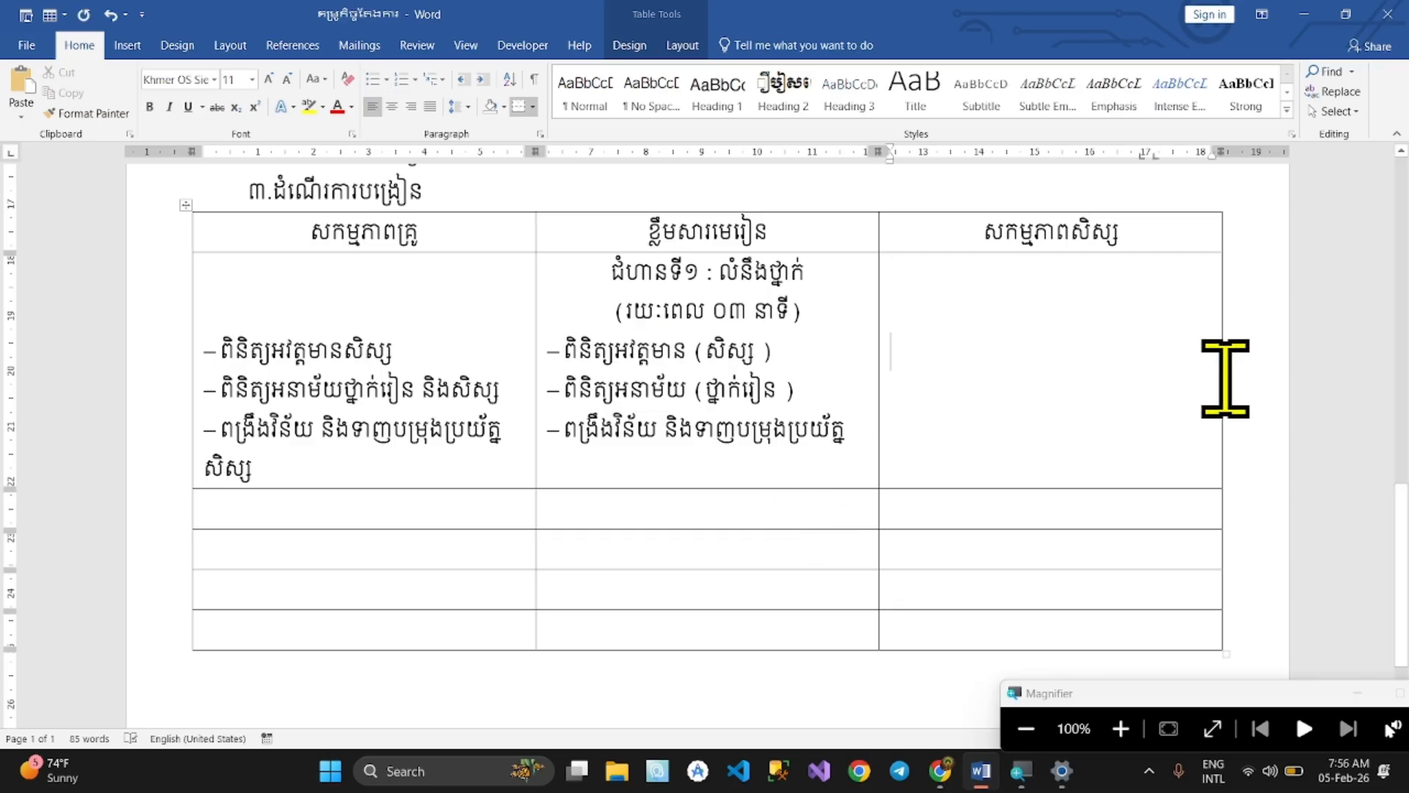
pyautogui.scroll(-1, 1211, 380)
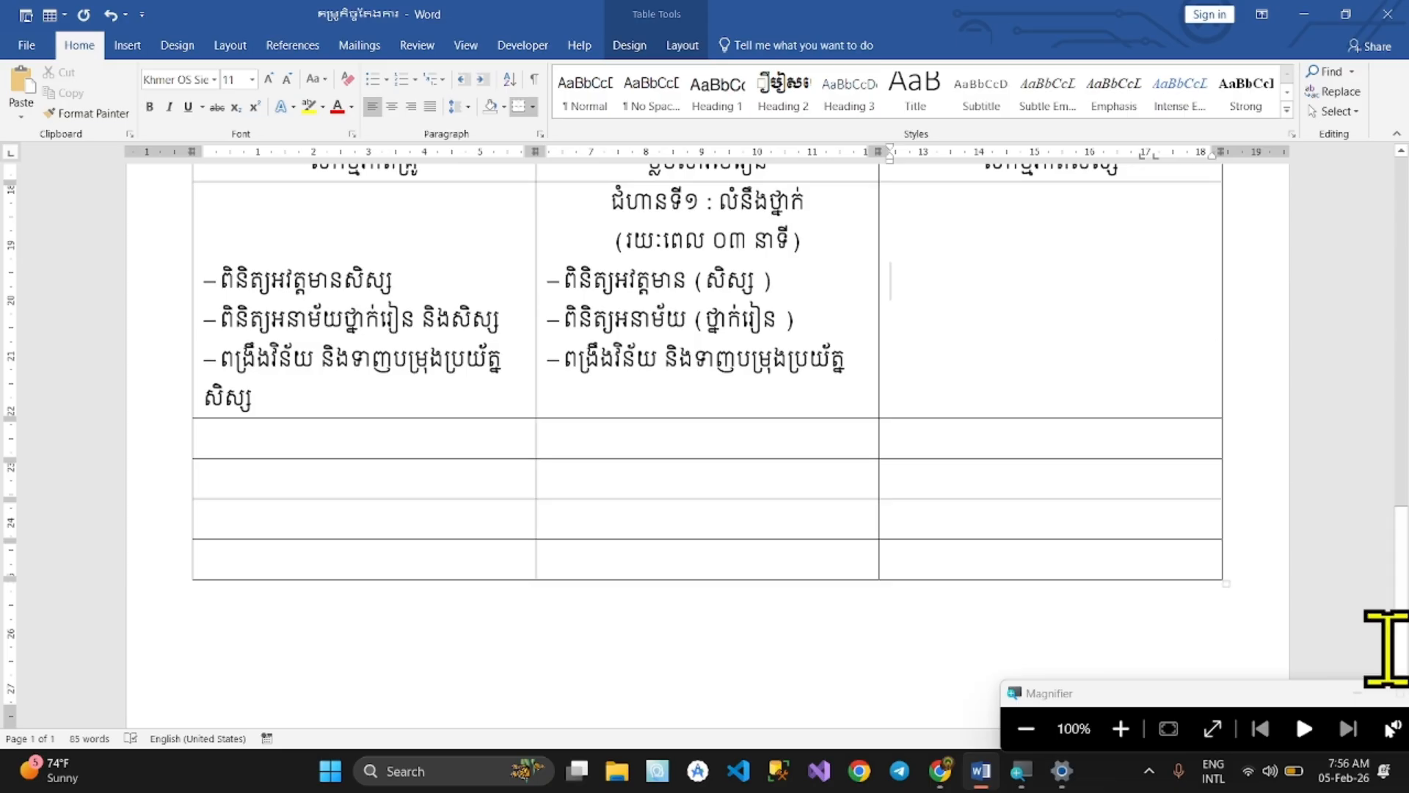
# Switch to the reference PDF in Chrome and snip the three step-one list lines of the student-activity column
pyautogui.click(947, 775)
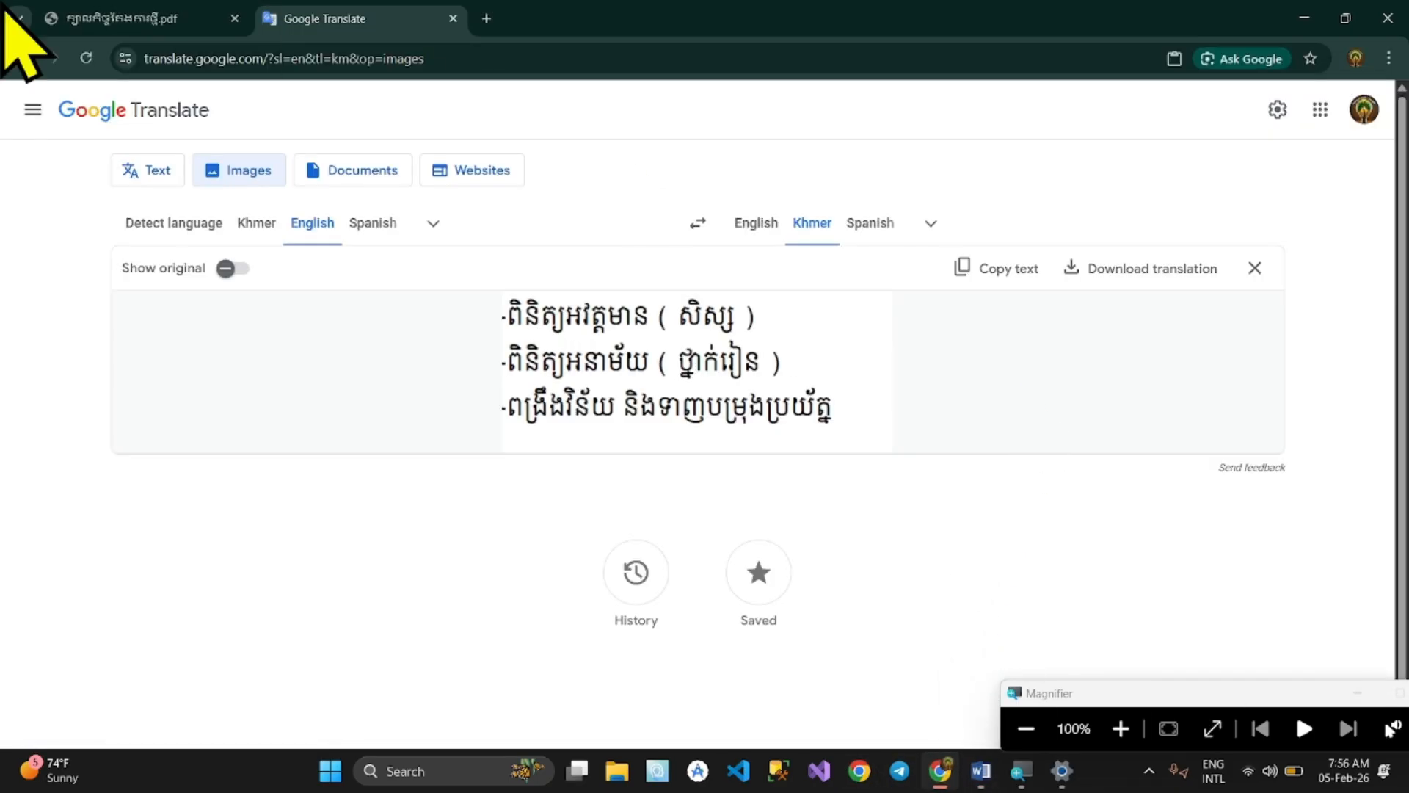
pyautogui.click(103, 17)
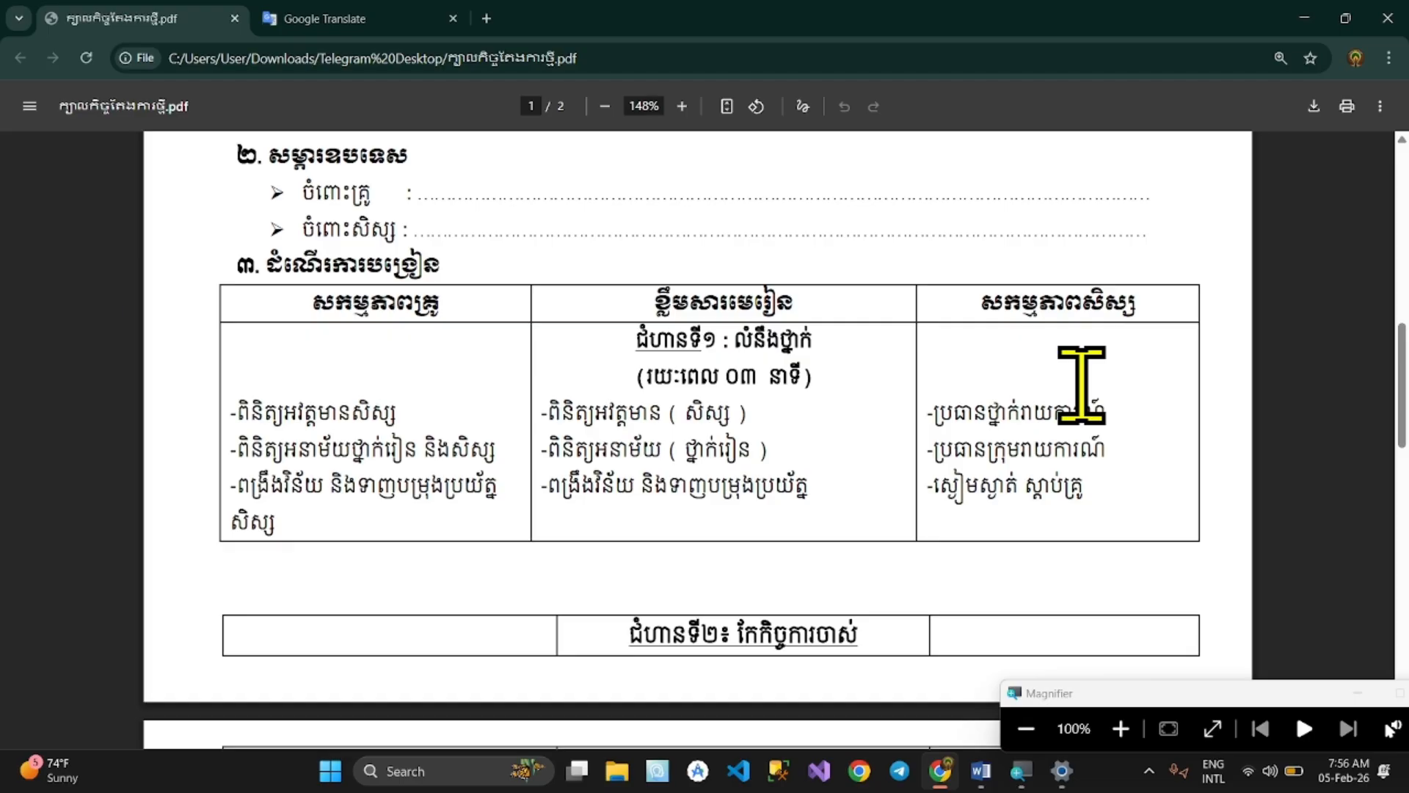
pyautogui.press('super+shift+s')
pyautogui.moveTo(930, 380); pyautogui.dragTo(1167, 539)
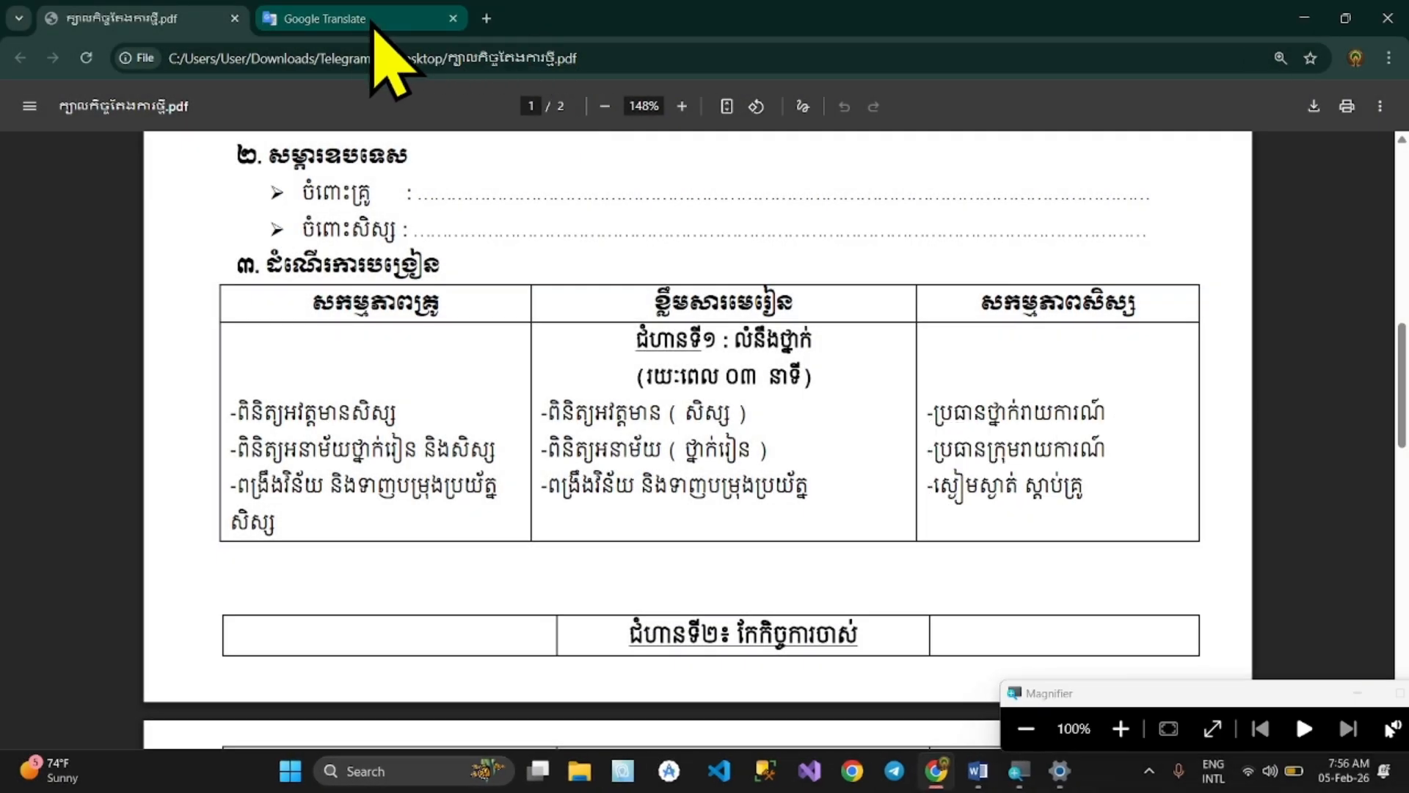
# Replace the image in Google Translate with the student-activity snip and copy its recognized Khmer text
pyautogui.click(370, 21)
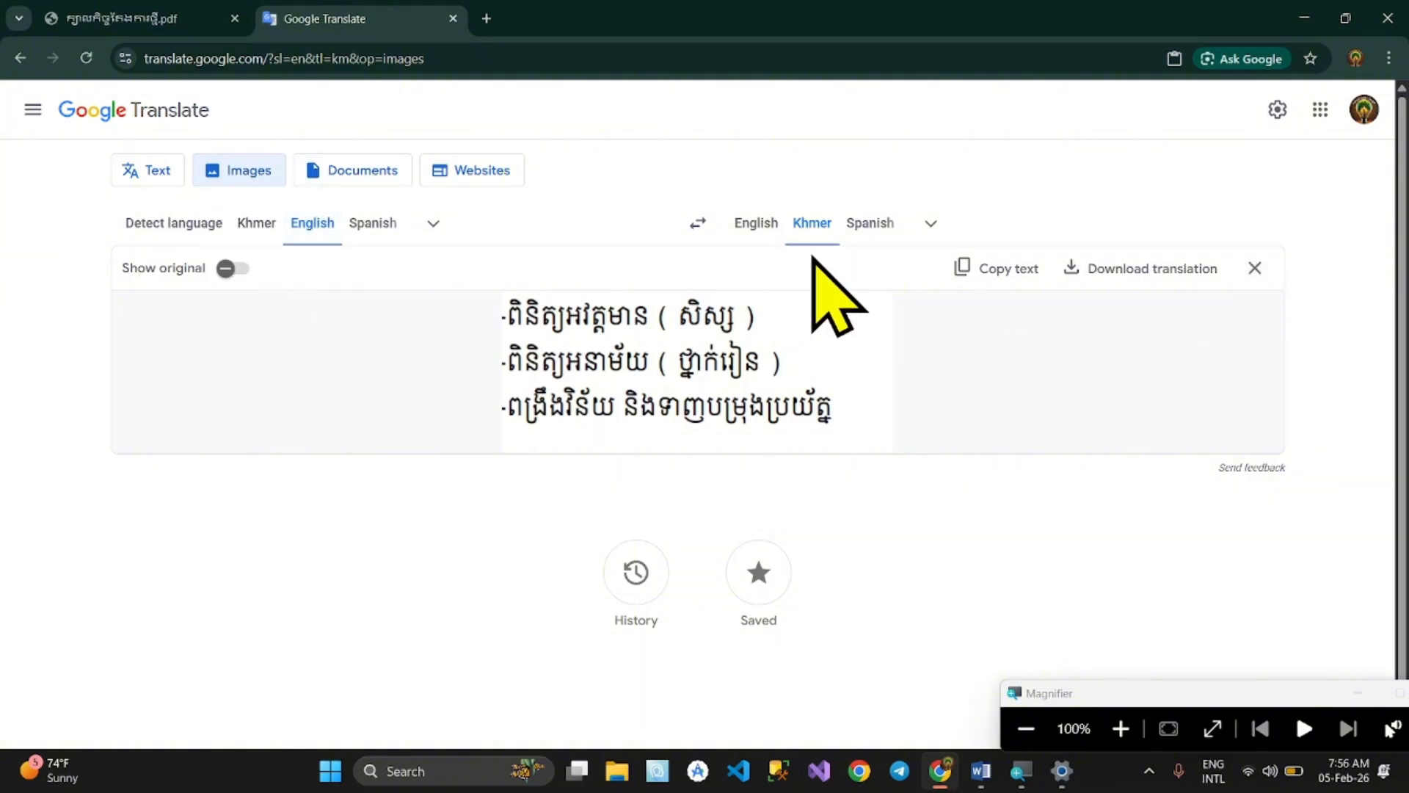
pyautogui.click(1255, 268)
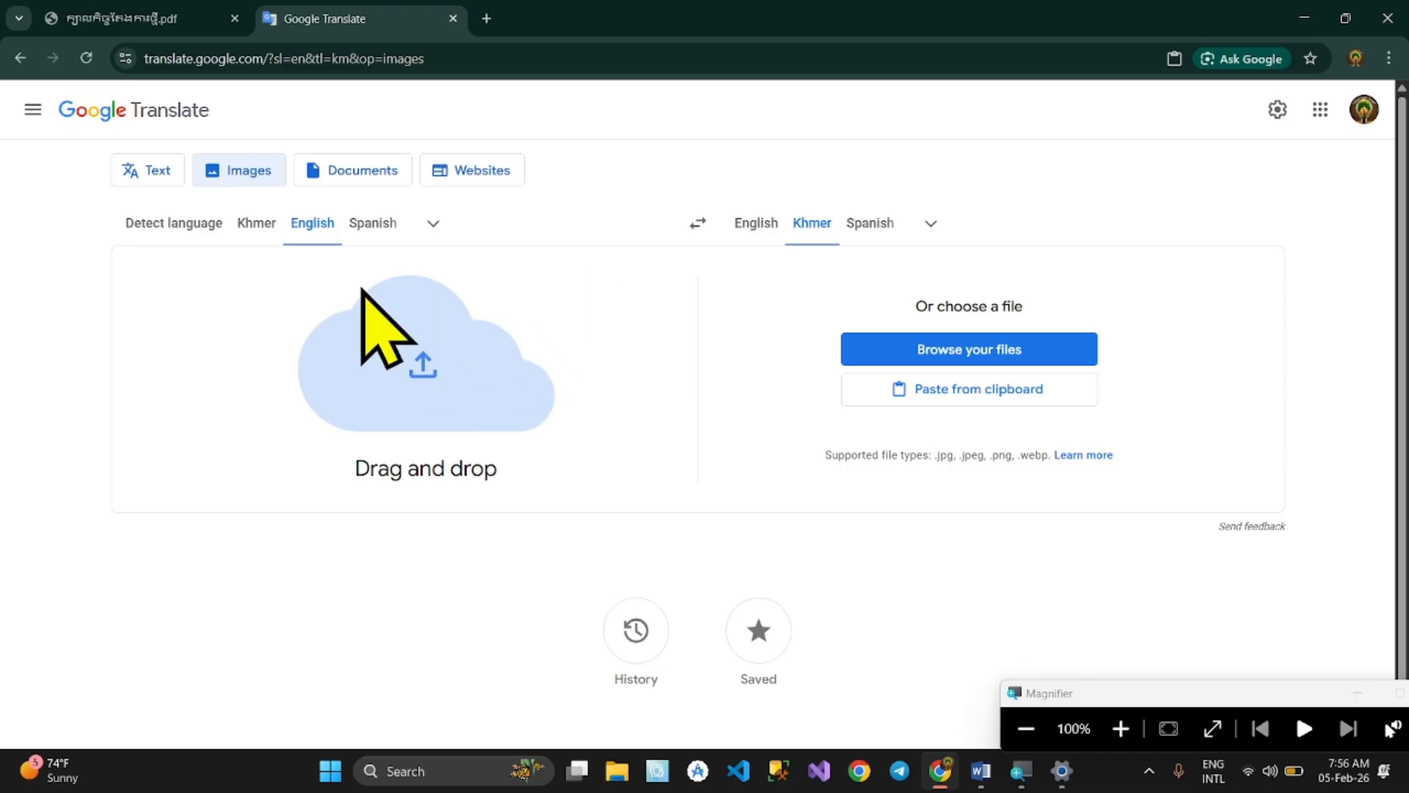
pyautogui.hotkey('ctrl', 'v')
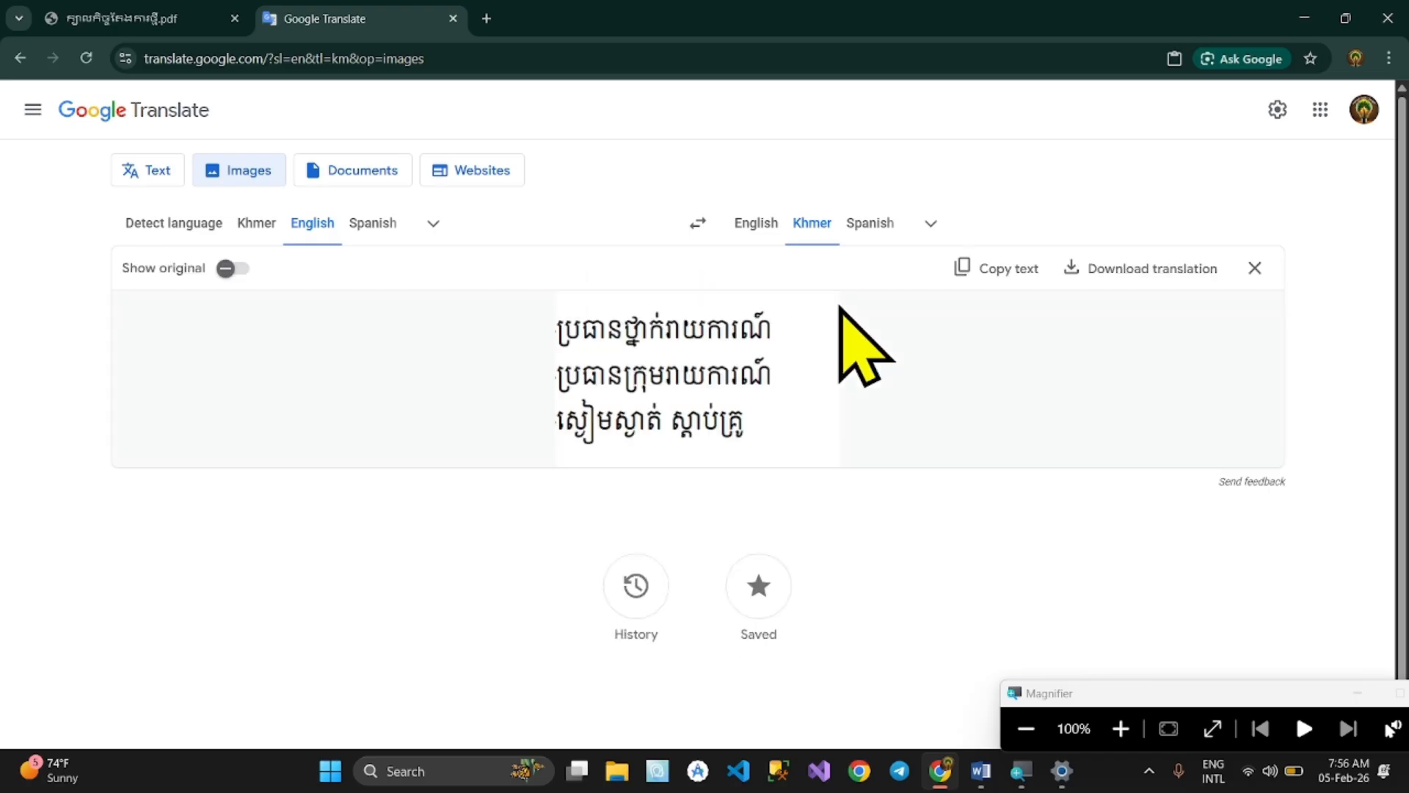
pyautogui.click(996, 282)
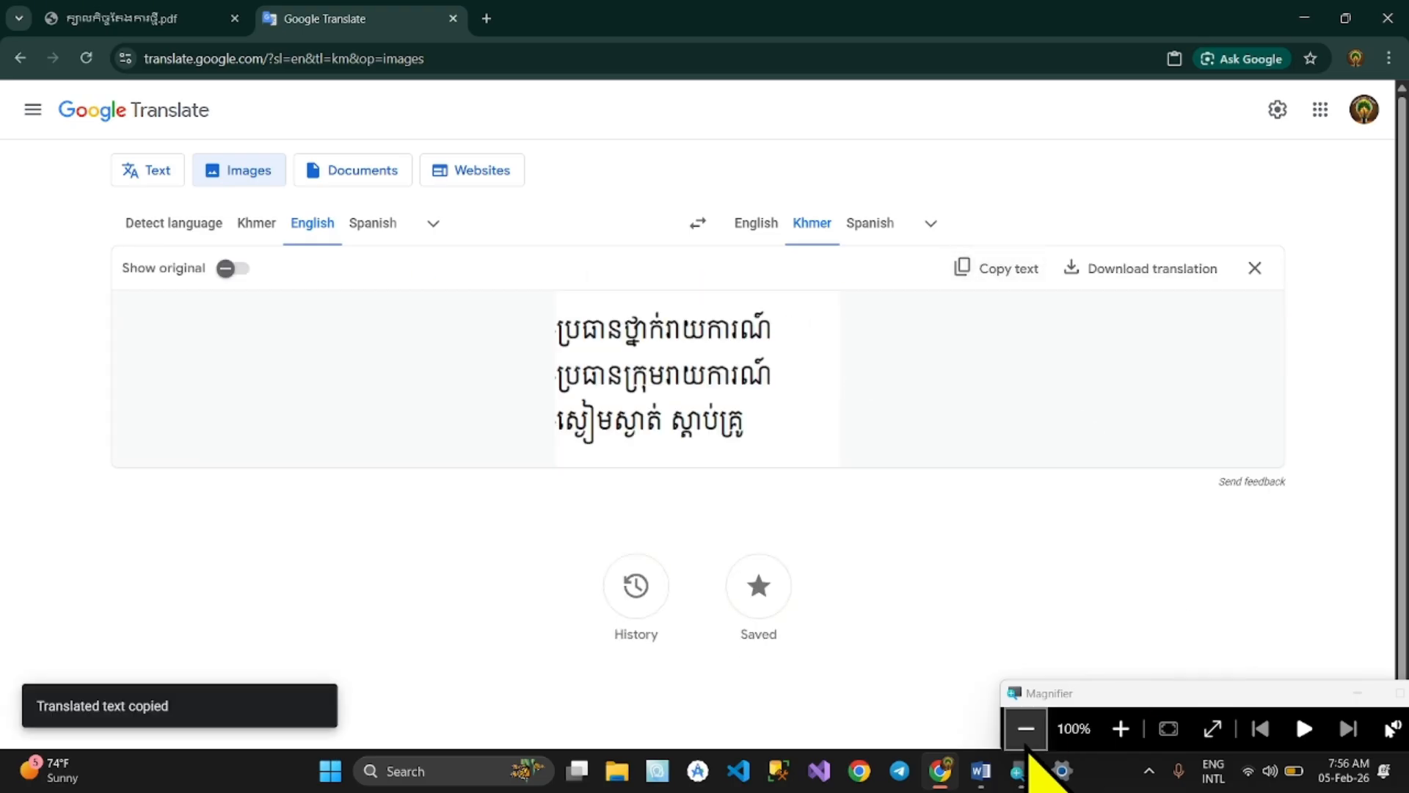
# Paste the copied text into Word's student-activity cell for step one as plain text and apply the lesson-content list's dash-bullet formatting to it
pyautogui.click(980, 770)
pyautogui.rightClick(915, 283)
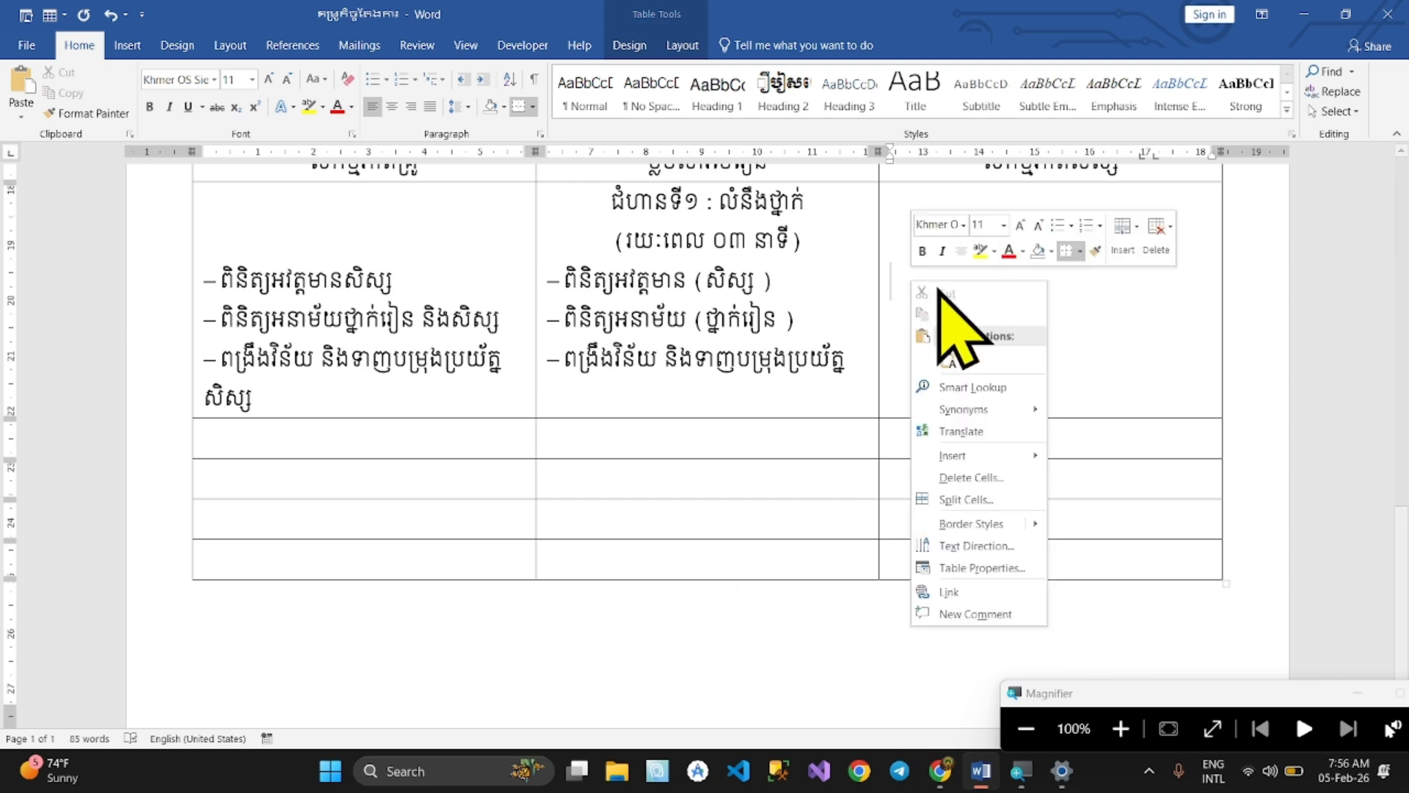
pyautogui.click(935, 351)
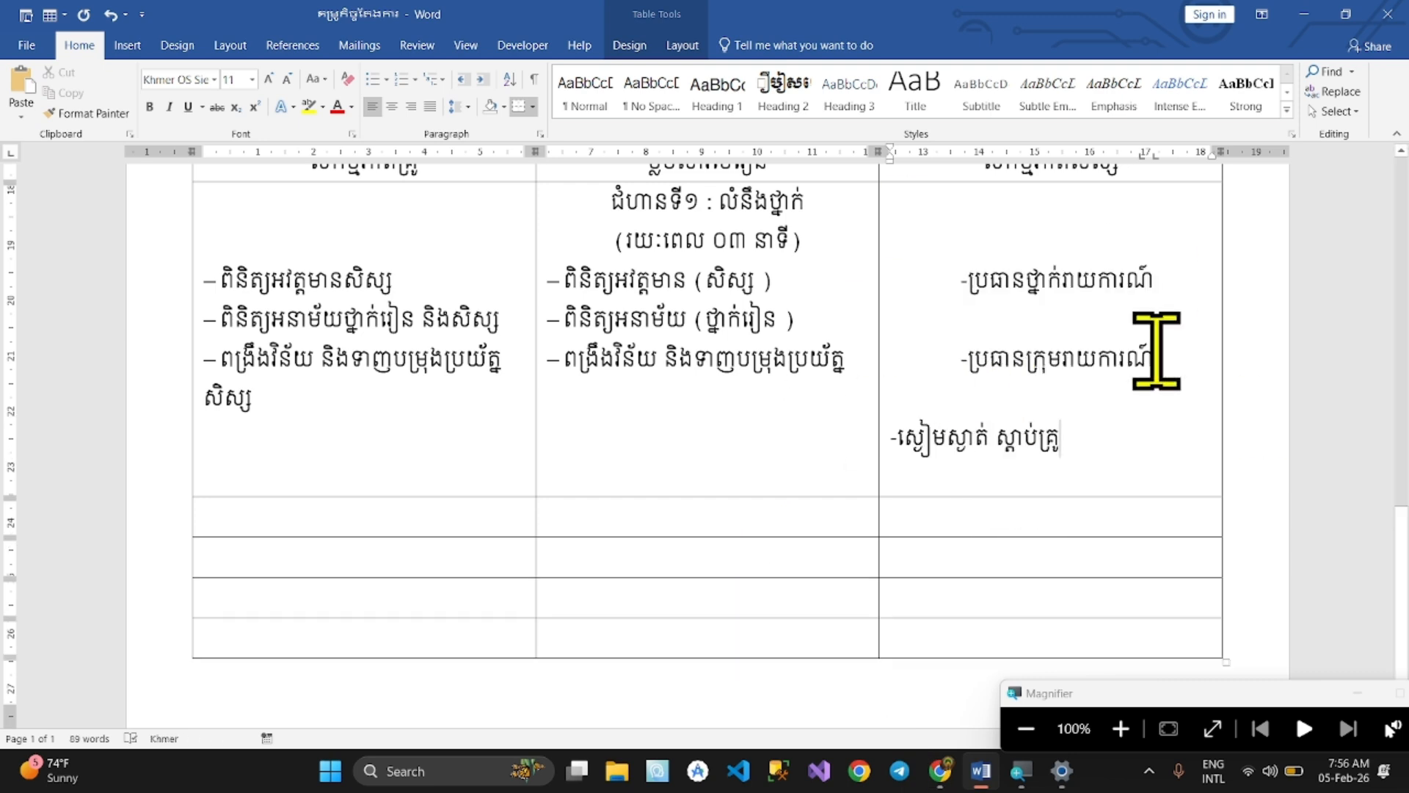
pyautogui.click(594, 293)
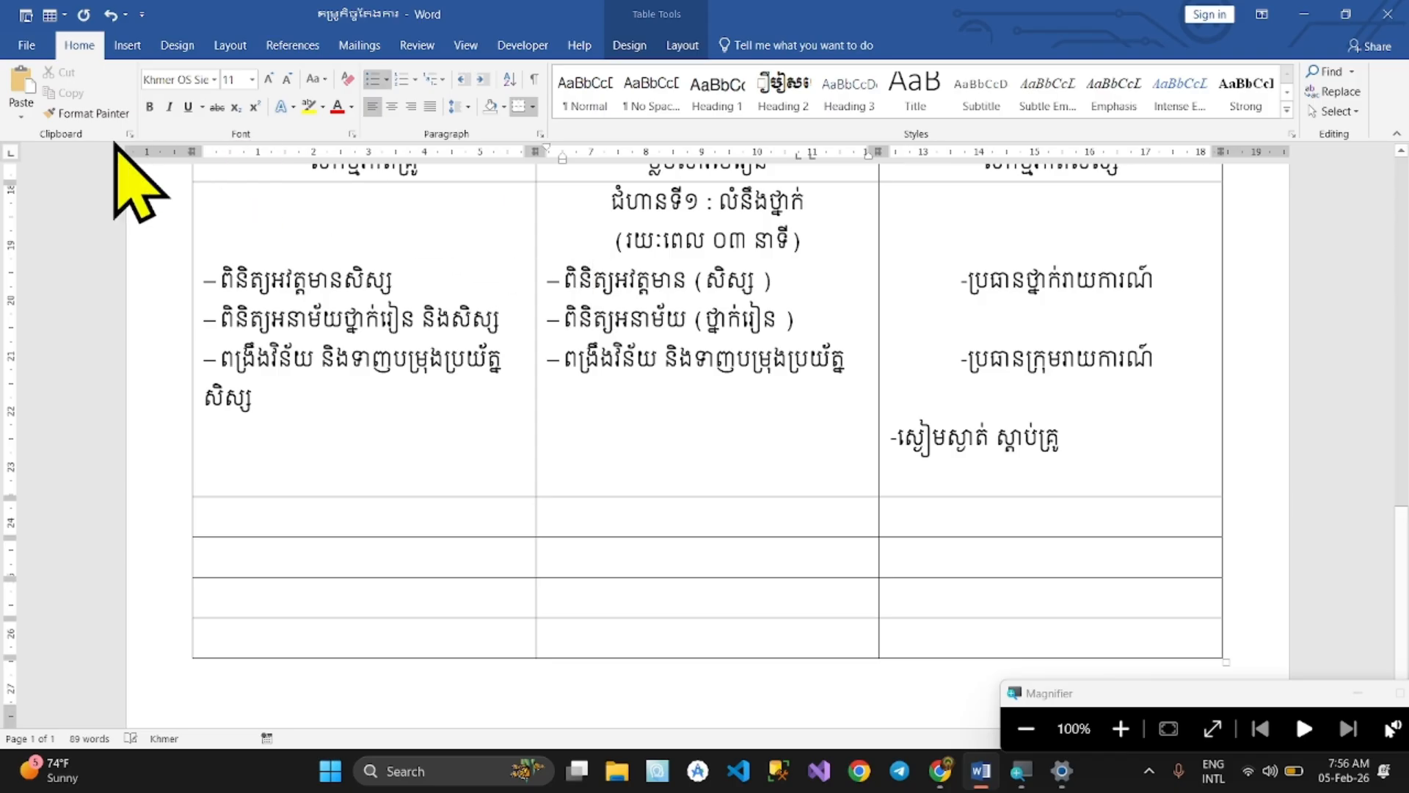
pyautogui.click(82, 113)
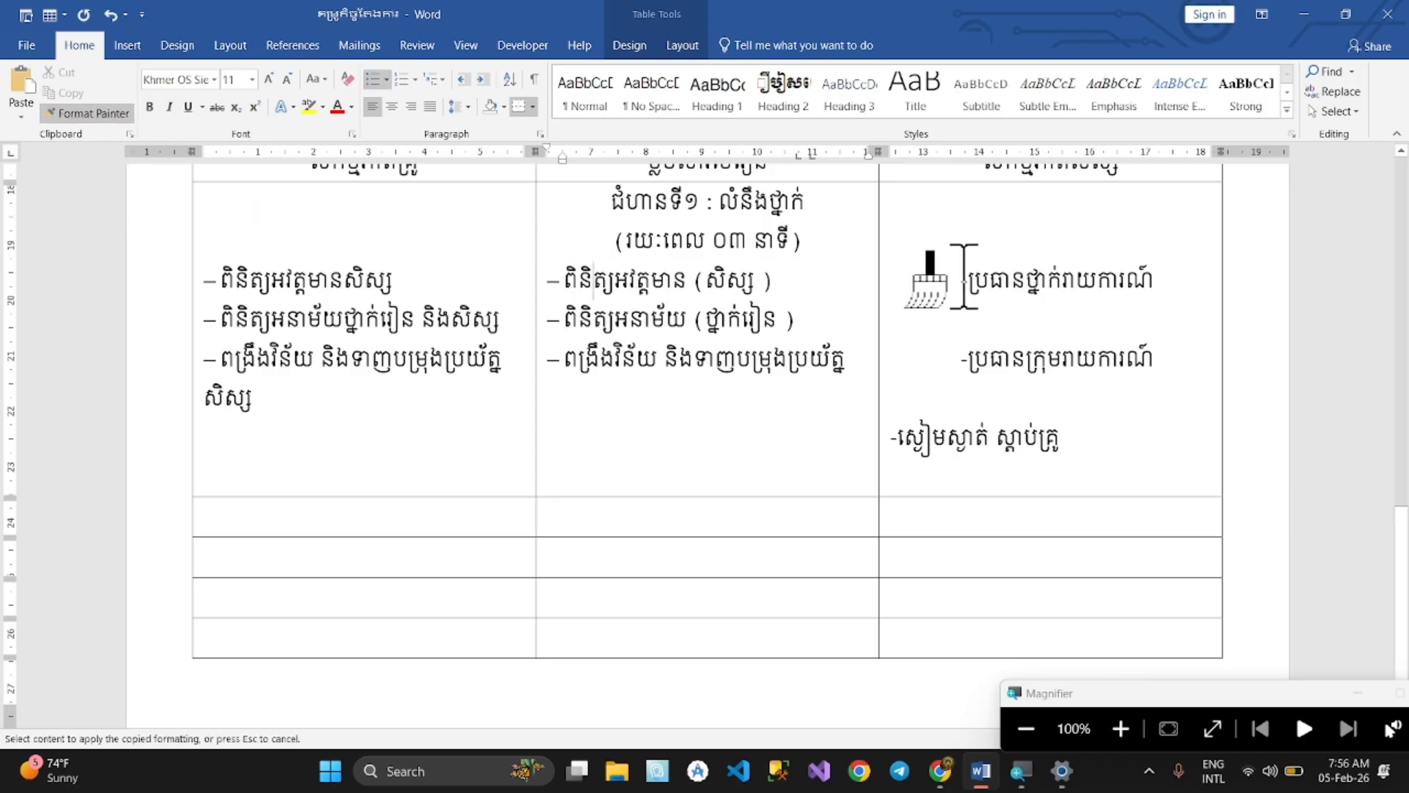
pyautogui.moveTo(964, 277)
pyautogui.mouseDown()
pyautogui.moveTo(1116, 377)
pyautogui.moveTo(1123, 445)
pyautogui.mouseUp()
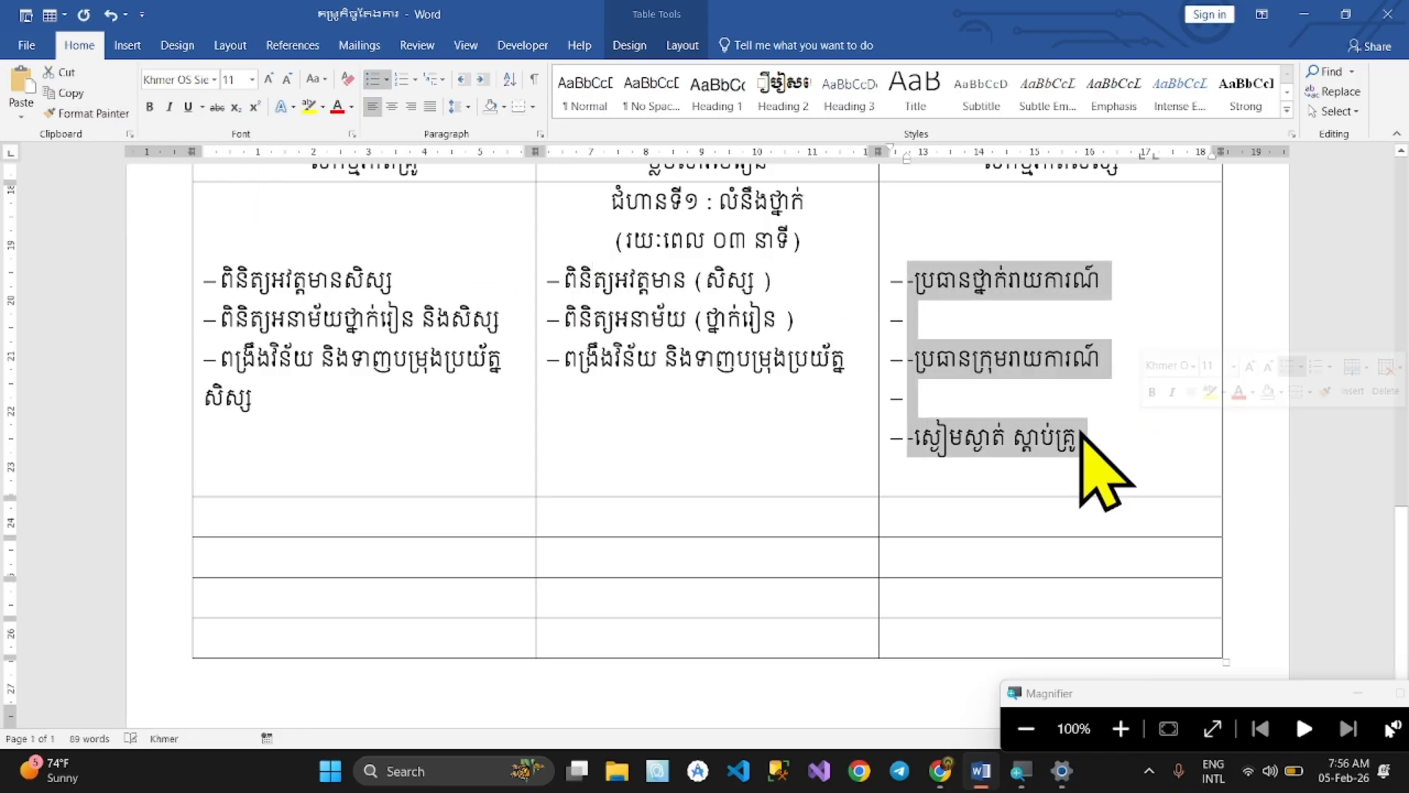
# Remove the empty bulleted lines and the extra hyphens from the student-activity list, leaving three dash-bulleted items
pyautogui.click(964, 397)
pyautogui.press('BackSpace')
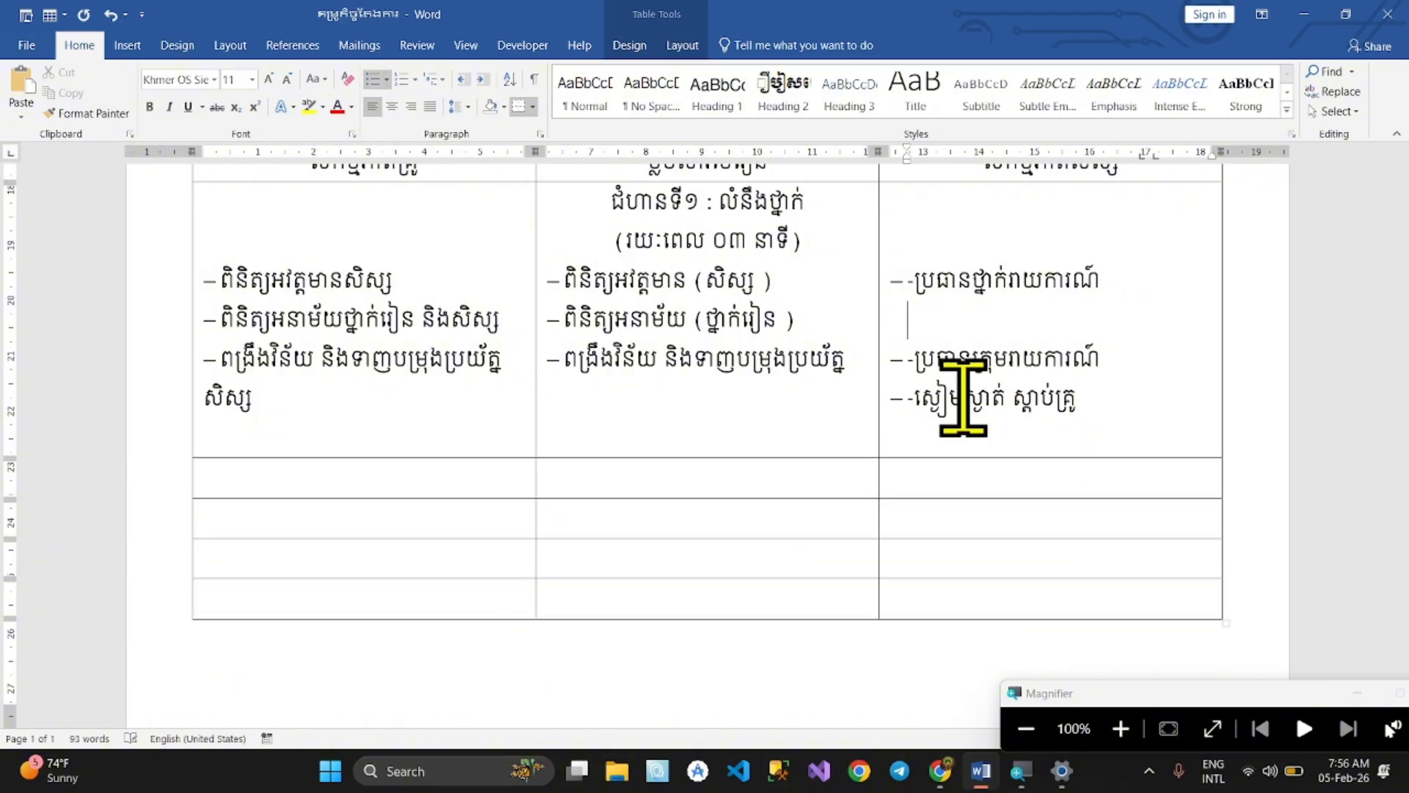
pyautogui.press('BackSpace')
pyautogui.click(937, 318)
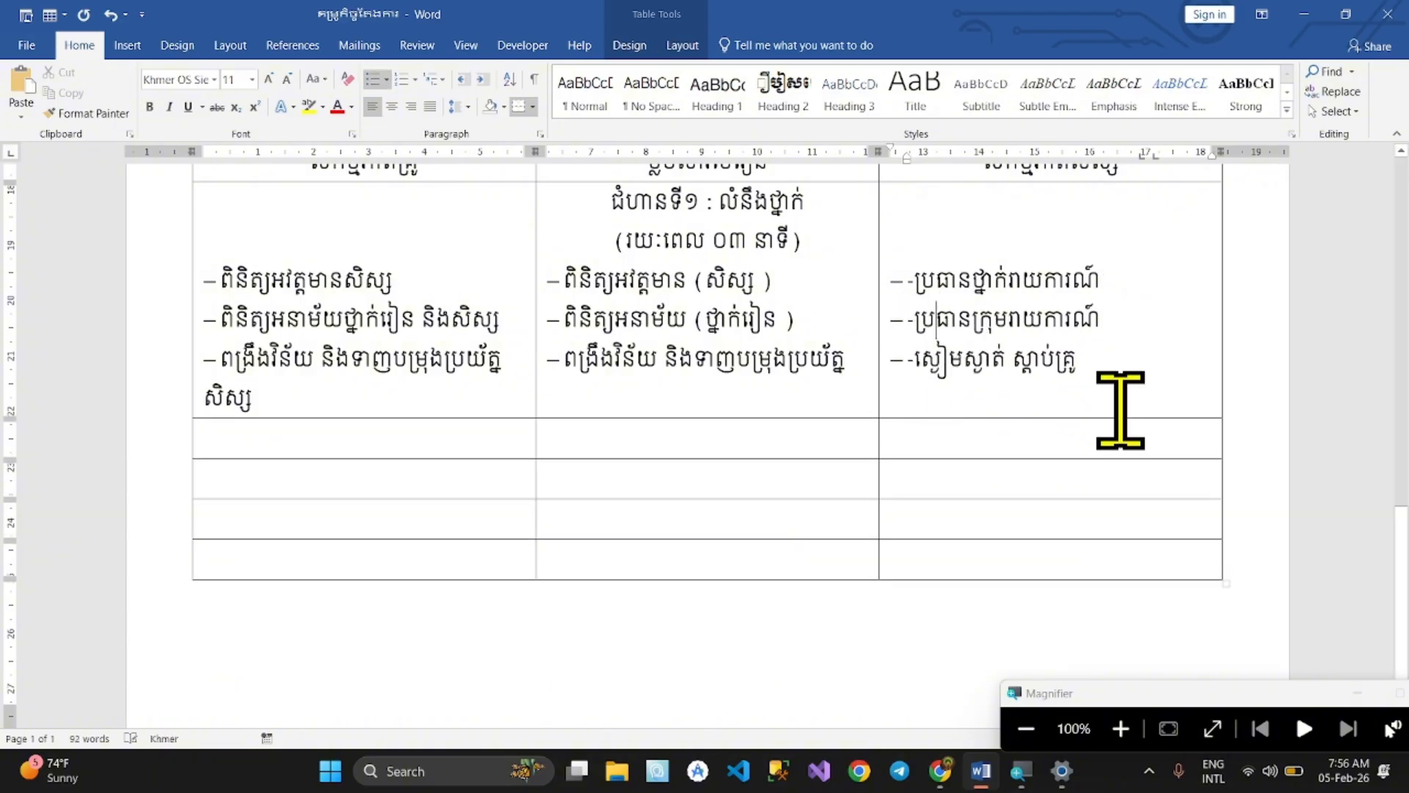
pyautogui.press('BackSpace')
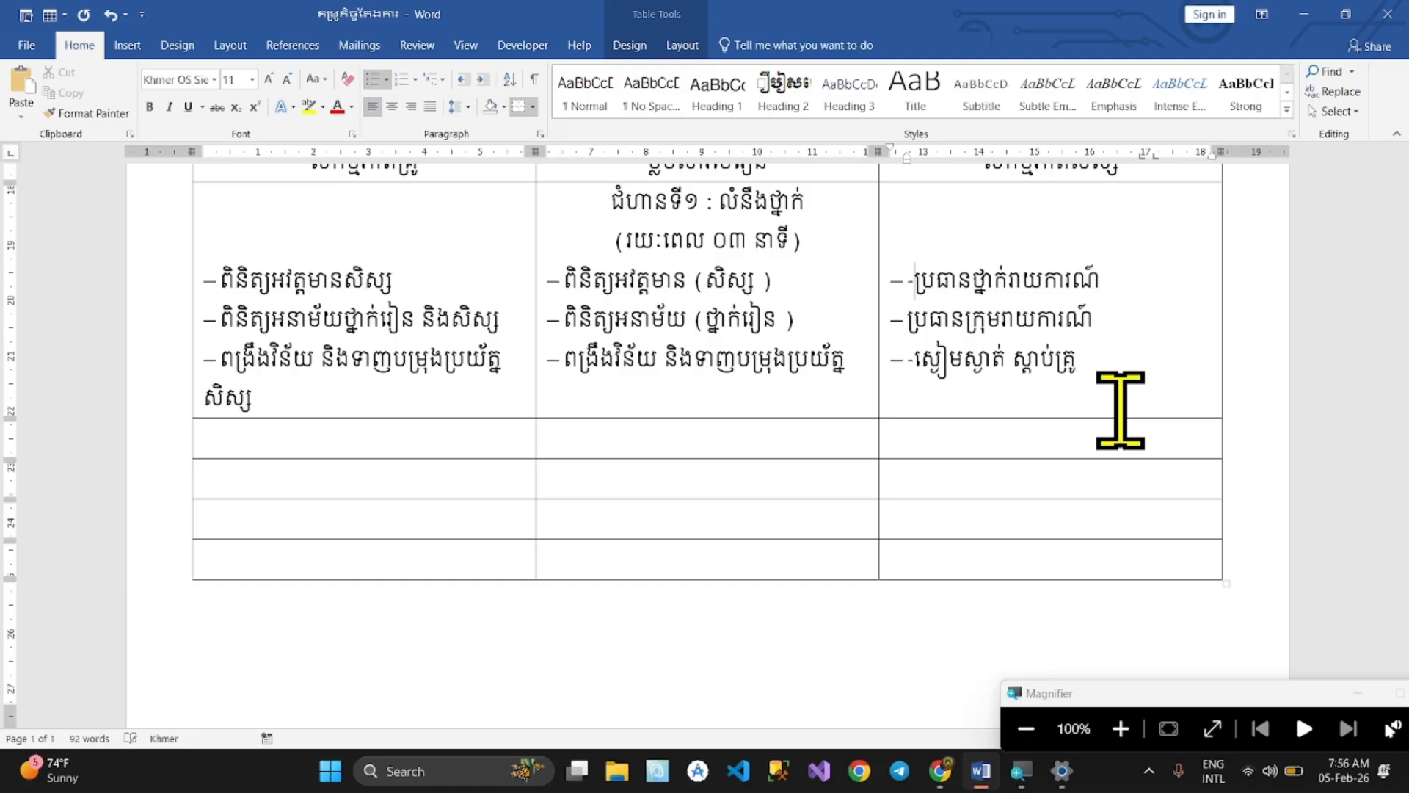
pyautogui.scroll(1, 1120, 409)
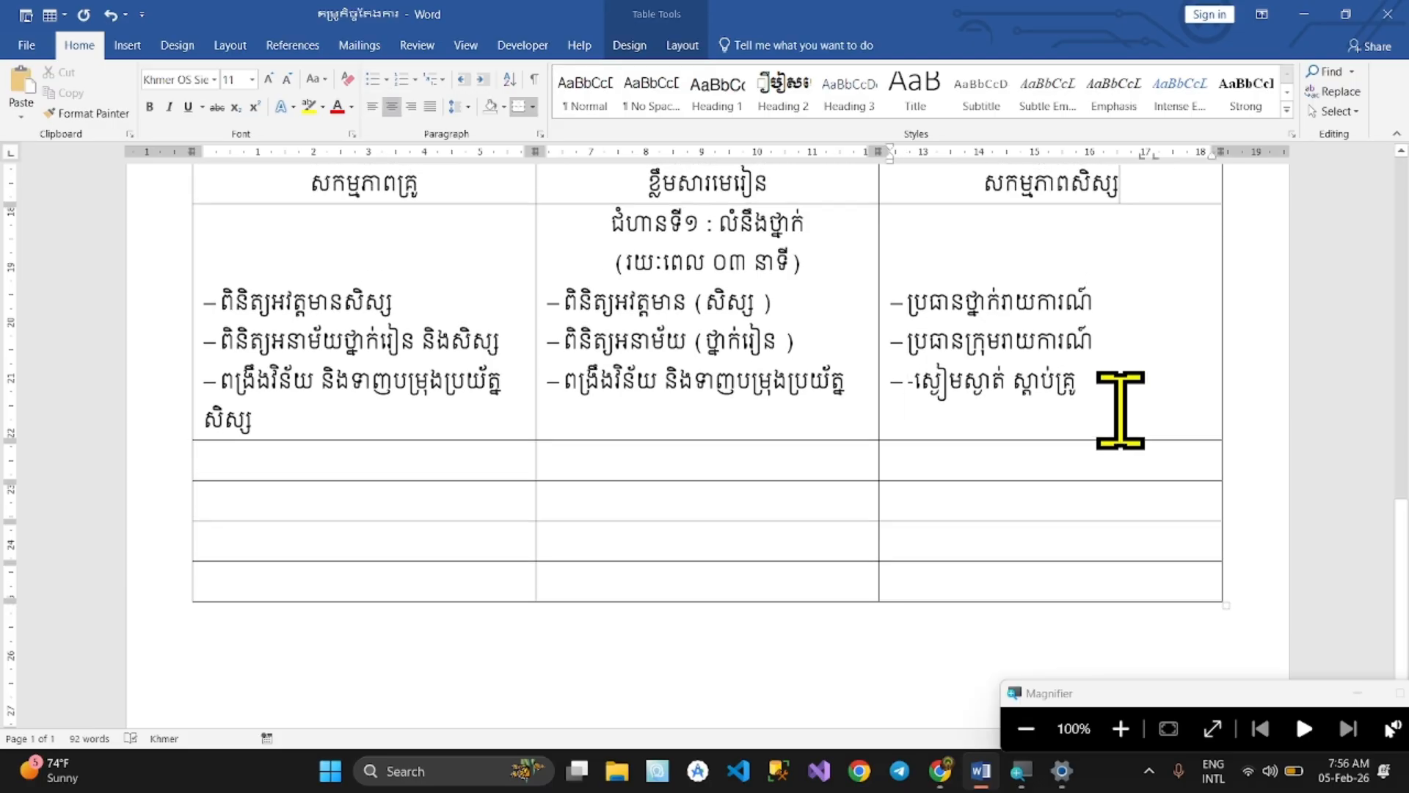
pyautogui.click(923, 393)
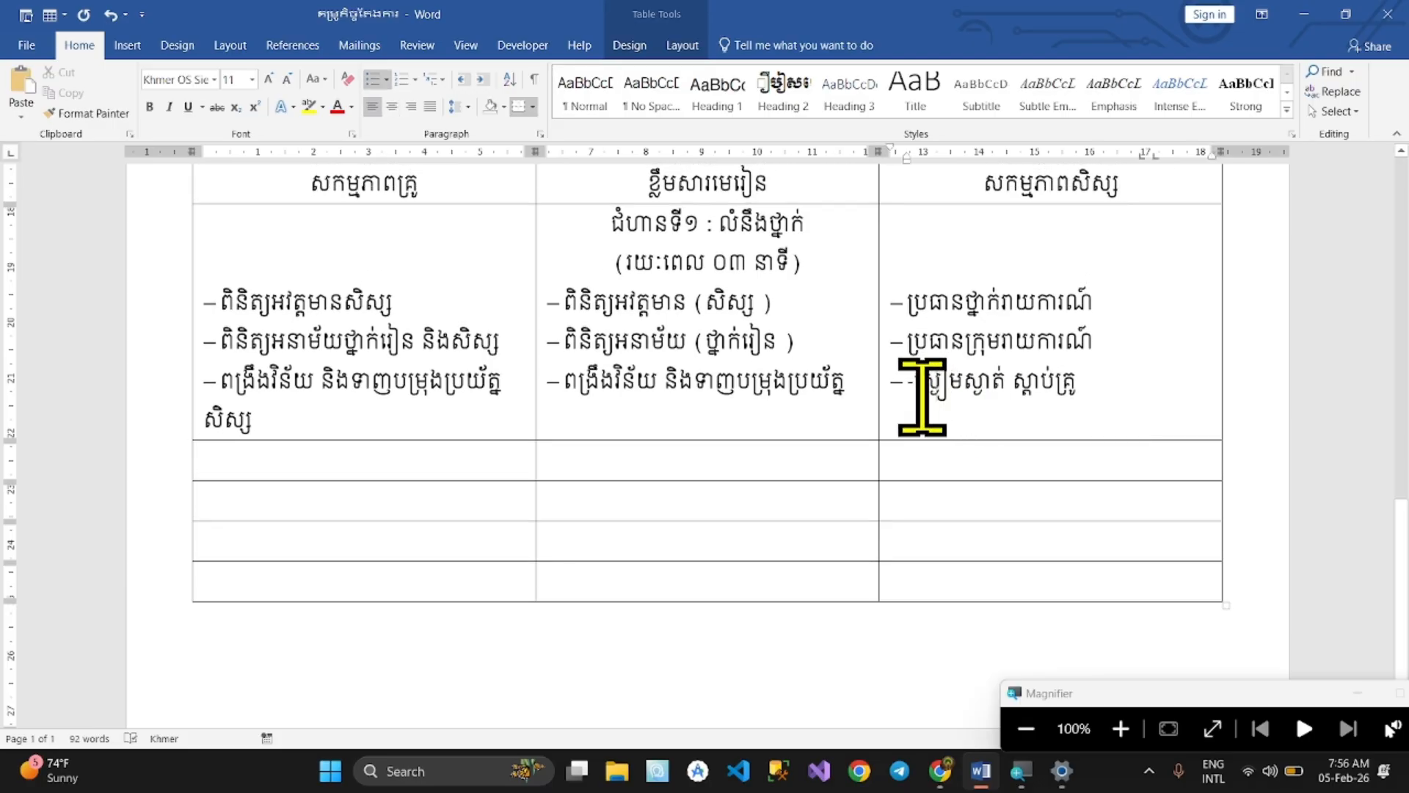
pyautogui.press('Delete')
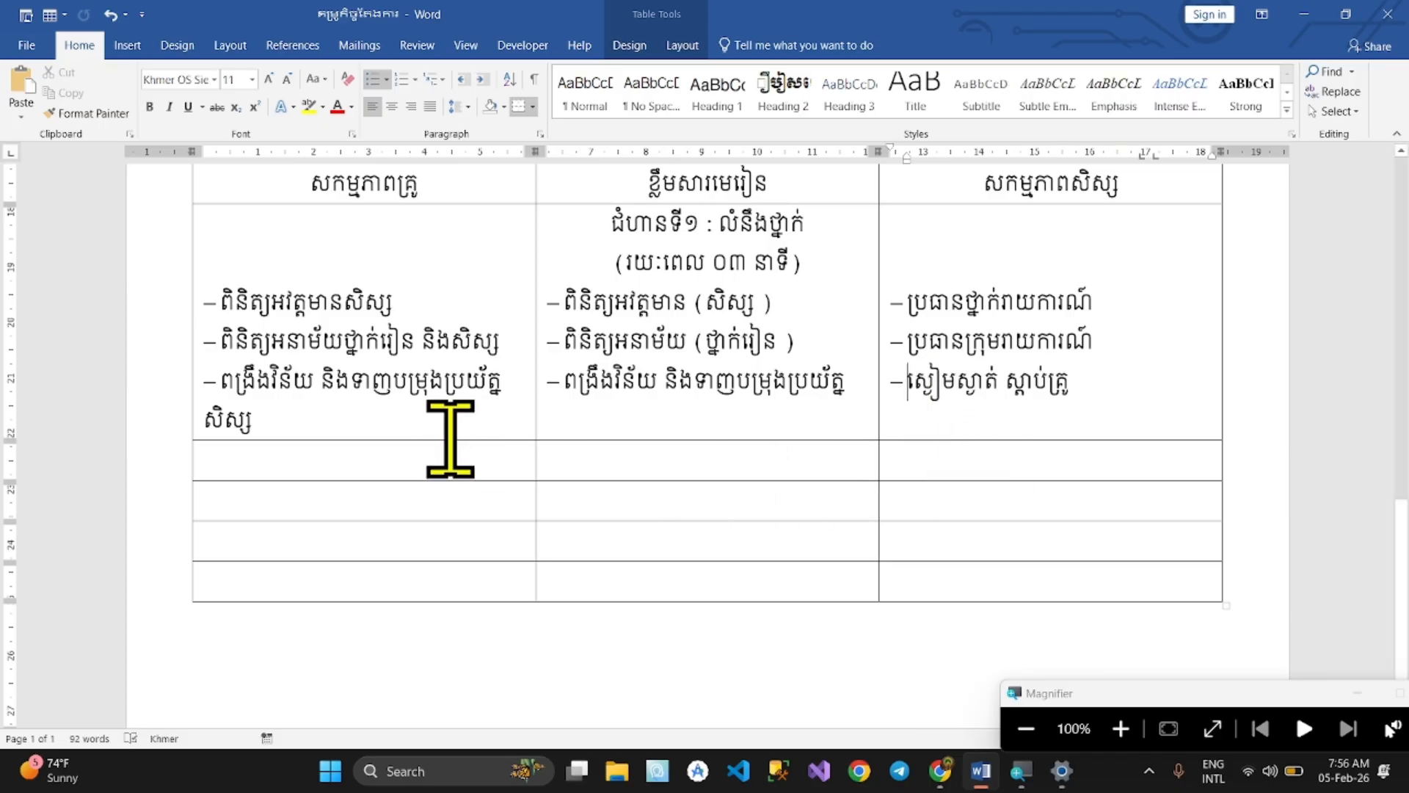
pyautogui.scroll(-1, 1073, 435)
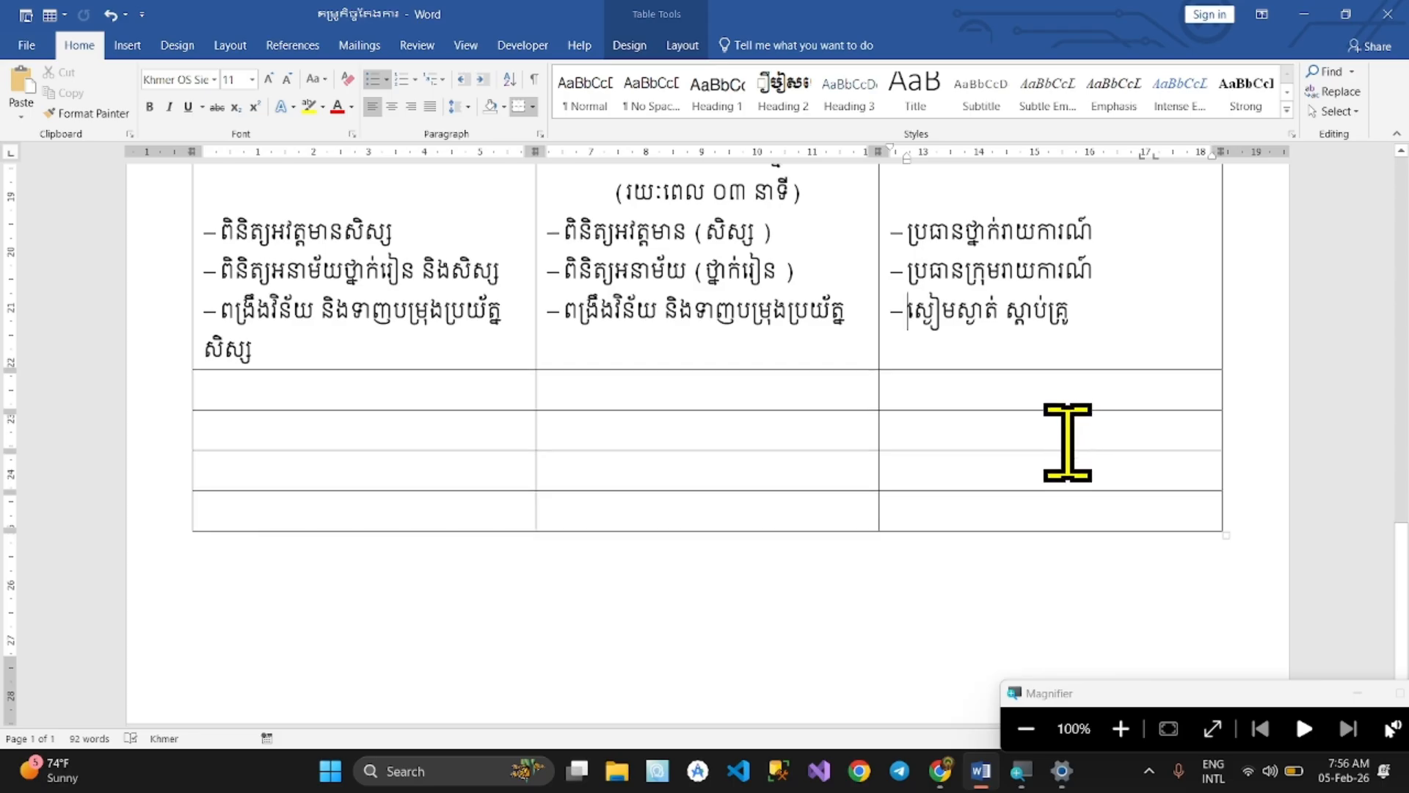
pyautogui.scroll(1, 903, 493)
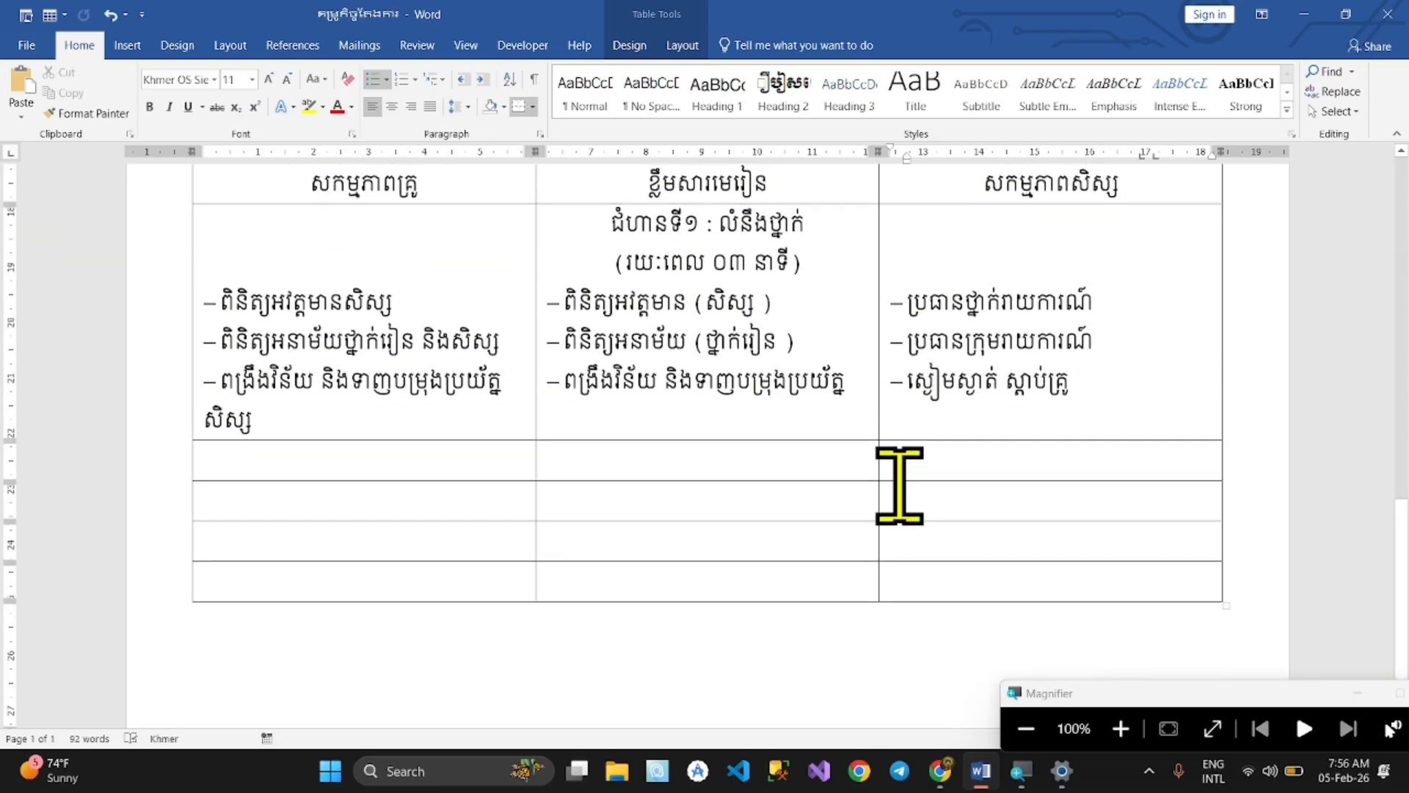
# Switch to the reference PDF in Chrome and snip the step-two content of the middle column, from its heading across the page break
pyautogui.click(941, 771)
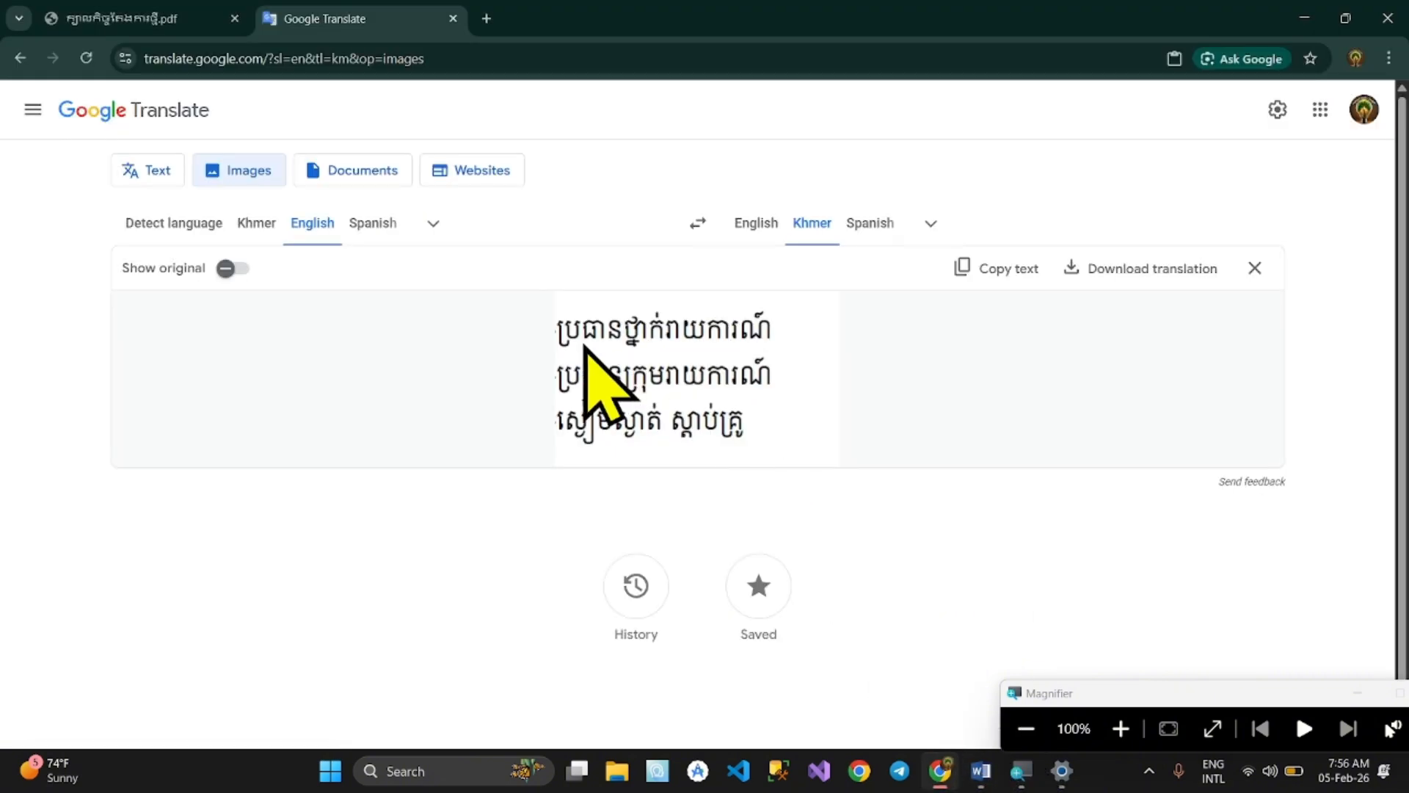
pyautogui.click(165, 21)
pyautogui.scroll(-6, 698, 367)
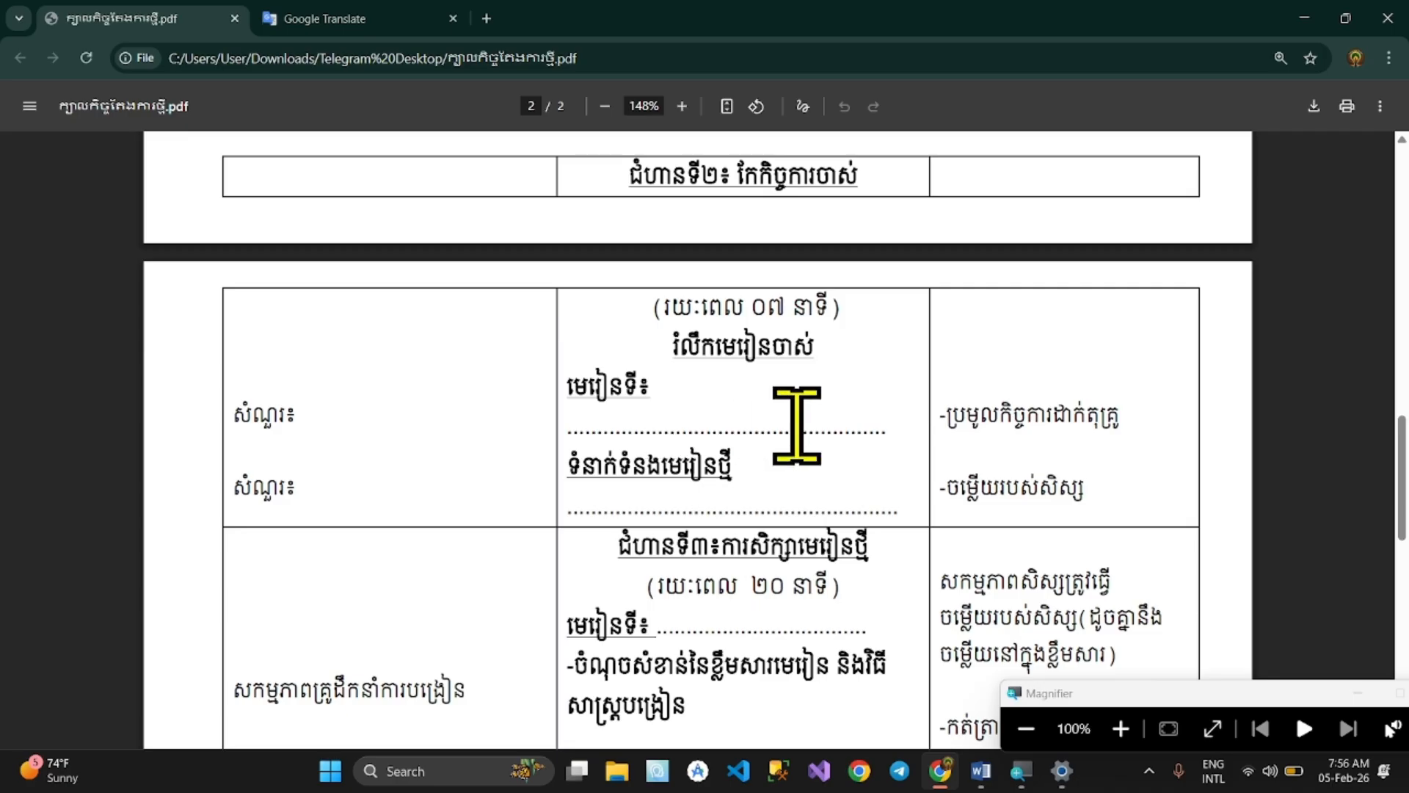
pyautogui.scroll(1, 797, 422)
pyautogui.scroll(1, 797, 426)
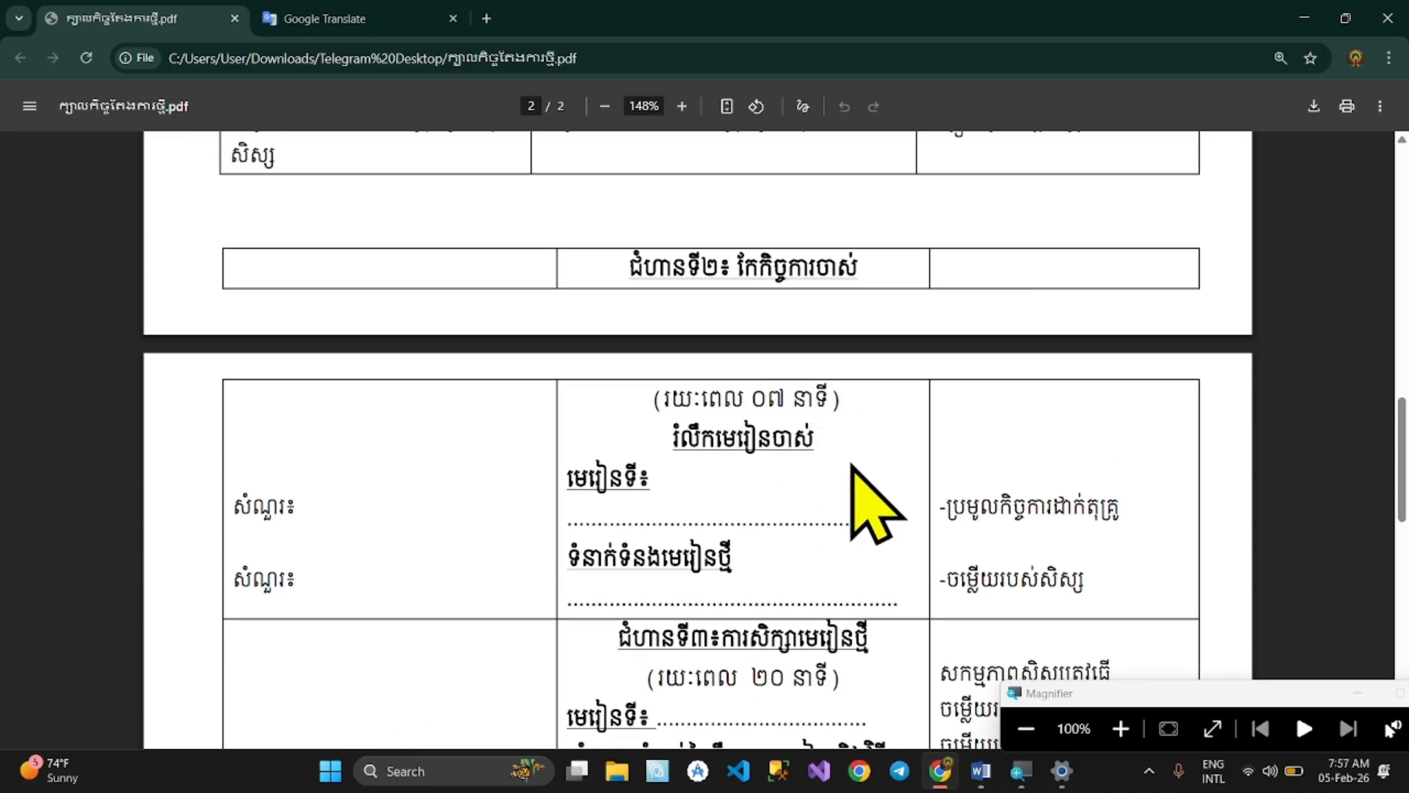
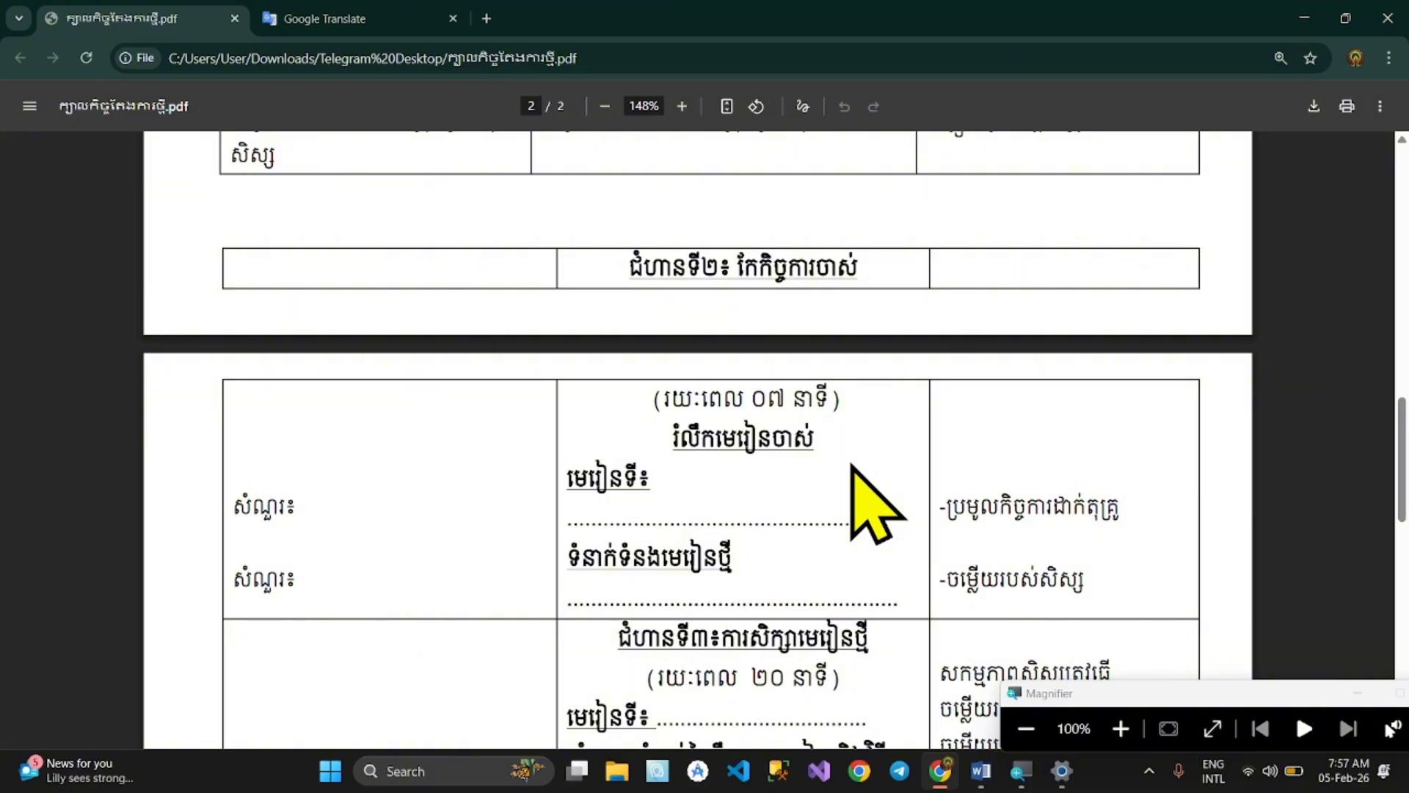
pyautogui.press('super+shift+s')
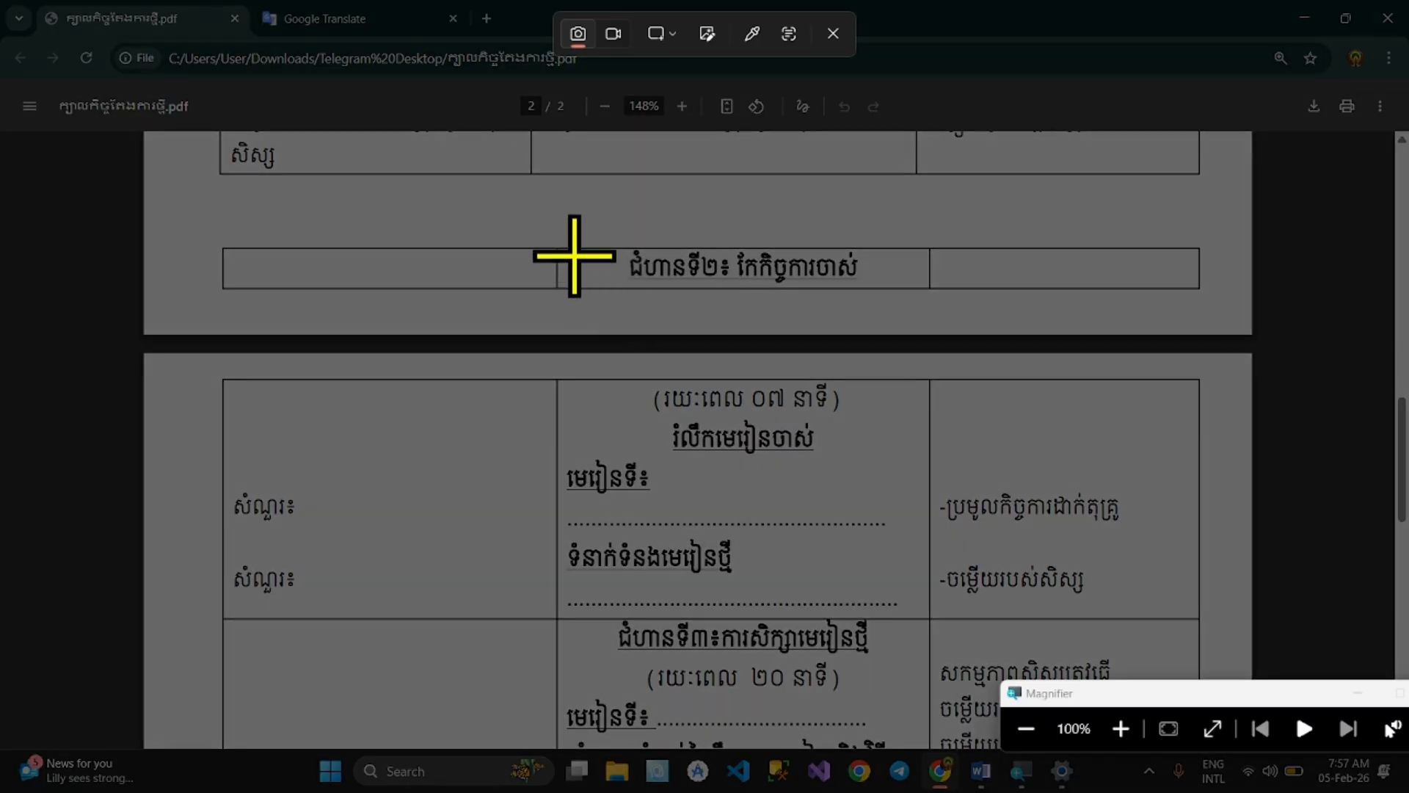
pyautogui.moveTo(564, 247); pyautogui.dragTo(923, 599)
# Replace the image in Google Translate with the step-two snip and copy its recognized Khmer text
pyautogui.click(365, 18)
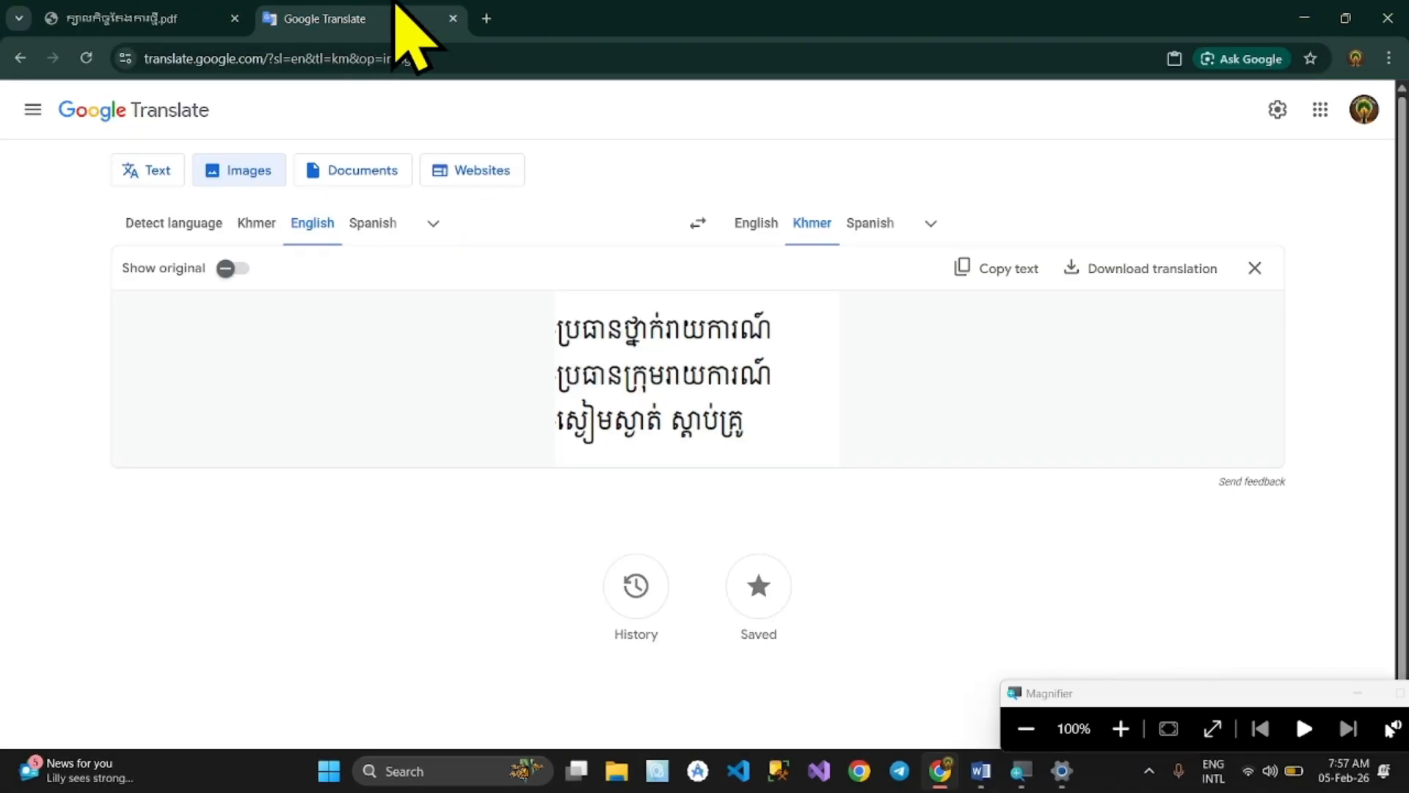
pyautogui.click(1255, 268)
pyautogui.hotkey('ctrl', 'v')
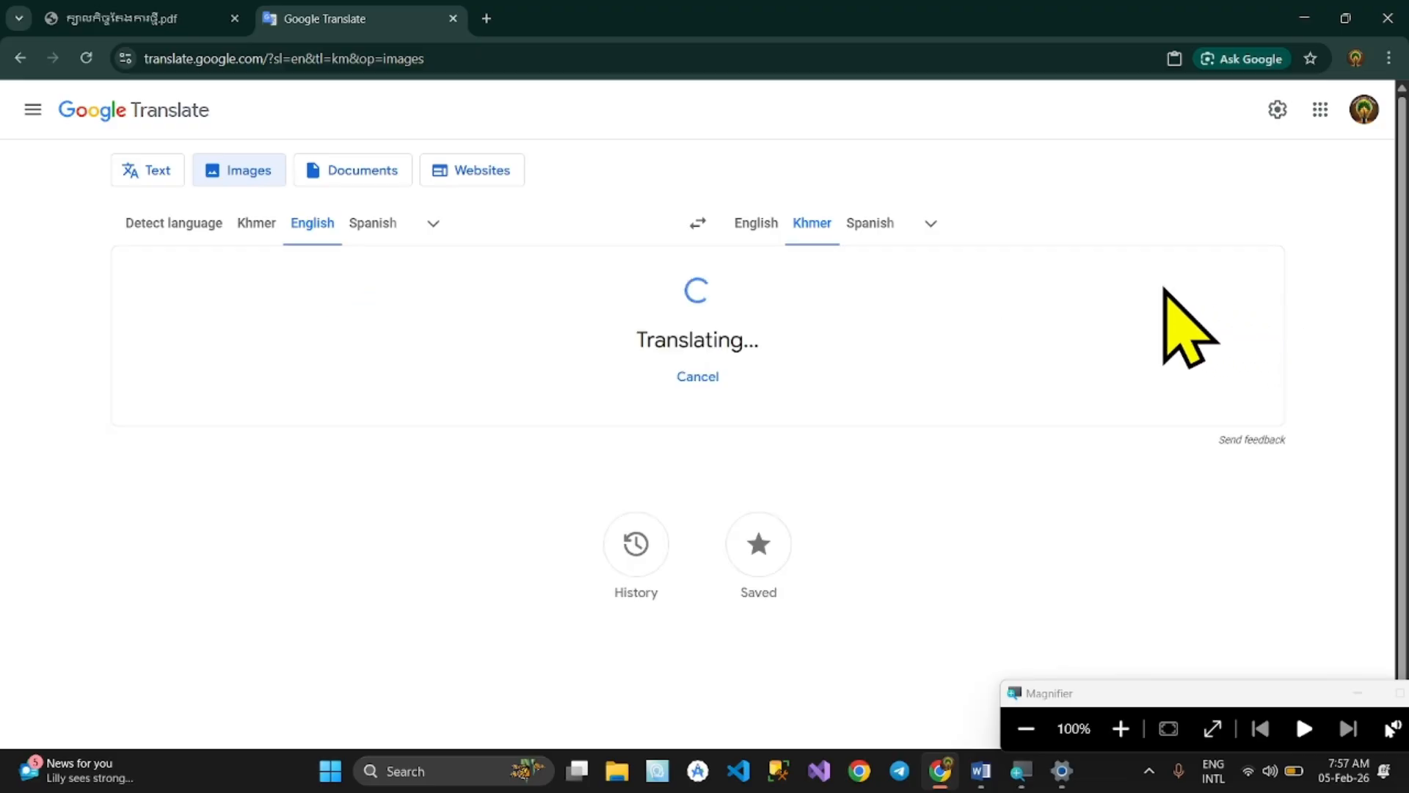
pyautogui.click(996, 269)
# Switch to Word and paste the step-two text as plain text into the lesson-content cell below step one
pyautogui.hotkey('alt', 'Tab')
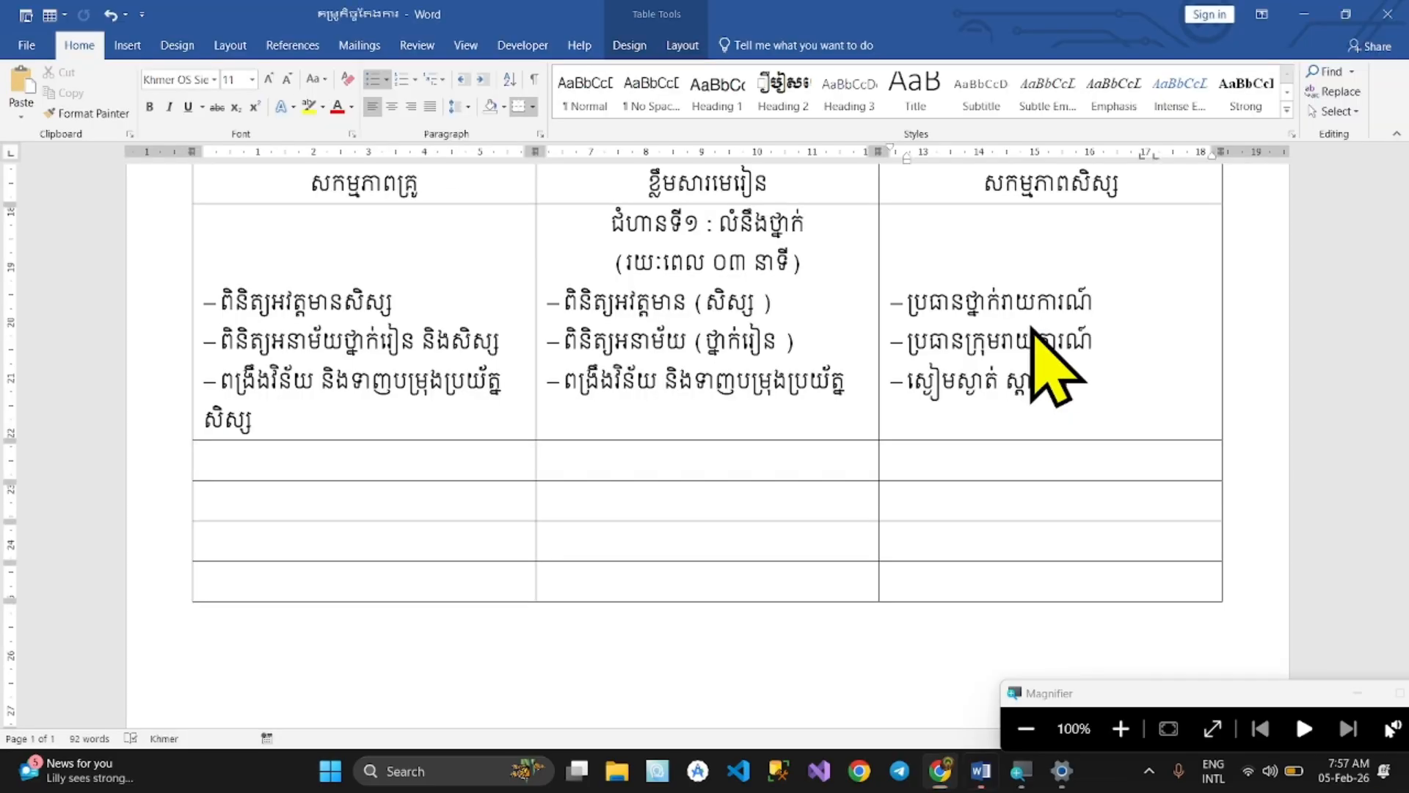
pyautogui.rightClick(645, 465)
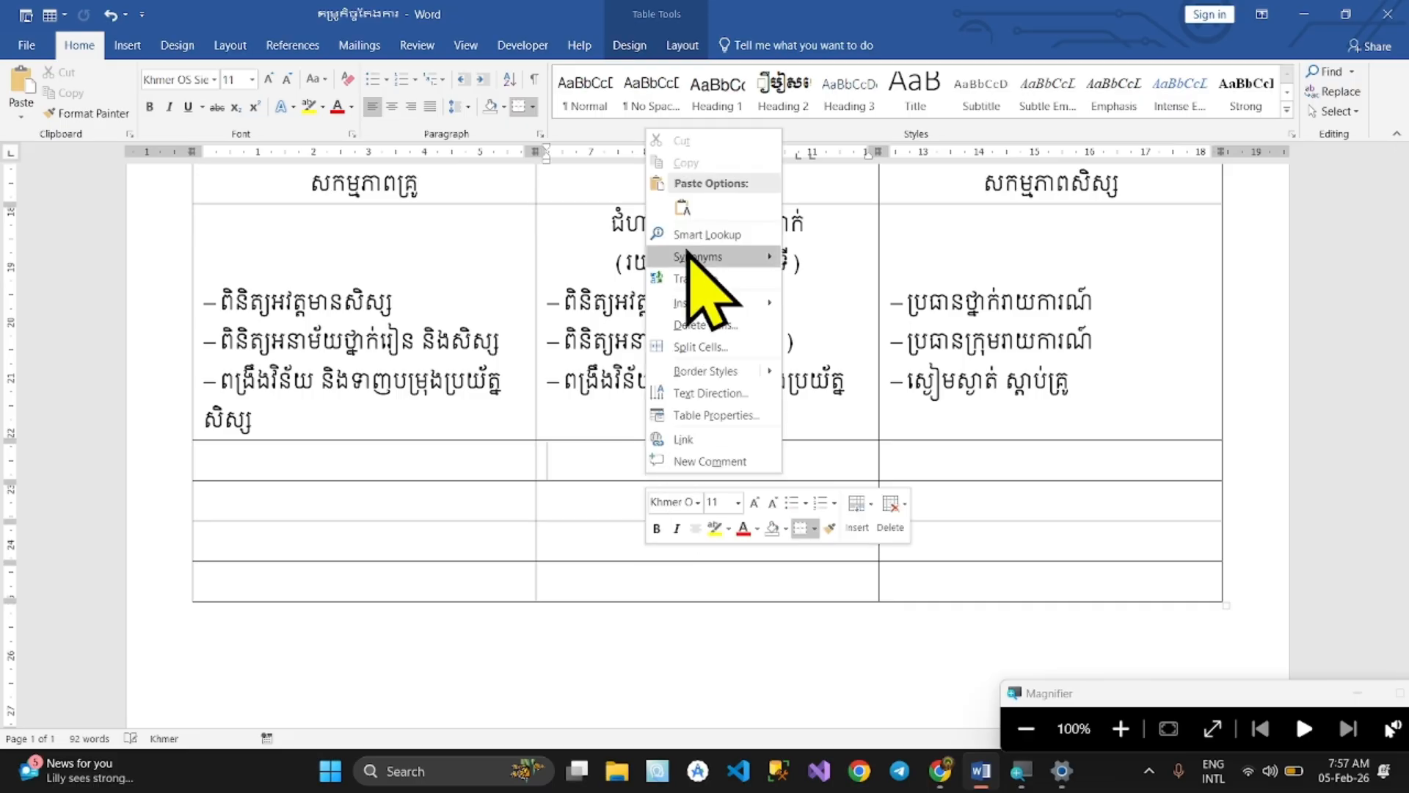
pyautogui.click(683, 208)
# Copy the centered formatting of the step-one heading onto the step-two heading ជំហានទី២៖ កែកិច្ចការចាស់
pyautogui.scroll(5, 653, 375)
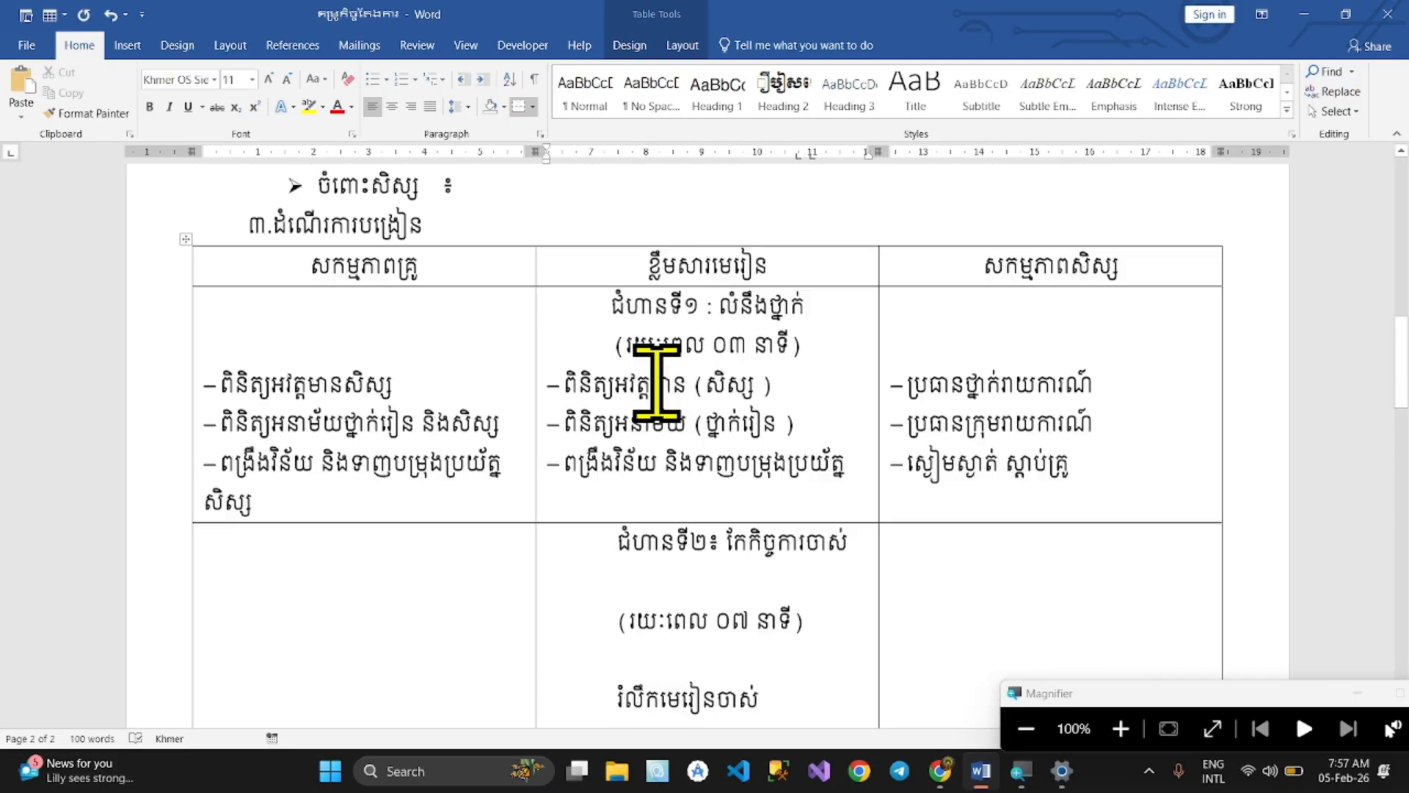
pyautogui.scroll(1, 656, 382)
pyautogui.click(654, 360)
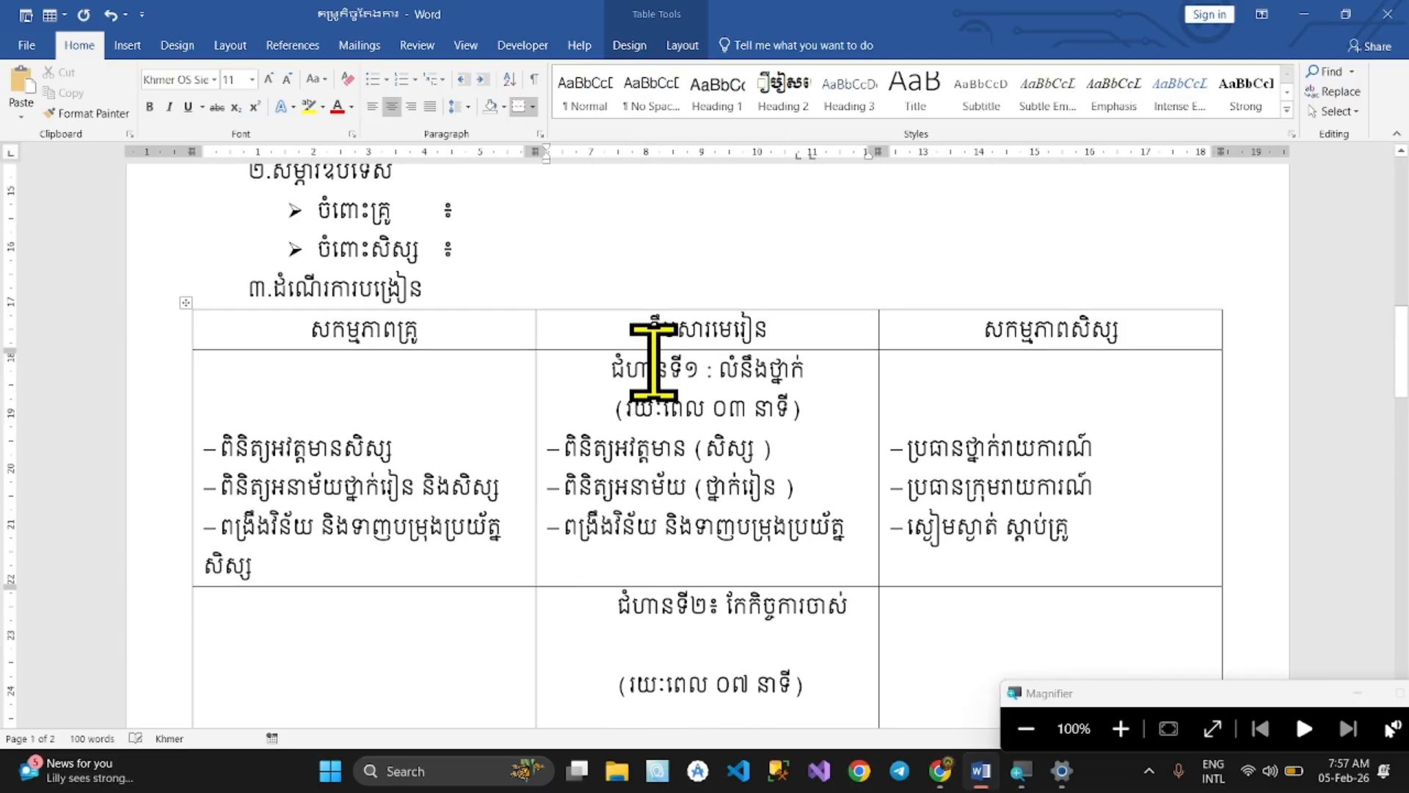
pyautogui.click(82, 113)
pyautogui.scroll(-5, 575, 484)
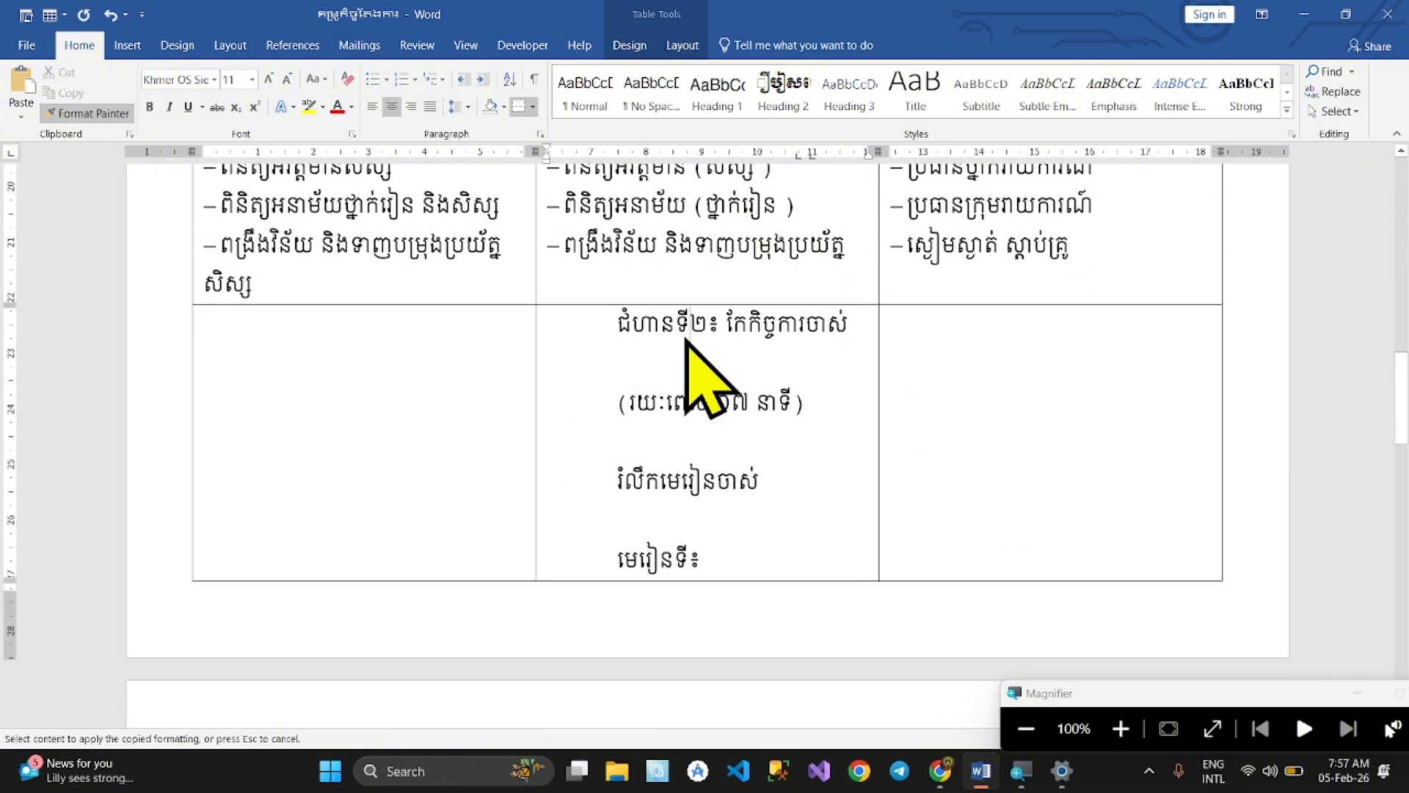
pyautogui.click(685, 339)
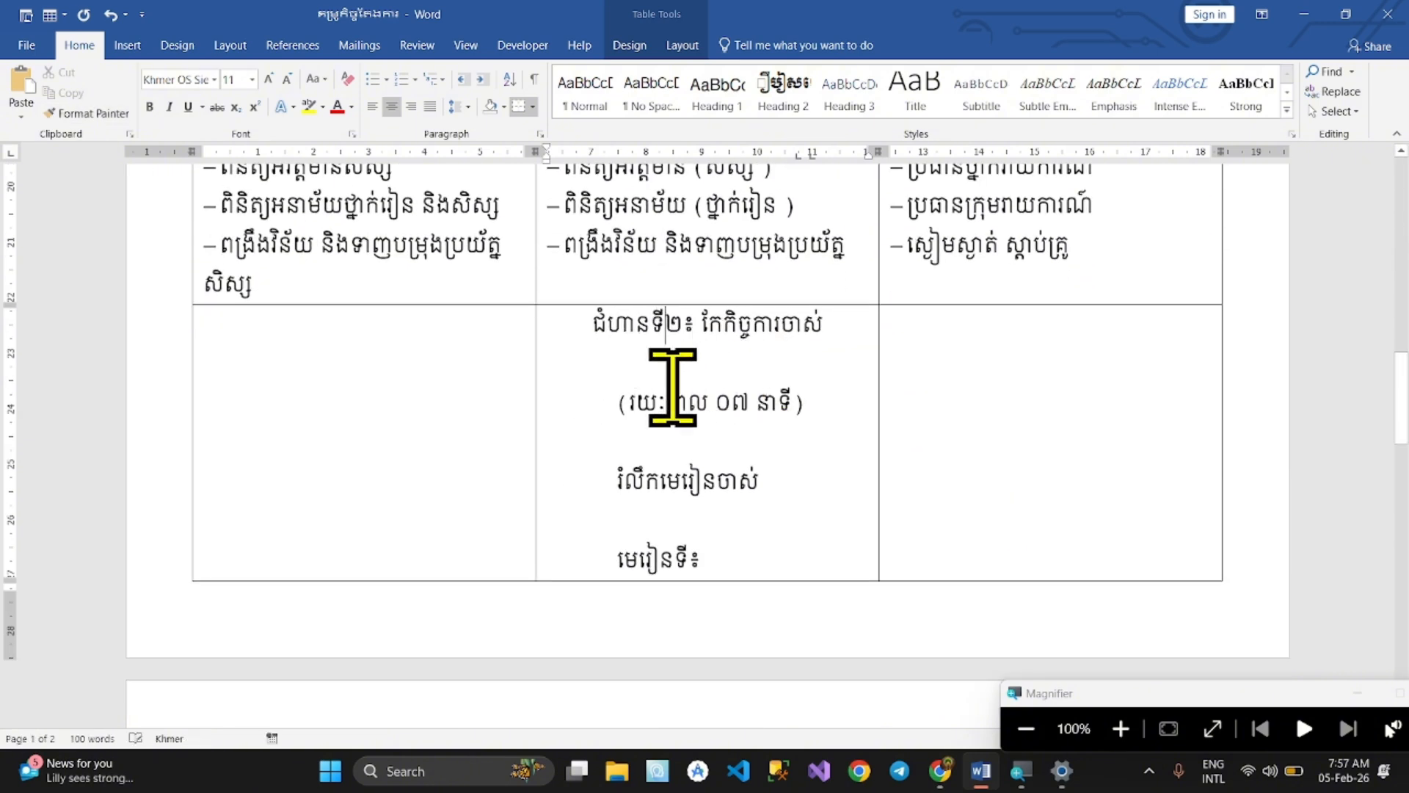
# Try to copy the step-two heading's centered formatting onto the lines below it in the same cell
pyautogui.click(88, 114)
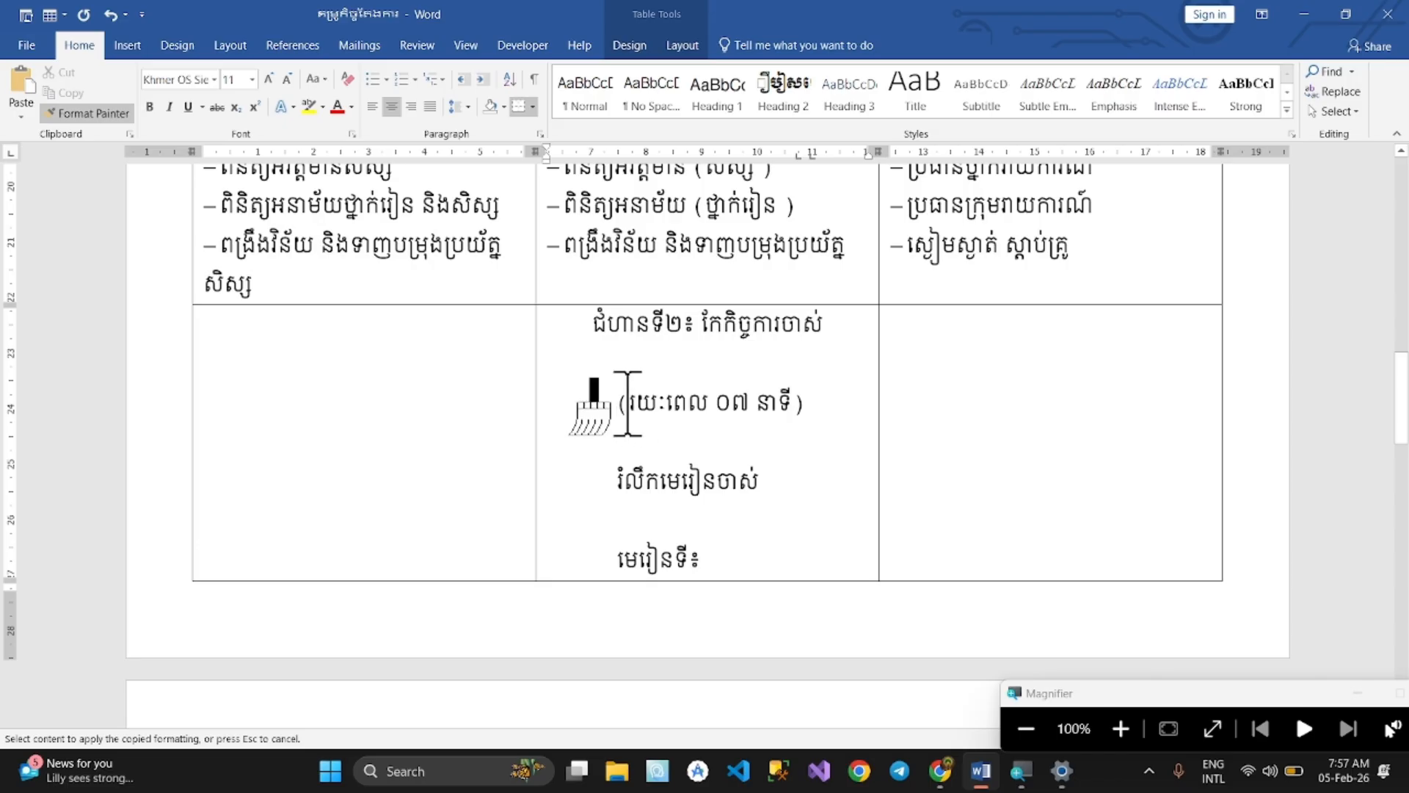
pyautogui.moveTo(626, 404)
pyautogui.mouseDown()
pyautogui.moveTo(763, 480)
pyautogui.moveTo(874, 664)
pyautogui.moveTo(752, 492)
pyautogui.moveTo(760, 506)
pyautogui.mouseUp()
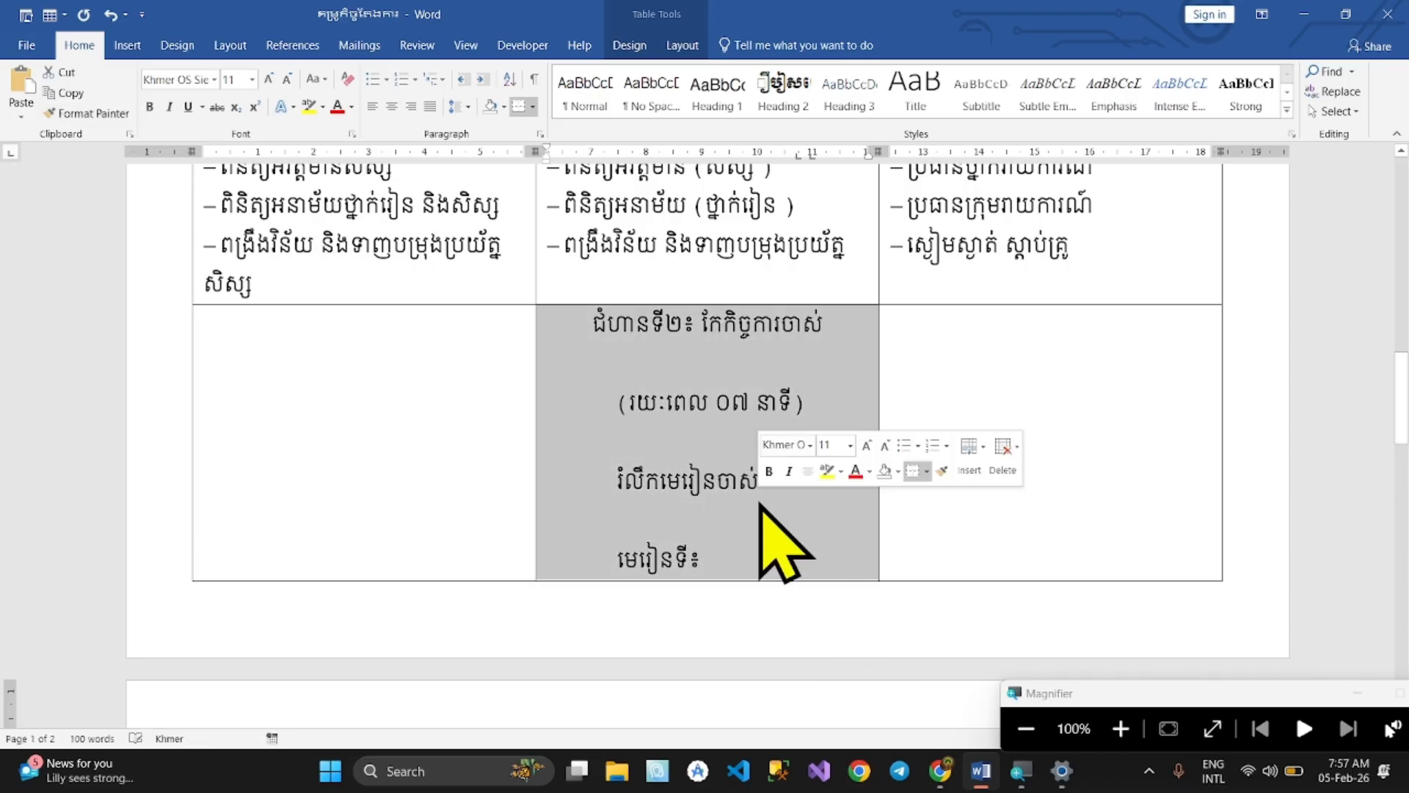
pyautogui.scroll(-5, 760, 506)
pyautogui.scroll(7, 760, 507)
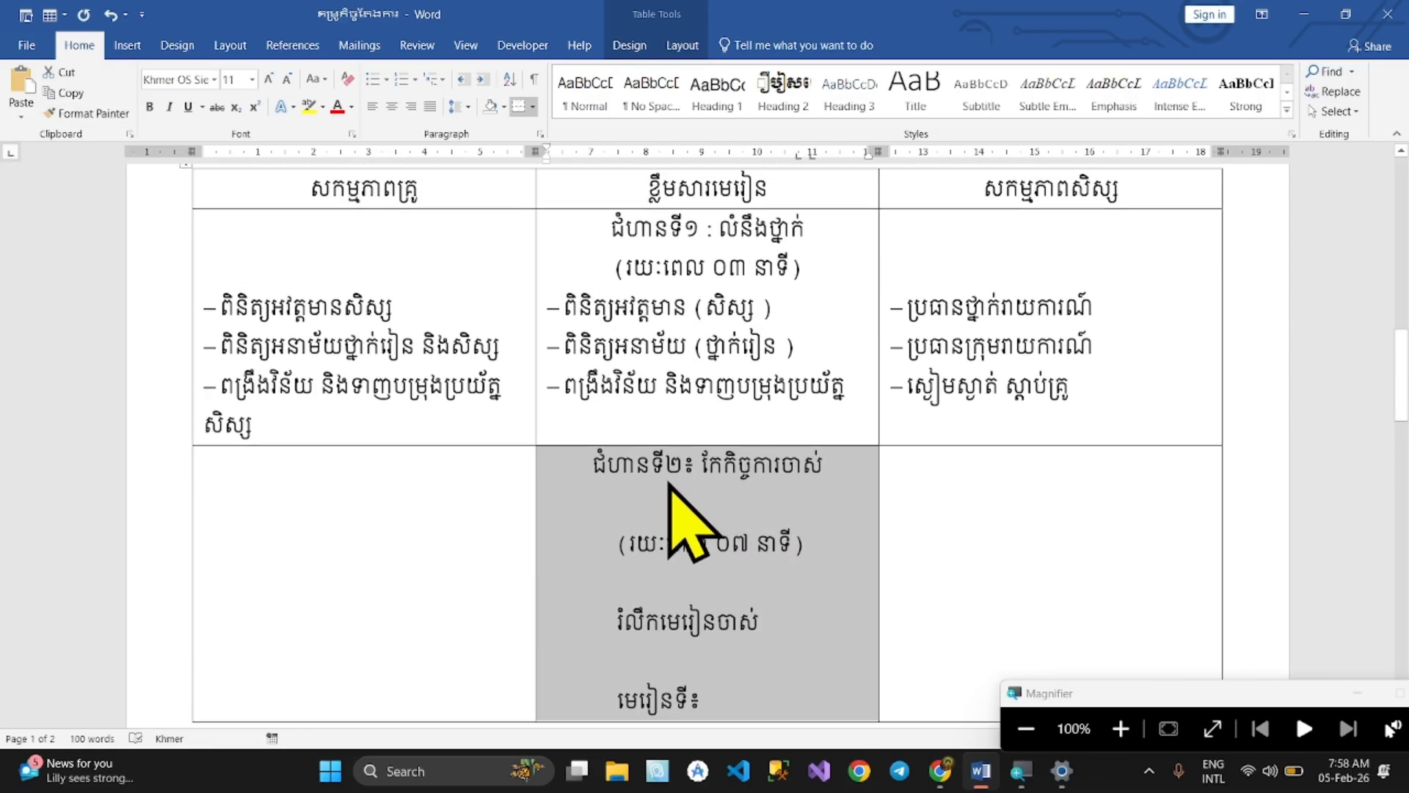
pyautogui.click(672, 488)
pyautogui.click(89, 114)
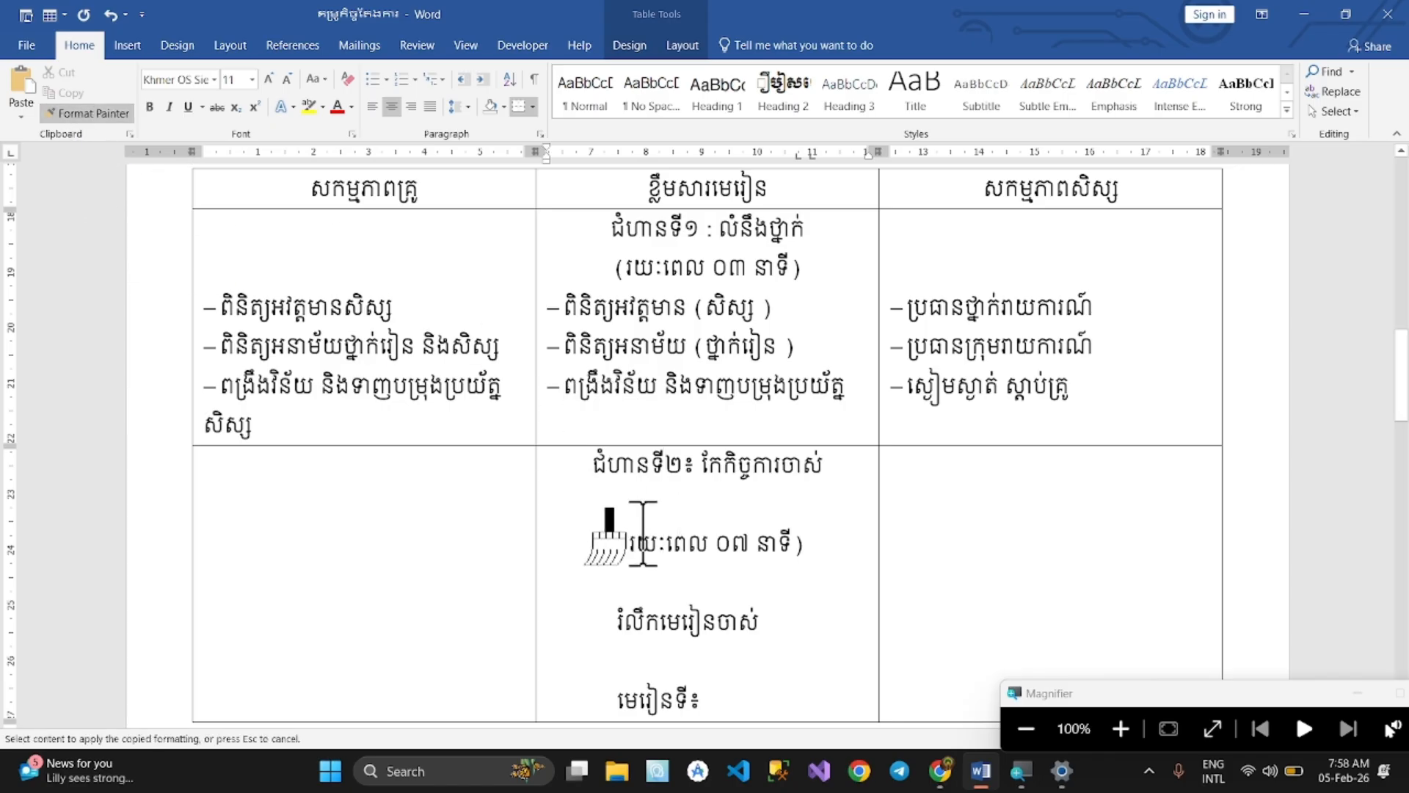
pyautogui.moveTo(619, 540)
pyautogui.mouseDown()
pyautogui.moveTo(661, 560)
pyautogui.moveTo(849, 764)
pyautogui.moveTo(808, 576)
pyautogui.moveTo(764, 580)
pyautogui.mouseUp()
pyautogui.scroll(5, 708, 551)
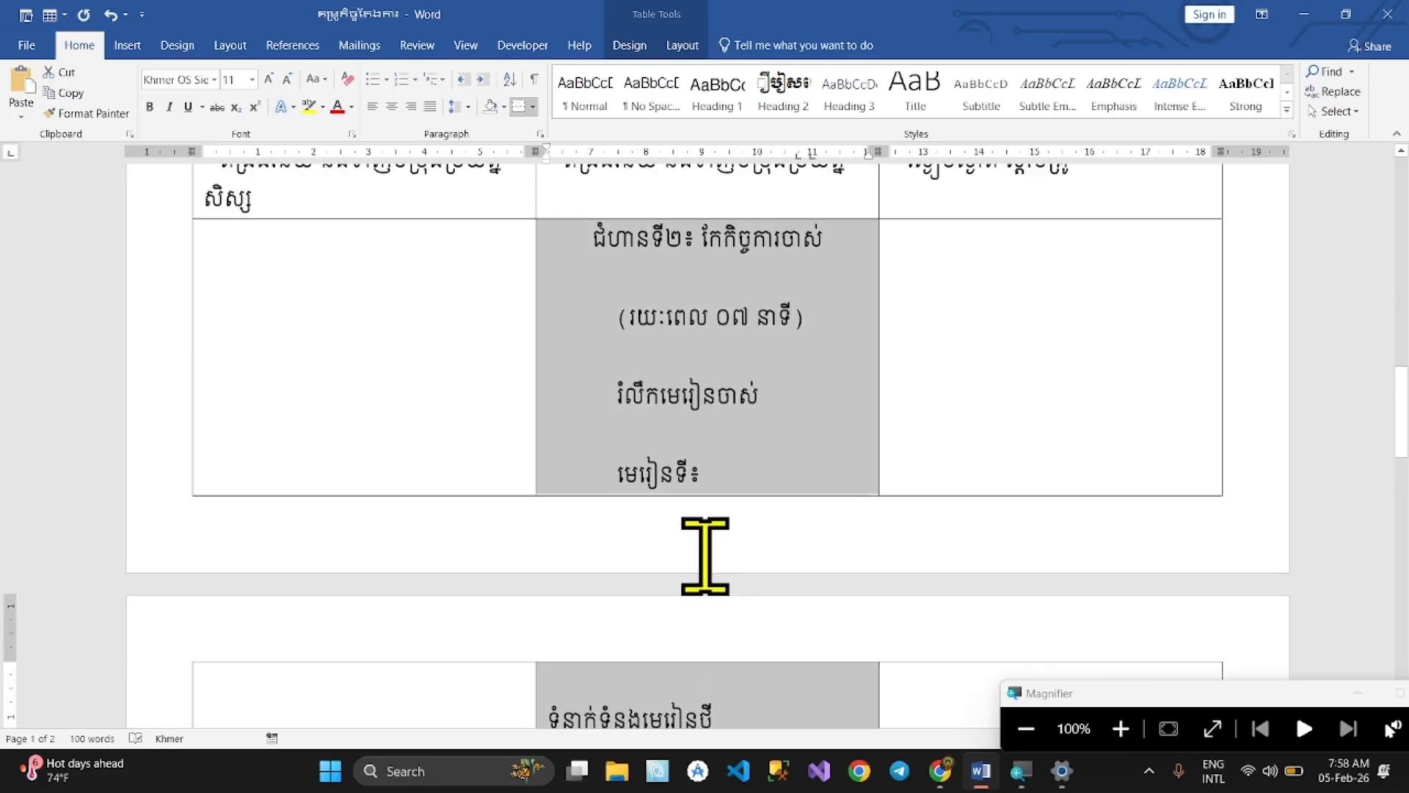
# Delete the blank lines between the pasted step-two lines in the lesson-content cell
pyautogui.click(606, 484)
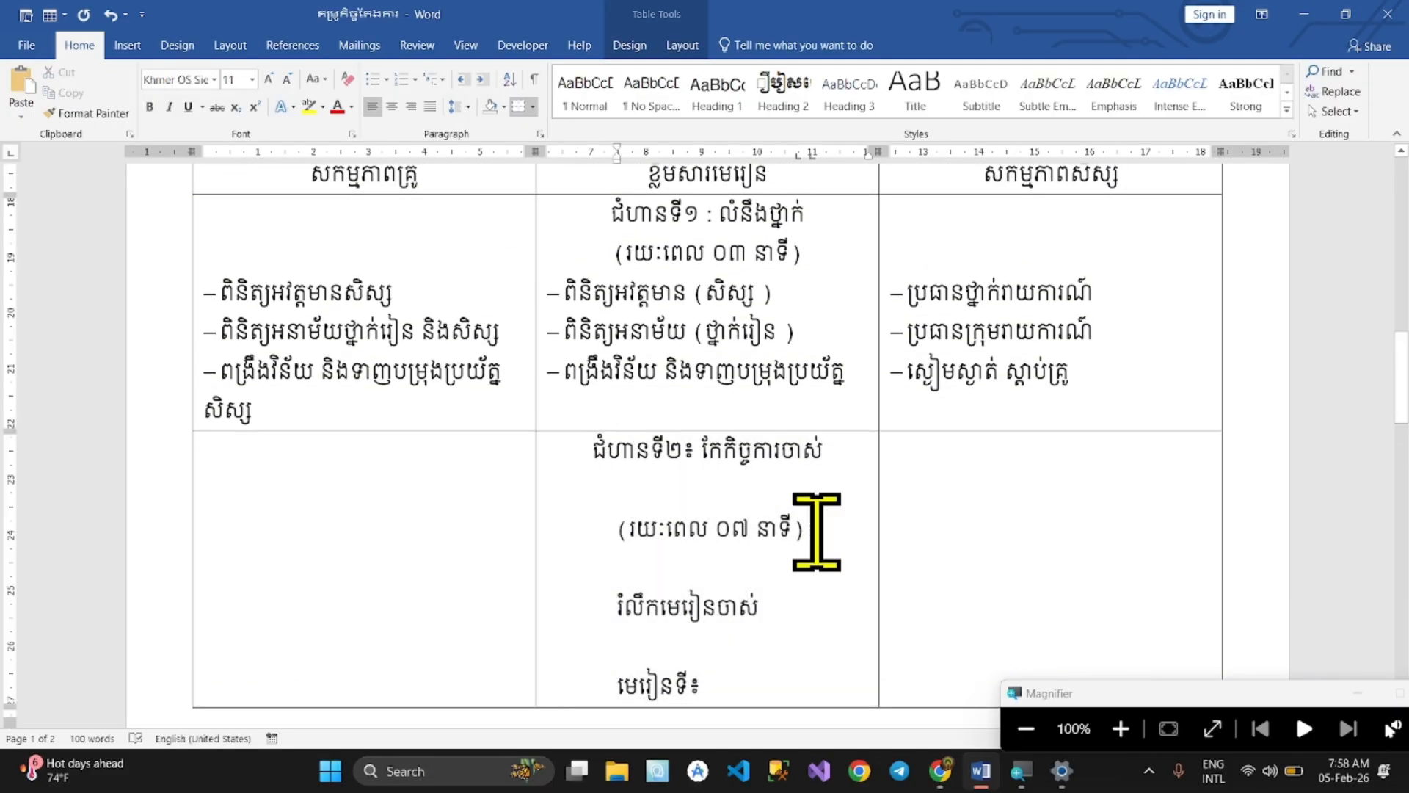
pyautogui.press('BackSpace')
pyautogui.click(678, 542)
pyautogui.press('BackSpace')
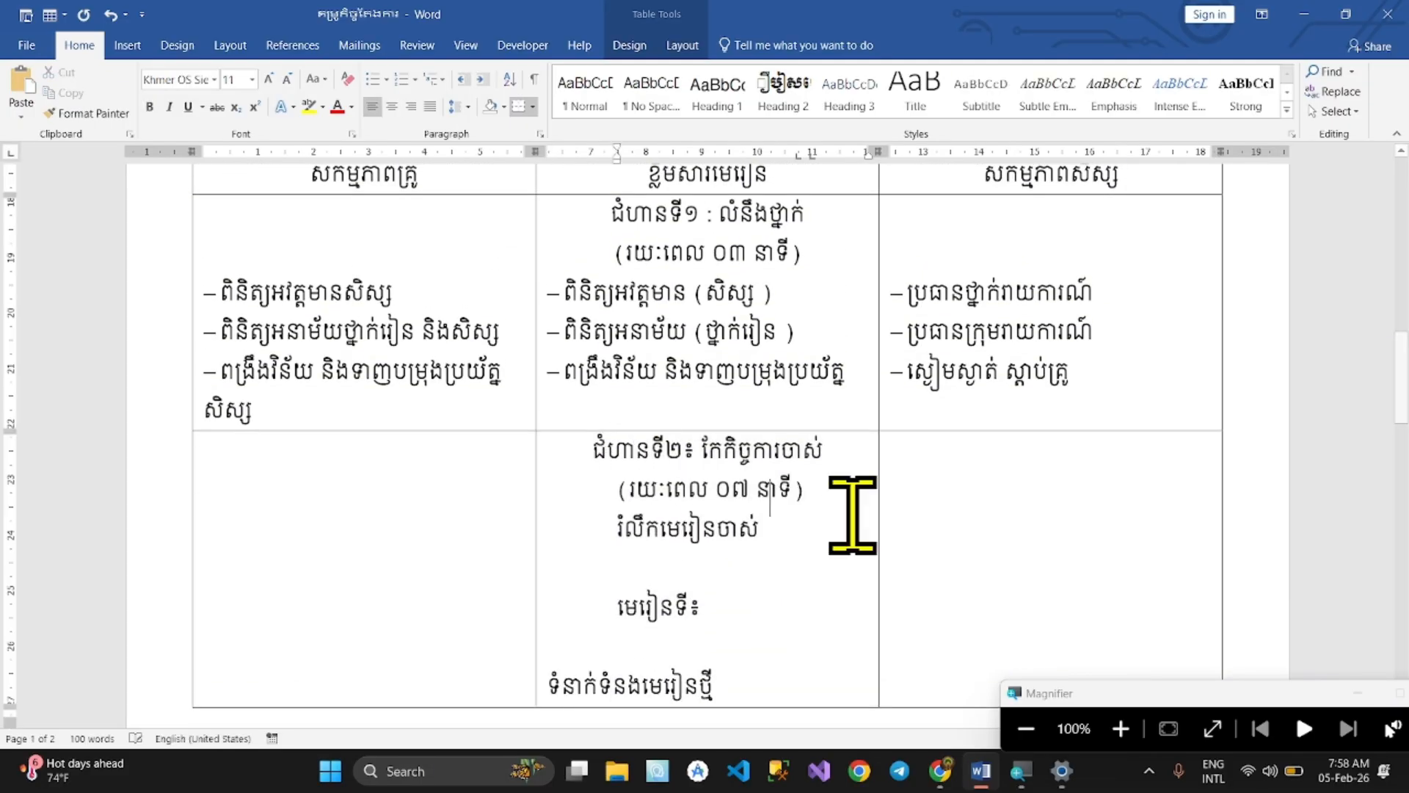
pyautogui.click(698, 563)
pyautogui.press('BackSpace')
pyautogui.click(615, 620)
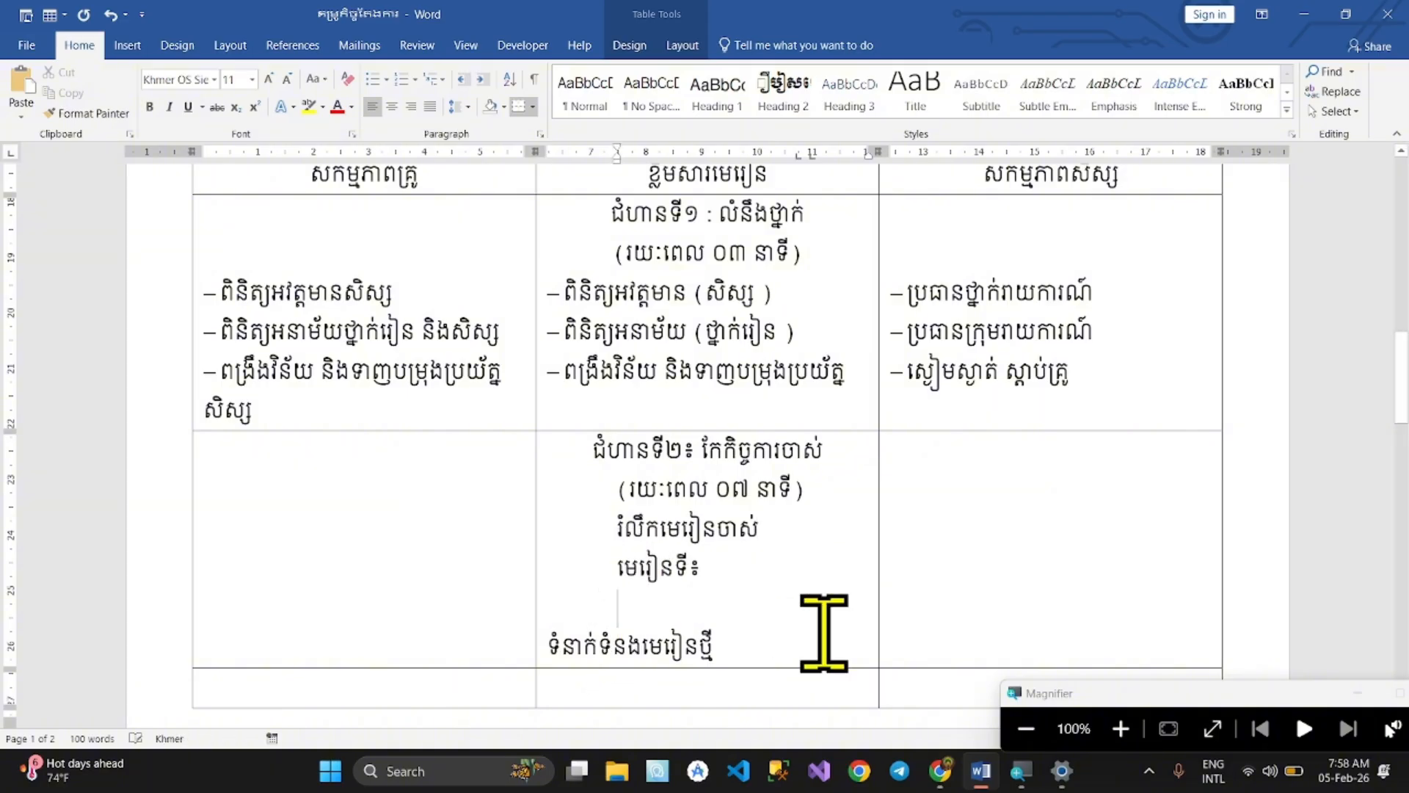
pyautogui.press('BackSpace')
pyautogui.scroll(-5, 837, 629)
pyautogui.scroll(3, 722, 585)
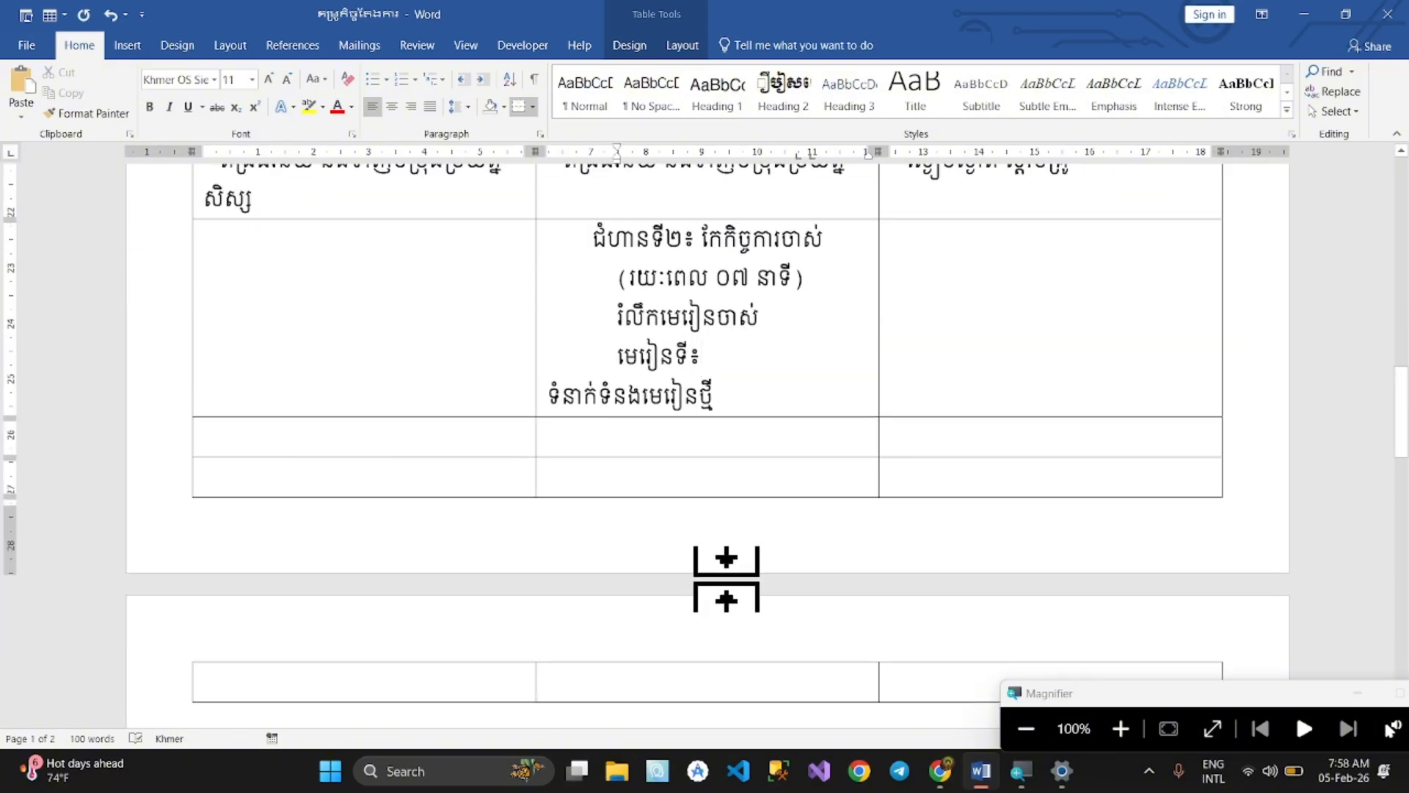
# Check the step-two layout in the reference PDF, then underline the line រំលឹកមេរៀនចាស់ in the Word lesson-content cell
pyautogui.scroll(3, 726, 579)
pyautogui.click(397, 314)
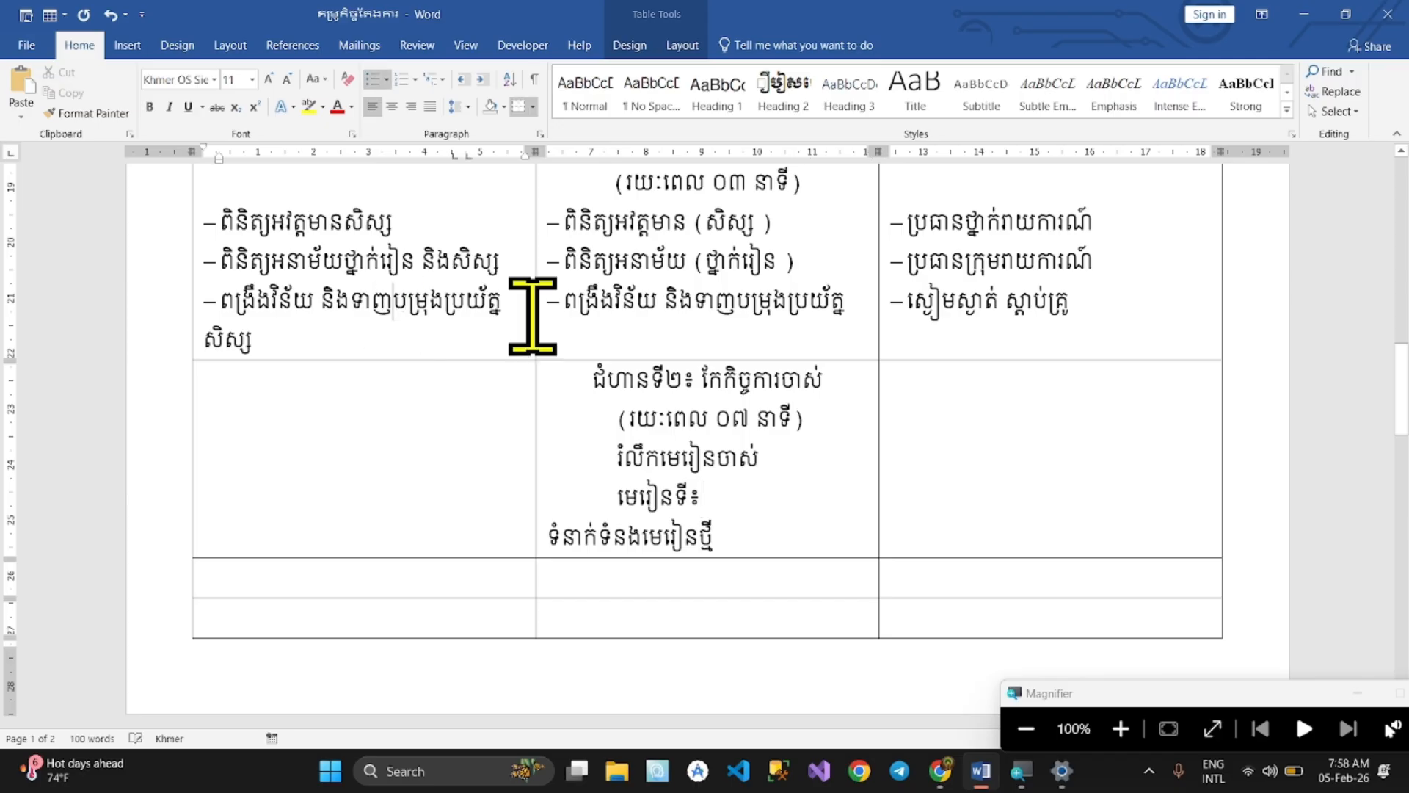
pyautogui.click(940, 771)
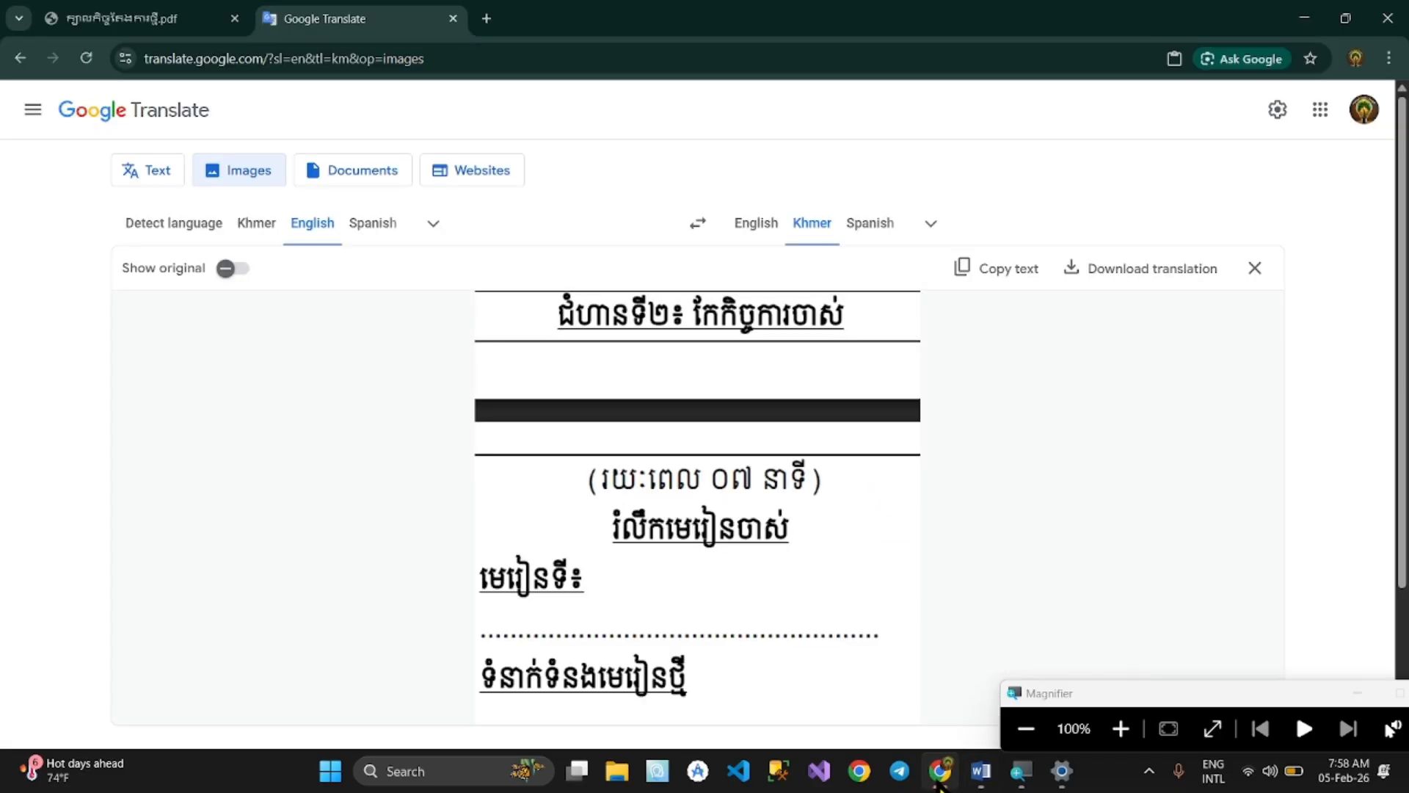
pyautogui.click(169, 20)
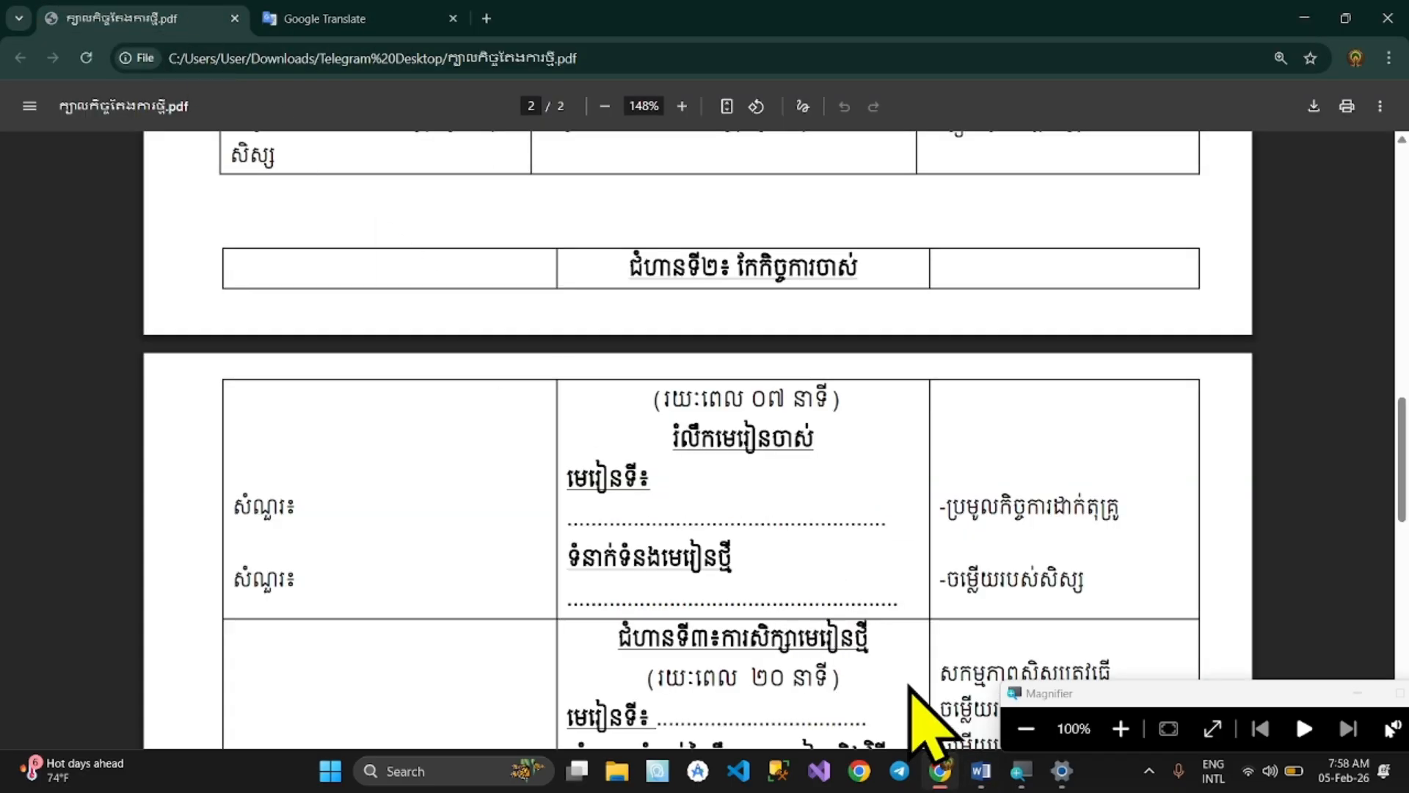
pyautogui.click(982, 770)
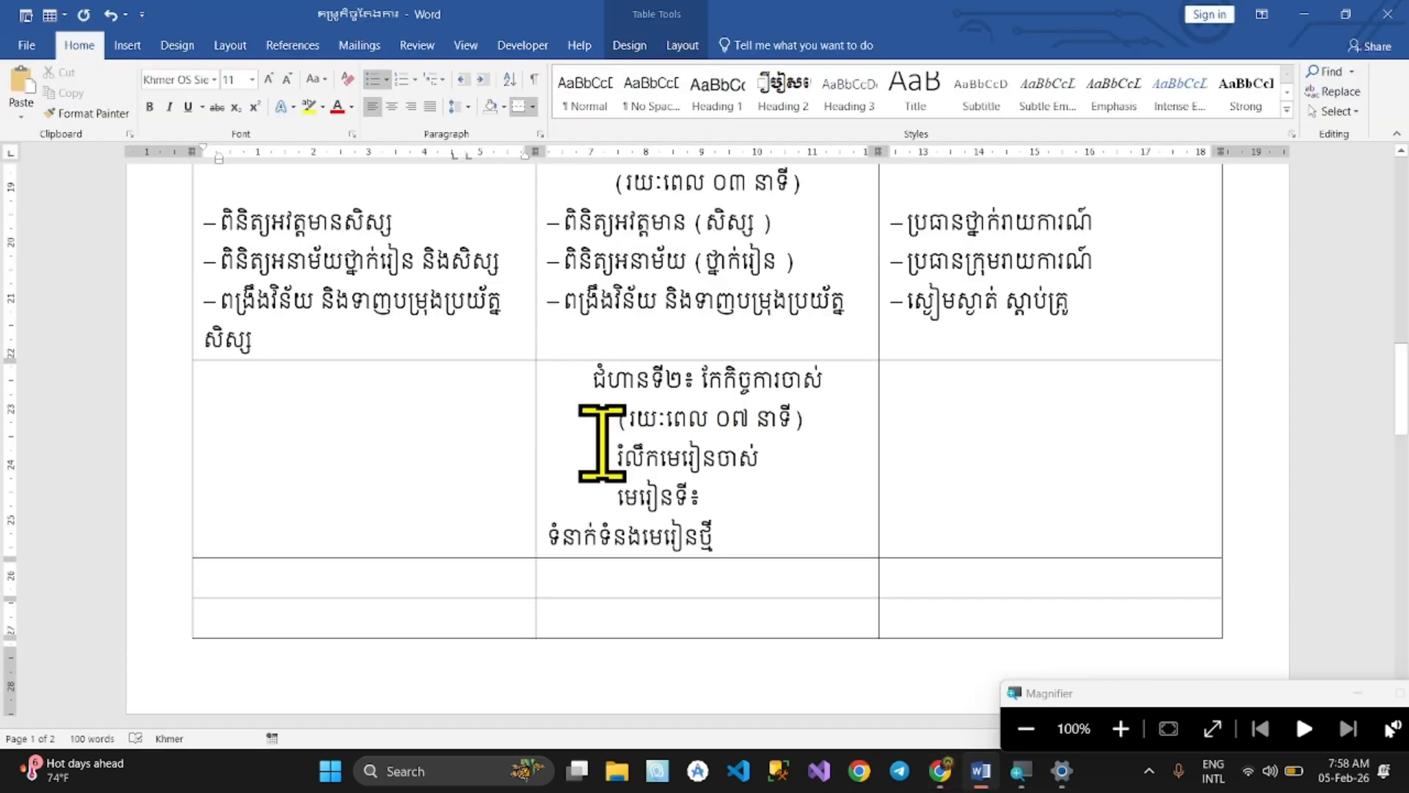
pyautogui.moveTo(618, 459); pyautogui.dragTo(838, 467)
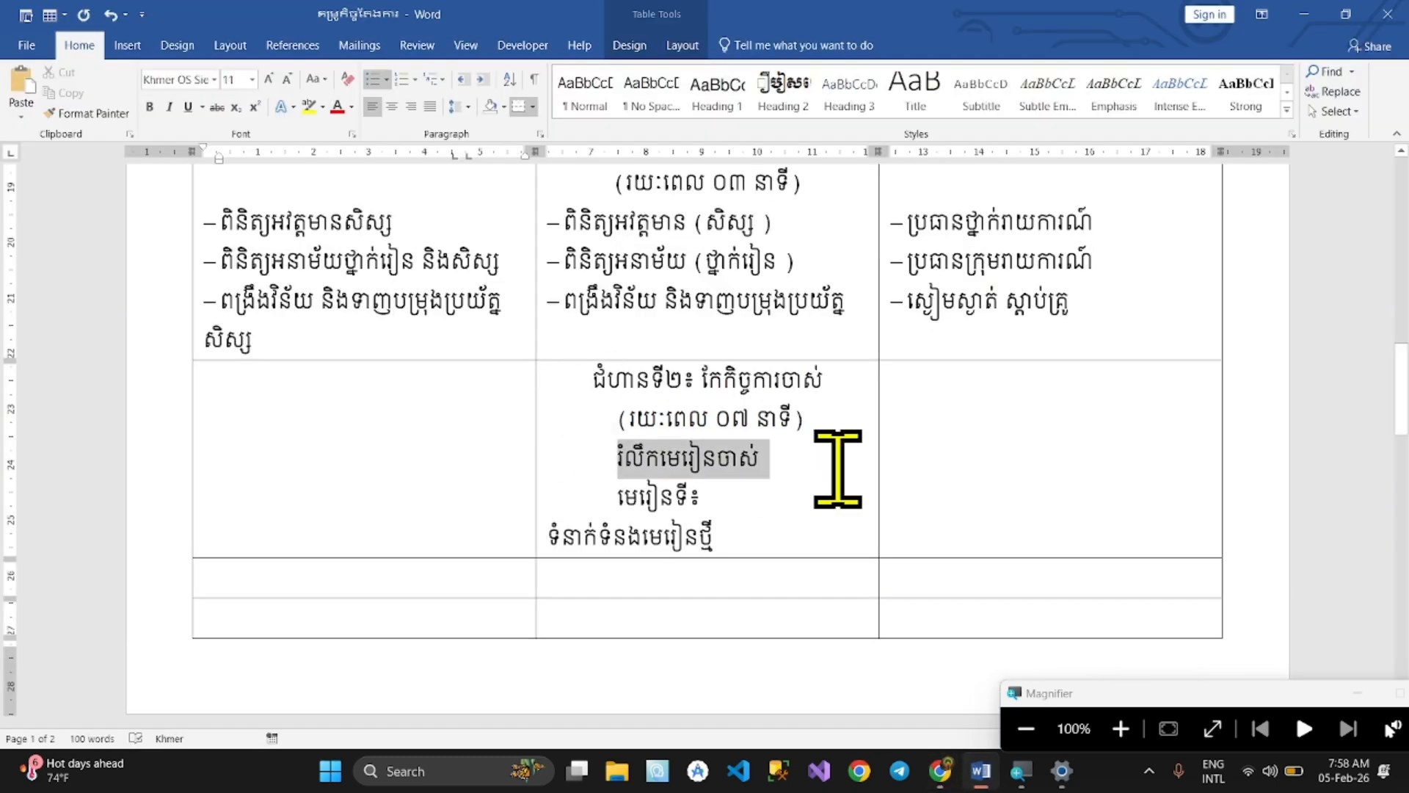
pyautogui.click(188, 106)
# Make the step-two heading, its duration line and the line រំលឹកមេរៀនចាស់ bold
pyautogui.moveTo(569, 384); pyautogui.dragTo(805, 441)
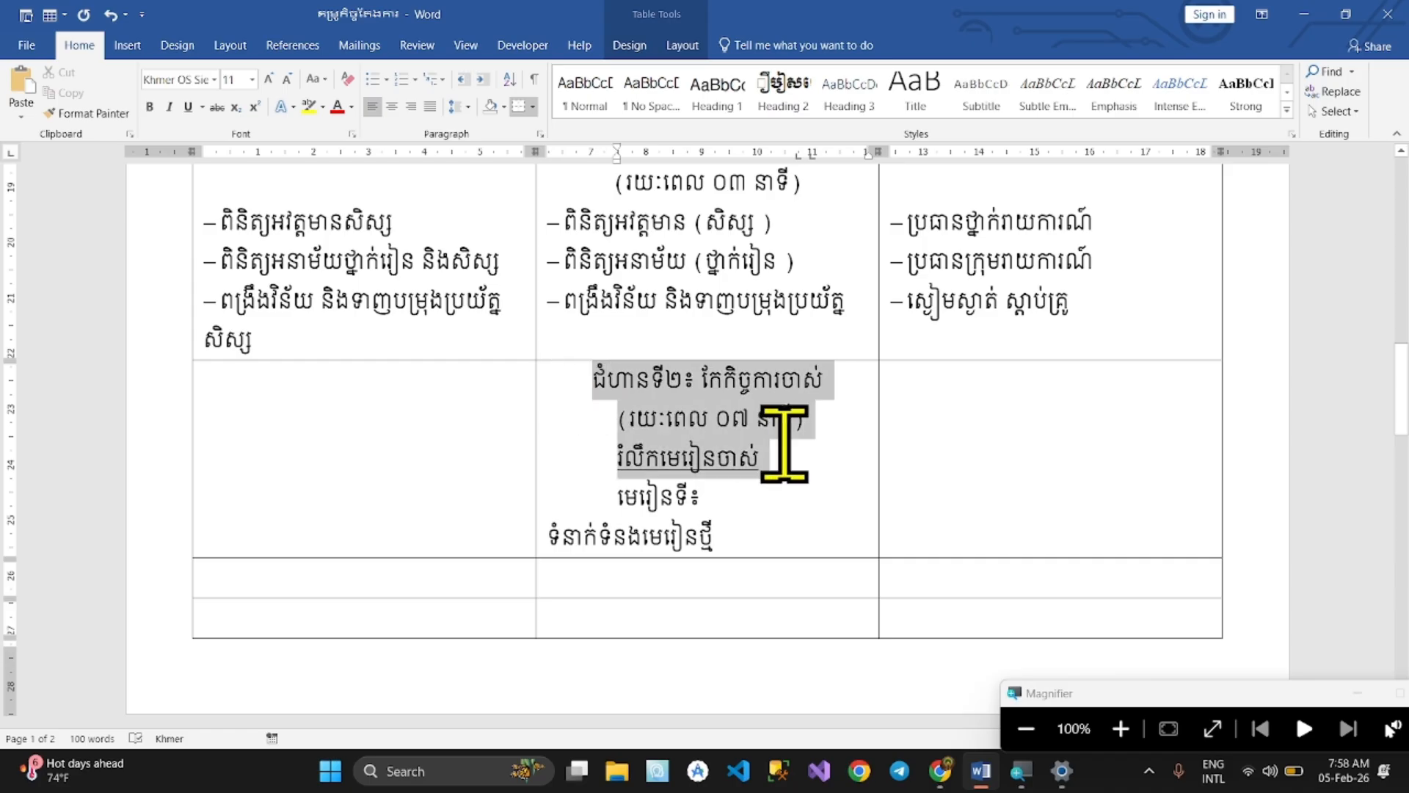
pyautogui.click(150, 108)
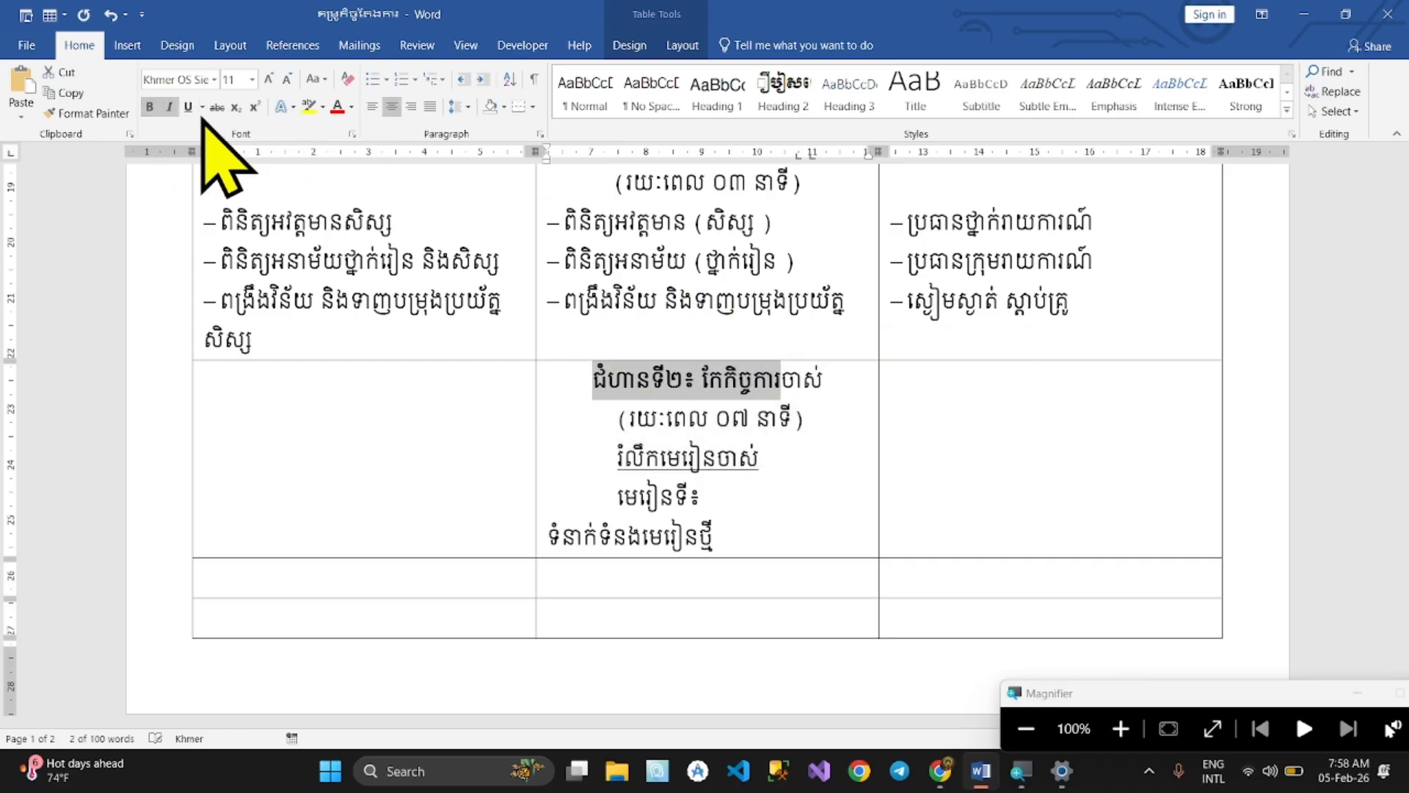
pyautogui.click(702, 409)
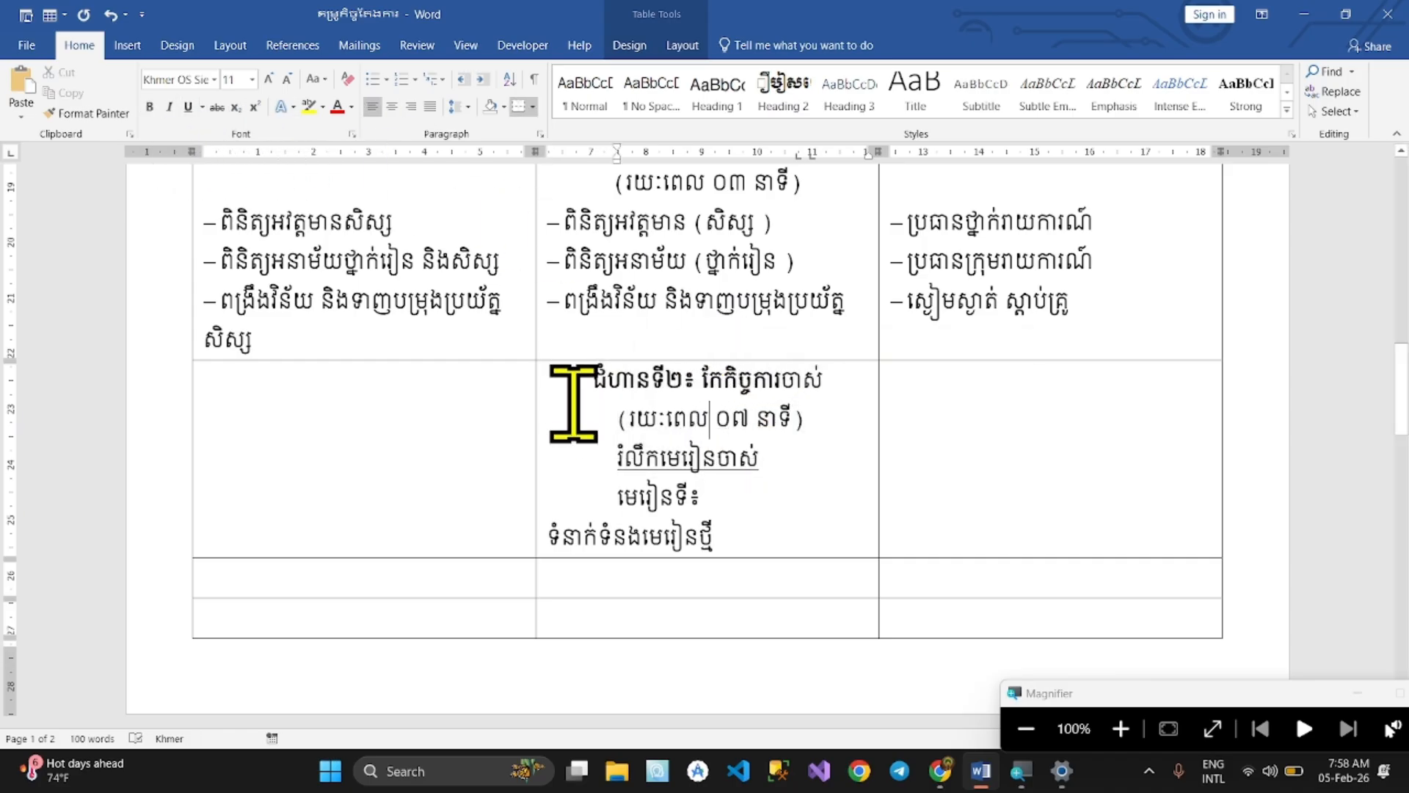
pyautogui.moveTo(575, 397); pyautogui.dragTo(802, 447)
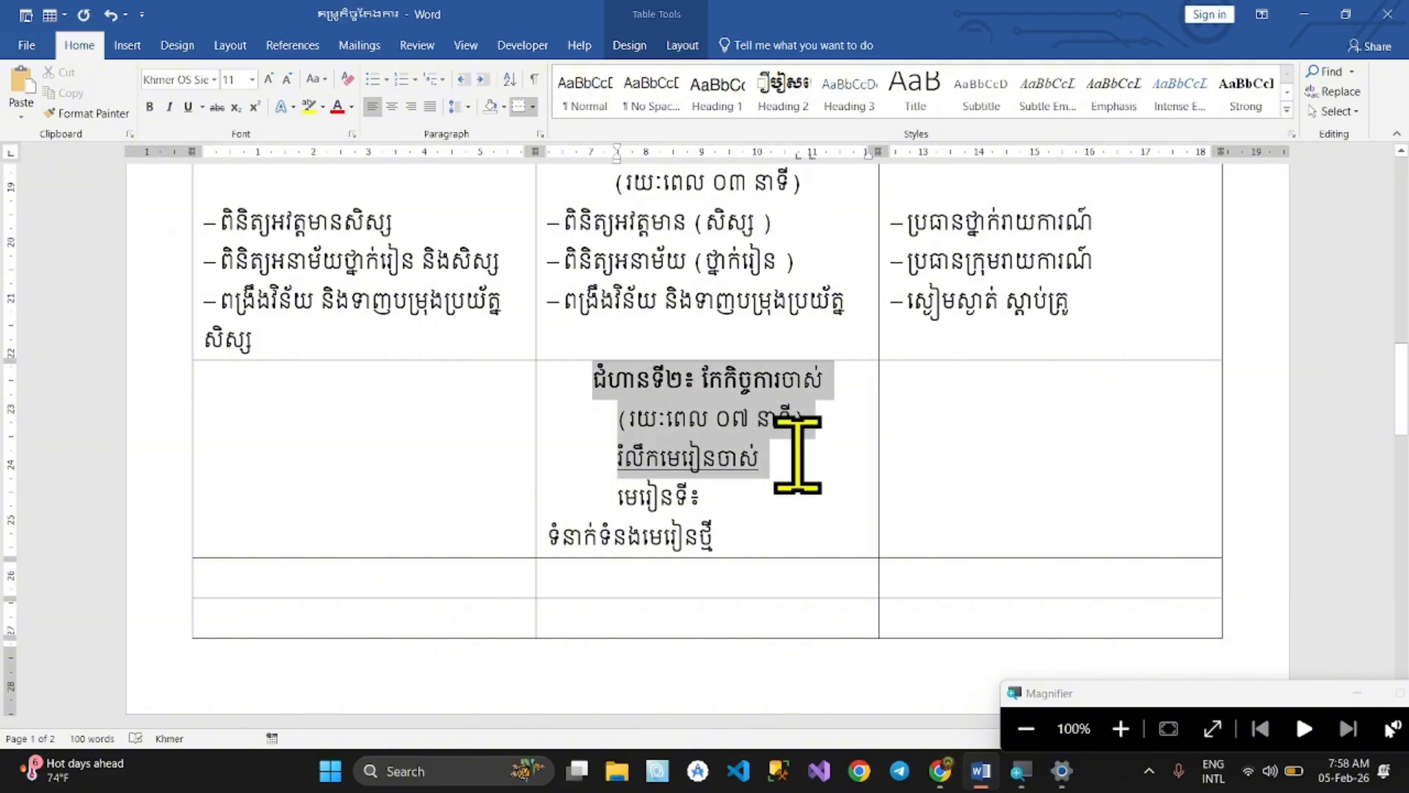
pyautogui.click(150, 108)
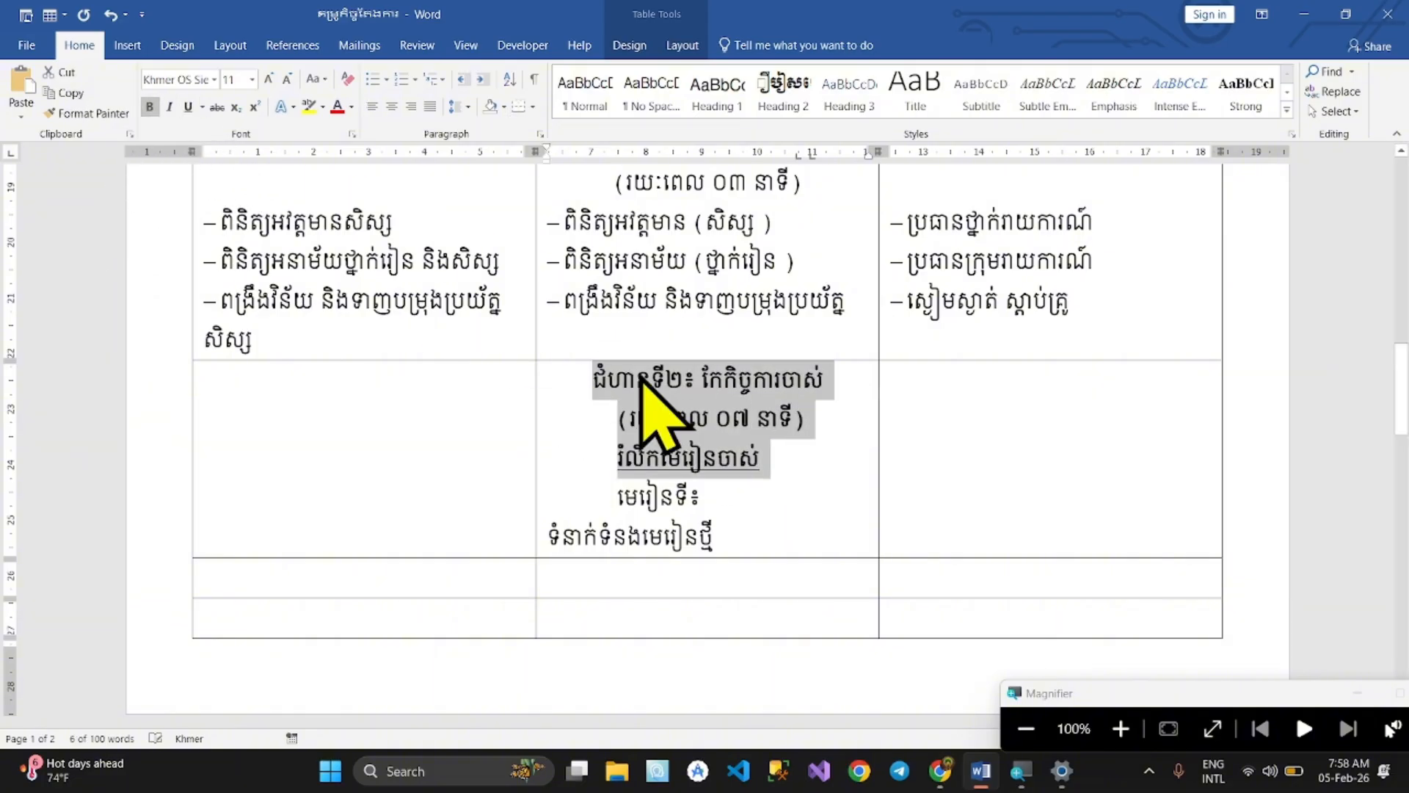
pyautogui.click(748, 439)
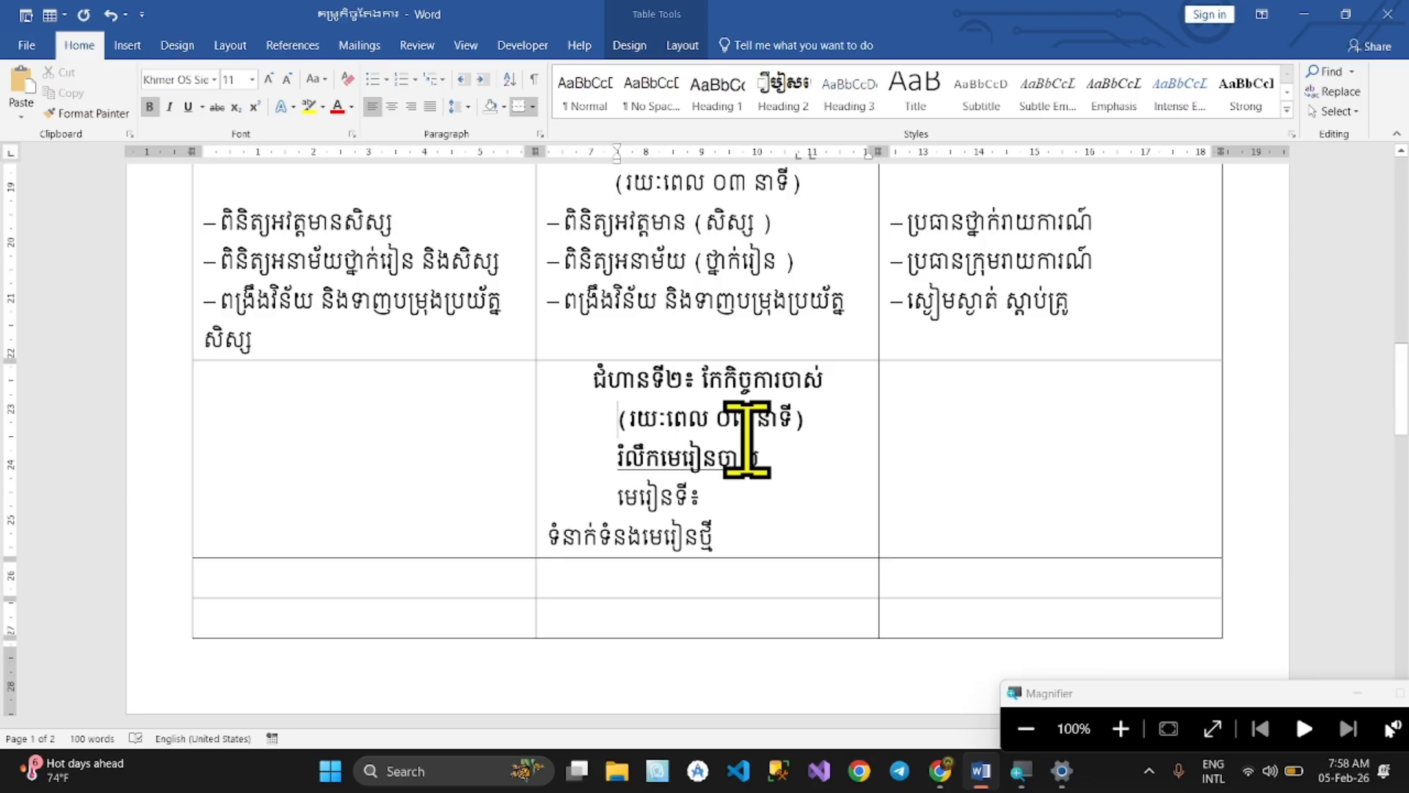
# Rejoin and resplit the duration line and រំលឹកមេរៀនចាស់ with the line above each, so both take the heading's centered alignment
pyautogui.click(624, 403)
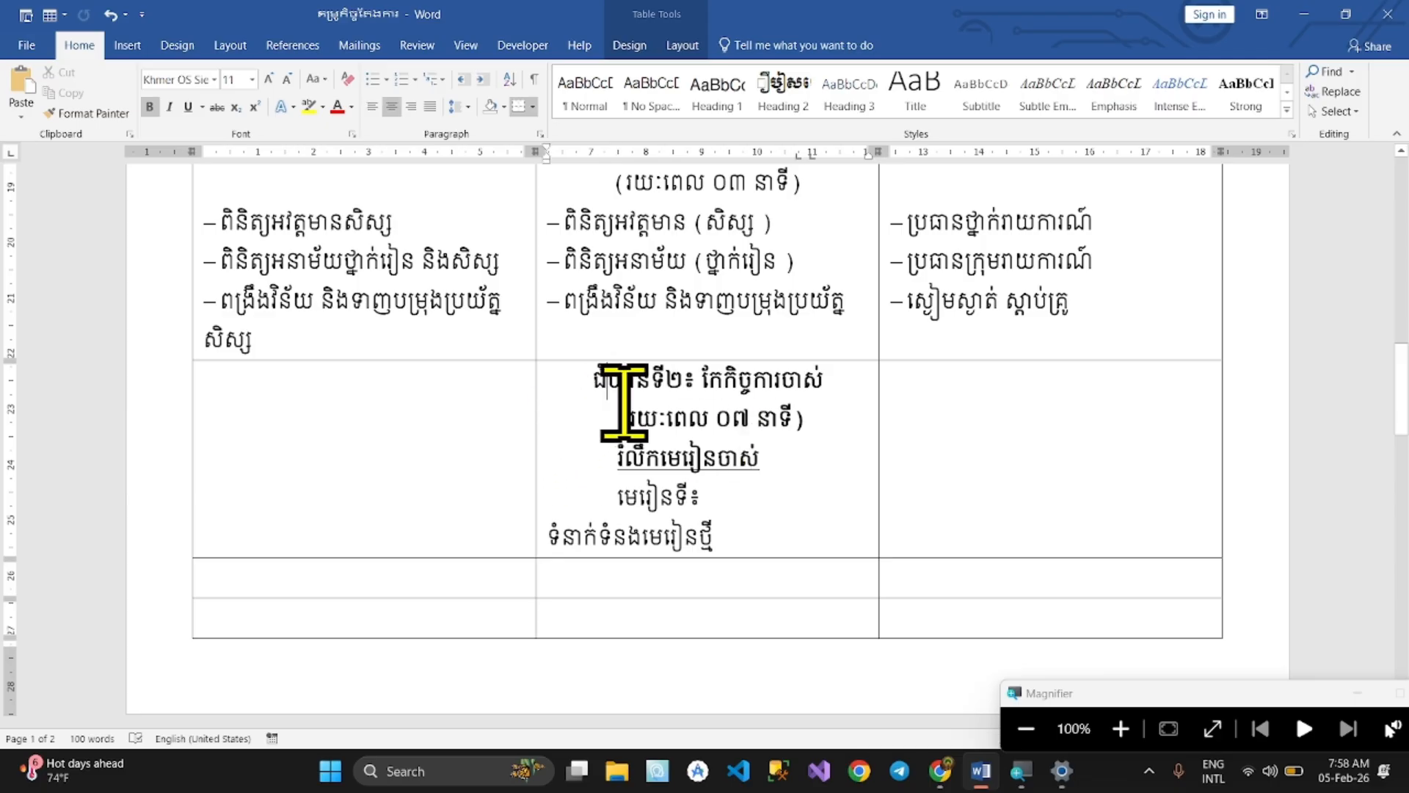
pyautogui.press('BackSpace')
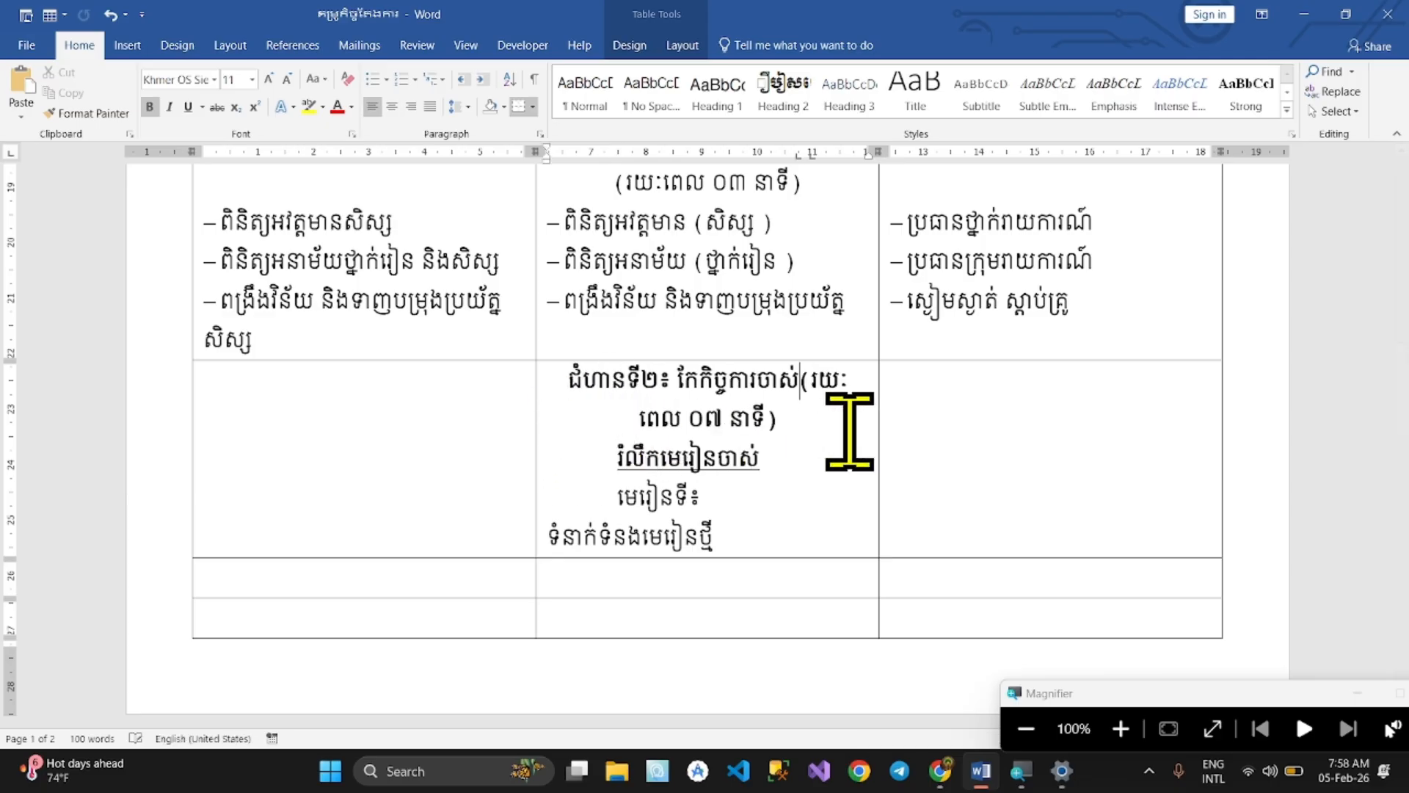
pyautogui.hotkey('ctrl', 'z')
pyautogui.click(621, 461)
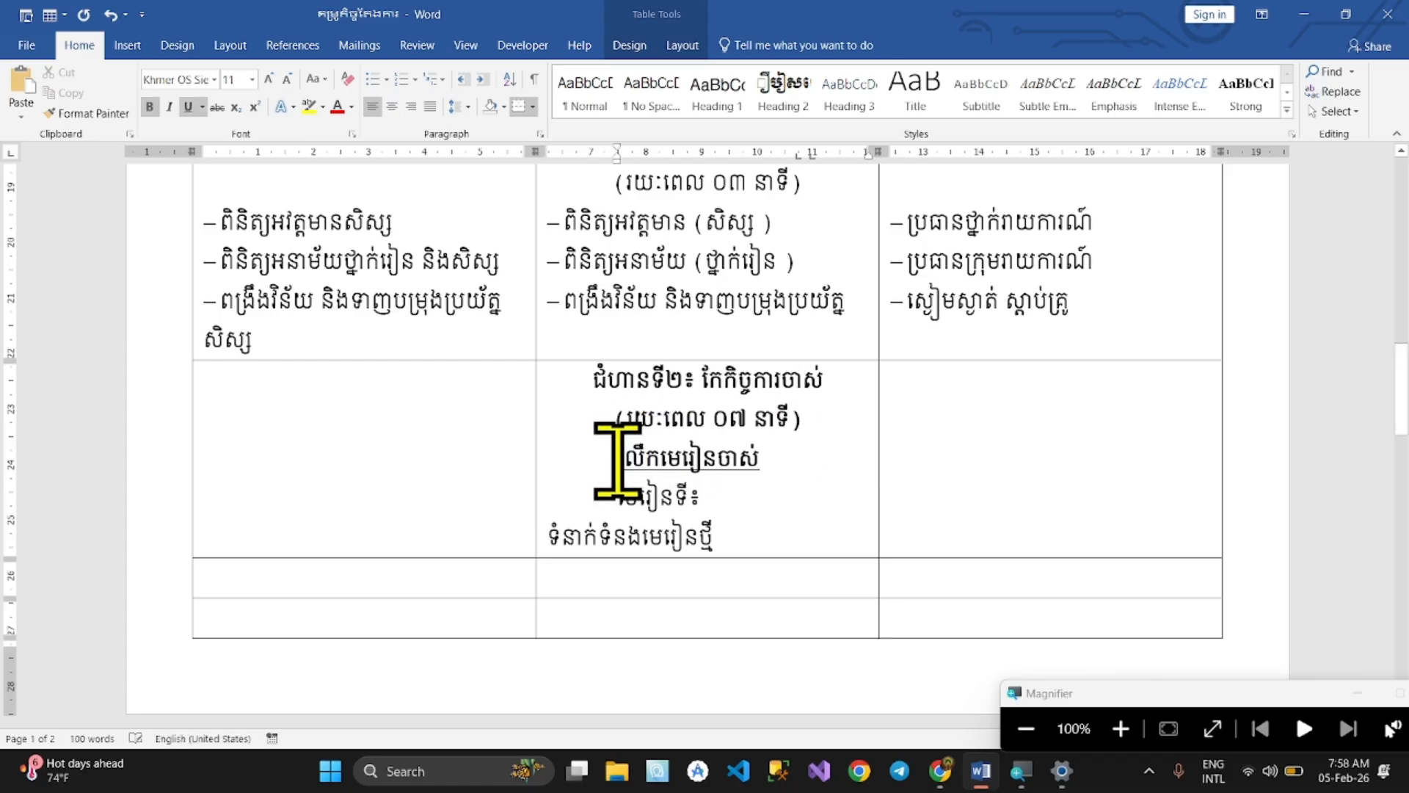
pyautogui.press('BackSpace')
pyautogui.press('Return')
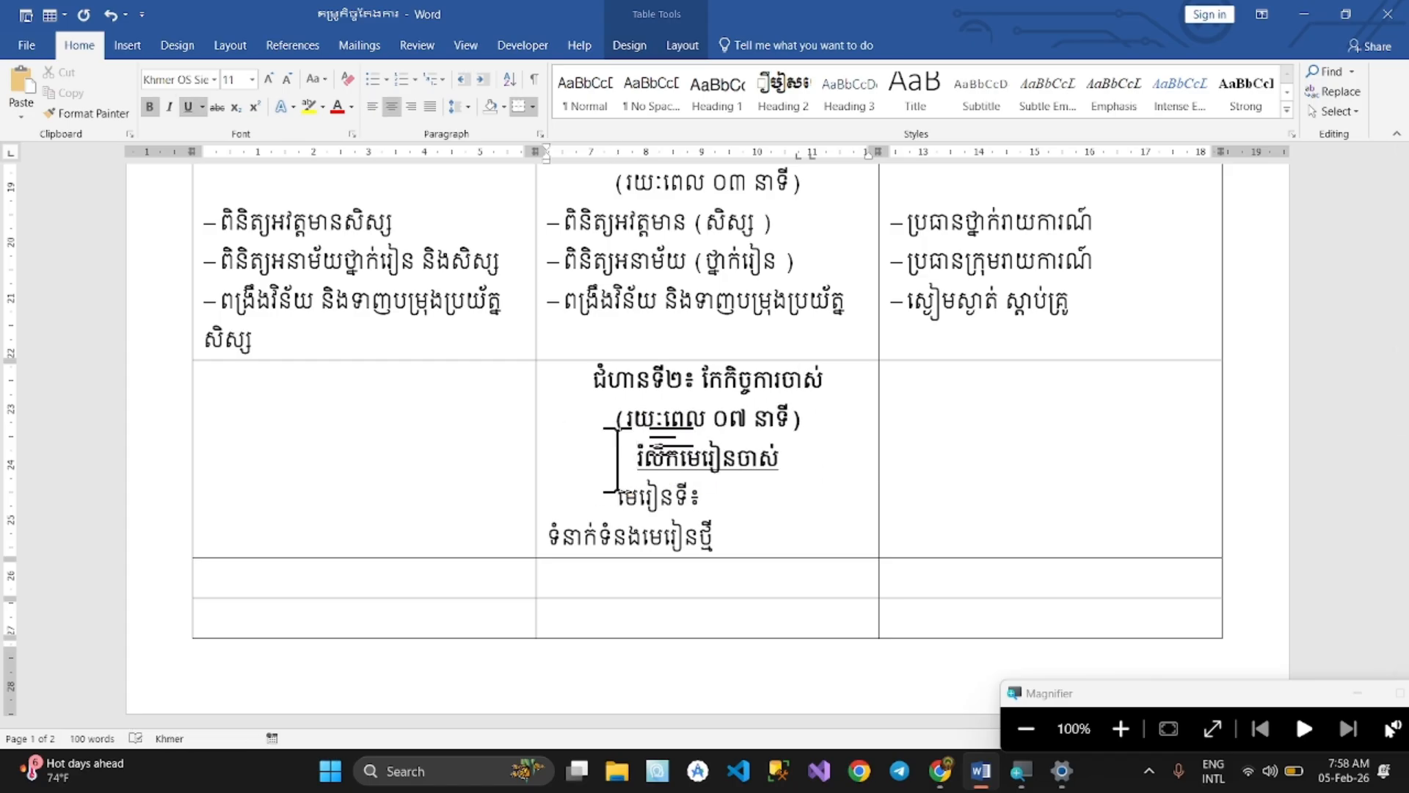
# Copy the plain left-aligned formatting from the step-one teacher-activity cell onto the line មេរៀនទី៖
pyautogui.click(619, 498)
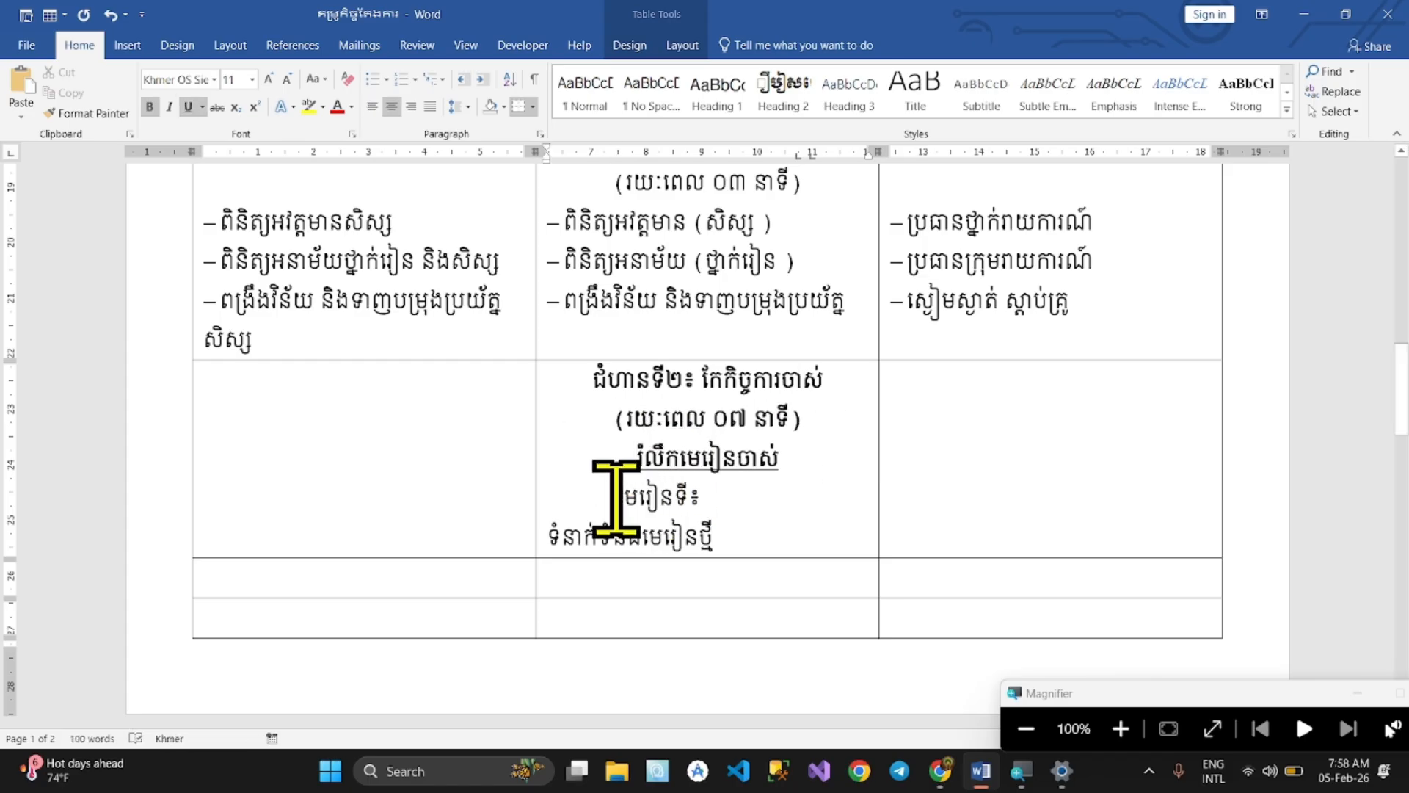
pyautogui.click(293, 323)
pyautogui.click(85, 114)
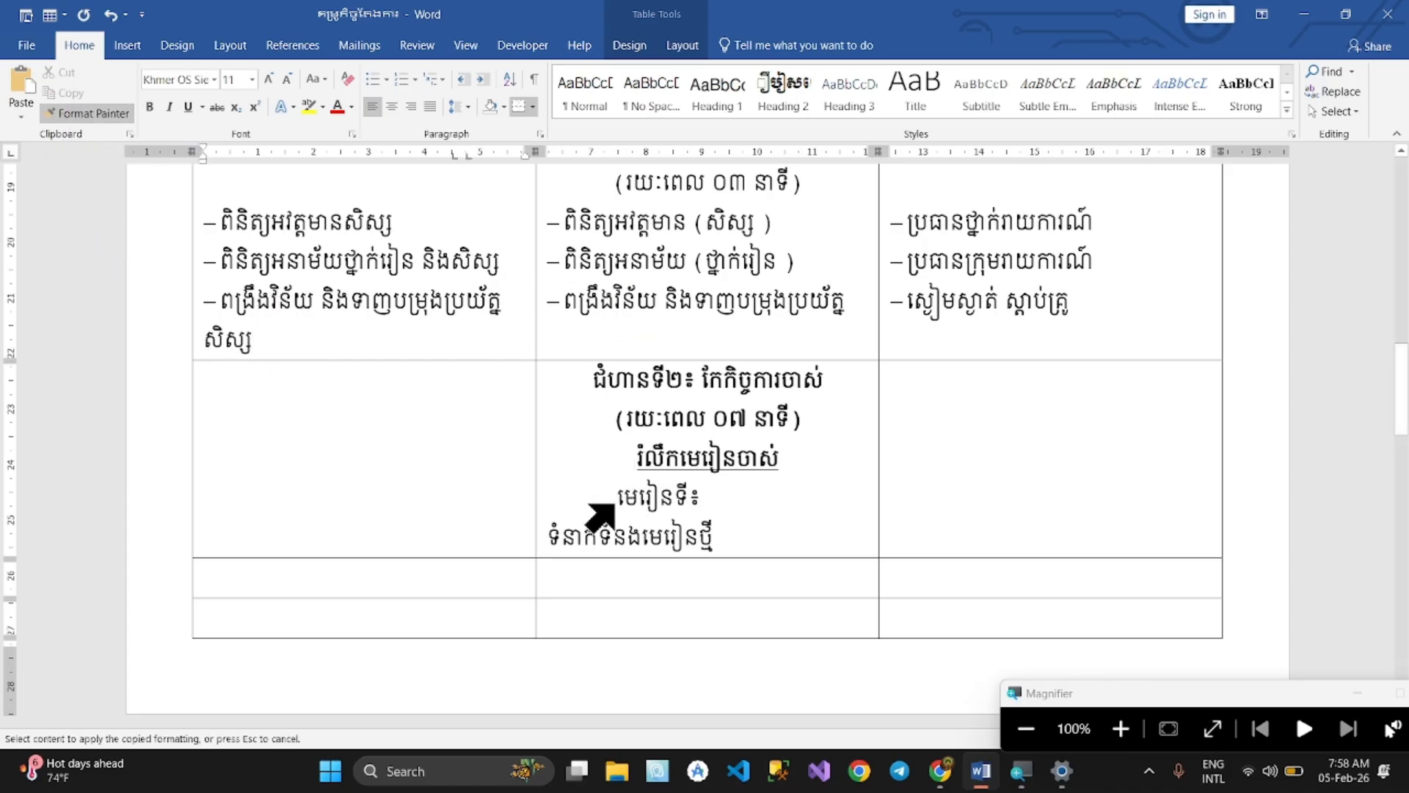
pyautogui.moveTo(618, 493); pyautogui.dragTo(640, 544)
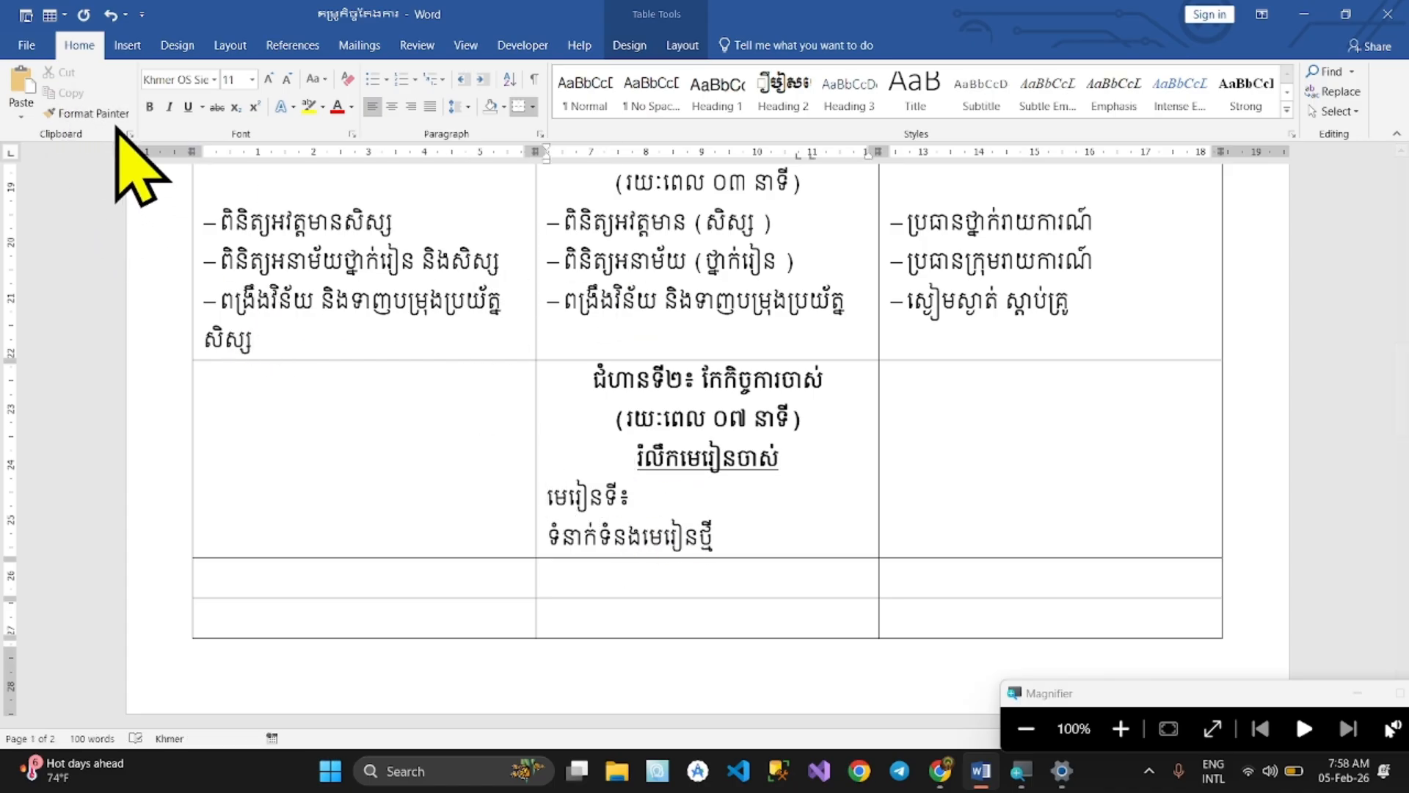
# Copy the dash-list formatting from the step-one teacher activities onto the lines មេរៀនទី៖ and ទំនាក់ទំនងមេរៀនថ្មី
pyautogui.click(307, 288)
pyautogui.click(86, 113)
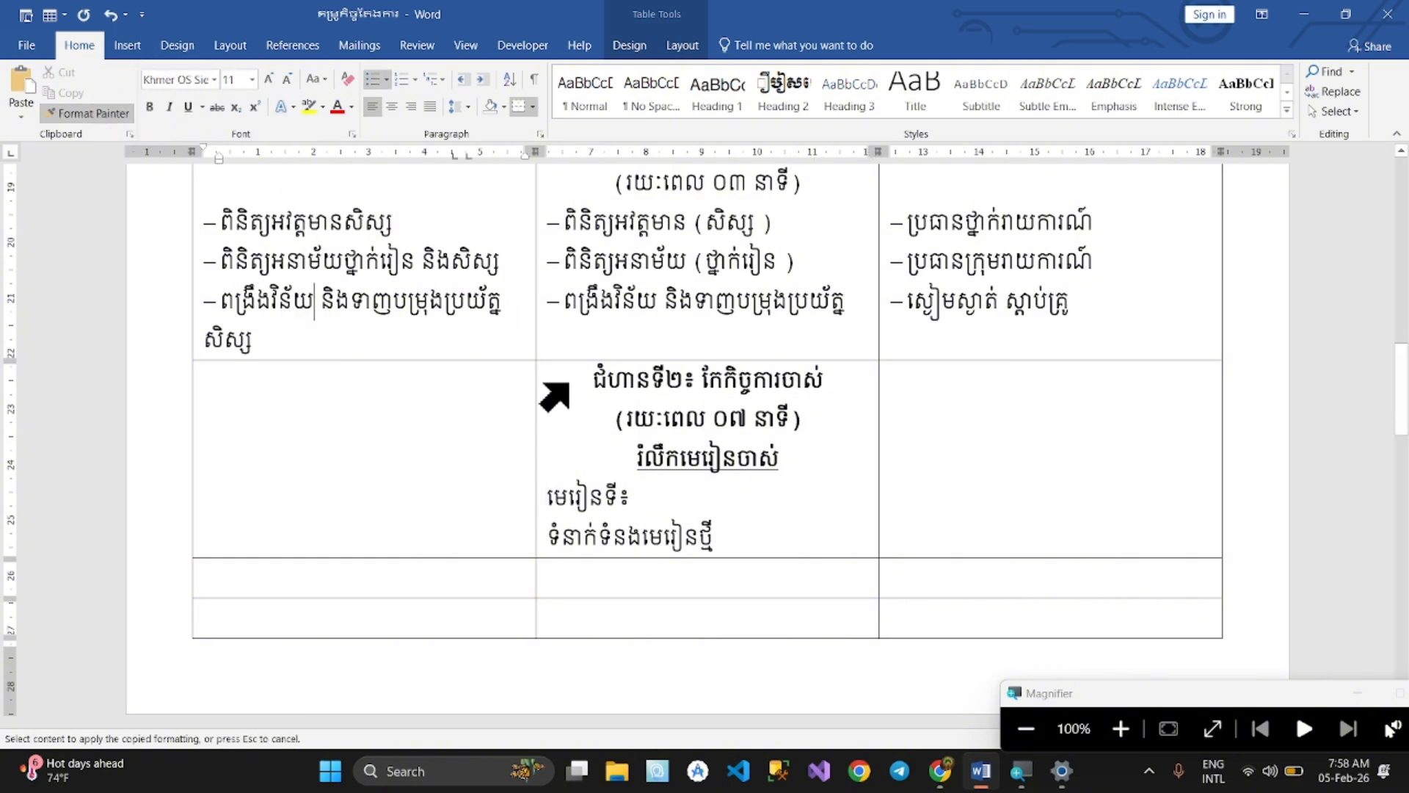
pyautogui.click(704, 502)
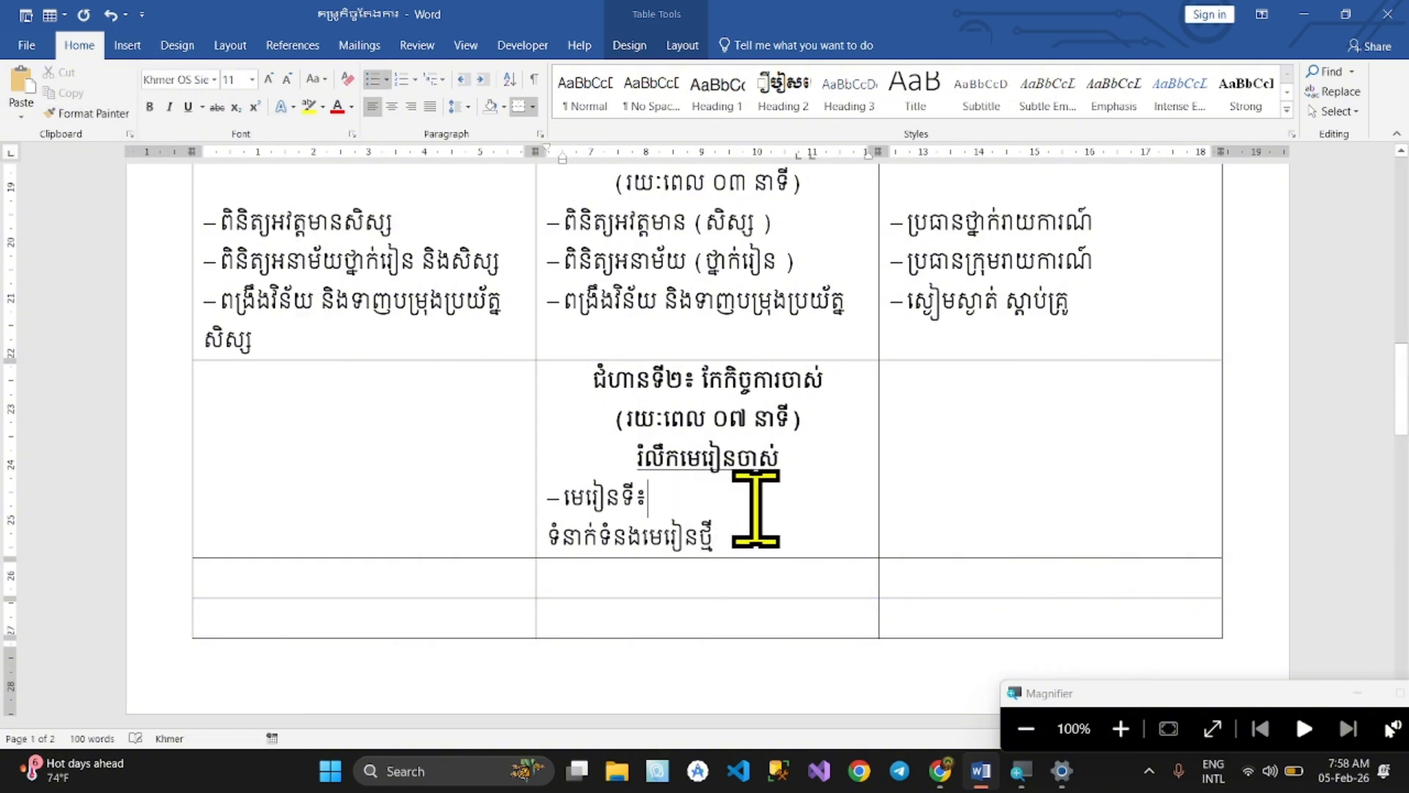
pyautogui.click(98, 117)
pyautogui.click(808, 534)
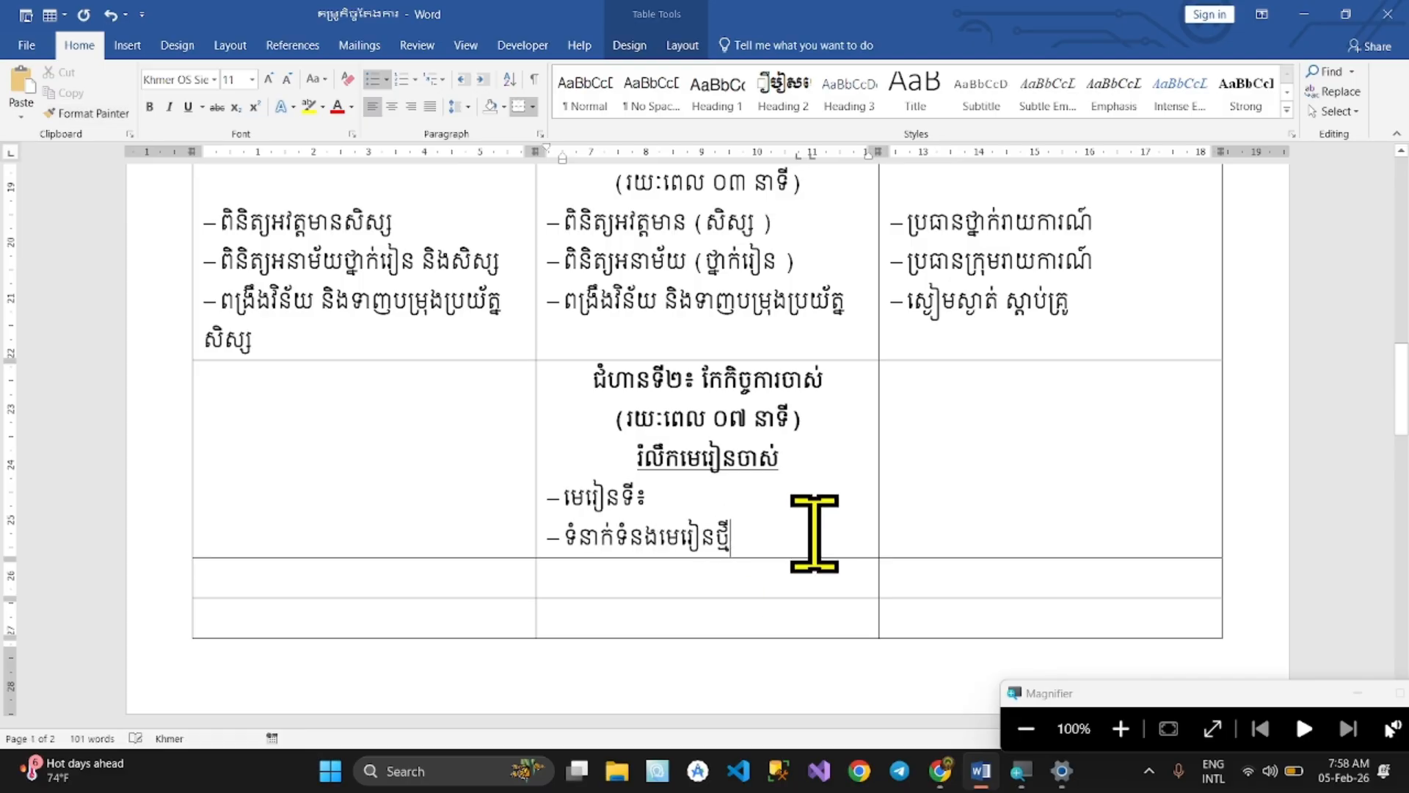
# Switch to the reference PDF and capture a screen snip of the two student-activity lines in the step-two row
pyautogui.scroll(-1, 839, 518)
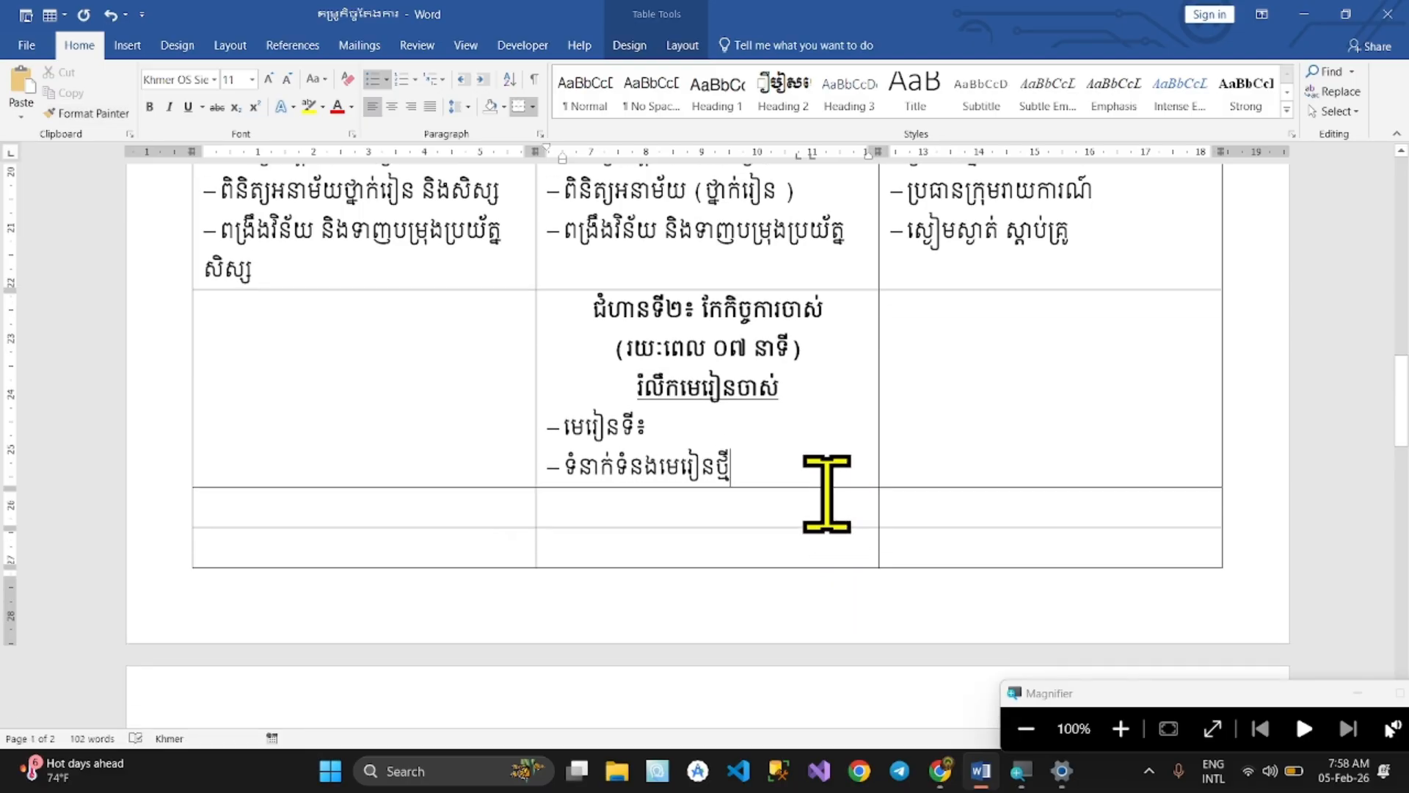
pyautogui.hotkey('alt', 'Tab')
pyautogui.scroll(-2, 810, 489)
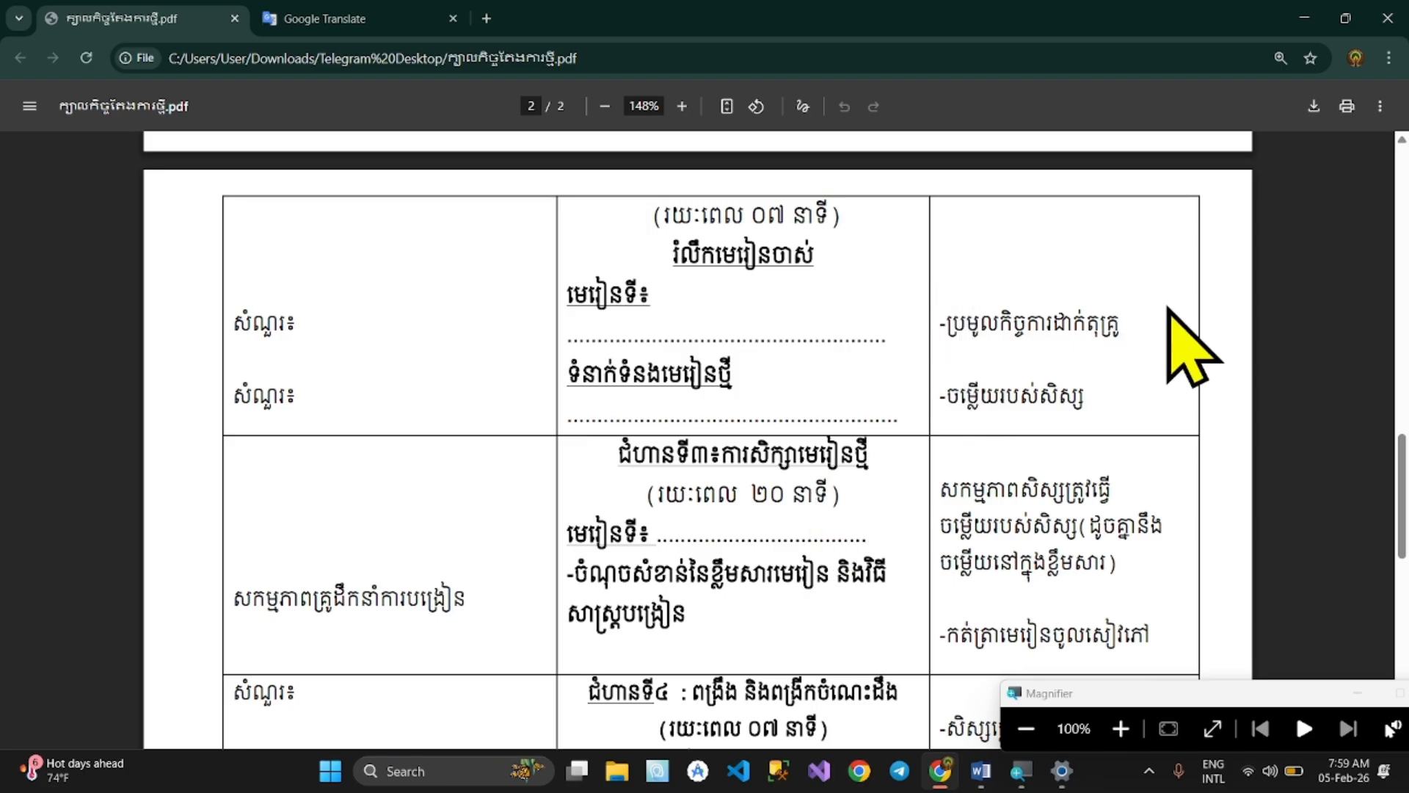
pyautogui.press('super+shift+s')
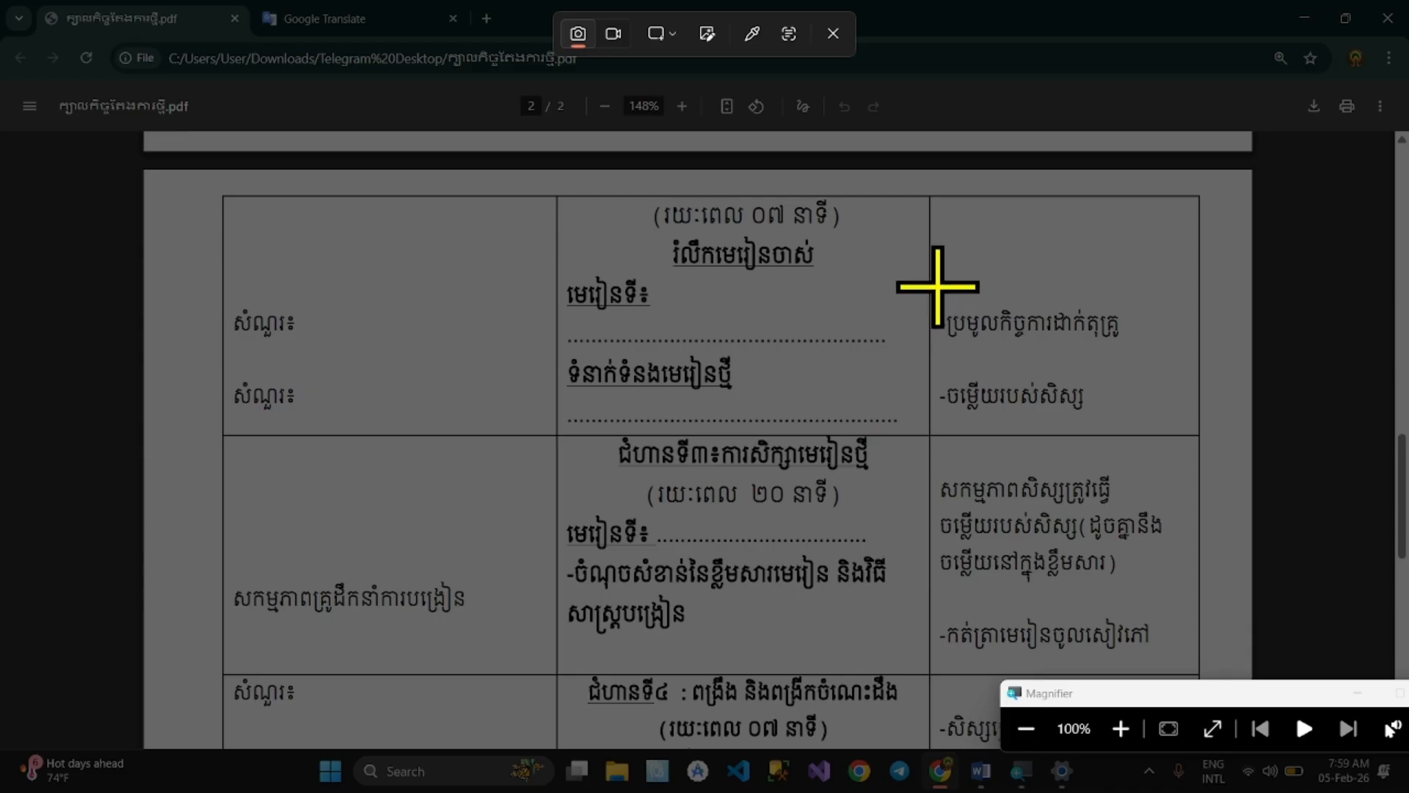
pyautogui.moveTo(938, 286); pyautogui.dragTo(1169, 418)
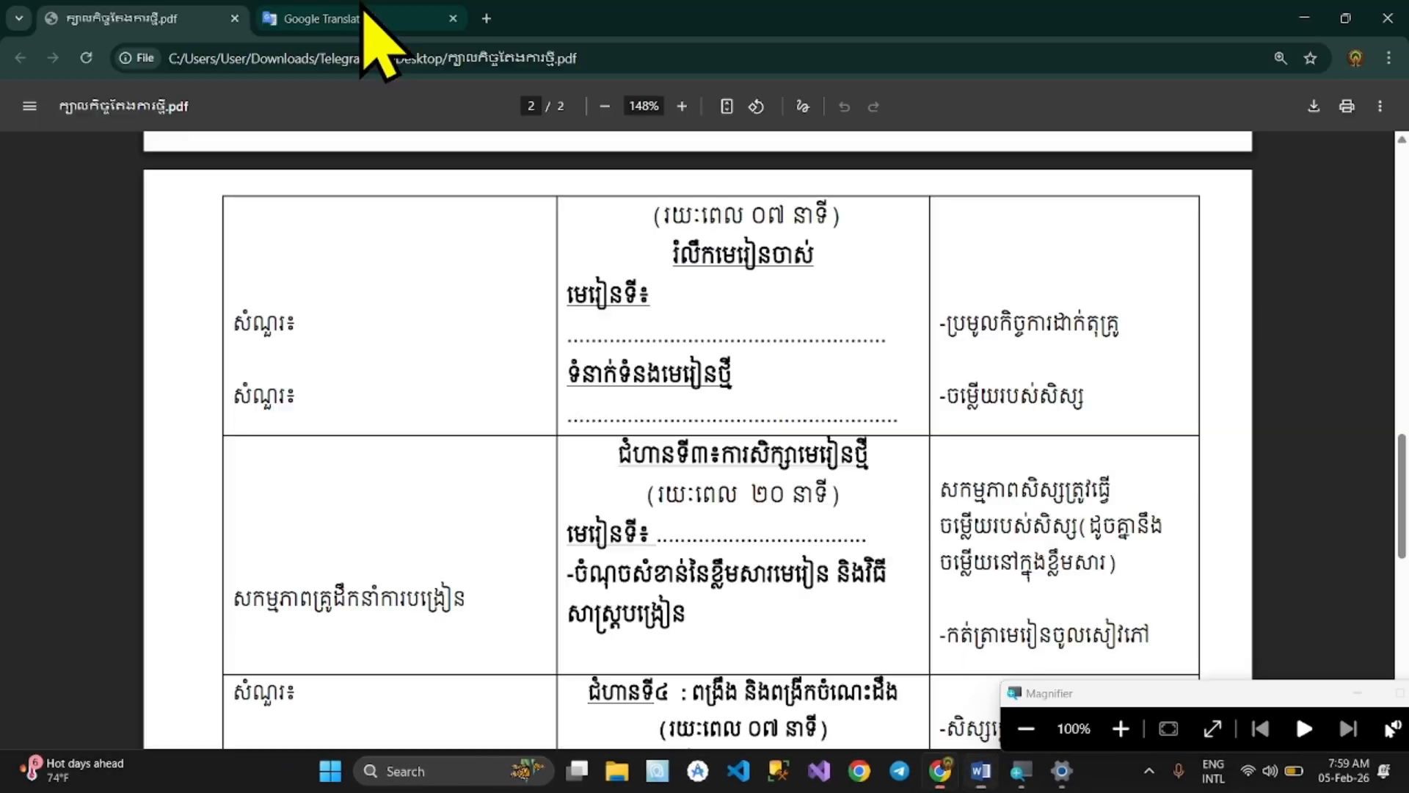
# Replace the image in Google Translate with the new snip and copy its extracted text
pyautogui.click(363, 18)
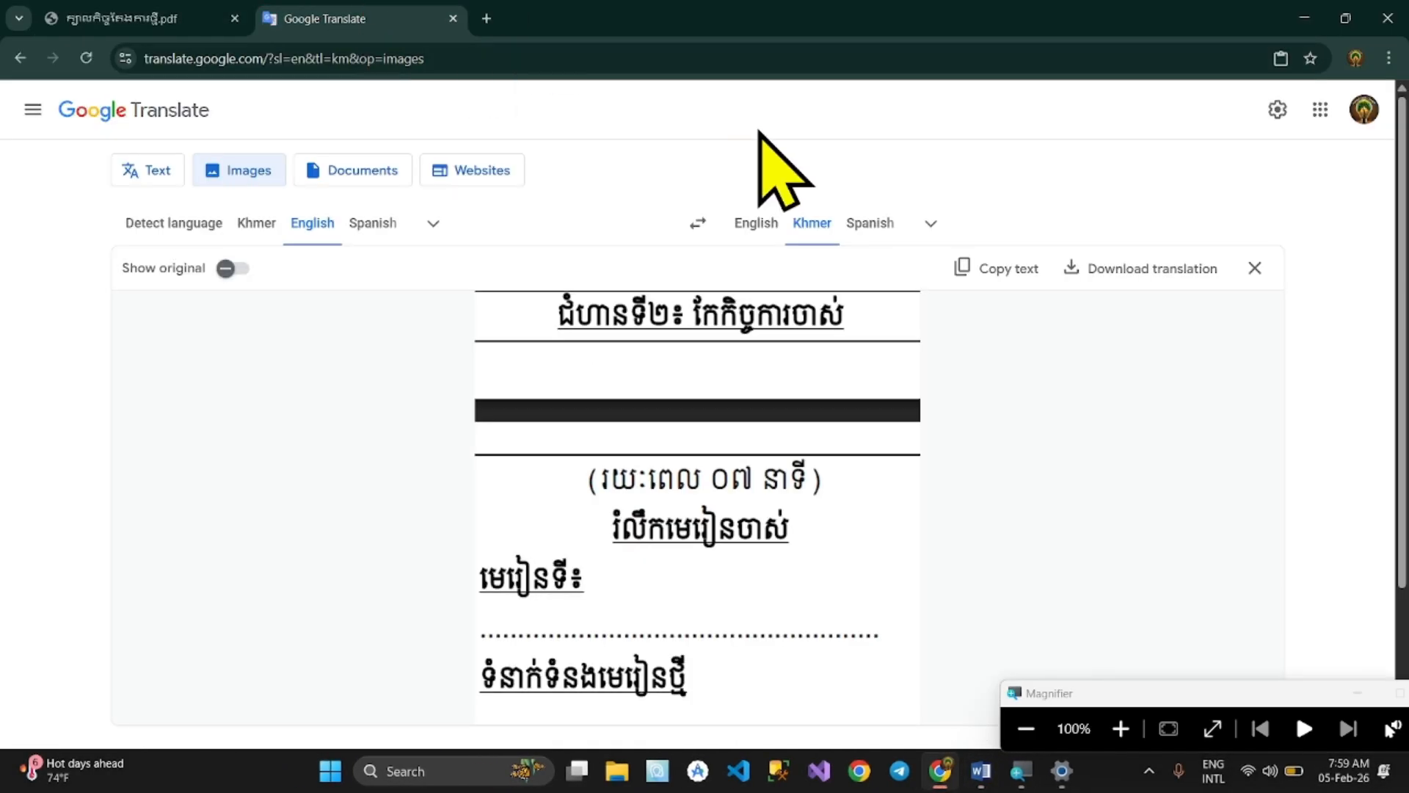
pyautogui.click(1255, 268)
pyautogui.hotkey('ctrl', 'v')
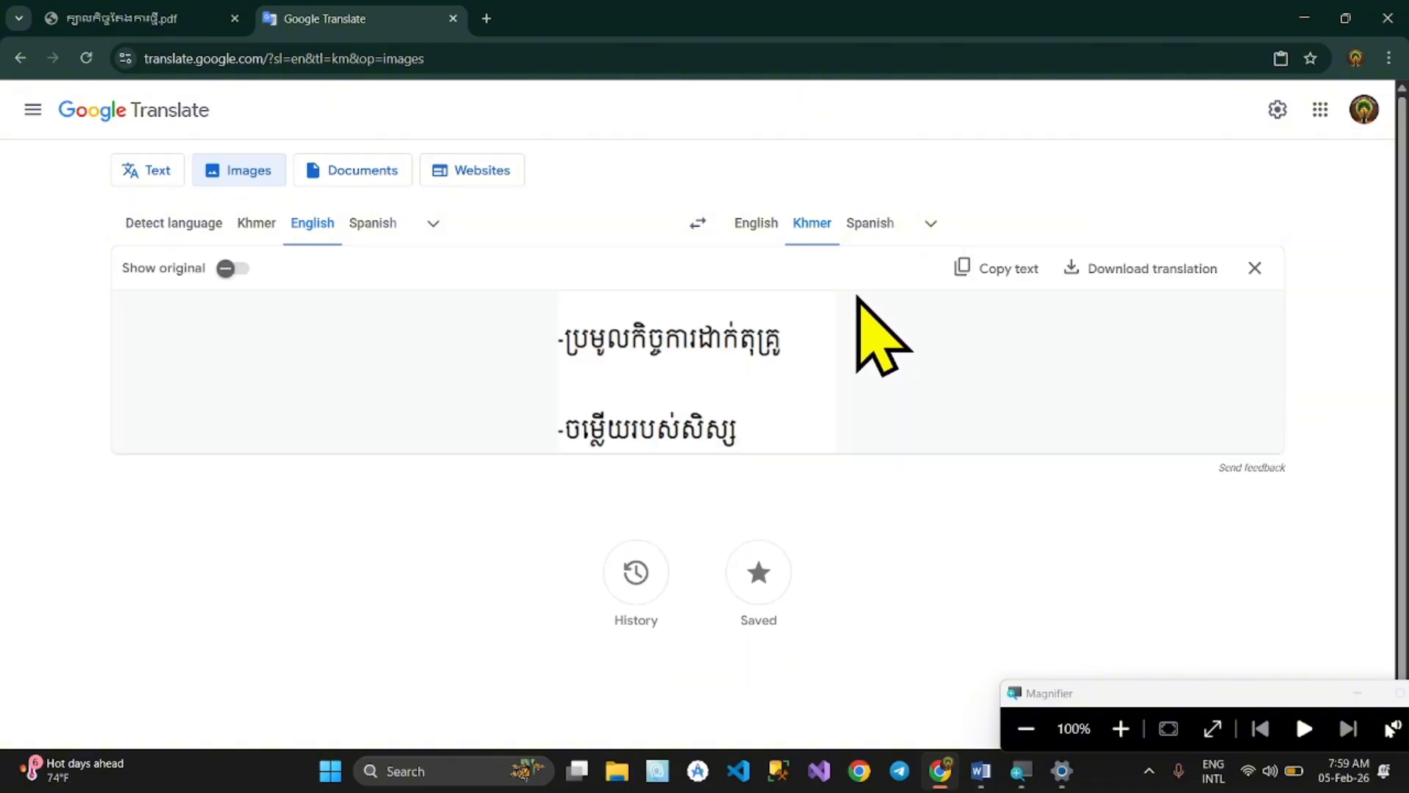
pyautogui.click(998, 269)
# Switch to Word and paste the extracted text as plain text into the step-two student-activity cell, level with មេរៀនទី៖
pyautogui.hotkey('alt', 'Tab')
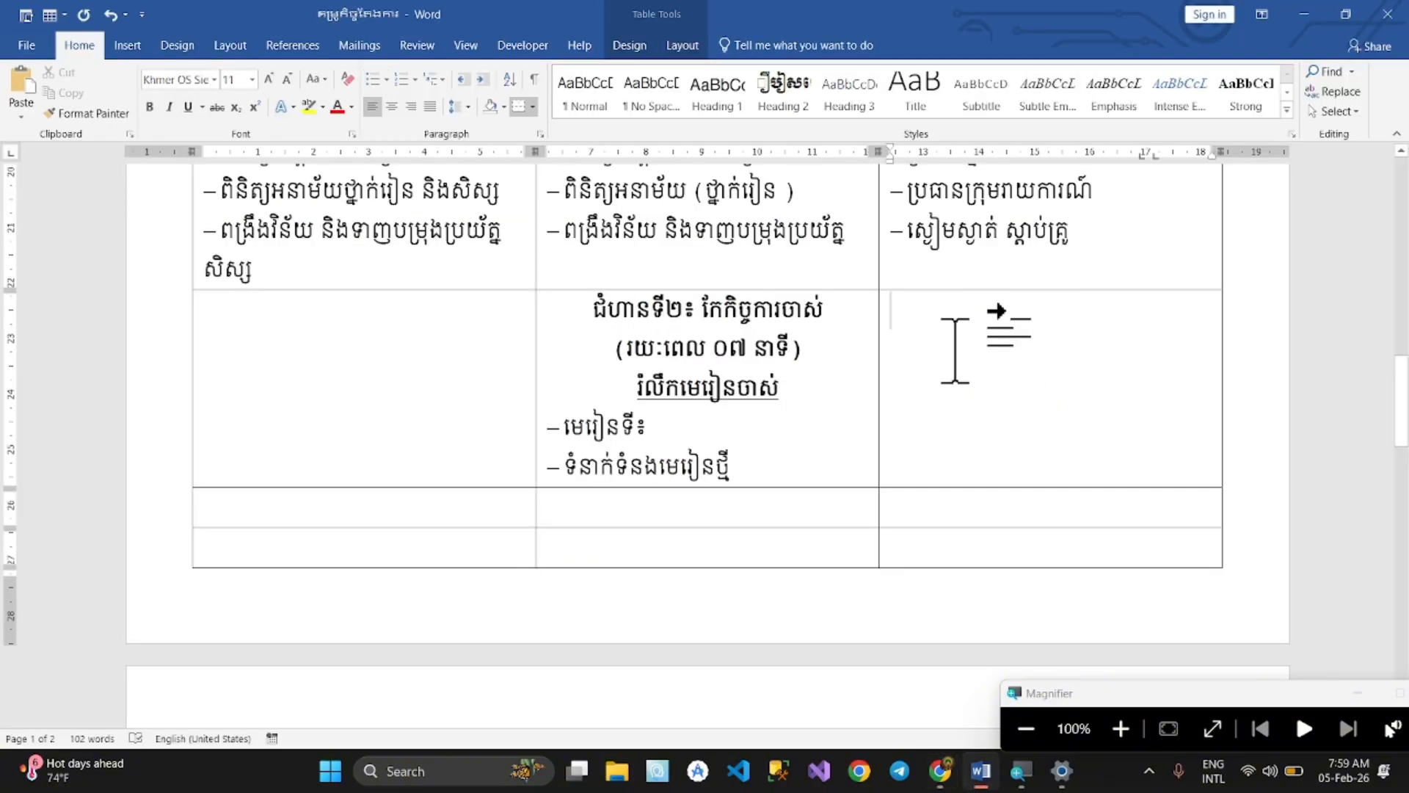
pyautogui.rightClick(918, 408)
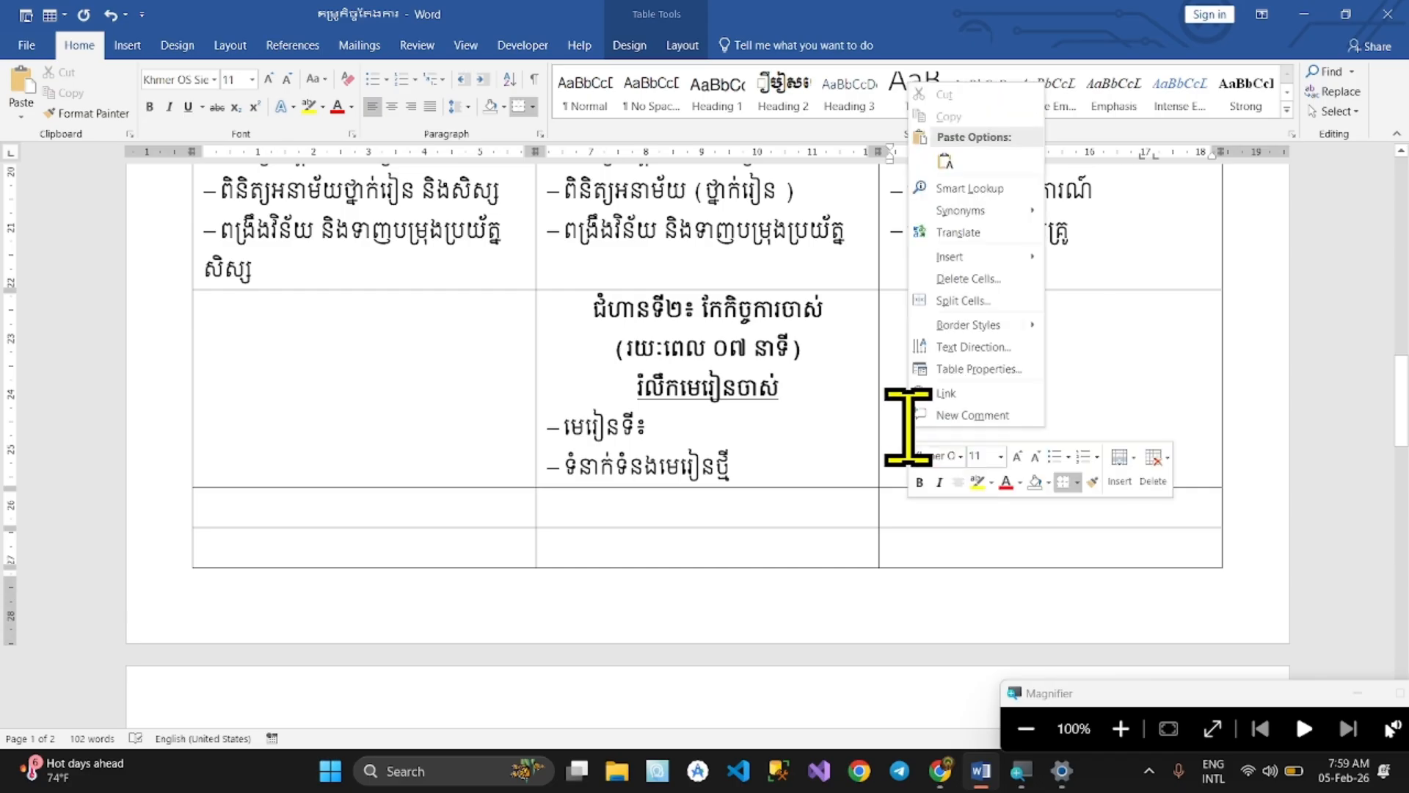
pyautogui.click(942, 158)
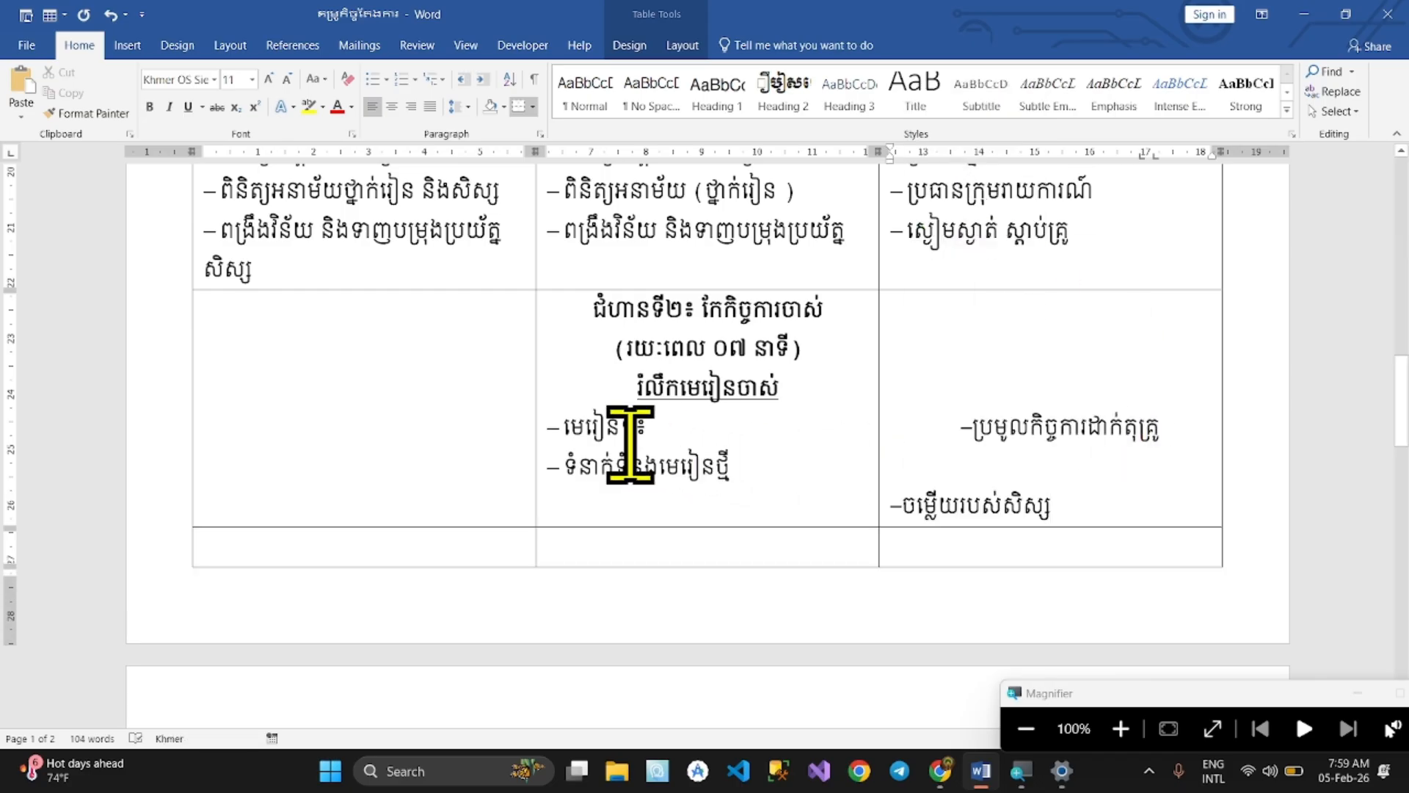
# Copy the dash-list formatting from the lesson-content lines onto the pasted student-activity lines, deleting their duplicate dashes and the blank item between them
pyautogui.click(68, 114)
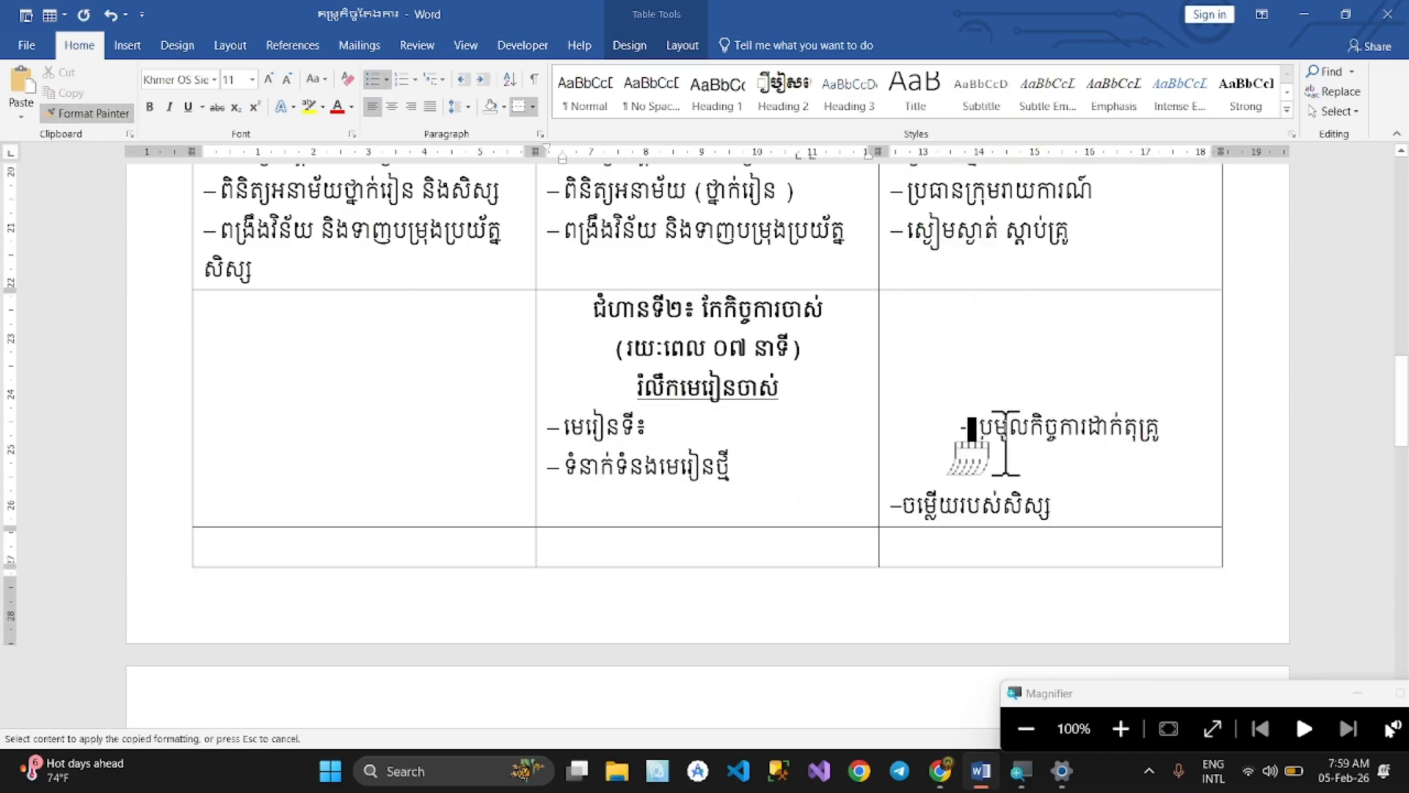
pyautogui.moveTo(973, 433)
pyautogui.mouseDown()
pyautogui.moveTo(1086, 472)
pyautogui.moveTo(1116, 509)
pyautogui.mouseUp()
pyautogui.click(913, 472)
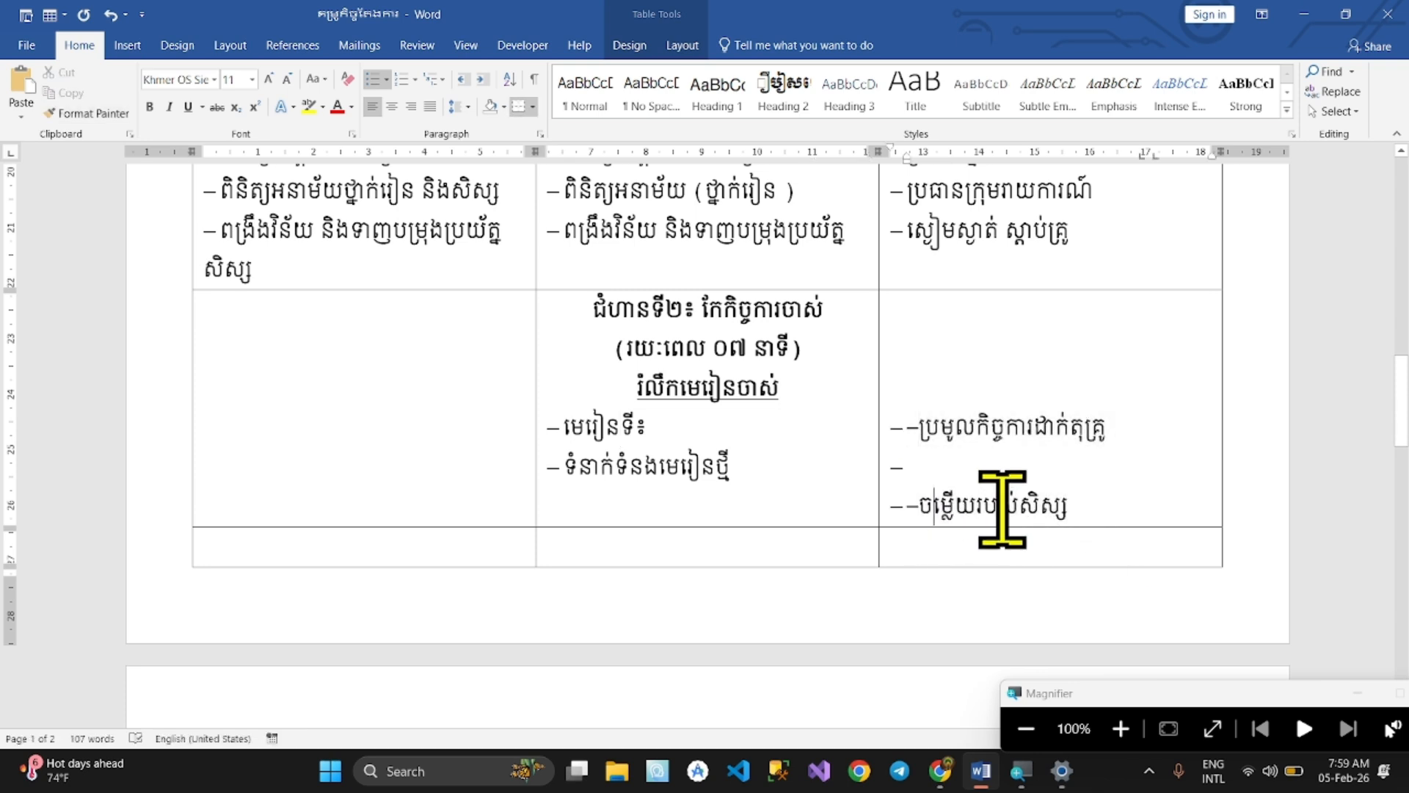
pyautogui.press('BackSpace')
pyautogui.press('pagedown')
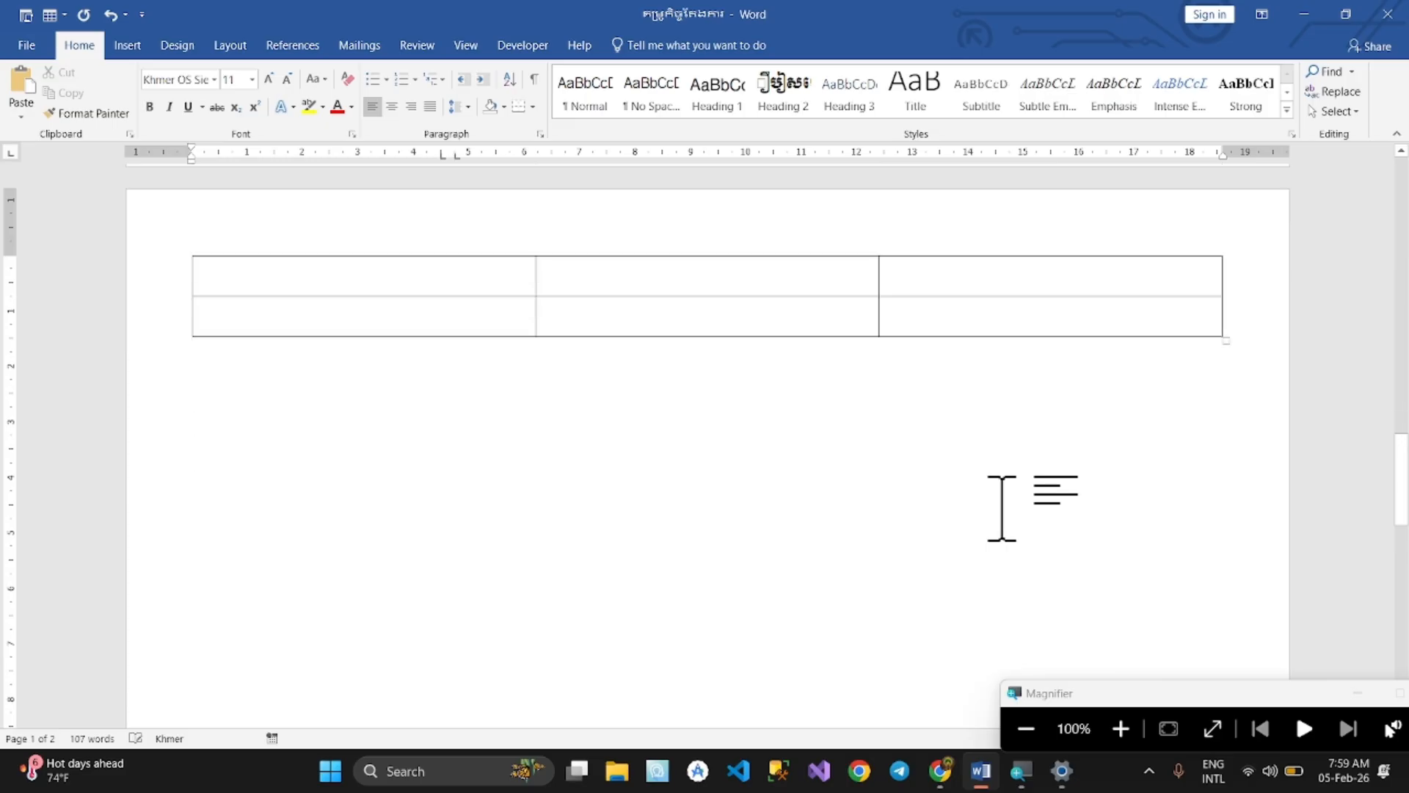
pyautogui.press('pageup')
pyautogui.press('Up')
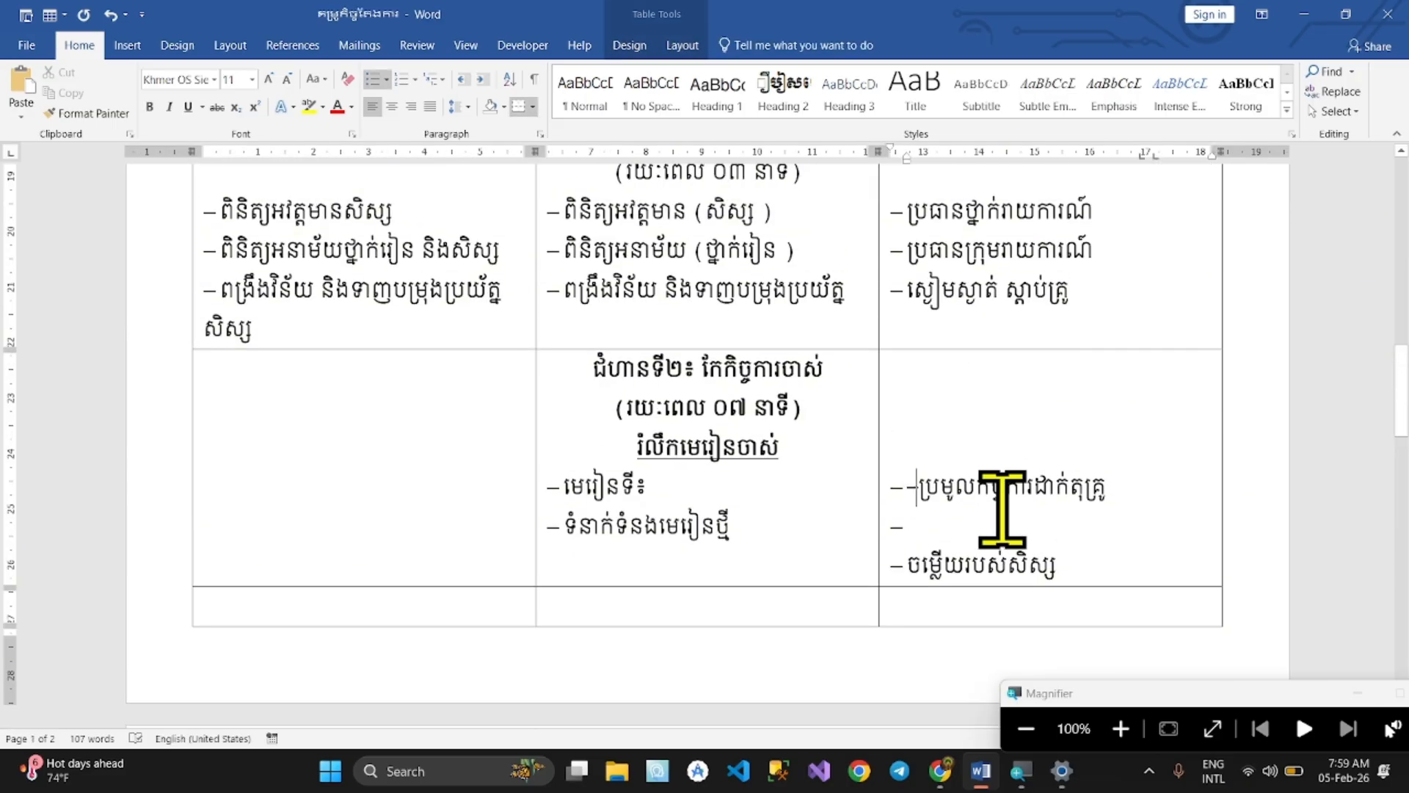
pyautogui.press('BackSpace')
pyautogui.press('BackSpace')
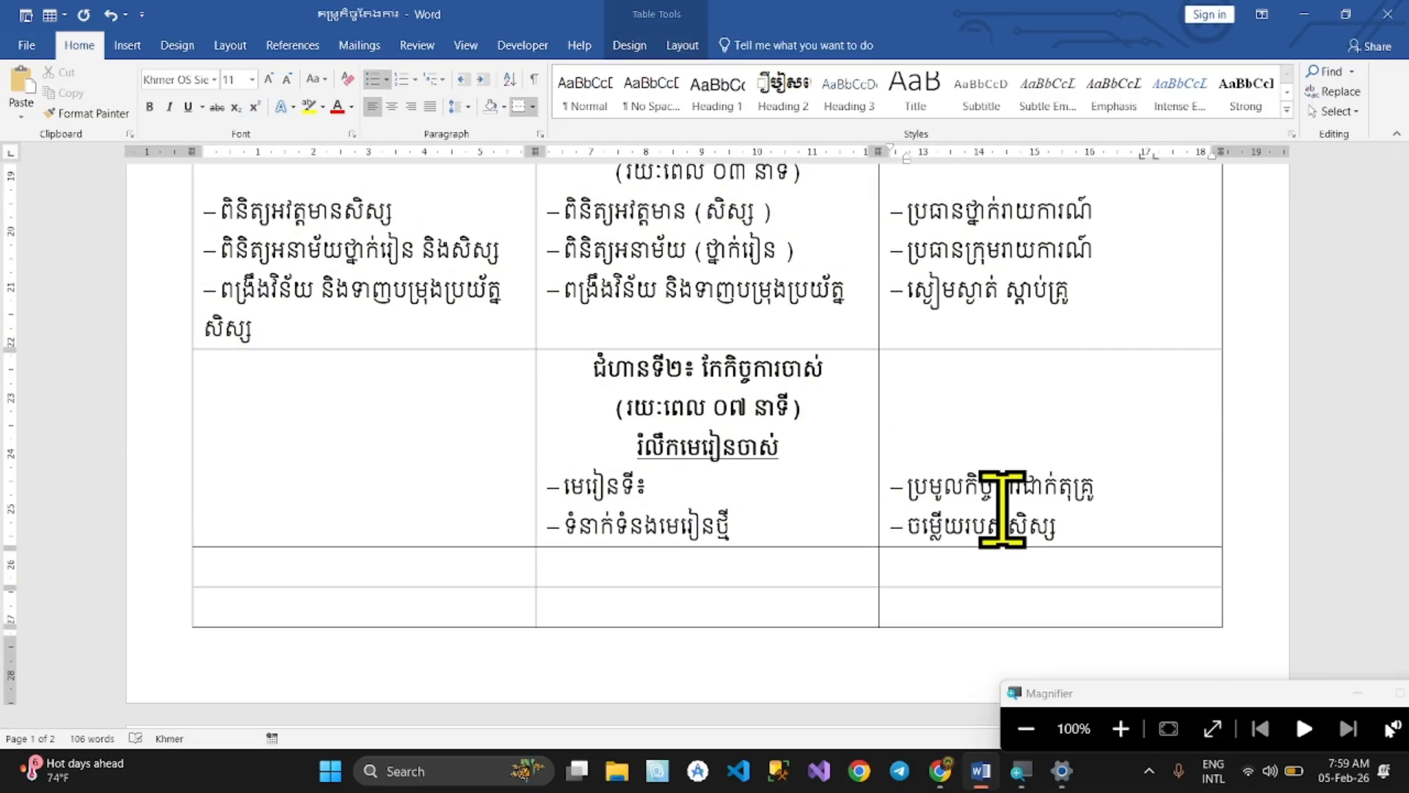
# Check the reference PDF, and in Word enter two dash-listed សំណួរ៖ lines in the step-two teacher-activity cell, level with មេរៀនទី៖, adding a line below
pyautogui.hotkey('alt', 'Tab')
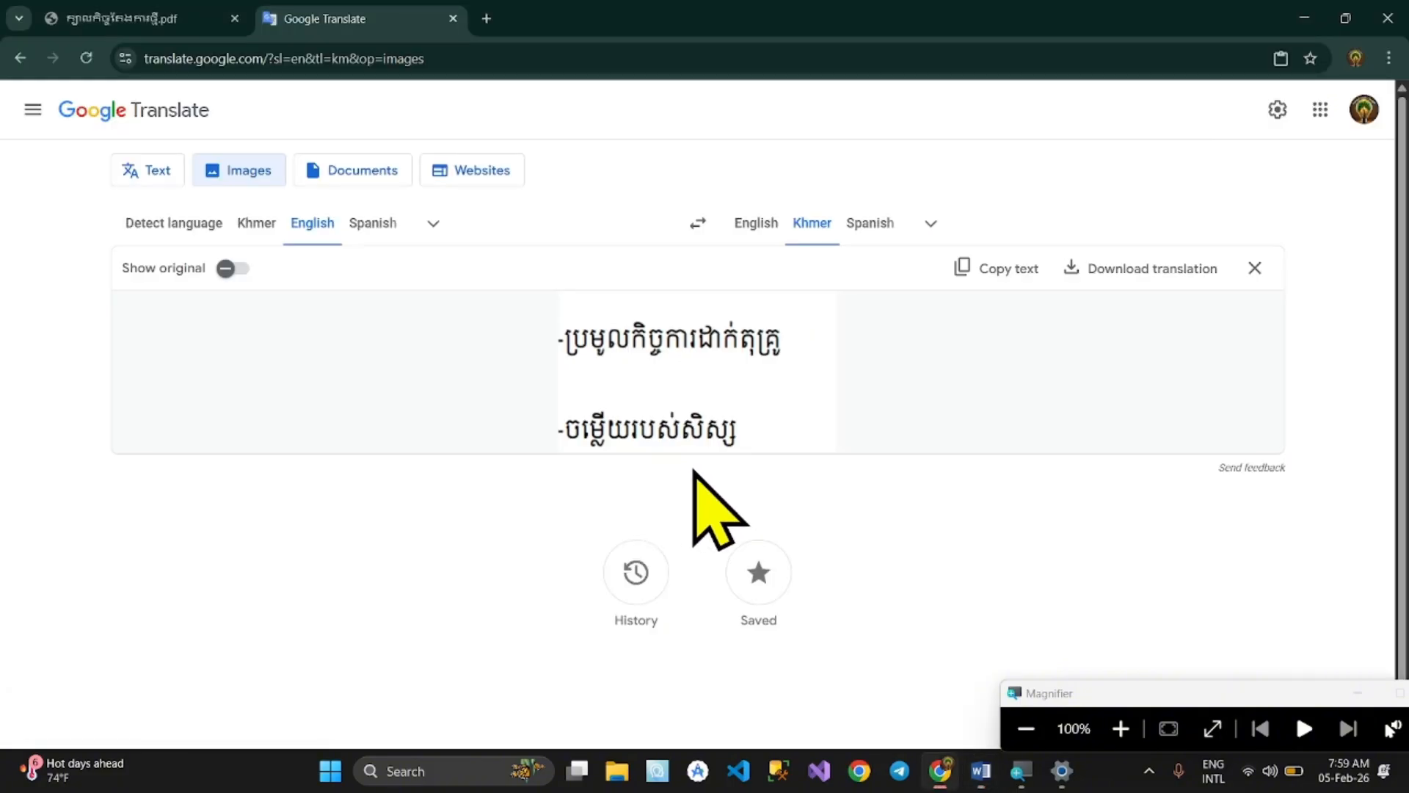
pyautogui.click(110, 9)
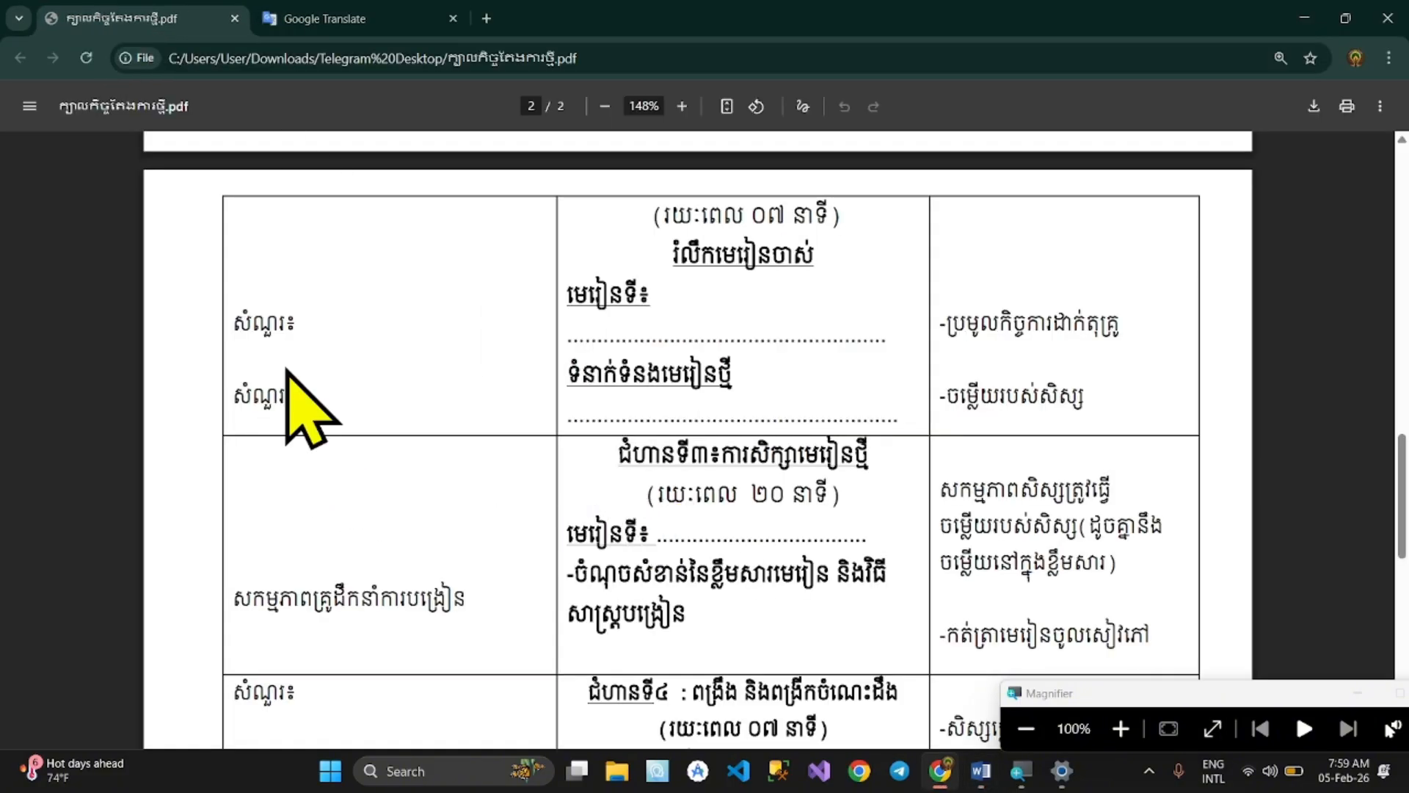
pyautogui.hotkey('alt', 'Tab')
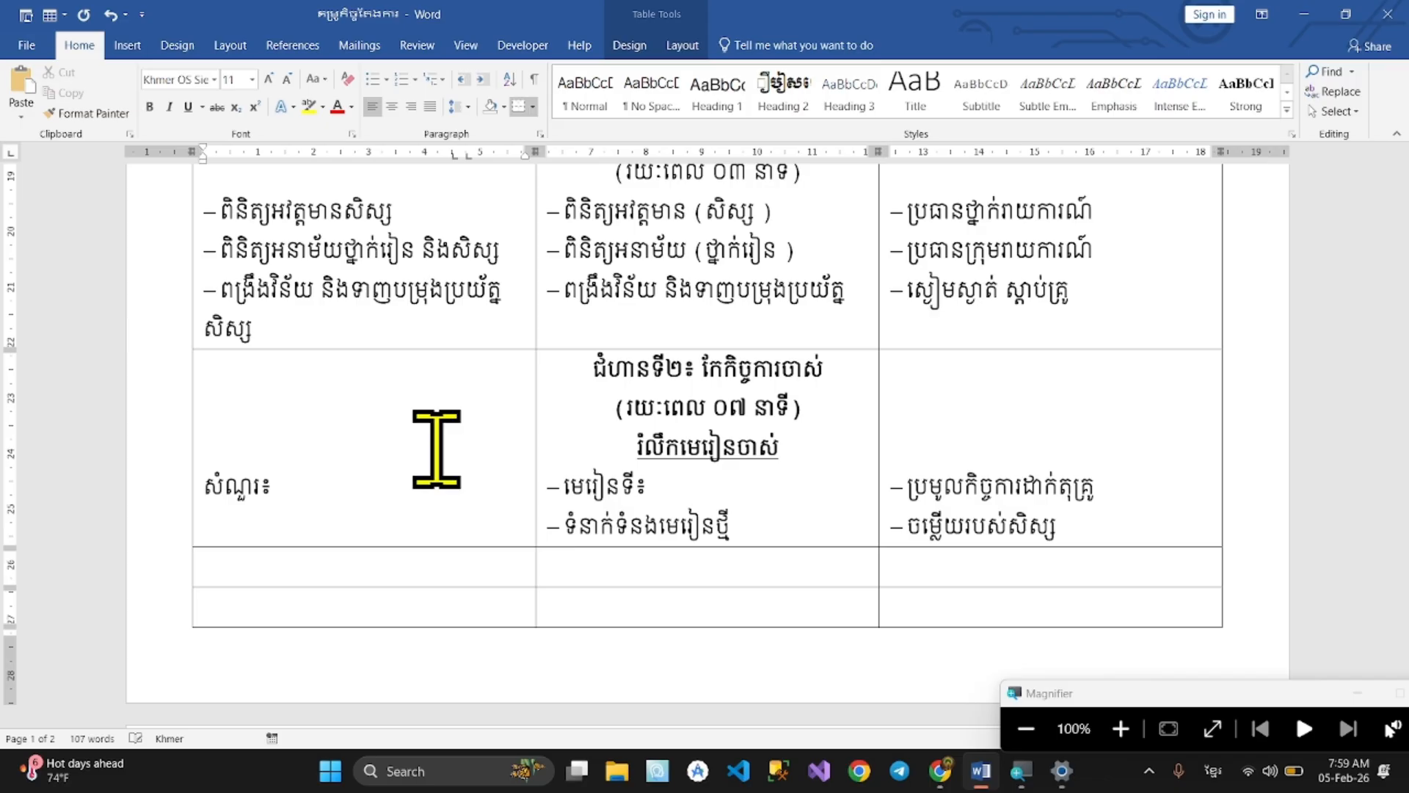
pyautogui.click(292, 295)
pyautogui.click(87, 113)
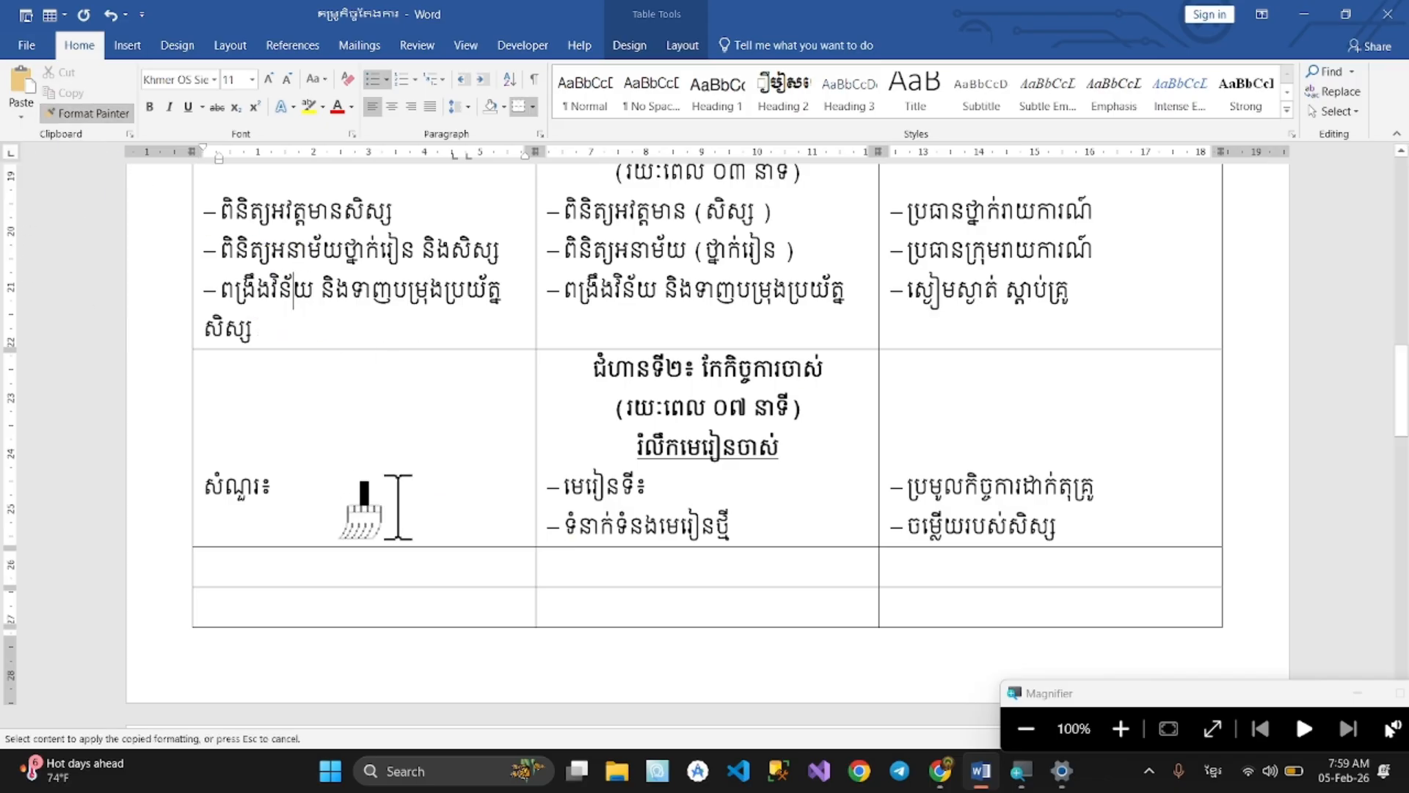
pyautogui.click(382, 481)
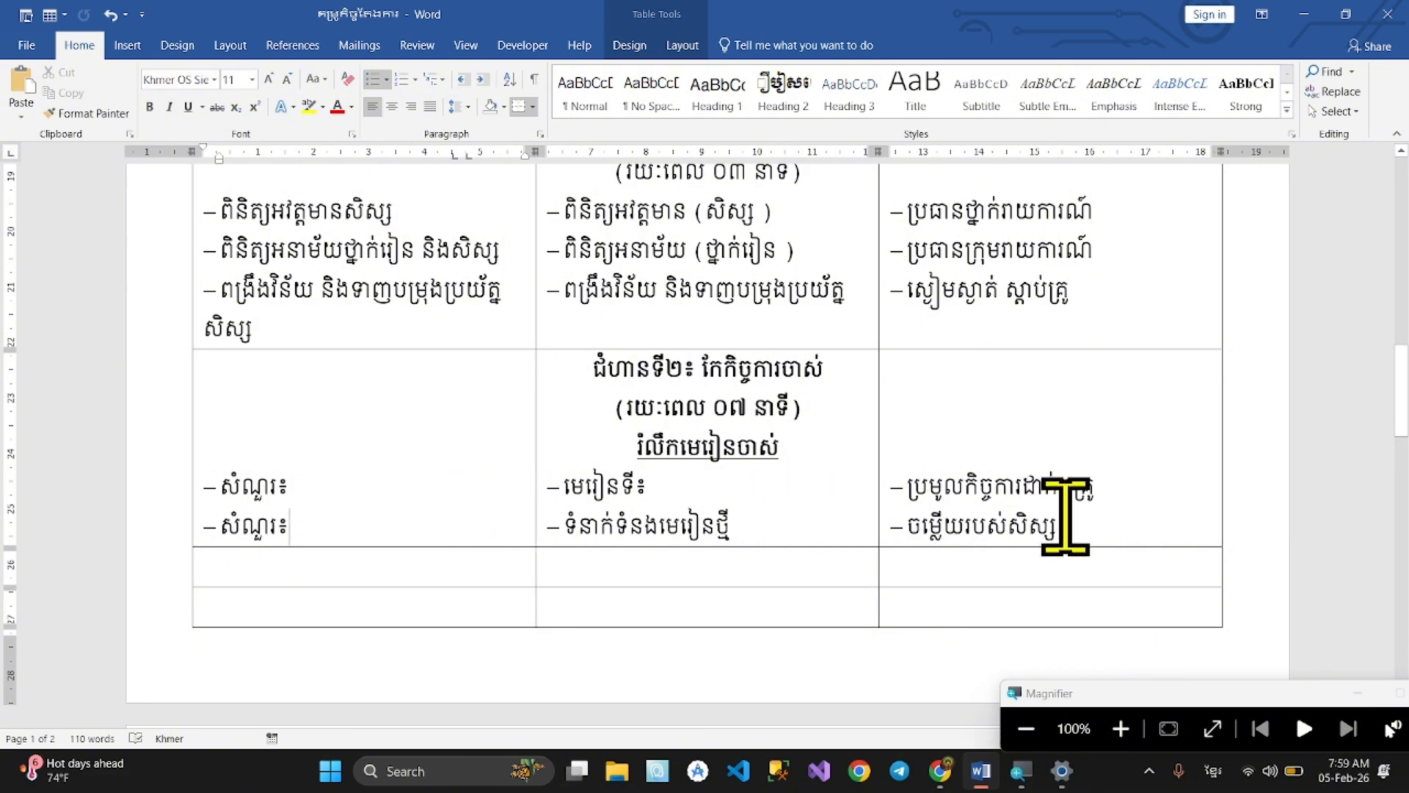
pyautogui.scroll(-1, 881, 506)
pyautogui.press('Return')
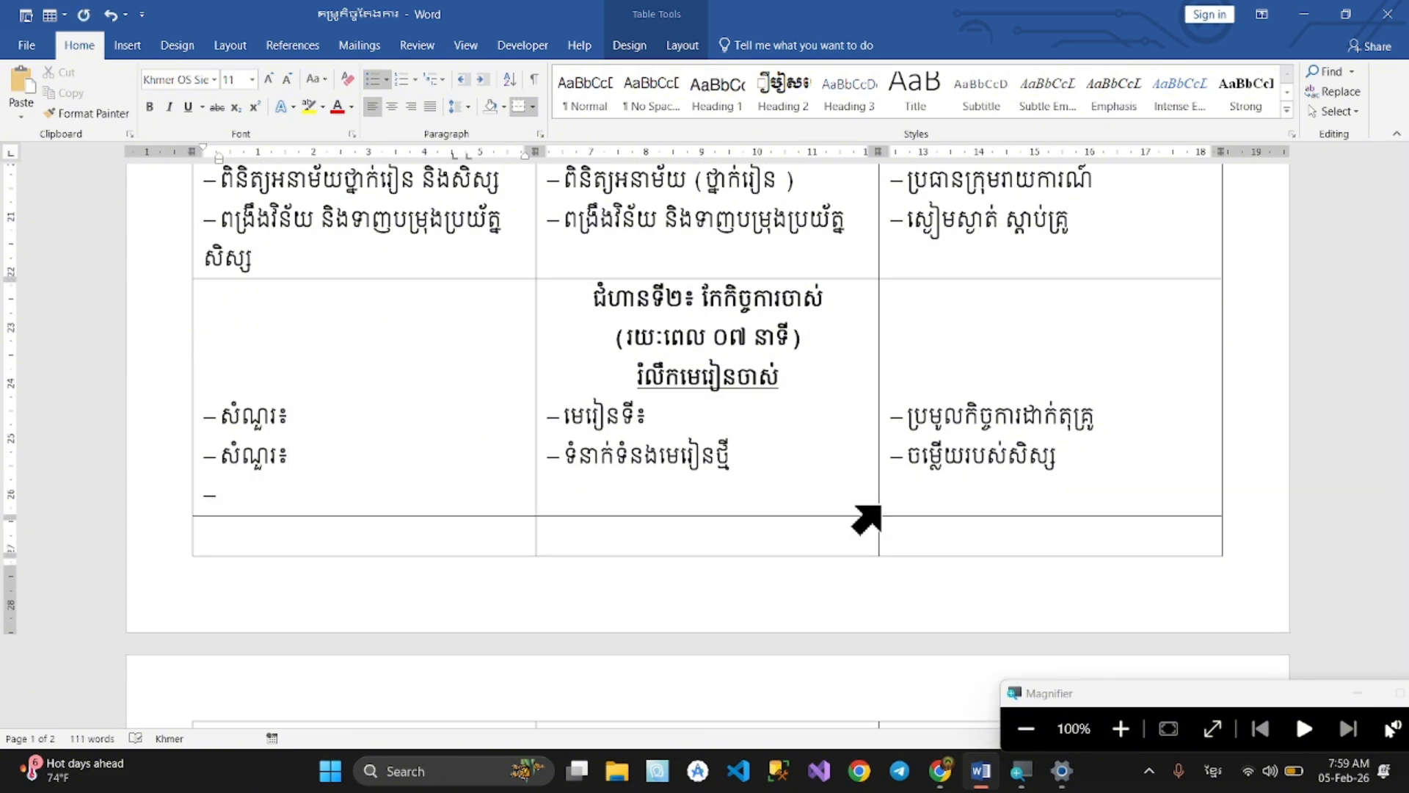
# Switch to the reference PDF and capture a screen snip of the whole lesson-content cell in the step-three row
pyautogui.hotkey('alt', 'Tab')
pyautogui.scroll(-2, 837, 558)
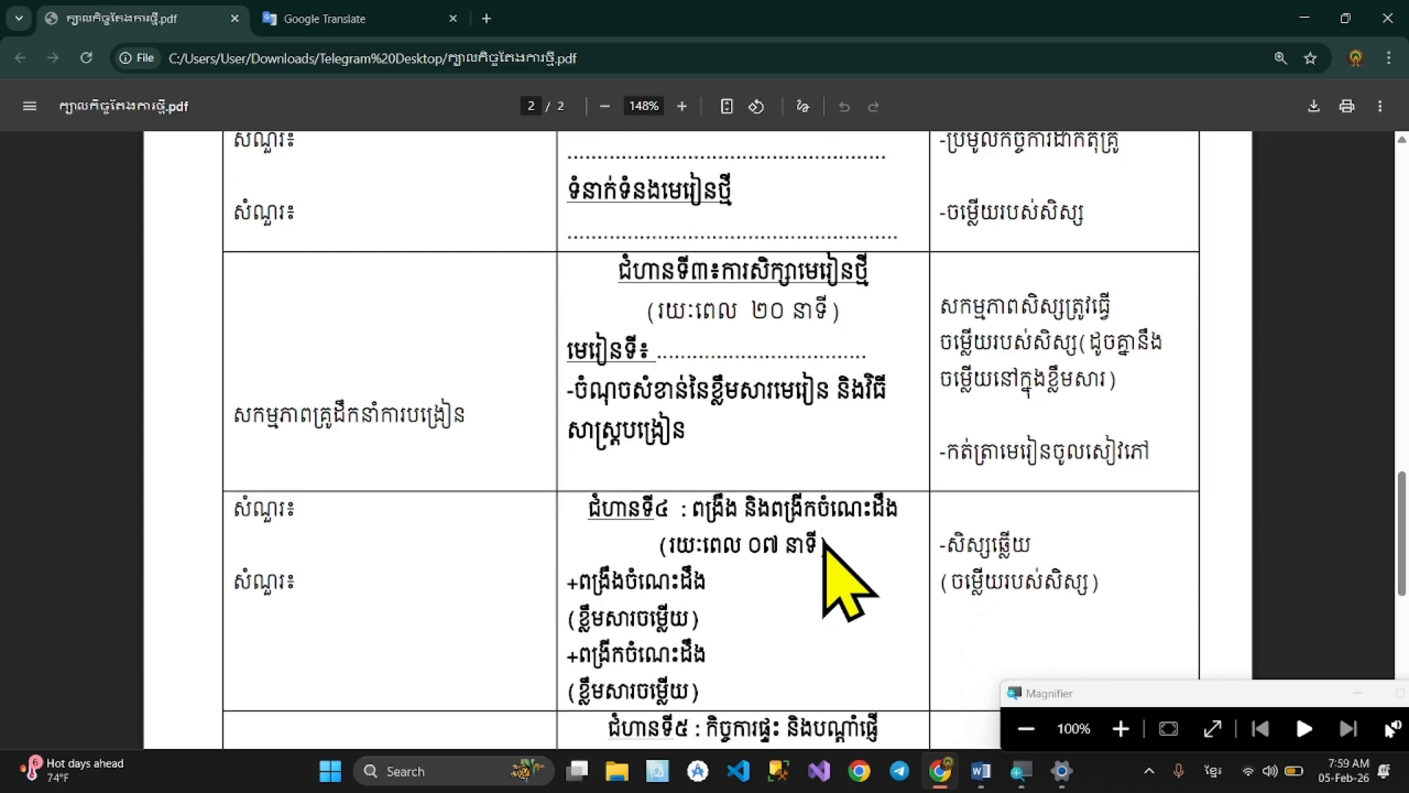
pyautogui.scroll(-1, 823, 542)
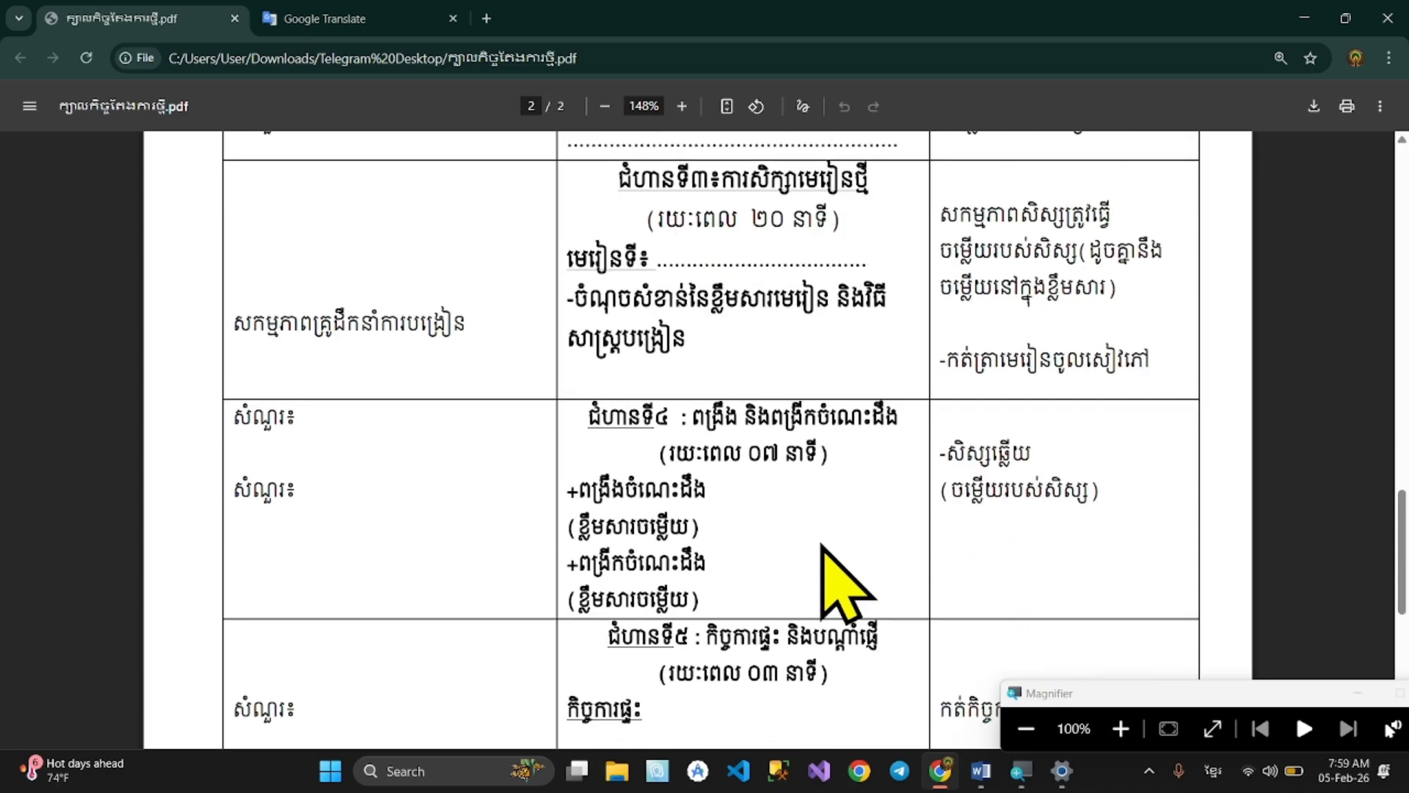
pyautogui.press('super+shift+s')
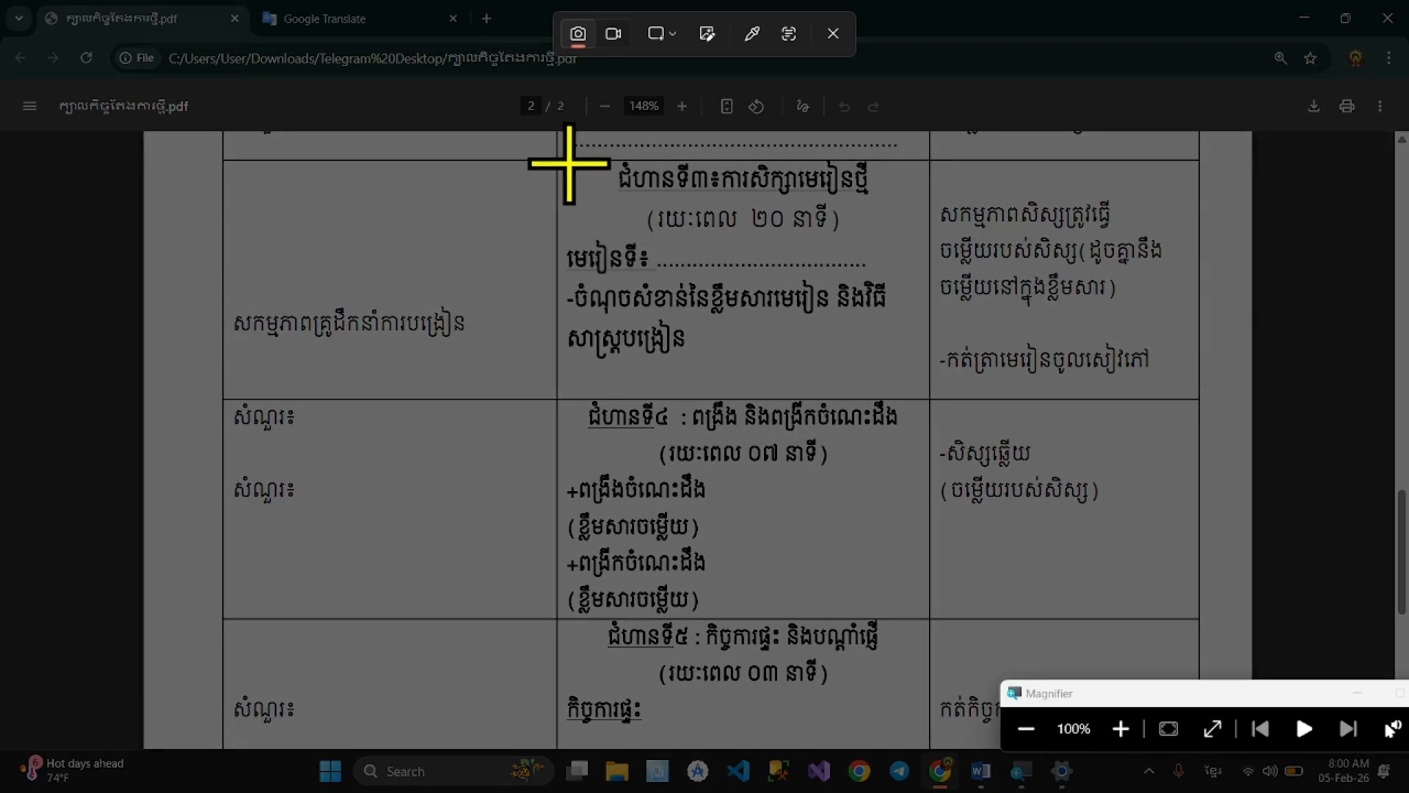
pyautogui.moveTo(565, 166); pyautogui.dragTo(917, 374)
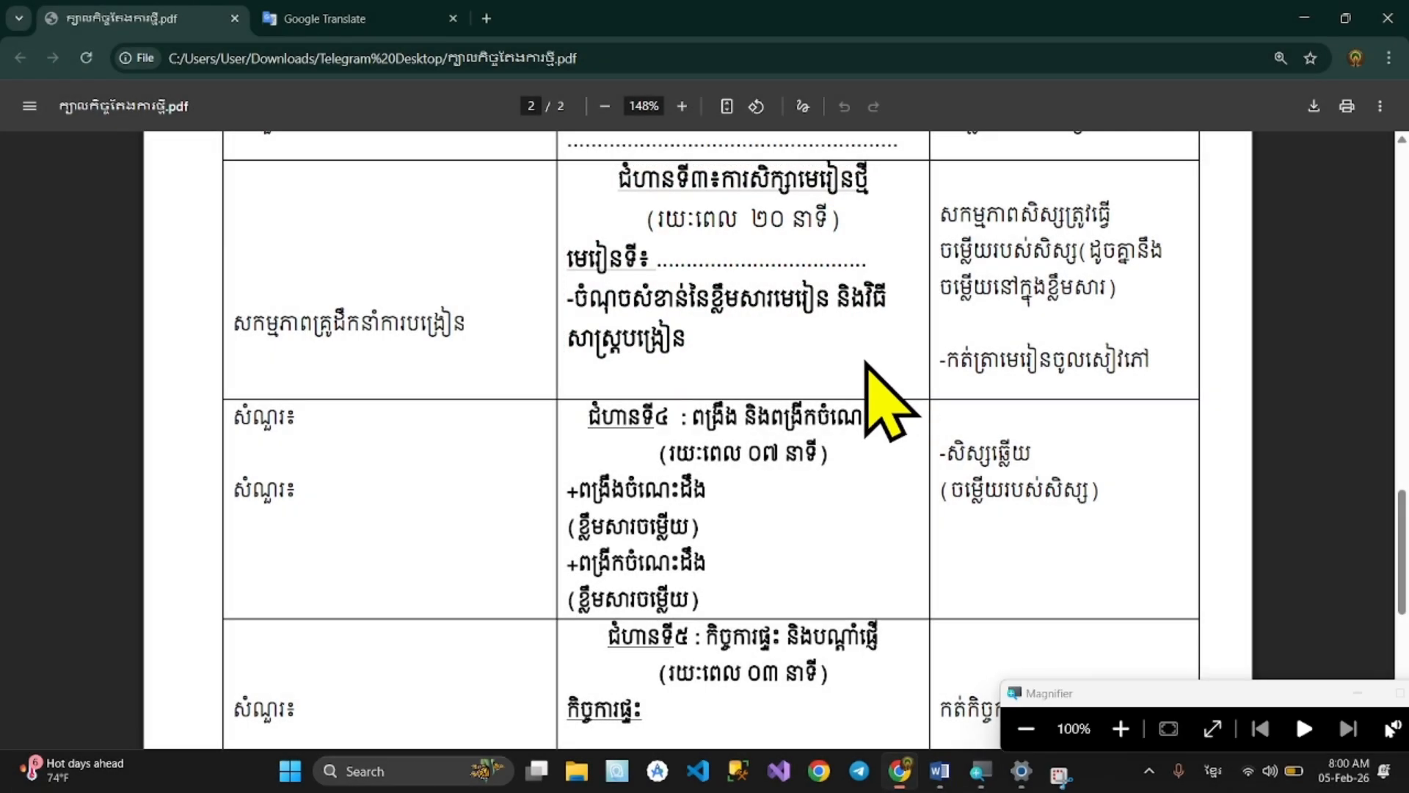
pyautogui.press('super+shift+s')
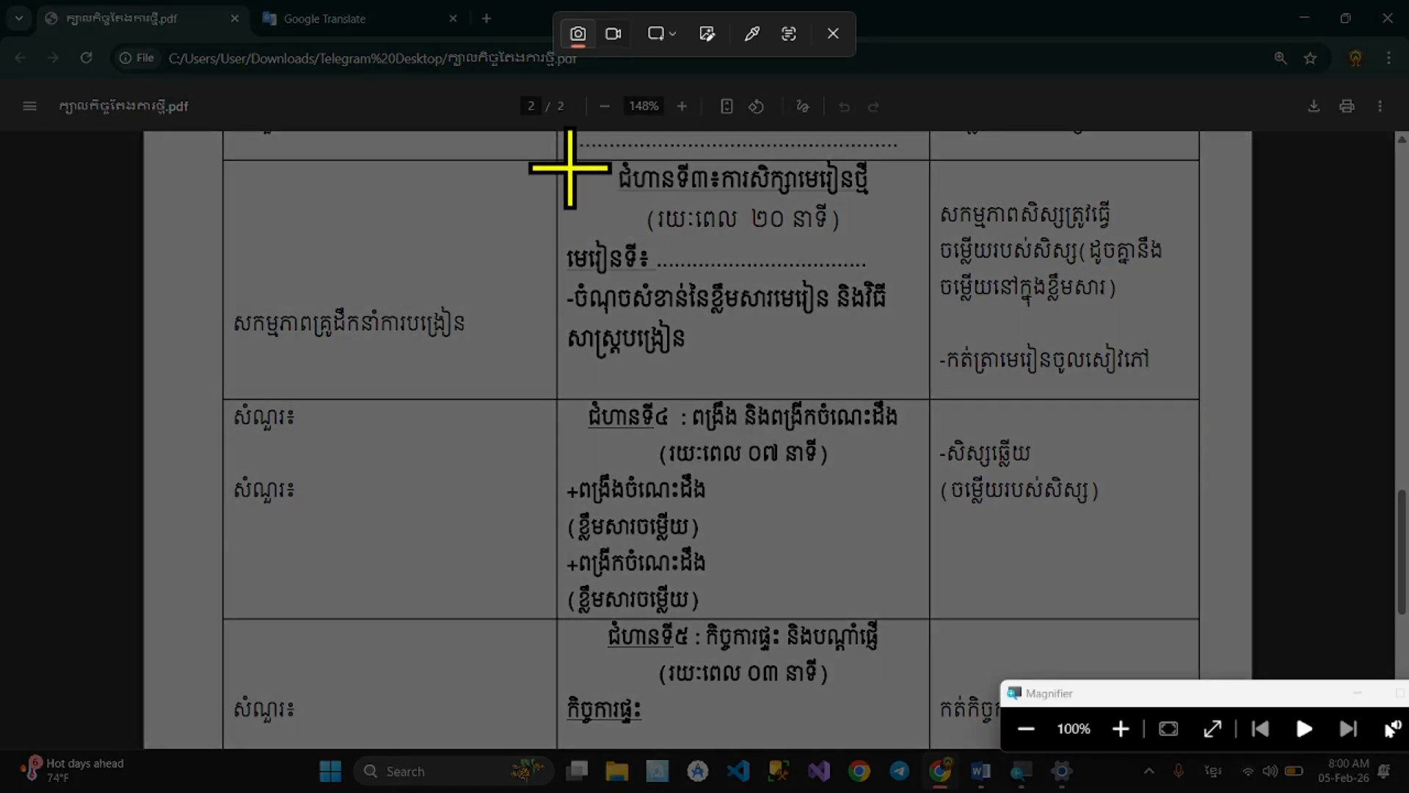
pyautogui.moveTo(560, 166); pyautogui.dragTo(919, 402)
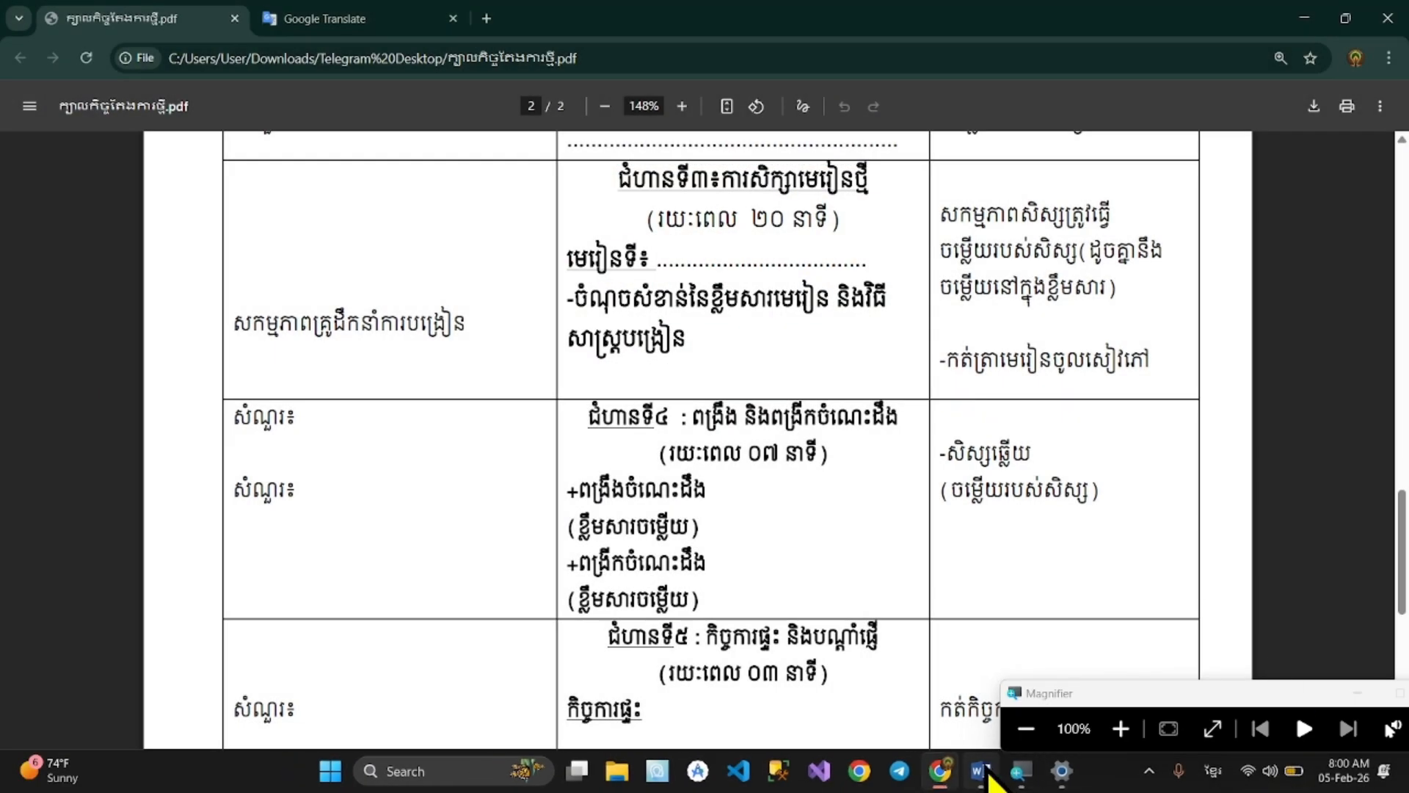
# Switch to Word and set the header row of section 3's table to the Khmer OS Muol Light font
pyautogui.click(986, 768)
pyautogui.click(357, 471)
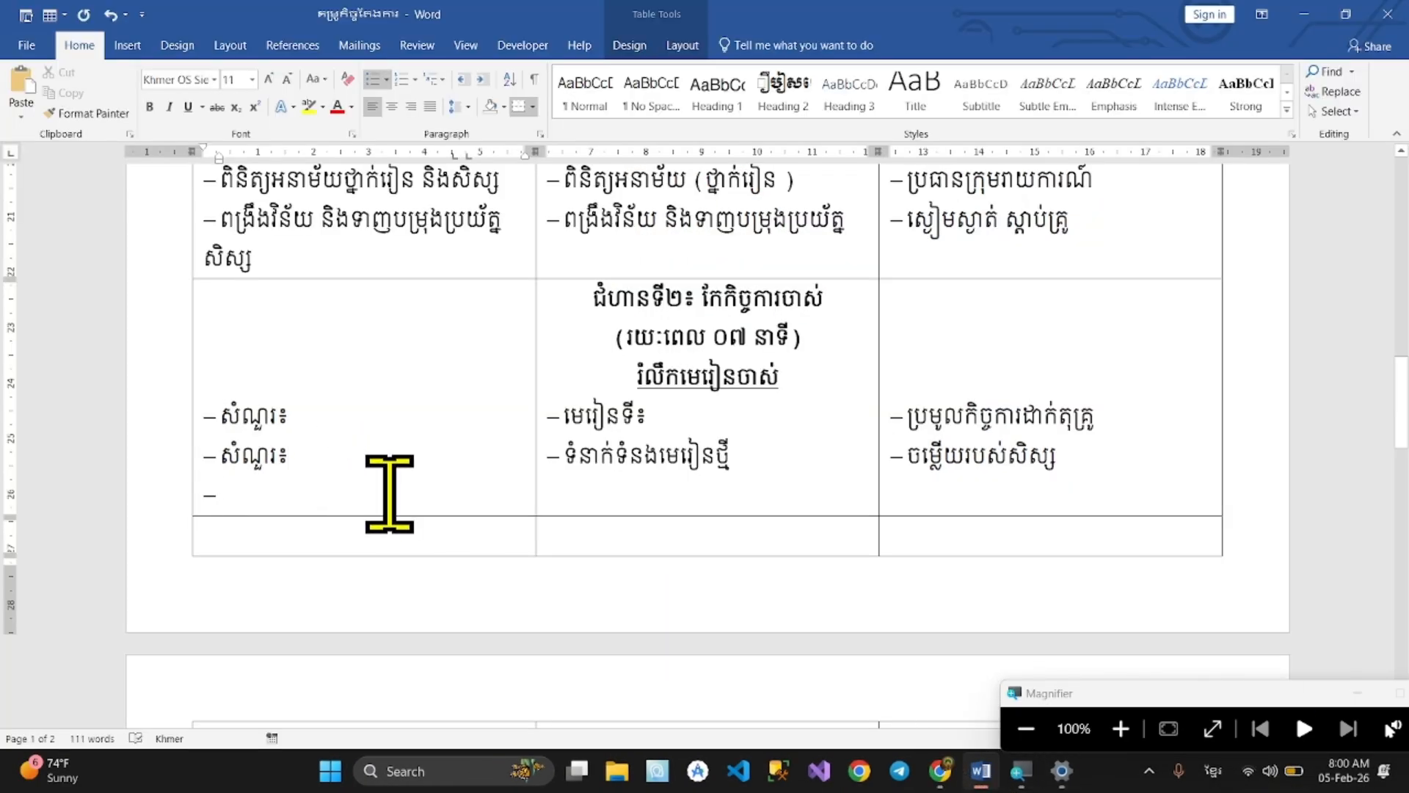
pyautogui.scroll(6, 387, 498)
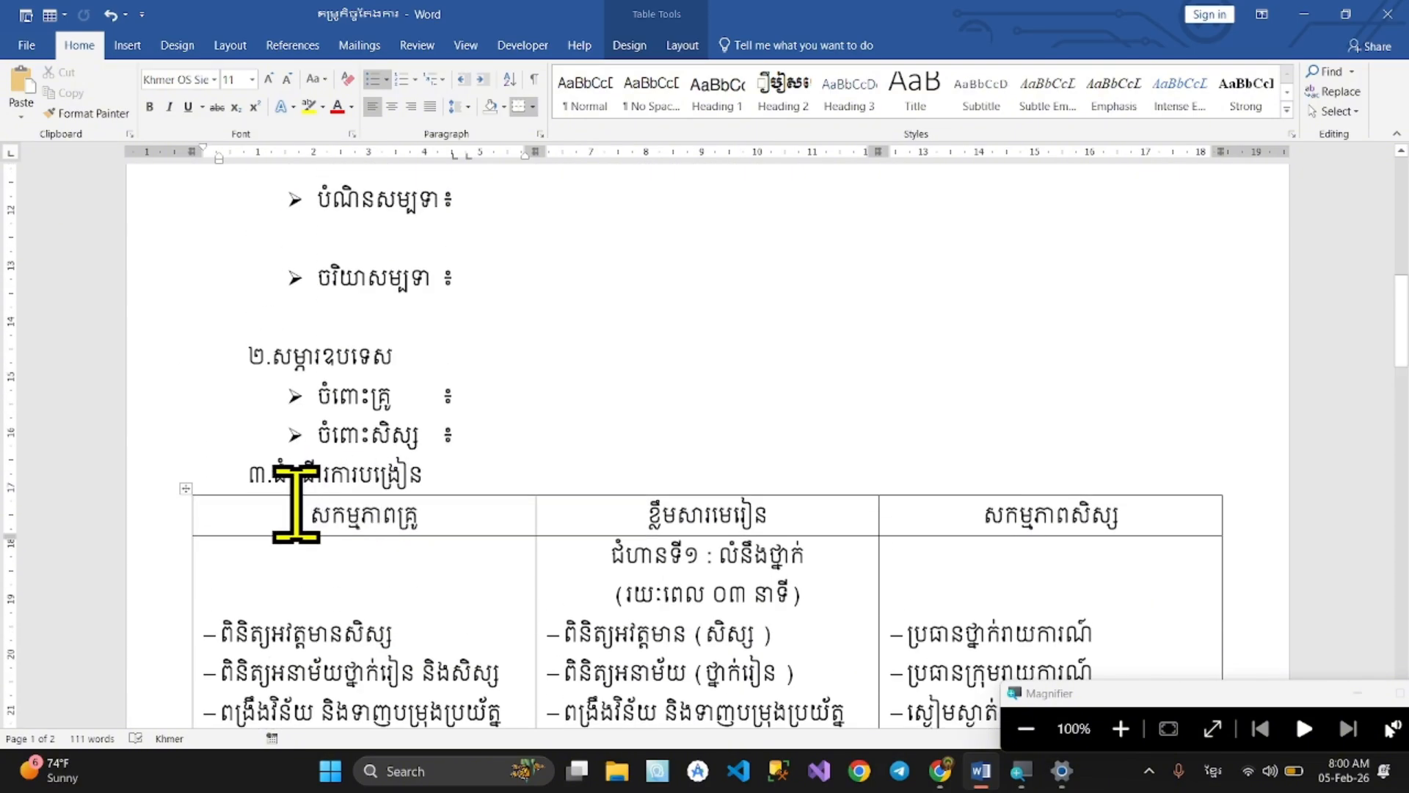
pyautogui.moveTo(928, 523); pyautogui.dragTo(947, 523)
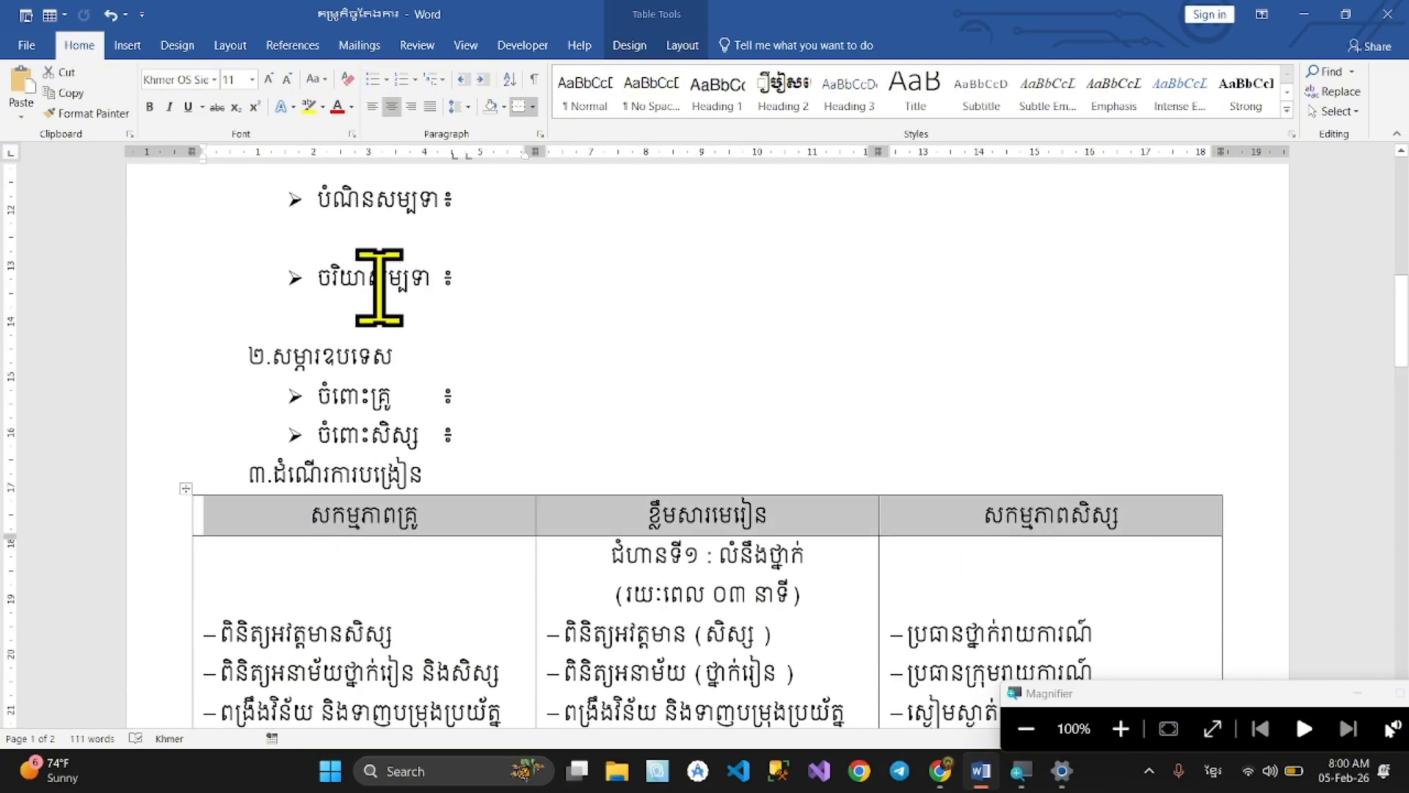
pyautogui.click(215, 83)
pyautogui.click(214, 80)
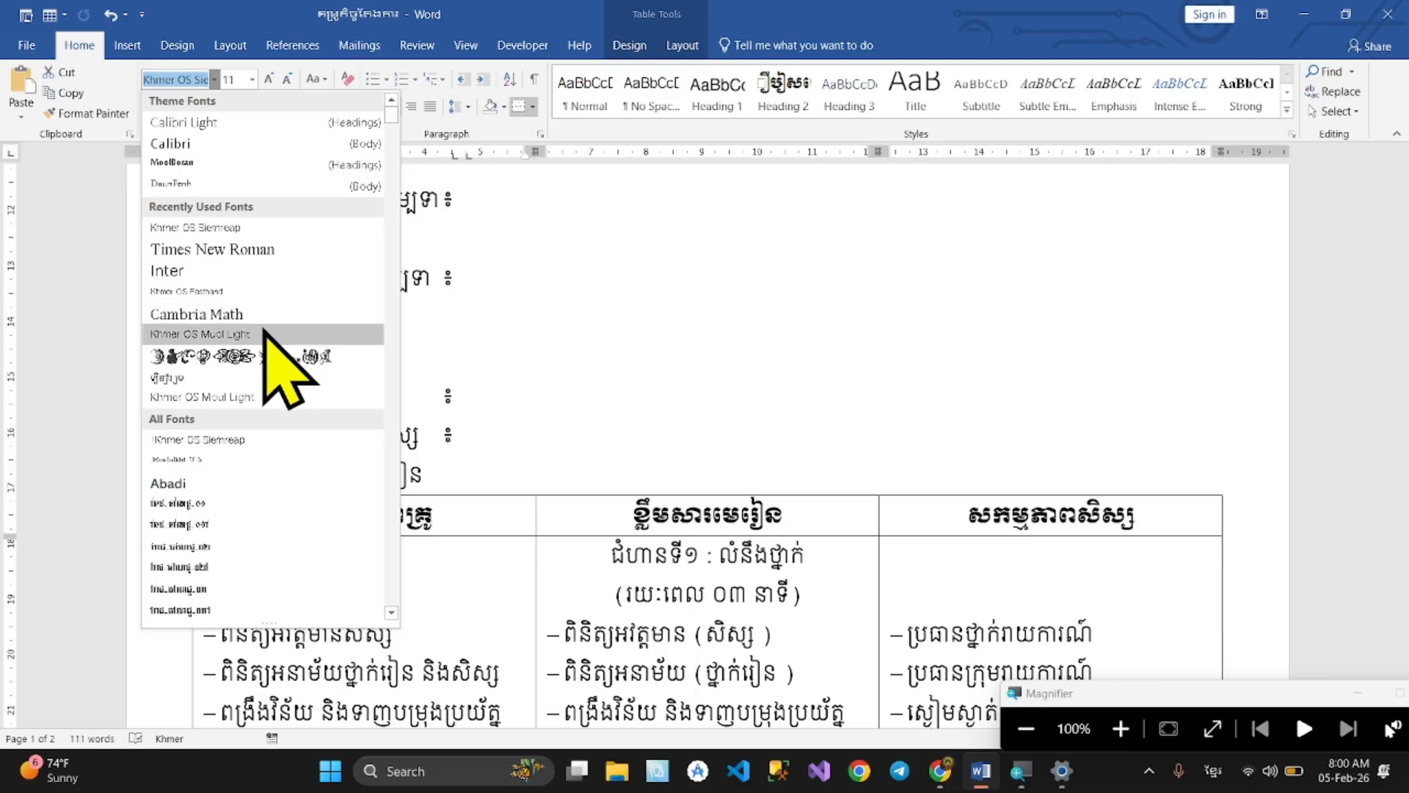
pyautogui.click(265, 330)
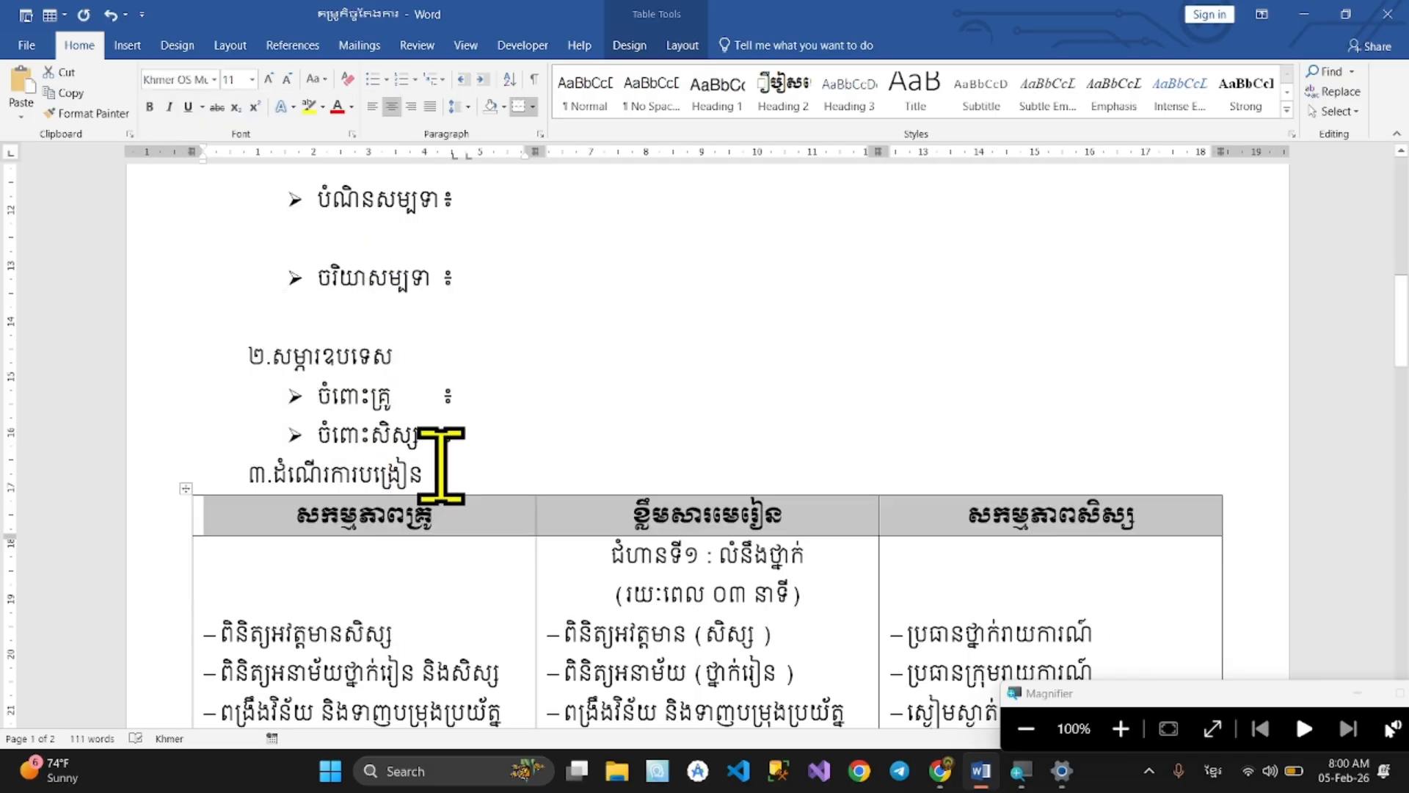
# Set the three numbered section headings, the lesson plan title and the school name line to Khmer OS Muol Light
pyautogui.moveTo(450, 474); pyautogui.dragTo(215, 473)
pyautogui.moveTo(405, 357); pyautogui.dragTo(242, 355)
pyautogui.scroll(2, 607, 403)
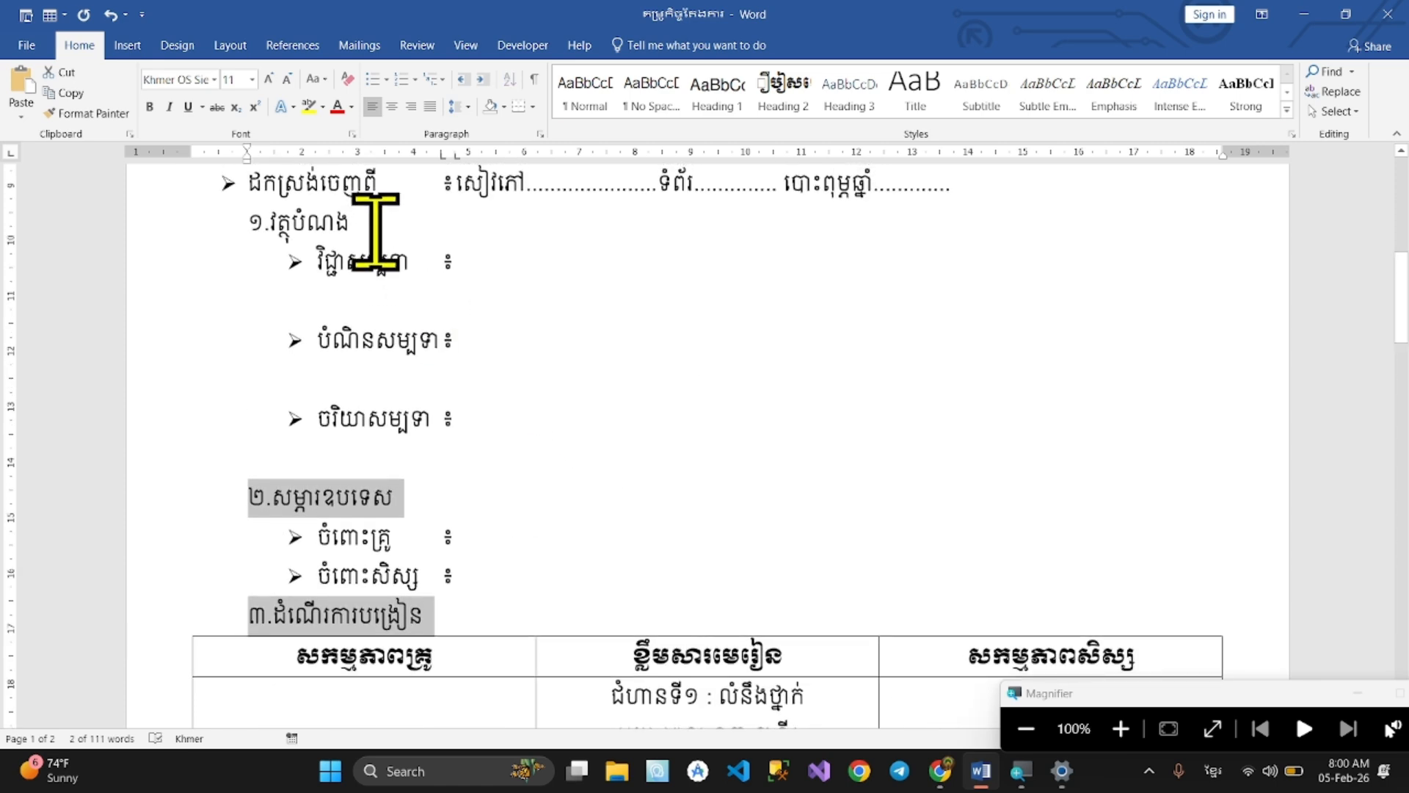
pyautogui.moveTo(370, 223); pyautogui.dragTo(253, 234)
pyautogui.scroll(10, 764, 425)
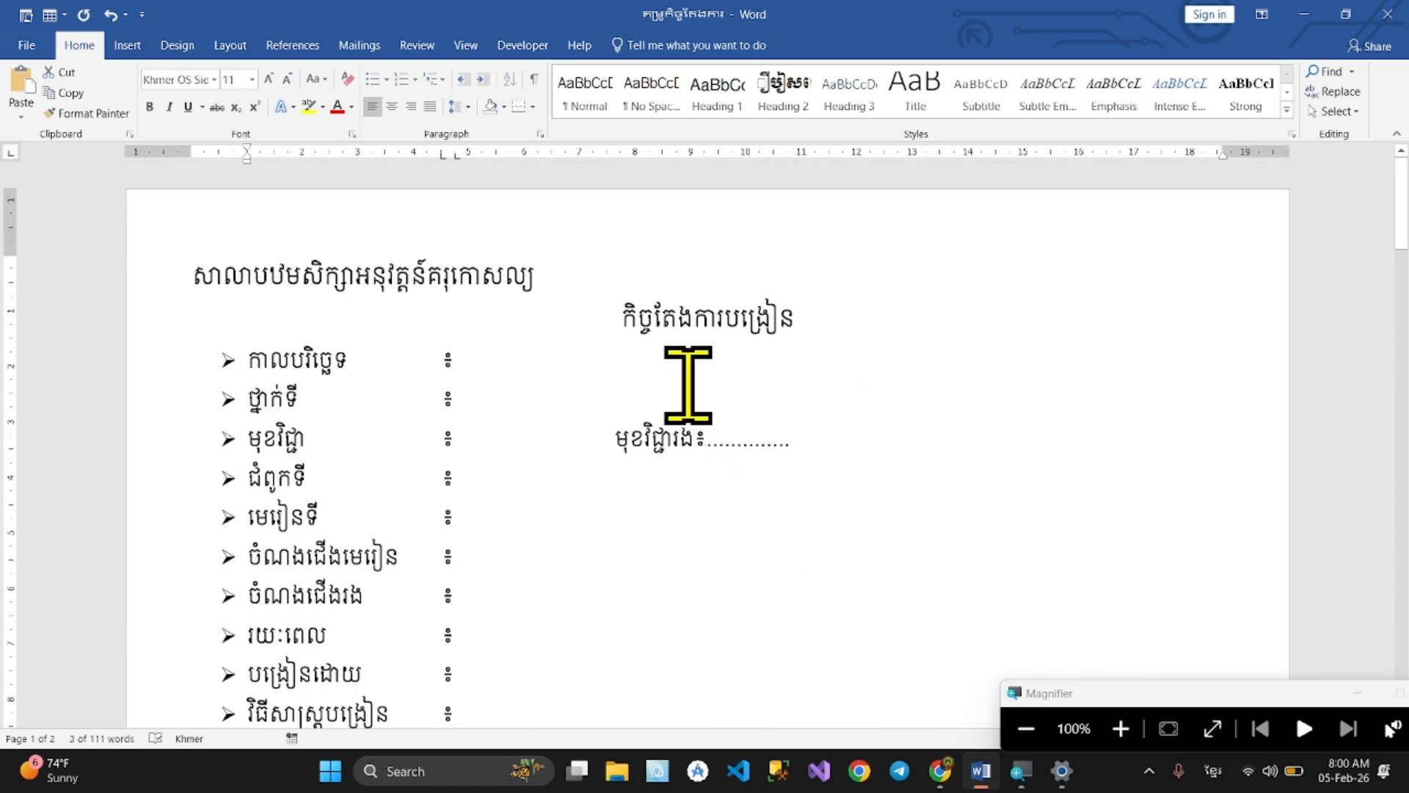
pyautogui.moveTo(860, 328); pyautogui.dragTo(510, 314)
pyautogui.moveTo(244, 279); pyautogui.dragTo(181, 270)
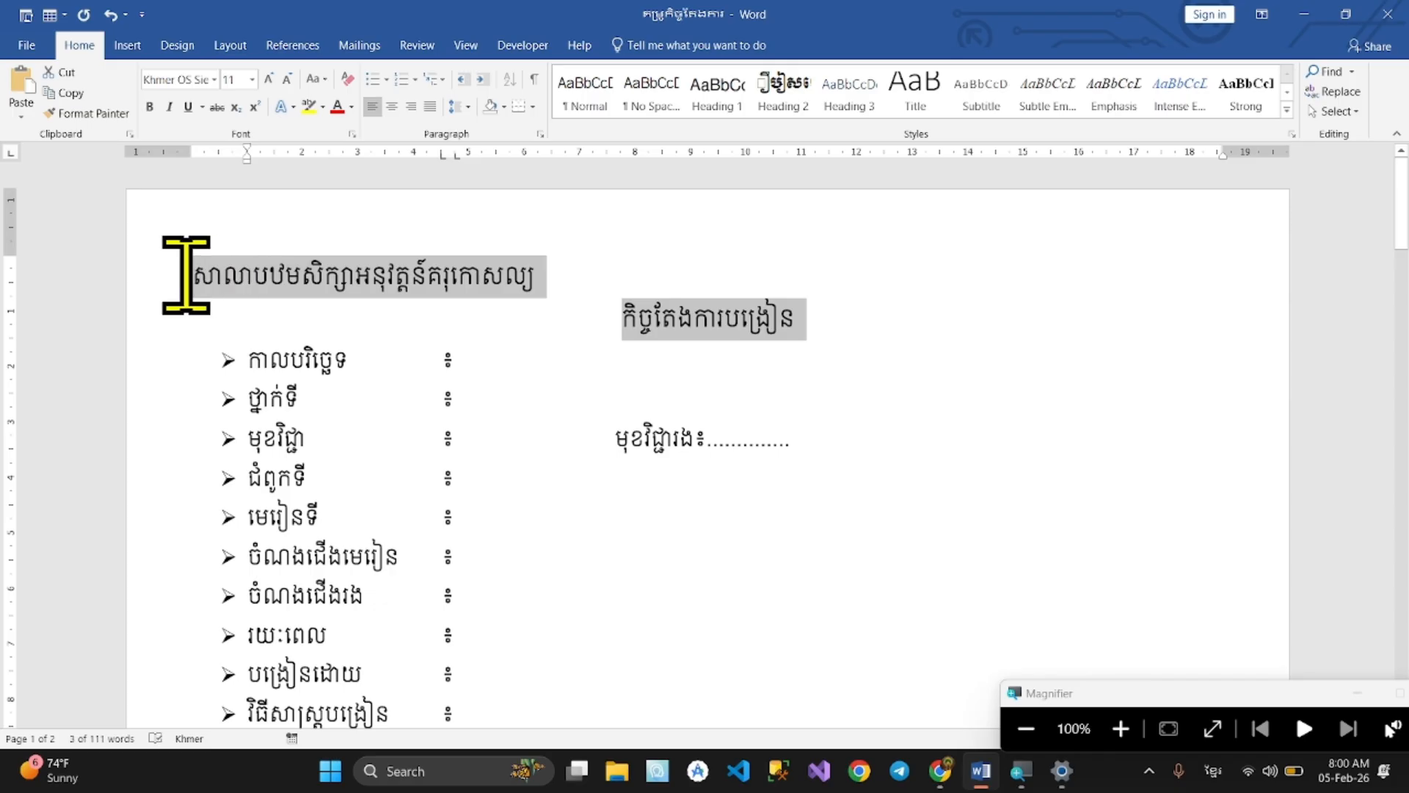
pyautogui.click(214, 80)
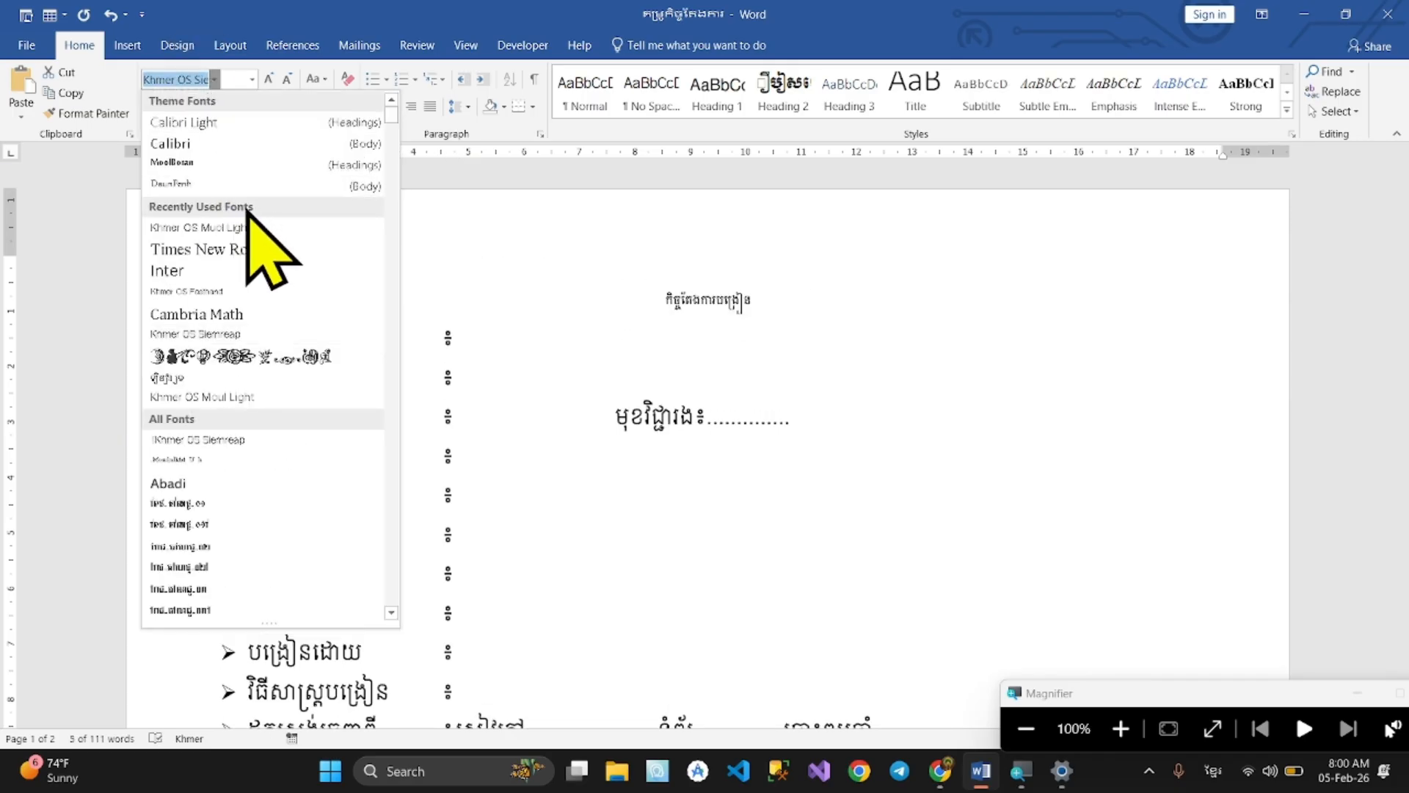
pyautogui.click(251, 227)
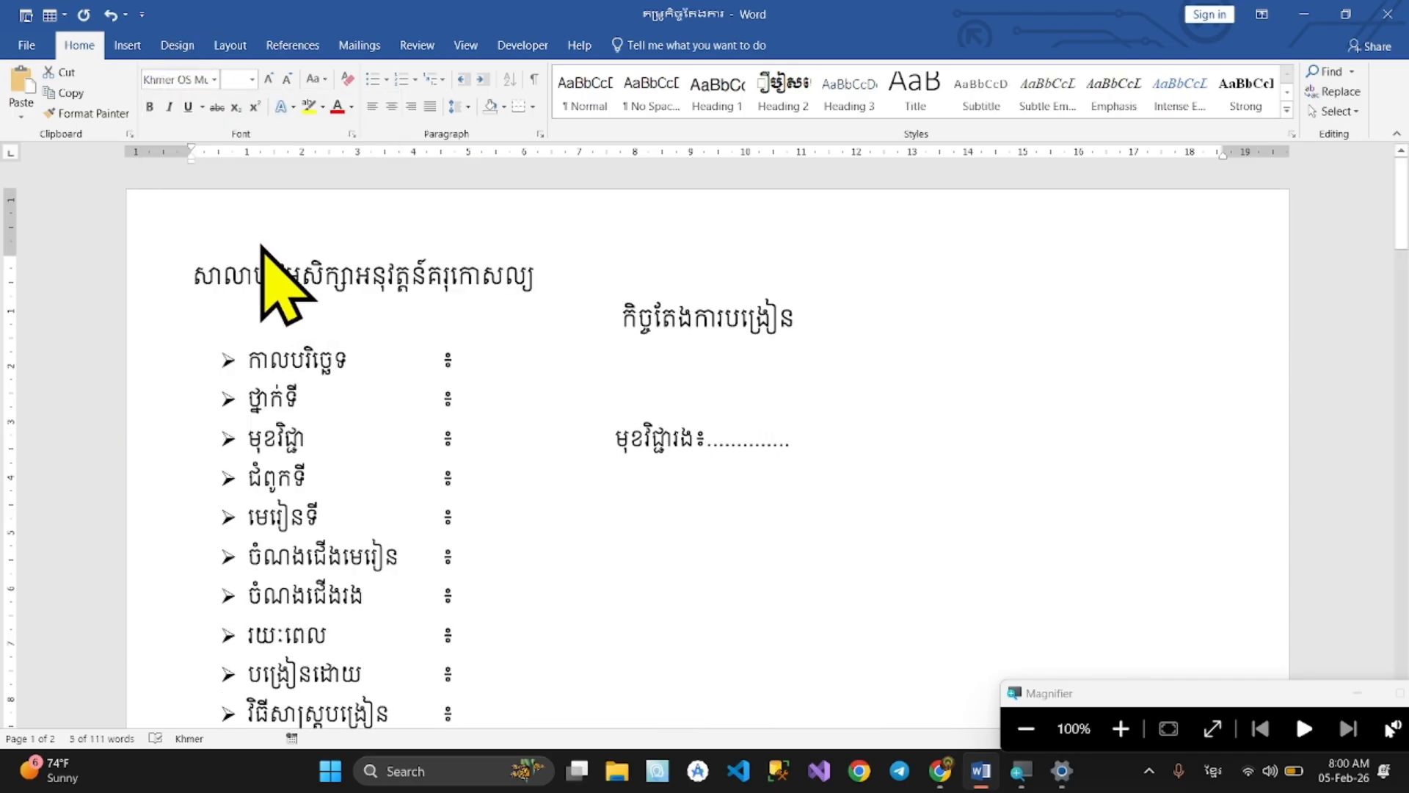
# Set the font size of the selected school name, title and section headings to 11
pyautogui.click(252, 79)
pyautogui.click(229, 170)
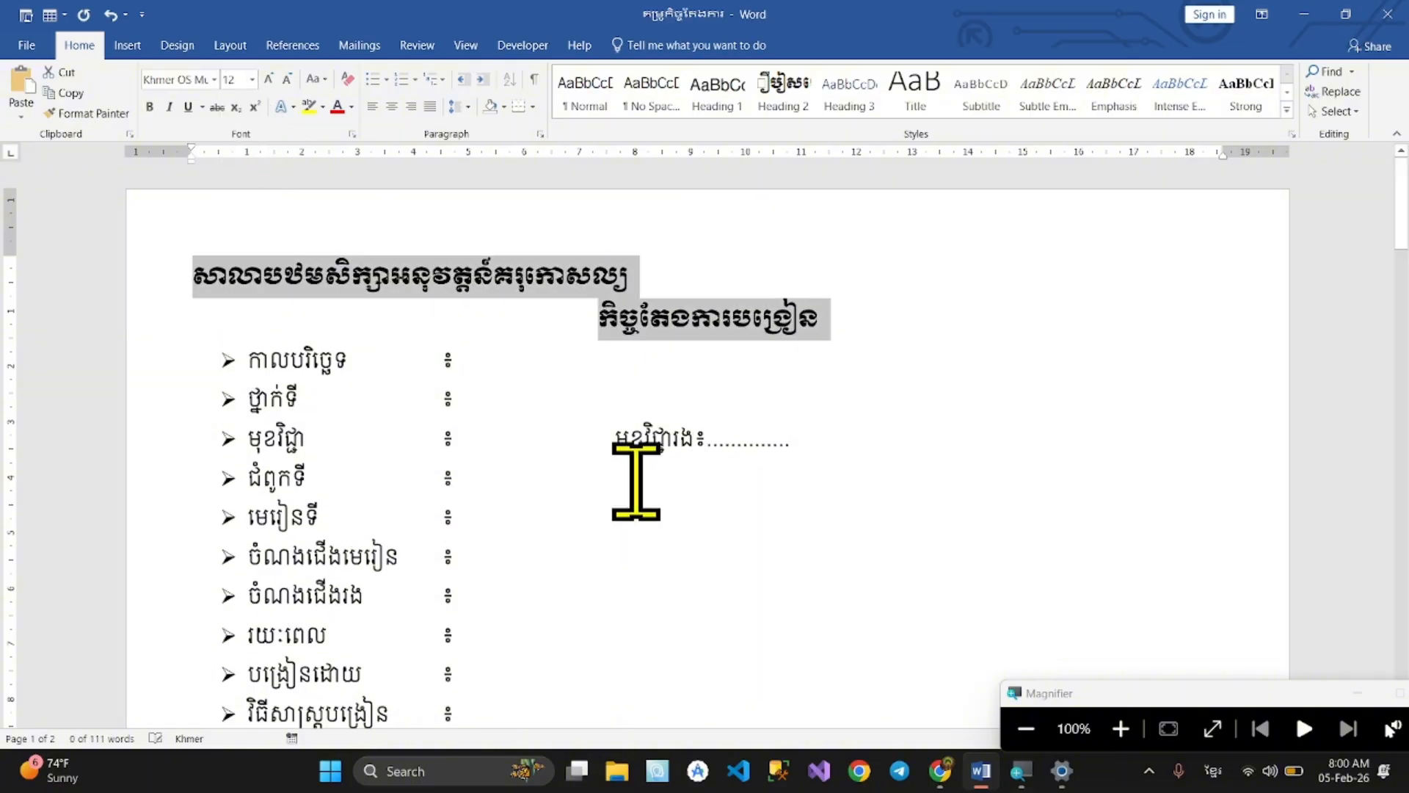
pyautogui.scroll(-10, 636, 461)
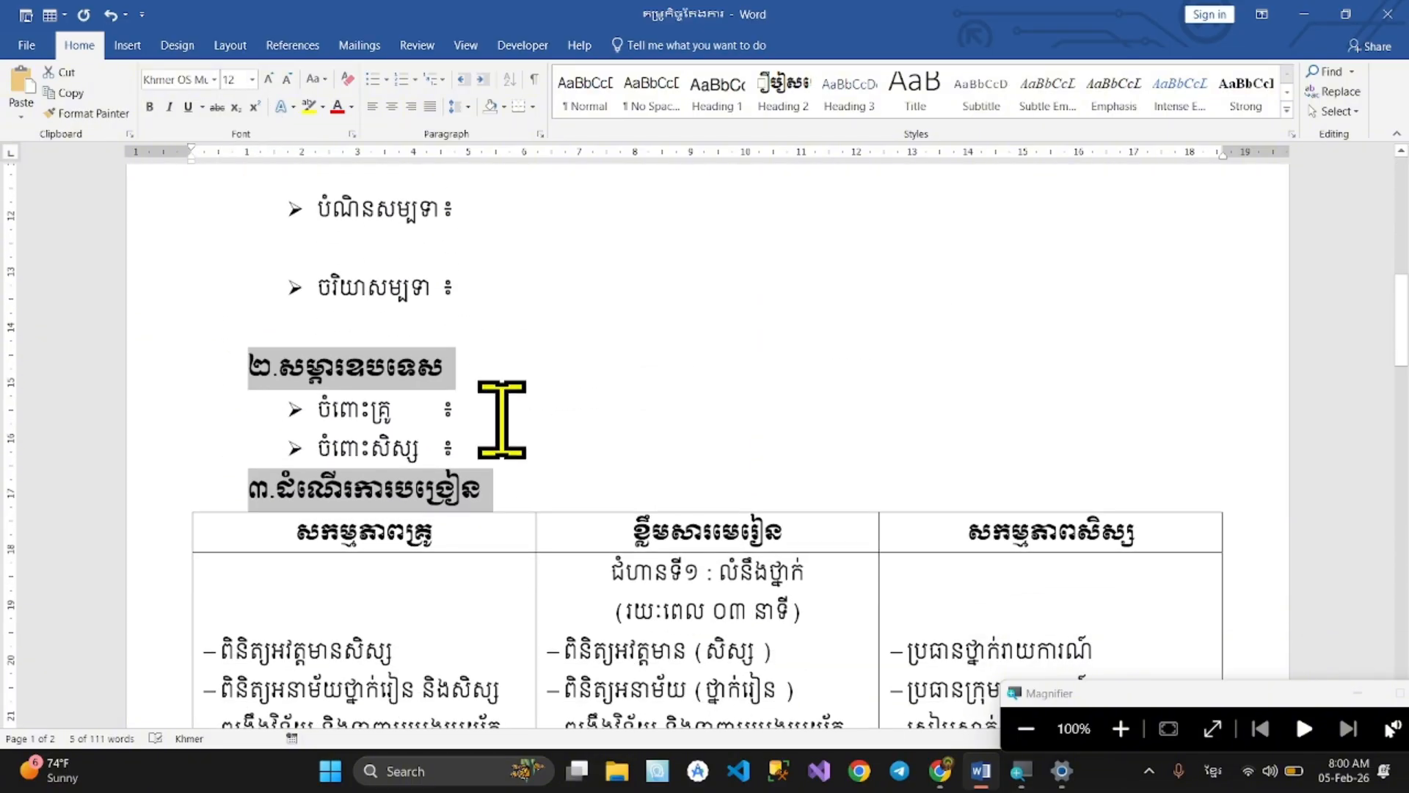
pyautogui.click(287, 78)
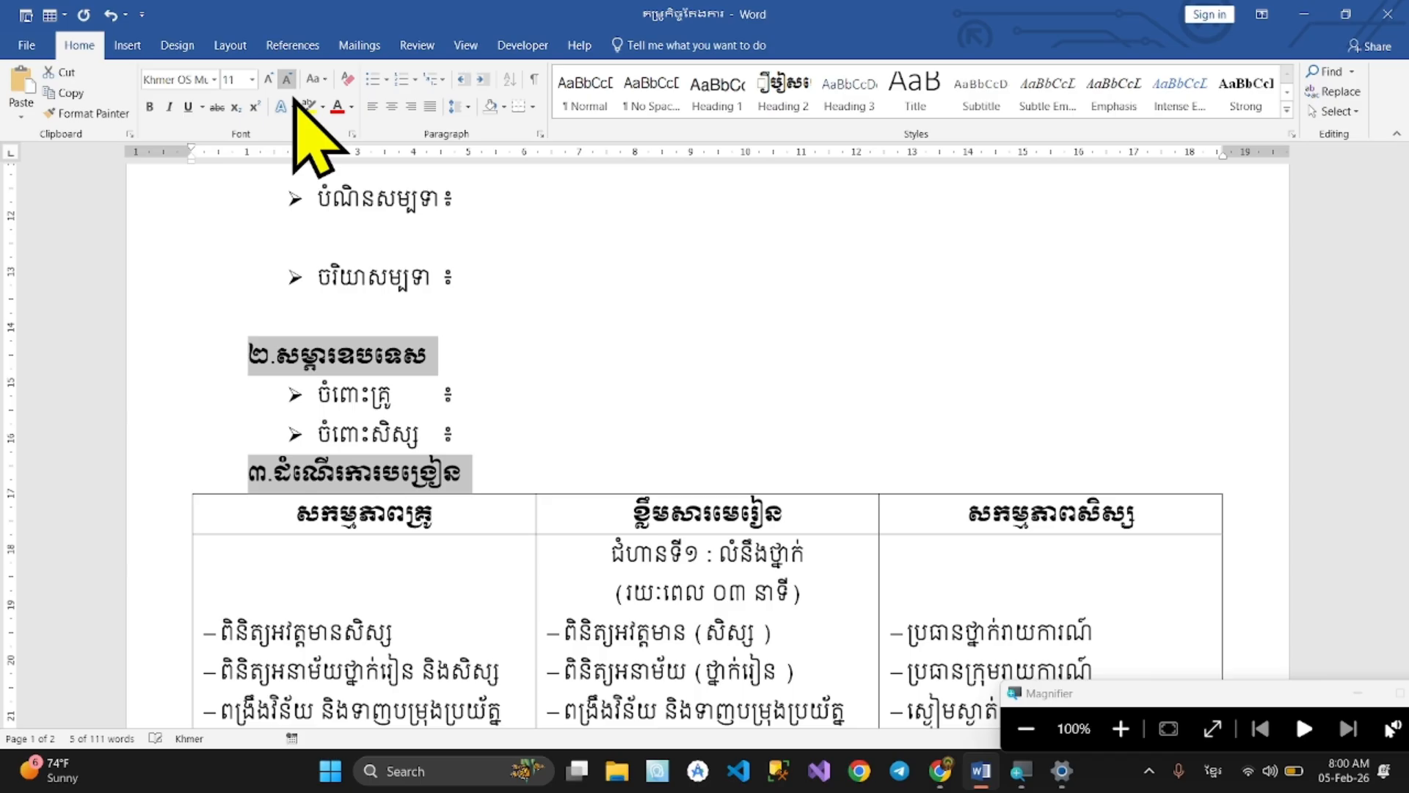
pyautogui.click(835, 431)
# Insert a blank undashed line between the two list items in each step-two cell, and clear the trailing dash in the teacher-activity cell
pyautogui.scroll(-6, 835, 432)
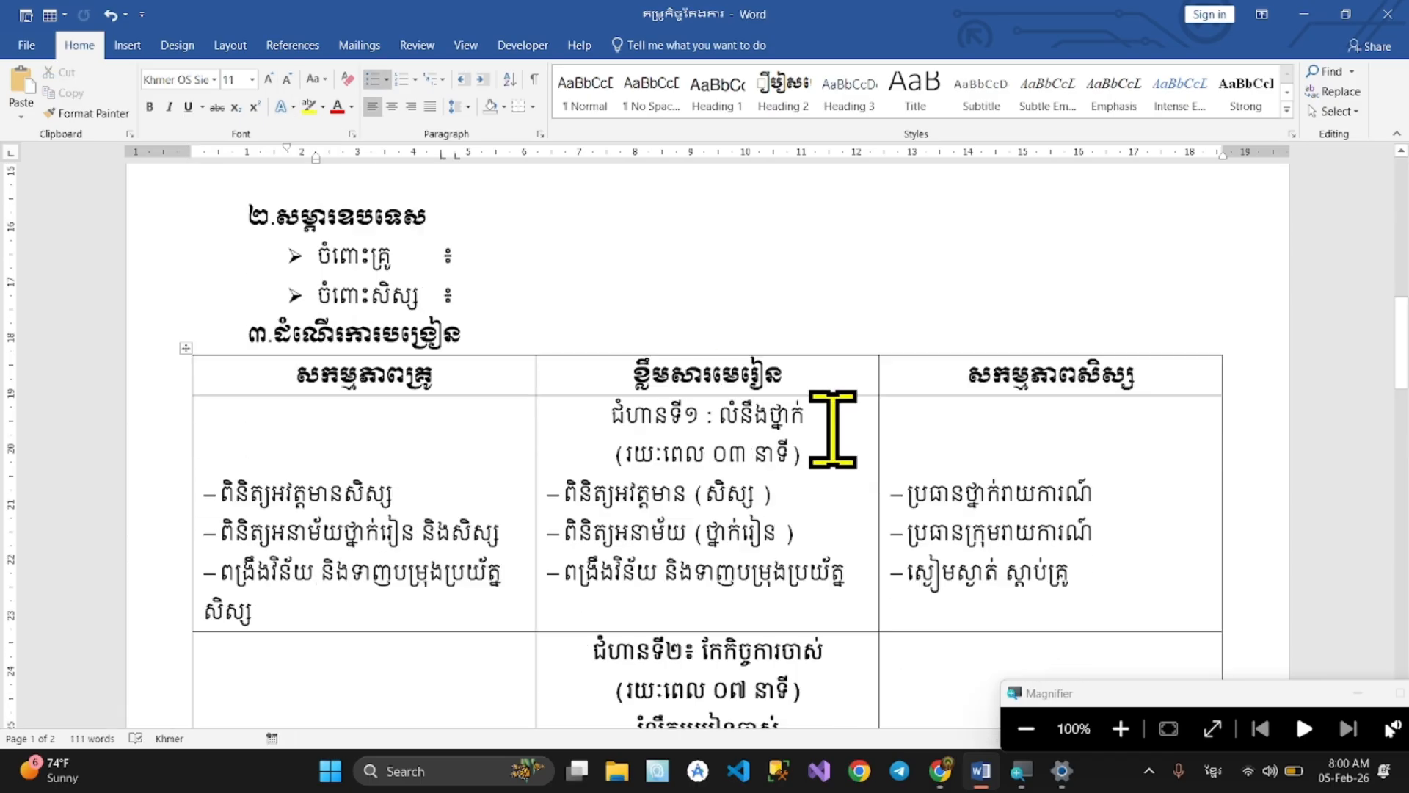
pyautogui.scroll(-4, 818, 417)
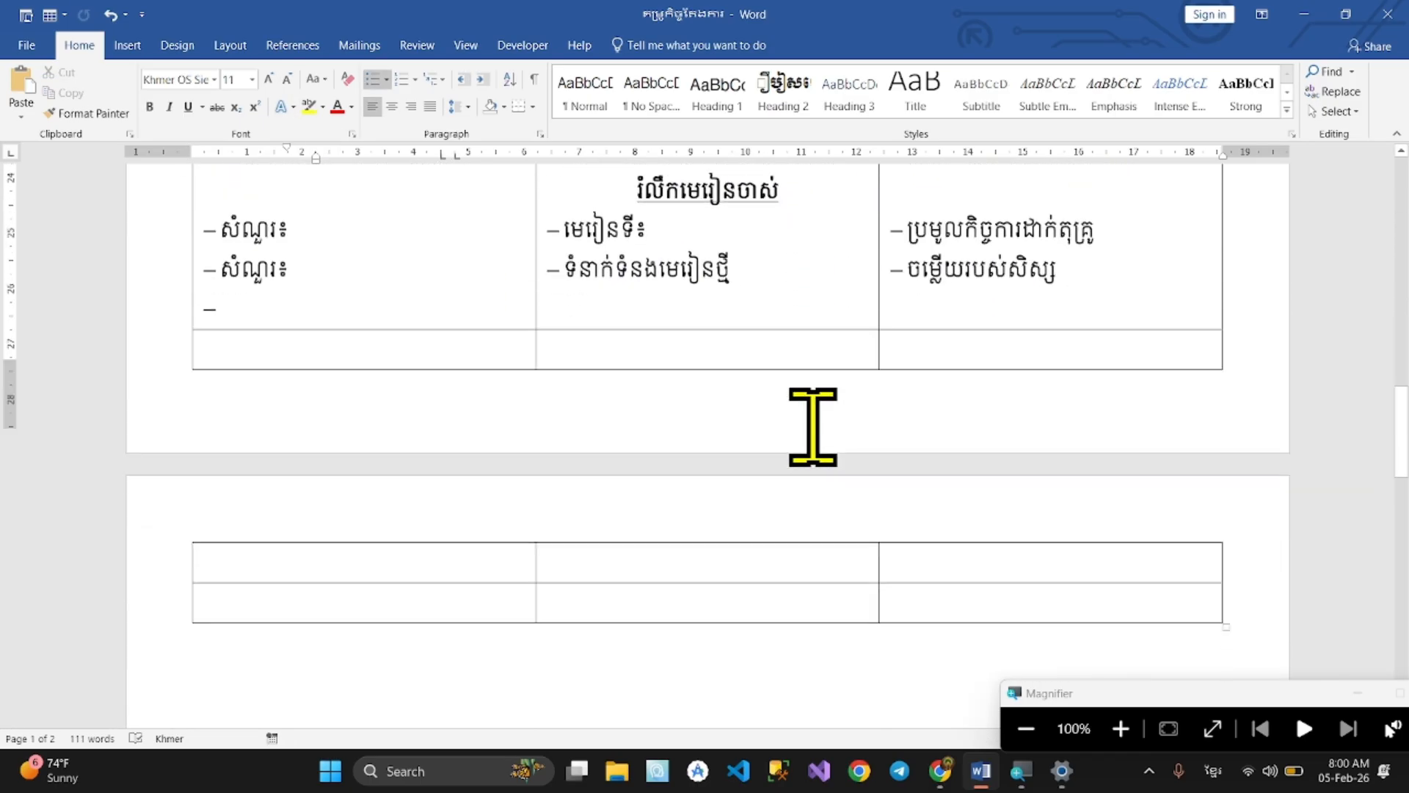
pyautogui.scroll(2, 749, 384)
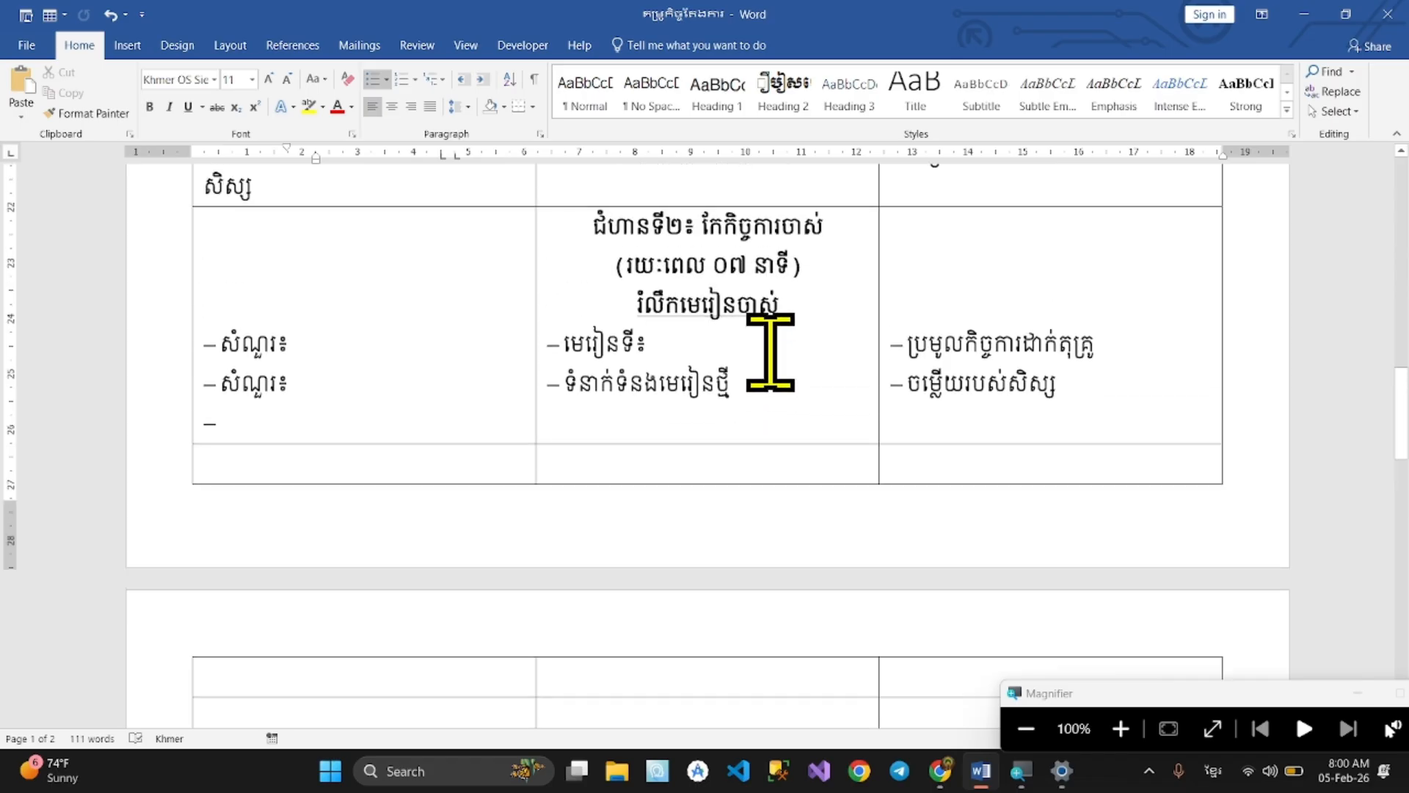
pyautogui.click(768, 347)
pyautogui.press('Return')
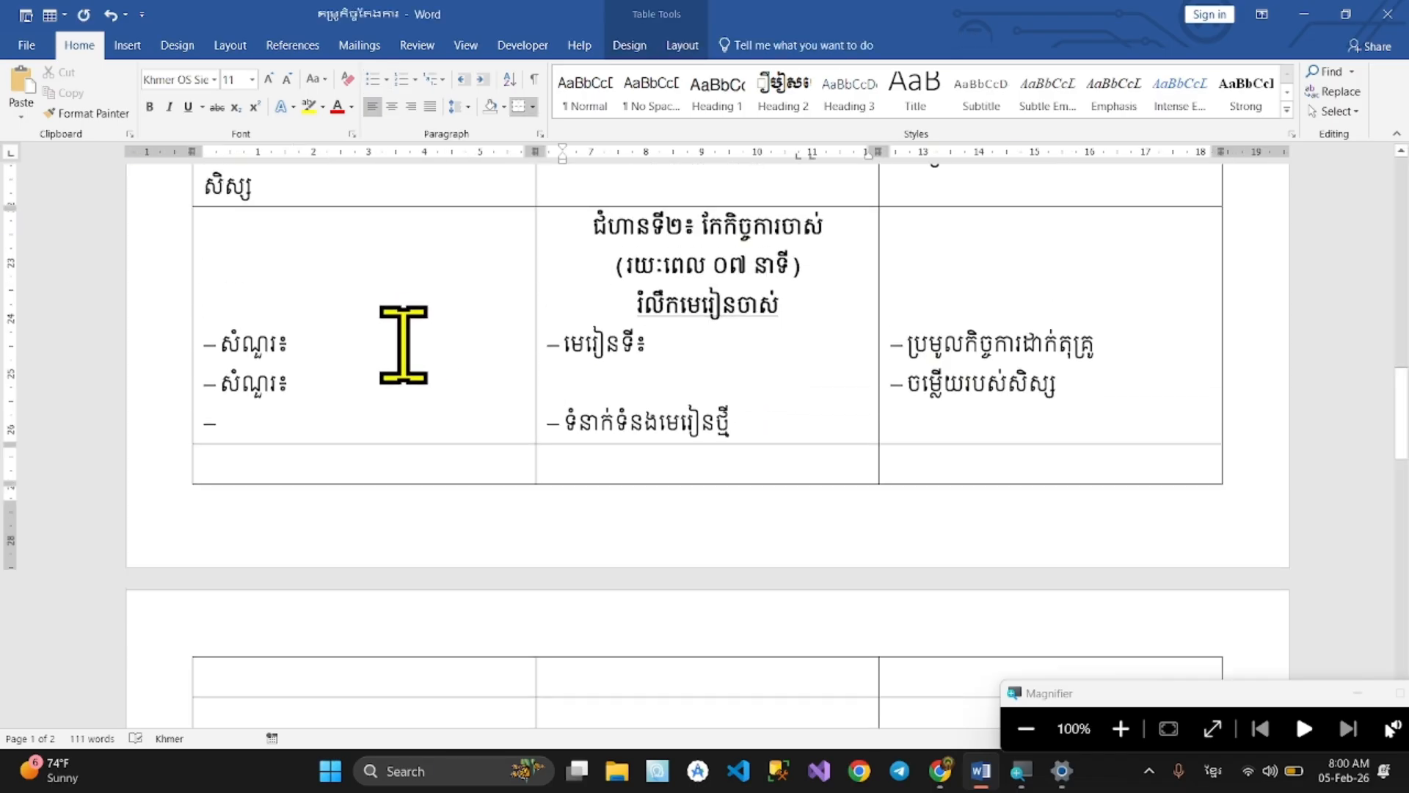
pyautogui.press('Return')
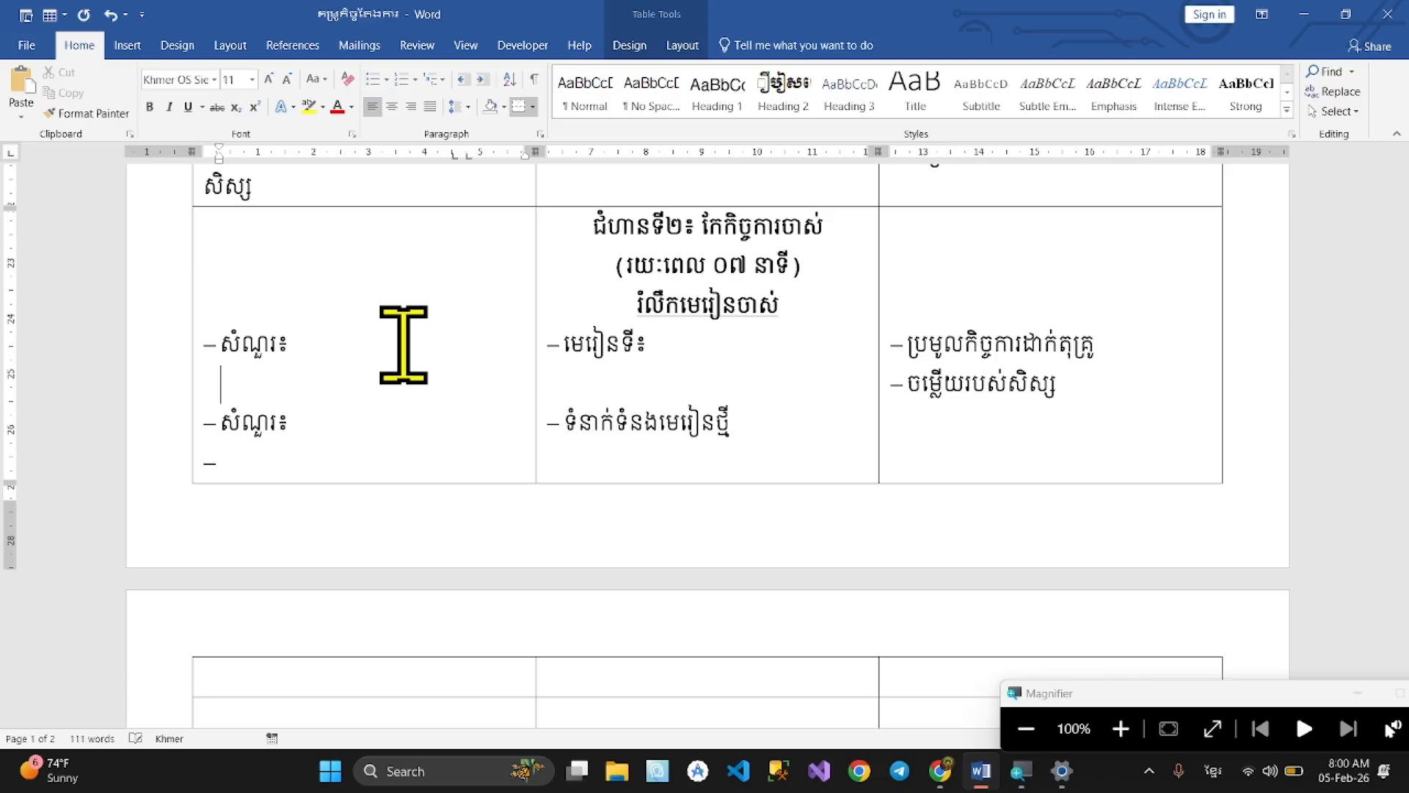
pyautogui.press('Return')
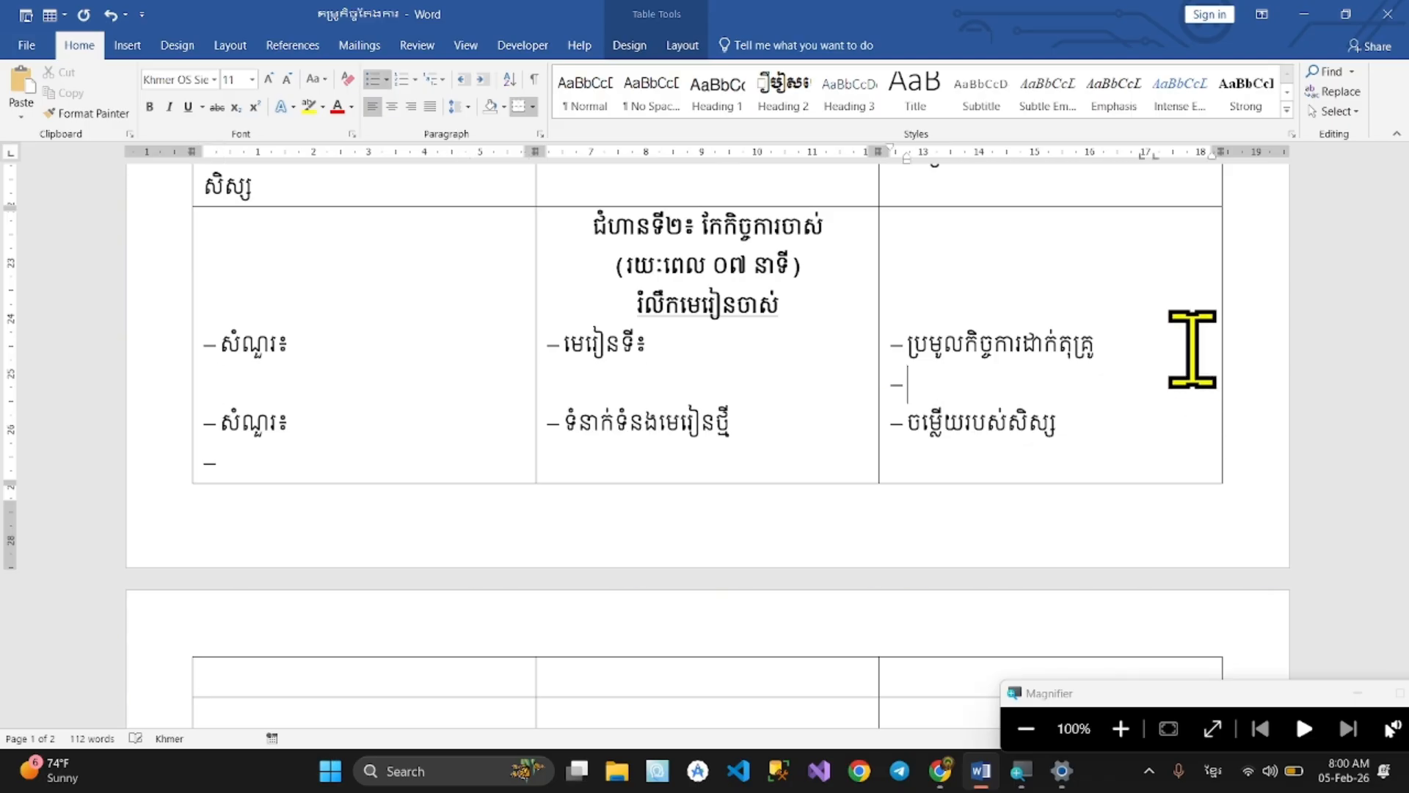
pyautogui.scroll(-3, 406, 260)
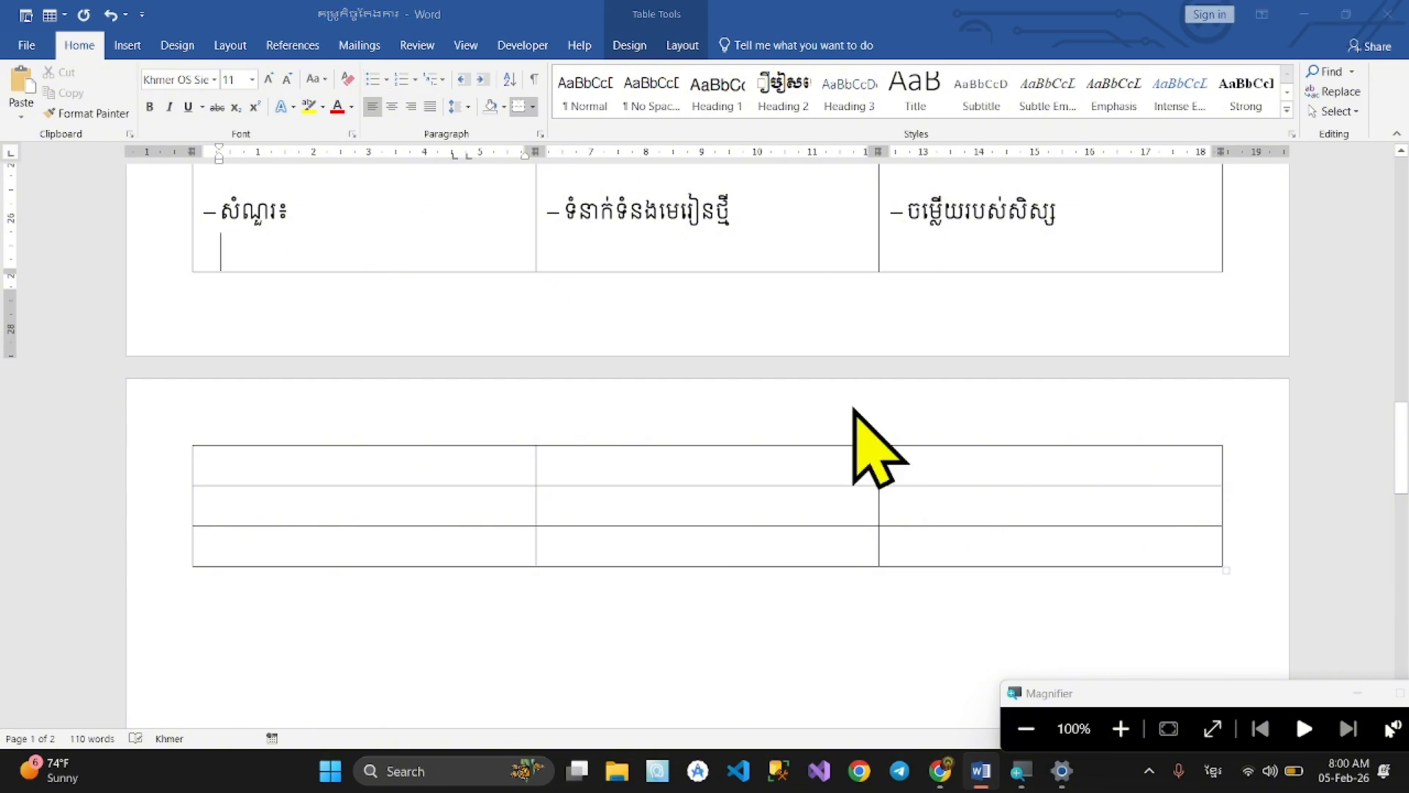
# Return to the reference PDF and snip the step-three lesson-content text, from its ជំហានទី៣ heading to the last line
pyautogui.hotkey('alt', 'Tab')
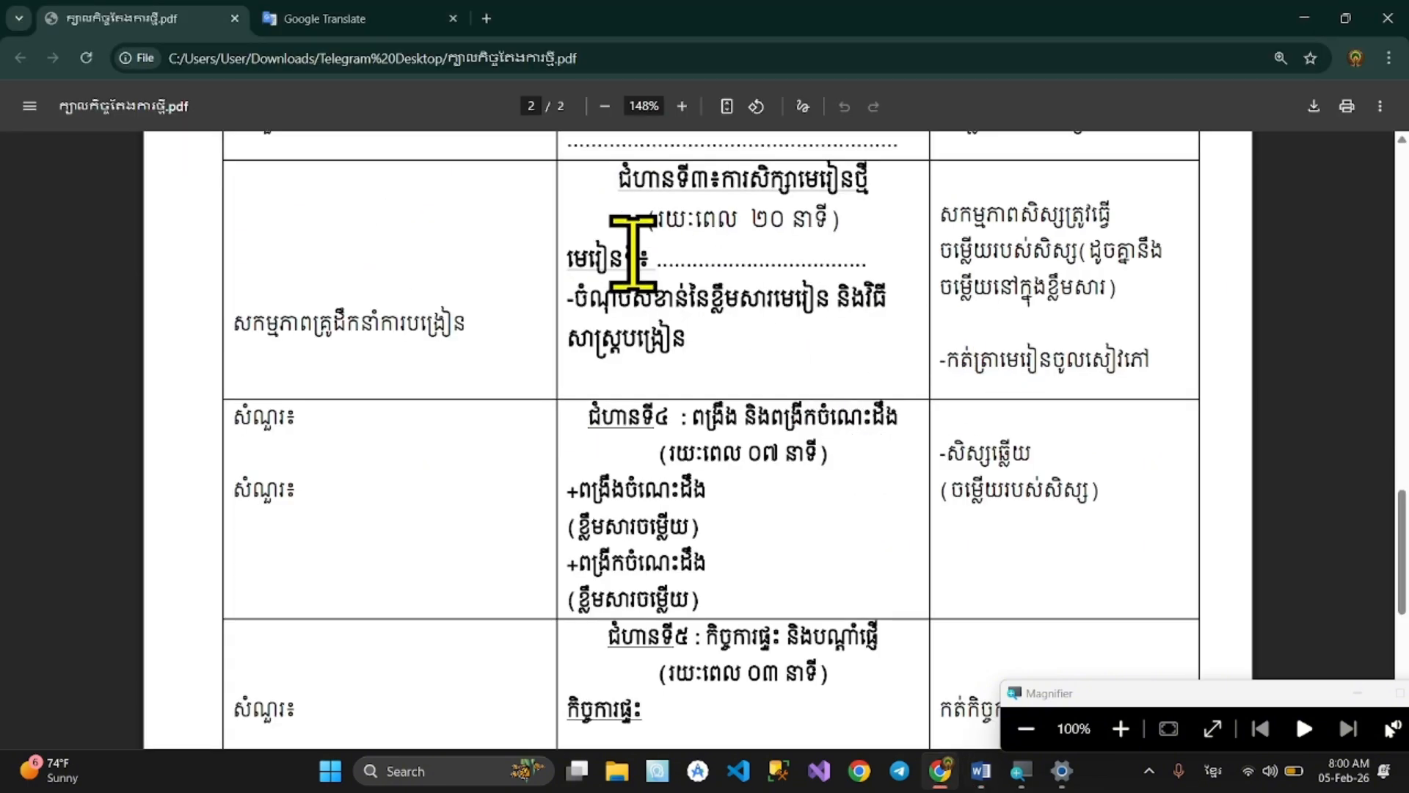
pyautogui.press('super+shift+s')
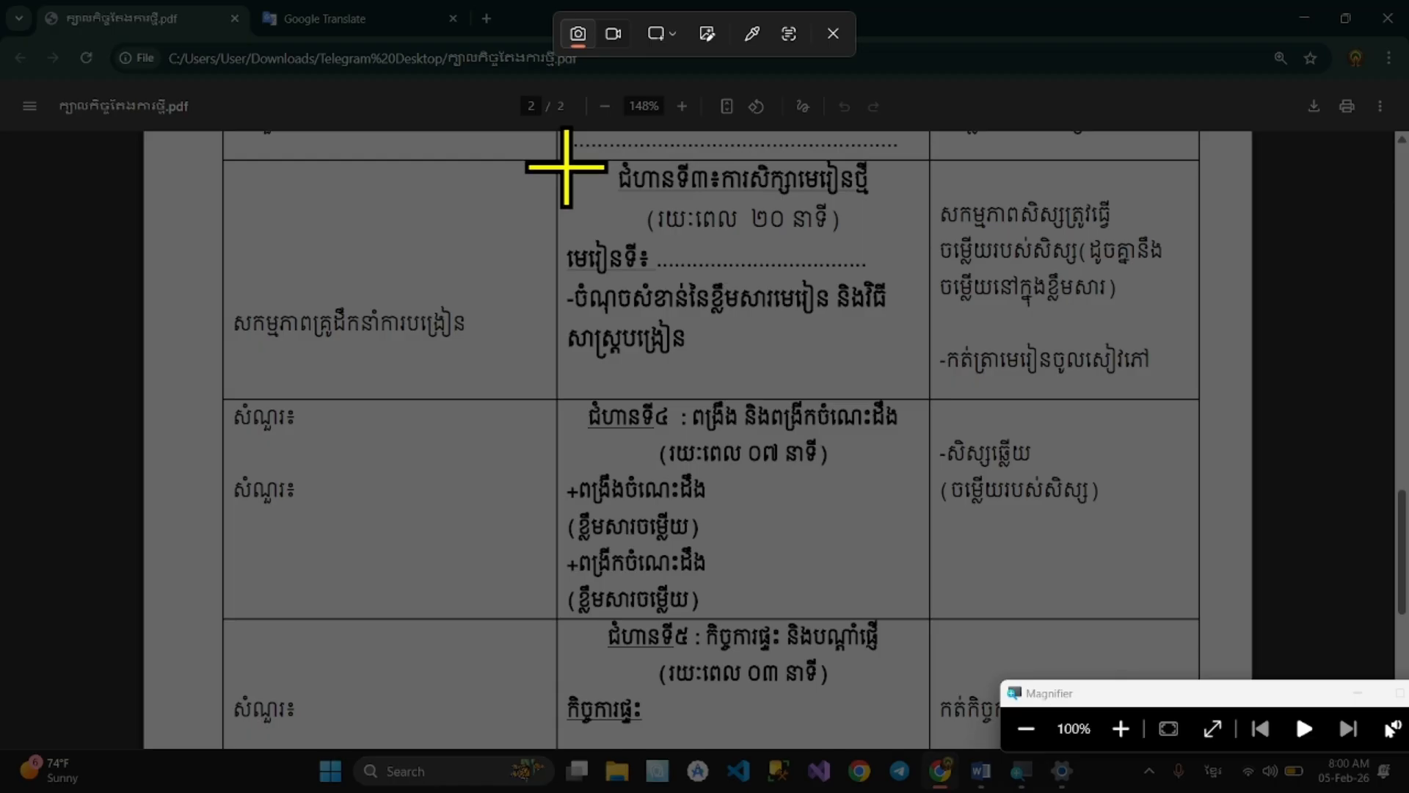
pyautogui.moveTo(566, 168); pyautogui.dragTo(921, 349)
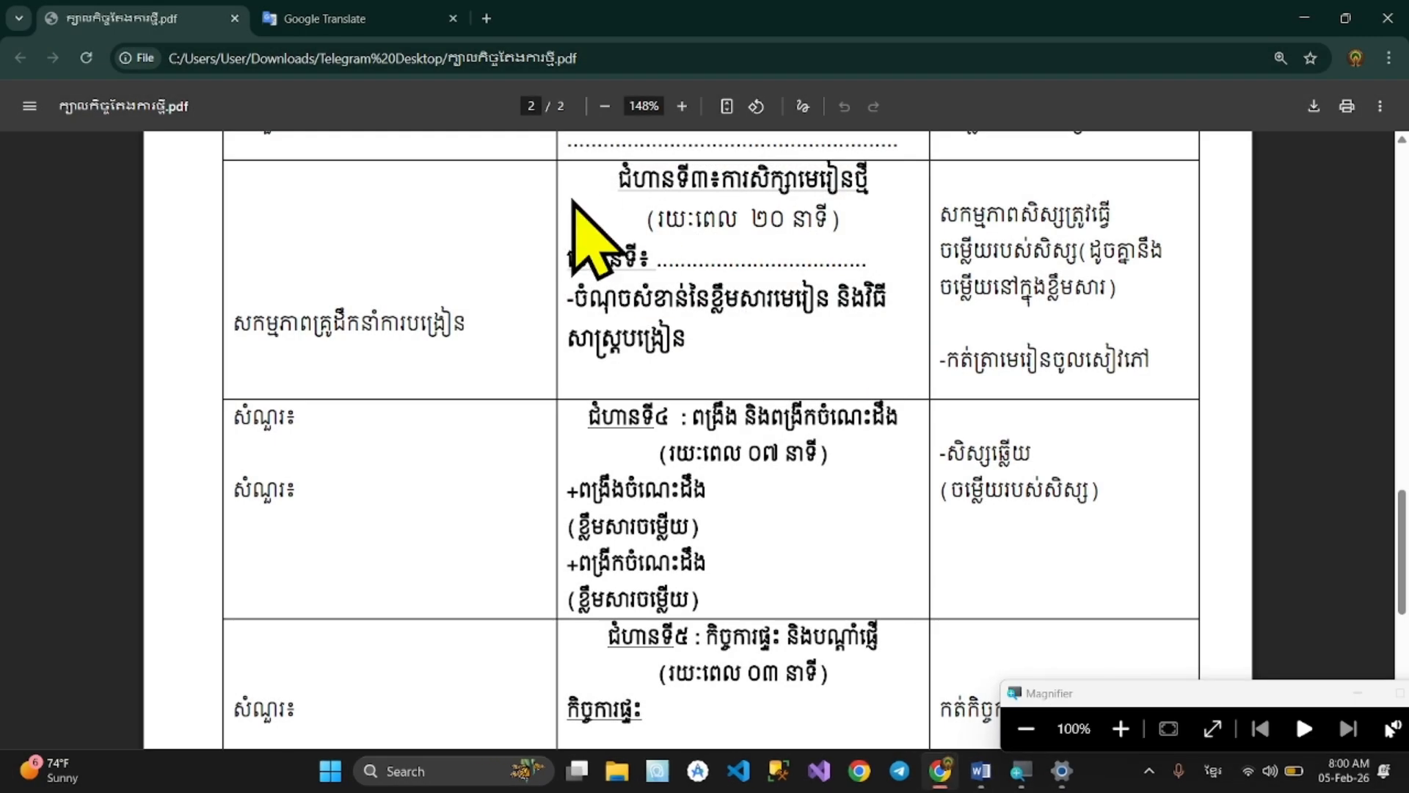
# Snip the step-three lesson-content cell from the PDF, load it into Google Translate's image translation, and copy the extracted text
pyautogui.press('super+shift+s')
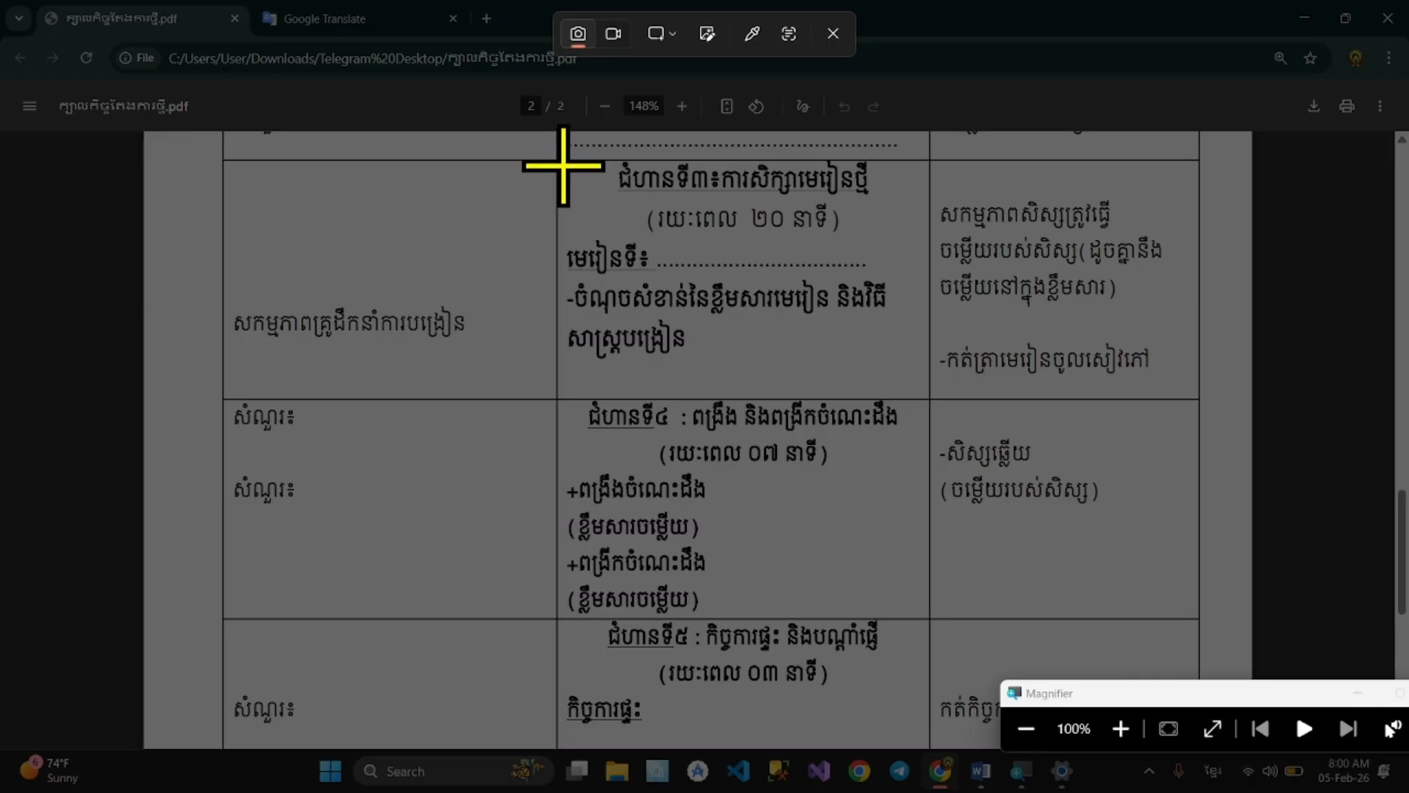
pyautogui.moveTo(565, 164); pyautogui.dragTo(905, 378)
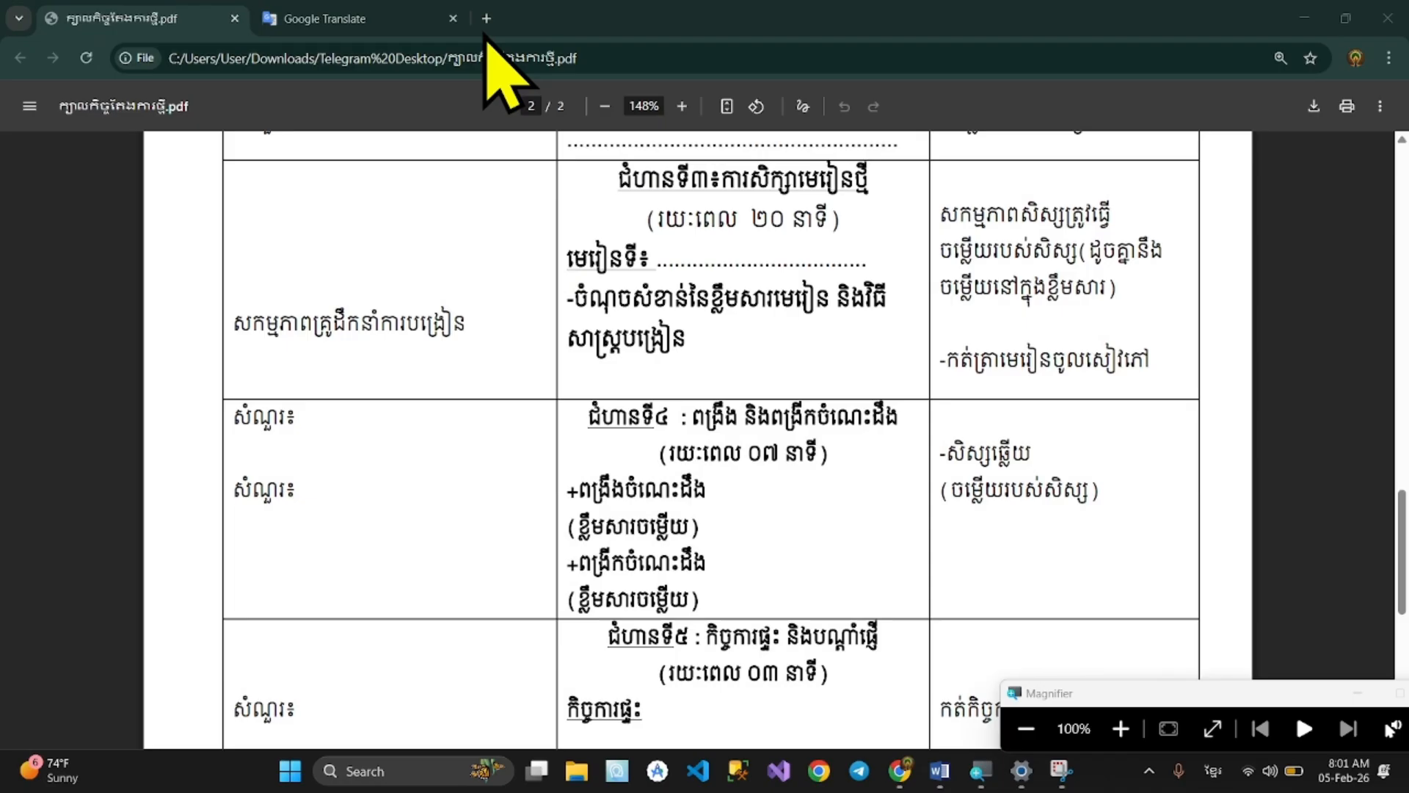
pyautogui.click(345, 20)
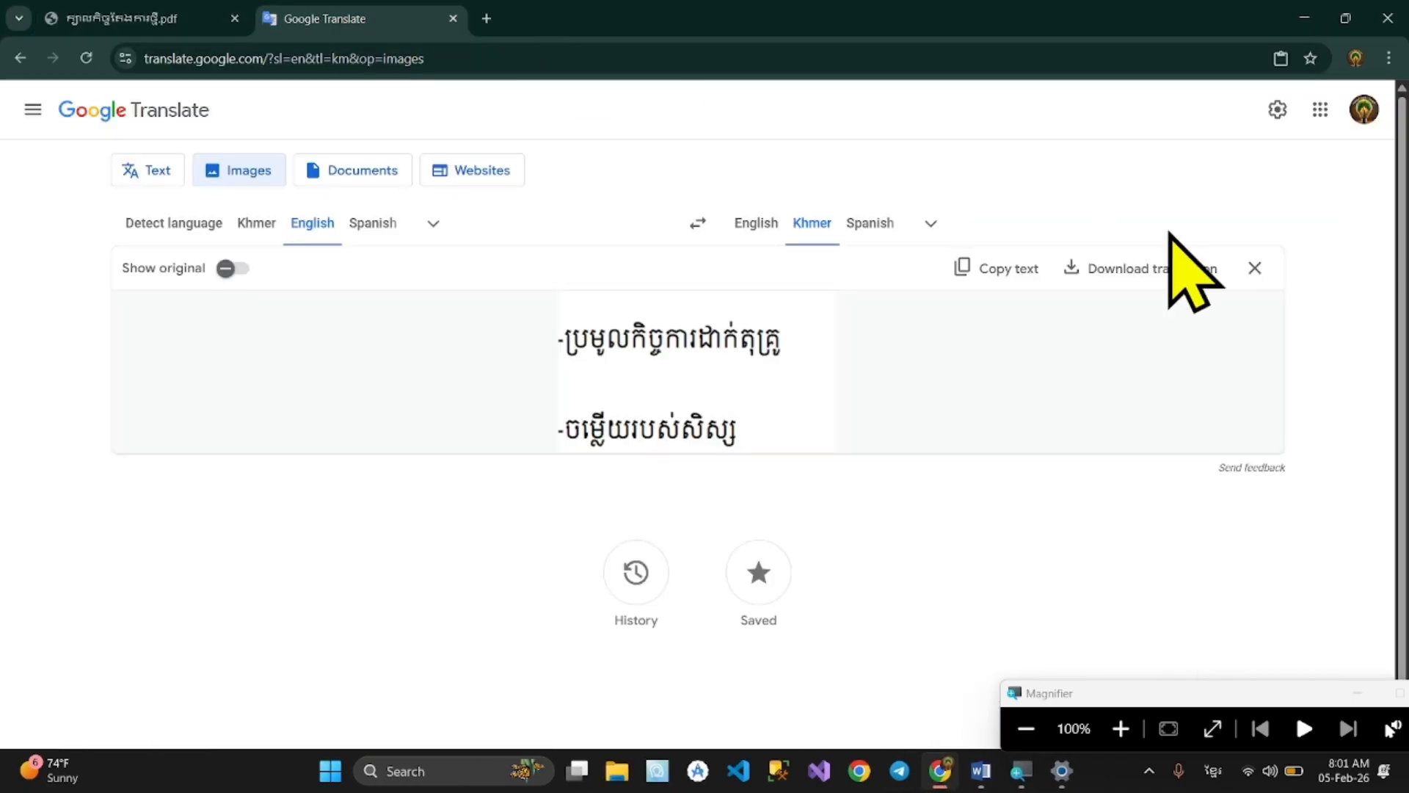
pyautogui.click(1252, 267)
pyautogui.hotkey('ctrl', 'v')
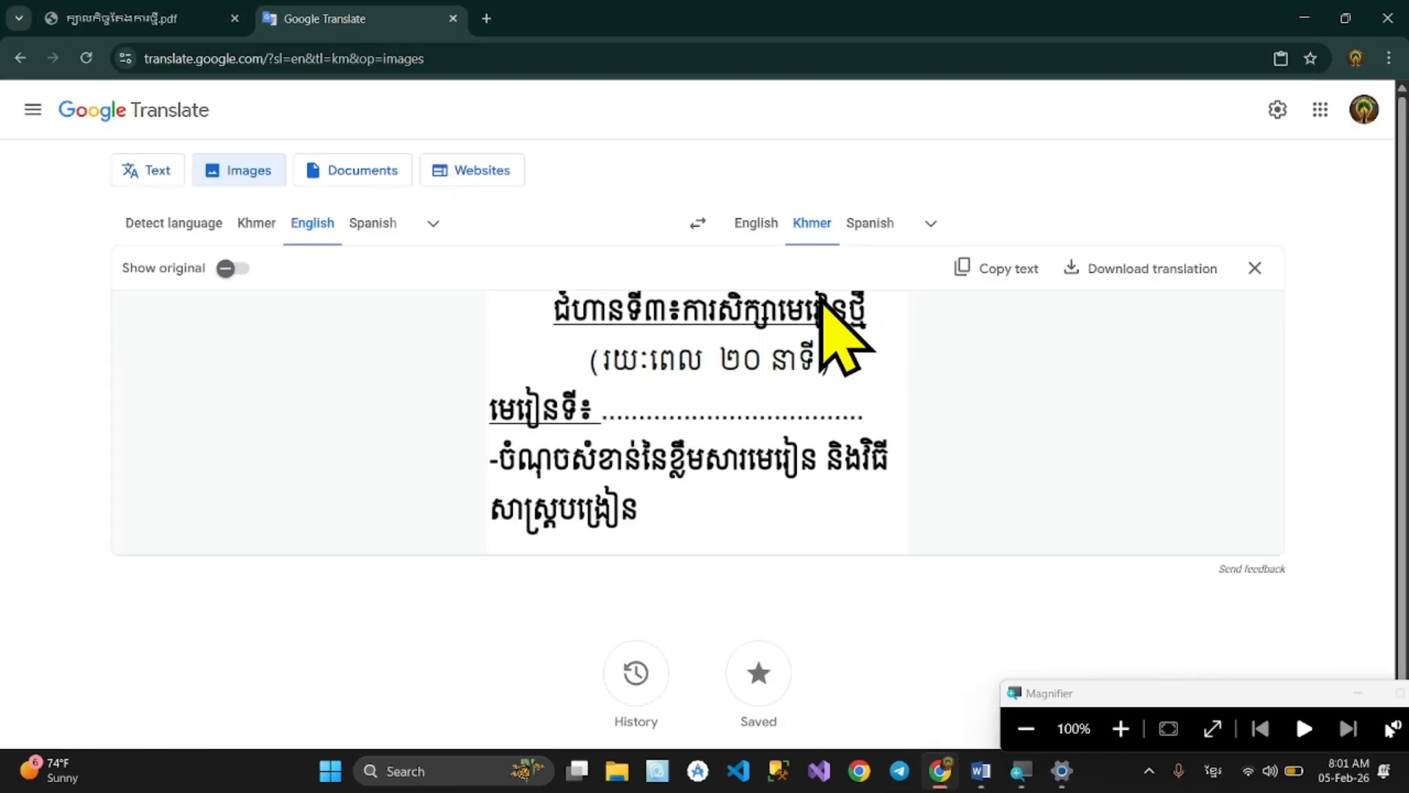
pyautogui.click(980, 270)
# Switch to Word and paste the copied step-three text as text only into the middle cell of the first table row on page 2
pyautogui.hotkey('alt', 'Tab')
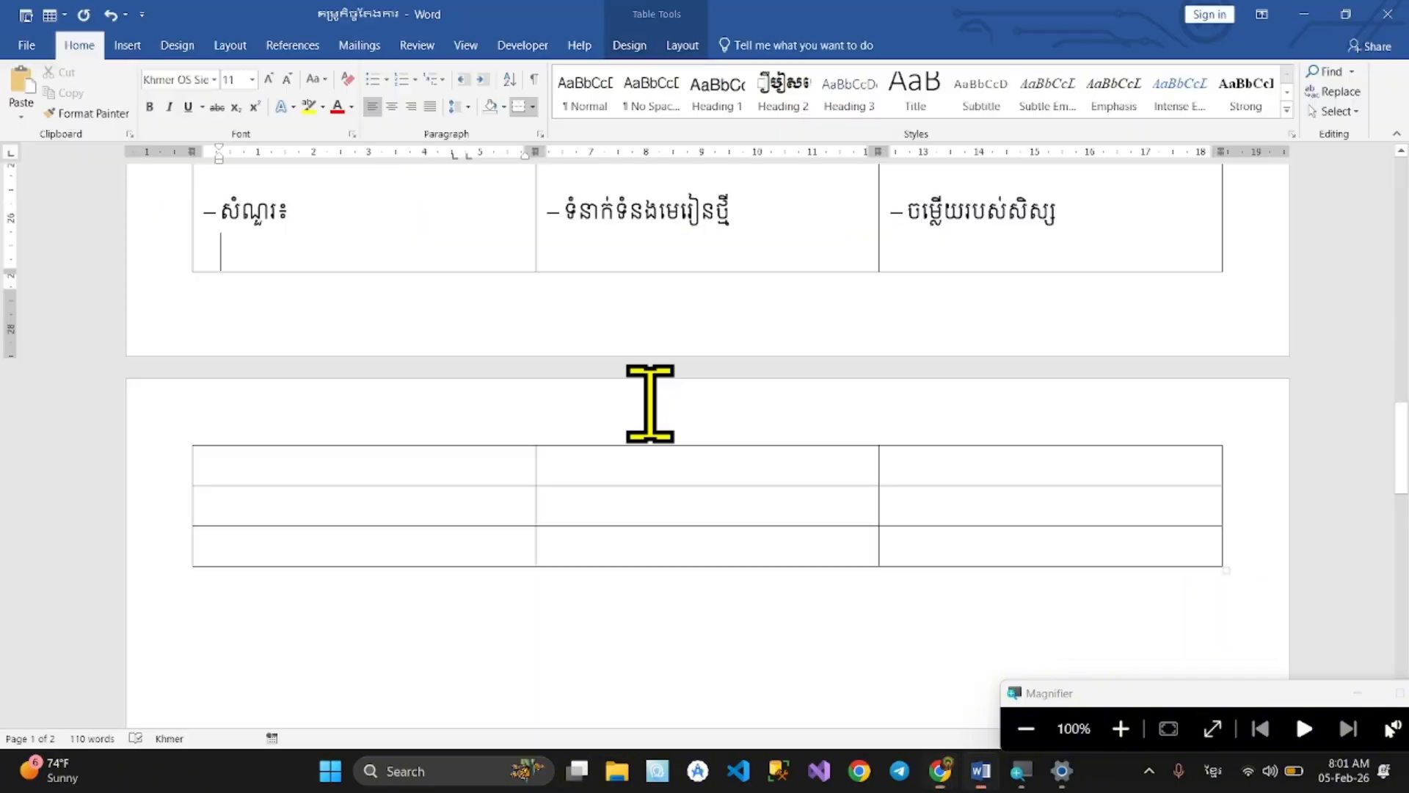
pyautogui.click(643, 460)
pyautogui.rightClick(641, 460)
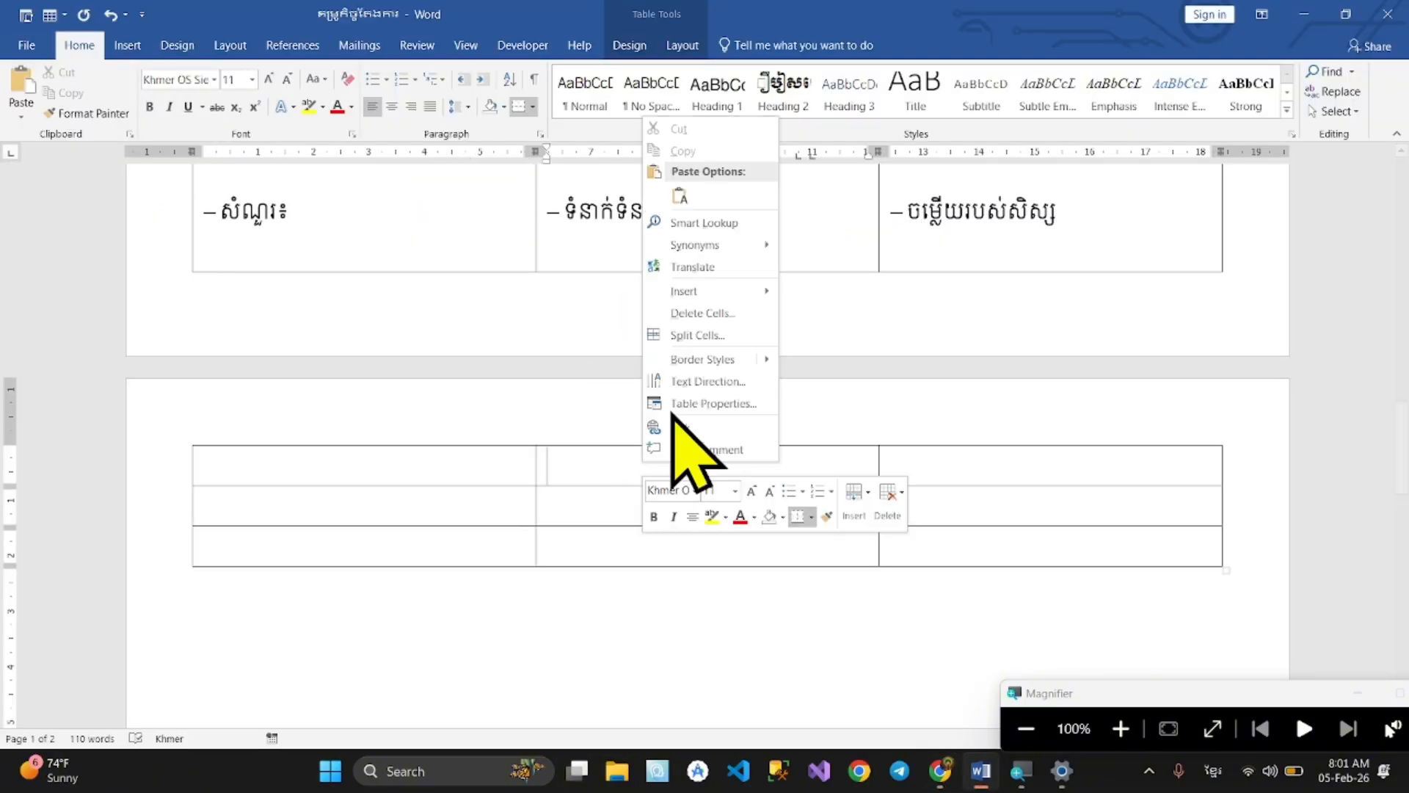
pyautogui.click(677, 195)
# Copy the formatting of the ជំហានទី២ heading onto the ជំហានទី៣ heading with Format Painter
pyautogui.scroll(6, 719, 430)
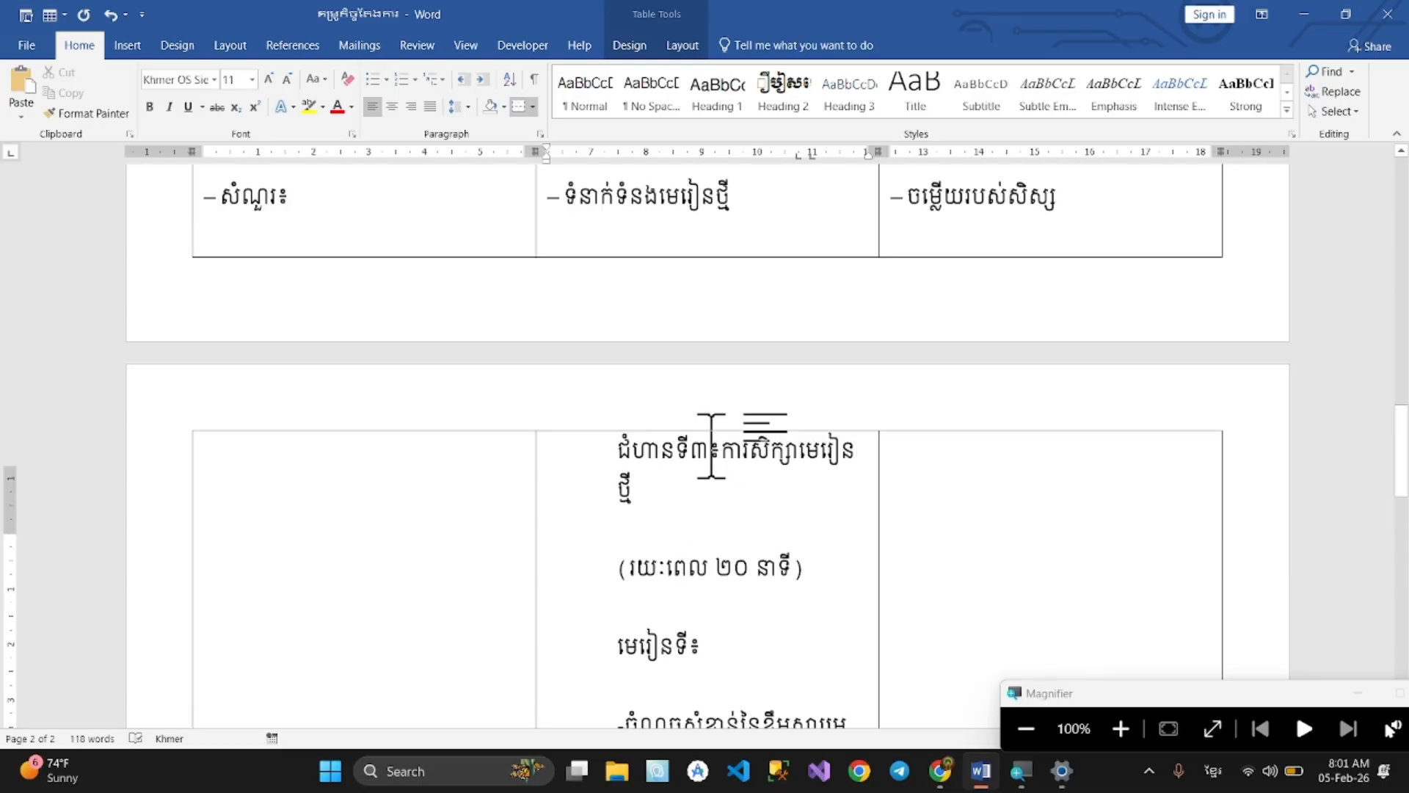
pyautogui.click(608, 246)
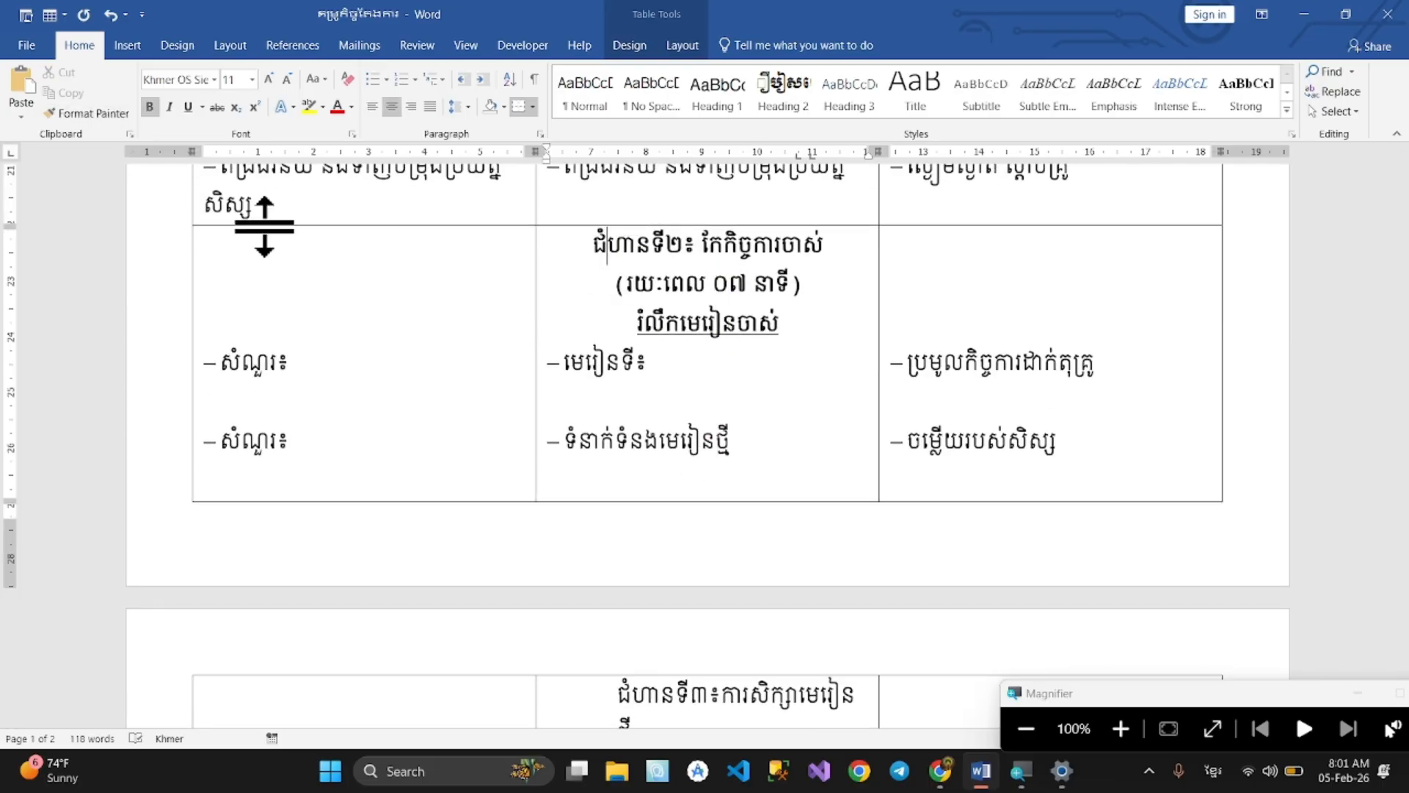
pyautogui.scroll(-4, 582, 466)
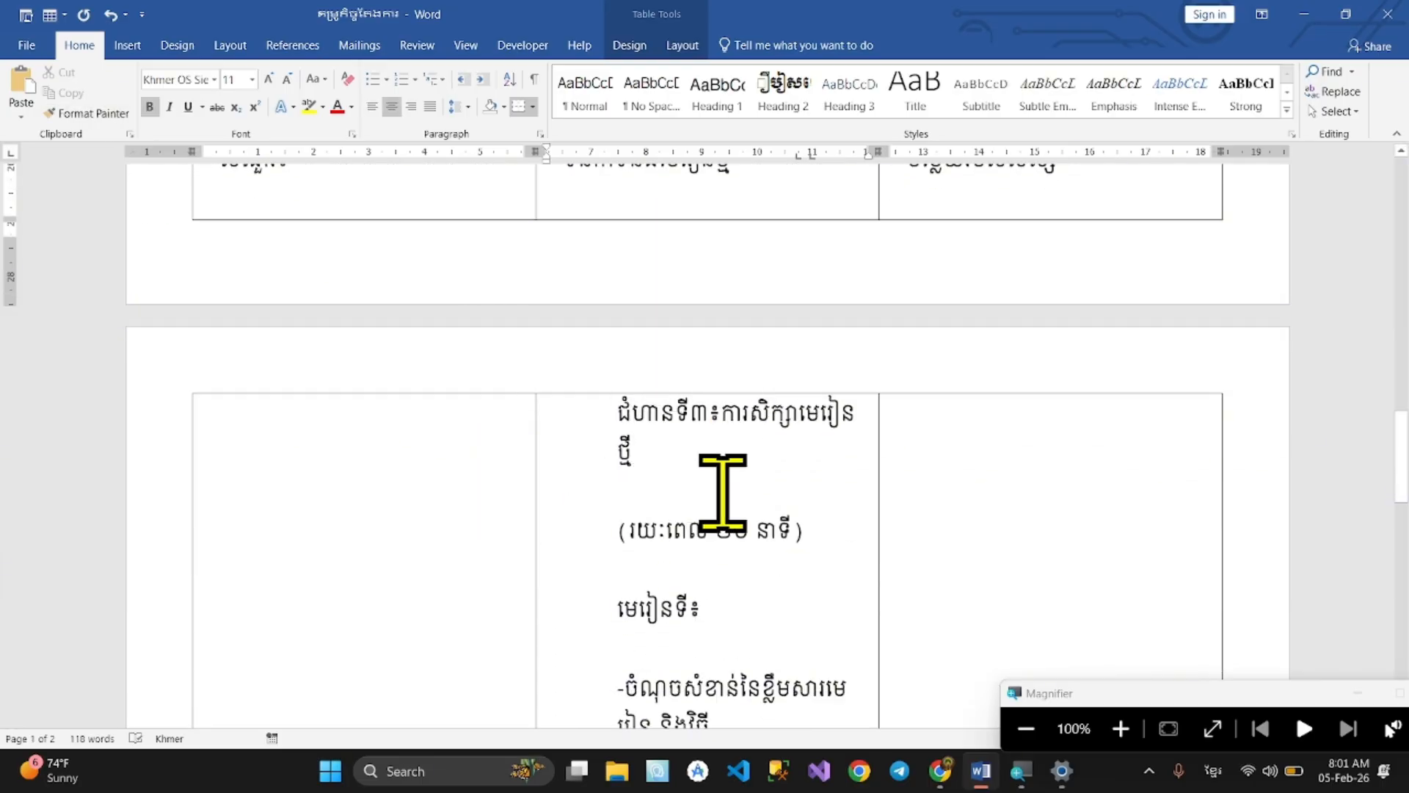
pyautogui.scroll(6, 723, 490)
pyautogui.click(87, 113)
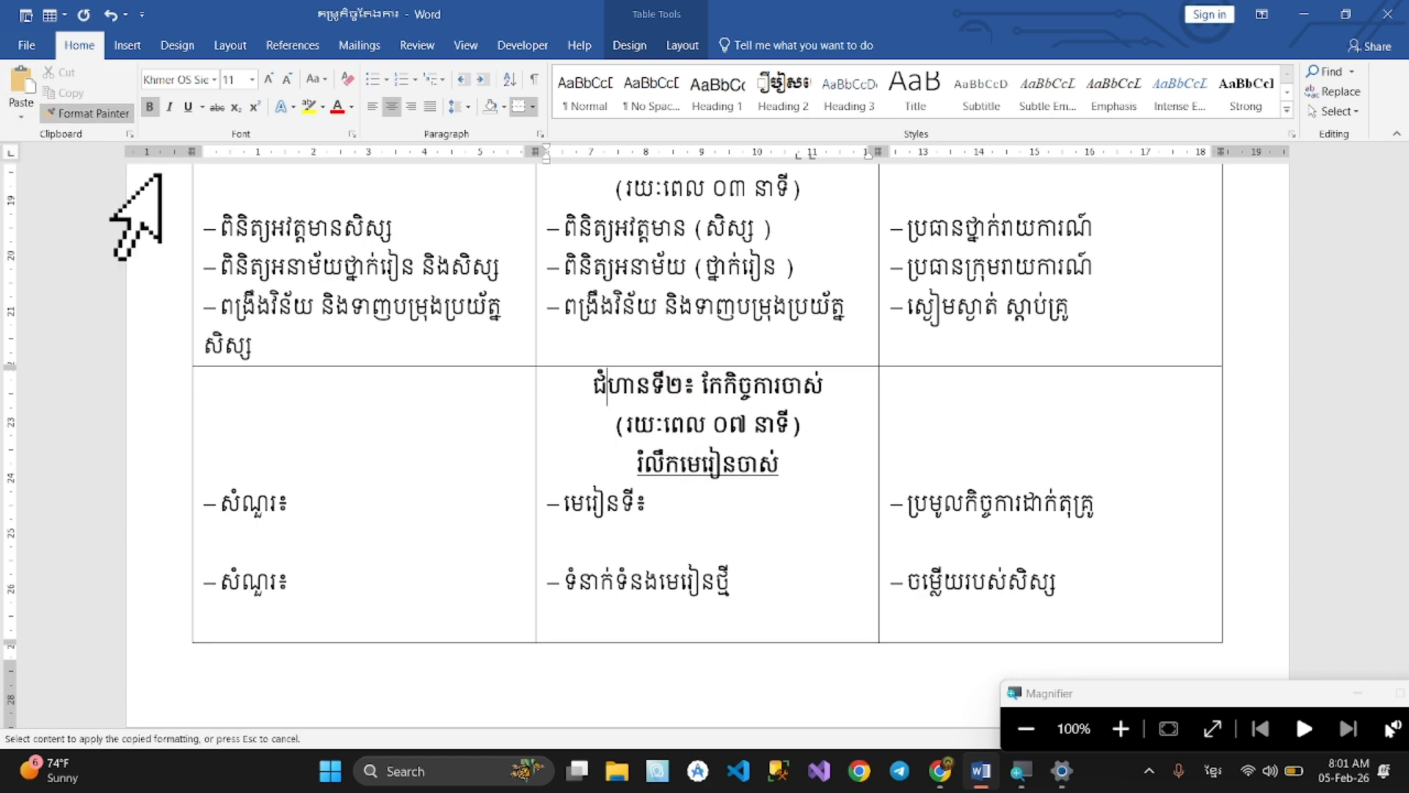
pyautogui.scroll(-6, 660, 573)
pyautogui.click(664, 424)
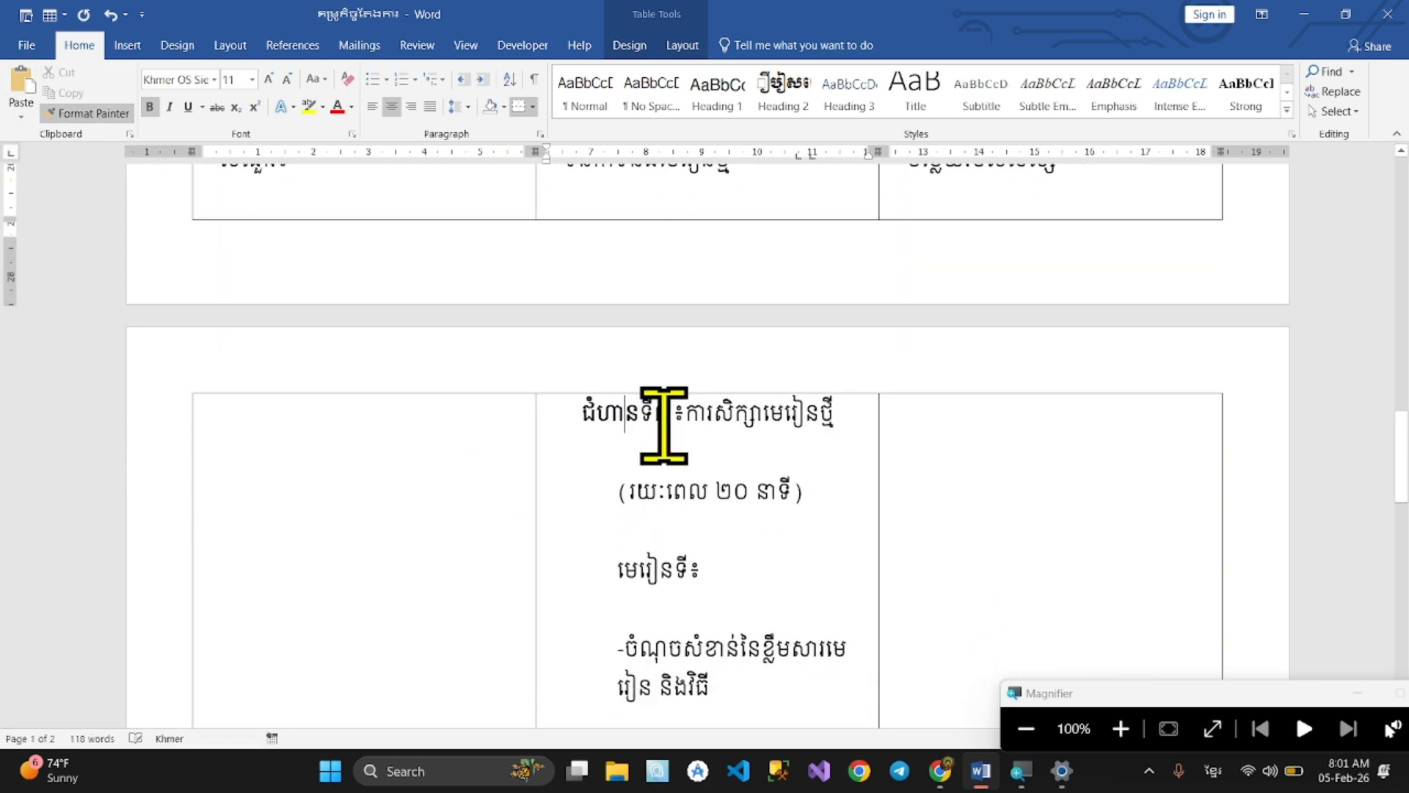
# Copy the ជំហានទី៣ heading's centred formatting onto the (រយៈពេល ២០ នាទី) line below it
pyautogui.click(608, 477)
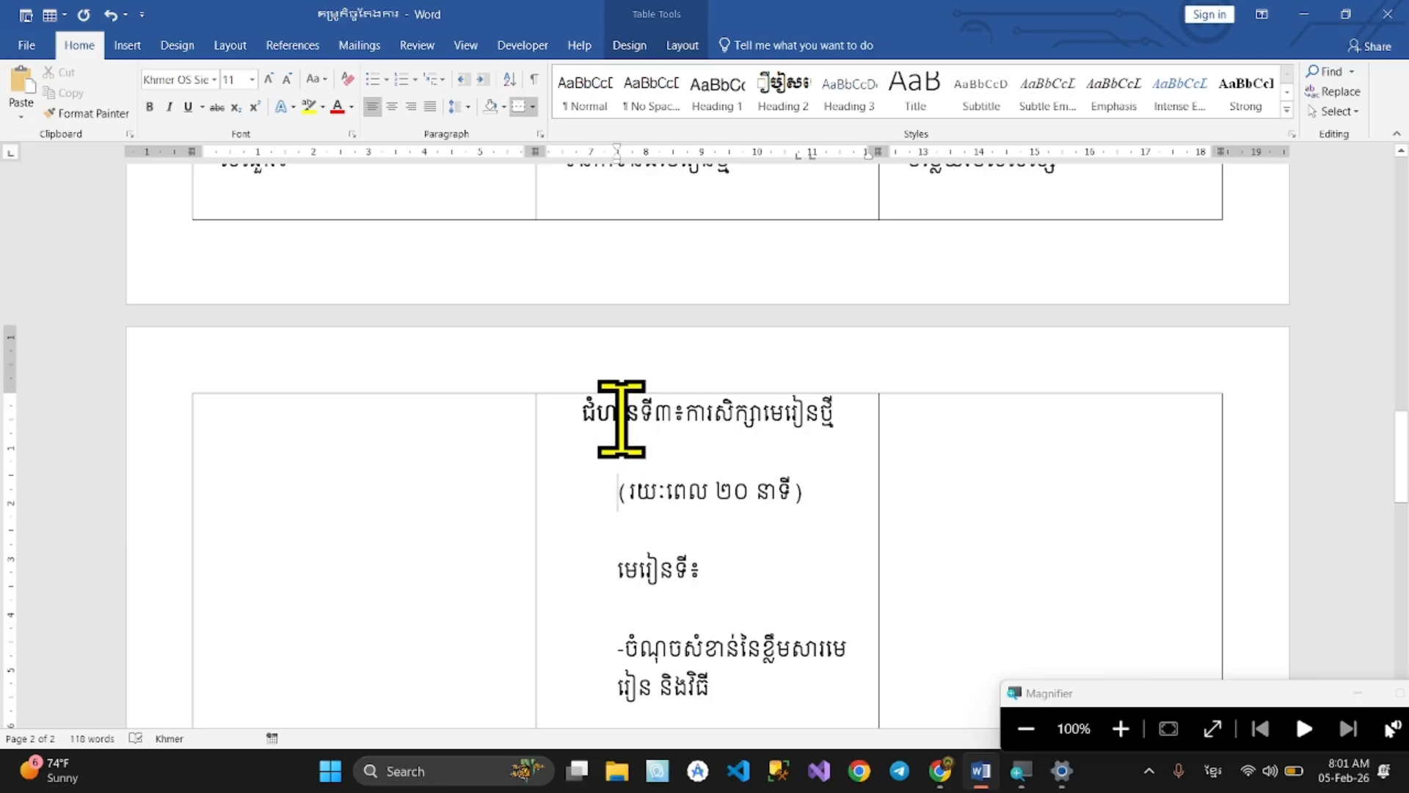
pyautogui.click(87, 113)
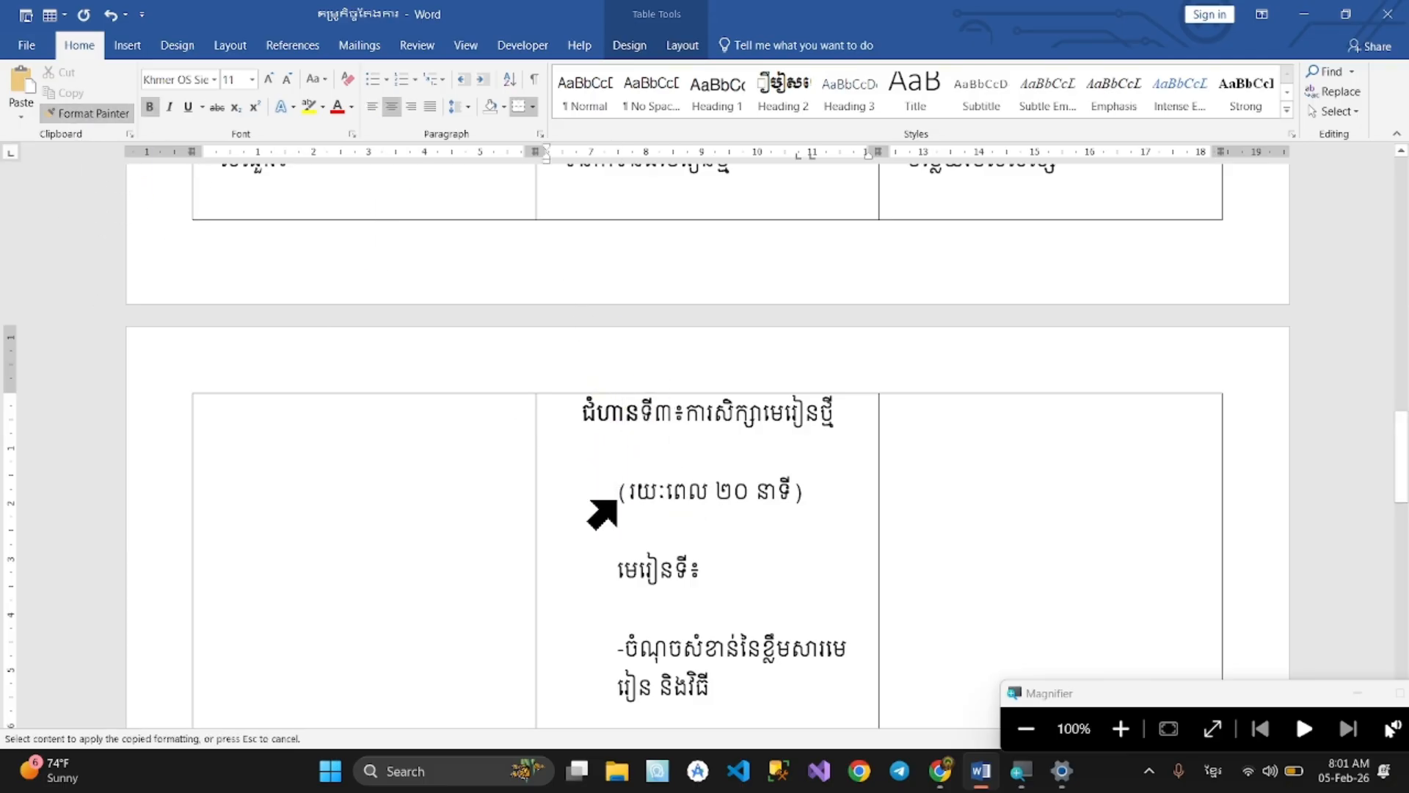
pyautogui.click(633, 498)
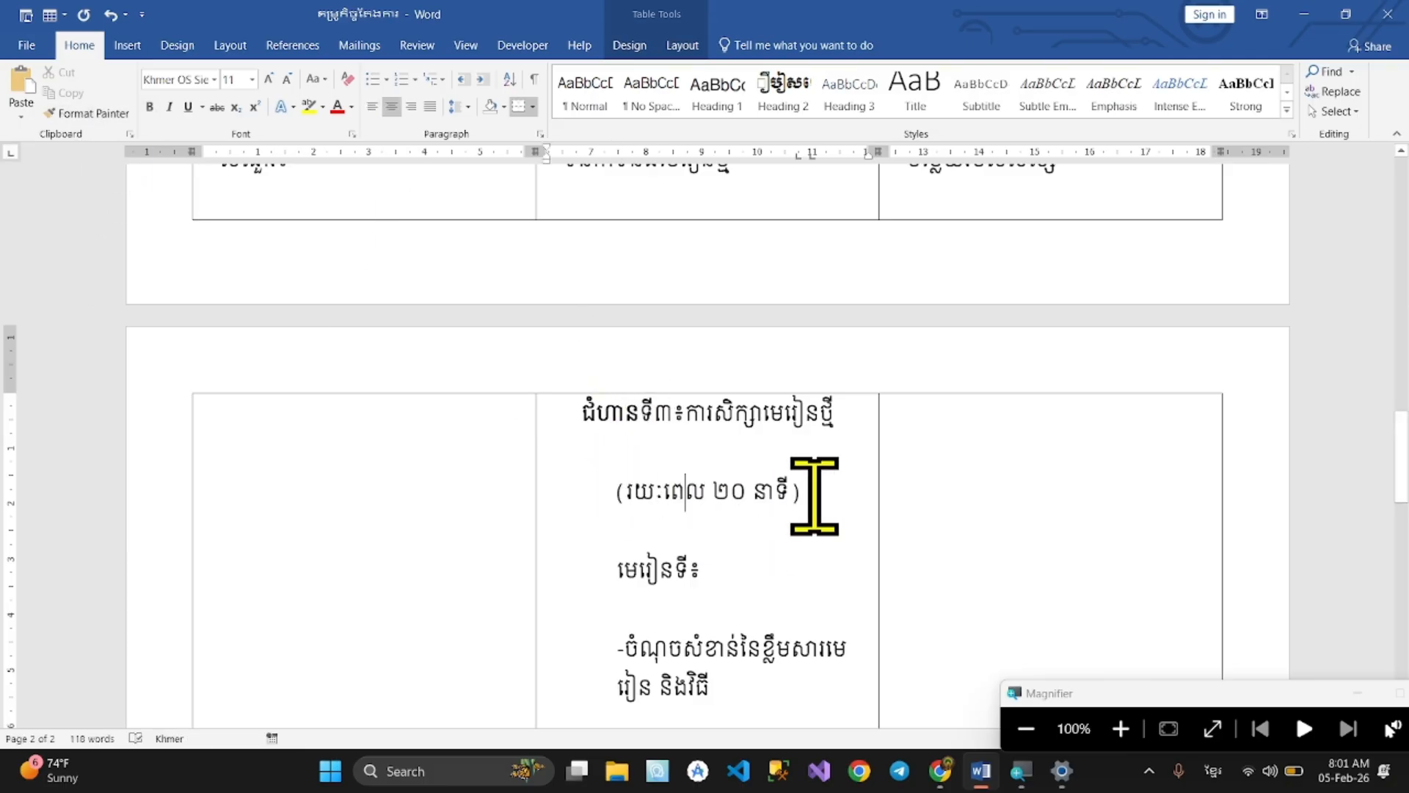
# Remove the blank lines after the ជំហានទី៣ heading, after មេរៀនទី៖ and before សាស្ត្របង្រៀន in the step-three cell
pyautogui.click(684, 459)
pyautogui.press('BackSpace')
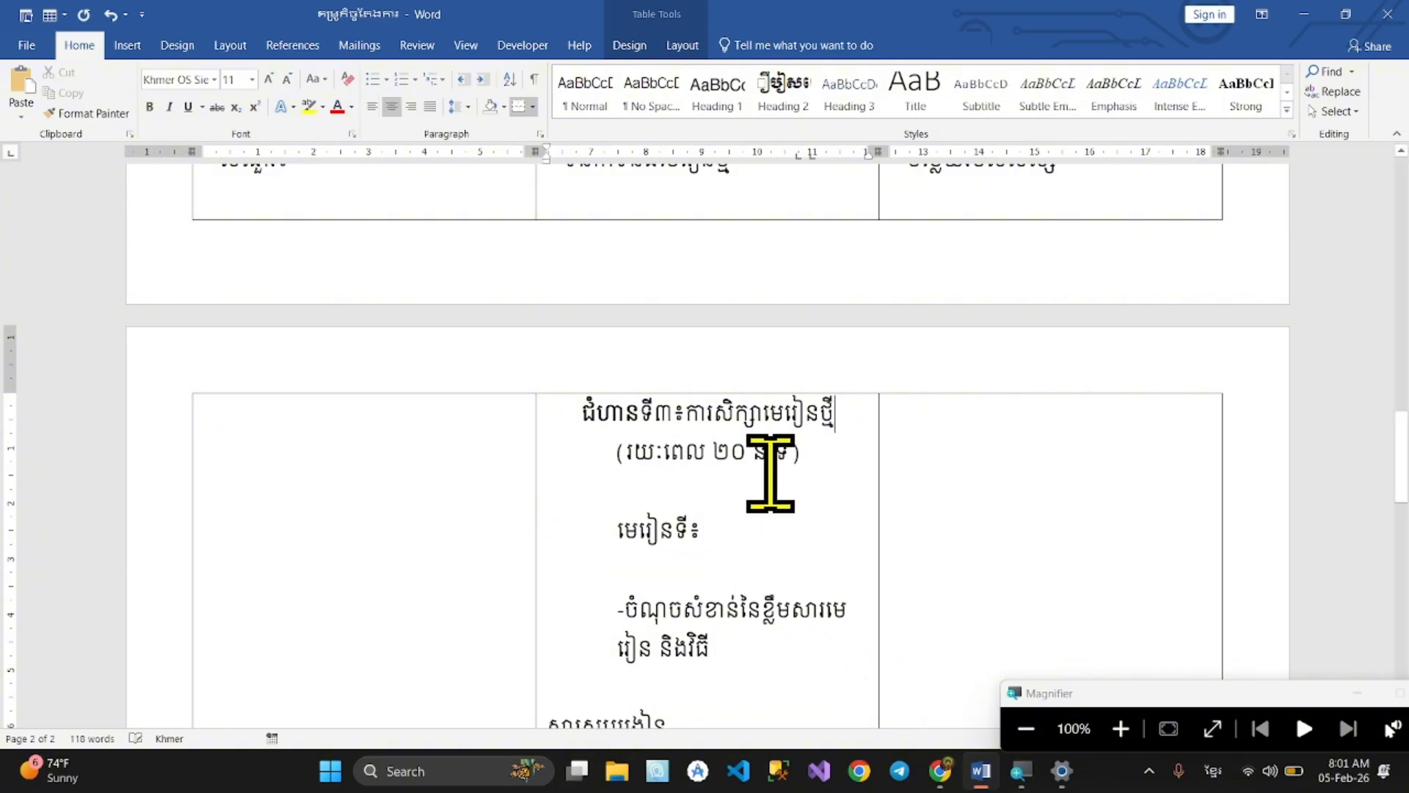
pyautogui.click(602, 533)
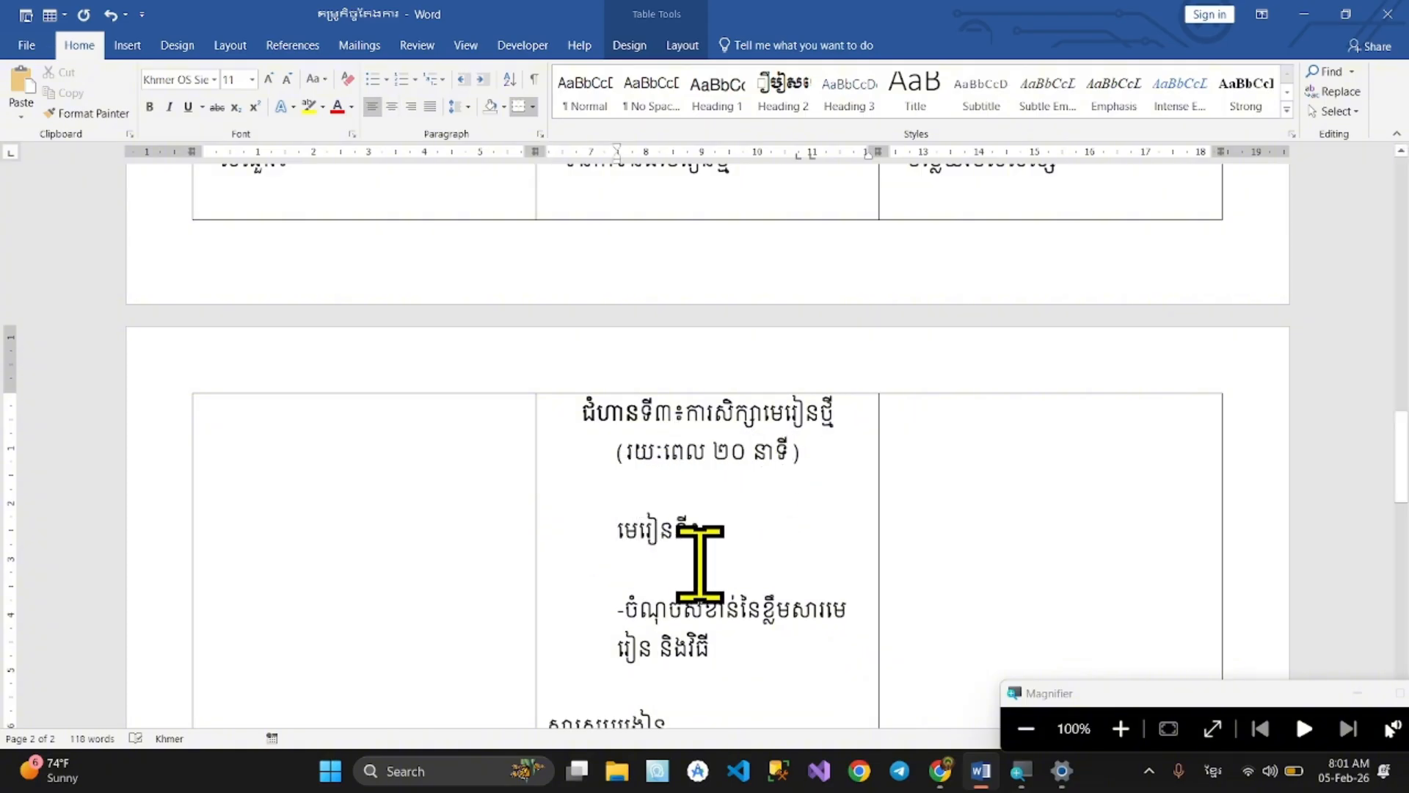
pyautogui.click(699, 561)
pyautogui.press('BackSpace')
pyautogui.click(646, 645)
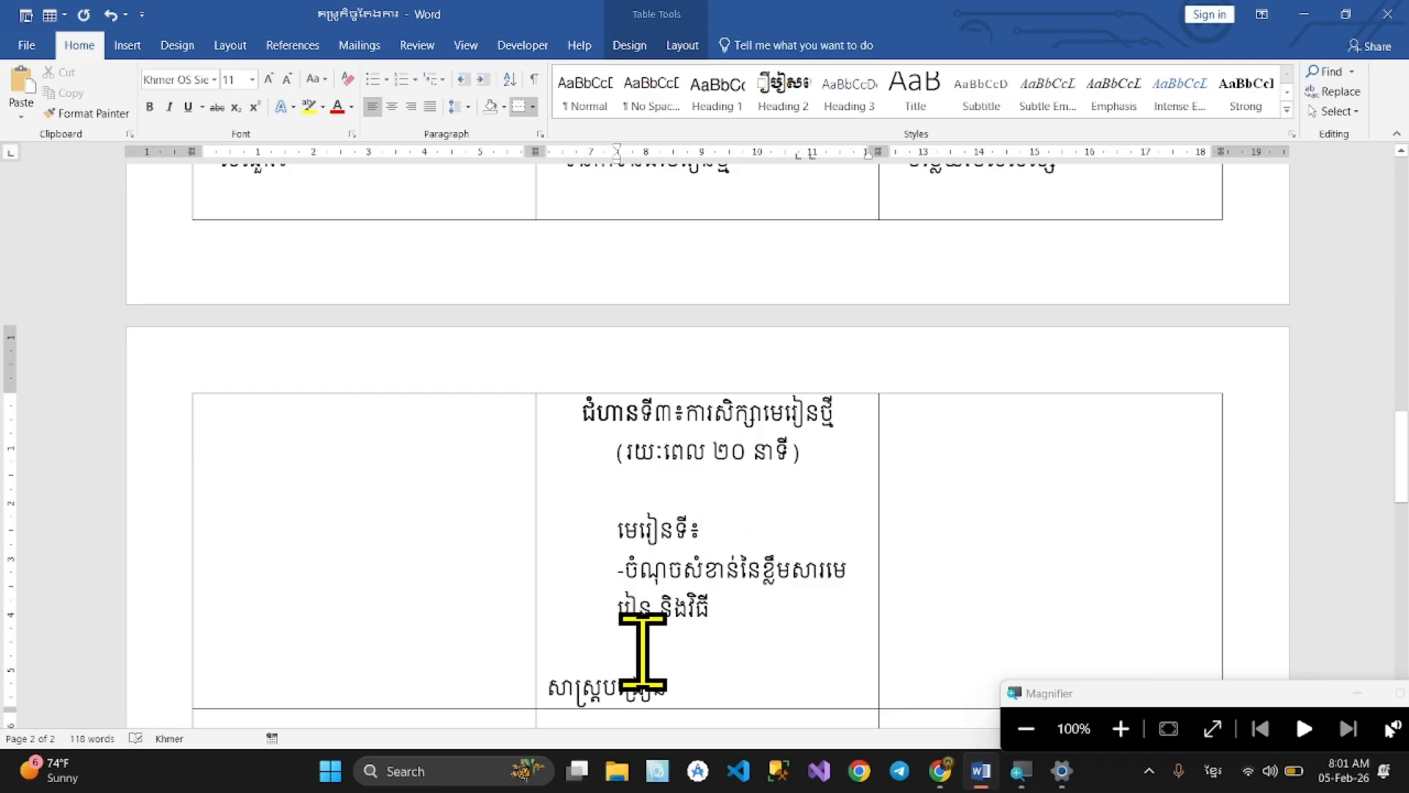
pyautogui.press('BackSpace')
# Pick up the dashed-list formatting of the last សំណួរ៖ item in step two with Format Painter for the step-three content
pyautogui.scroll(2, 775, 617)
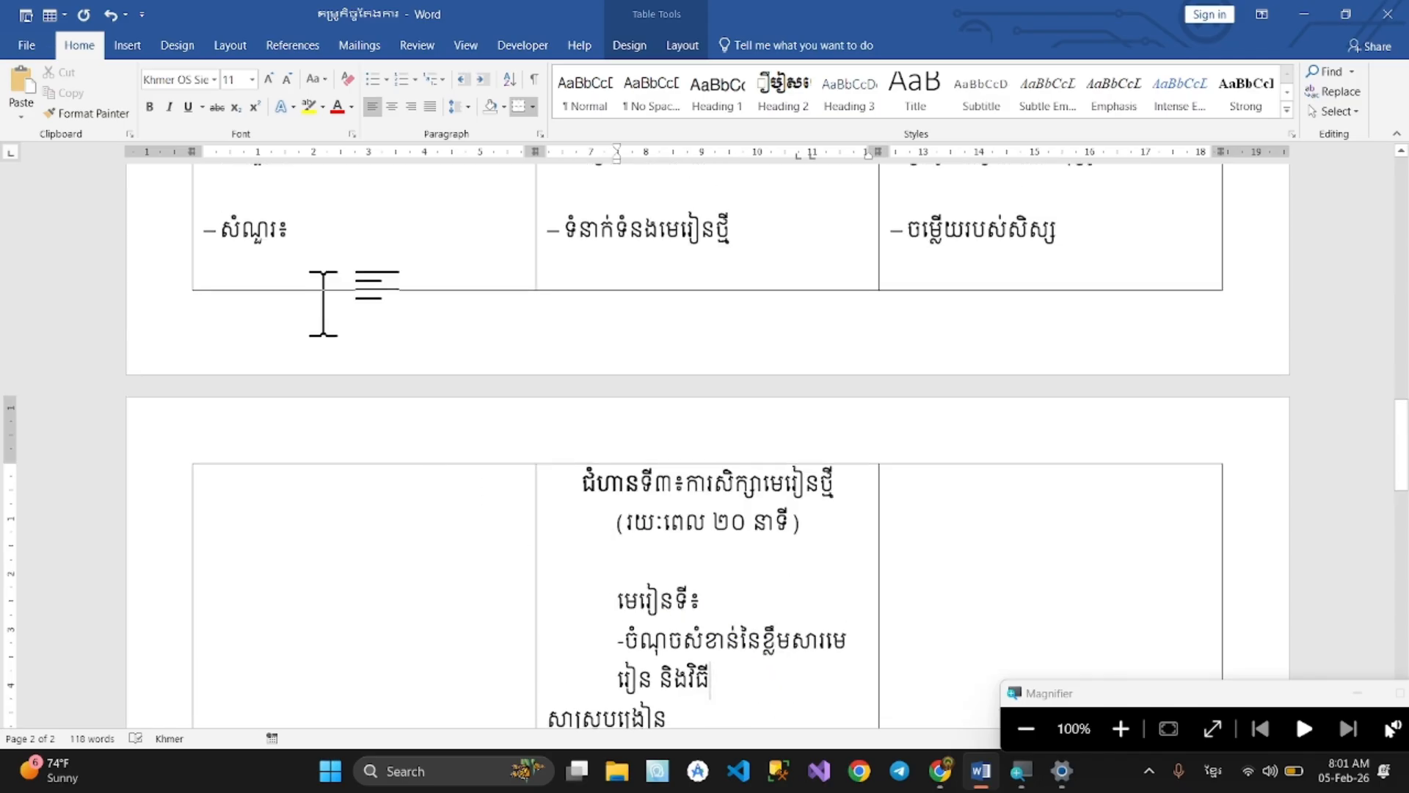
pyautogui.click(74, 114)
pyautogui.scroll(-4, 560, 472)
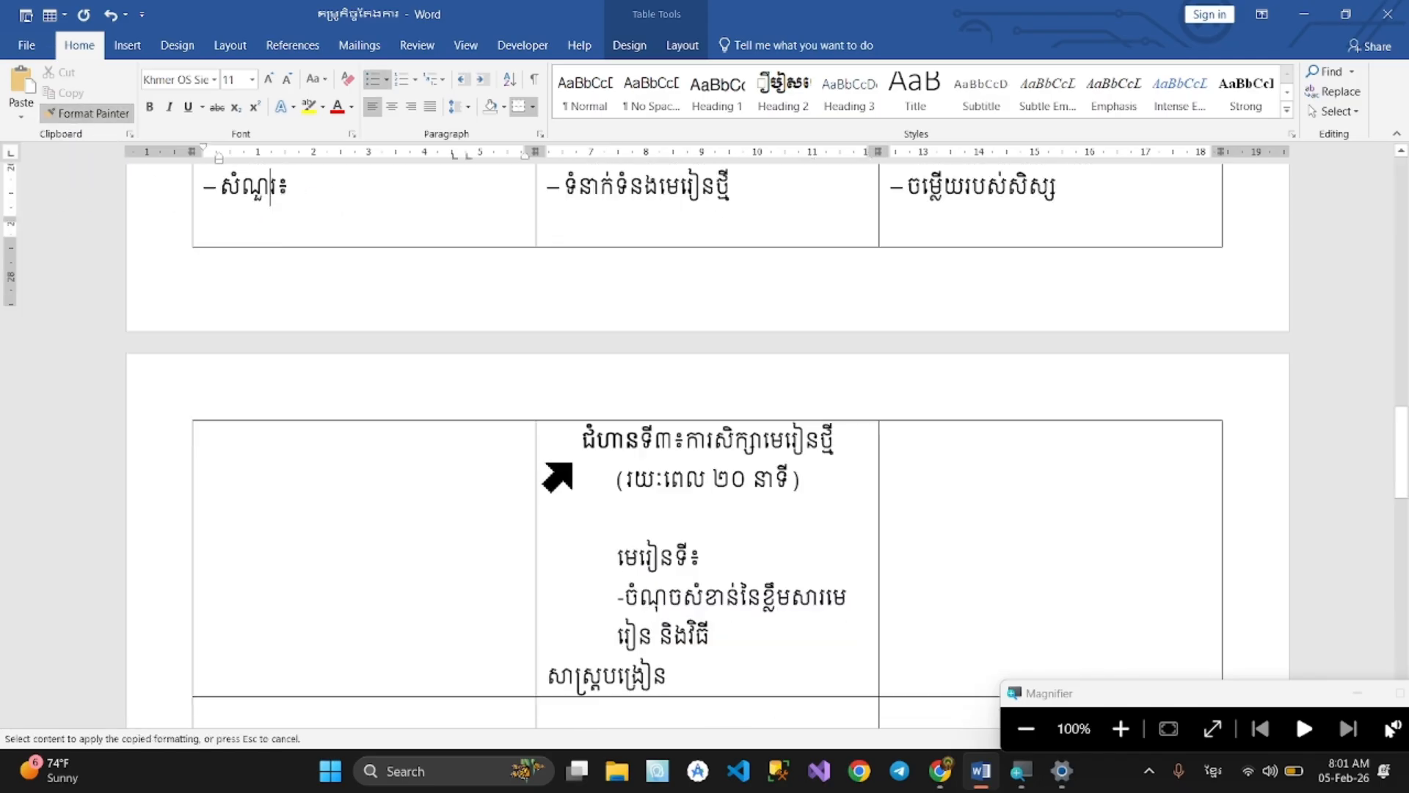